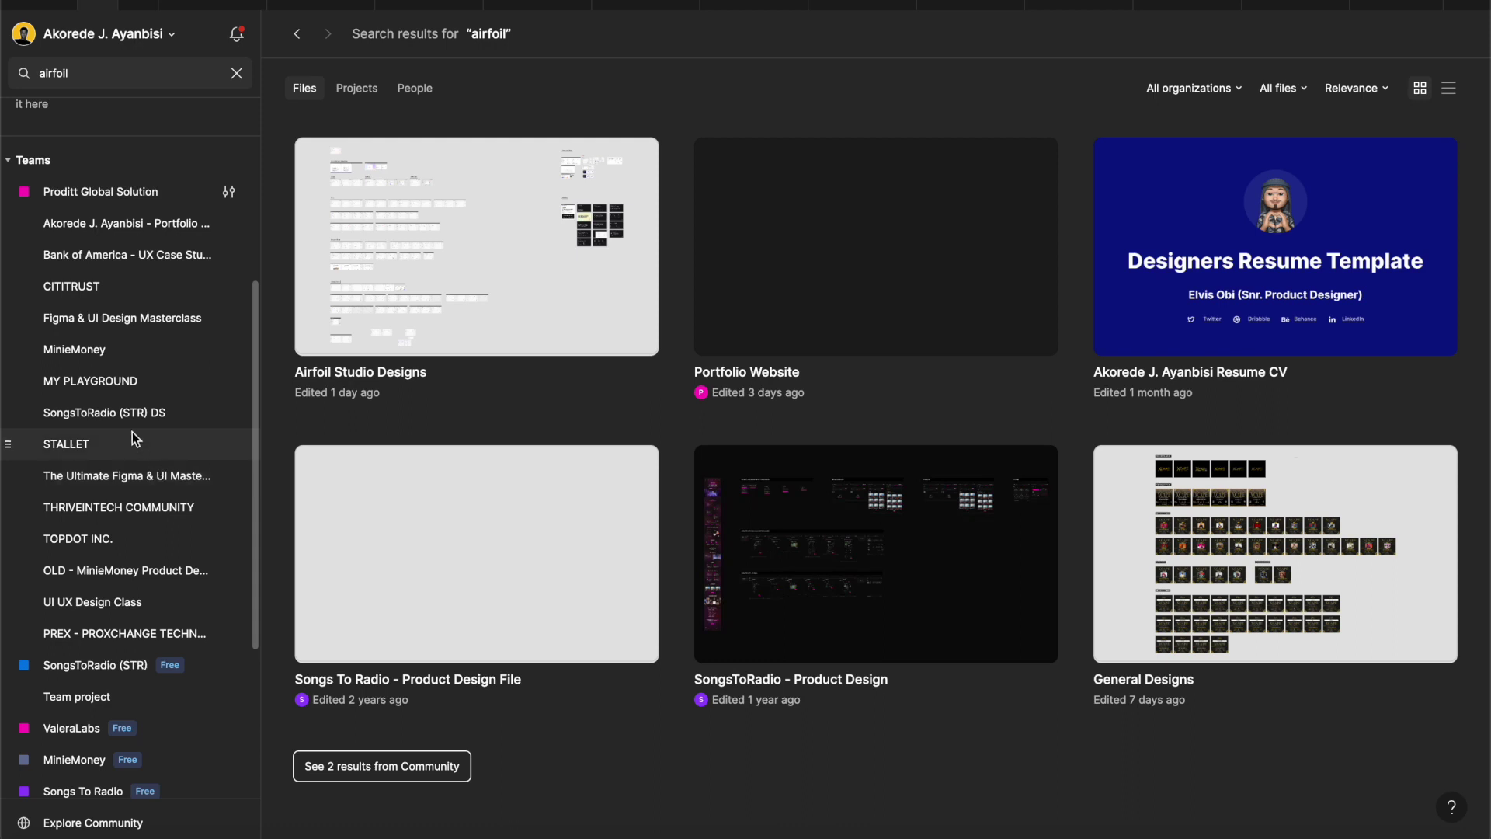
Open The Ultimate Figma & UI Masterclass project and look through its files
scroll(128, 366, down, 5)
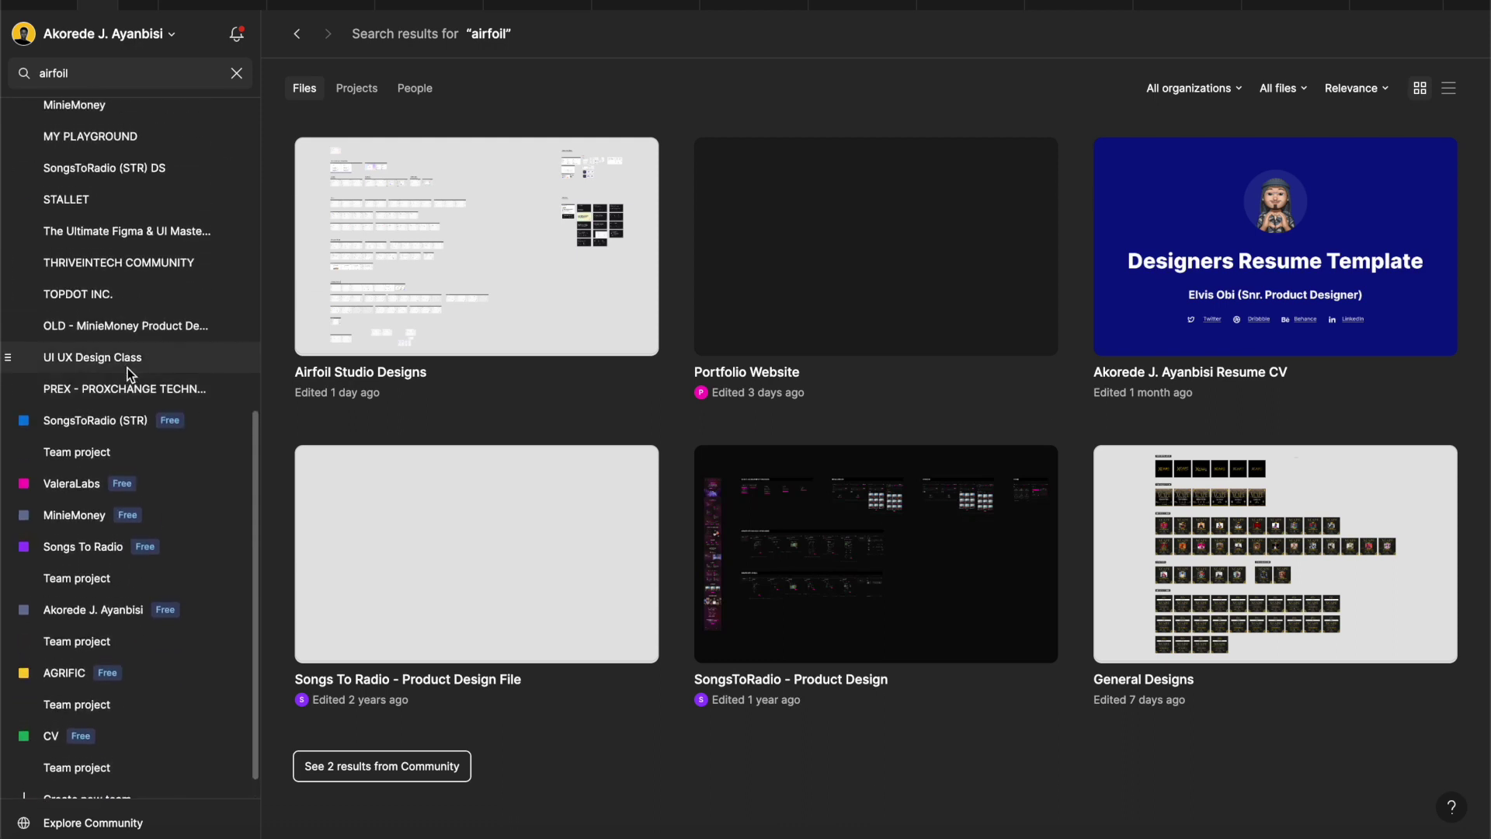
click(139, 230)
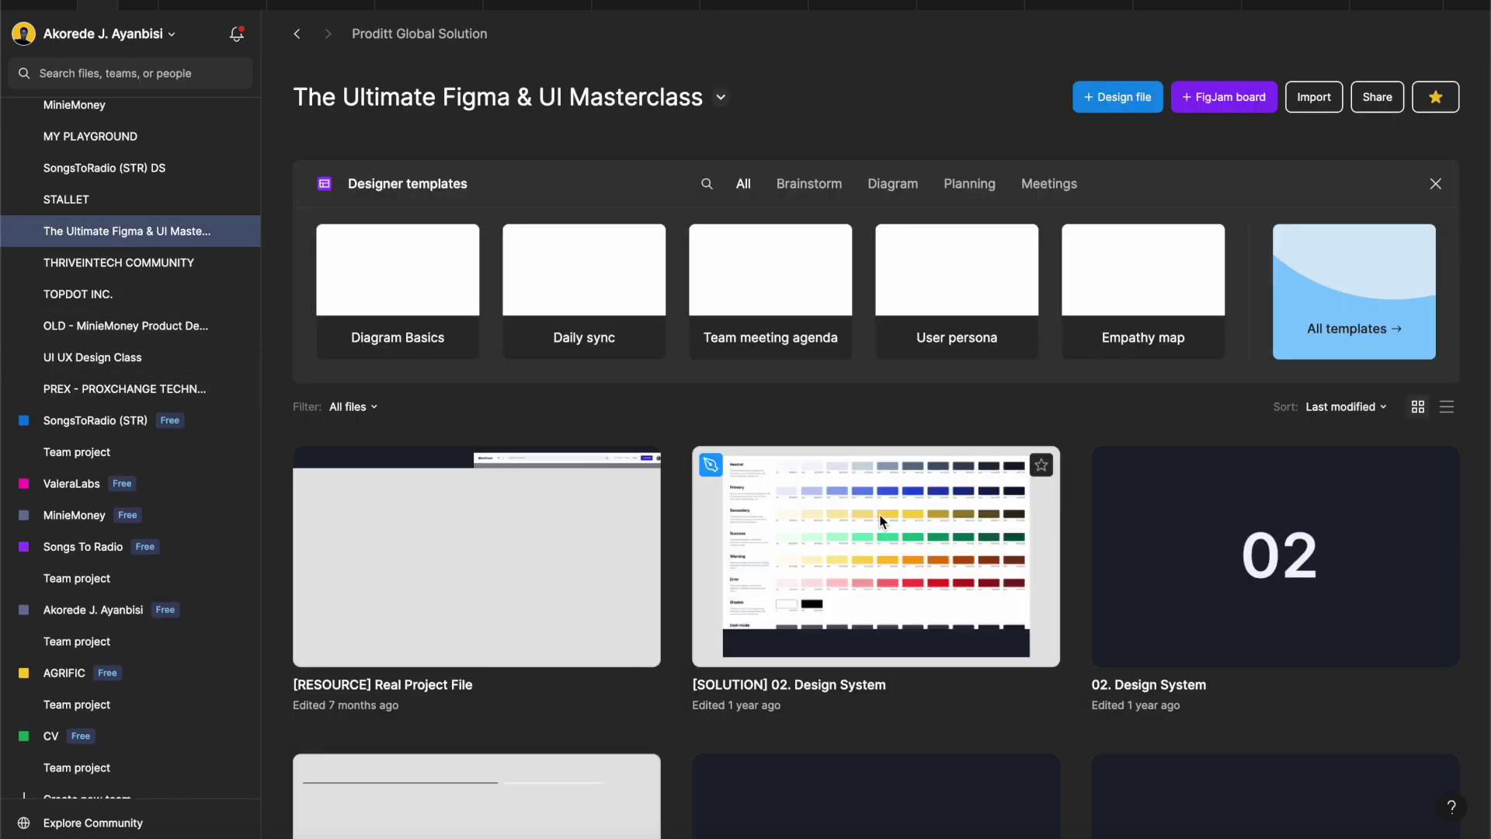
scroll(882, 520, down, 2)
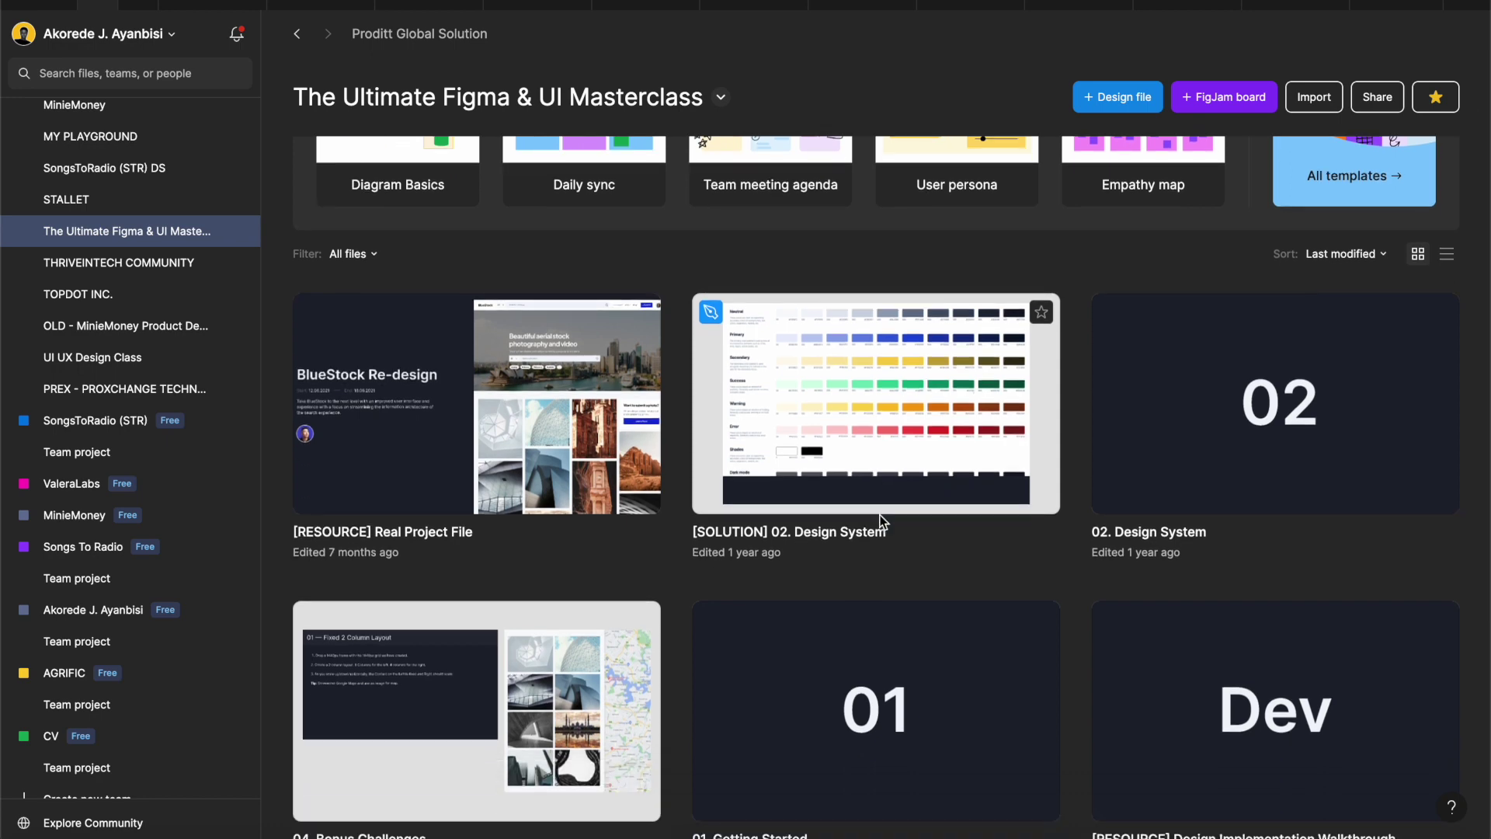
scroll(785, 492, down, 4)
scroll(141, 355, up, 5)
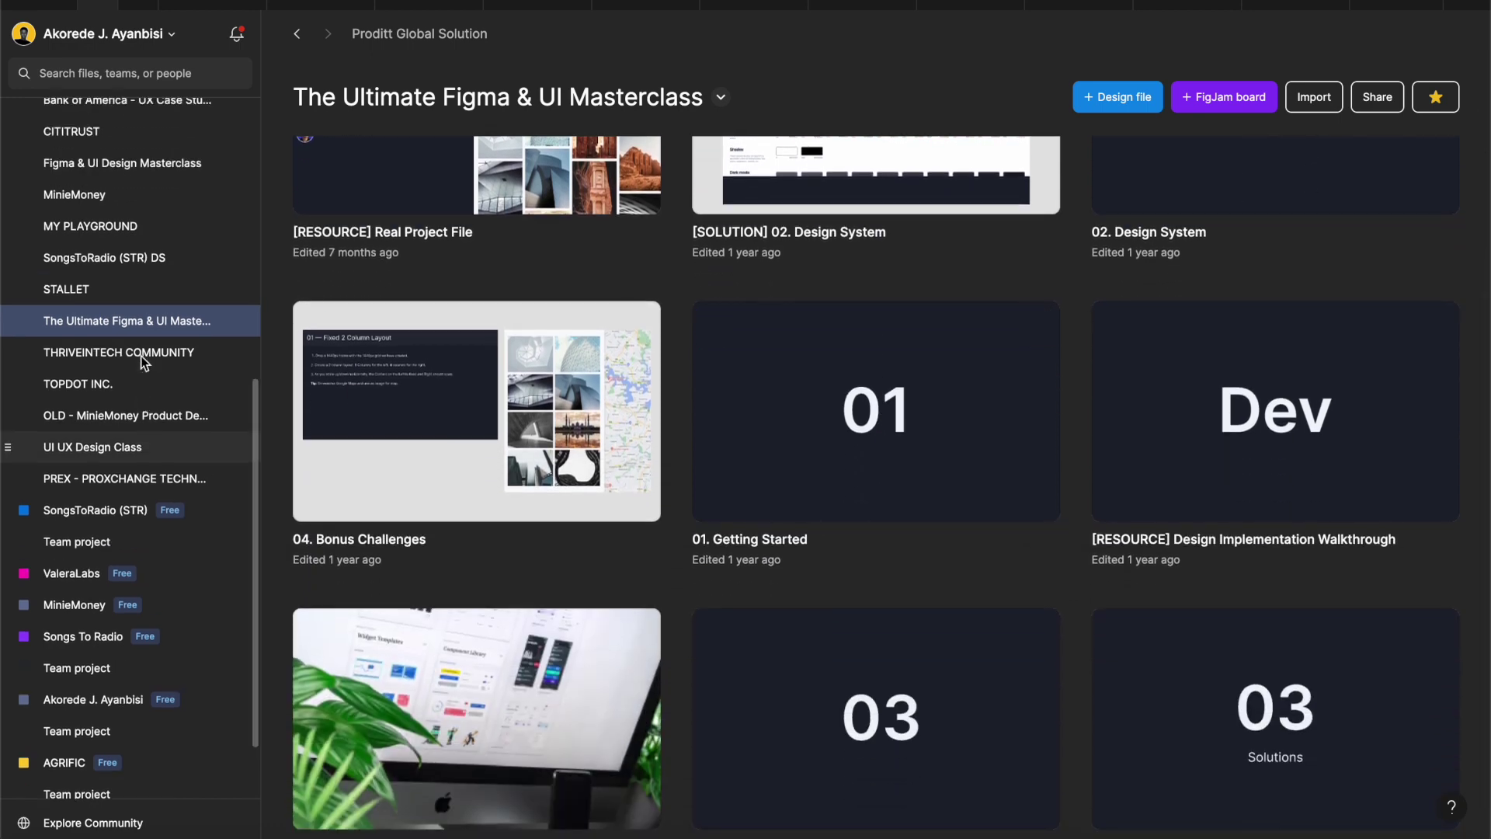
Switch to the Figma & UI Design Masterclass project and open its Design System file
click(135, 366)
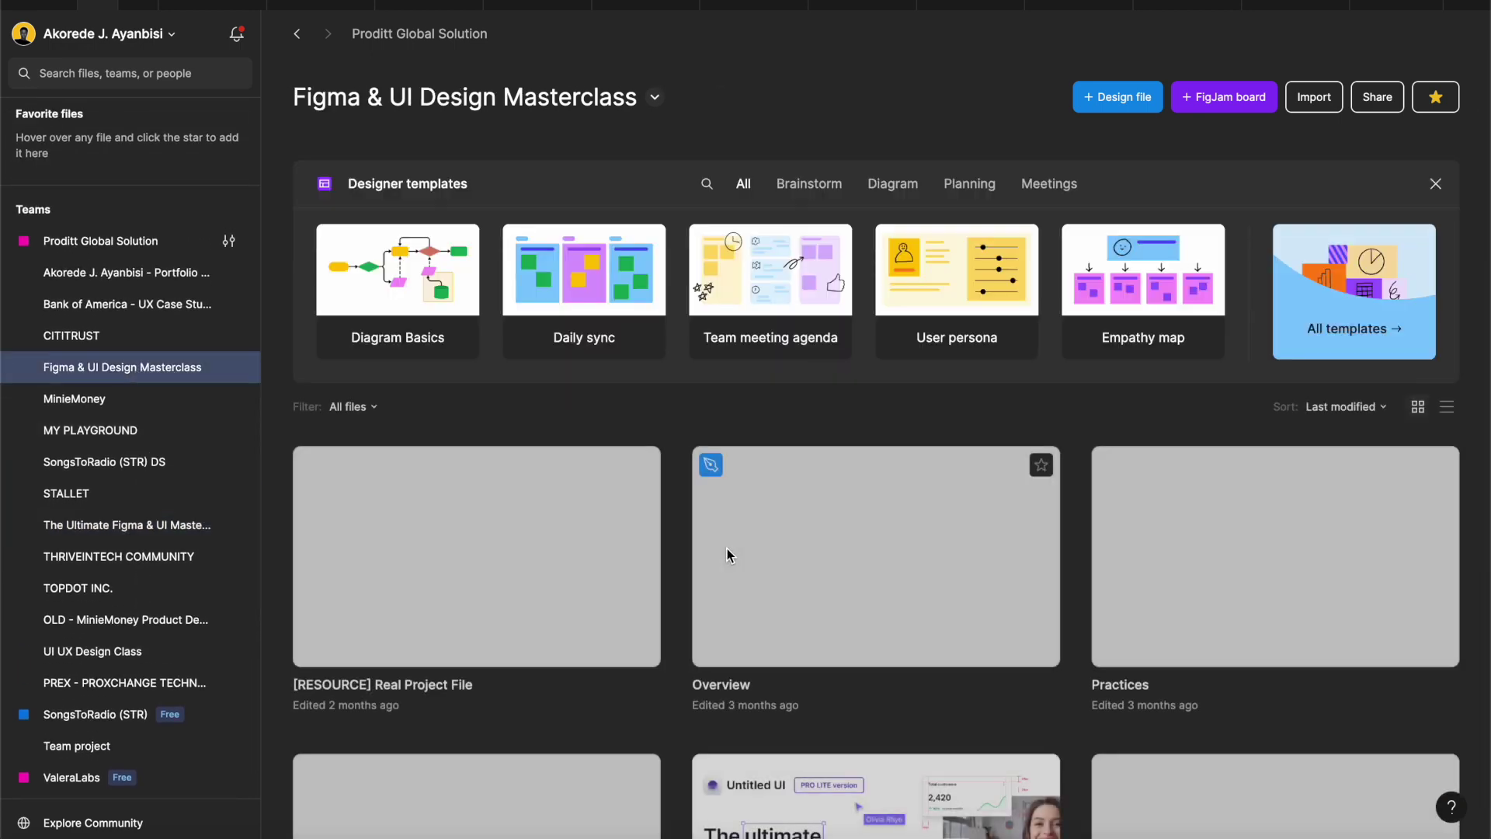
scroll(699, 583, down, 2)
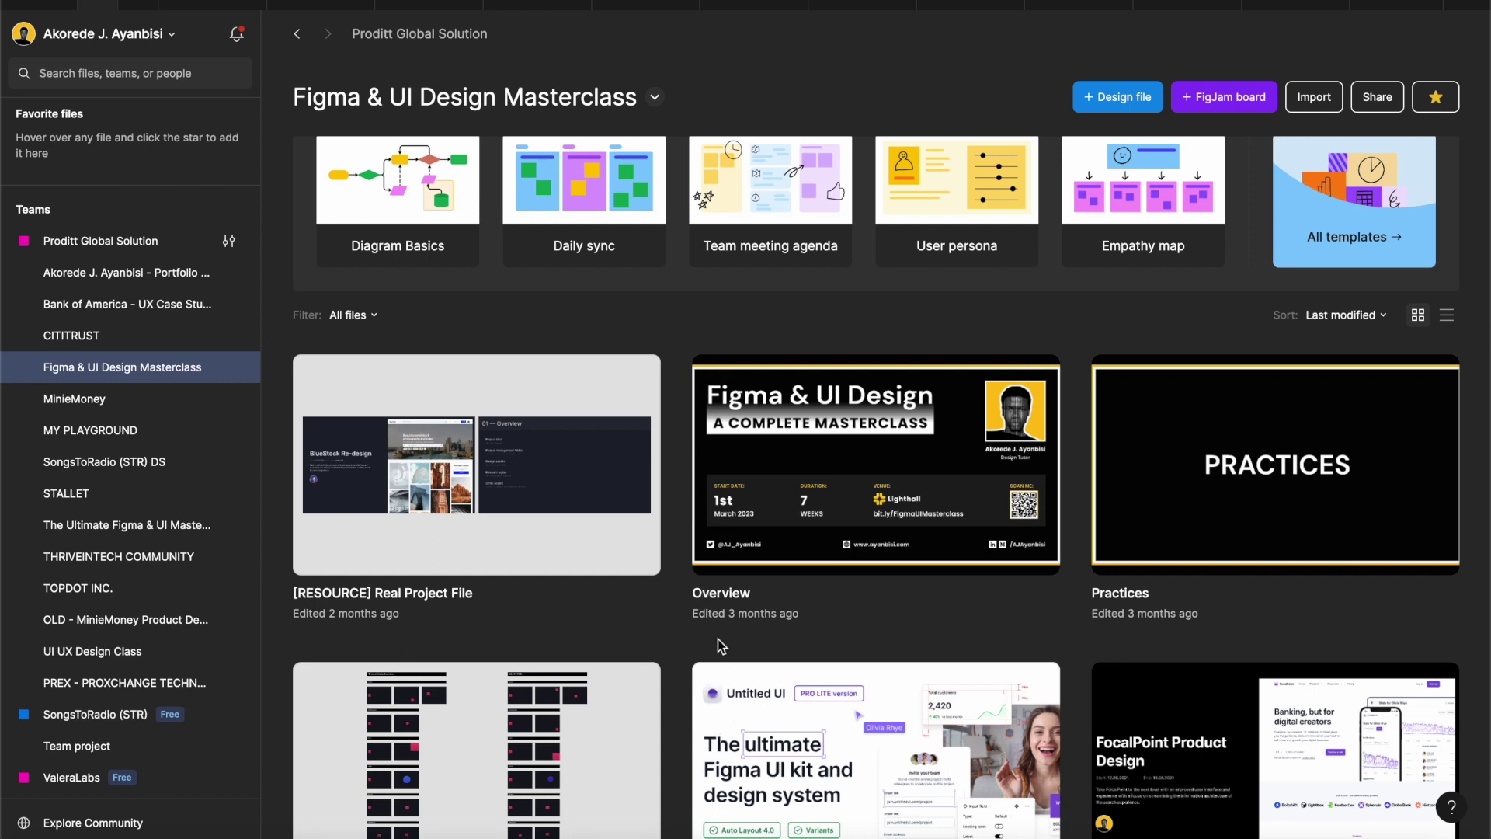
scroll(720, 643, down, 3)
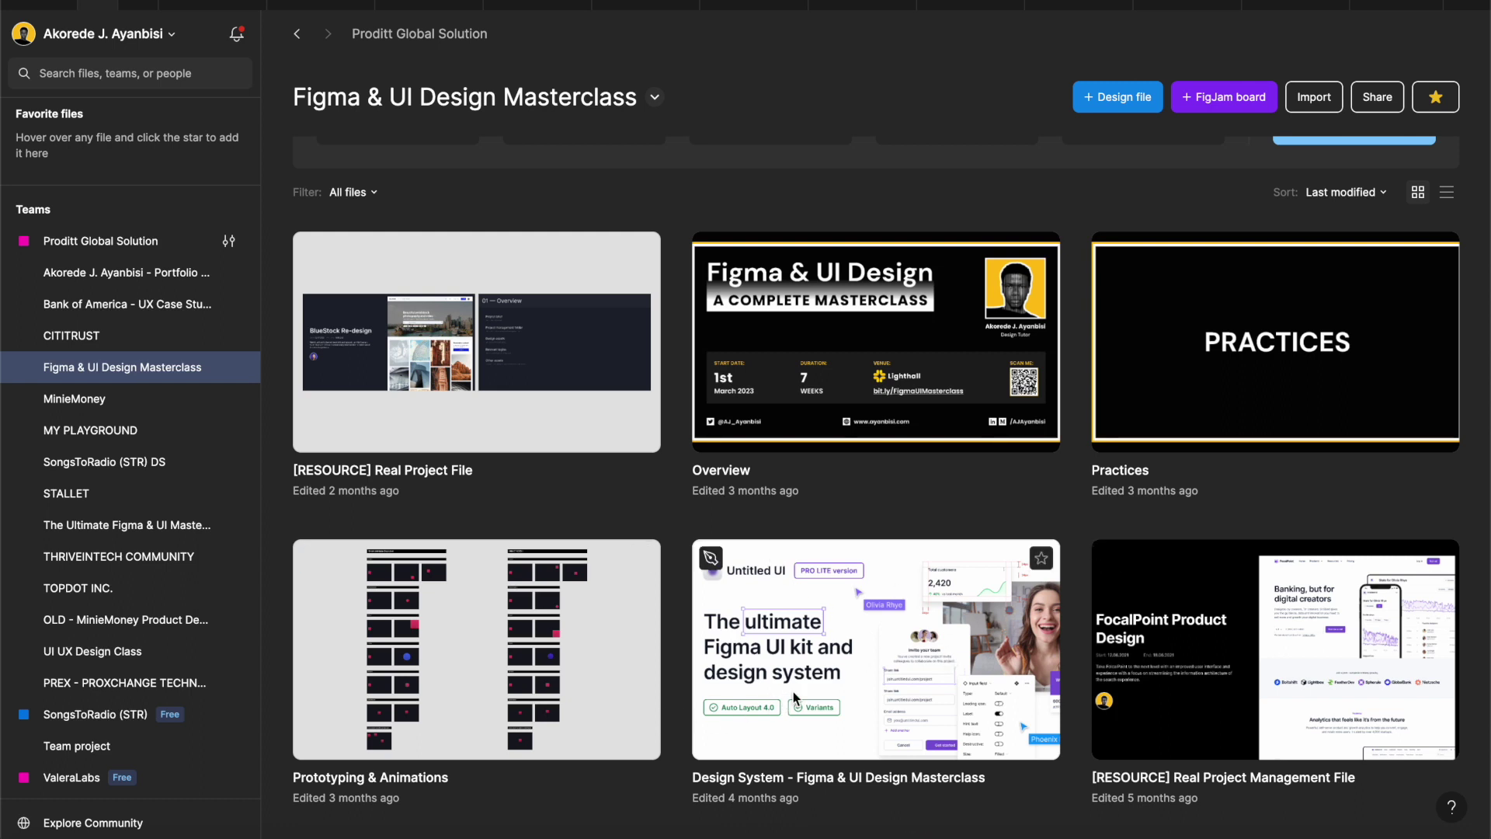
click(815, 682)
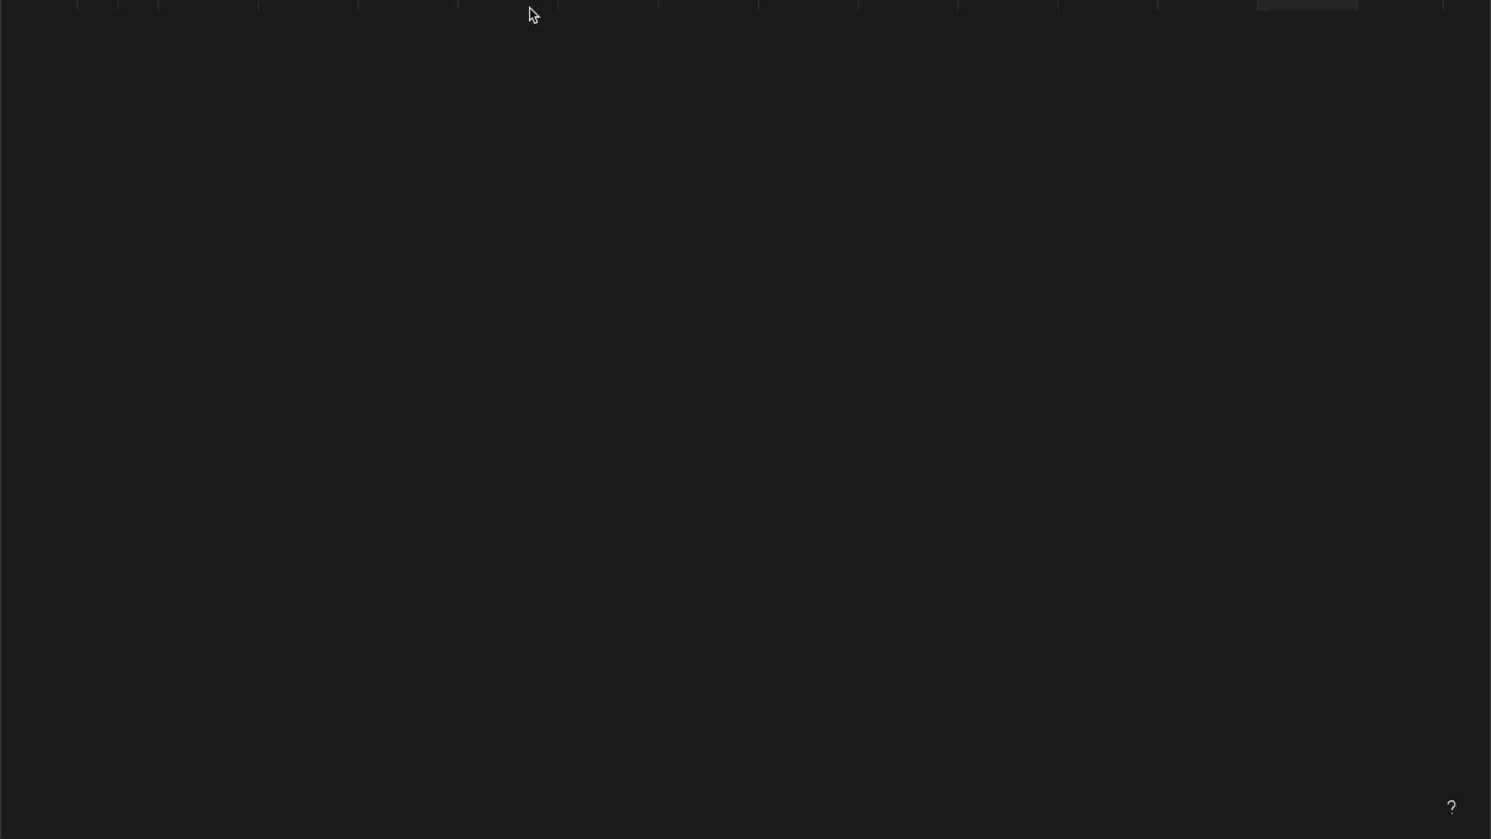
Return to the project's files, open the Practices file and view its Practice page
click(99, 6)
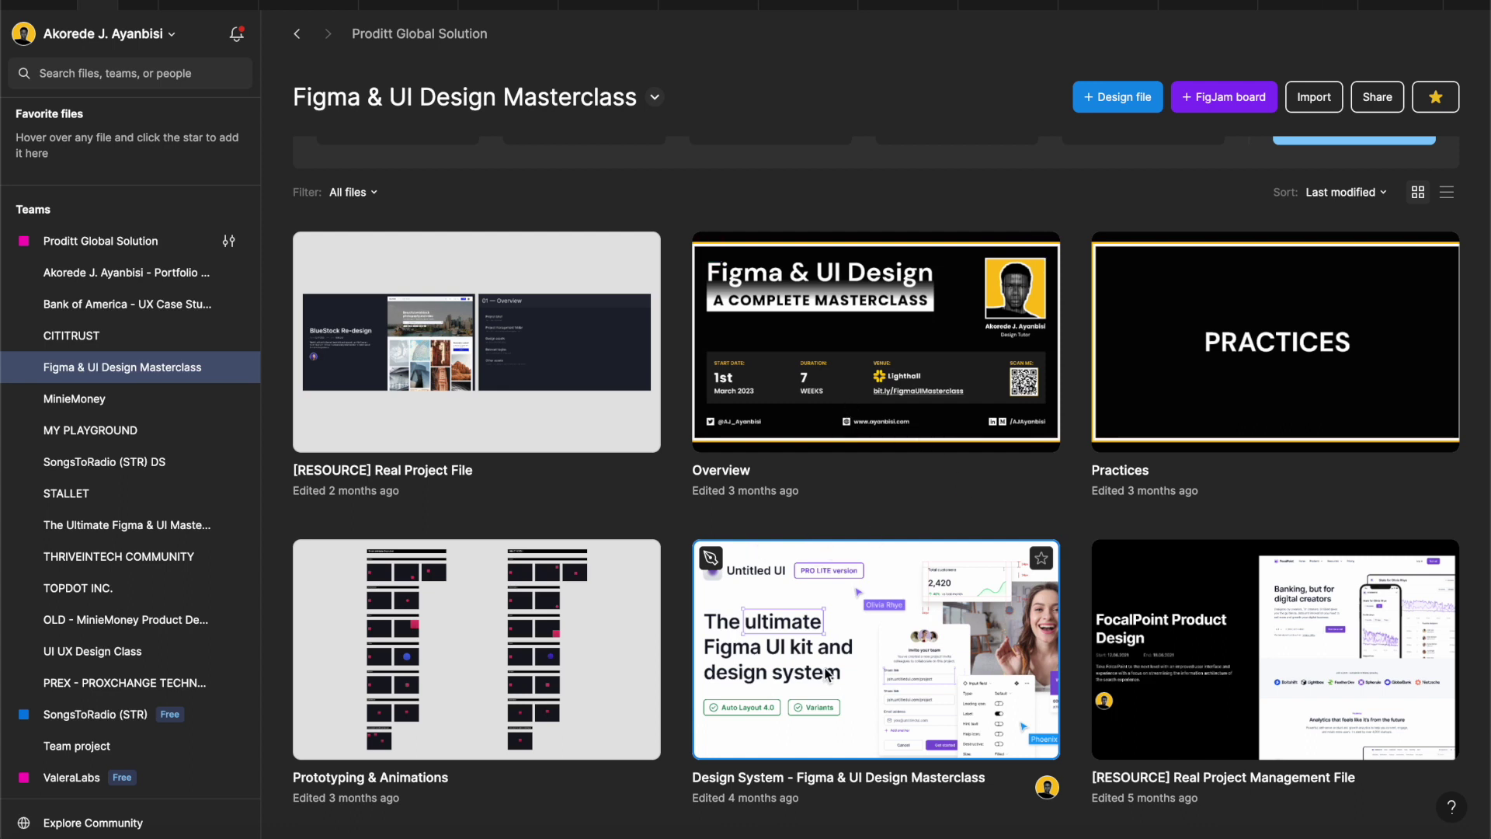
double_click(1177, 359)
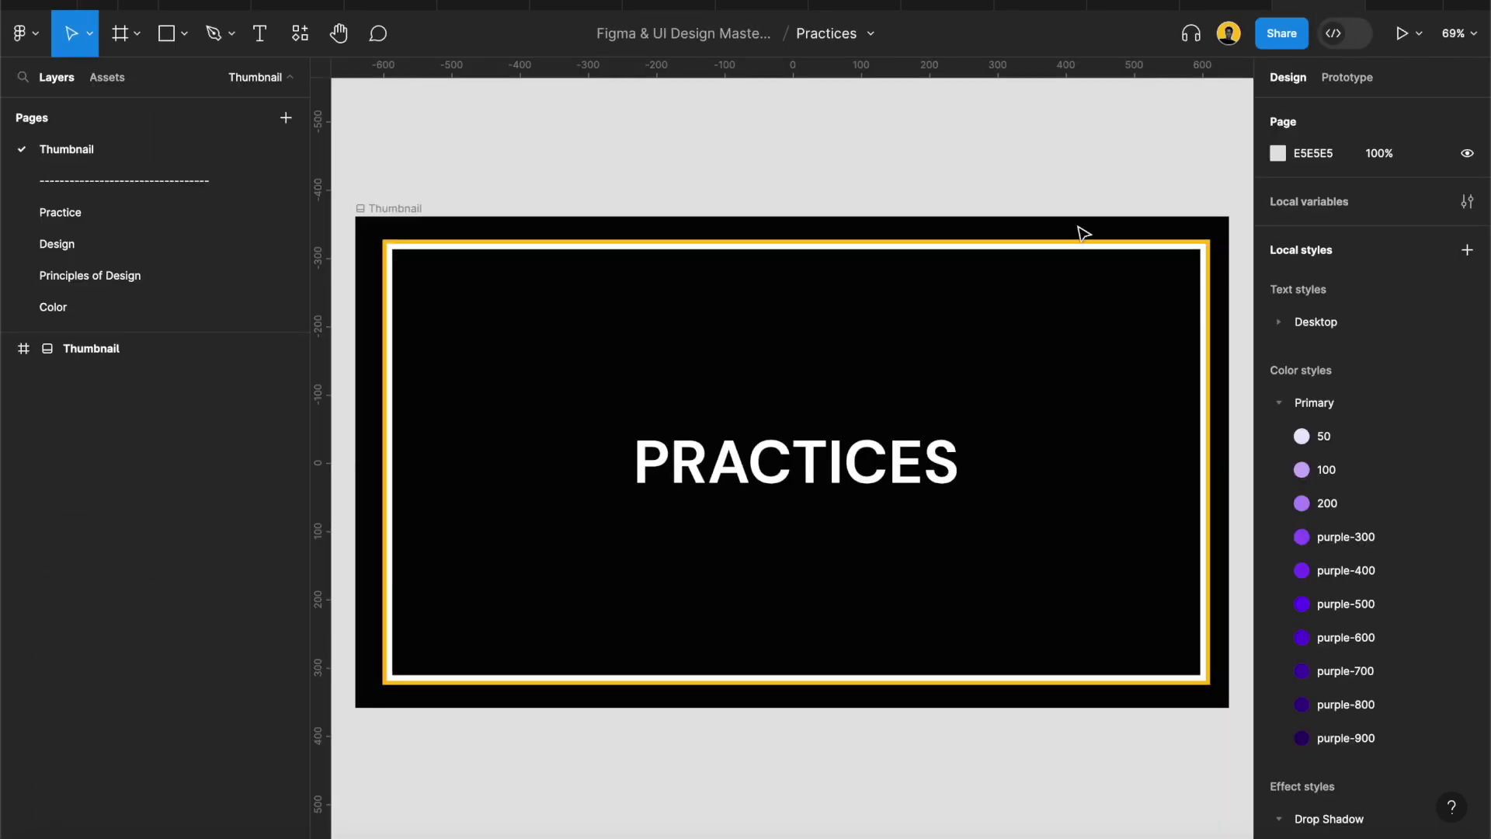
click(80, 211)
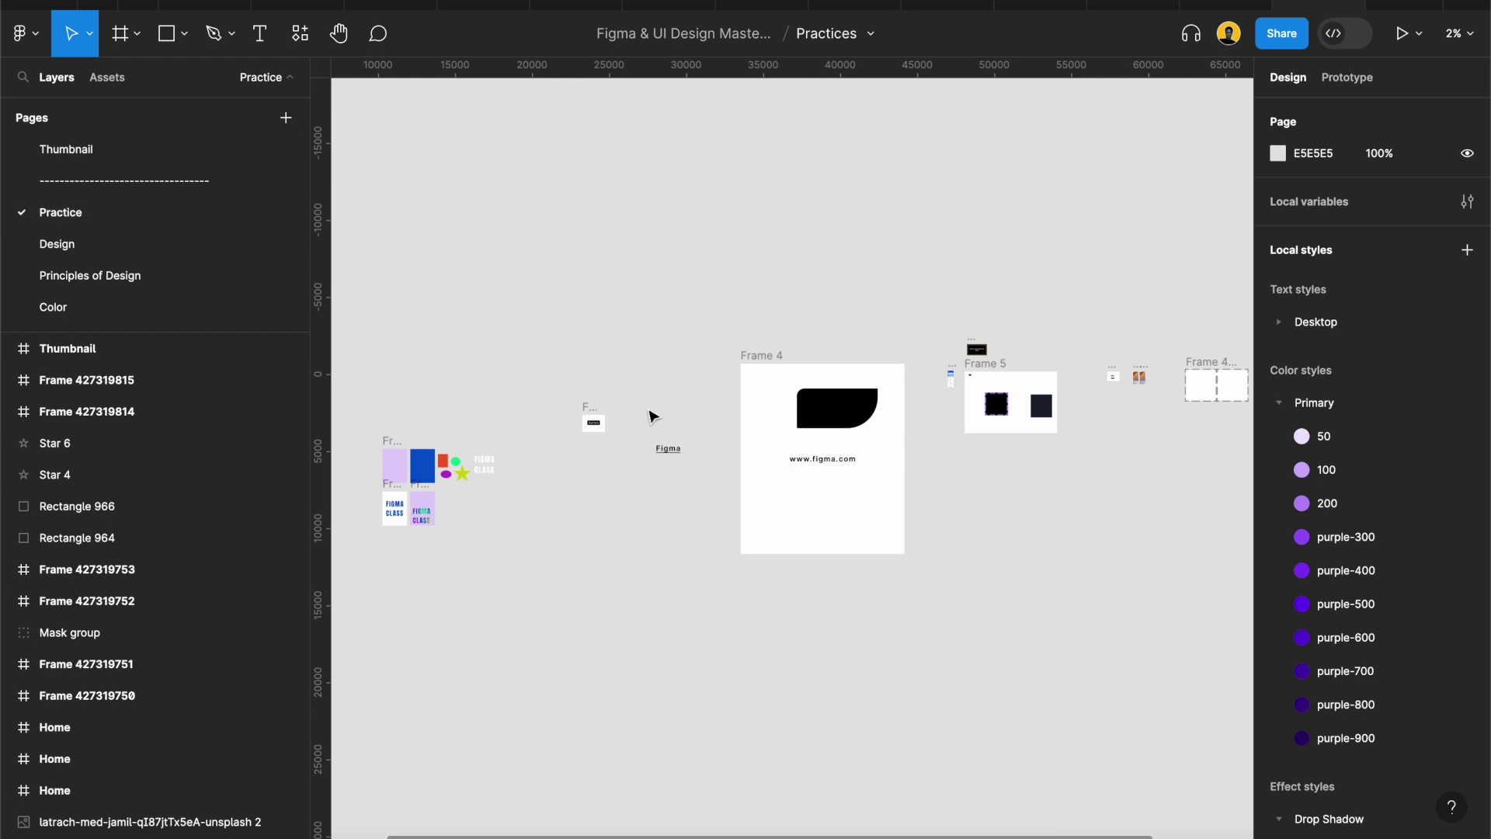
Check the Responsive Design and Effects pages of the Practices file for existing designs
click(91, 273)
scroll(190, 256, down, 5)
click(136, 256)
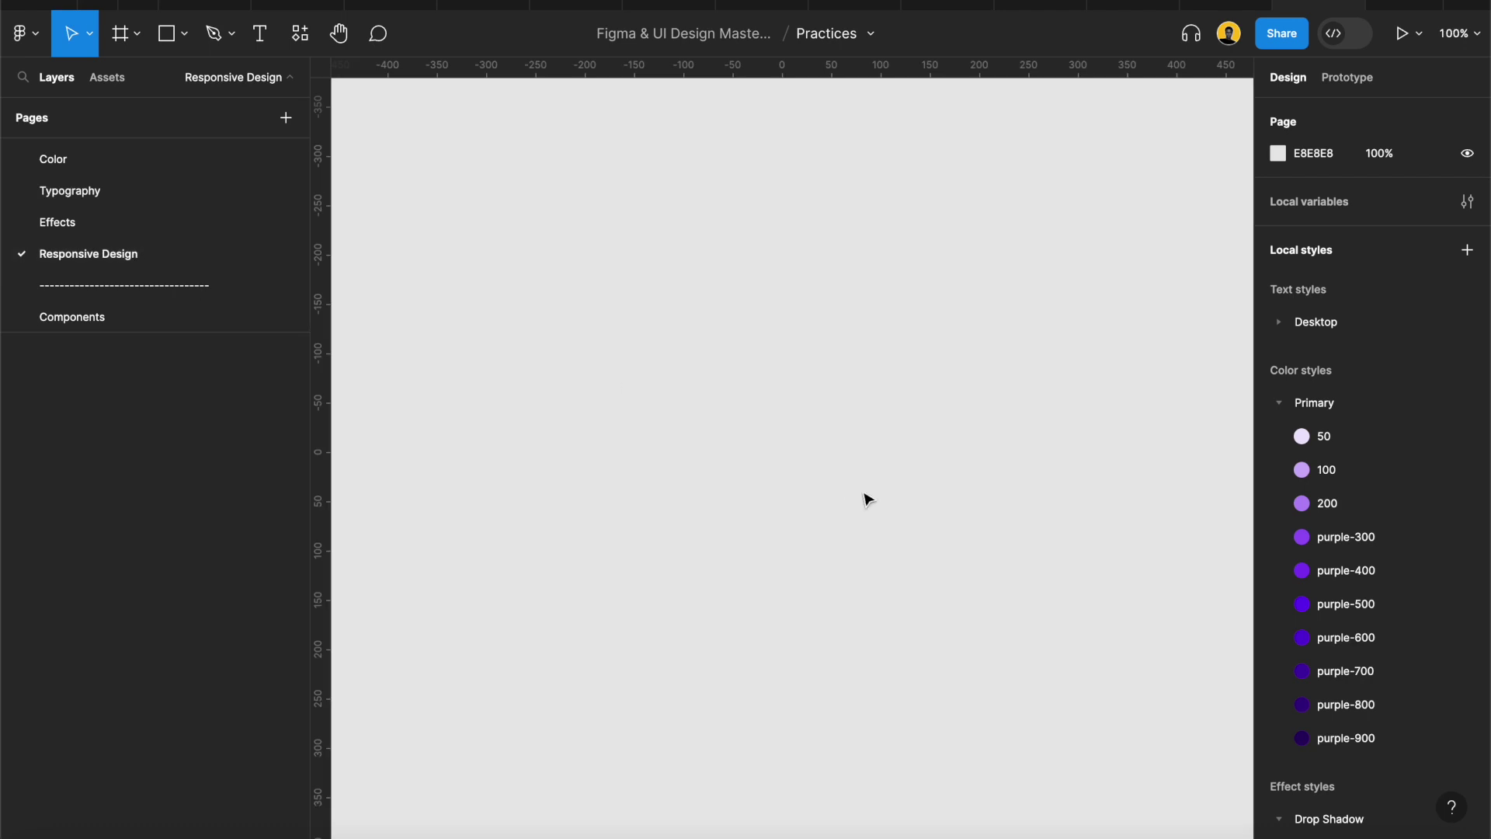
scroll(736, 457, down, 10)
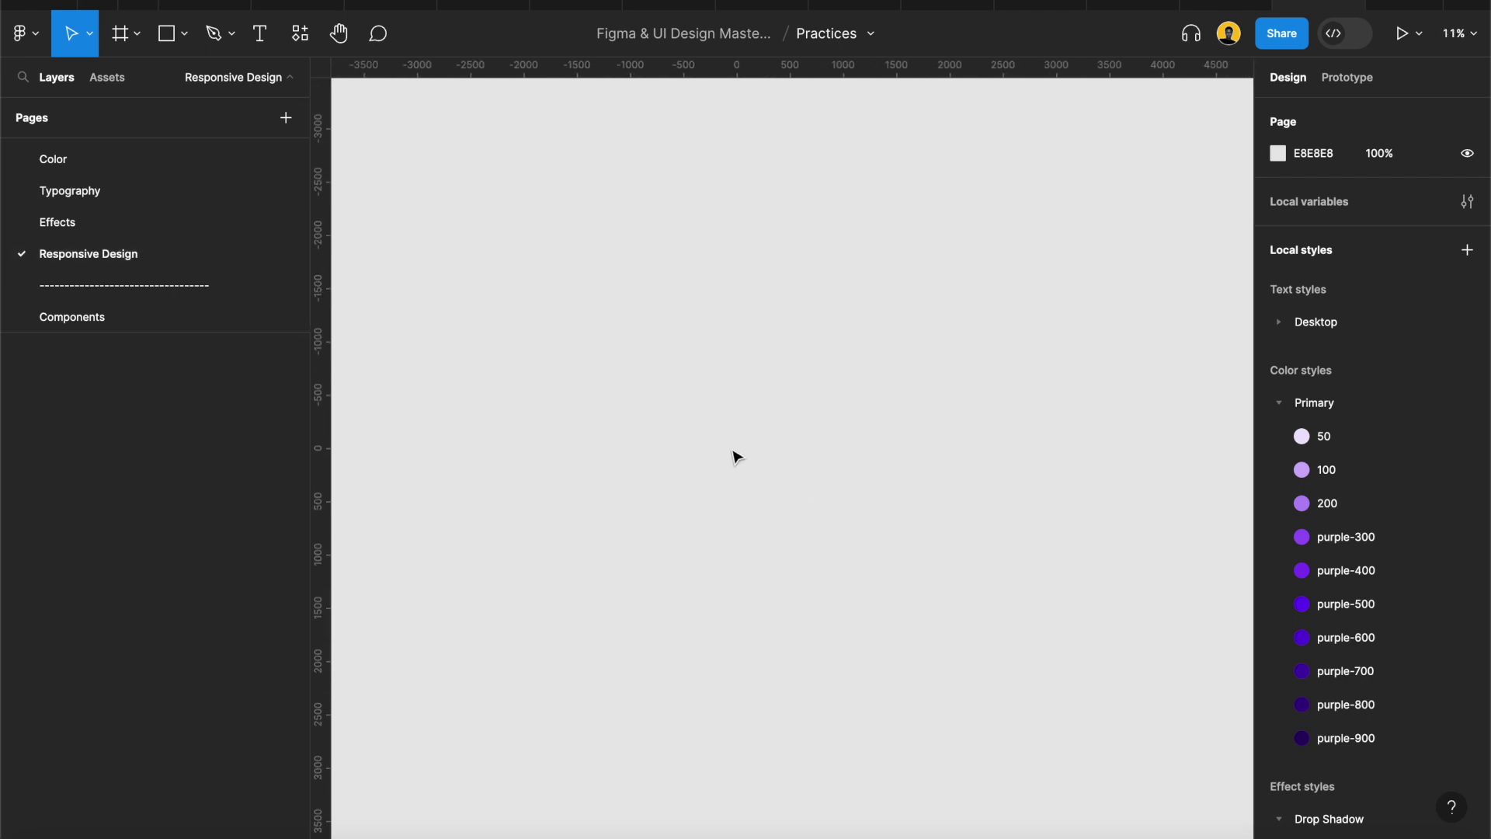
scroll(753, 562, down, 6)
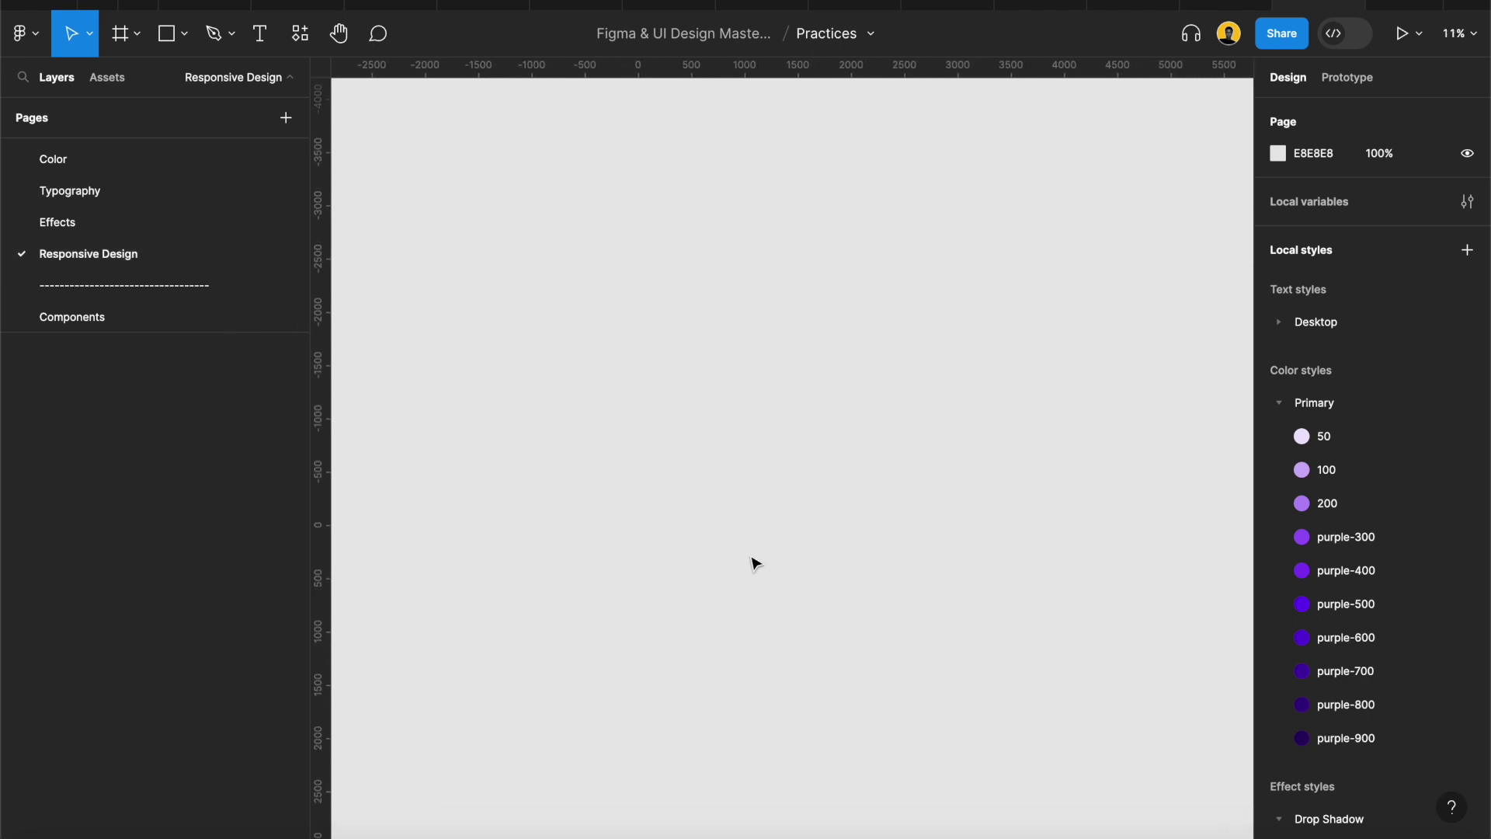
click(46, 223)
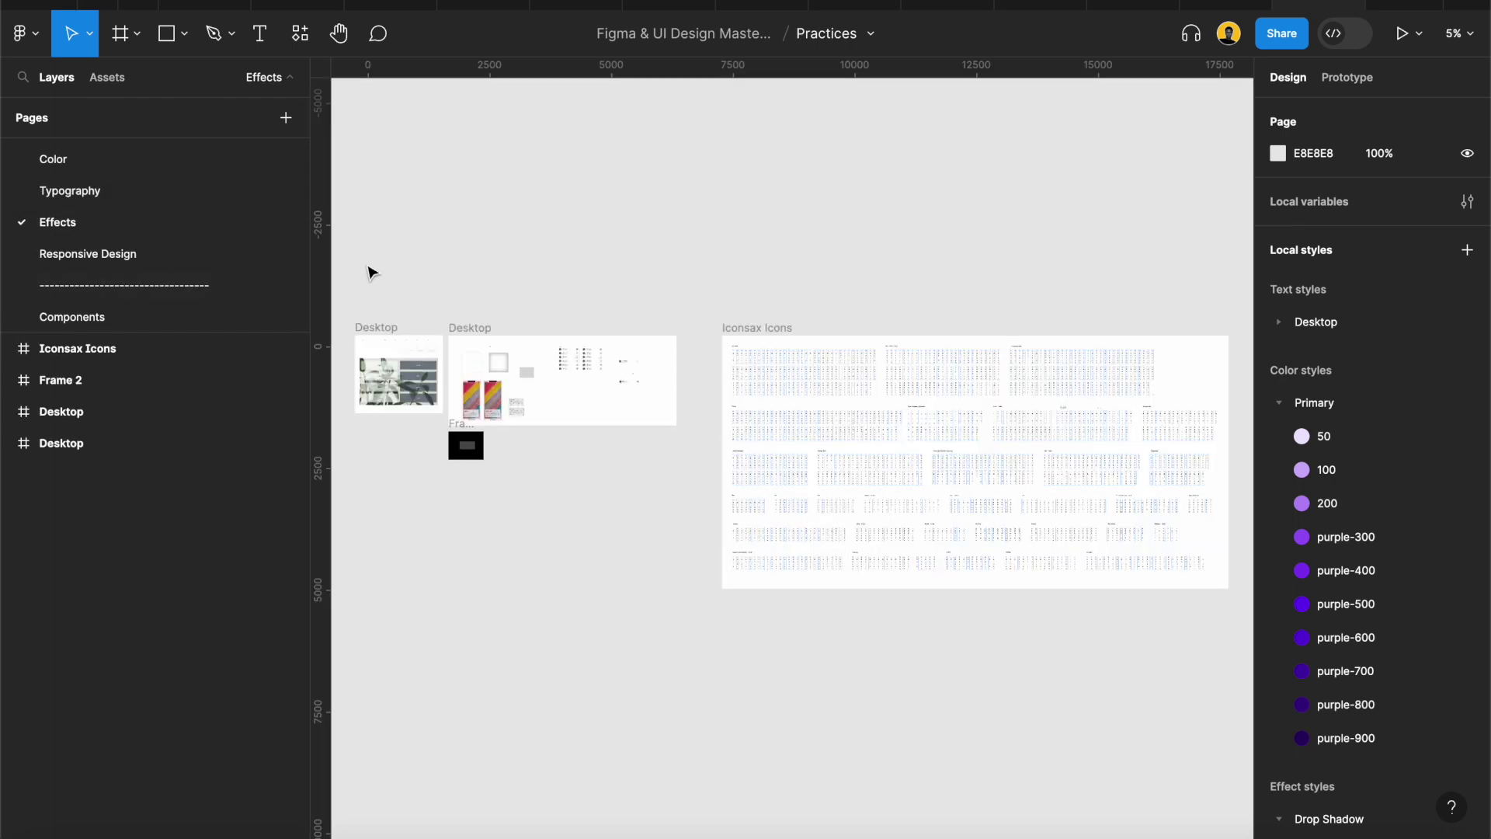
scroll(85, 284, up, 1)
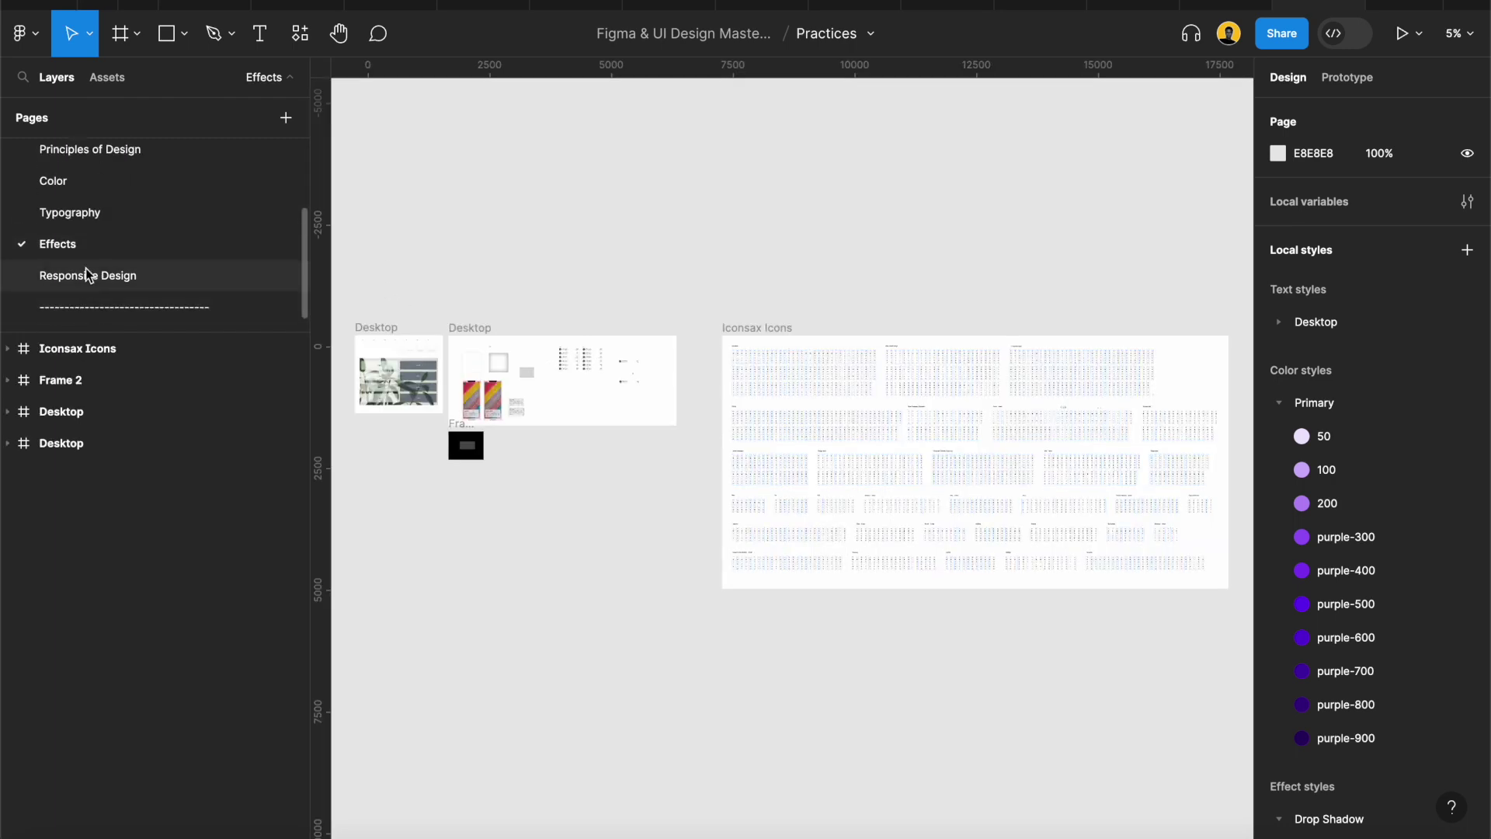
click(85, 262)
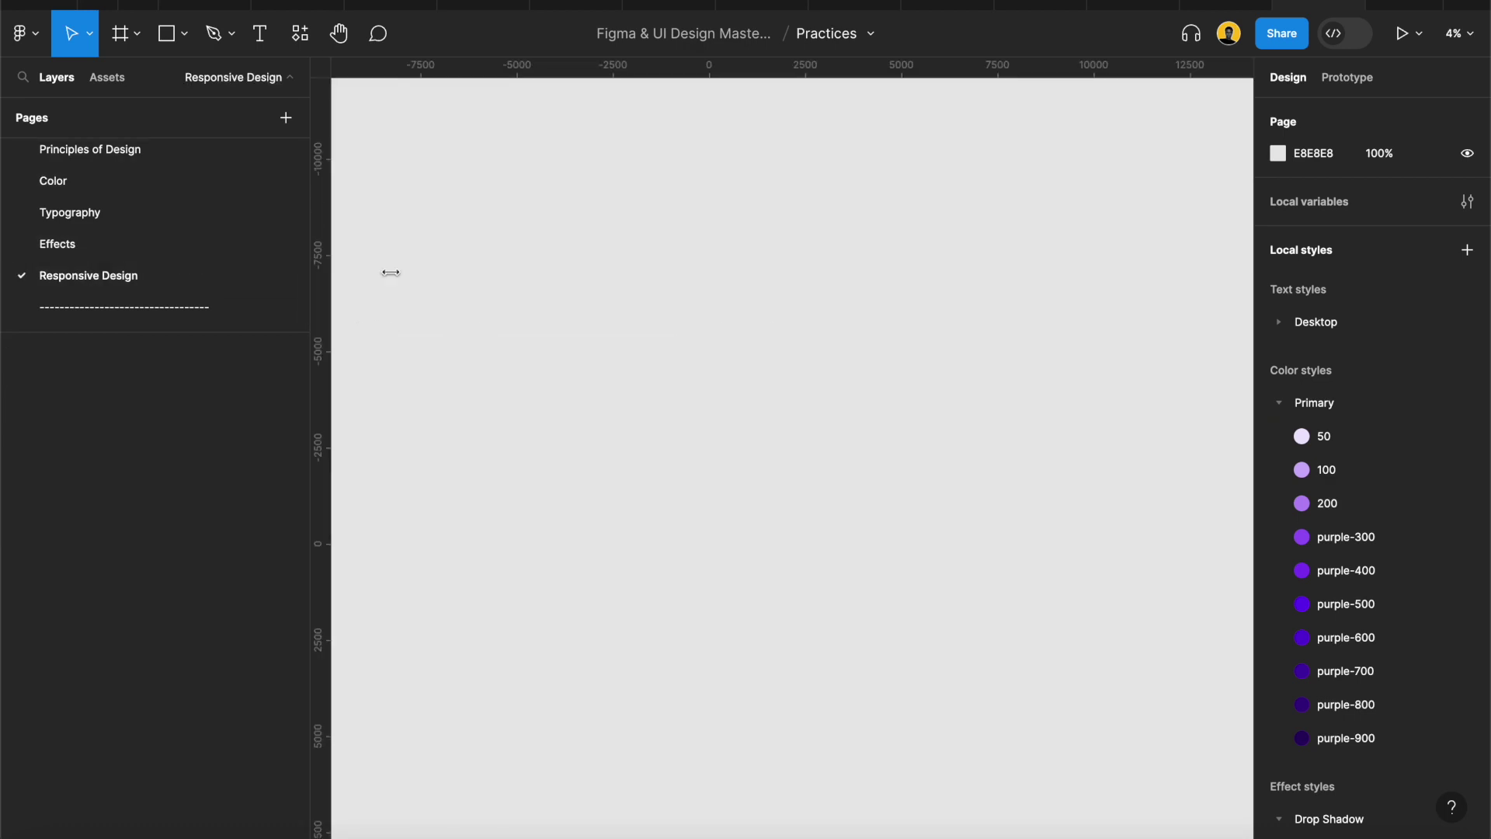
scroll(117, 181, up, 5)
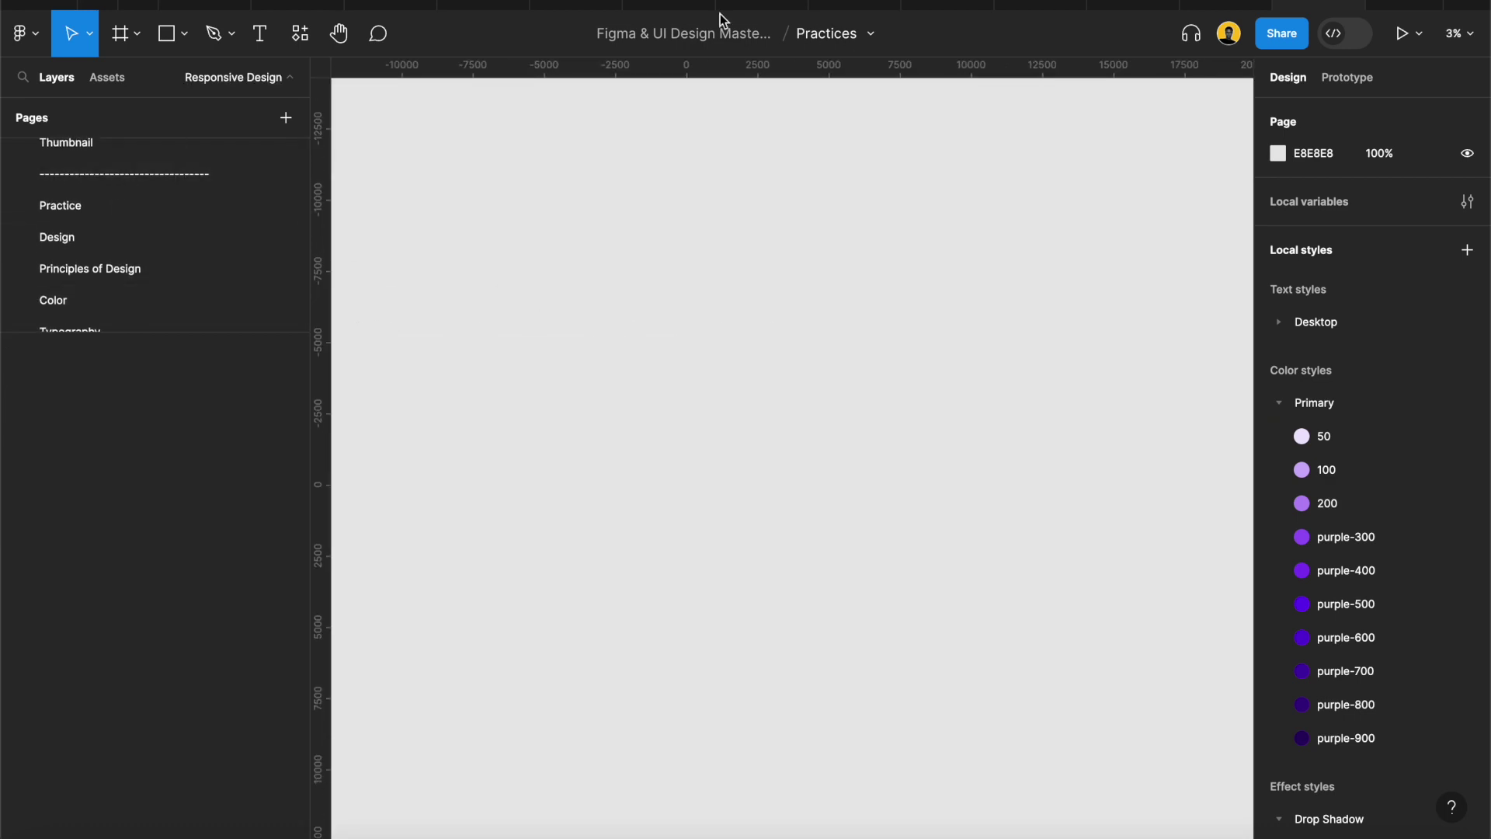
Return to the Figma & UI Design Masterclass project's files and open the Overview file
click(91, 3)
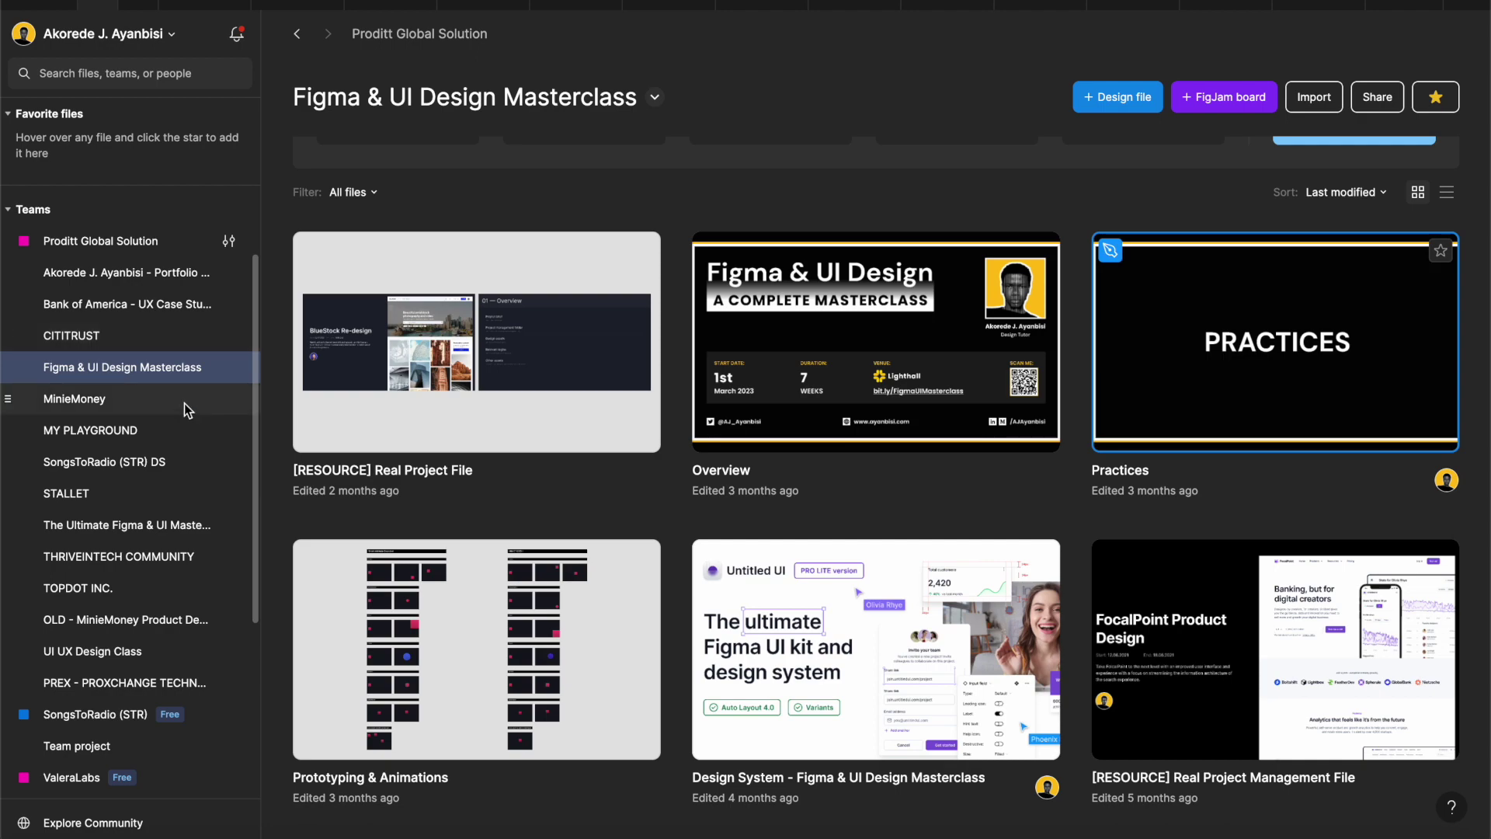
scroll(184, 403, down, 1)
double_click(845, 329)
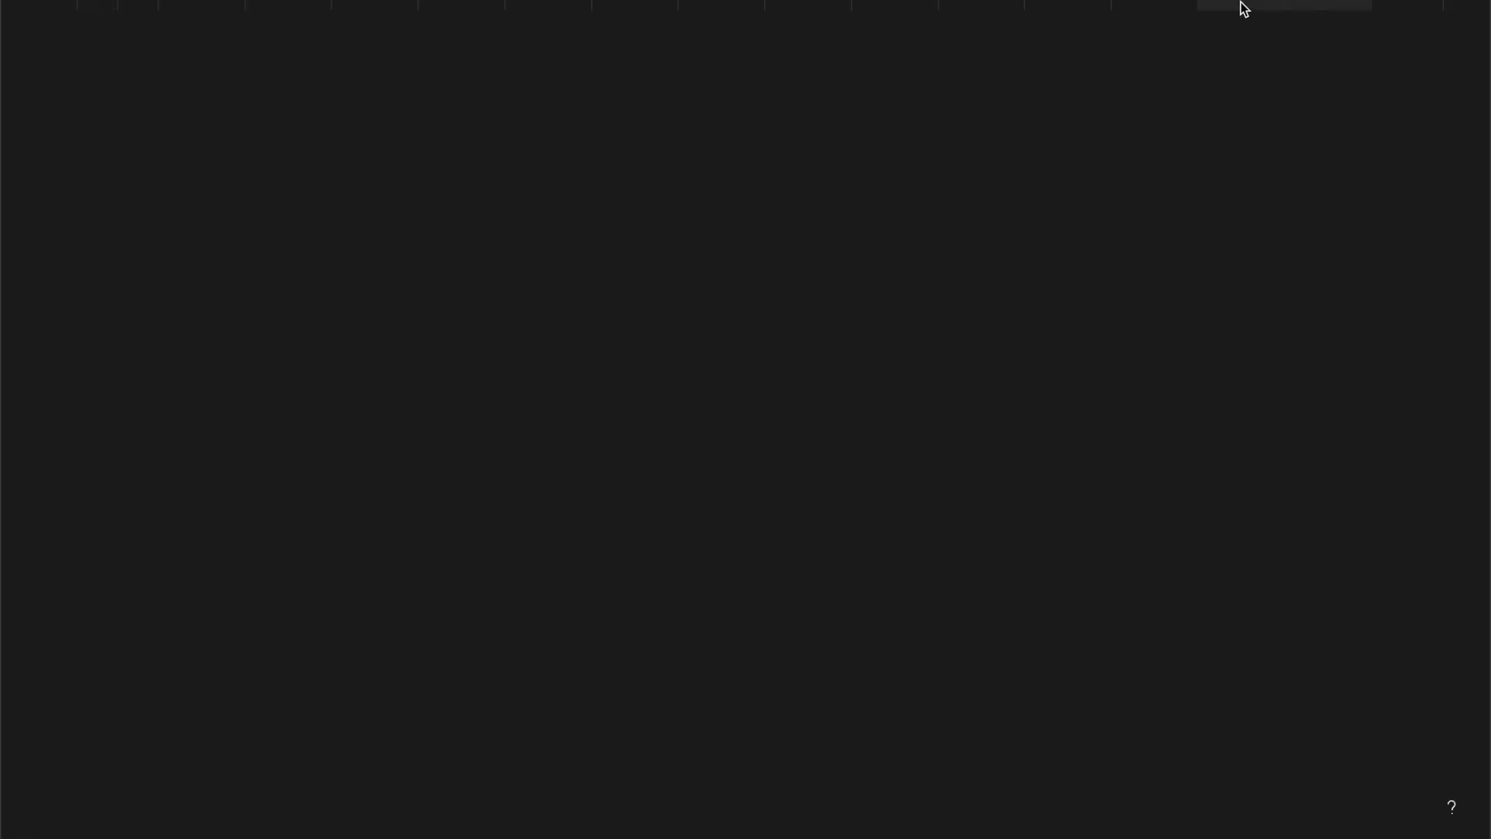
mouse_move(1241, 7)
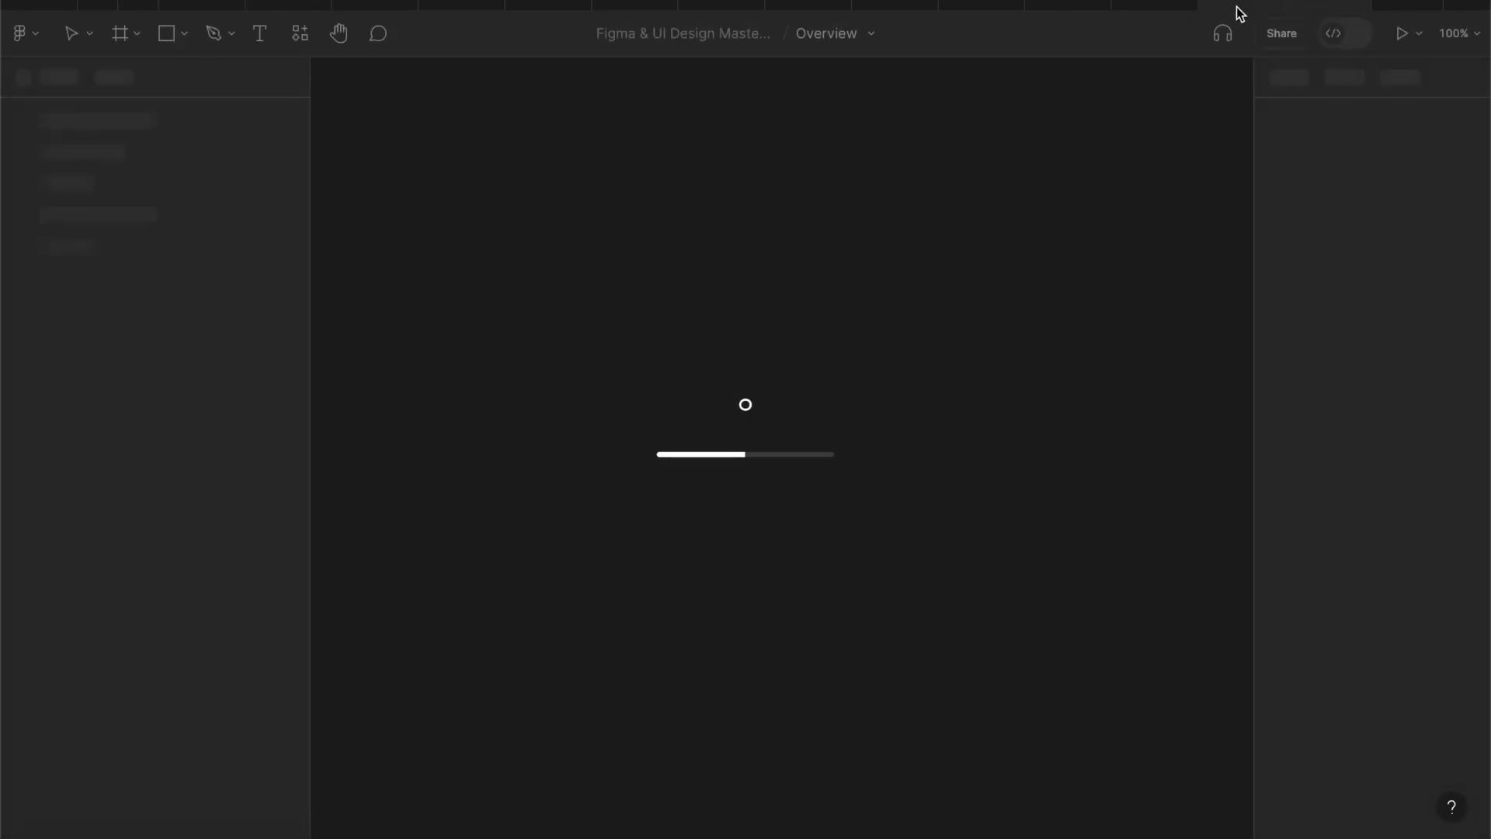
click(97, 5)
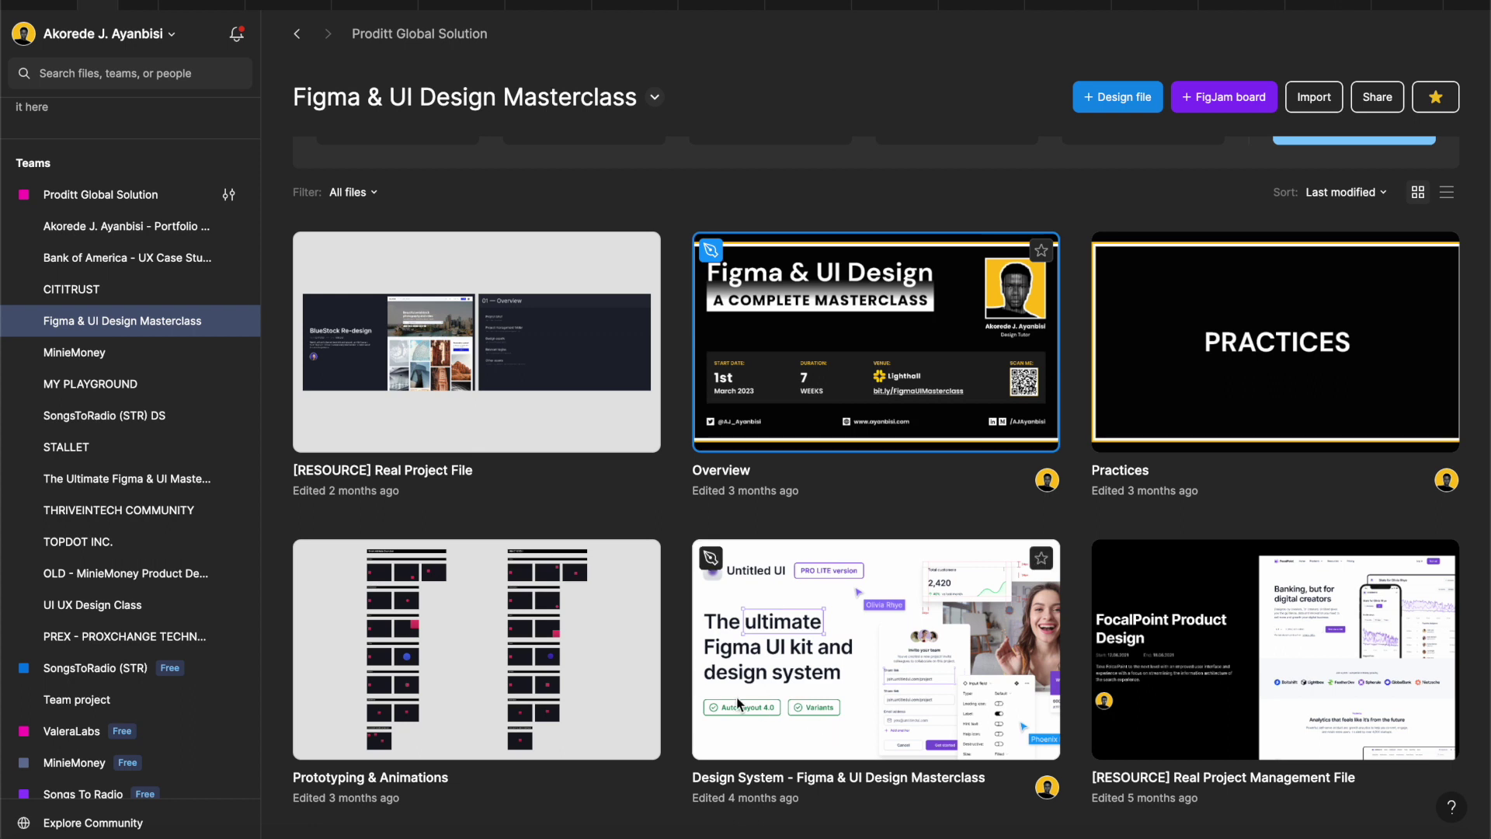
click(501, 610)
click(1242, 4)
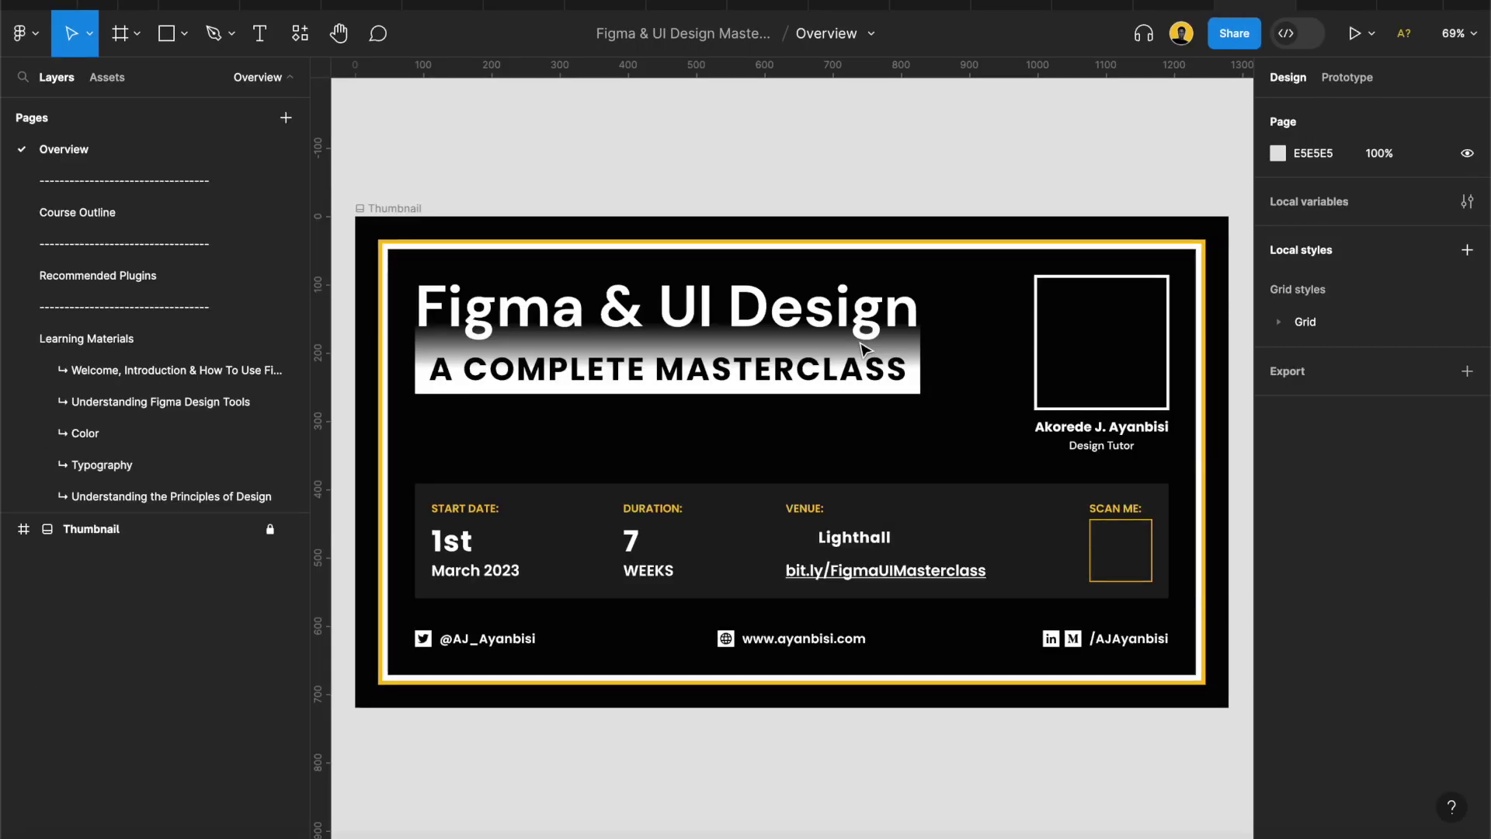
Open the Responsive Design page under Learning Materials in the Overview file
scroll(153, 296, down, 1)
scroll(151, 295, down, 2)
scroll(168, 407, down, 6)
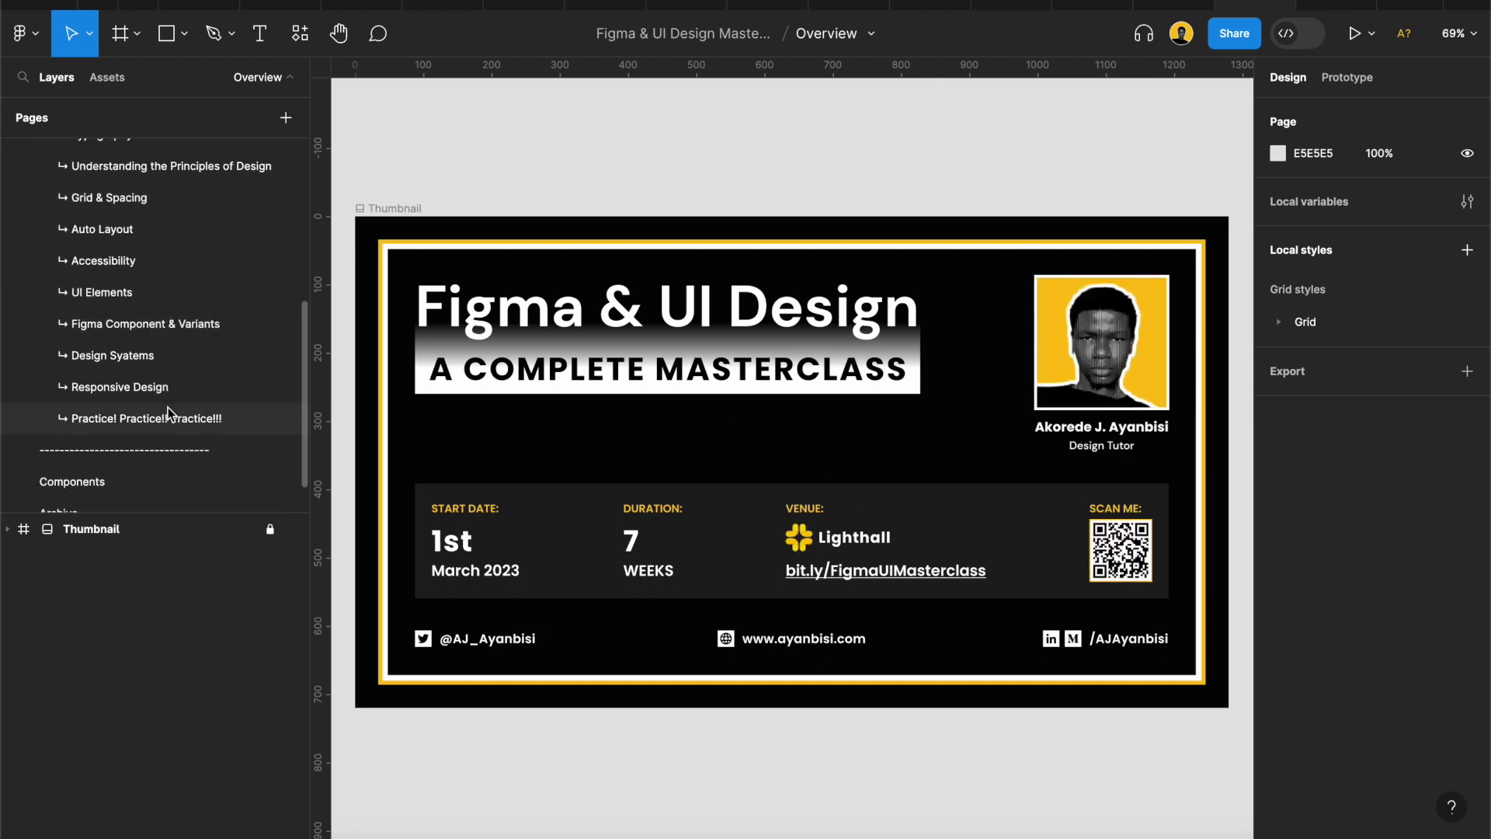
click(168, 387)
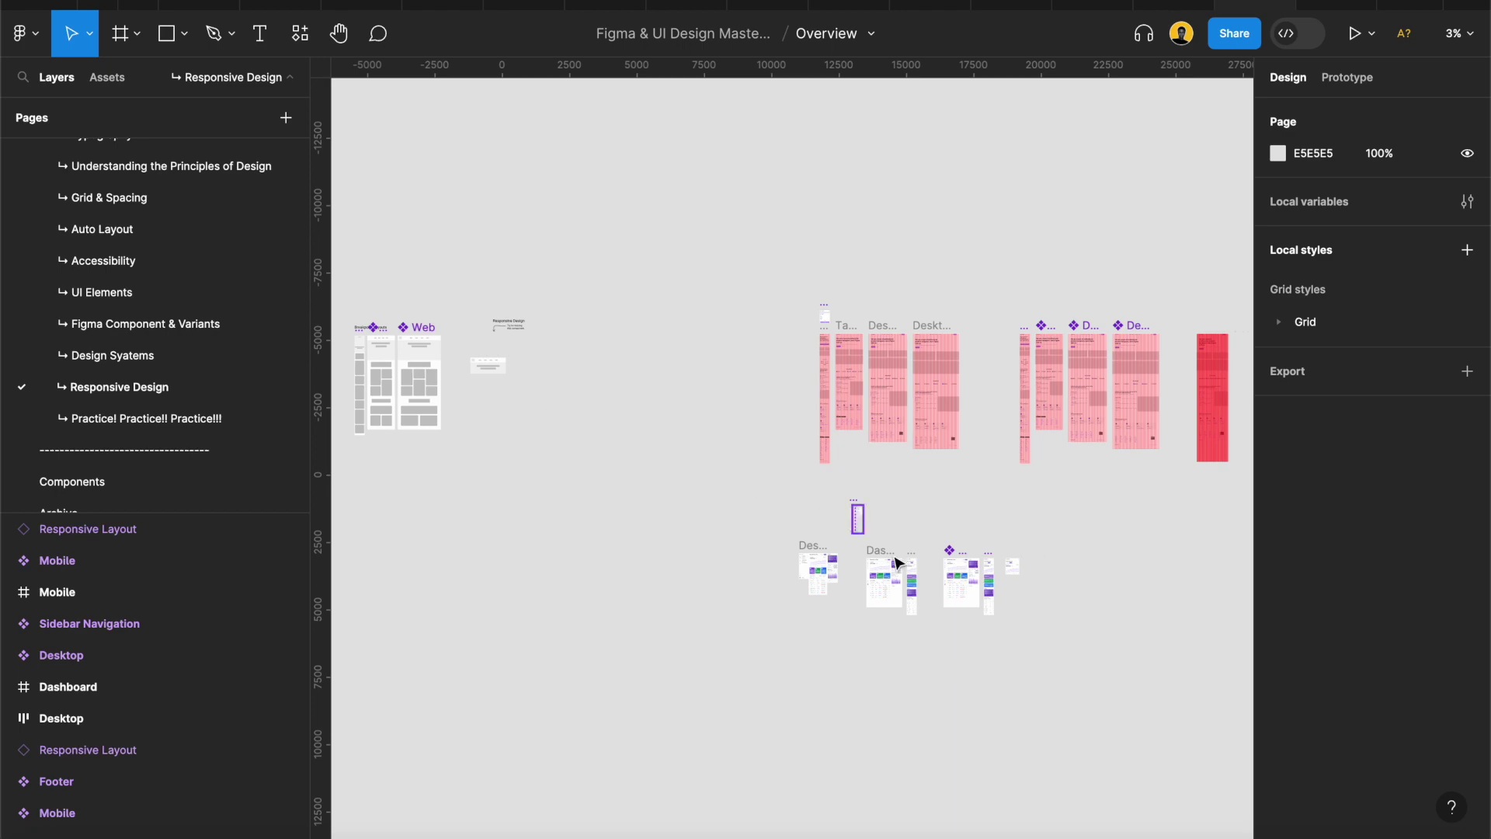
Examine the dashboard's desktop and mobile frames on the Responsive Design page, ending at the Desktop frame with the expanded sidebar
scroll(946, 576, up, 5)
scroll(946, 576, down, 2)
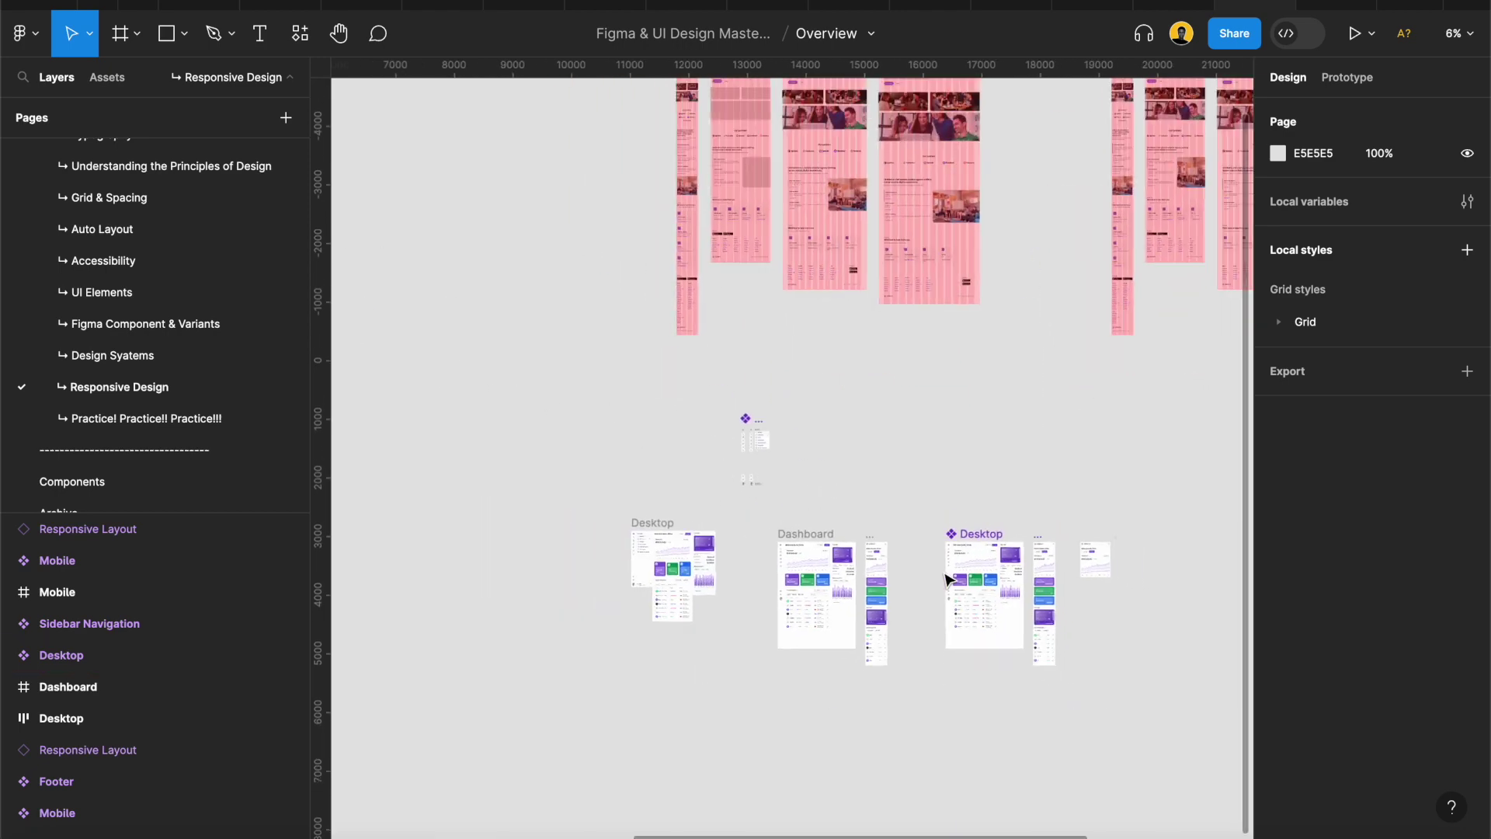
scroll(749, 599, up, 5)
scroll(749, 600, down, 2)
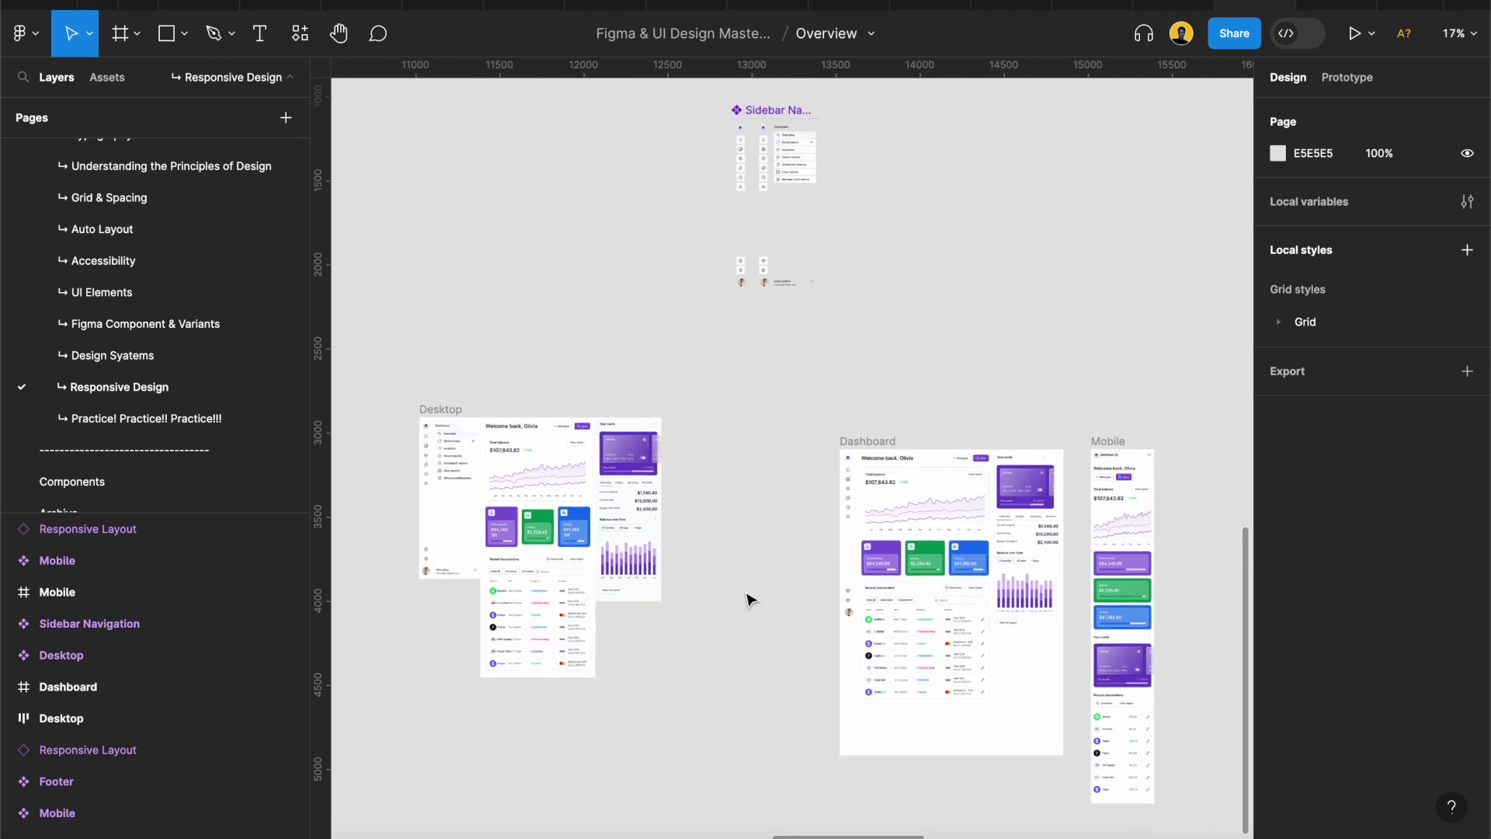
scroll(591, 446, up, 3)
scroll(591, 446, down, 4)
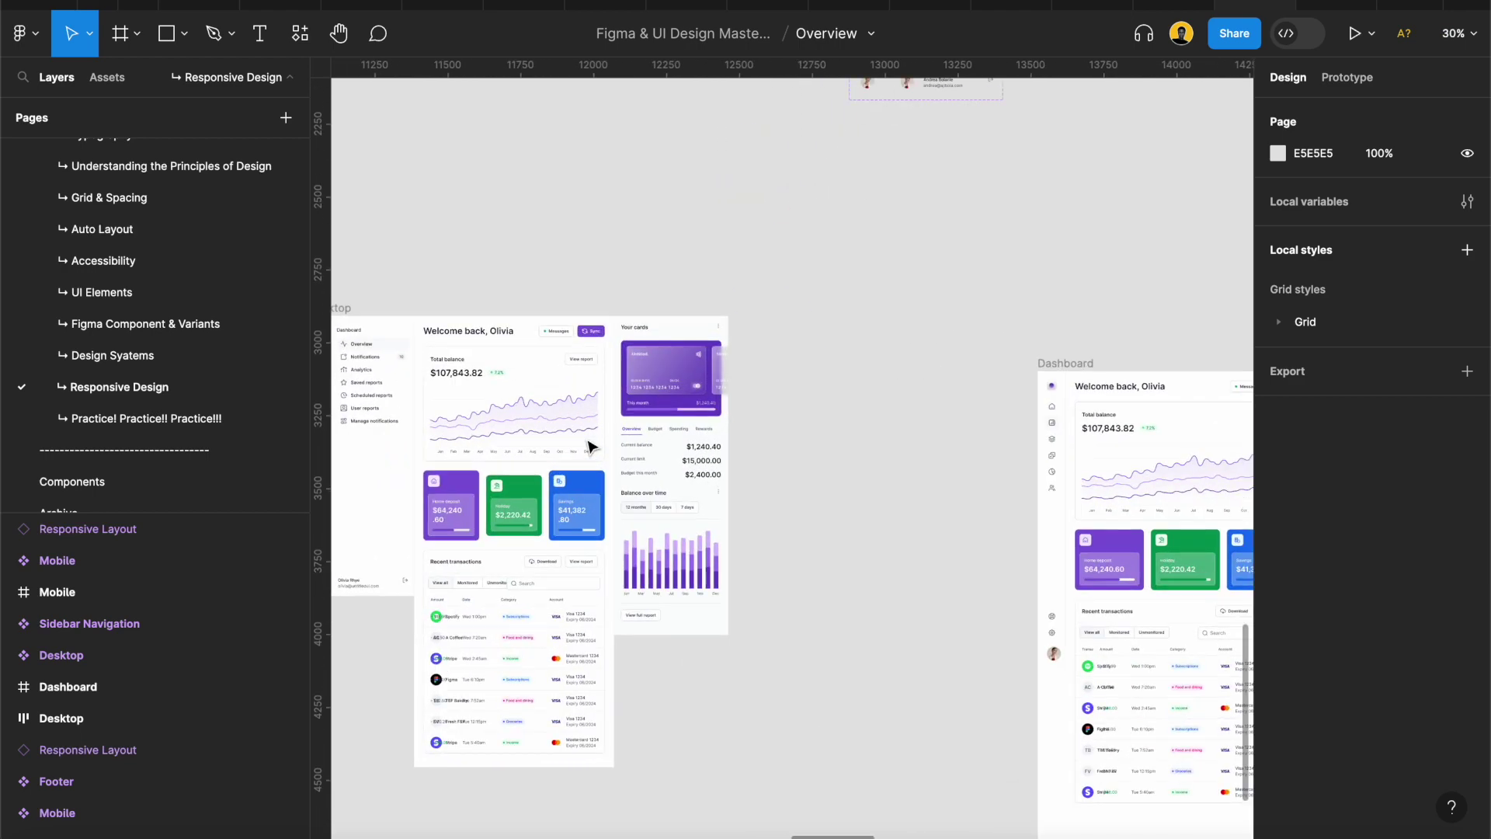
scroll(676, 361, up, 1)
scroll(675, 361, right, 4)
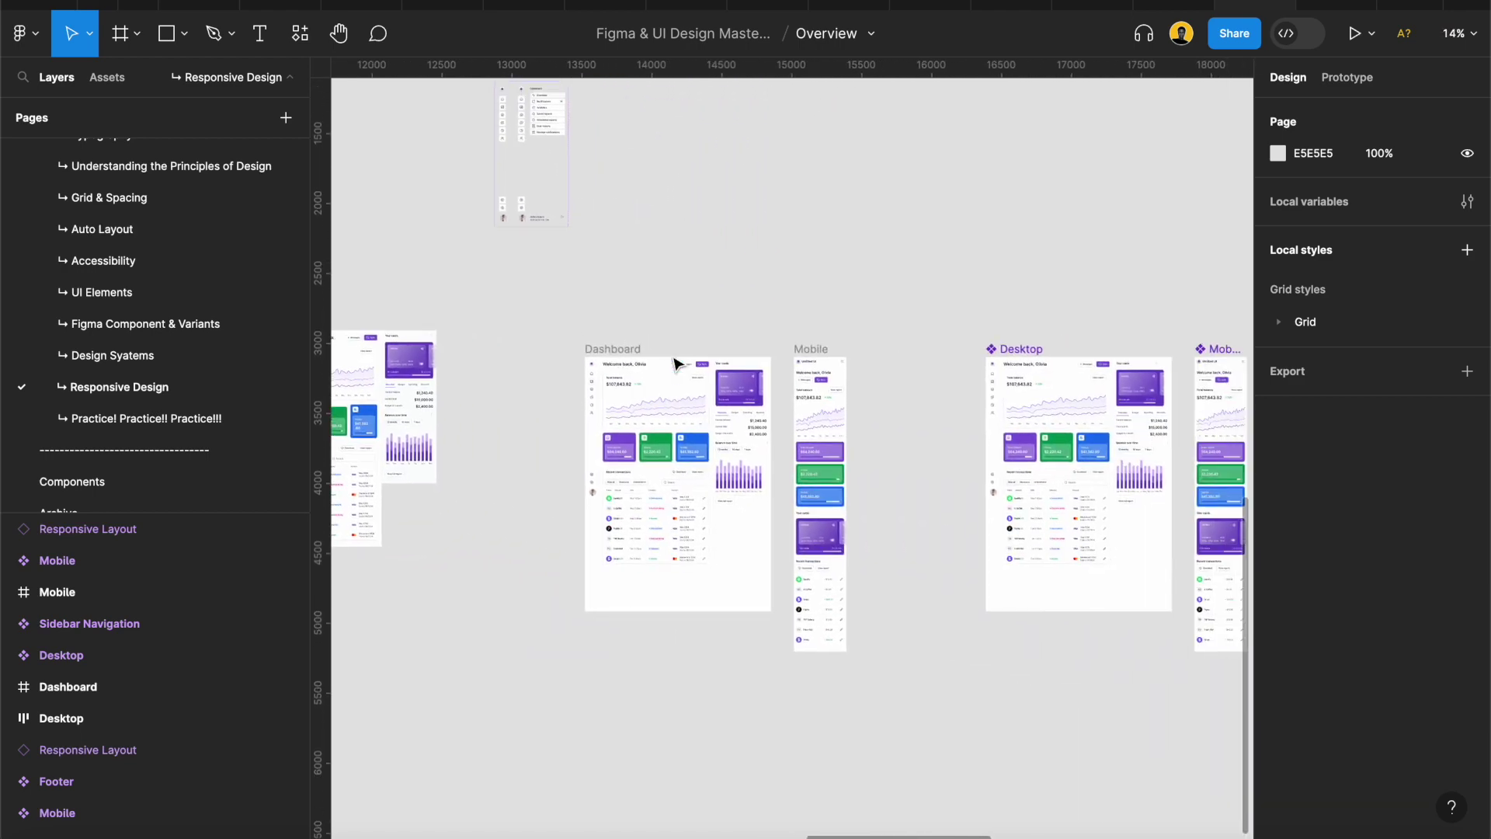
scroll(883, 386, right, 4)
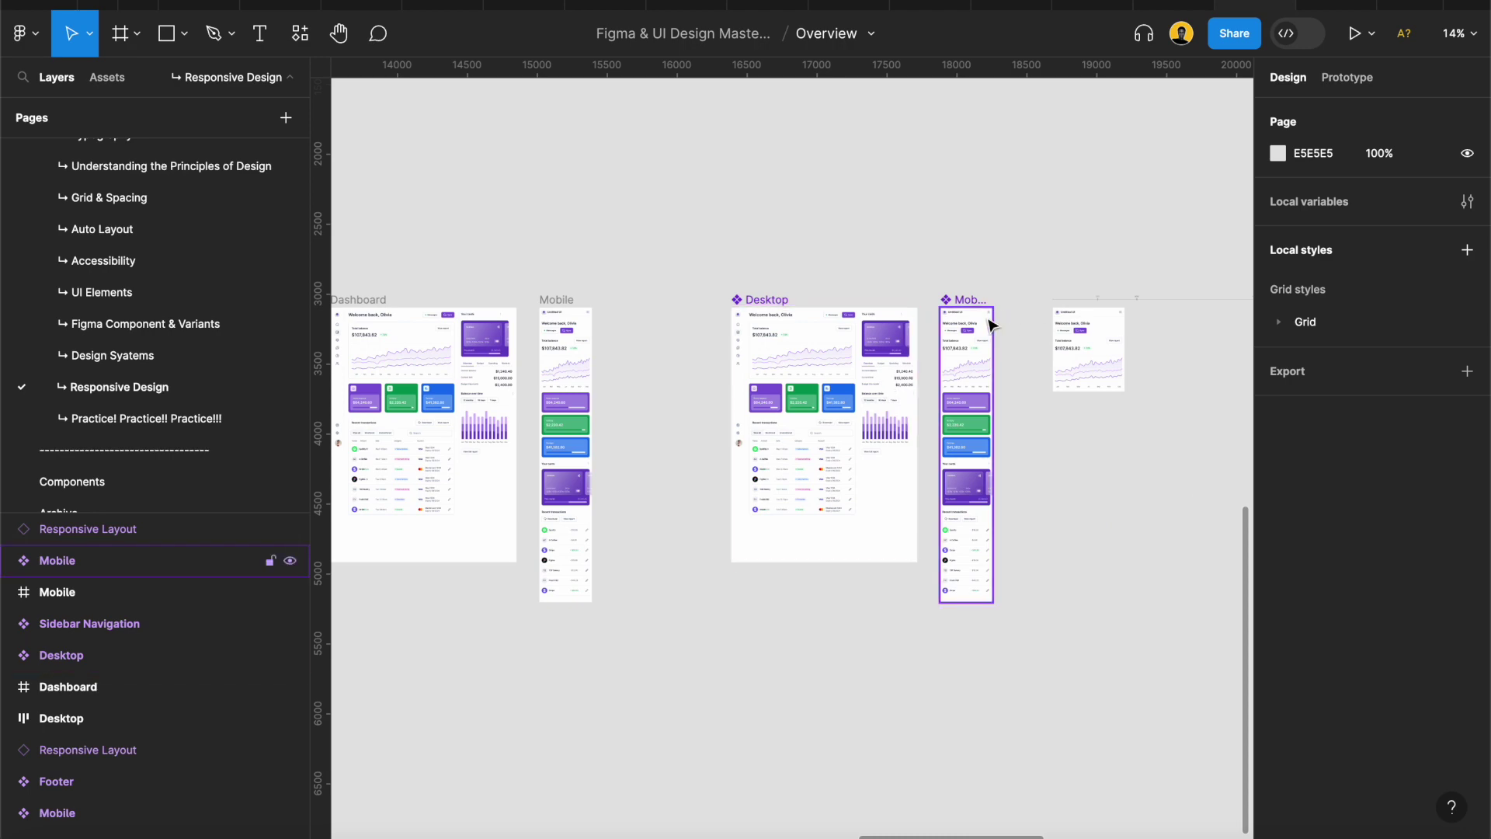
scroll(1043, 333, left, 6)
scroll(728, 271, up, 5)
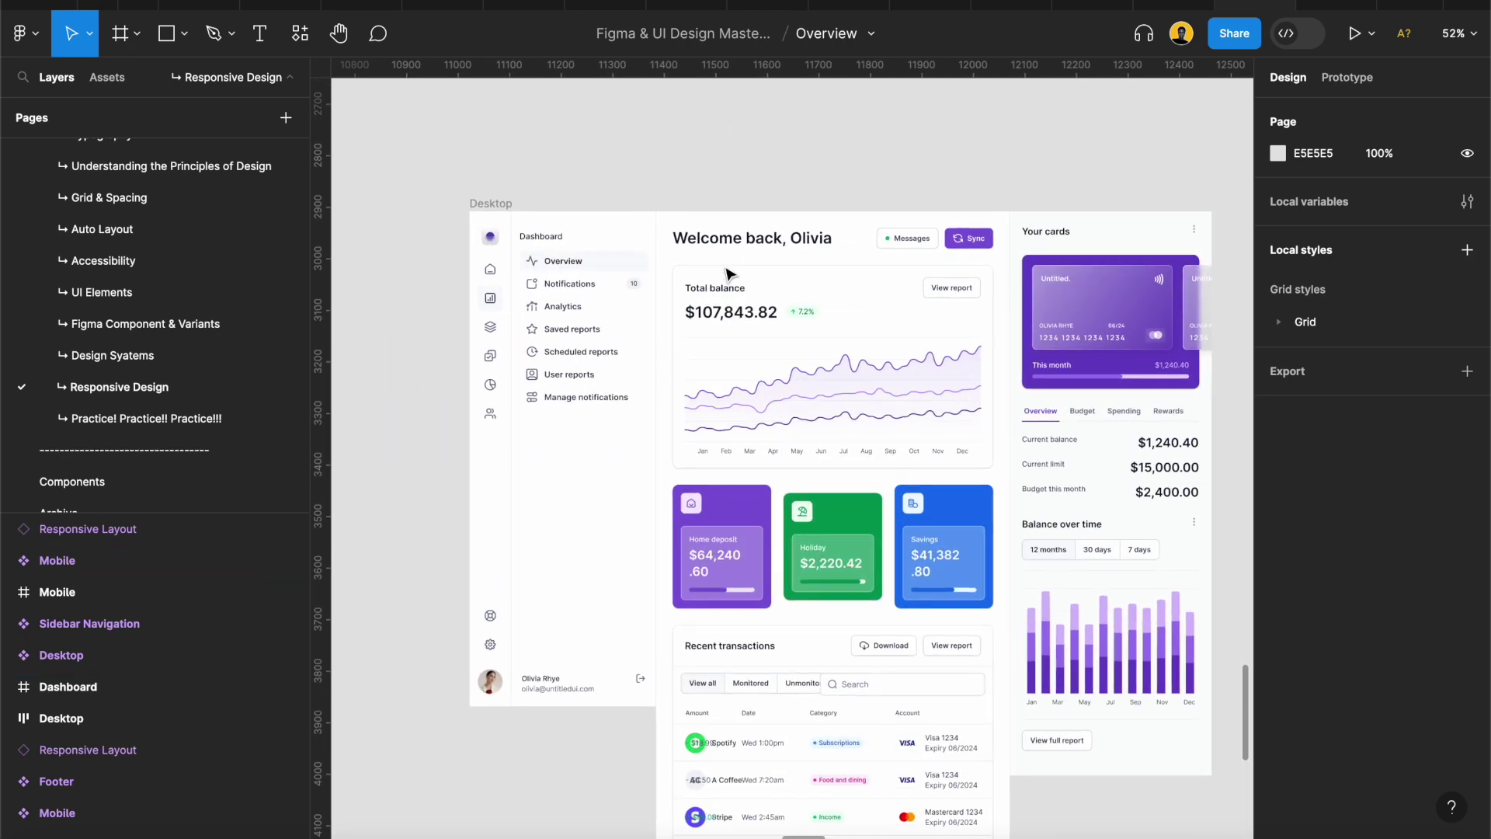
key(F2)
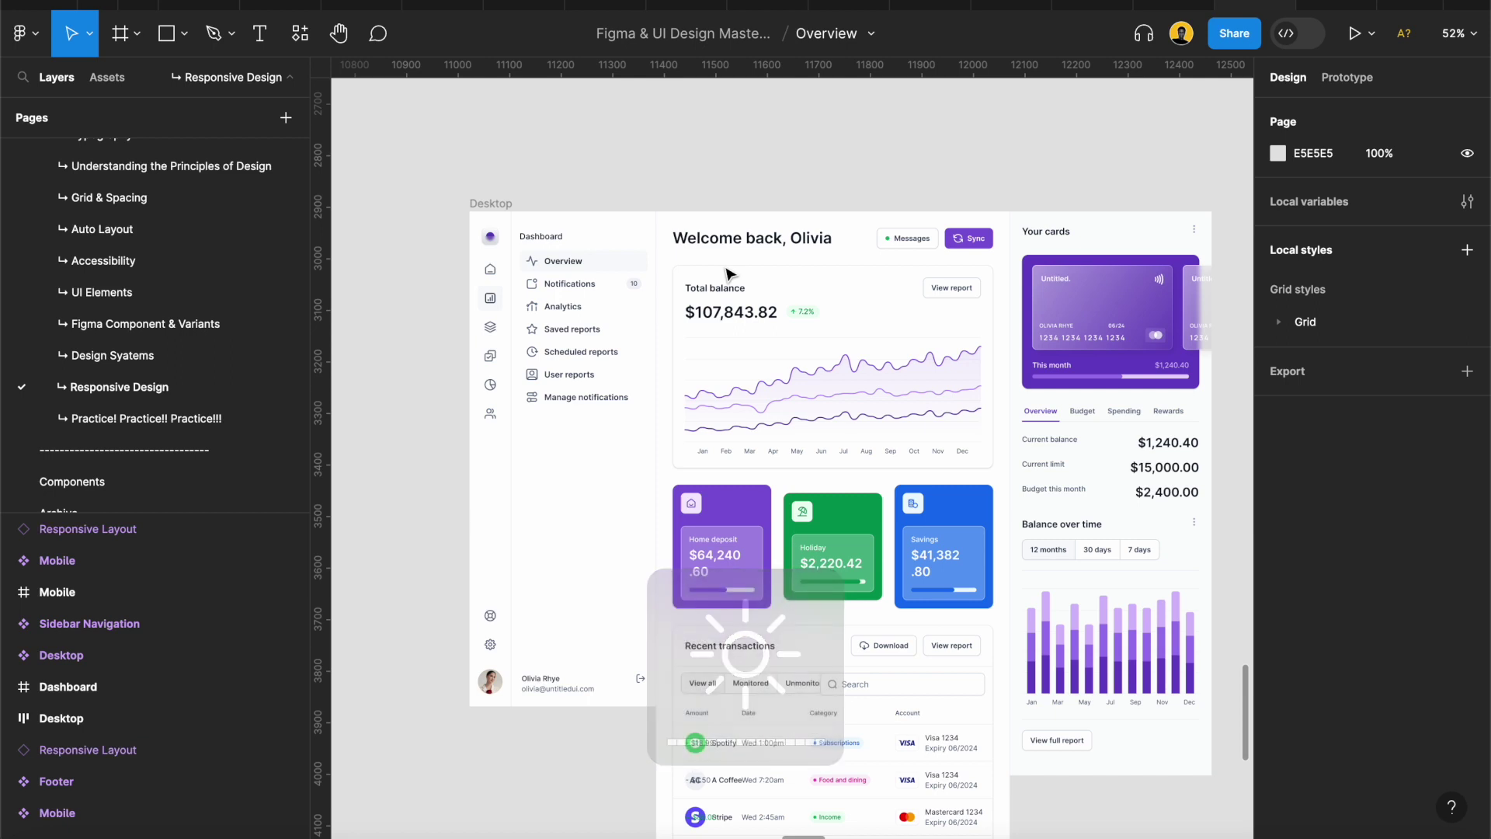
scroll(727, 272, right, 2)
scroll(728, 272, down, 1)
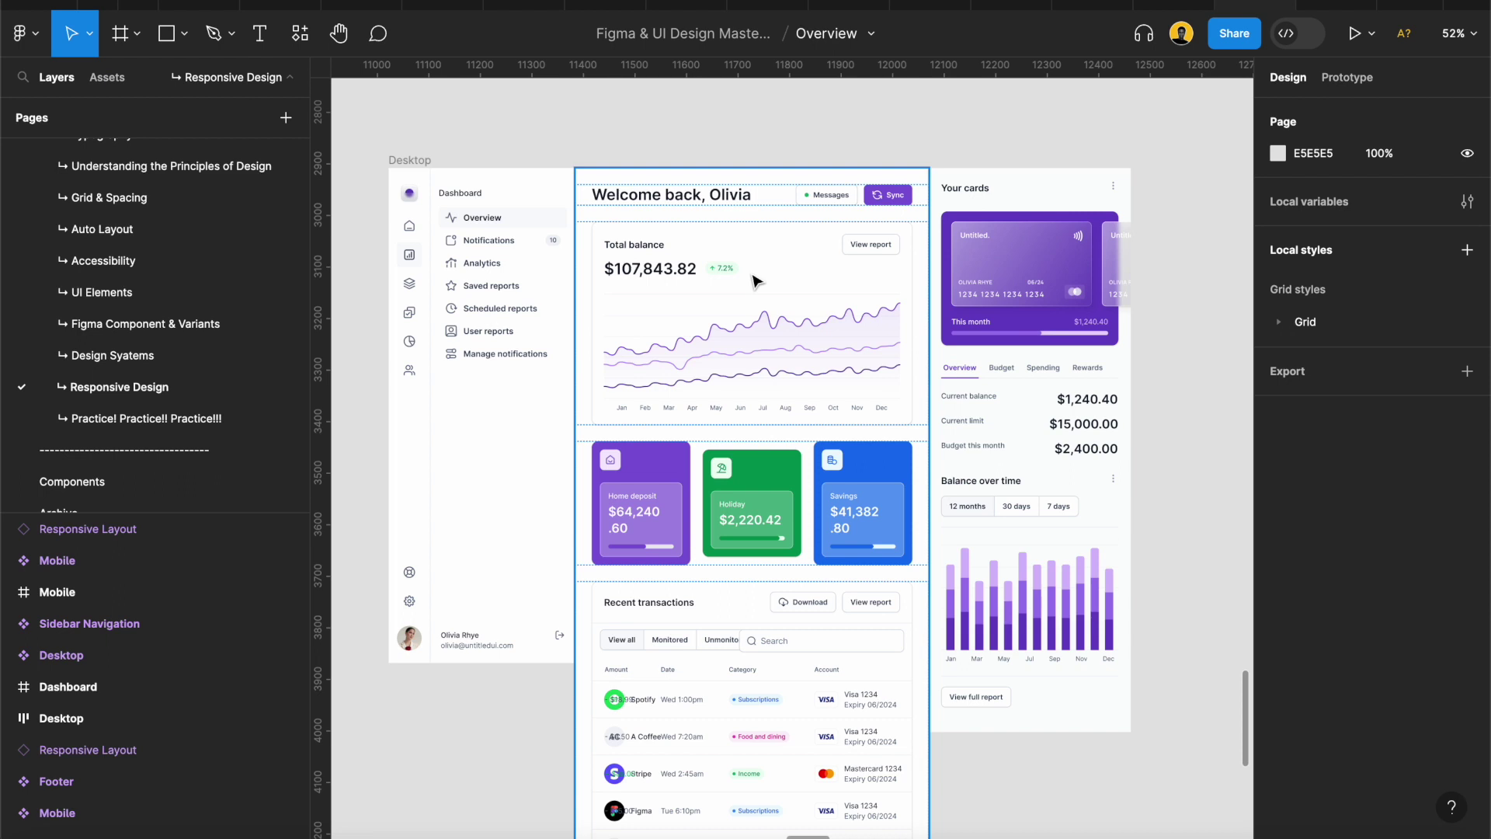
Inspect the layout settings of the Desktop dashboard's Main frame and of the Section header inside it
click(754, 279)
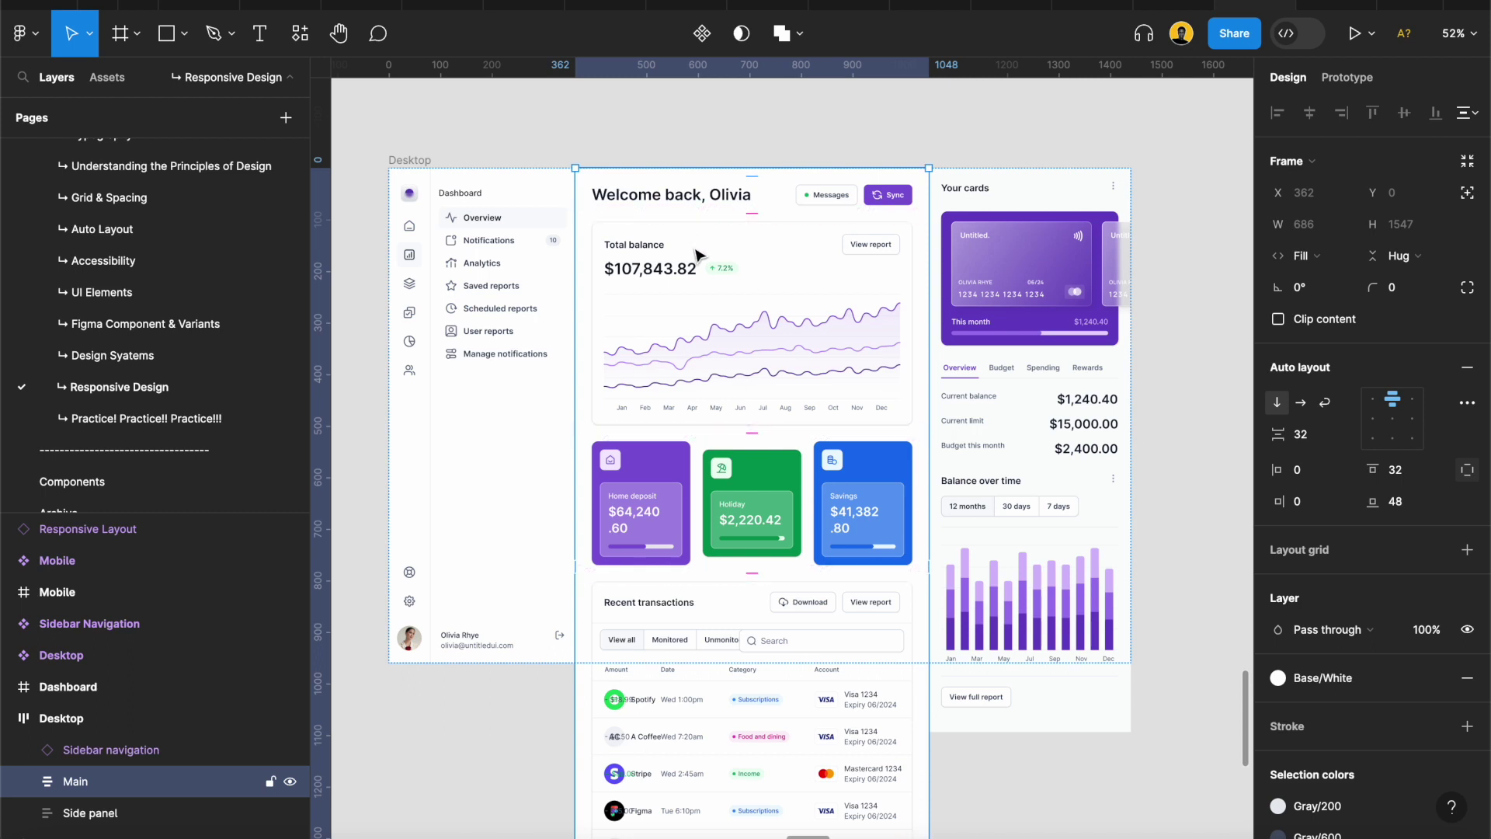
click(610, 140)
click(651, 213)
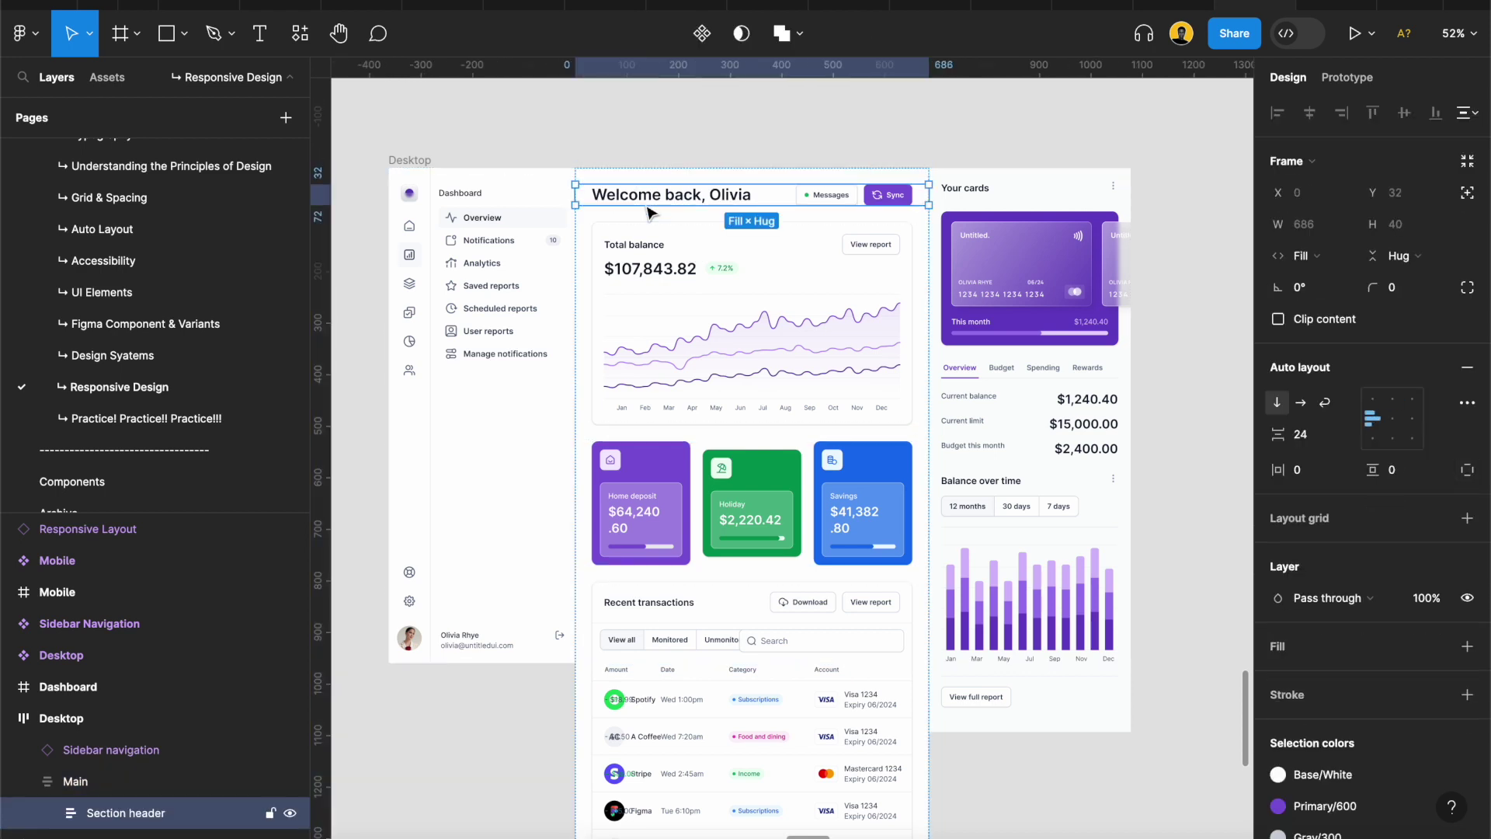
Examine the Desktop dashboard's sidebar, Main column and cards column as a whole
click(613, 122)
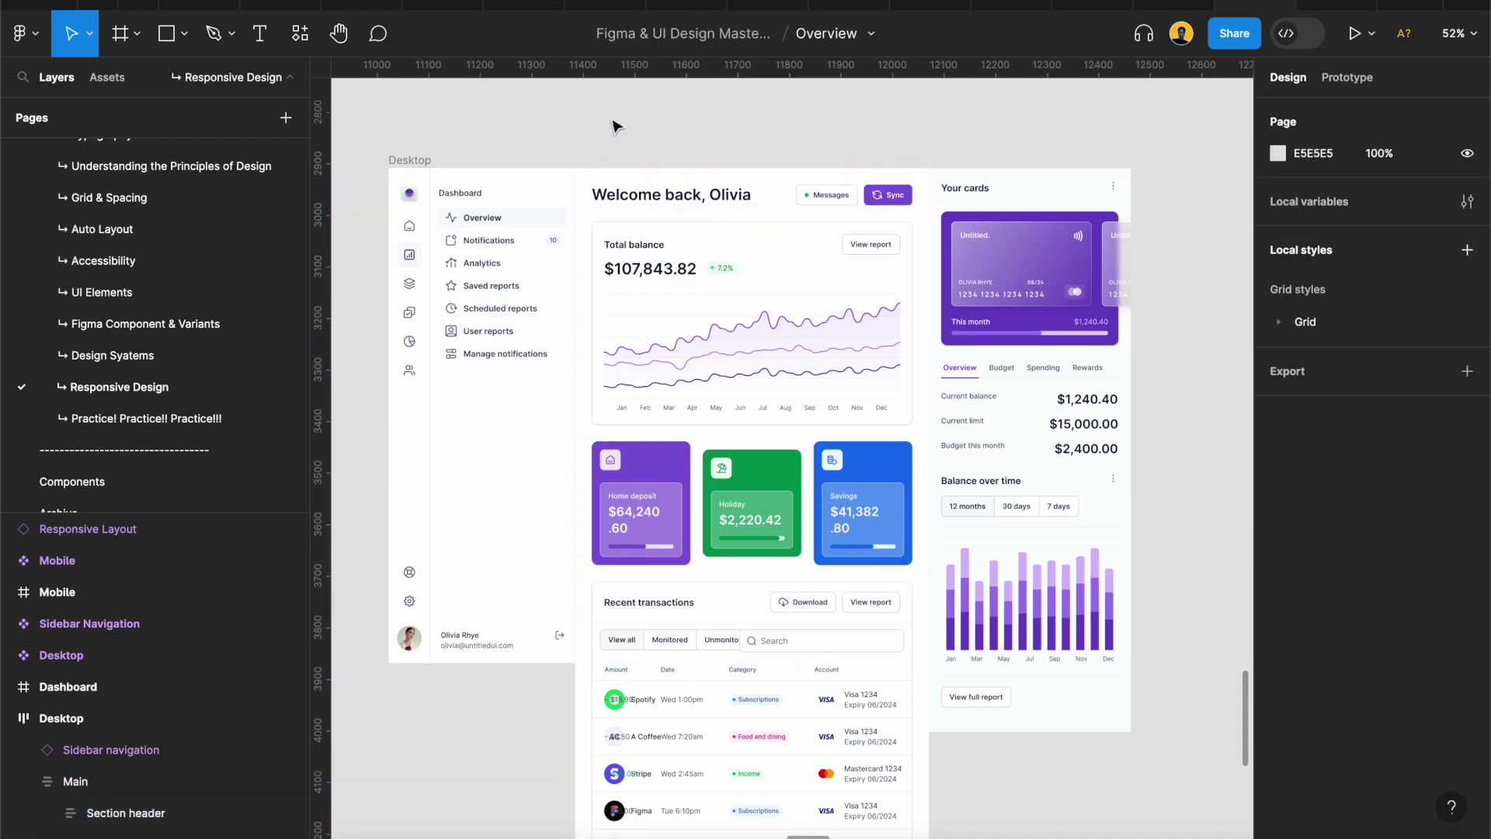
scroll(654, 194, down, 2)
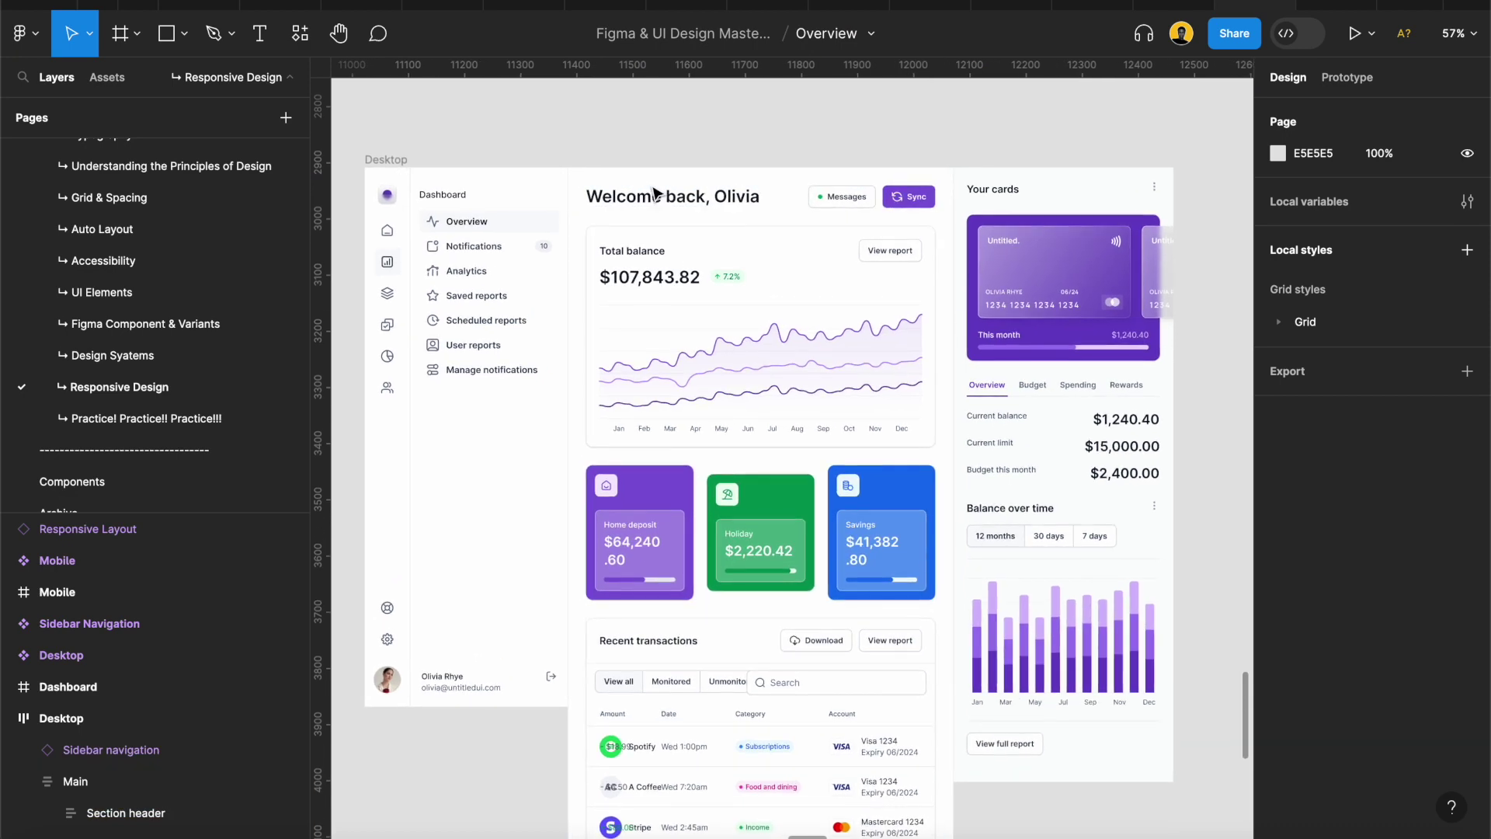
scroll(654, 194, up, 3)
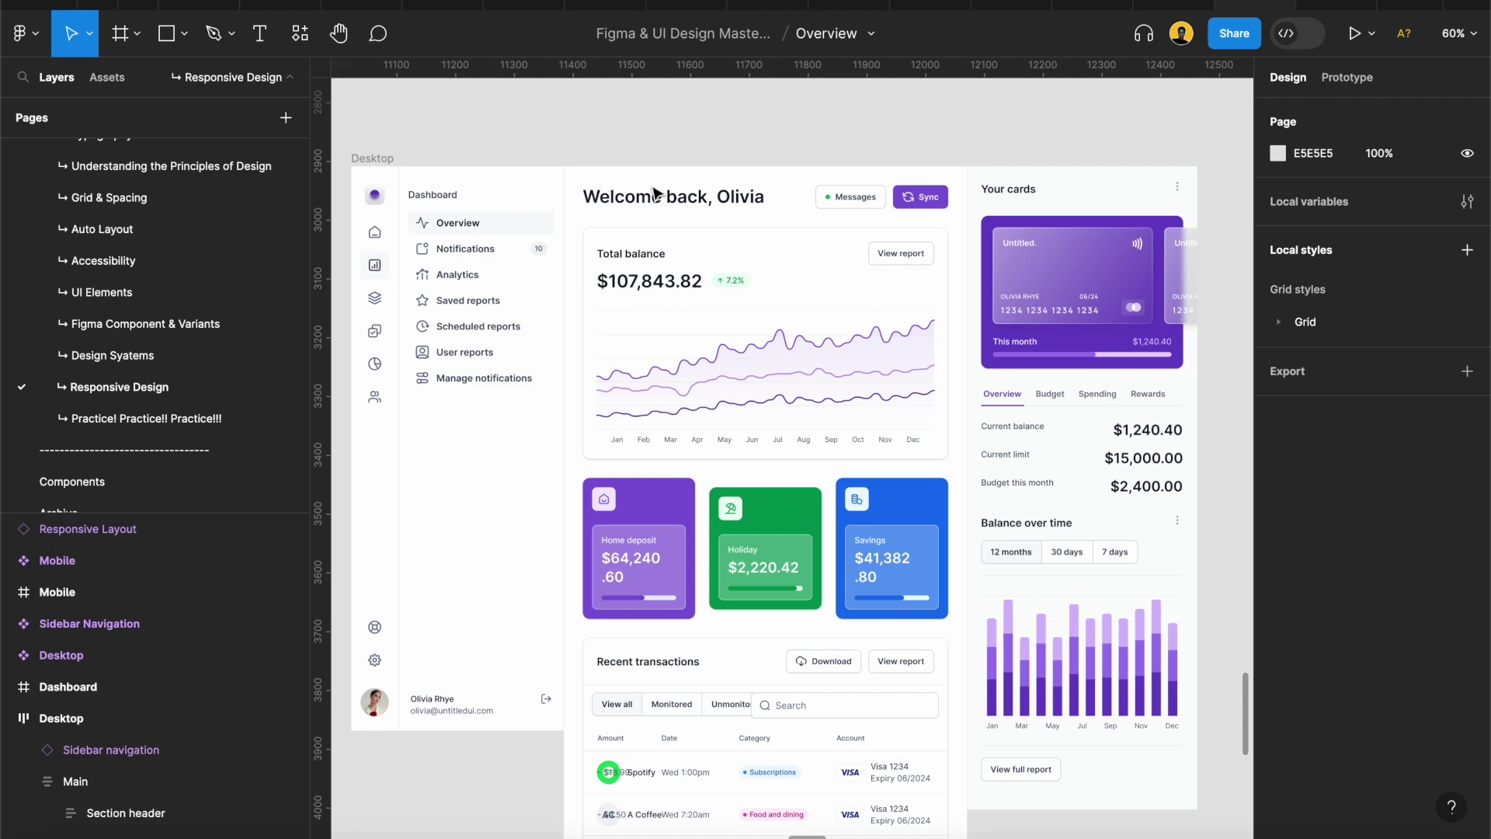
scroll(655, 192, left, 1)
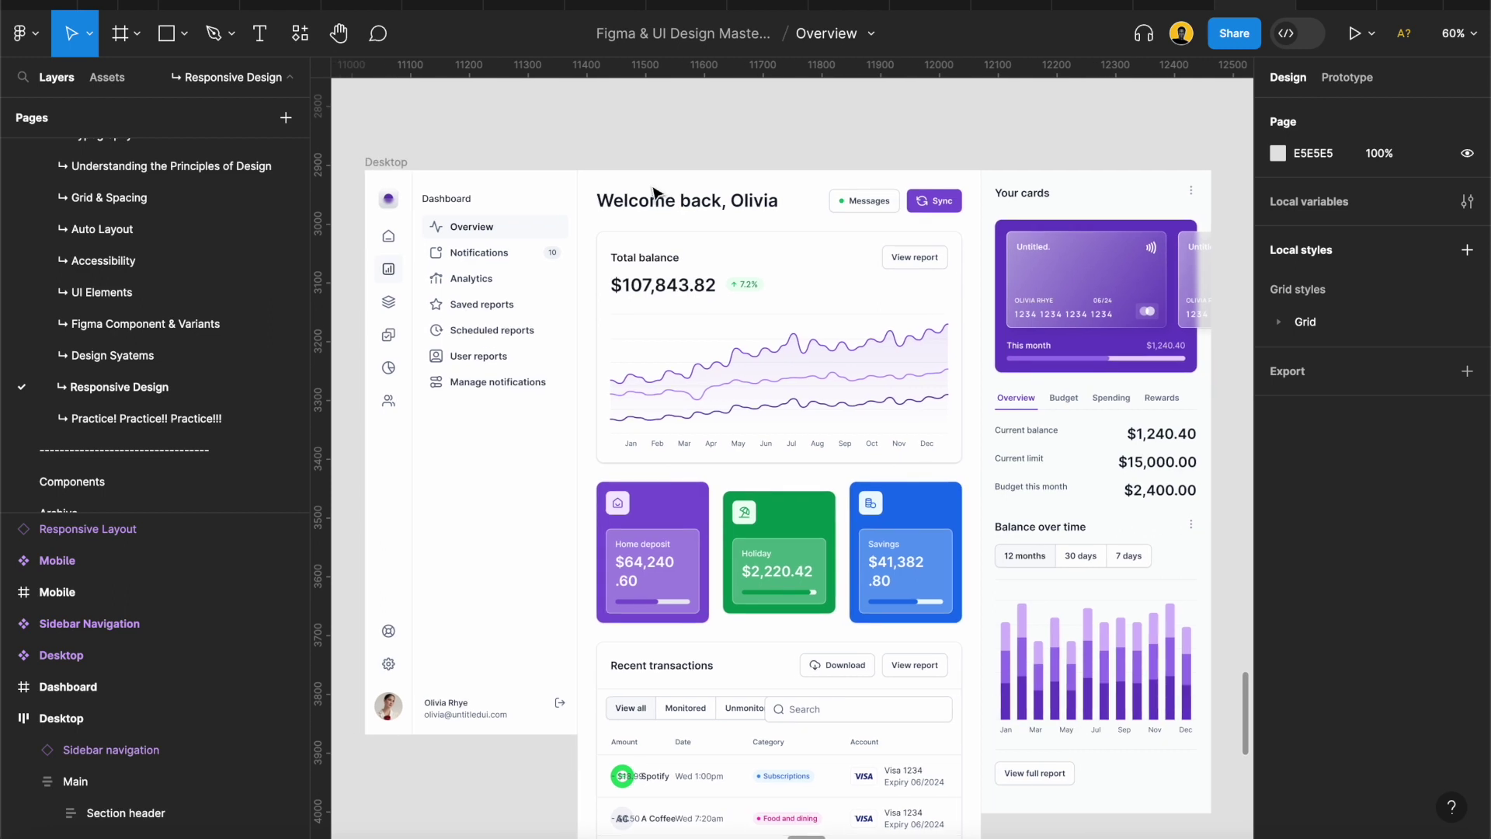
scroll(655, 193, down, 3)
scroll(655, 193, up, 1)
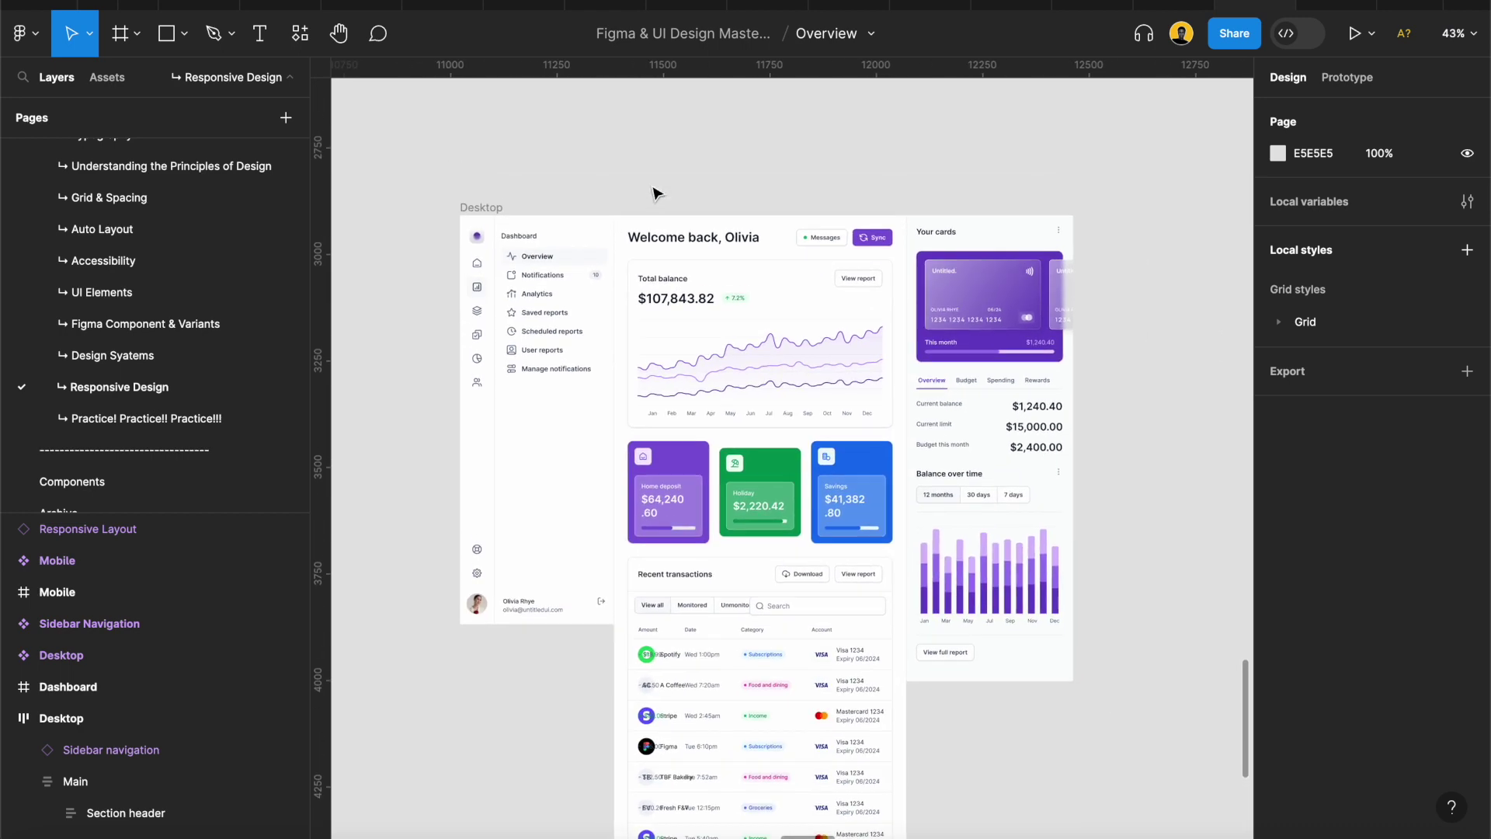
scroll(655, 193, up, 2)
scroll(654, 193, down, 3)
scroll(655, 193, up, 2)
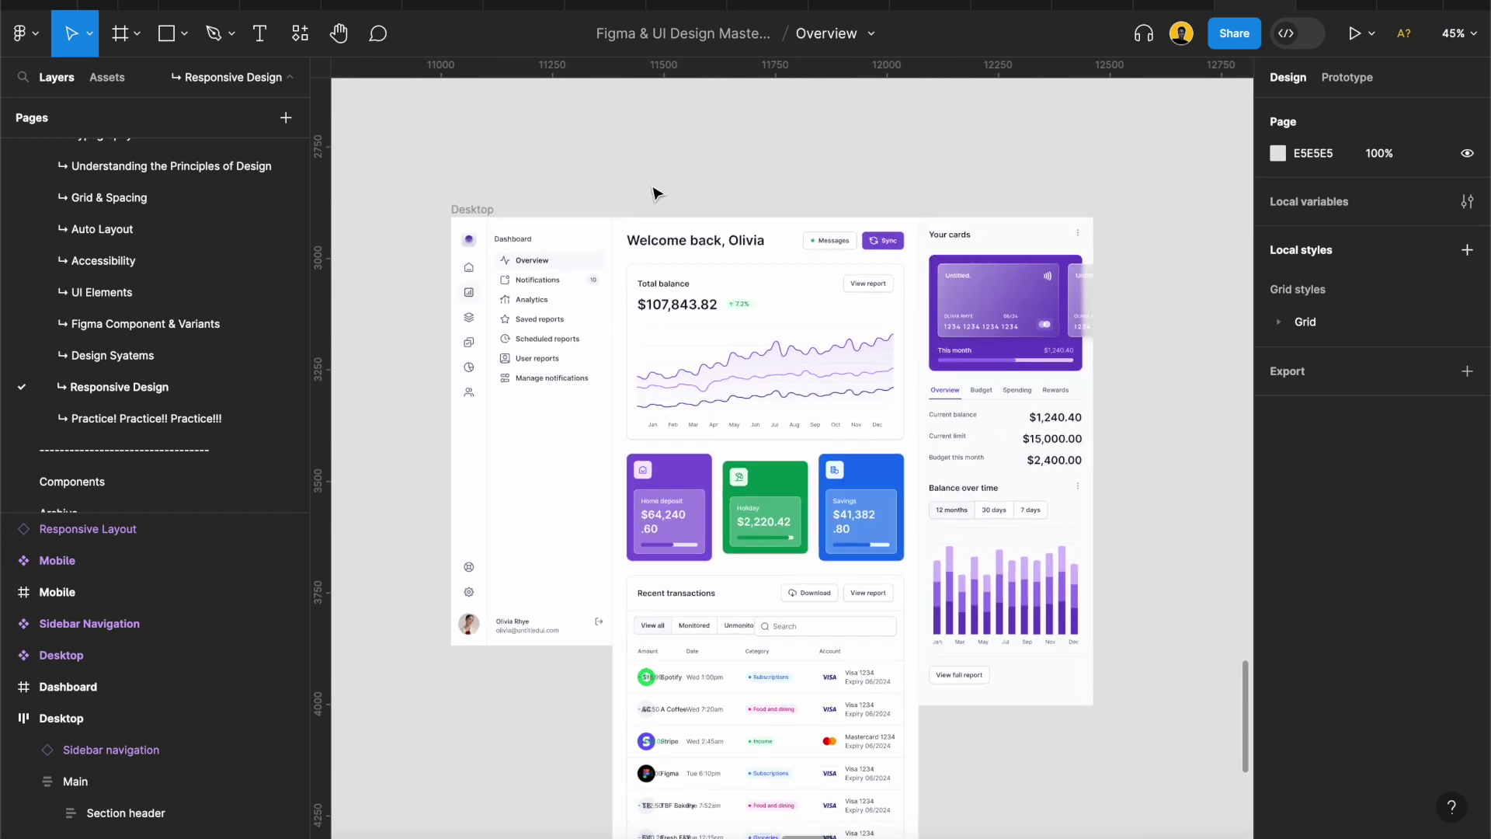
scroll(655, 193, up, 1)
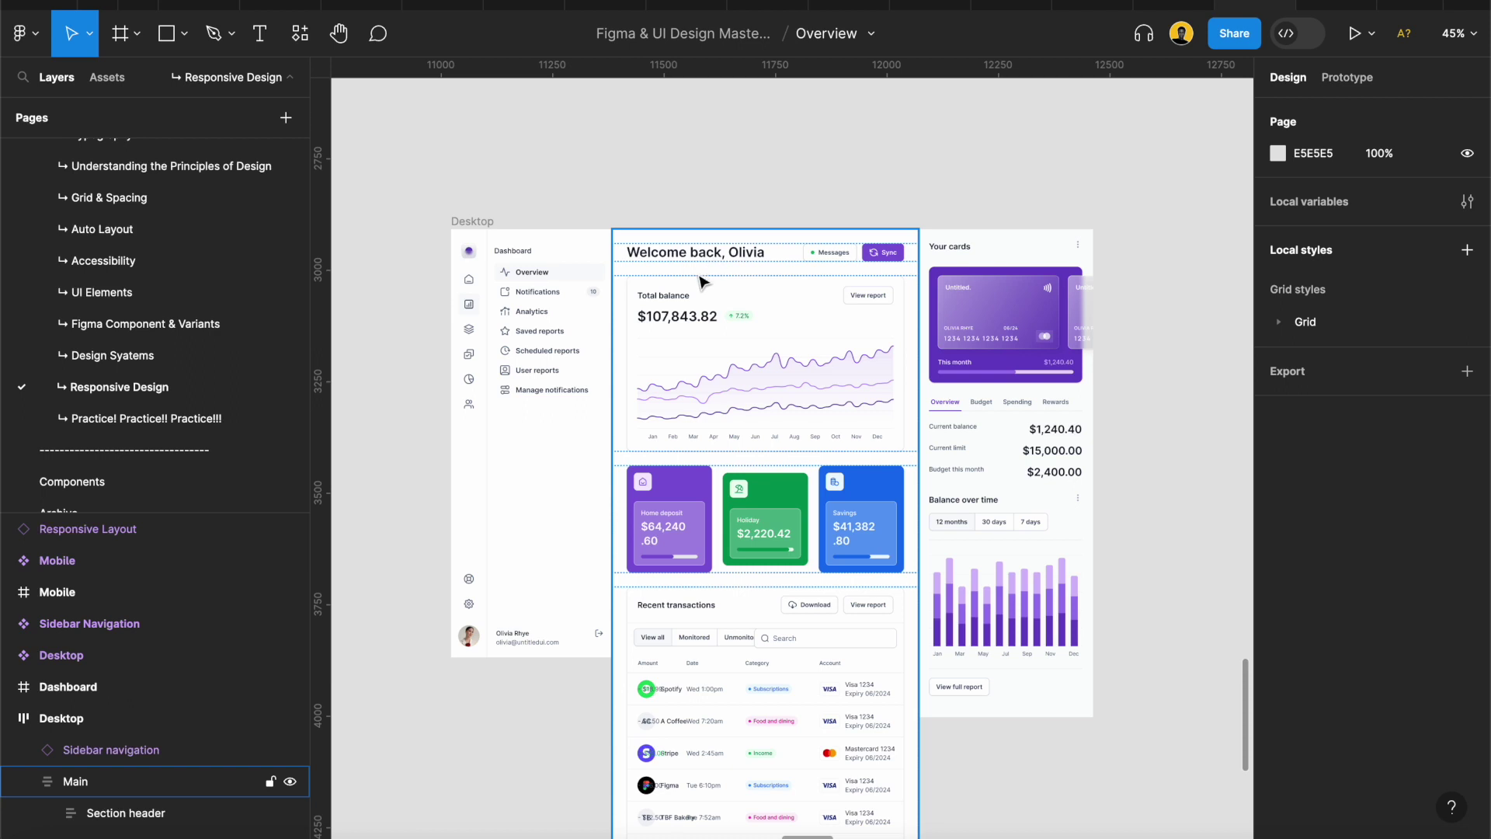
scroll(701, 282, up, 2)
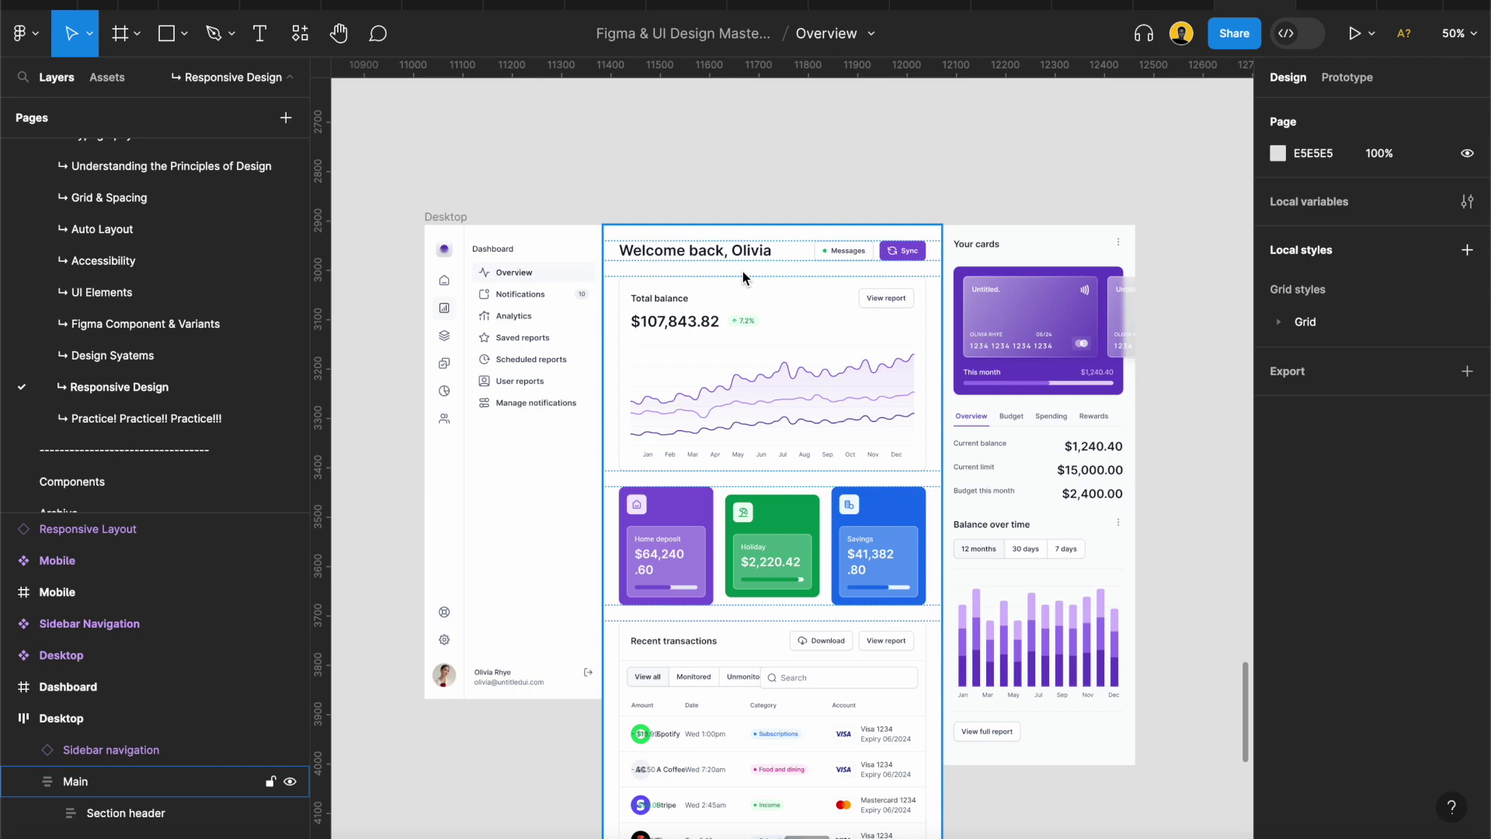
Compare the Desktop frame with the neighbouring Dashboard frame and the other responsive layouts on the page
scroll(524, 325, down, 10)
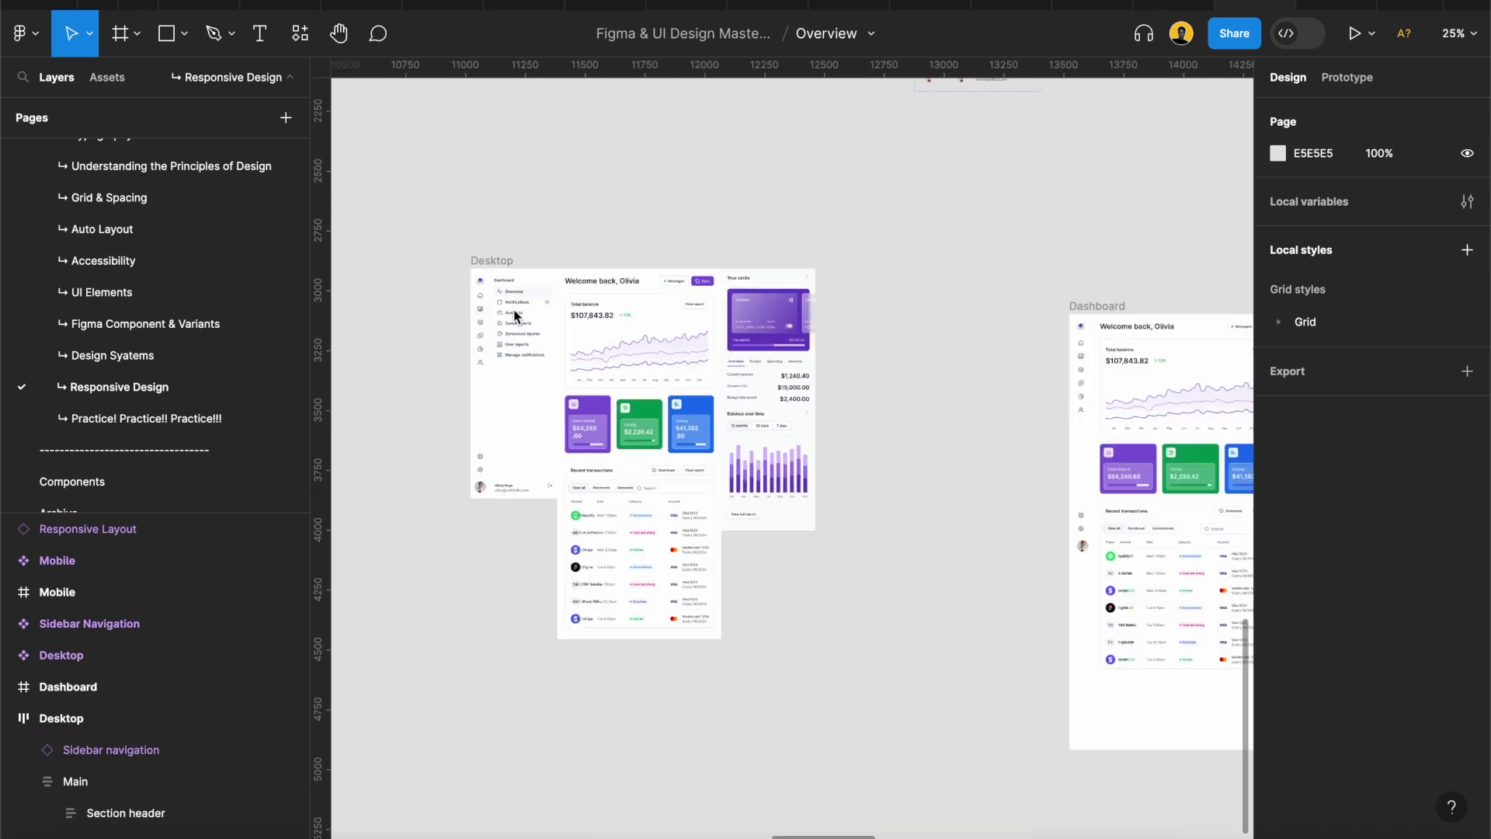
scroll(776, 343, up, 6)
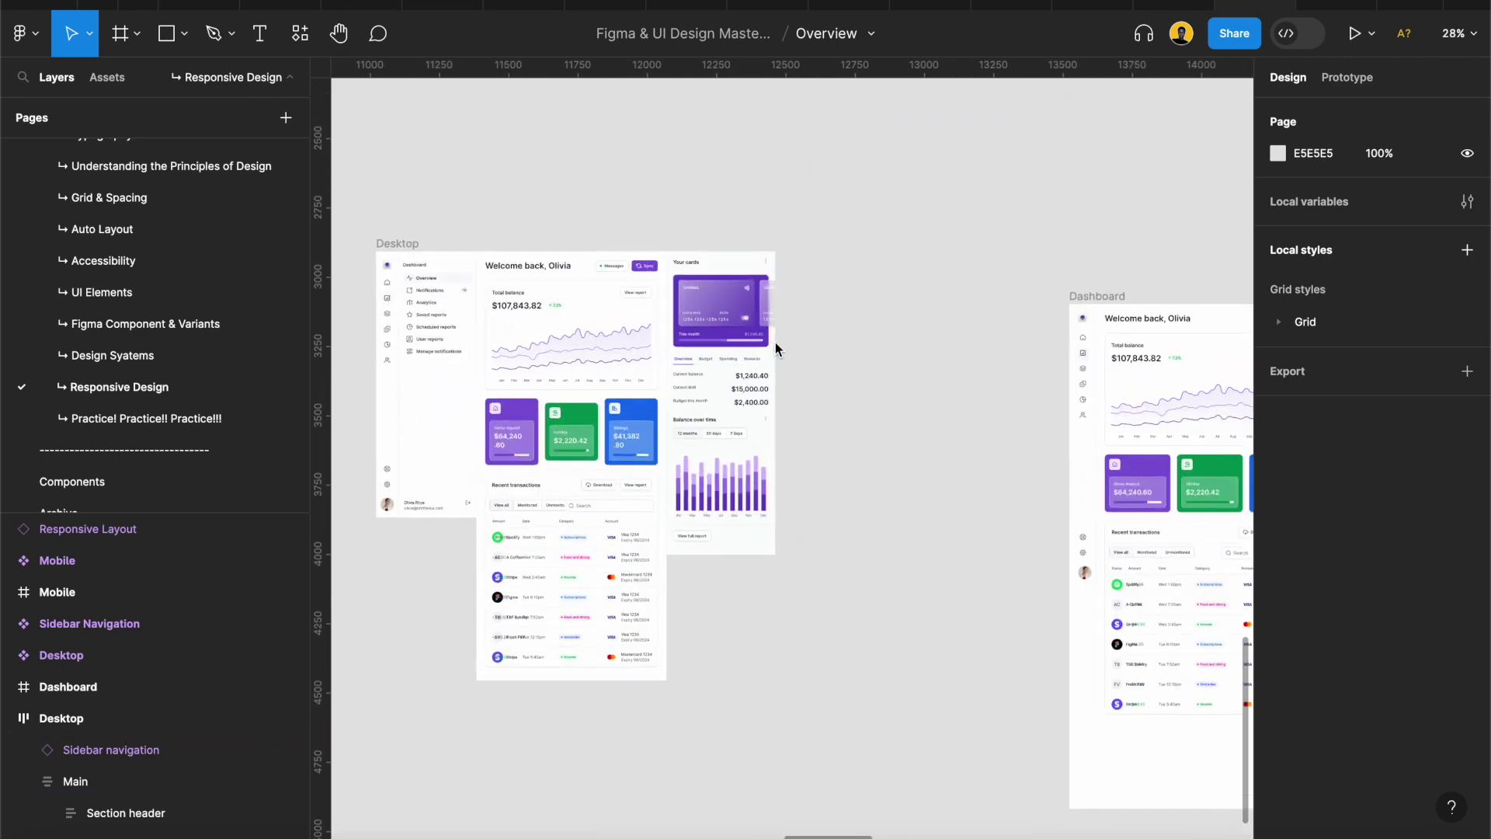
scroll(808, 353, down, 8)
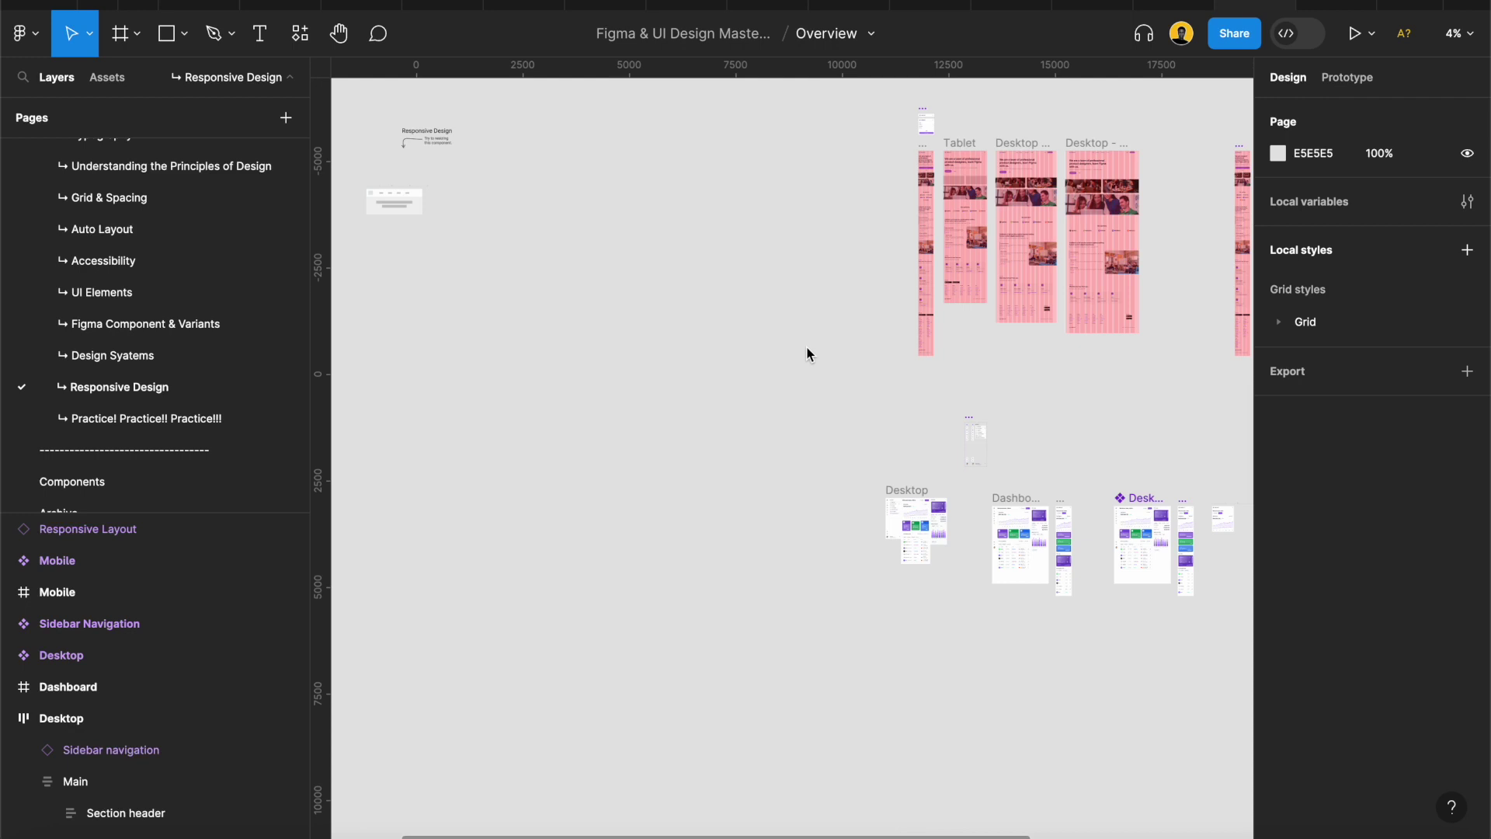
scroll(948, 513, up, 5)
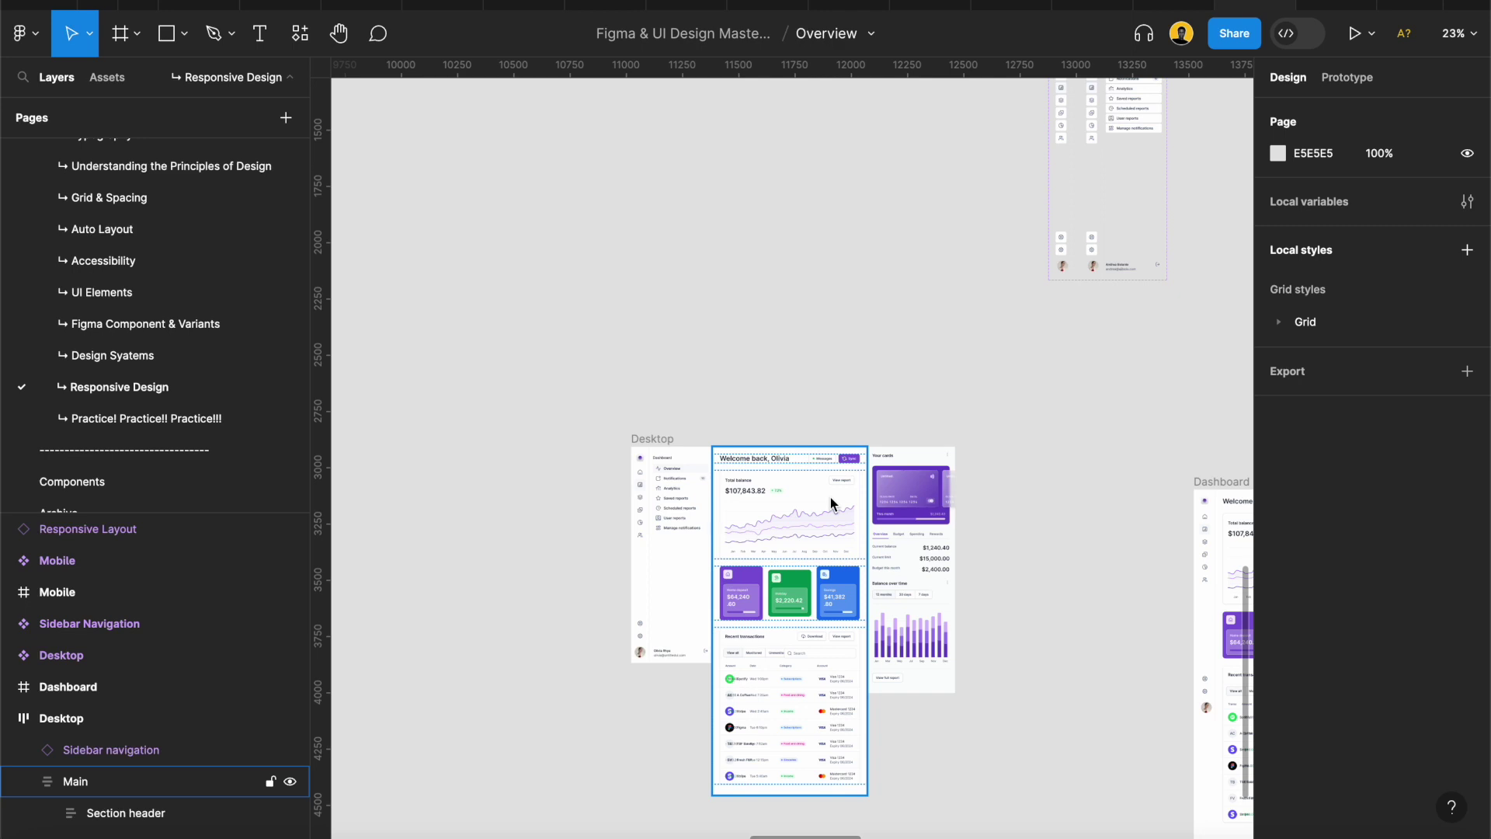
scroll(831, 501, up, 4)
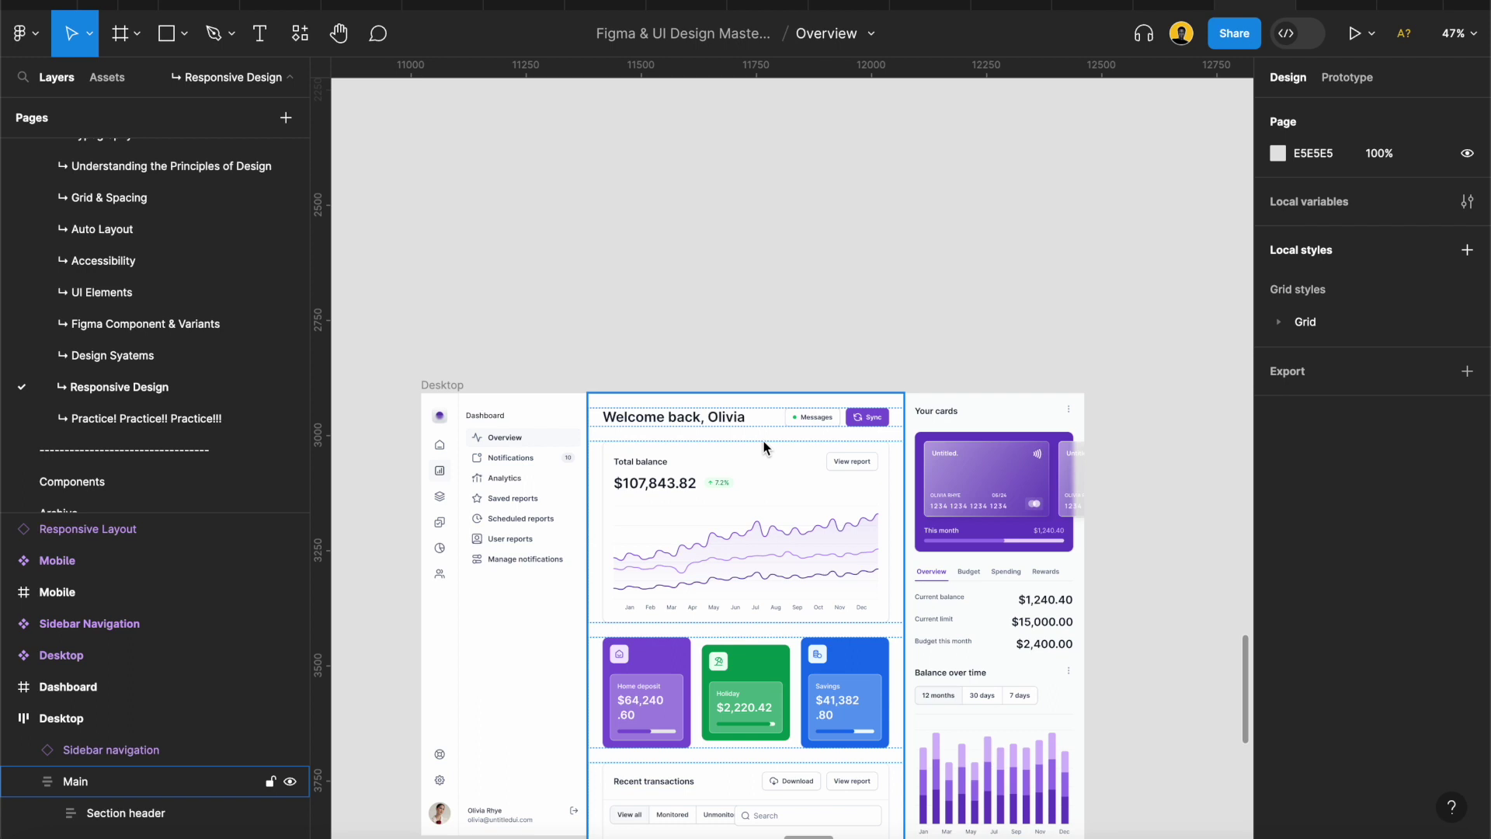
scroll(764, 447, down, 2)
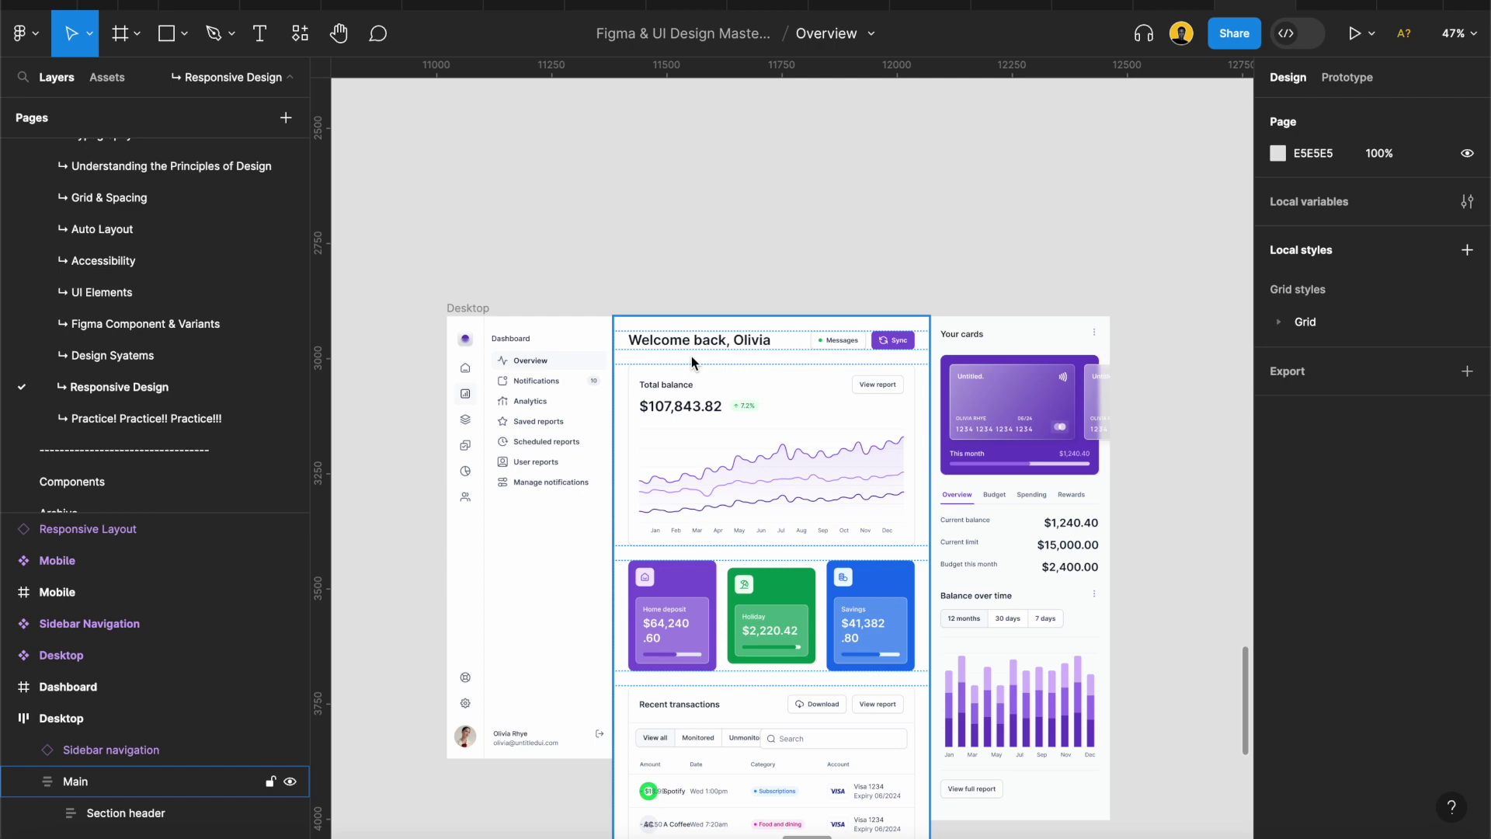
key(Escape)
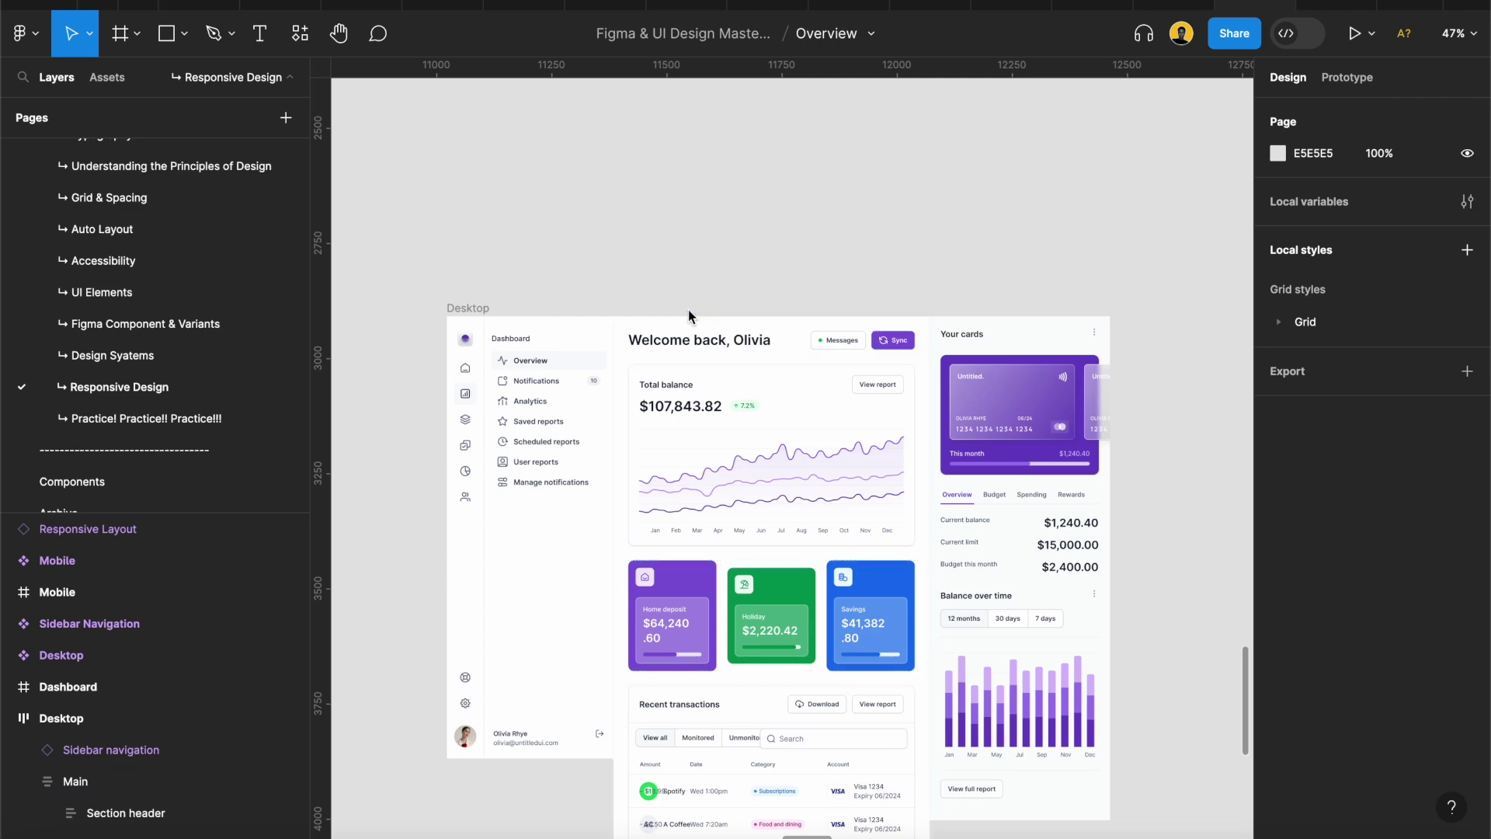
scroll(809, 303, down, 5)
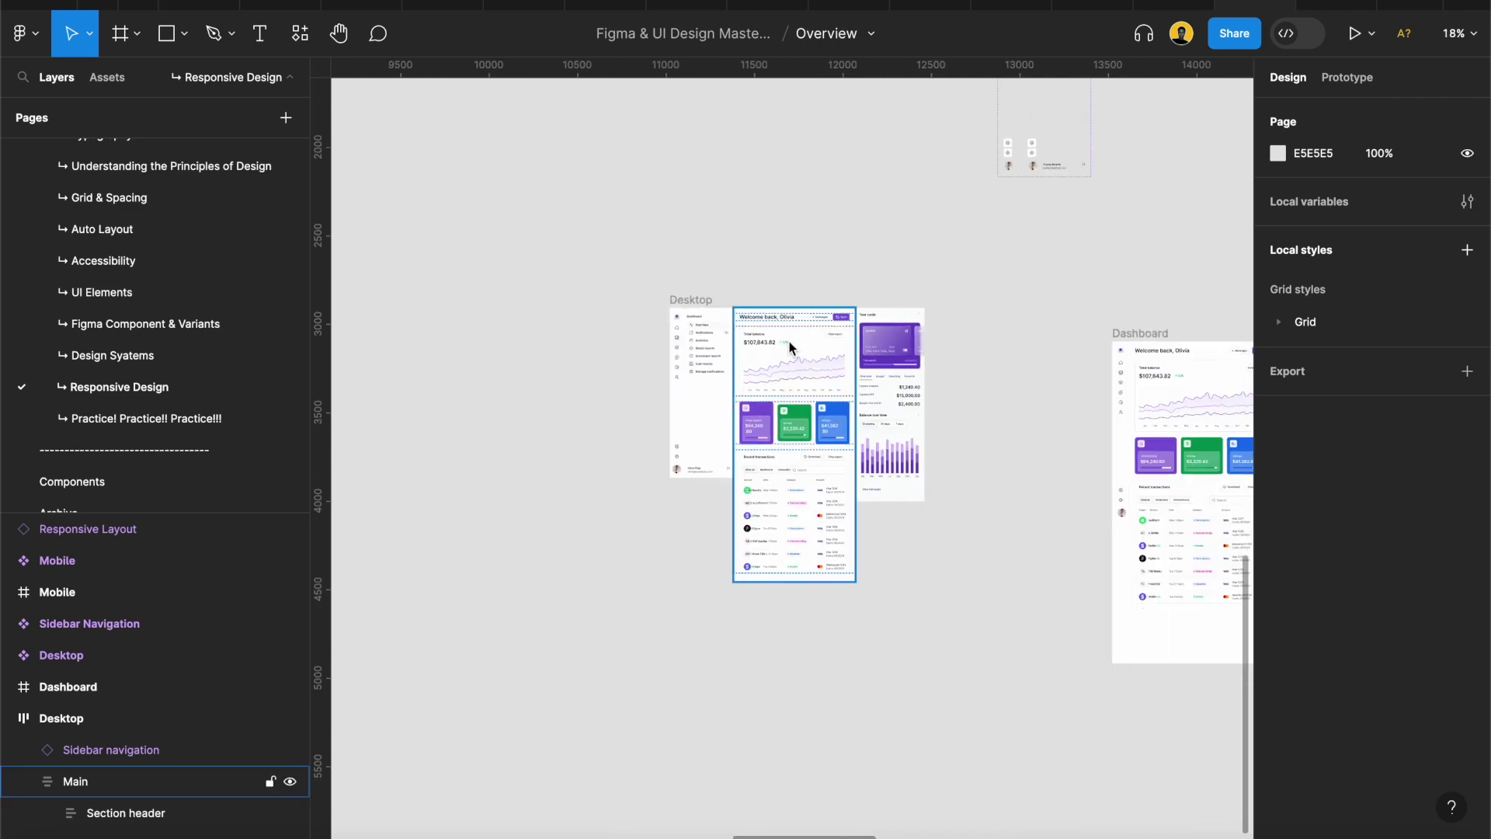
scroll(791, 347, up, 5)
scroll(796, 344, down, 4)
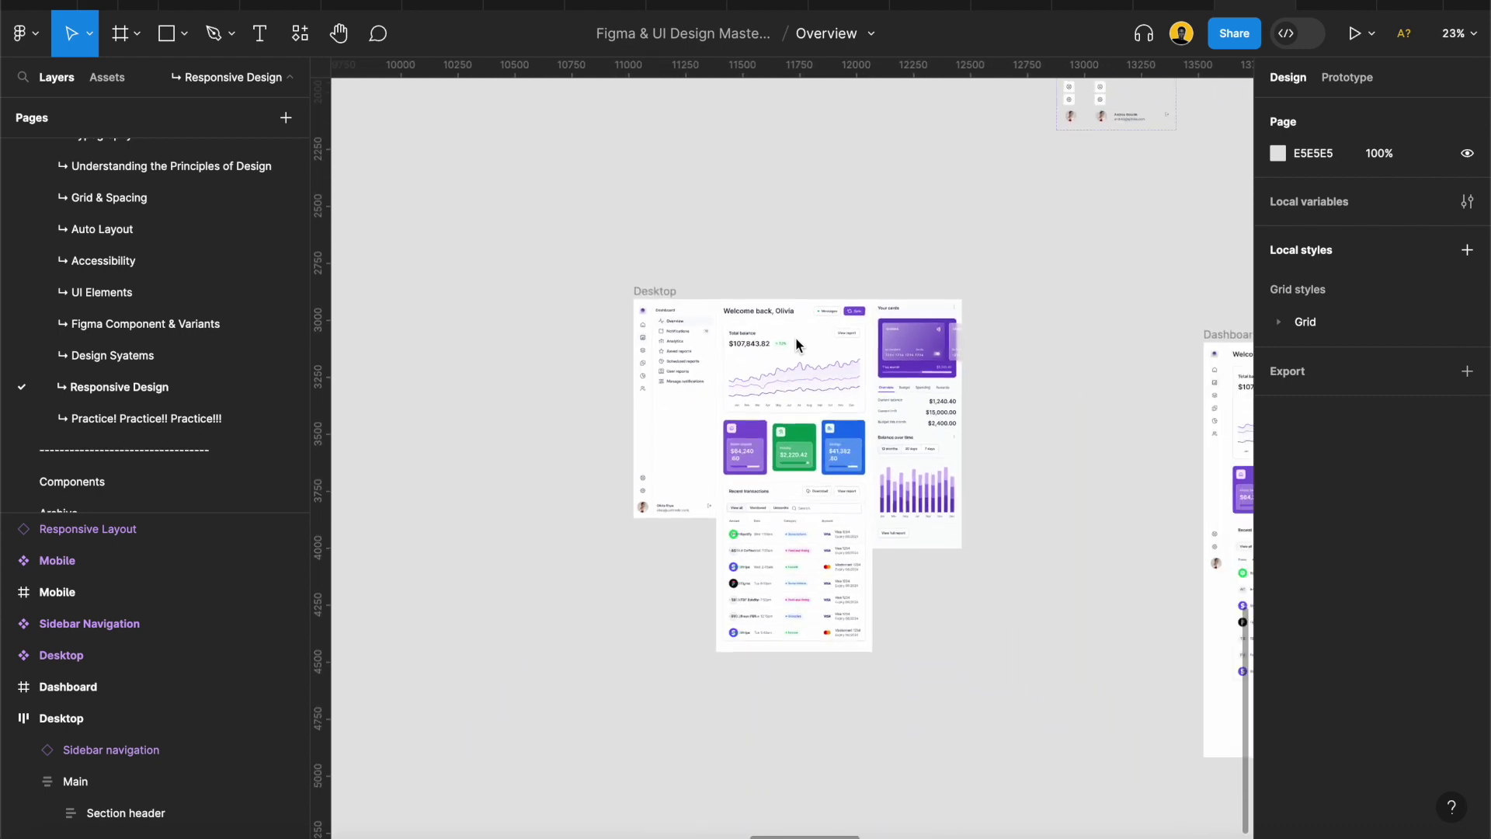
scroll(795, 337, down, 1)
scroll(766, 334, up, 5)
scroll(766, 334, down, 4)
scroll(763, 342, up, 4)
scroll(761, 341, down, 5)
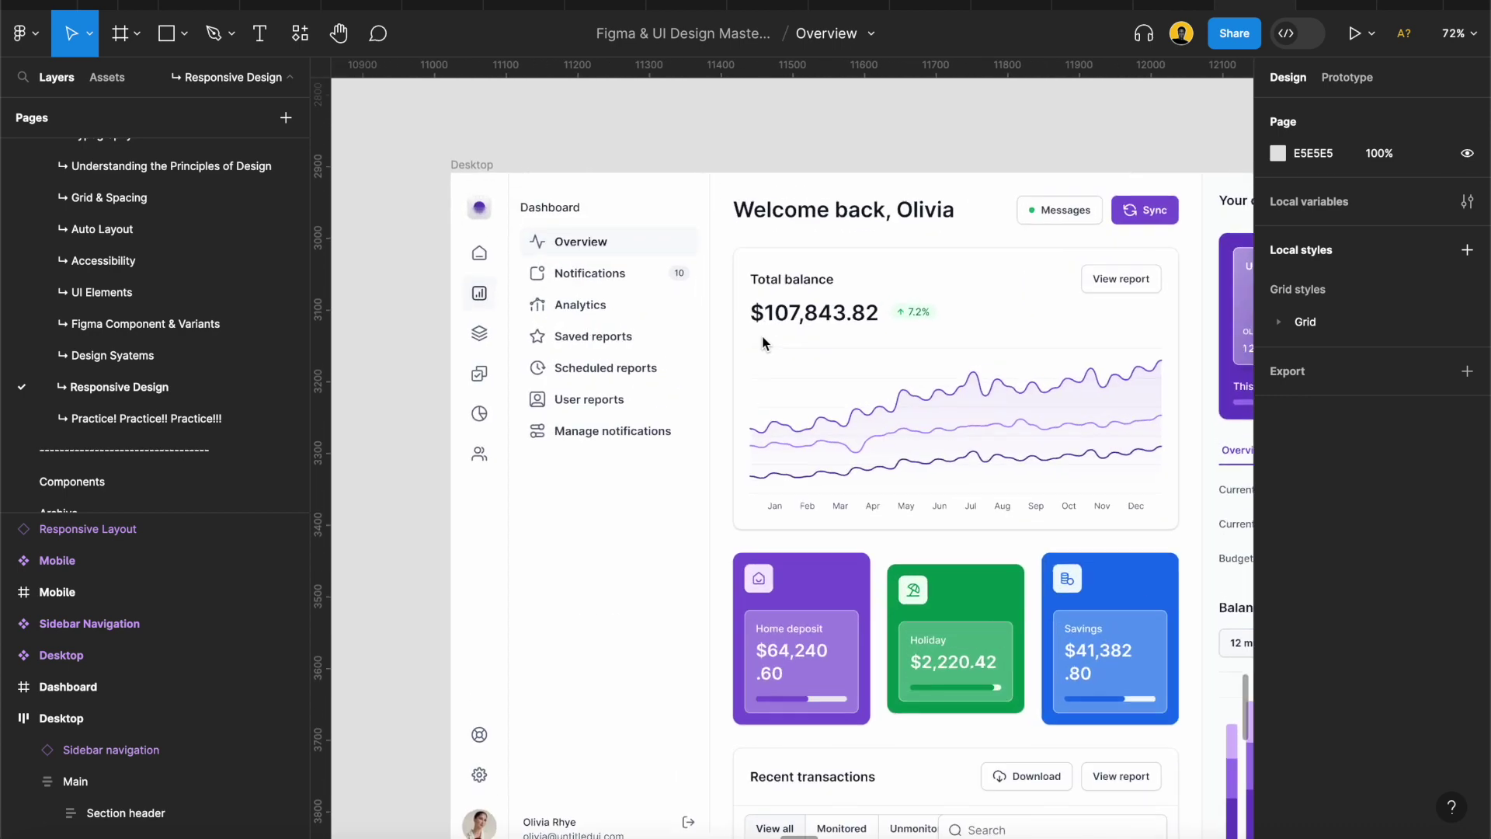
Draw a rectangle of about 177 × 143 on the empty canvas beside the Desktop frame's sidebar
scroll(752, 347, left, 5)
scroll(870, 382, up, 3)
scroll(1111, 386, up, 2)
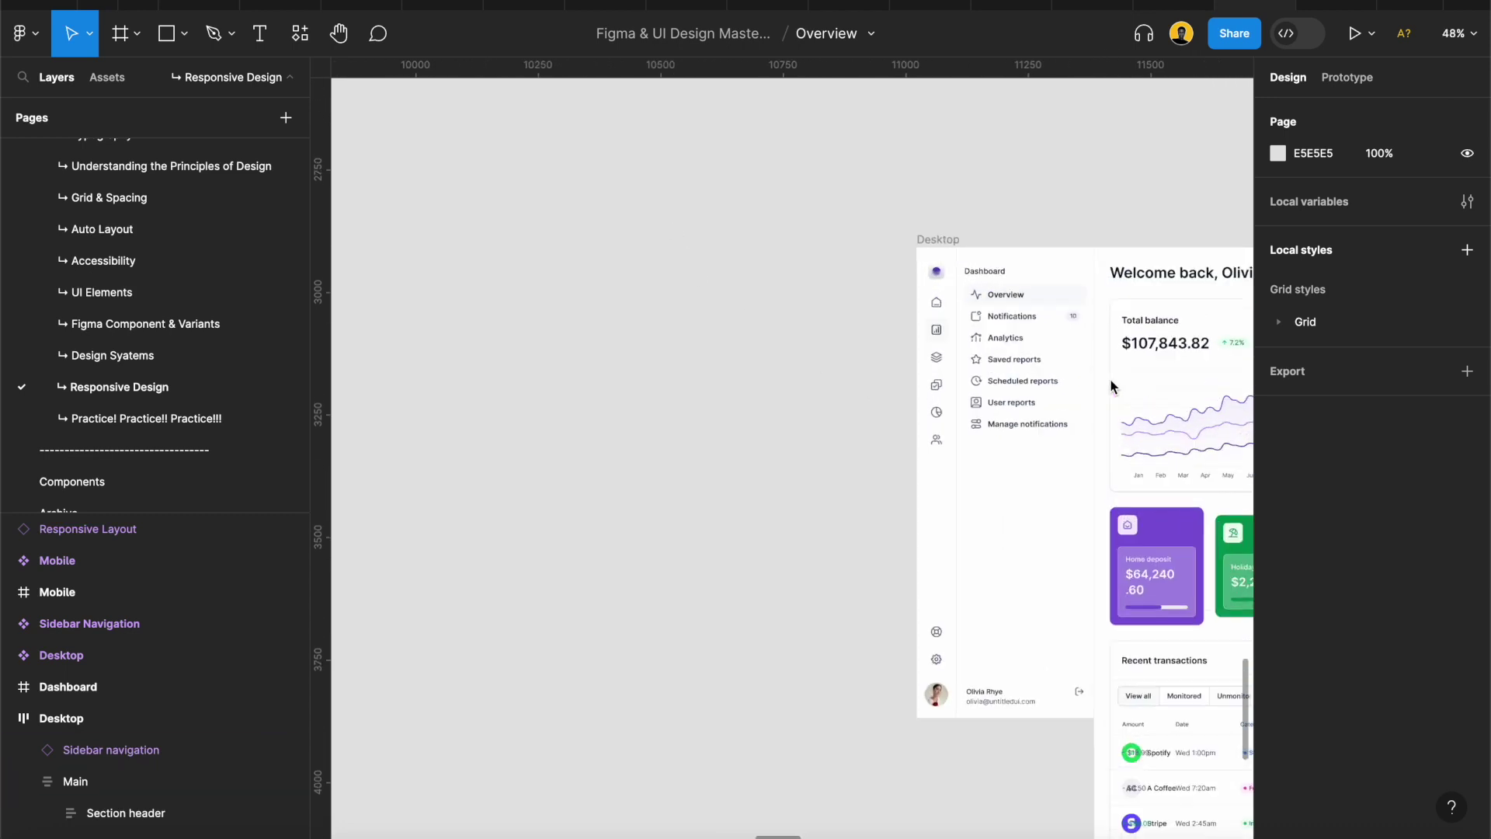
scroll(553, 253, up, 3)
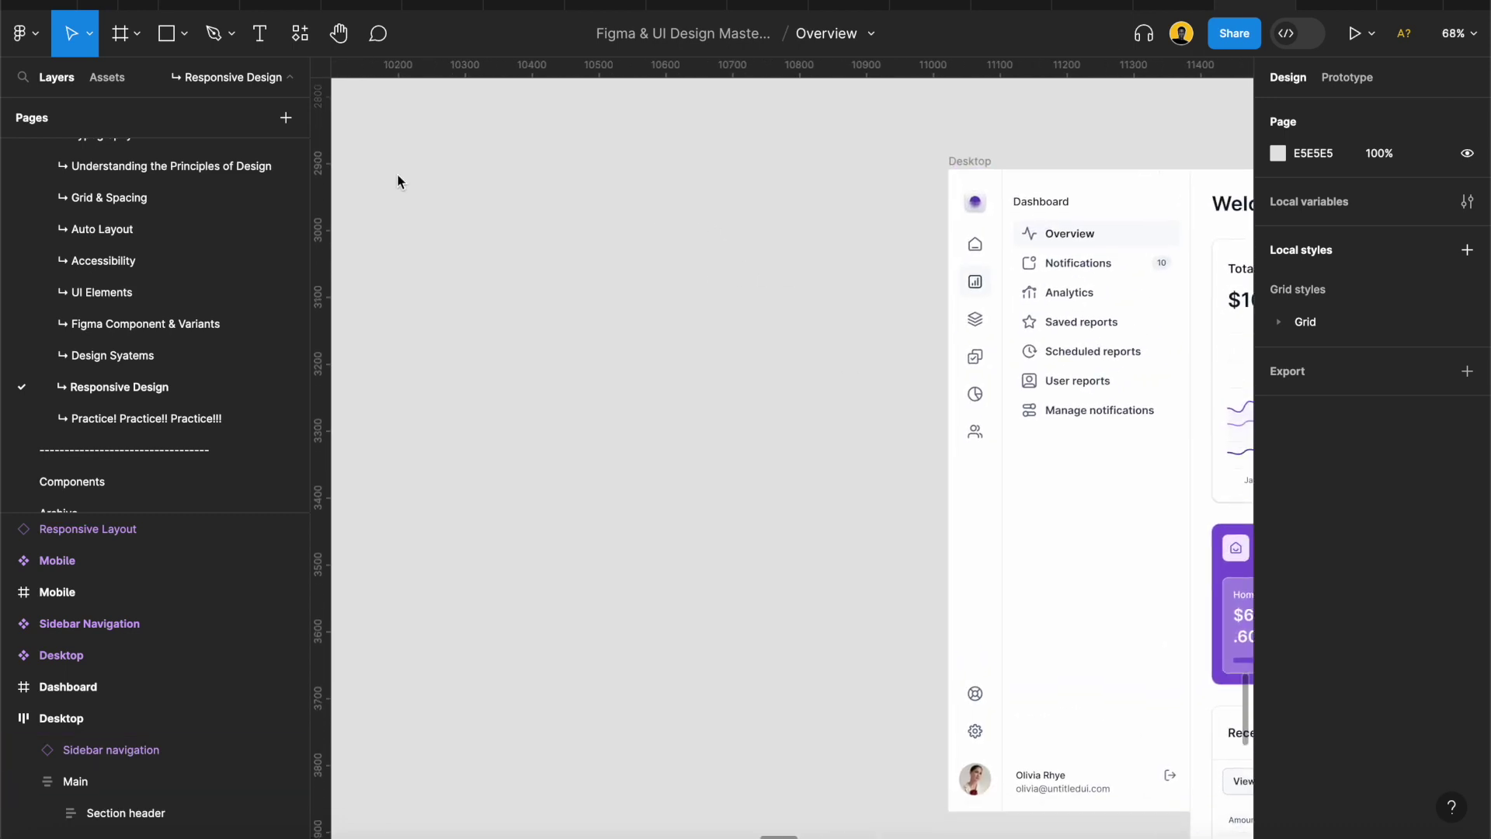
key(r)
drag(661, 433, 778, 529)
click(739, 366)
click(738, 516)
click(699, 300)
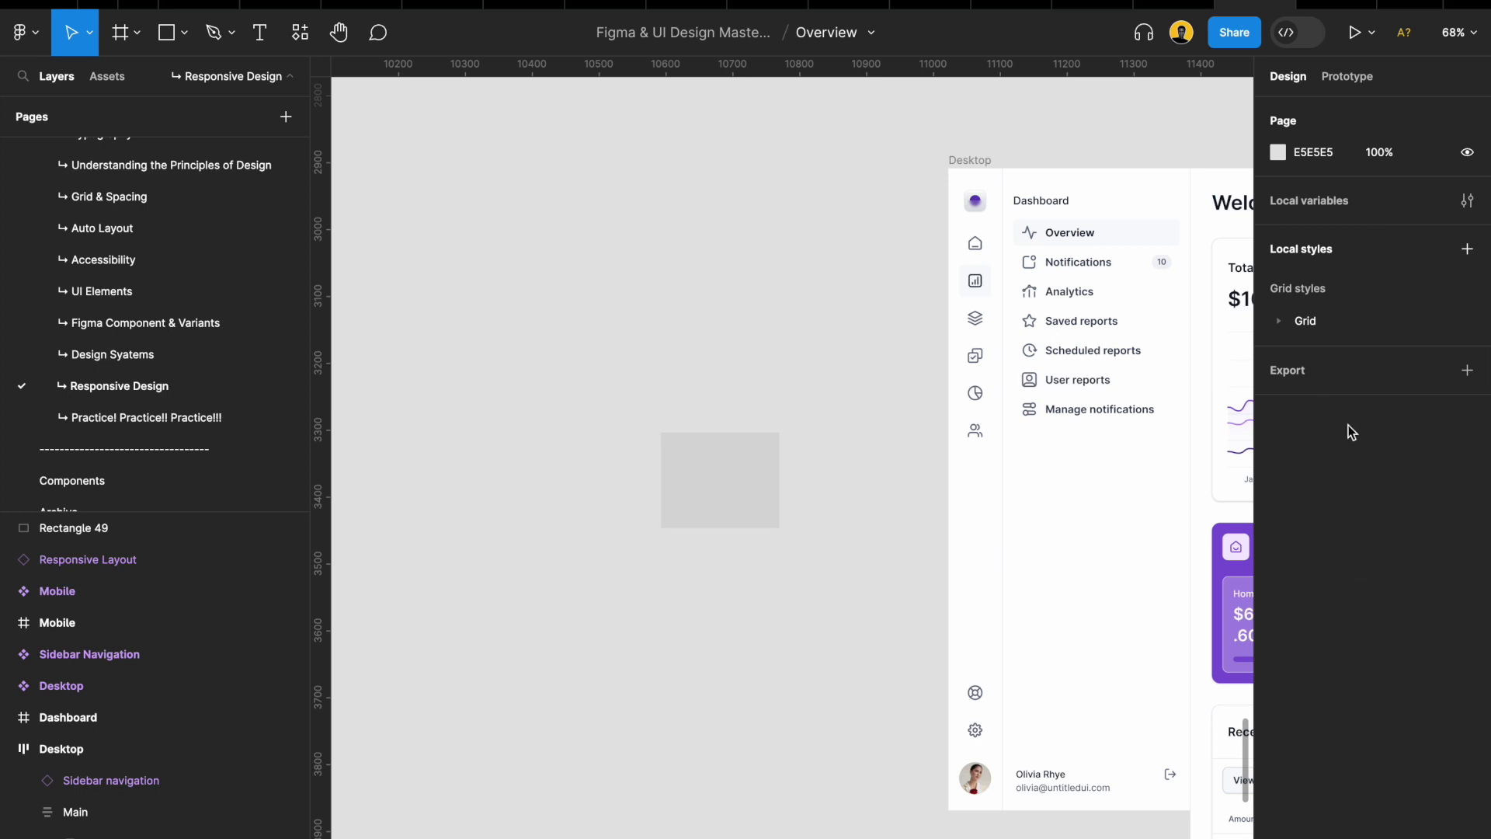
Set the new rectangle's fill colour to black, 000000
click(764, 488)
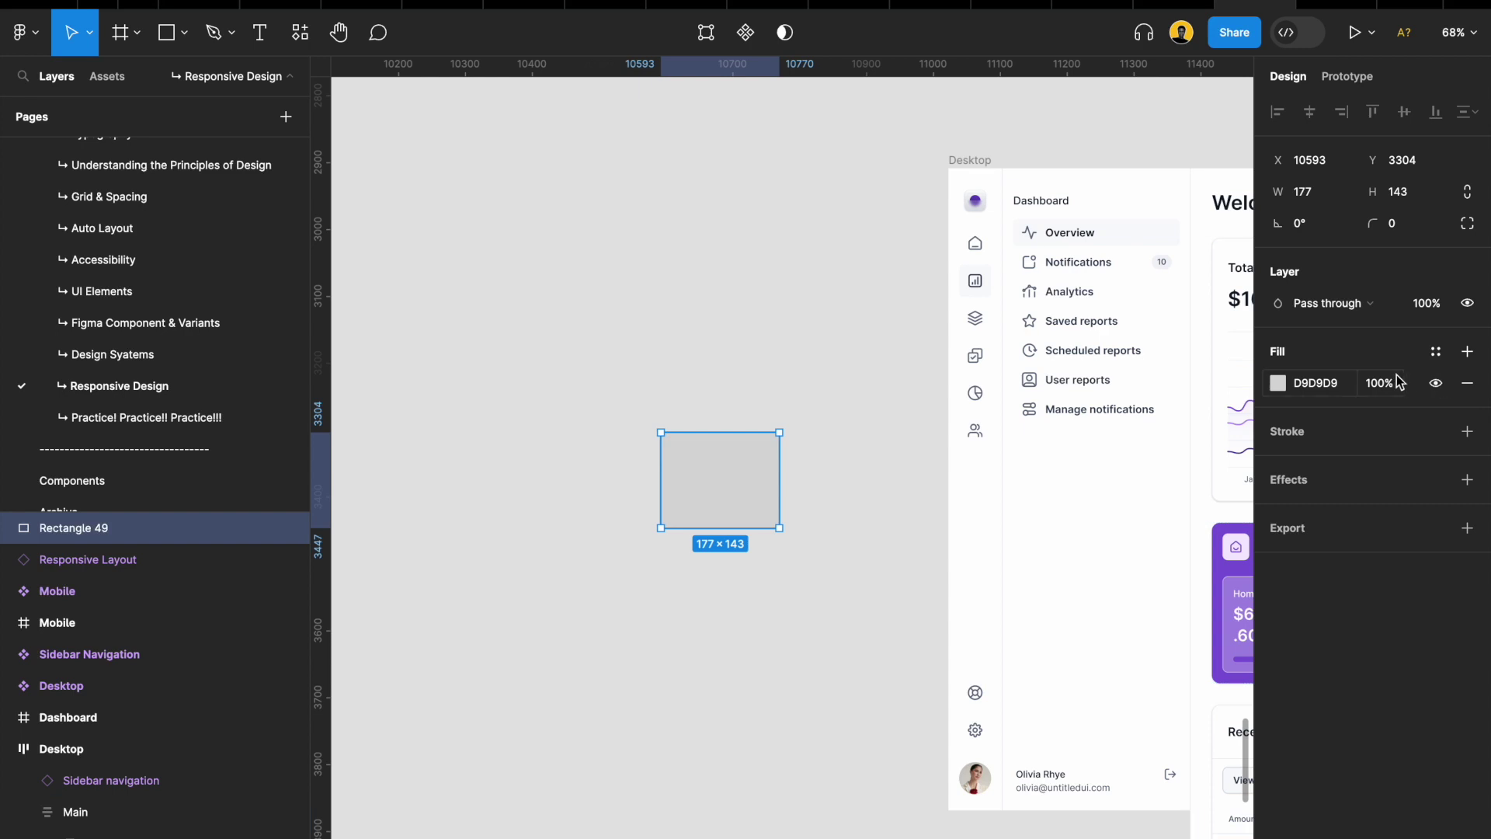
click(1325, 385)
text(000)
key(Return)
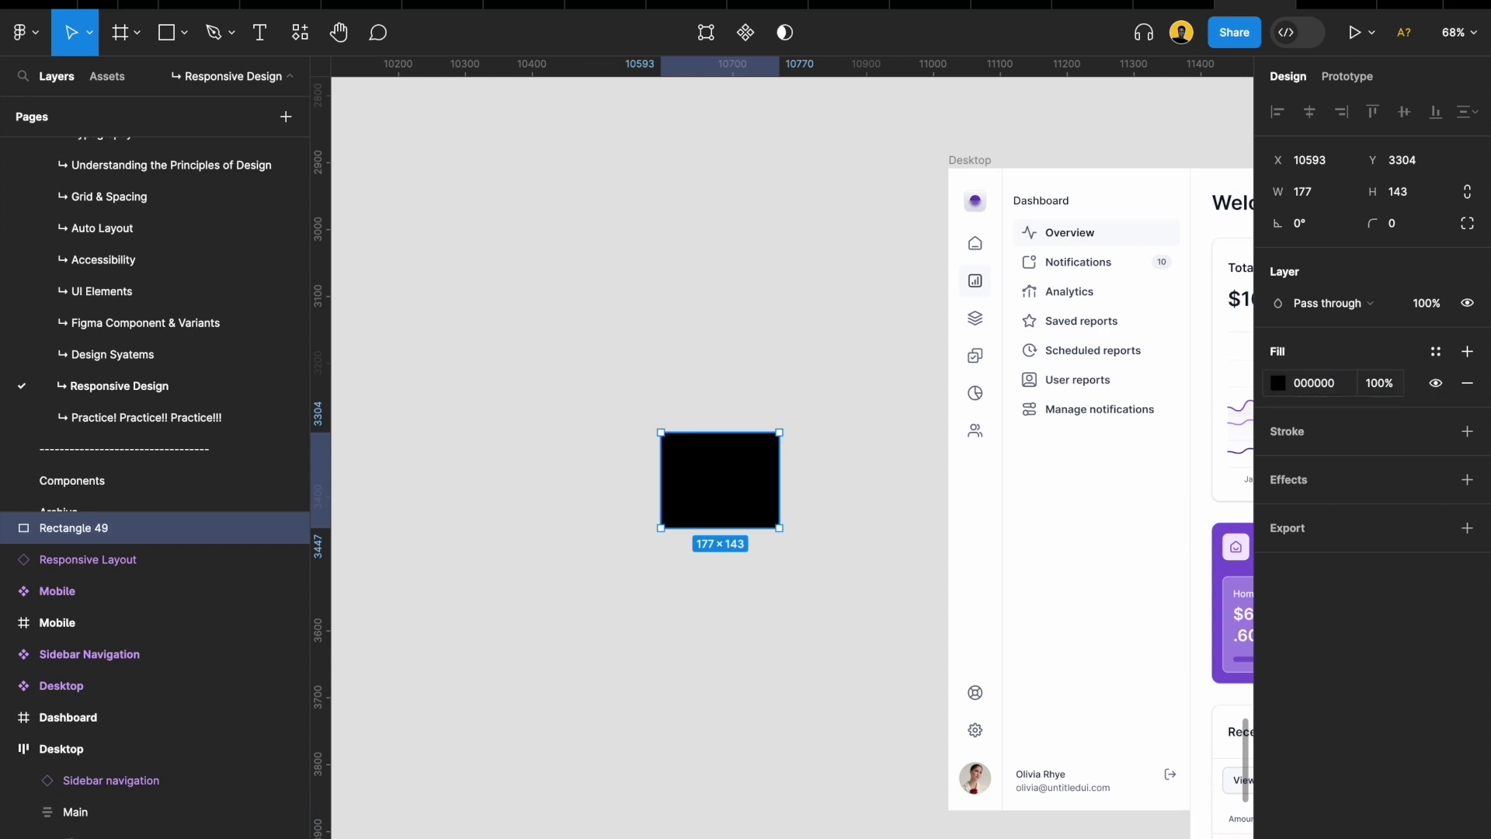
Wrap the black rectangle in an auto layout frame and inspect its layout settings
click(741, 383)
click(746, 466)
click(779, 343)
click(744, 497)
key(shift+a)
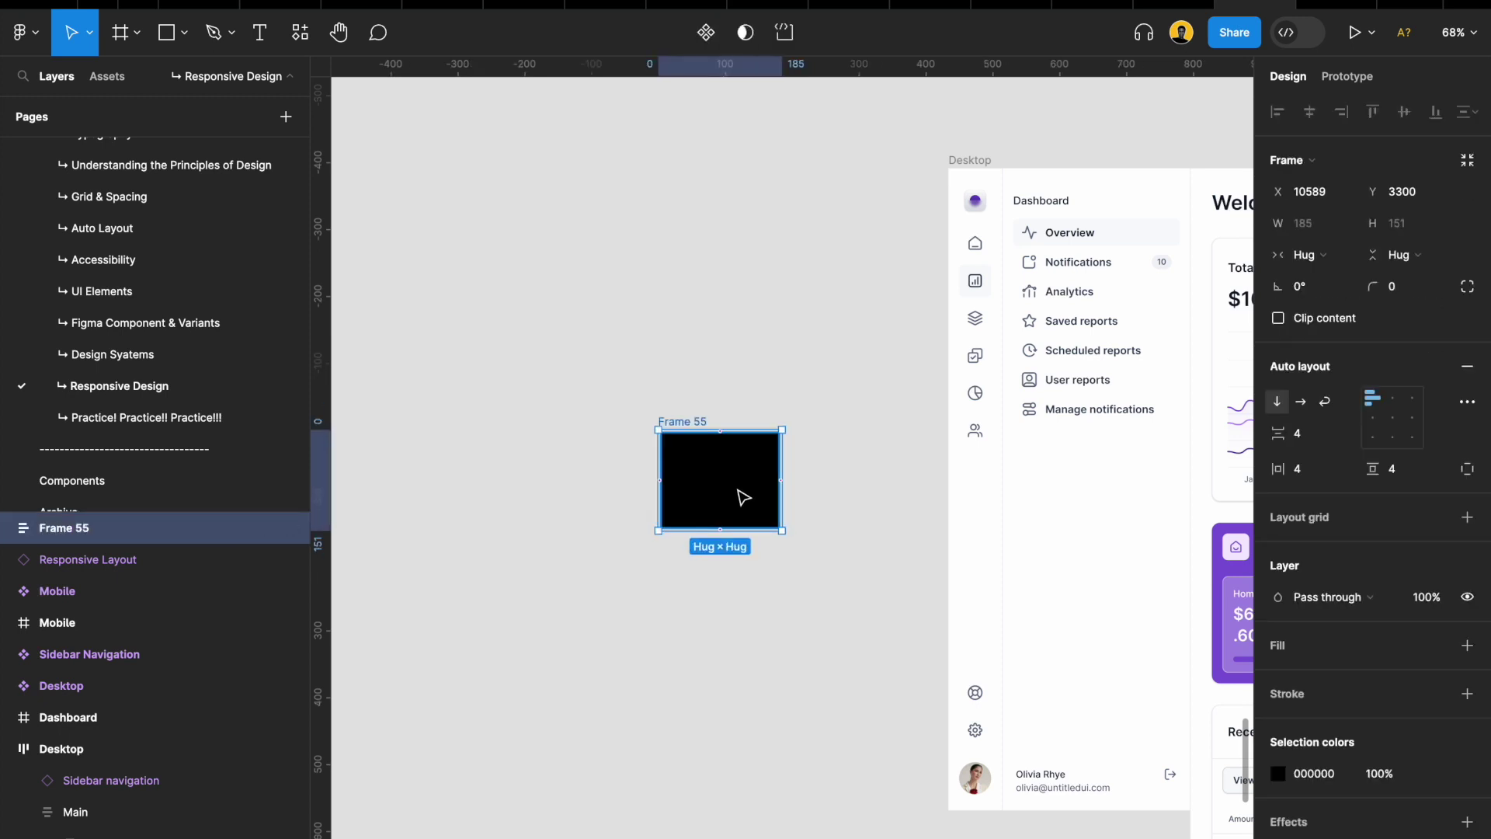
scroll(741, 489, up, 5)
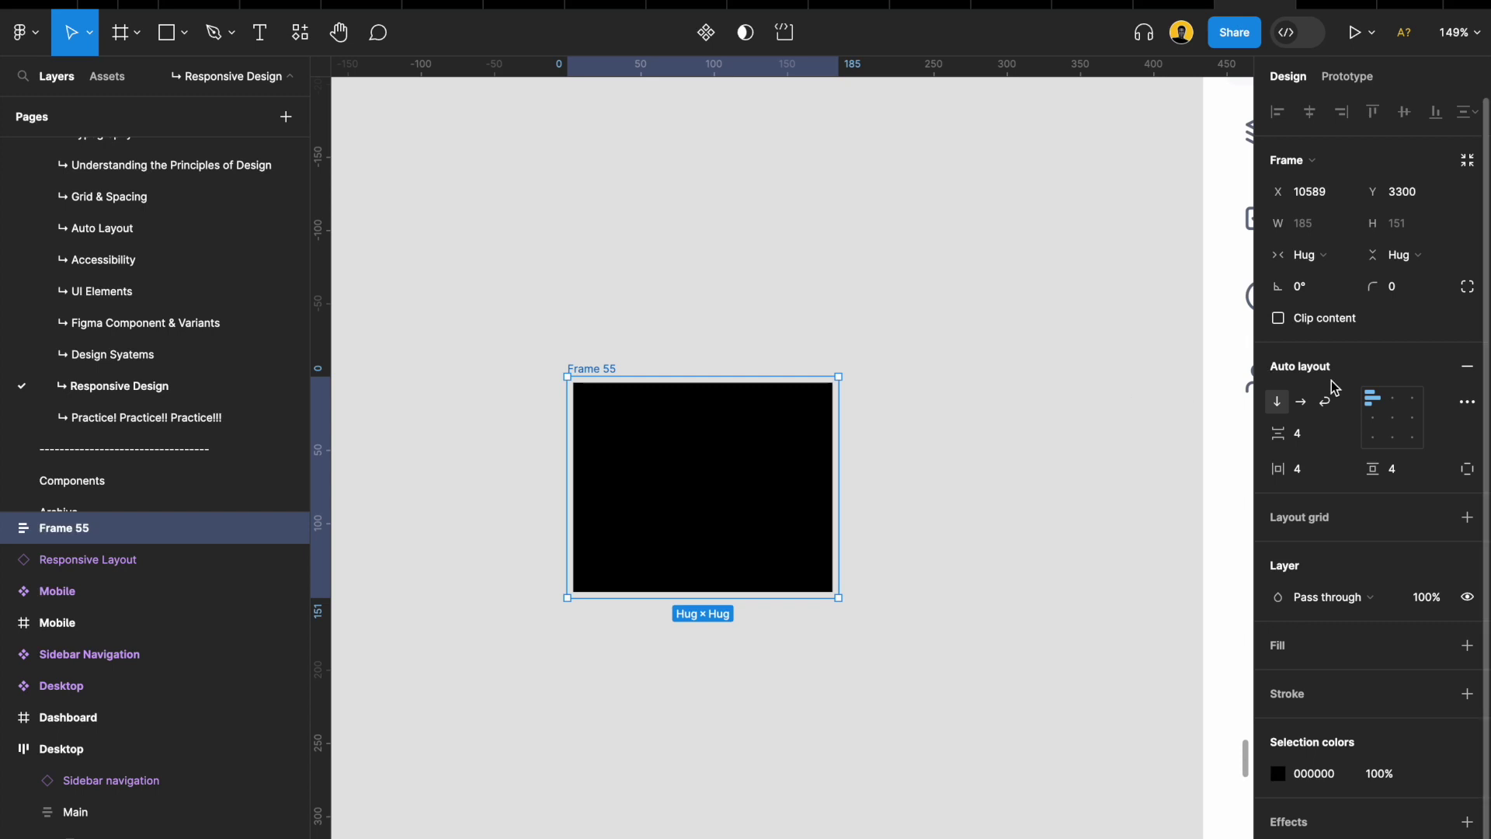
Remove auto layout from the rectangle's frame and undo back to the unframed rectangle
click(1467, 367)
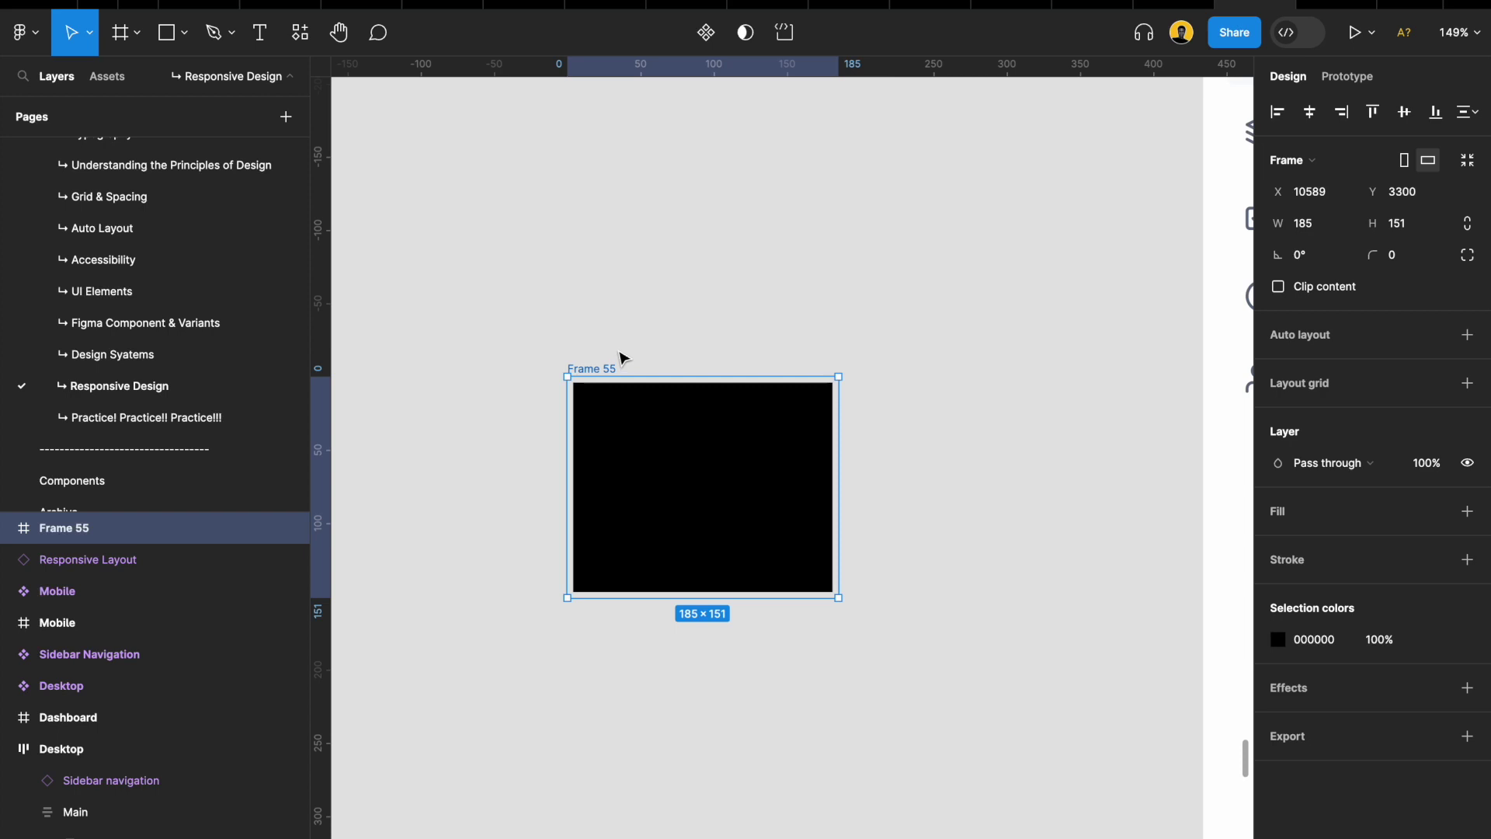
key(ctrl+z)
key(ctrl+z)
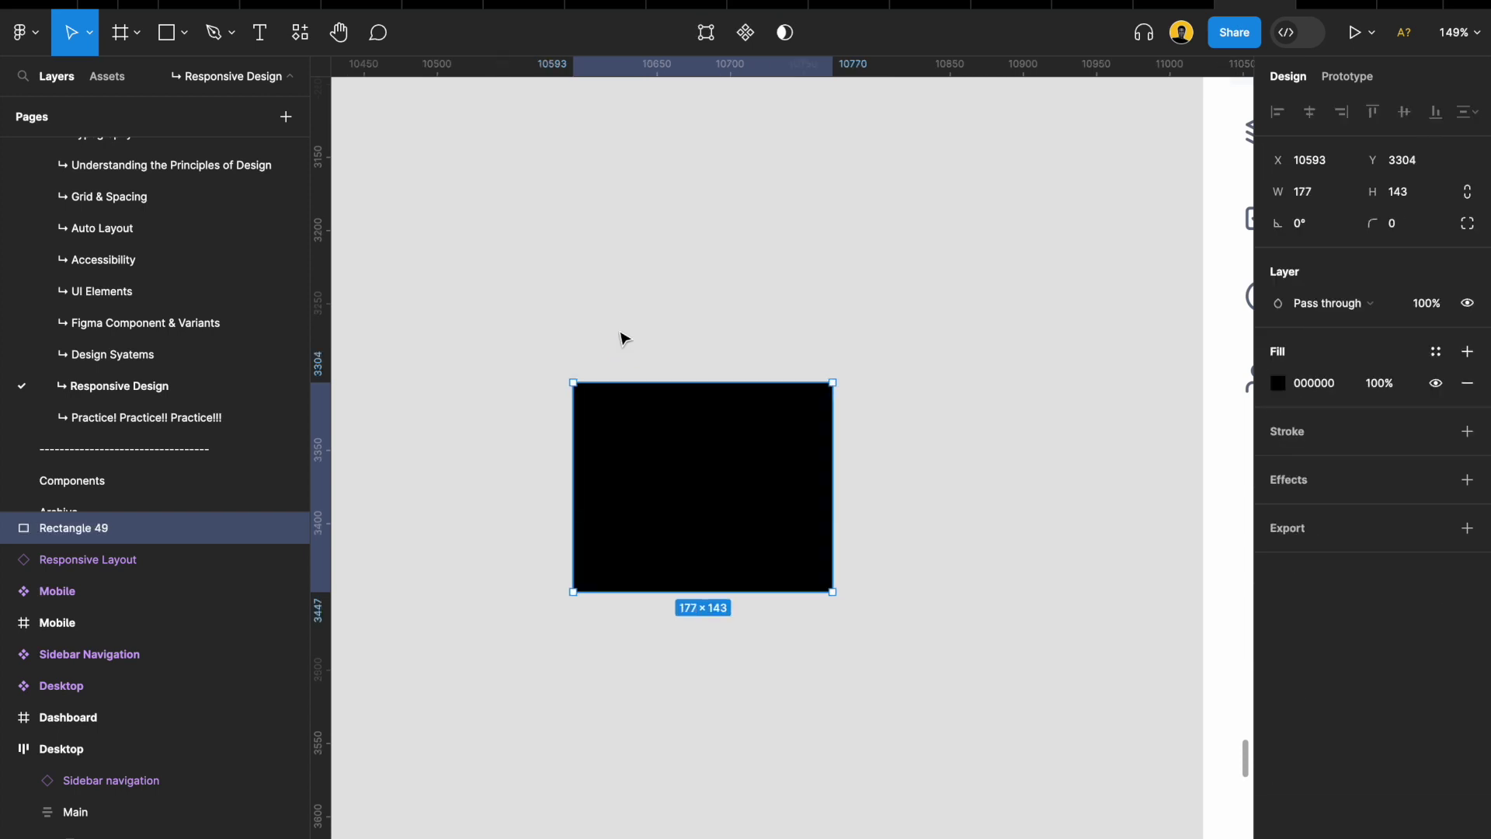
click(623, 336)
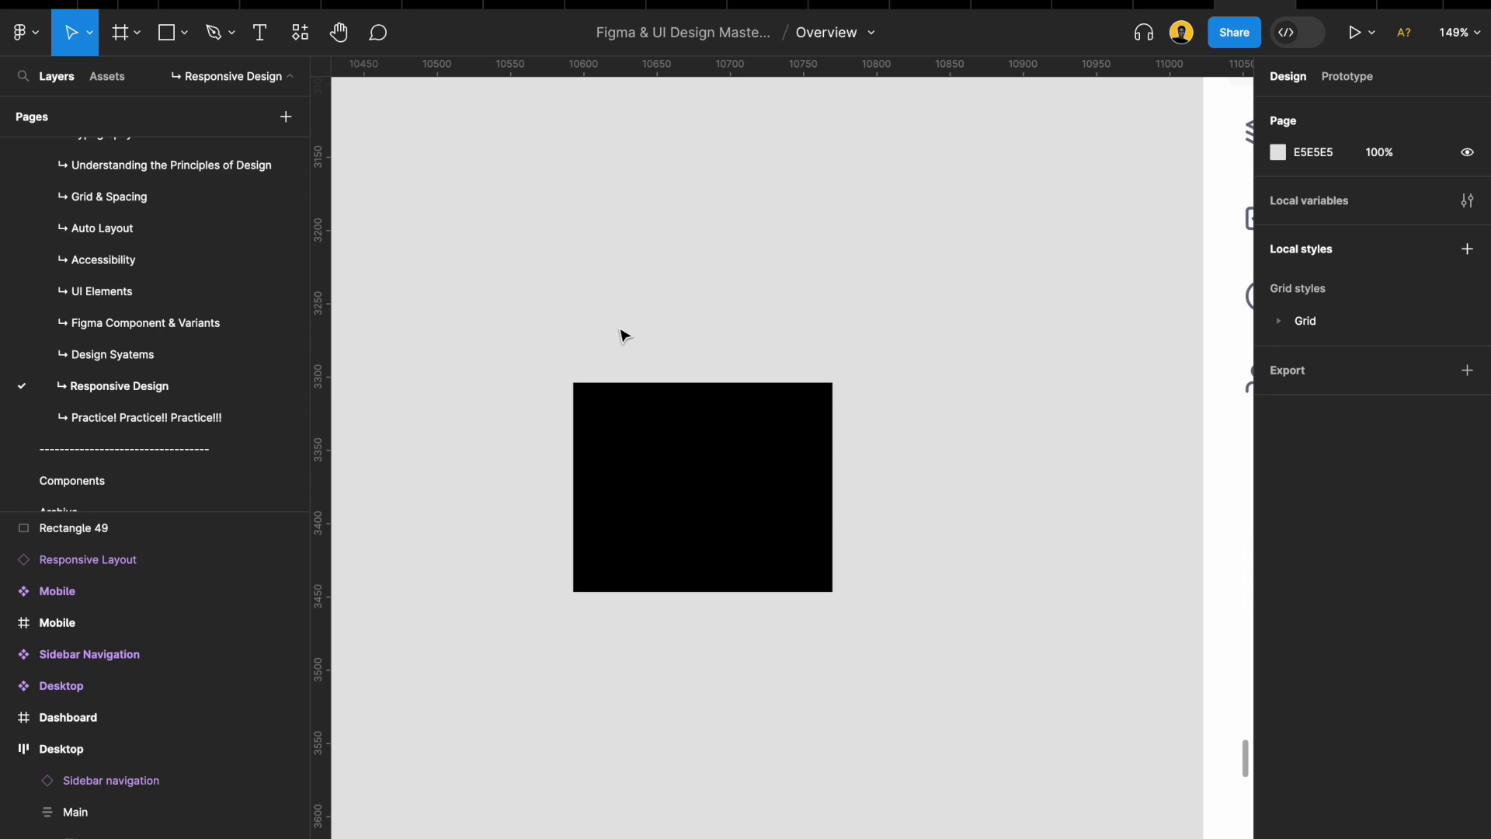
scroll(625, 336, down, 1)
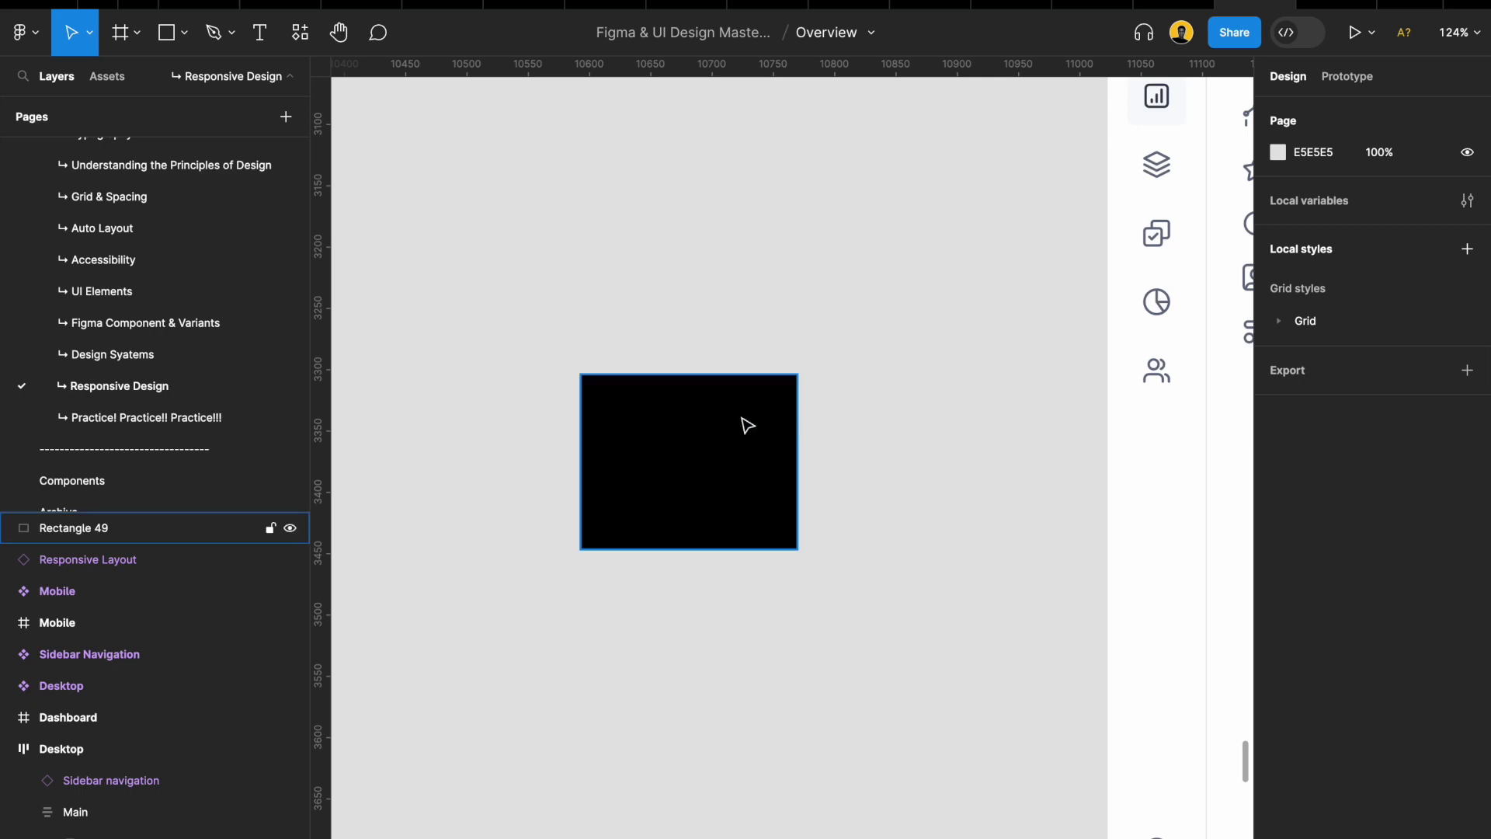
click(633, 443)
click(558, 258)
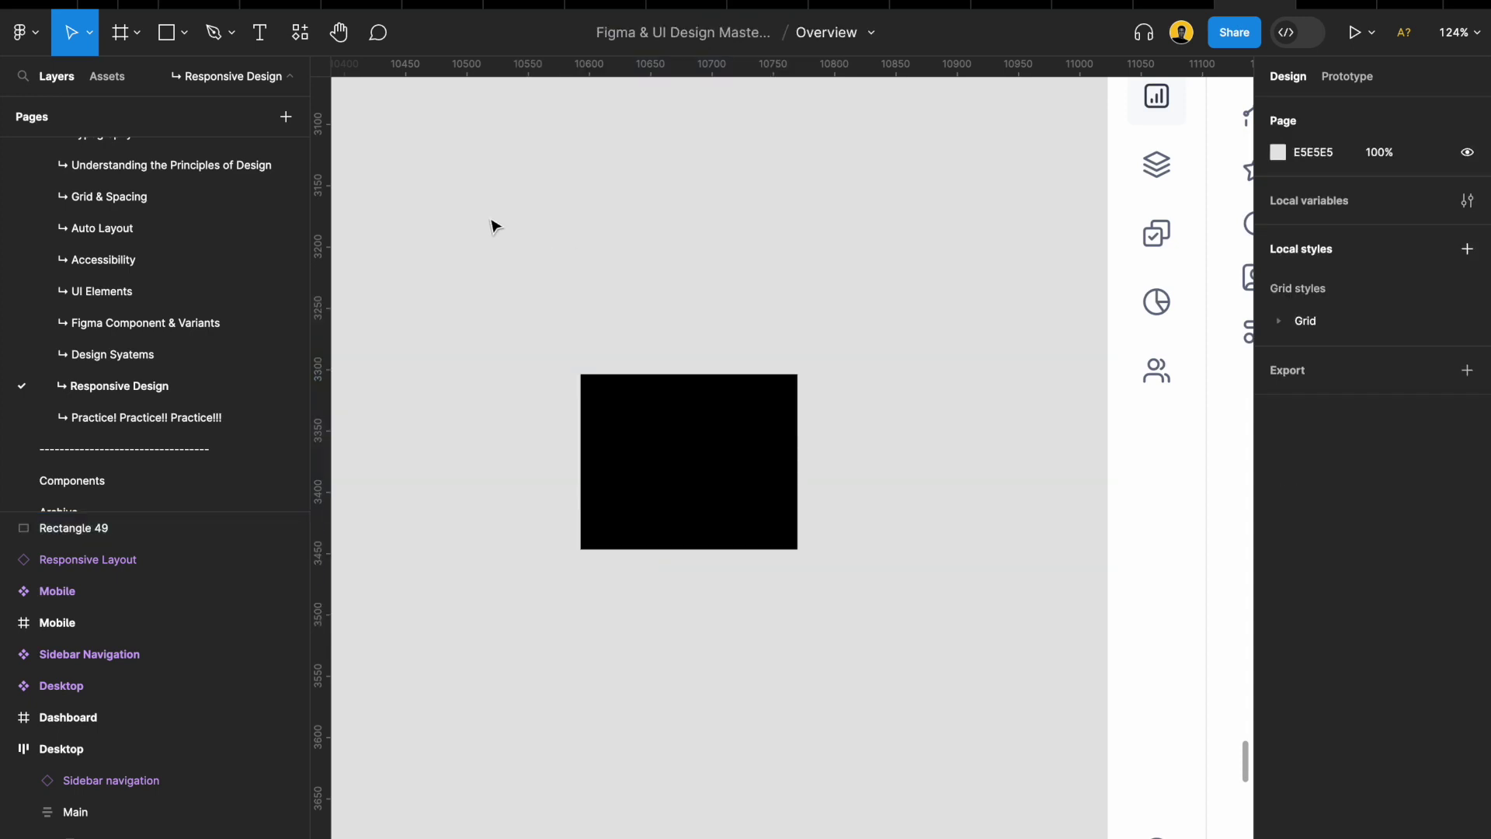
click(650, 456)
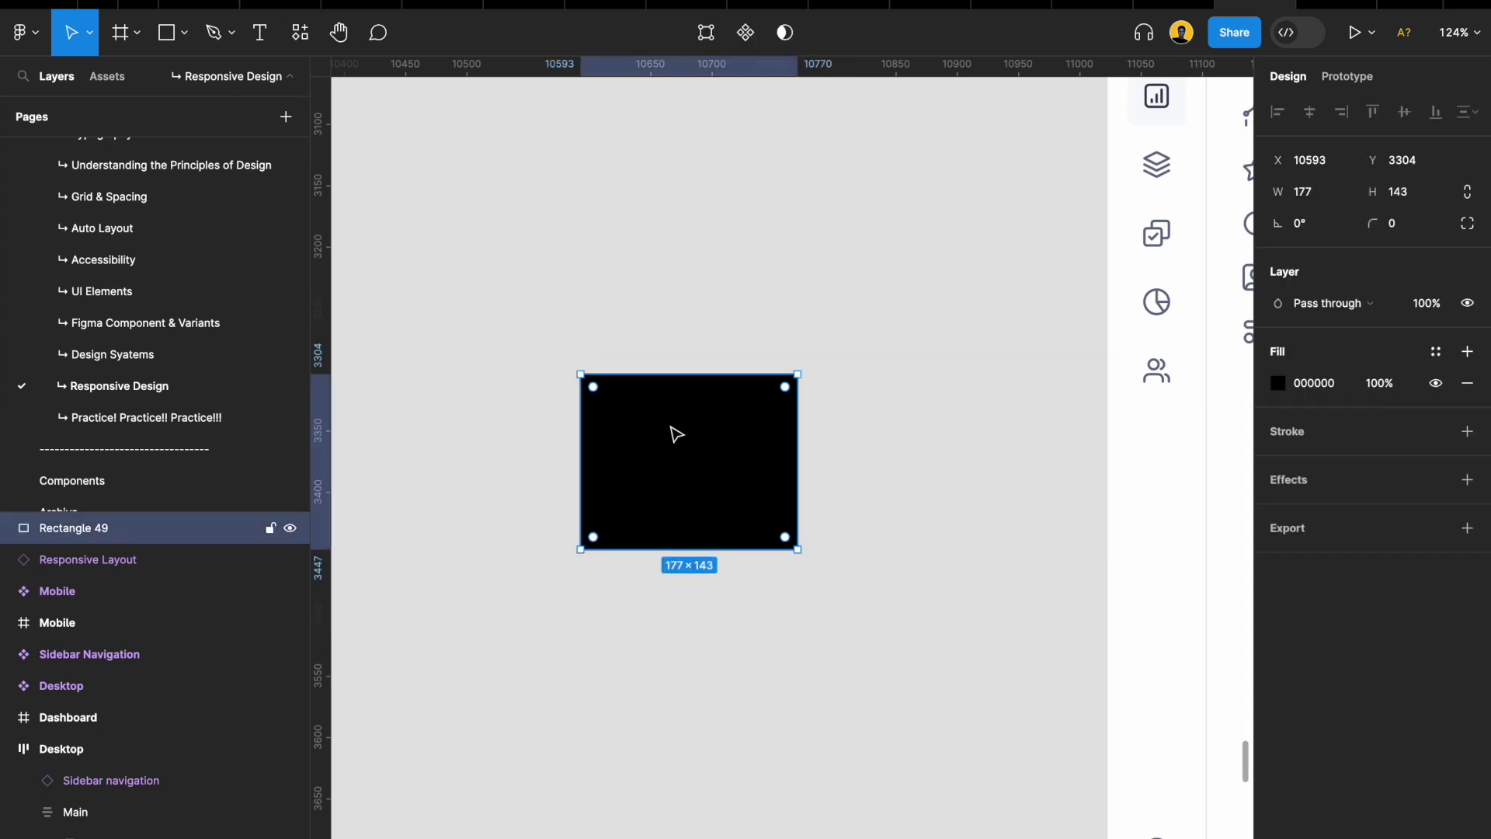
Add a text layer reading "jjjfjfjf" above the black rectangle
click(260, 32)
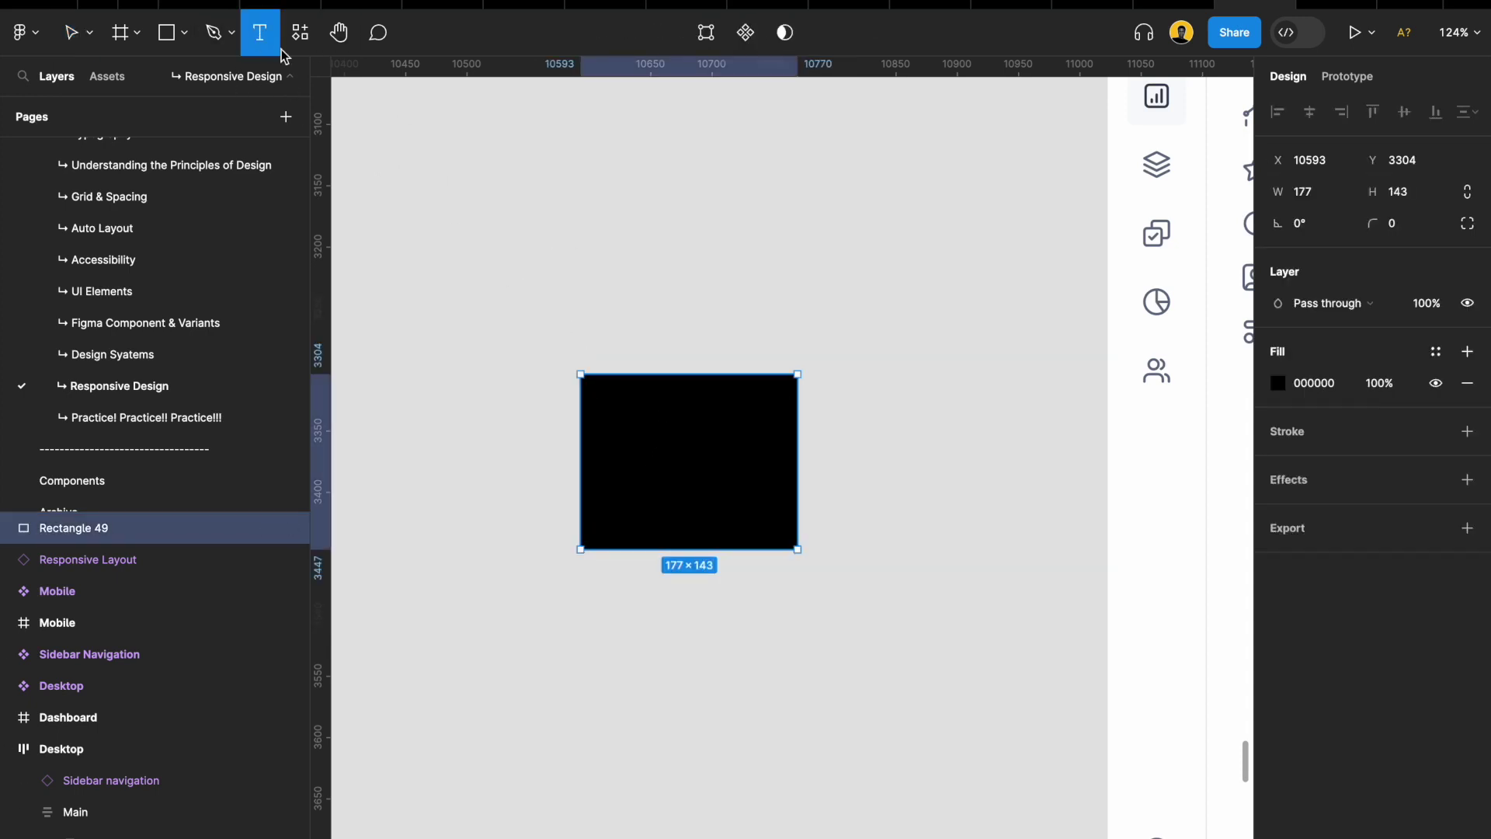
click(609, 281)
text(jjjf)
key(Escape)
text(jfjf)
key(Escape)
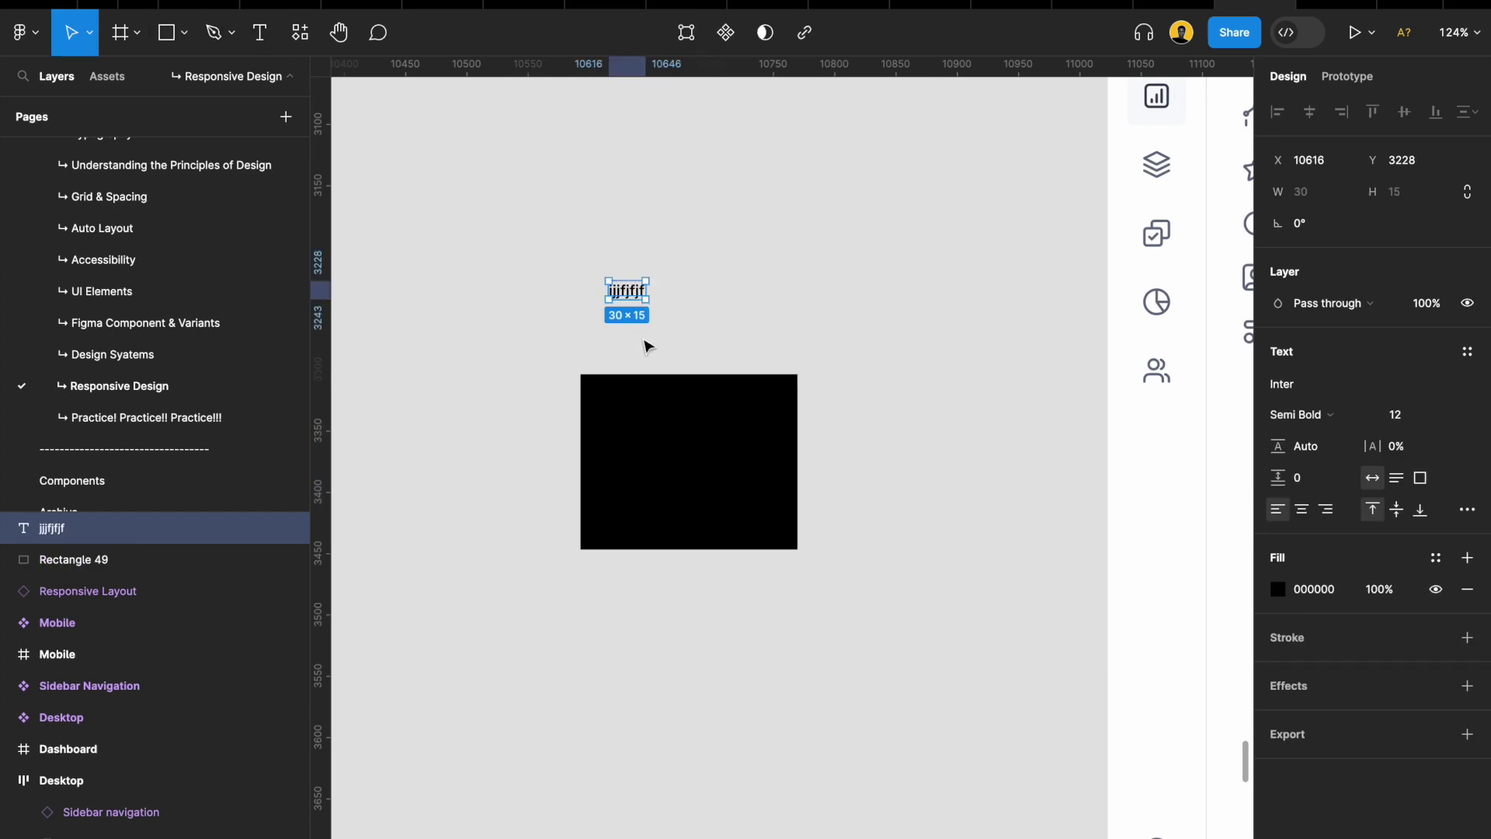
Move the text slightly closer to the black rectangle and wrap it in an auto layout frame
click(699, 304)
click(621, 300)
drag(629, 295, 636, 317)
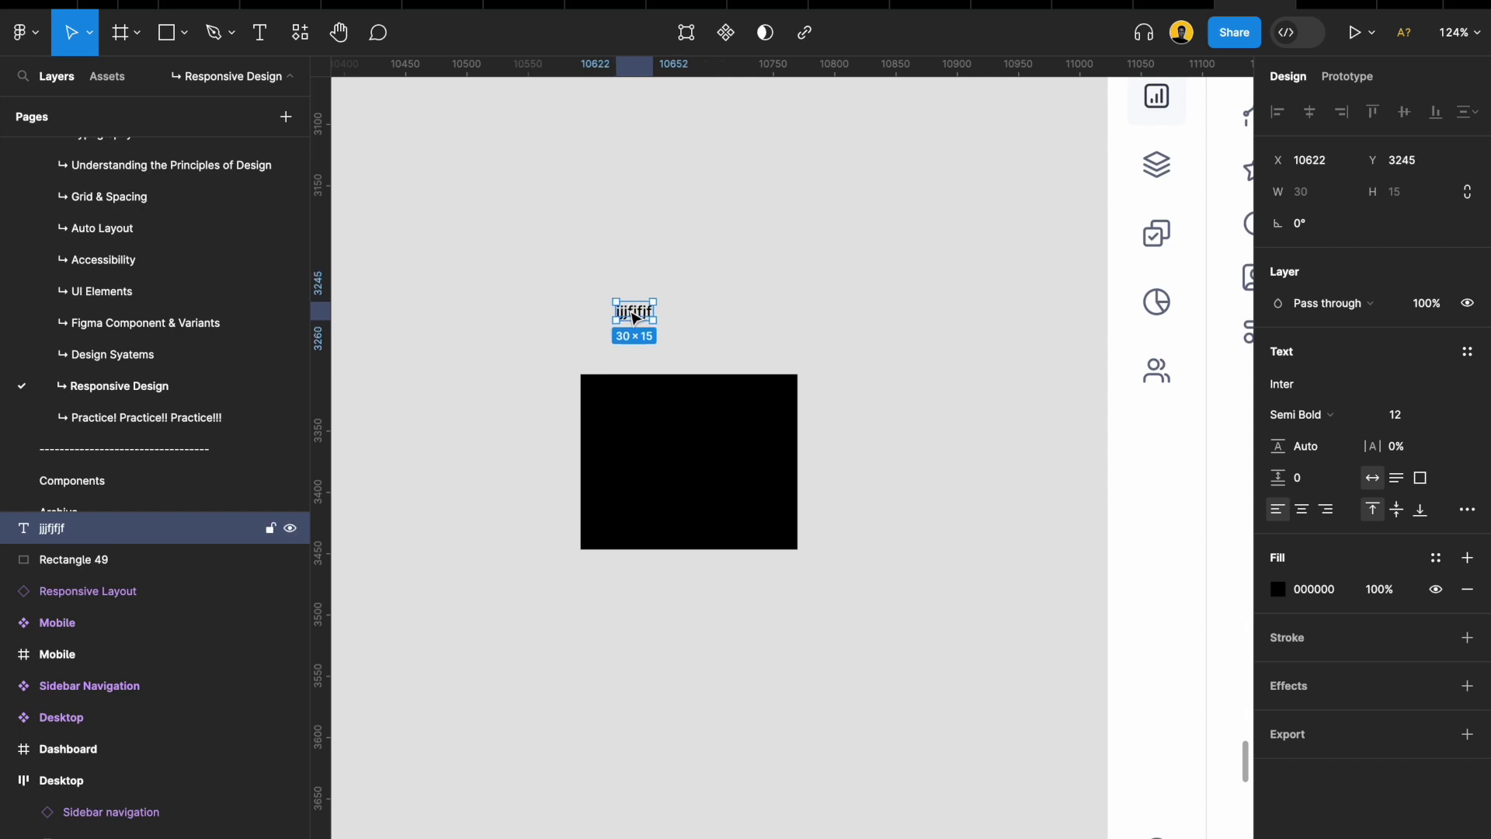
key(shift+a)
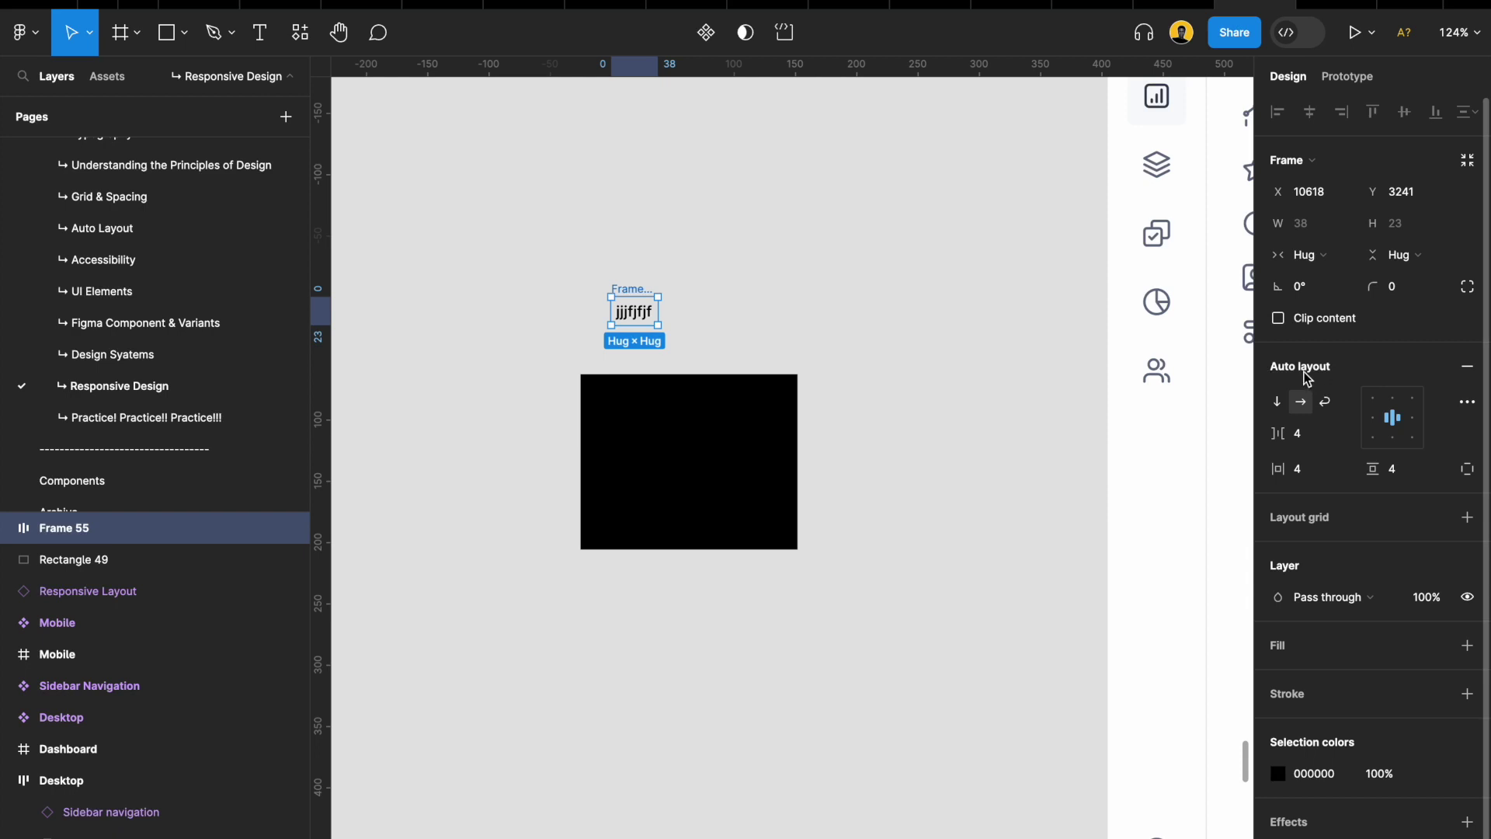
Delete the auto layout frame containing the "jjjfjfjf" text
click(654, 281)
click(627, 290)
key(Delete)
Wrap the black rectangle in an auto layout frame and remove the auto layout to leave a plain frame
click(655, 450)
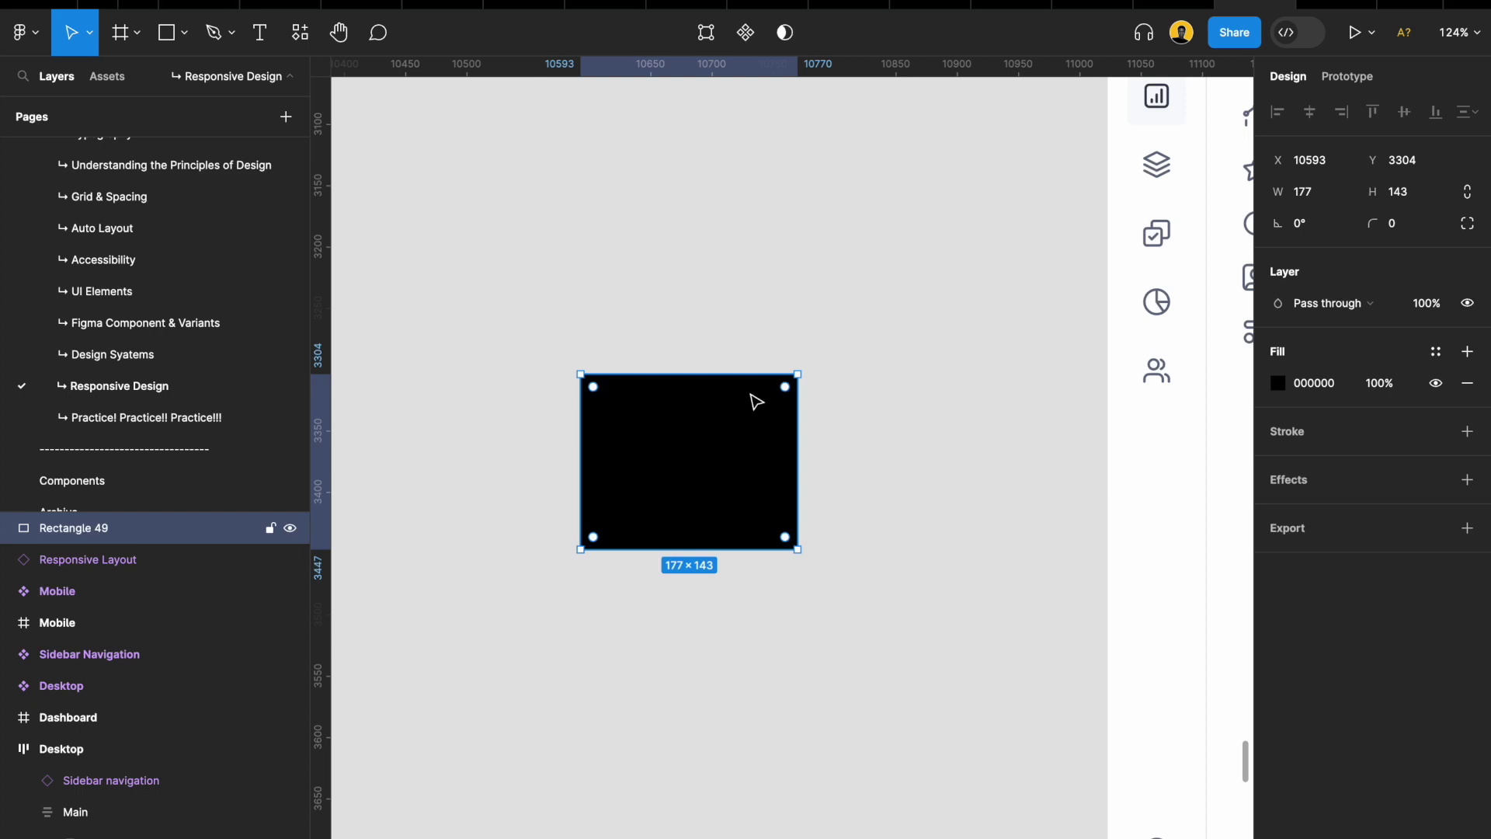
key(shift+a)
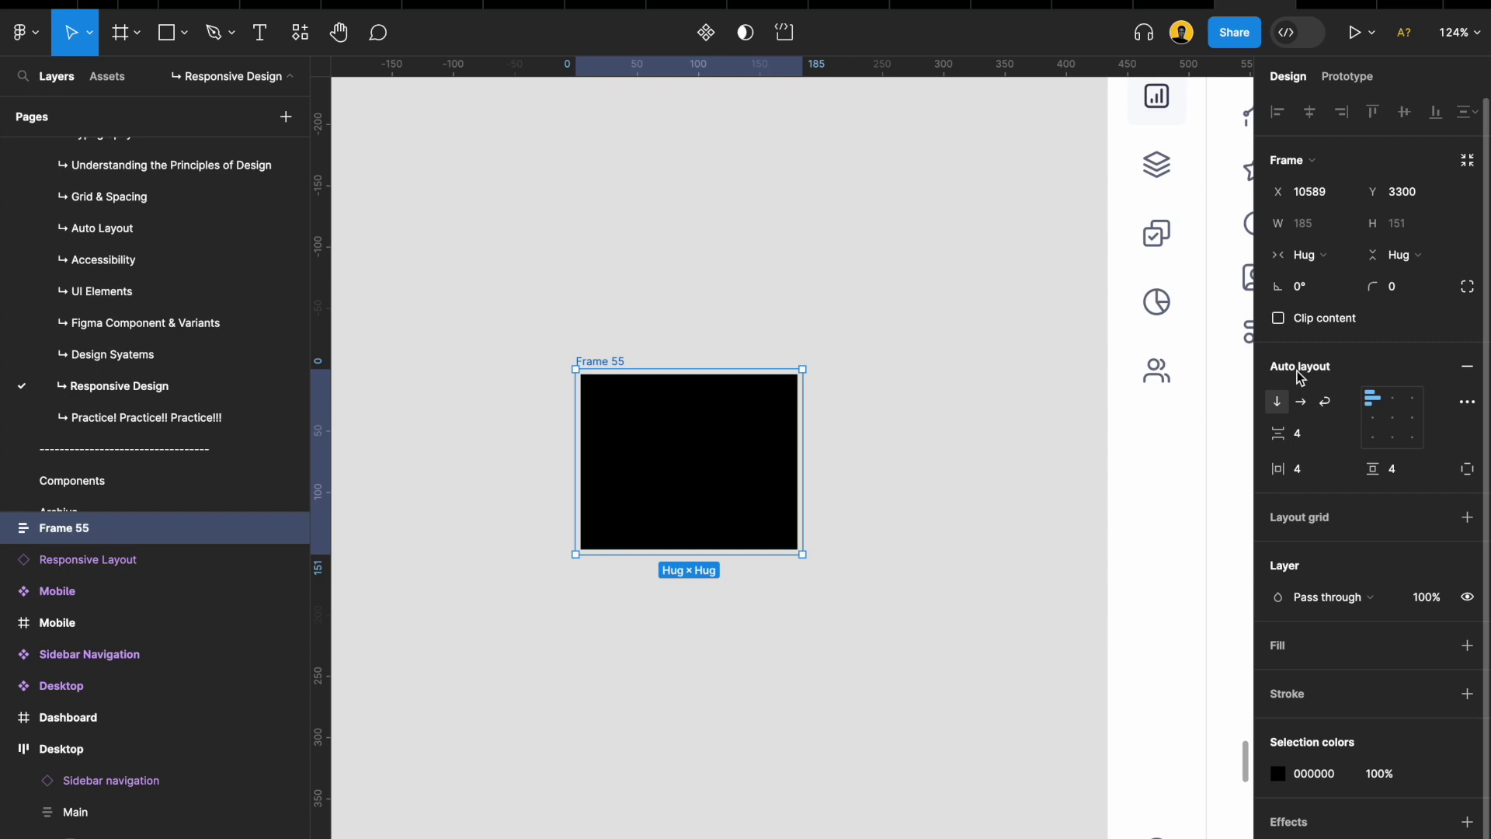
click(1467, 372)
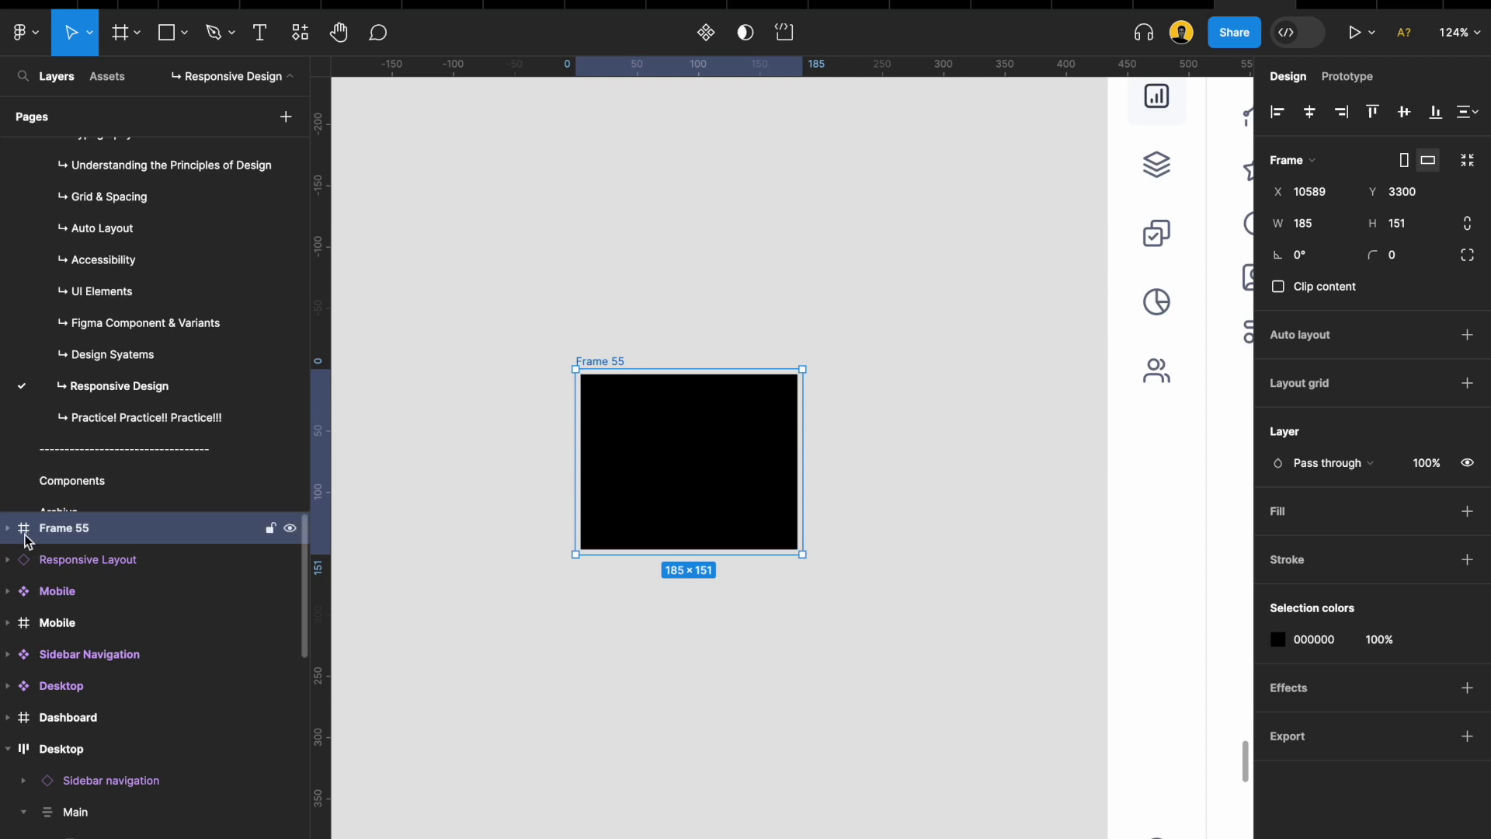
Move the plain frame around the rectangle left to about X 10514, Y 3289 and expand it in the layer list
click(623, 347)
scroll(624, 346, up, 2)
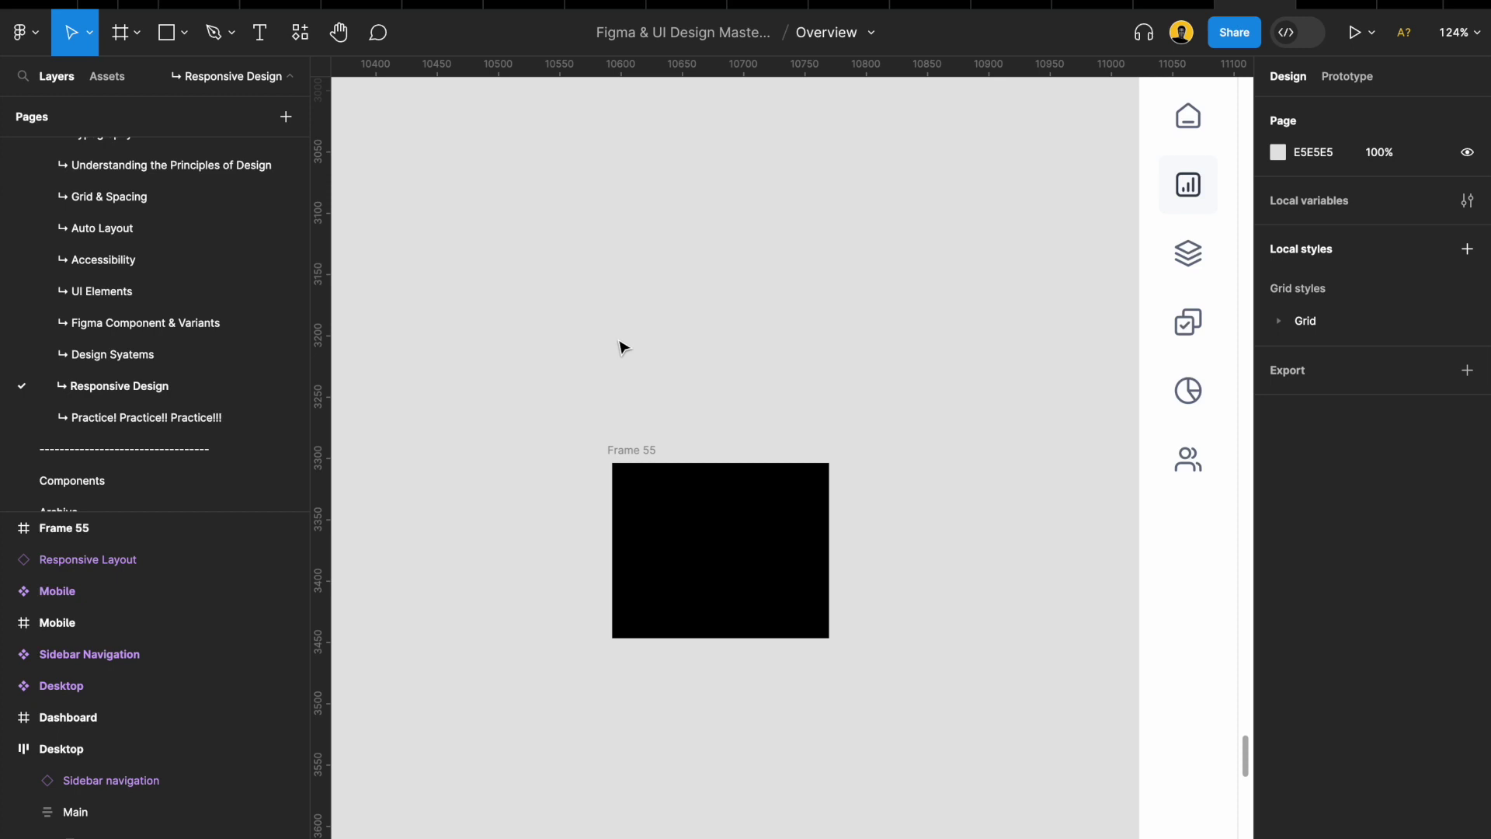
click(639, 450)
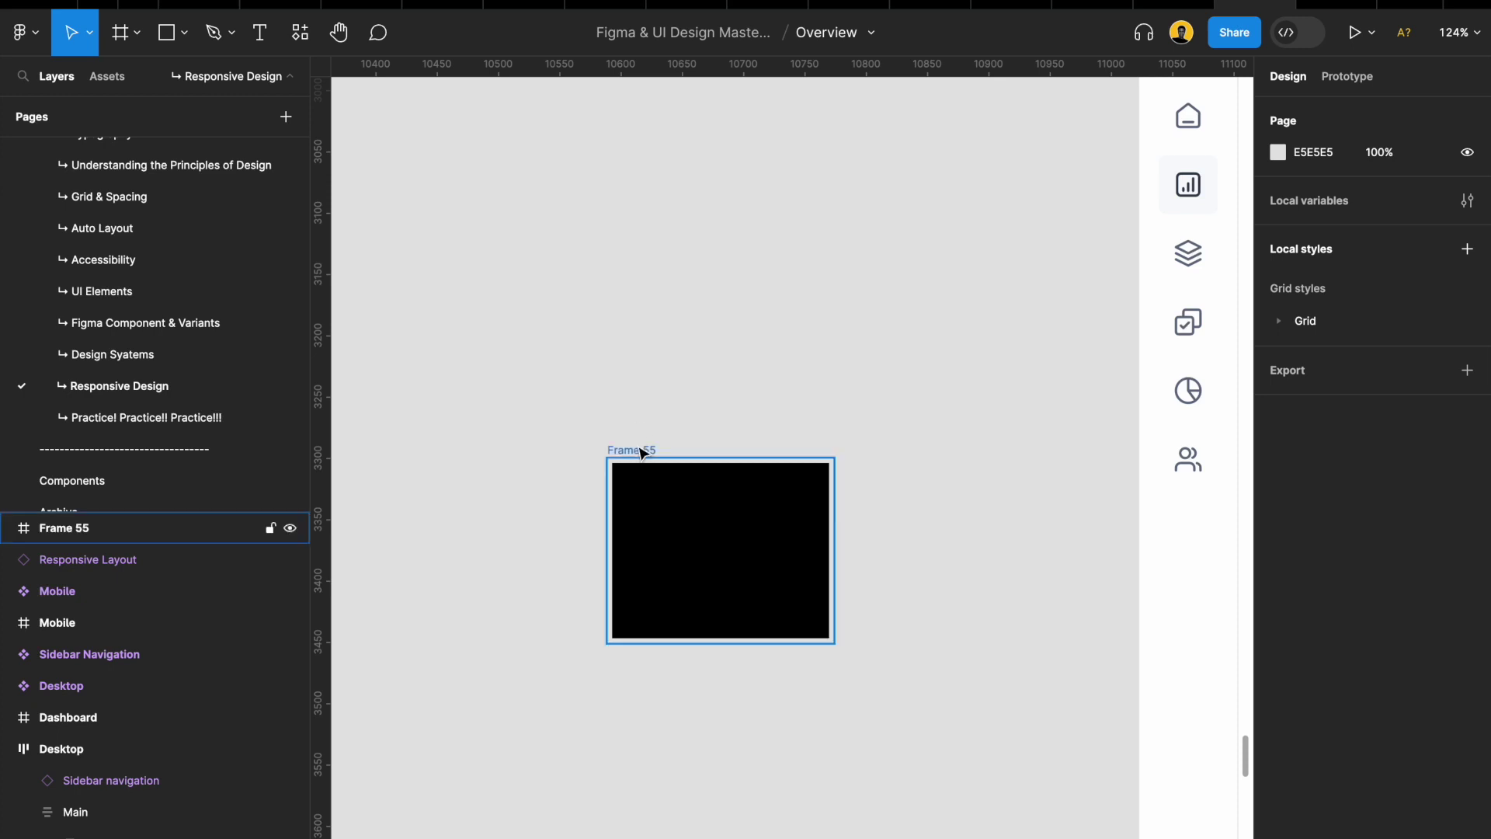
scroll(639, 456, down, 3)
scroll(676, 486, up, 1)
scroll(674, 487, up, 3)
scroll(645, 376, down, 4)
scroll(630, 358, up, 4)
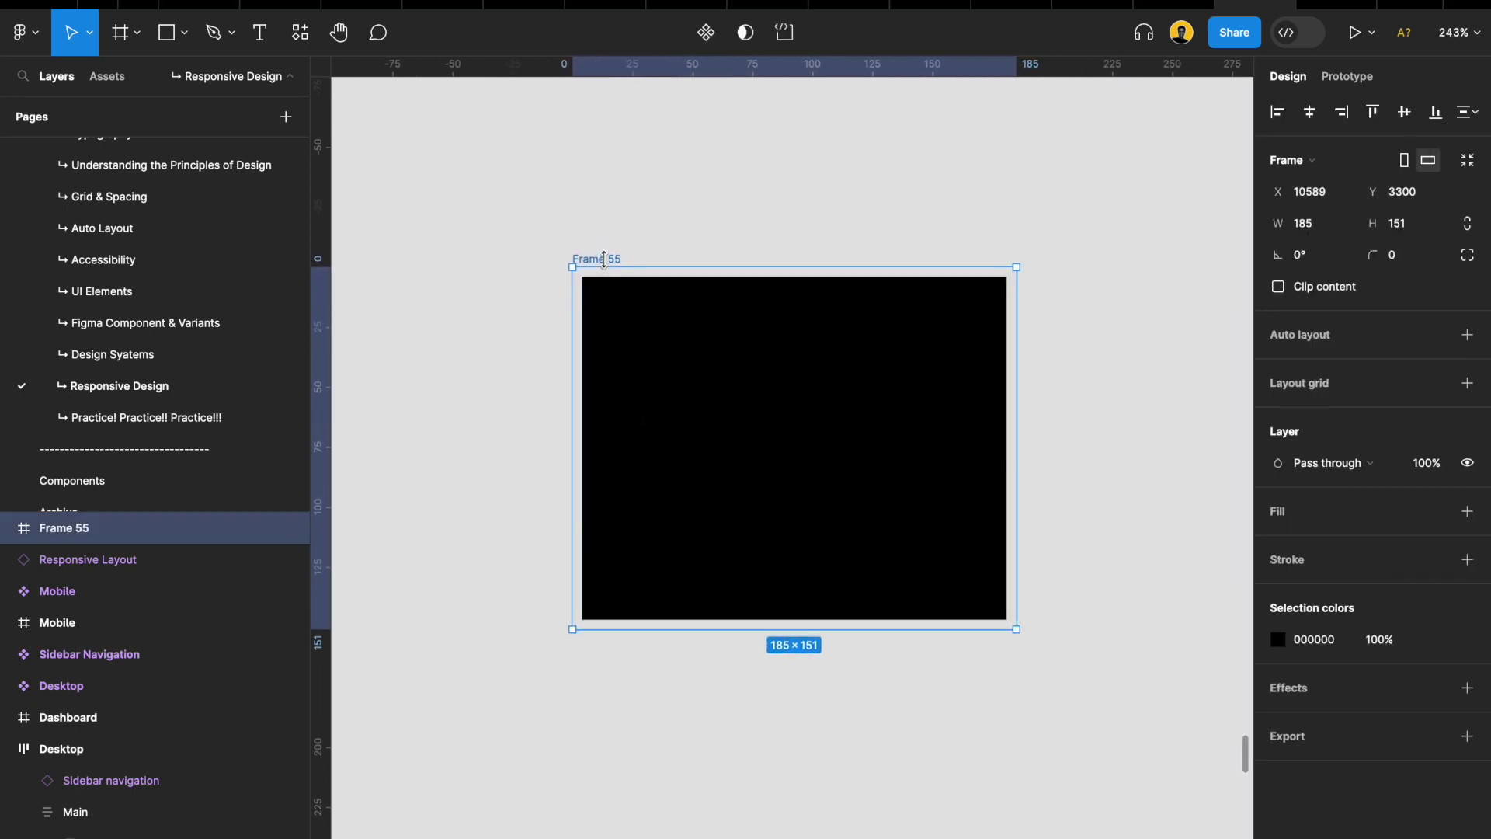
drag(632, 339, 454, 319)
scroll(466, 317, up, 1)
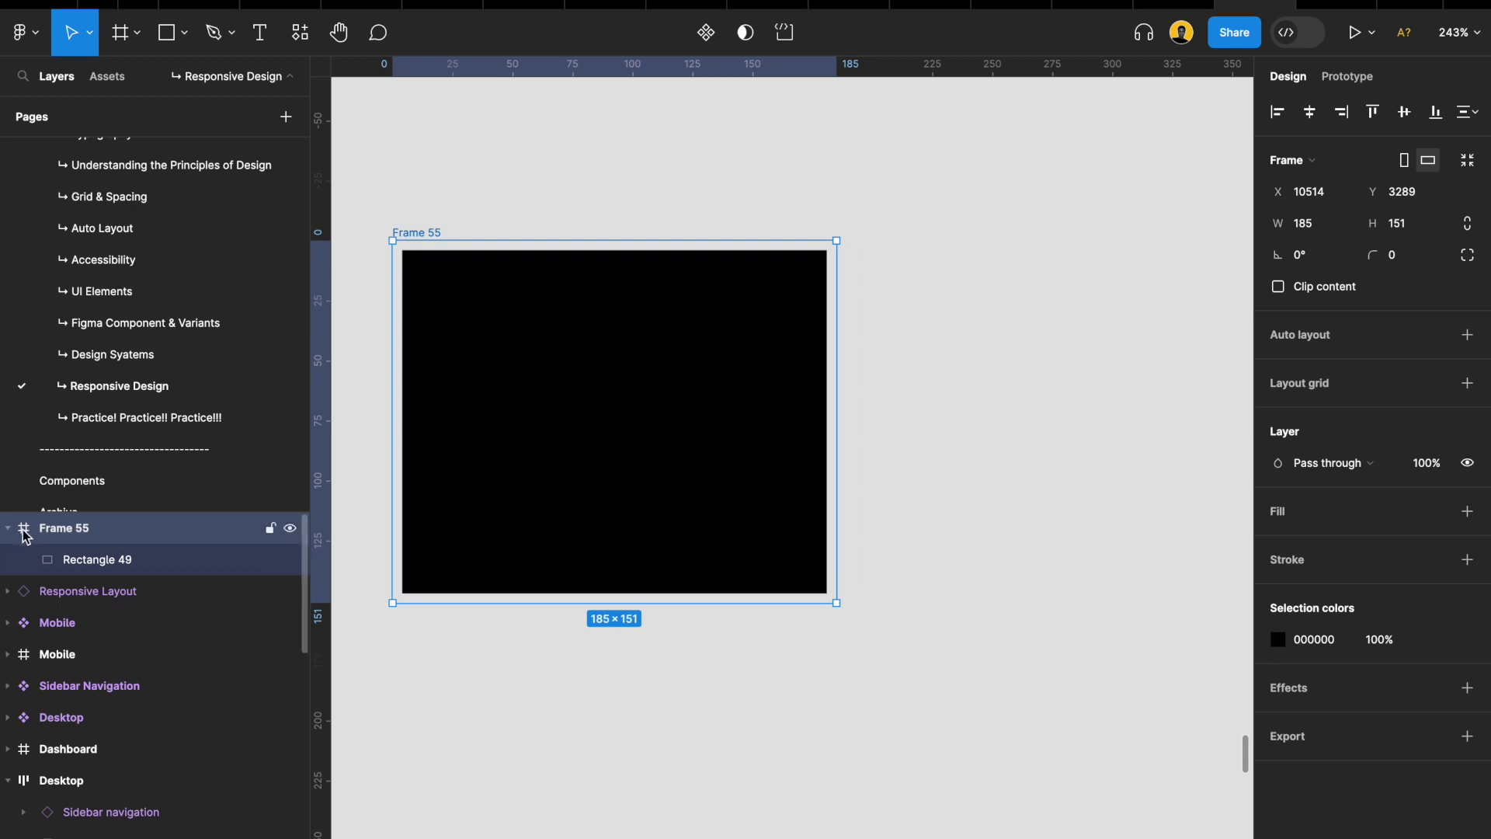
scroll(490, 501, right, 3)
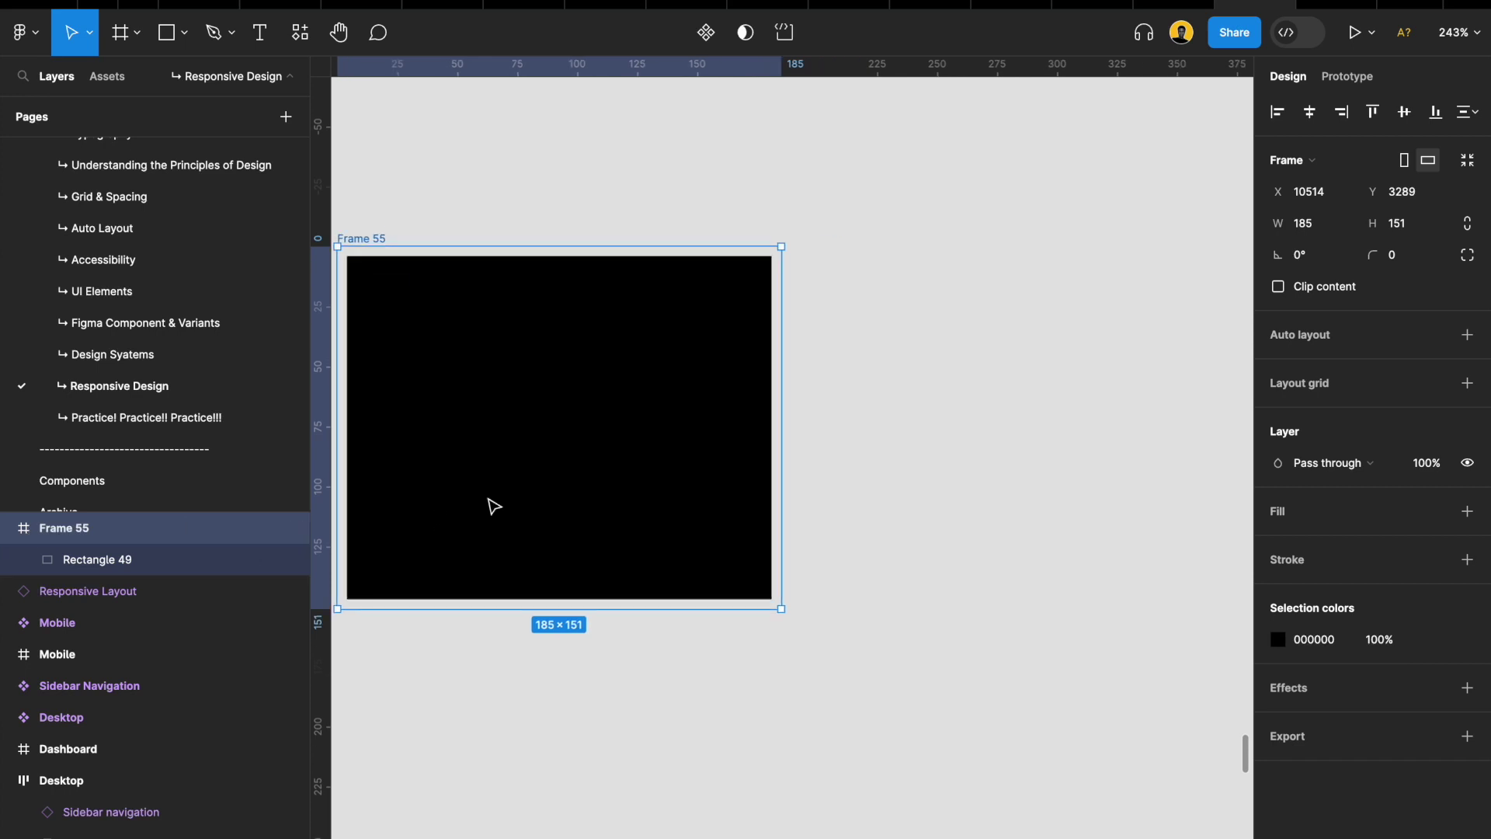
Place a copy of the black rectangle beside Frame 55 and wrap it in an auto layout frame with horizontal direction
click(562, 435)
scroll(563, 436, down, 5)
drag(592, 446, 928, 444)
key(shift+a)
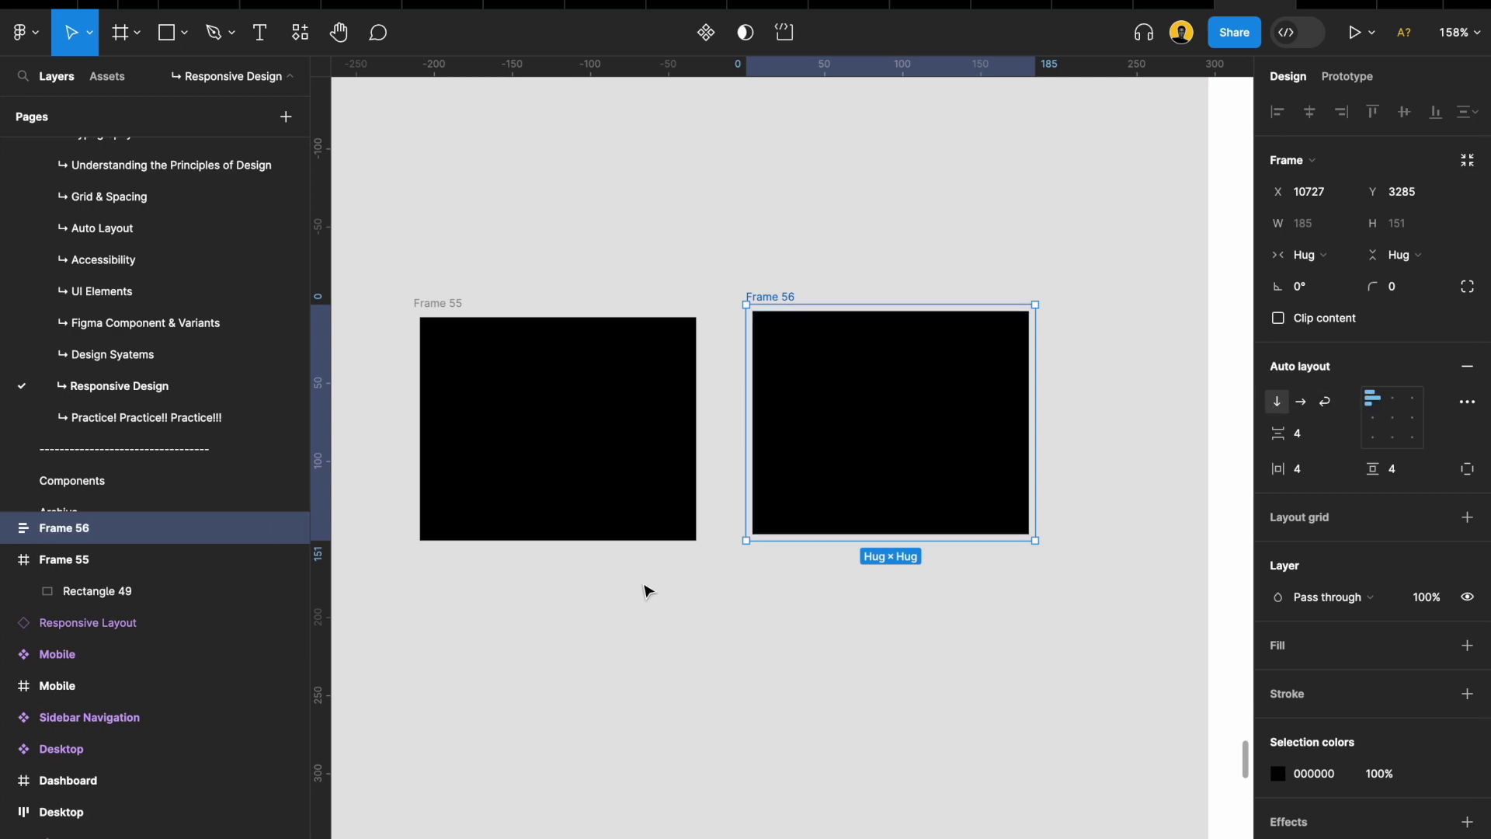
click(1300, 402)
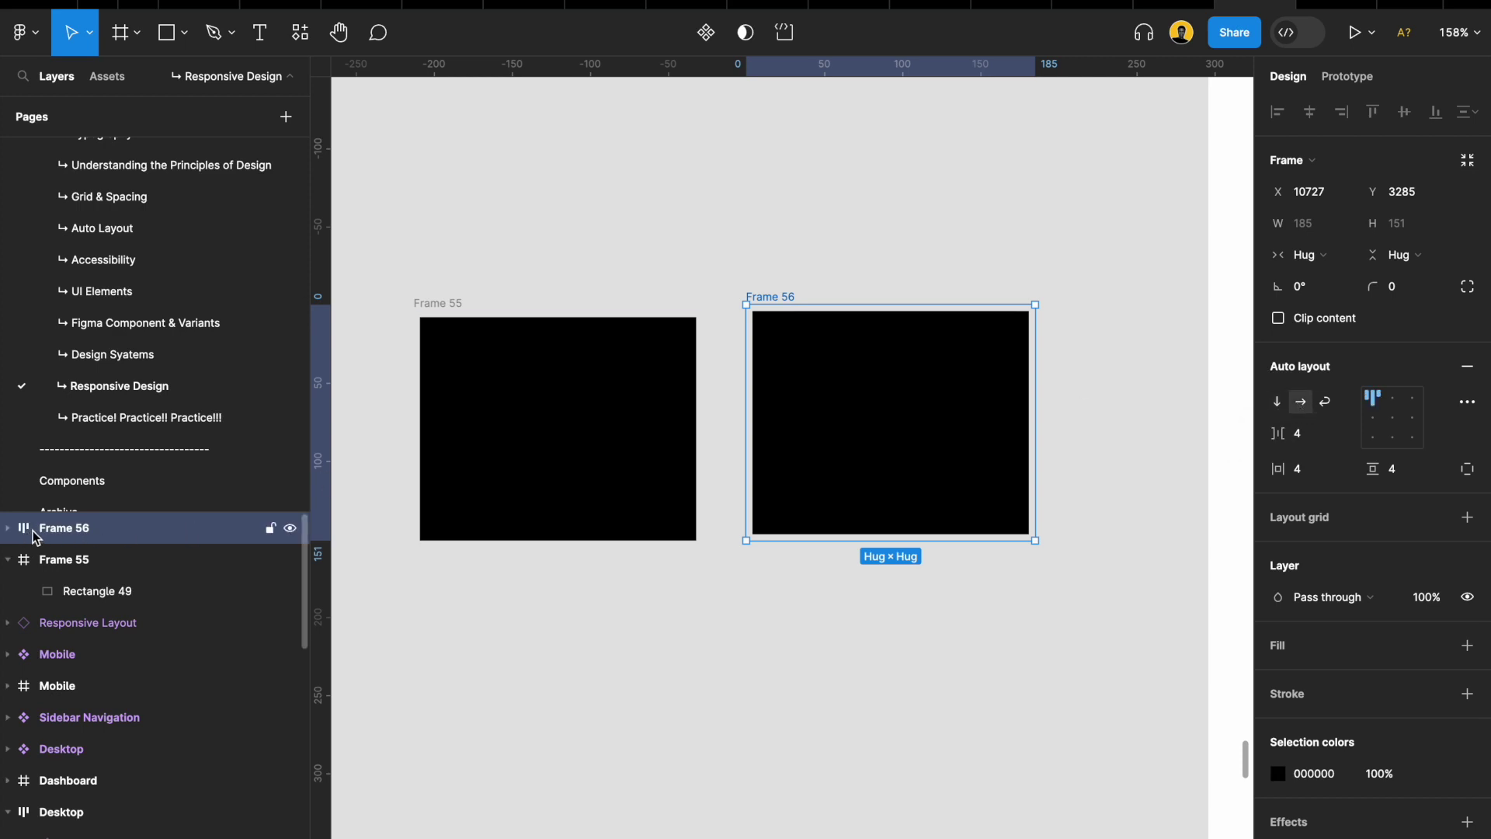
Add a white FFFFFF fill to both Frame 55 and Frame 56
click(526, 356)
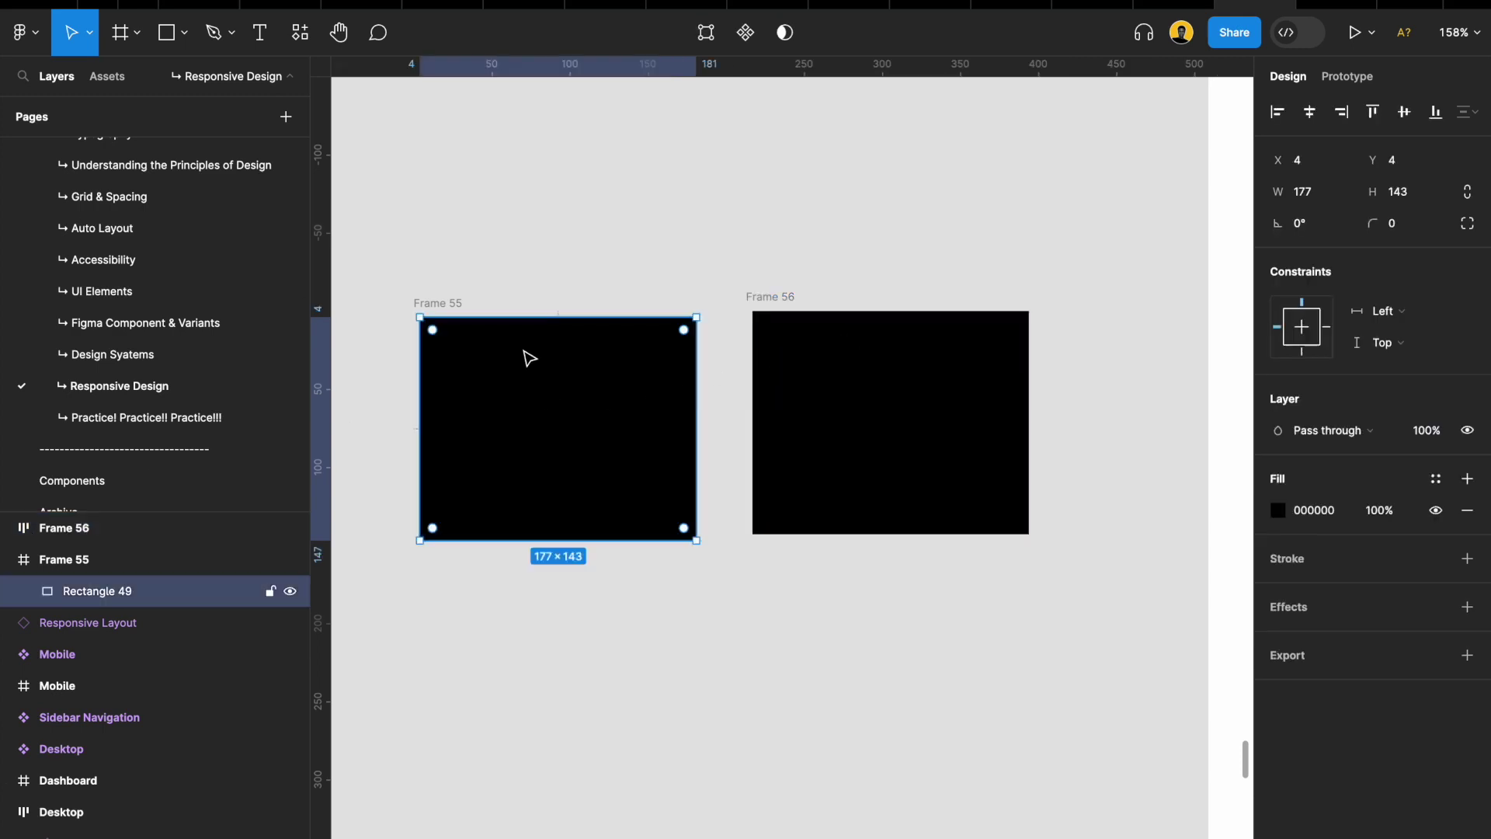
click(445, 305)
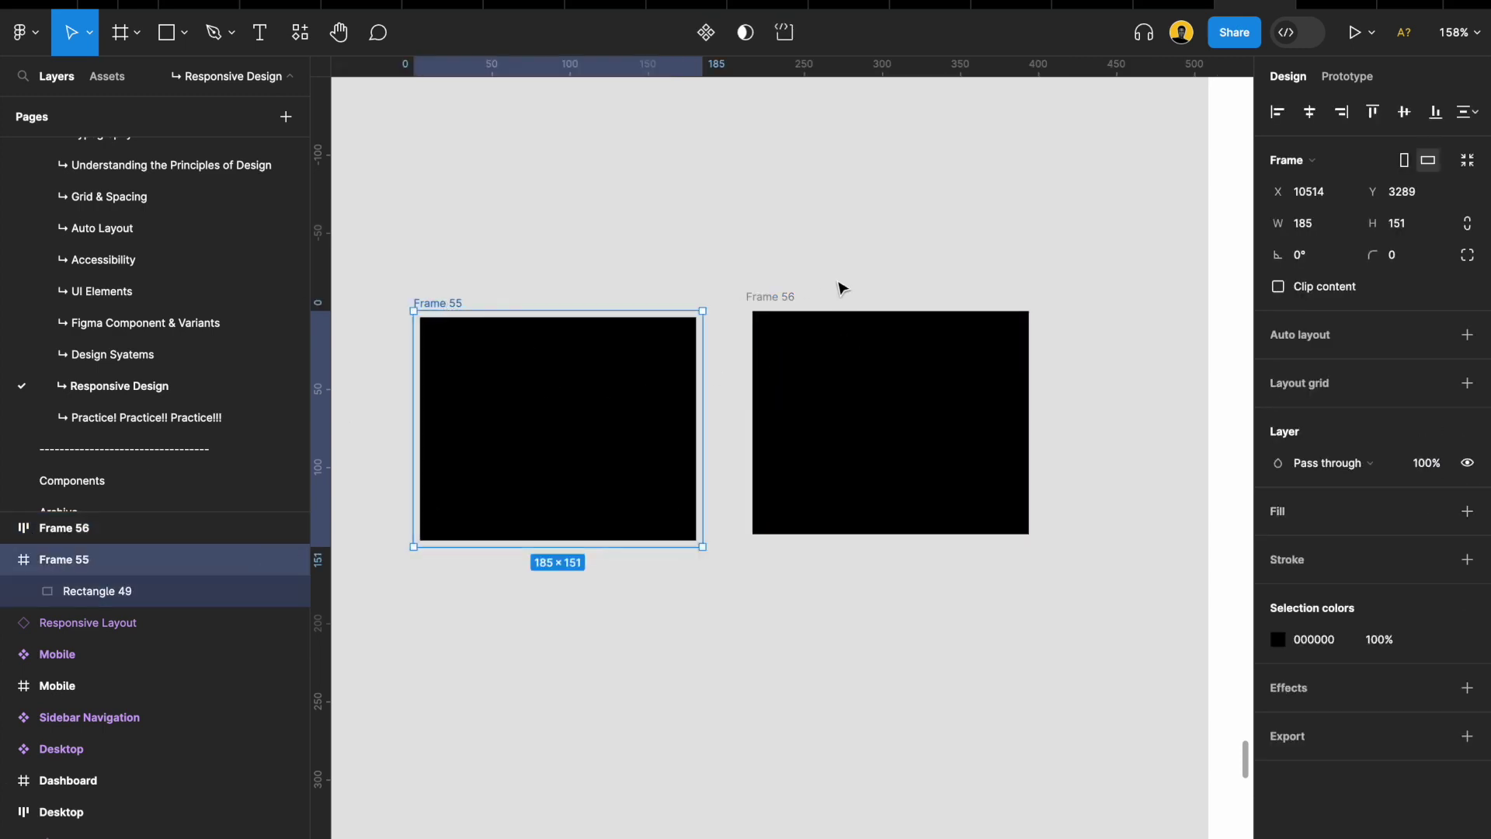
shift+click(800, 295)
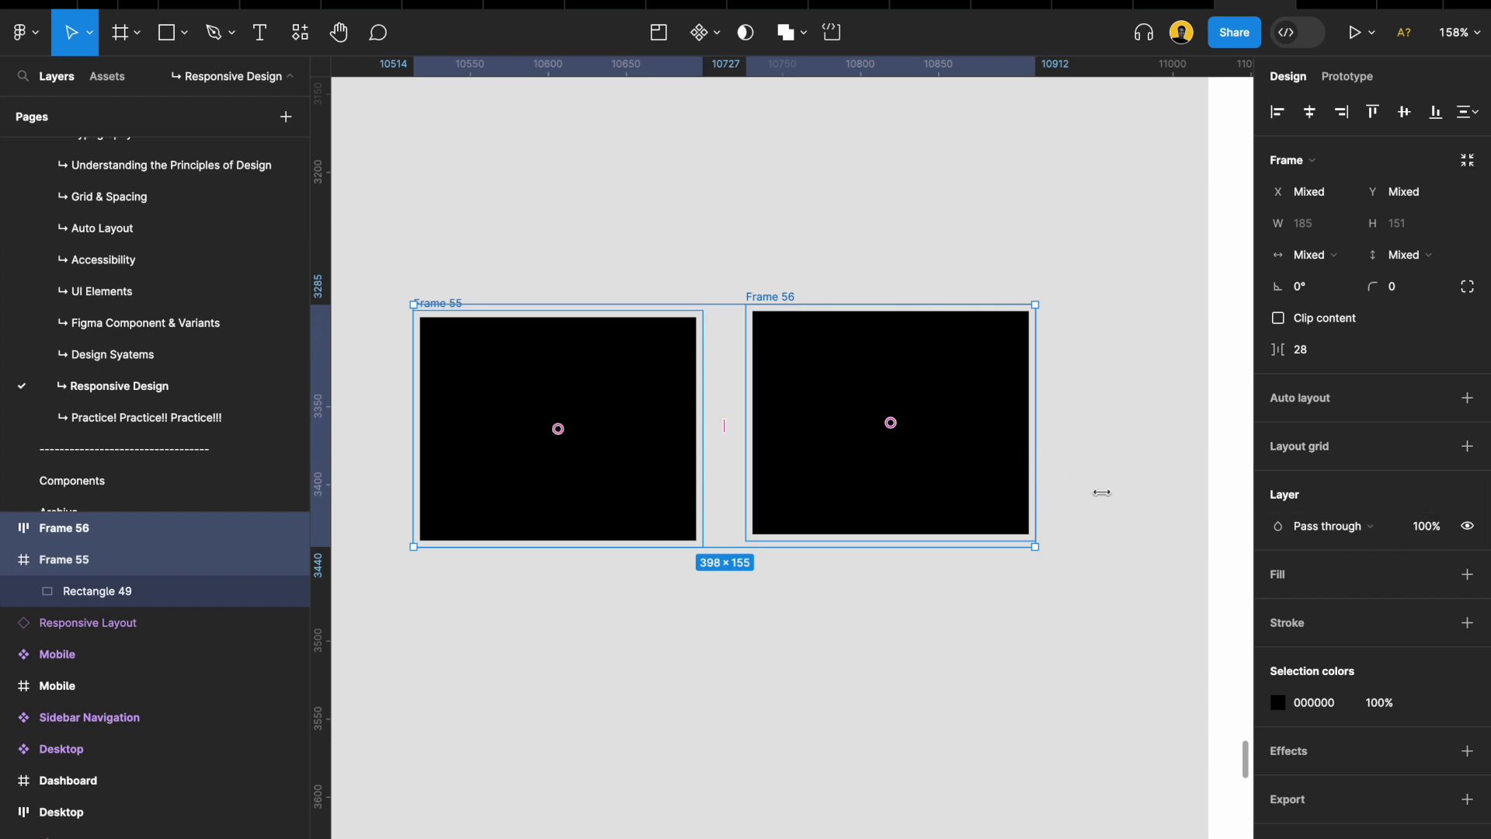
click(1467, 573)
click(599, 279)
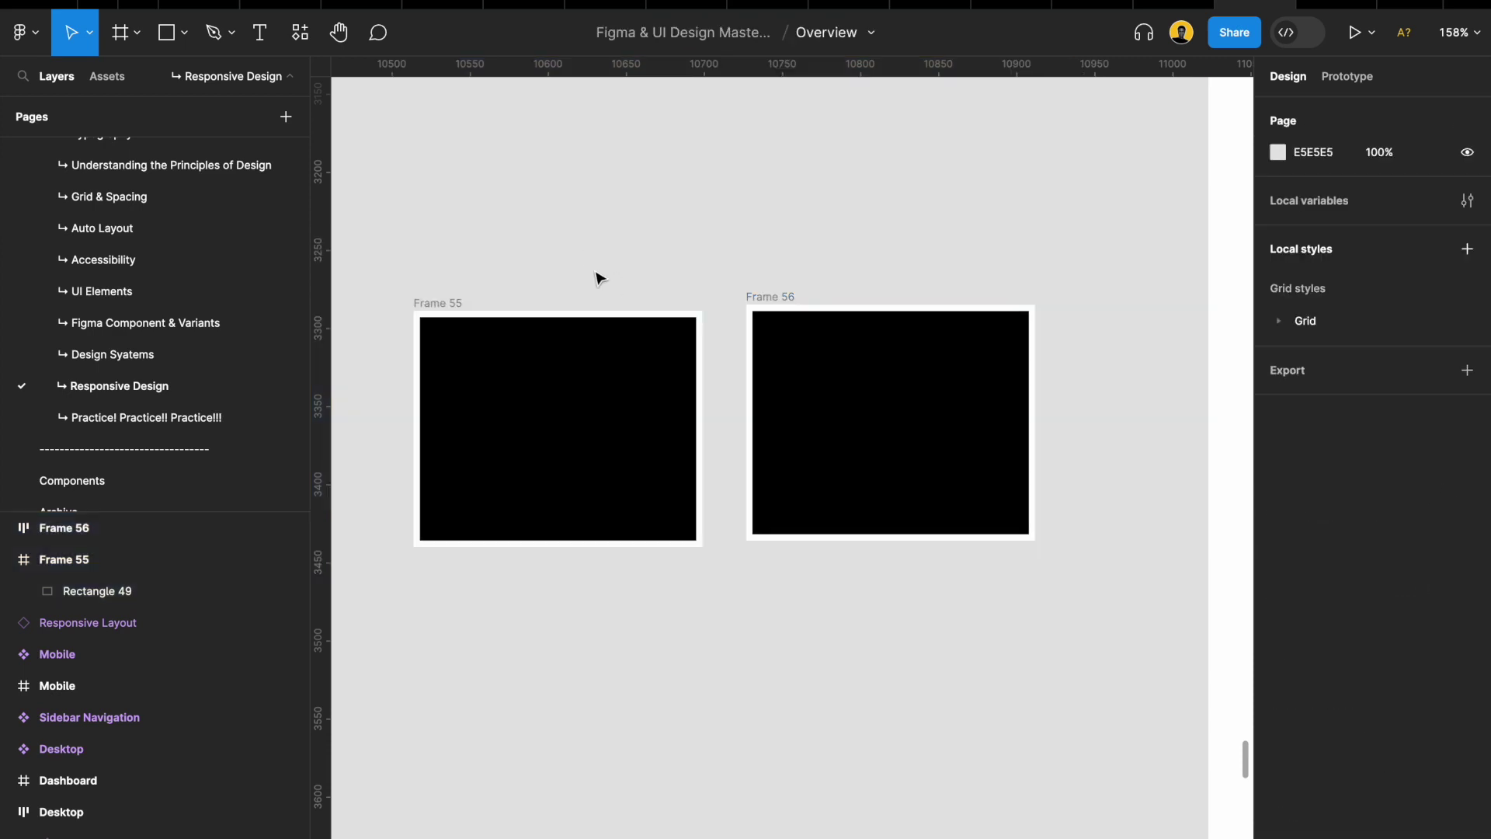
Move Frame 55 to X 10515, Y 3285 so it lines up with Frame 56
click(431, 295)
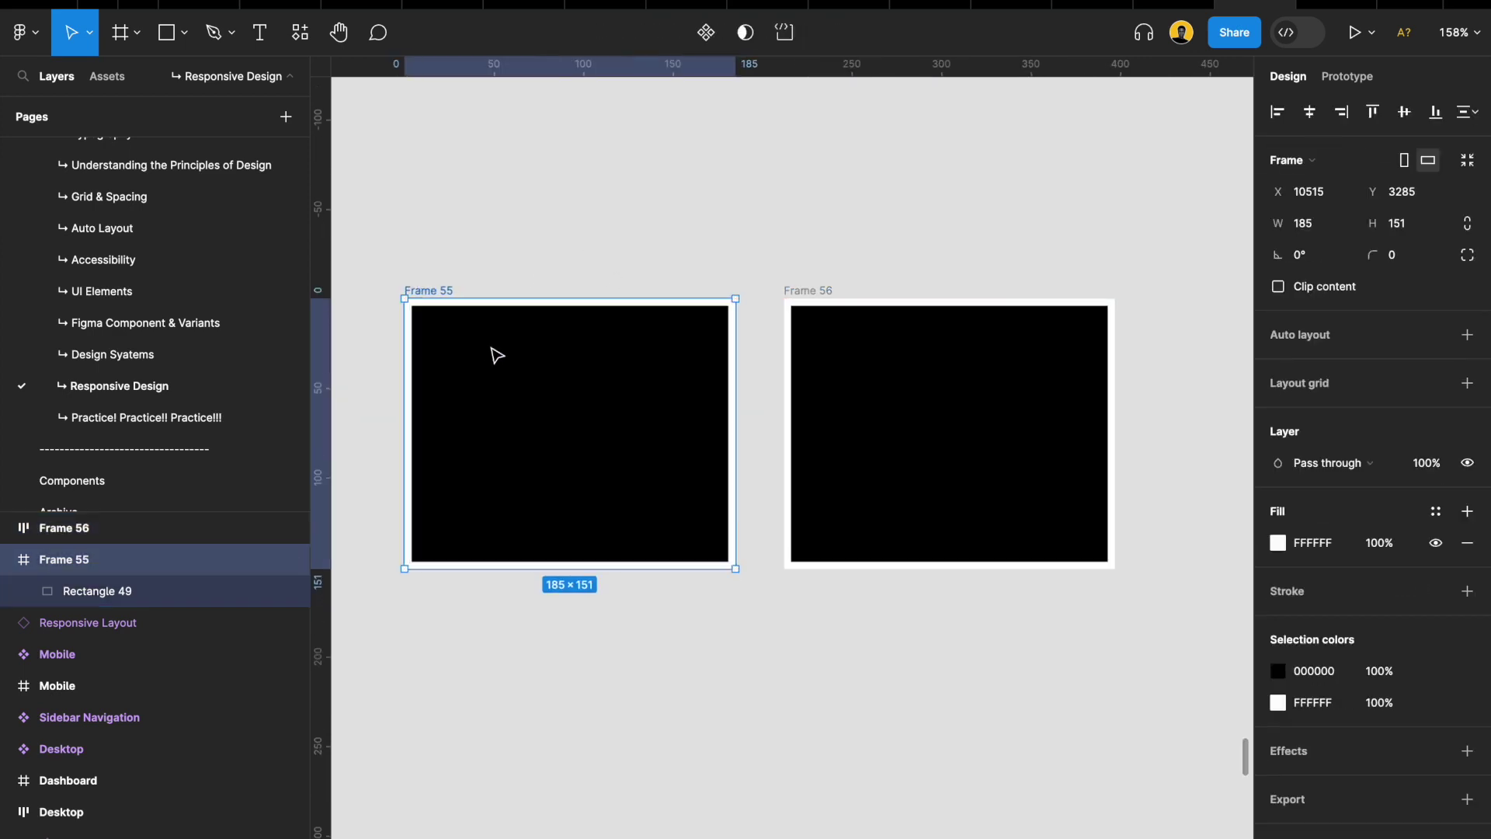
scroll(491, 352, up, 5)
scroll(894, 334, right, 2)
scroll(894, 334, down, 2)
right_click(893, 335)
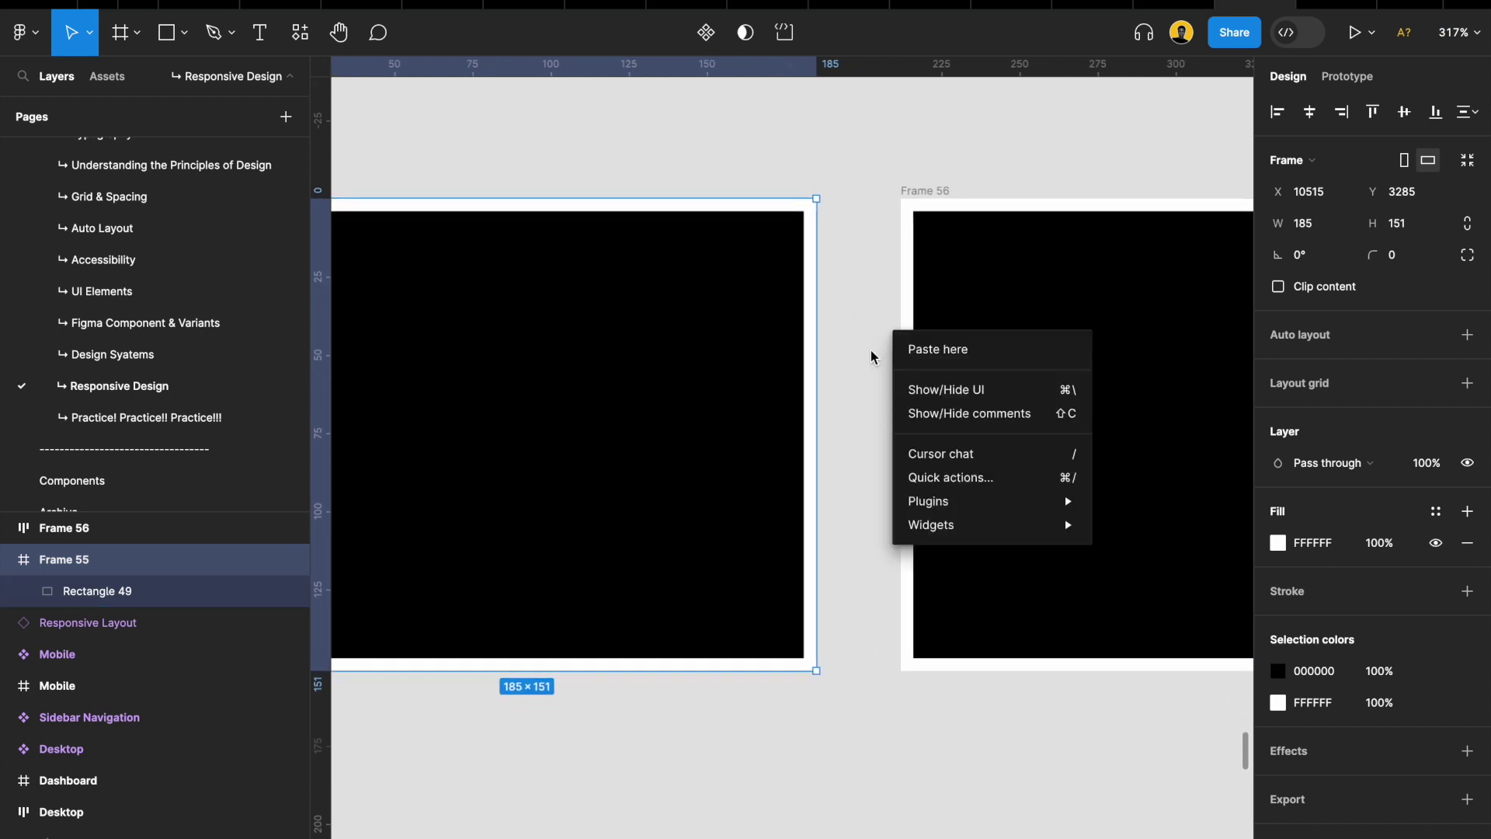
key(Escape)
scroll(859, 316, down, 5)
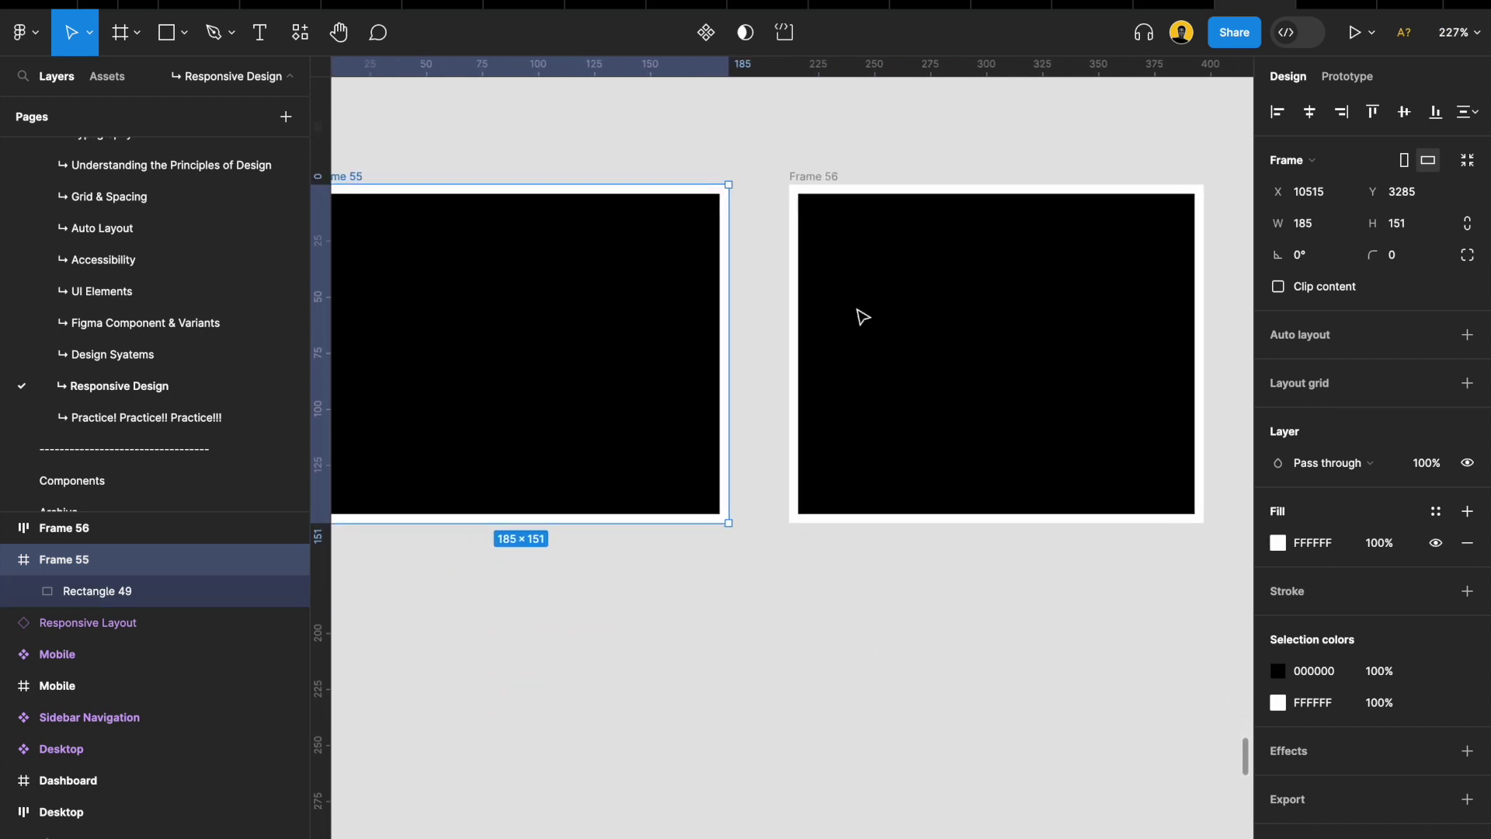
Add a second black rectangle inside Frame 56 and switch the frame's auto layout direction to vertical
key(ctrl+v)
key(ctrl+v)
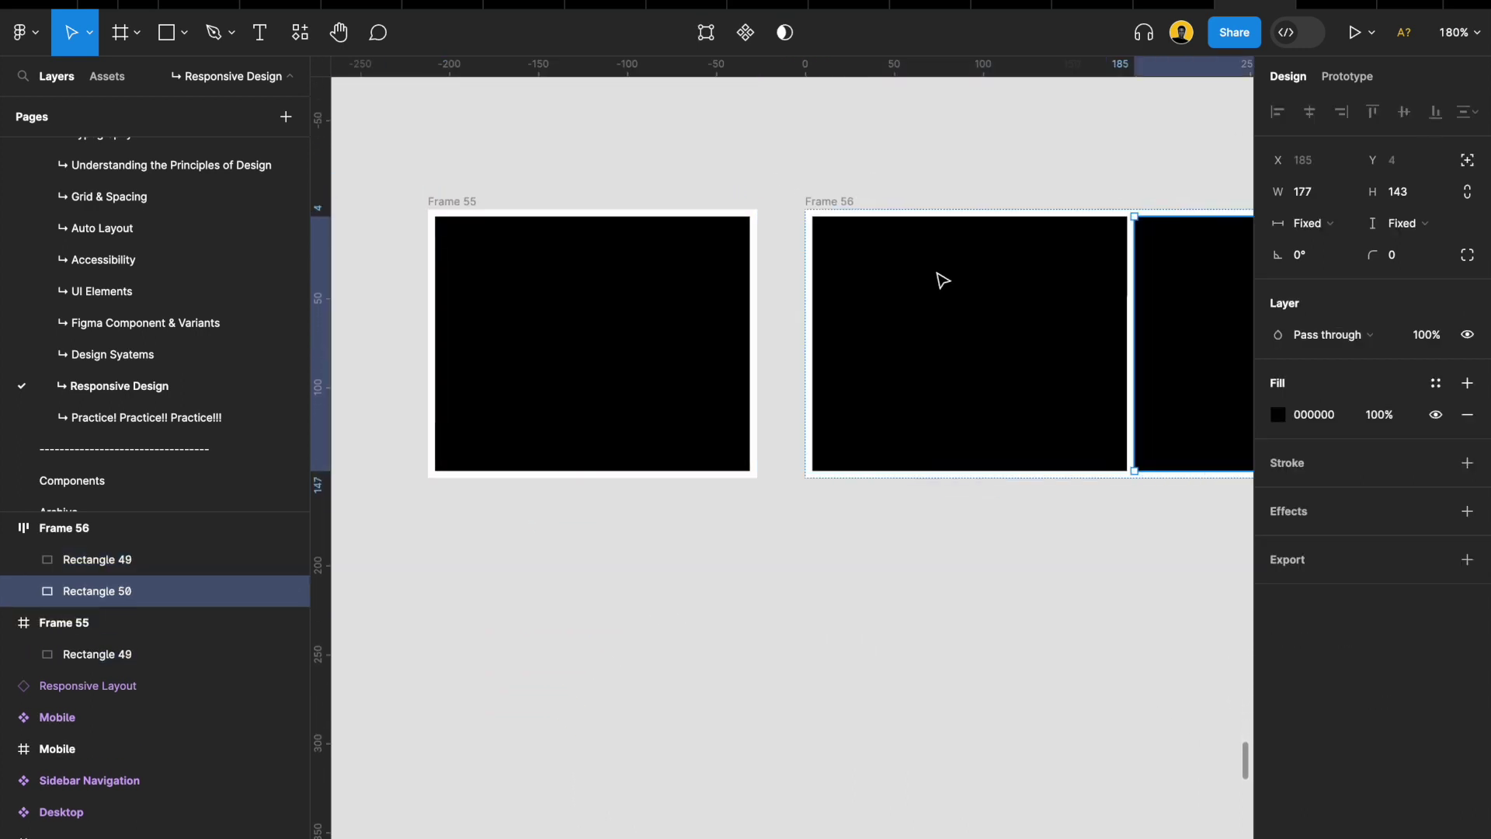
scroll(942, 280, right, 3)
click(861, 214)
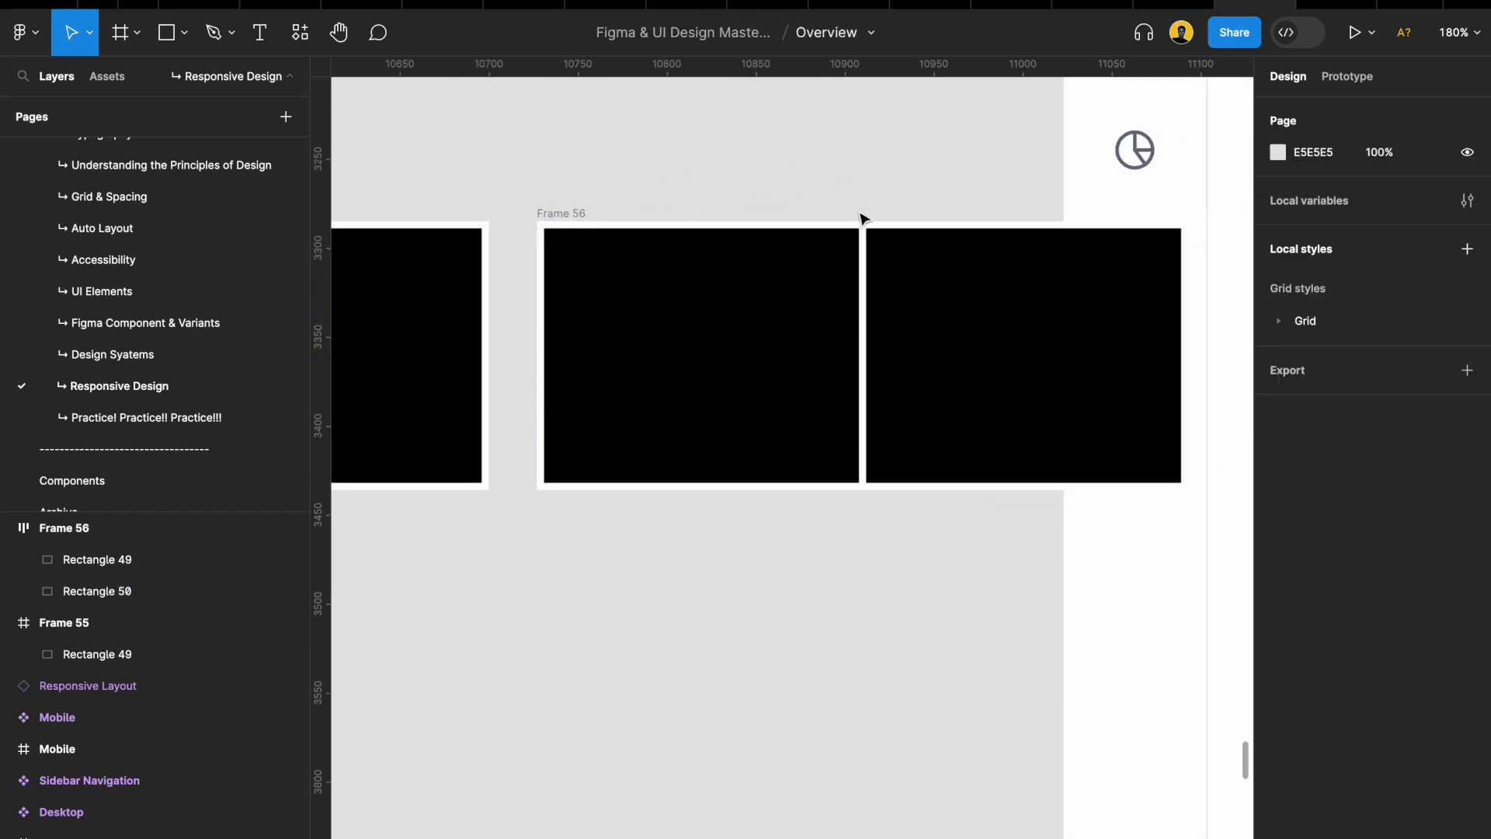
click(562, 213)
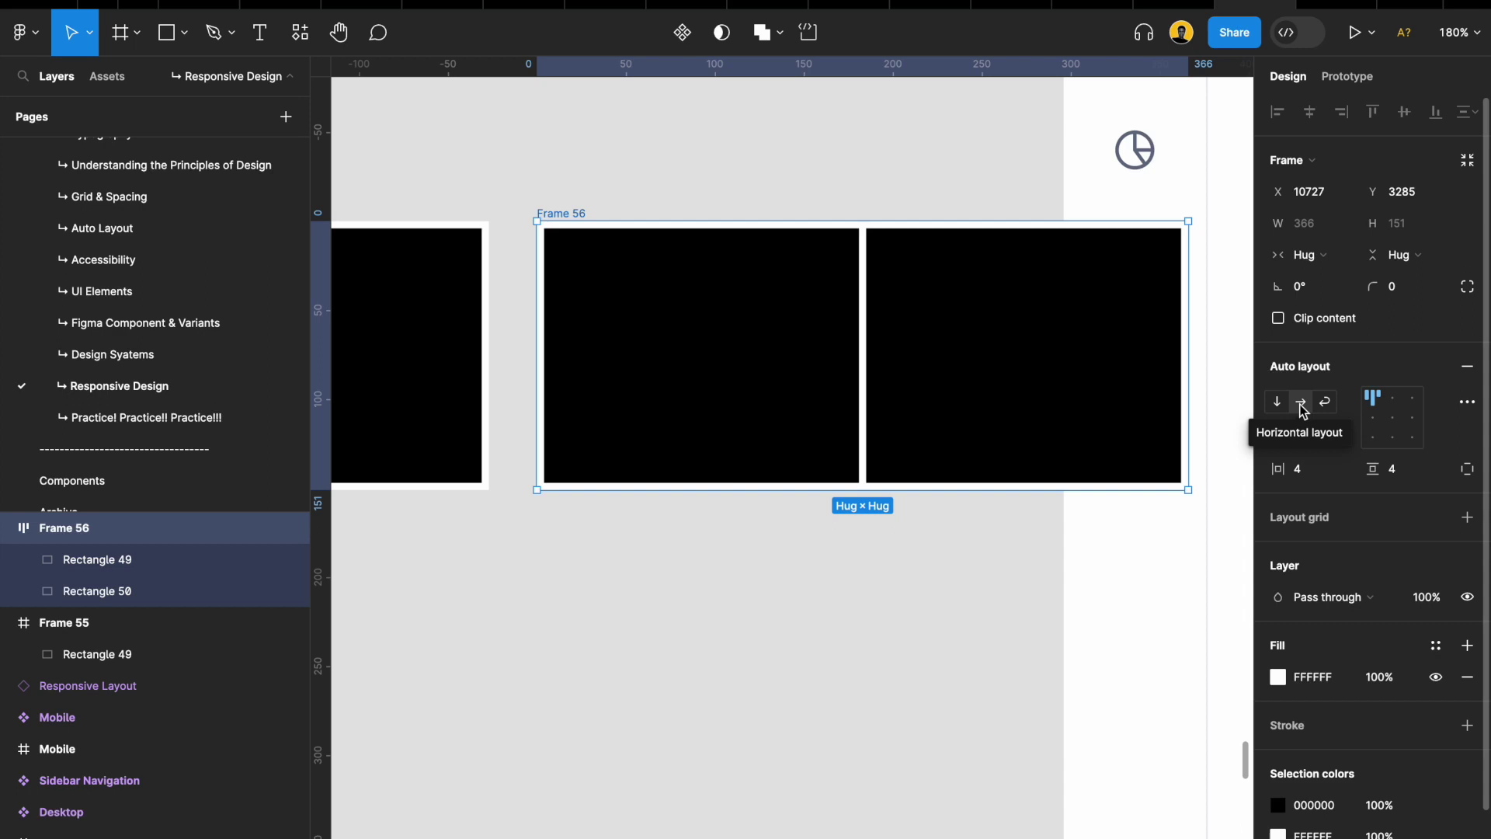
click(1278, 401)
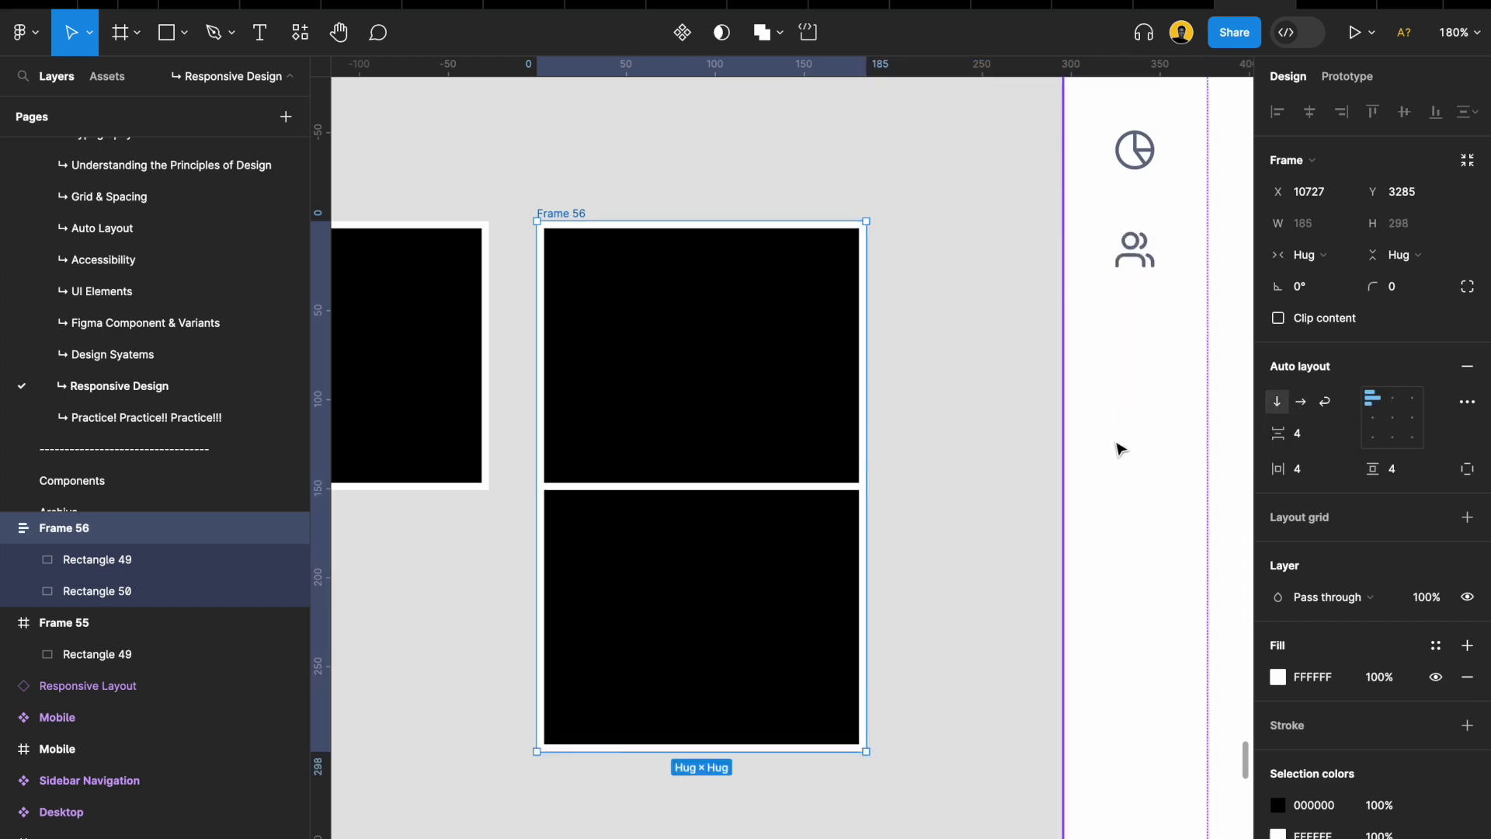
Duplicate the rectangle inside Frame 55 and offset the copy to about X 8, Y 17, overlapping the original
scroll(722, 599, left, 6)
click(637, 378)
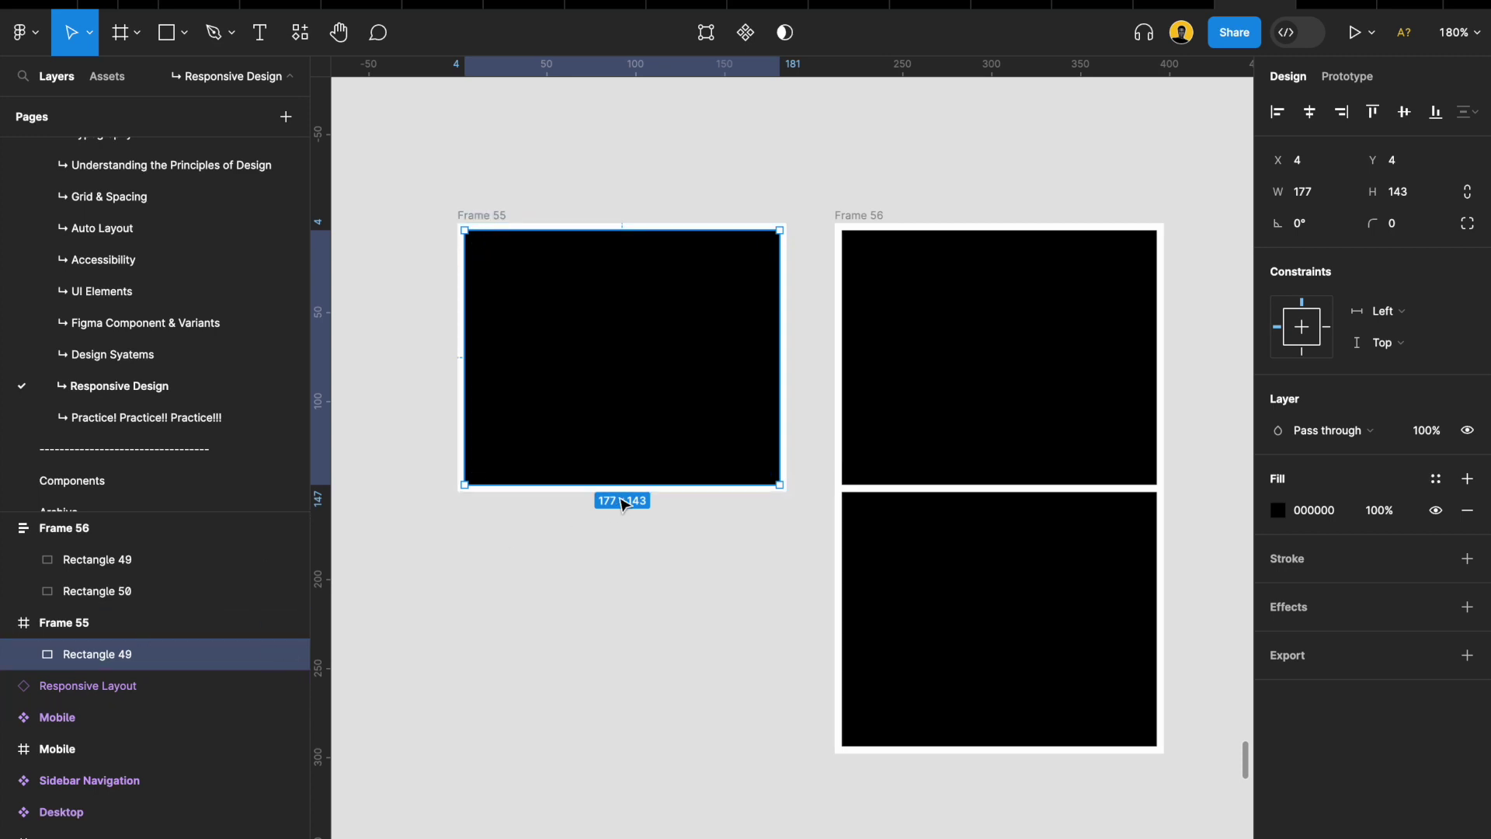
key(ctrl+d)
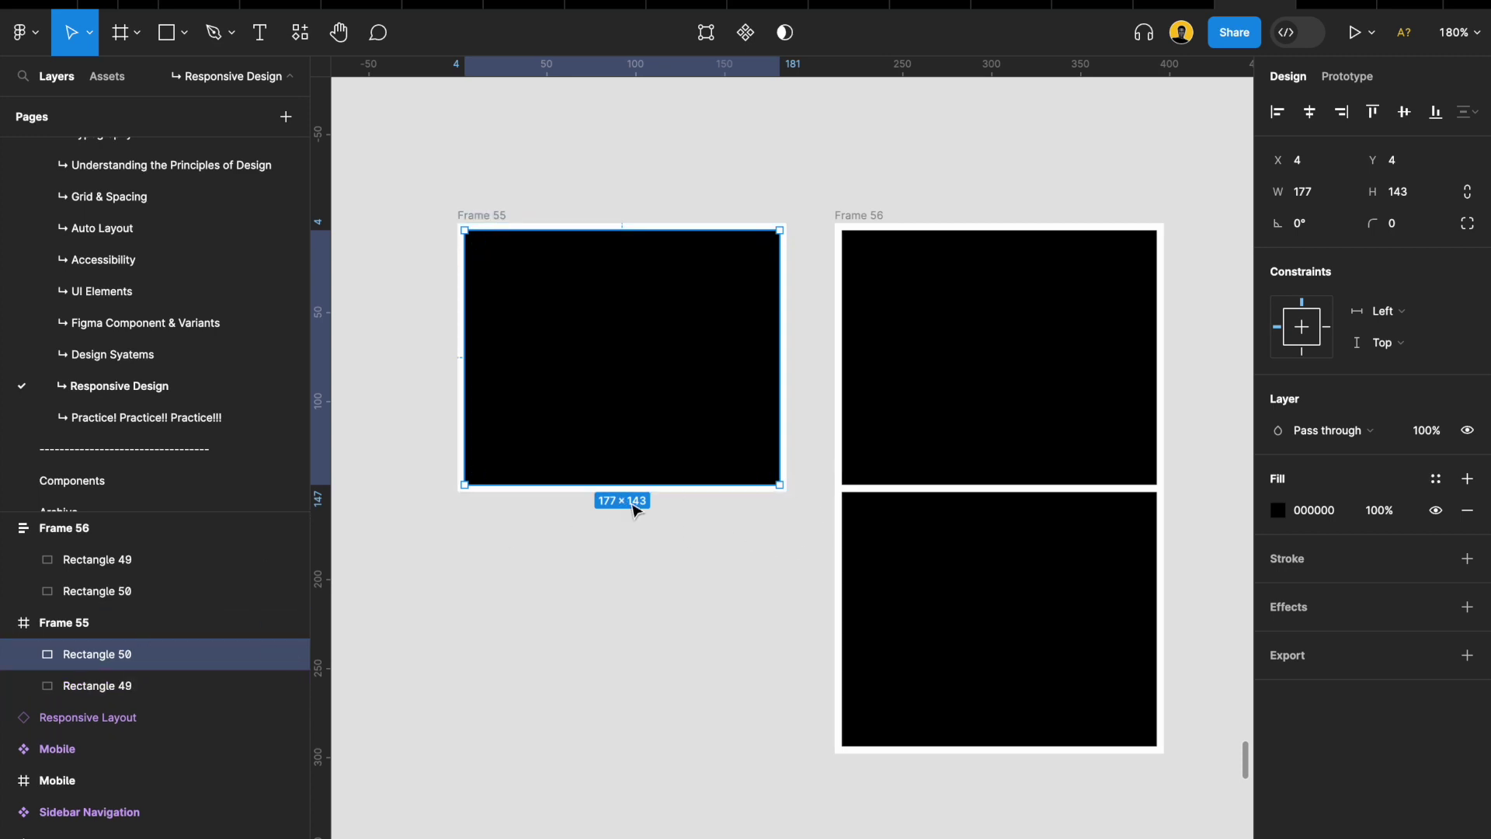
drag(612, 311, 636, 319)
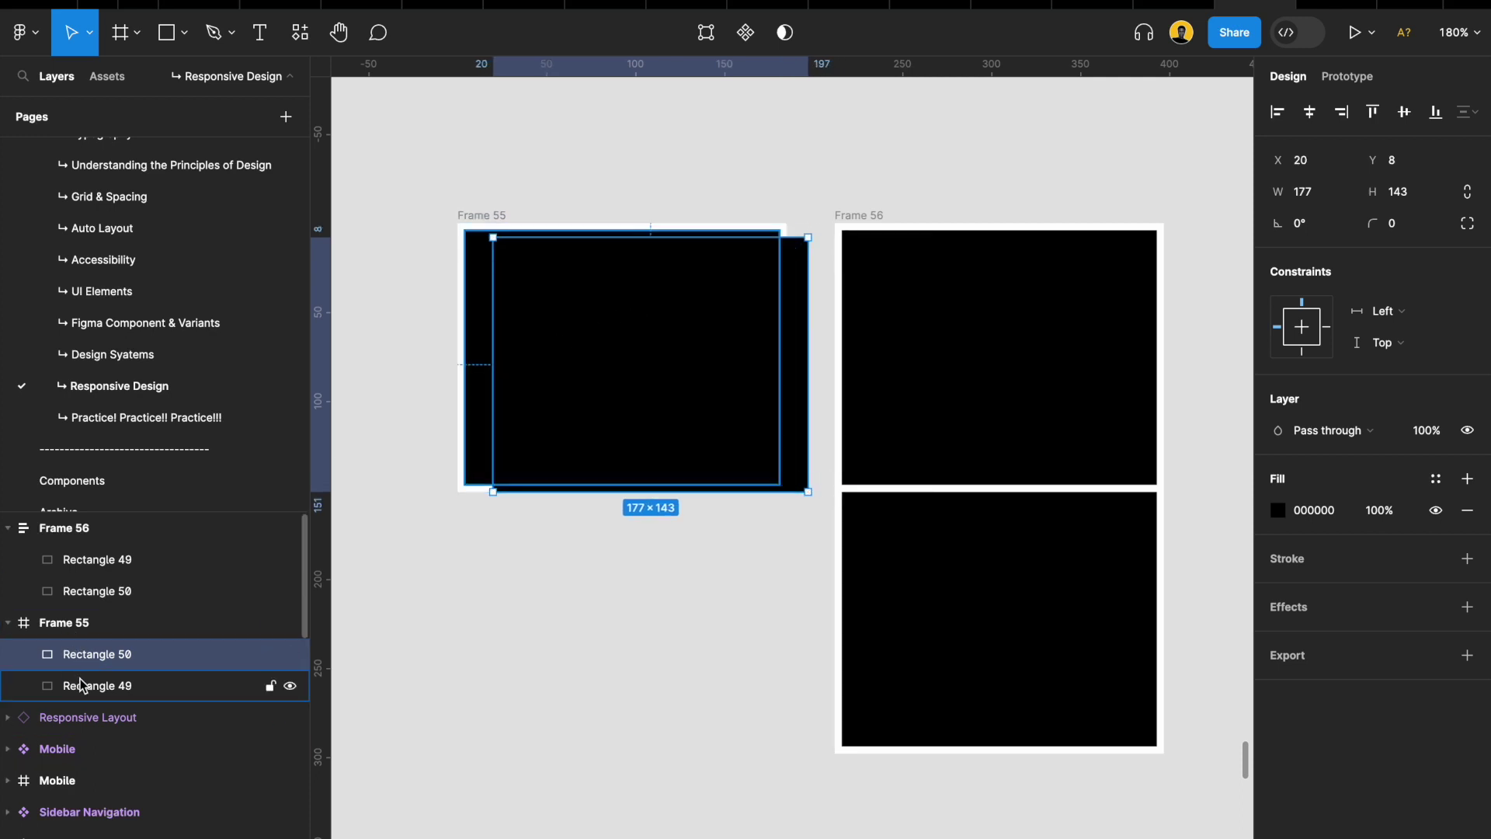
mouse_move(619, 319)
mouse_down()
mouse_move(619, 336)
mouse_move(600, 334)
mouse_up()
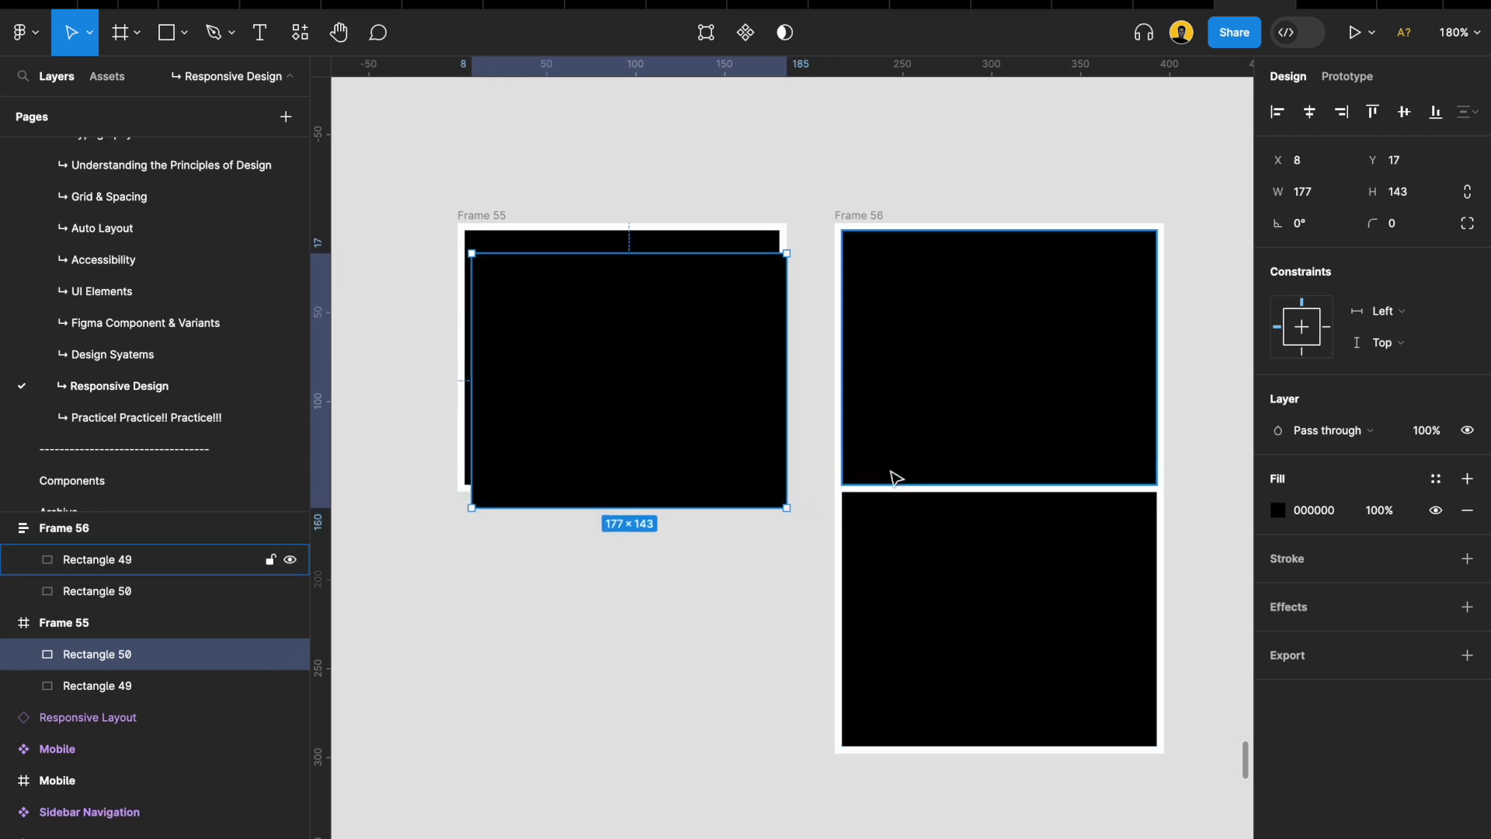
Duplicate the lower rectangle in Frame 56 twice to make a vertical stack of four rectangles
click(945, 589)
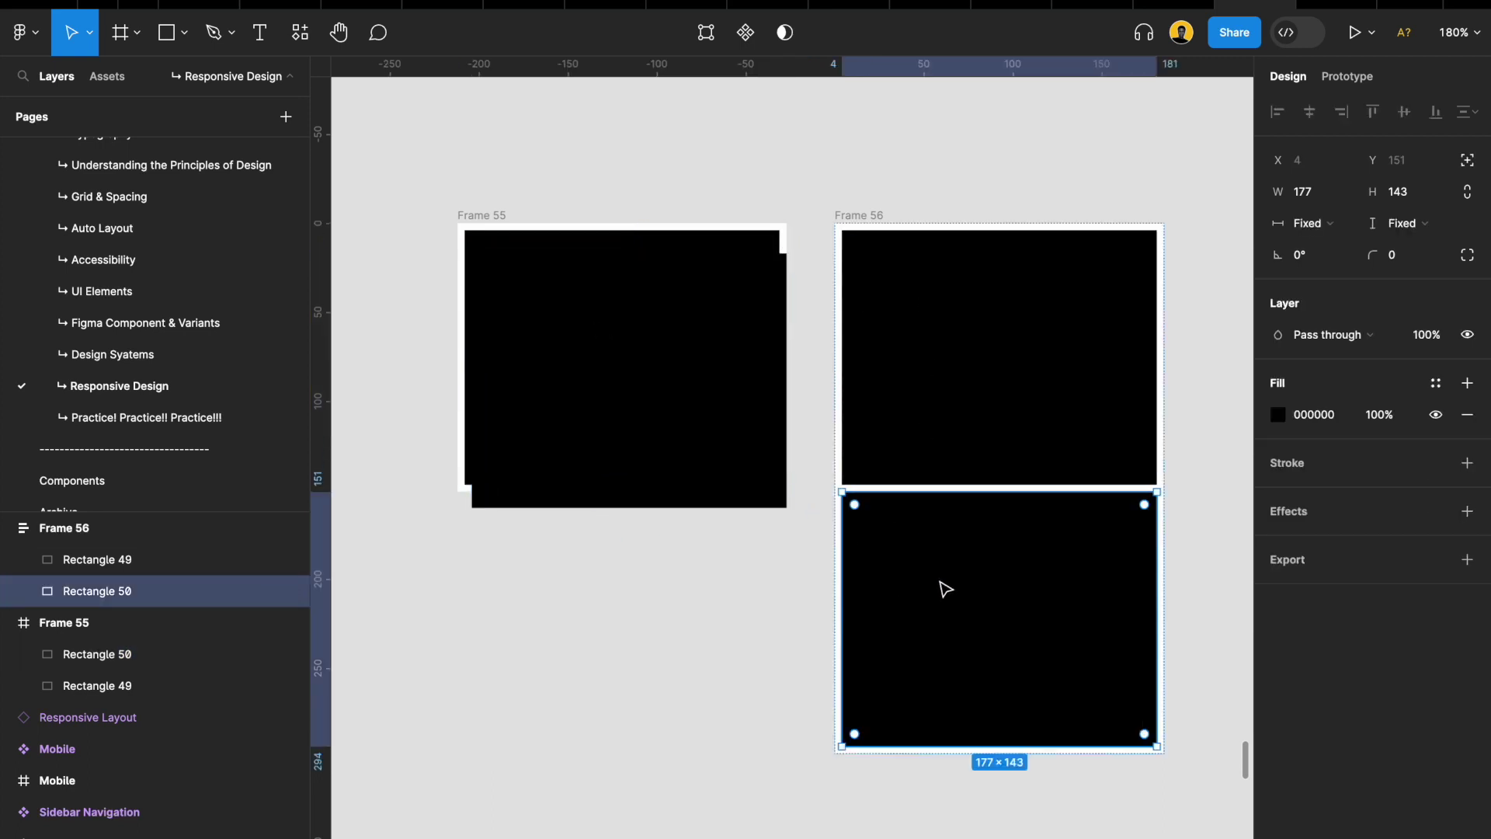
key(ctrl+d)
scroll(945, 588, down, 3)
scroll(946, 589, down, 4)
key(ctrl+d)
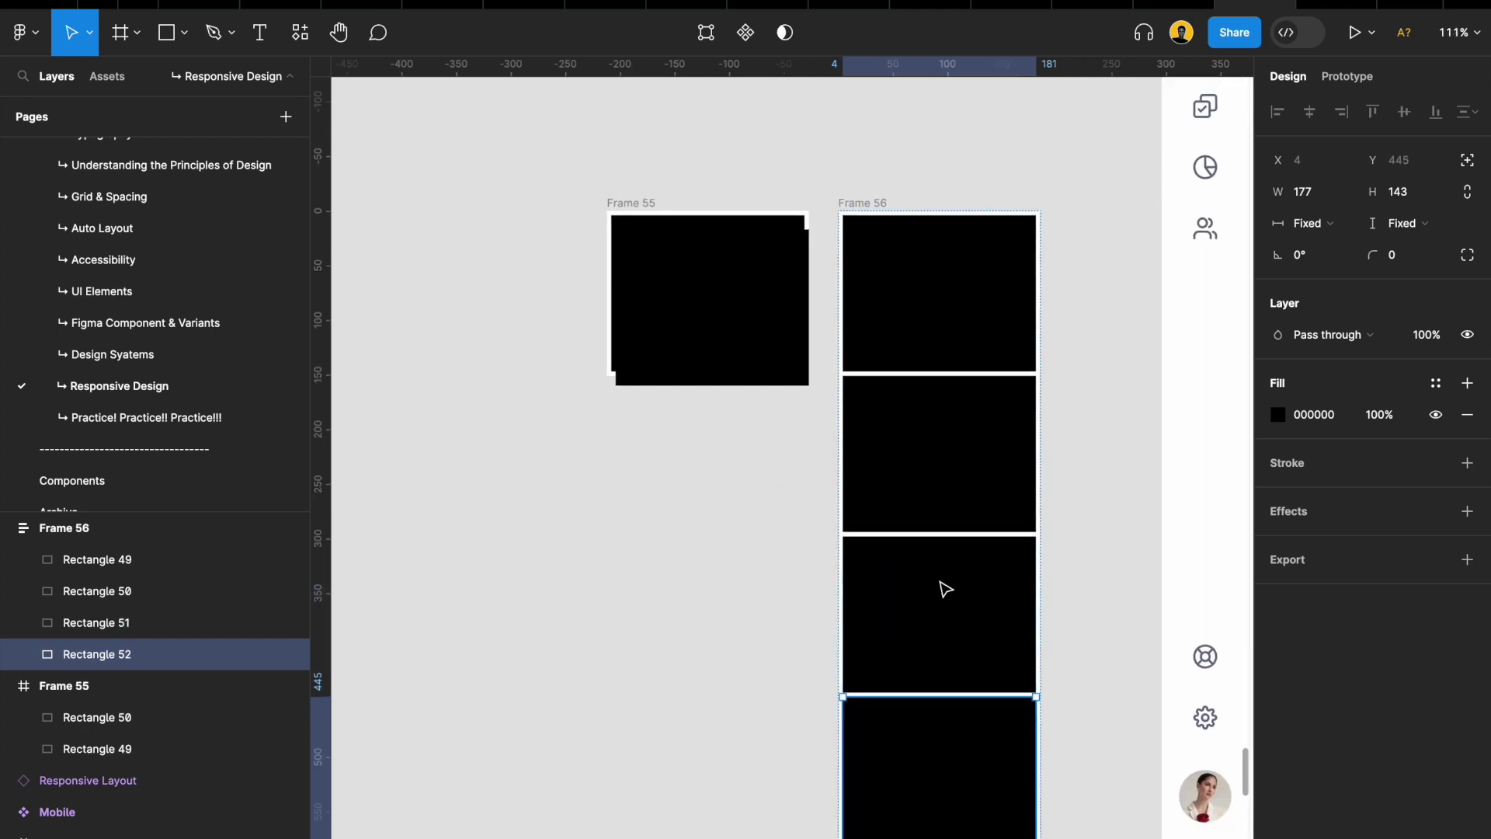
Move Frame 56 to about X 10754, Y 3295 and Frame 55 to about X 10508, Y 3287
click(854, 206)
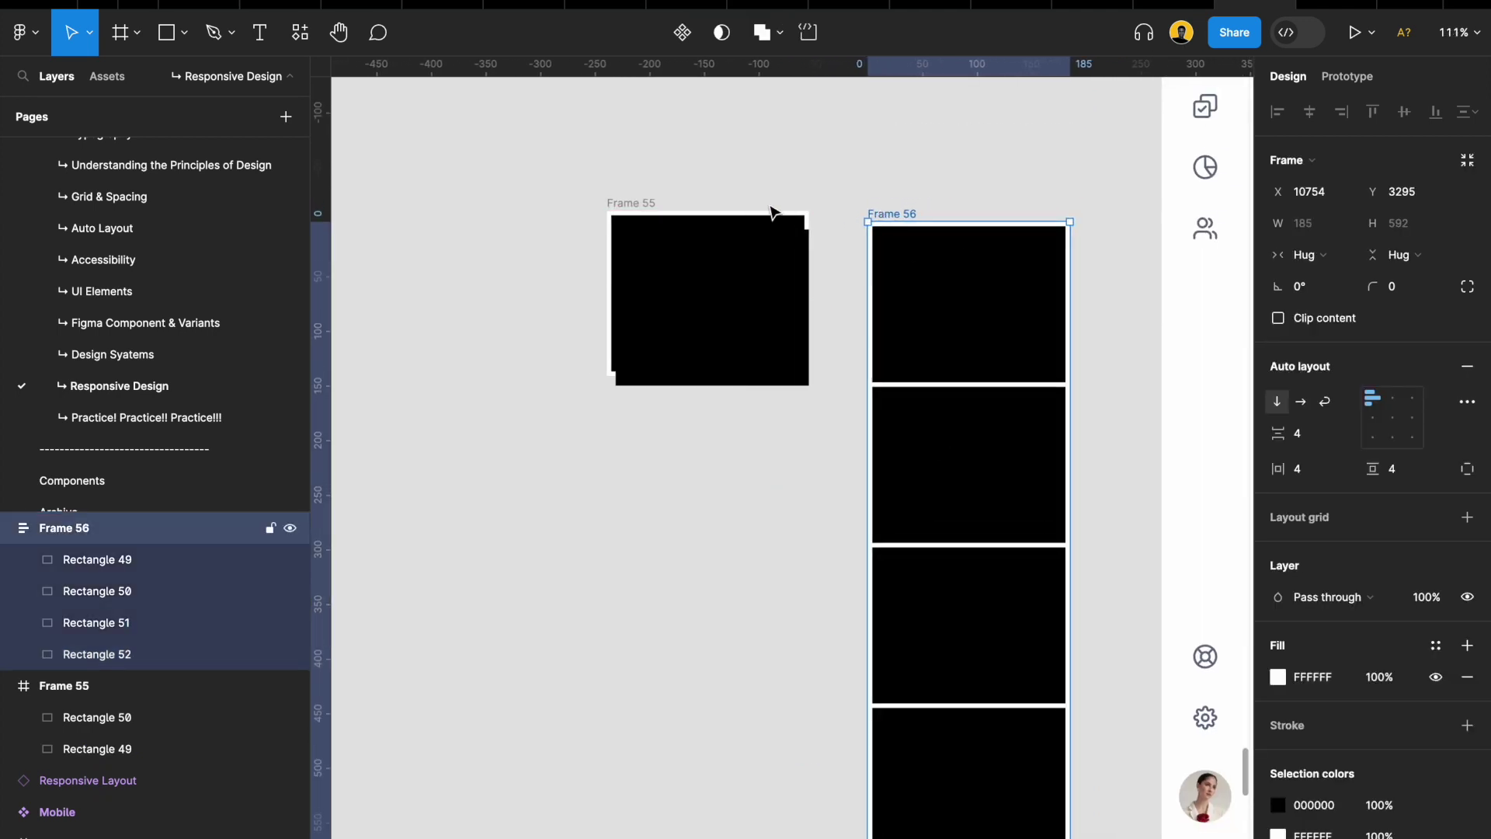
click(771, 212)
scroll(664, 281, up, 3)
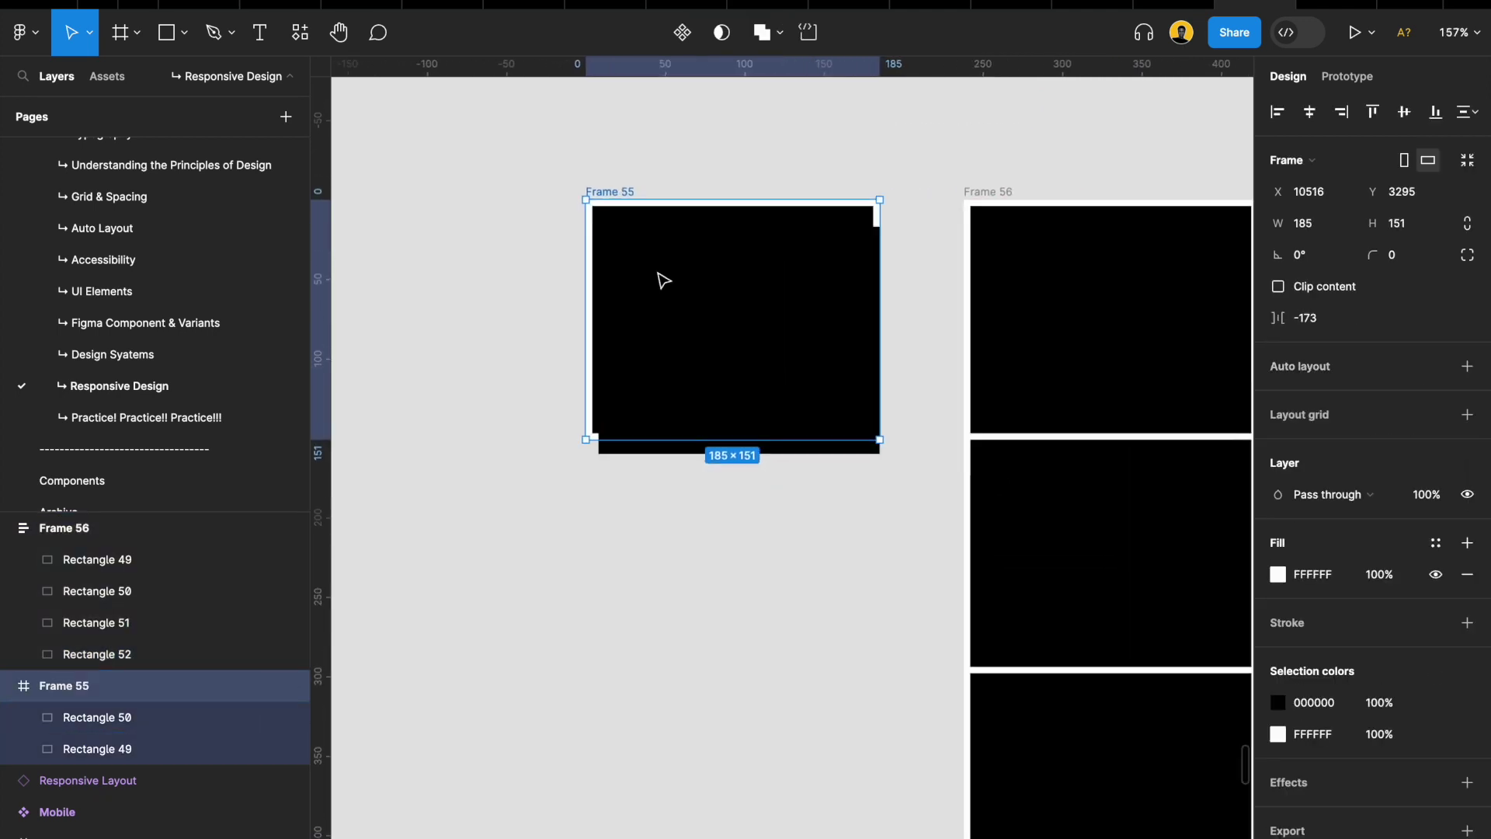
scroll(621, 233, up, 2)
scroll(649, 295, down, 1)
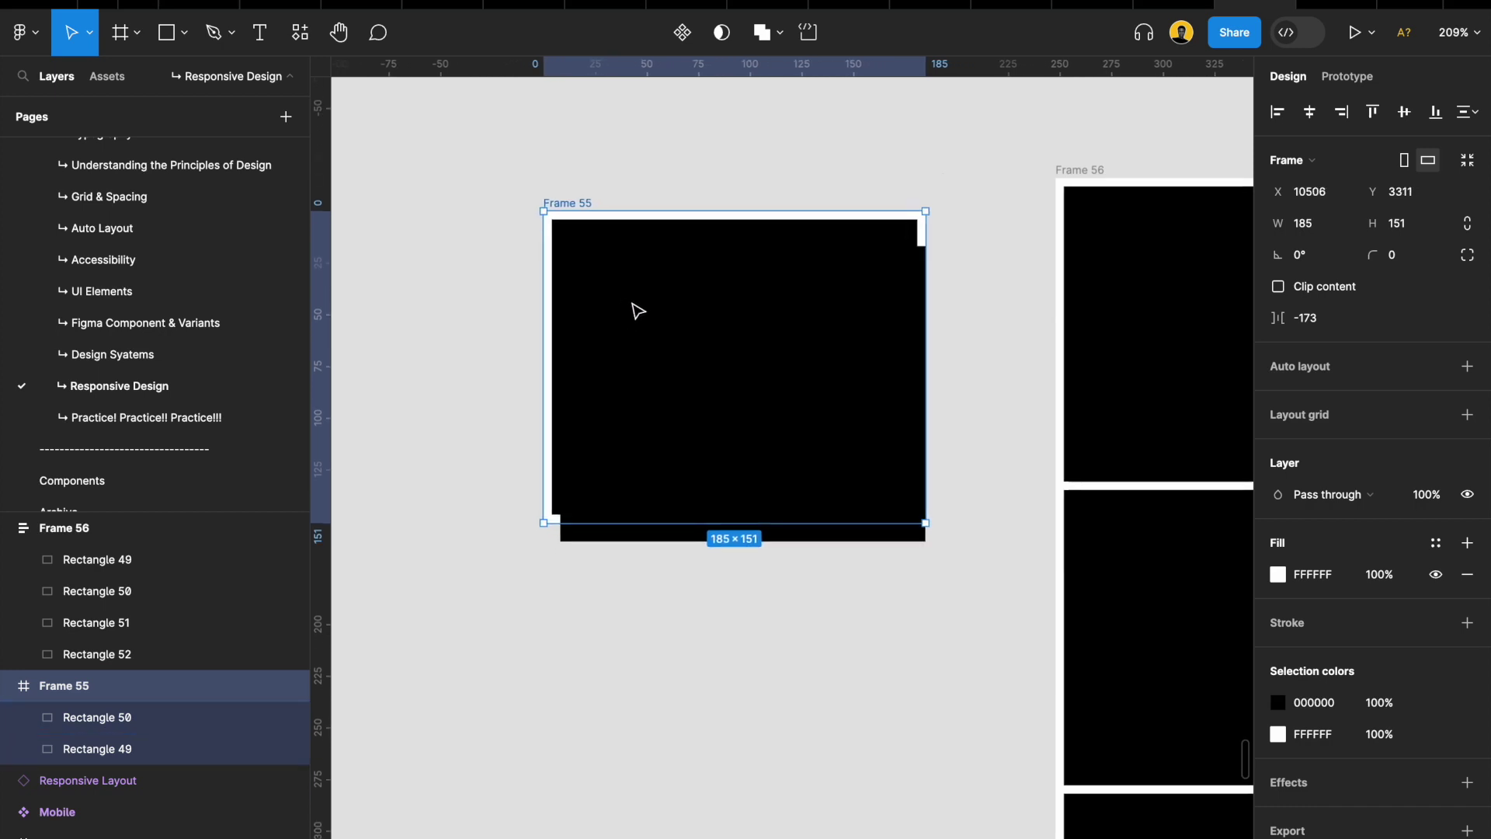
click(633, 320)
click(579, 155)
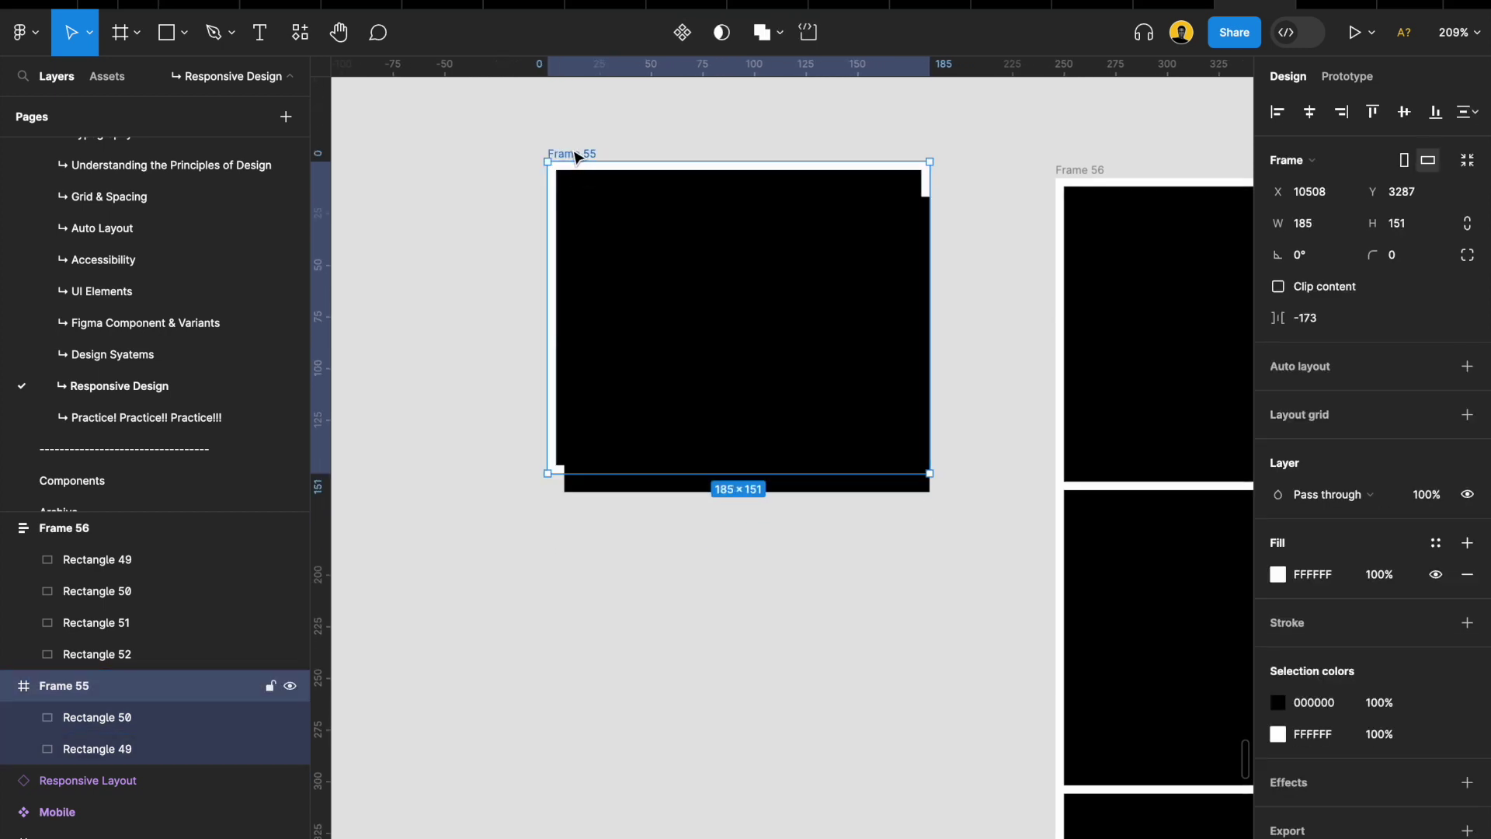
Extend Frame 55 downward and place its duplicate rectangle below the first one at X 4, Y 156
drag(559, 482, 553, 792)
click(681, 121)
scroll(681, 124, down, 3)
drag(682, 190, 681, 377)
scroll(681, 377, down, 10)
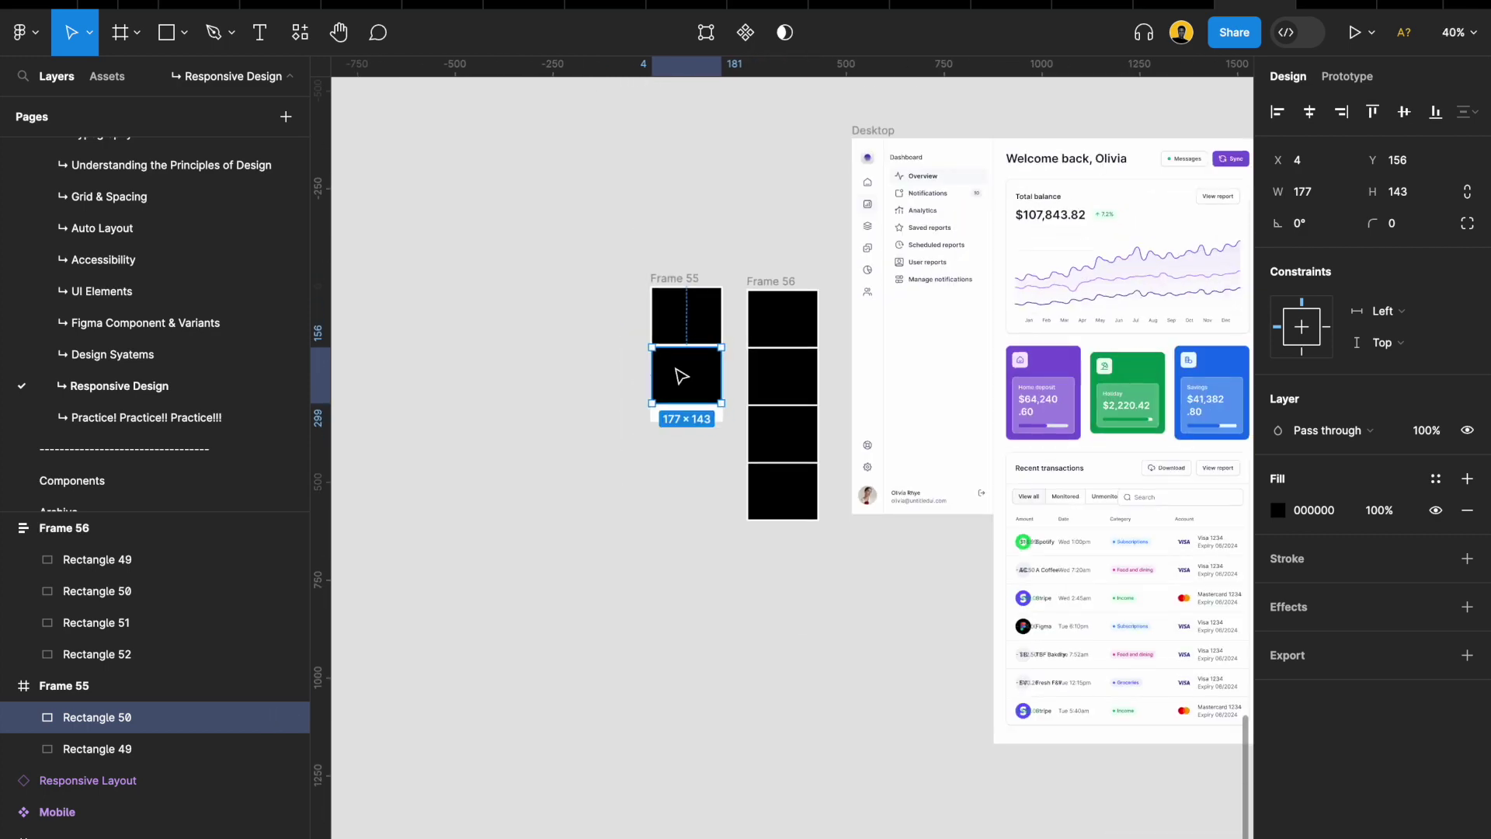
Examine how the sections of the Desktop dashboard are arranged, from the sidebar to the cards column
scroll(679, 372, right, 5)
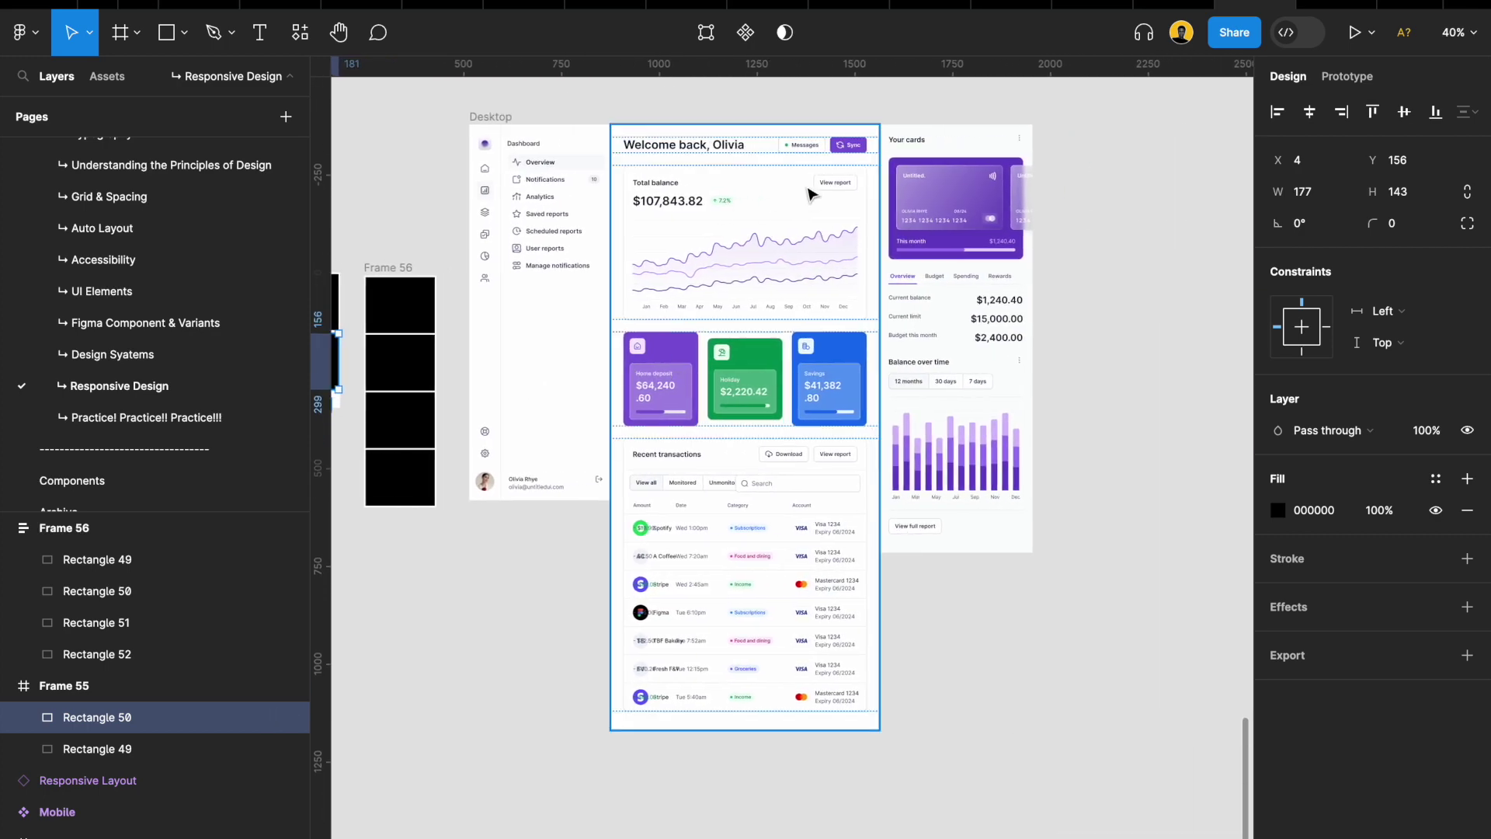
scroll(807, 192, up, 5)
scroll(808, 191, down, 3)
scroll(746, 209, up, 2)
scroll(761, 264, down, 4)
scroll(776, 233, up, 4)
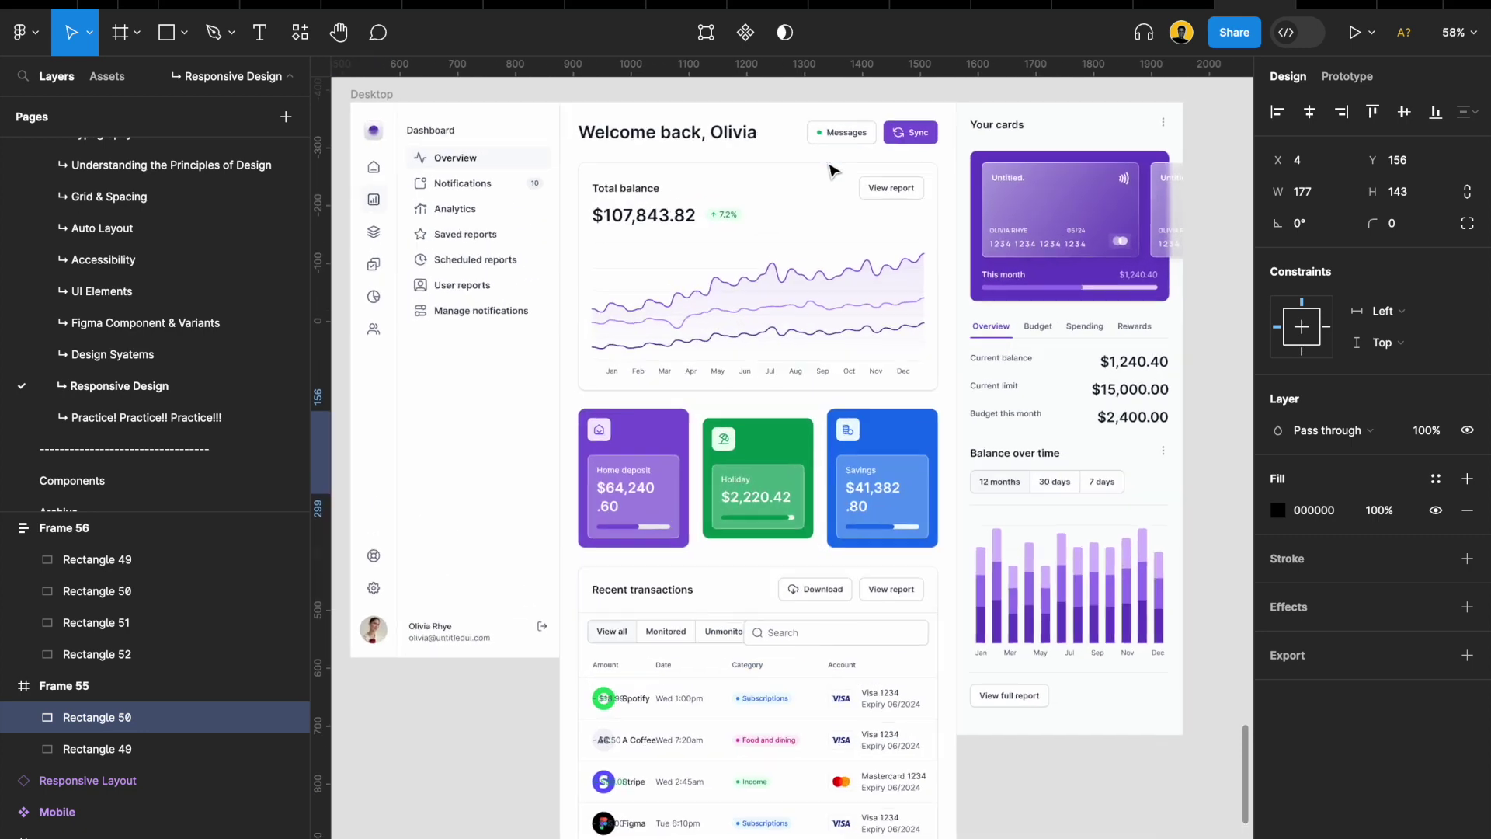
scroll(829, 169, down, 1)
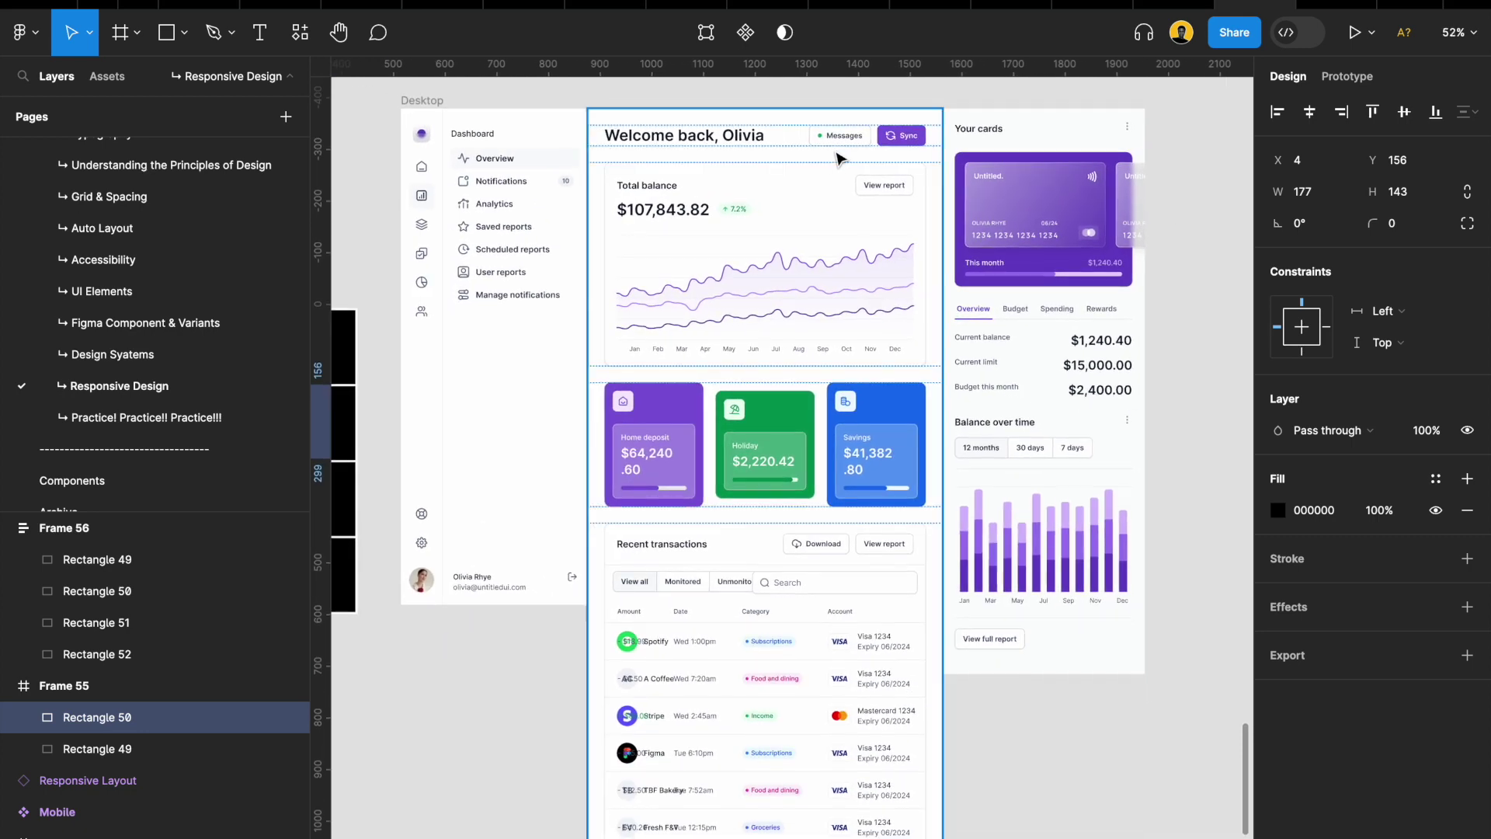
Examine the auto layout of the Total balance section and the sections stacked below it in the Desktop frame
scroll(835, 167, up, 3)
scroll(839, 159, down, 2)
double_click(809, 330)
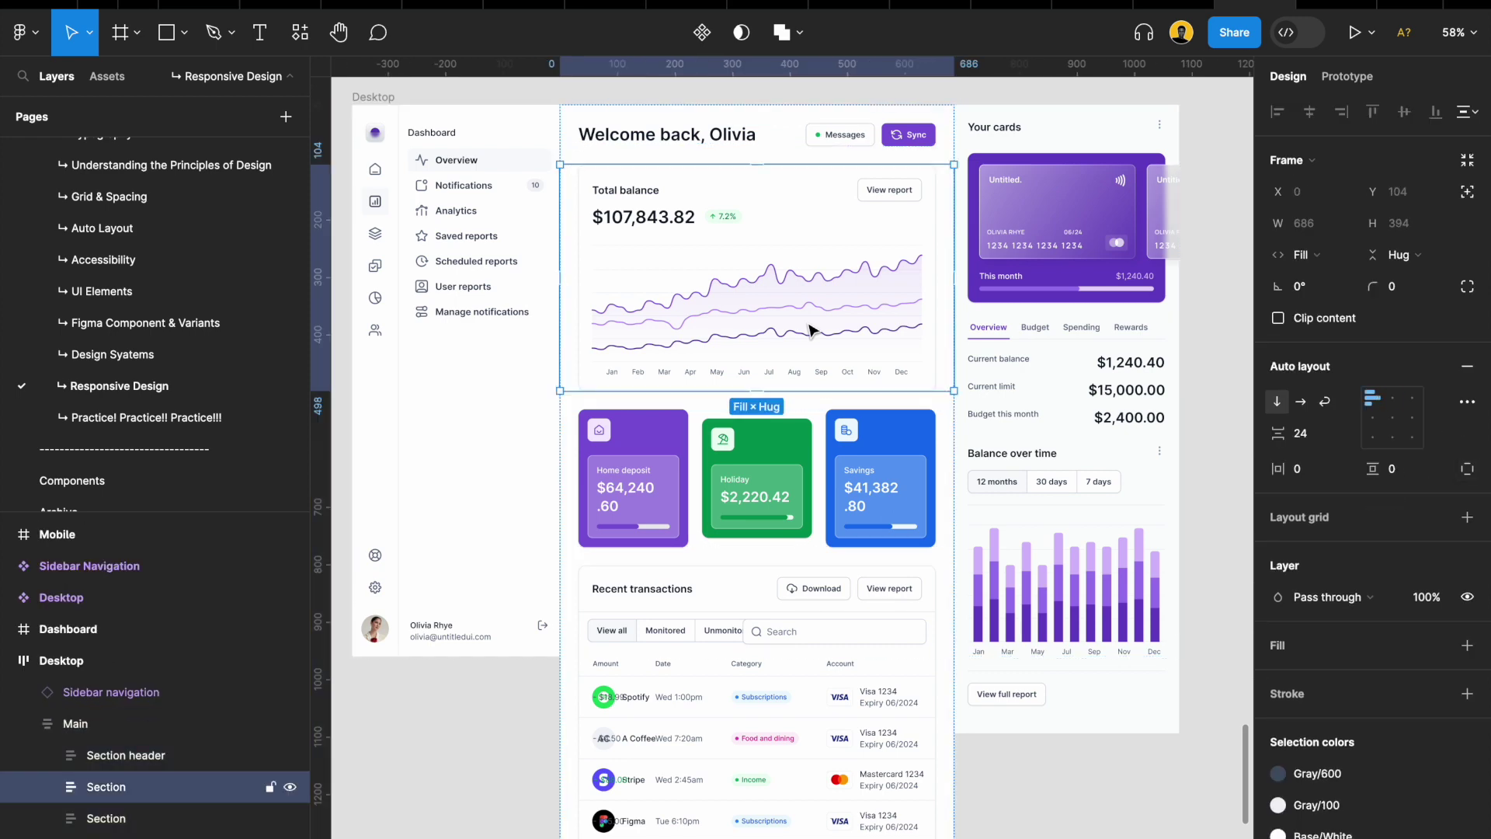
scroll(810, 460, down, 7)
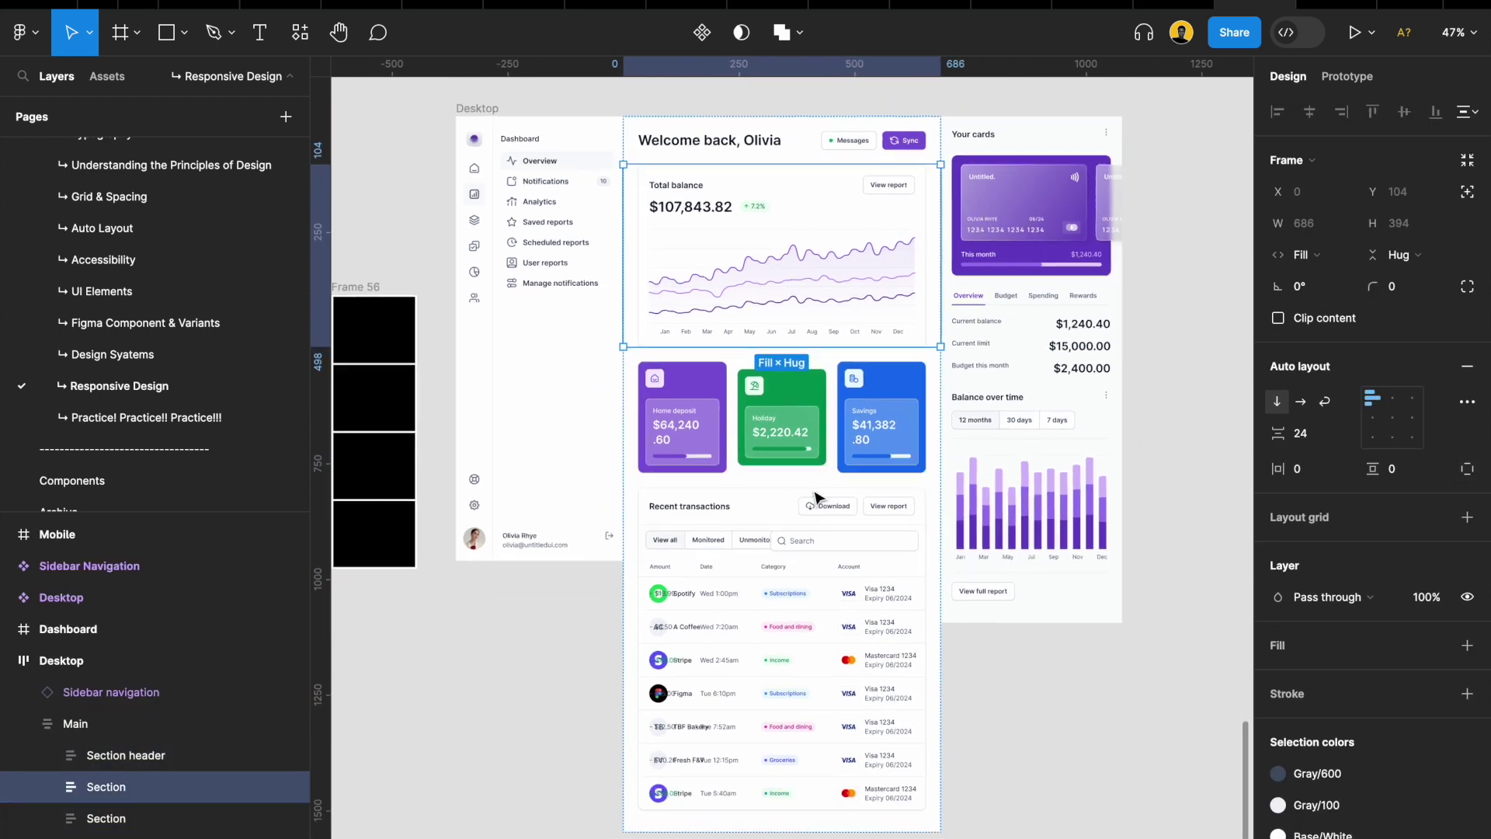
click(678, 554)
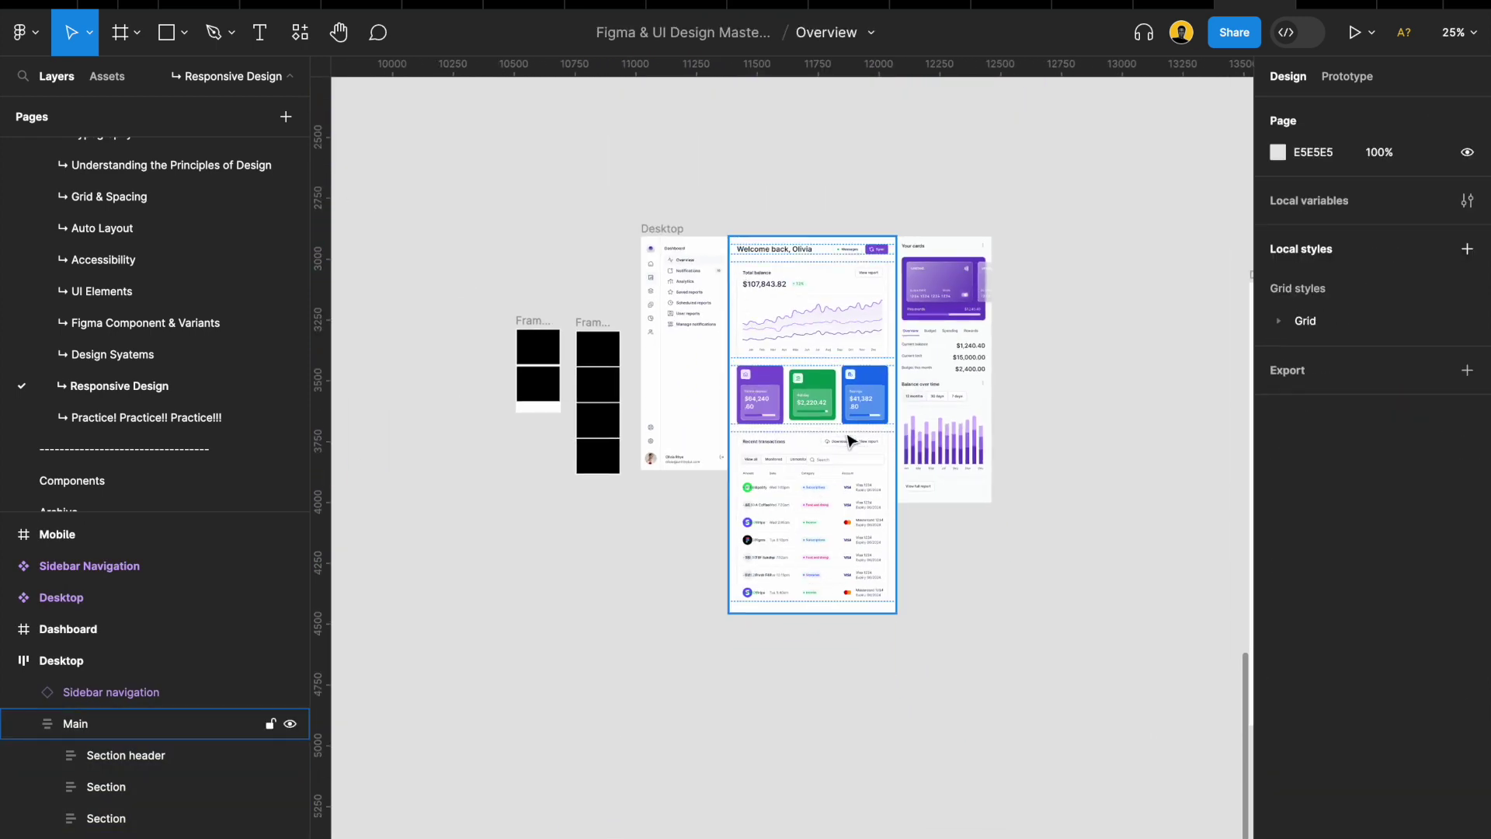
scroll(844, 423, up, 5)
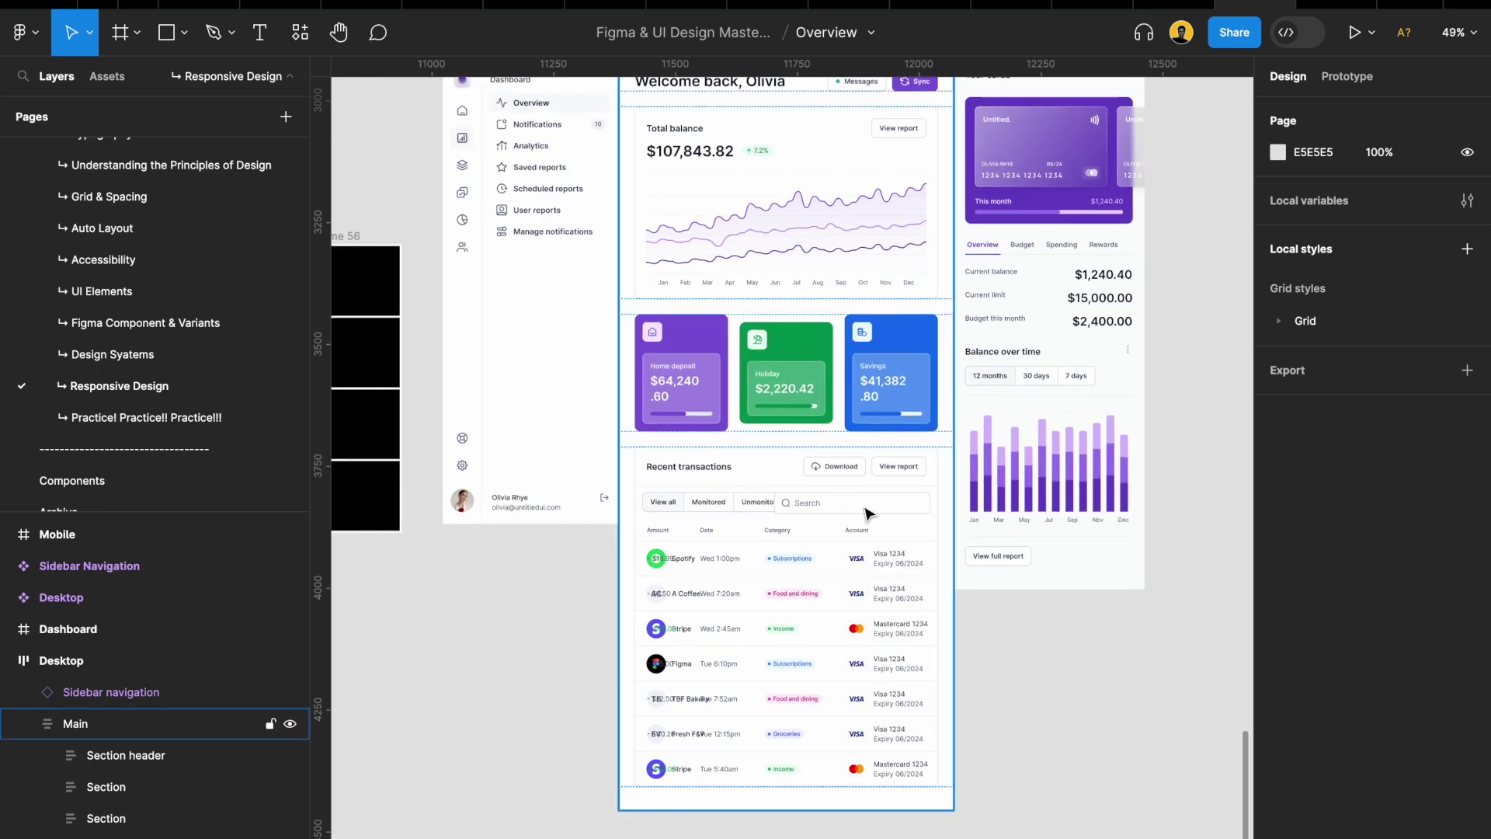
scroll(867, 513, down, 10)
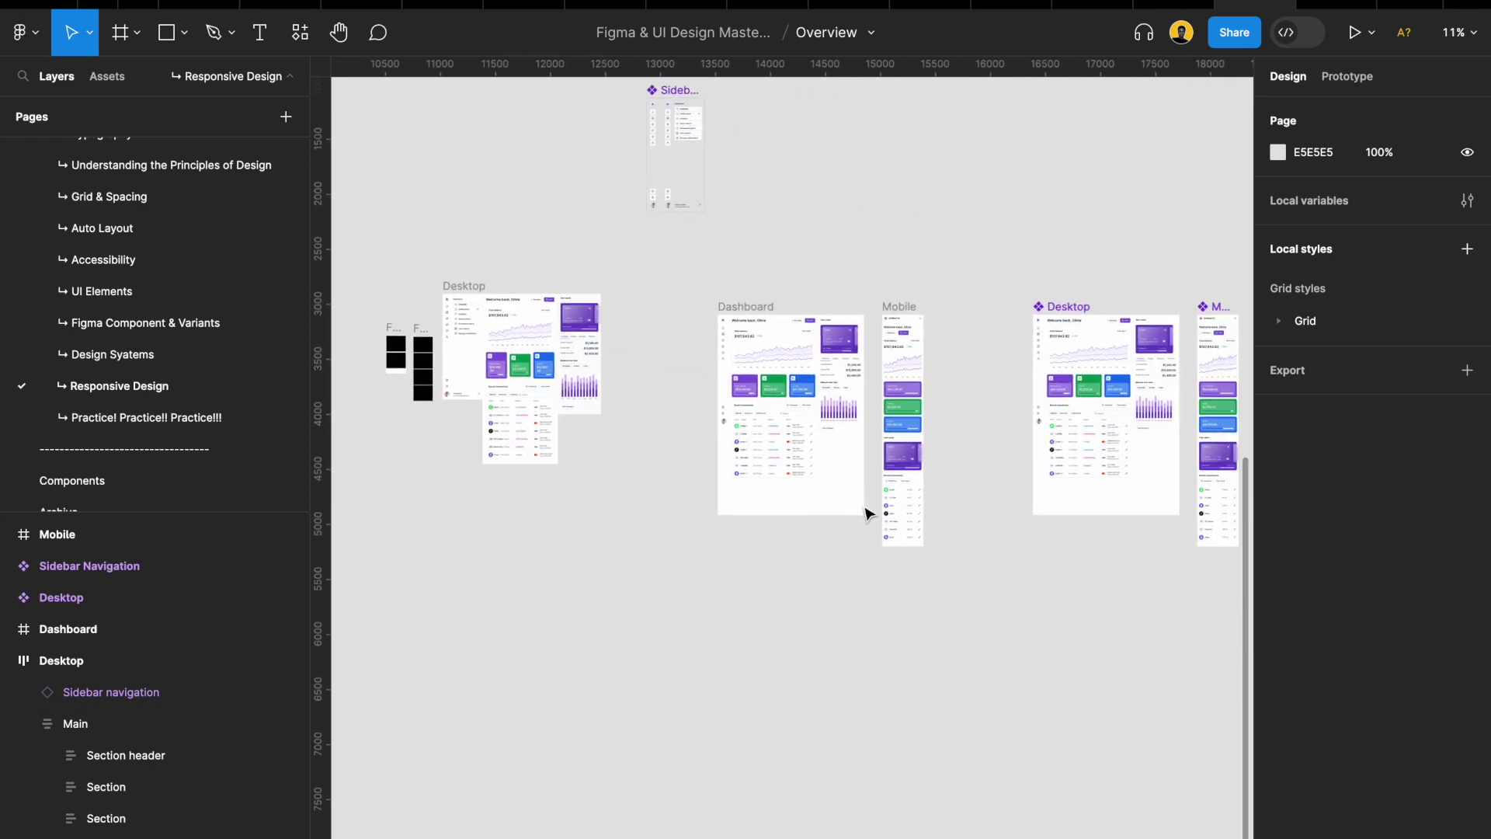
Place a copy of the Desktop frame's Sidebar navigation on the empty canvas at about X 9907, Y 2941
click(528, 361)
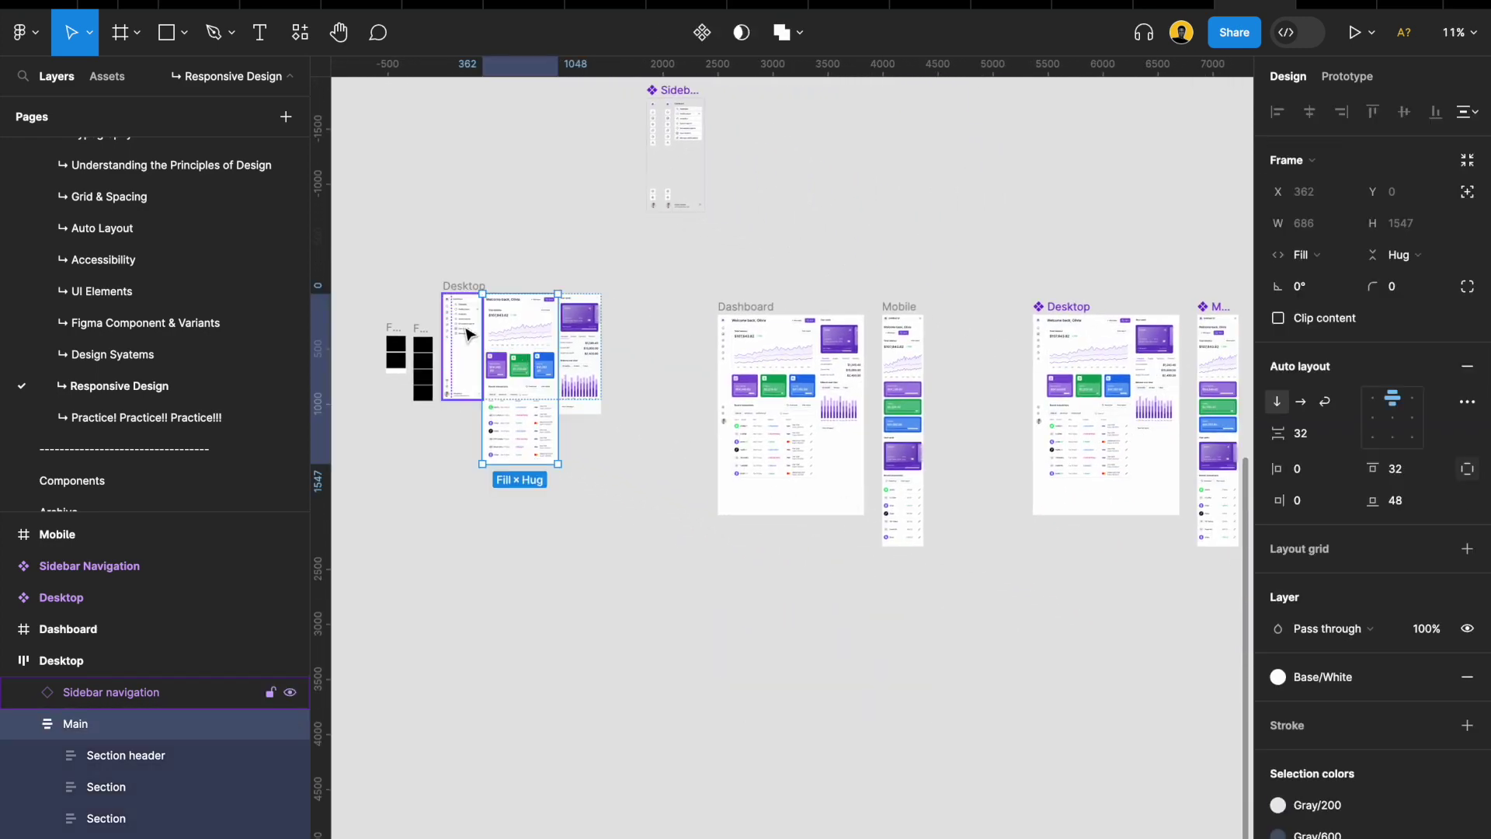
click(466, 336)
scroll(466, 334, left, 5)
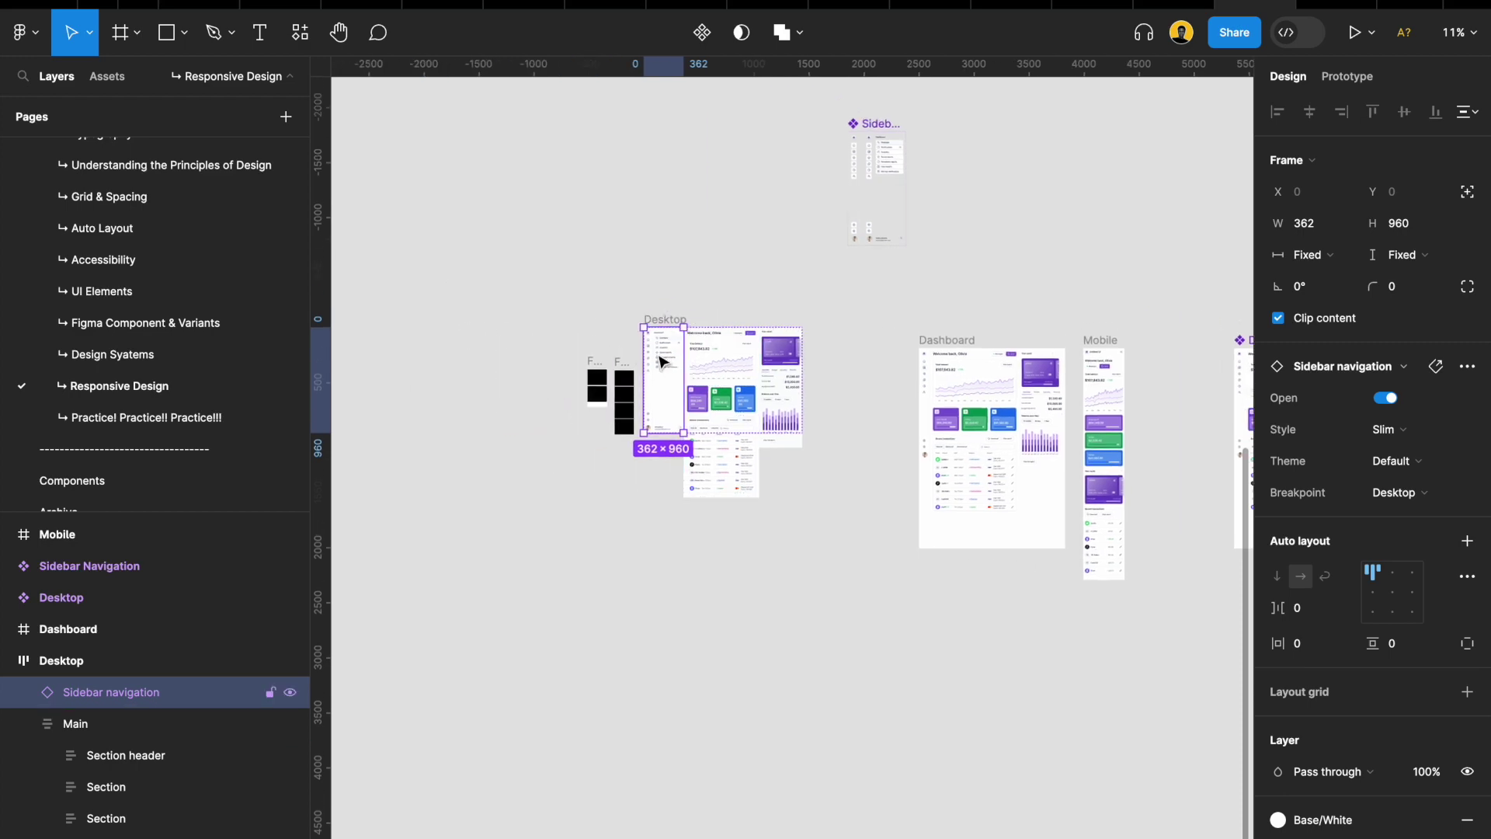
scroll(662, 361, up, 8)
drag(821, 368, 399, 377)
scroll(566, 393, left, 4)
scroll(643, 391, up, 4)
scroll(643, 391, up, 2)
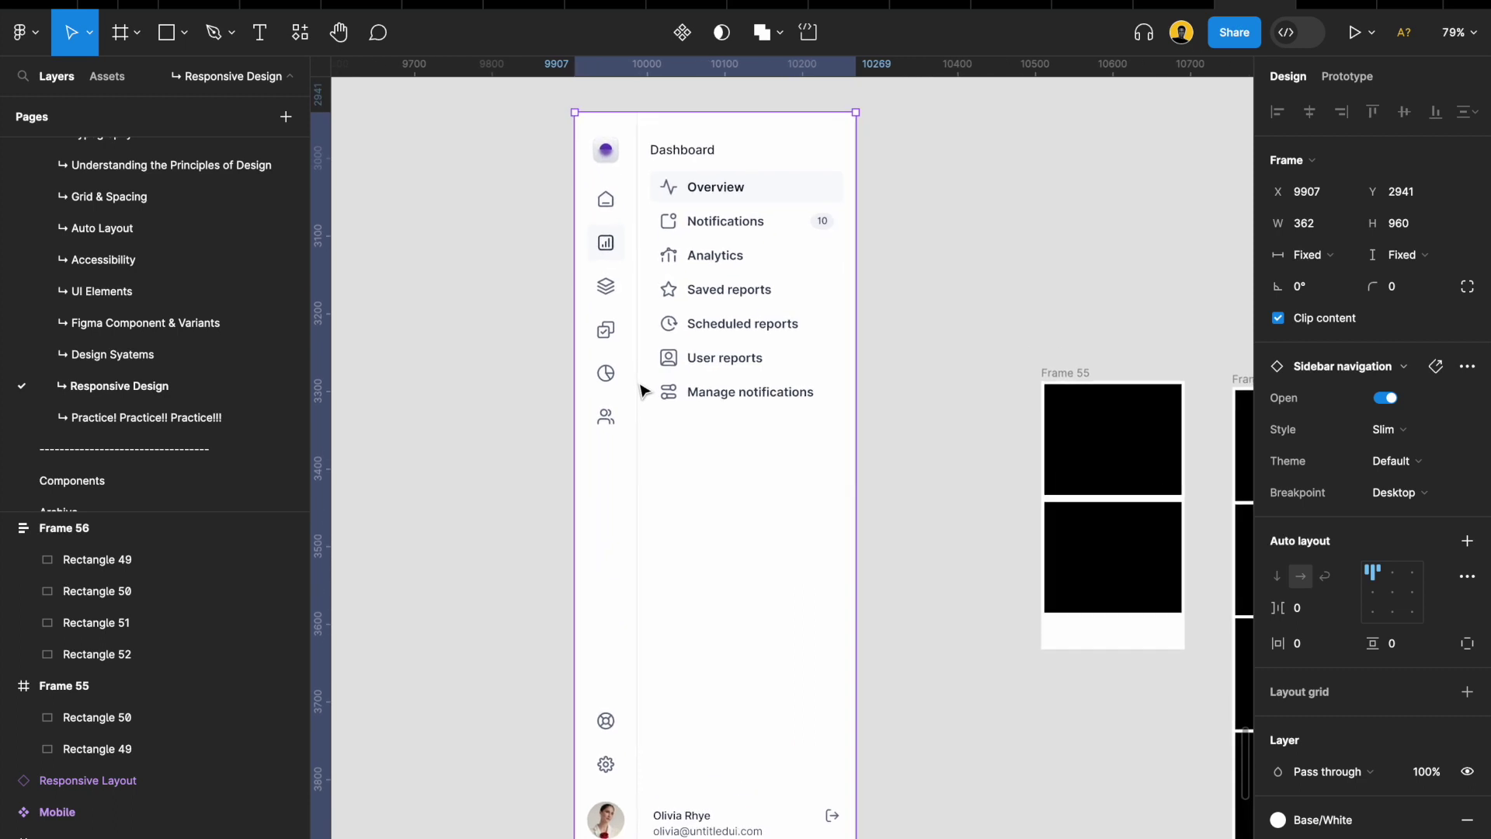
Detach the copied Sidebar navigation instance and move it to about X 9436, Y 2927
right_click(687, 392)
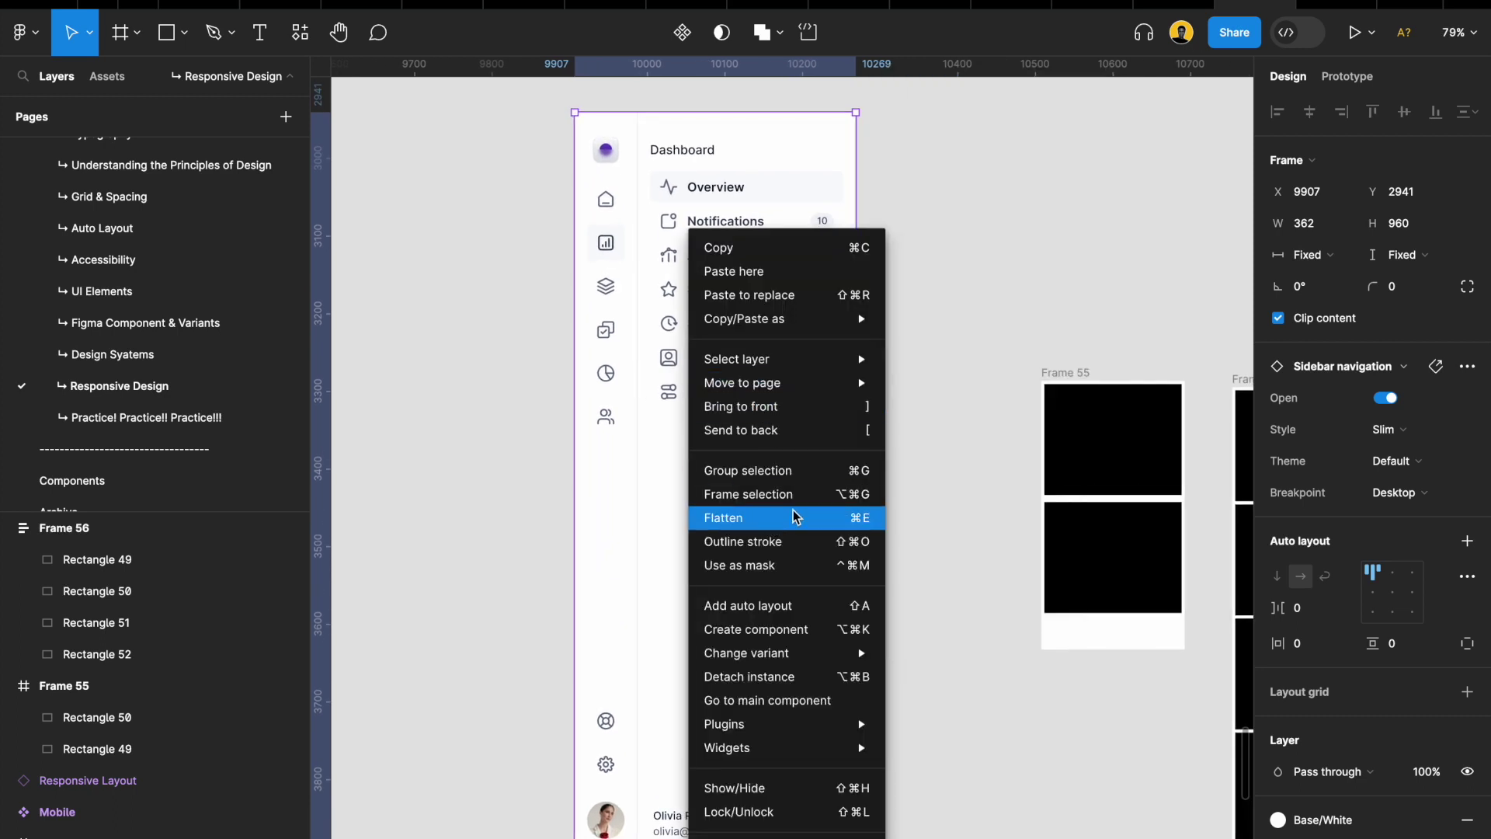
click(775, 677)
scroll(751, 396, down, 6)
drag(614, 397, 553, 389)
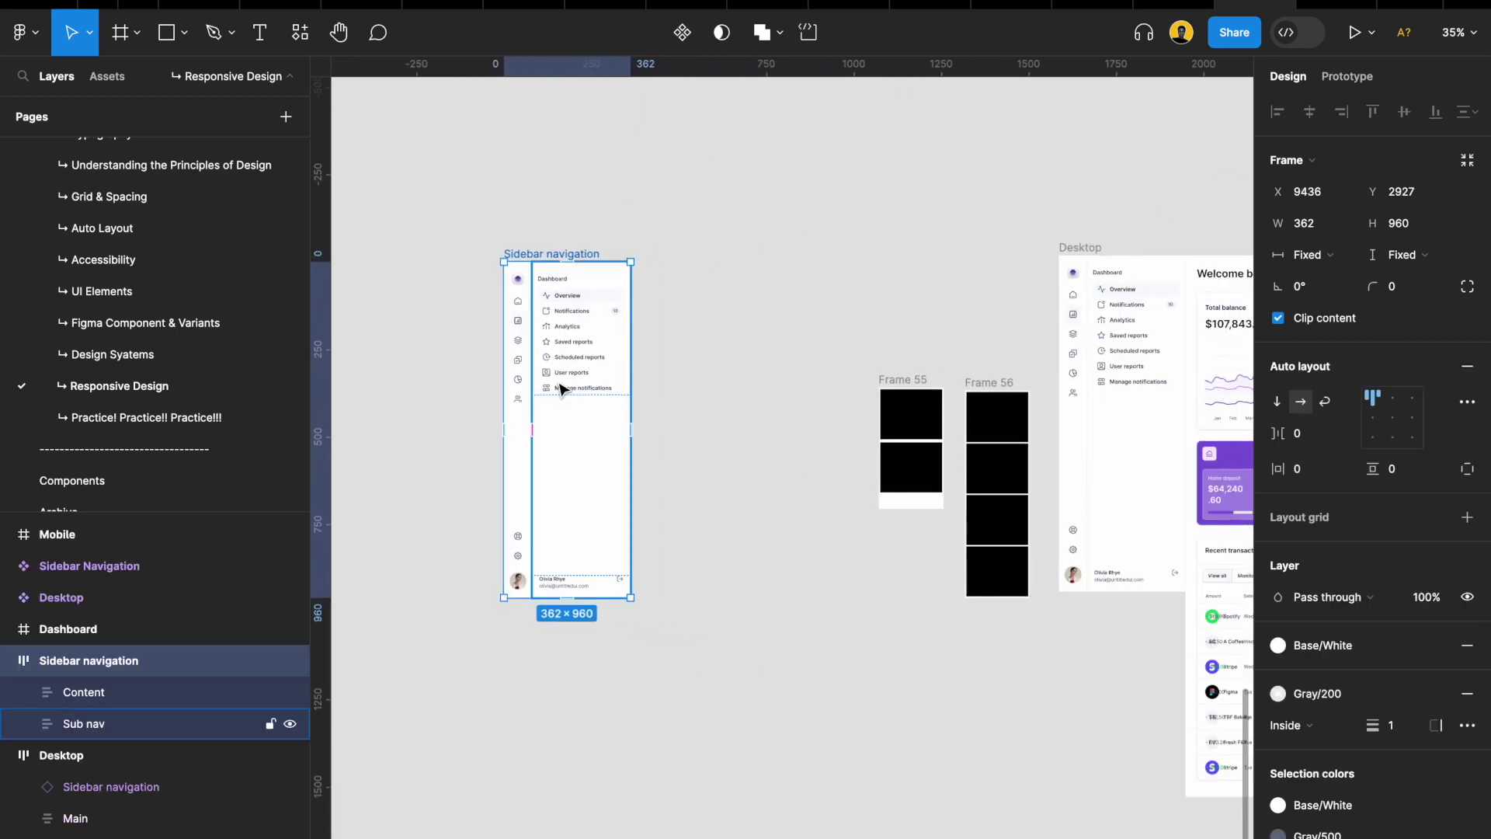
Turn the detached Sidebar navigation frame into a main component
right_click(559, 388)
click(539, 206)
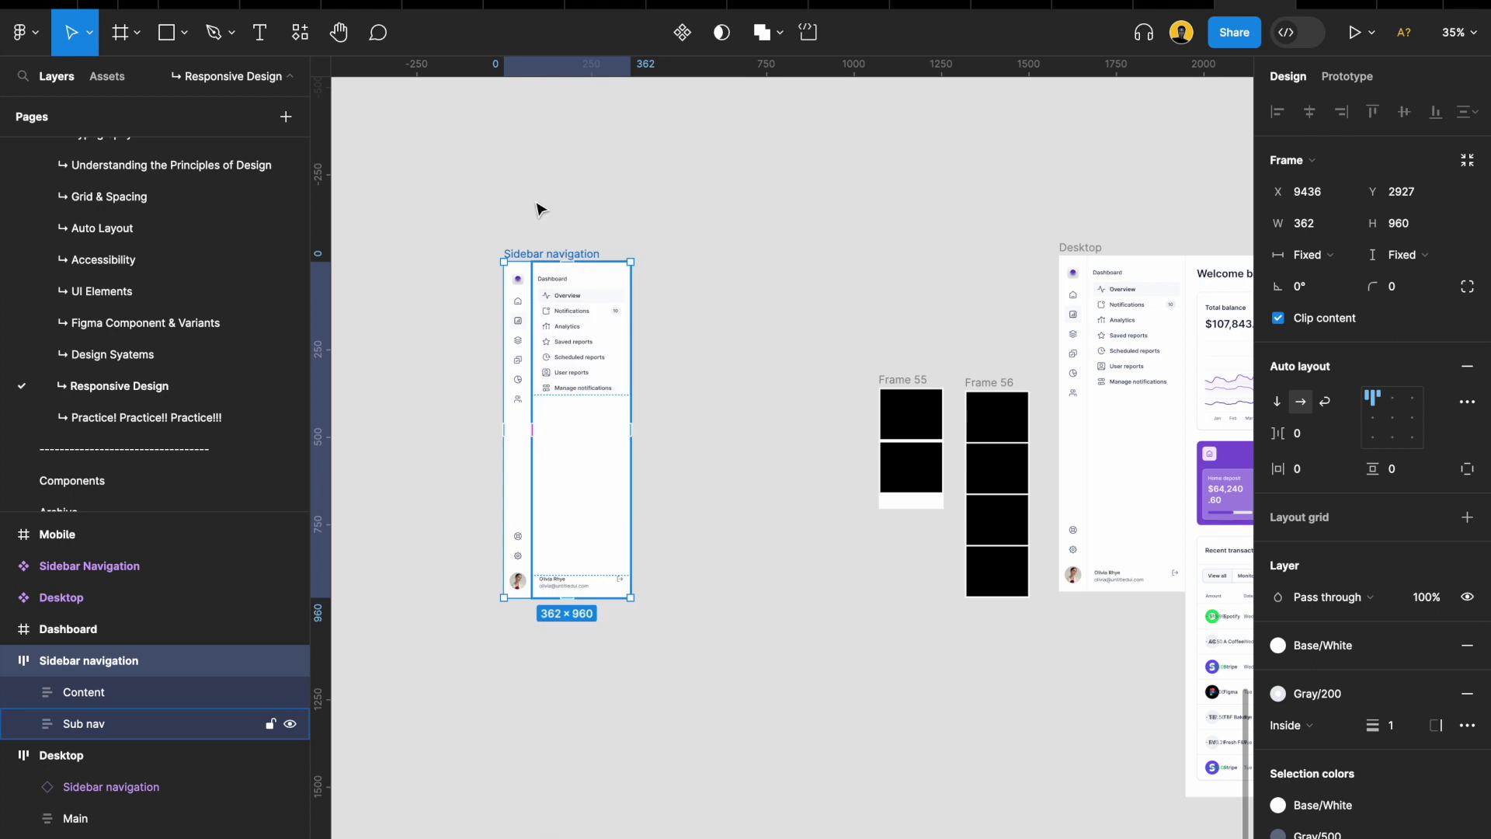
click(682, 32)
right_click(557, 397)
click(694, 344)
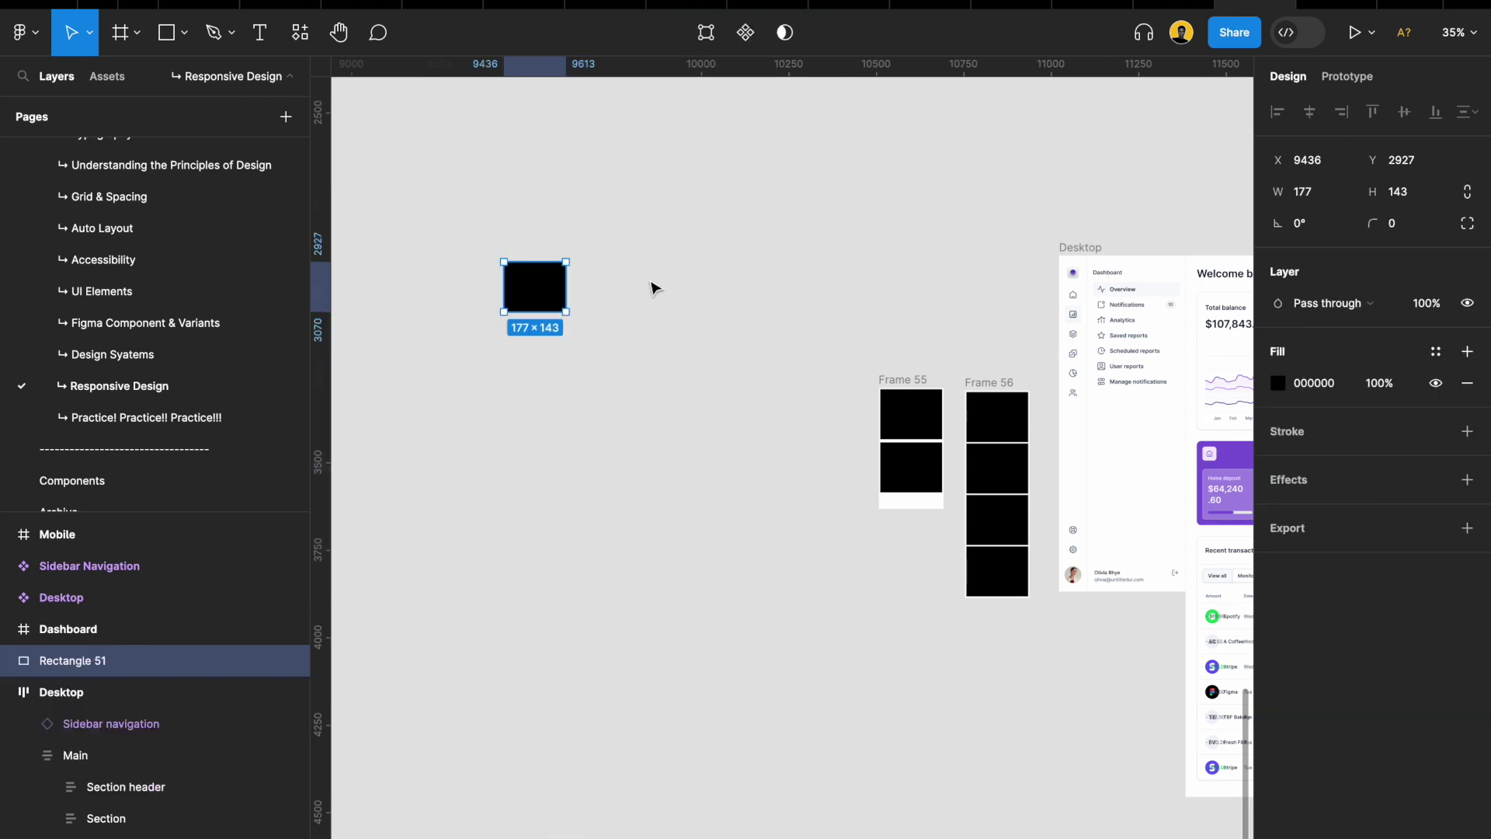
key(ctrl+z)
Duplicate the Sidebar navigation component to place an instance beside it at about X 9867, Y 2927
drag(570, 330, 719, 330)
scroll(597, 460, up, 5)
scroll(598, 460, up, 3)
scroll(598, 460, left, 2)
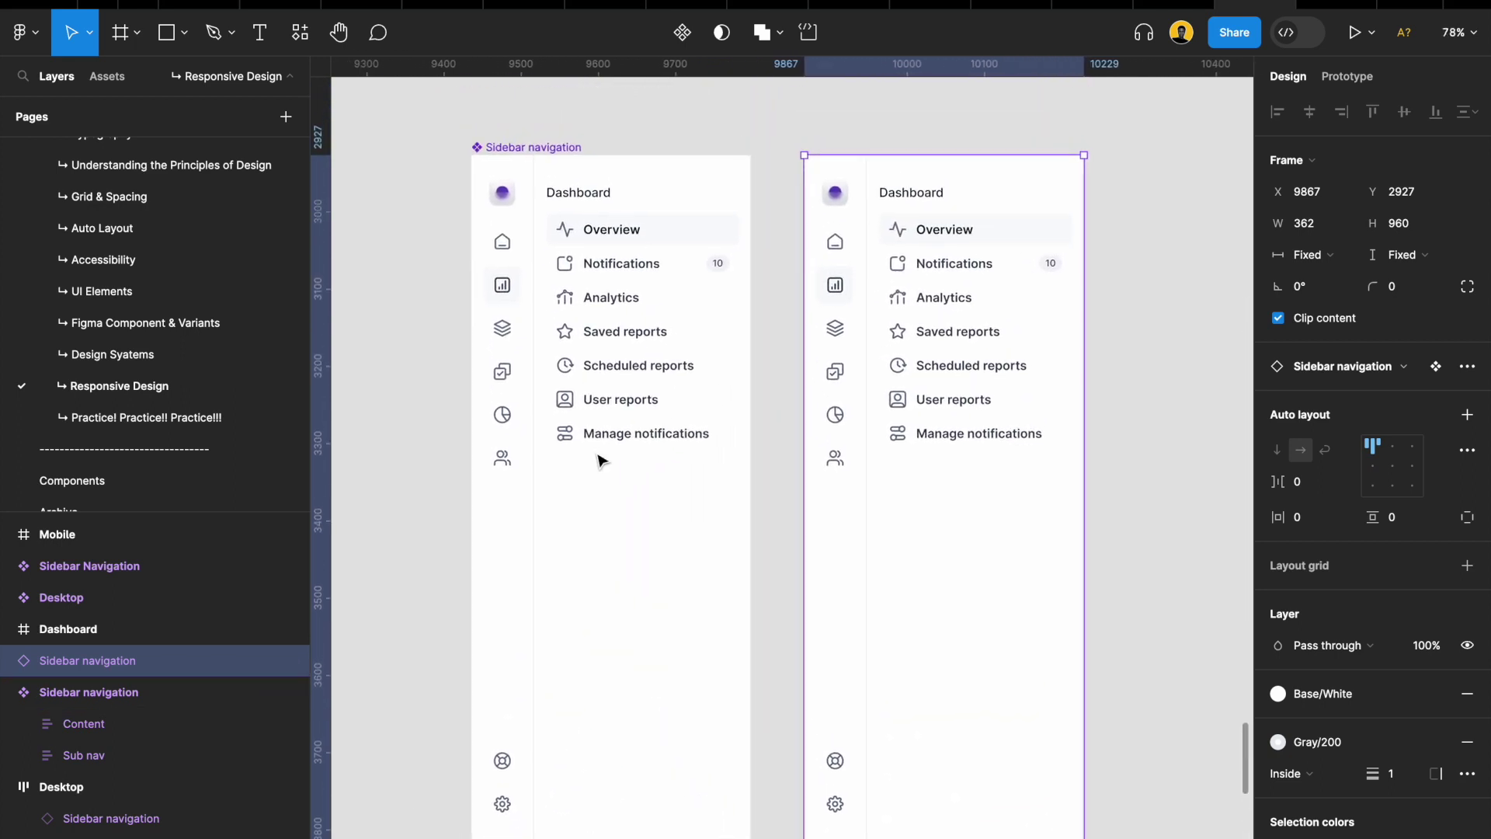
Compare the Sidebar navigation main component with its instance, looking at how each one is marked and which properties it offers
click(622, 309)
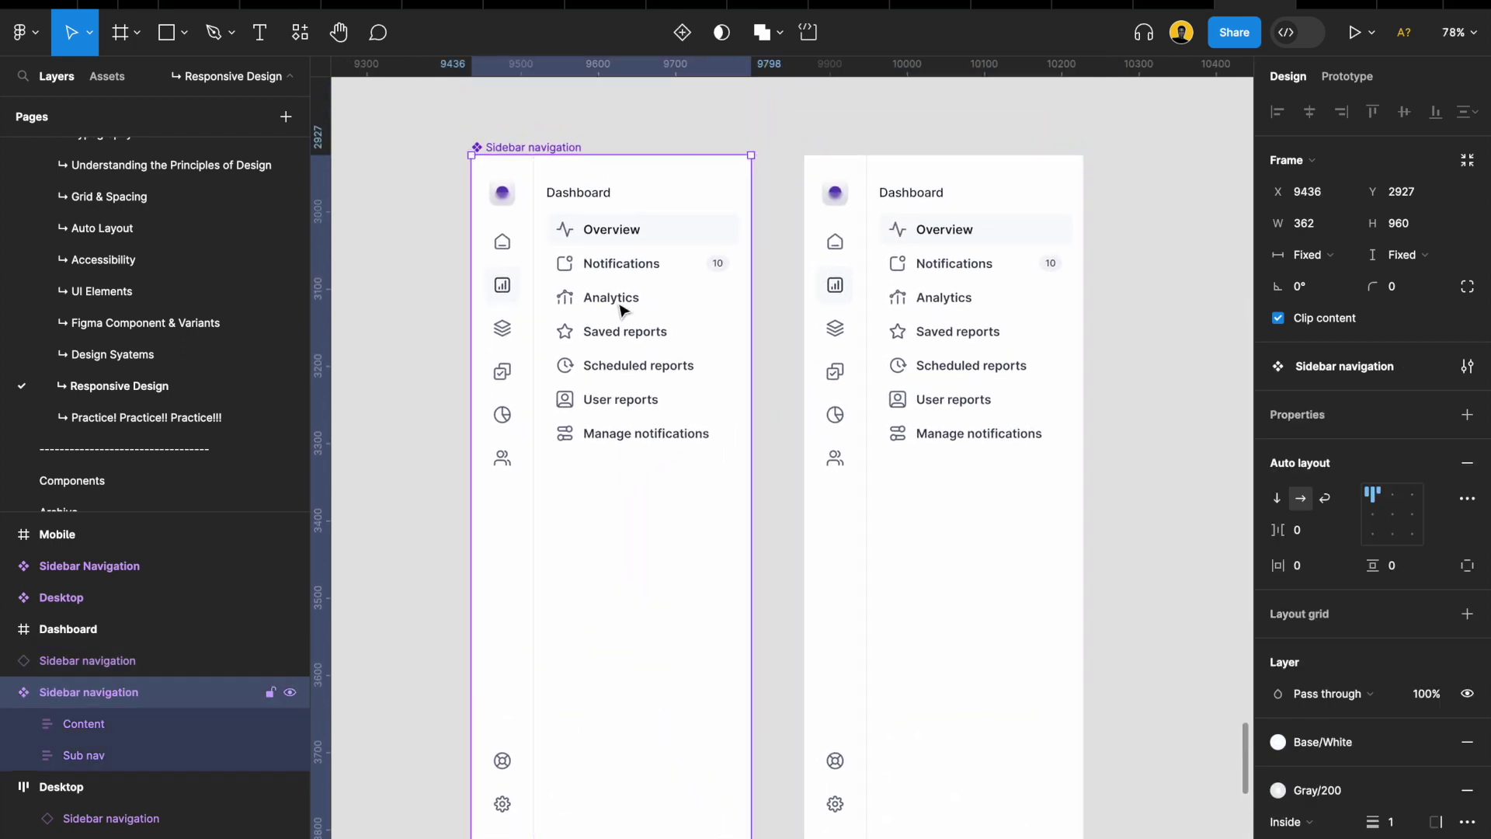
click(912, 297)
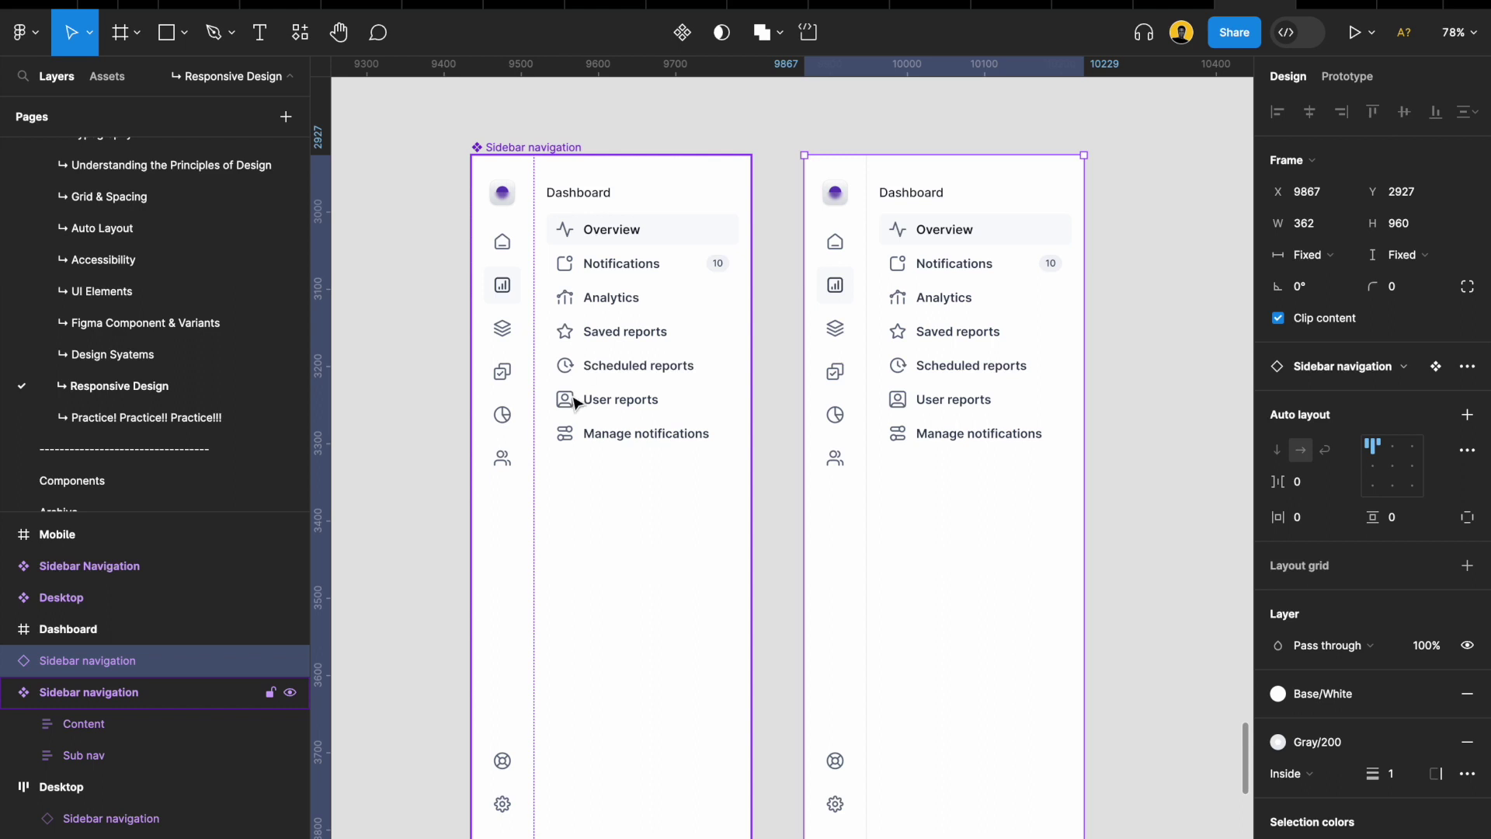
click(673, 323)
scroll(665, 323, down, 2)
scroll(649, 316, up, 1)
scroll(649, 316, right, 2)
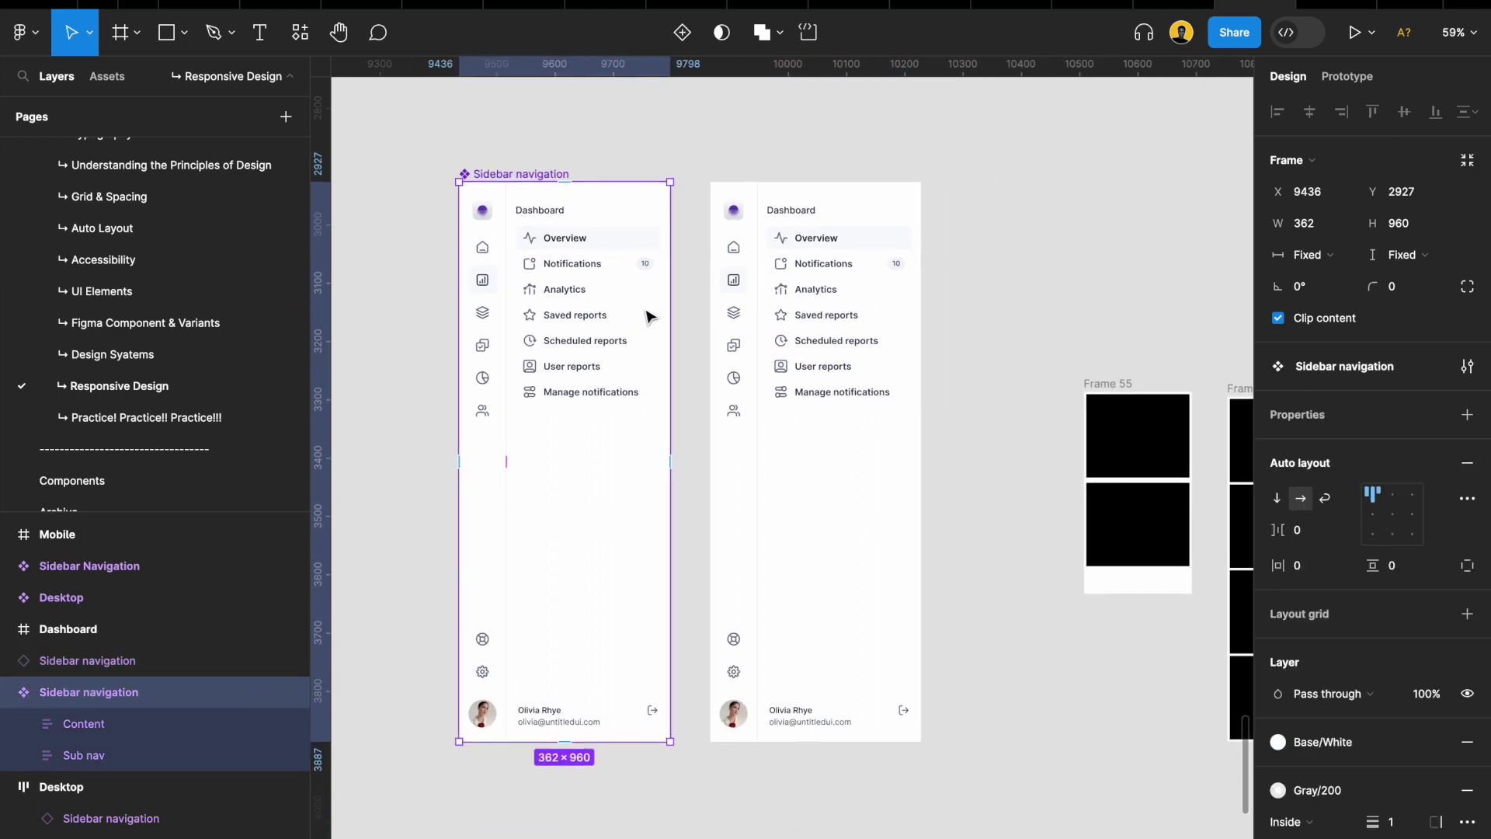
click(765, 301)
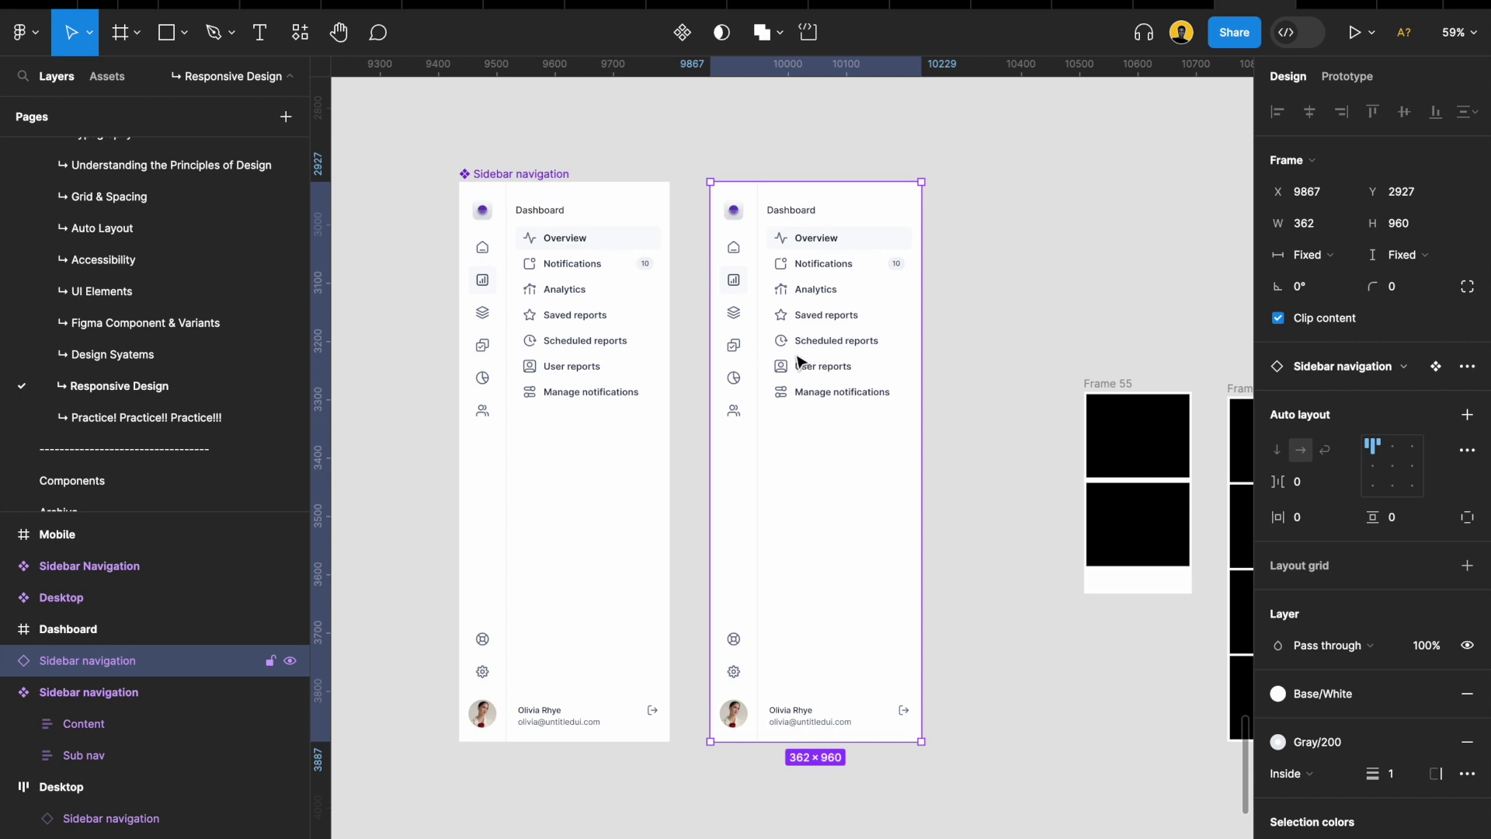
Move the main Sidebar navigation component farther left and arrange its instance and two duplicates in an overlapping row
scroll(772, 358, down, 2)
drag(619, 333, 391, 330)
click(819, 344)
mouse_move(819, 344)
mouse_down()
mouse_move(619, 336)
mouse_move(837, 344)
mouse_up()
Select the three Sidebar navigation instances, distribute them evenly, and set their horizontal spacing to 20
shift+click(632, 310)
shift+click(722, 306)
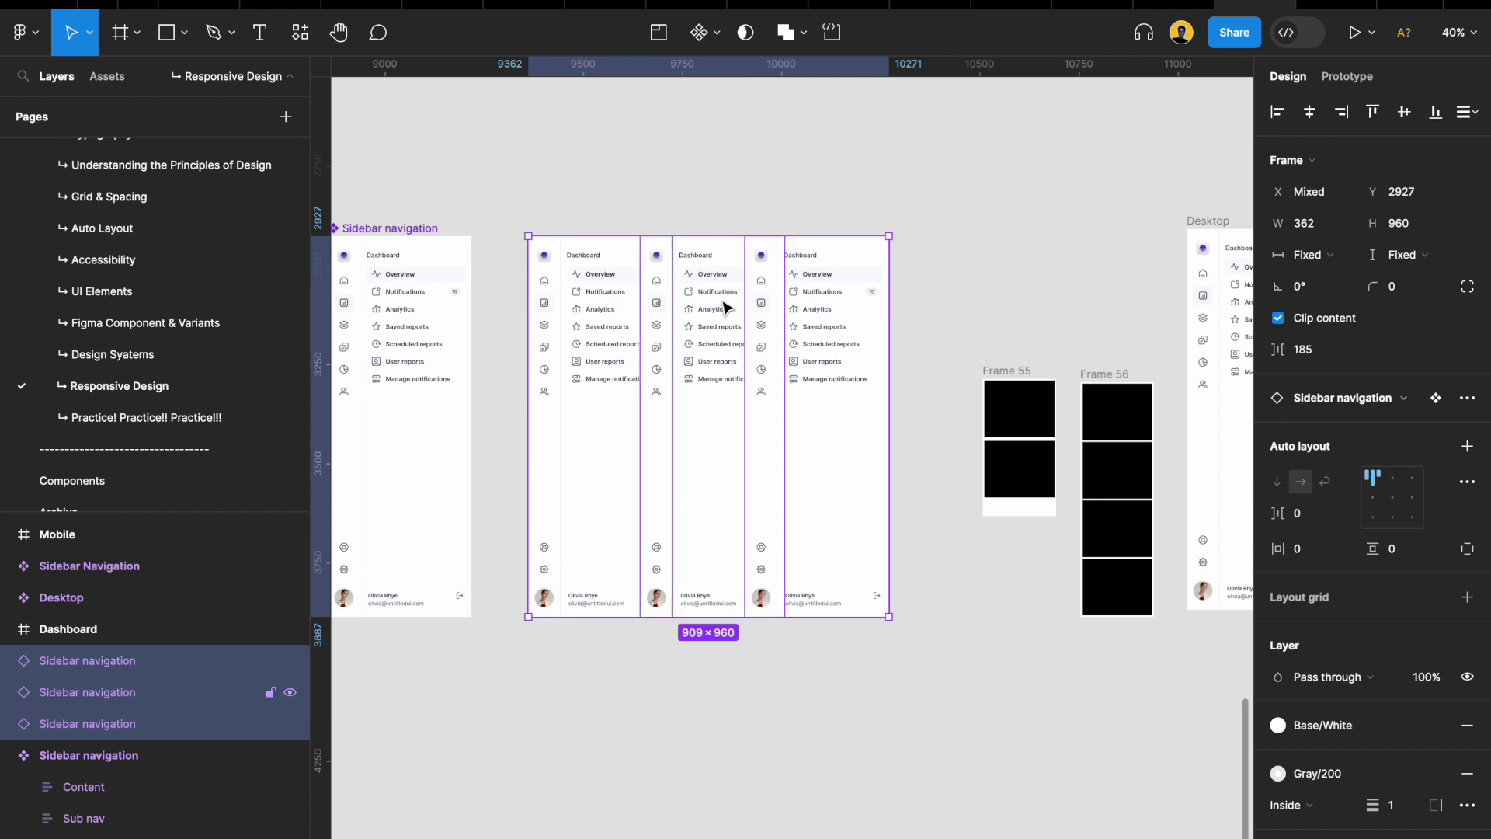
click(873, 600)
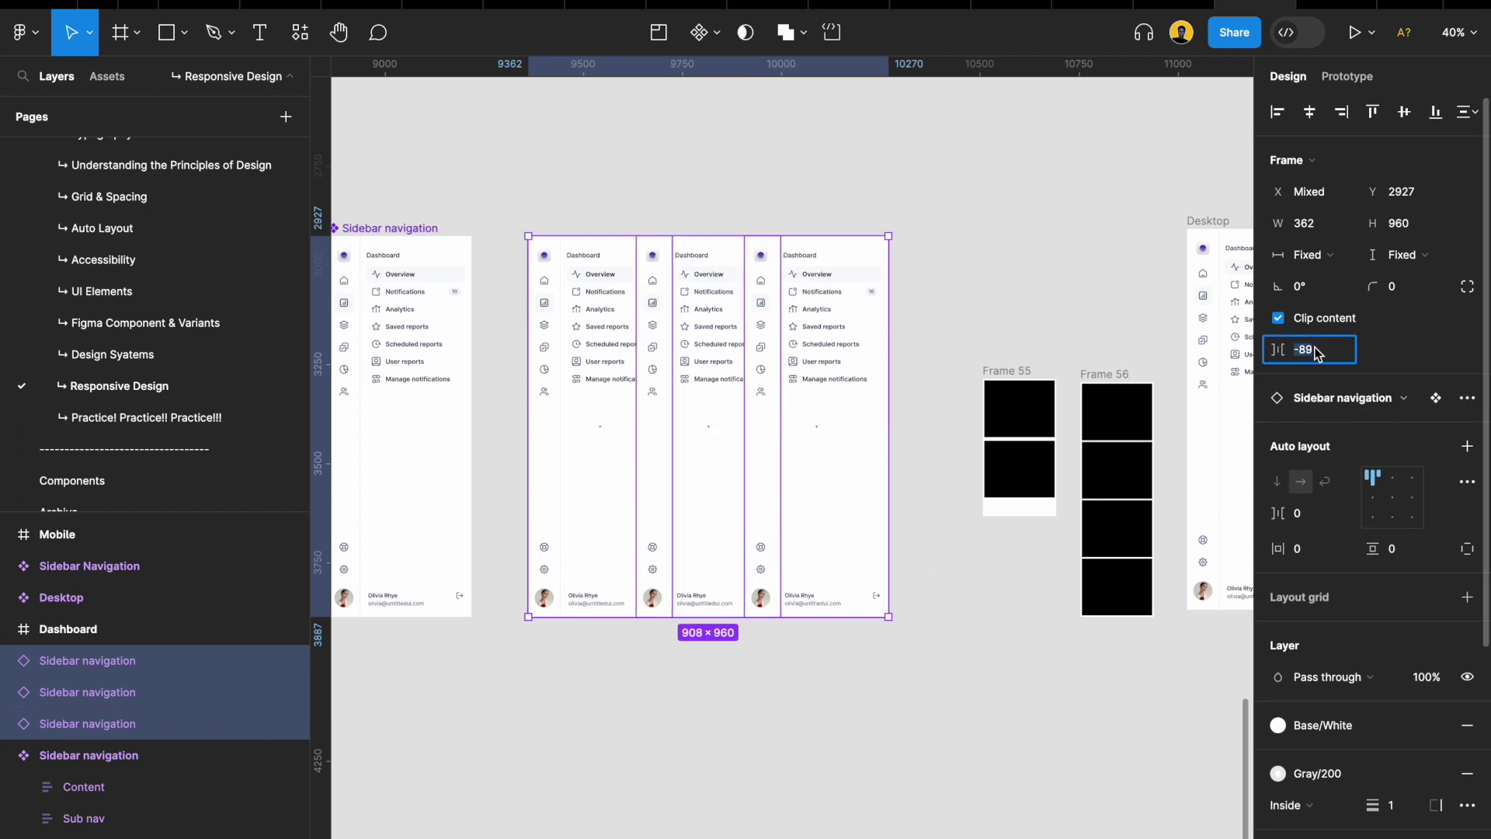
text(20)
key(Return)
scroll(815, 349, left, 3)
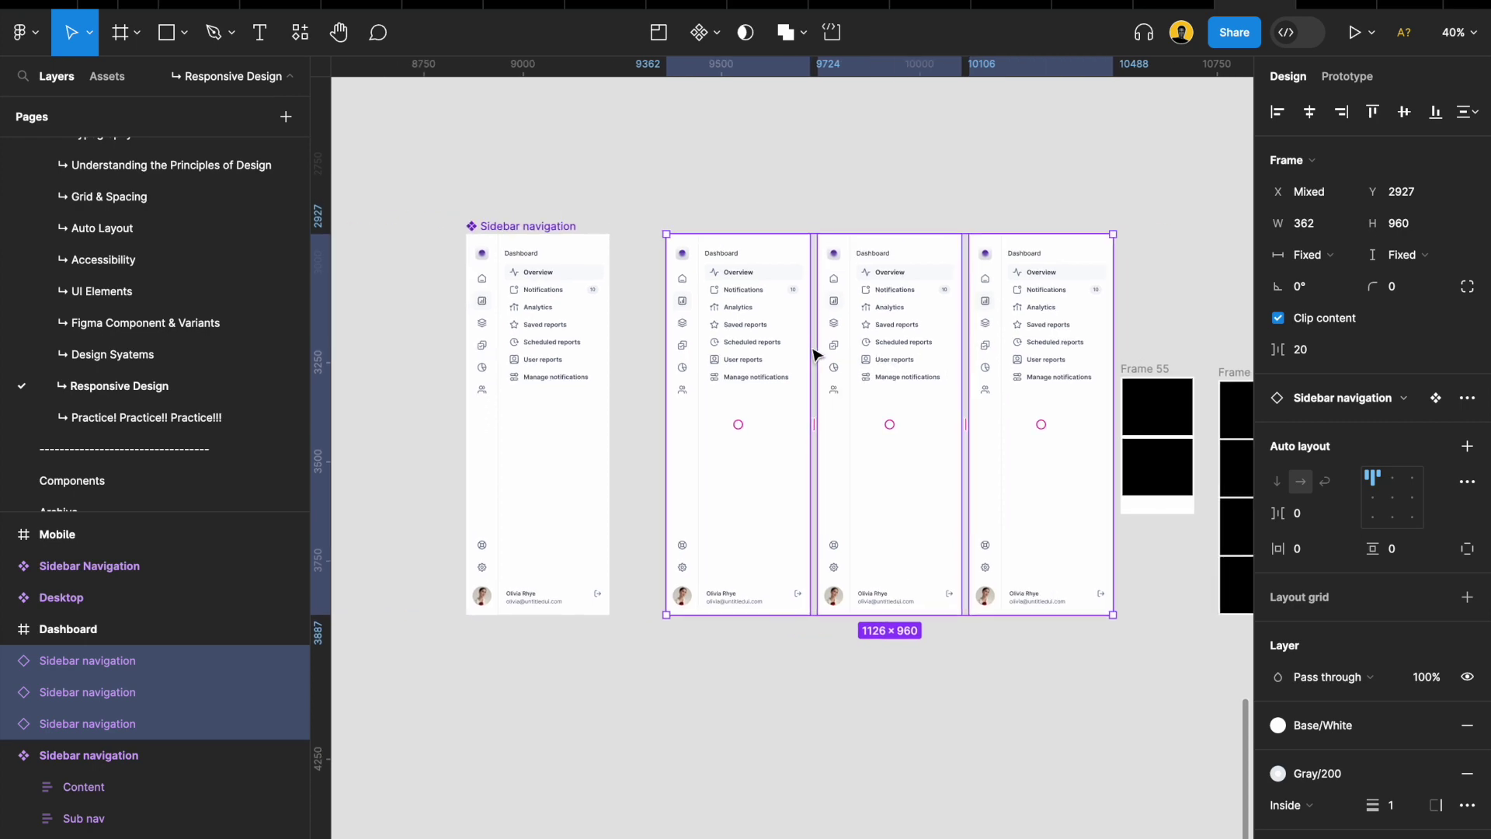
Duplicate the Manage notifications item at the end of the main Sidebar navigation component's list
double_click(552, 325)
scroll(548, 330, up, 5)
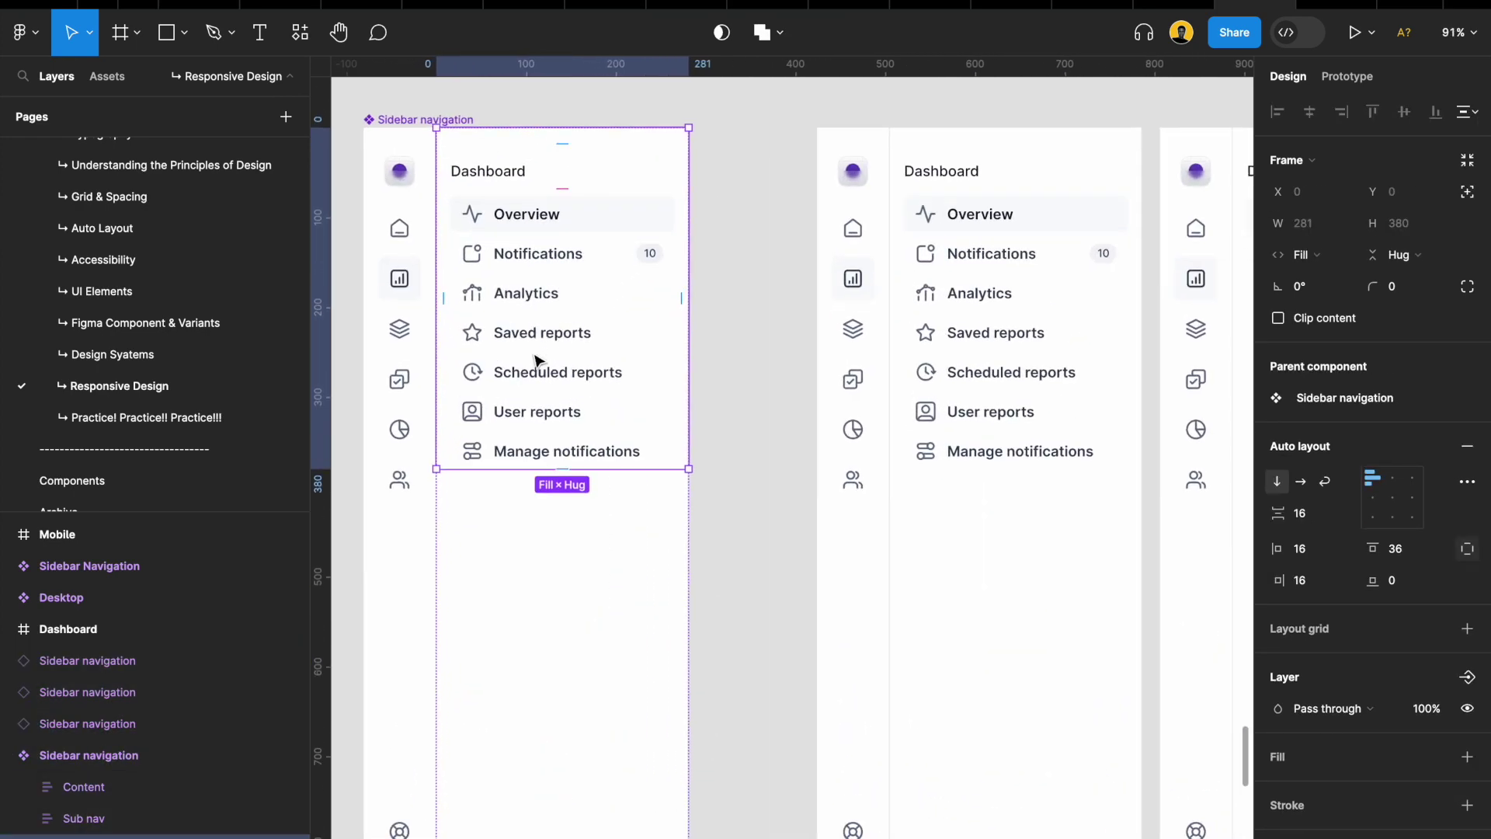
scroll(536, 359, down, 1)
double_click(522, 407)
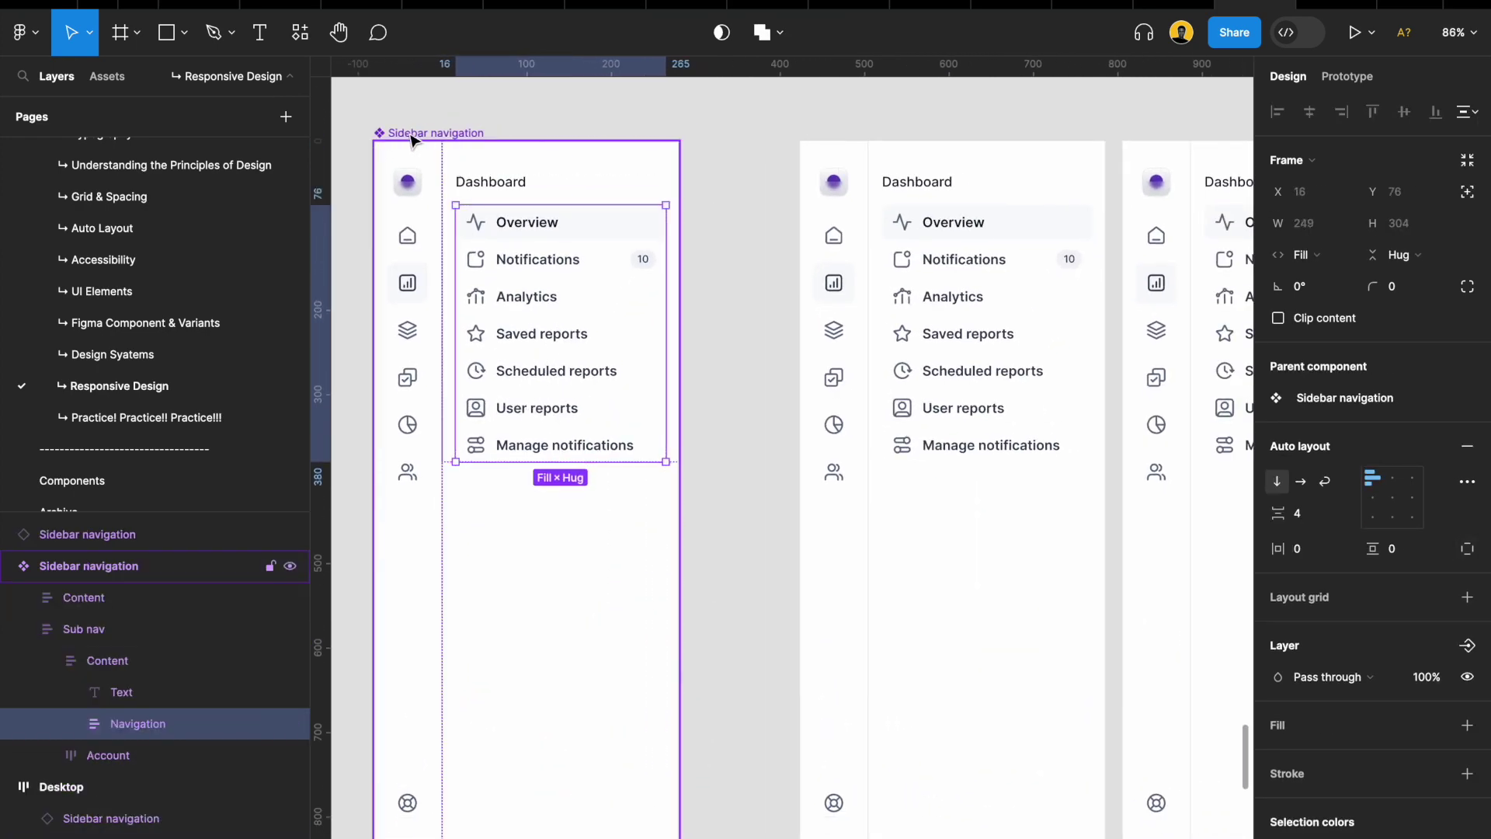
double_click(579, 450)
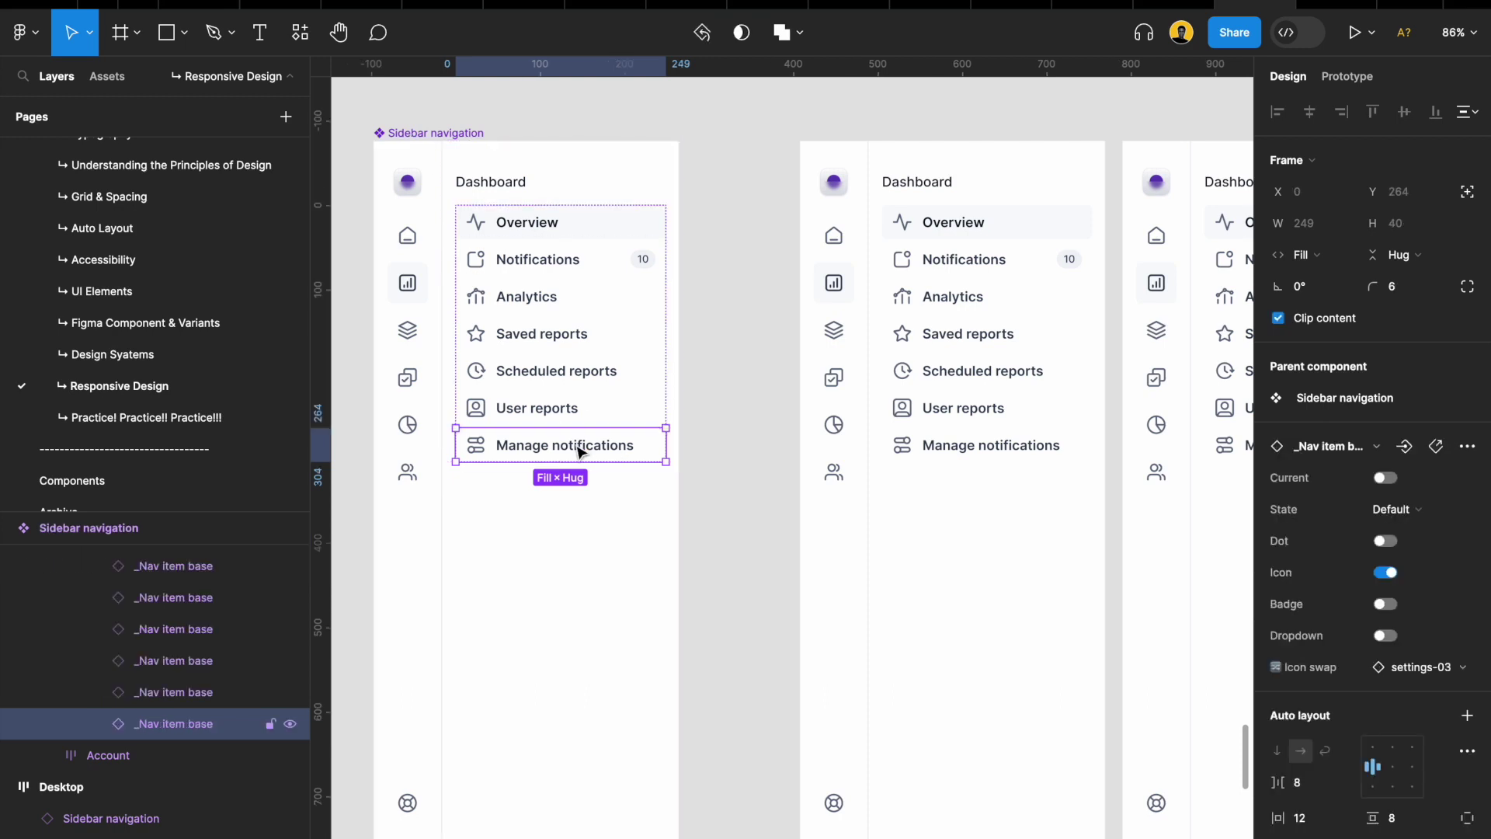
key(ctrl+d)
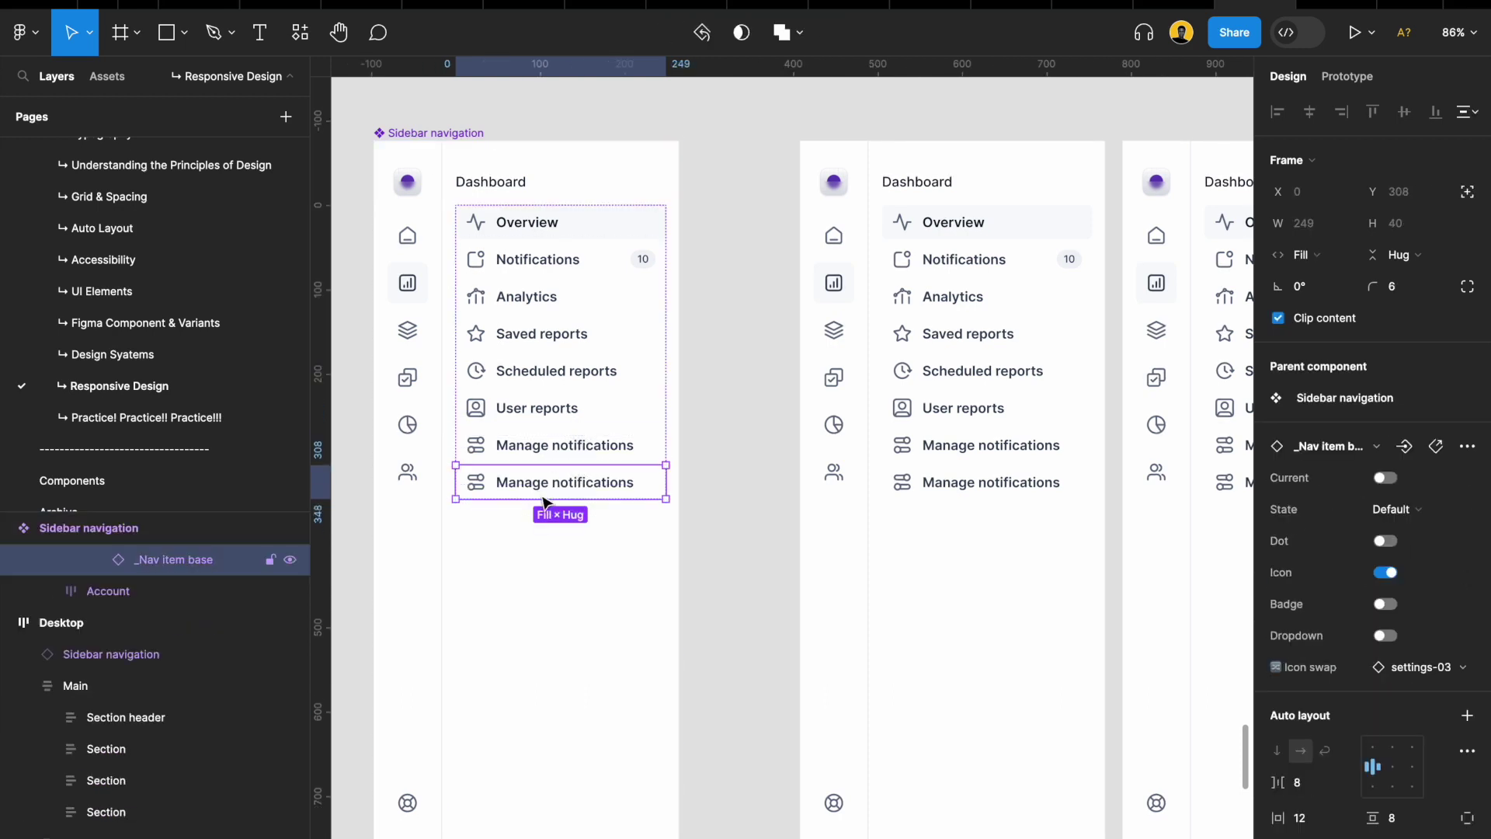
Change the duplicated last navigation item's text to "Contact" in the main component
double_click(547, 487)
text(Contact)
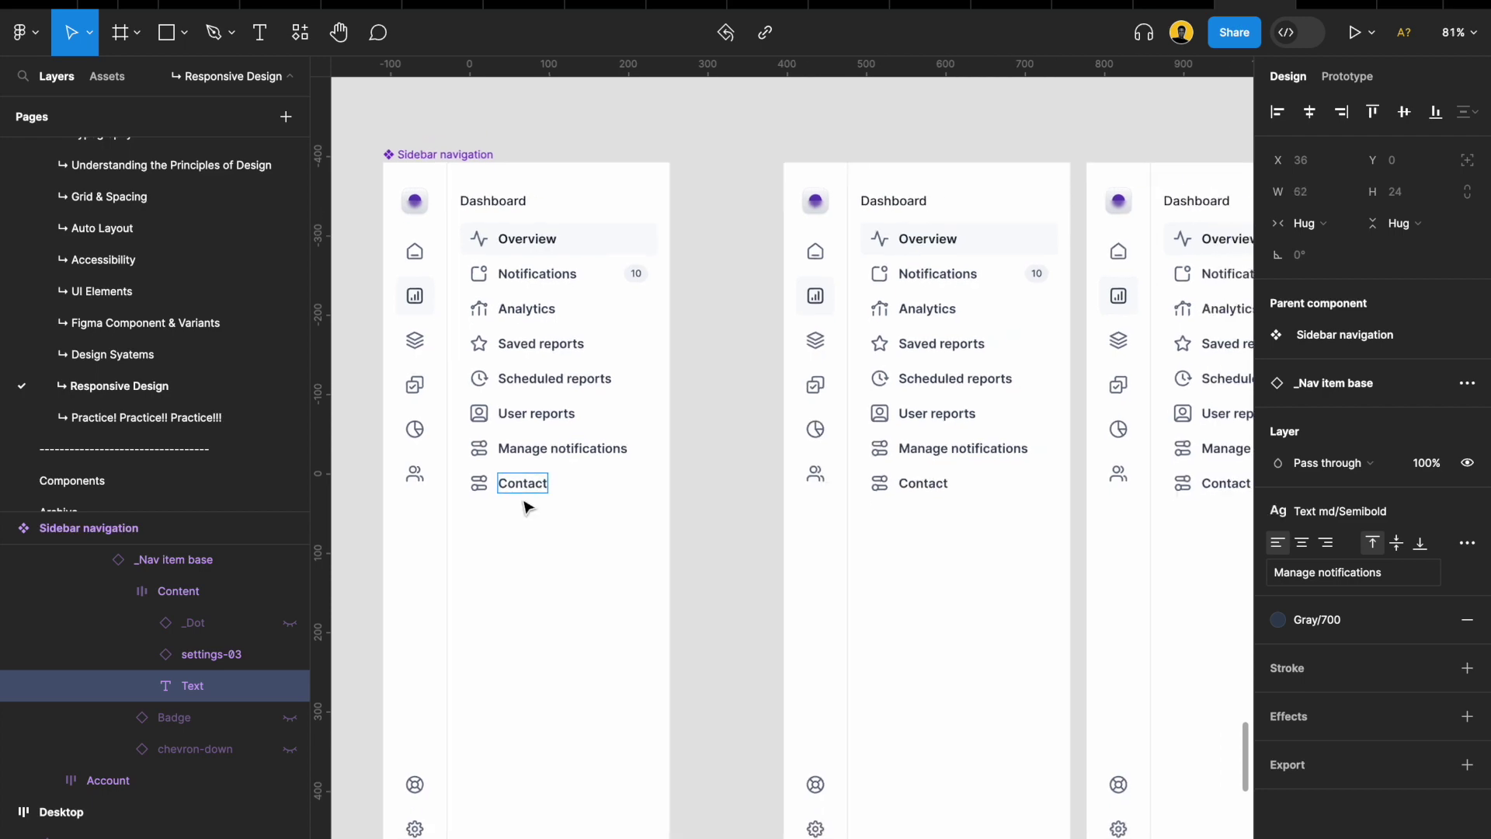
scroll(522, 506, down, 5)
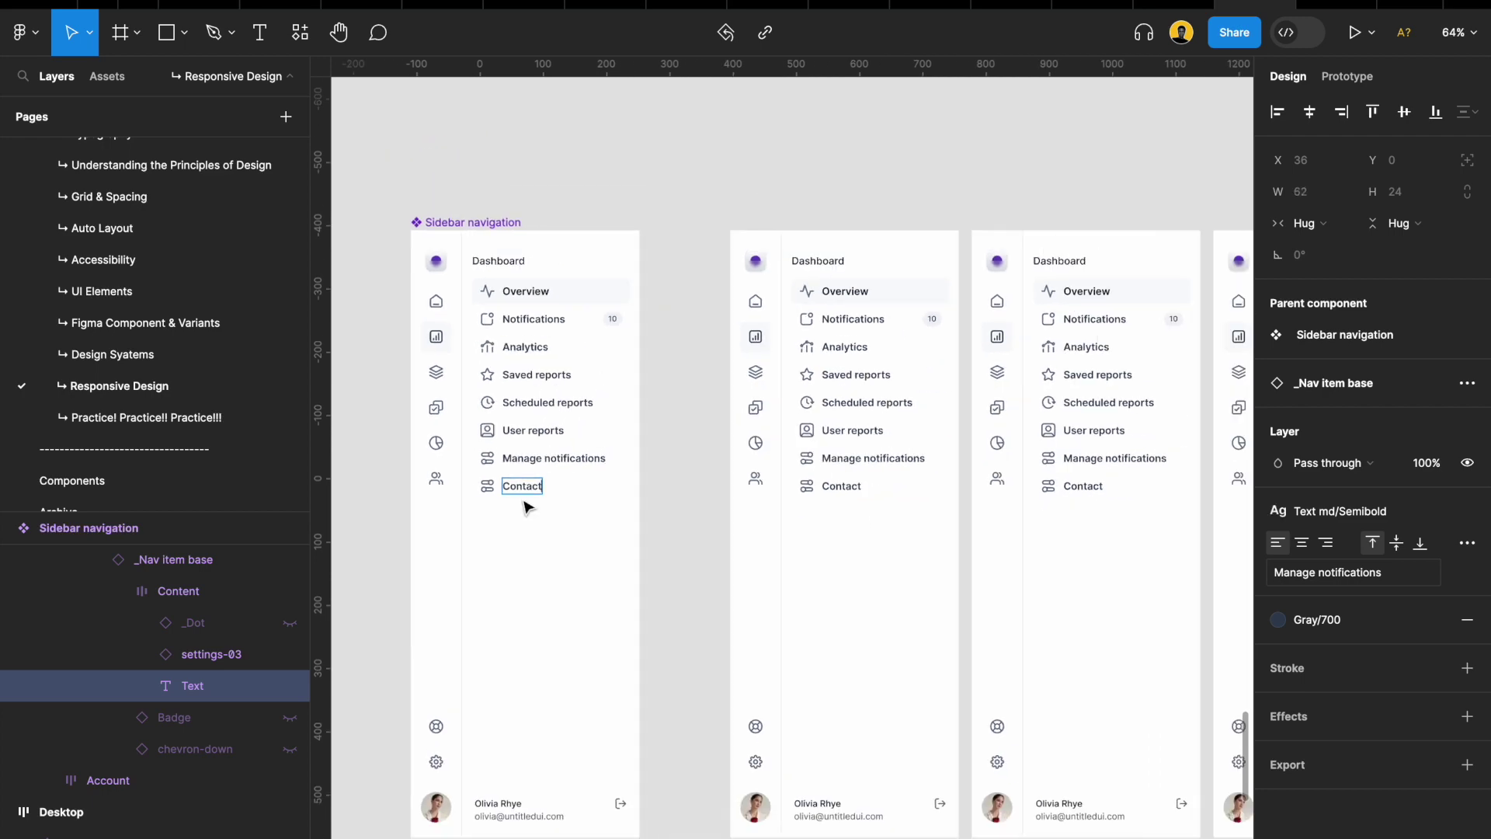
scroll(523, 505, left, 2)
scroll(522, 506, down, 1)
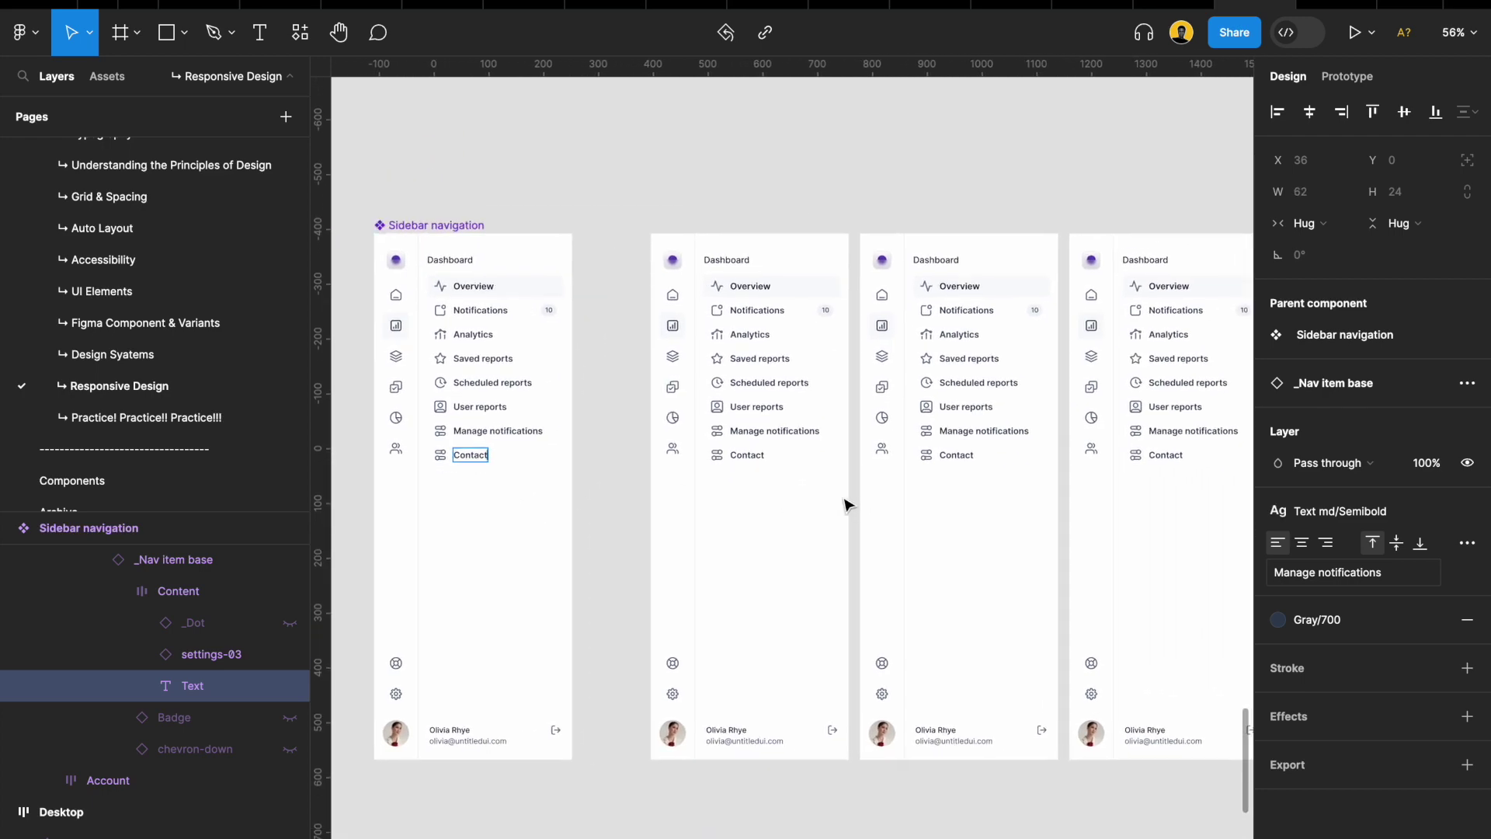
click(456, 458)
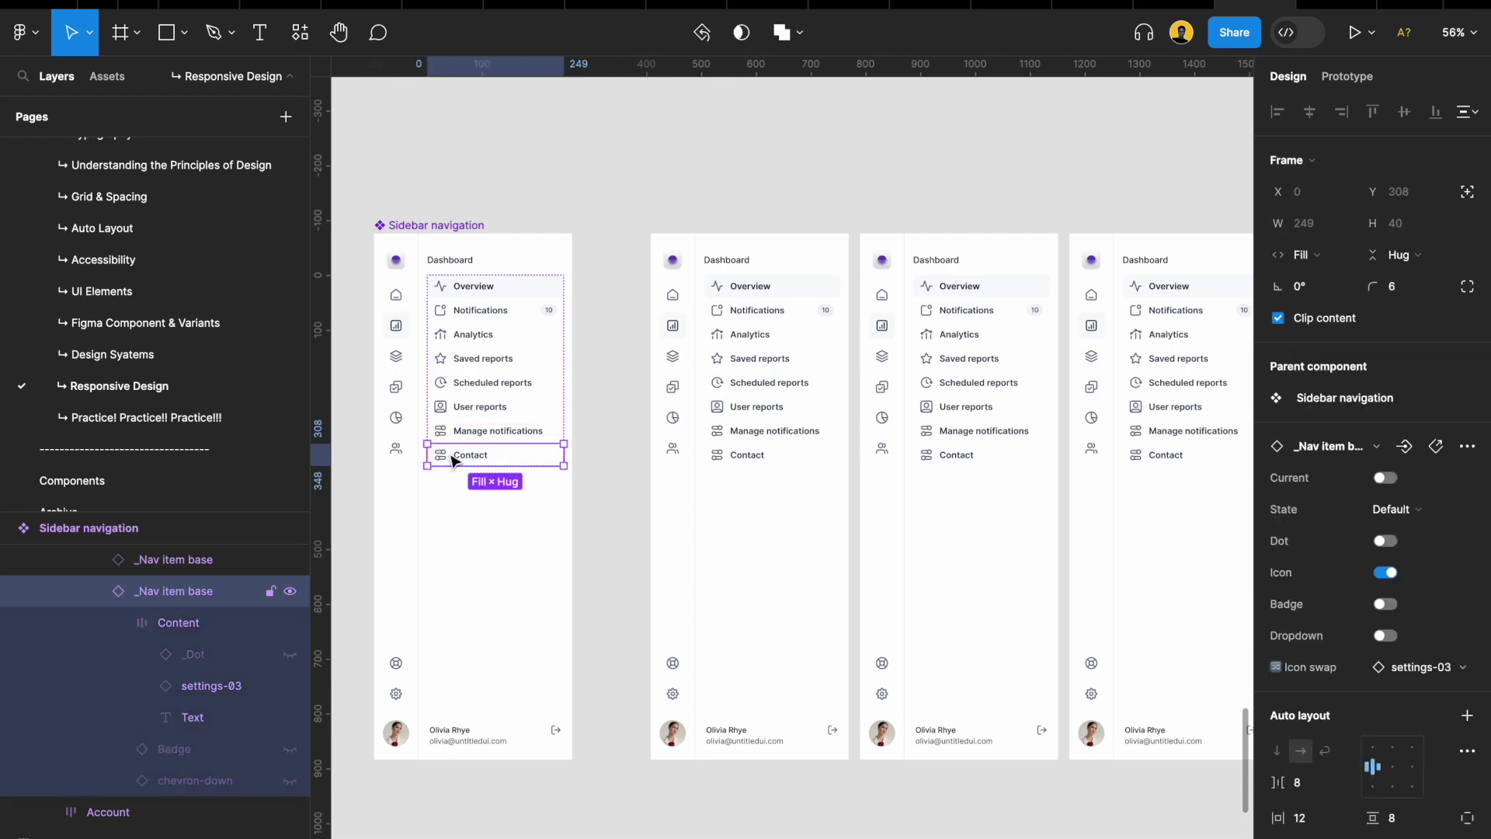
scroll(473, 461, up, 3)
double_click(473, 462)
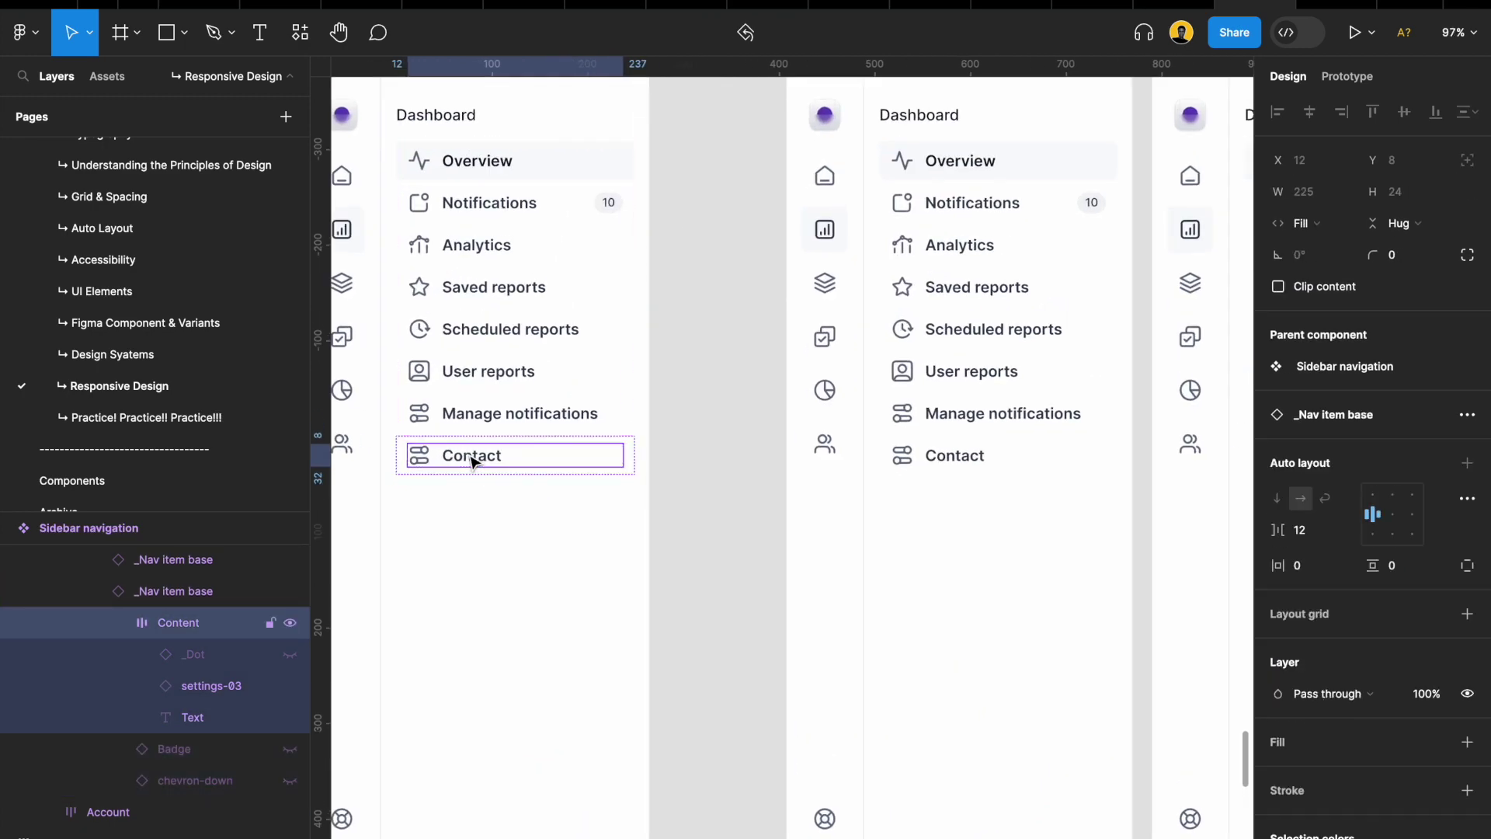
double_click(473, 461)
click(506, 531)
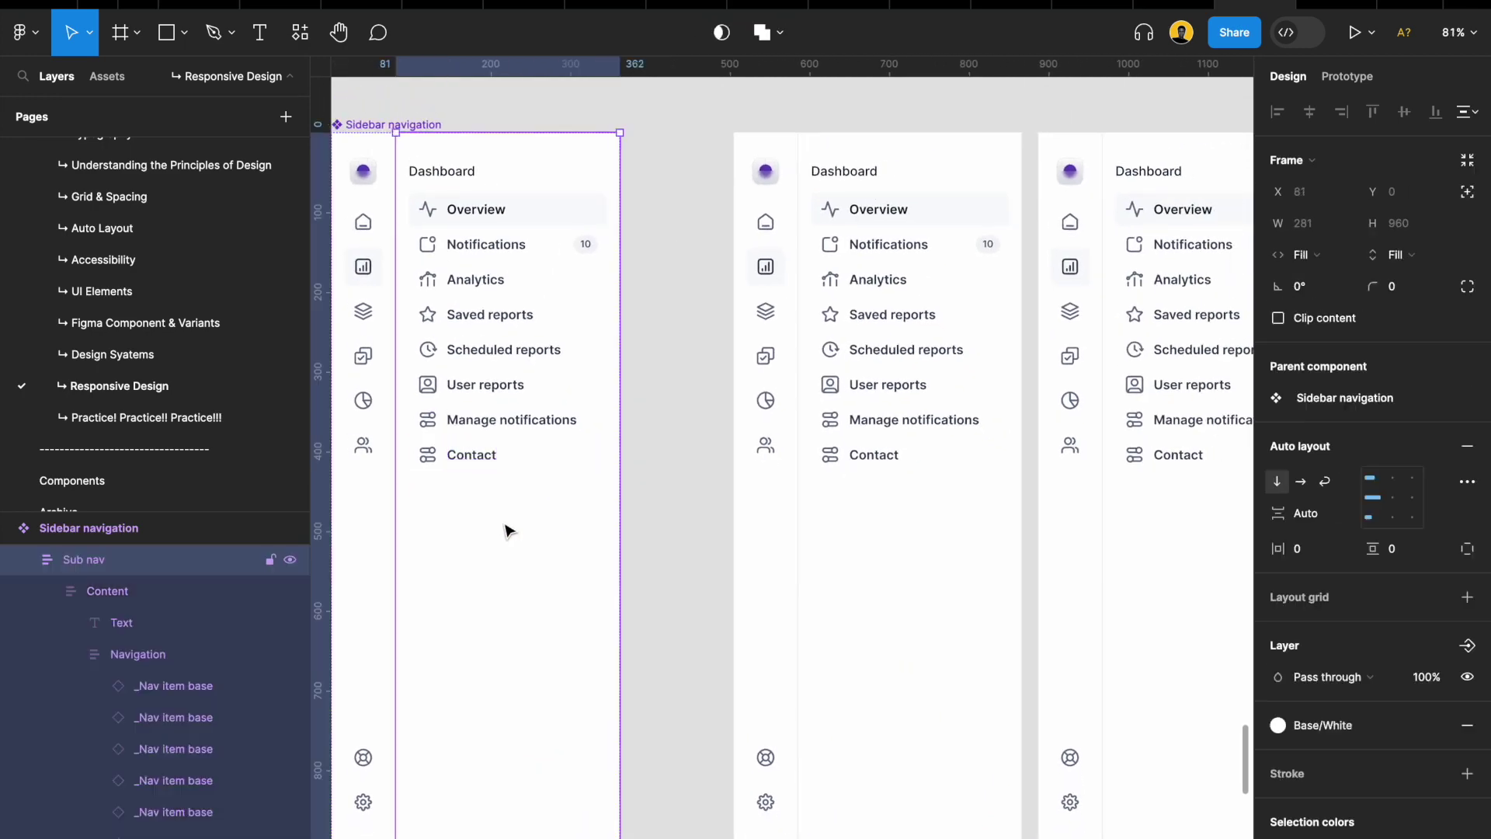
Duplicate the Manage notifications item above Contact in the main component and check the three instances against it
click(490, 419)
click(491, 419)
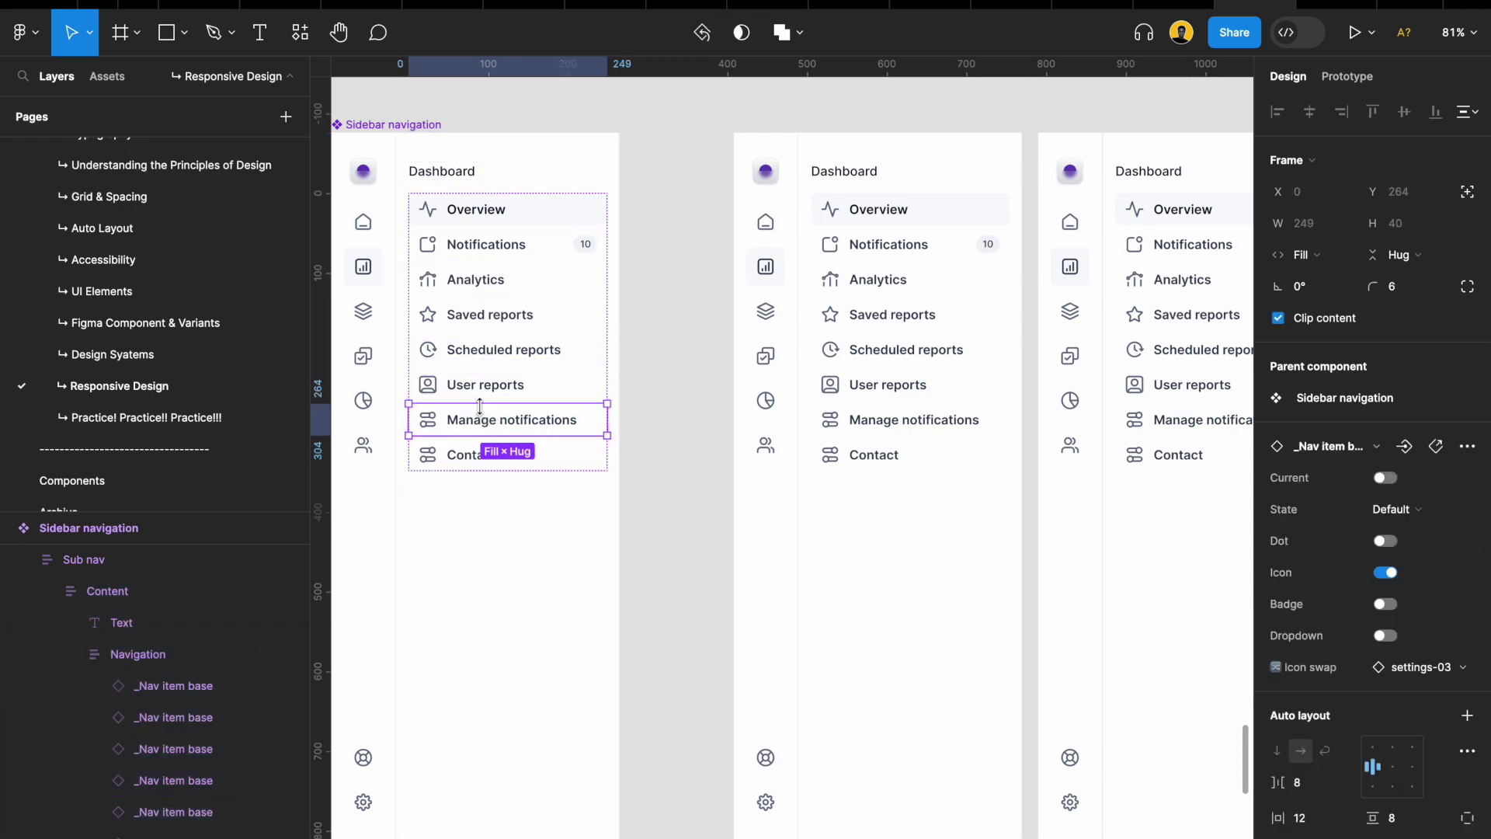
key(ctrl+d)
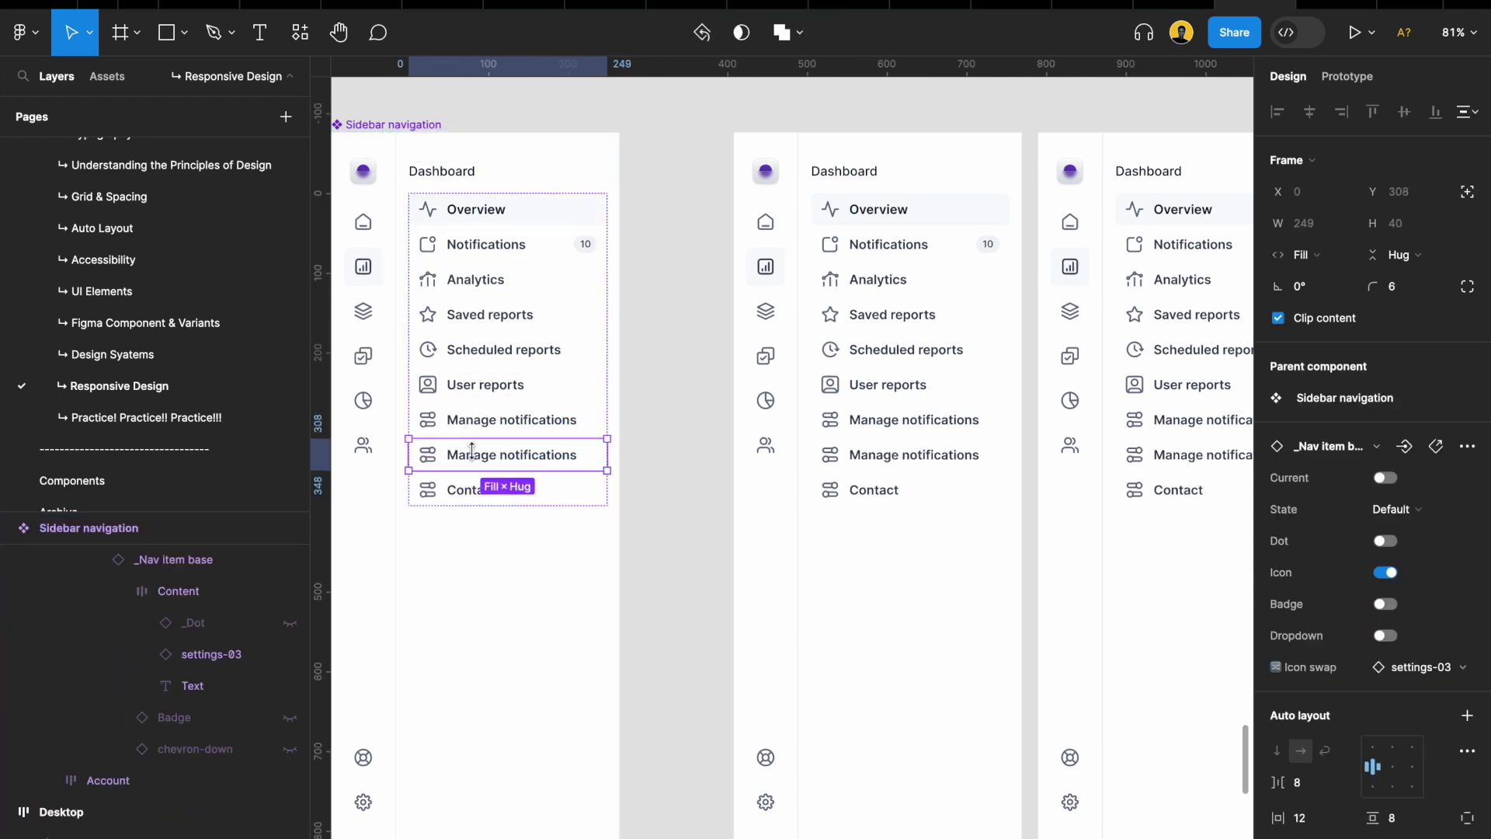
scroll(533, 426, down, 3)
scroll(706, 433, down, 3)
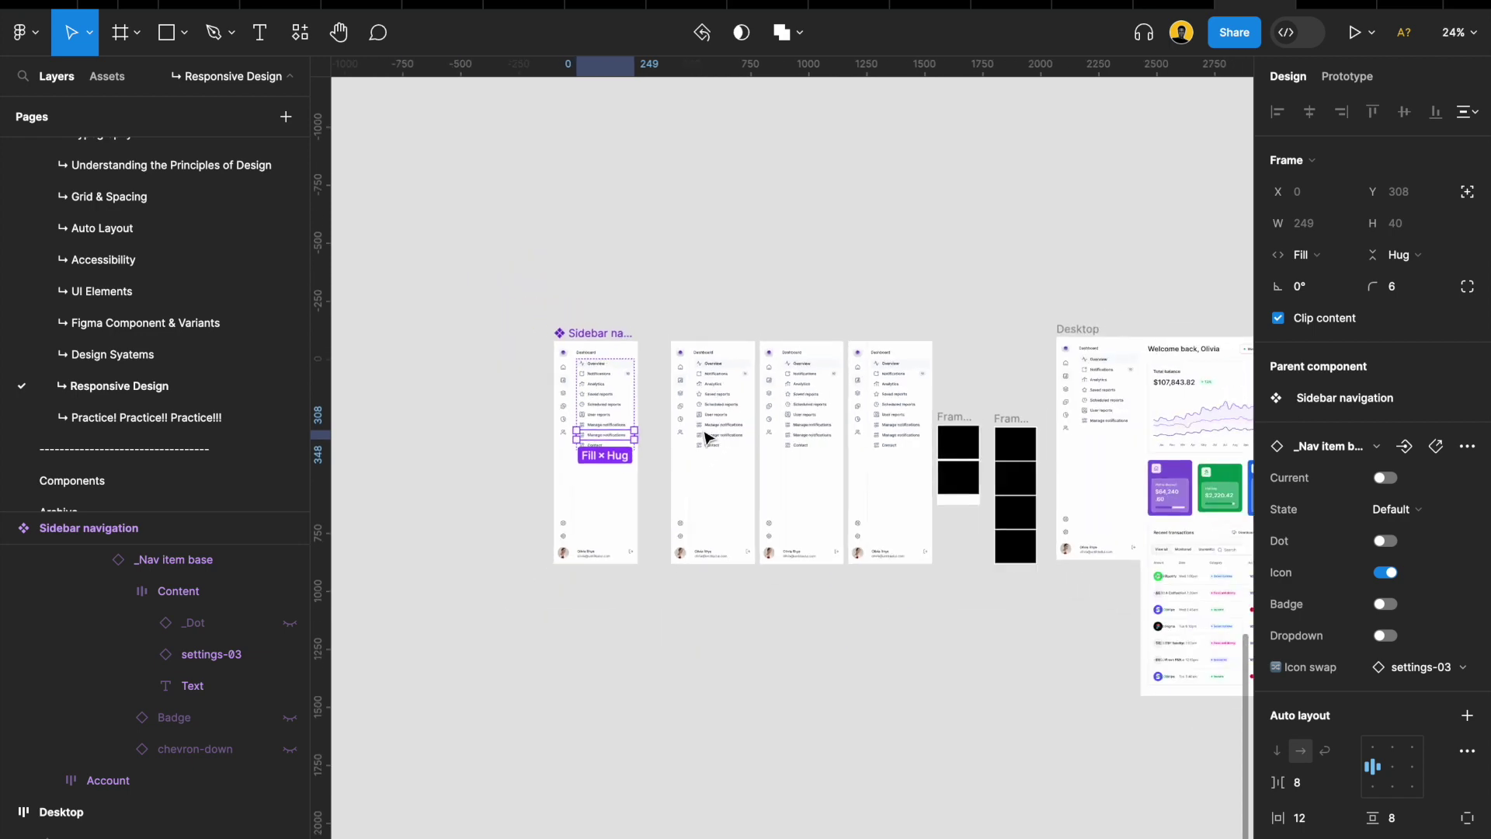
scroll(681, 400, up, 4)
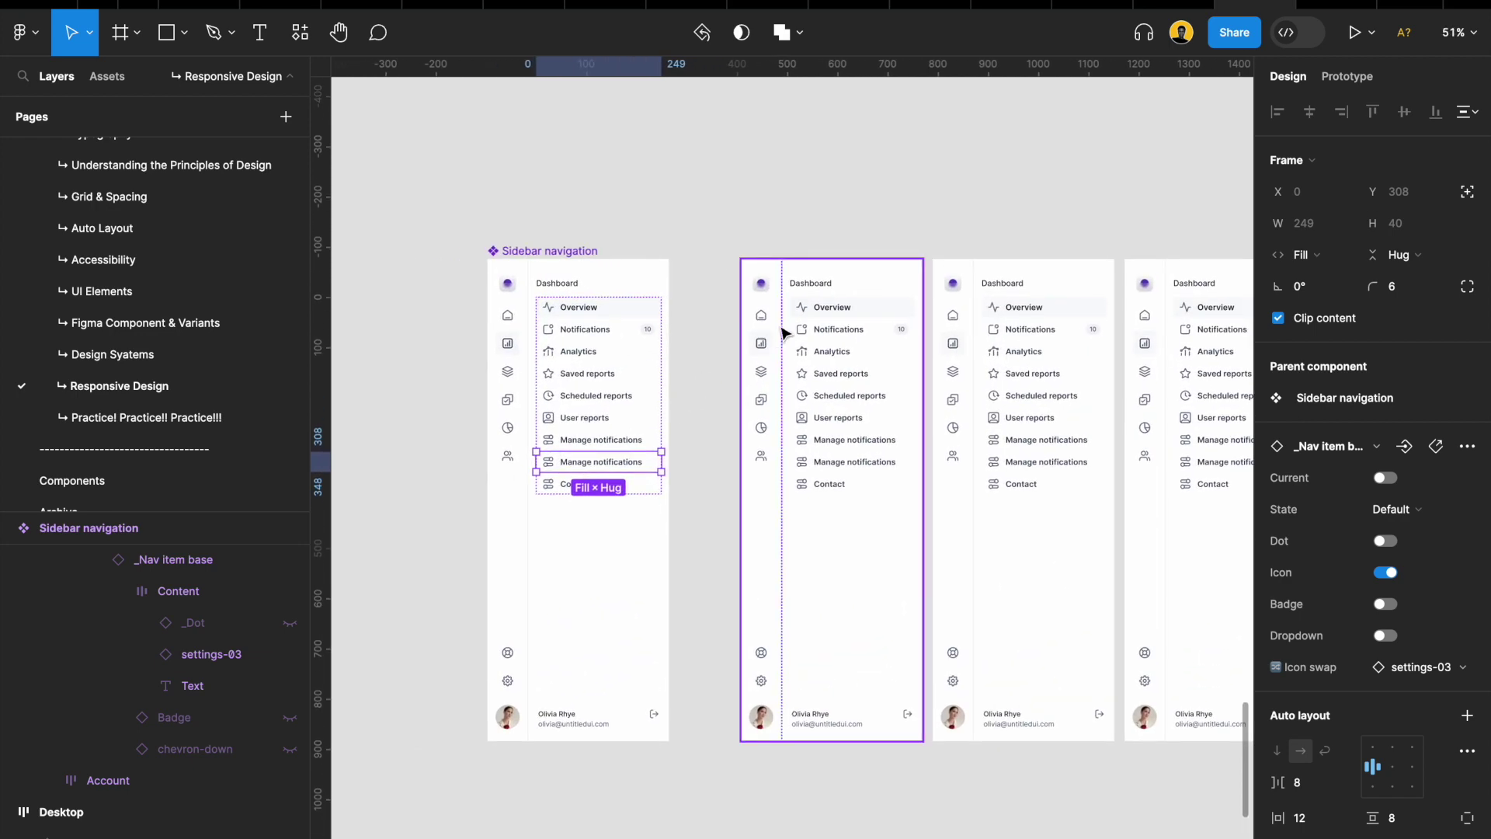
scroll(771, 335, down, 2)
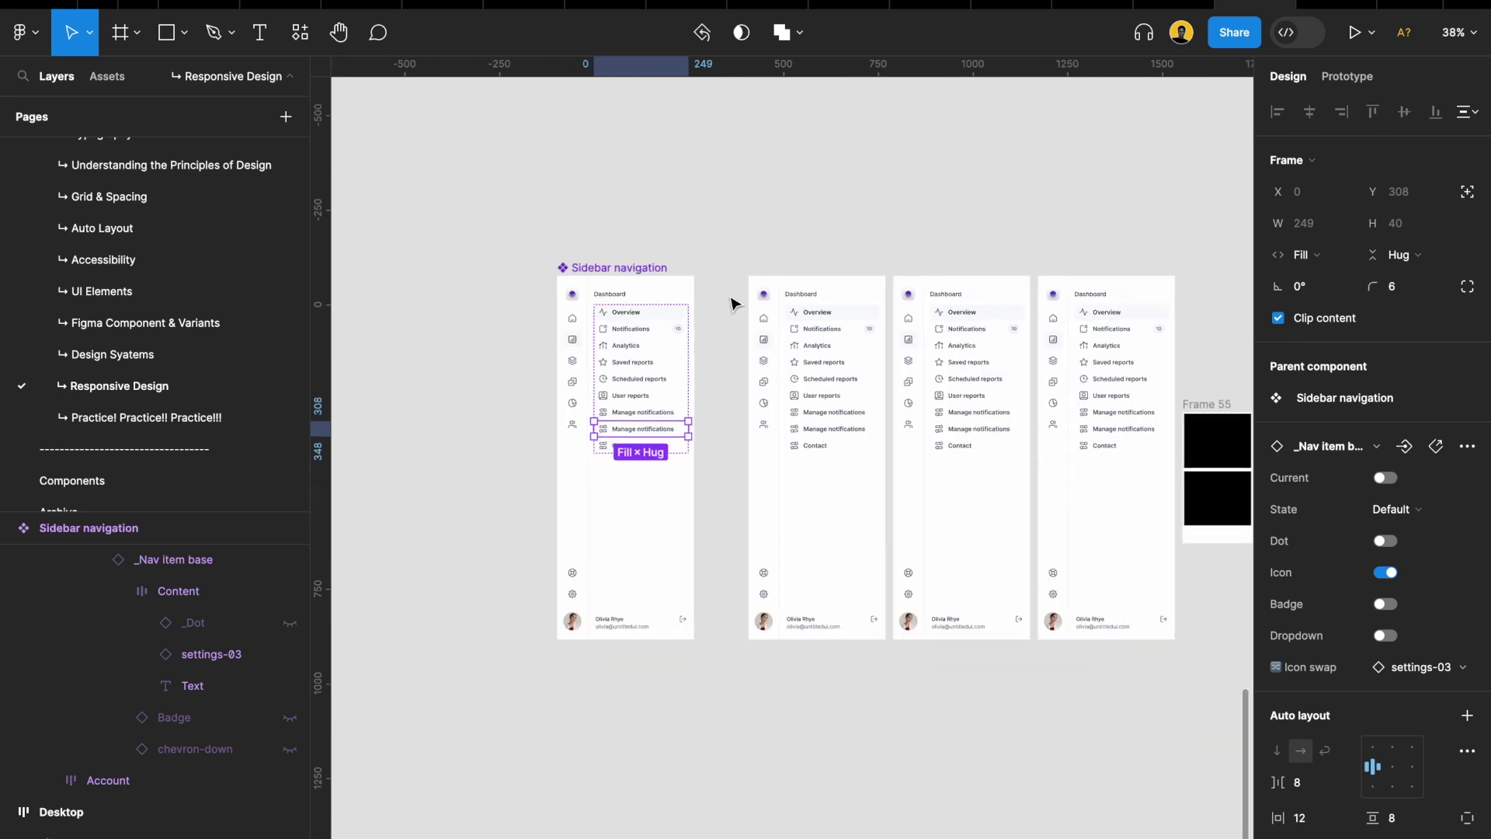
Delete the main Sidebar navigation component along with its second and third instances, keeping only the first instance
click(795, 329)
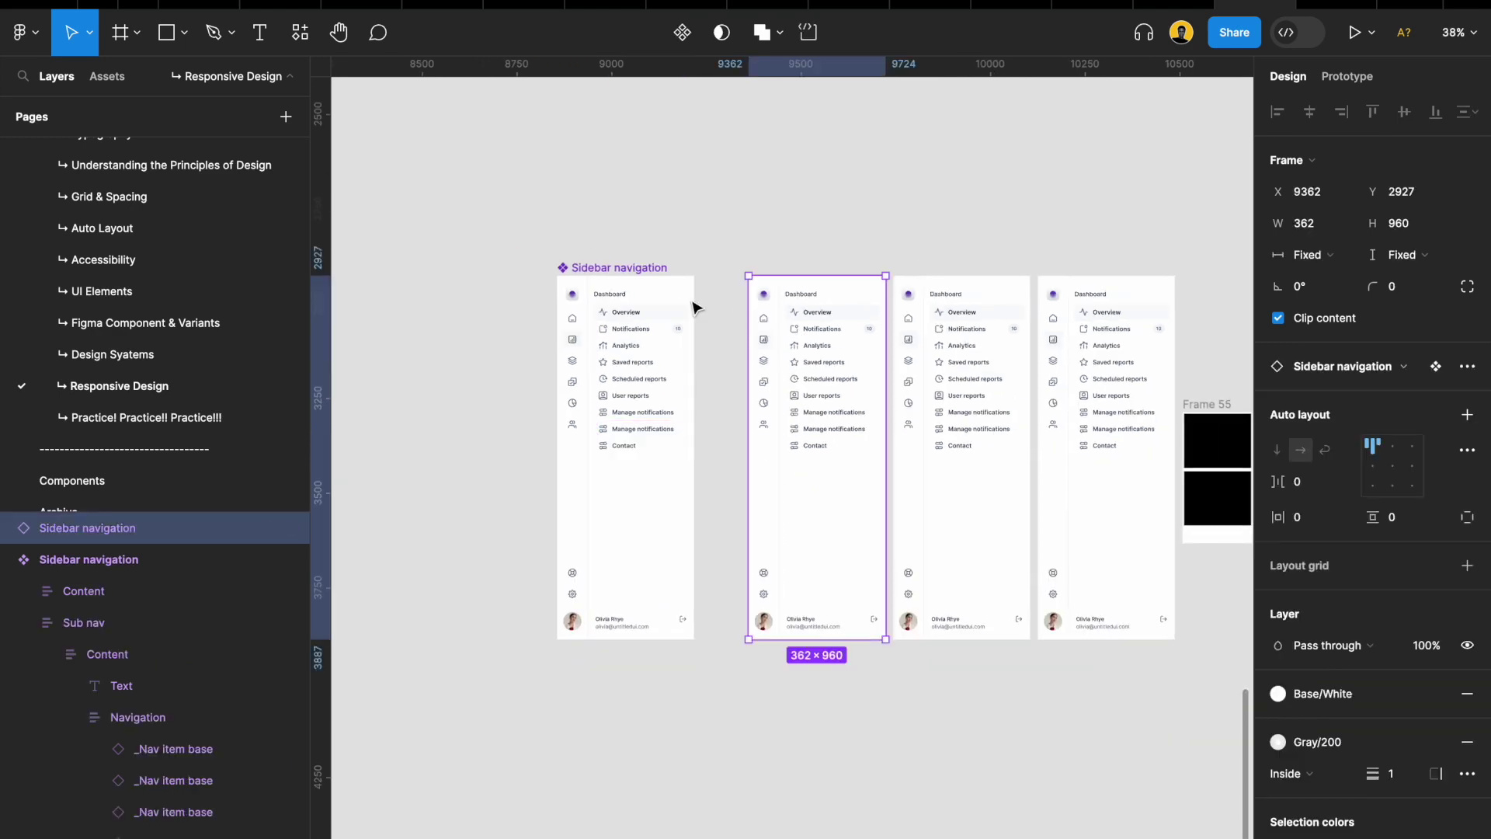
click(627, 319)
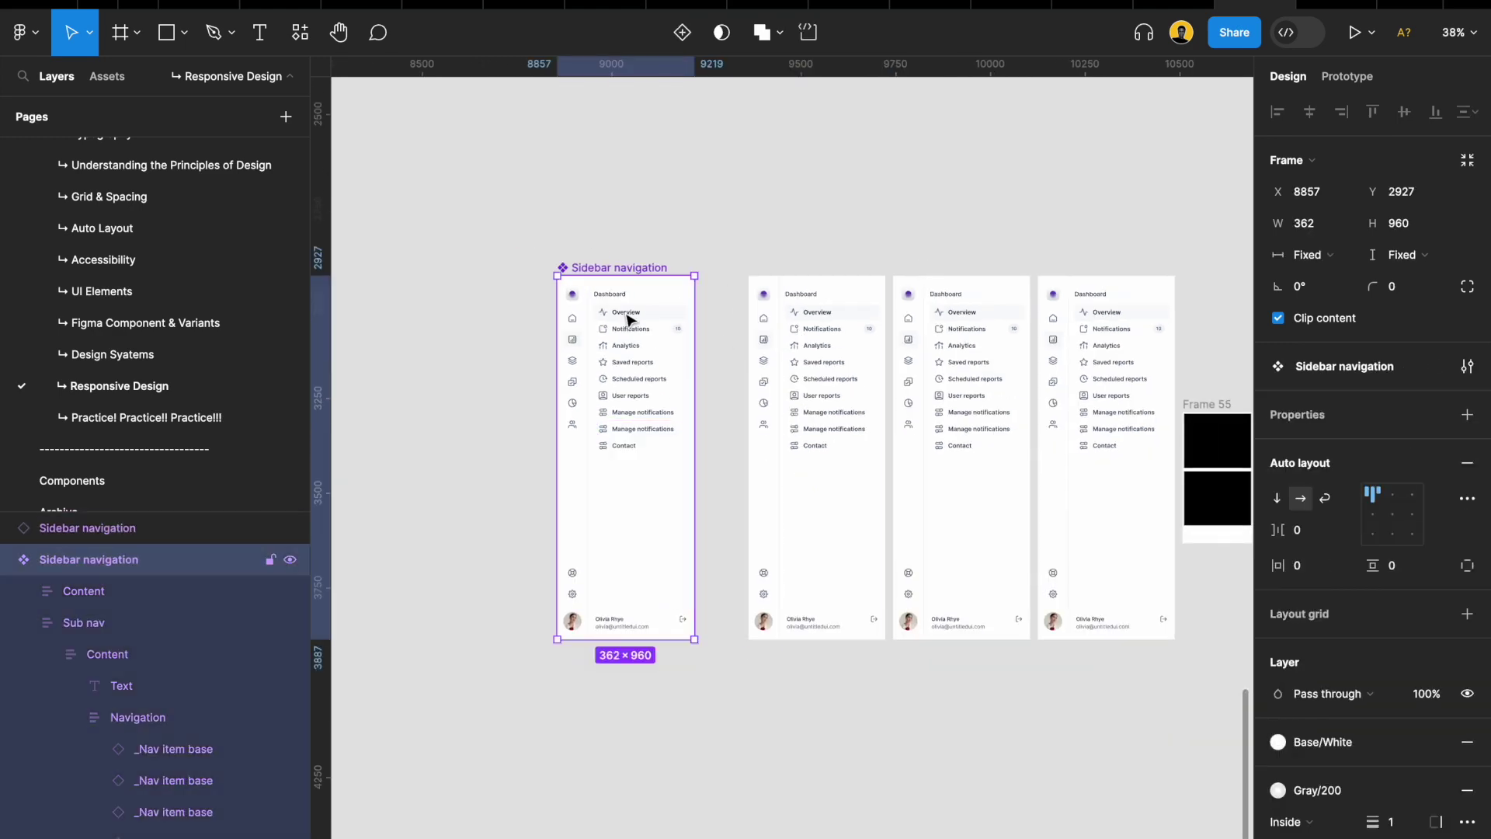
click(959, 329)
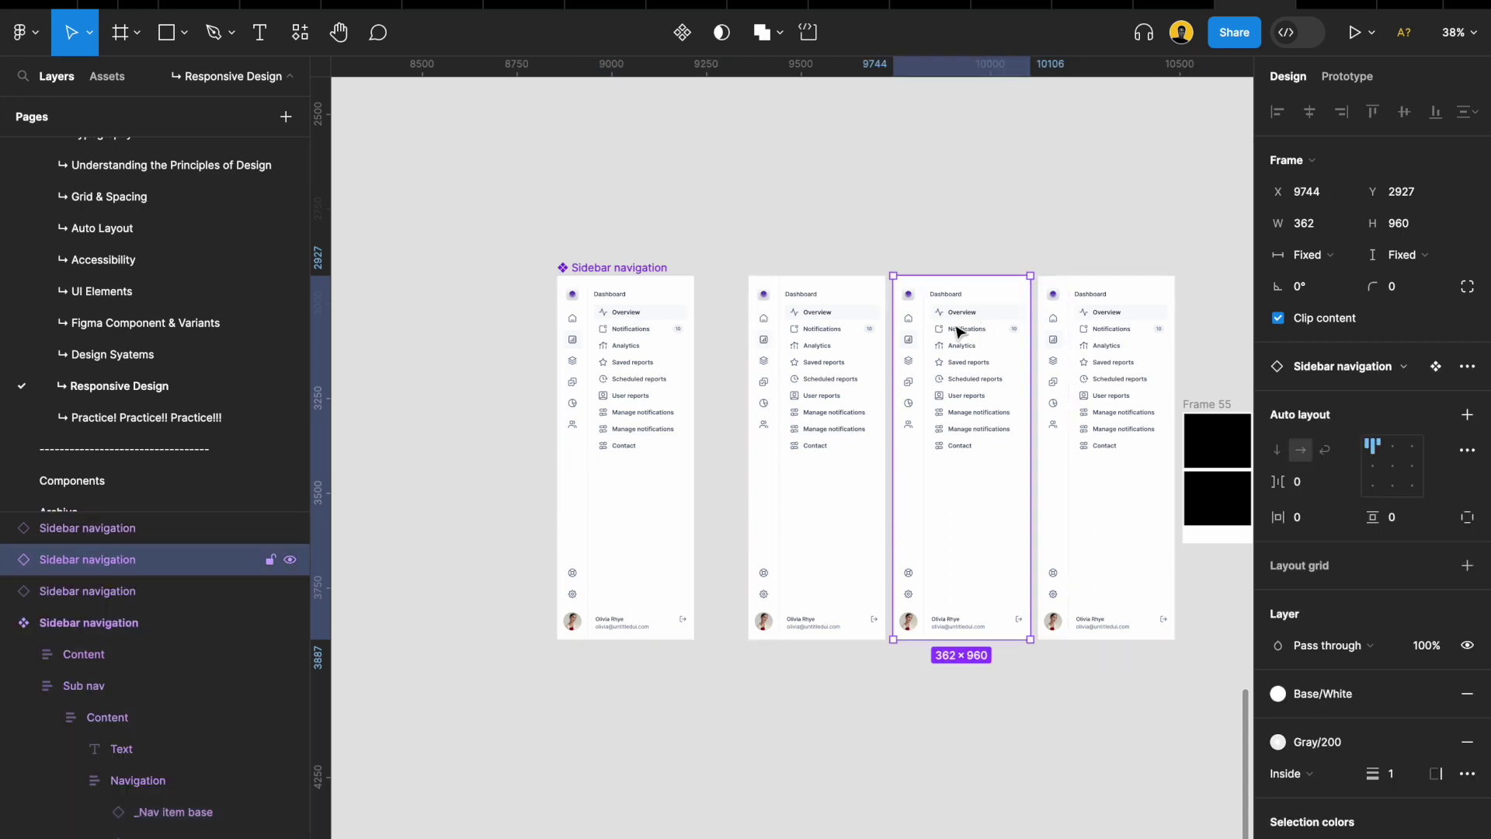
key(Delete)
click(676, 326)
shift+click(1126, 327)
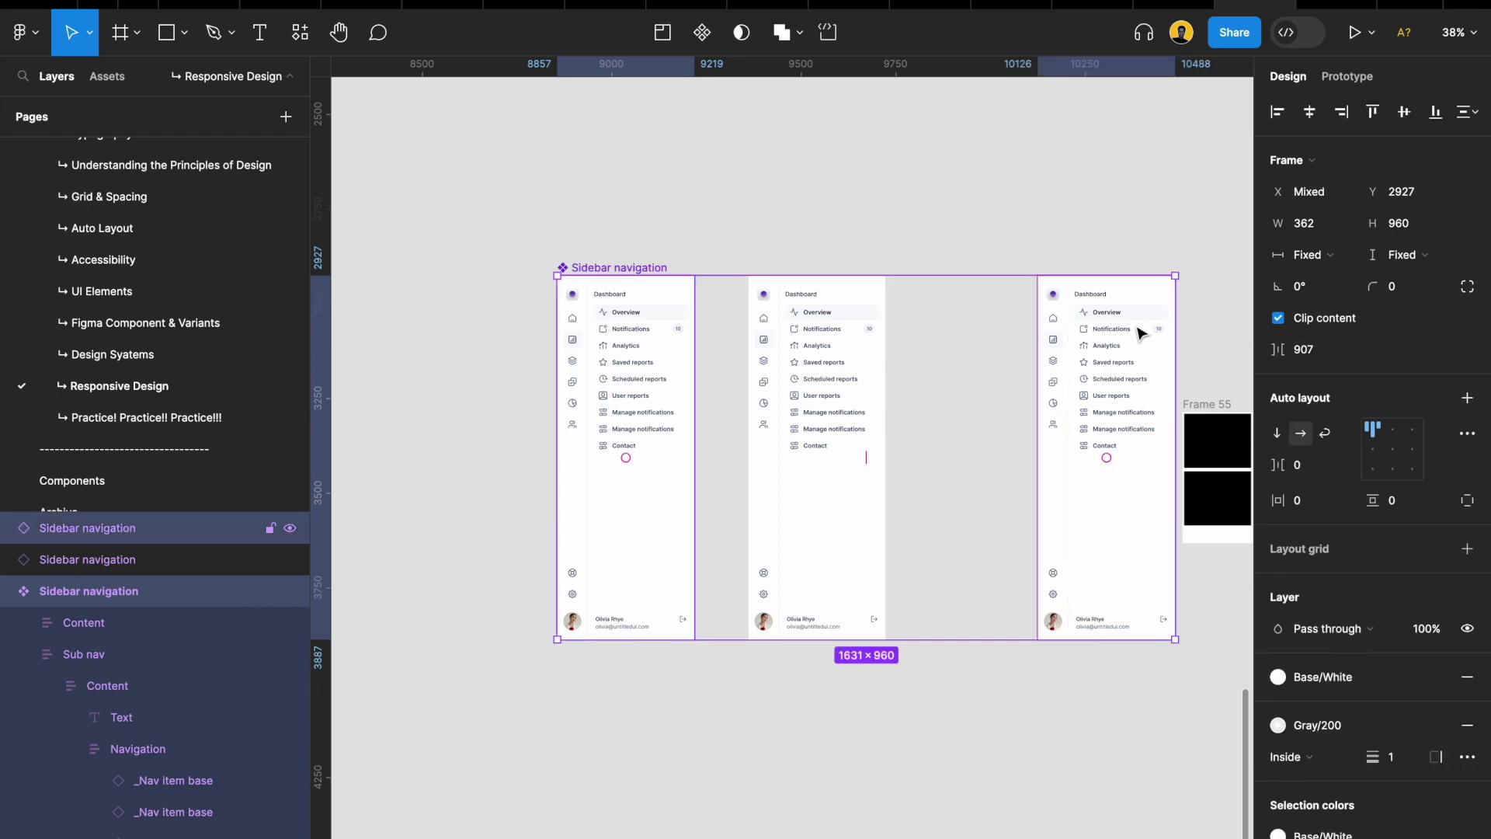
key(Delete)
Duplicate the remaining Sidebar navigation instance beside it, level at the top edge, and detach both instances from the component
drag(767, 366, 932, 357)
scroll(635, 365, up, 5)
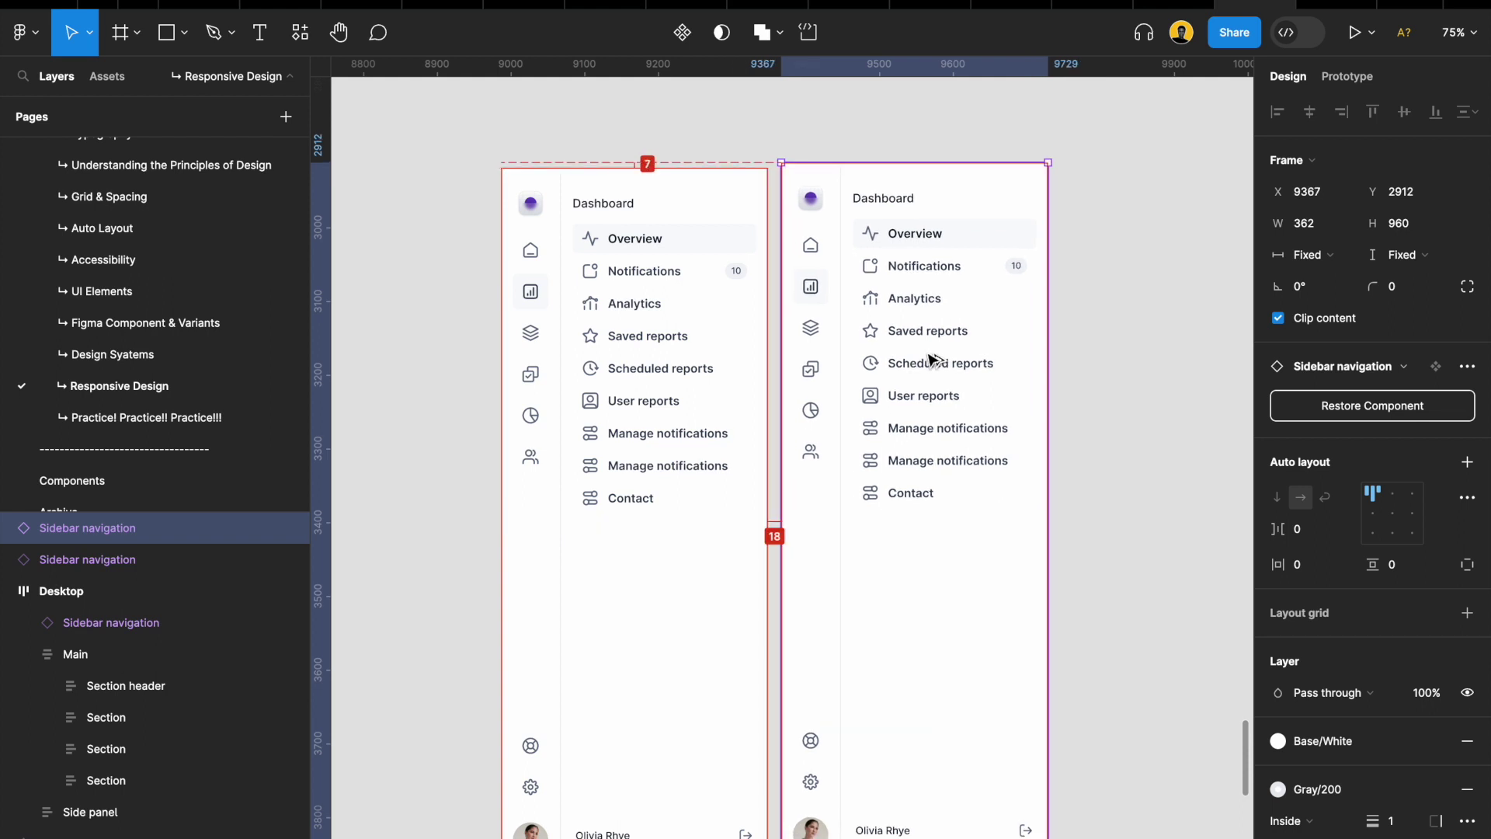
click(602, 361)
shift+click(839, 359)
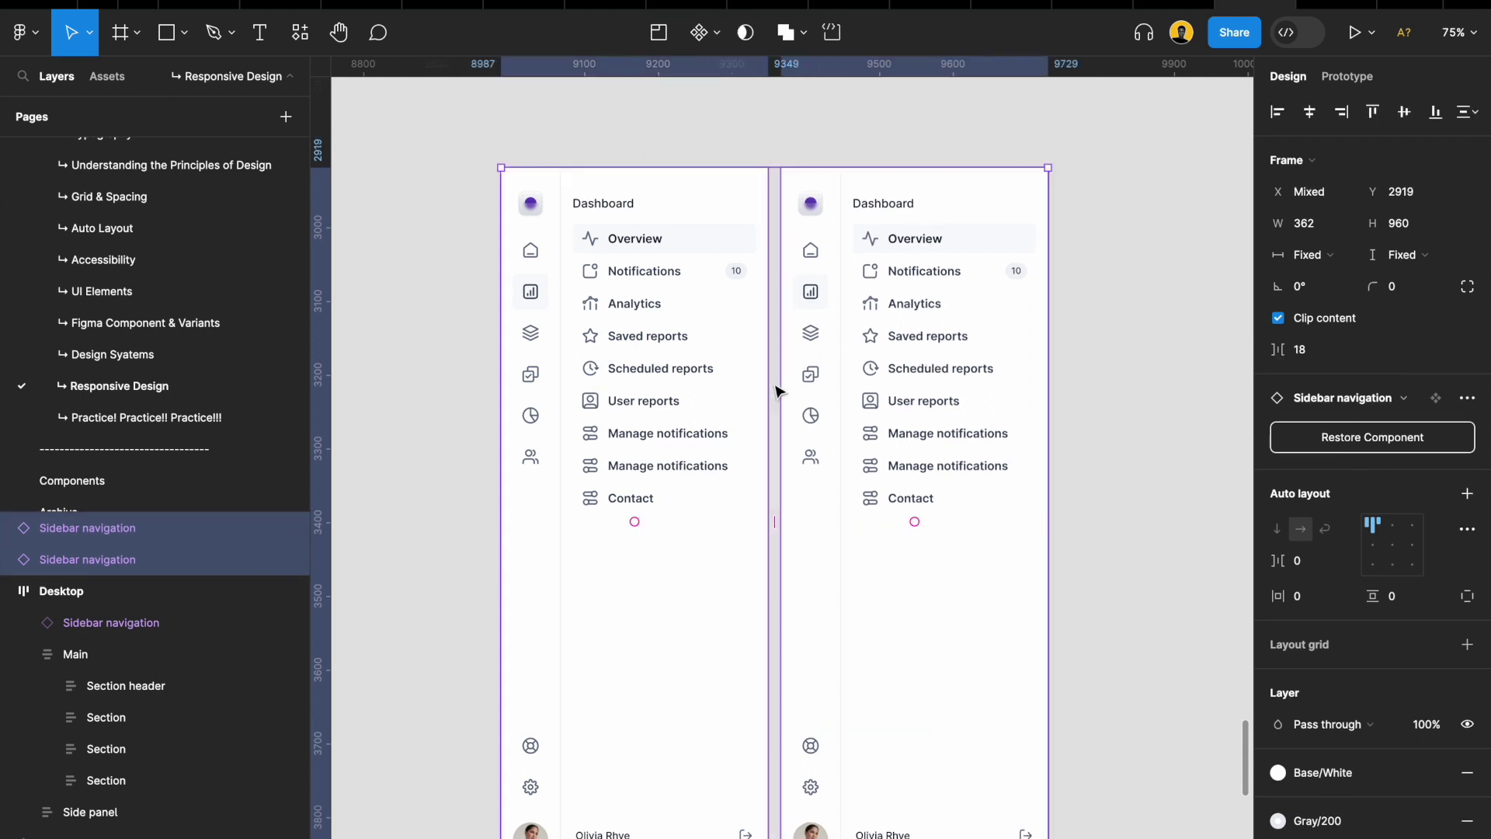
right_click(710, 410)
click(774, 683)
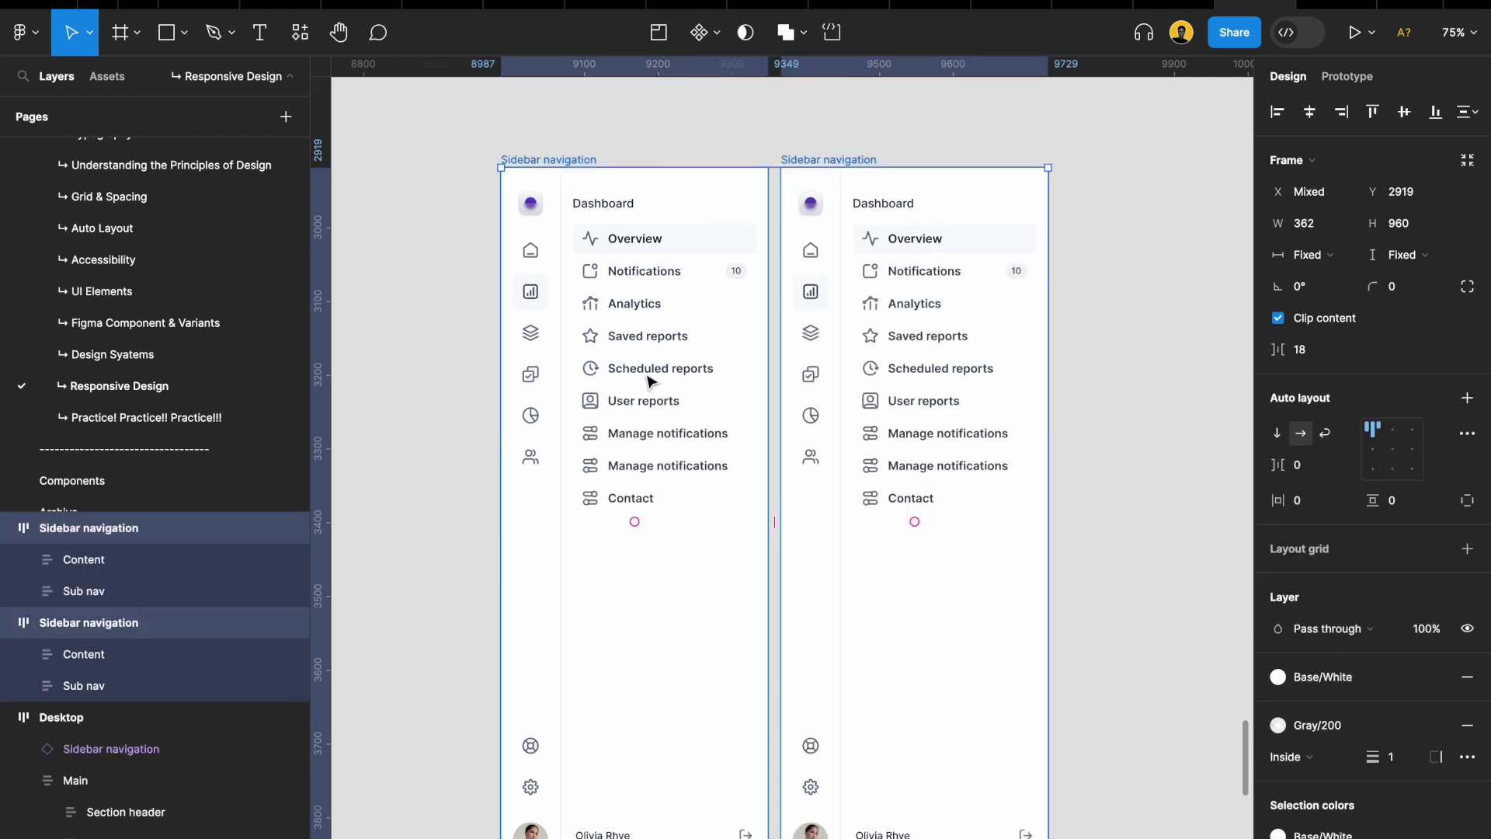
click(815, 97)
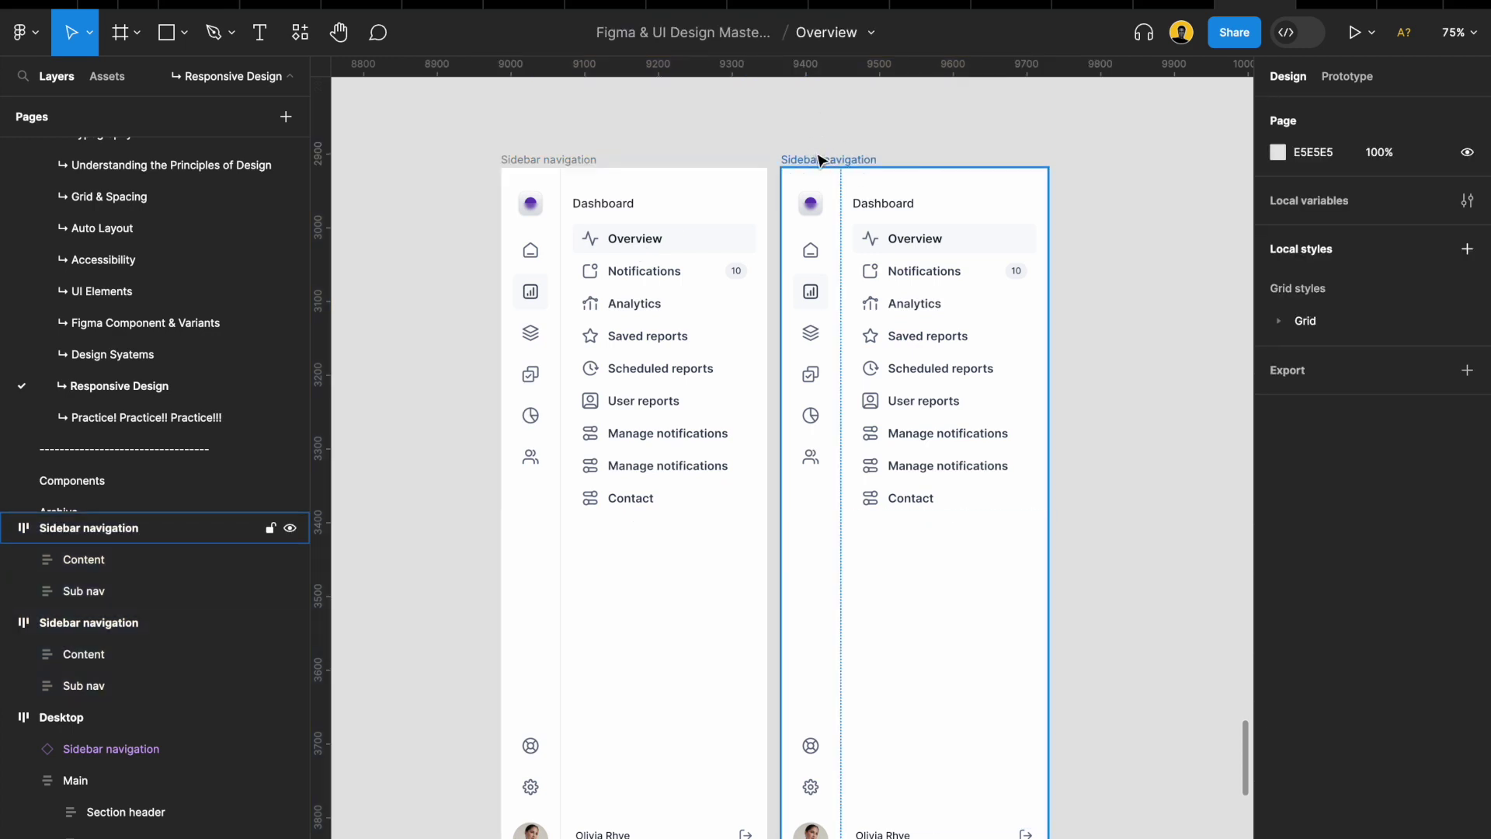
Copy the Navigation list from the second Sidebar navigation frame twice onto the empty canvas beside the frames
click(920, 243)
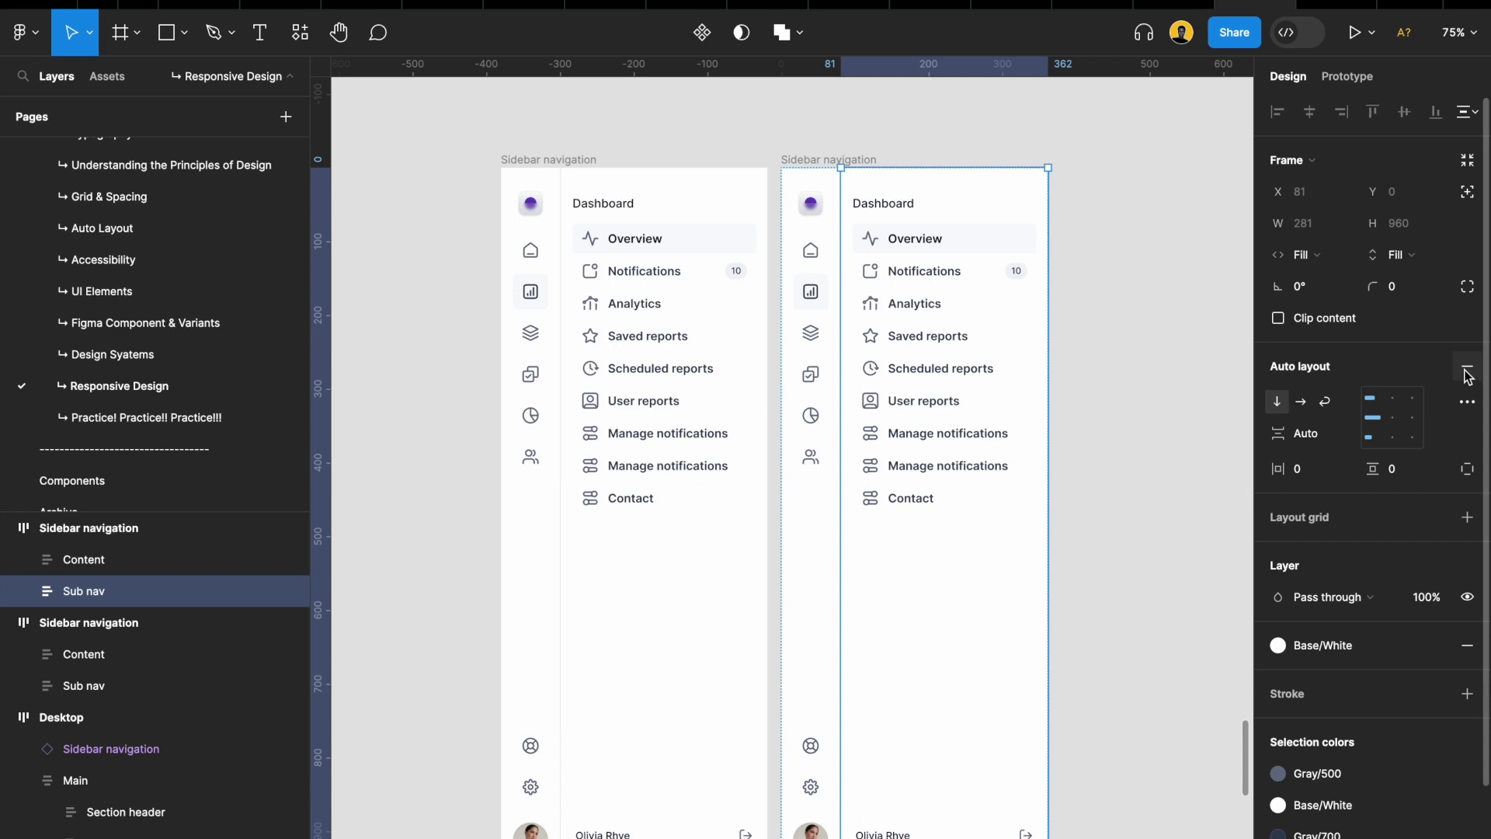
click(1007, 313)
click(968, 311)
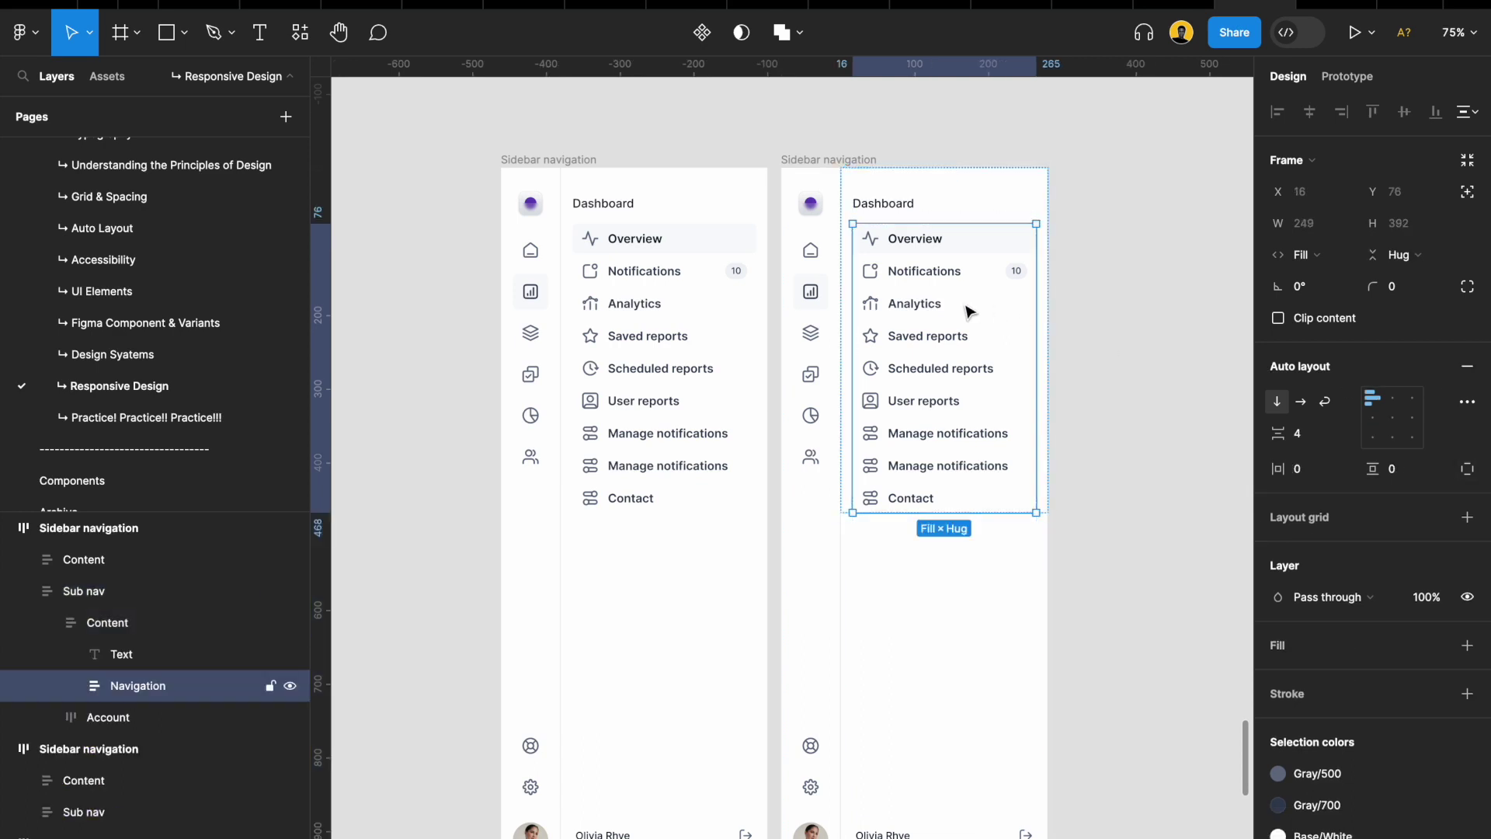
scroll(1035, 346, down, 5)
drag(985, 346, 685, 344)
Delete both detached Sidebar navigation frames, leaving the two separate Navigation lists
click(774, 245)
shift+click(920, 243)
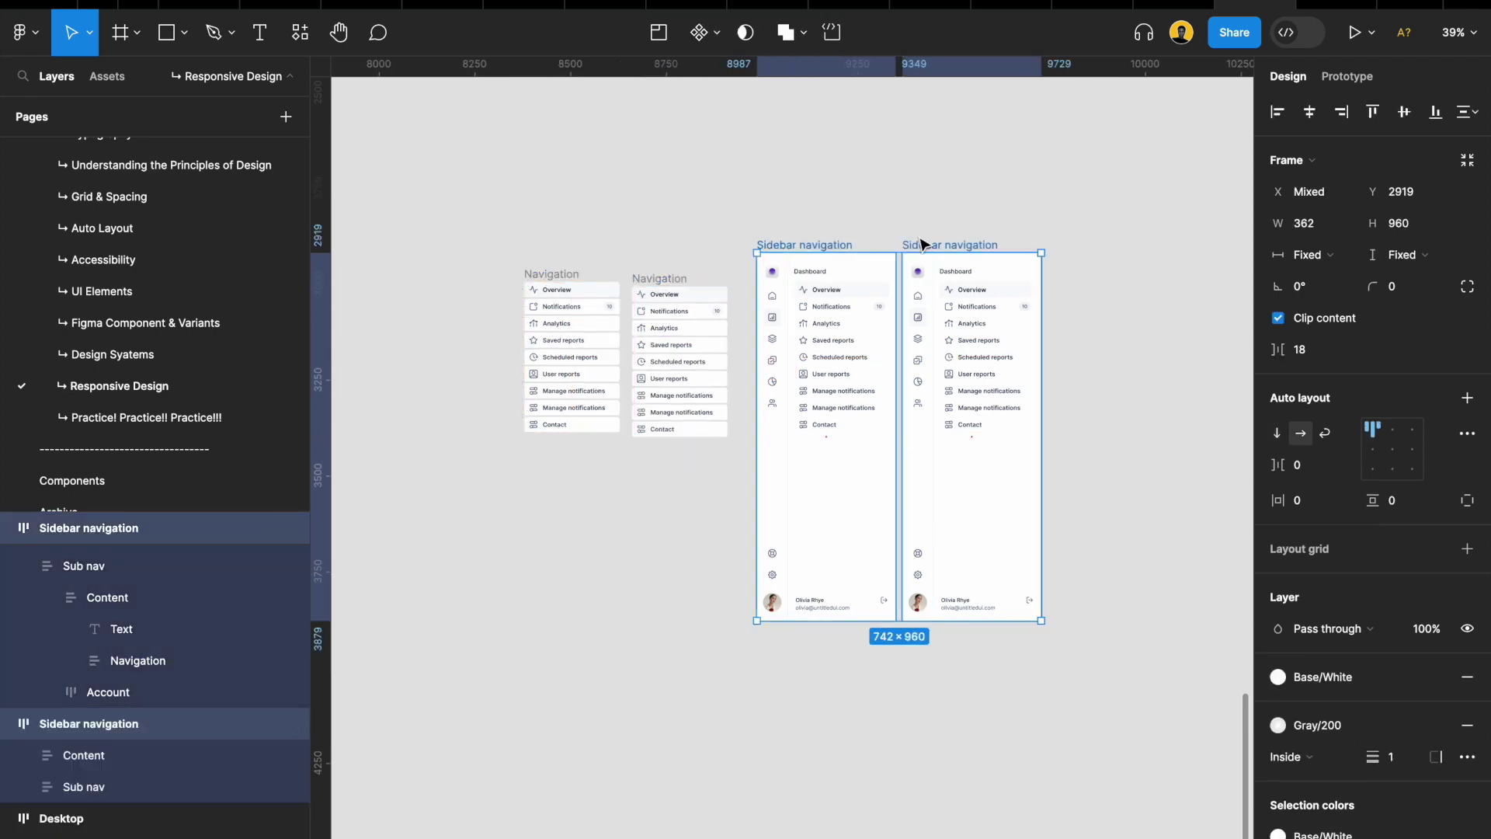
key(Delete)
Align the two Navigation lists at their top edges and select the first one
scroll(519, 349, up, 5)
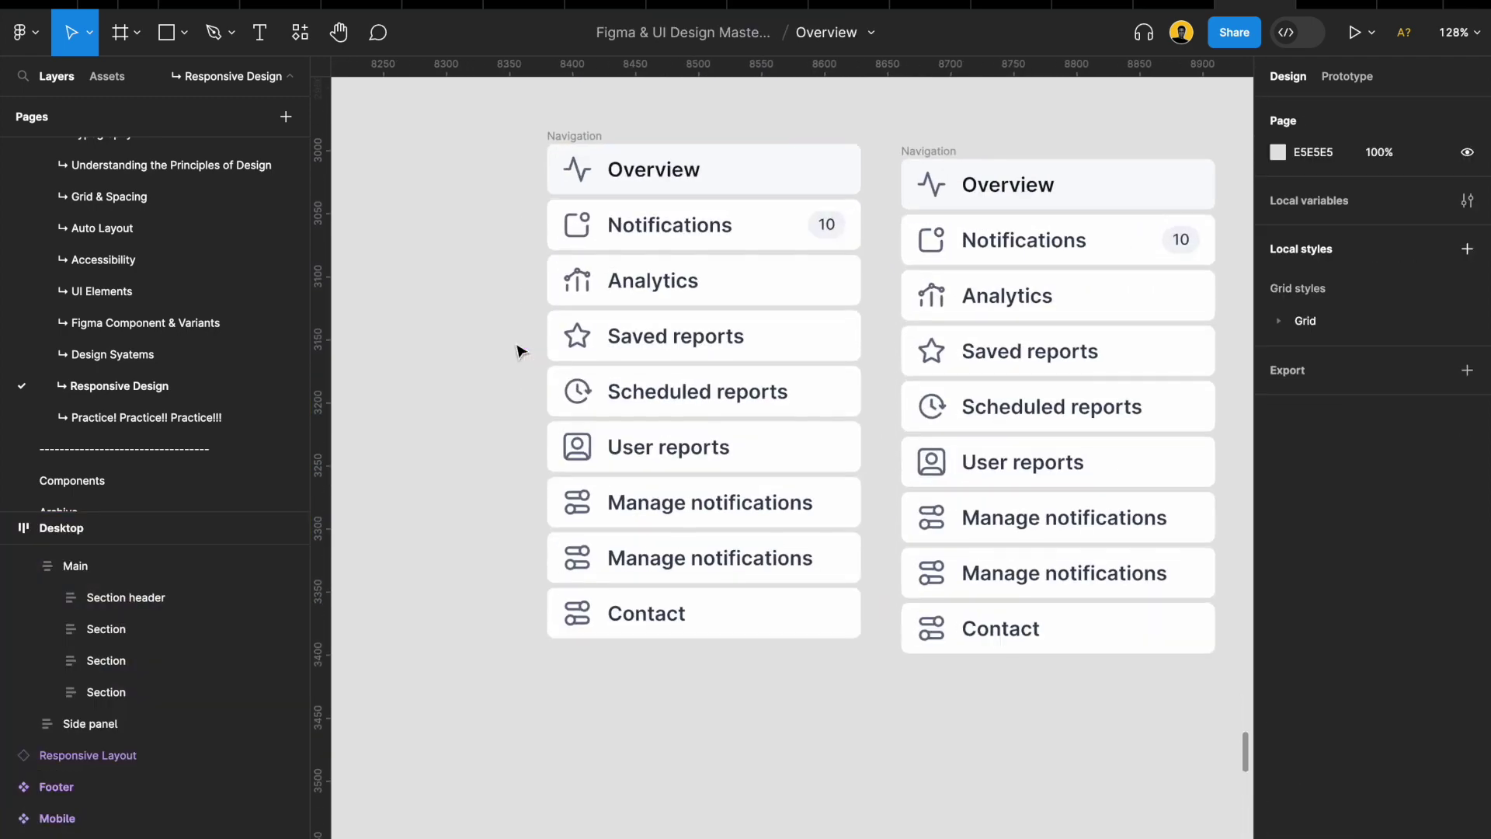
click(615, 132)
click(928, 138)
click(573, 137)
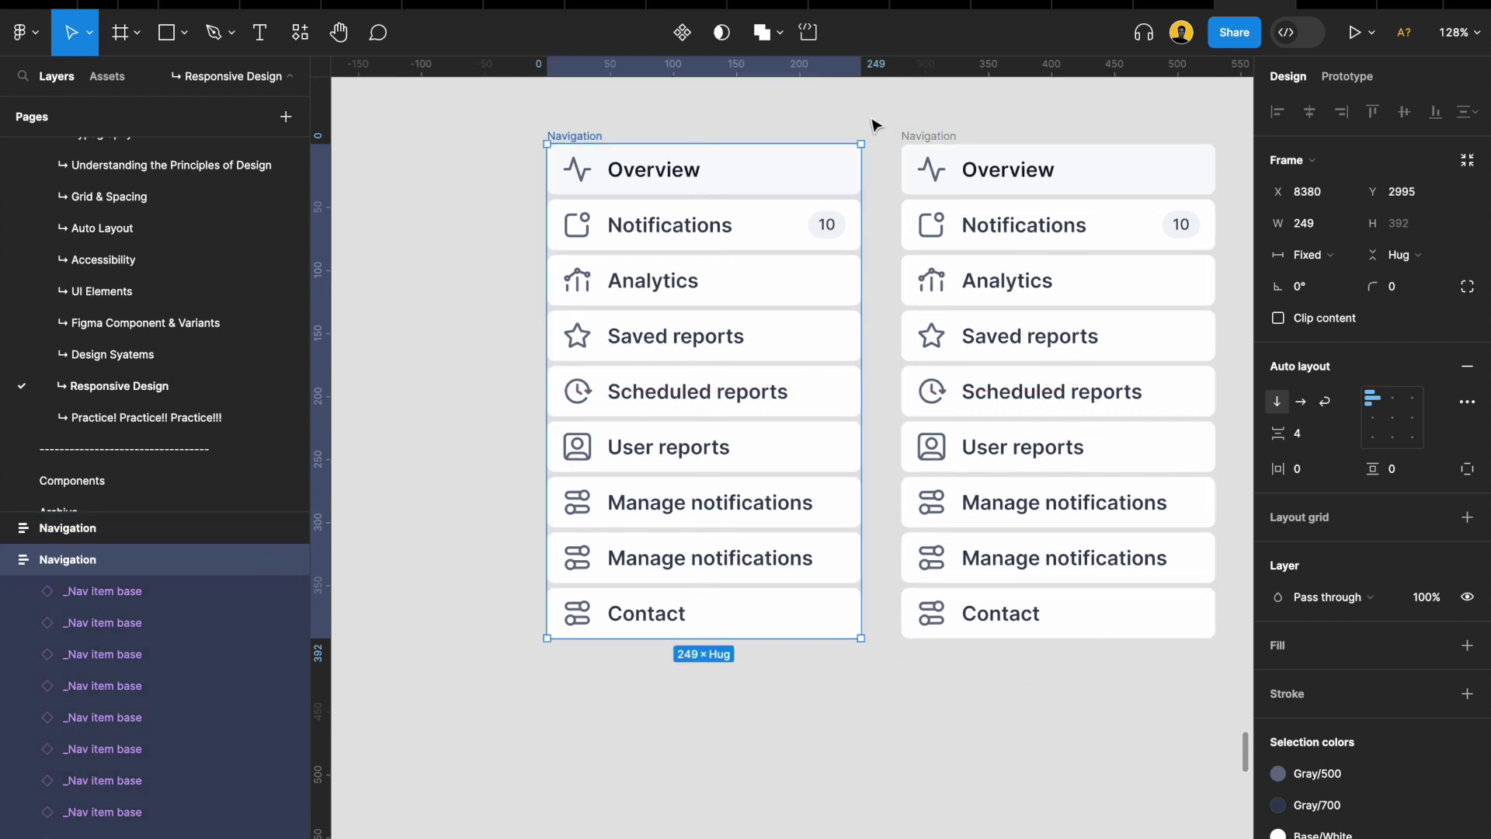
Remove auto layout from the second Navigation list
click(929, 138)
scroll(929, 143, right, 2)
scroll(930, 143, up, 2)
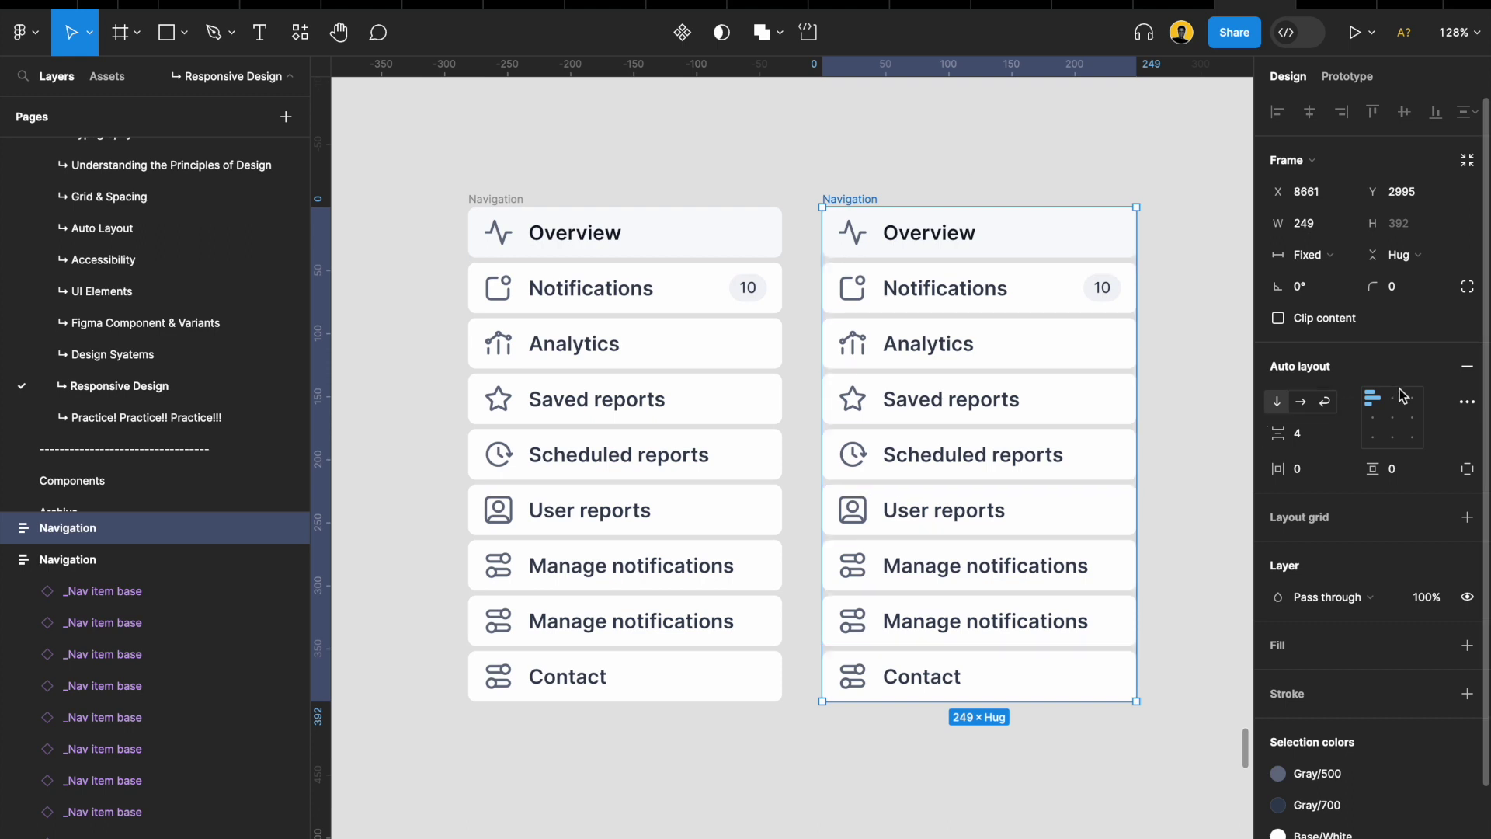
click(1467, 372)
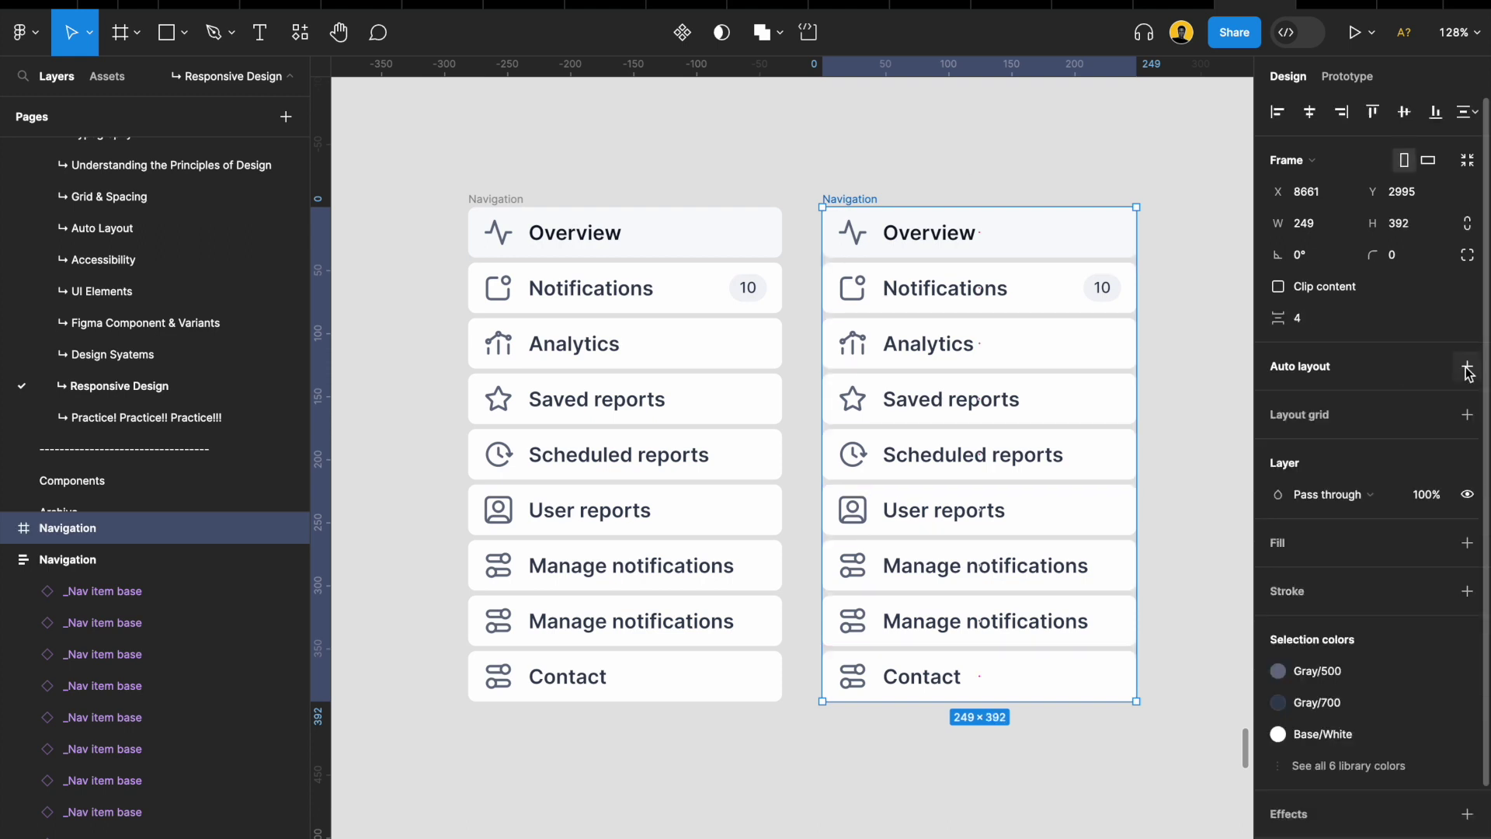
Inspect individual items in the Navigation list without auto layout and compare them with items in the auto layout list
click(876, 237)
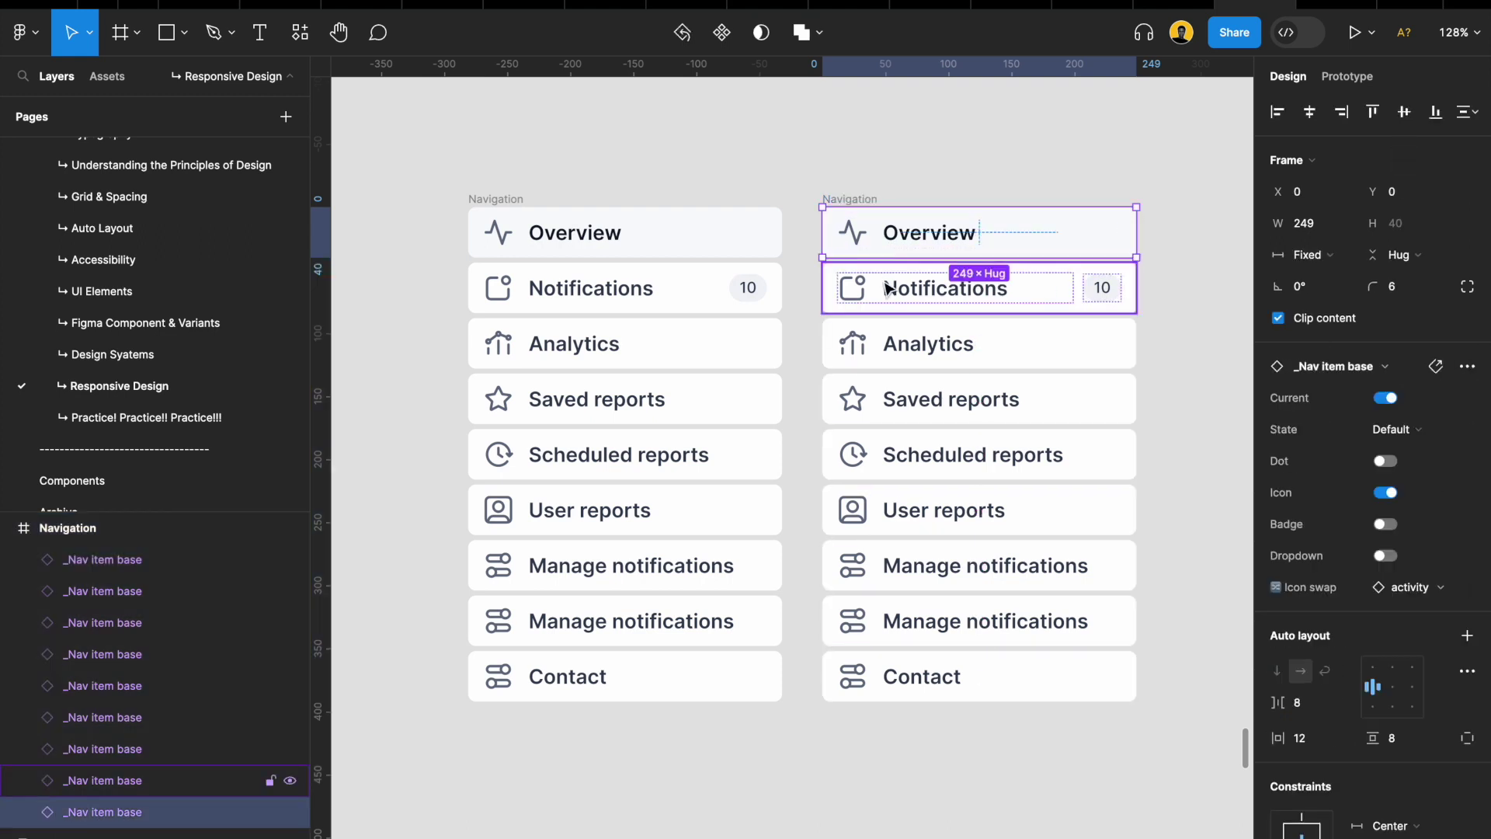
click(893, 289)
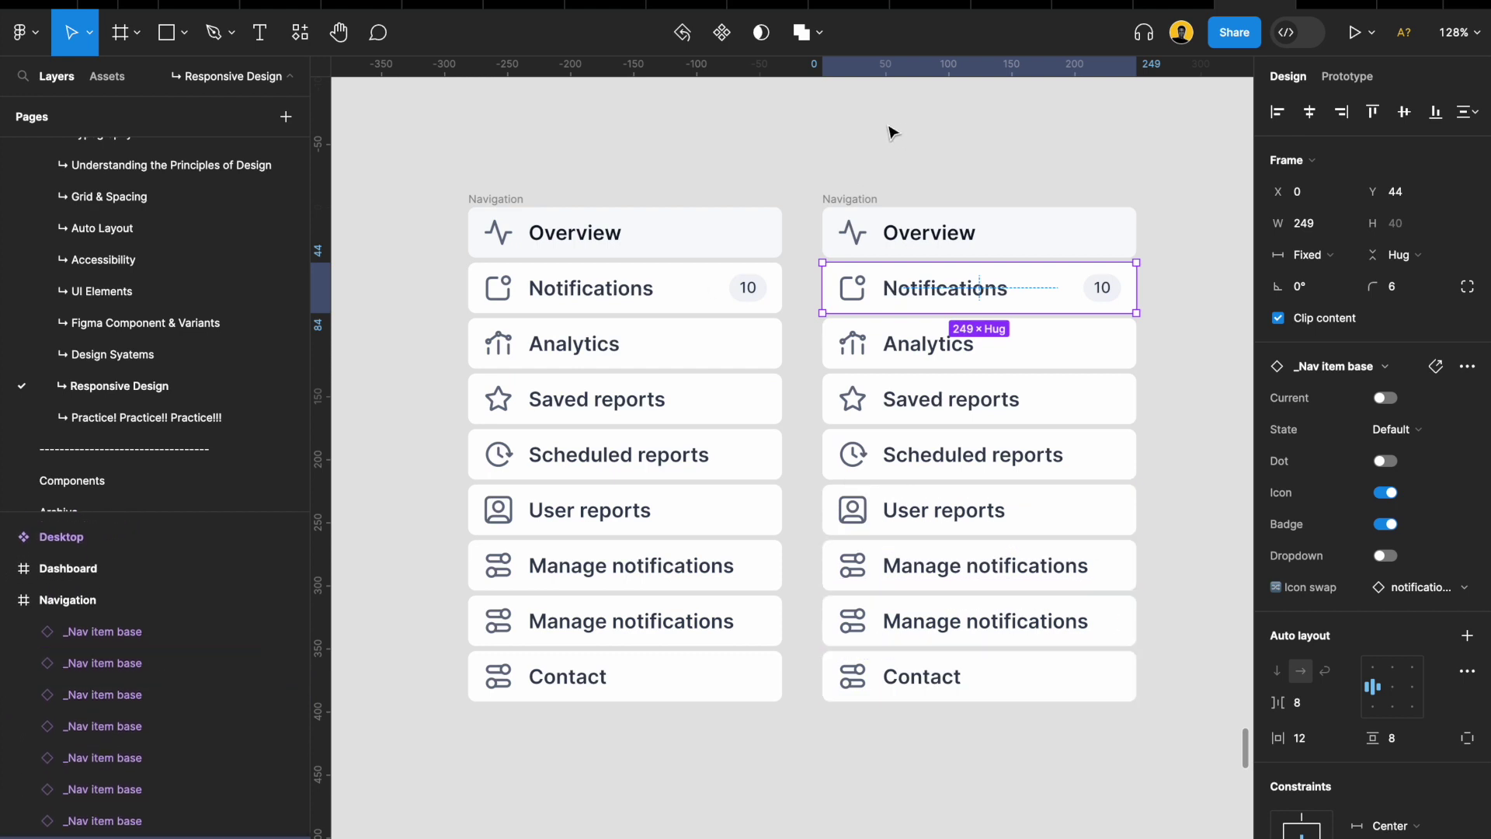
click(878, 155)
click(852, 200)
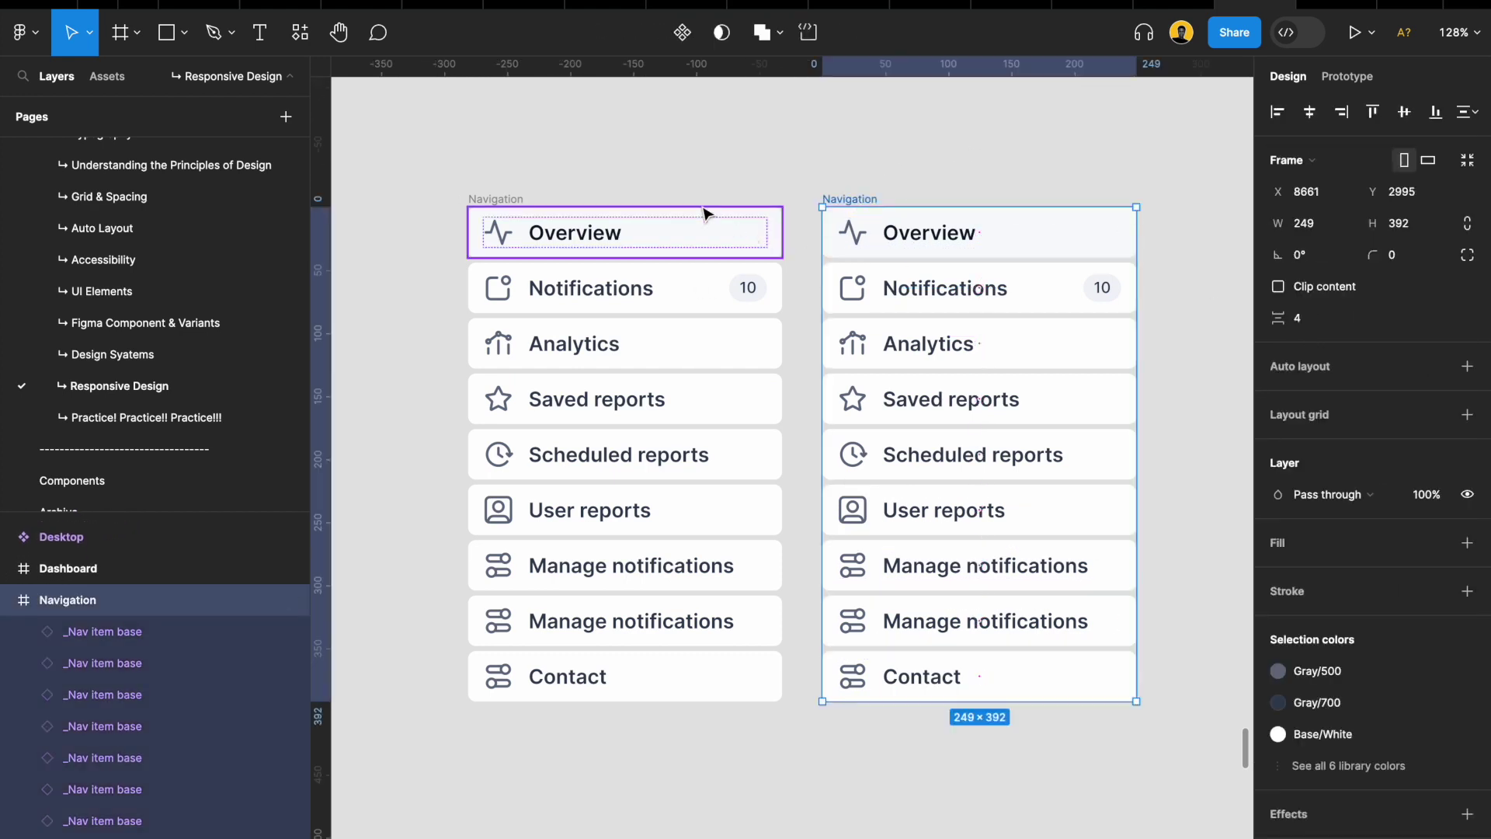
click(536, 225)
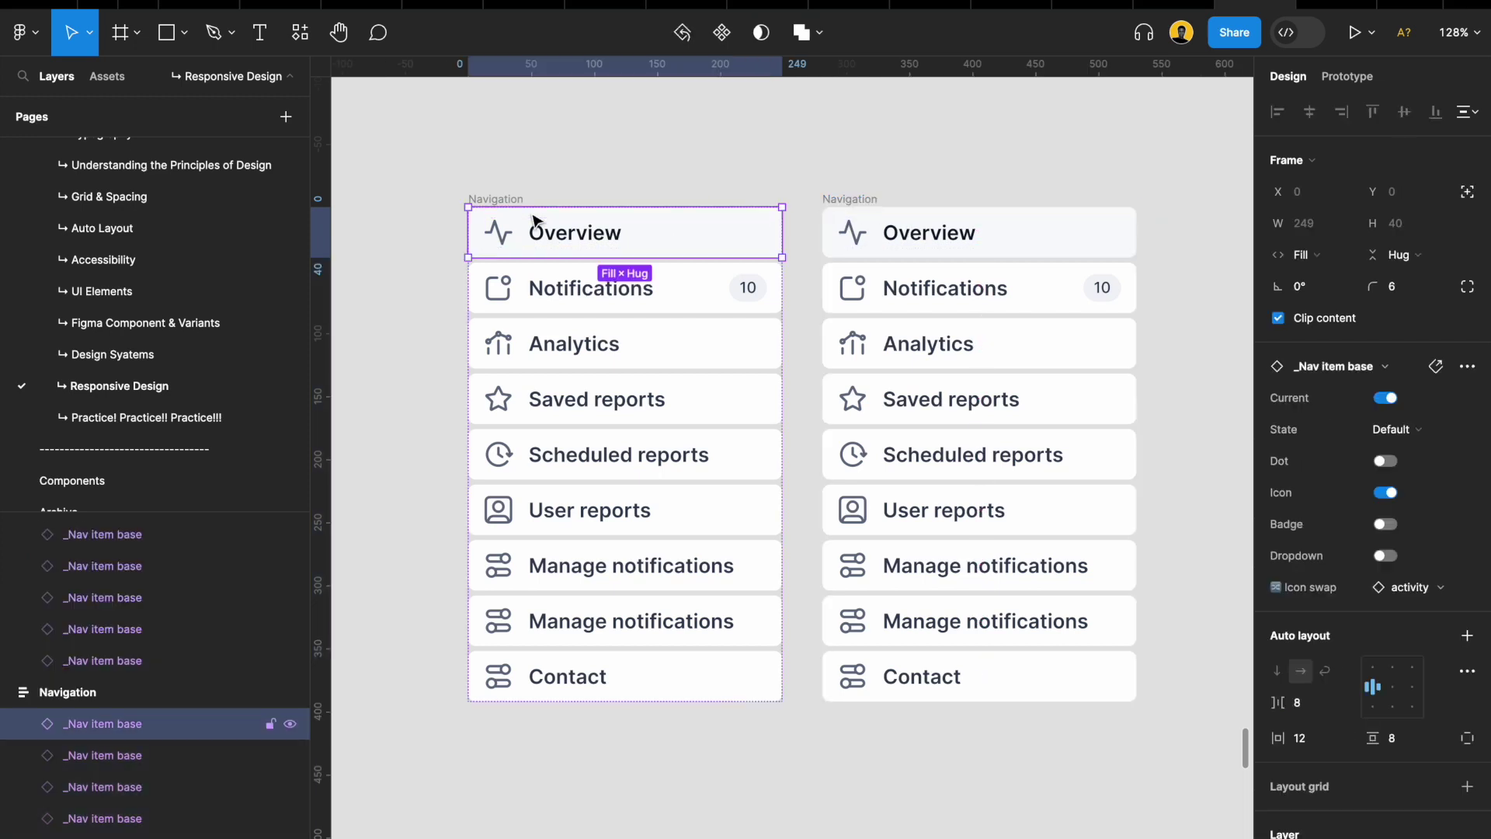
scroll(534, 350, down, 2)
click(599, 516)
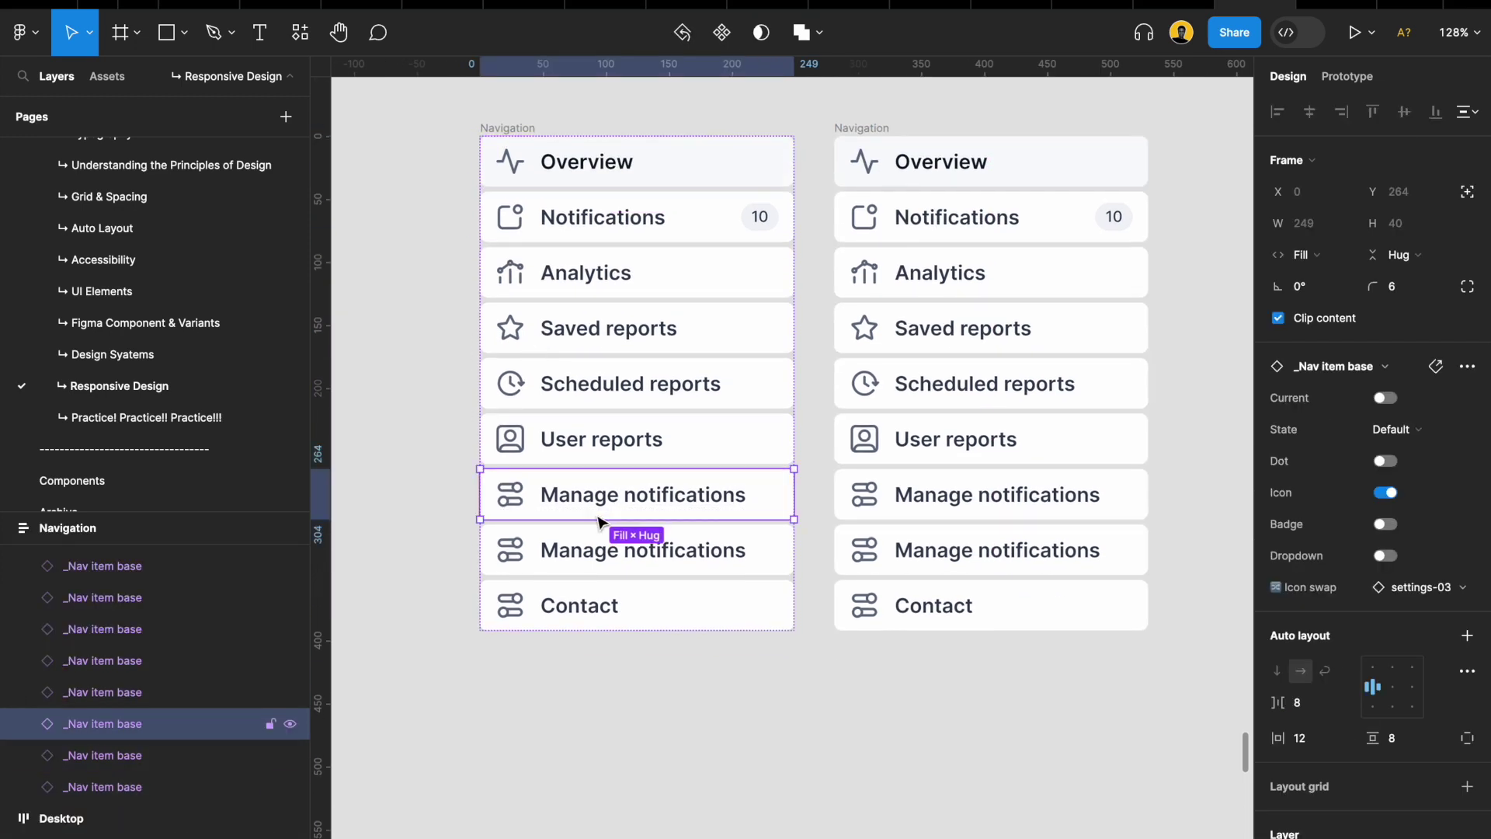
Duplicate the Contact item four times in the auto layout Navigation list and shift the list slightly away from the other one
click(587, 607)
key(ctrl+d)
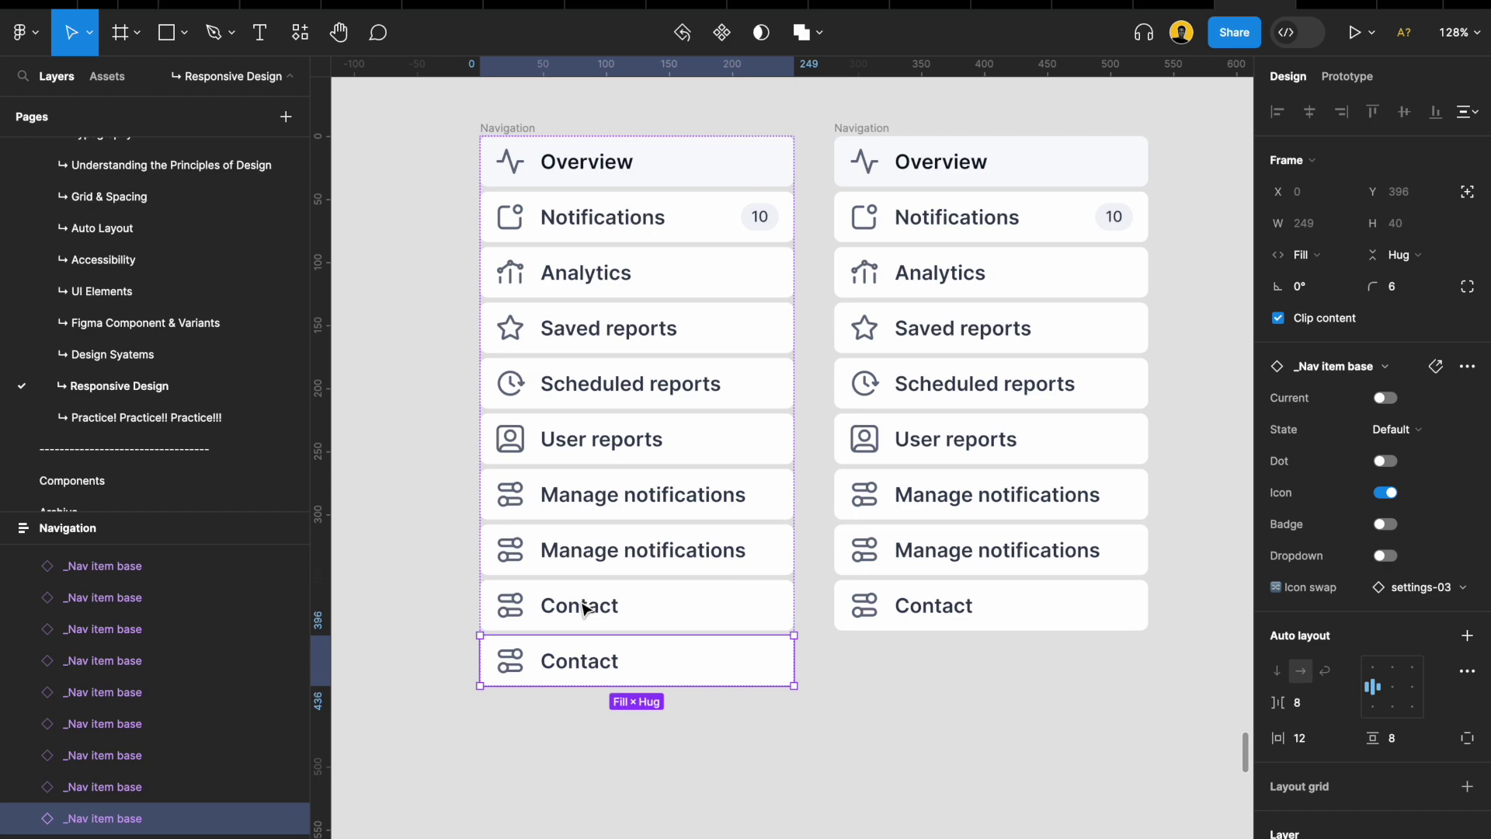
key(ctrl+d)
key(ctrl+d)
key(ctrl+d)
scroll(583, 608, down, 3)
scroll(582, 609, down, 1)
drag(535, 128, 521, 131)
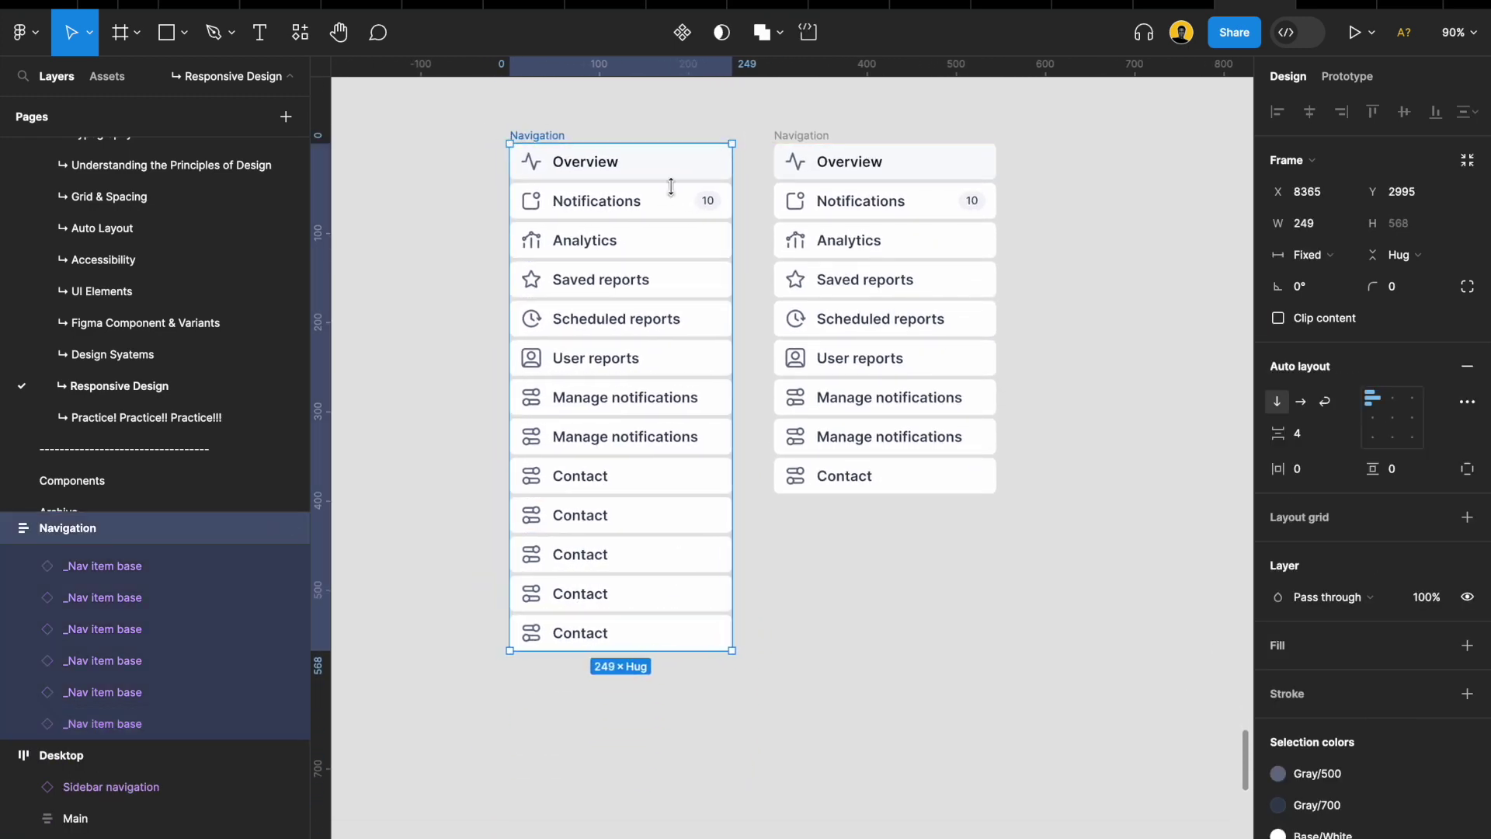
Stretch the Navigation frame without auto layout to a height of 568 and place four copies of its Contact item by hand
click(907, 482)
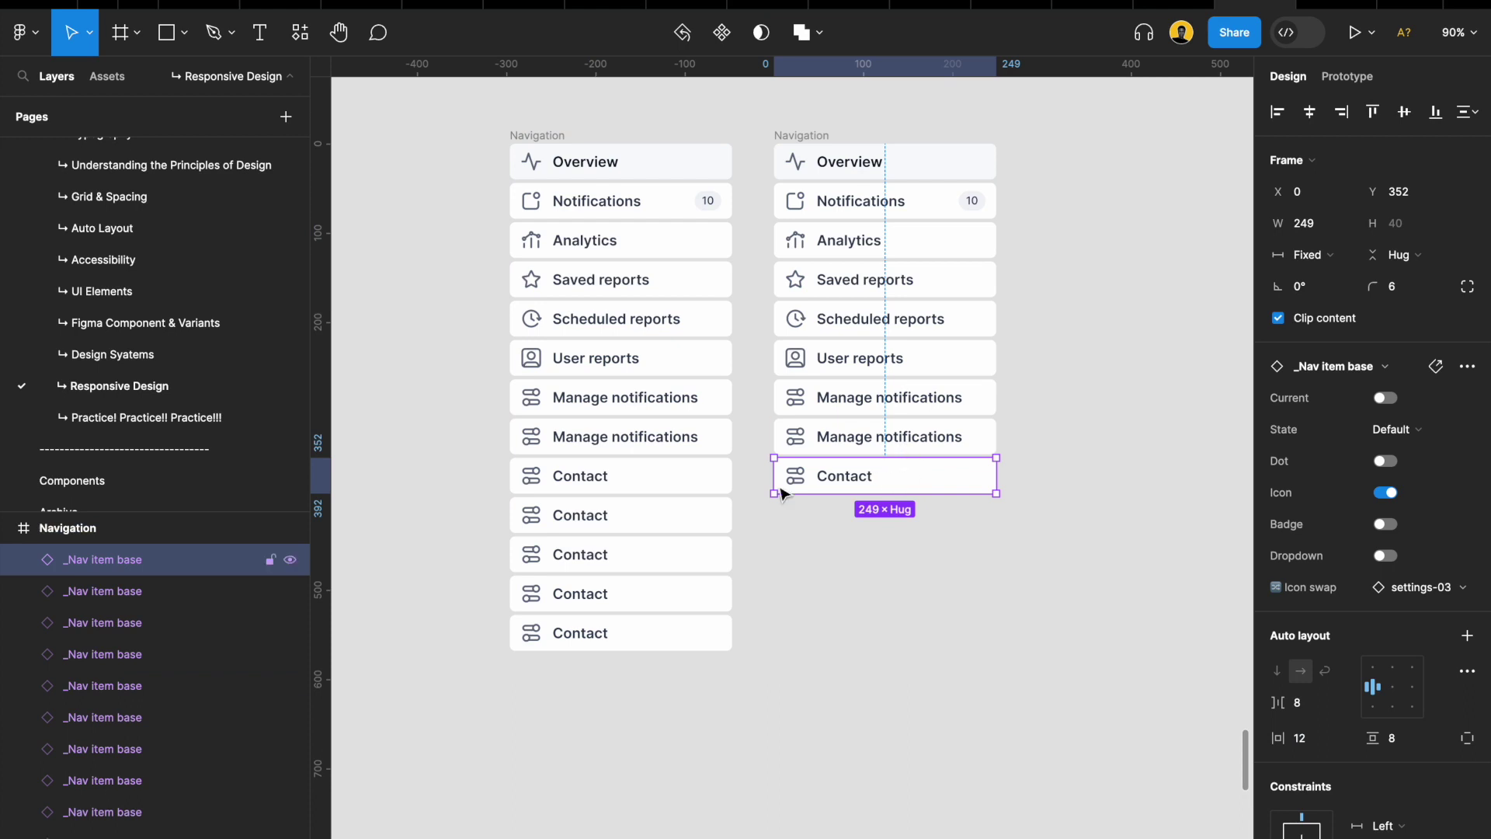
scroll(893, 496, up, 3)
scroll(893, 466, up, 1)
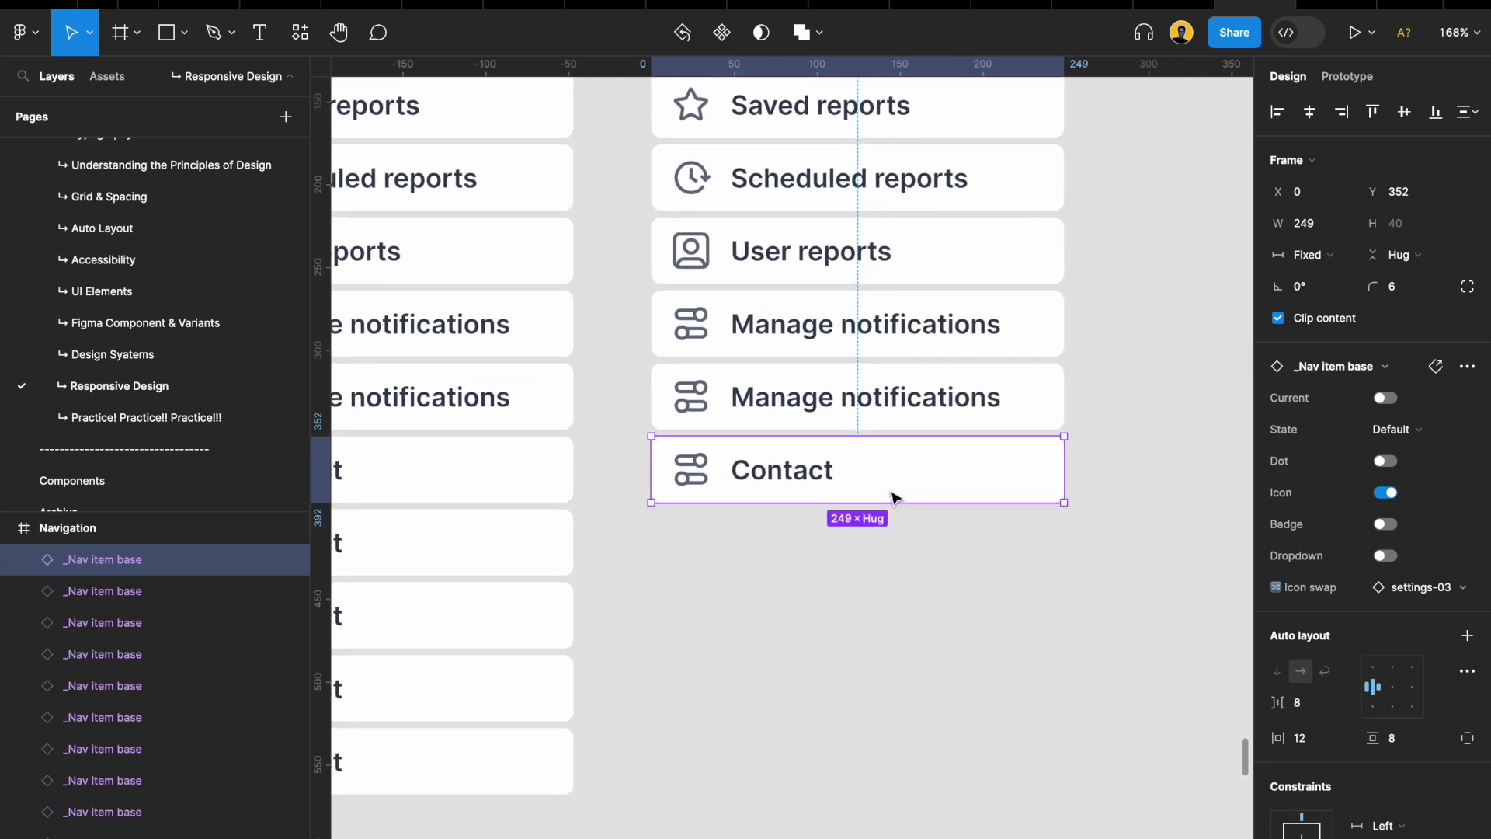
scroll(893, 435, down, 5)
click(775, 137)
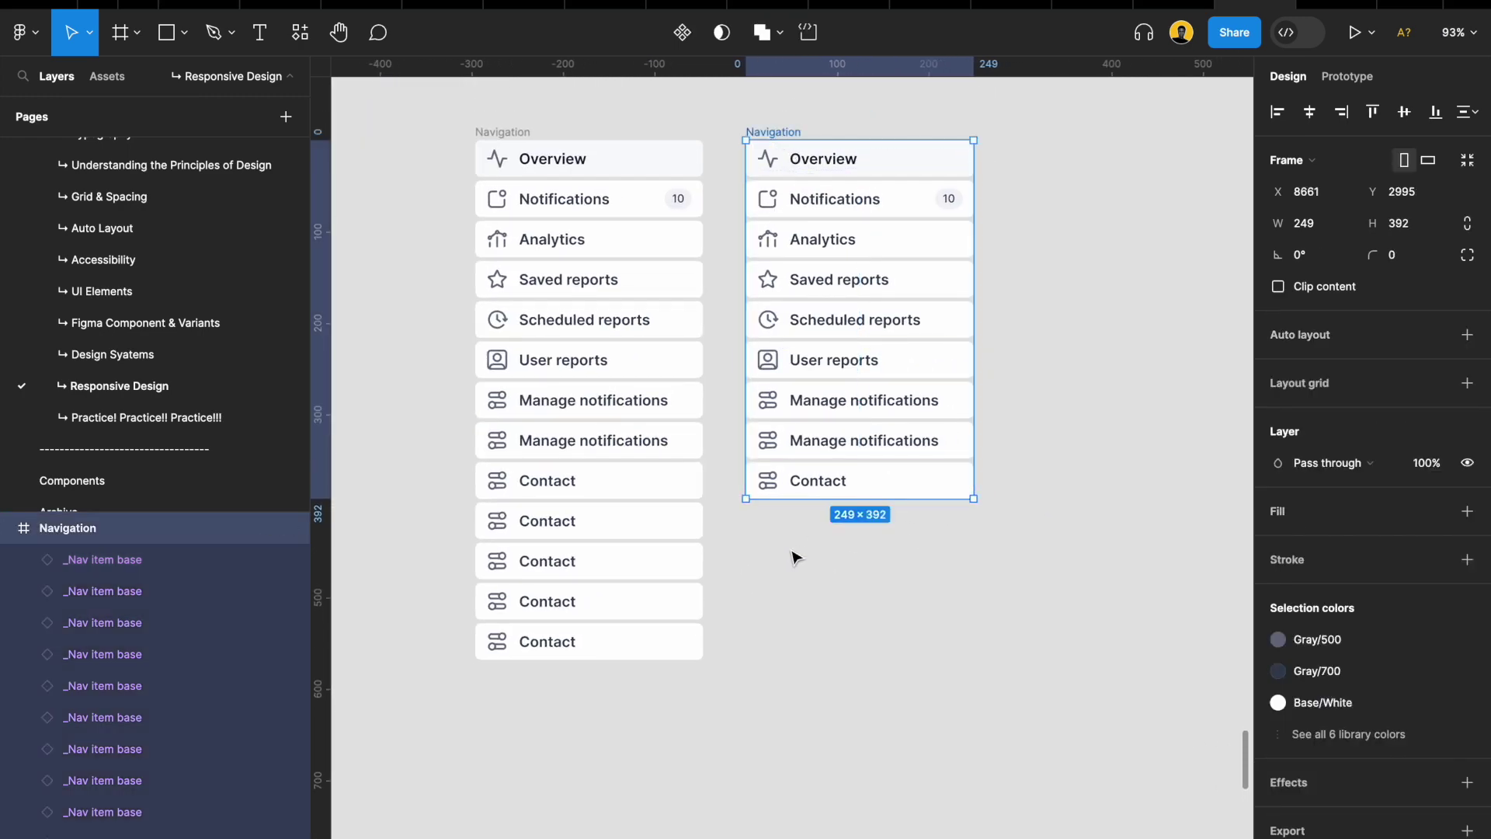
drag(782, 499, 790, 659)
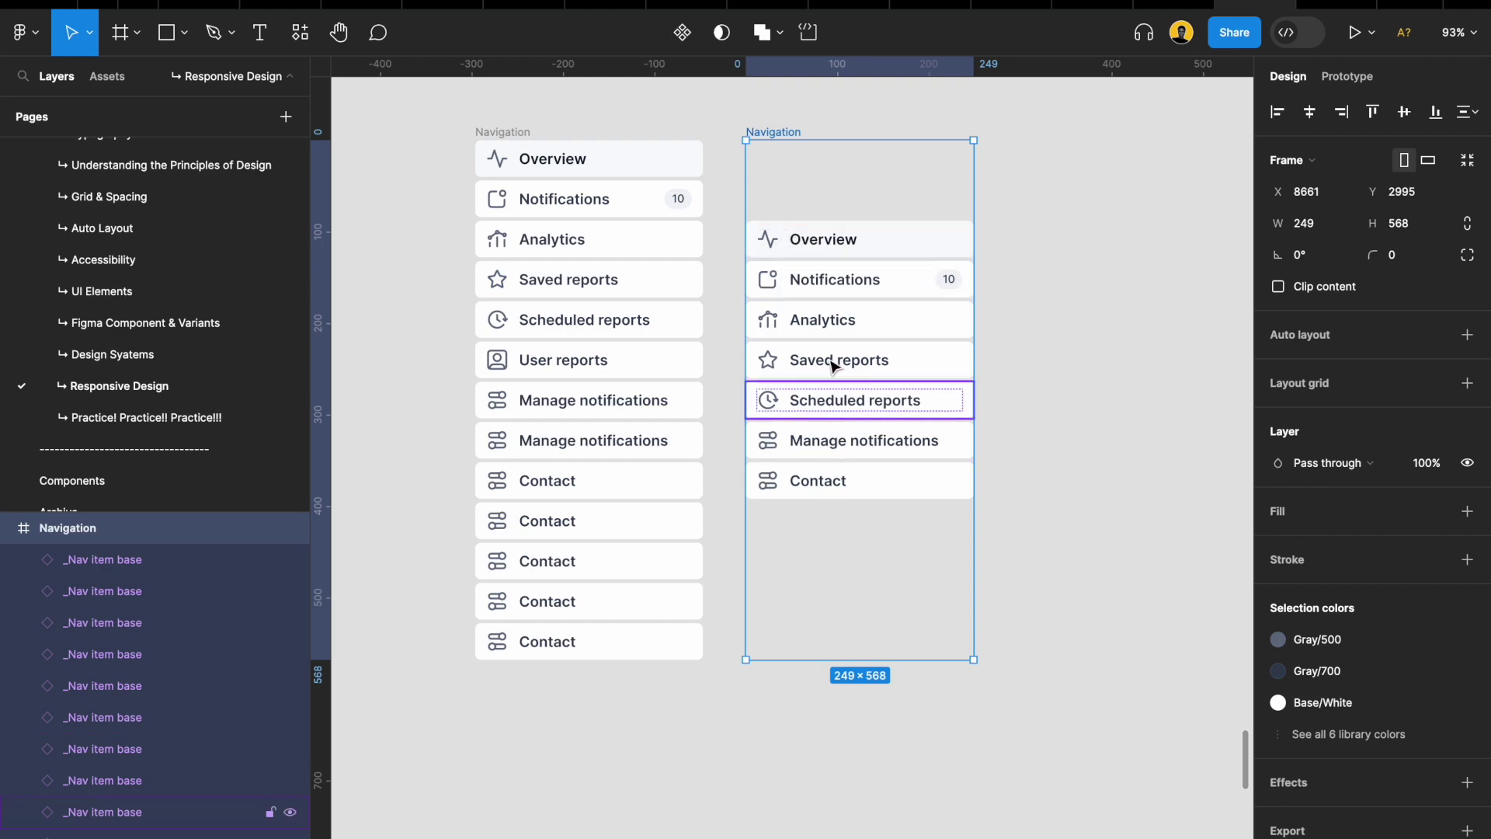
drag(820, 489, 858, 660)
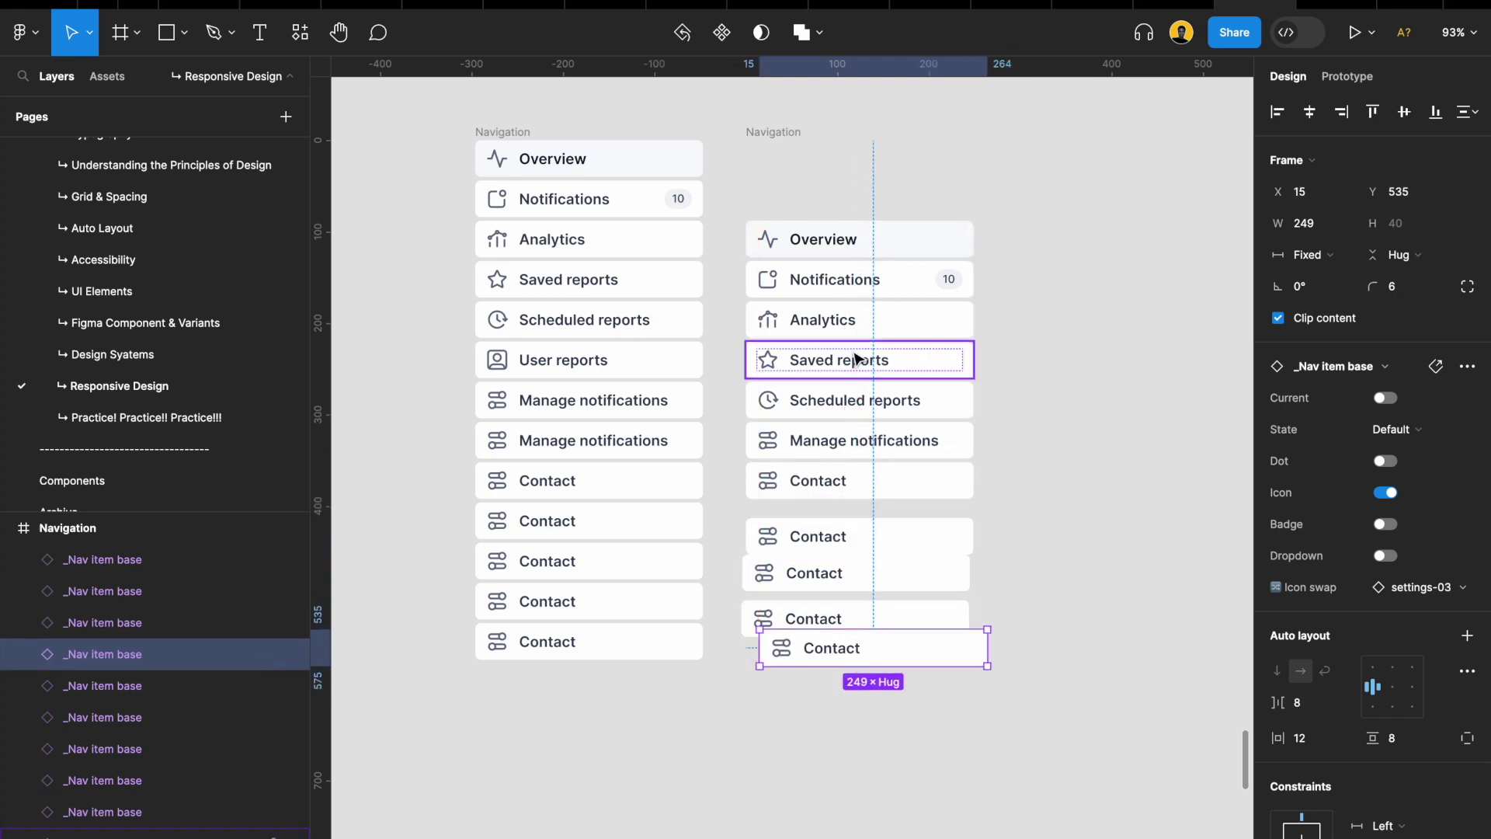
Delete both Navigation lists from the canvas
scroll(854, 354, down, 5)
click(823, 220)
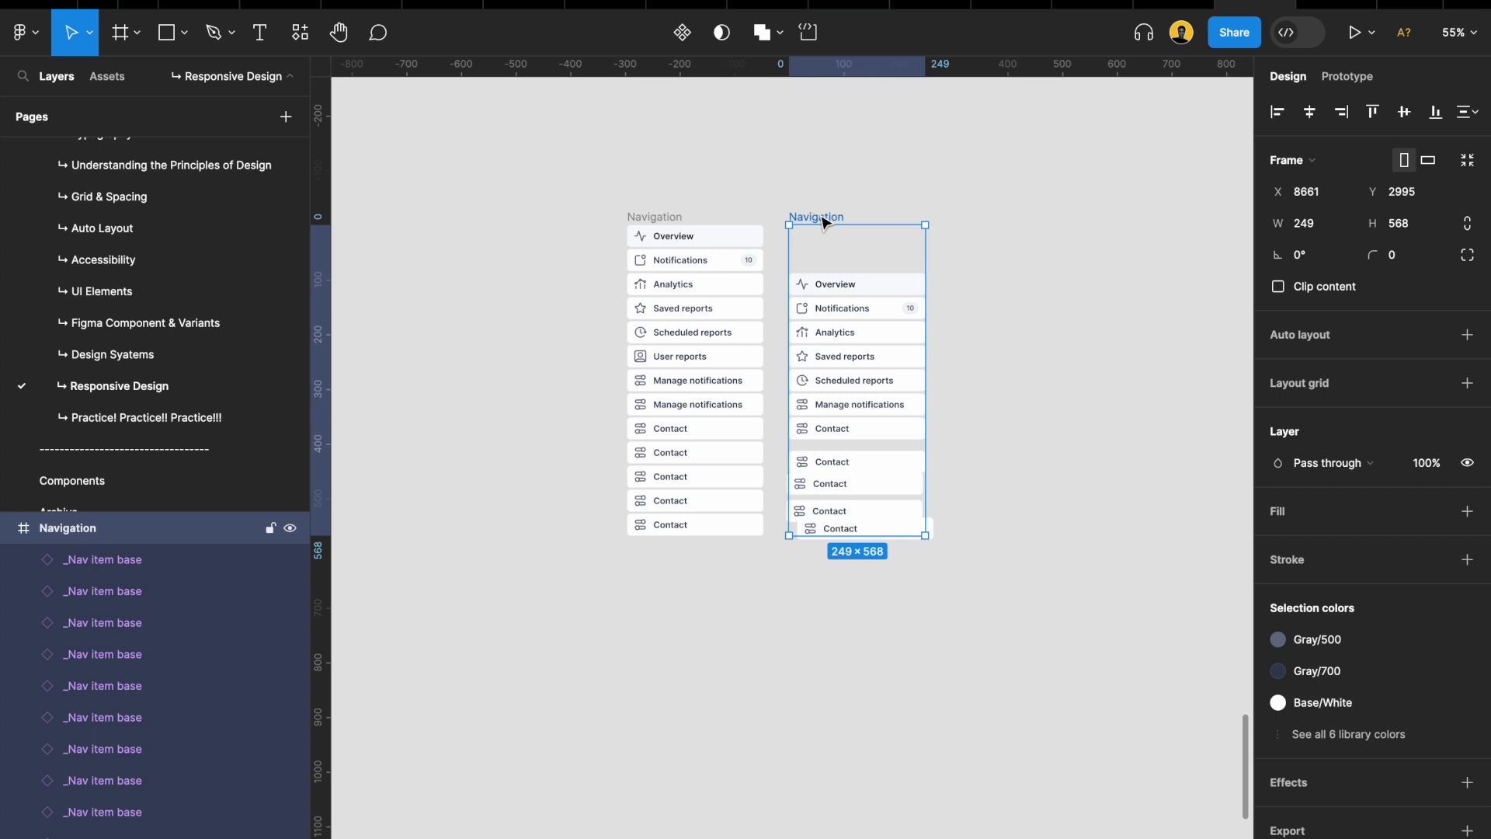
key(Delete)
click(657, 216)
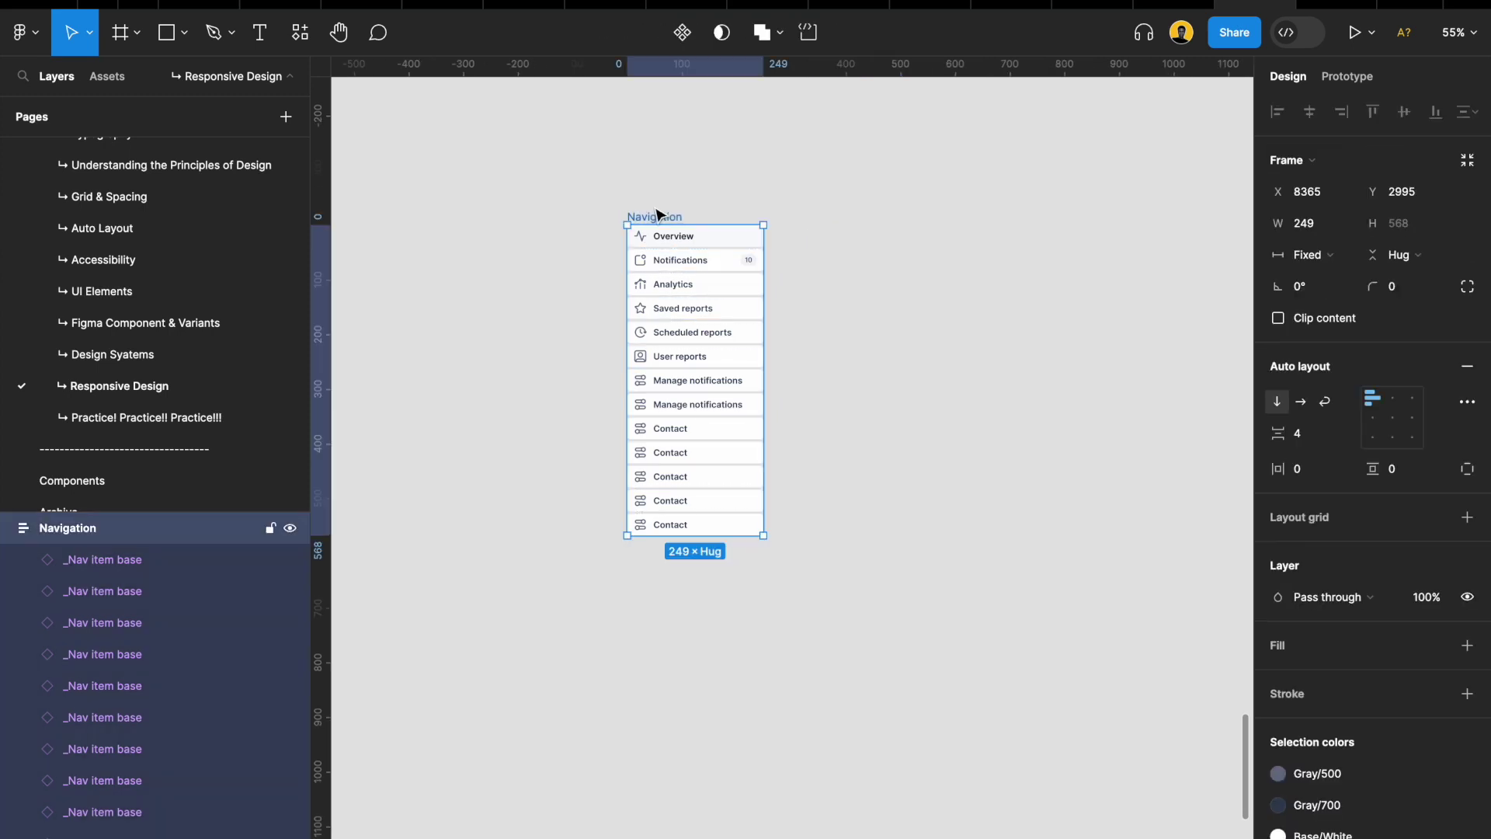
key(Delete)
Select the Desktop dashboard frame and examine its auto layout settings and sections
scroll(657, 216, down, 10)
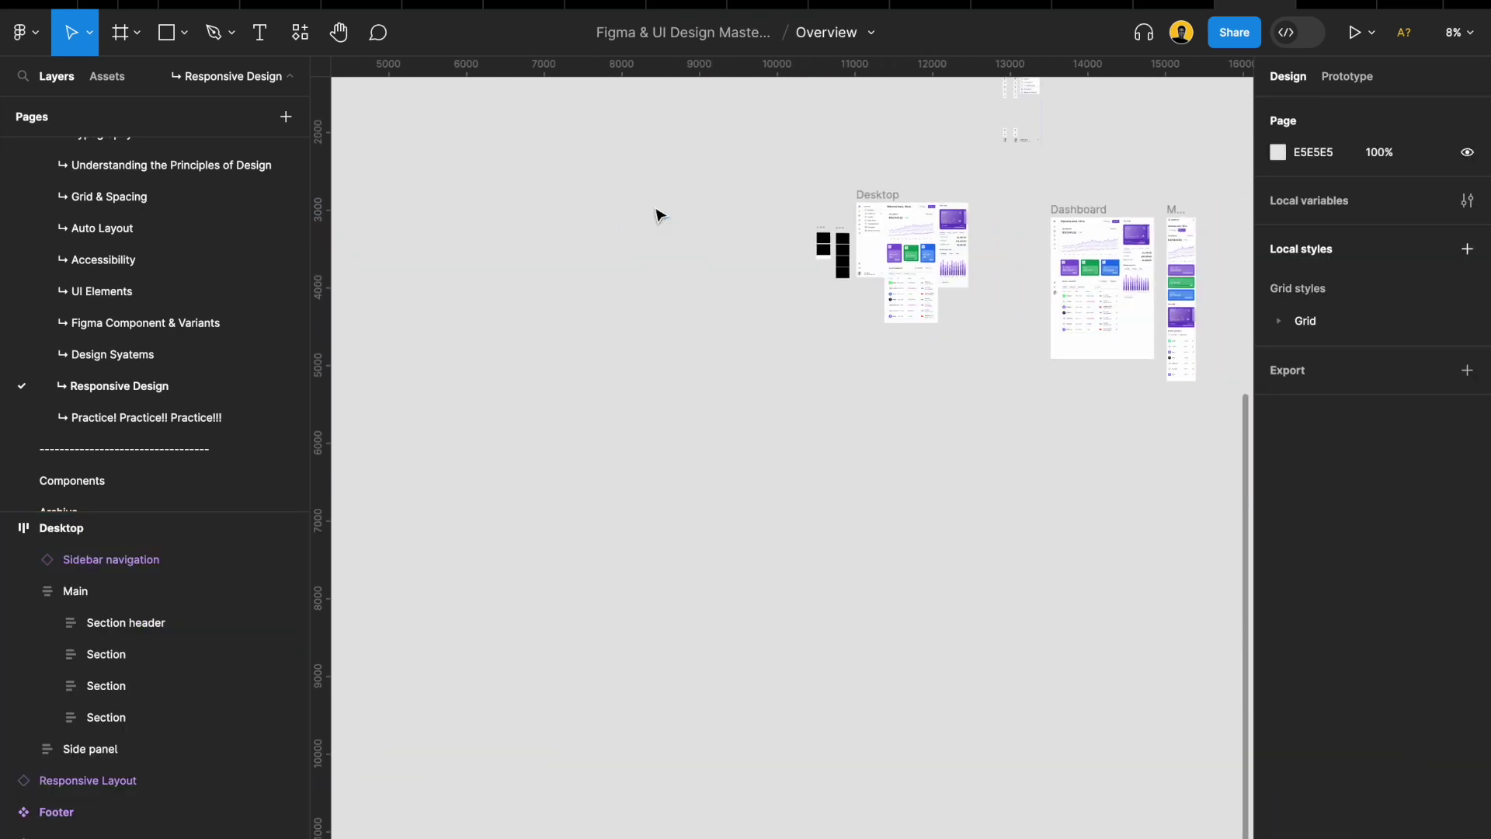
scroll(846, 243, up, 6)
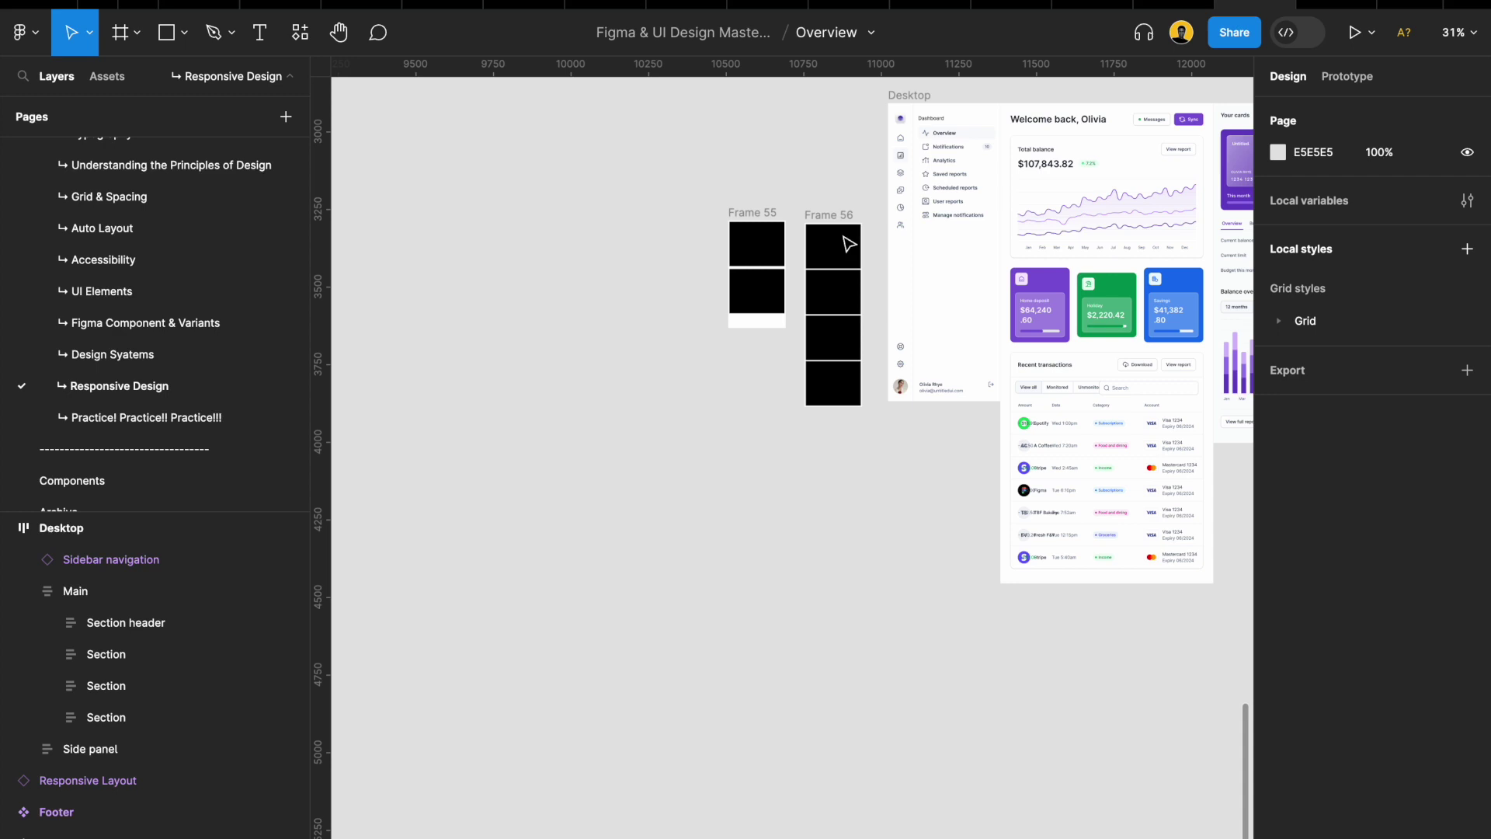
scroll(846, 240, down, 5)
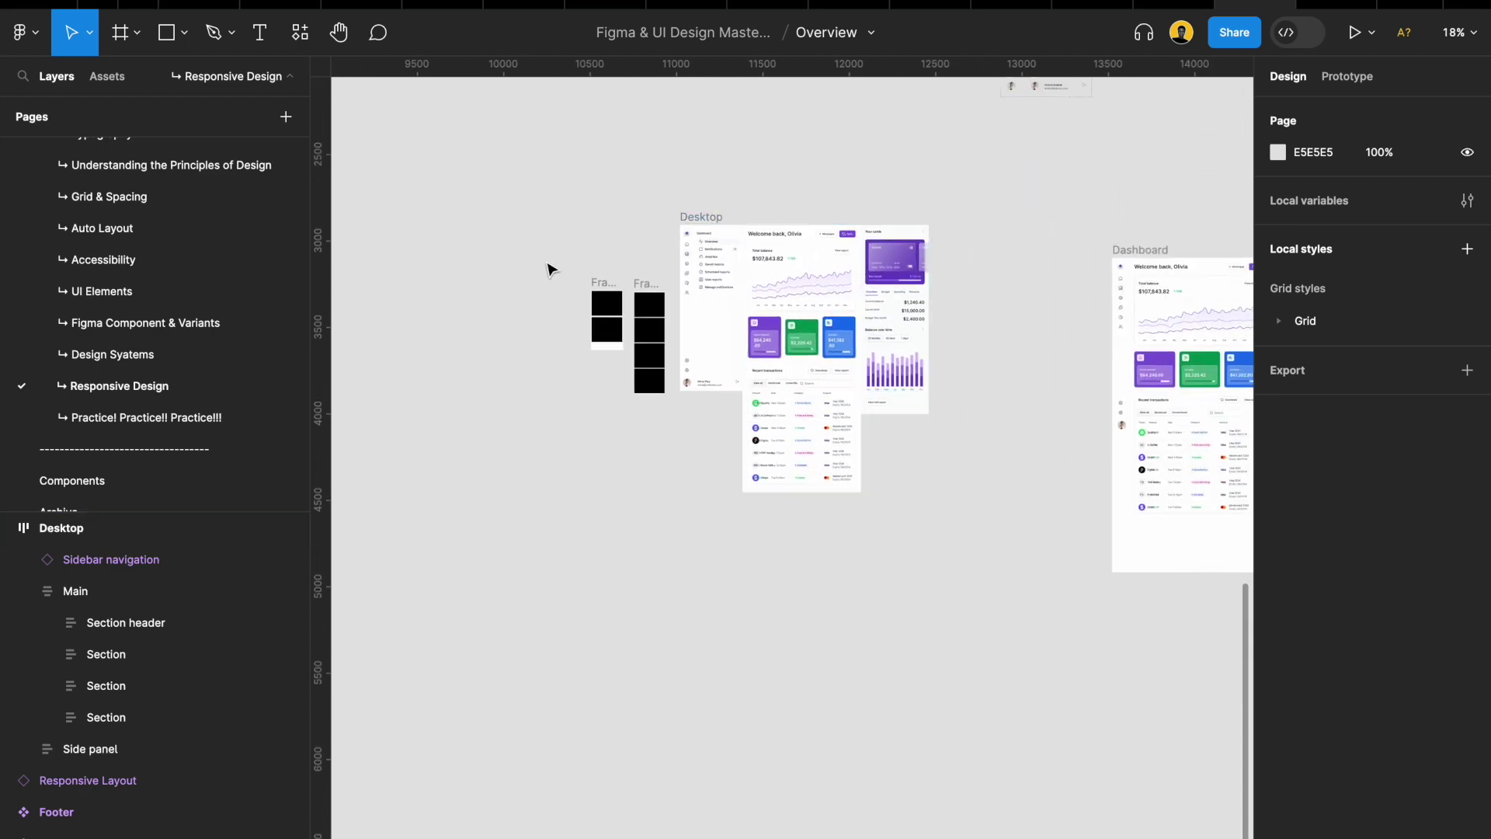
scroll(839, 263, up, 5)
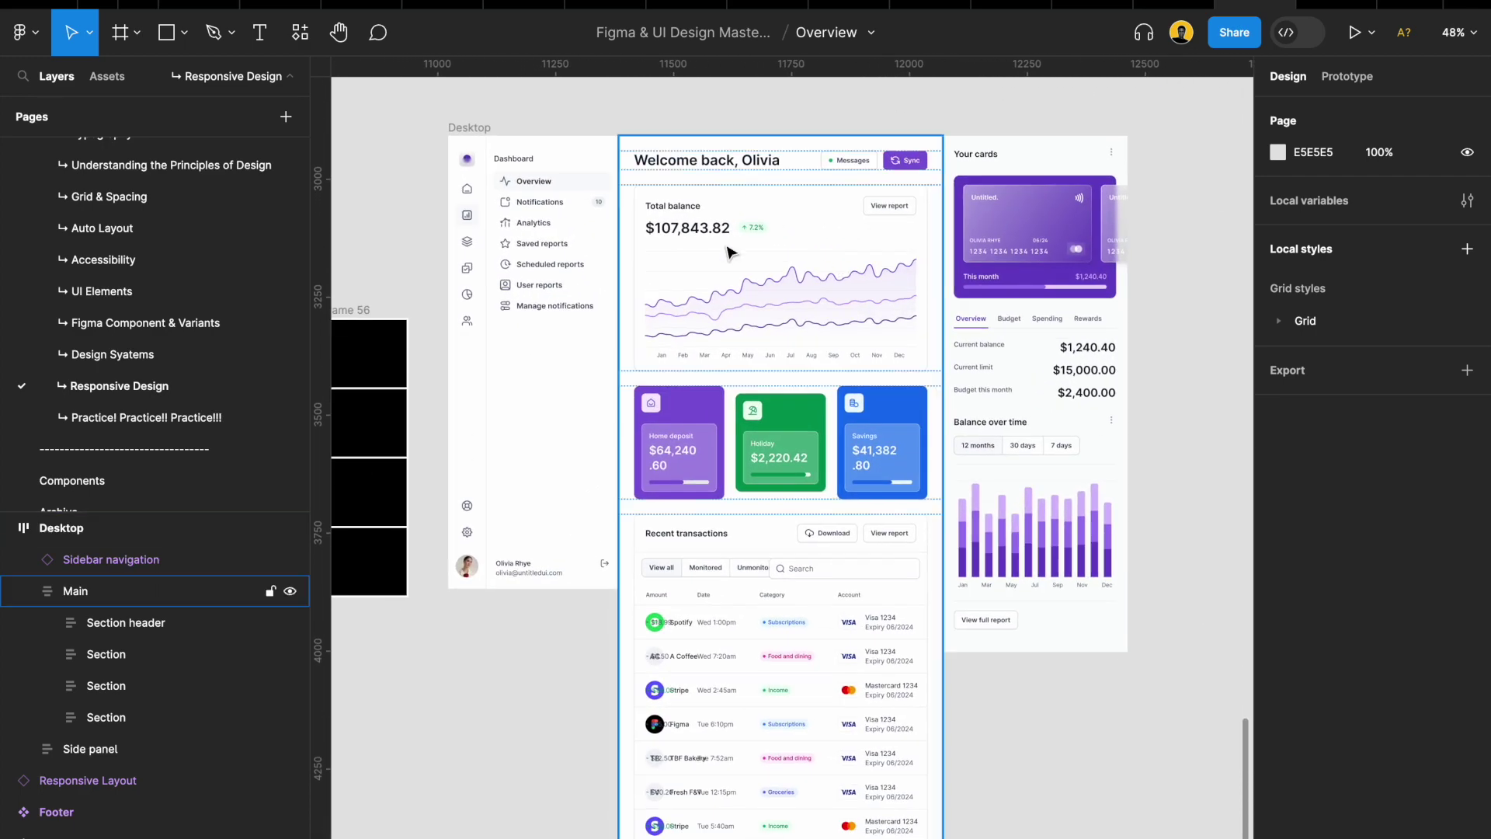
click(482, 128)
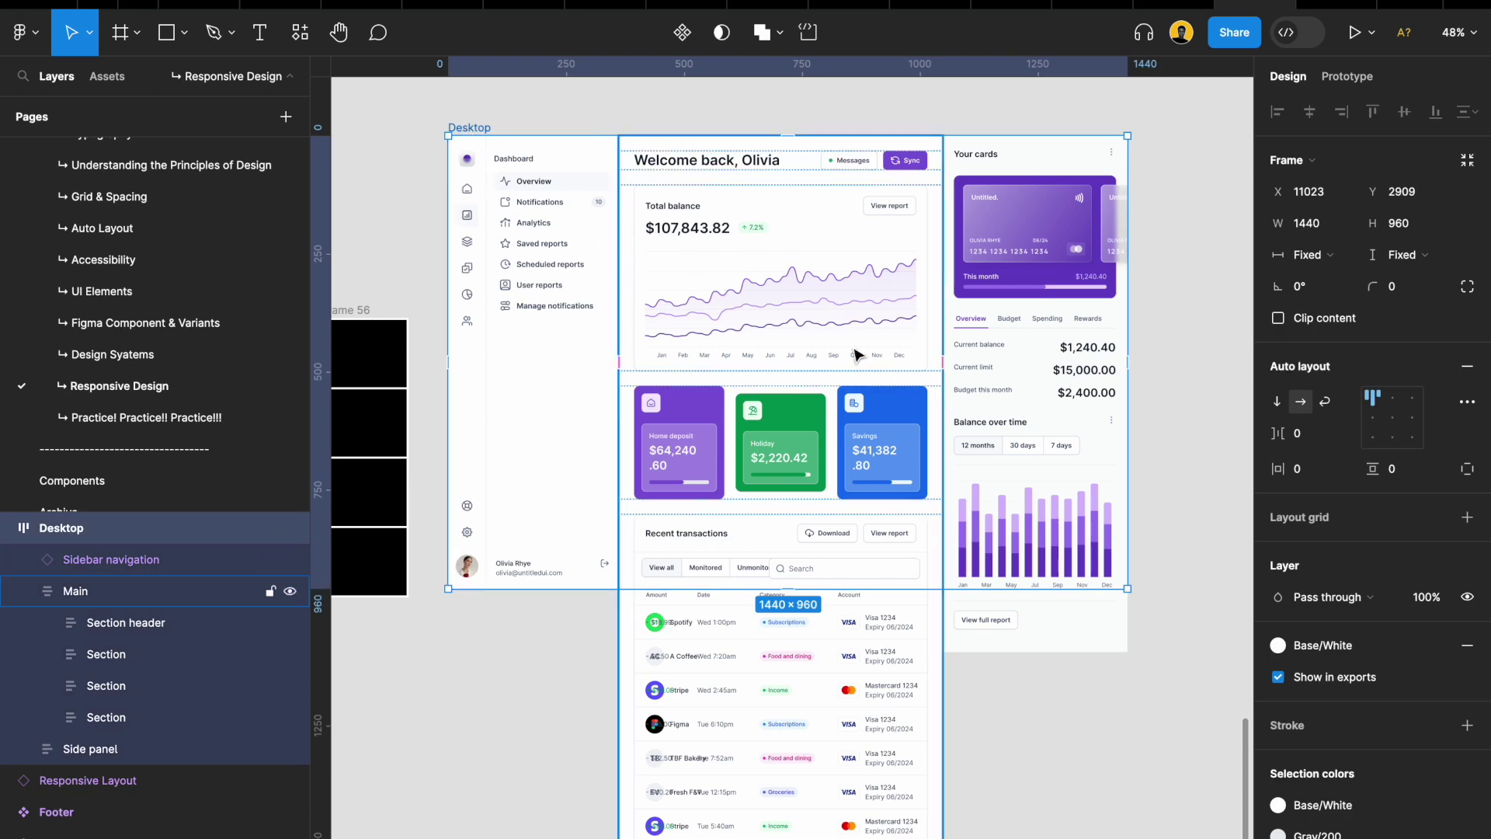
scroll(990, 151, up, 2)
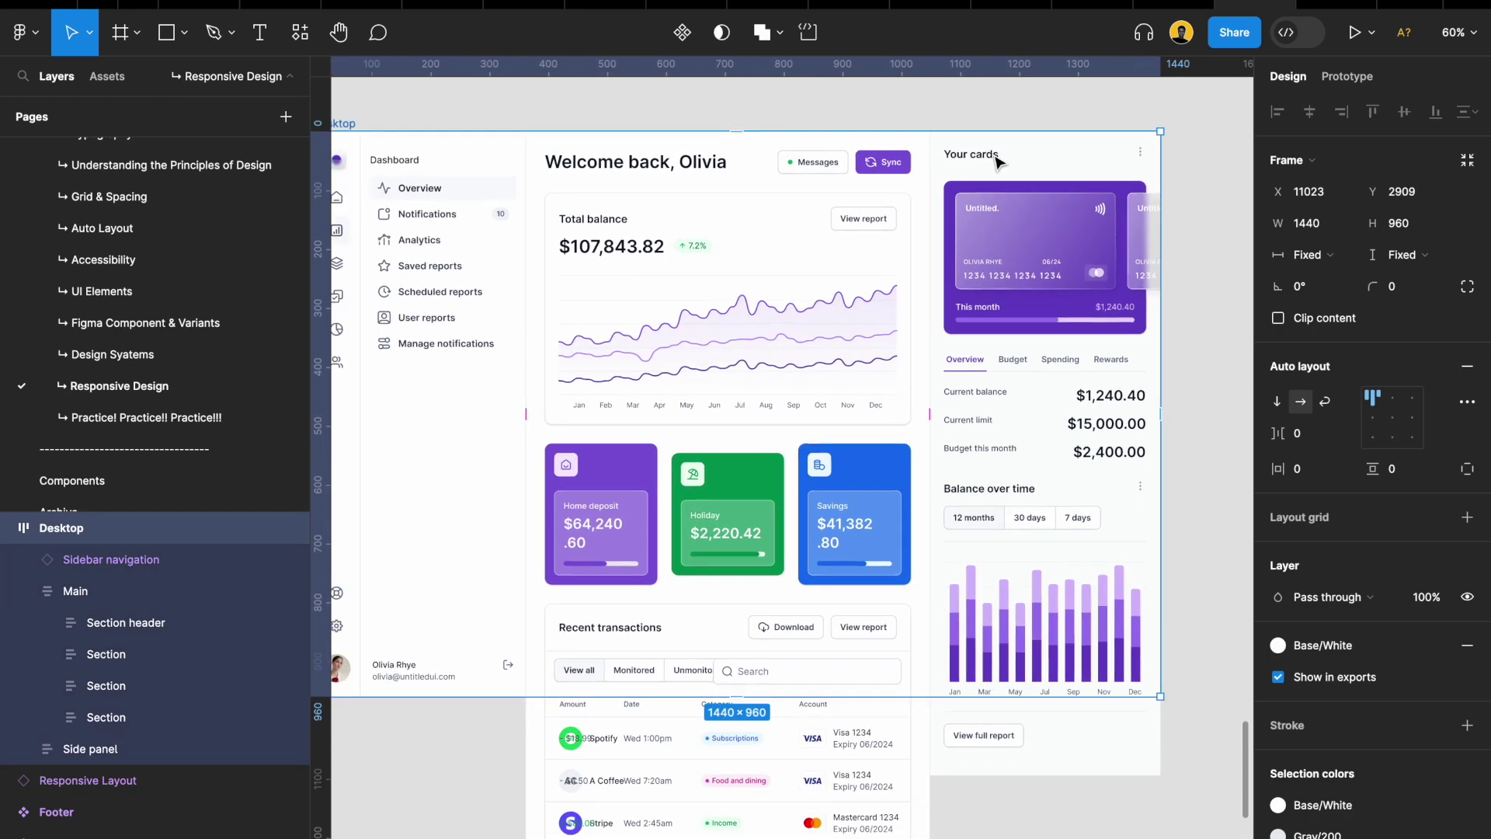
Duplicate the Total balance section twice in the Main column of the Desktop dashboard
scroll(490, 187, left, 2)
scroll(490, 186, down, 1)
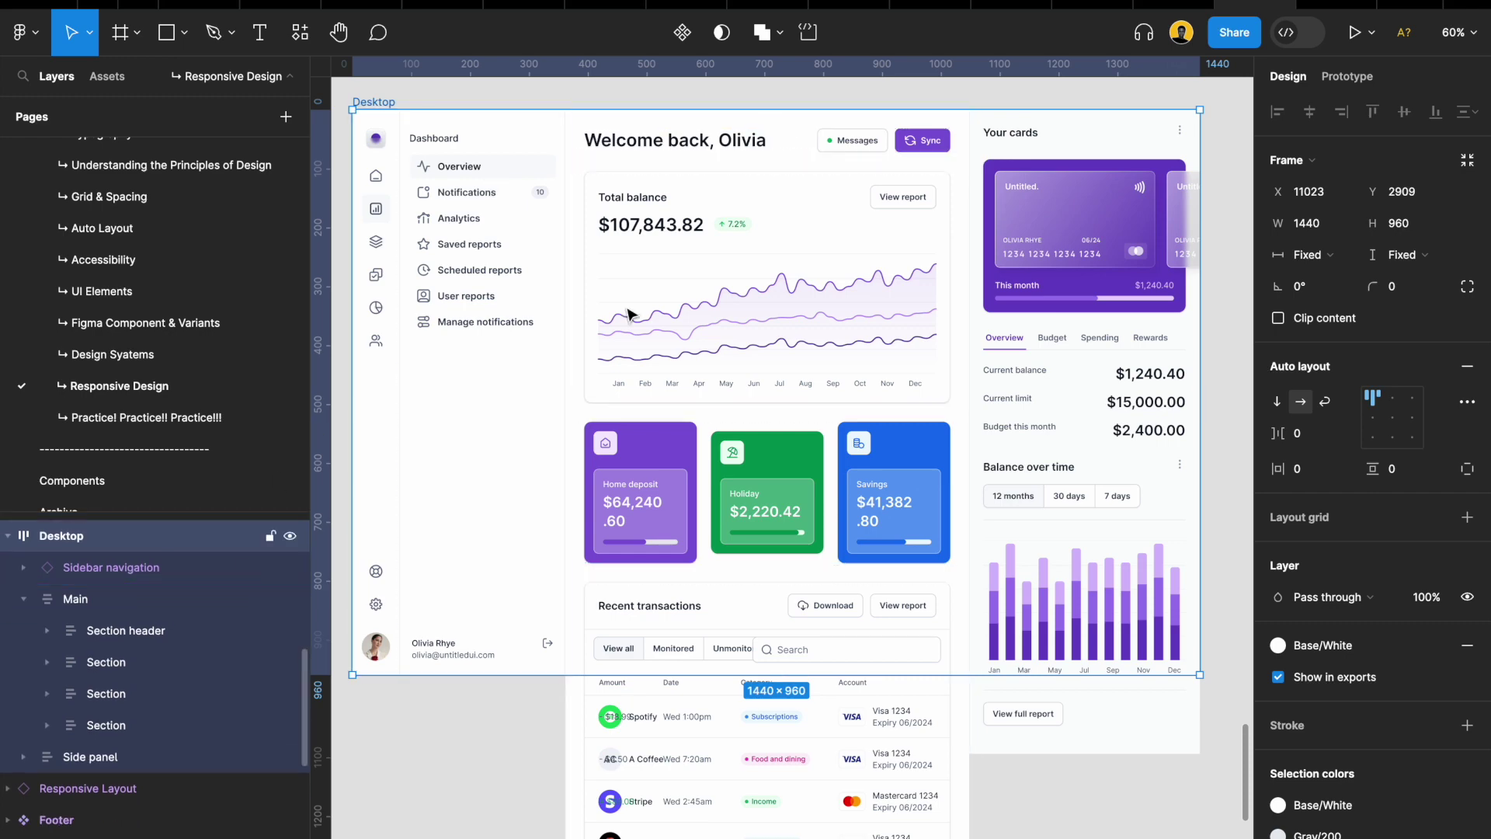
scroll(816, 244, down, 5)
double_click(791, 294)
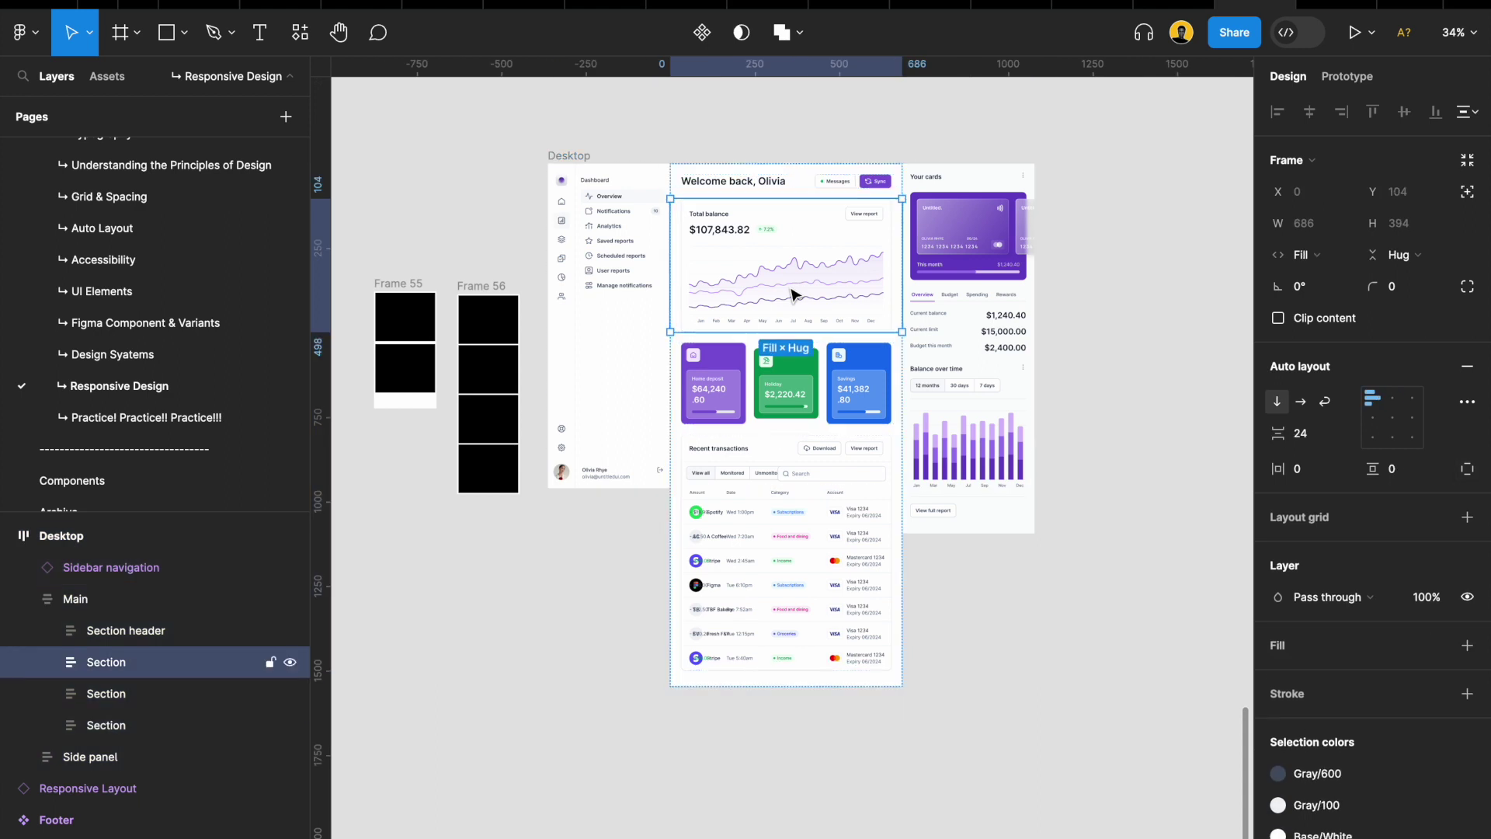
key(ctrl+d)
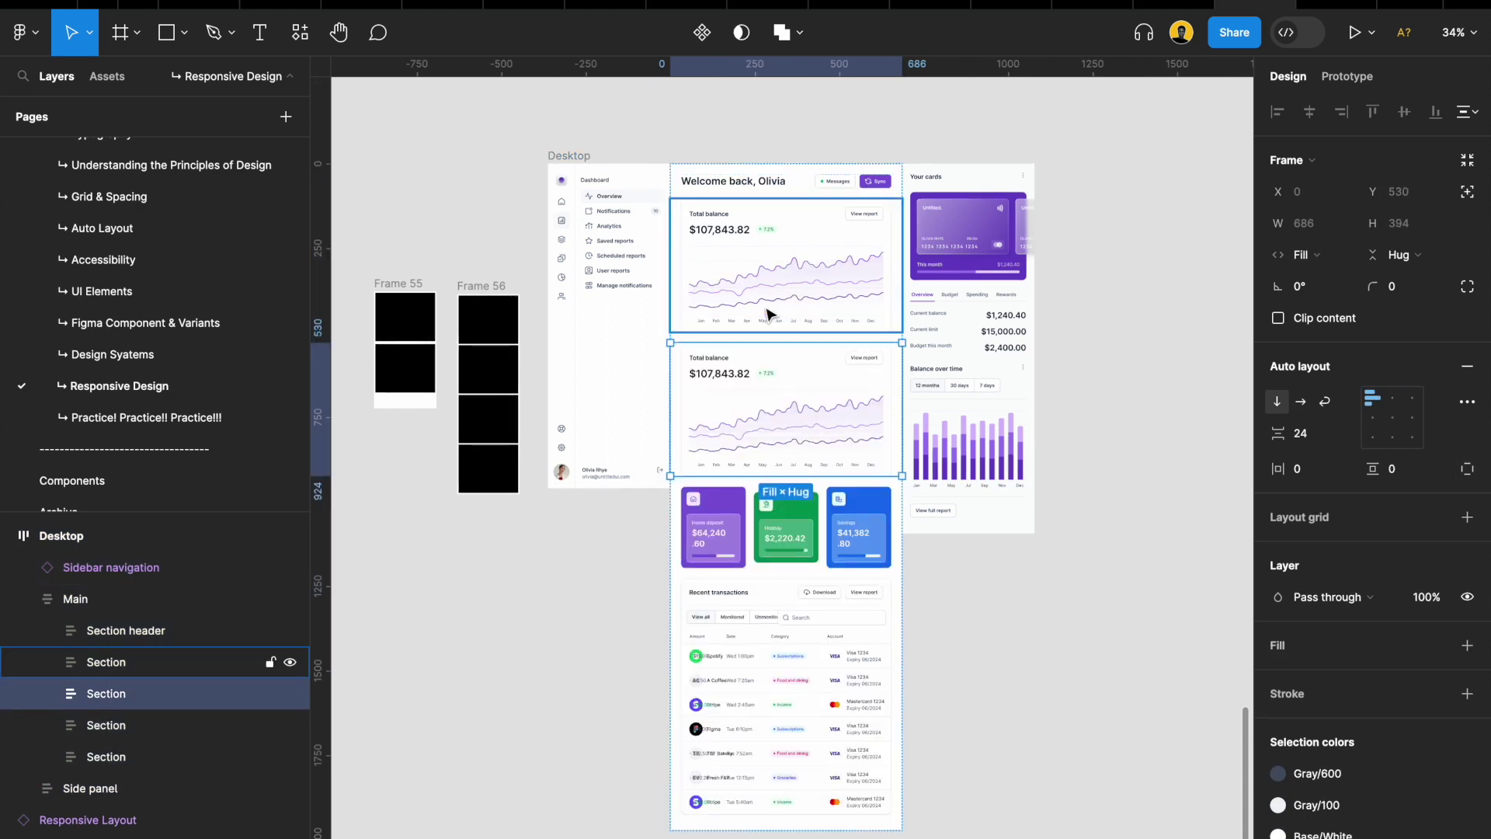
key(ctrl+d)
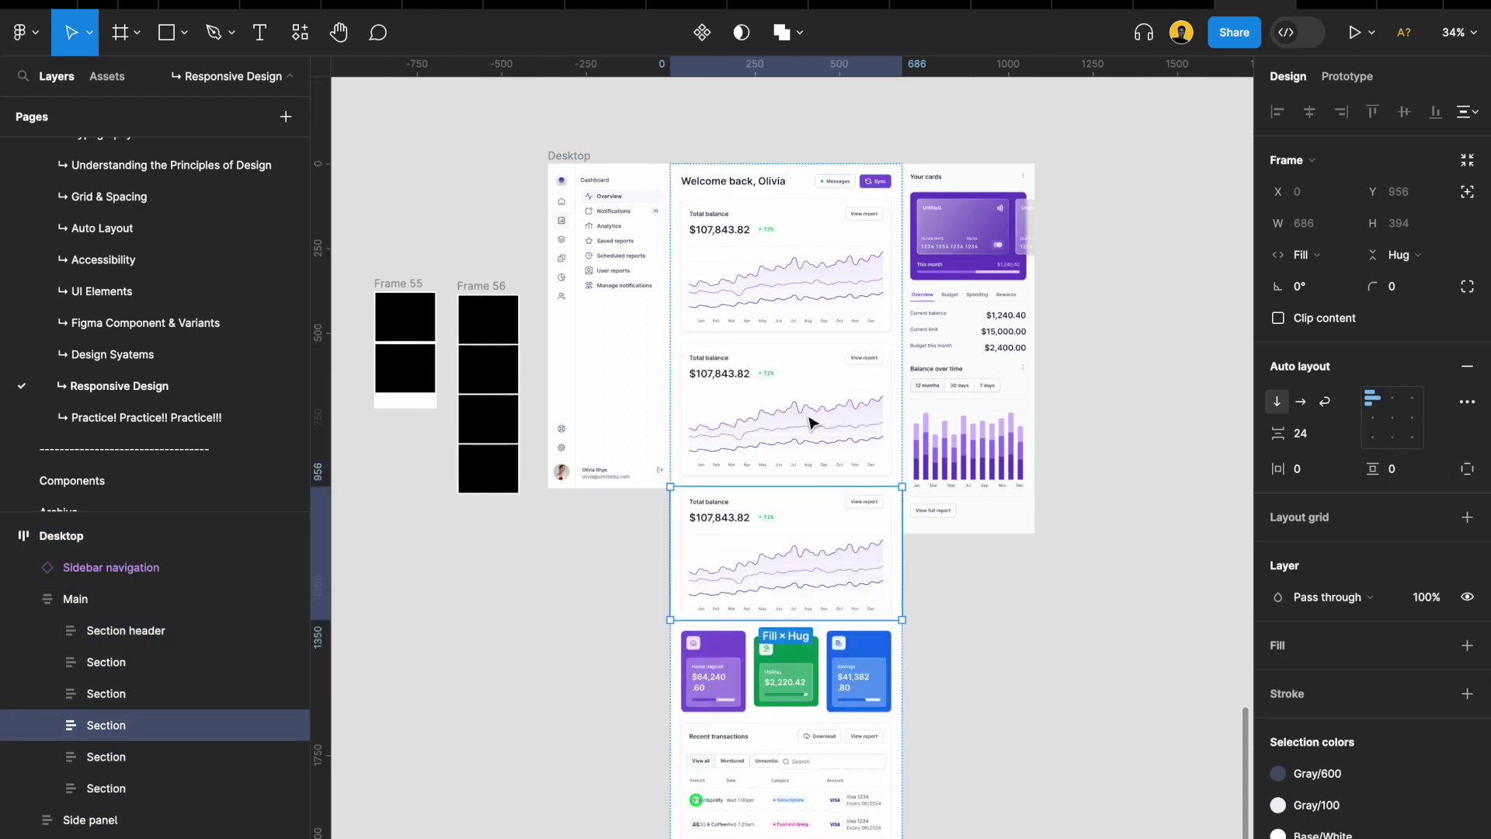
Delete both duplicated Total balance sections from the Main column
scroll(810, 423, down, 3)
scroll(798, 357, up, 4)
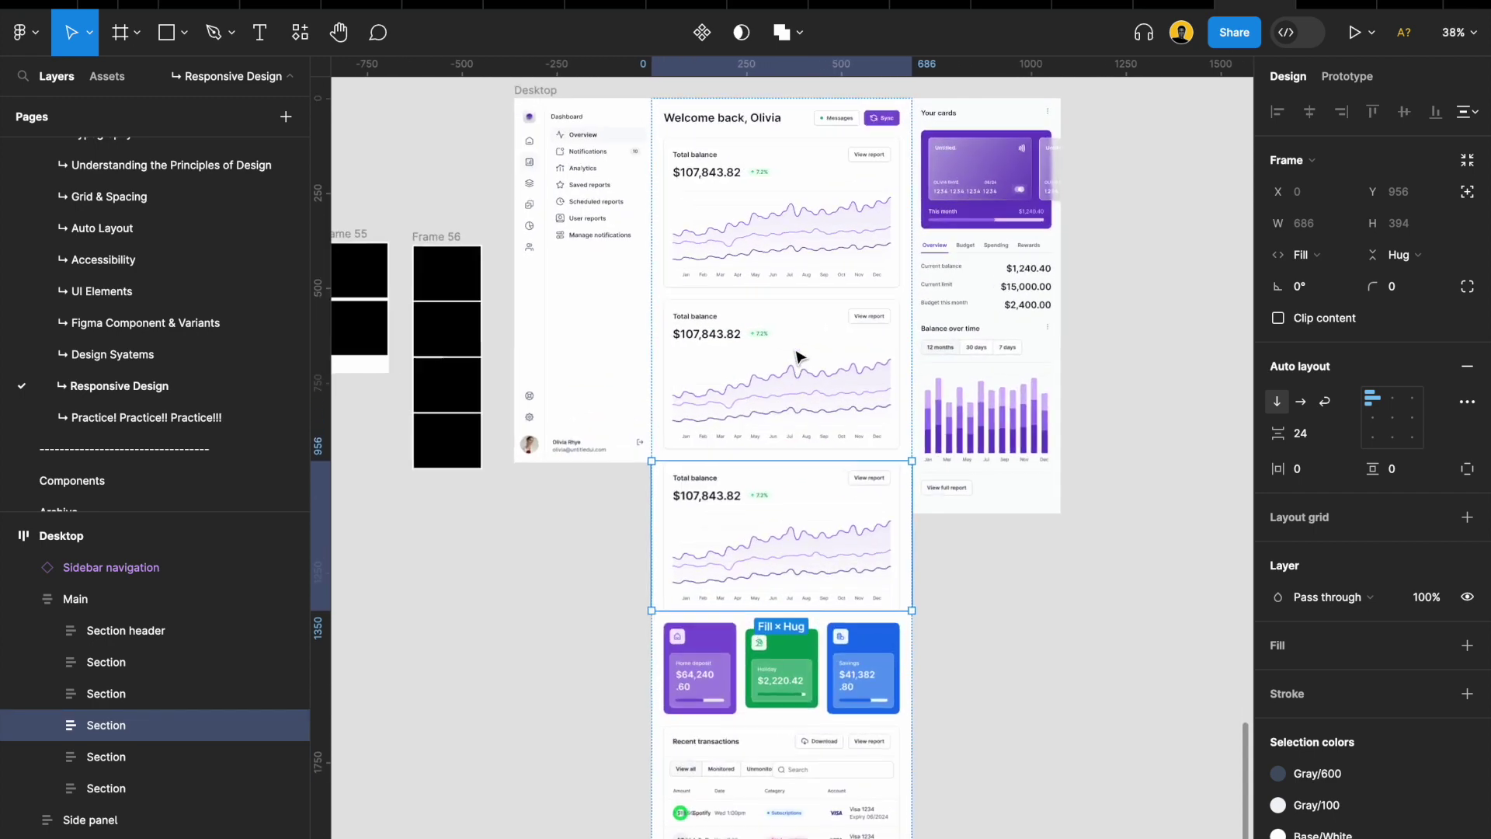
shift+click(752, 324)
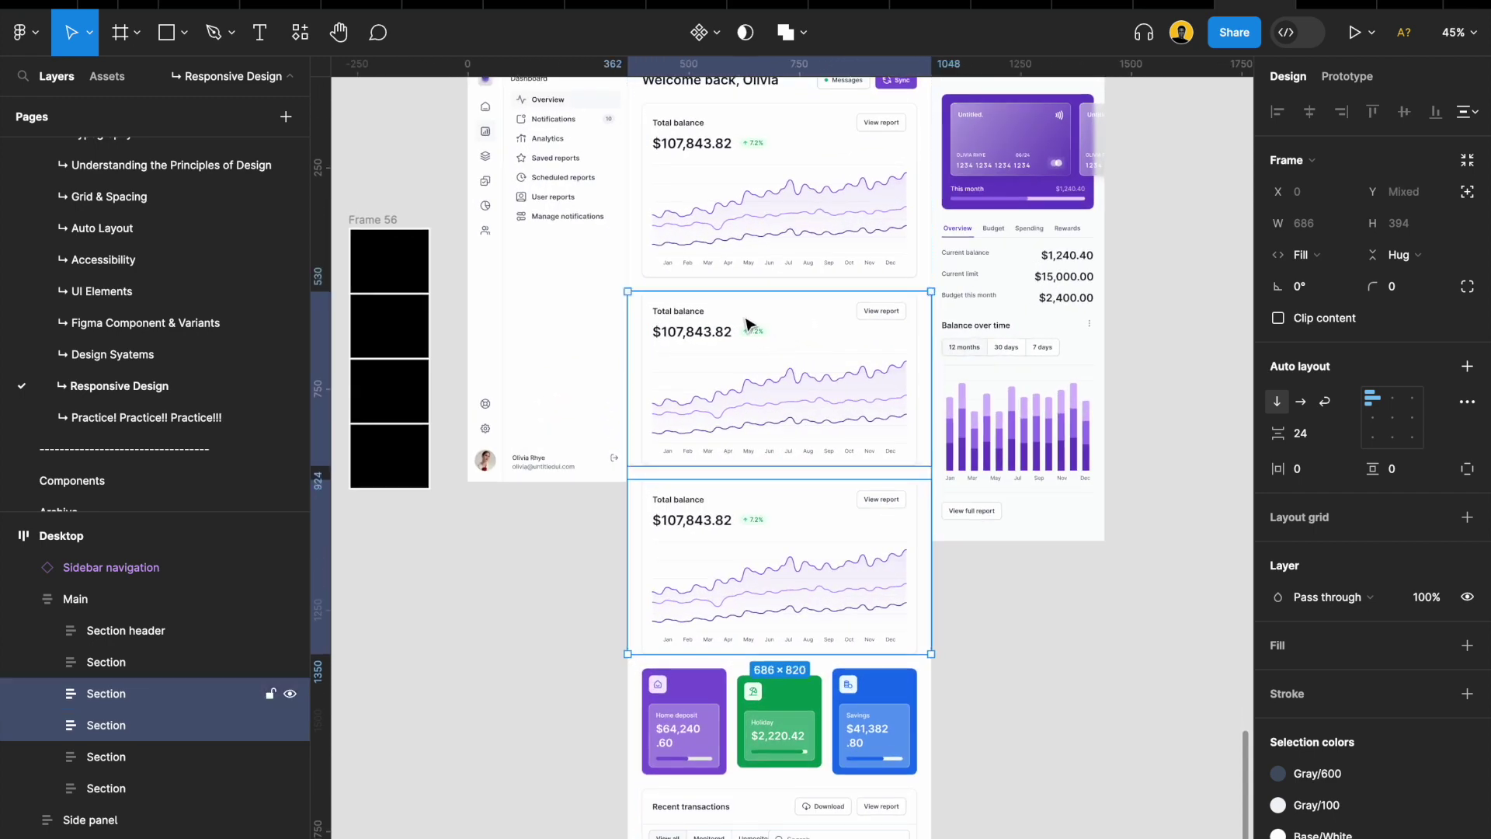
key(Delete)
Delete Frame 55, the rectangle frame without auto layout beside the Desktop dashboard
scroll(745, 323, down, 4)
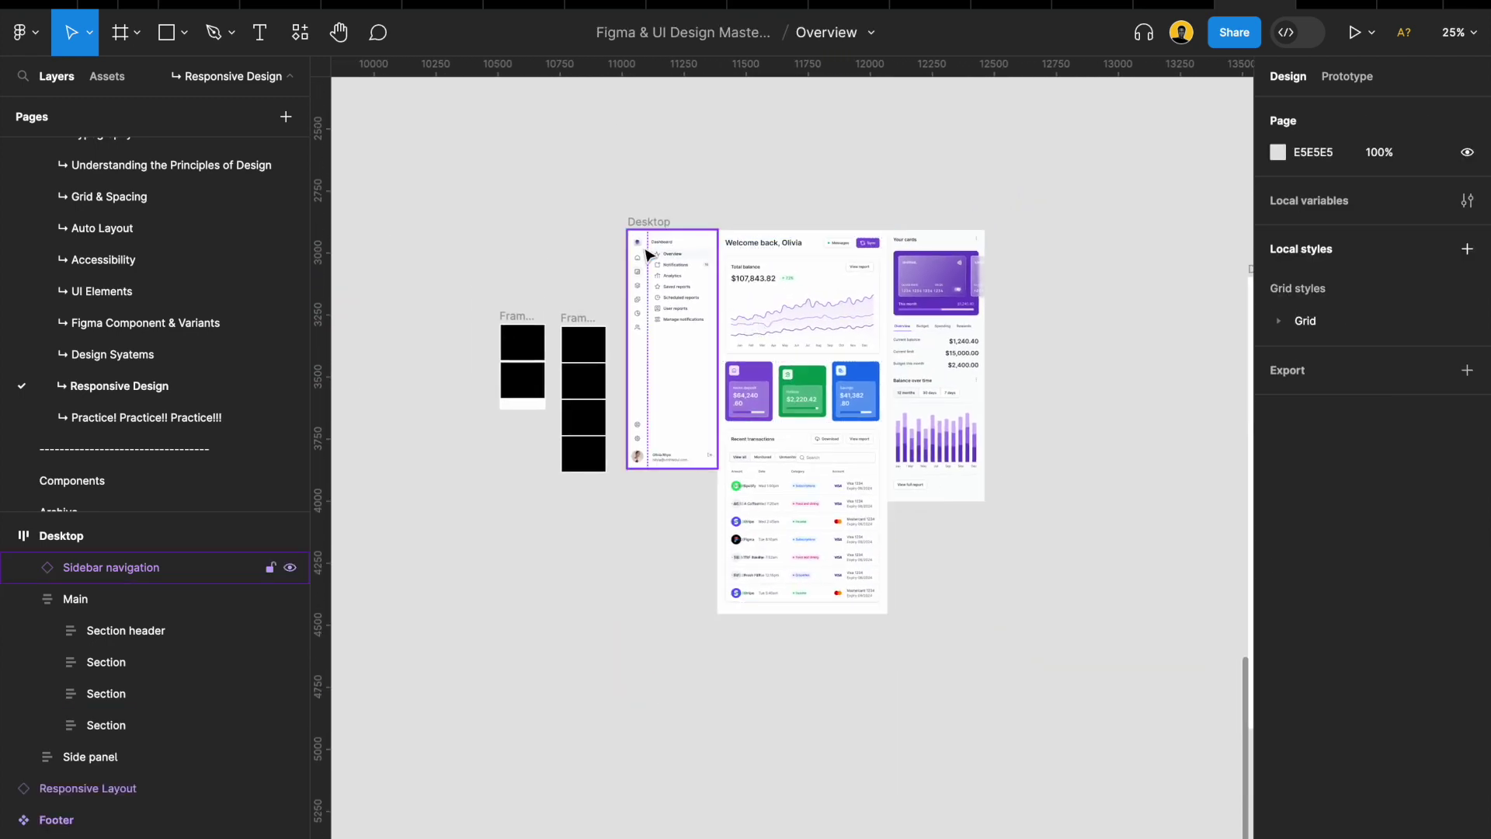
click(522, 335)
scroll(519, 336, down, 1)
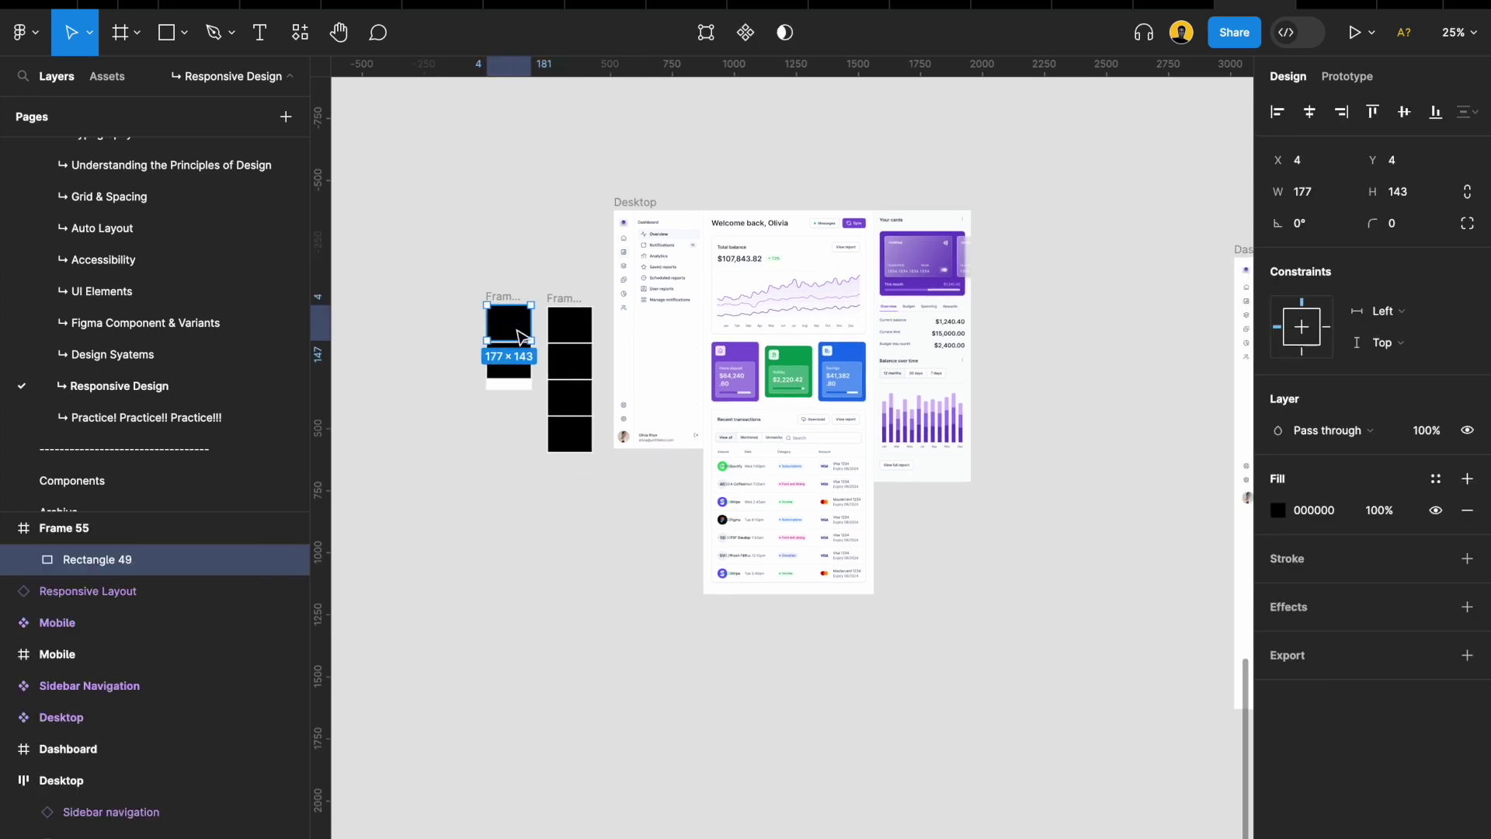
click(497, 284)
key(Delete)
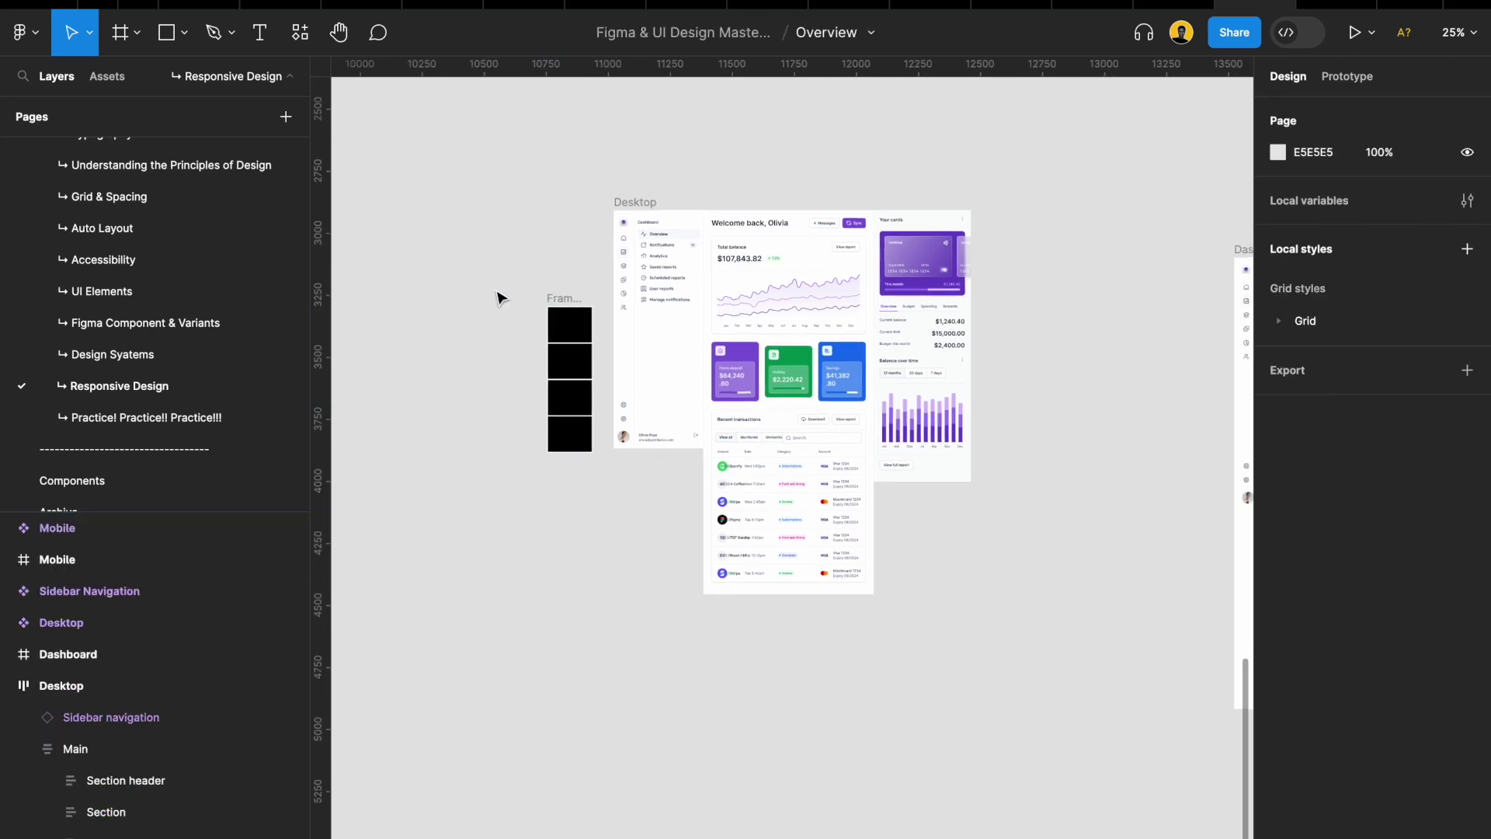
Move Frame 56 away from the Desktop dashboard to about X 10162, Y 3277
click(565, 299)
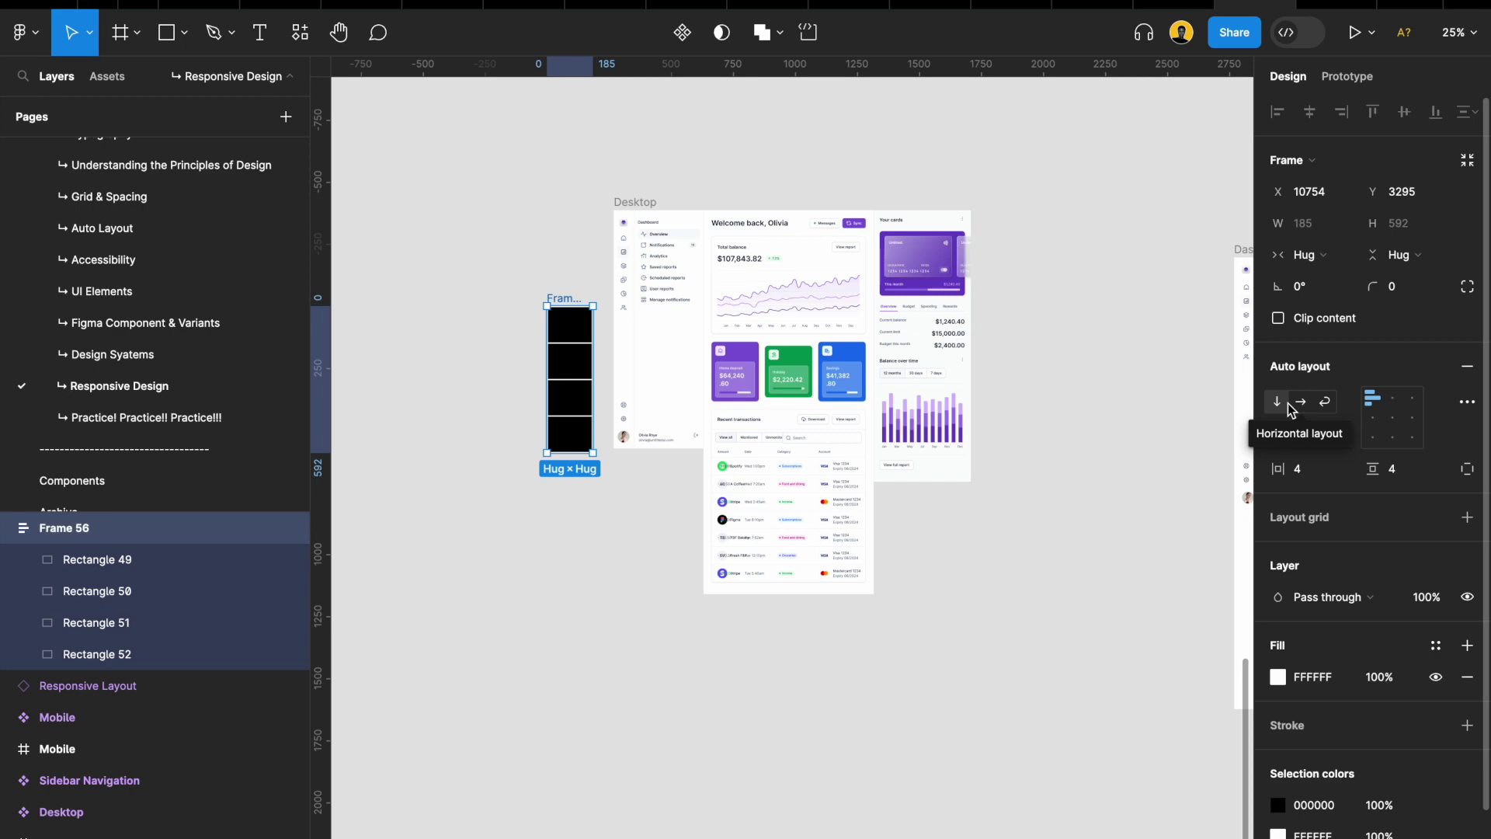
scroll(574, 360, left, 3)
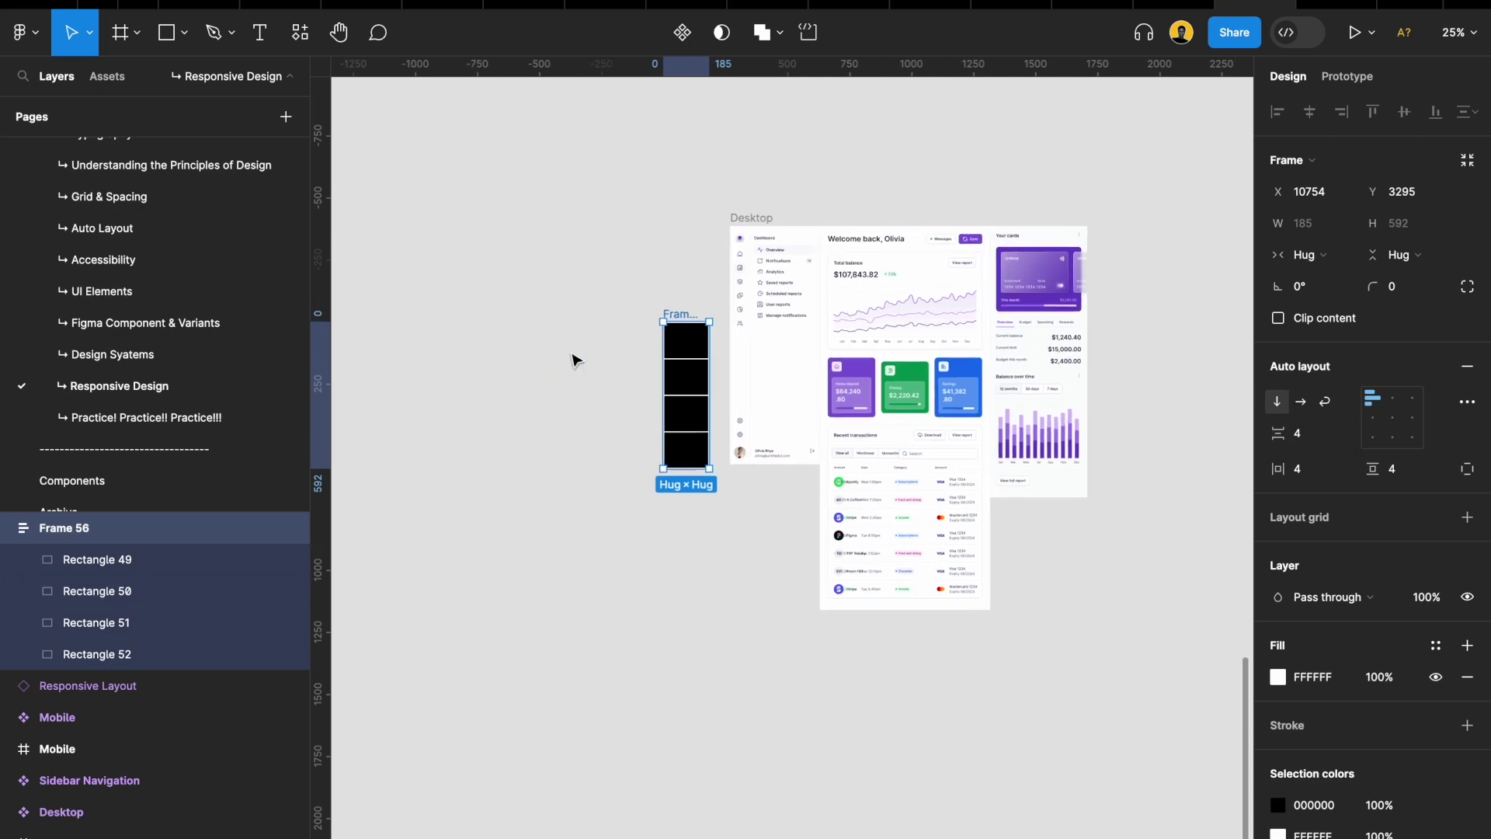
drag(676, 334, 527, 330)
Resize all four rectangles in Frame 56 to 200 wide and 120 high
scroll(528, 348, up, 5)
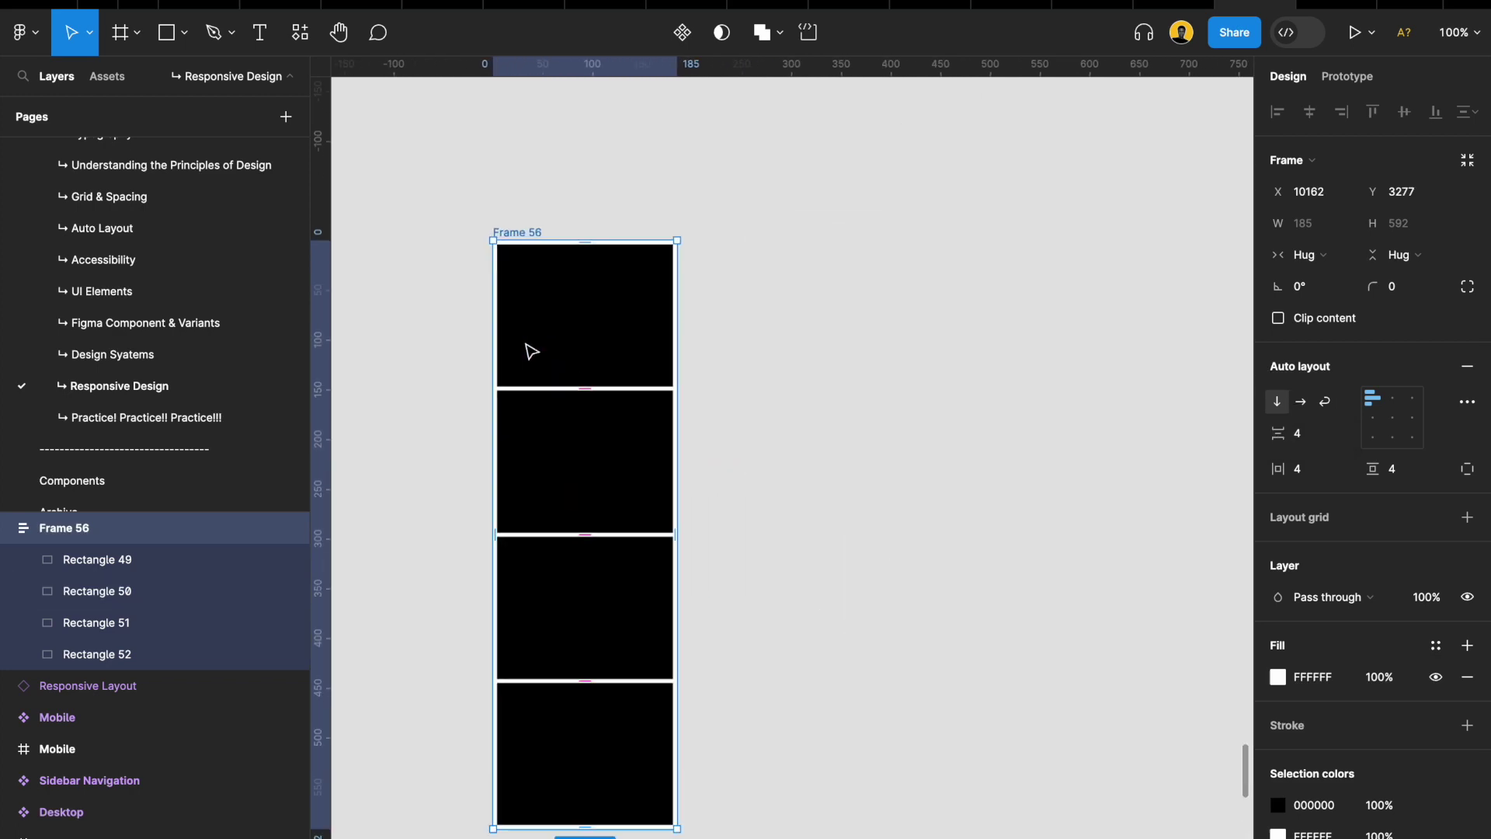
click(566, 331)
shift+click(572, 449)
shift+click(576, 596)
shift+click(594, 728)
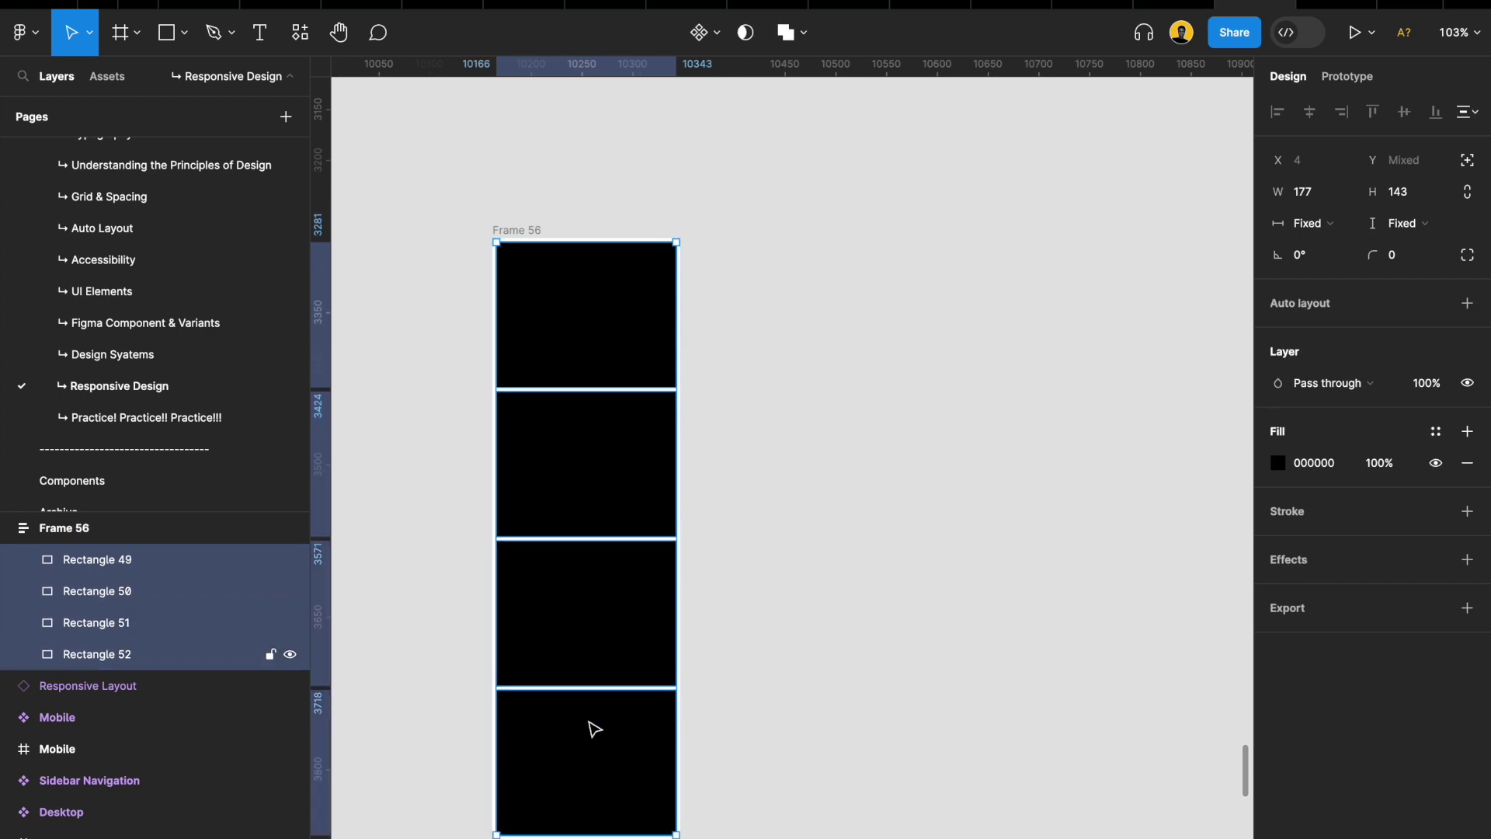
click(1311, 208)
text(200)
key(Tab)
text(120)
key(Return)
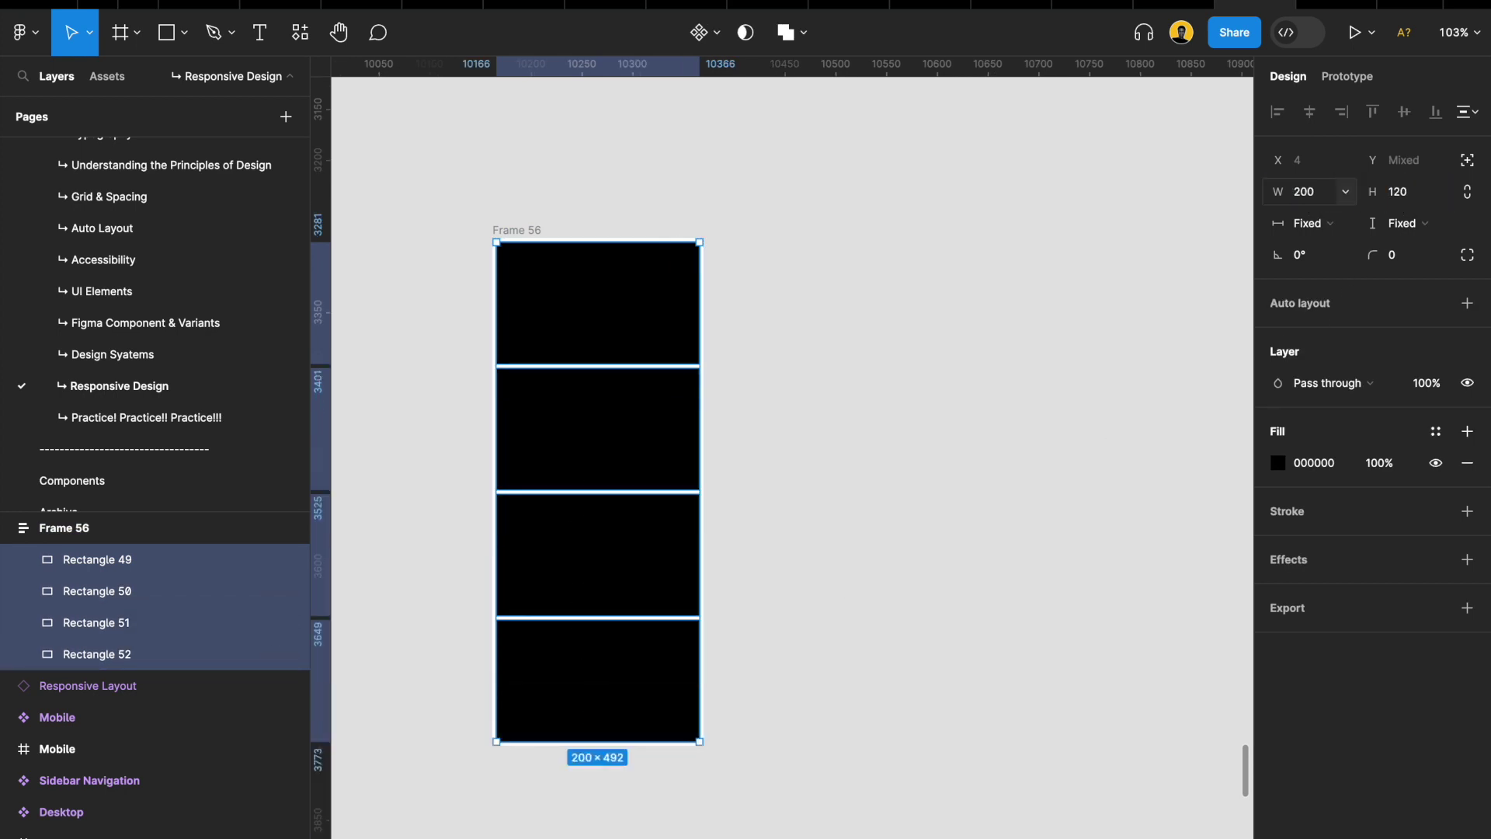
click(757, 291)
Duplicate the first rectangle in Frame 56 once within the vertical auto layout
click(522, 231)
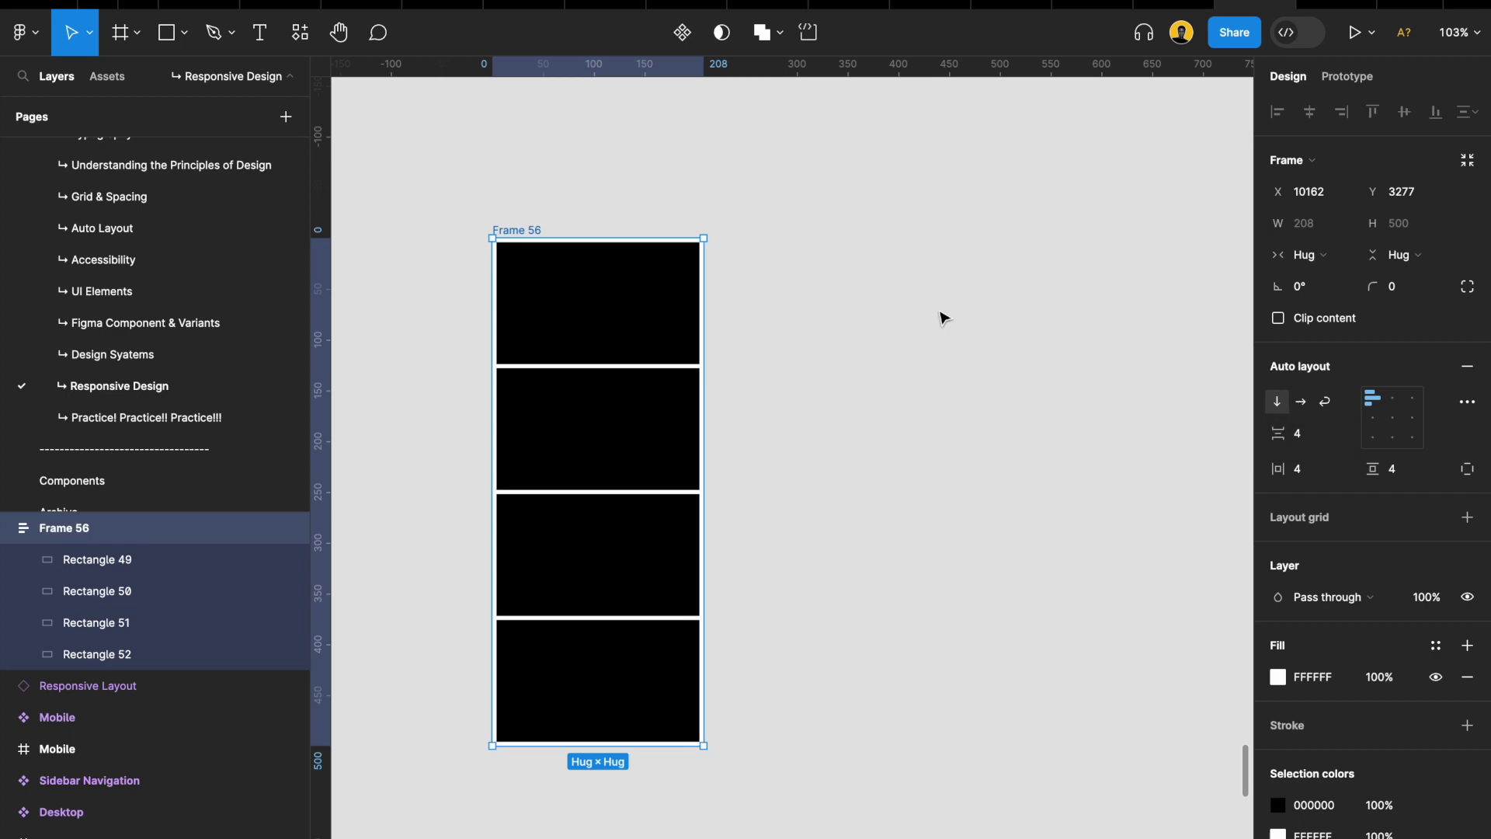
click(594, 283)
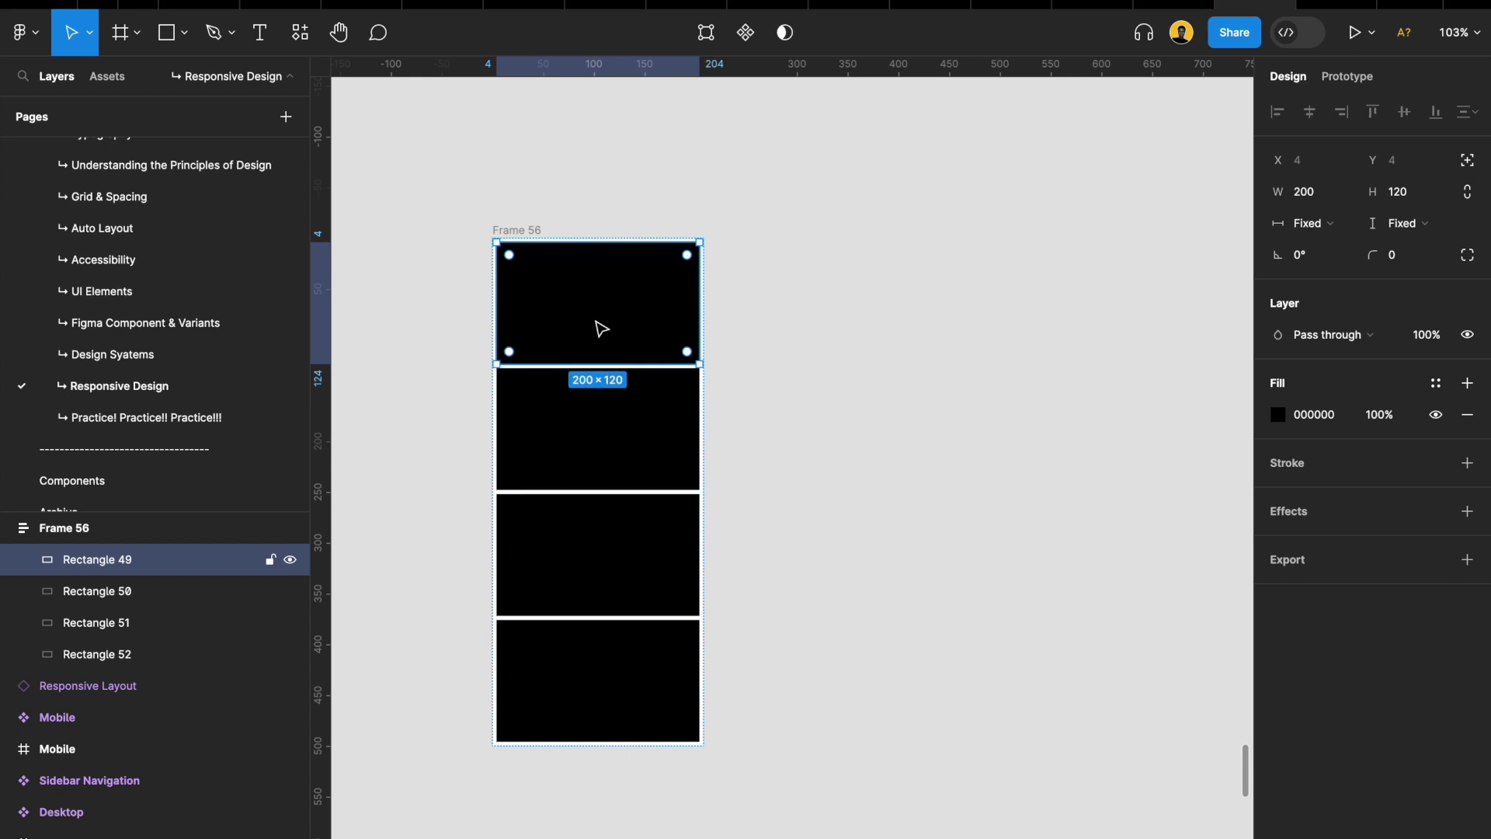
key(ctrl+d)
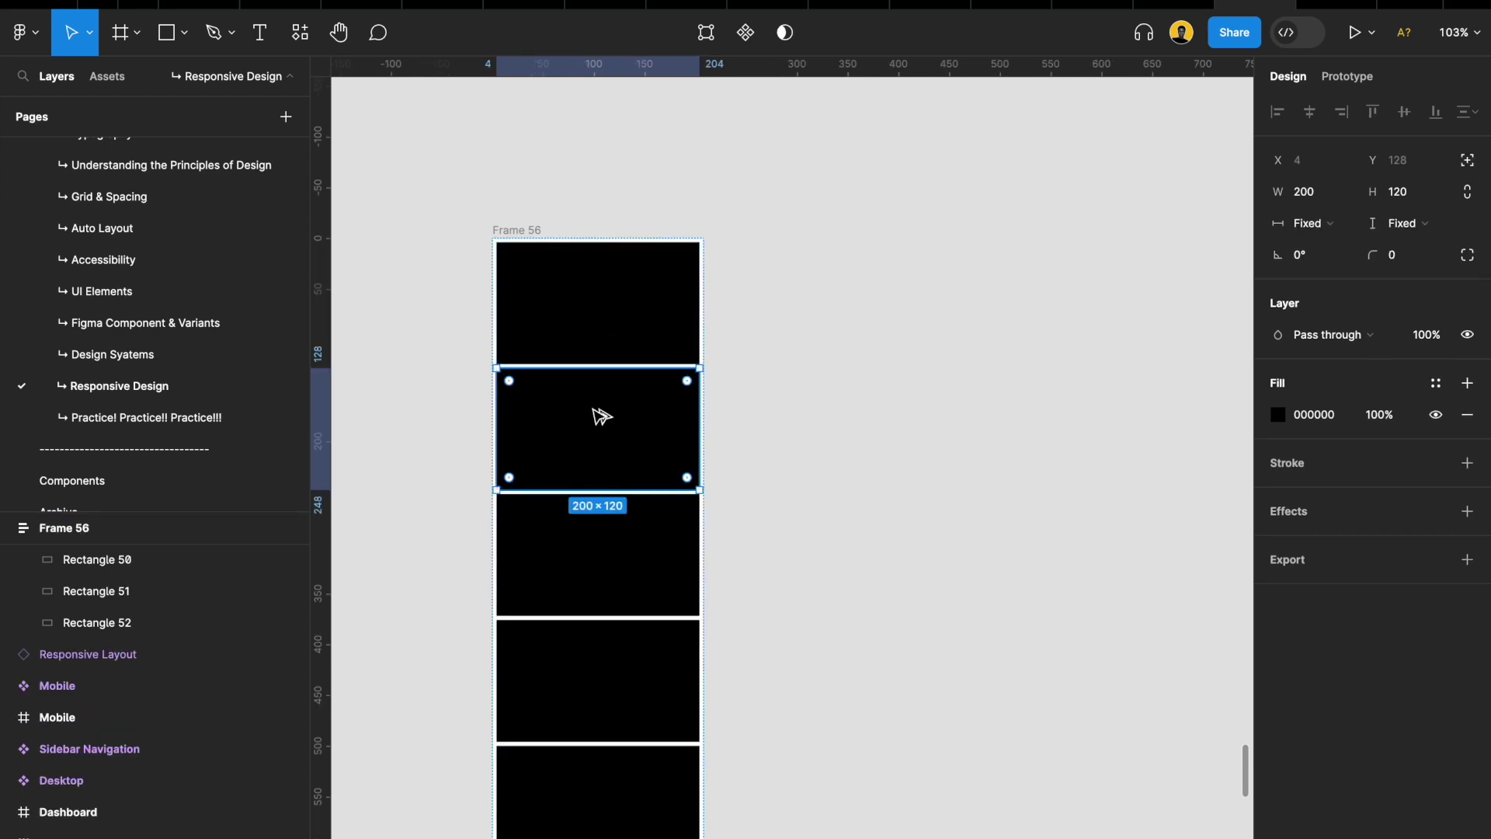
scroll(602, 230, down, 2)
scroll(603, 230, left, 1)
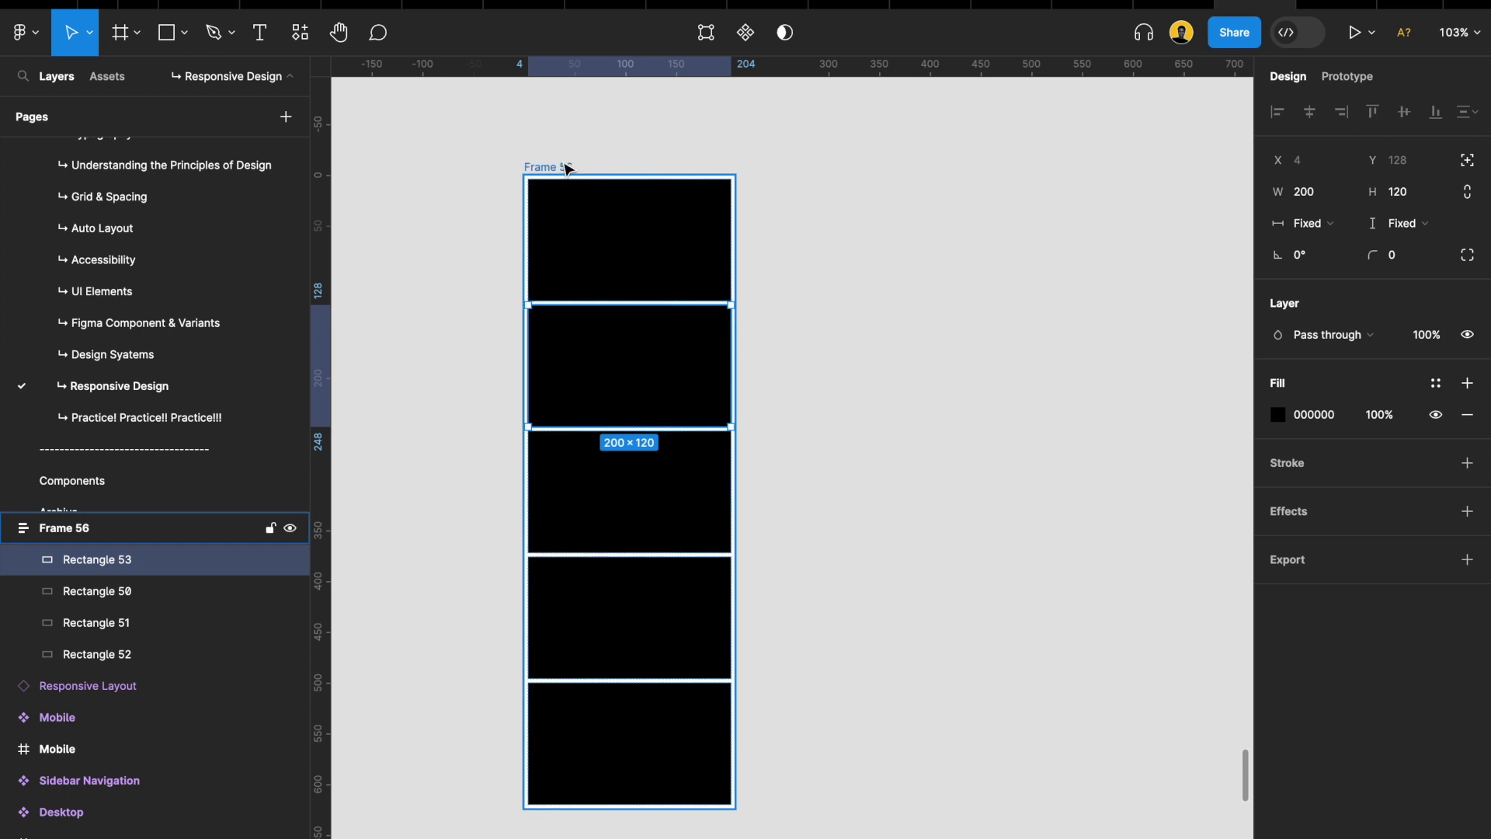
Set the height of all five rectangles in Frame 56 to 100
click(589, 221)
shift+click(669, 389)
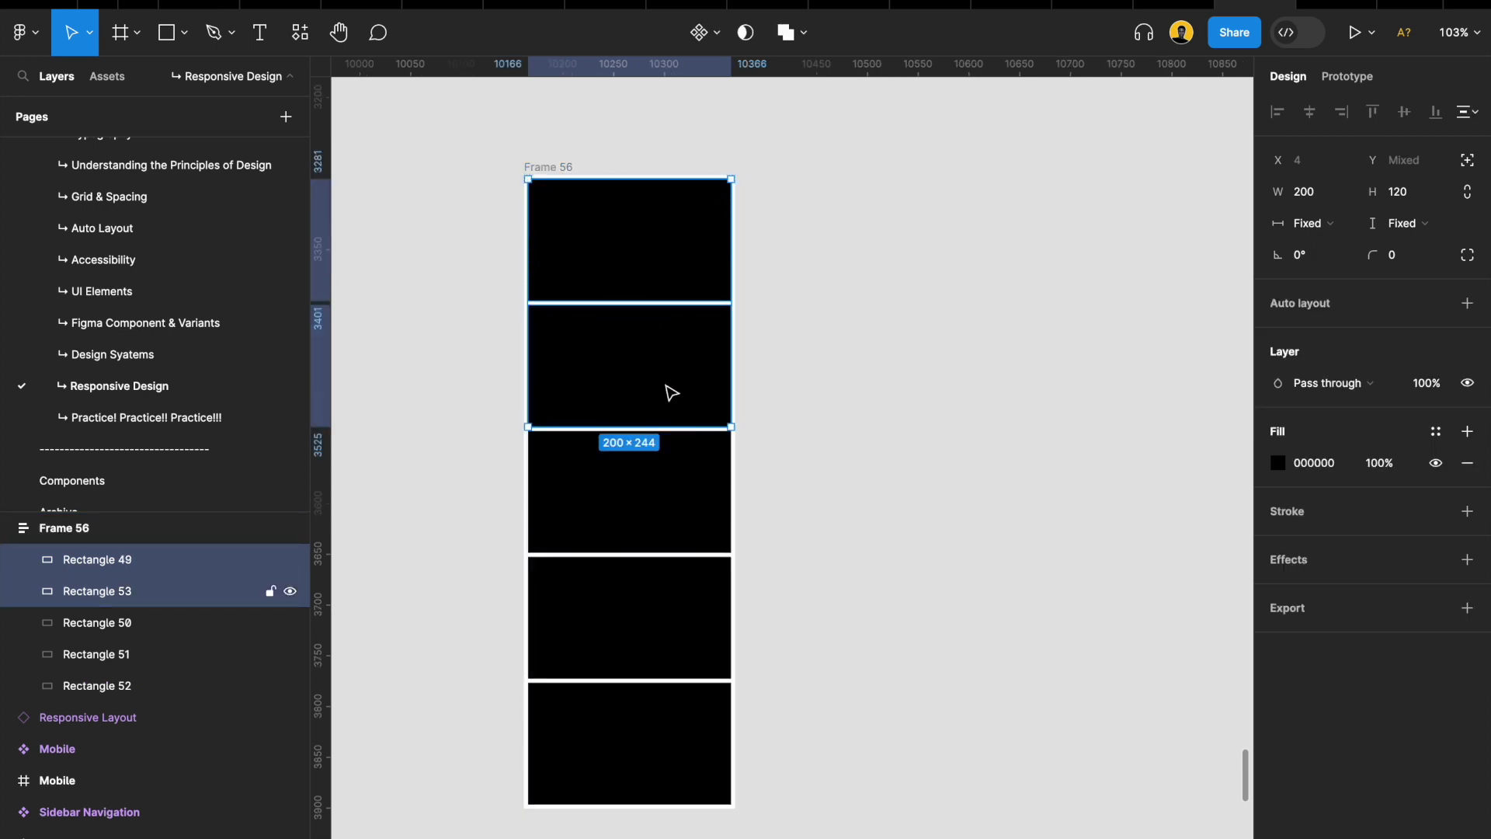
shift+click(655, 526)
shift+click(659, 617)
shift+click(665, 734)
click(1398, 191)
text(1)
key(Return)
click(1085, 300)
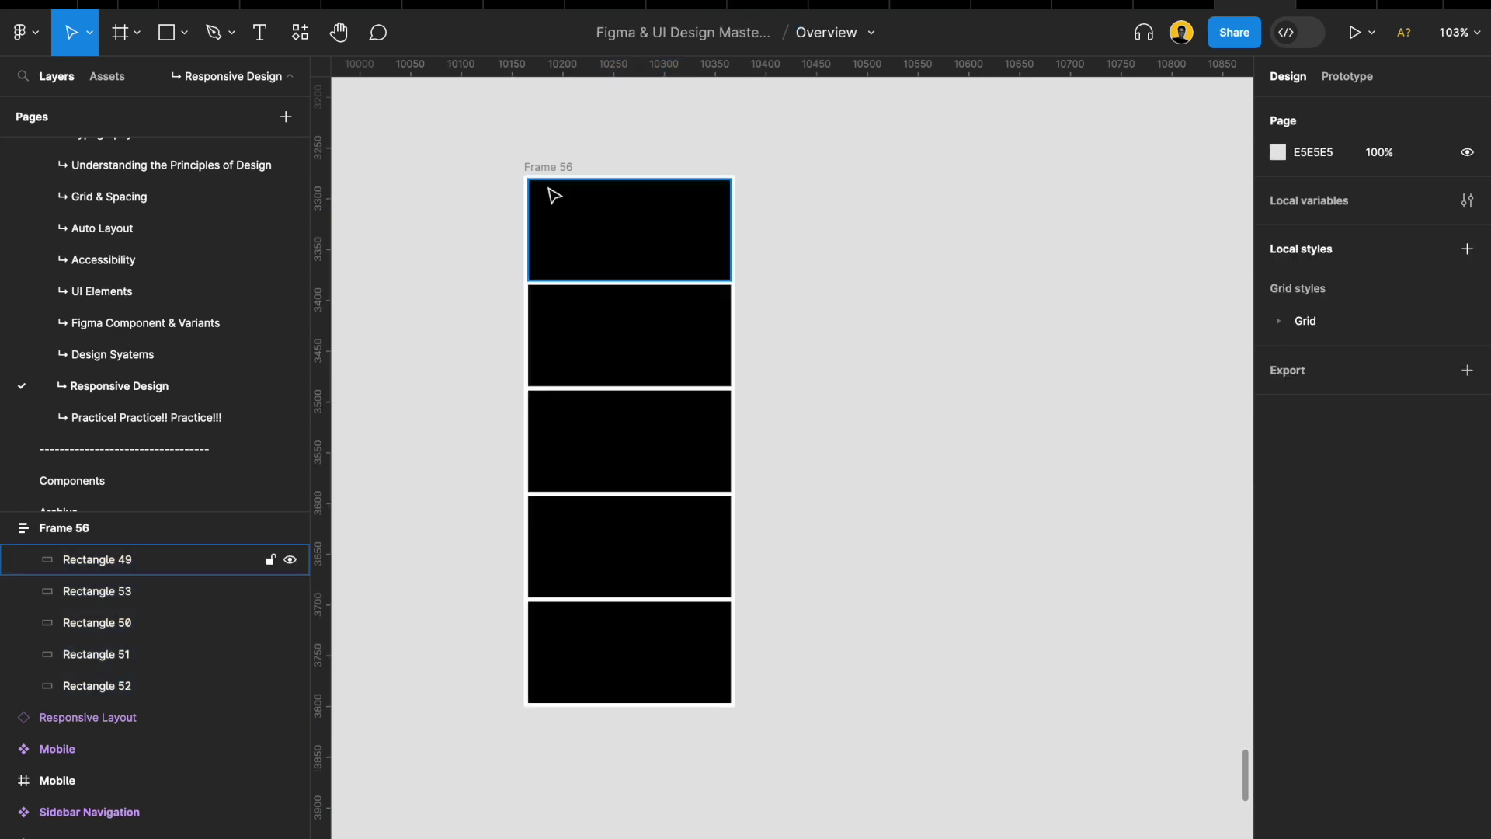
Switch Frame 56 to a horizontal auto layout
click(552, 170)
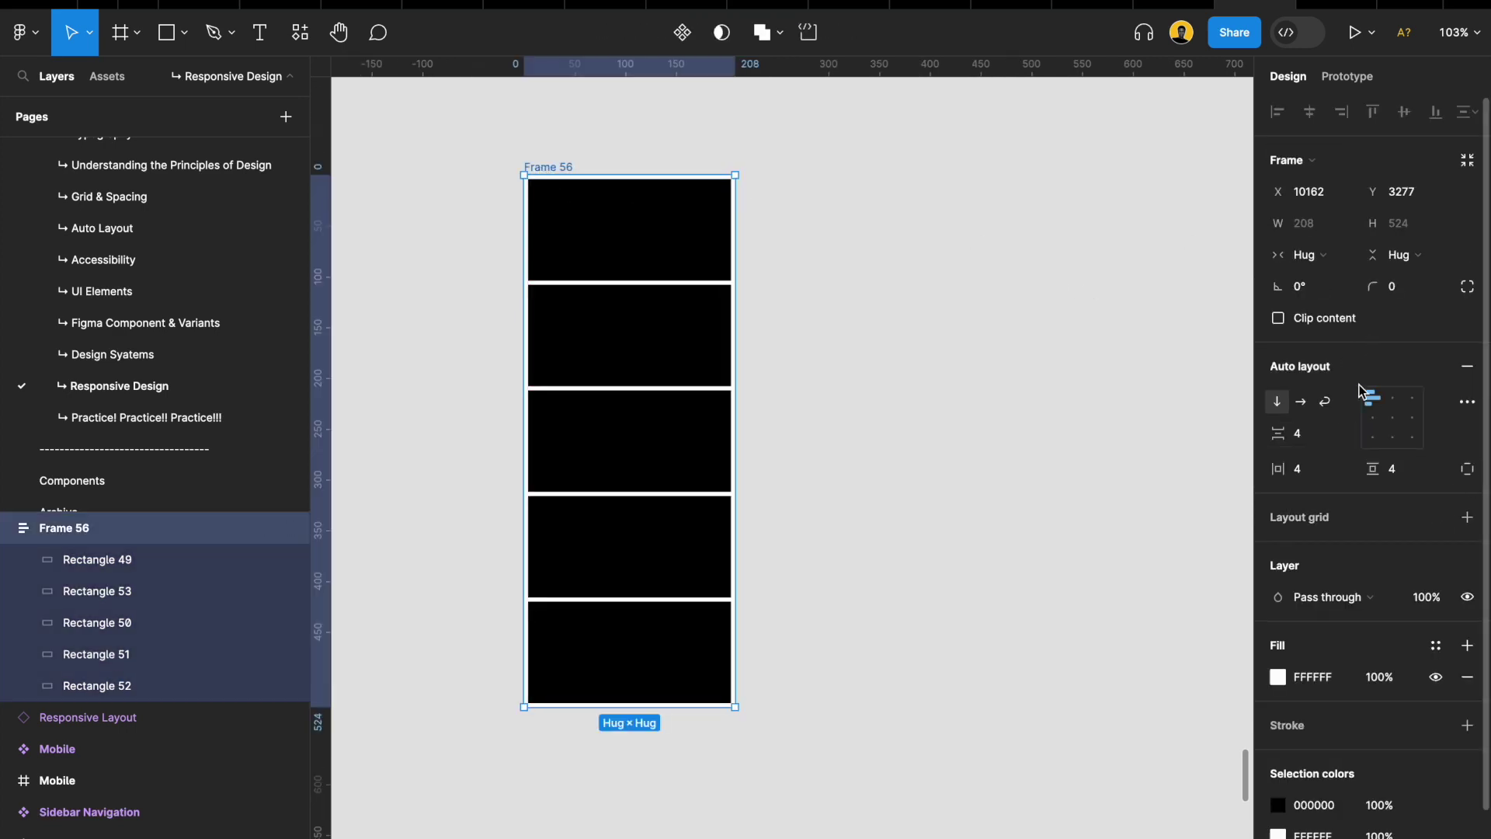
click(1301, 403)
scroll(1038, 353, right, 3)
scroll(1038, 353, up, 2)
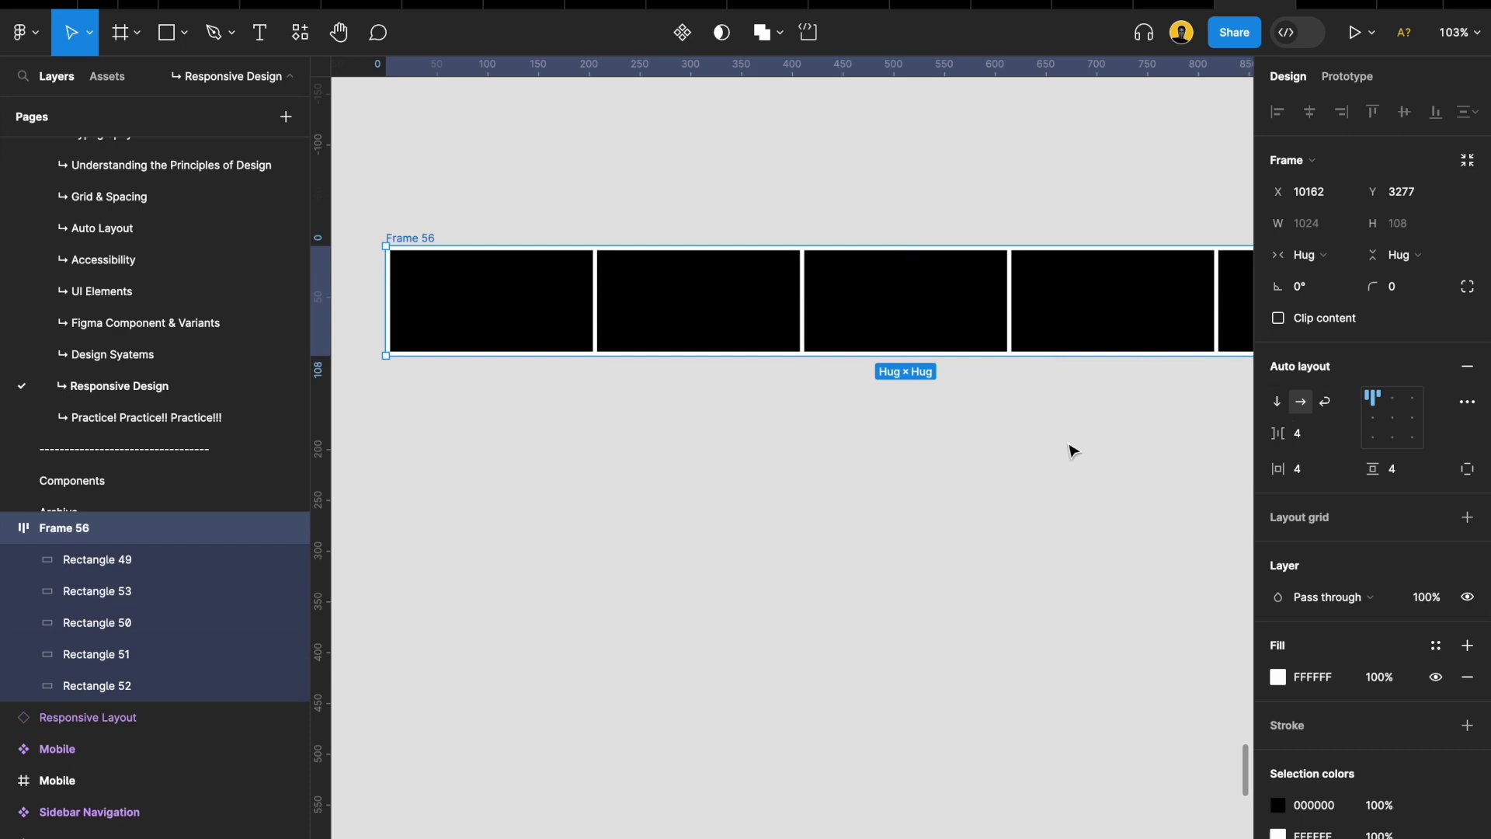
Set Frame 56's auto layout to wrap and give the frame a fixed width of 800
click(1326, 403)
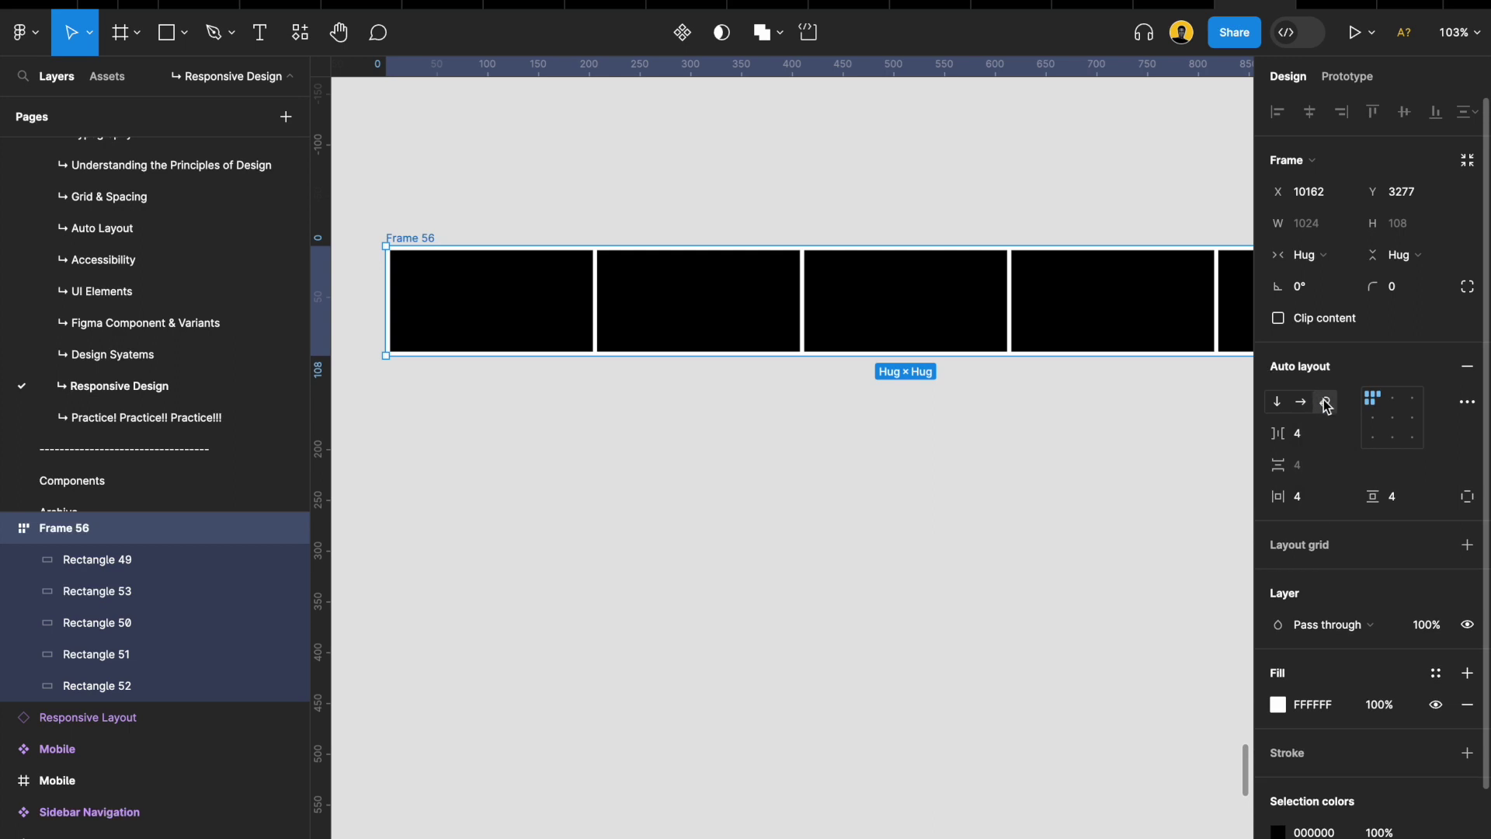
scroll(1081, 334, down, 3)
scroll(1157, 307, right, 3)
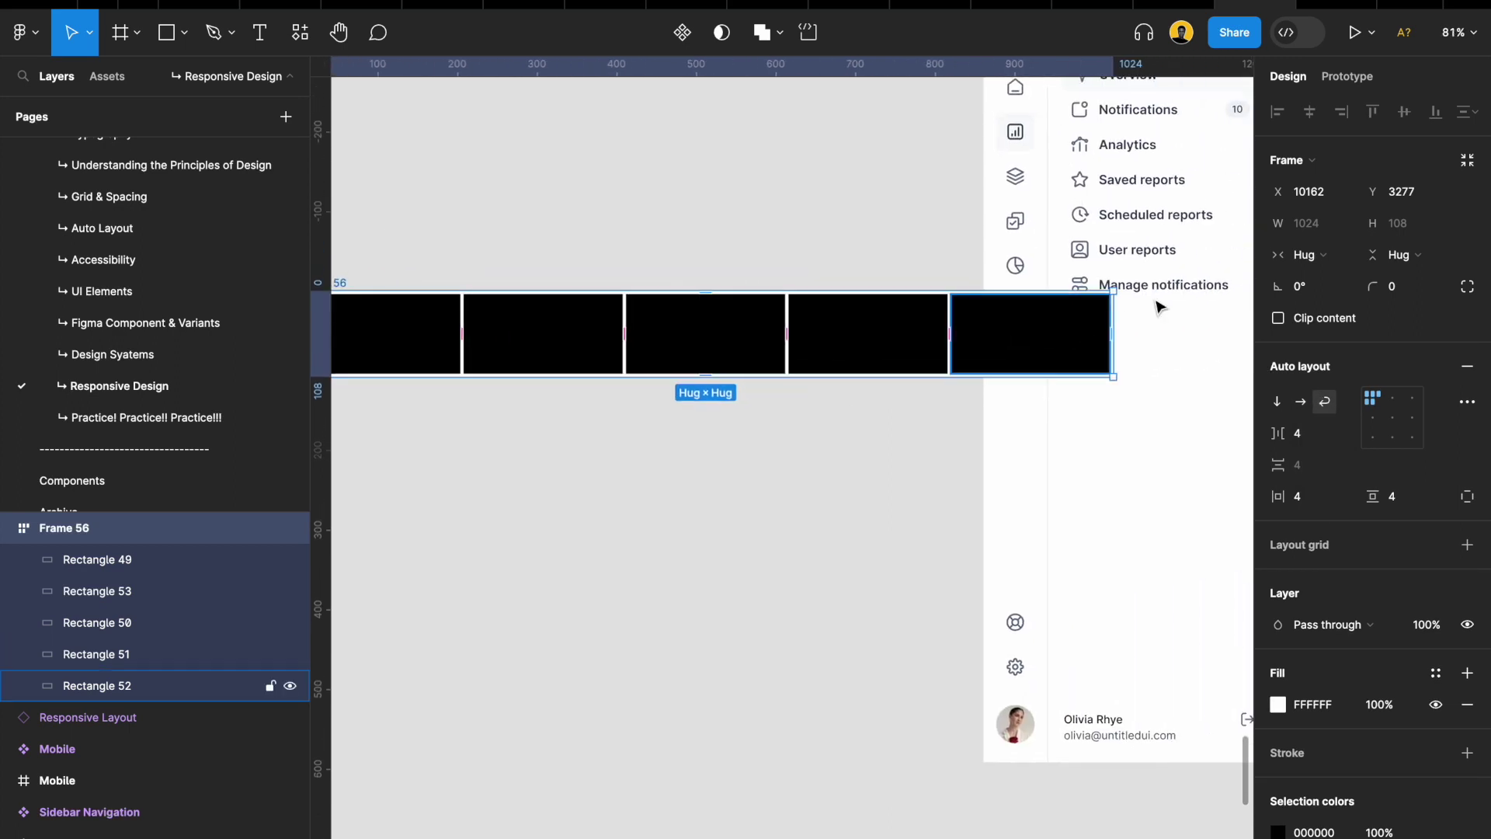
click(1334, 260)
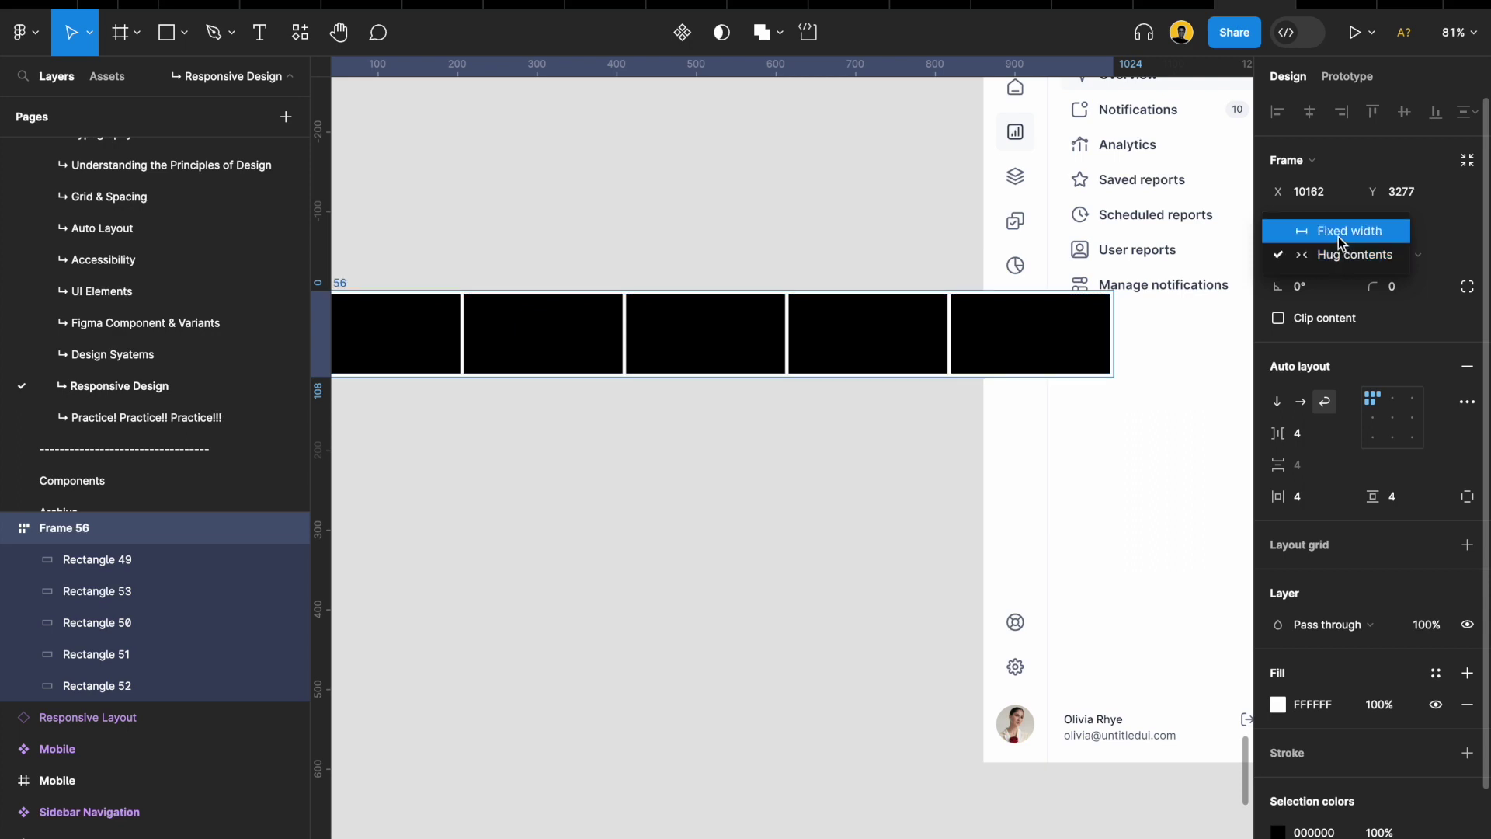
click(1340, 243)
click(1313, 228)
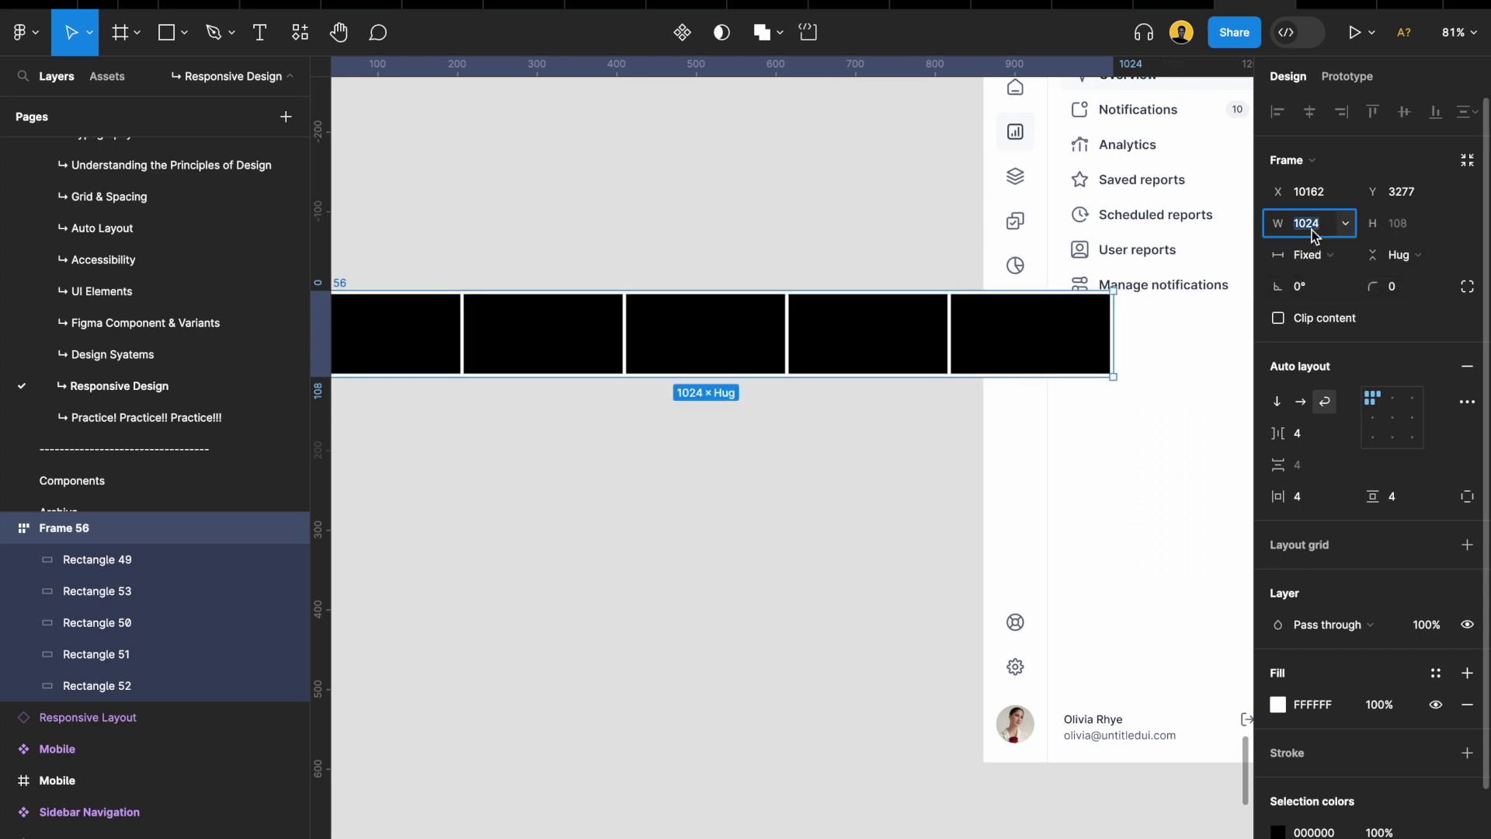
text(800)
key(Return)
scroll(617, 388, left, 5)
scroll(617, 387, down, 2)
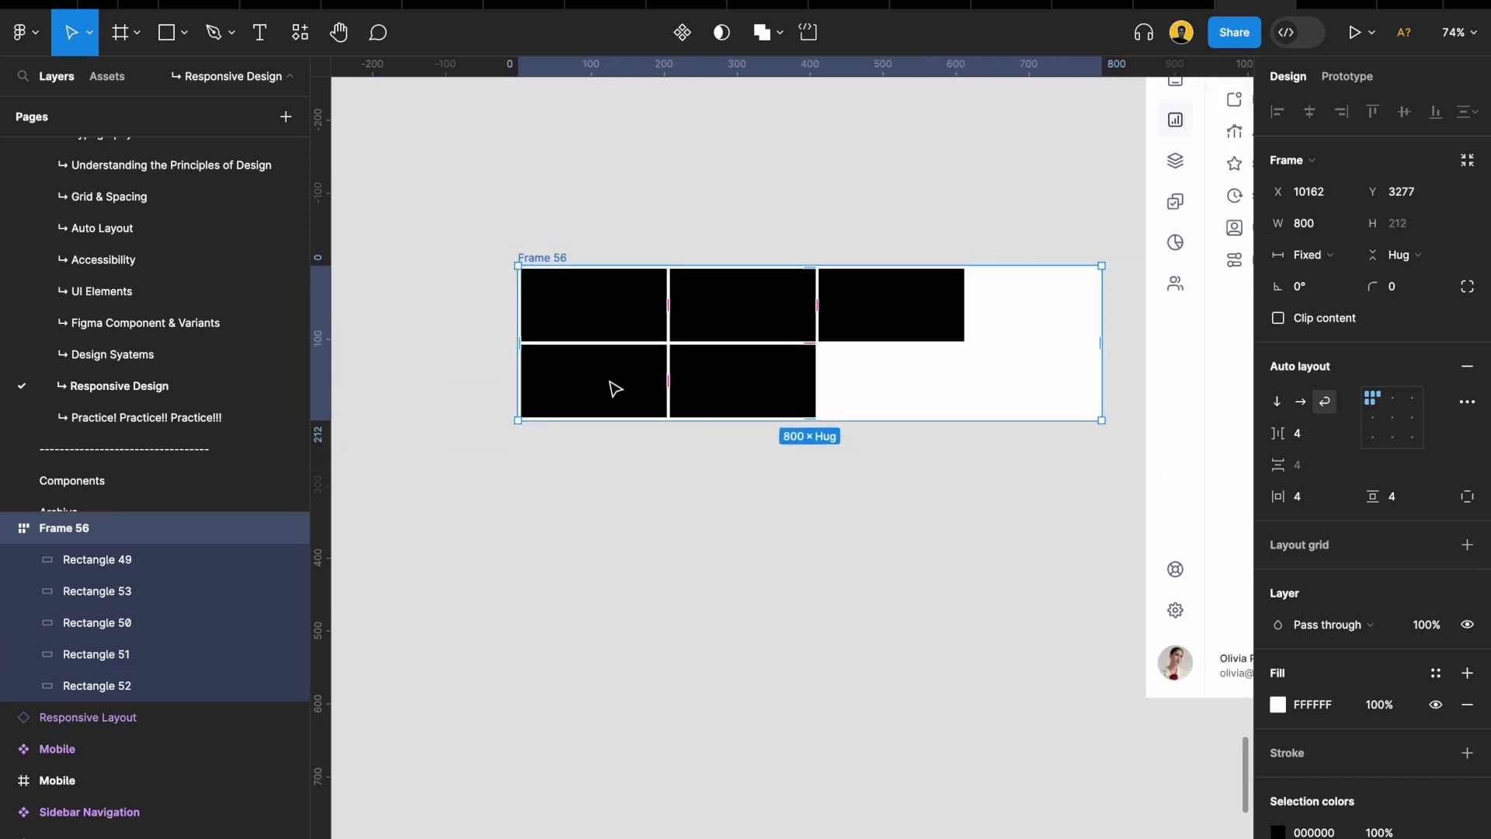
Duplicate the last rectangle in Frame 56 twelve times to fill further rows
scroll(676, 386, right, 3)
key(Escape)
click(715, 421)
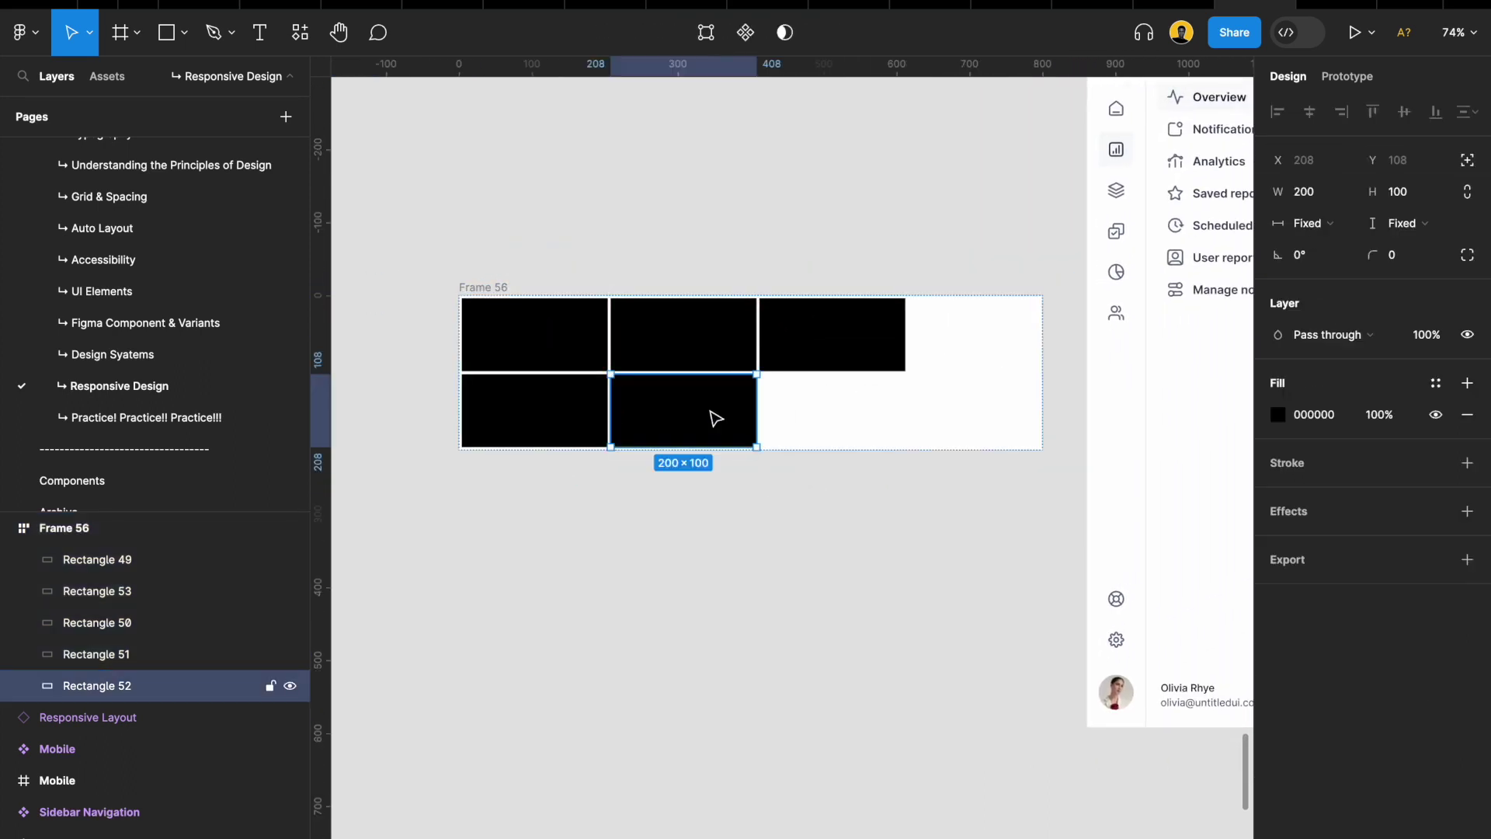
key(ctrl+d)
key(ctrl+d)
key(ctrl+d)
key(ctrl+d)
key(ctrl+d)
key(ctrl+d)
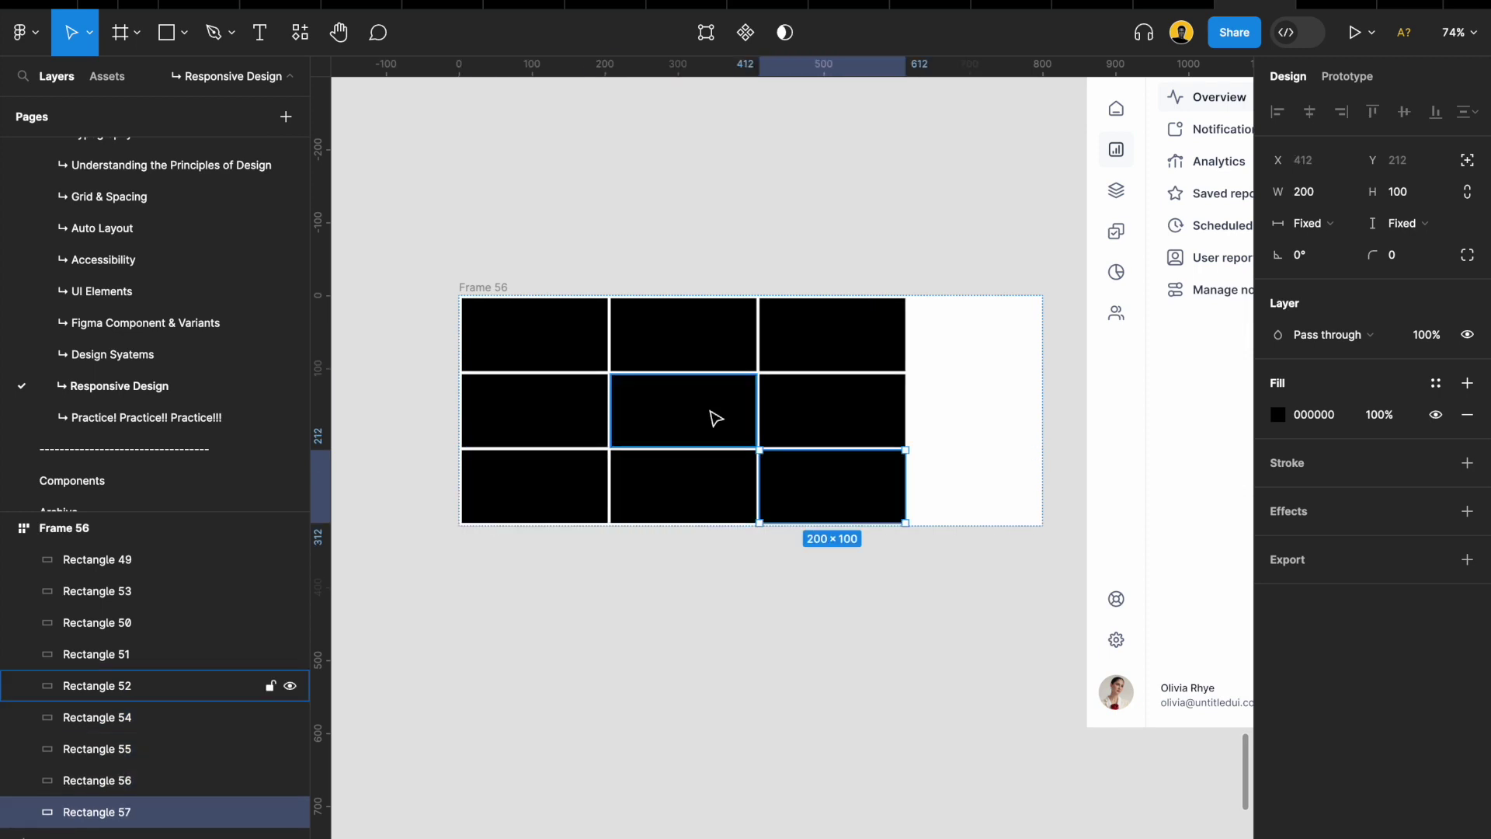
key(ctrl+d)
key(ctrl+d)
key(ctrl+d)
key(ctrl+d)
key(ctrl+d)
key(ctrl+d)
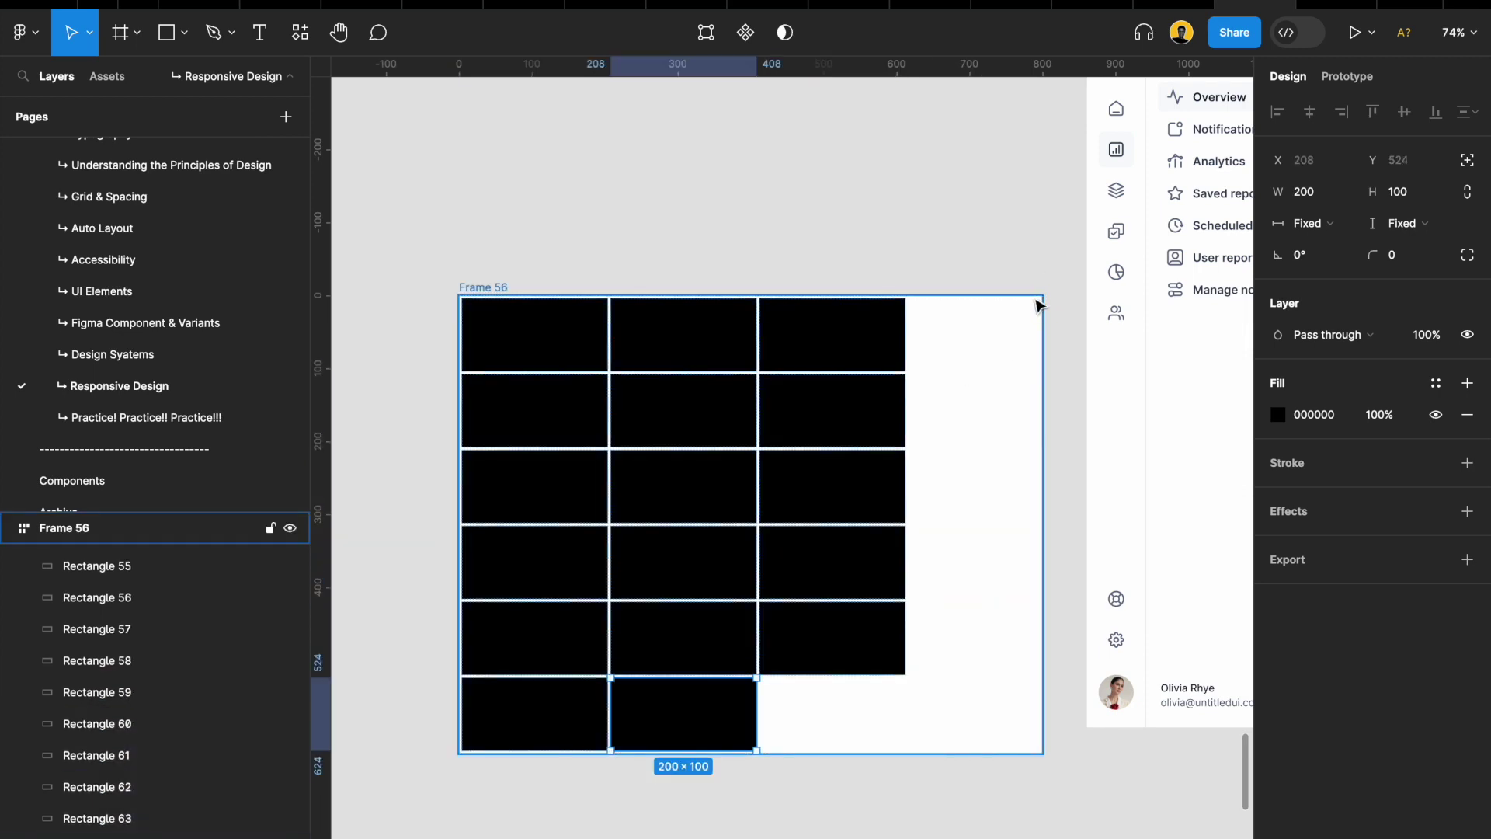
click(660, 240)
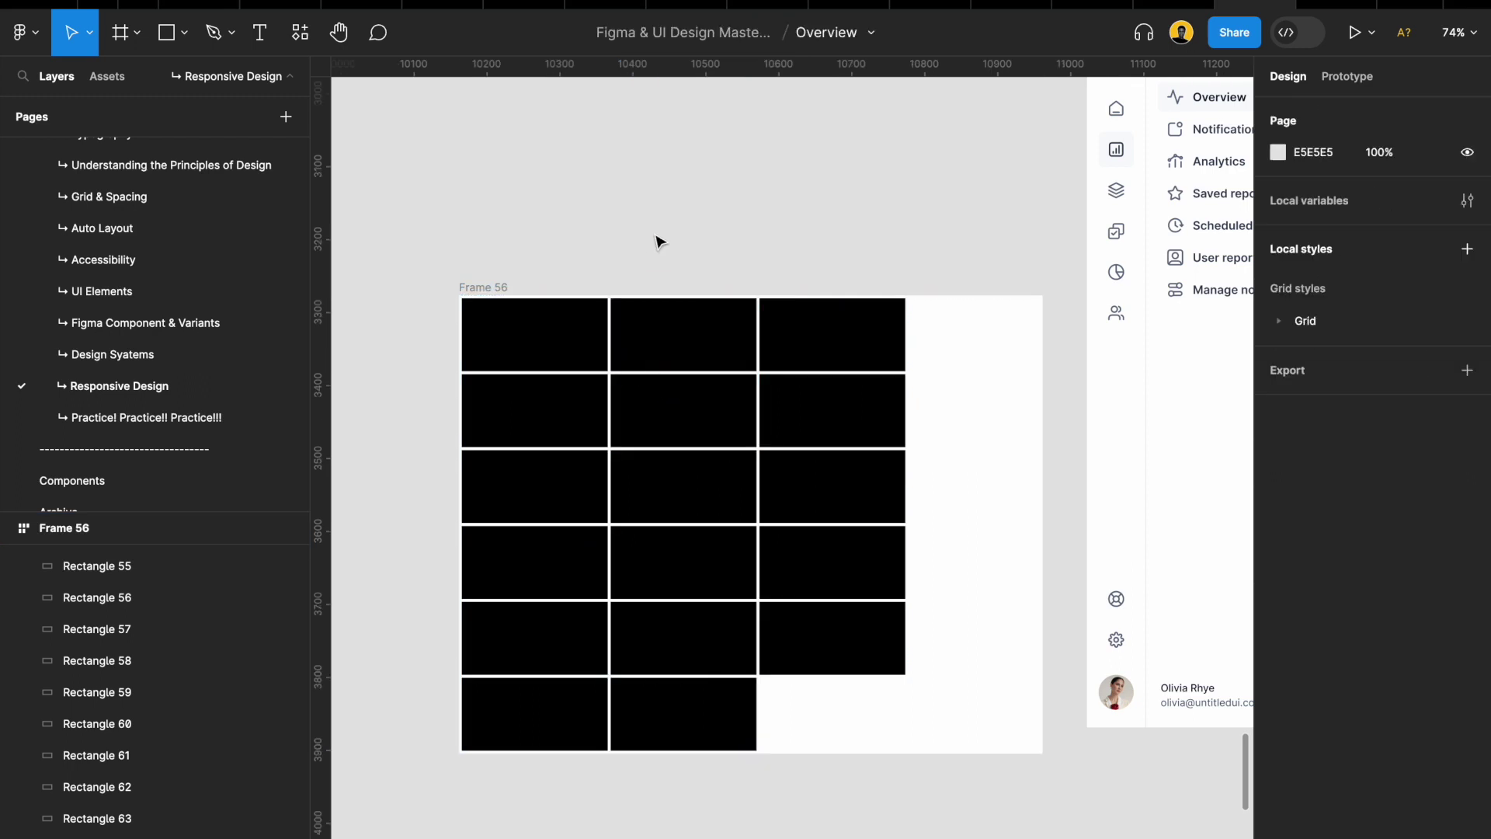
Switch Frame 56 to a vertical auto layout and set its width to hug contents
click(482, 296)
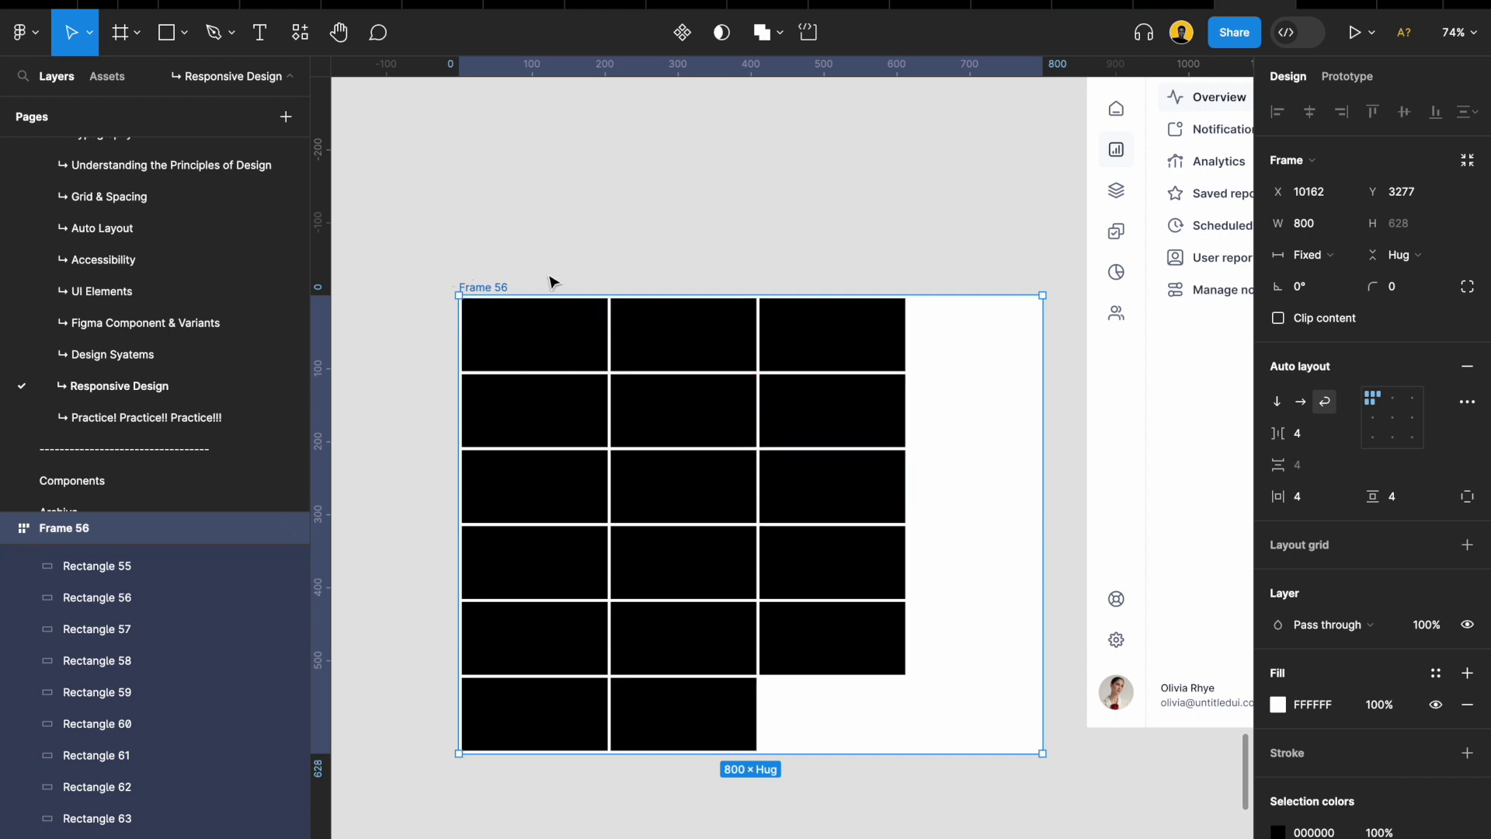
click(502, 271)
click(493, 289)
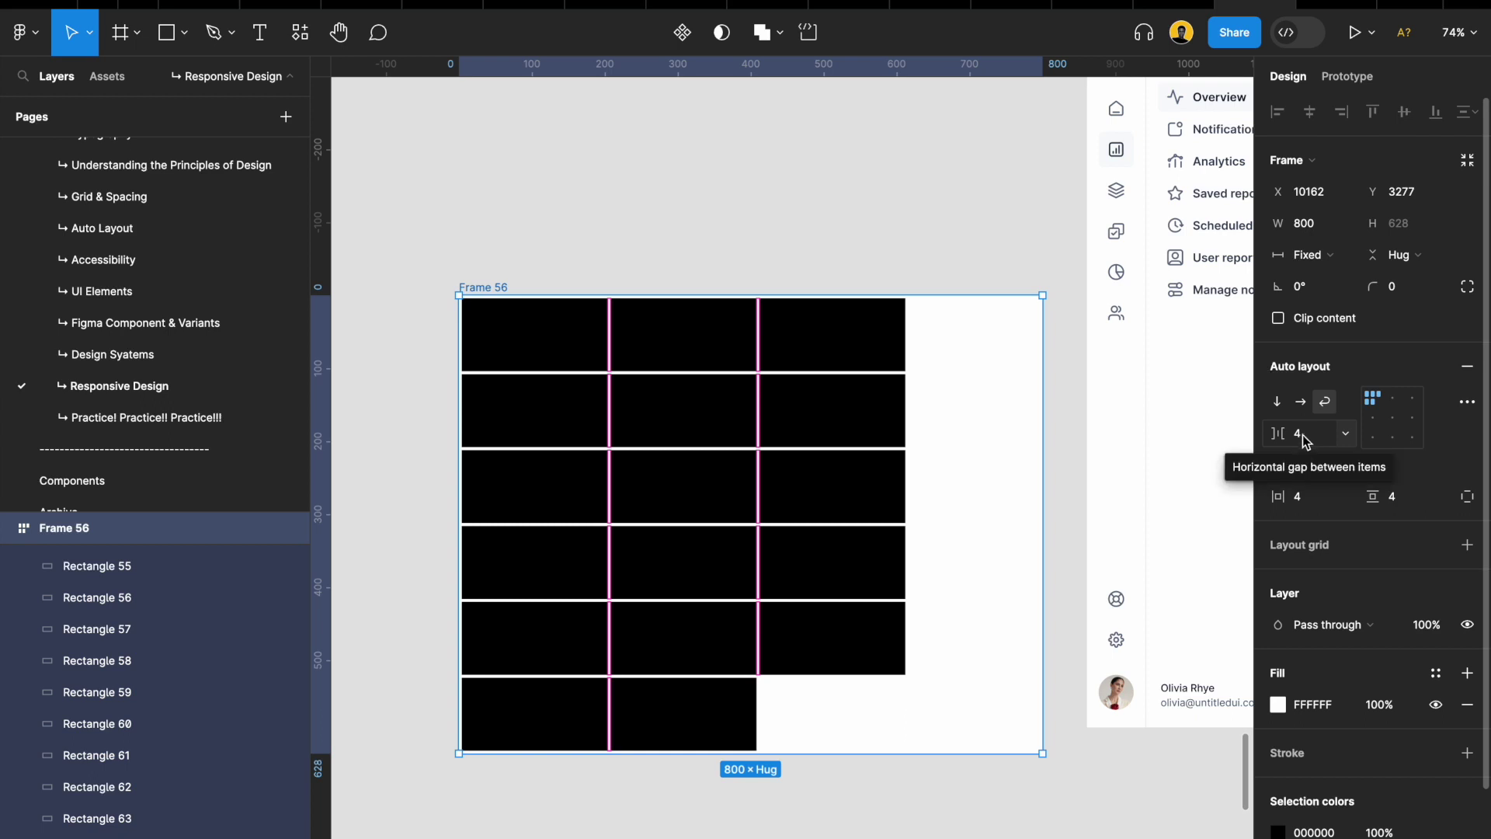
click(1279, 403)
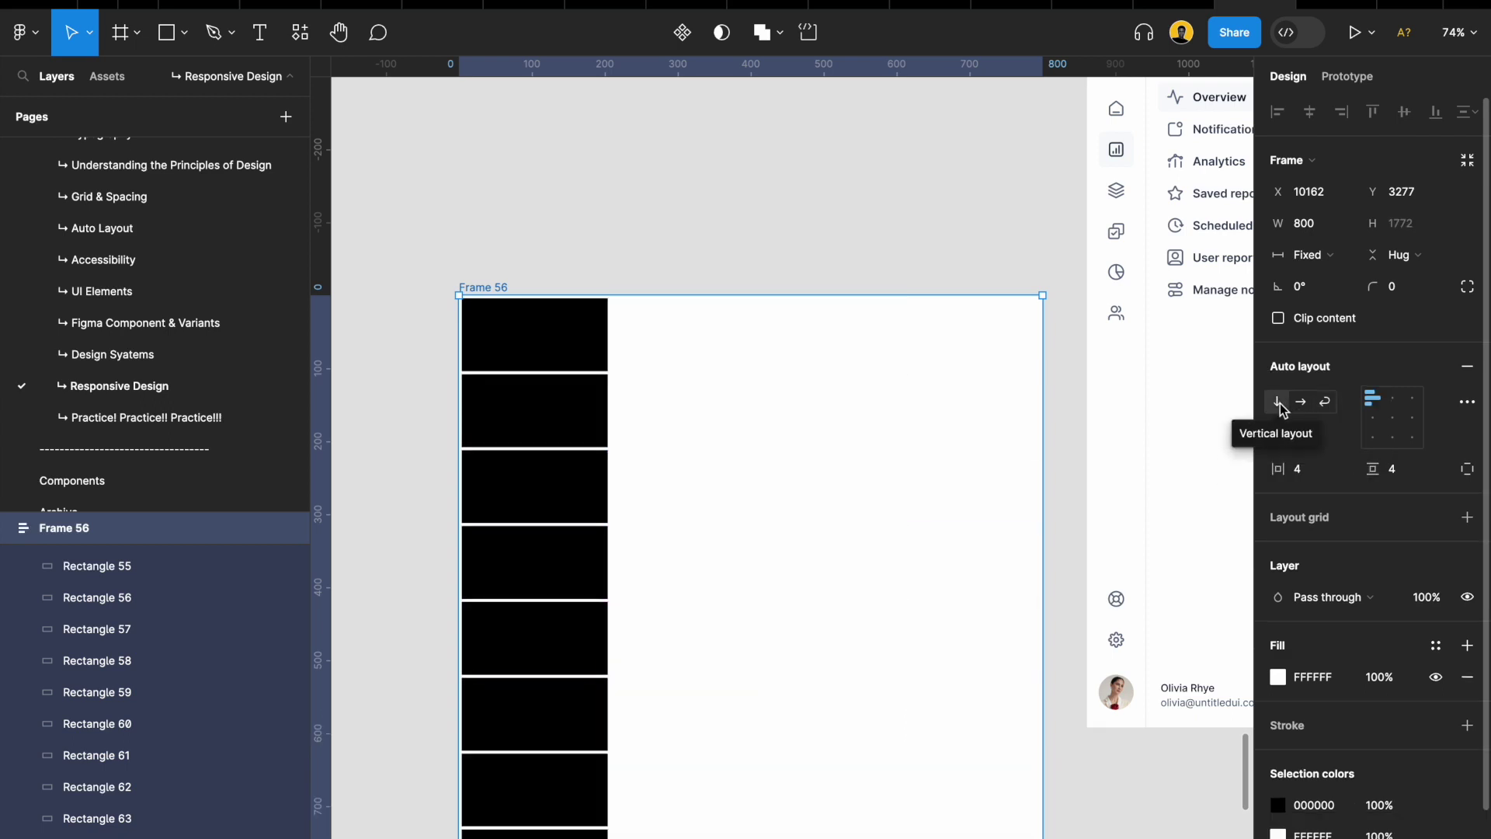
click(1312, 255)
click(1329, 281)
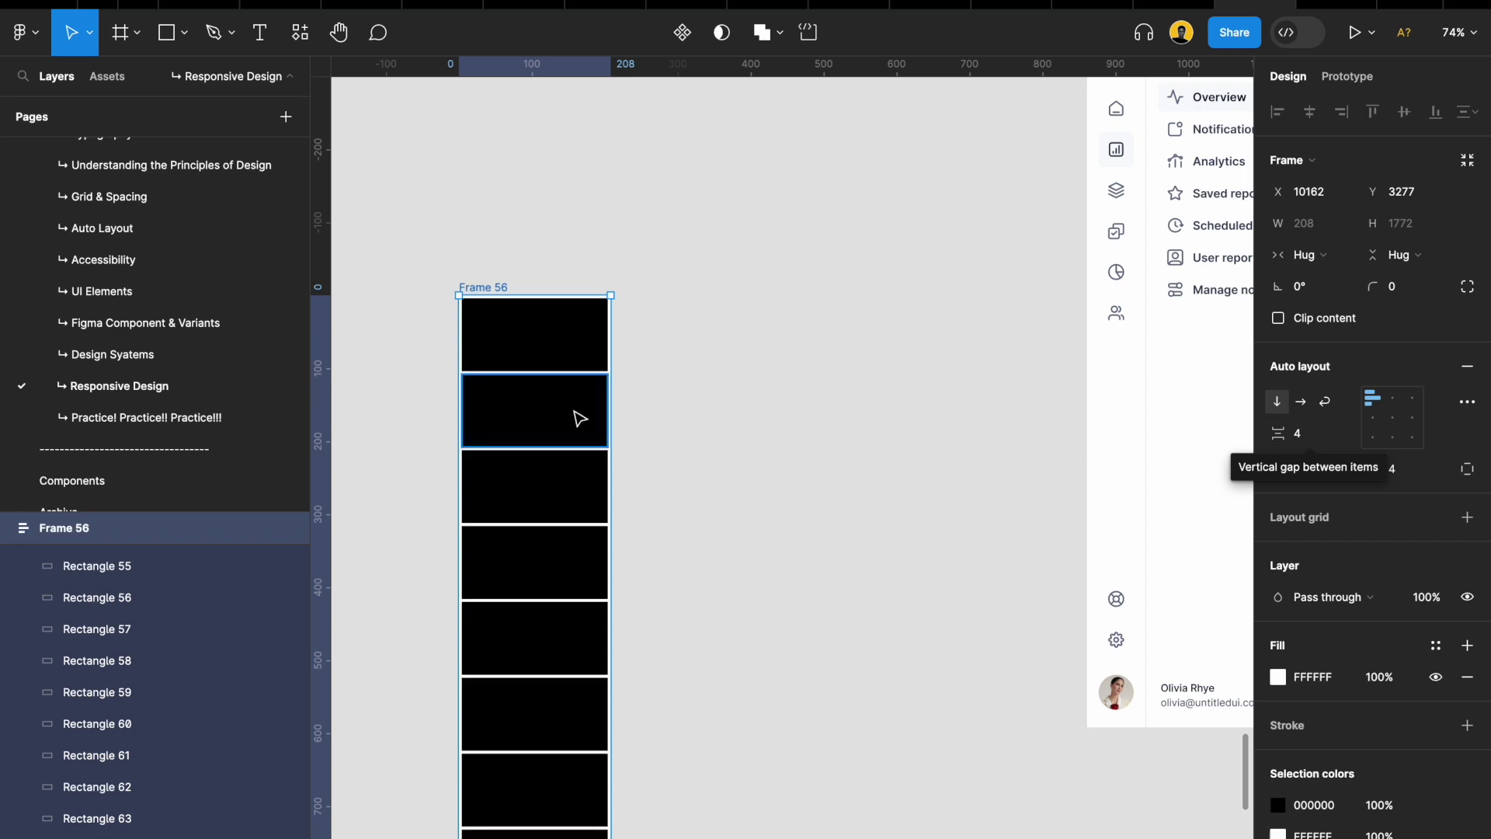
Set the vertical gap between items in Frame 56 to 16
scroll(516, 406, up, 6)
scroll(519, 406, down, 1)
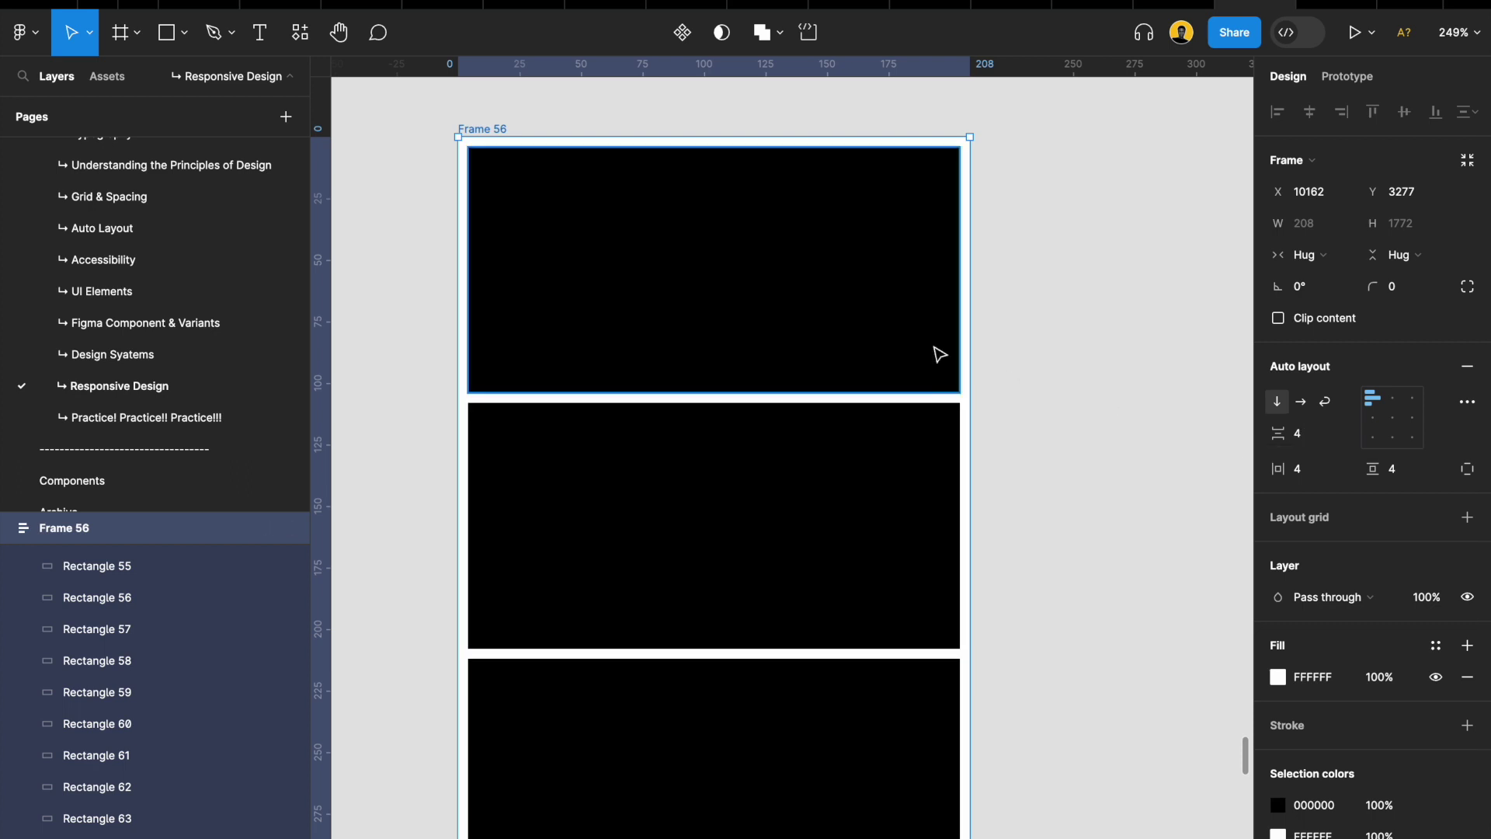
scroll(942, 350, down, 3)
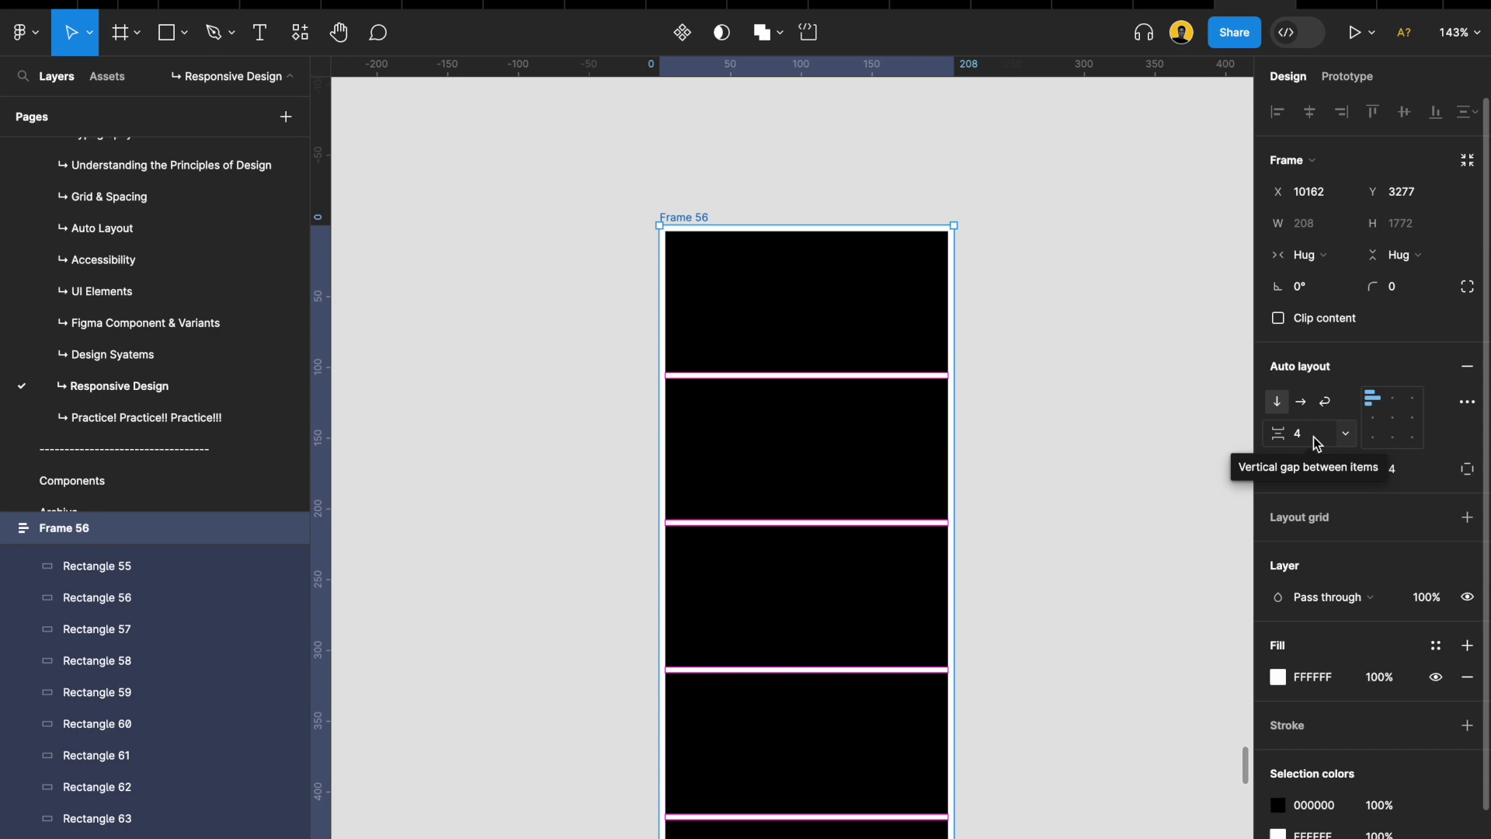
click(812, 359)
key(shift+2)
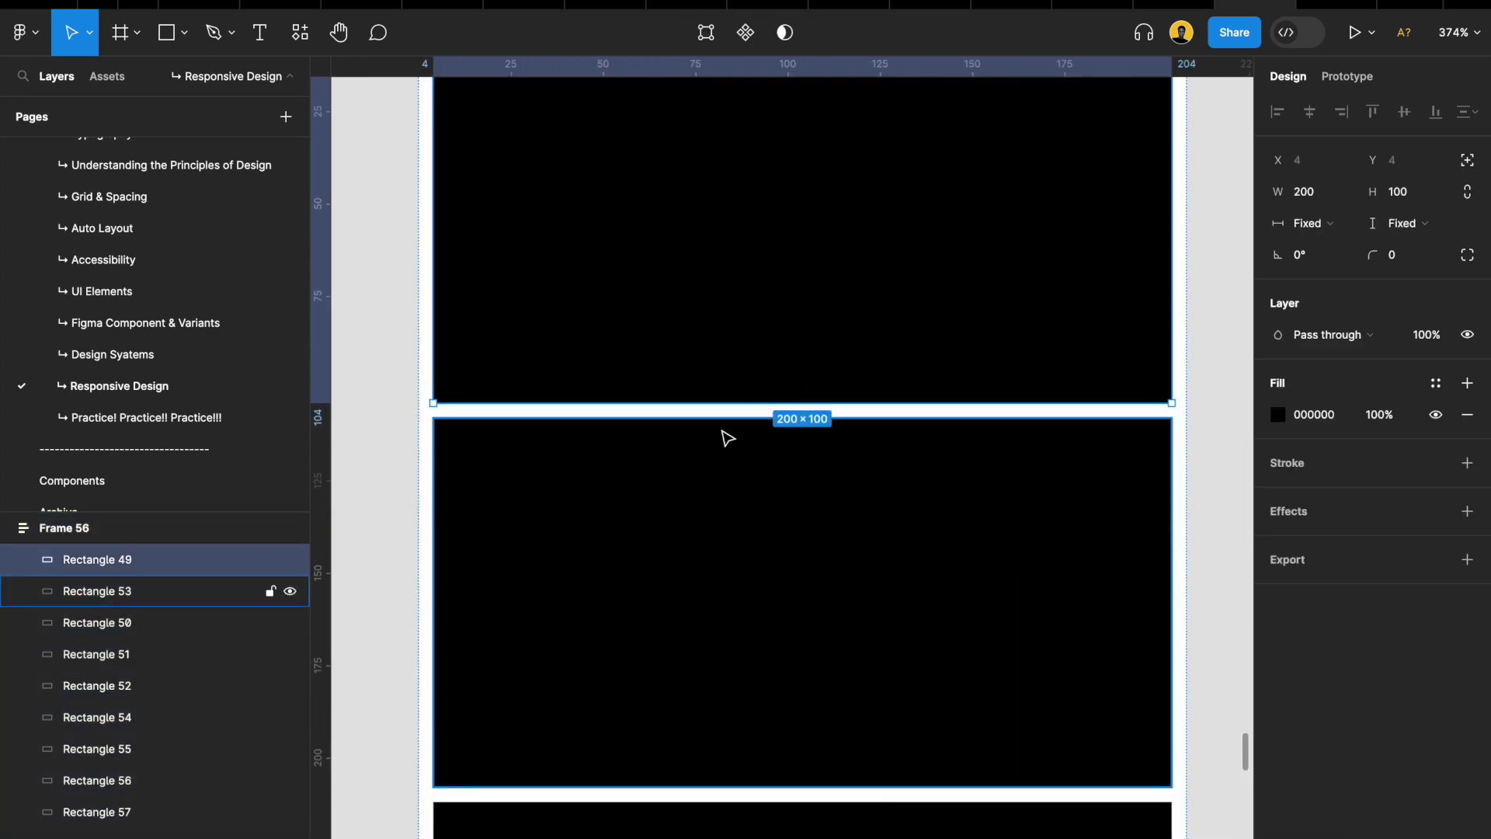
scroll(726, 437, down, 10)
click(676, 328)
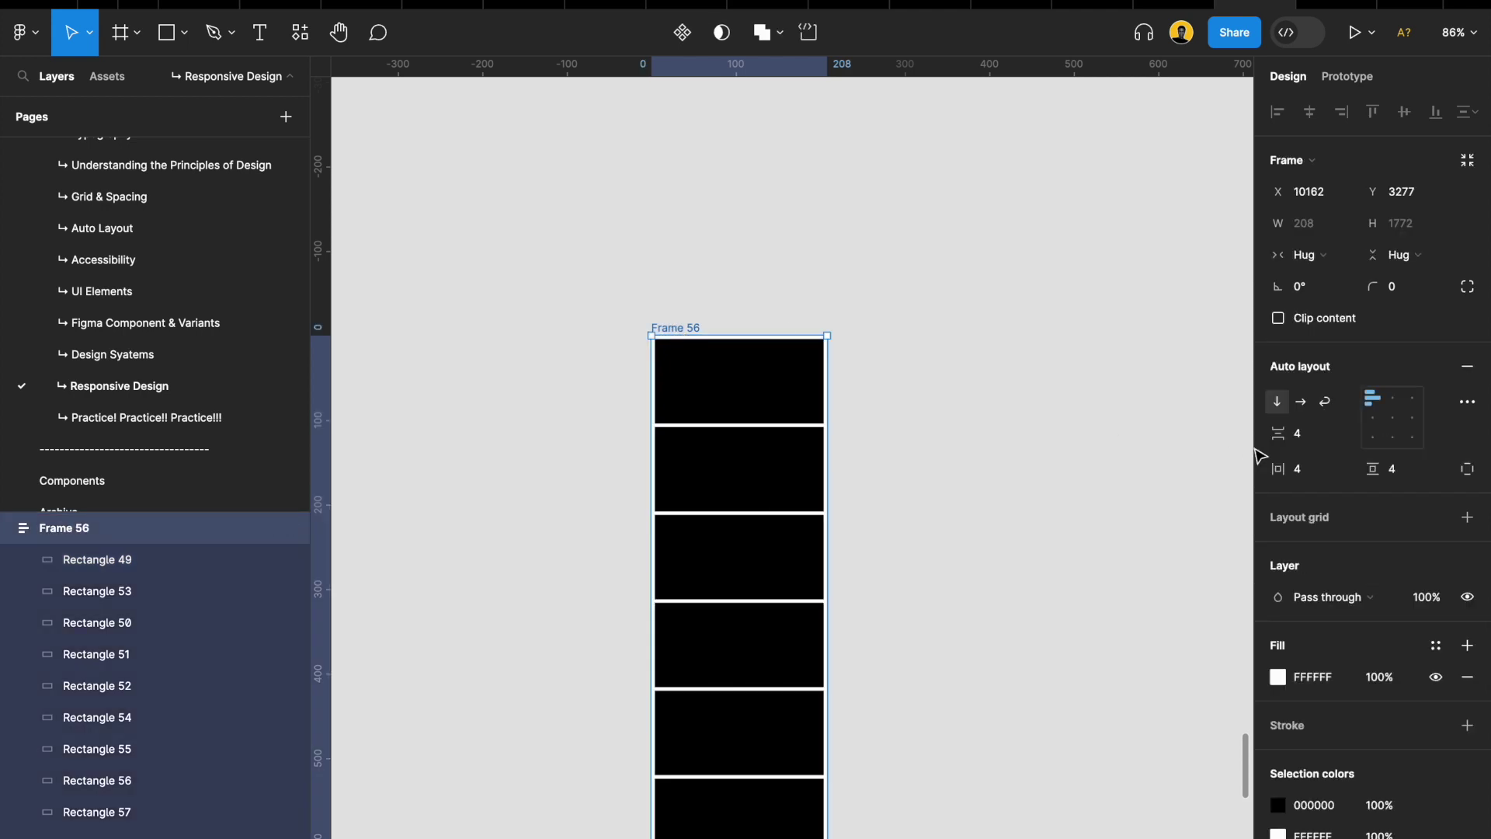
text(20)
key(Return)
click(1331, 436)
text(16)
key(Return)
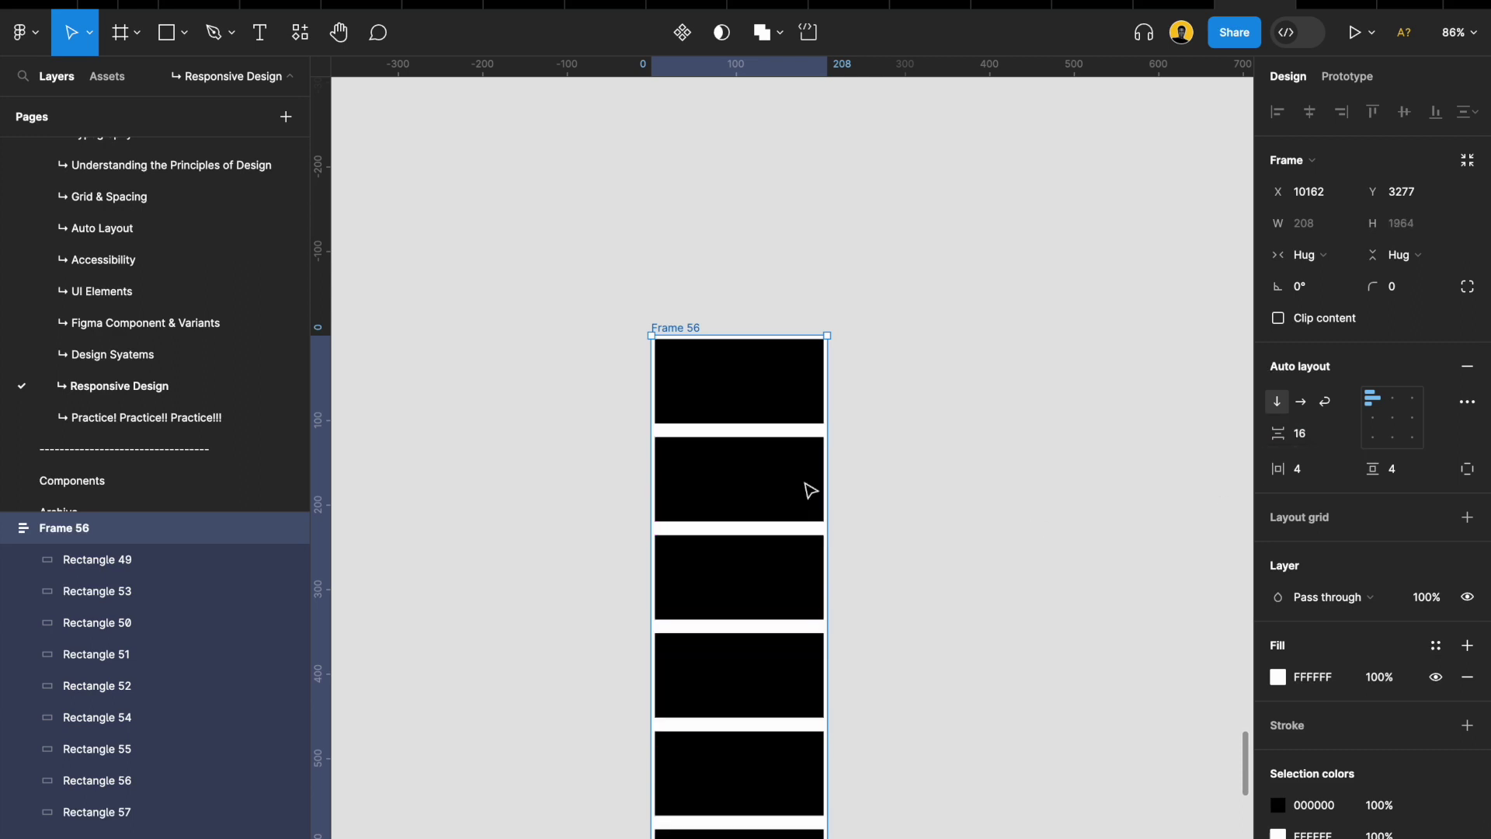
click(859, 450)
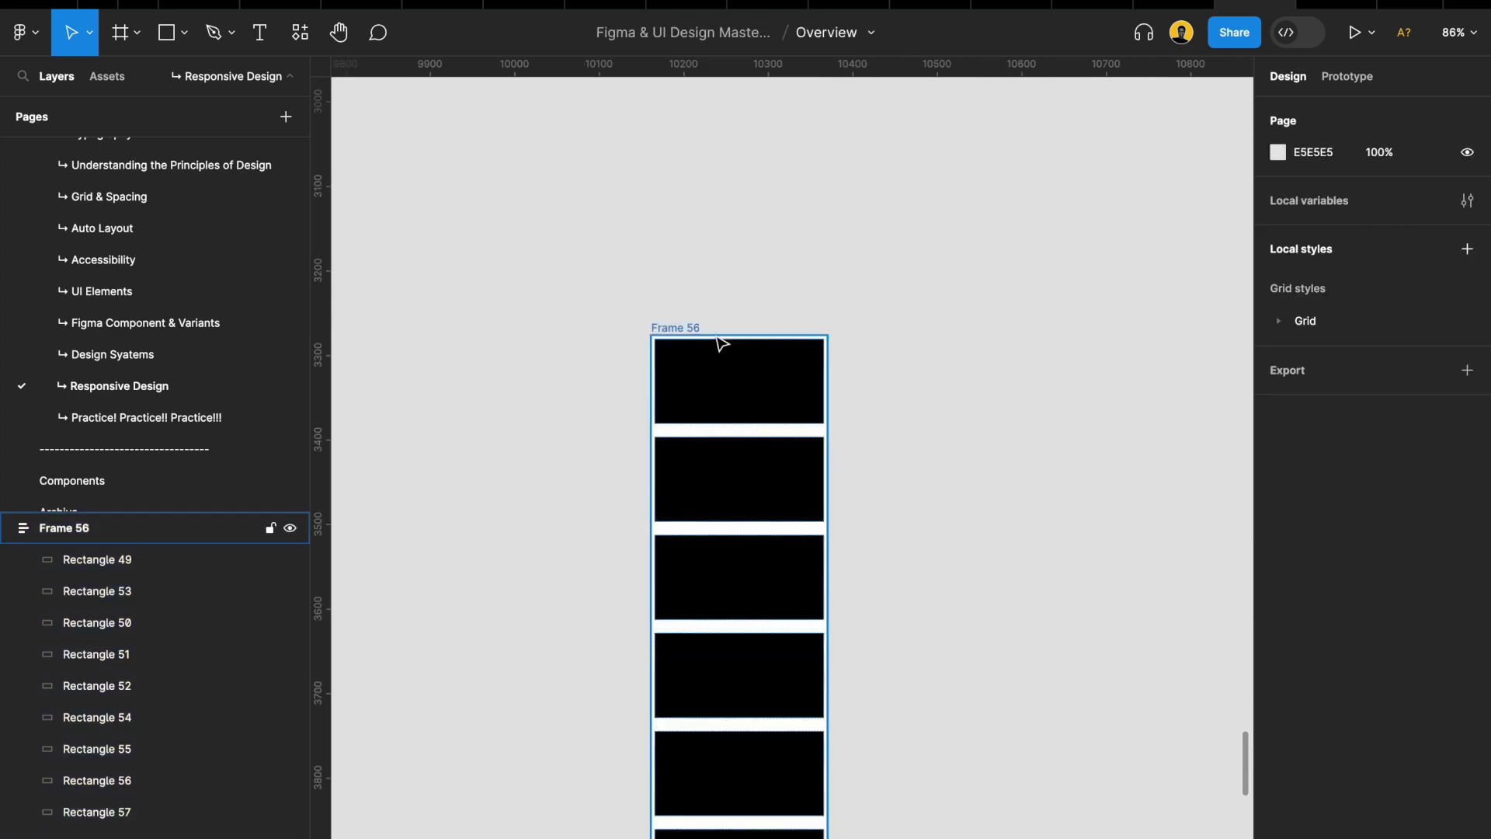
Set Frame 56's horizontal and vertical padding to 16 each
click(691, 330)
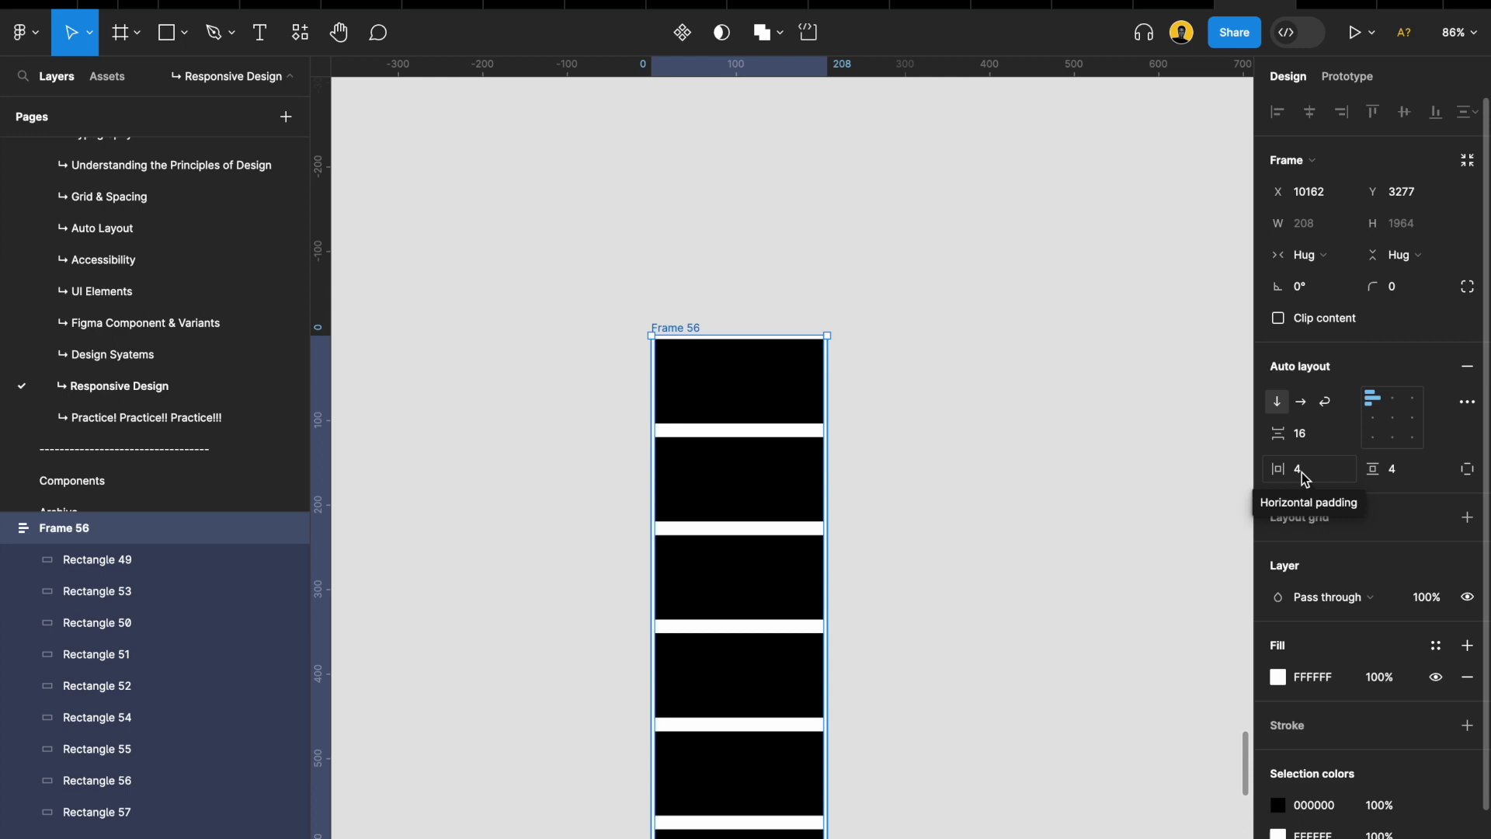
scroll(788, 474, up, 5)
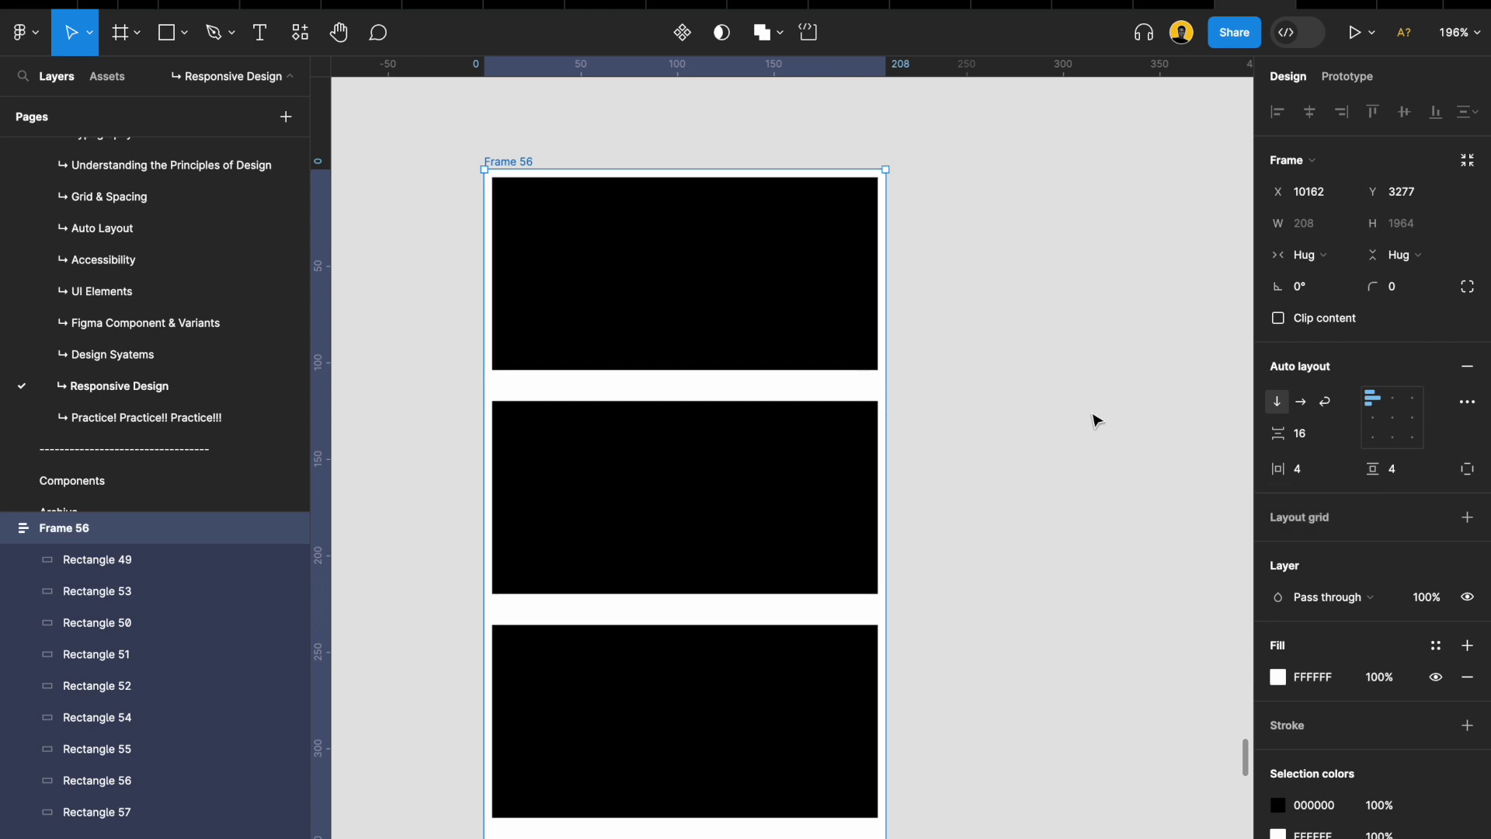
scroll(880, 404, up, 3)
scroll(881, 406, down, 2)
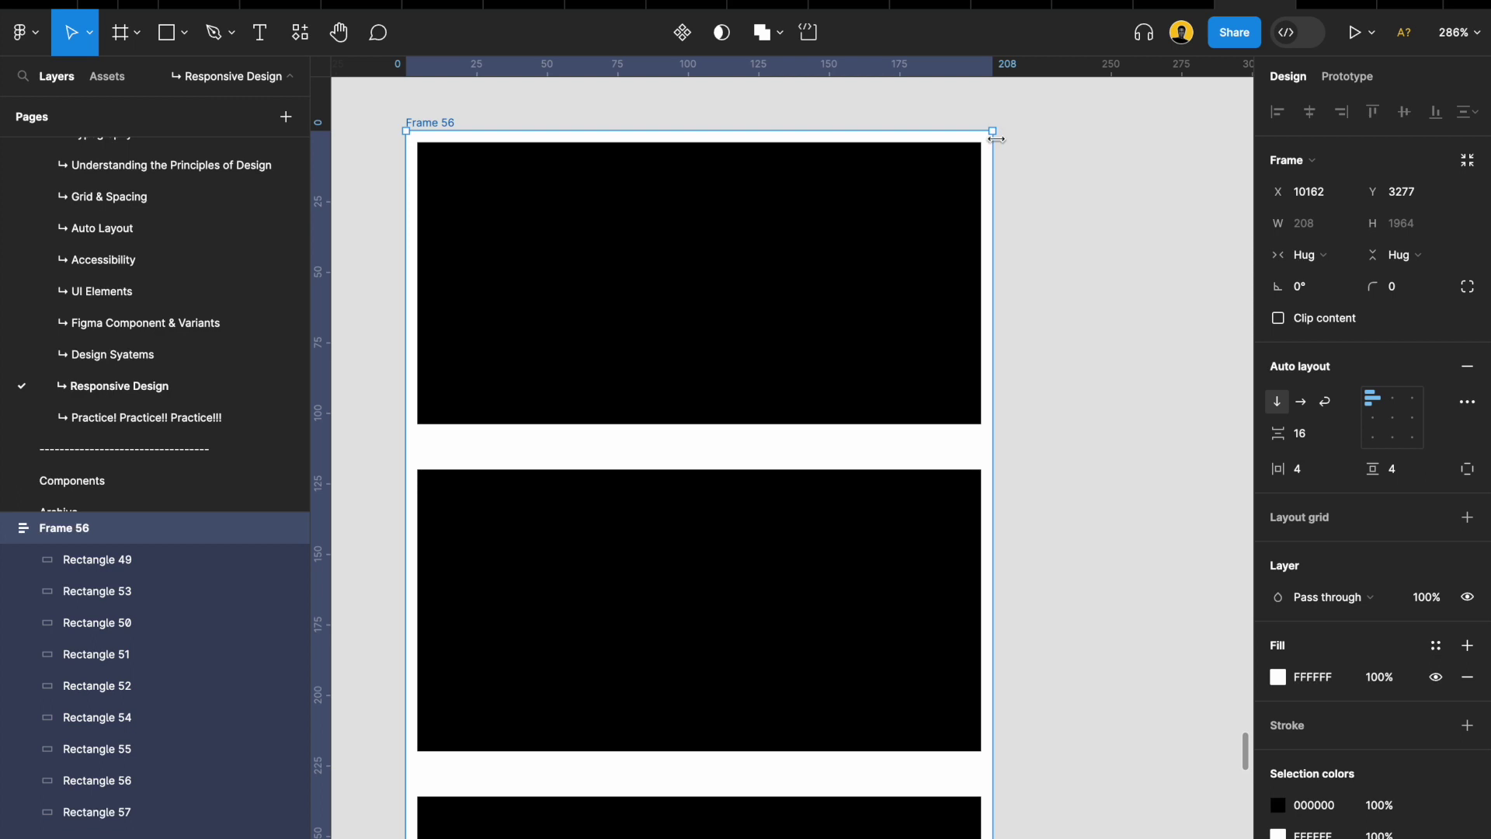
click(1307, 471)
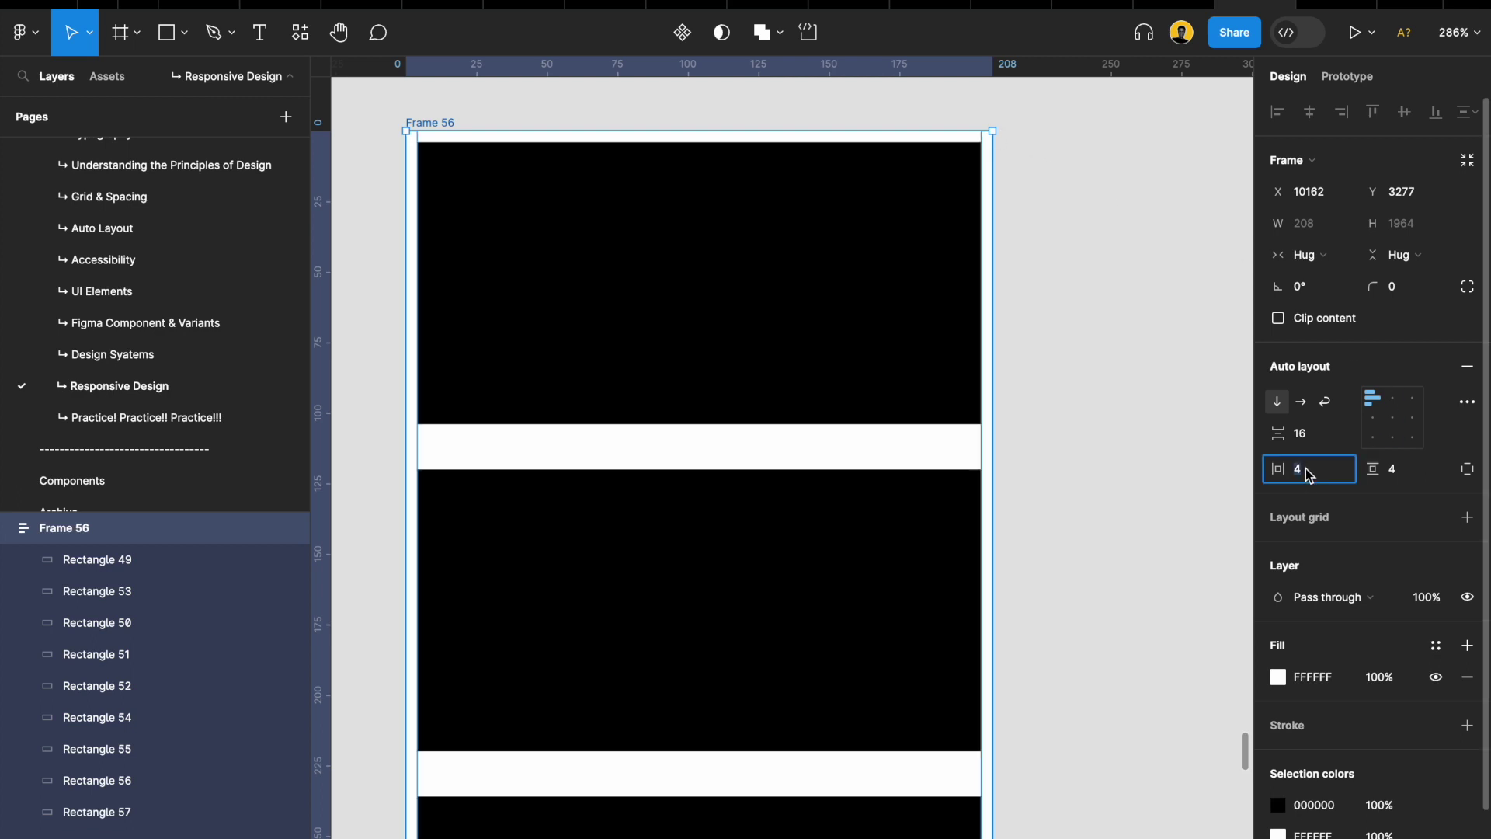
text(16)
key(Return)
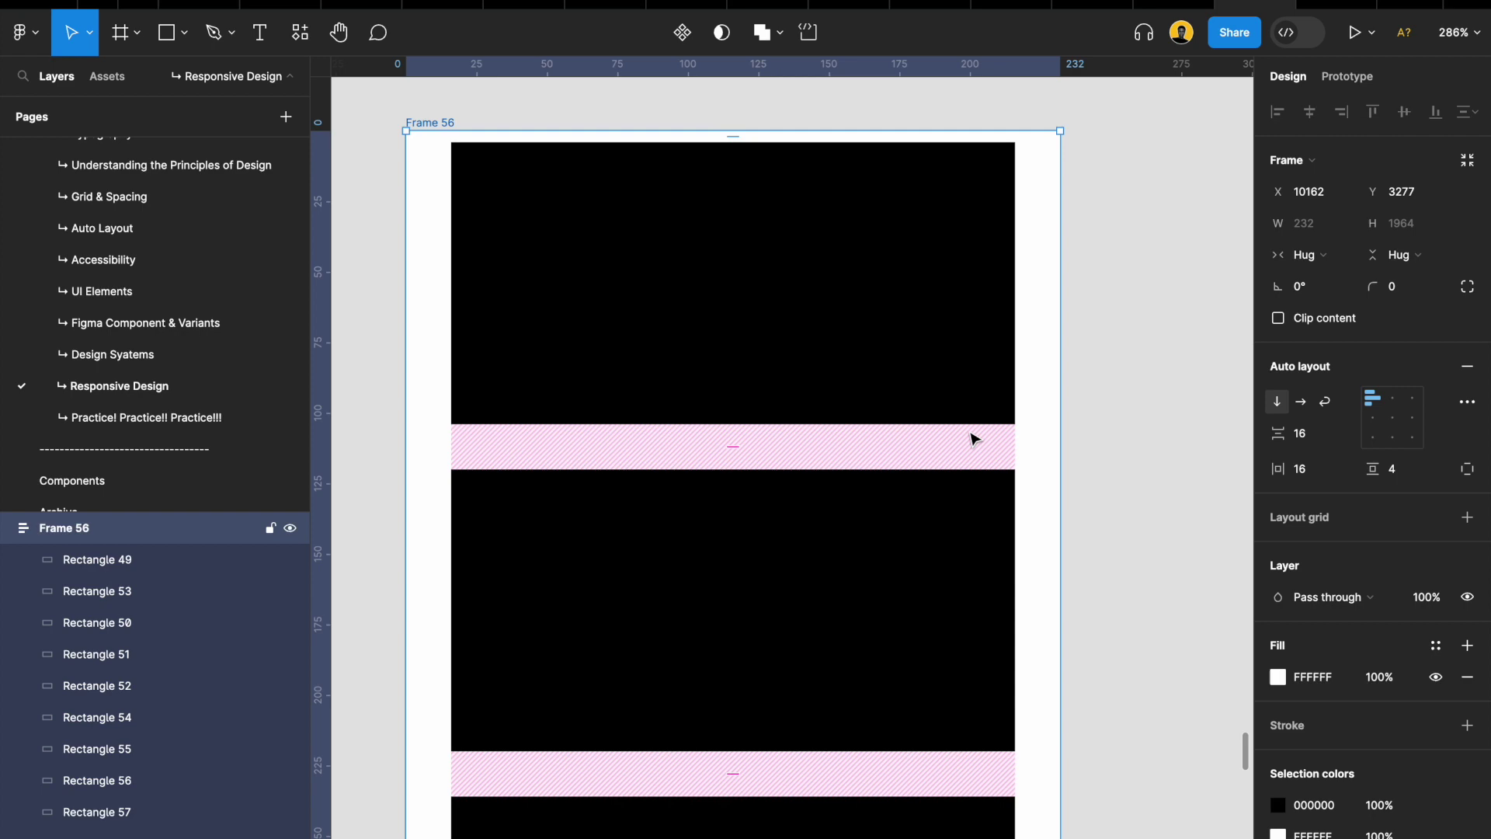
click(1412, 469)
text(16)
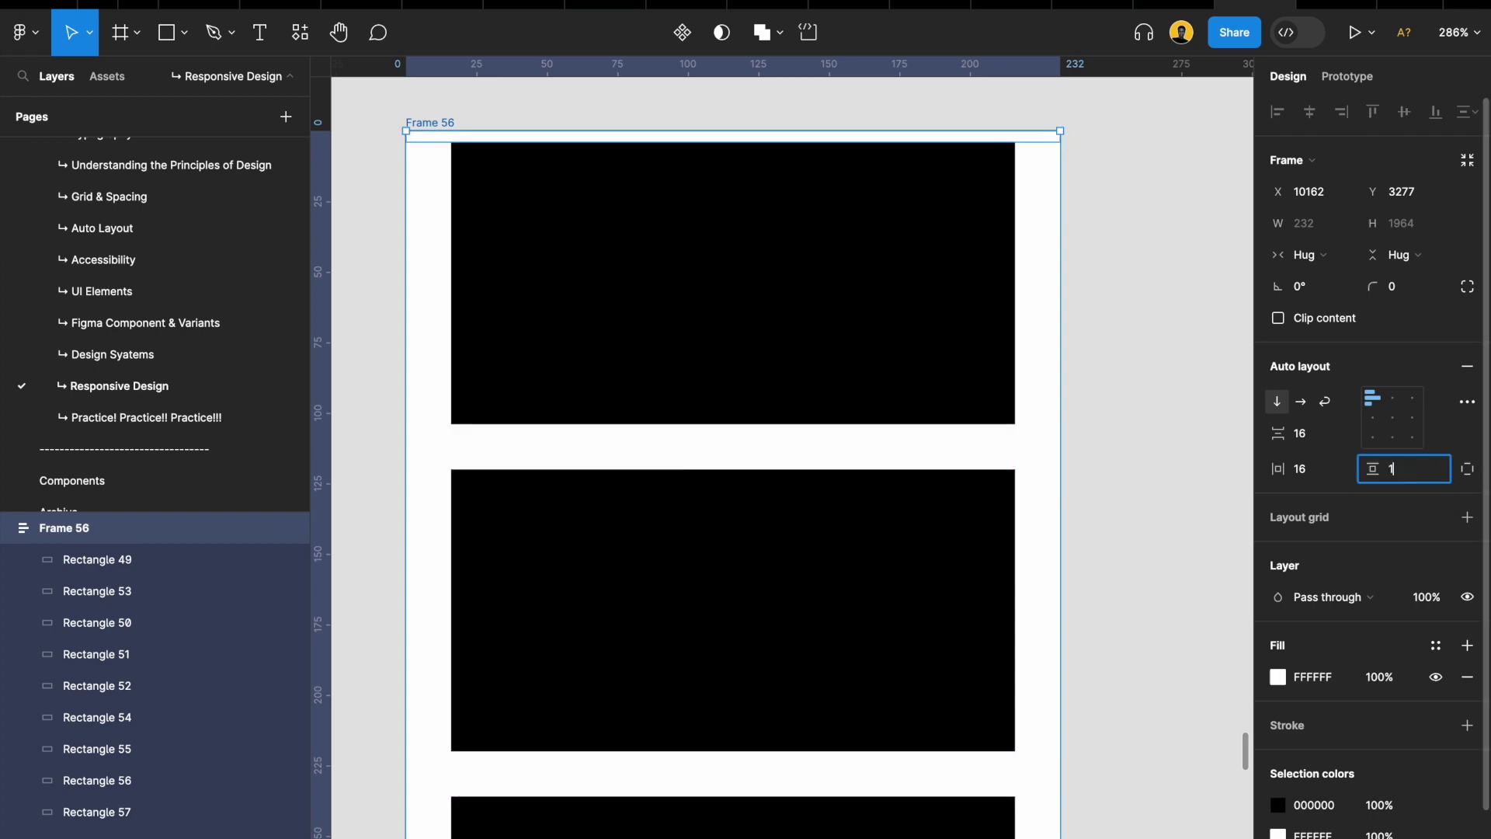
key(Return)
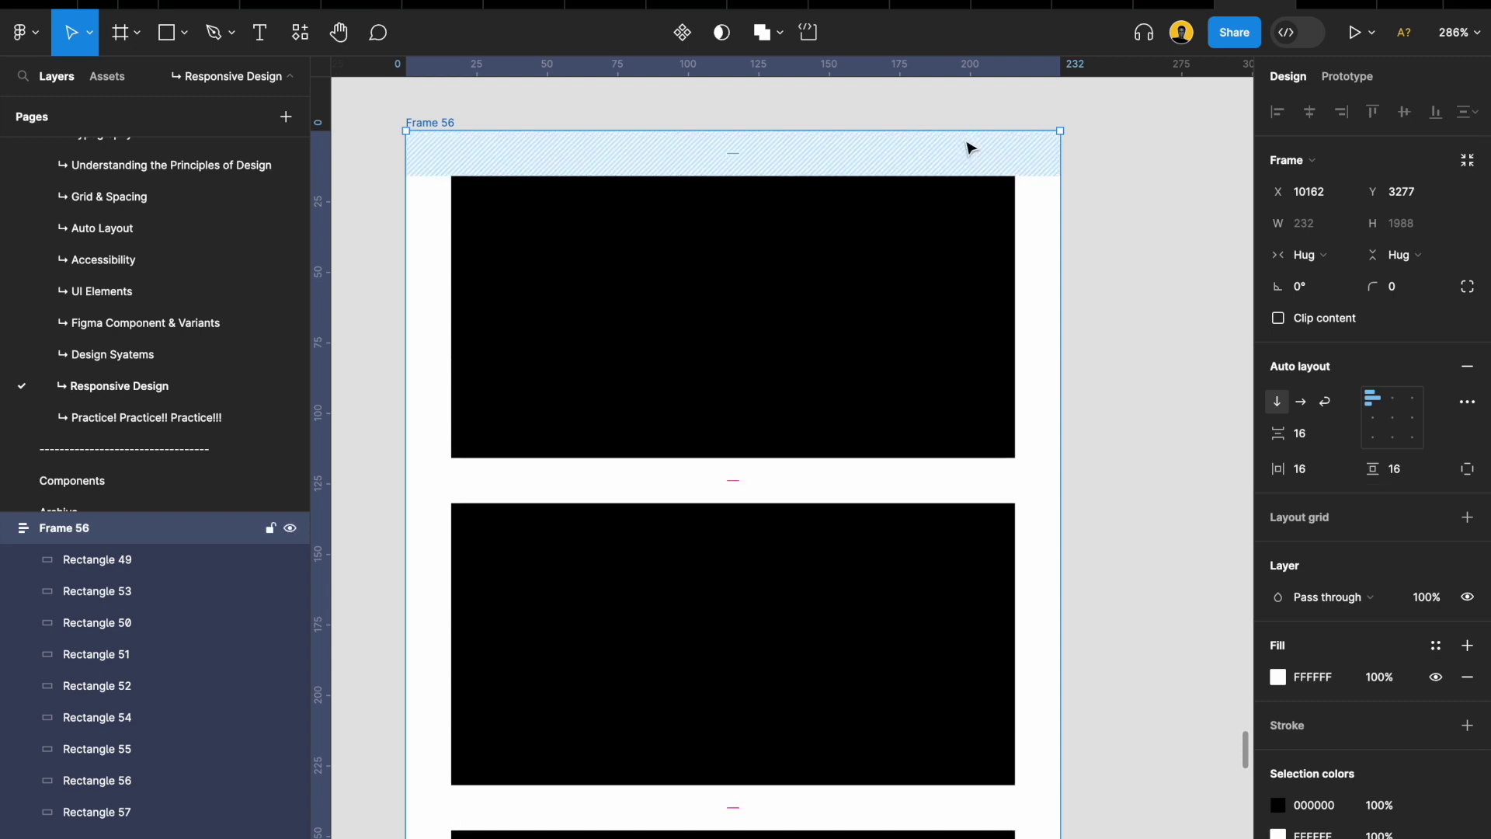
Toggle Frame 56's auto layout between horizontal and vertical to compare the spacing, ending on vertical
scroll(975, 194, down, 5)
click(1302, 401)
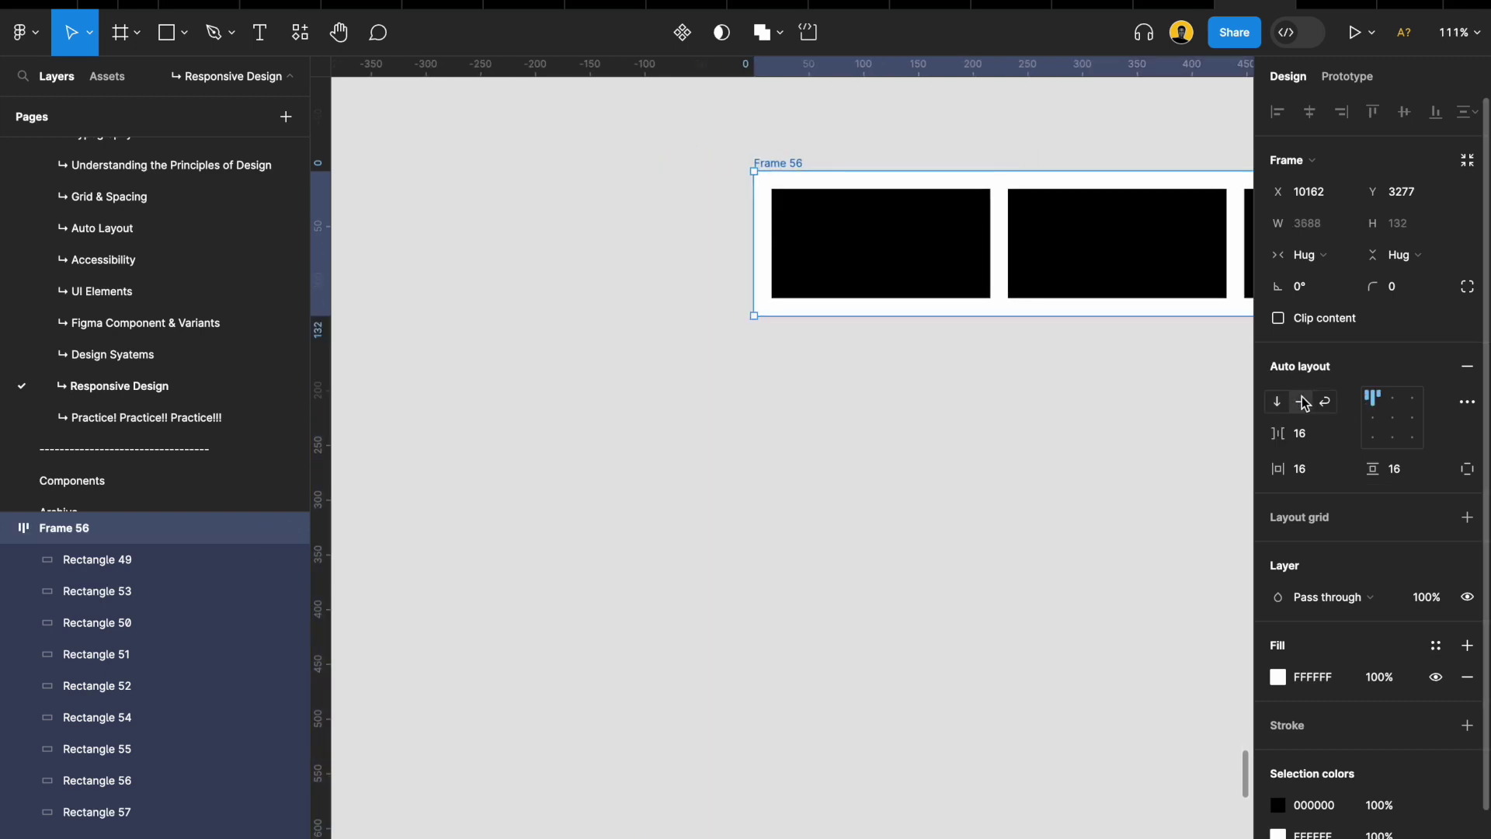
click(1280, 404)
click(1306, 408)
click(1277, 402)
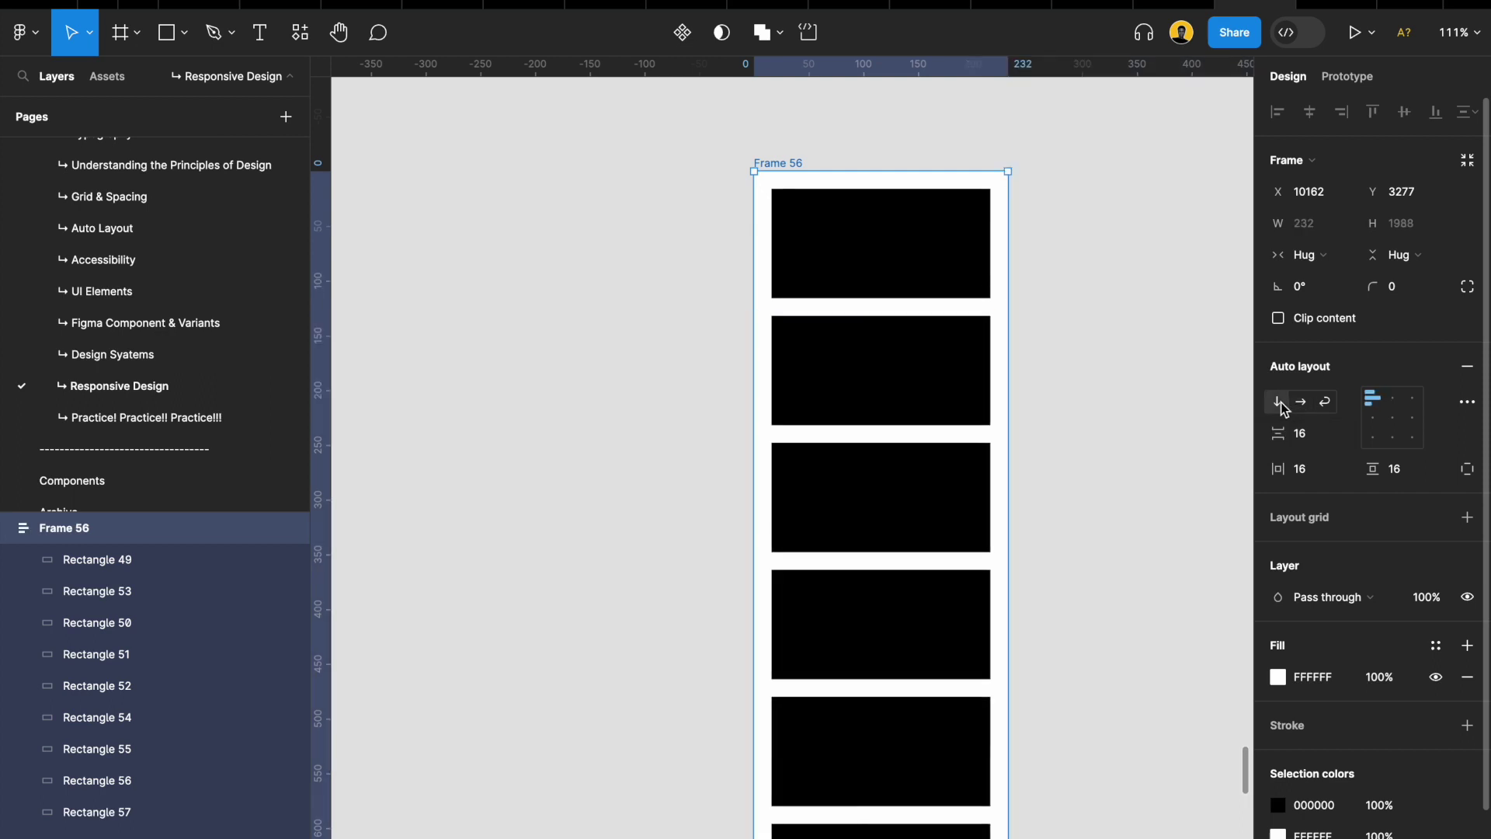
scroll(1215, 392, right, 3)
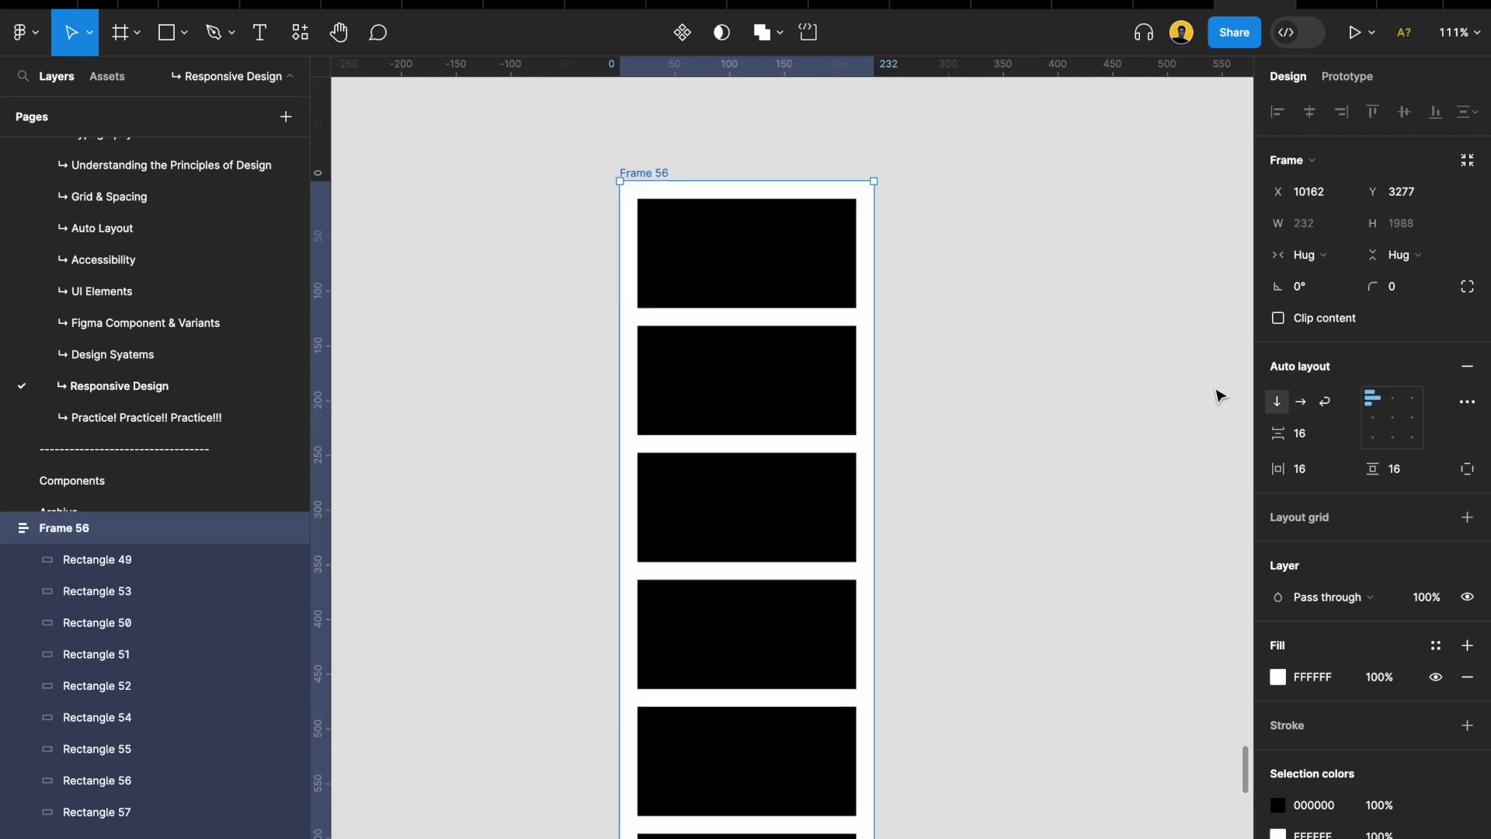
Switch Frame 56 to wrap with a fixed width of 880 and move it clear of the neighbouring dashboard
click(1326, 402)
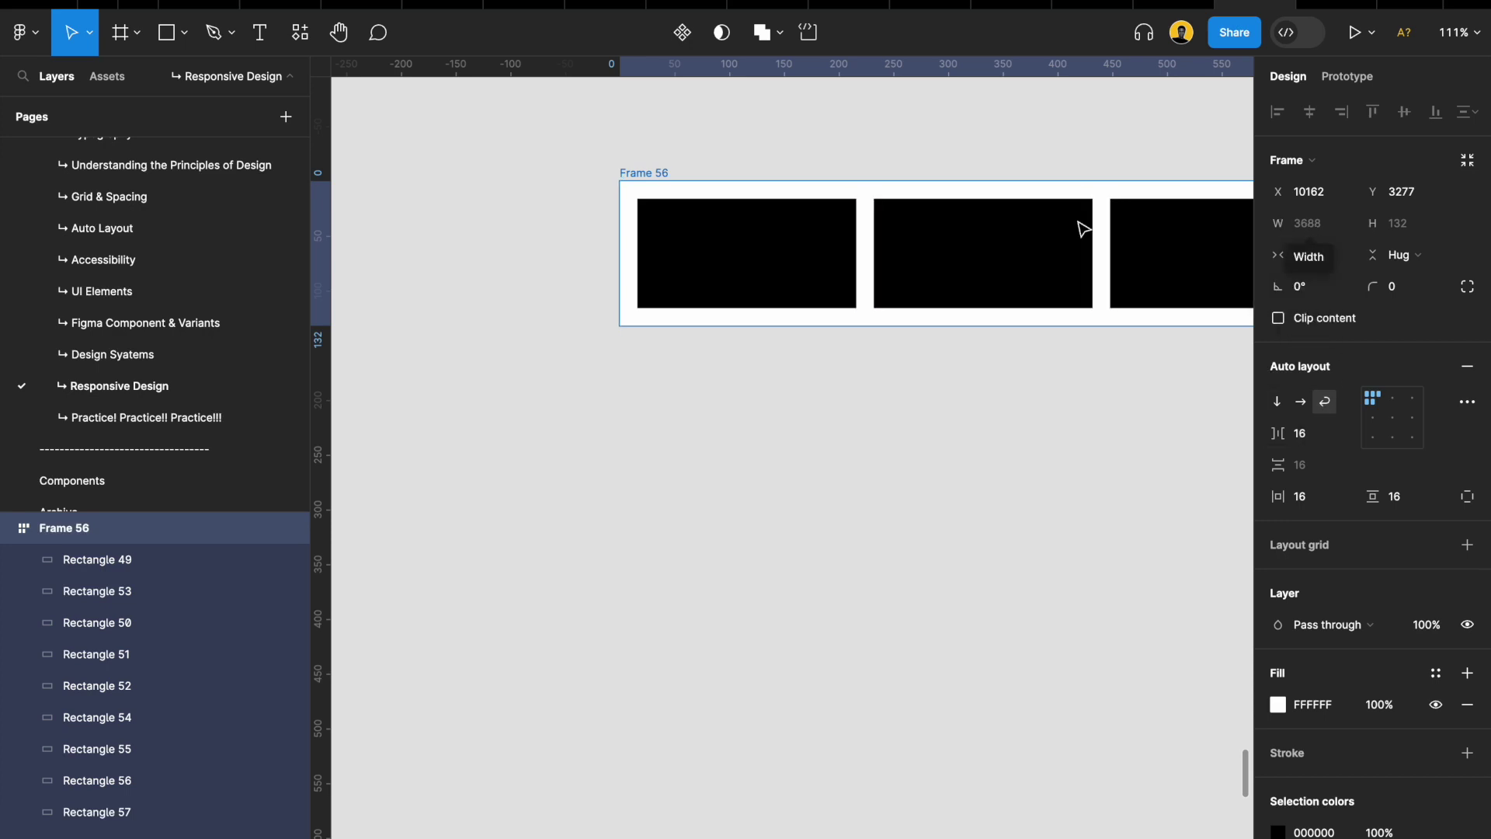
click(1313, 255)
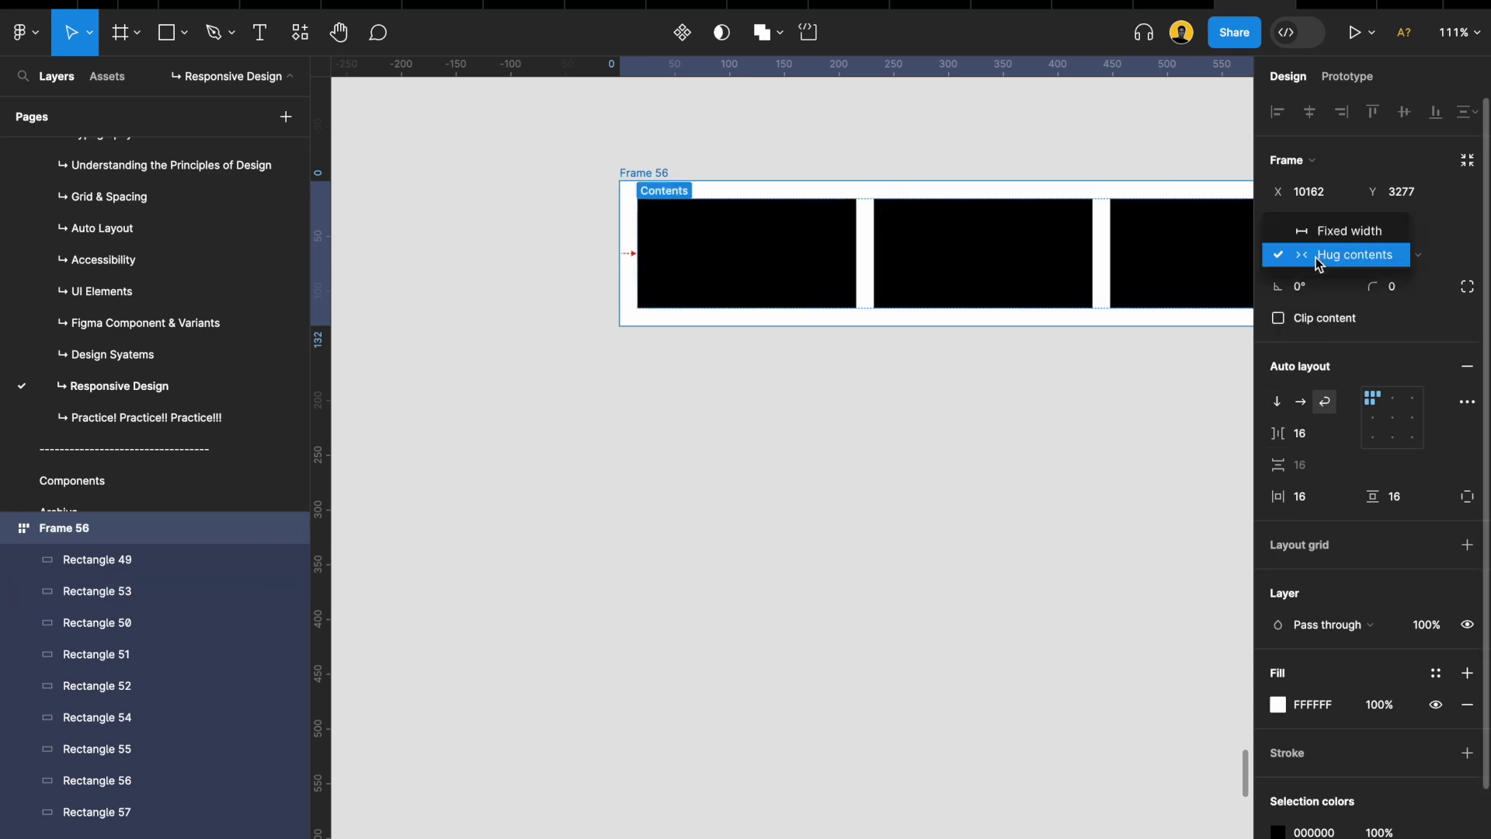
click(1333, 241)
click(1333, 256)
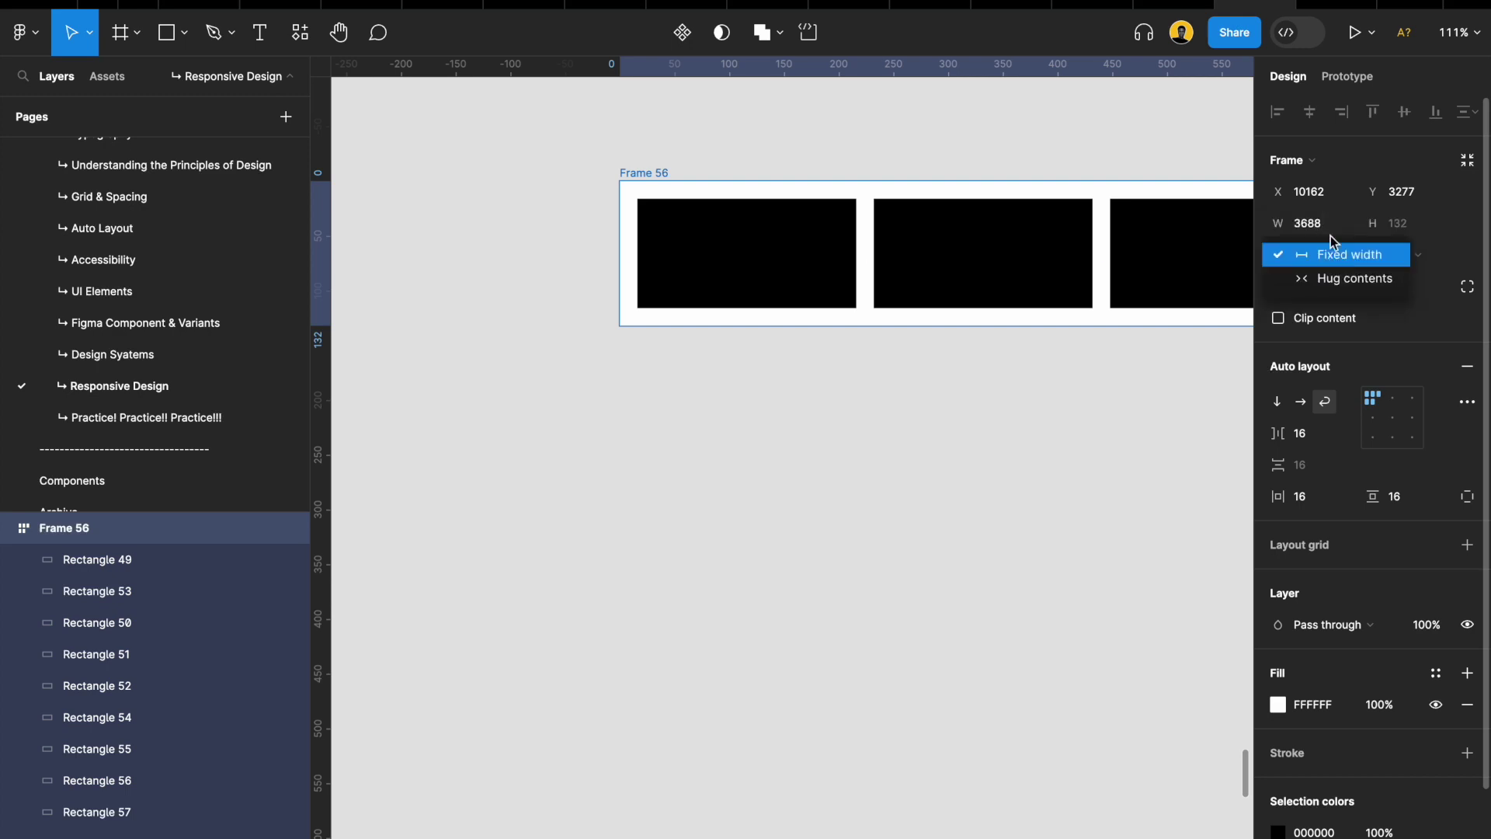
click(1337, 261)
click(1325, 231)
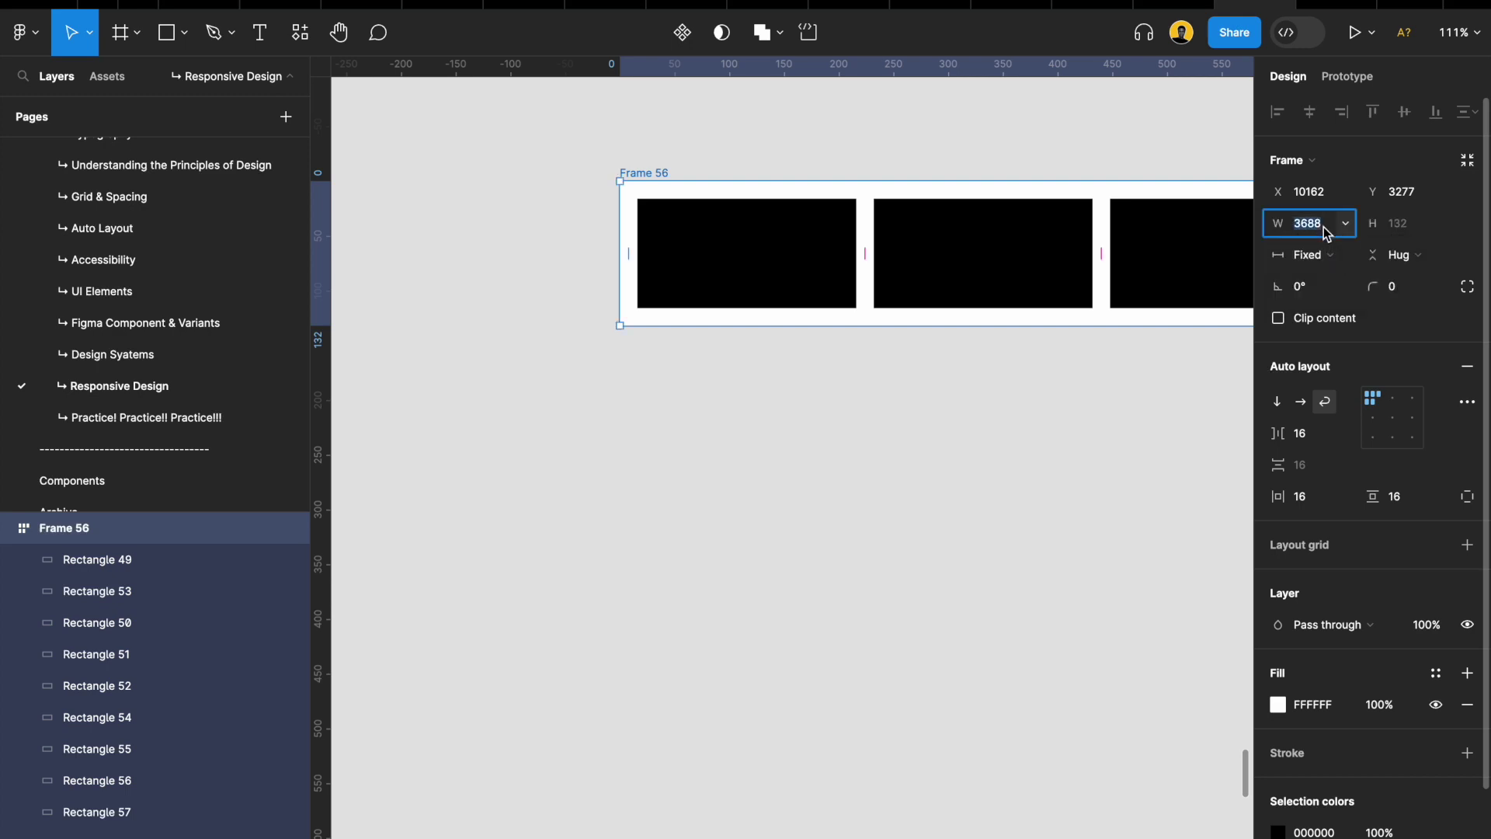
text(880)
key(Return)
scroll(922, 312, right, 5)
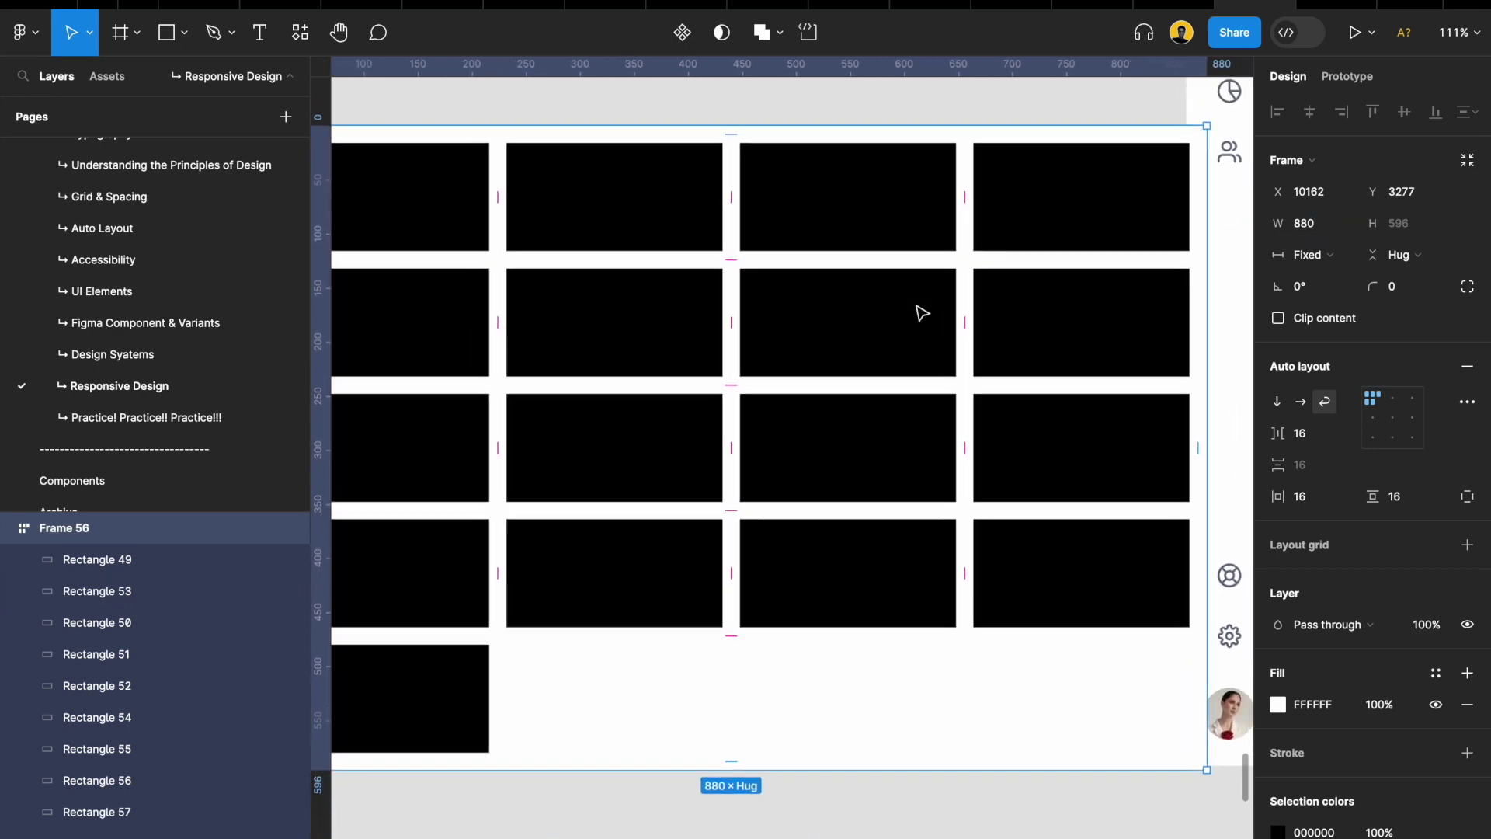
scroll(922, 313, down, 5)
scroll(893, 309, left, 3)
scroll(792, 307, right, 3)
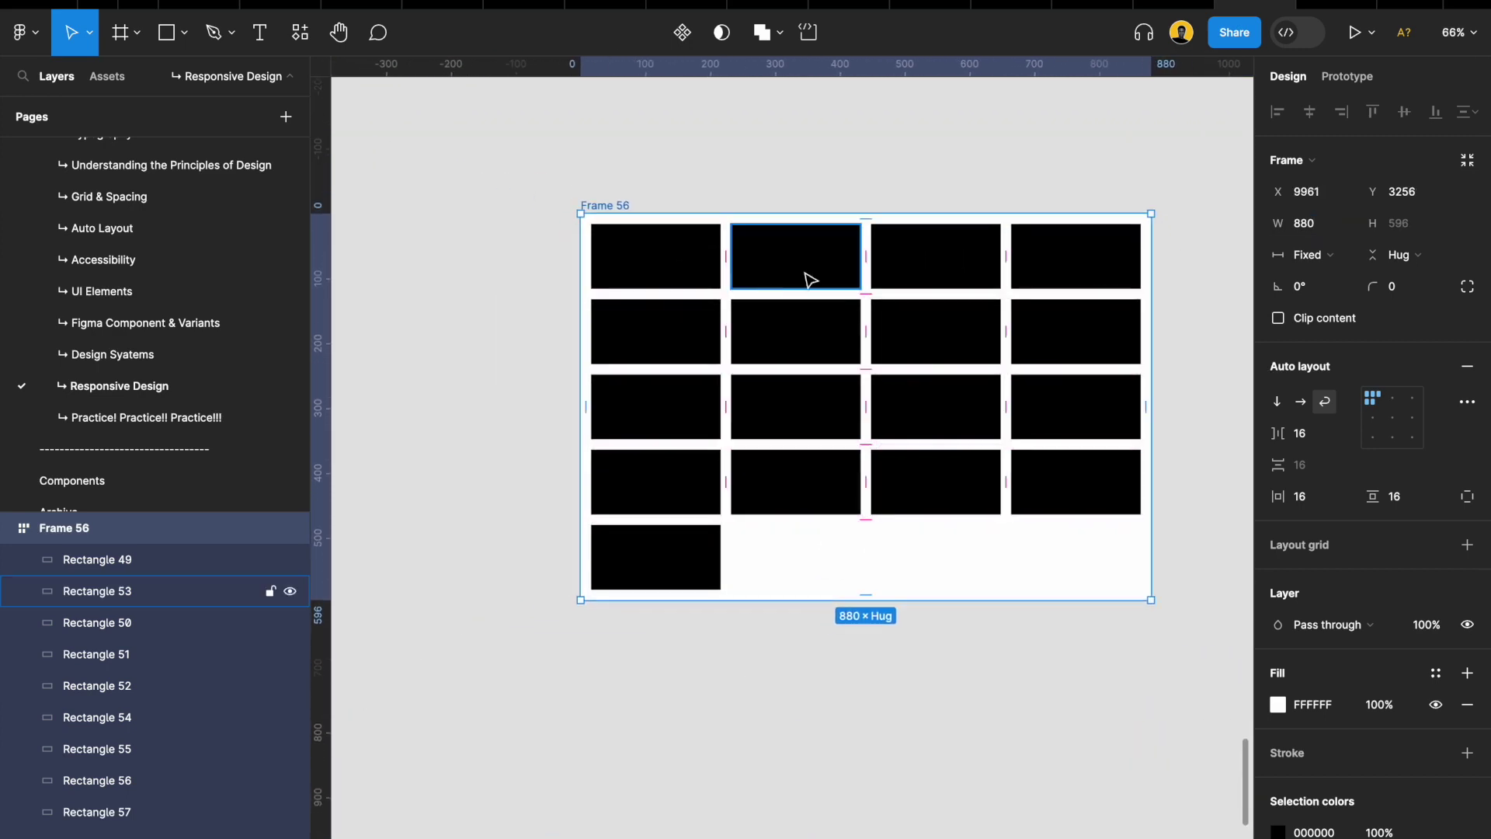
Duplicate the last rectangle in Frame 56 three times to fill the fifth row
click(929, 177)
click(604, 204)
click(685, 553)
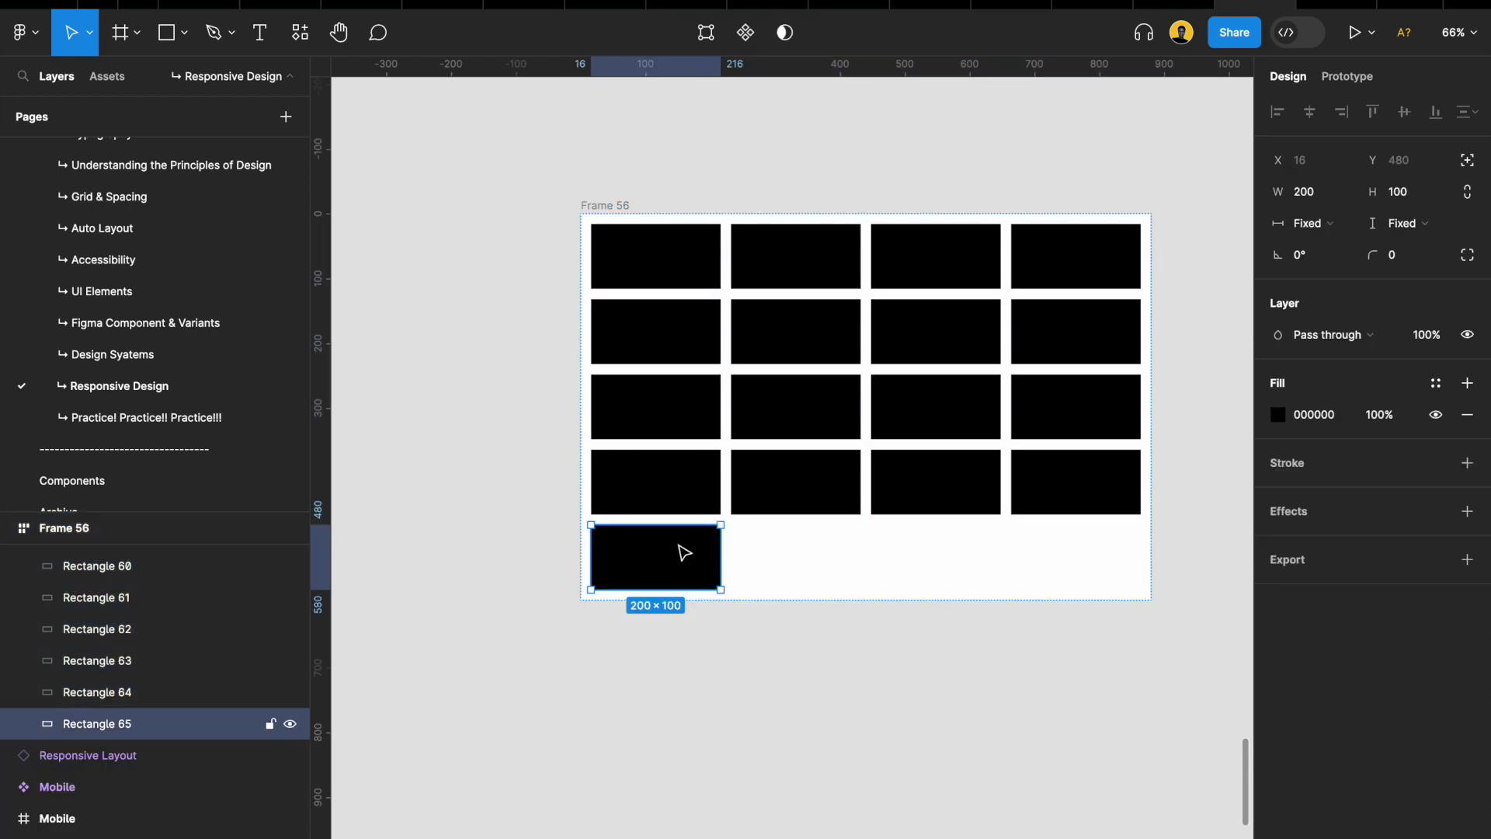
key(ctrl+d)
key(ctrl+d)
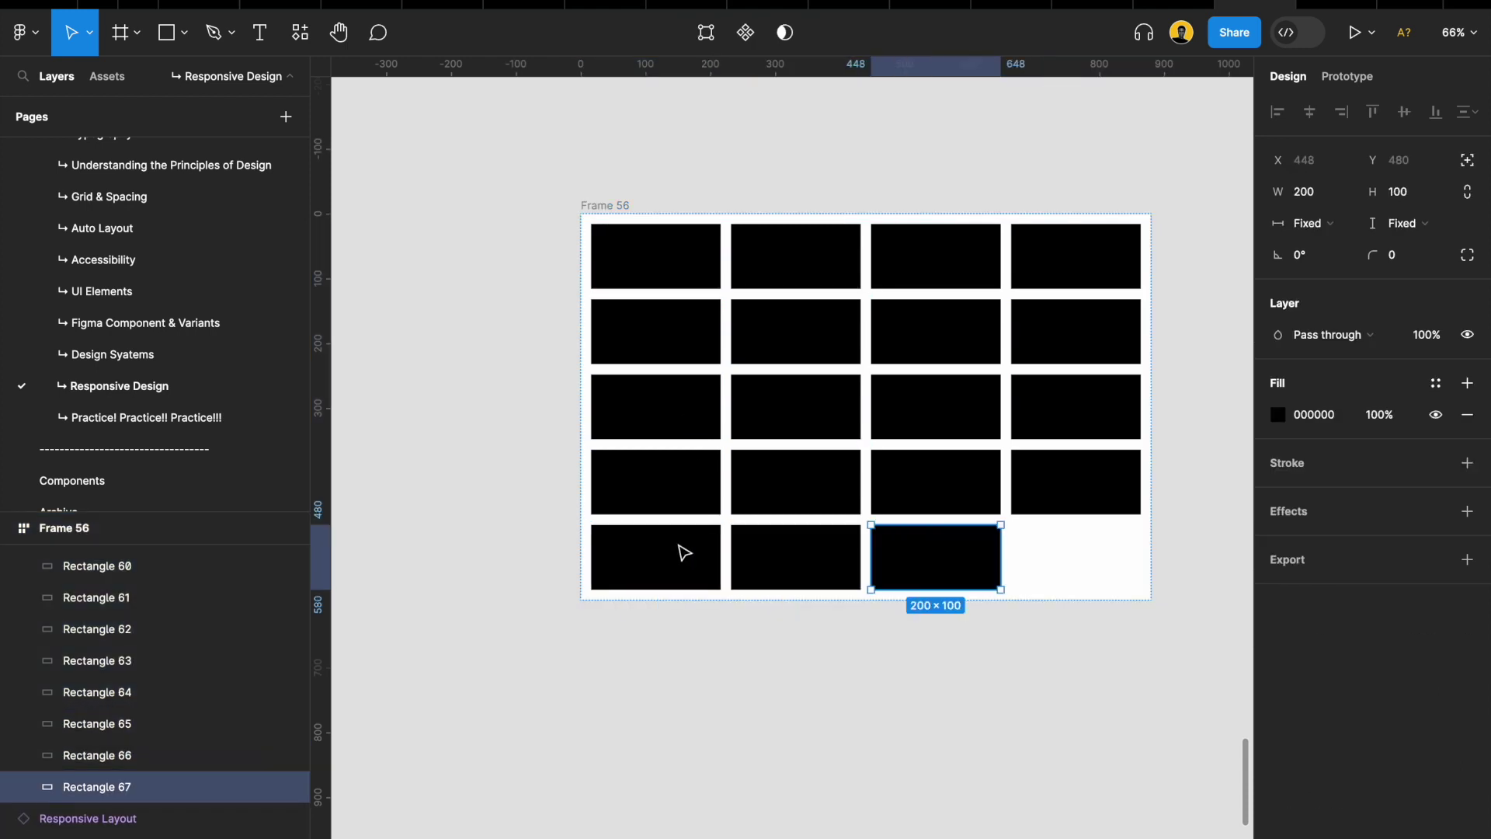
key(ctrl+d)
scroll(1155, 549, up, 5)
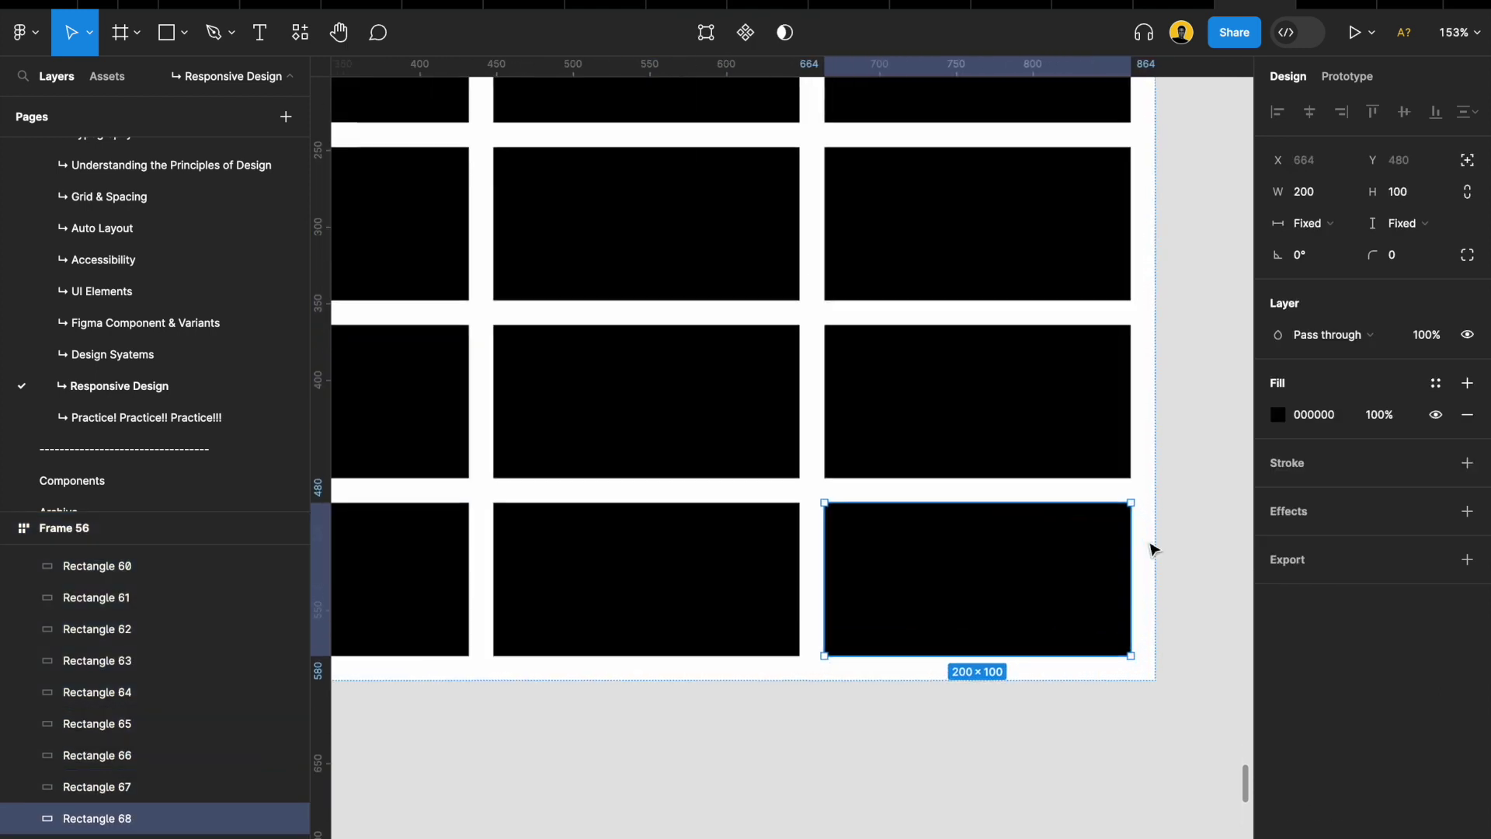
scroll(1155, 549, up, 1)
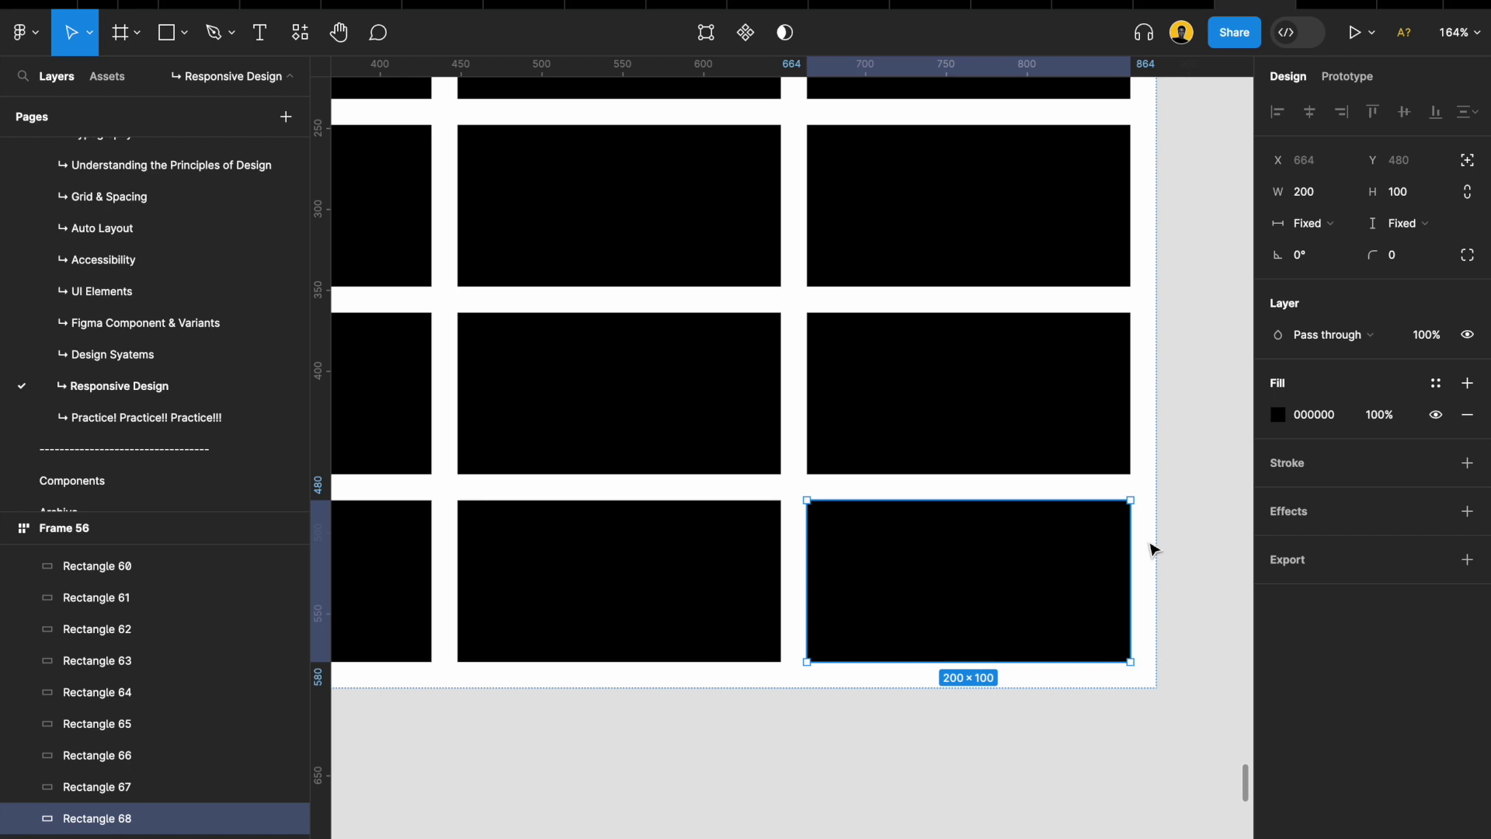
Duplicate the last rectangle once more to start a sixth row, and delete that copy
key(ctrl+d)
scroll(1153, 549, down, 3)
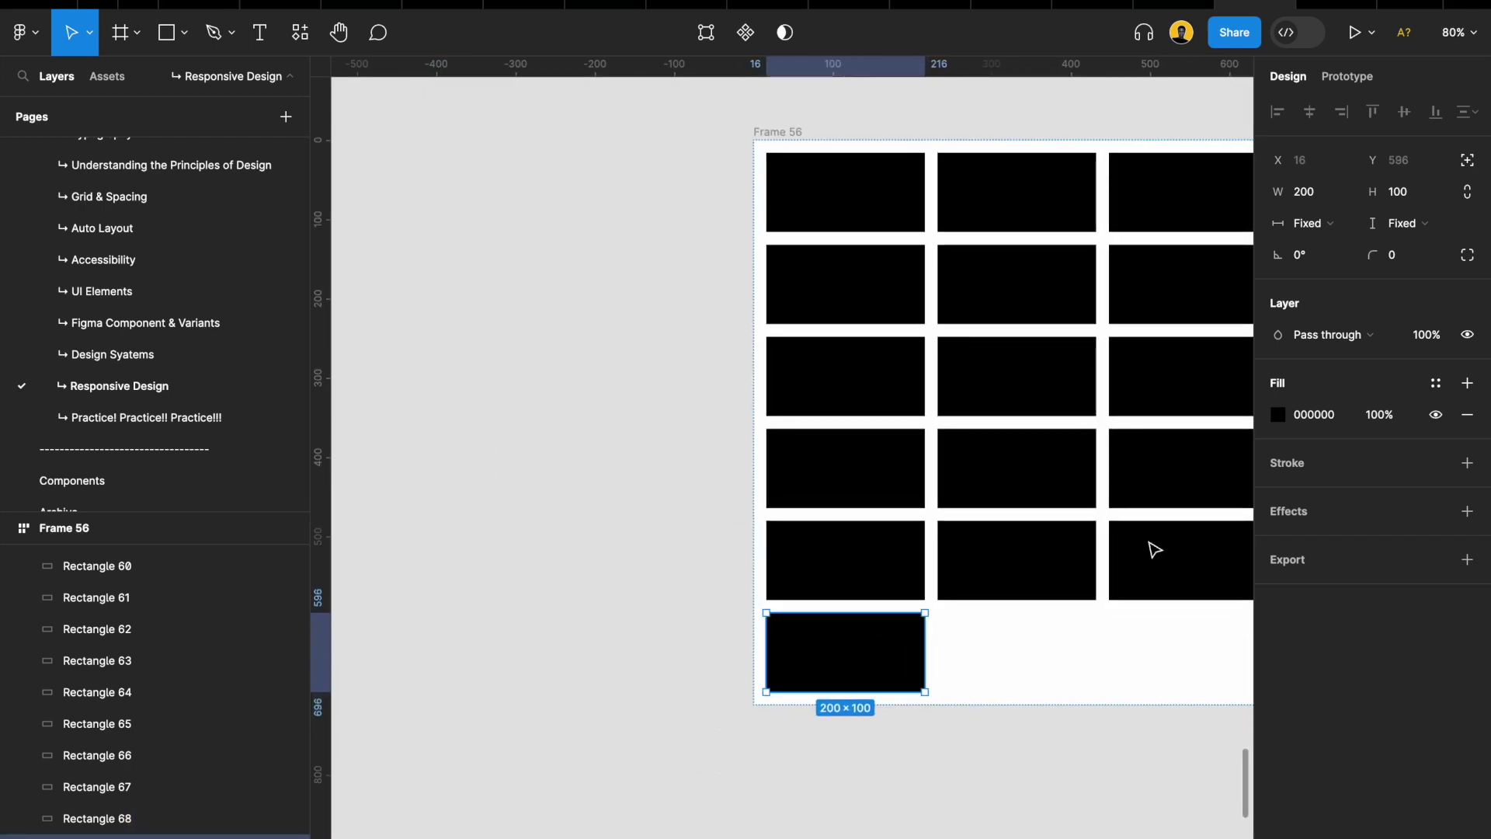
scroll(1155, 549, right, 2)
scroll(1154, 549, down, 1)
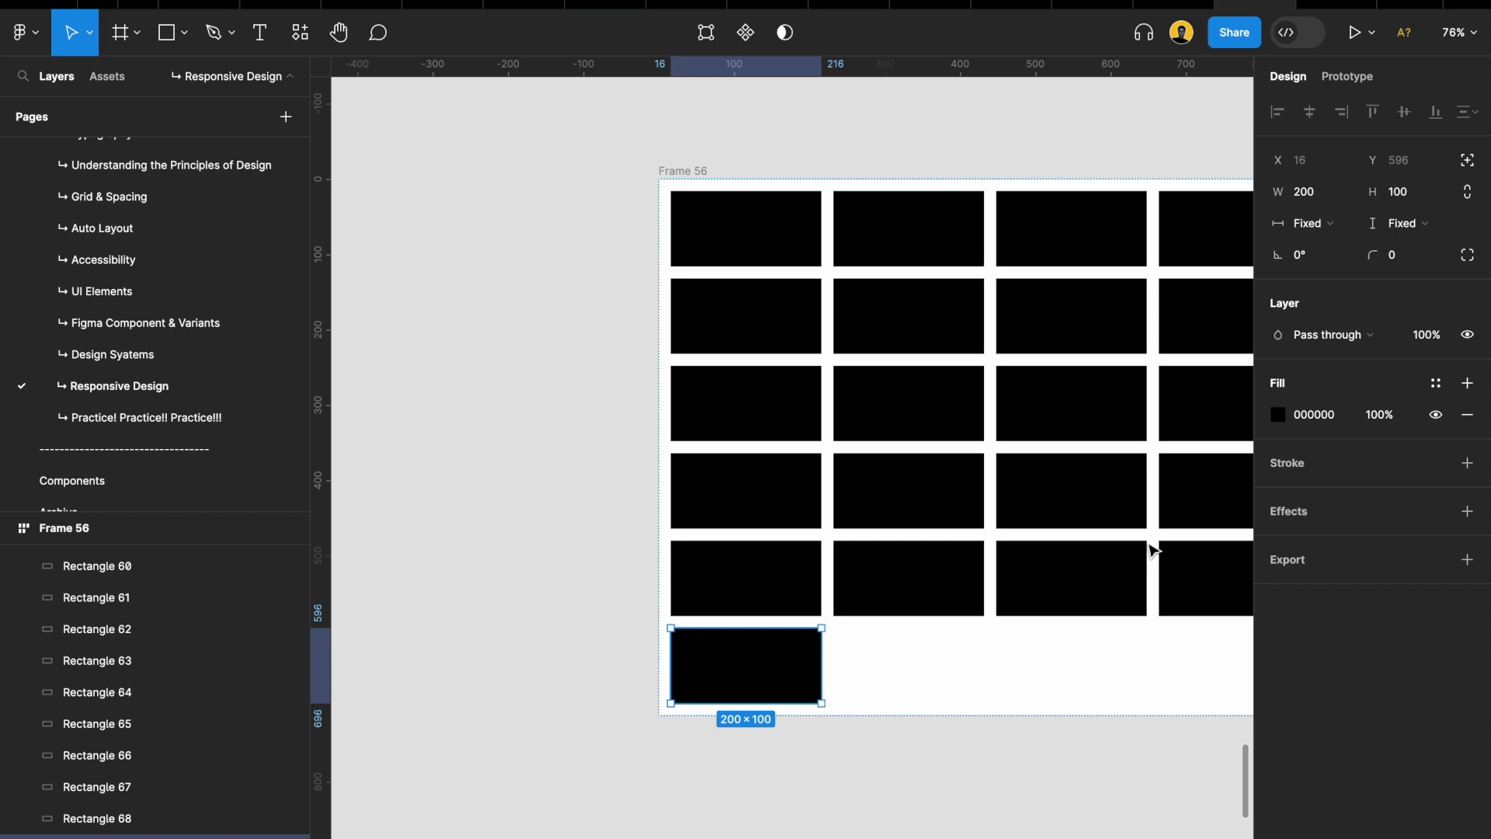
key(Delete)
scroll(1154, 550, right, 3)
scroll(1153, 549, right, 1)
scroll(1153, 550, down, 1)
Set the vertical gap between rows in Frame 56 to 24
click(1135, 549)
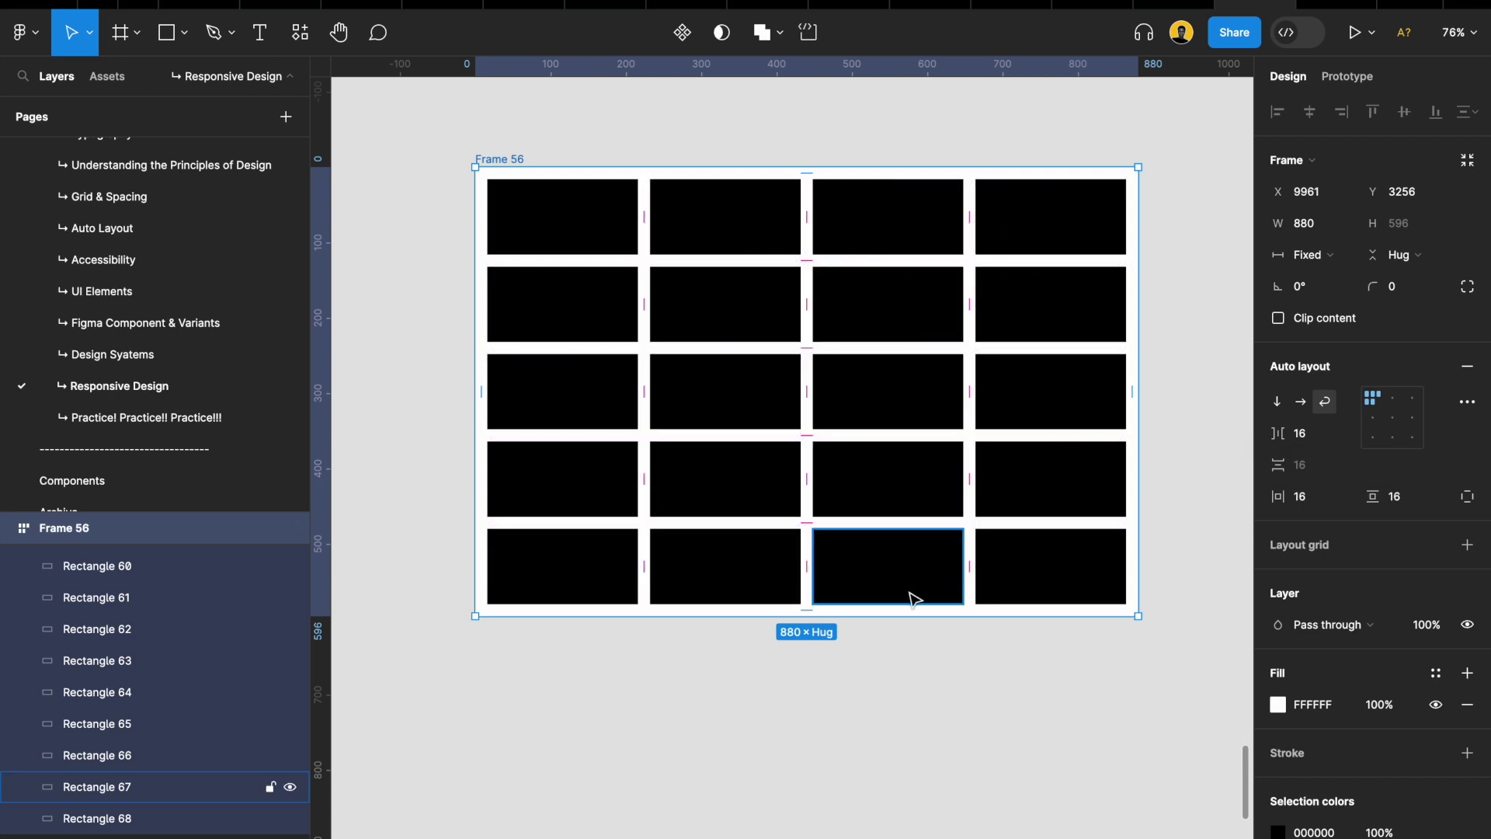
click(1315, 467)
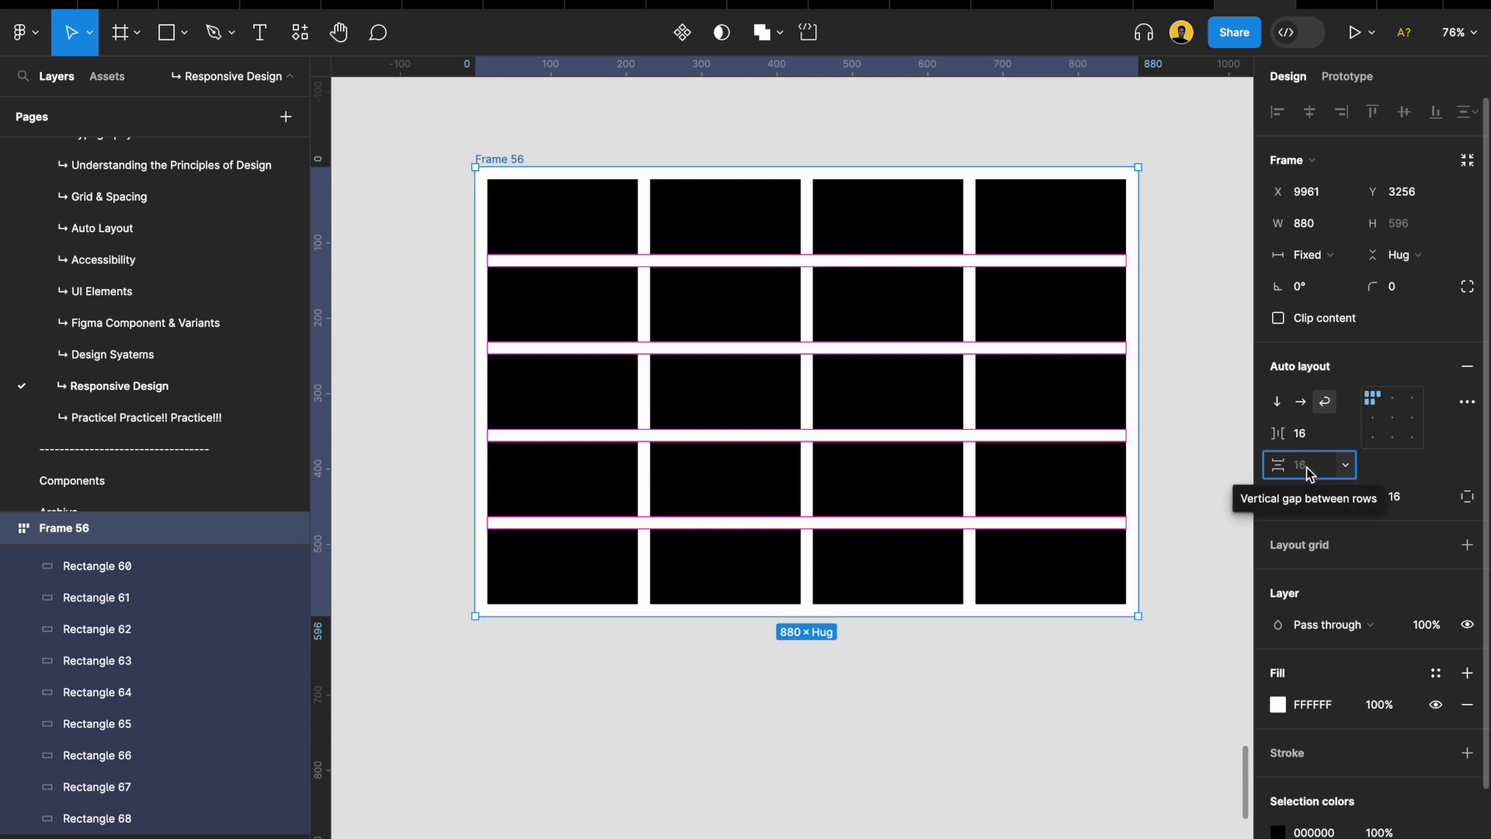
text(24)
key(Return)
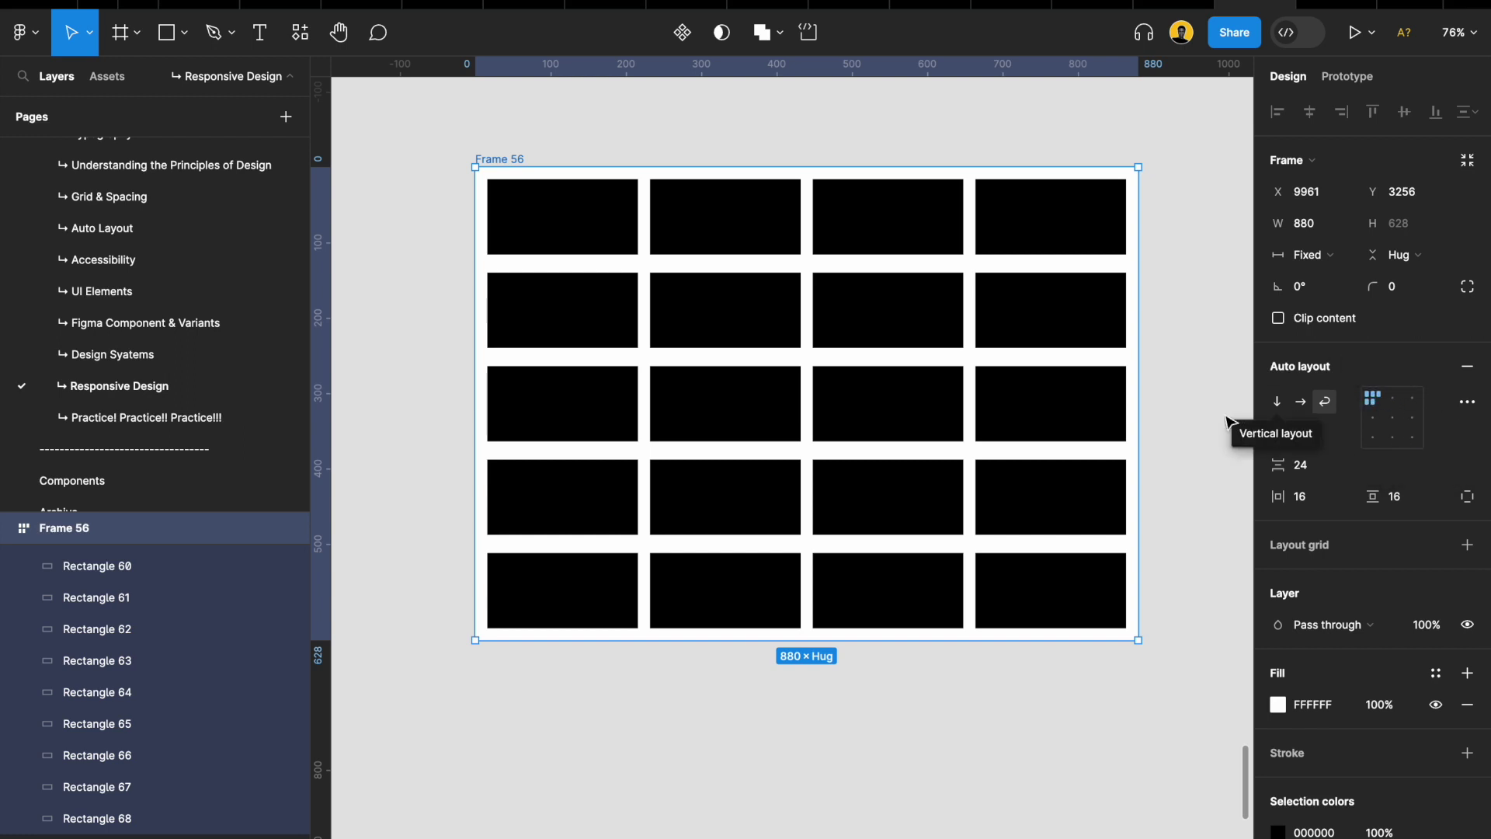
Delete every rectangle in Frame 56 except the first one
scroll(827, 203, down, 1)
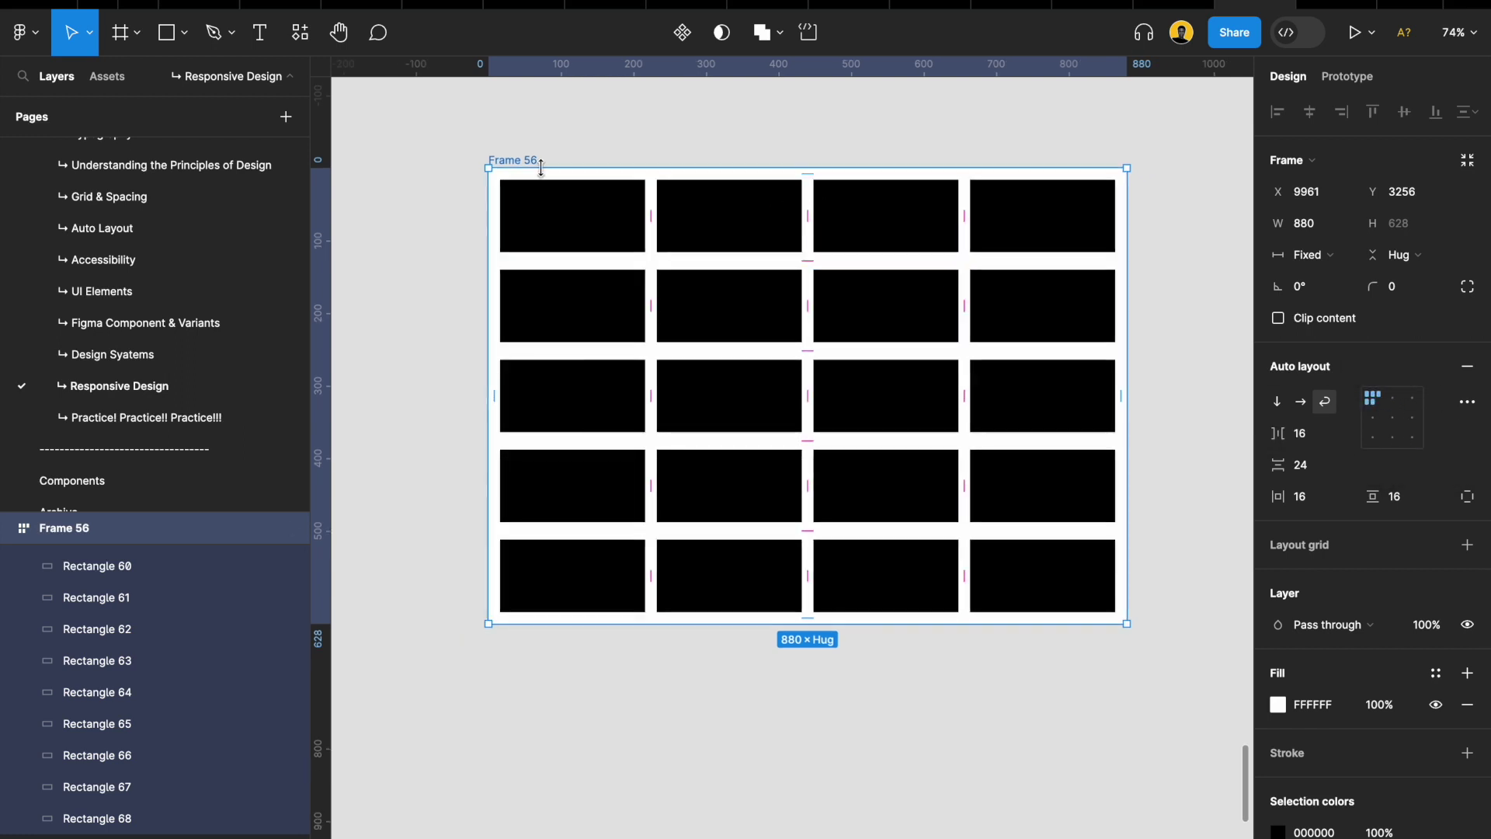
click(771, 219)
drag(463, 310, 1142, 612)
key(Delete)
drag(658, 125, 1018, 303)
key(Delete)
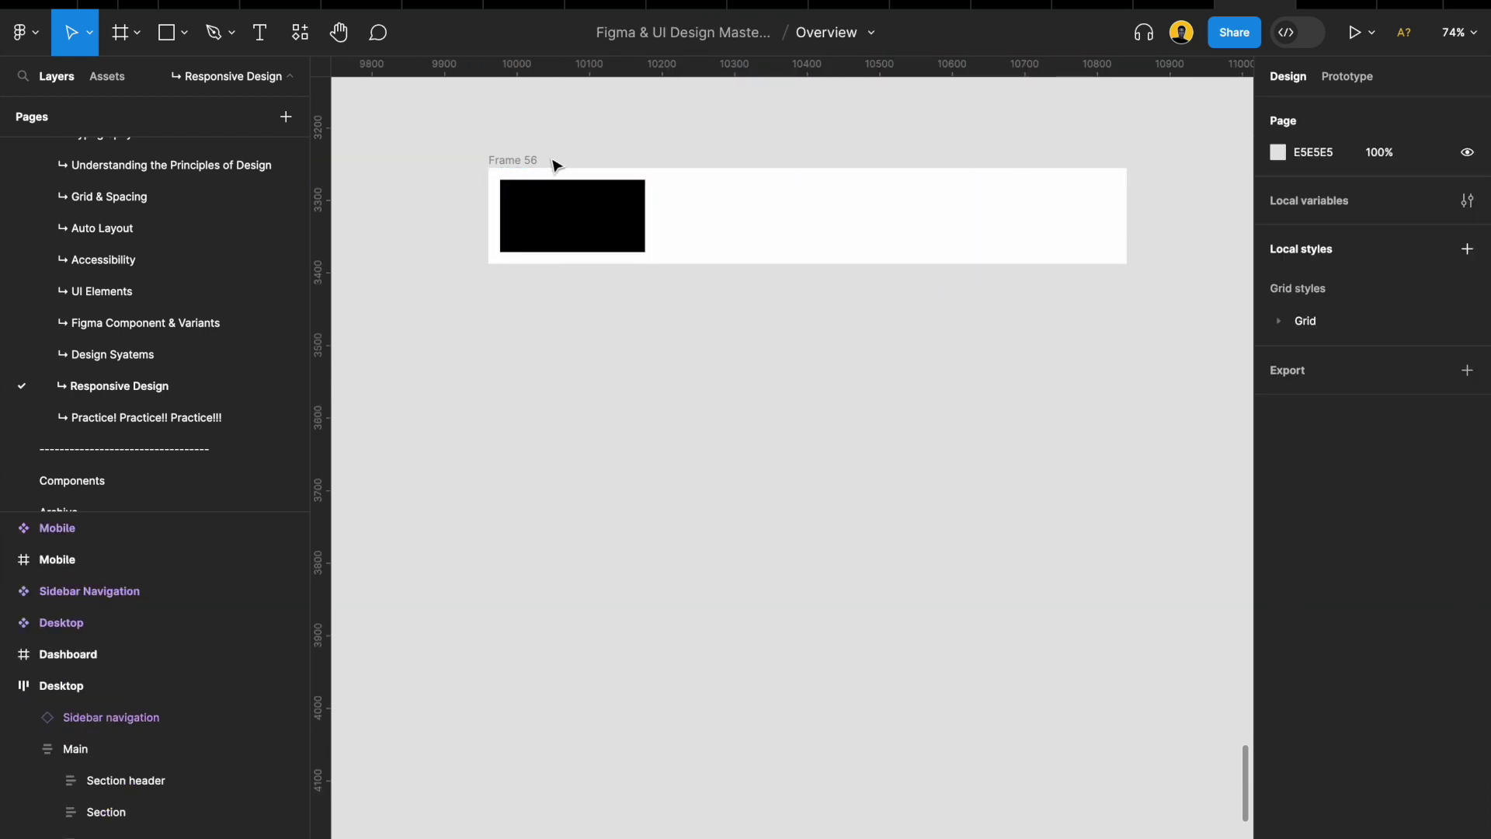
Set Frame 56's vertical sizing to a fixed height
click(511, 158)
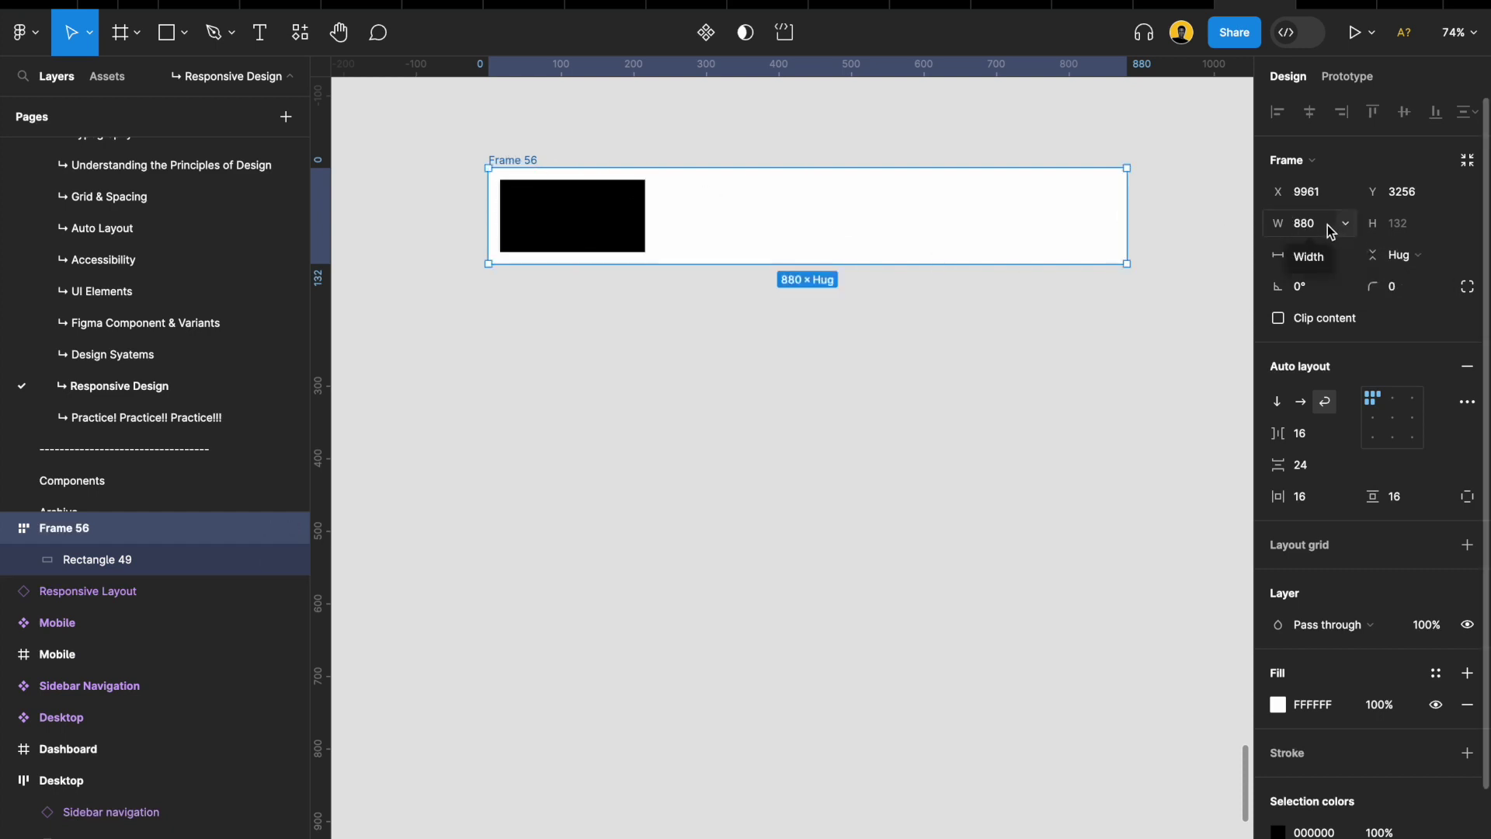
click(1410, 261)
click(1410, 233)
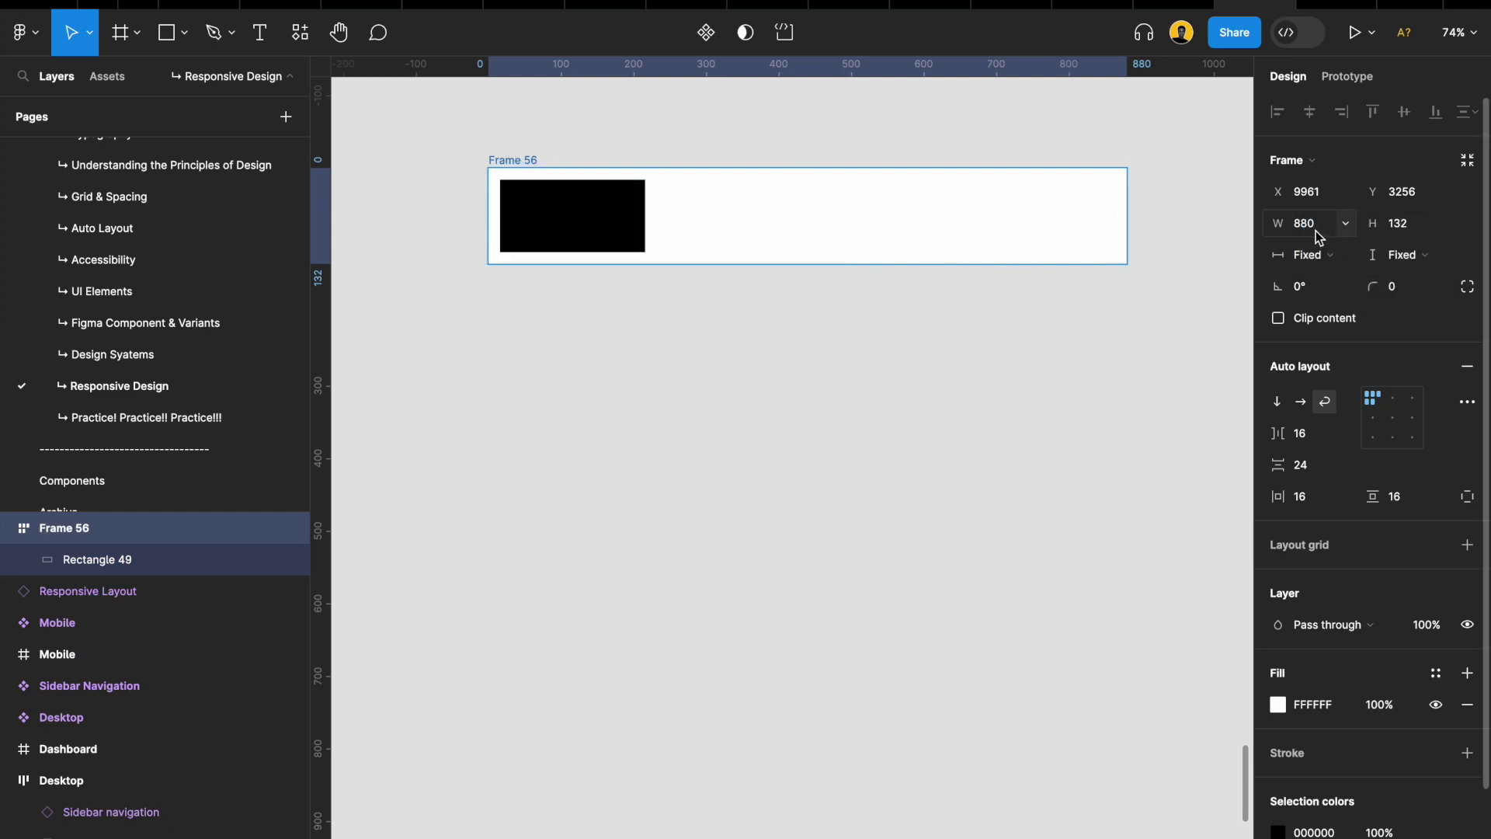
Resize Frame 56 to a width of 440 and a height of 400
click(1319, 225)
text(440)
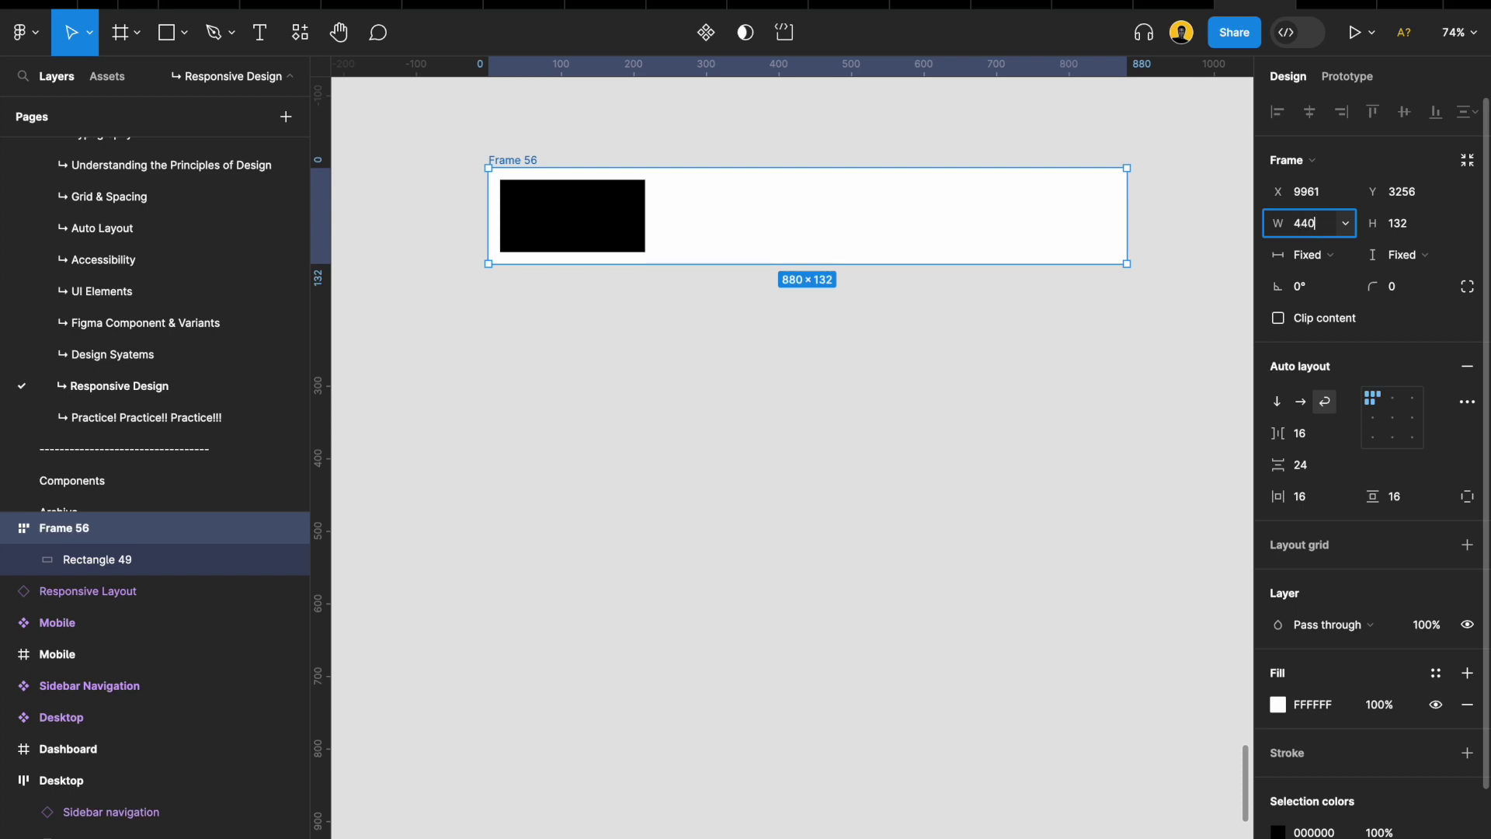
key(Tab)
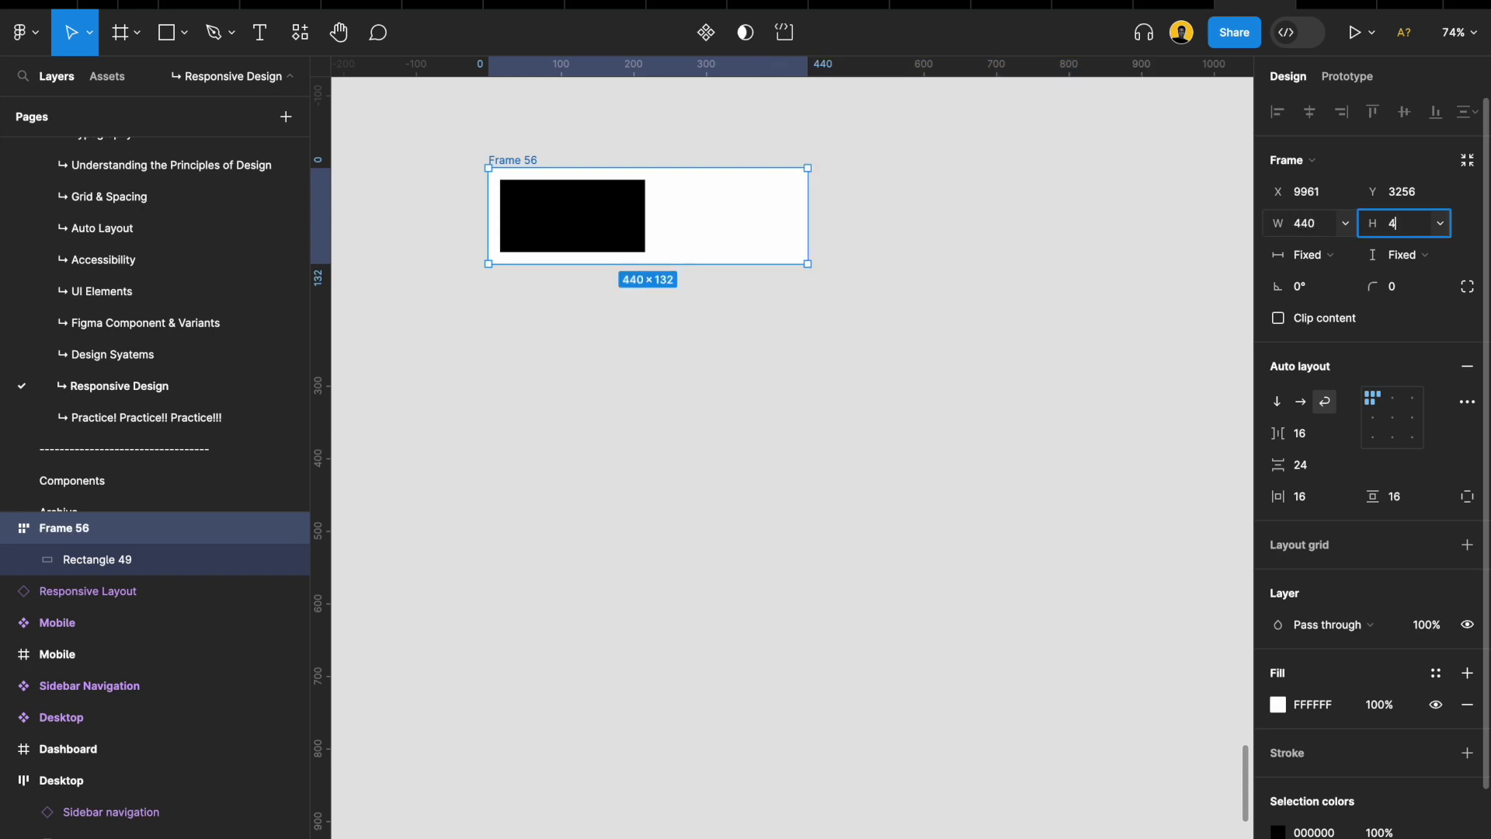
key(Return)
scroll(556, 250, up, 5)
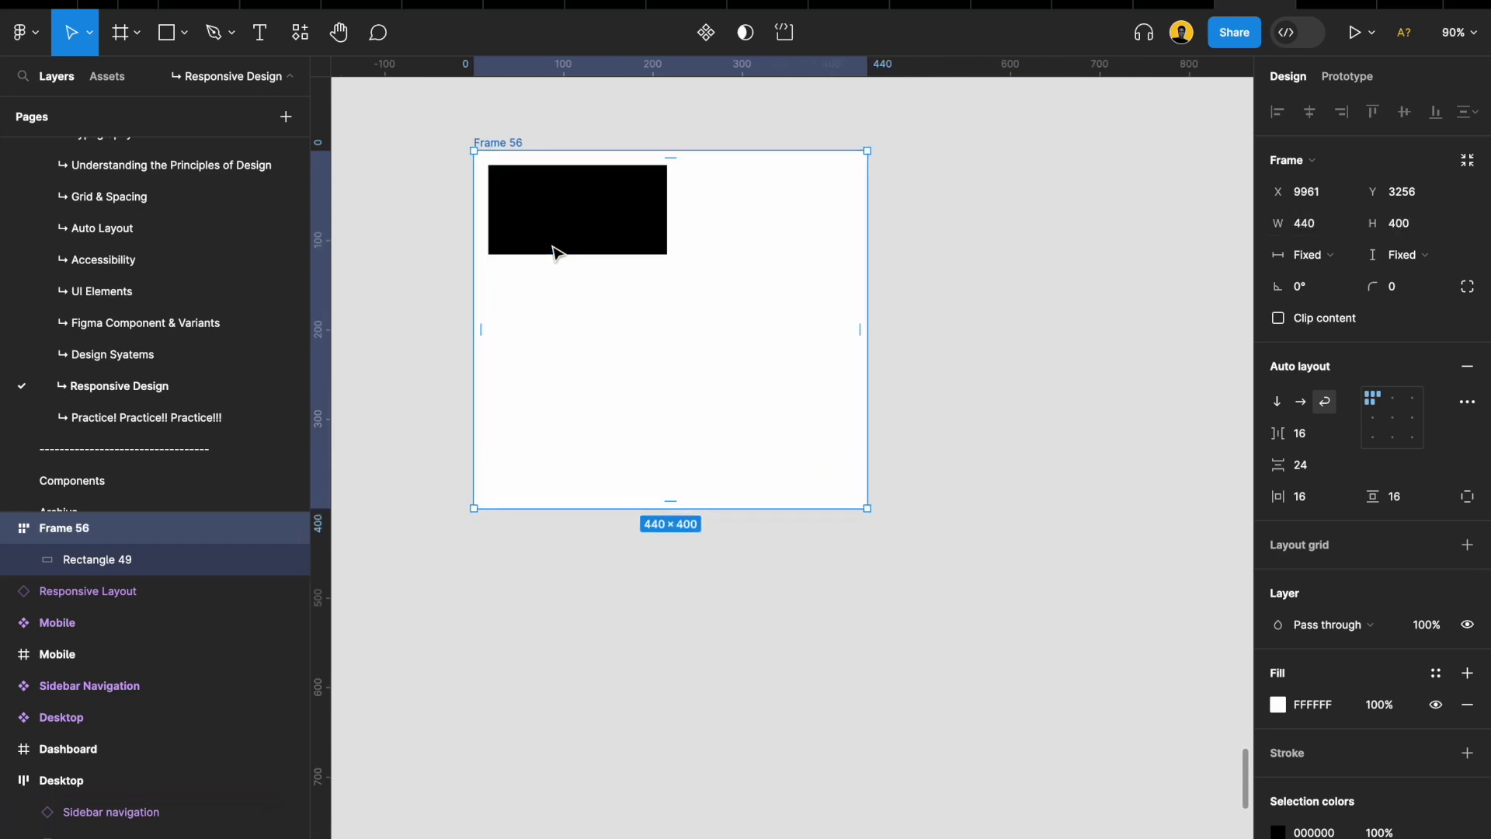
scroll(652, 219, up, 2)
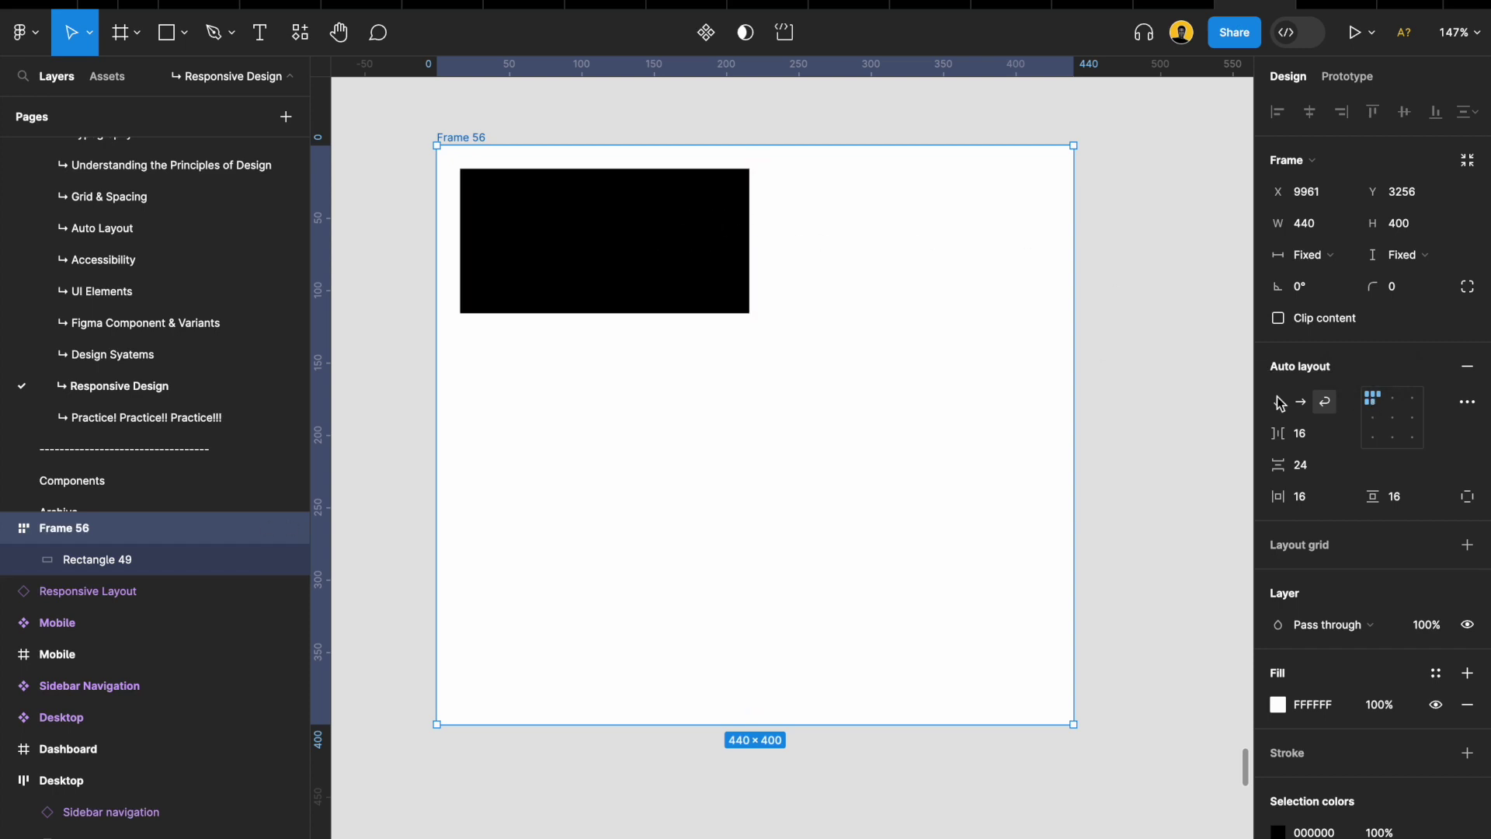
Try Frame 56's auto layout alignments in turn: top centre and right, the whole middle row, and the whole bottom row
click(1393, 398)
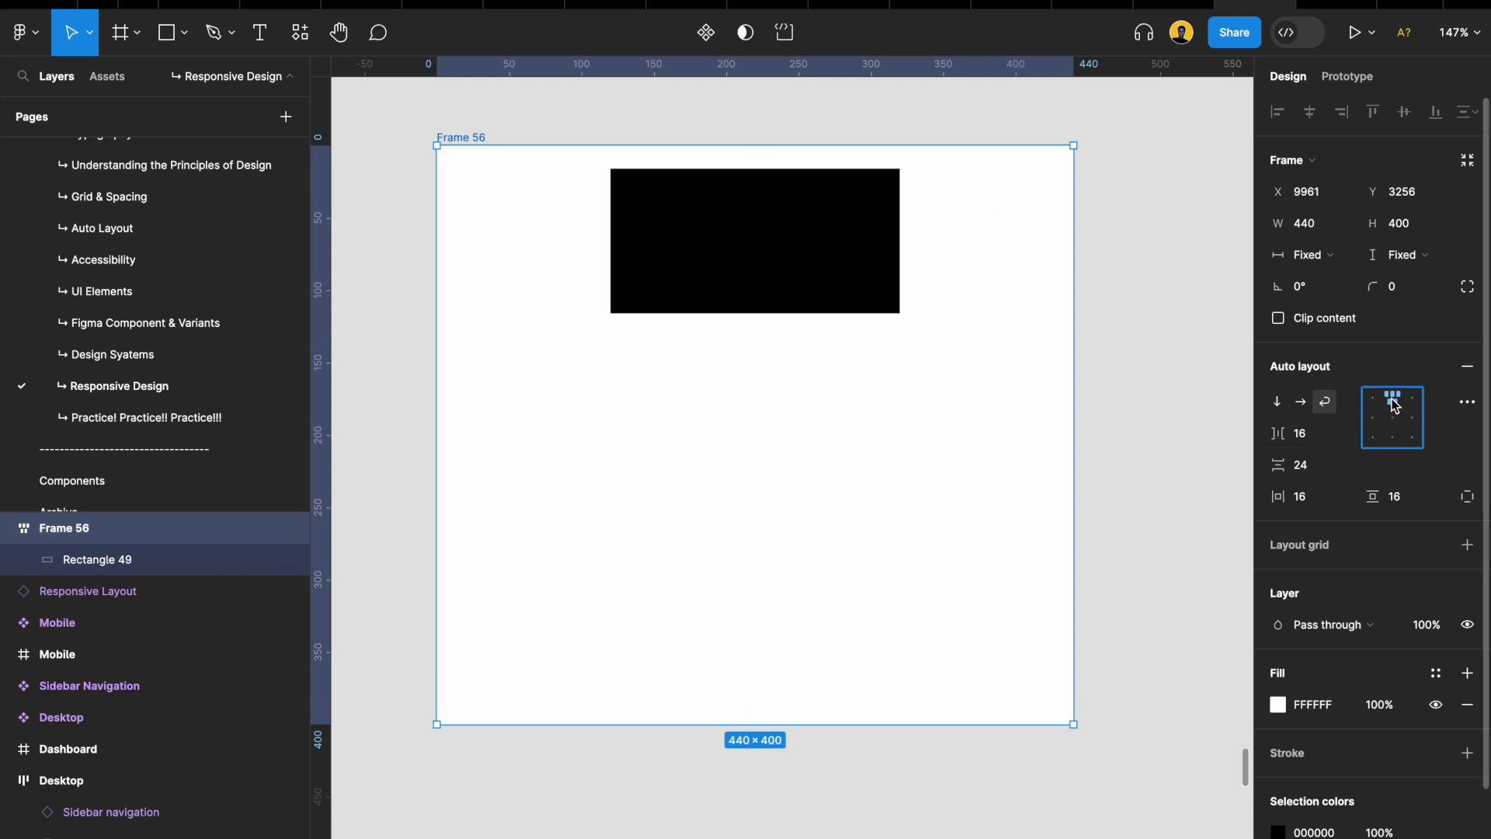
click(1414, 399)
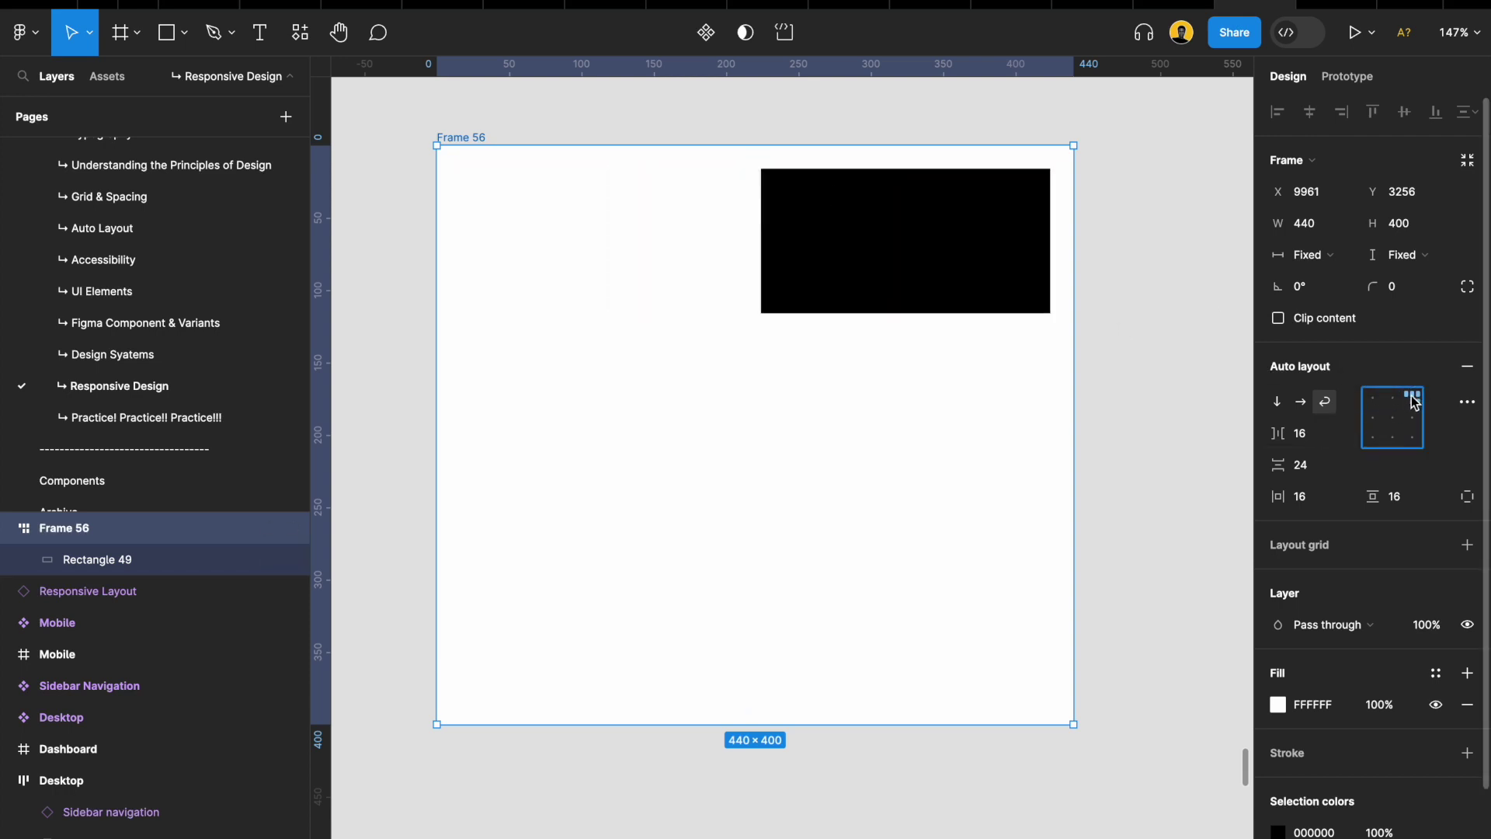
click(1377, 421)
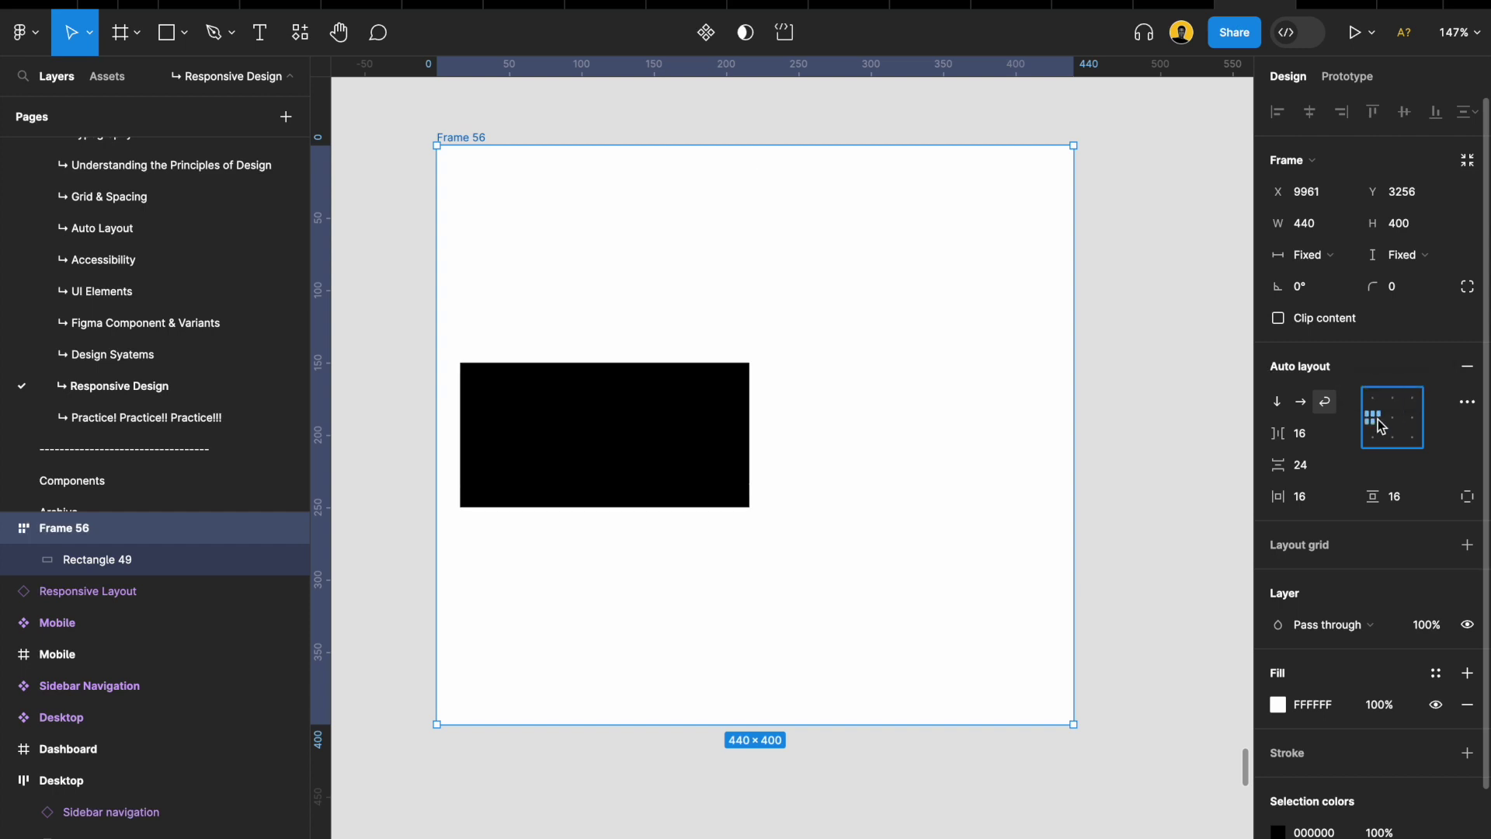
click(1405, 427)
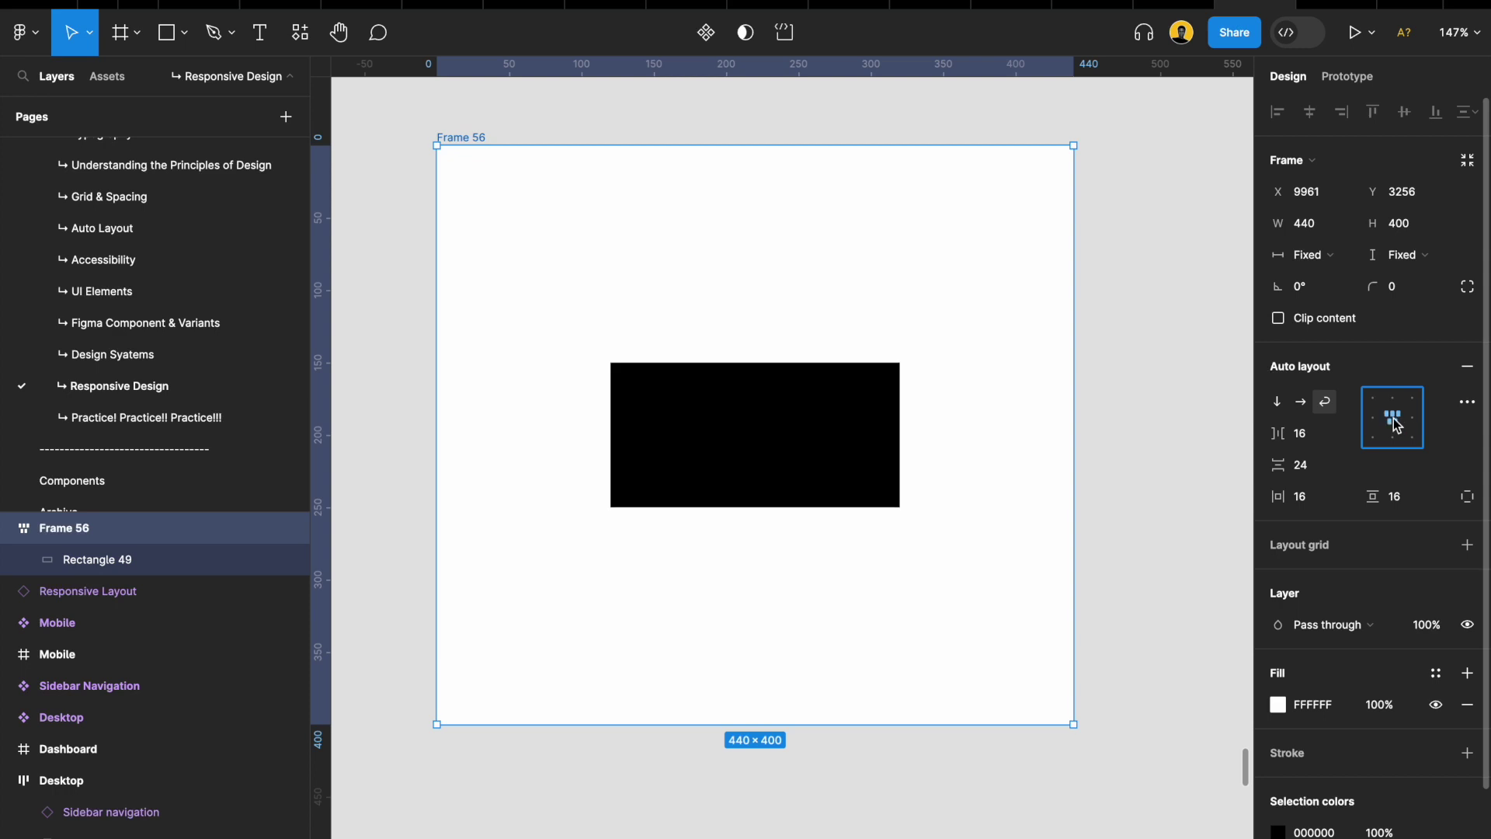
click(1412, 420)
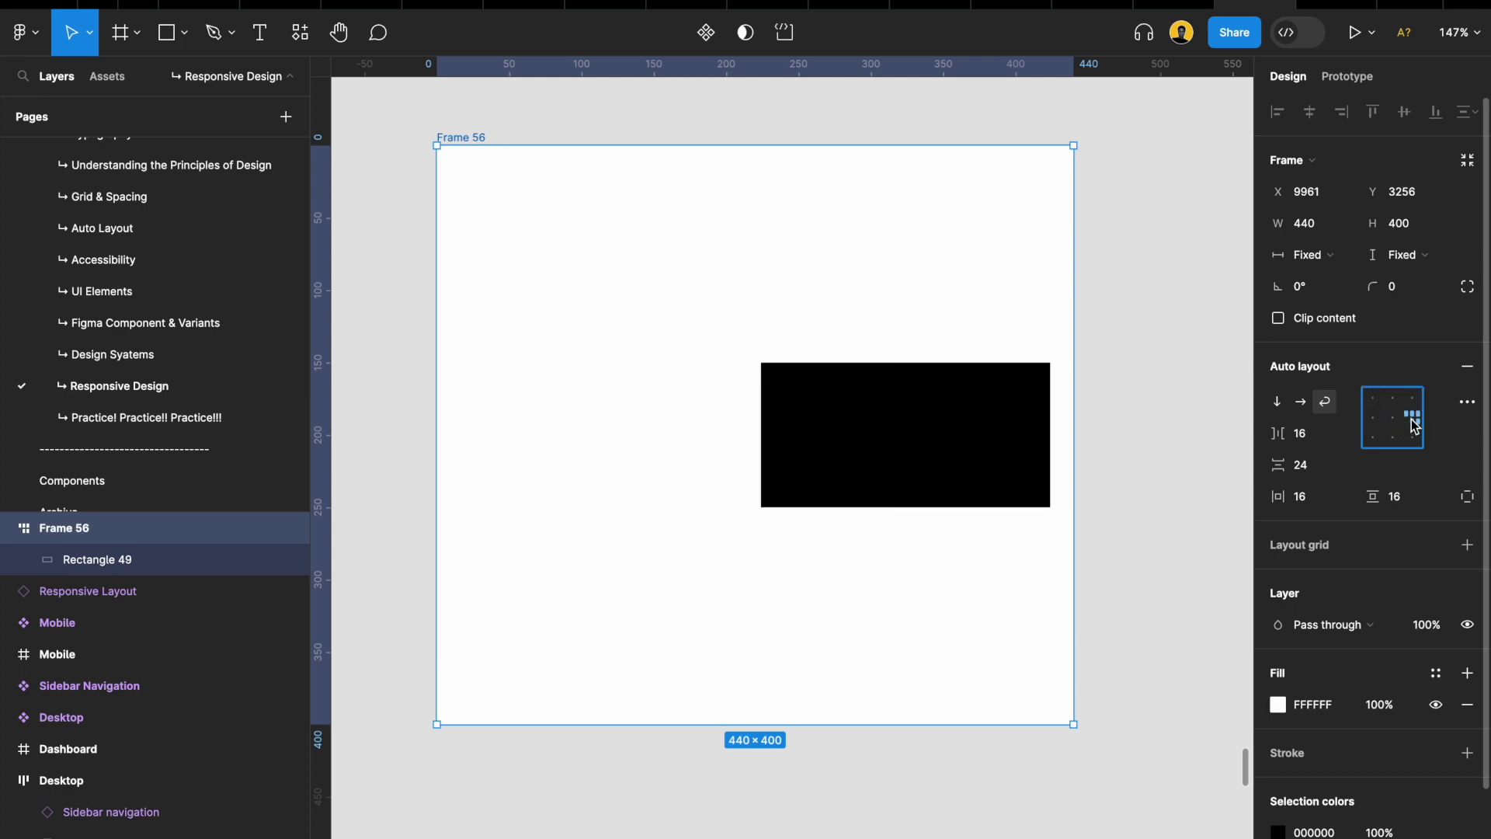
click(1372, 440)
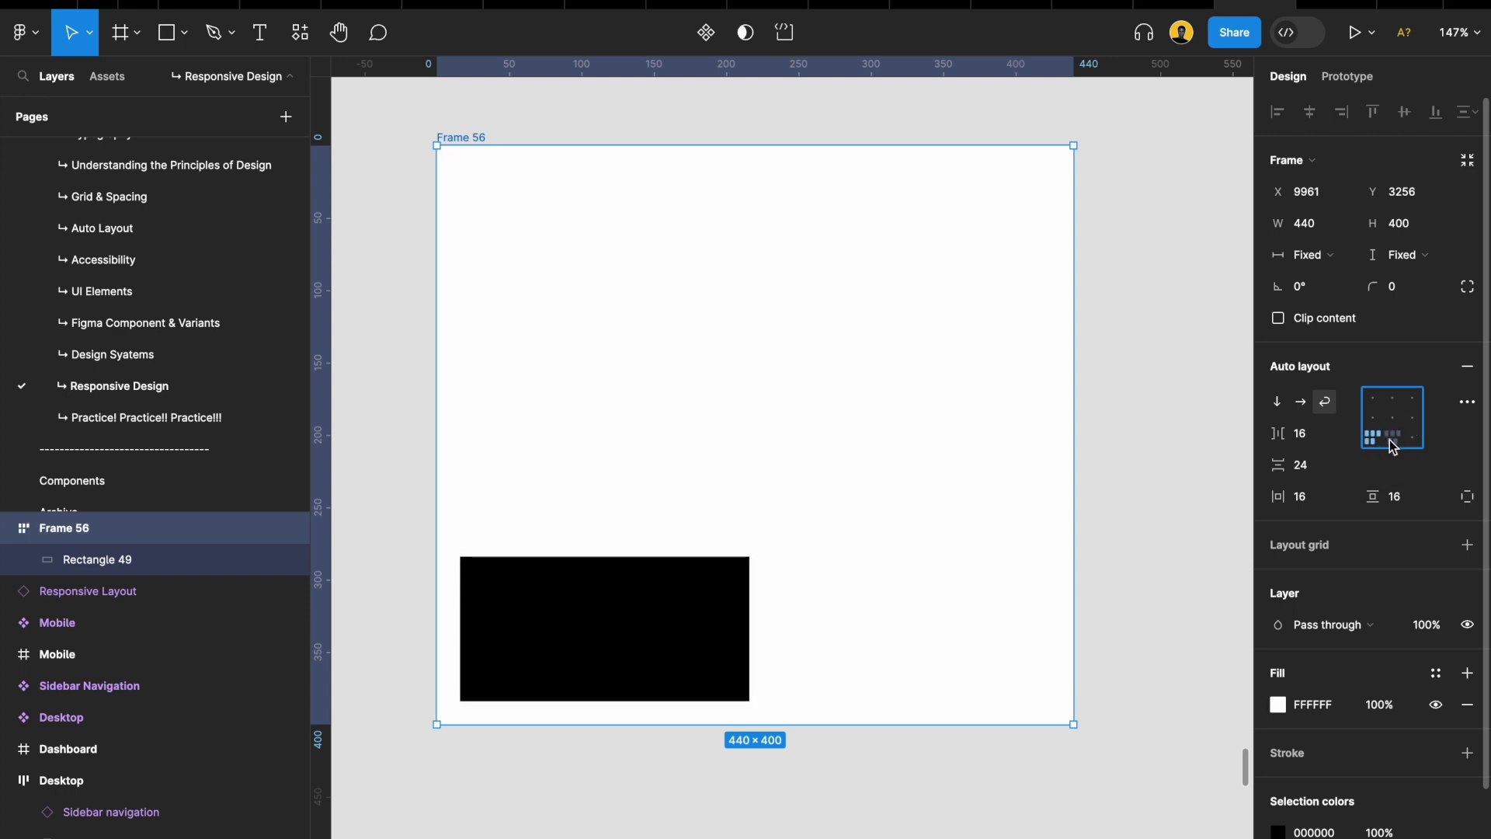
click(1392, 443)
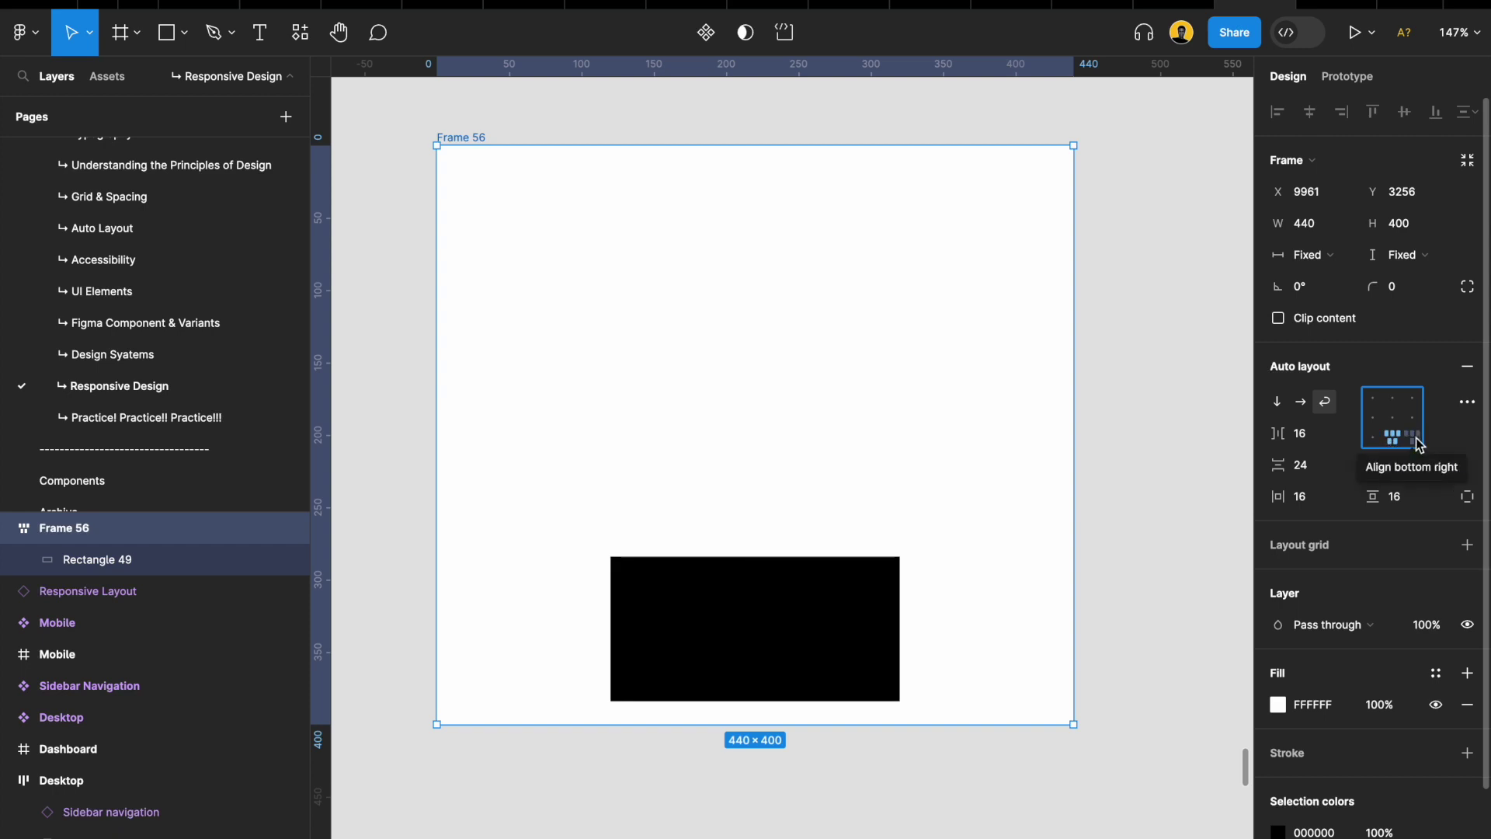
click(1414, 437)
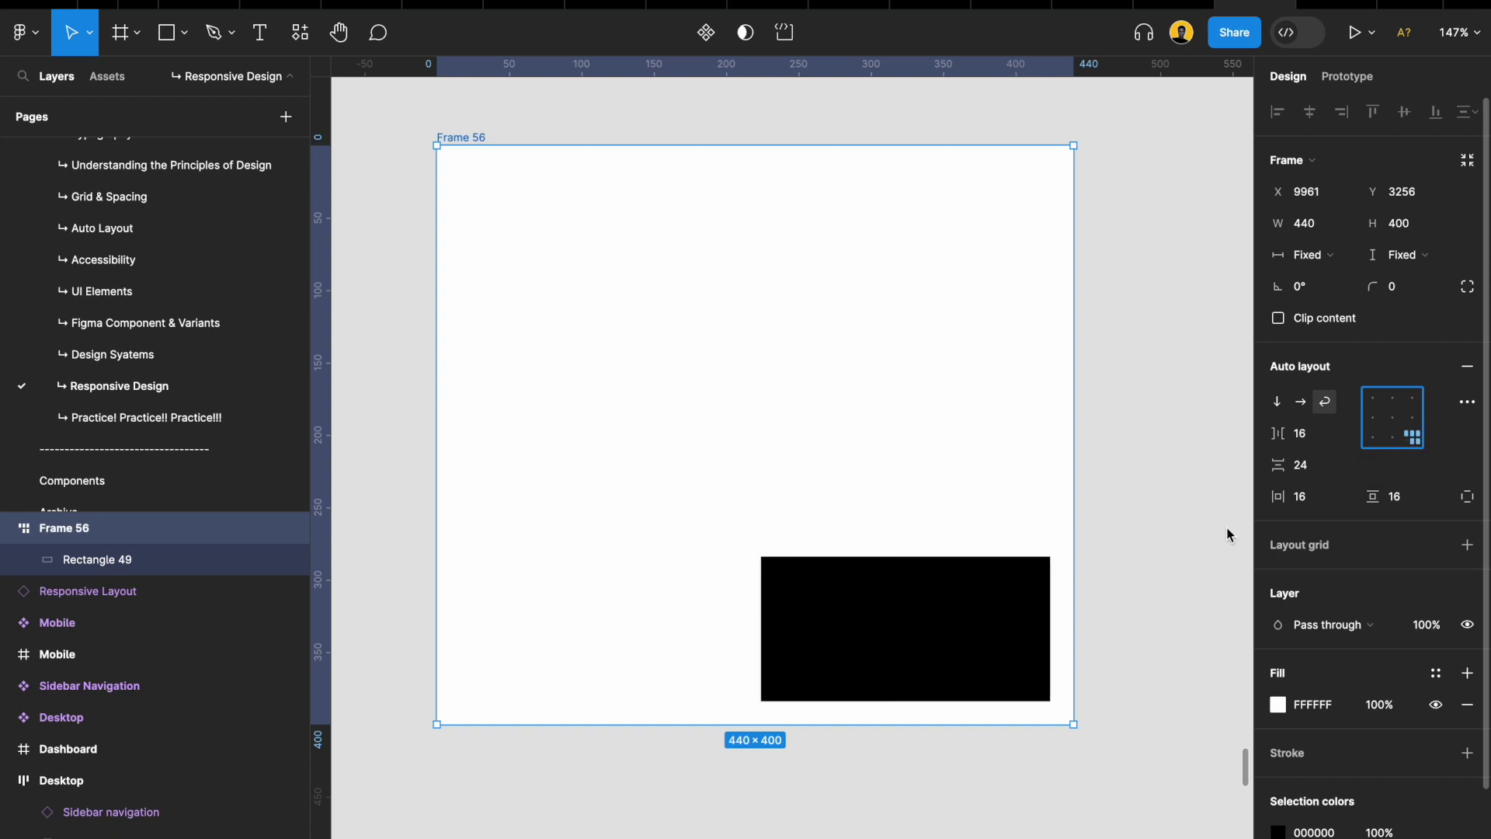
Switch Frame 56's content alignment through centre, top left, middle left and top right, ending at middle right
click(1392, 417)
click(1372, 398)
click(1372, 417)
click(1414, 398)
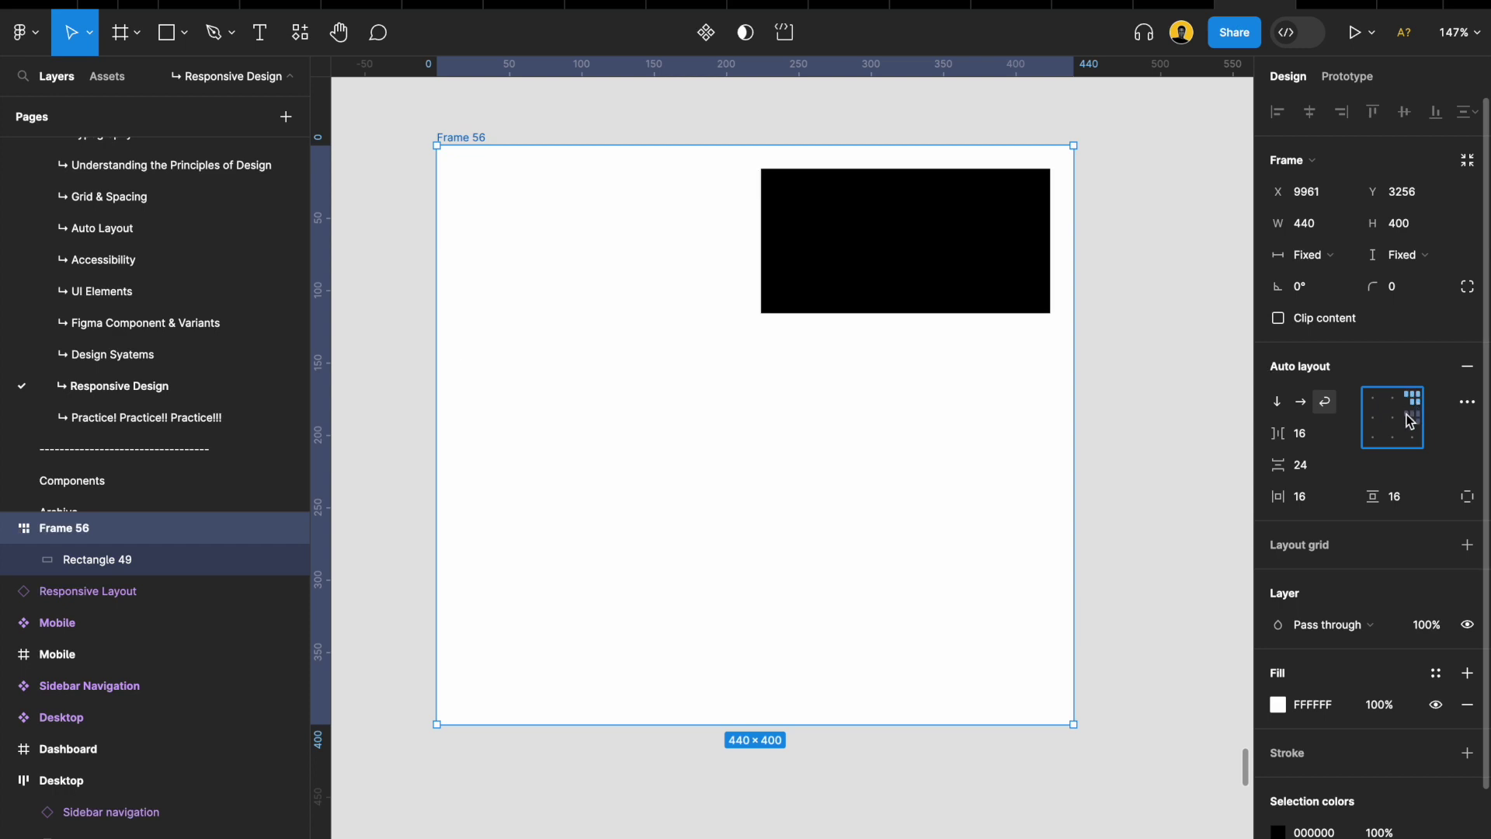
click(1414, 417)
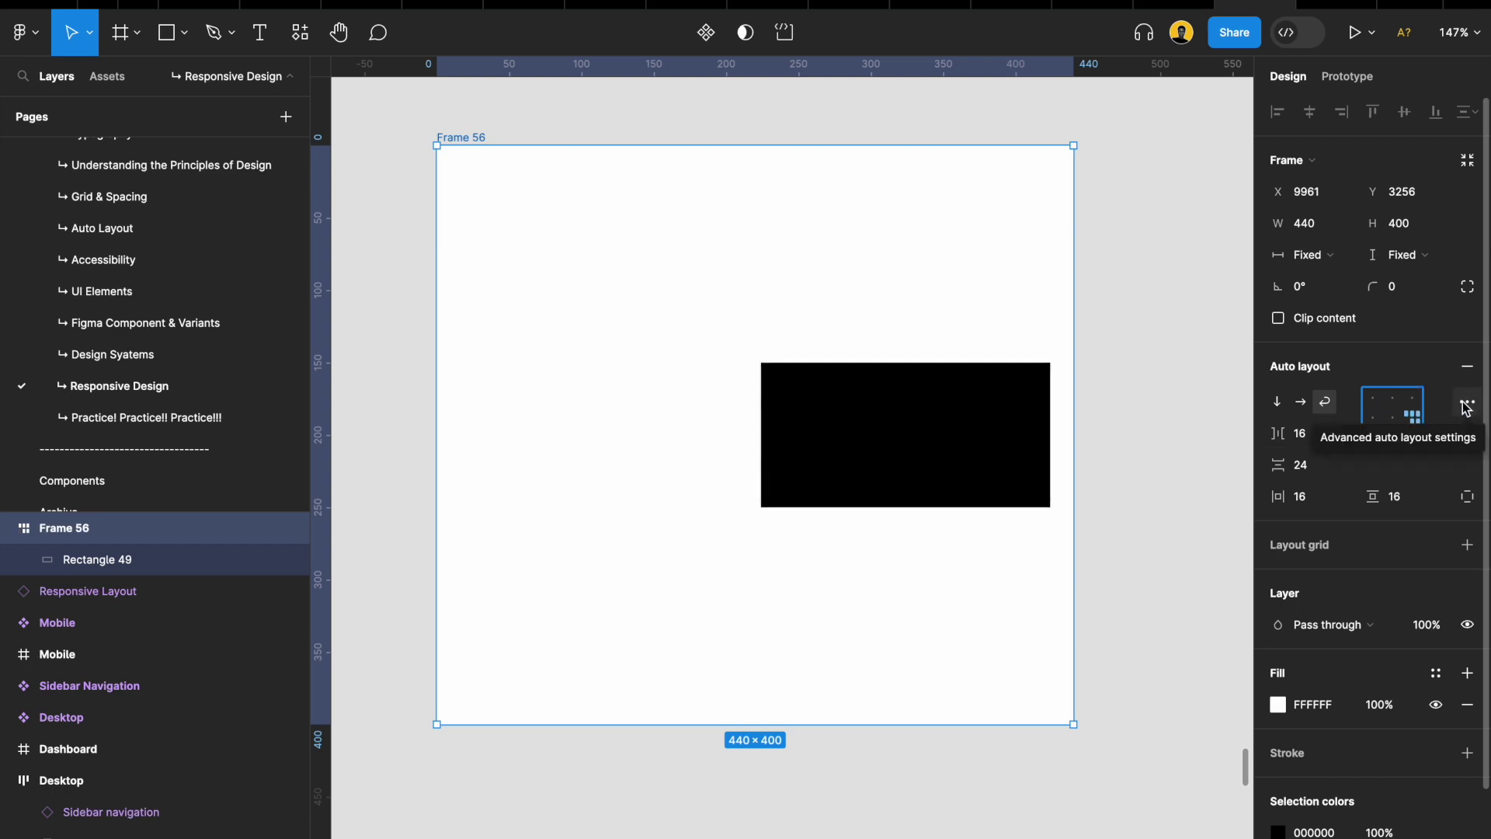
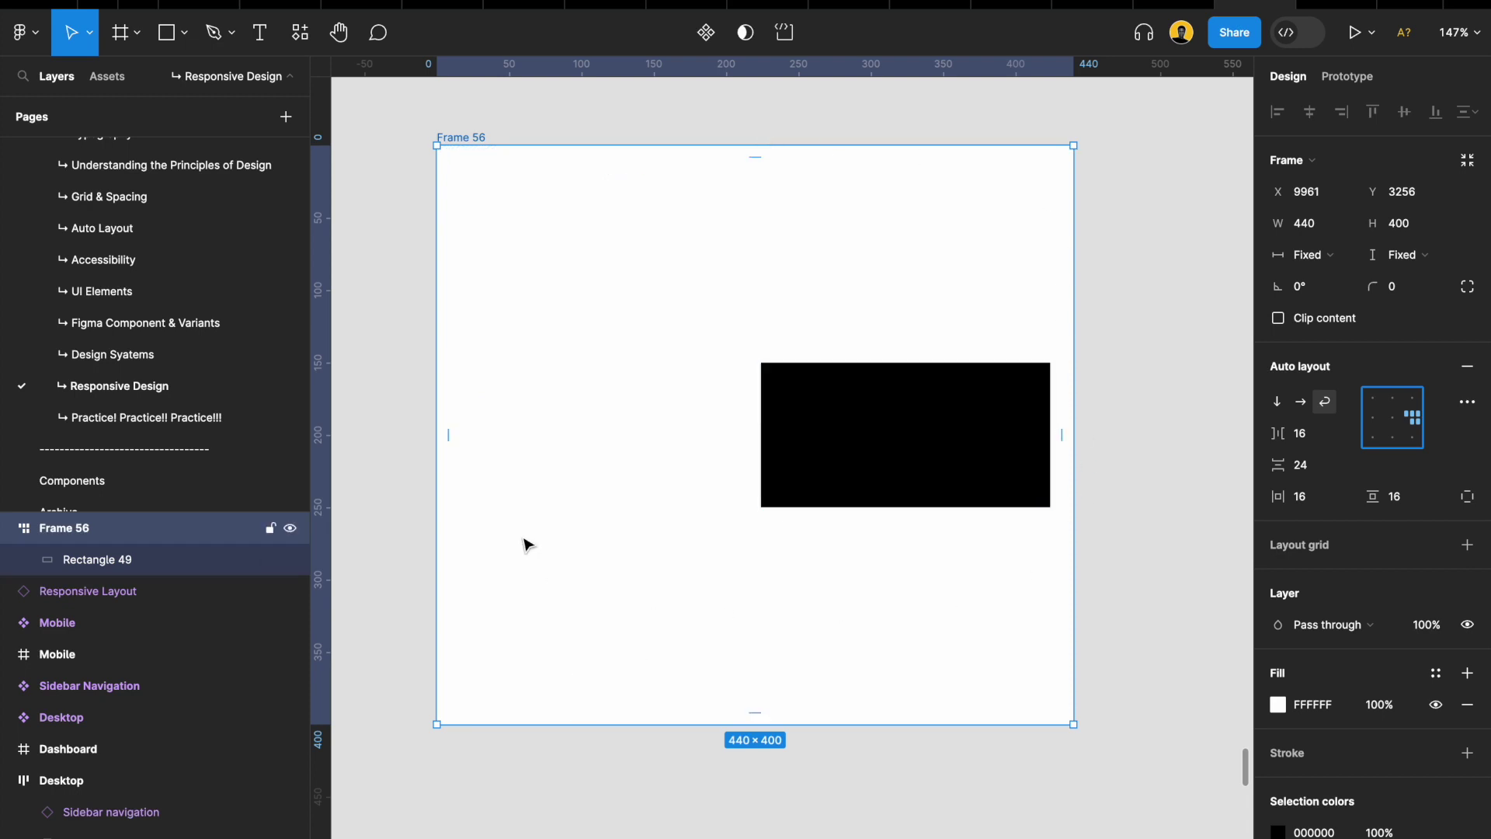
Duplicate the black rectangle in Frame 56 five times to make six rectangles
click(829, 396)
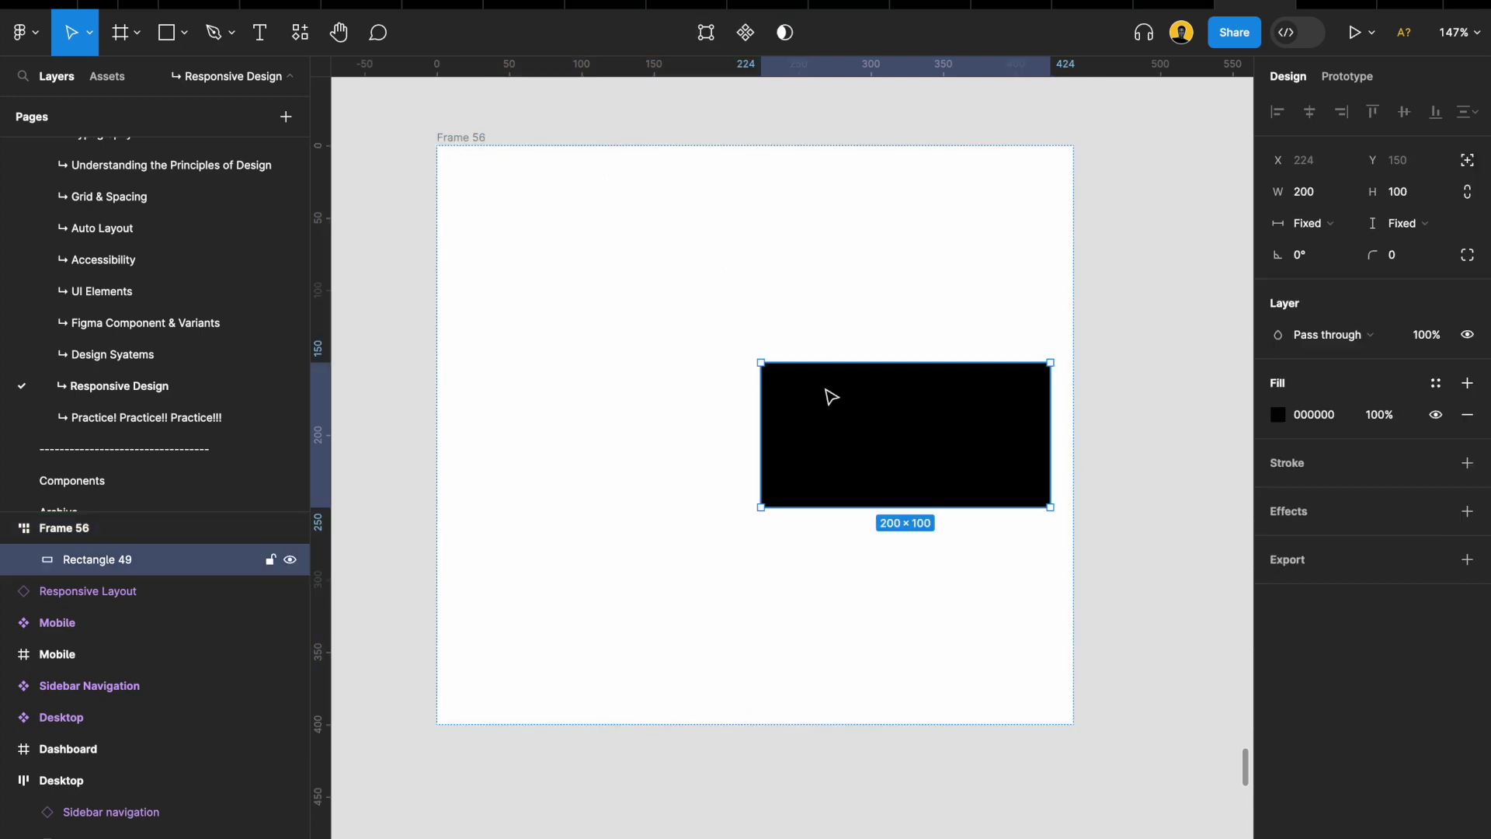
key(ctrl+d)
key(ctrl+d)
key(ctrl+d)
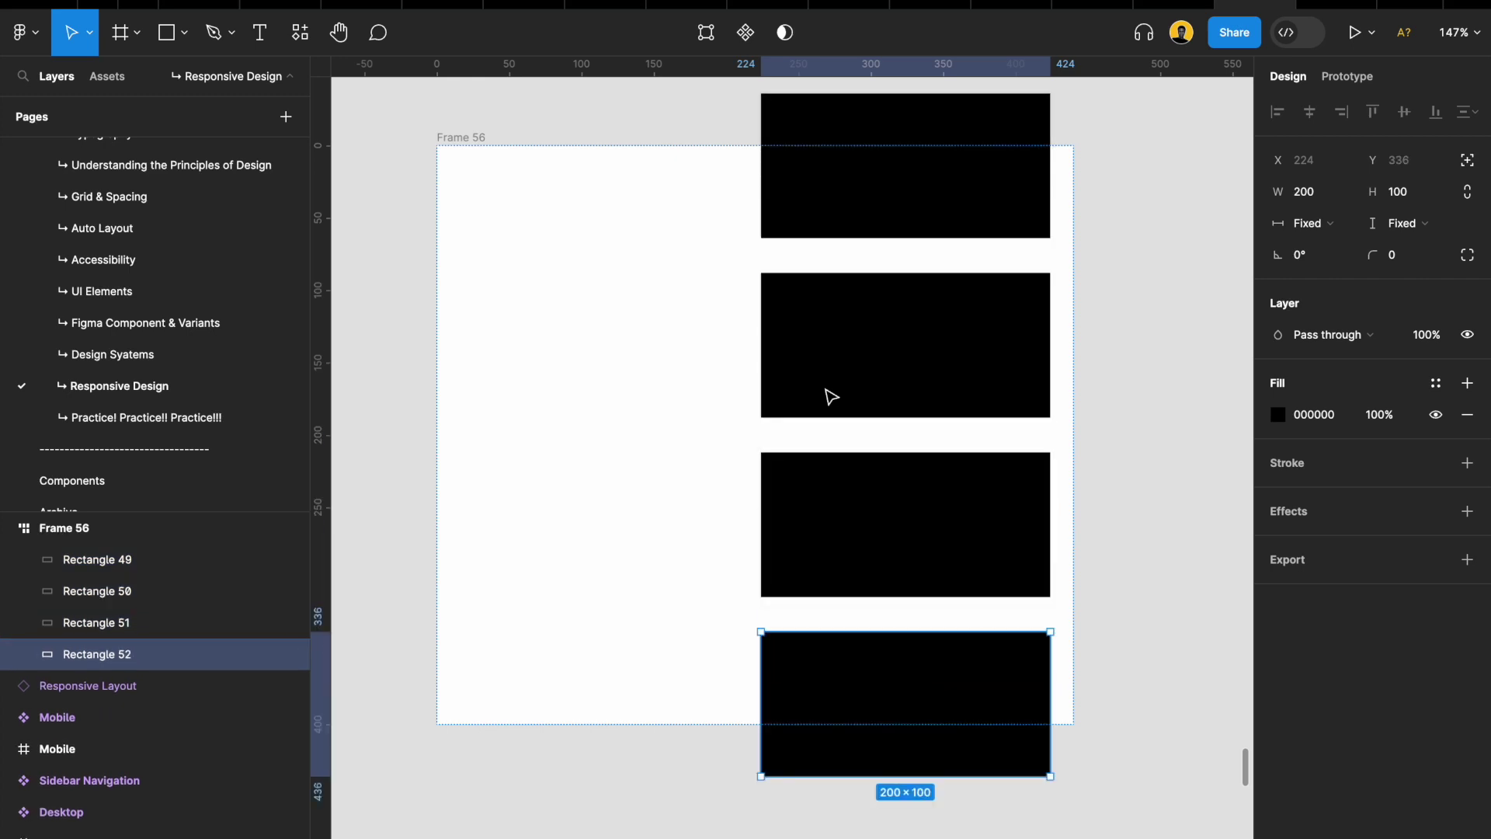
key(ctrl+d)
key(ctrl+d)
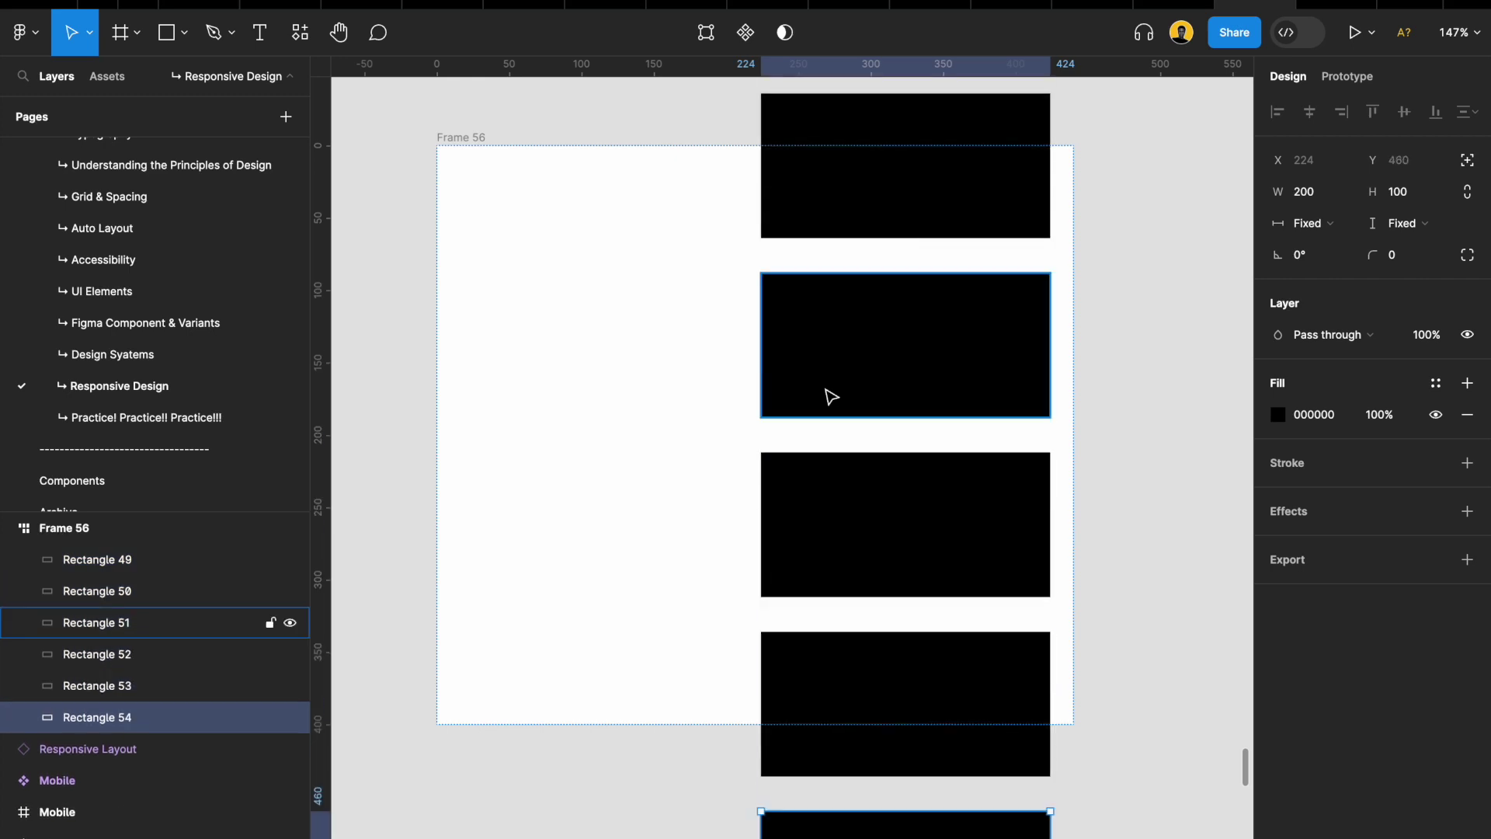
Align Frame 56's content to the top left and set the vertical gap between rows to 16
click(462, 137)
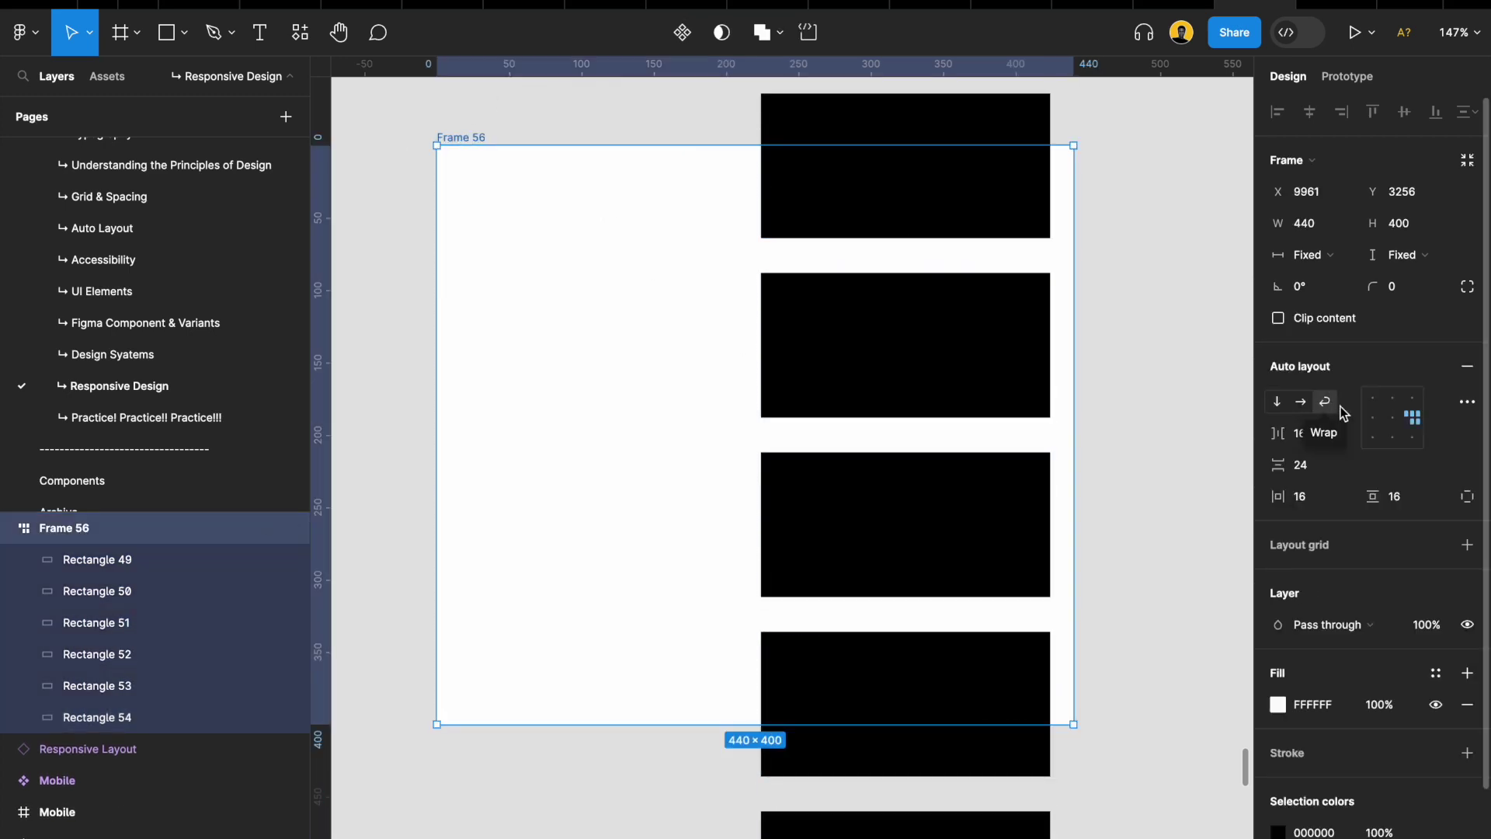
click(1374, 399)
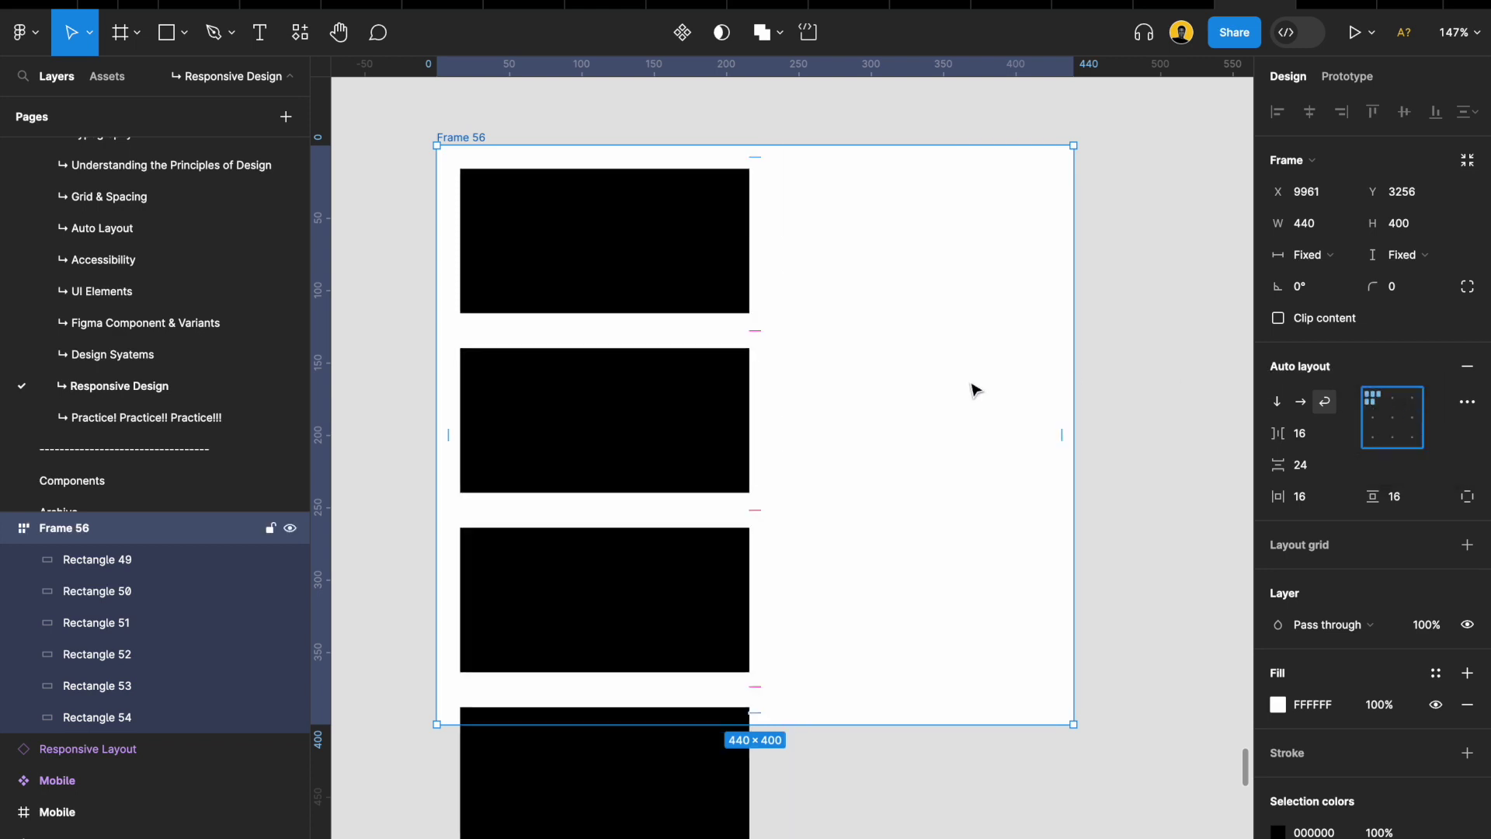
click(1325, 403)
click(1312, 466)
text(16)
key(Return)
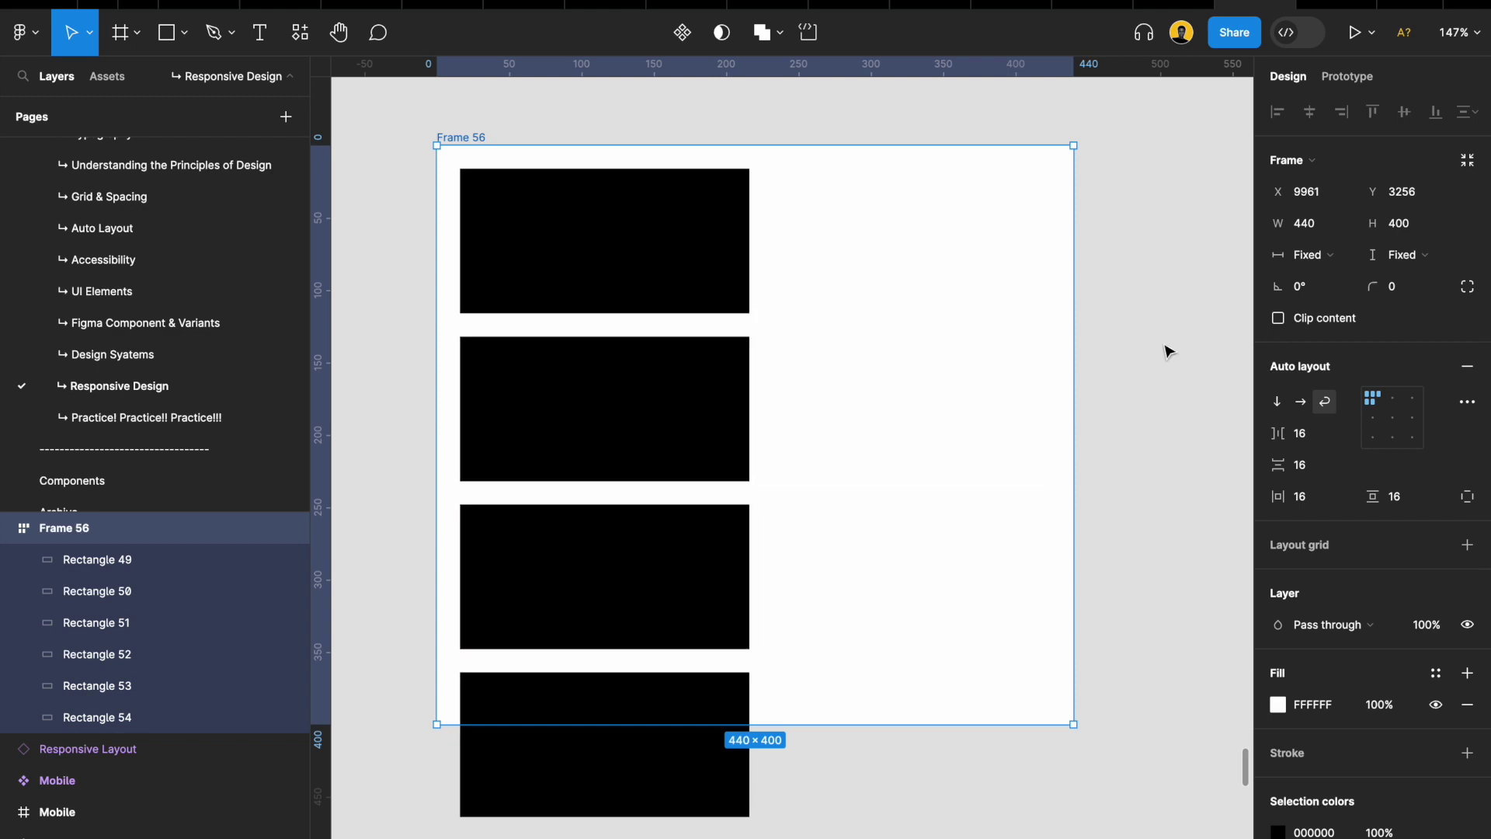
Check the size of the first two rectangles, and widen Frame 56 to 448 so the rectangles wrap into two columns
click(702, 232)
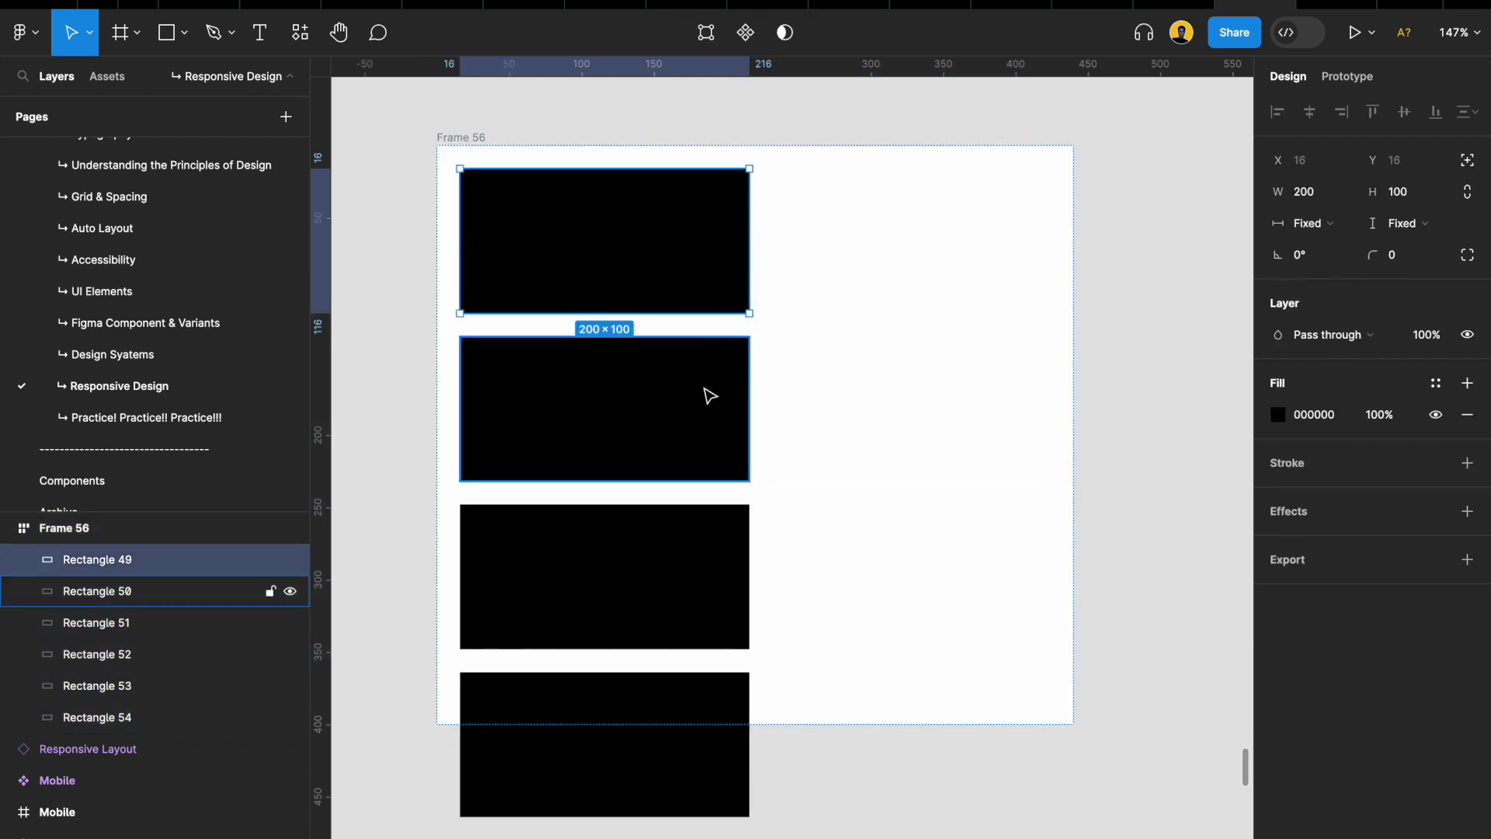
click(710, 393)
click(719, 209)
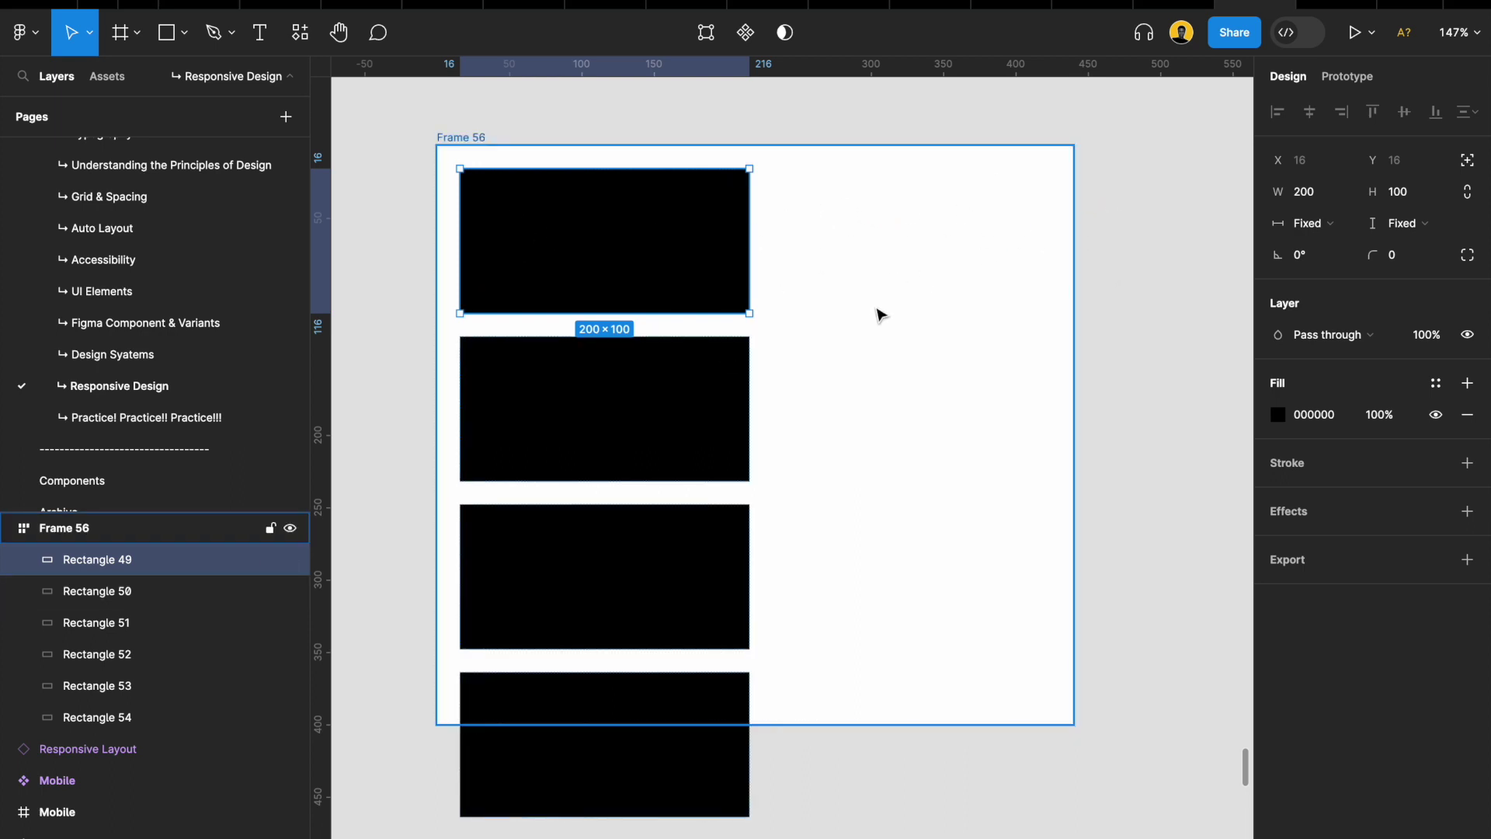
click(473, 138)
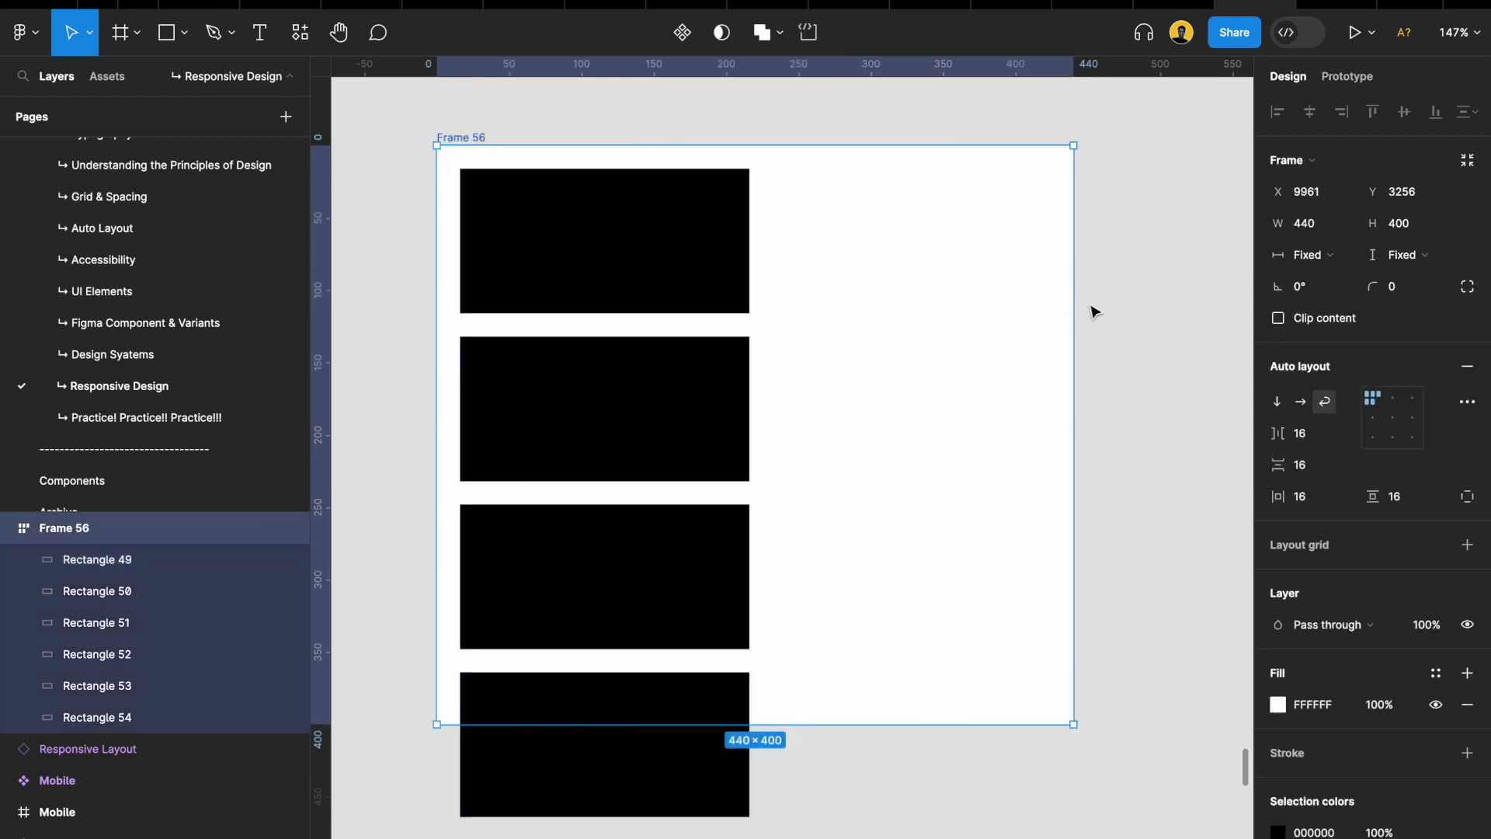
mouse_move(1075, 301)
mouse_down()
mouse_move(1125, 300)
mouse_move(1088, 300)
mouse_up()
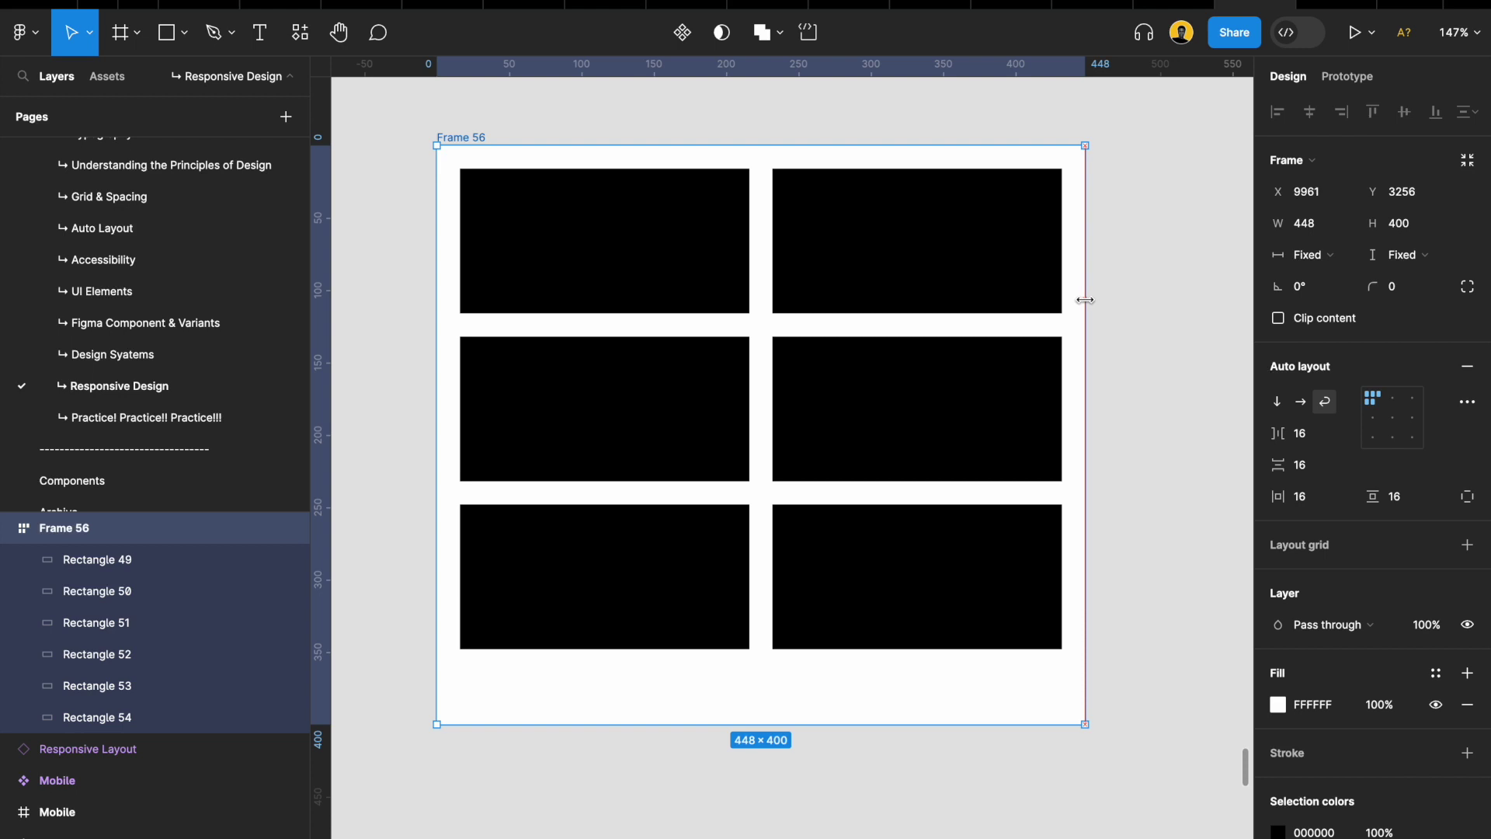
scroll(1085, 300, down, 5)
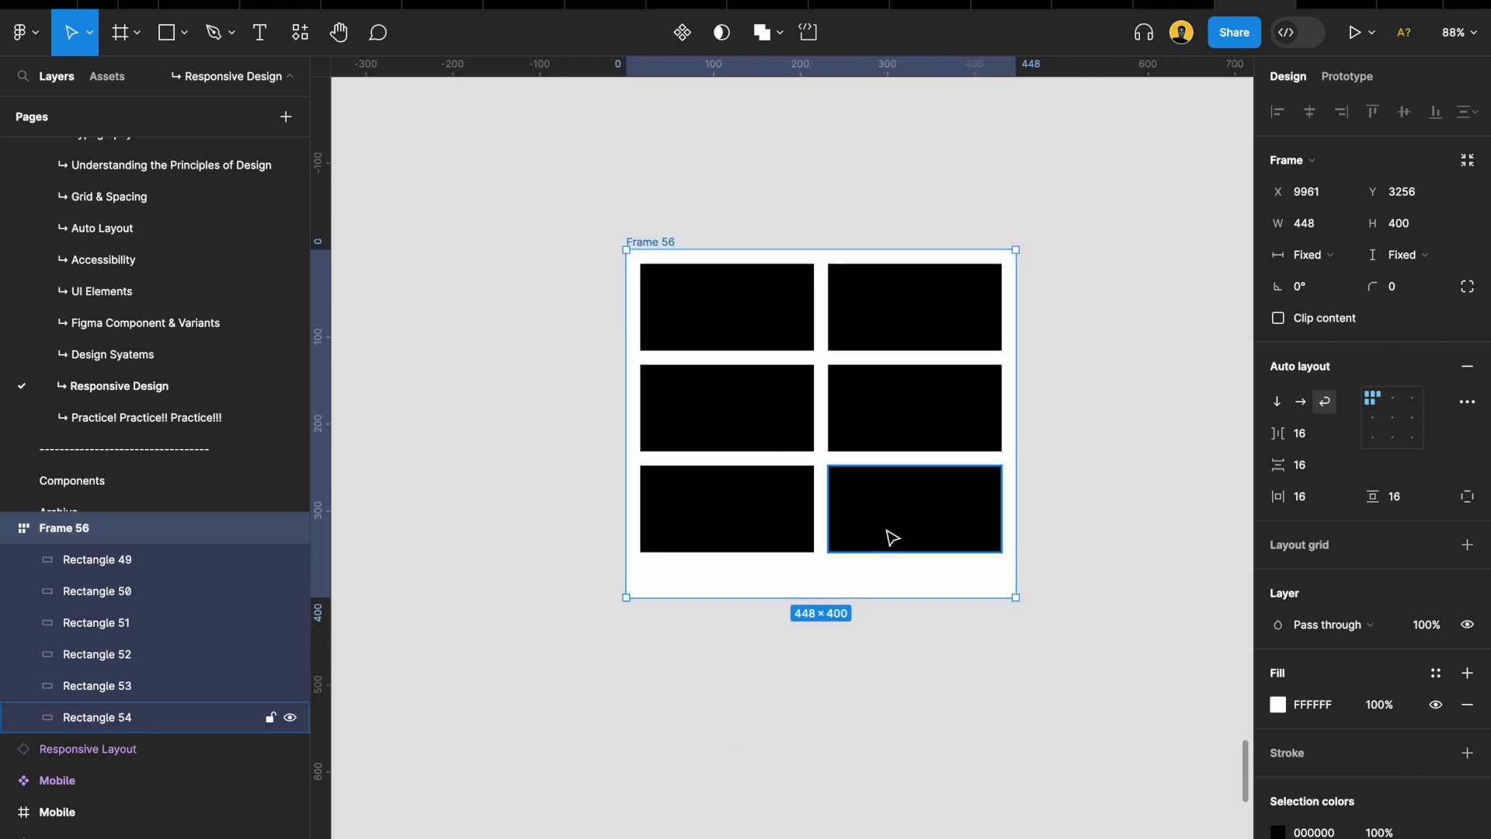
Set both the vertical and the horizontal sizing of Frame 56 to Hug contents
click(1402, 262)
click(1404, 278)
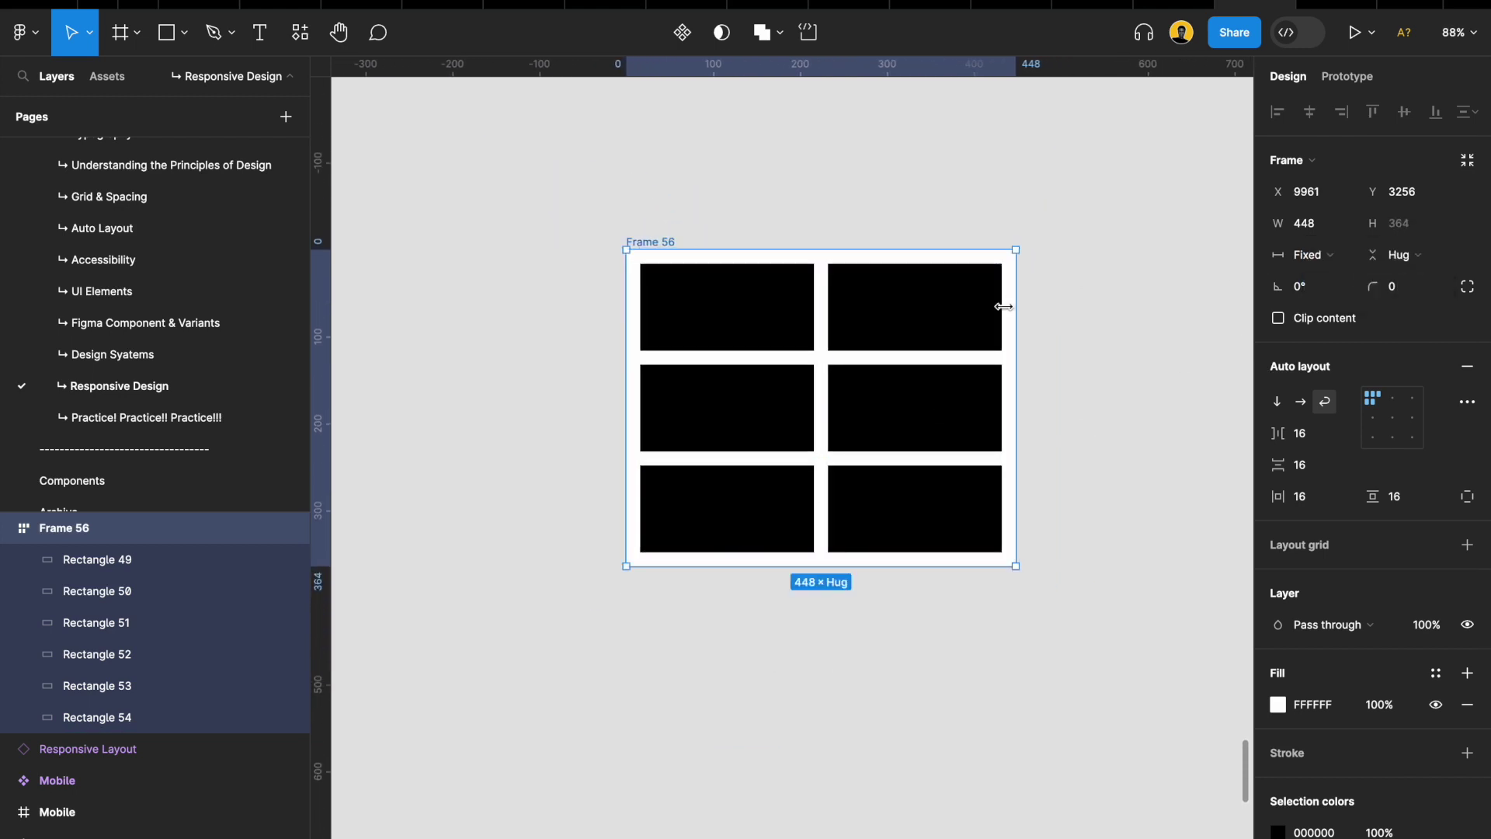
click(1313, 255)
click(1328, 277)
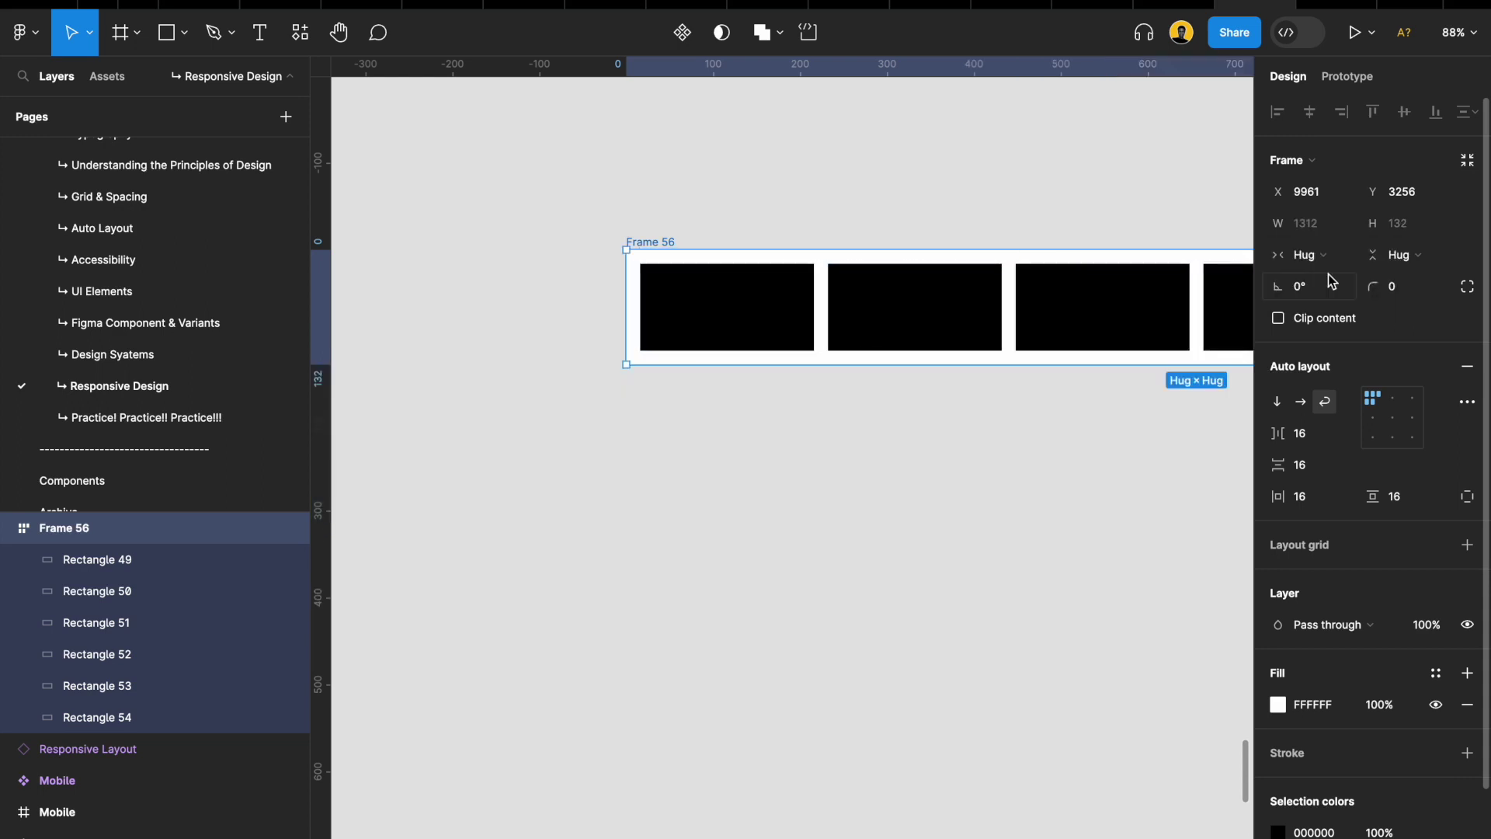
Return Frame 56's horizontal sizing to Fixed and set its width to 440
click(1317, 259)
click(1320, 227)
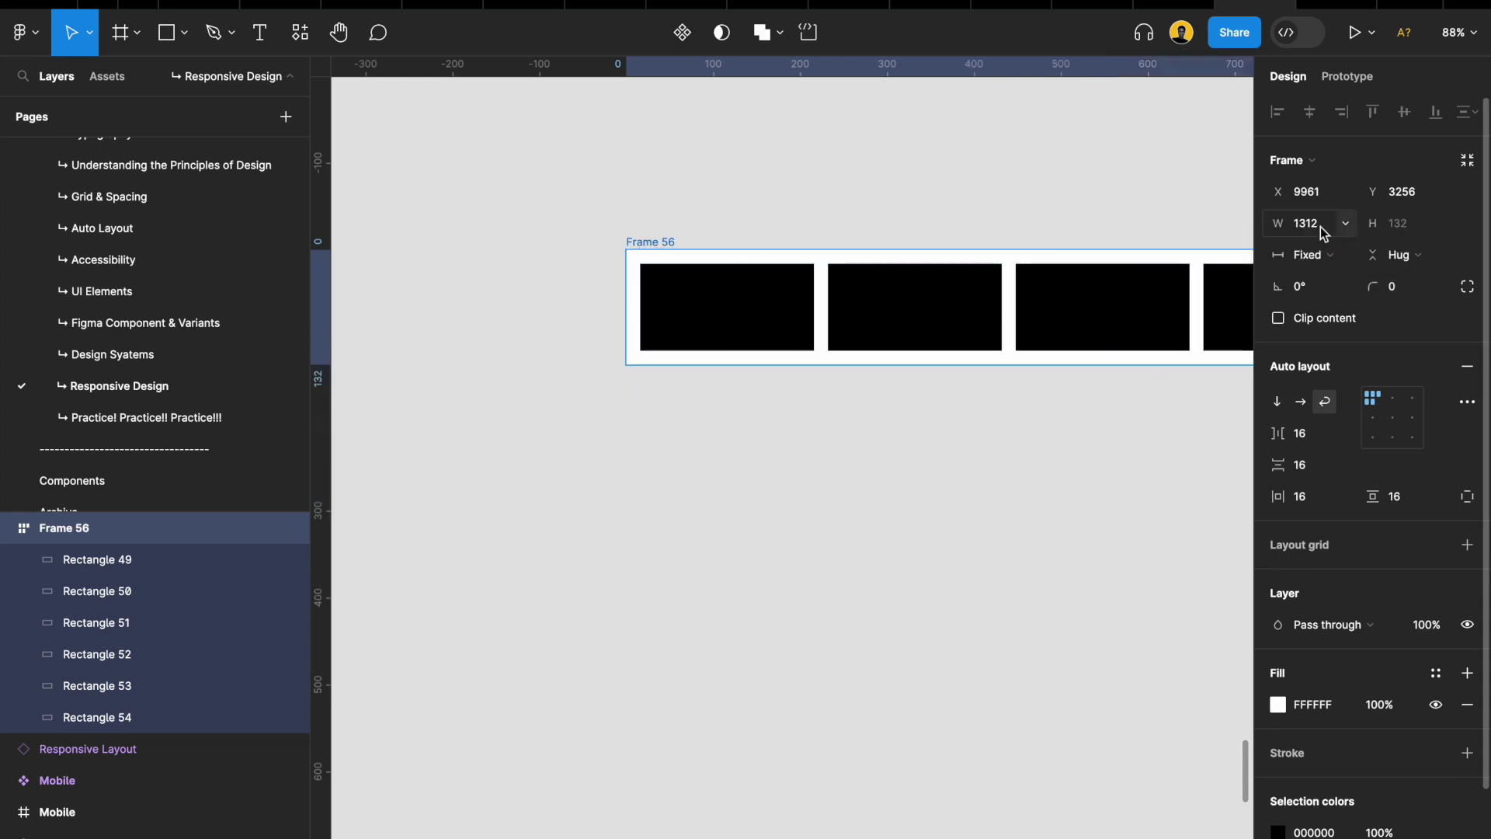
click(1320, 227)
text(44)
key(BackSpace)
key(Return)
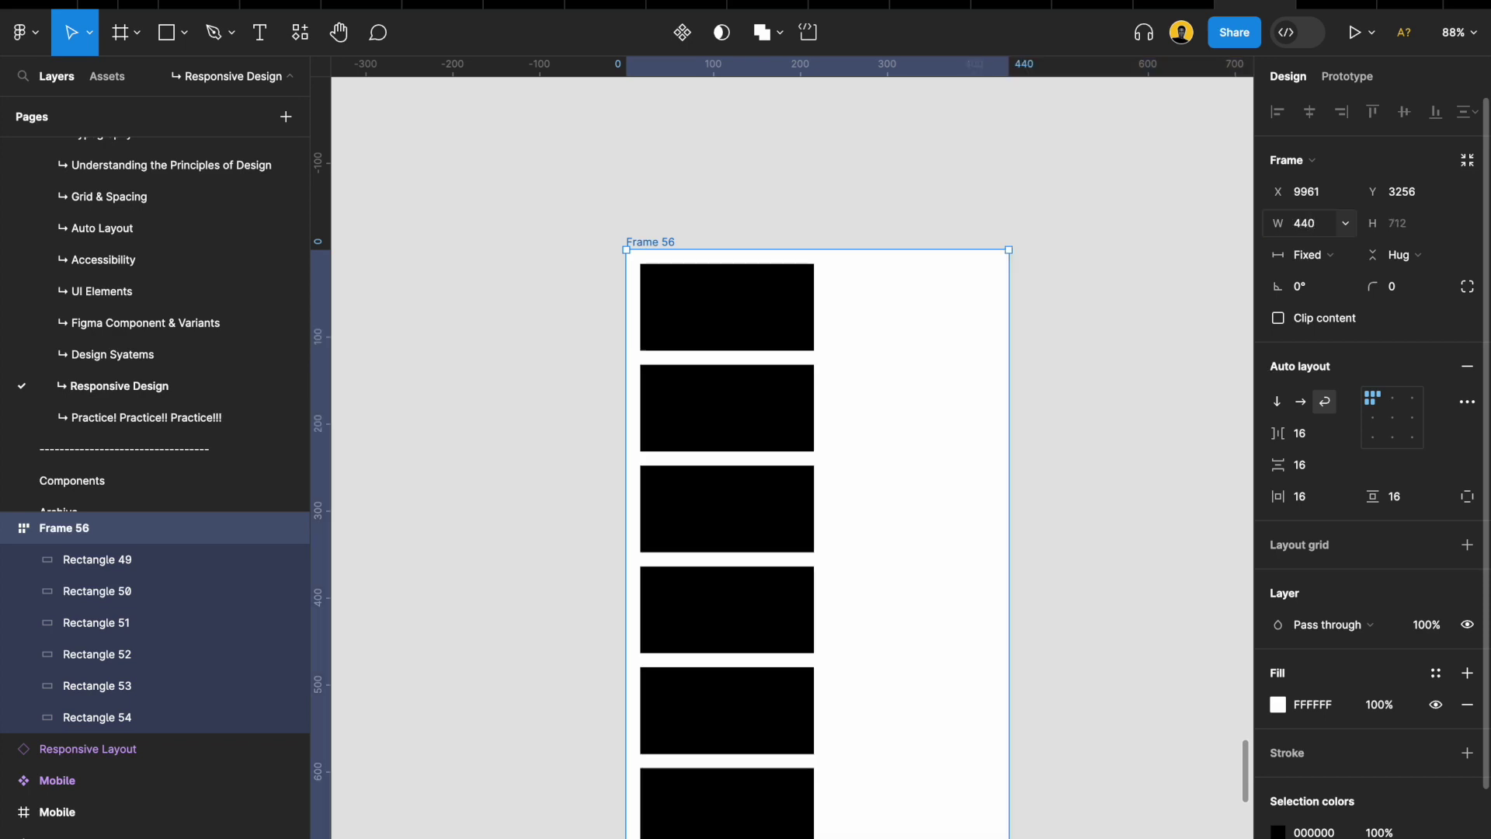
Set Frame 56's width to 448 so two rectangles fit in each row
click(1318, 231)
text(44)
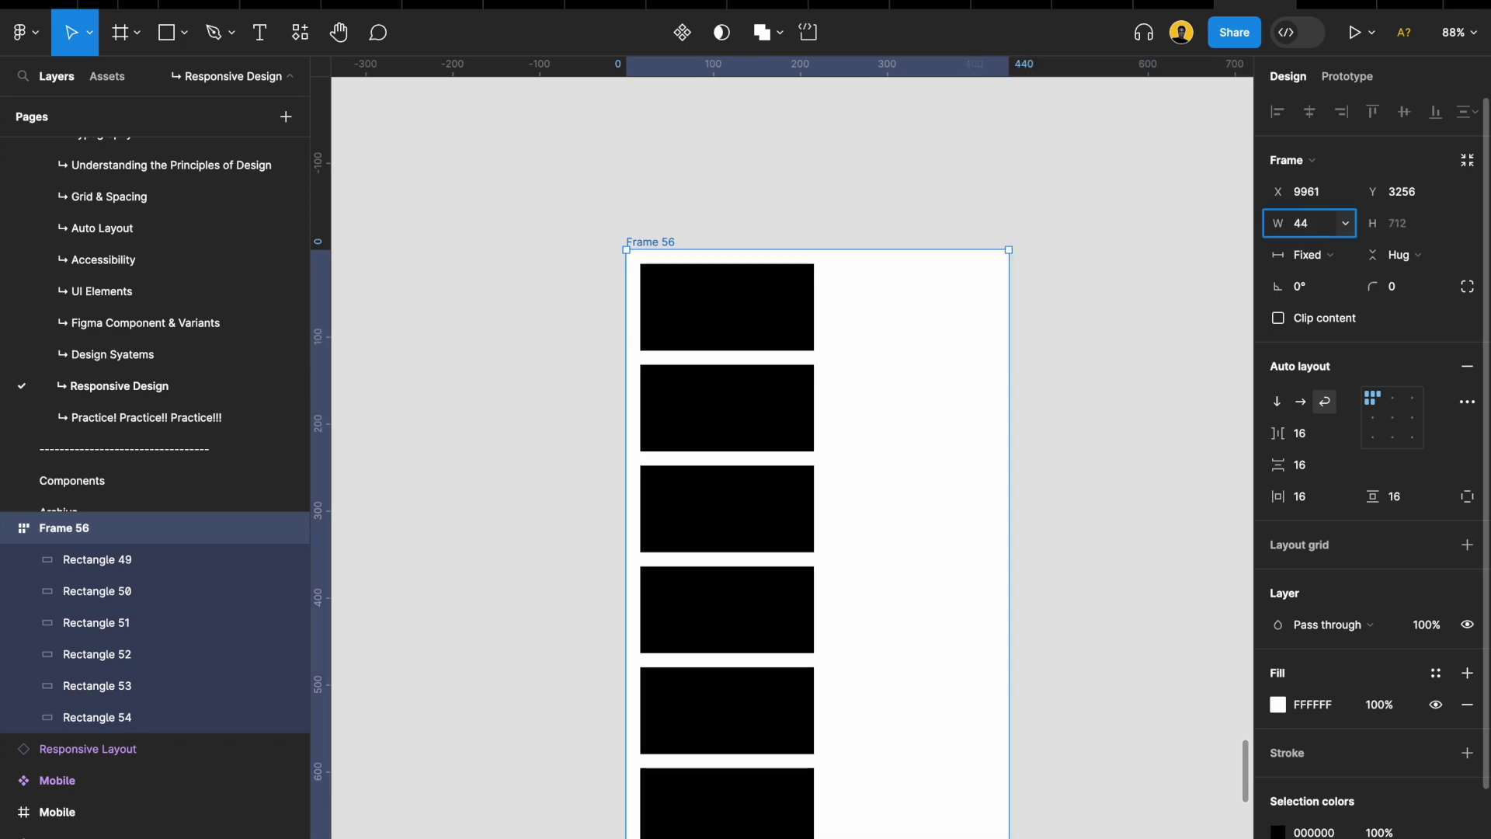
text(8)
key(Return)
scroll(853, 360, up, 5)
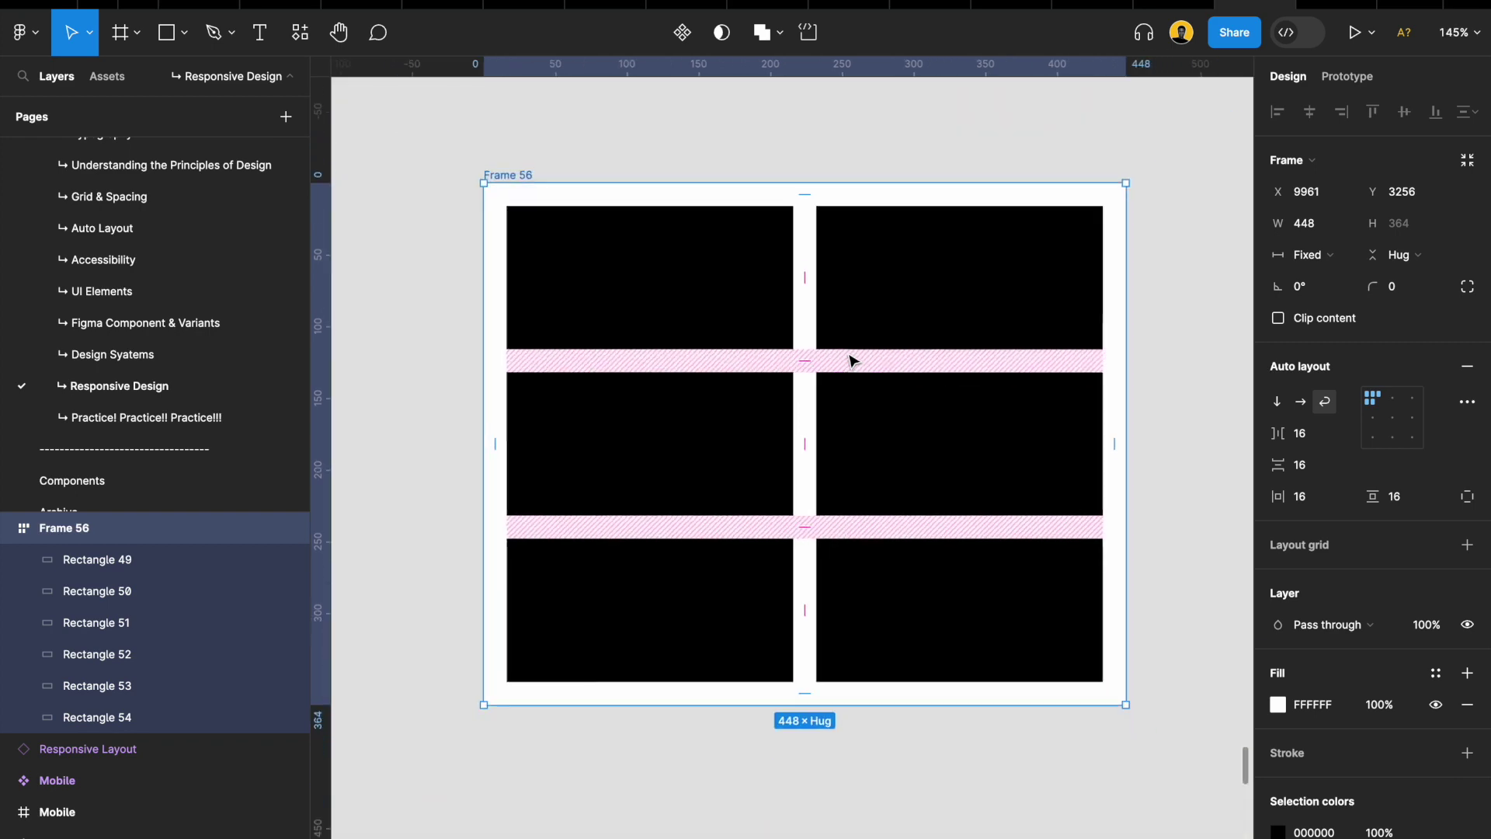
scroll(853, 360, right, 2)
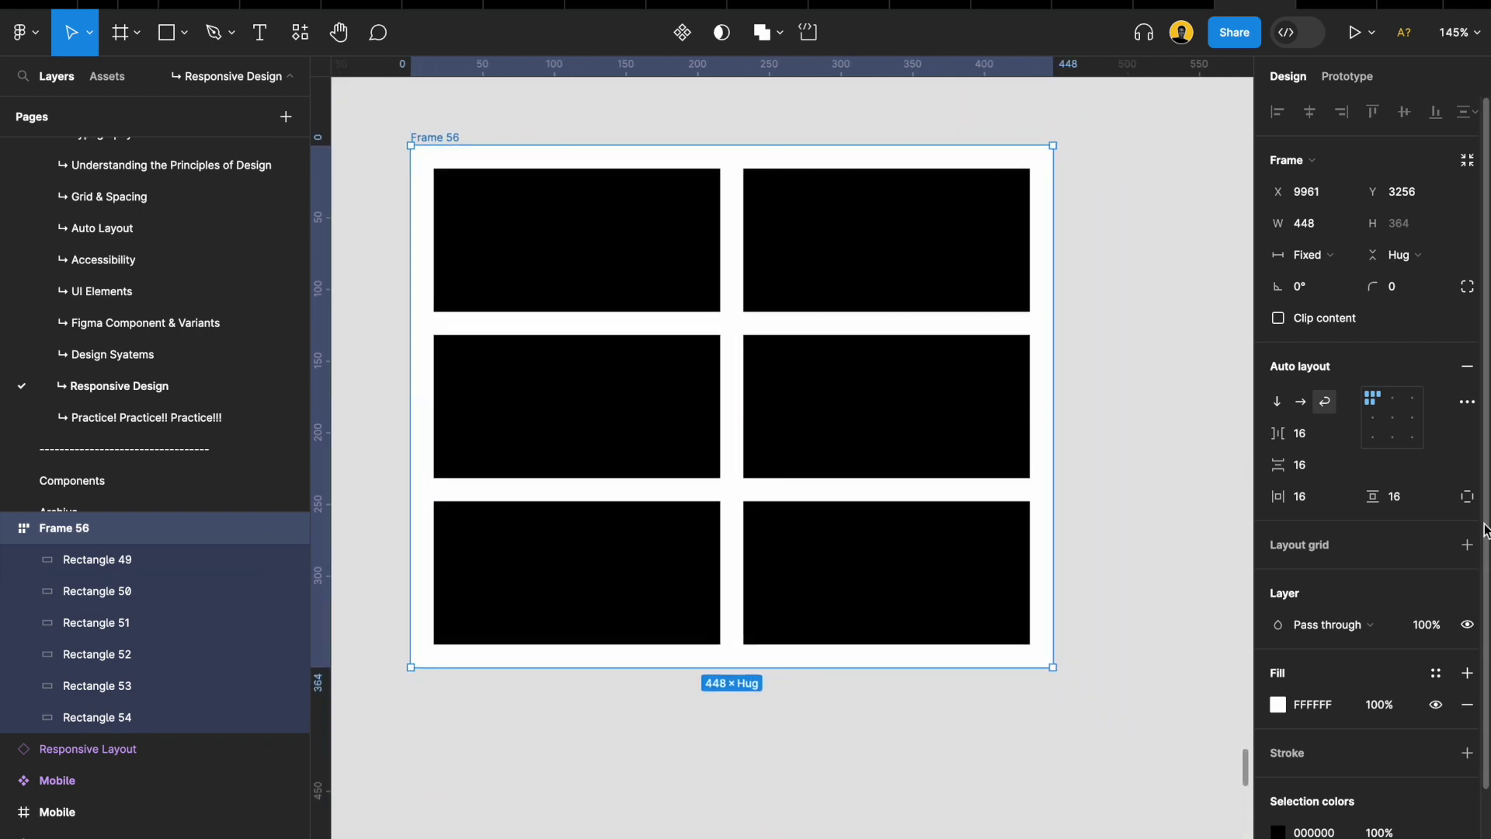
Switch Frame 56's auto layout padding to individual values for each side
click(1074, 356)
click(456, 140)
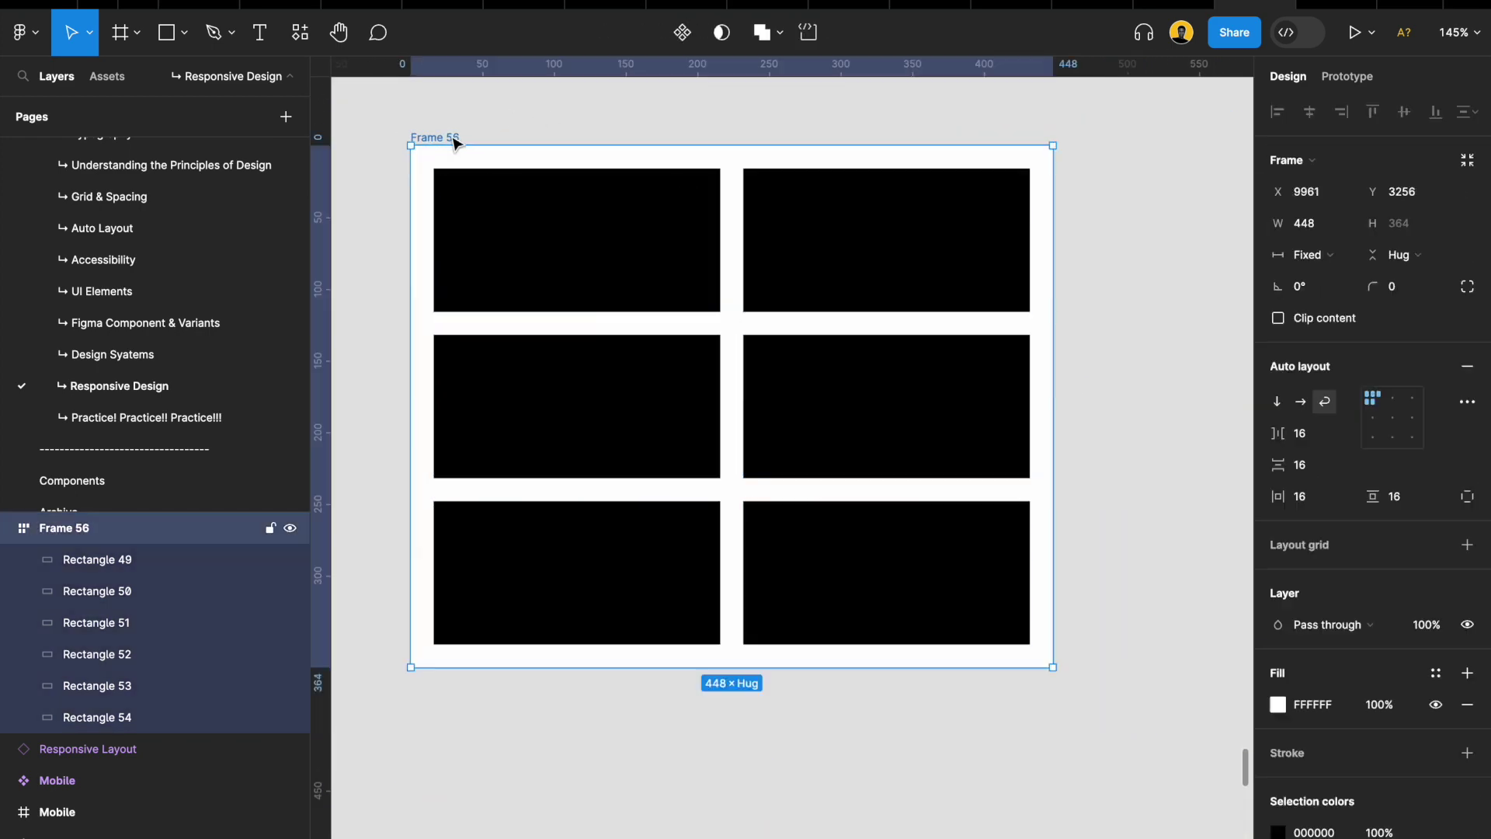
click(1469, 504)
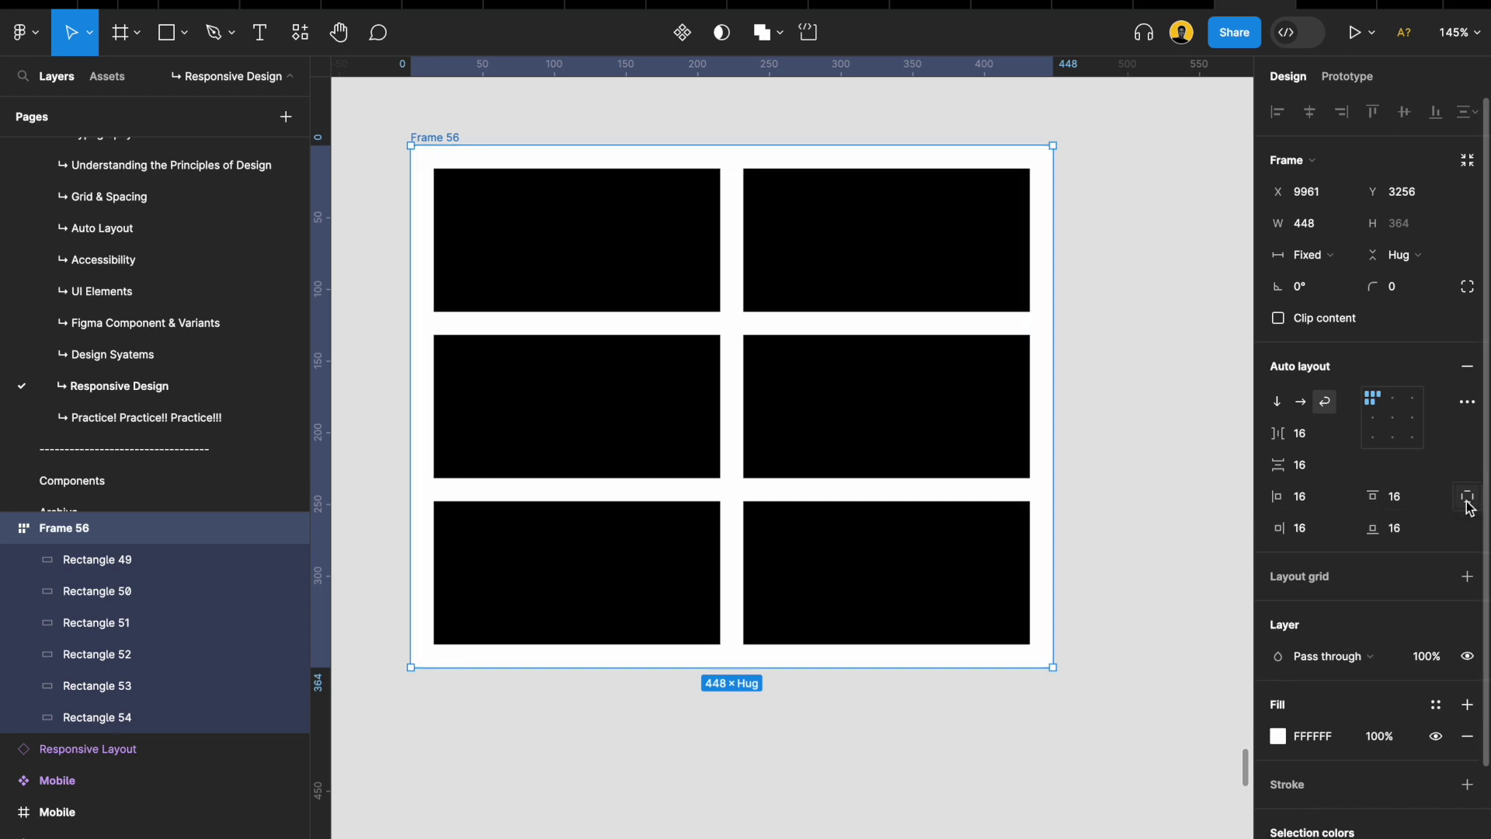
Compare Frame 56's combined horizontal and vertical padding with its individual padding for each side
click(1467, 499)
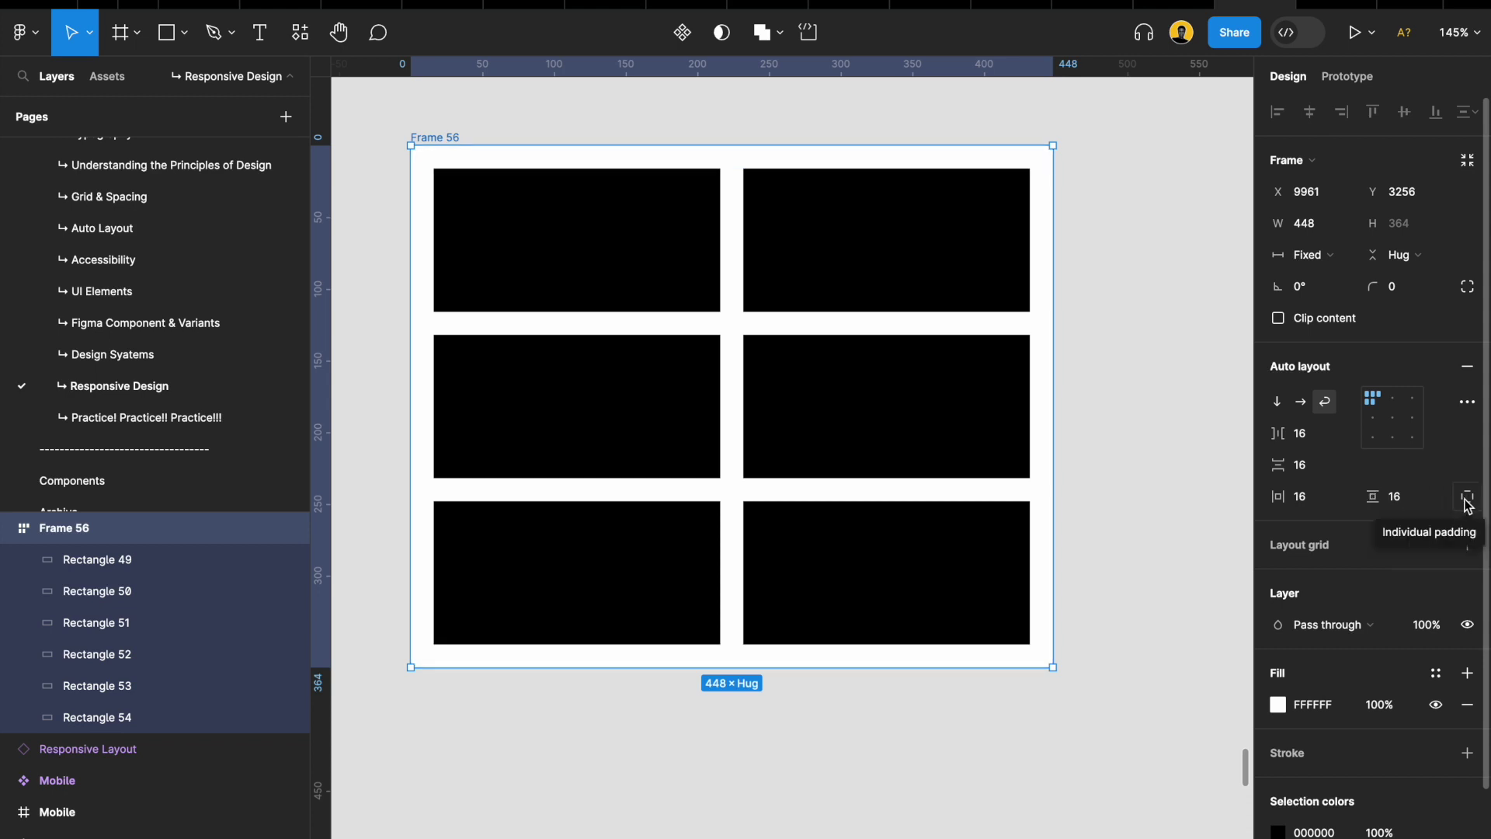
click(1468, 500)
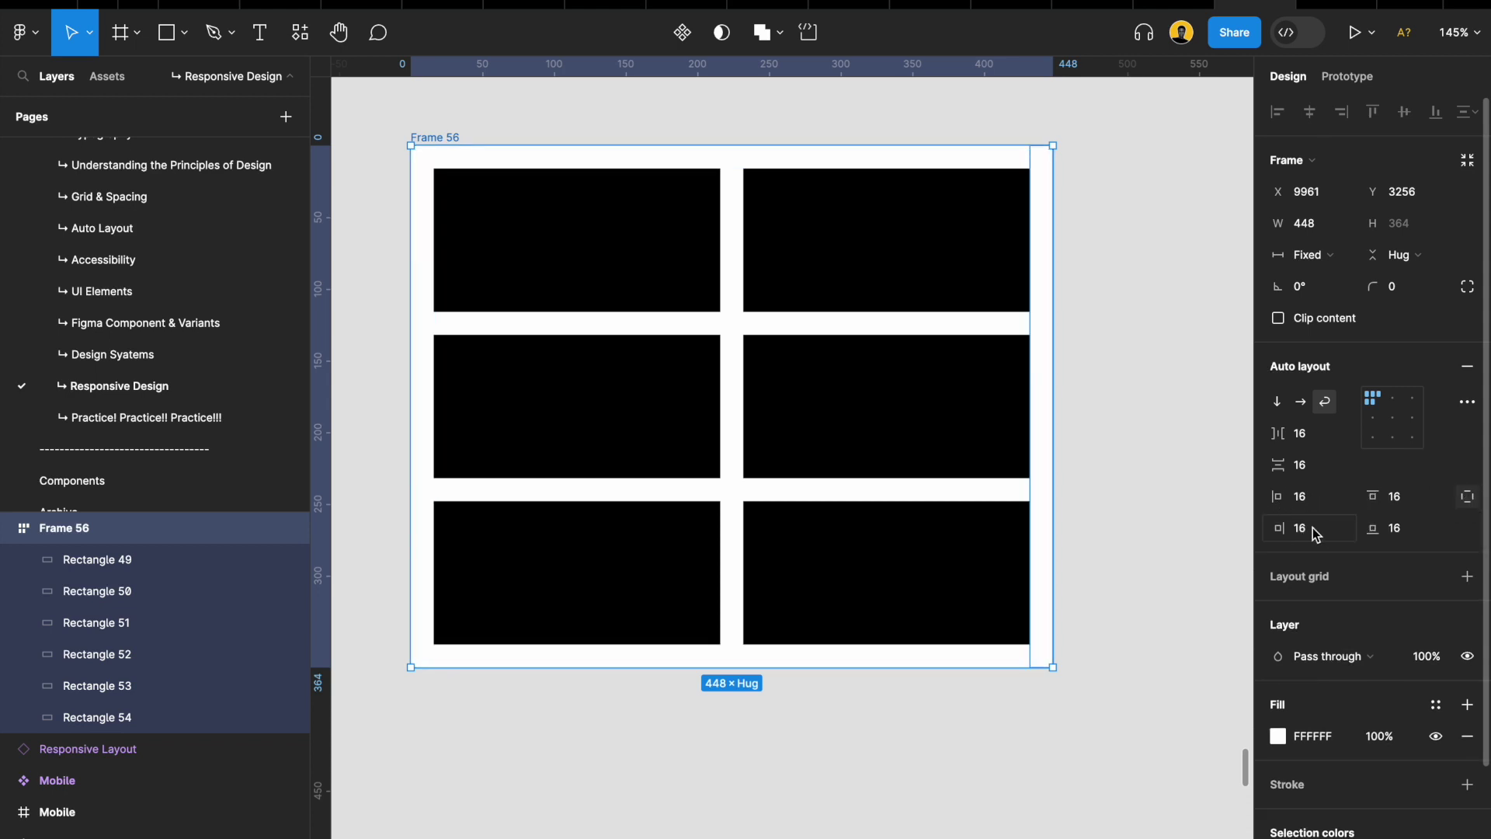
click(1475, 500)
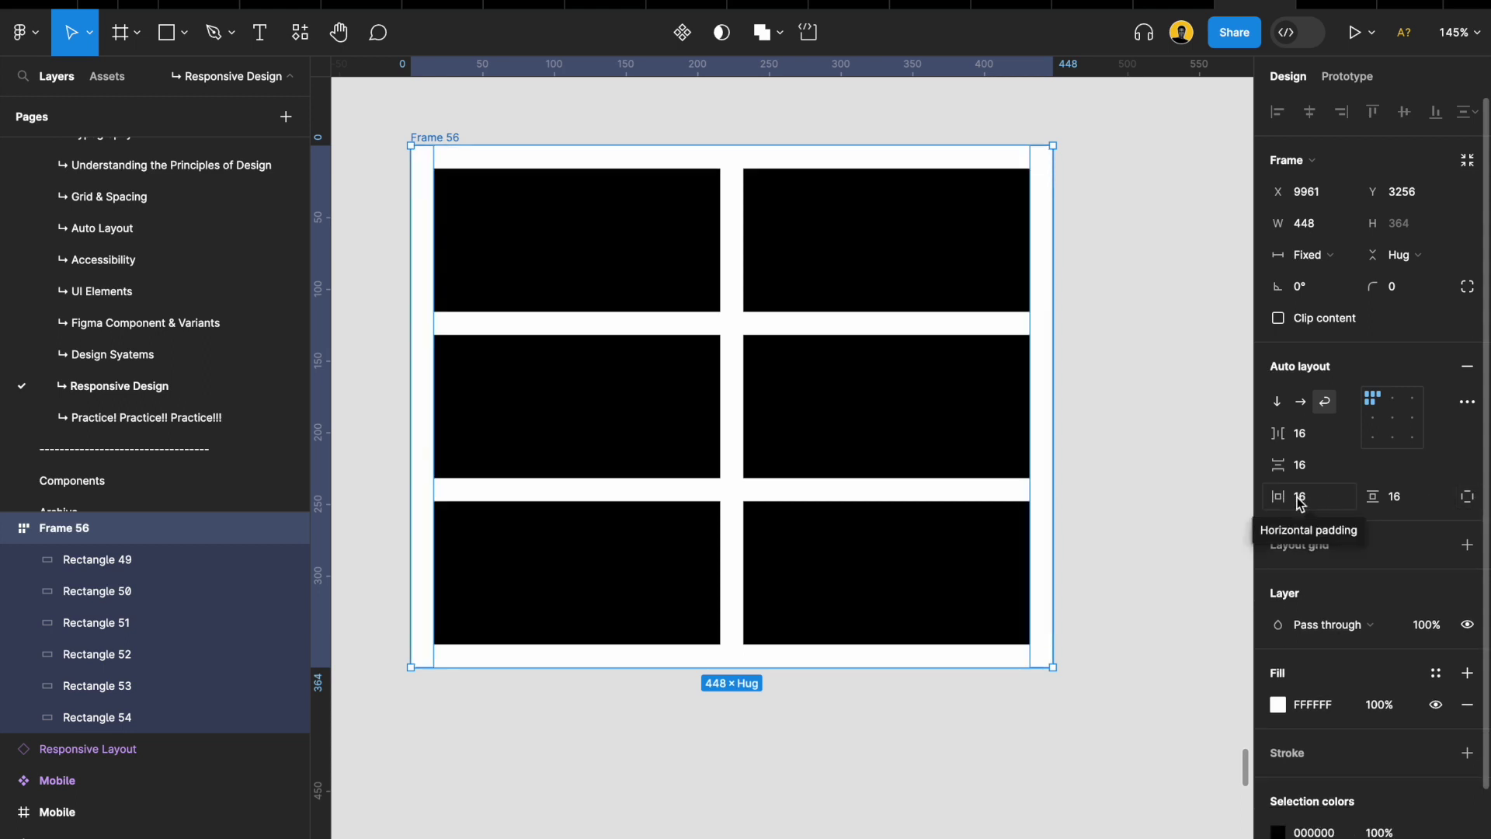
click(1467, 497)
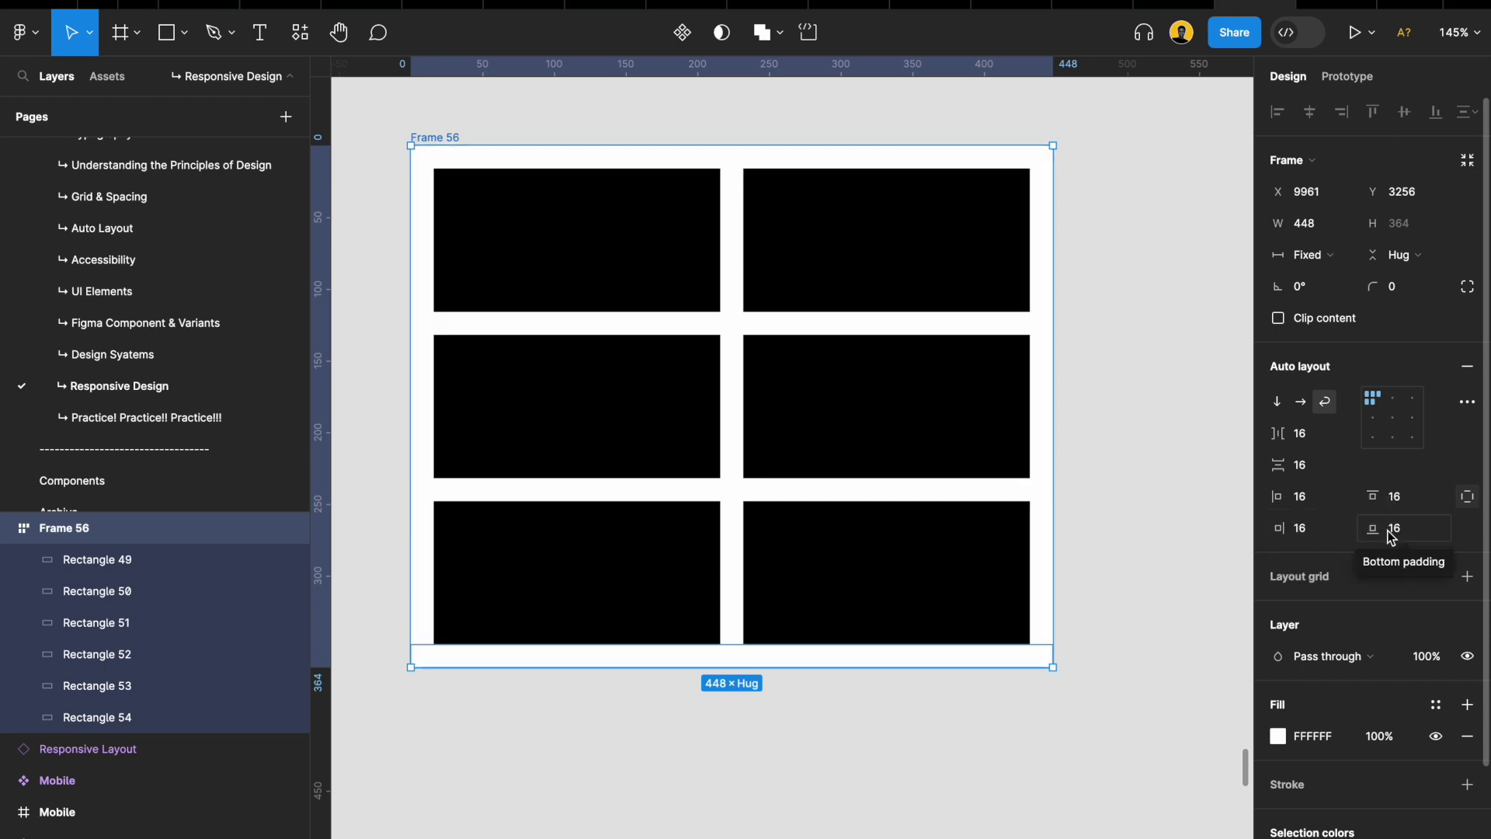
Set Frame 56's left padding to 8 and its right padding to 20
click(1316, 501)
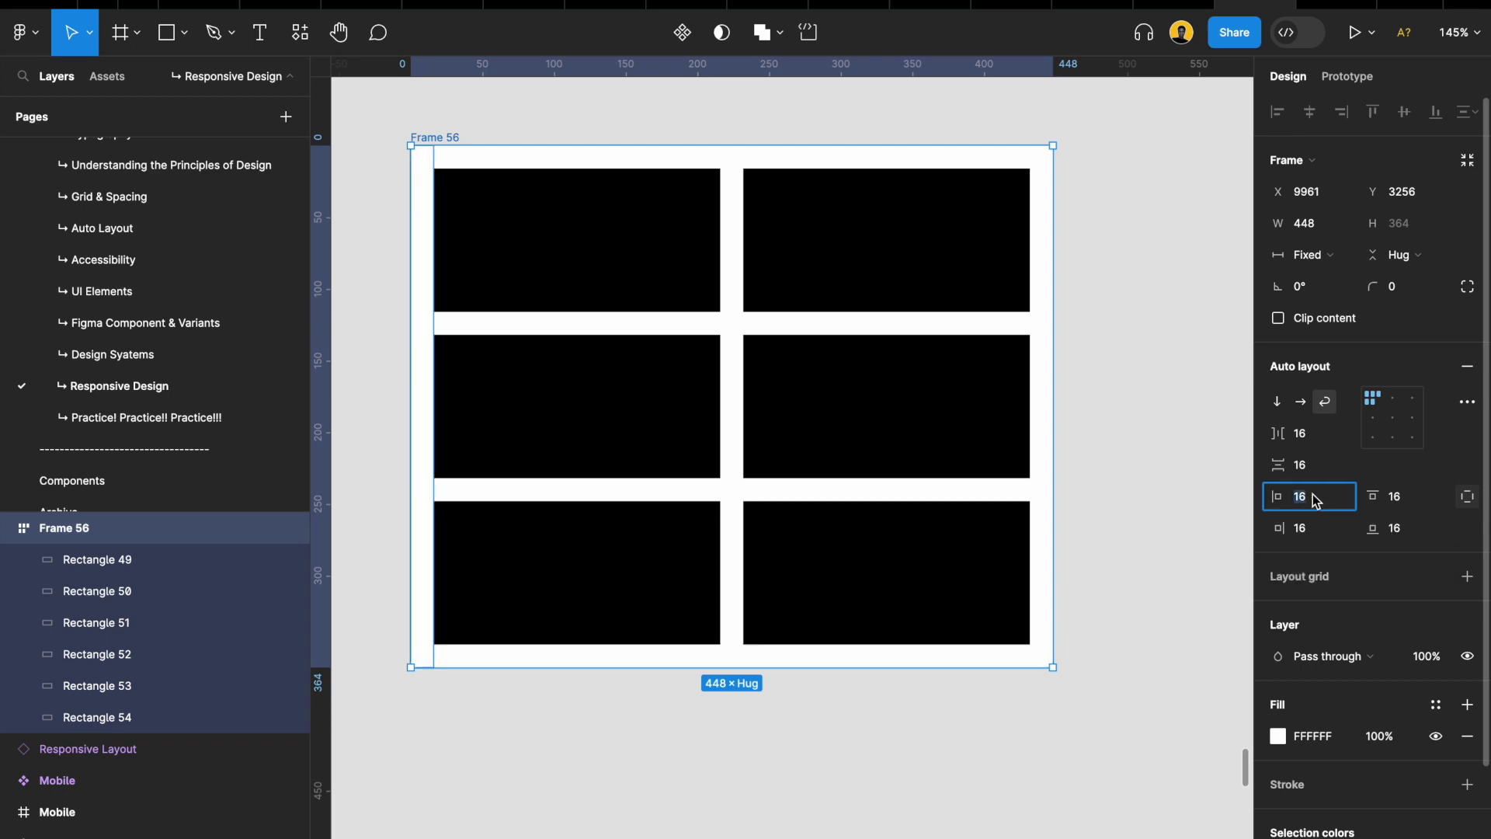
text(8)
key(Return)
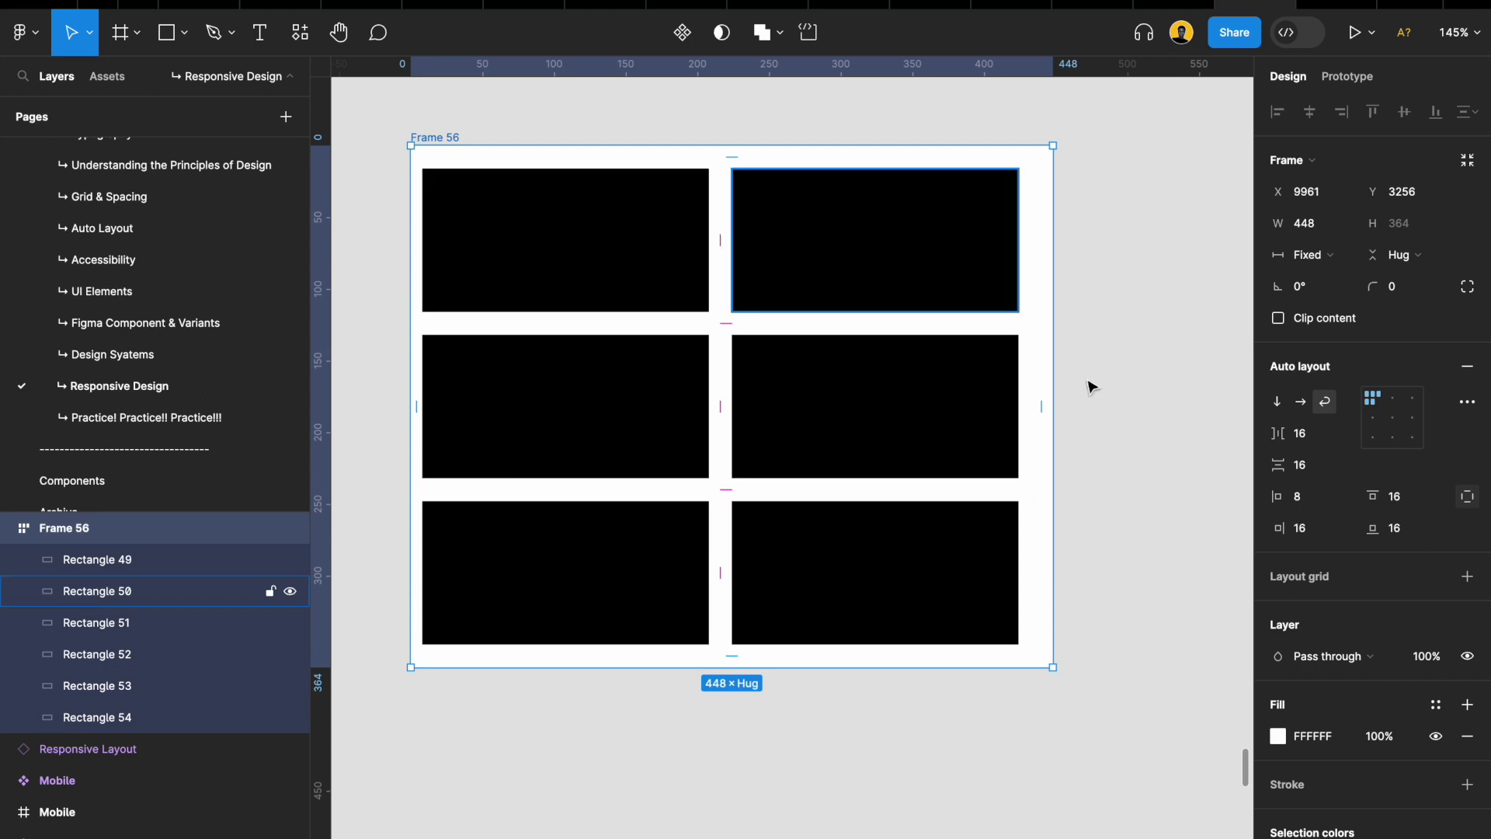
click(1318, 535)
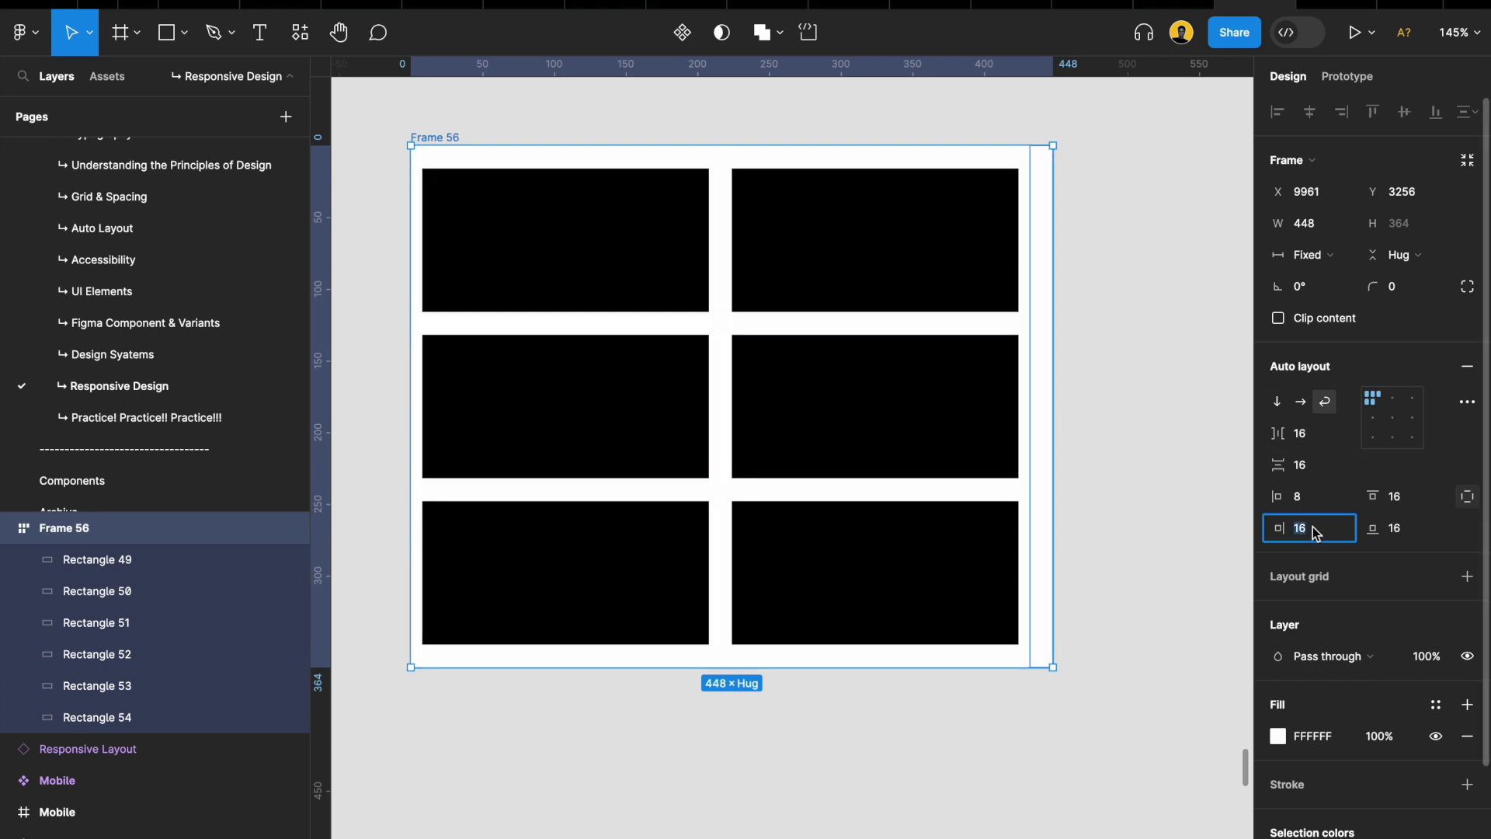
text(20)
key(Return)
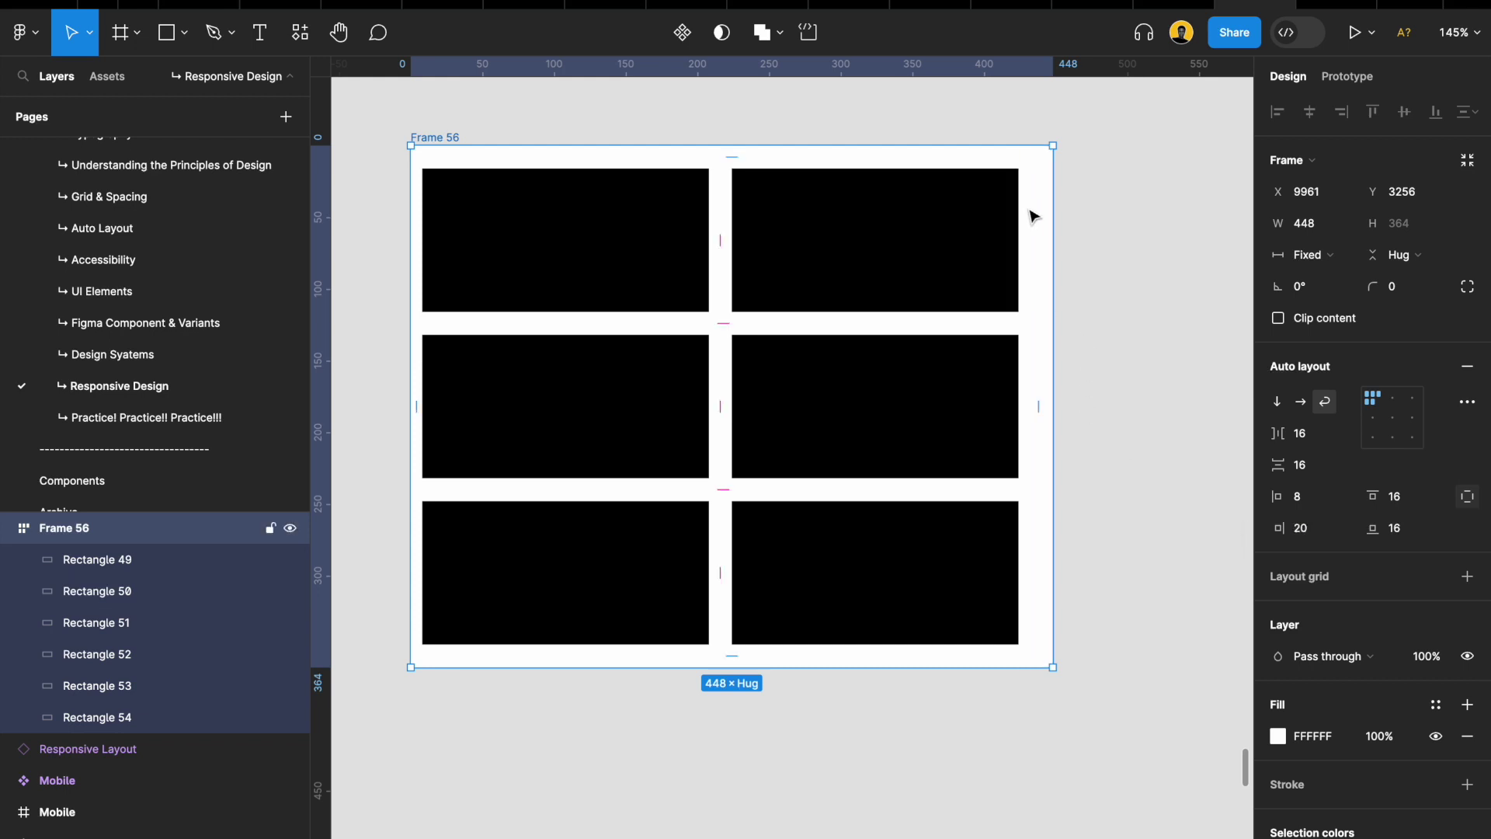
Set Frame 56's horizontal sizing to Hug contents and delete every rectangle in it except Rectangle 49
click(1341, 257)
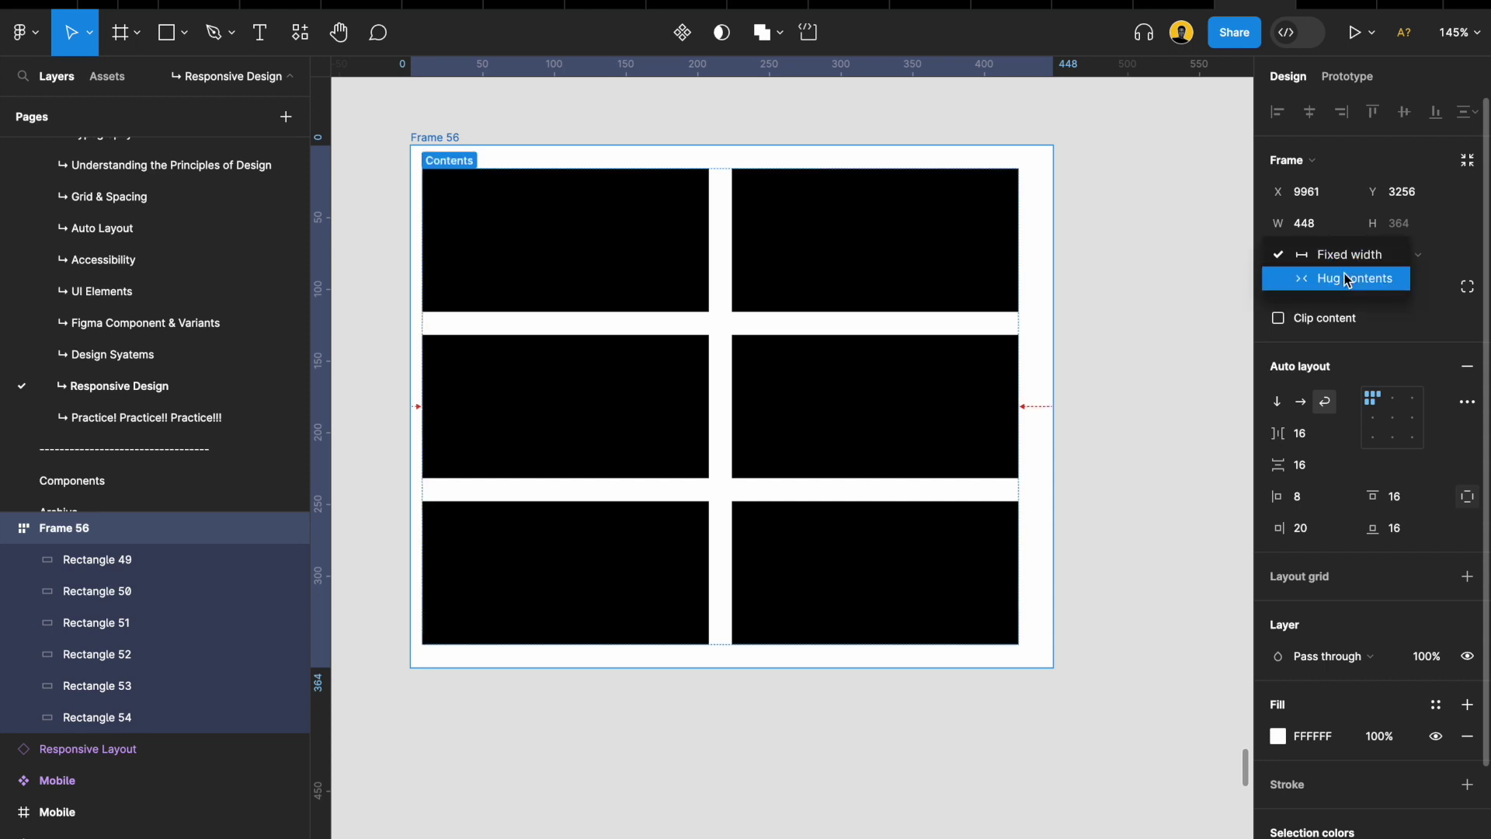
click(1337, 277)
click(935, 230)
shift+click(1098, 237)
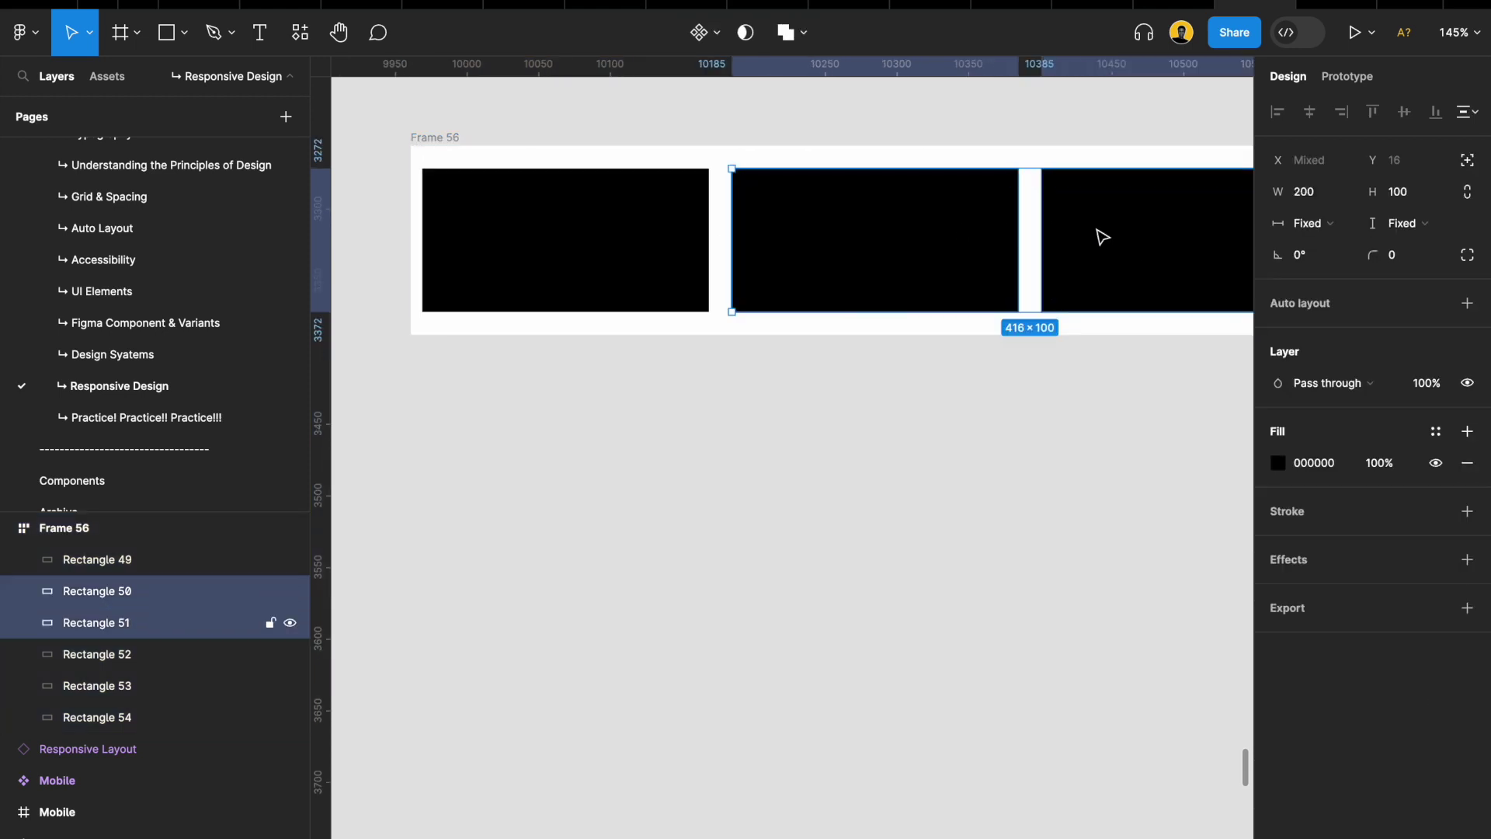
key(Delete)
click(967, 223)
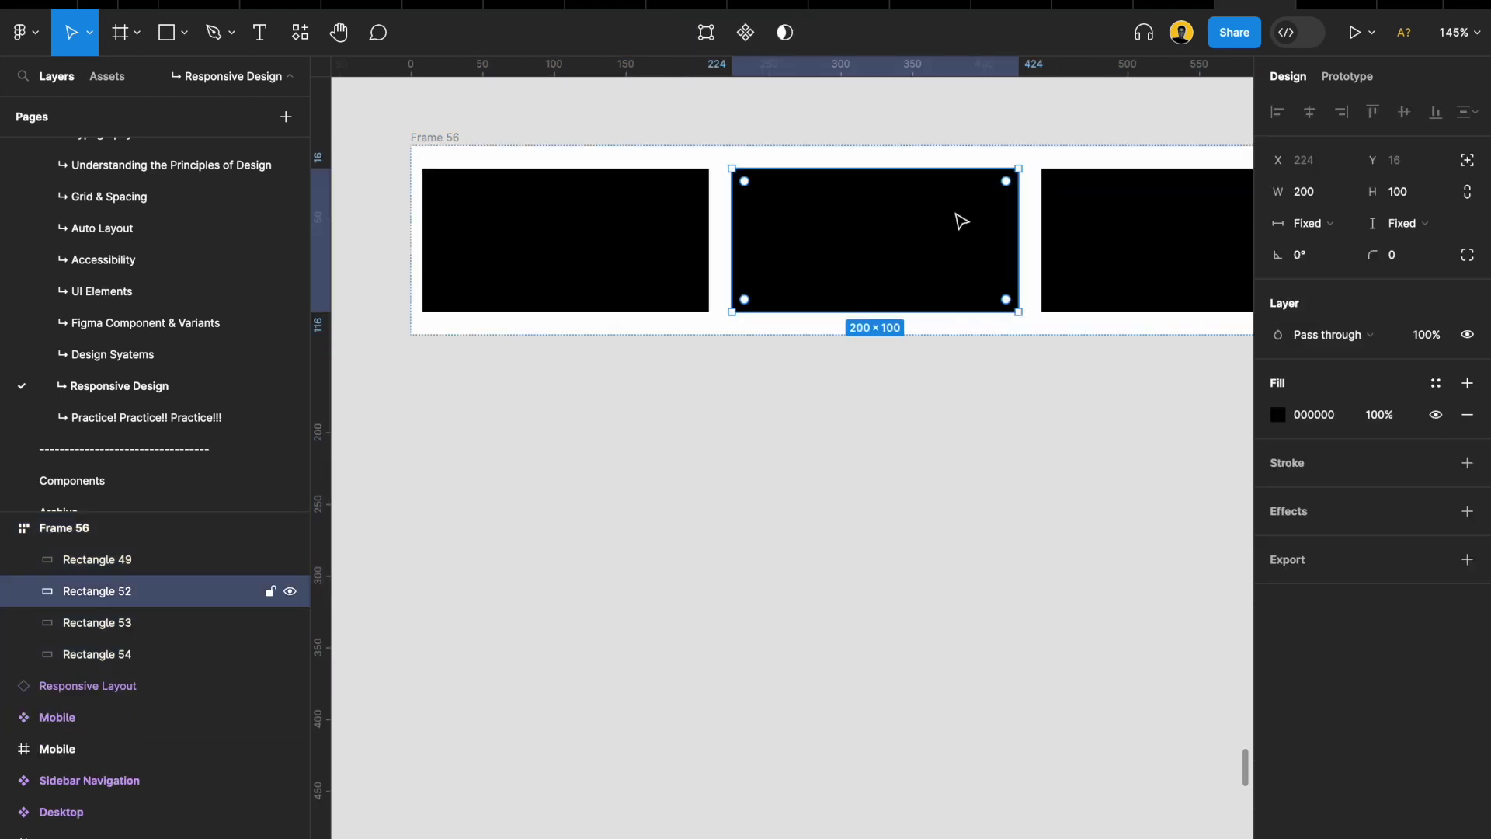
shift+click(1092, 231)
key(Delete)
click(951, 220)
key(Delete)
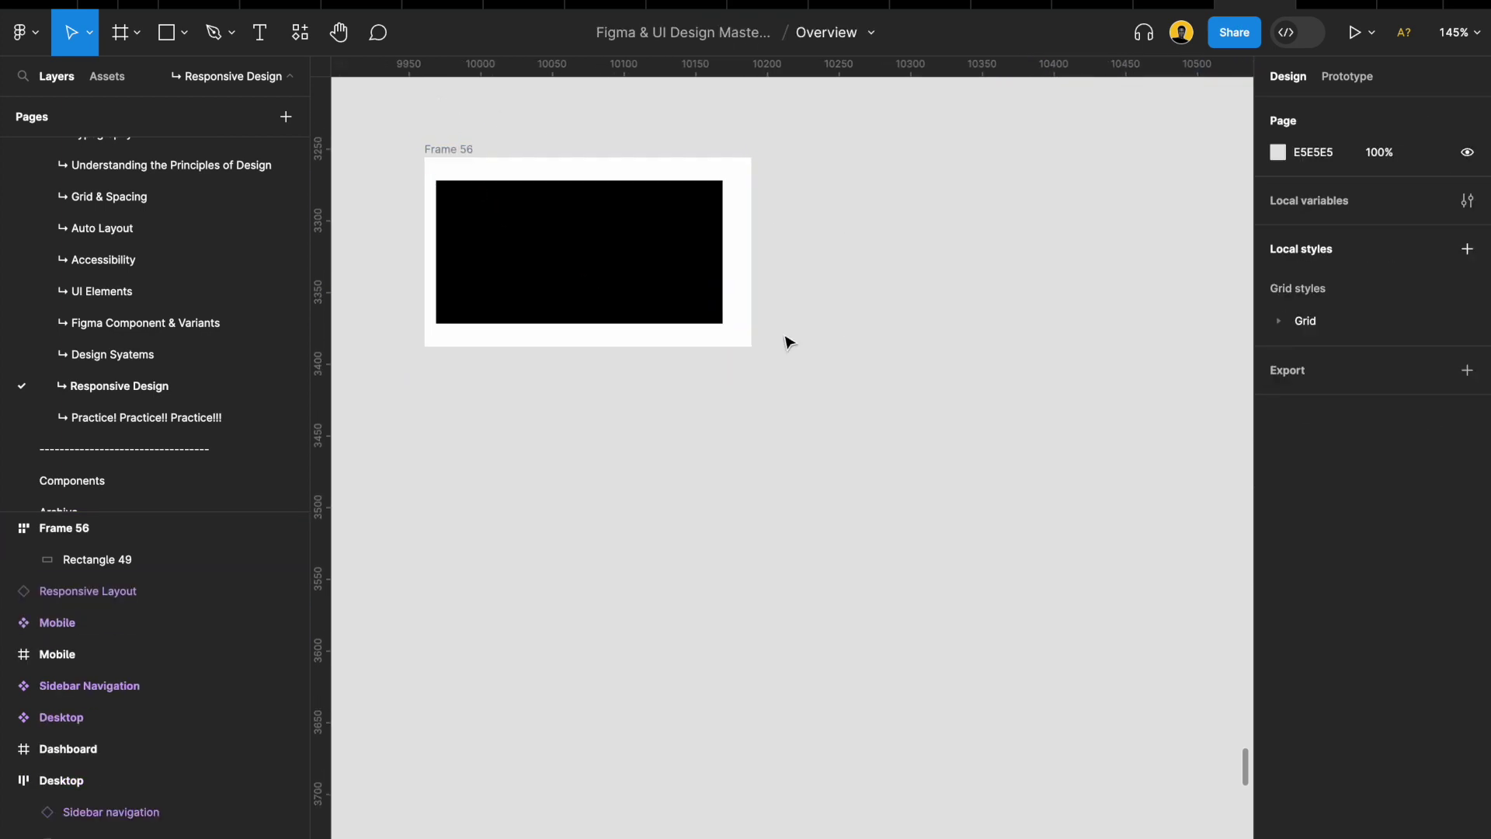
Select Frame 56 again and set its right padding to 16
scroll(785, 336, left, 3)
scroll(749, 363, up, 5)
scroll(749, 361, up, 1)
scroll(676, 338, left, 1)
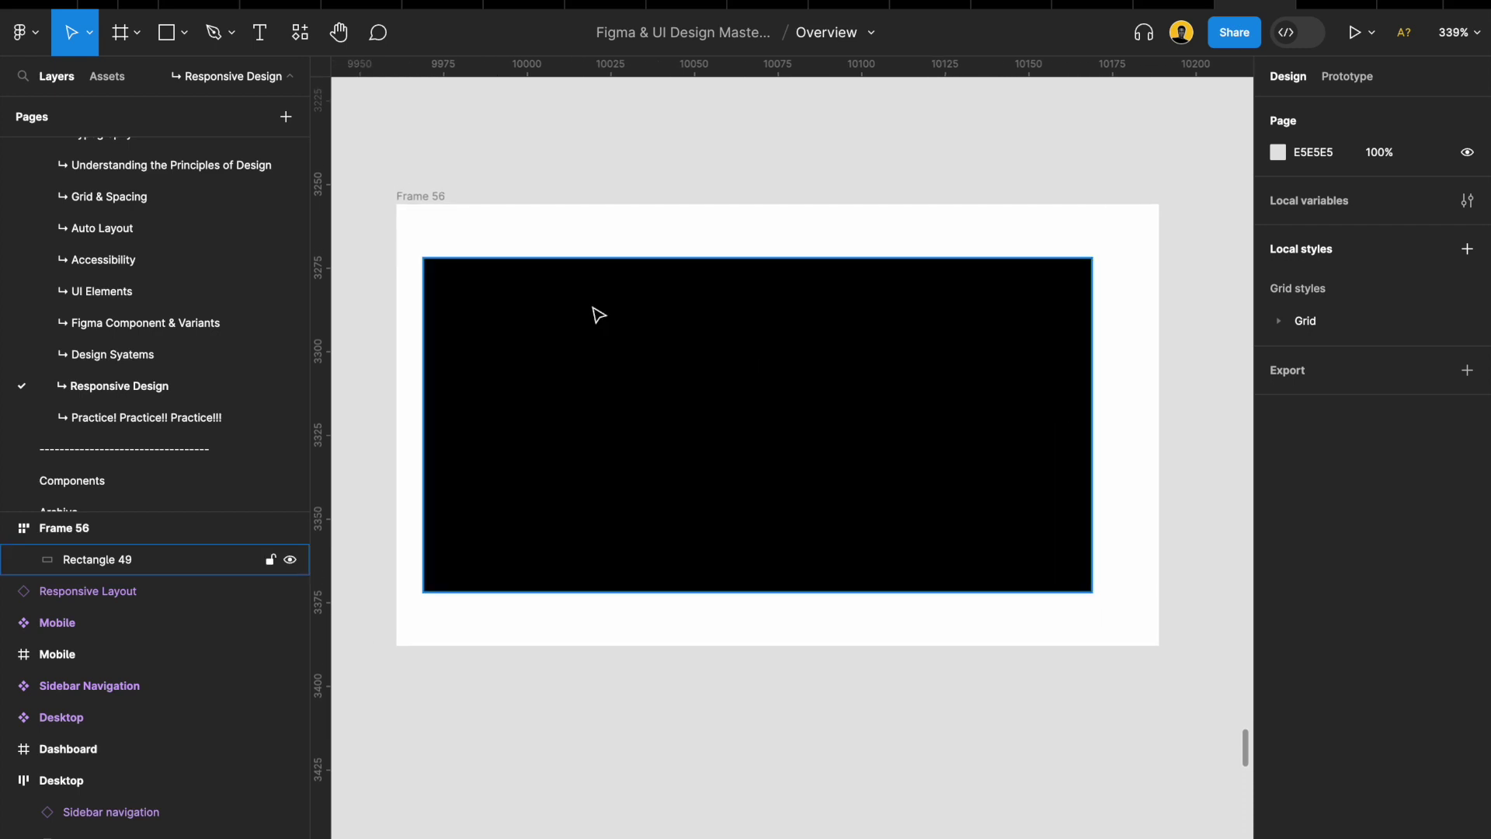
click(419, 197)
click(1311, 498)
click(1316, 534)
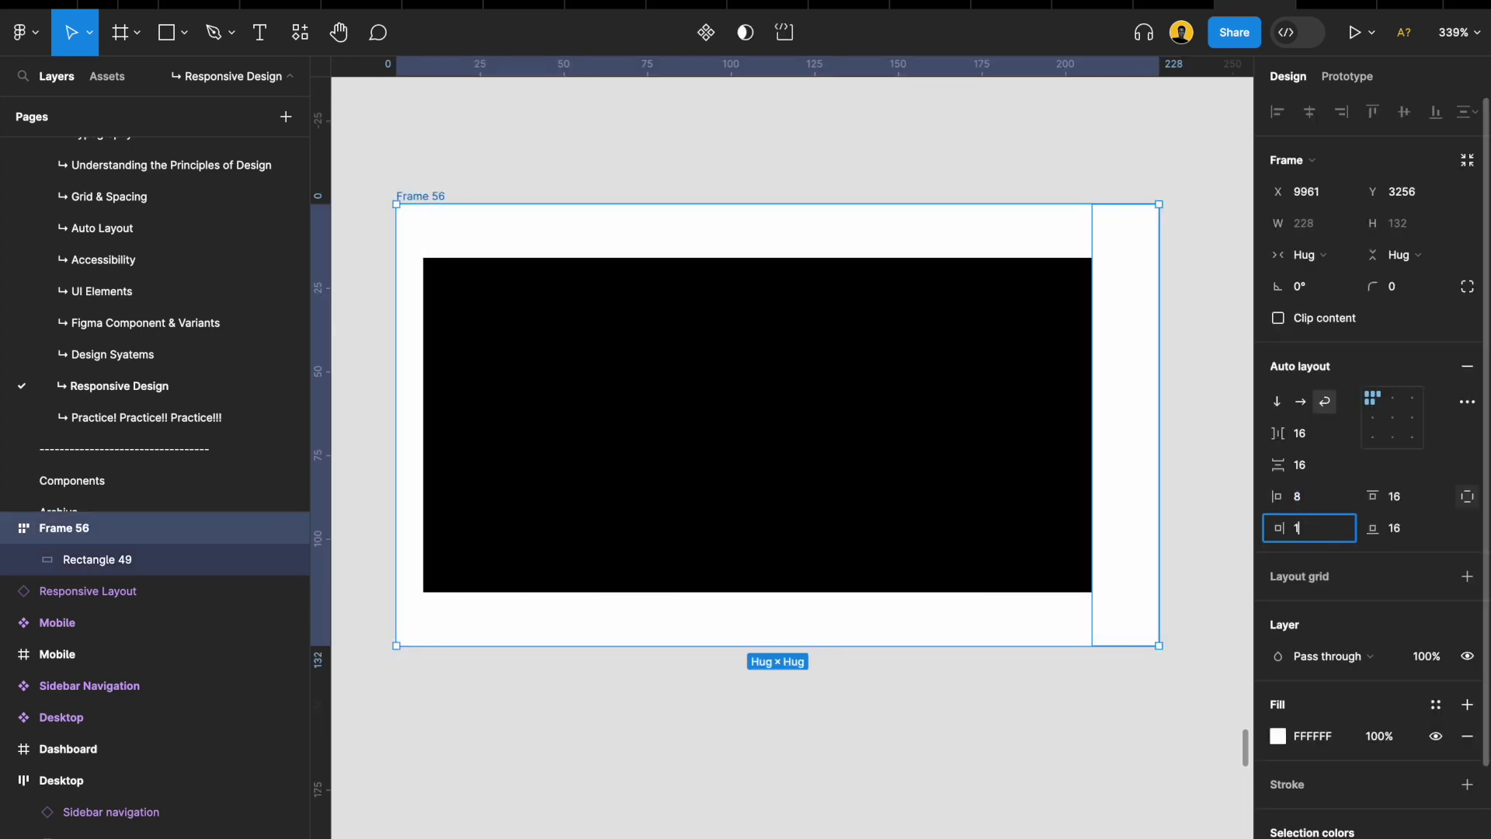
text(16)
key(Return)
Try a right padding of 40 on Frame 56 and return it to 16
click(1316, 528)
text(40)
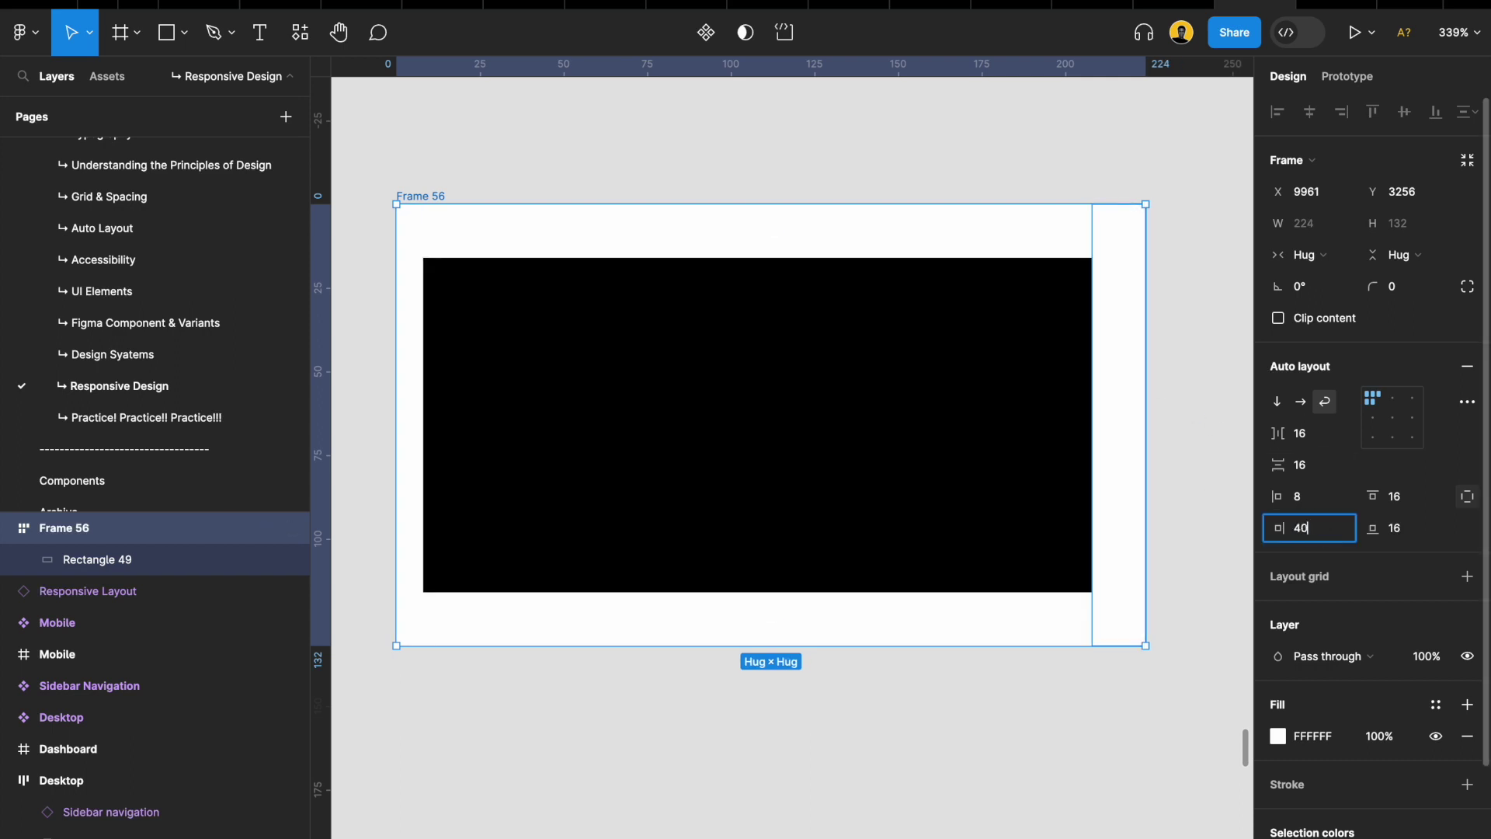
key(Return)
click(1331, 531)
text(16)
key(Return)
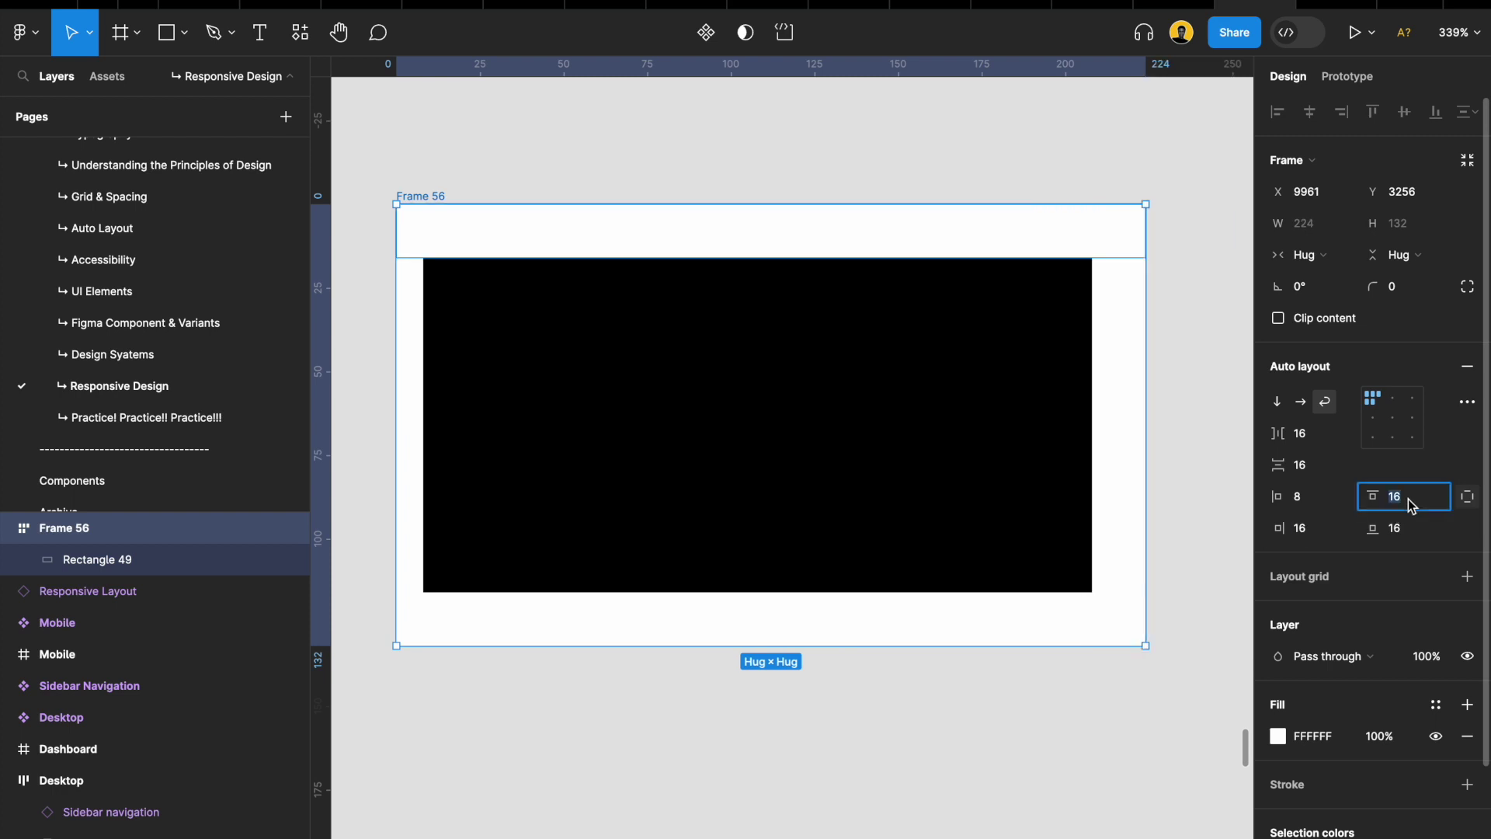
Set Frame 56's top padding to 20 and its bottom padding to 24
text(20)
key(Return)
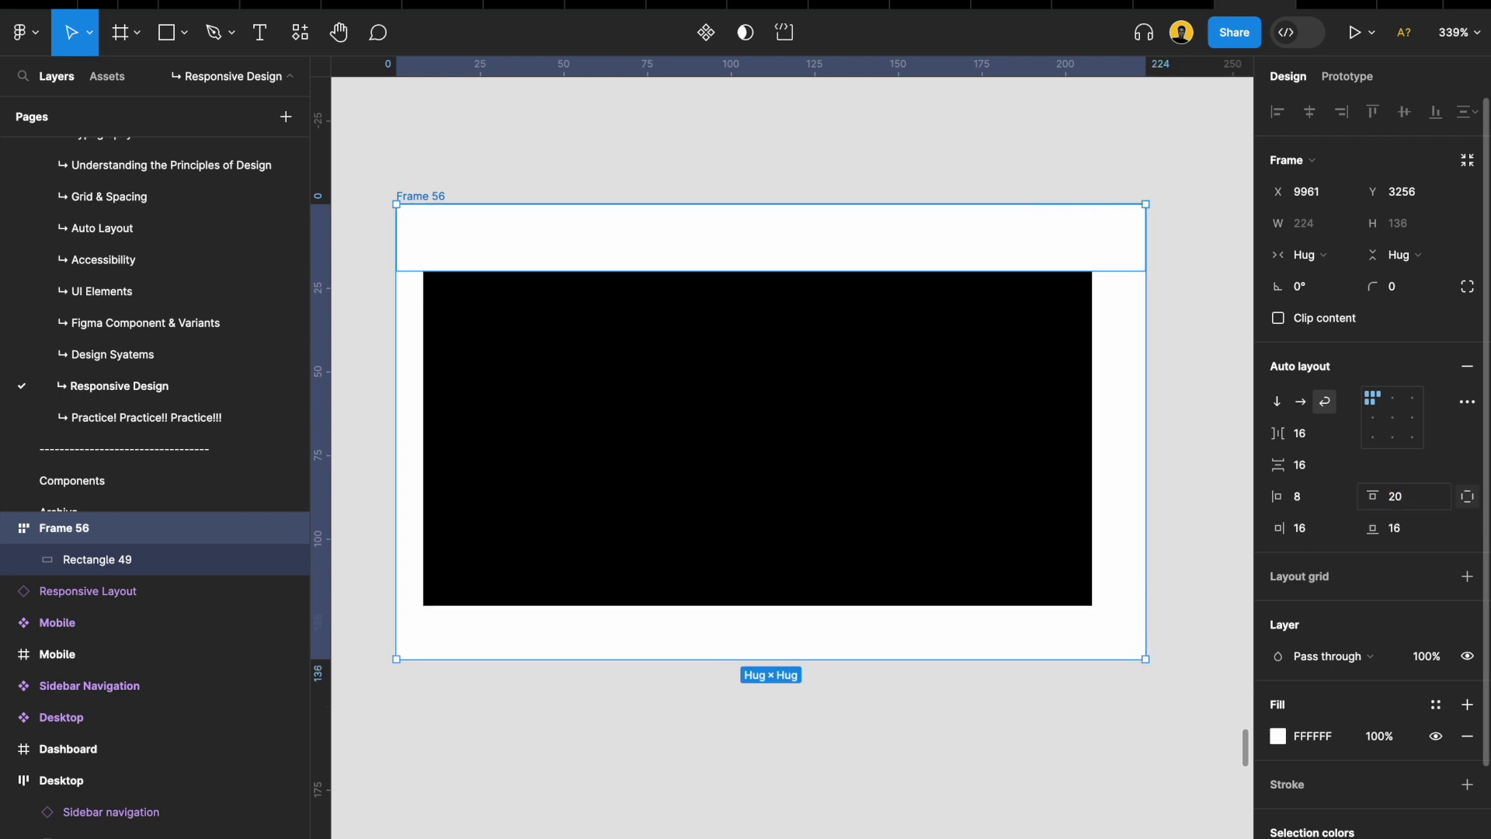
click(1415, 536)
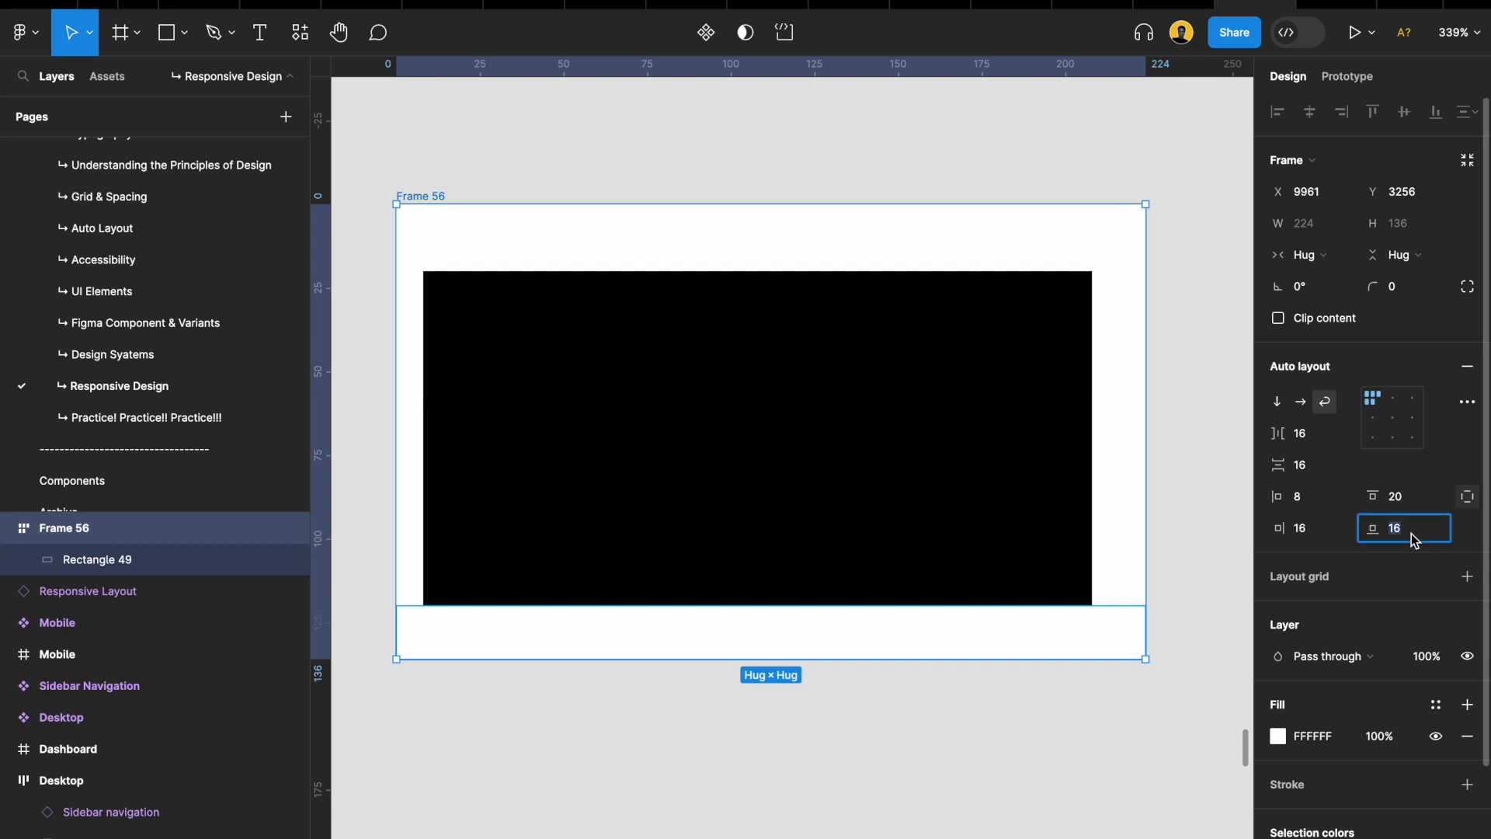
text(24)
key(Return)
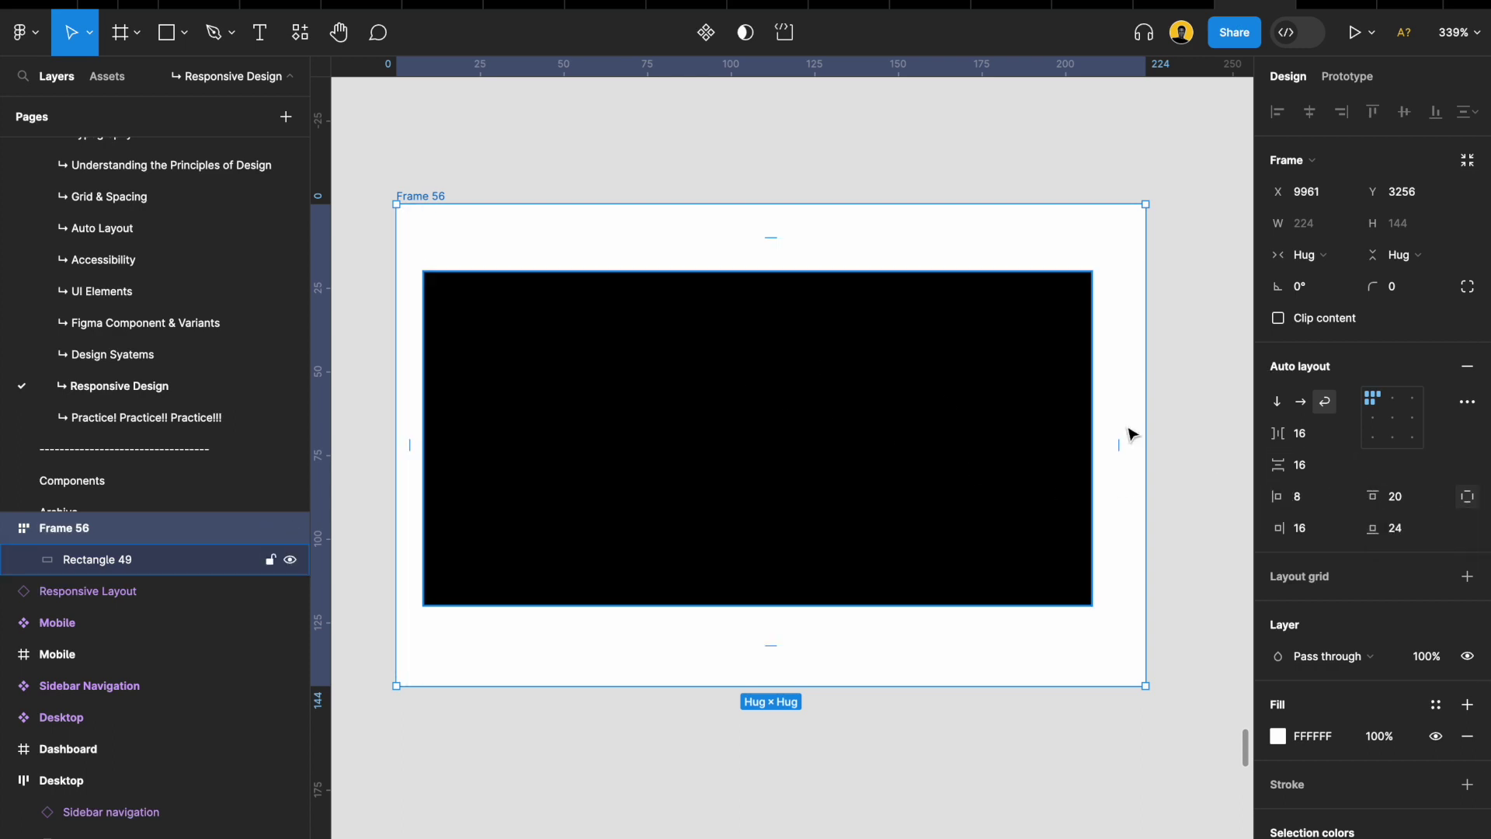
Switch Frame 56's individual padding back to combined horizontal and vertical padding values
click(1470, 498)
click(1469, 497)
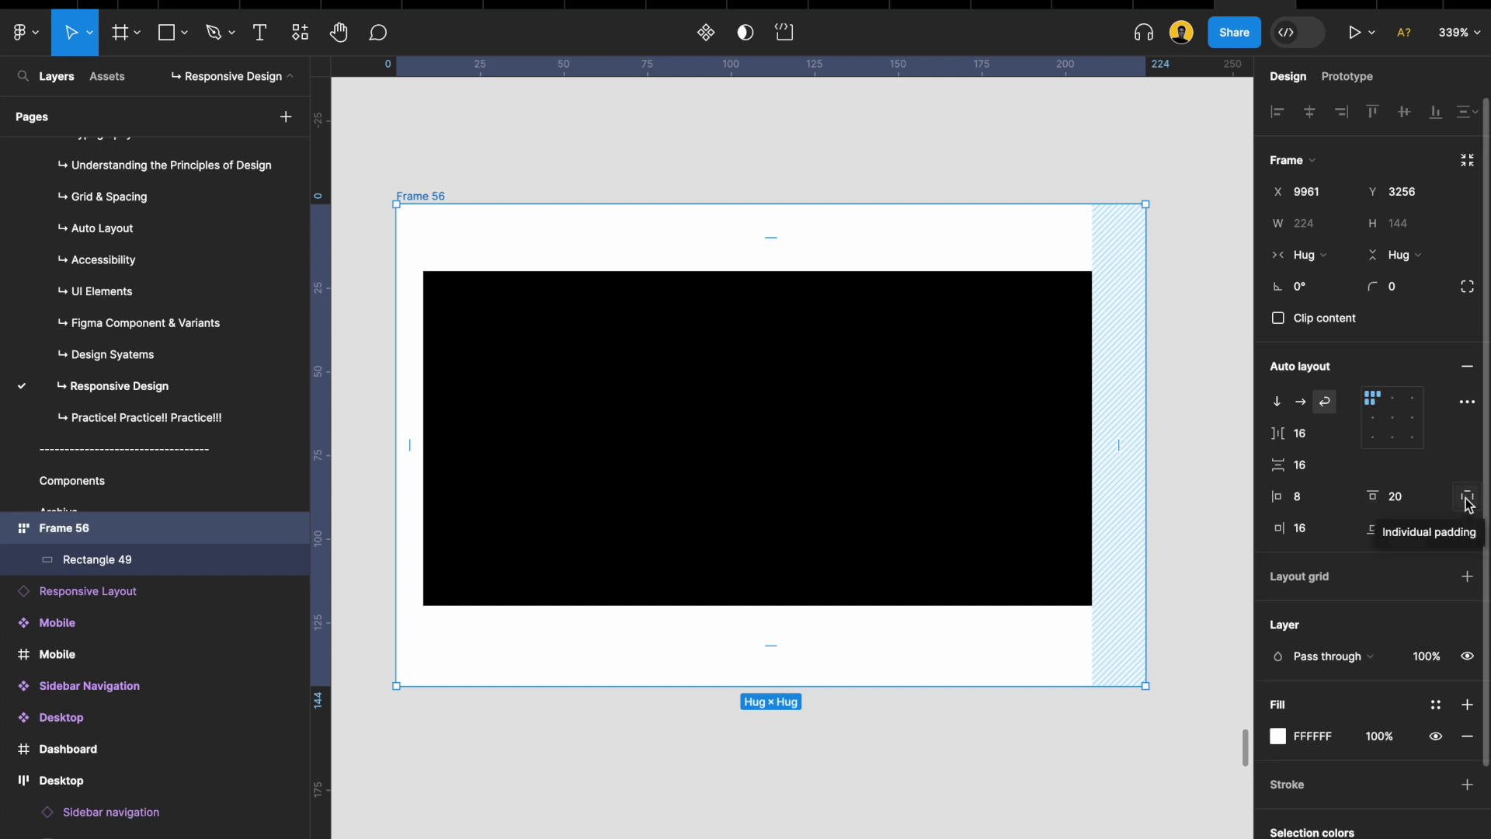
click(1469, 501)
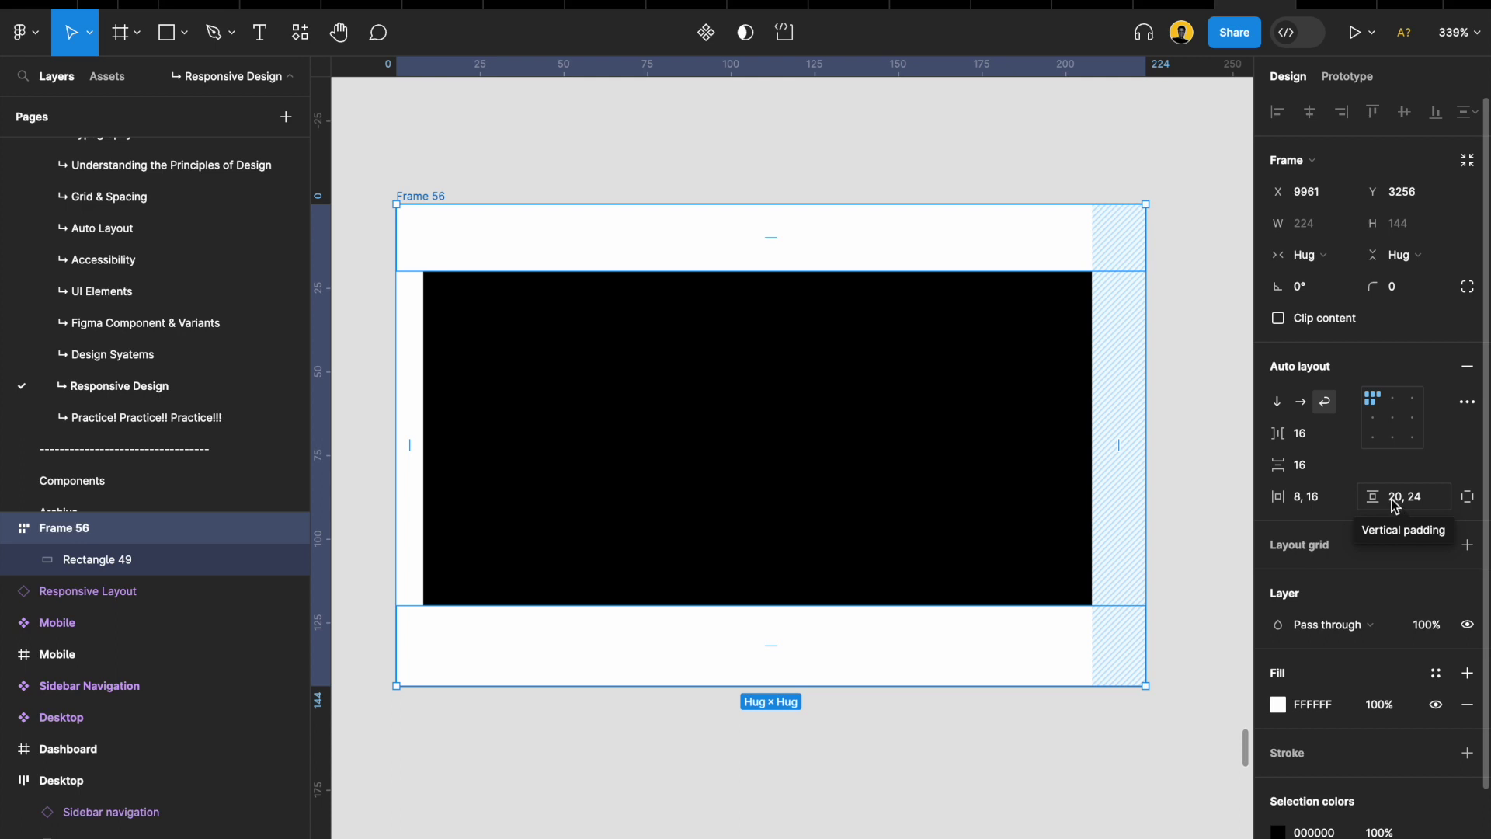
Change the second value of Frame 56's combined horizontal padding so the pair reads 8, 40
click(1336, 501)
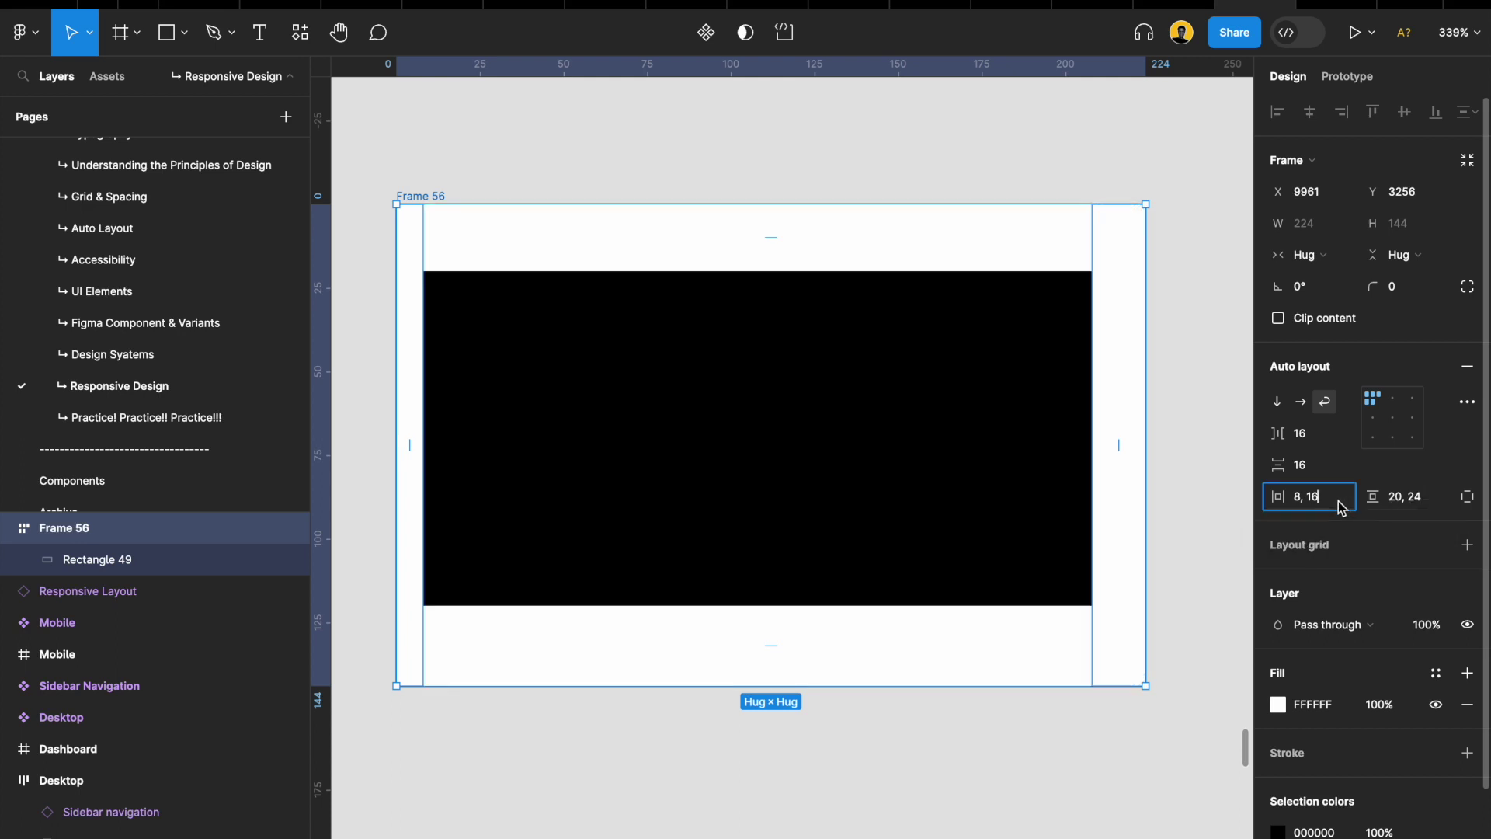
click(1336, 504)
key(BackSpace)
key(BackSpace)
text(40)
key(Return)
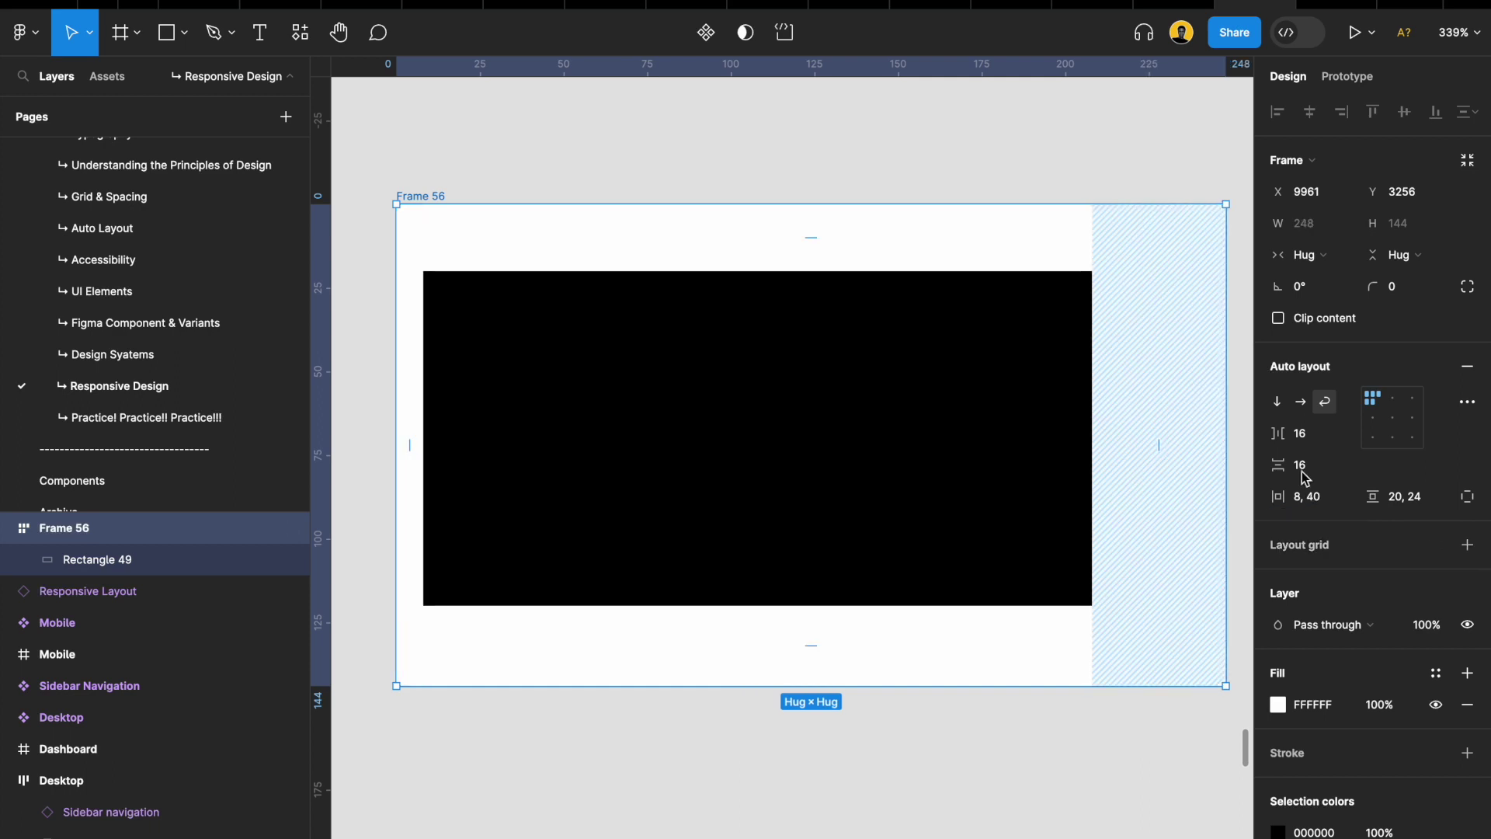
Set Frame 56's combined vertical padding to 12, 8 for its upper and lower sides
click(1433, 503)
click(1399, 495)
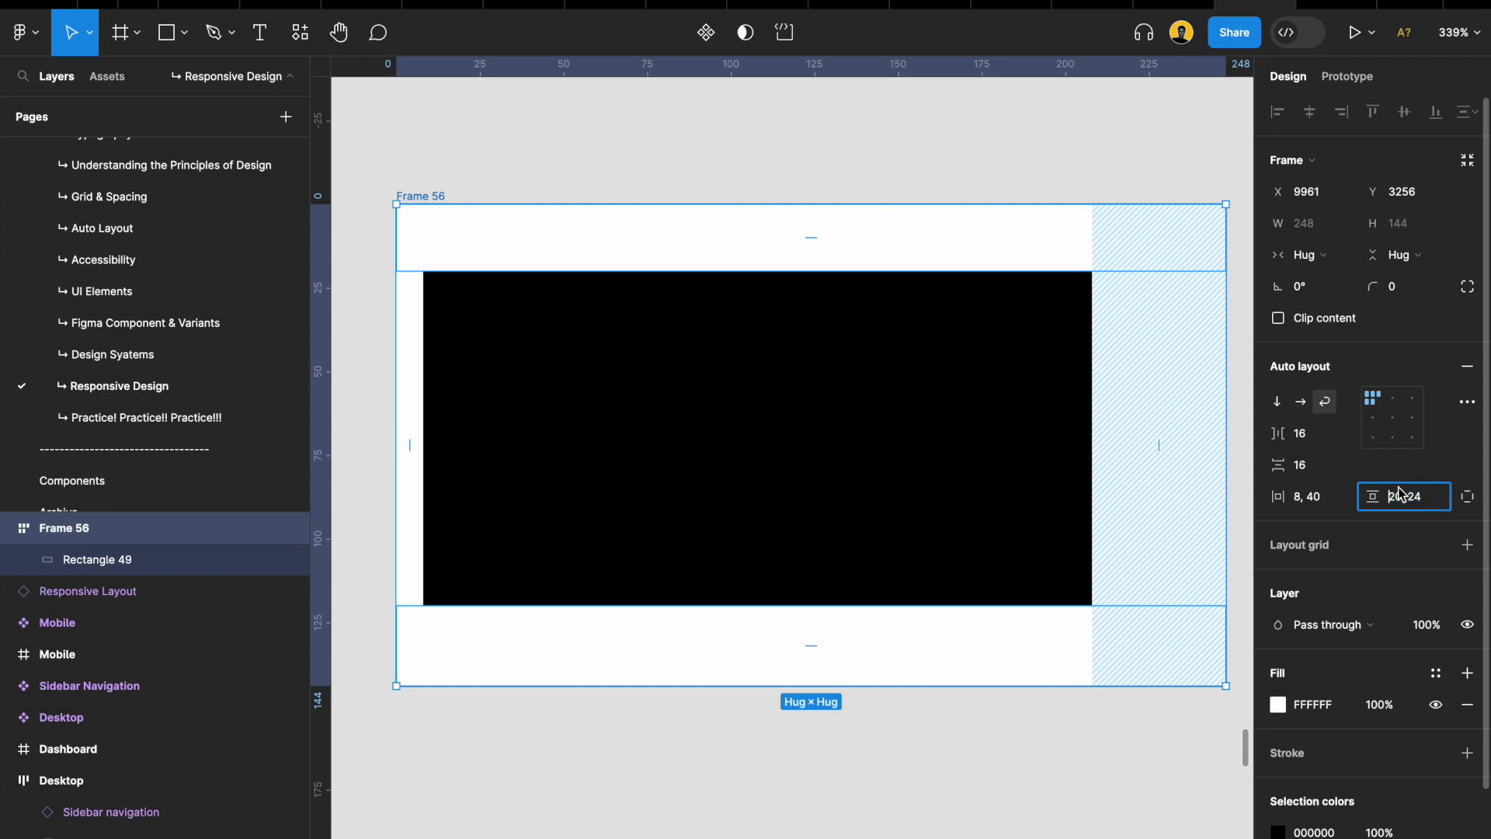
key(BackSpace)
key(BackSpace)
text(12)
key(Return)
click(1432, 501)
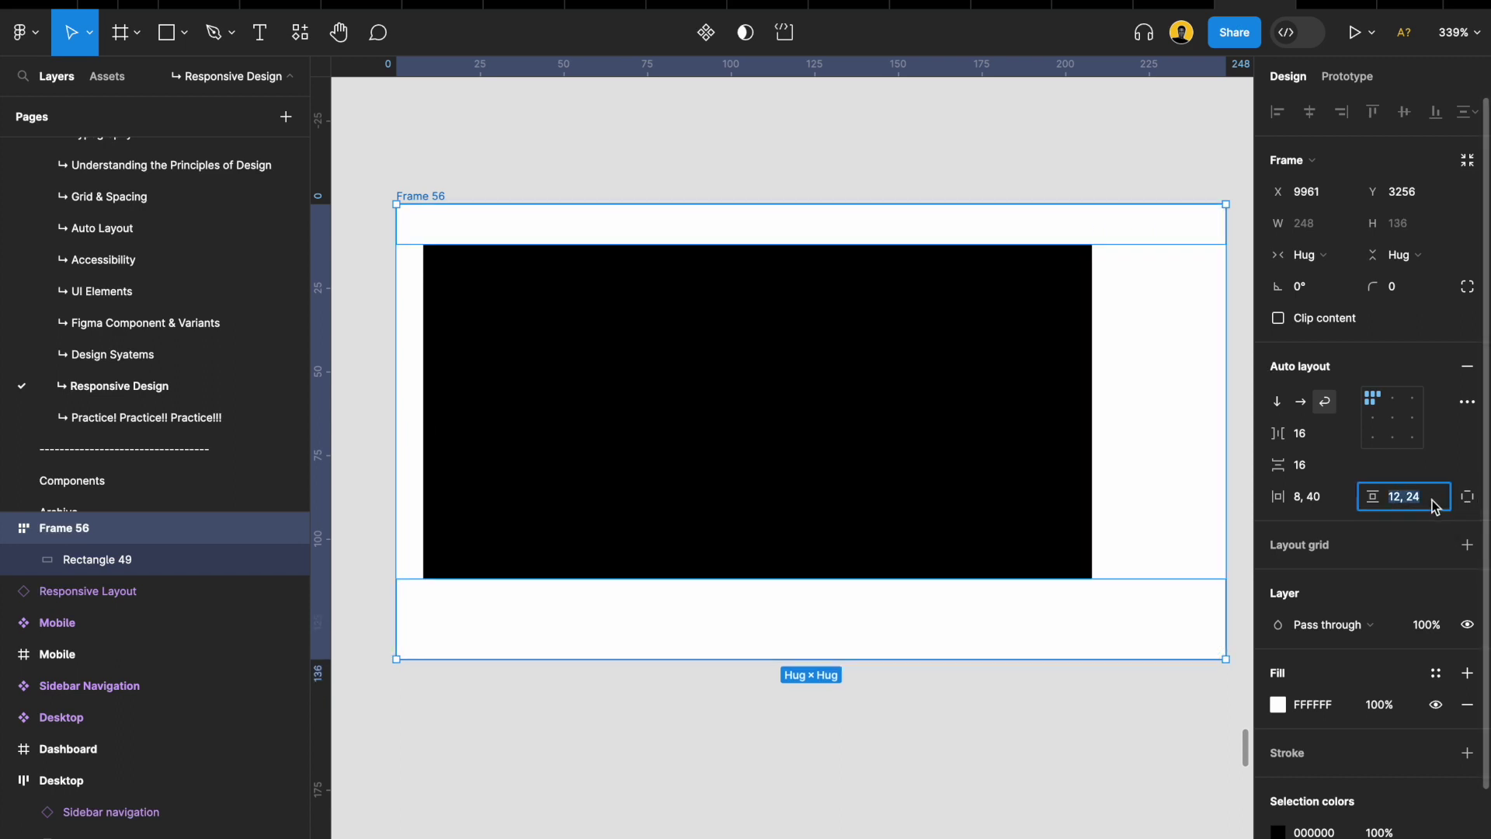
key(BackSpace)
text(8)
key(Return)
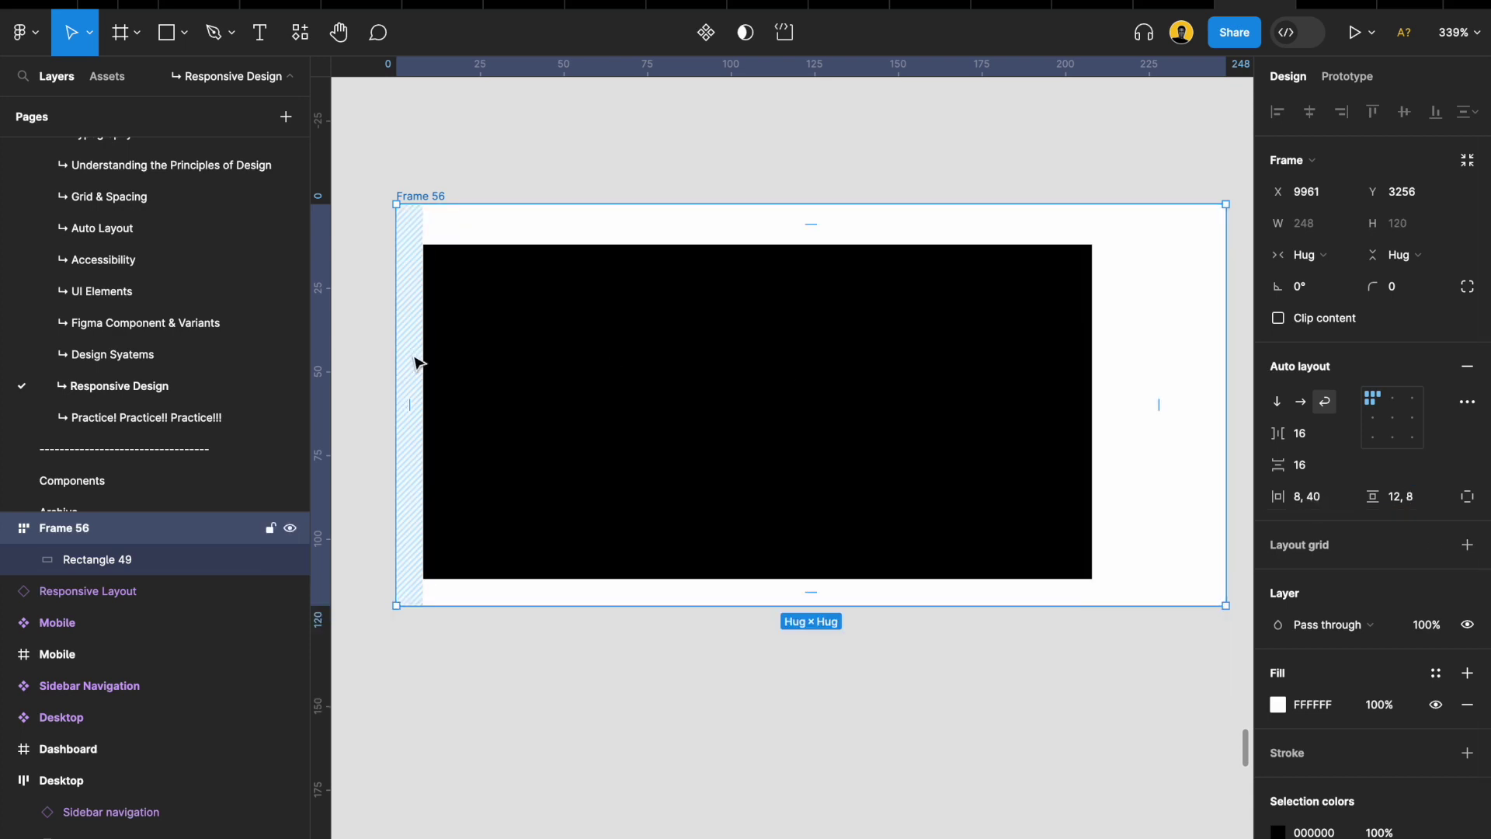
Set both the horizontal and the vertical padding of Frame 56 to 16
click(1317, 501)
text(16)
key(Return)
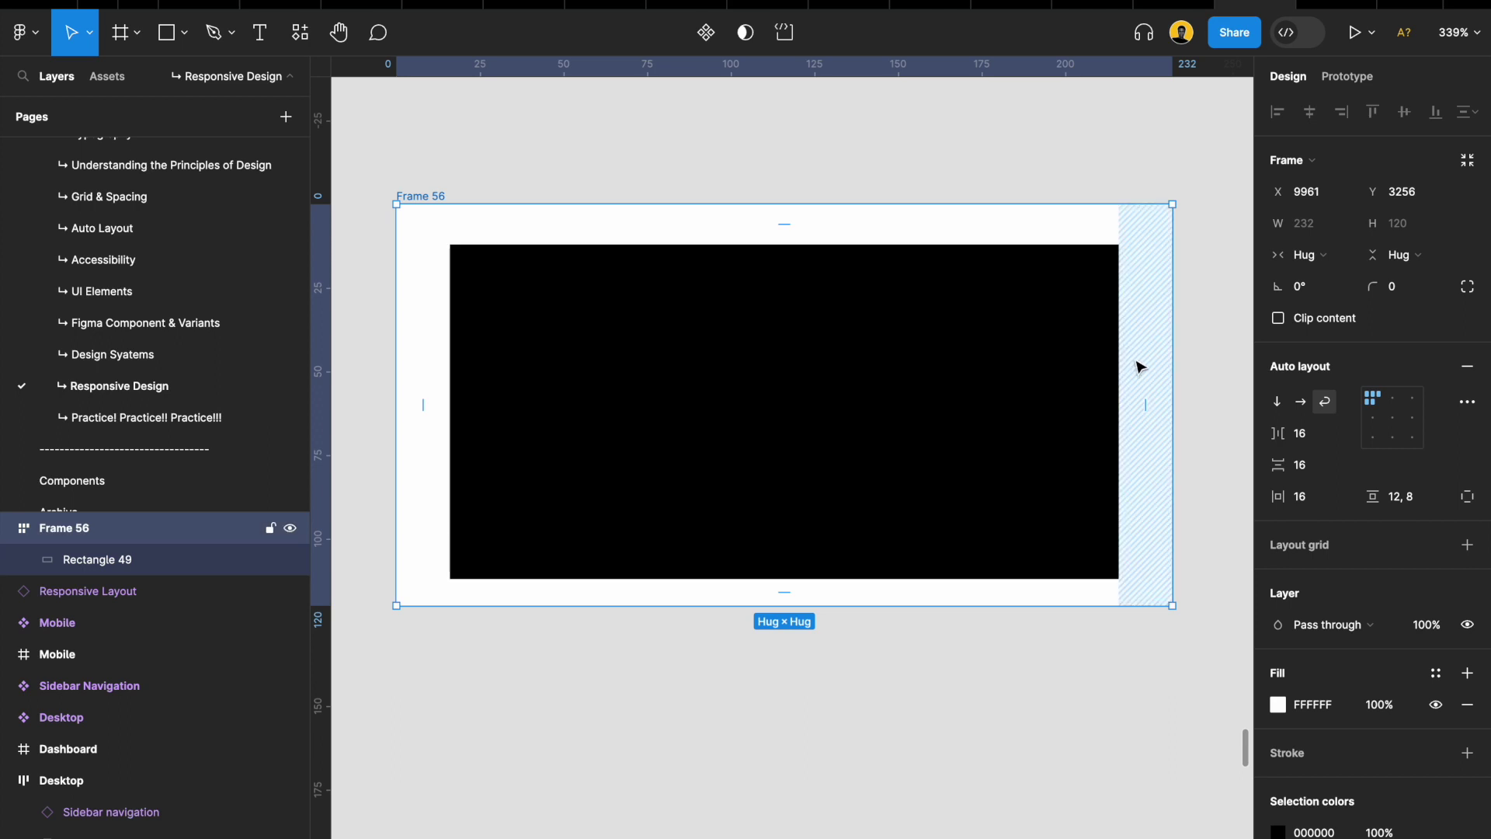
click(1406, 503)
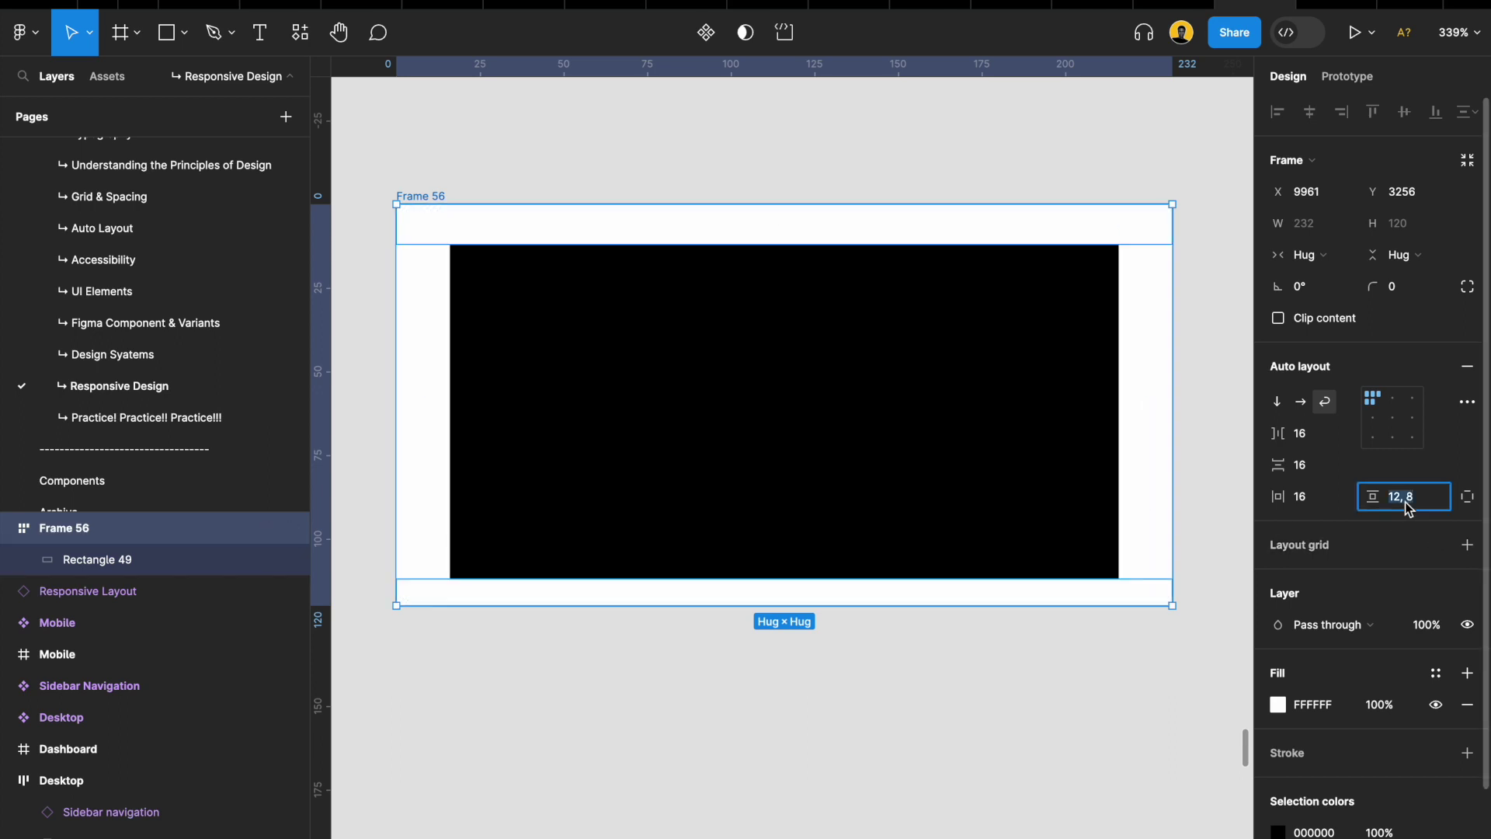
text(16)
key(Return)
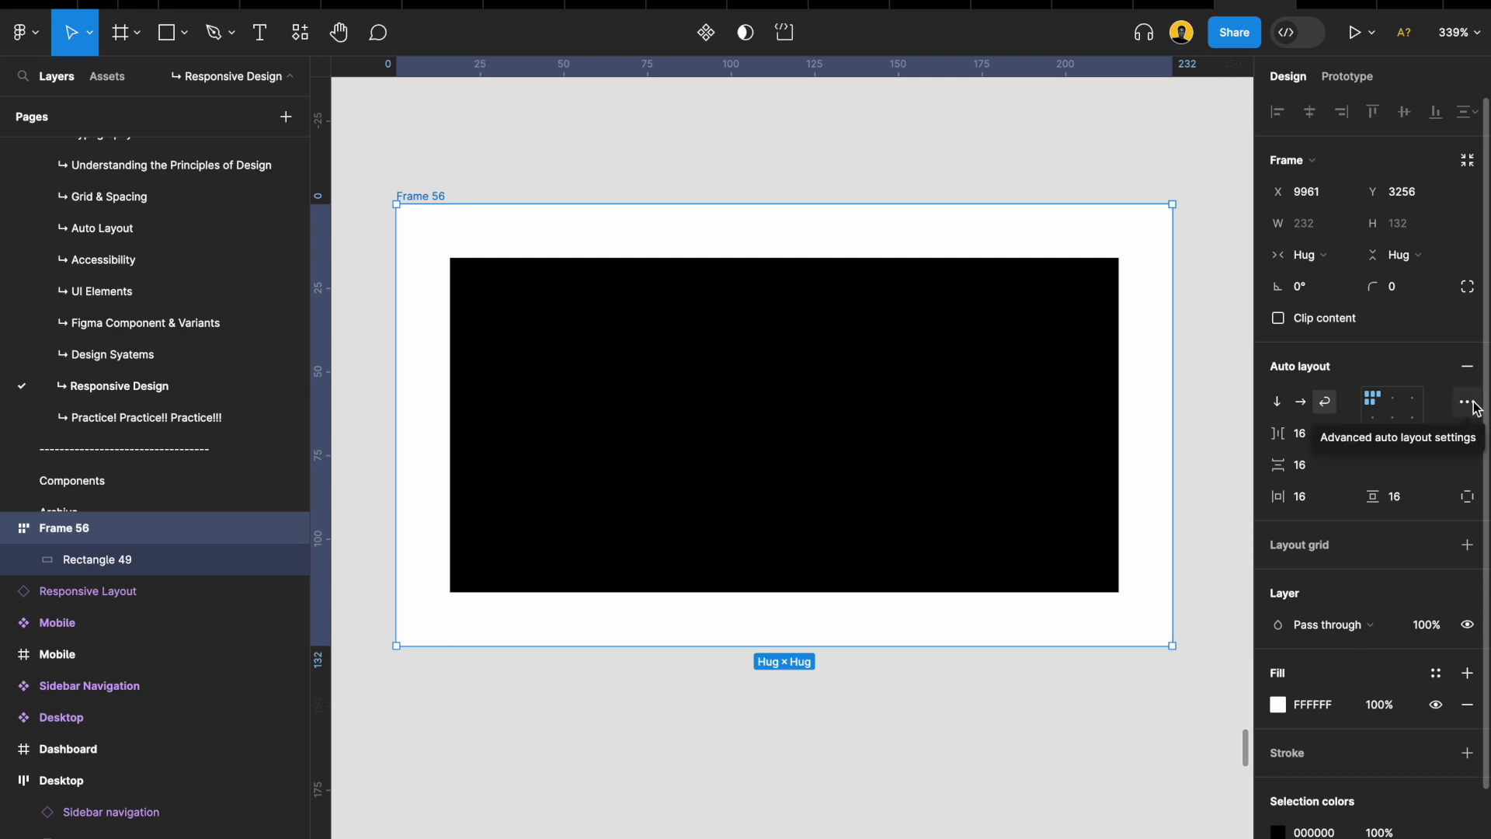
Open Frame 56's advanced auto layout settings and examine the choices for how strokes are handled
click(1466, 402)
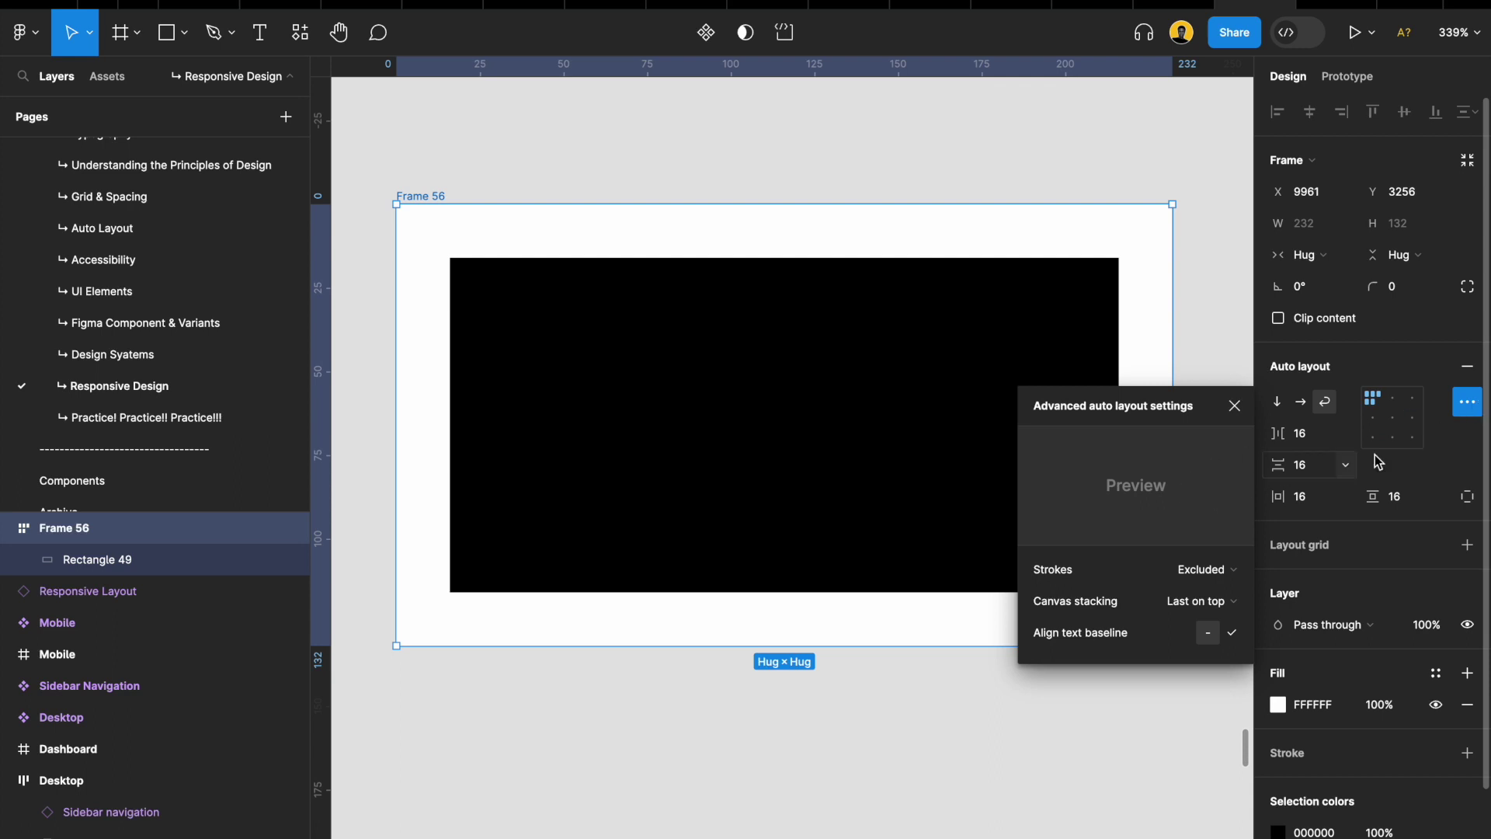
click(1467, 403)
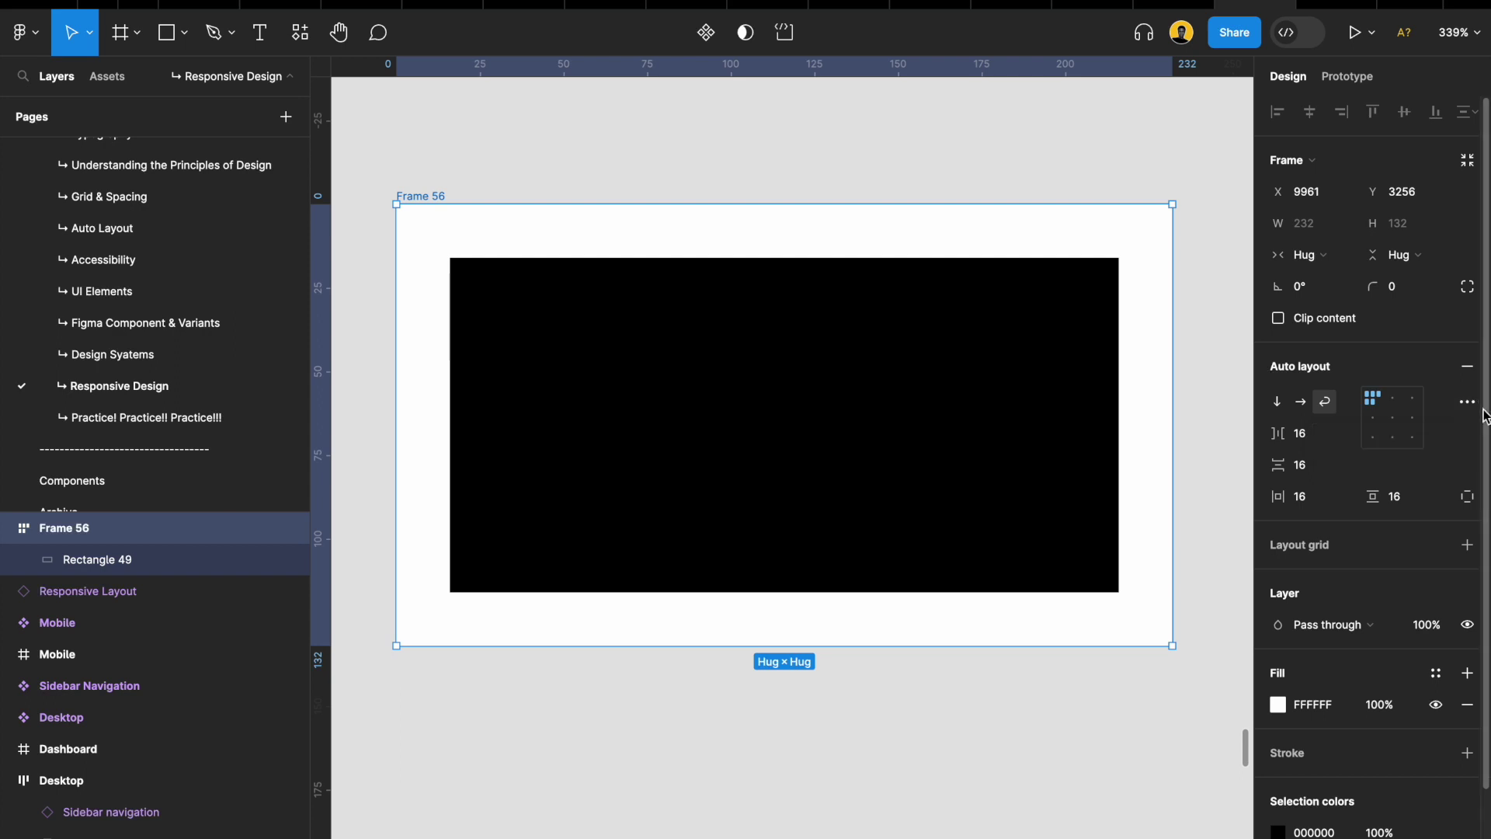
click(1467, 402)
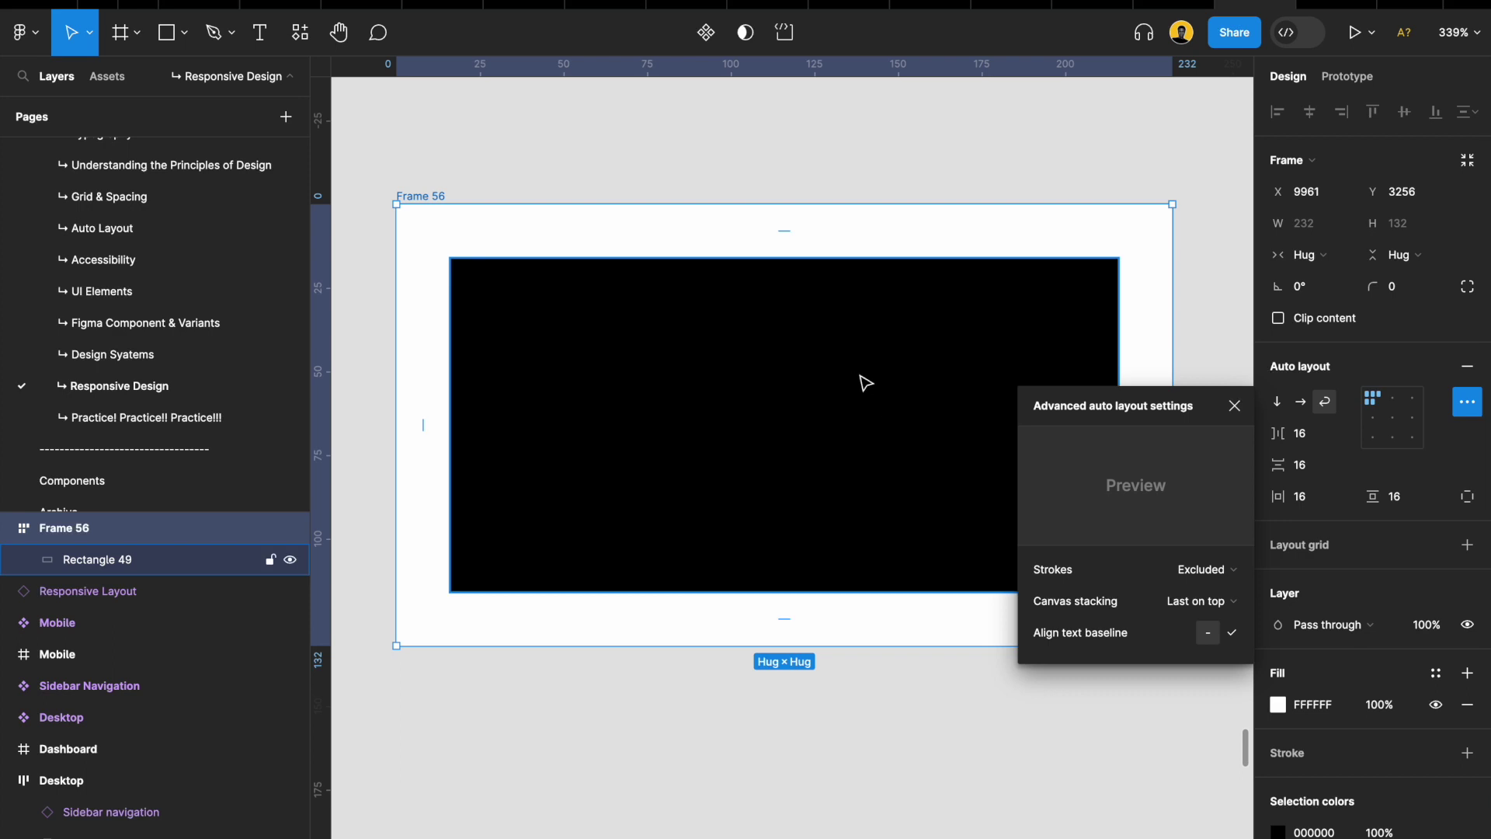
click(1189, 574)
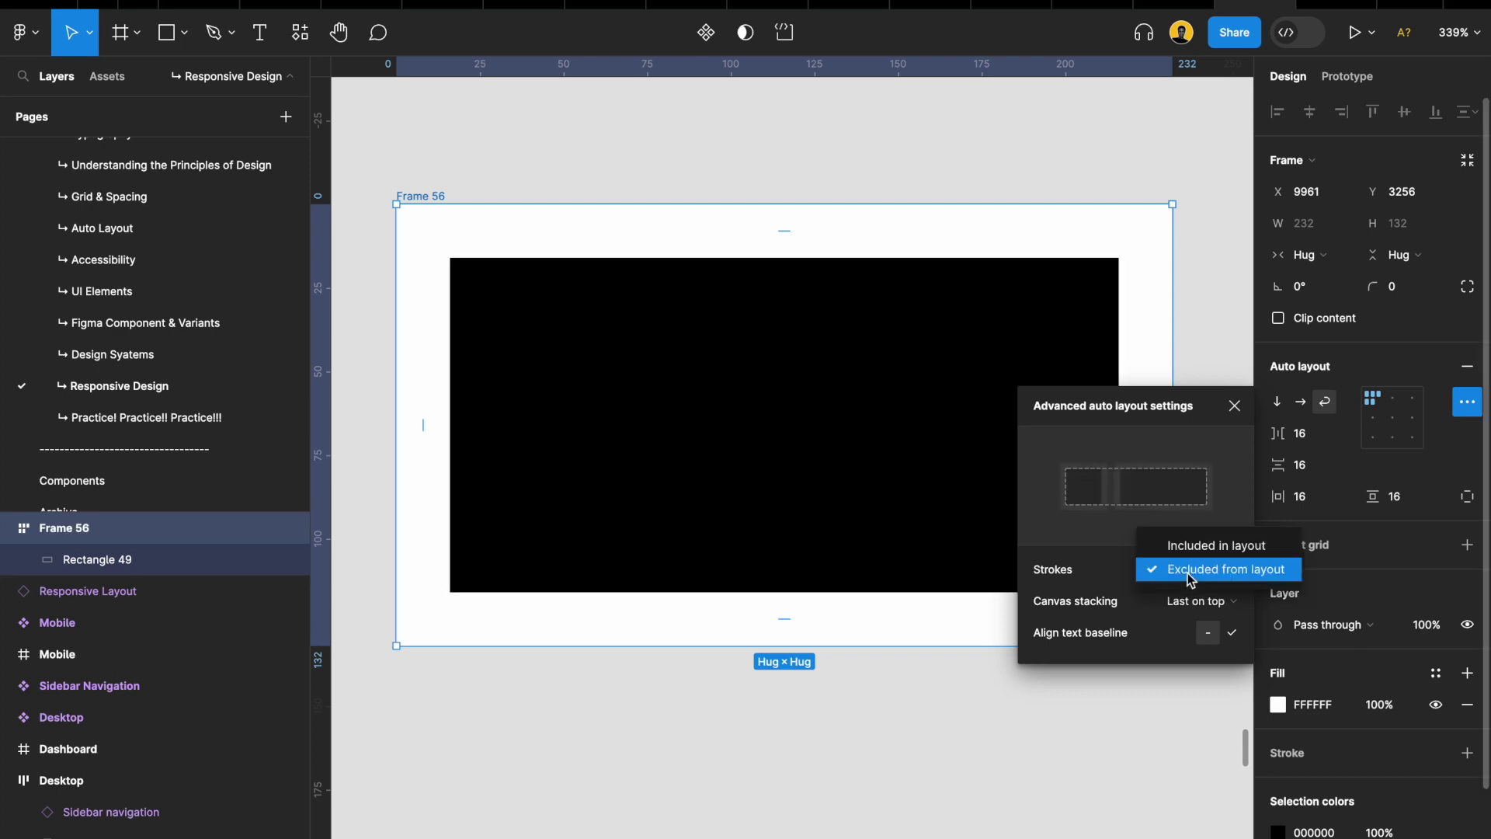
click(1187, 573)
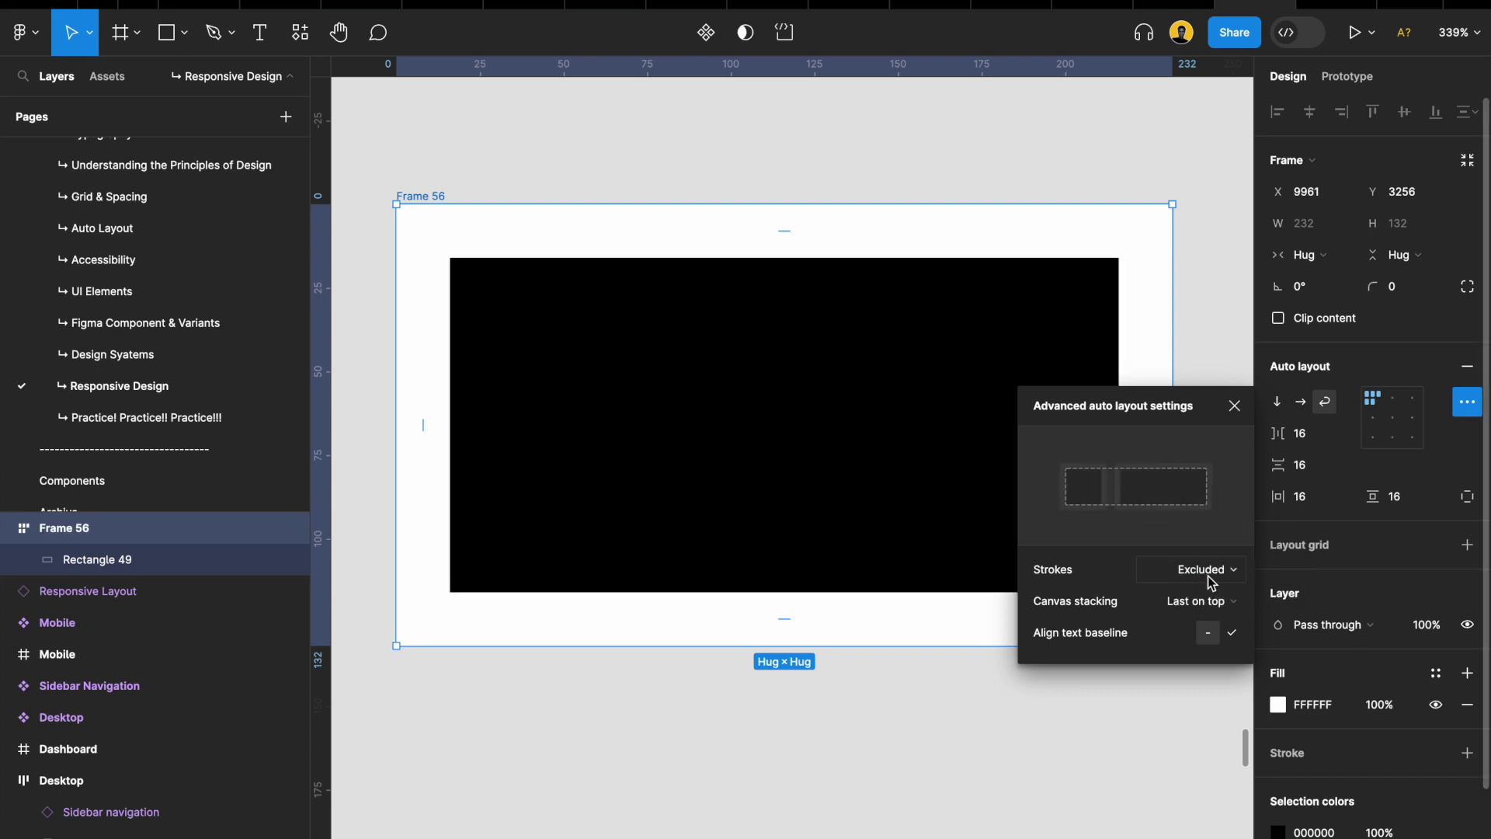
click(1209, 576)
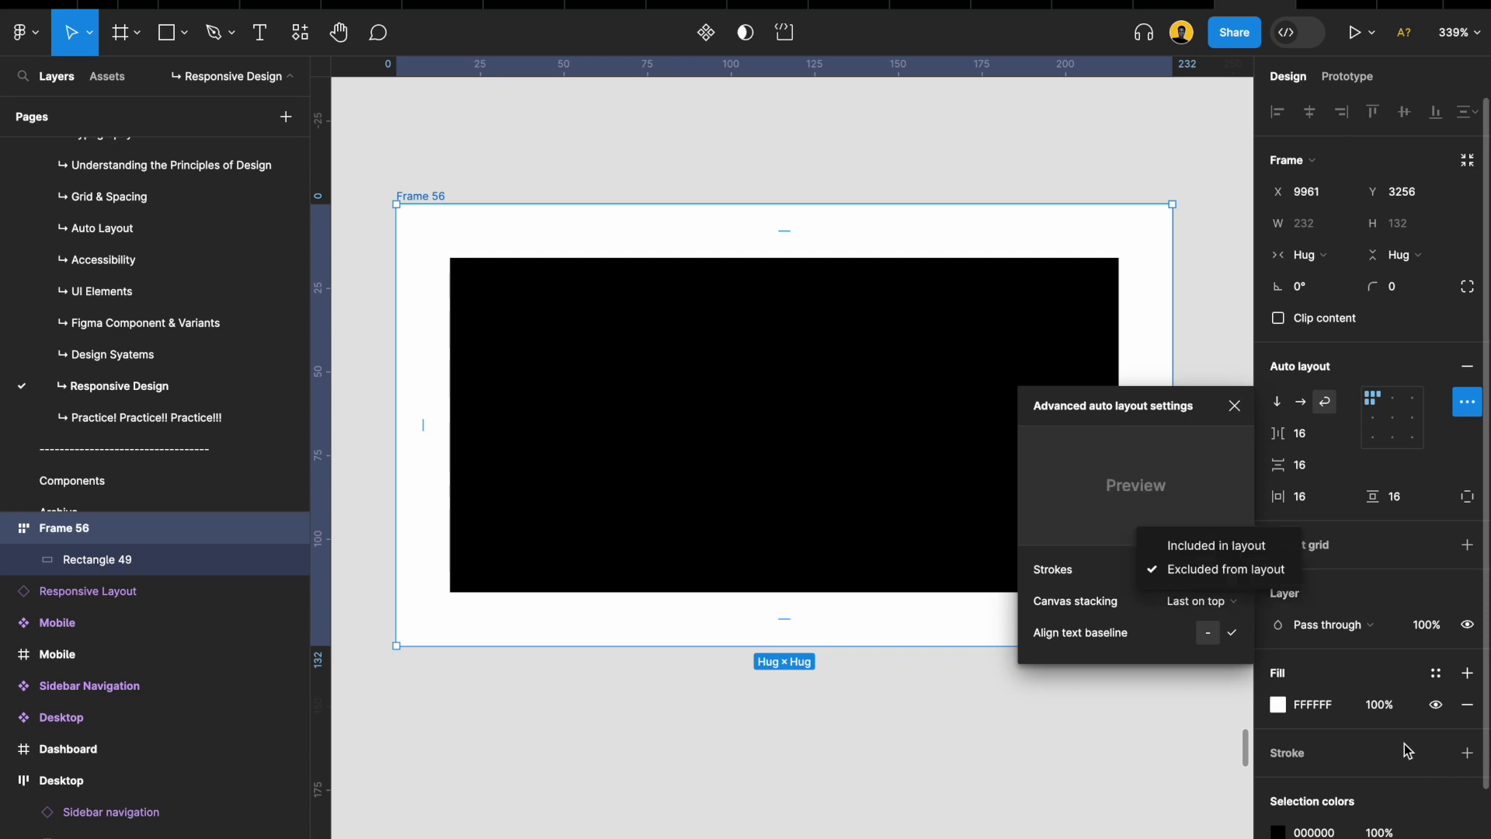
Add a black inside stroke of 1 to Frame 56 and set Strokes to Included in layout
click(1449, 759)
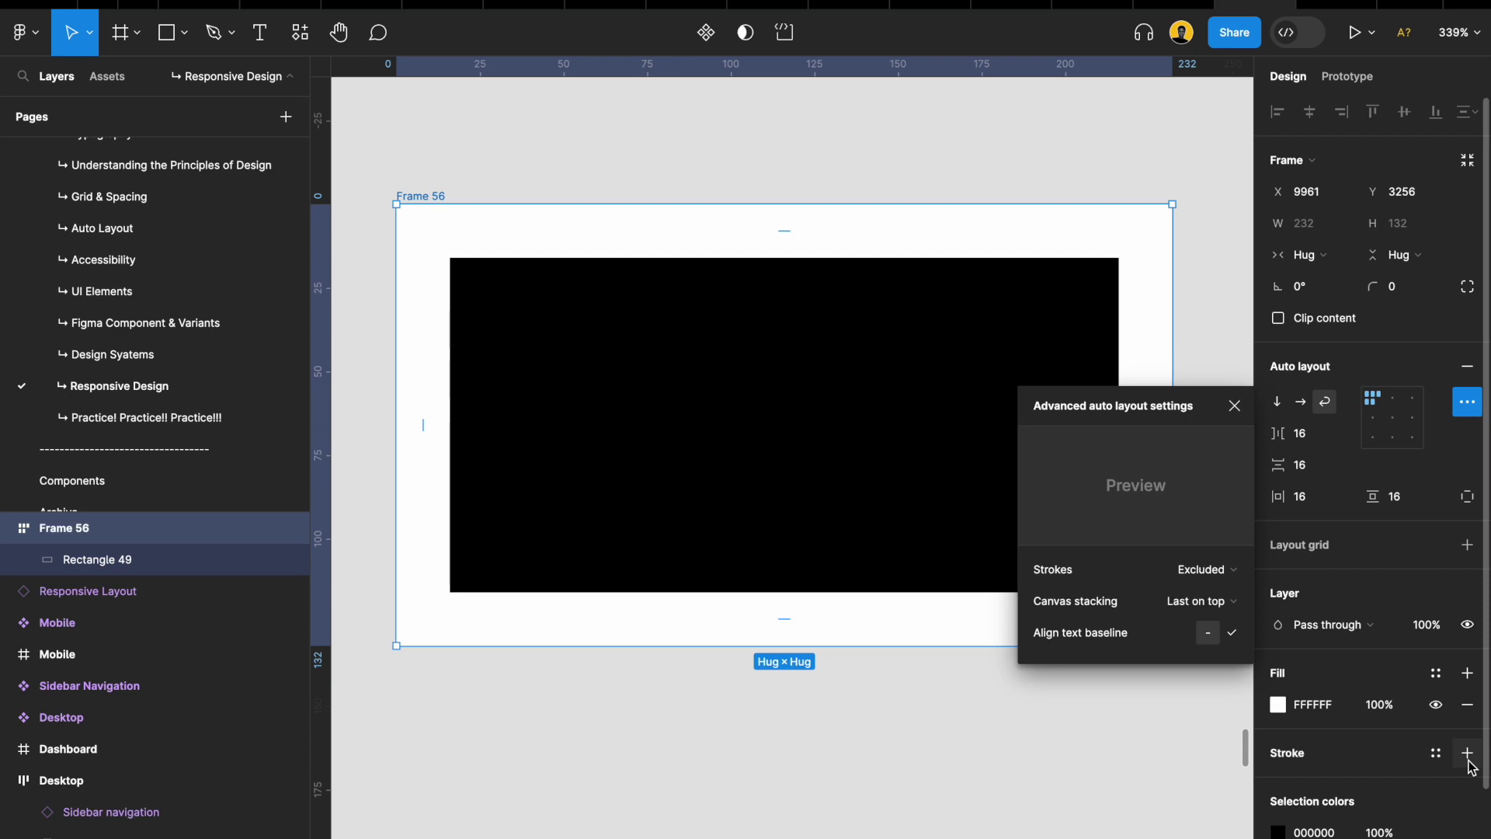
click(1466, 757)
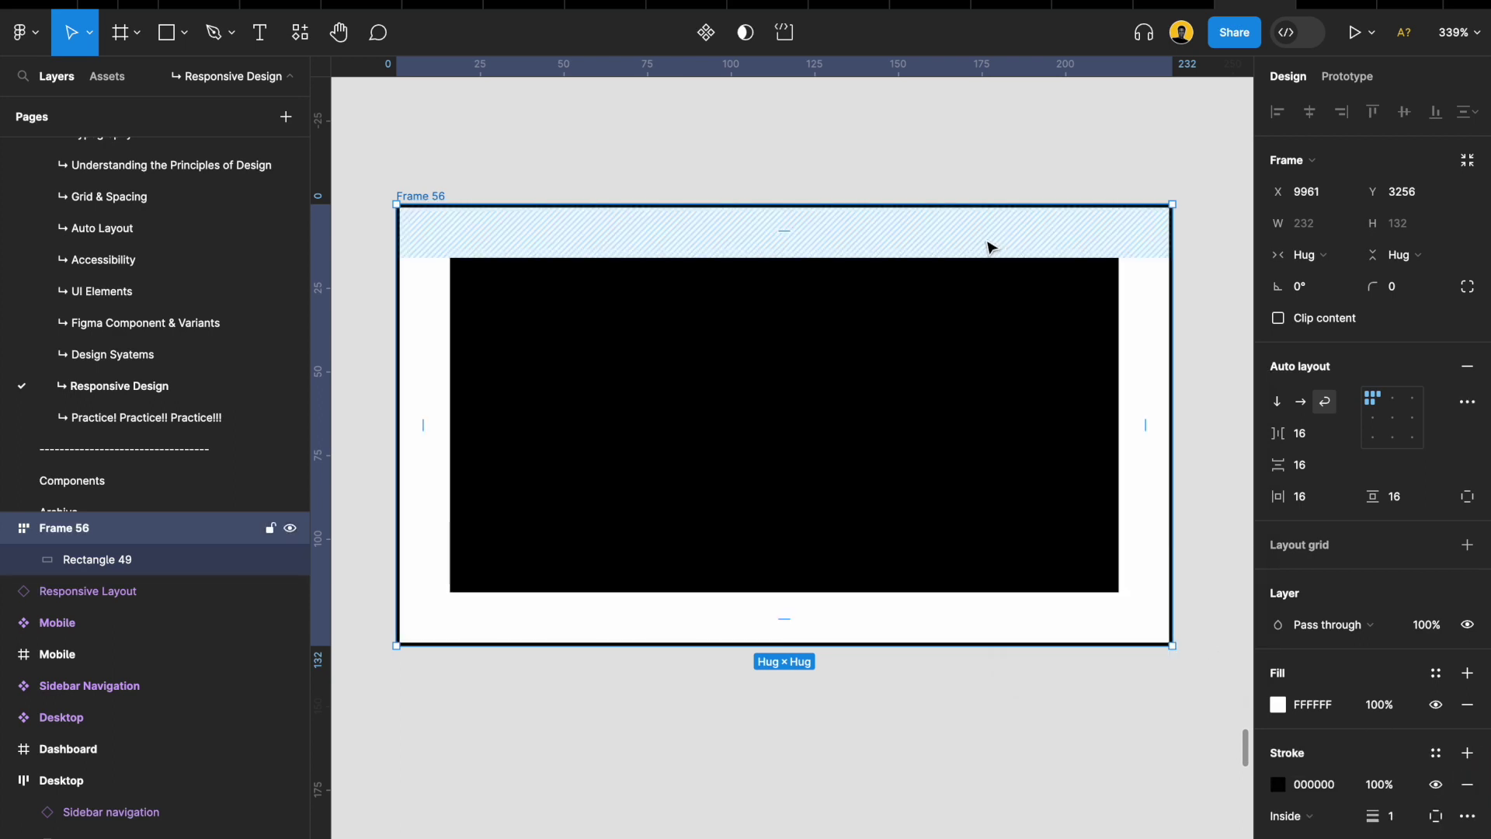
click(1467, 401)
click(1207, 569)
click(1206, 546)
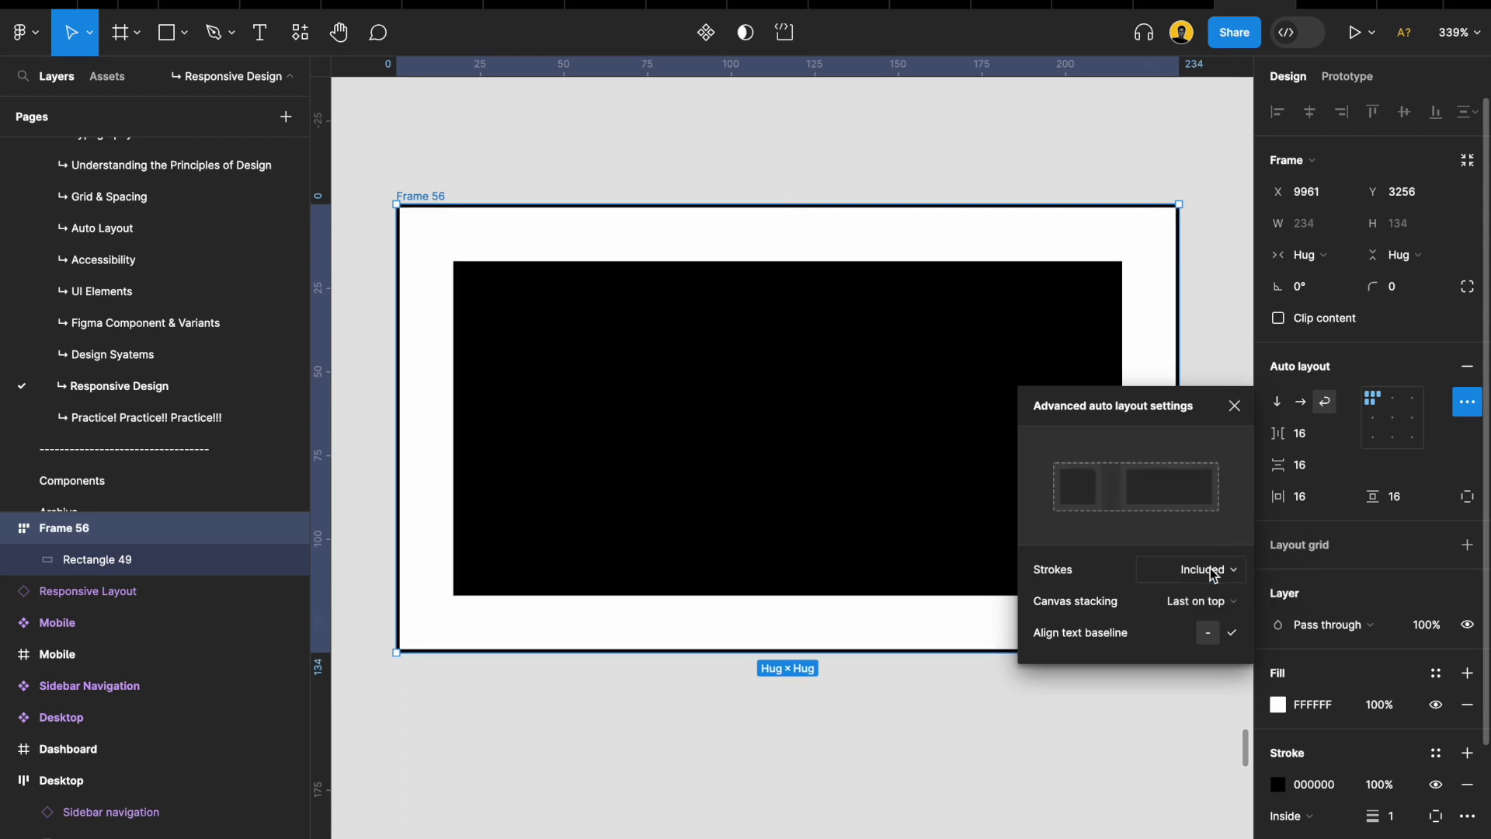
Open the Strokes choices again in Frame 56's advanced auto layout settings
click(1210, 567)
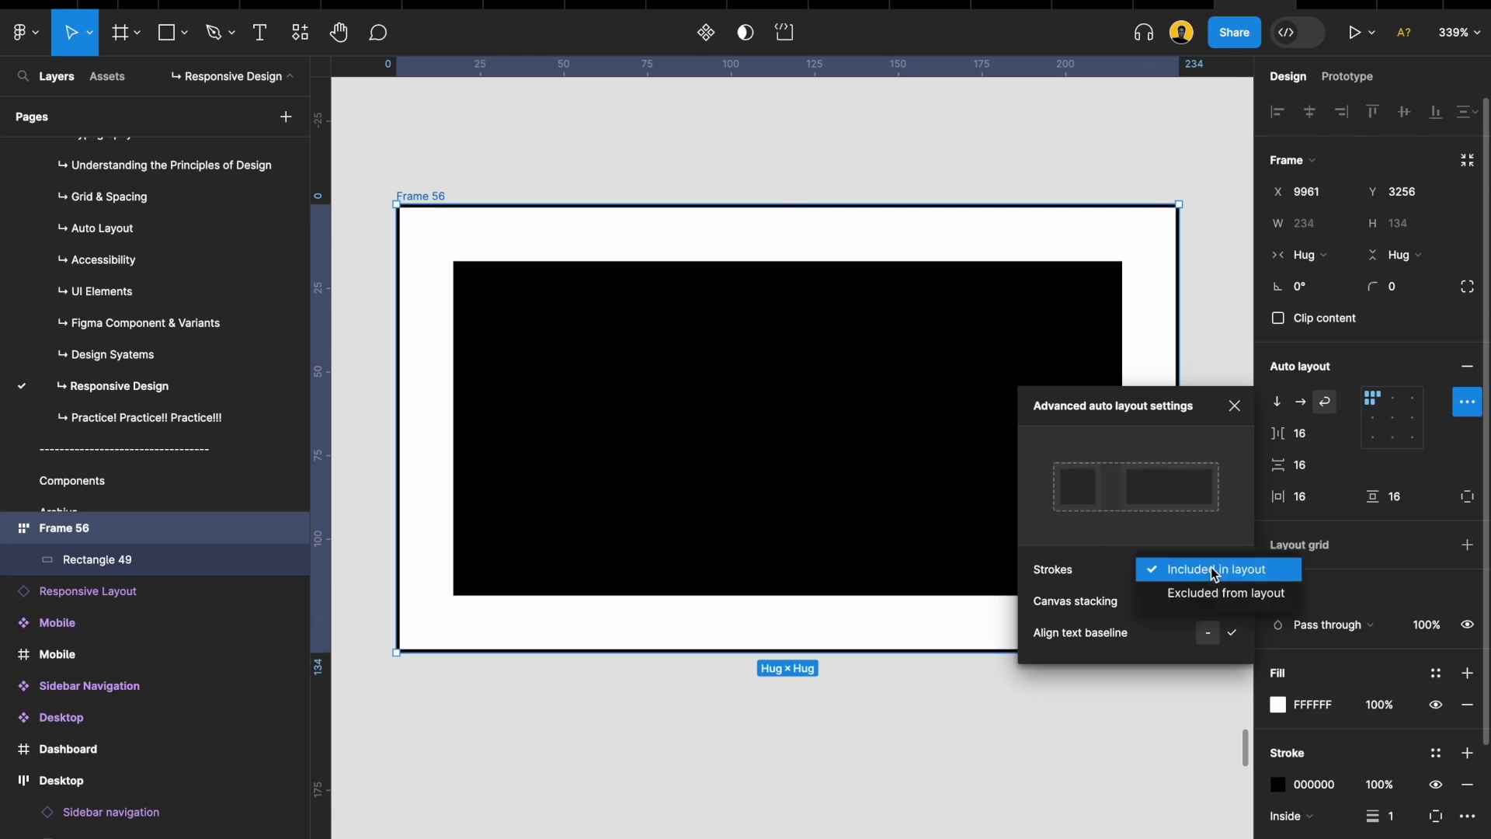
Exclude Frame 56's strokes from the auto layout, and switch them back to included in layout
click(1211, 586)
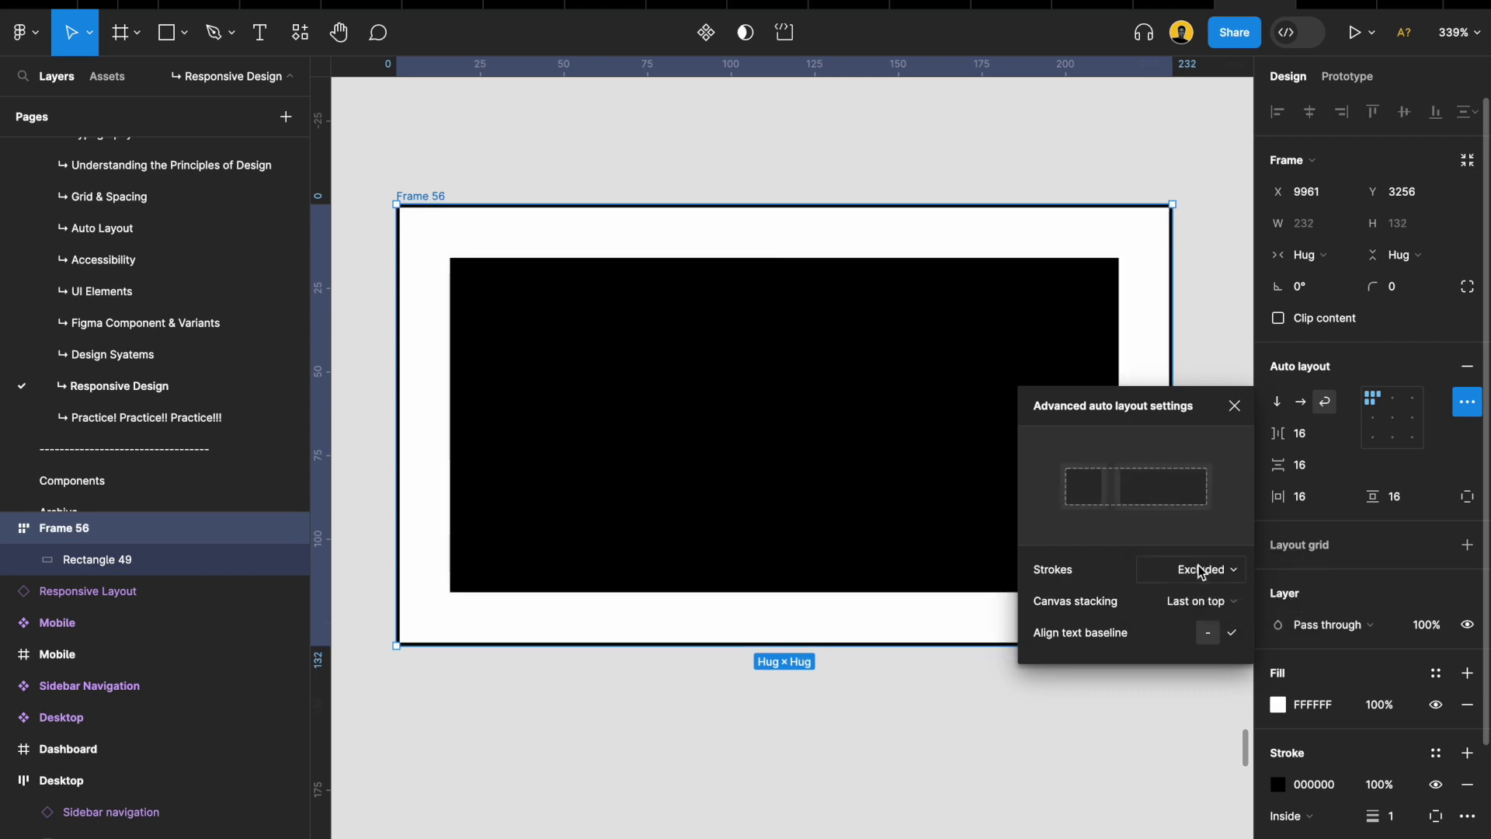
click(1202, 571)
click(1196, 547)
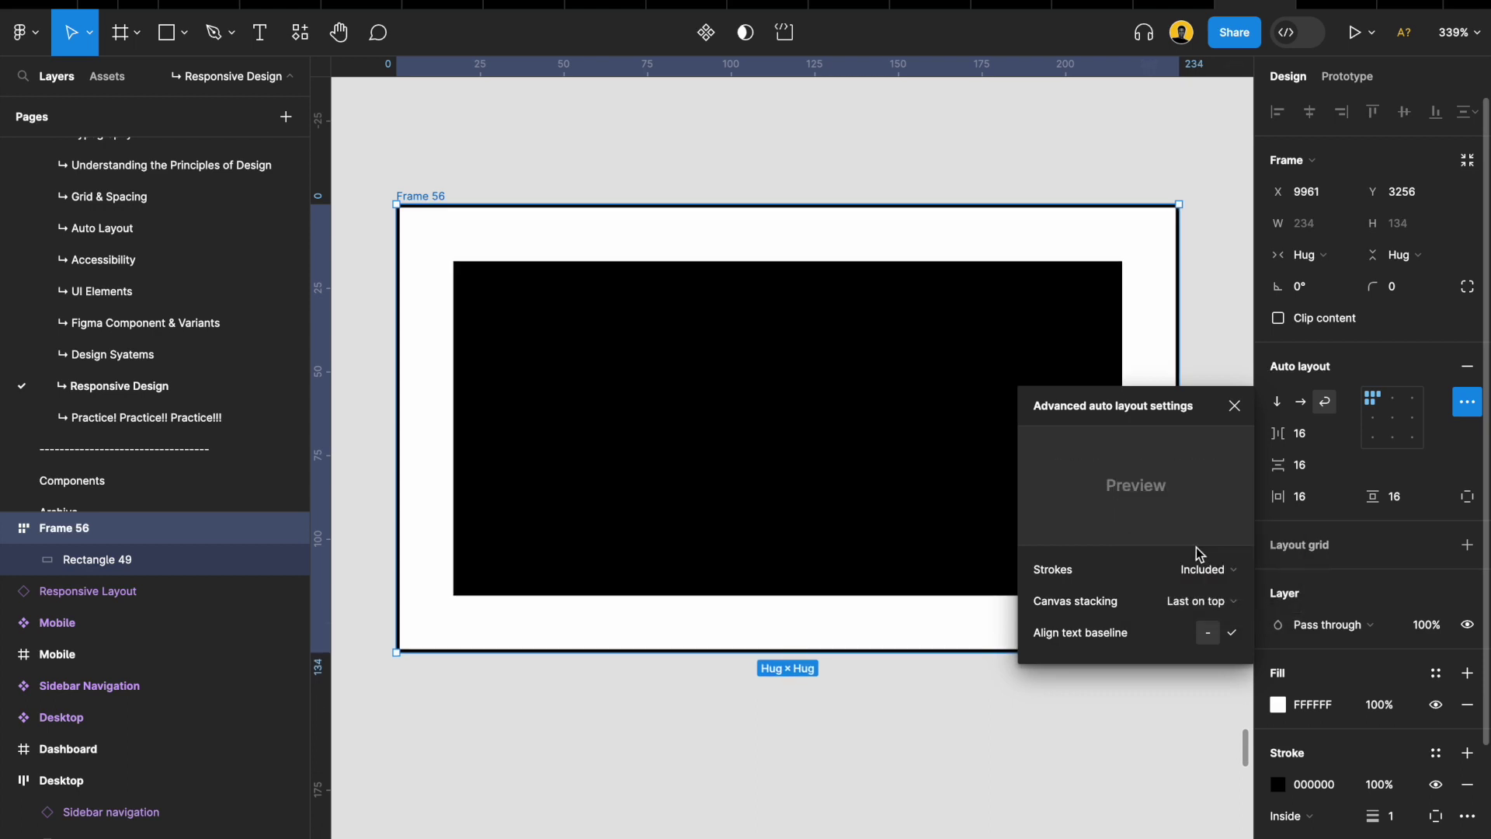
click(1199, 570)
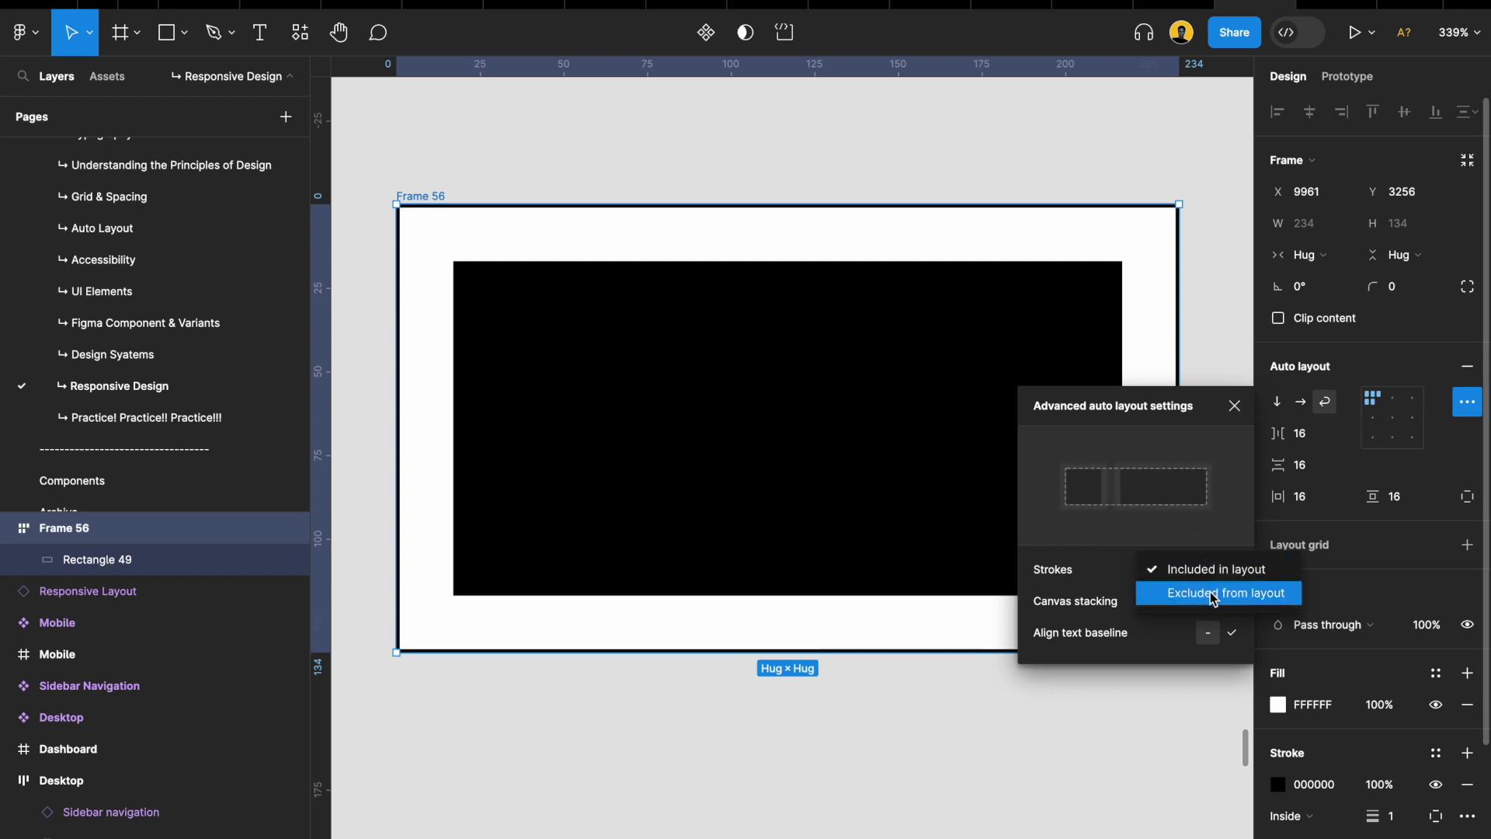
click(1005, 287)
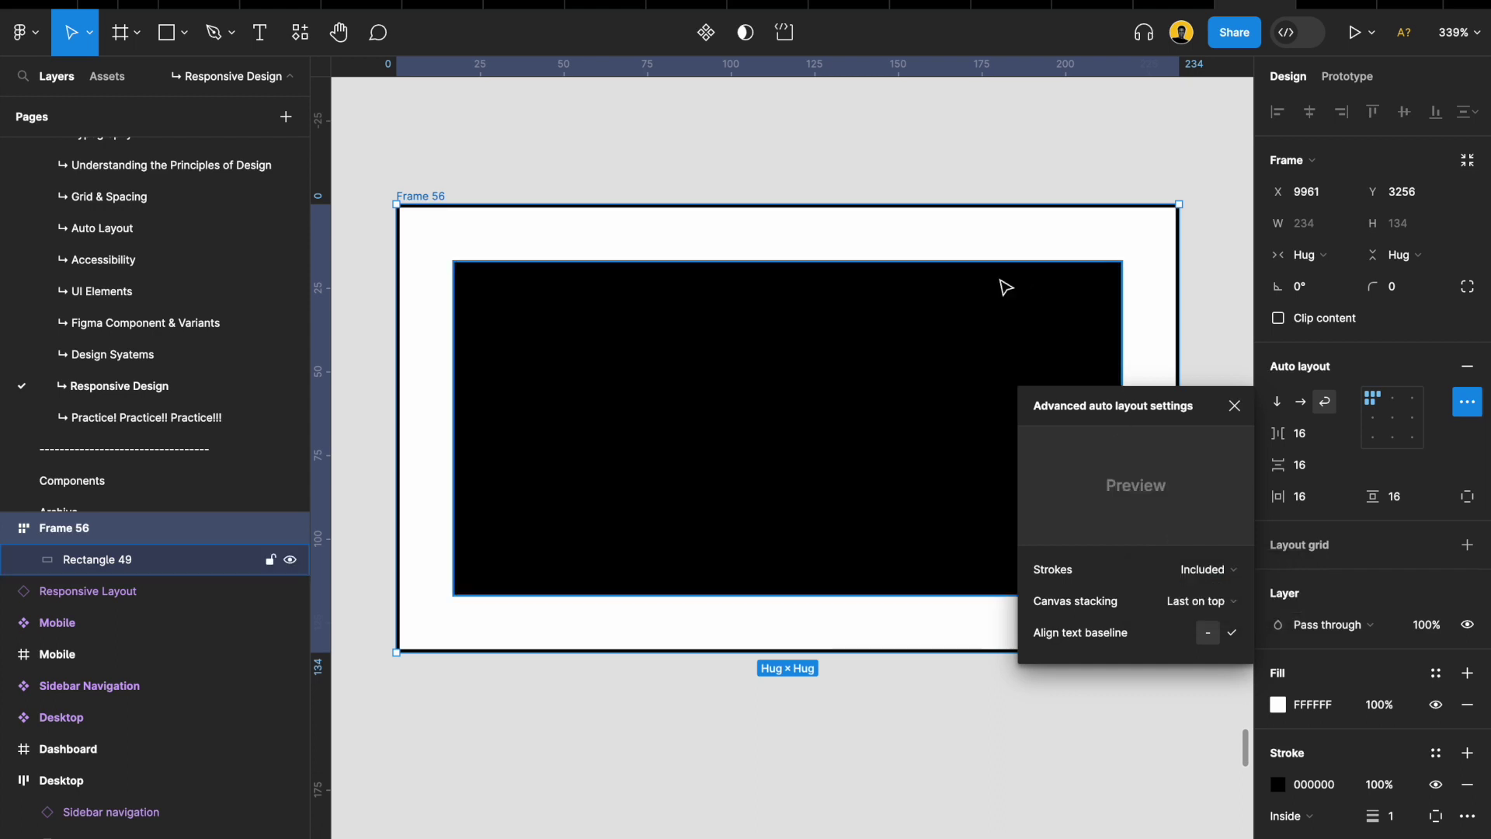
Duplicate the black rectangle inside Frame 56 so two rectangles sit side by side
click(1005, 287)
scroll(1006, 287, down, 3)
key(ctrl+d)
scroll(1003, 287, right, 3)
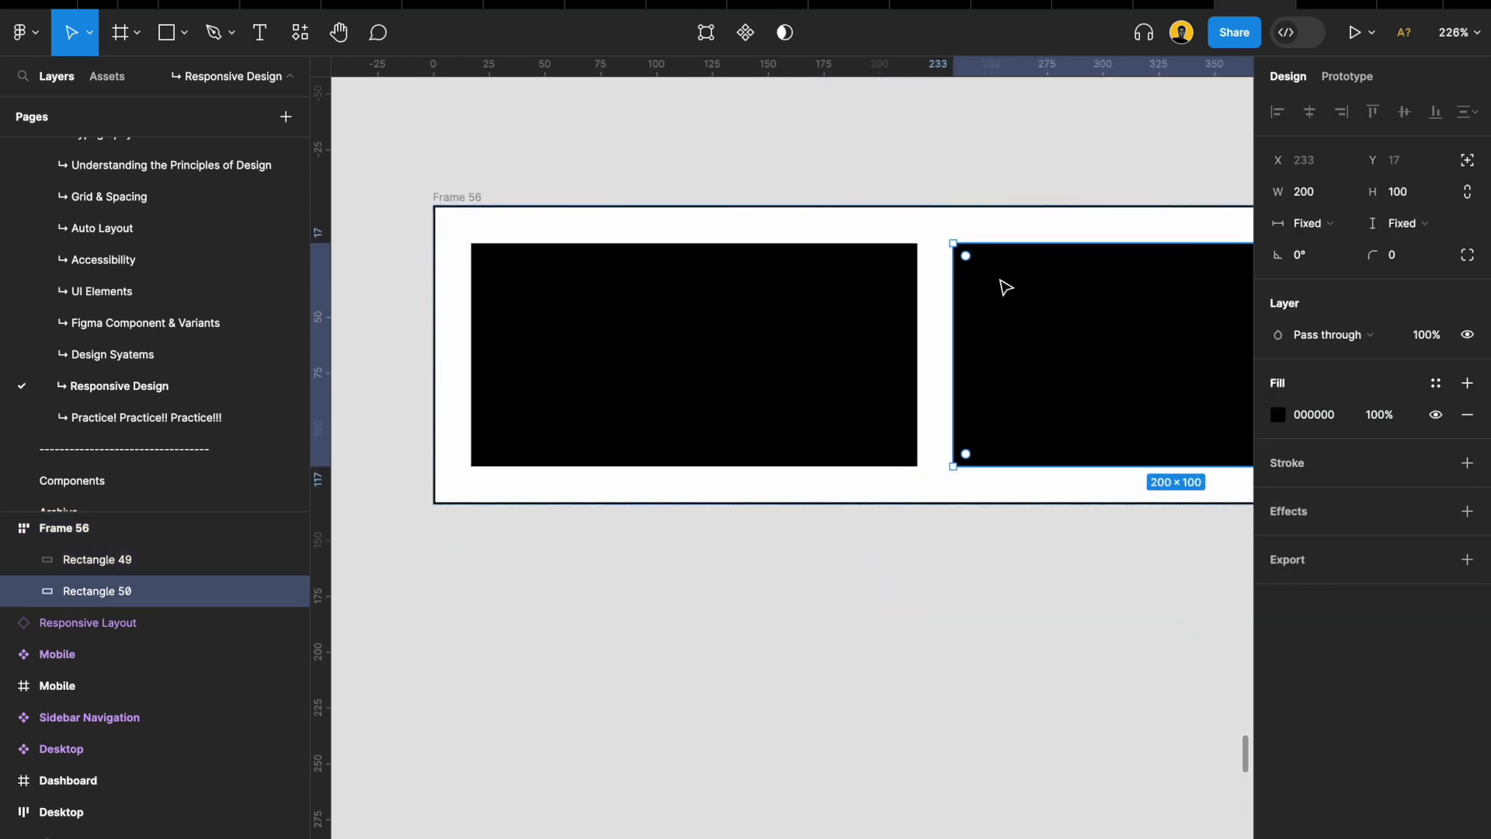
click(839, 300)
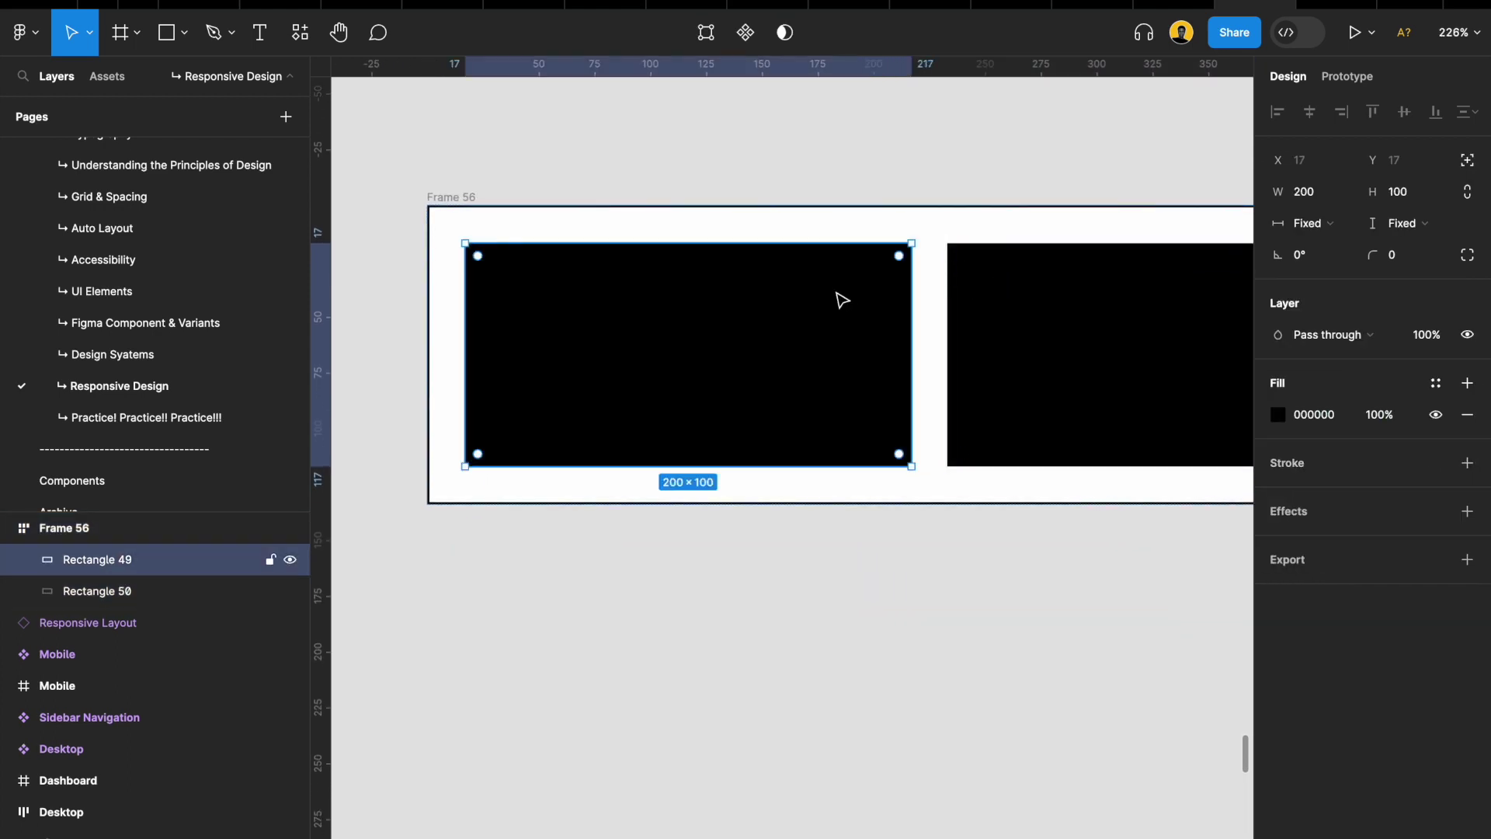
Set the stroke weight of Frame 56 to 4
click(455, 196)
key(shift+a)
scroll(609, 217, down, 3)
click(1408, 825)
key(Return)
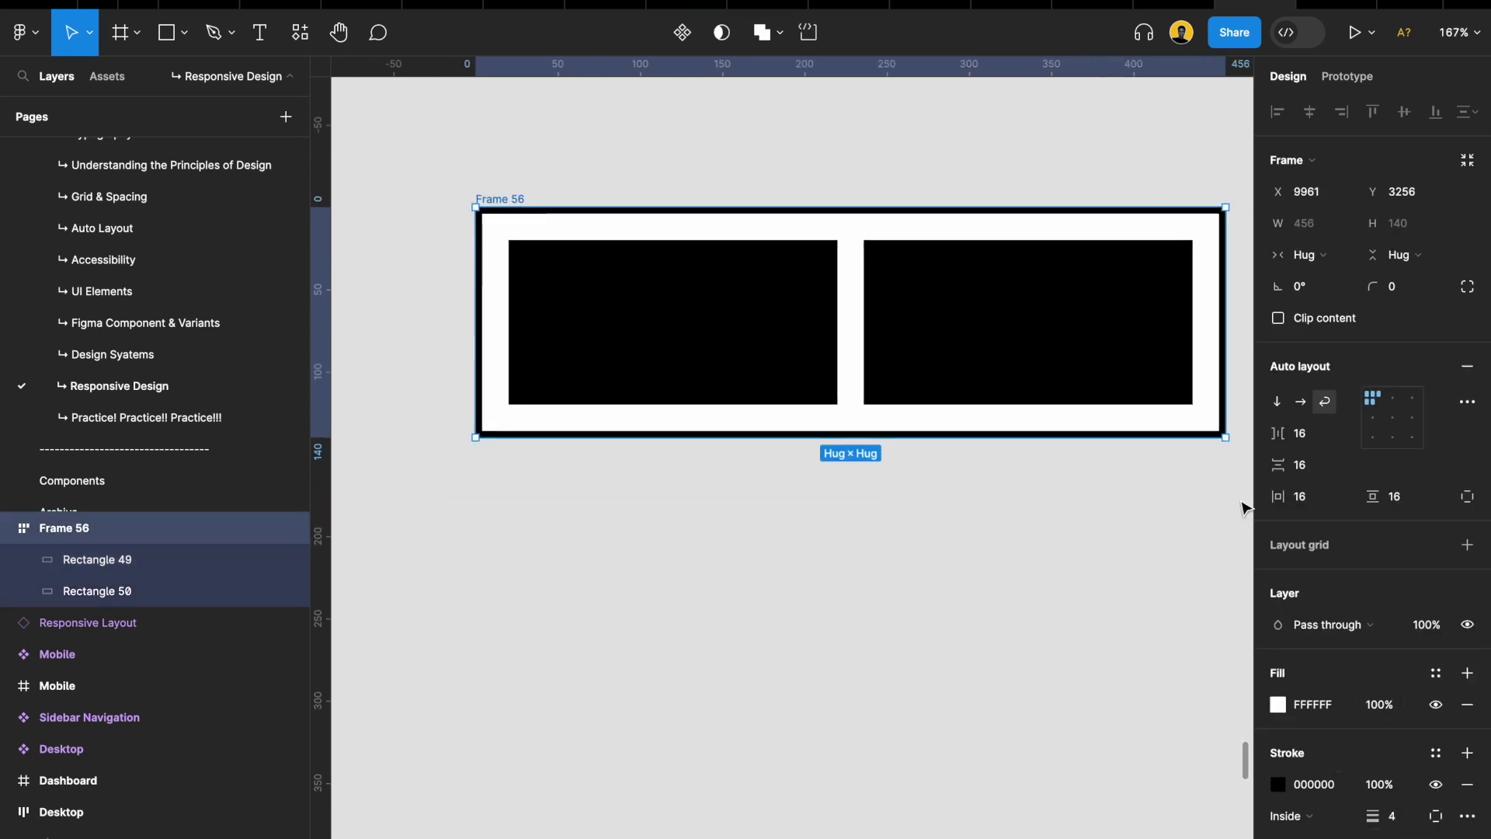
In Frame 56's advanced auto layout settings, switch strokes to excluded from layout and back to included
click(1467, 402)
click(1200, 569)
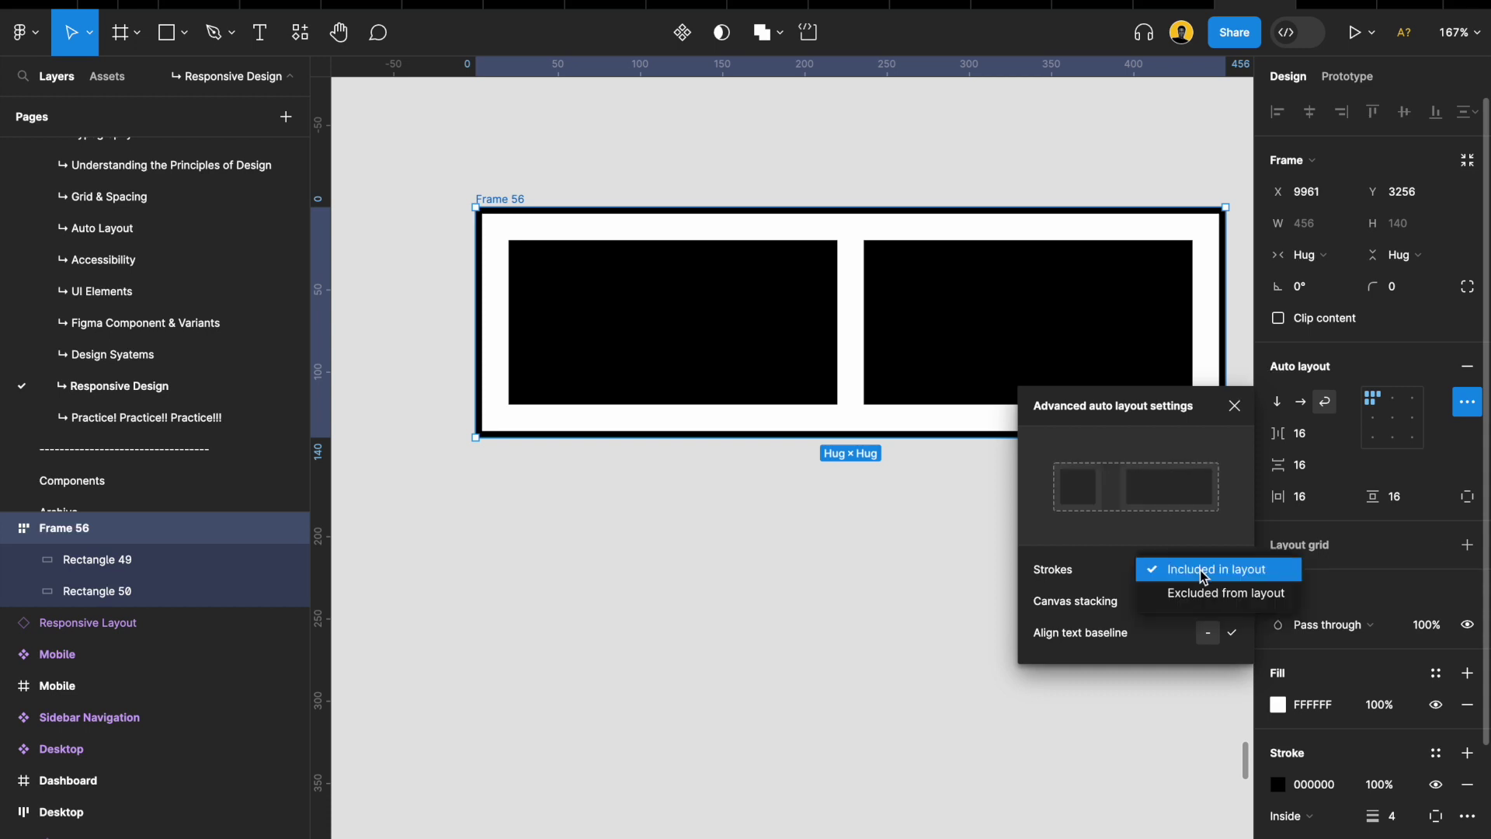
click(1203, 589)
click(1200, 569)
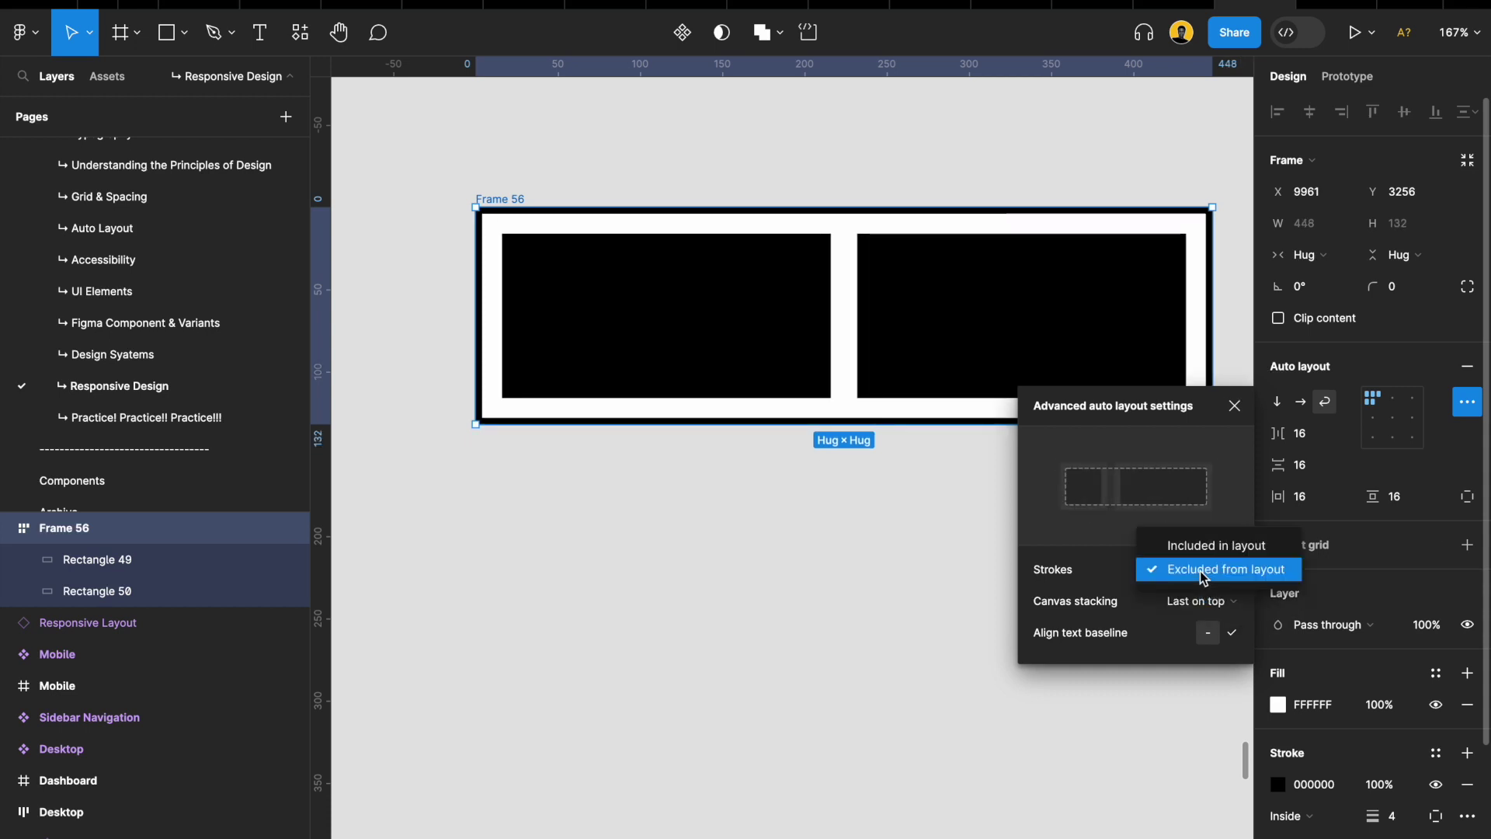
click(1202, 548)
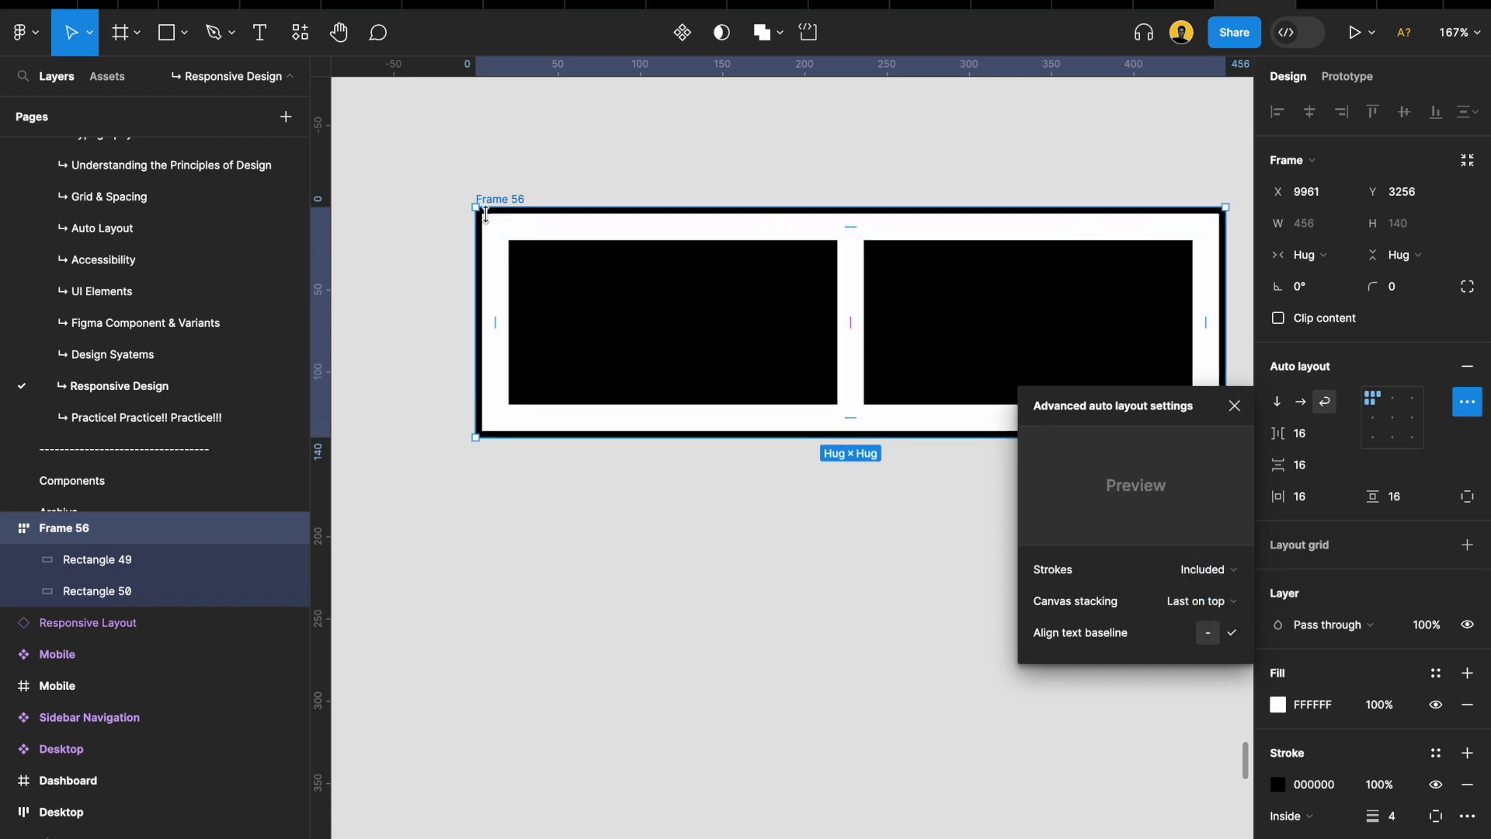
Set Frame 56's horizontal and vertical padding to 8
scroll(489, 222, up, 10)
scroll(489, 222, down, 2)
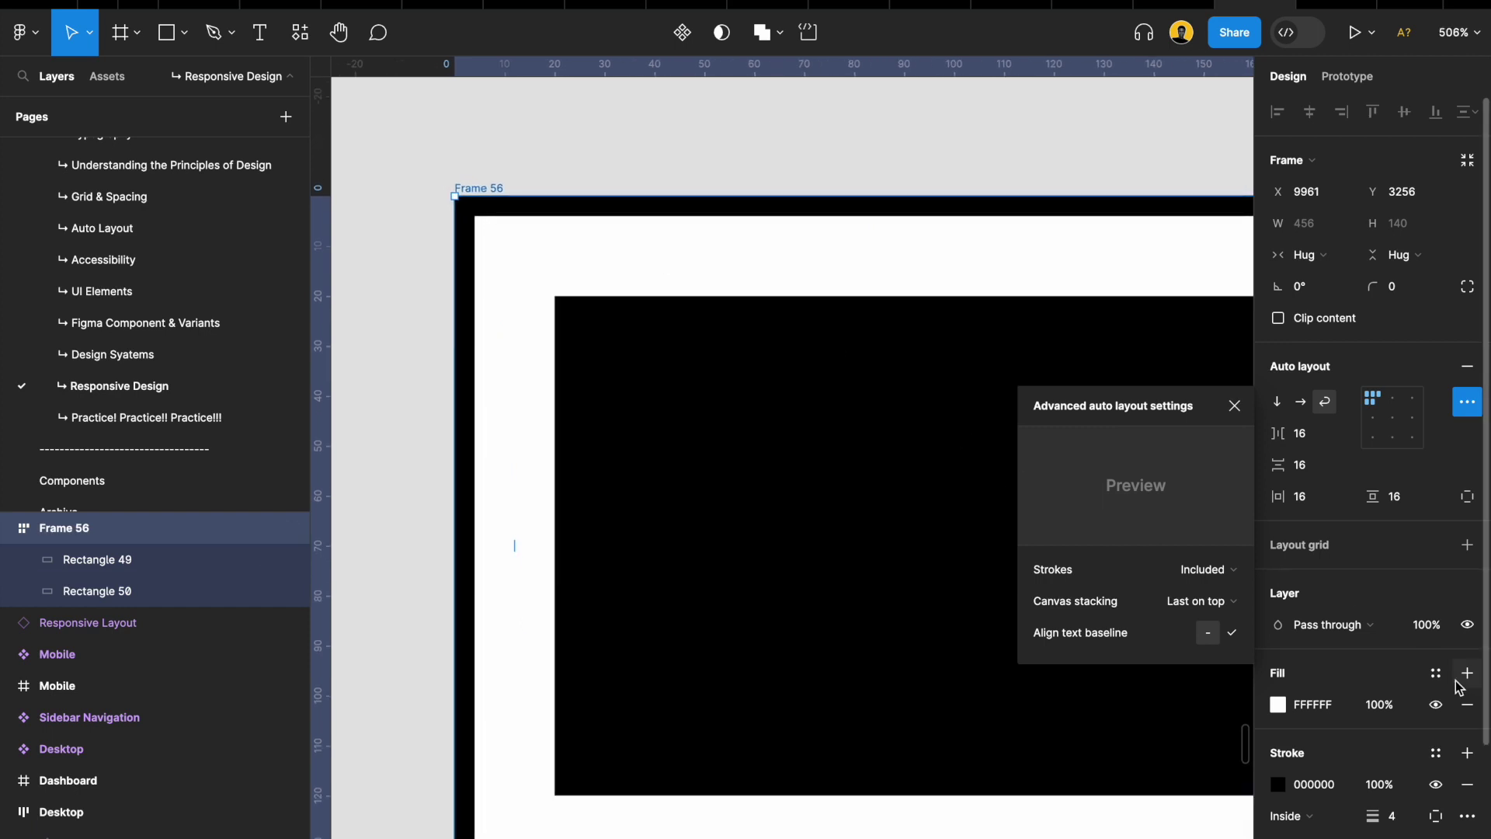
click(1308, 496)
text(8)
key(Tab)
text(8)
key(Return)
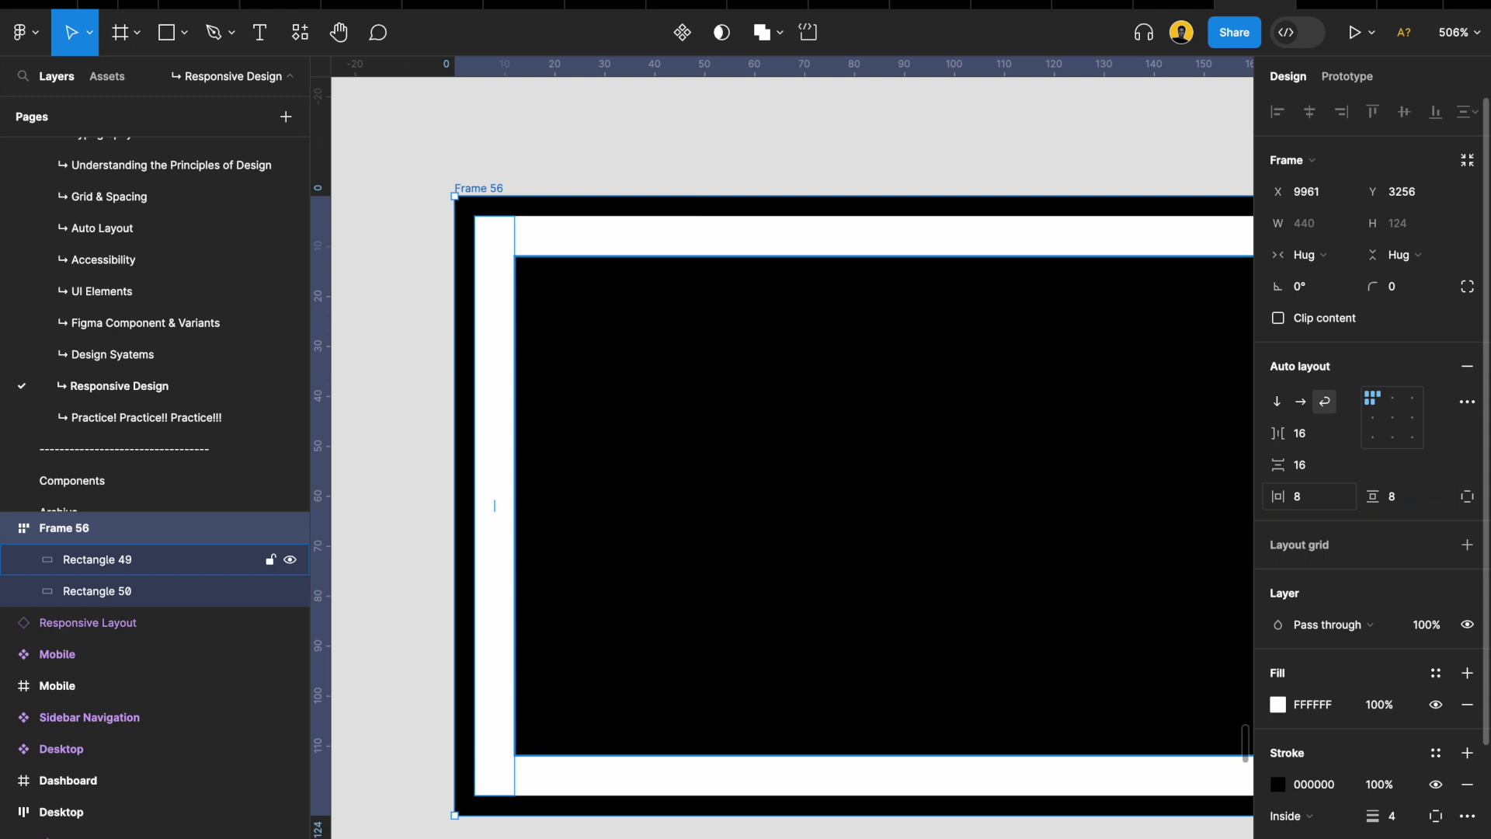
Increase the stroke weight of Frame 56 to 8
click(1405, 818)
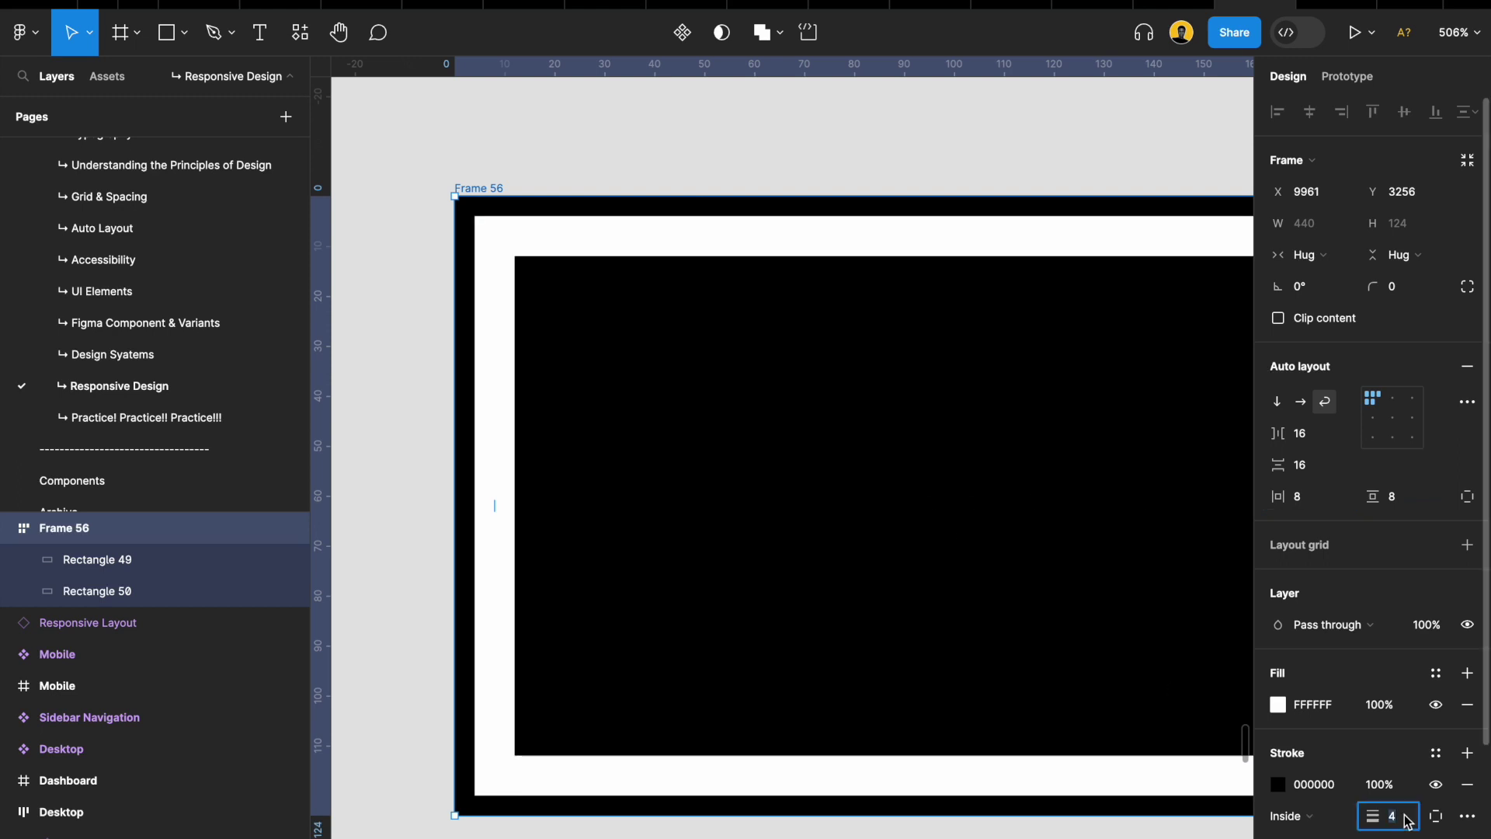
key(Return)
scroll(709, 463, down, 3)
scroll(709, 463, up, 2)
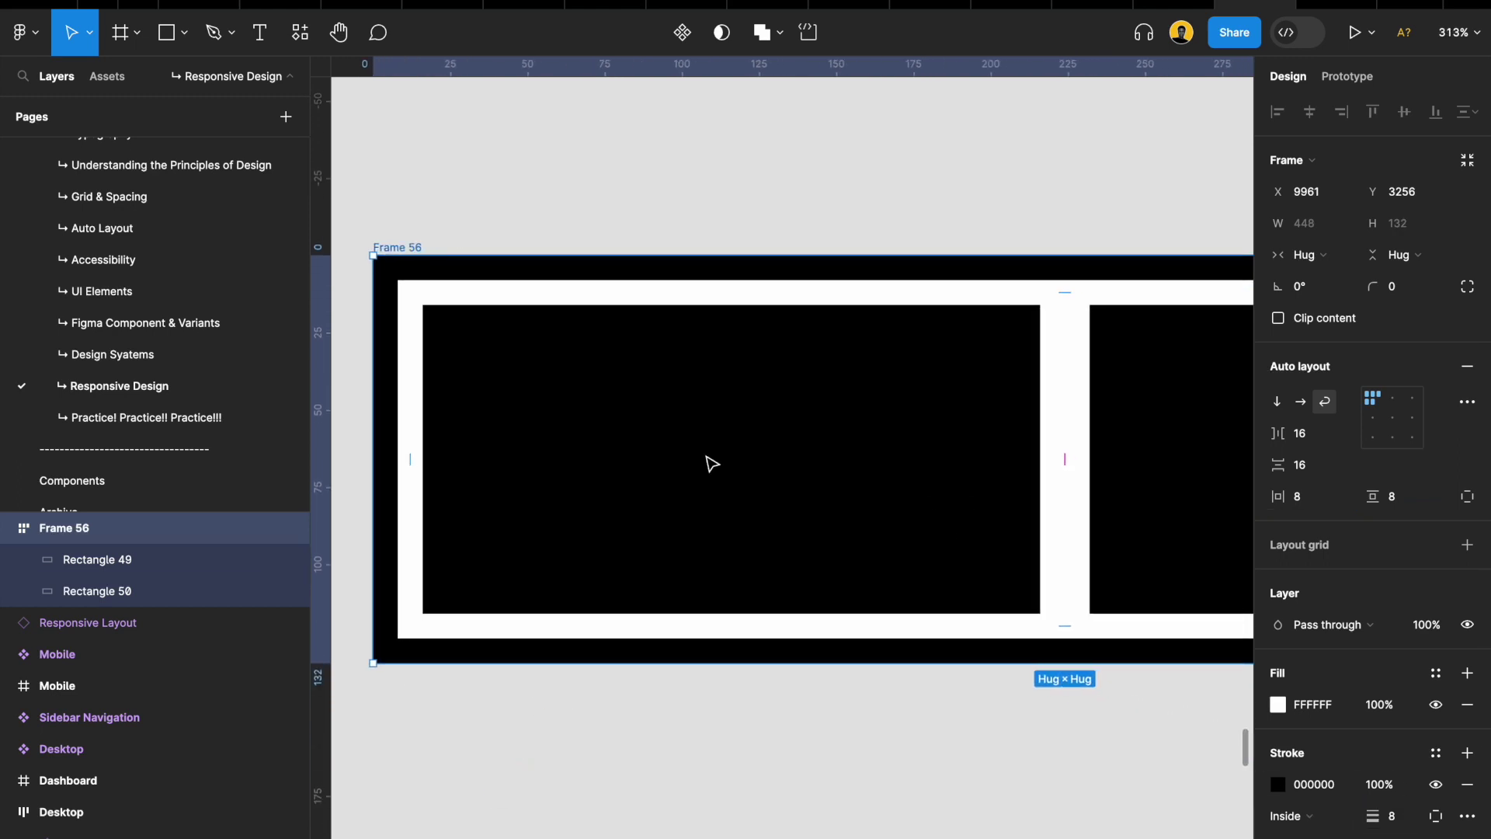
scroll(857, 460, right, 3)
scroll(1082, 410, down, 3)
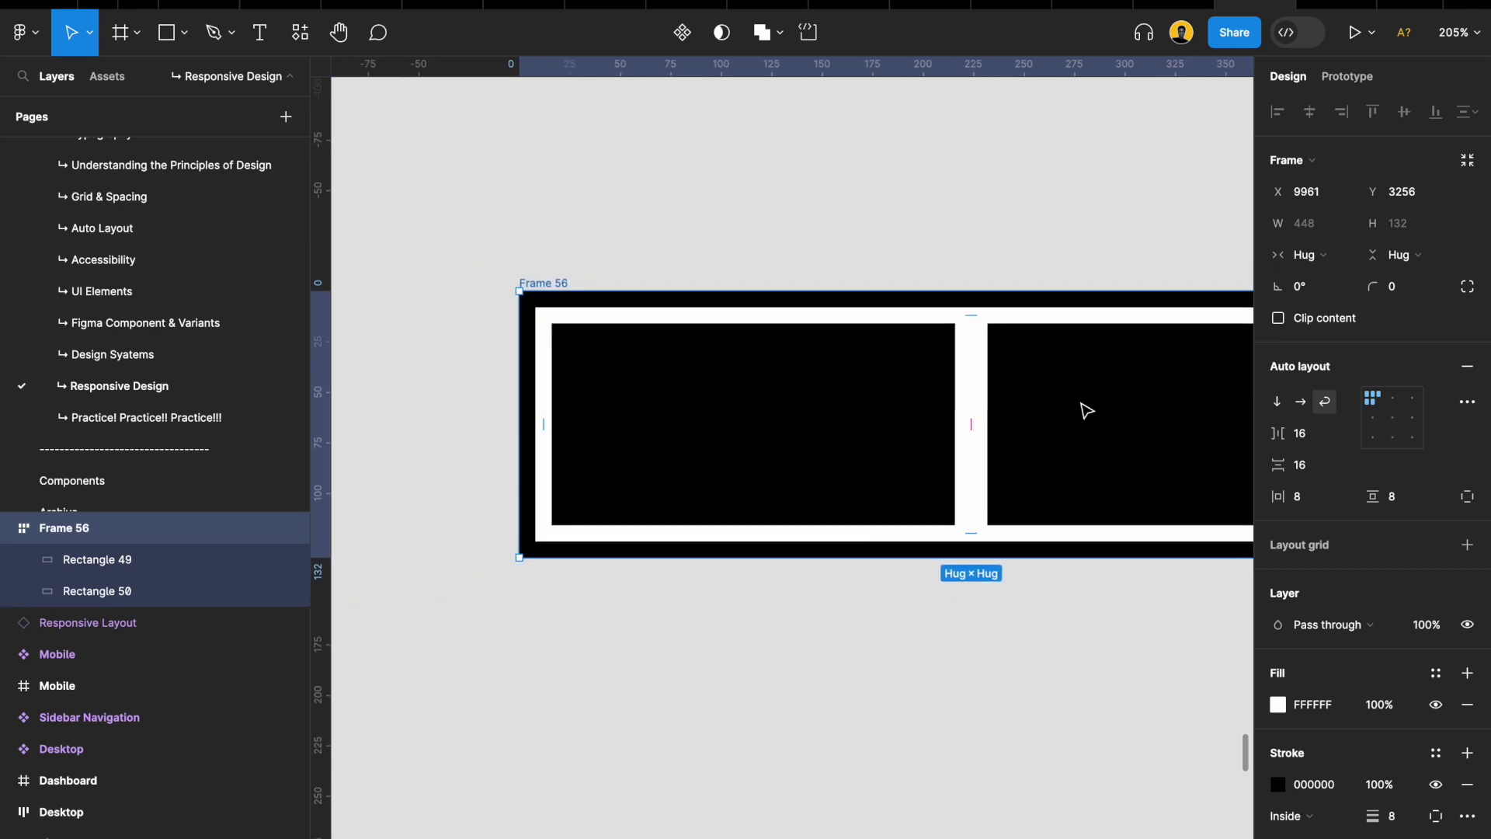
Resize both rectangles inside Frame 56 to a width of 100 and a height of 50
click(893, 386)
shift+click(1088, 385)
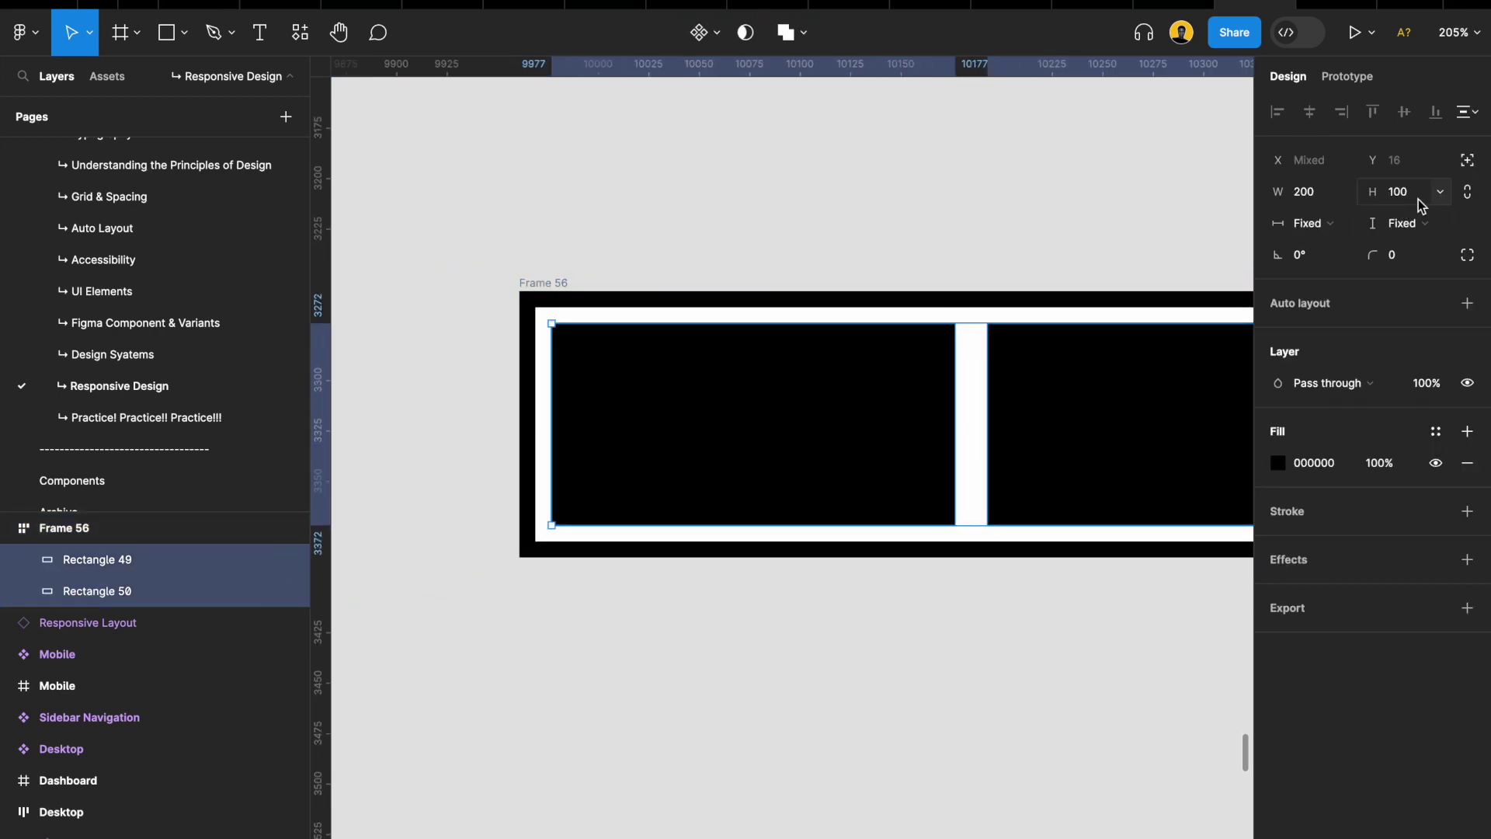
click(1325, 204)
text(100)
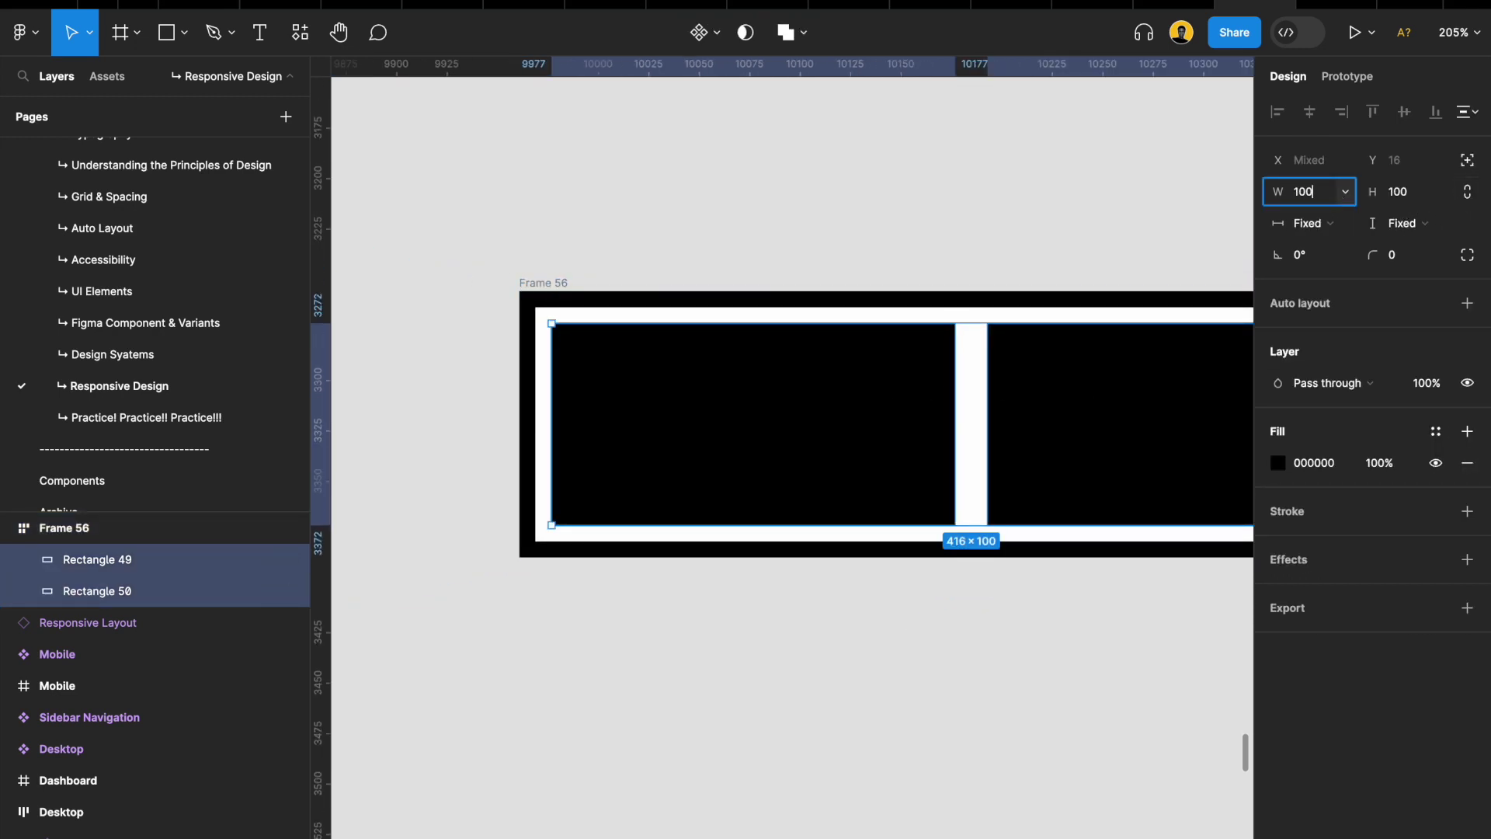
key(Tab)
text(50)
key(Return)
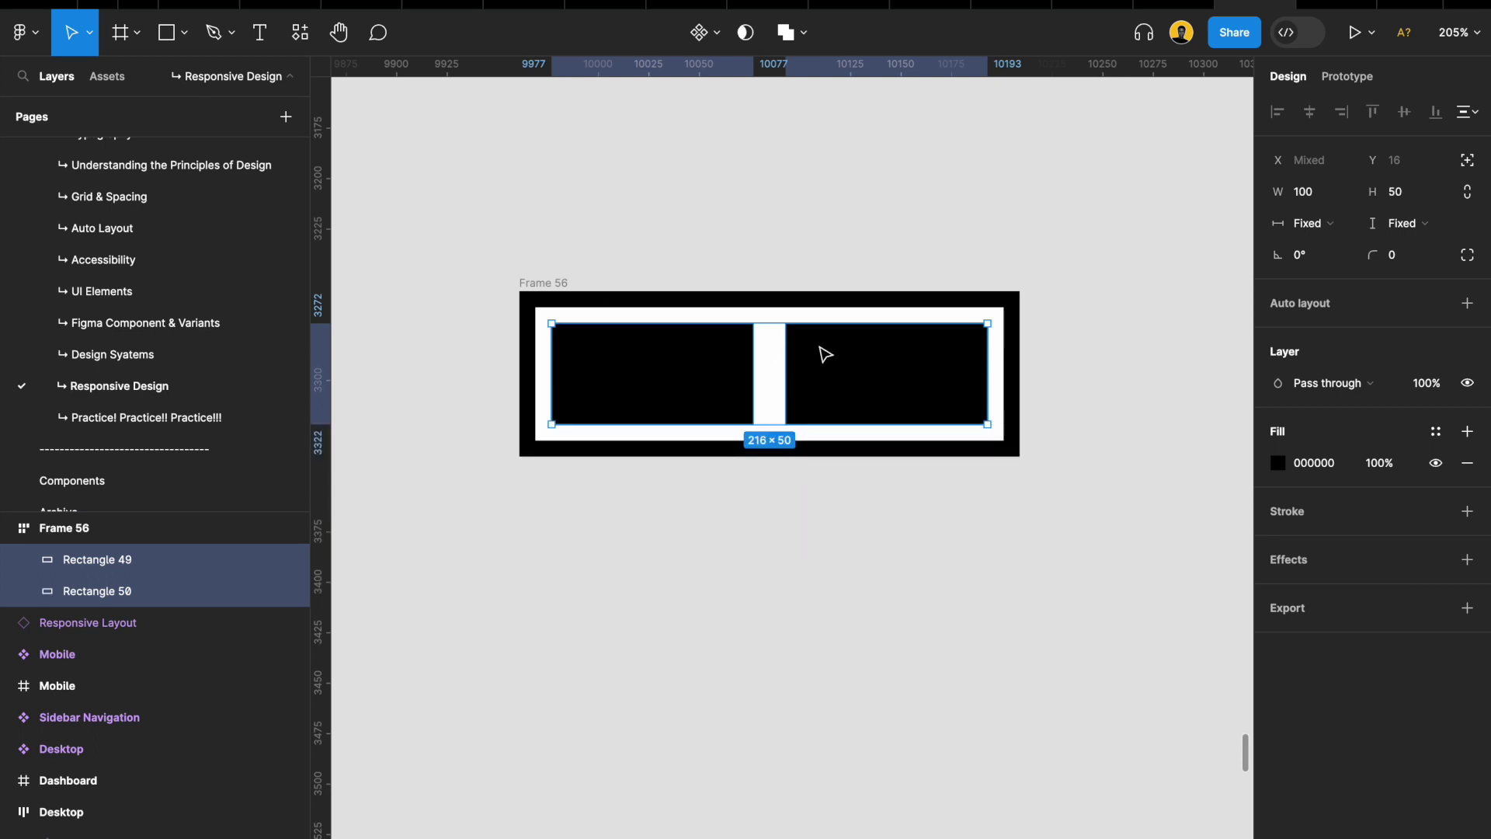
Set the width of both rectangles to 50 to make them square
click(1398, 192)
click(1332, 199)
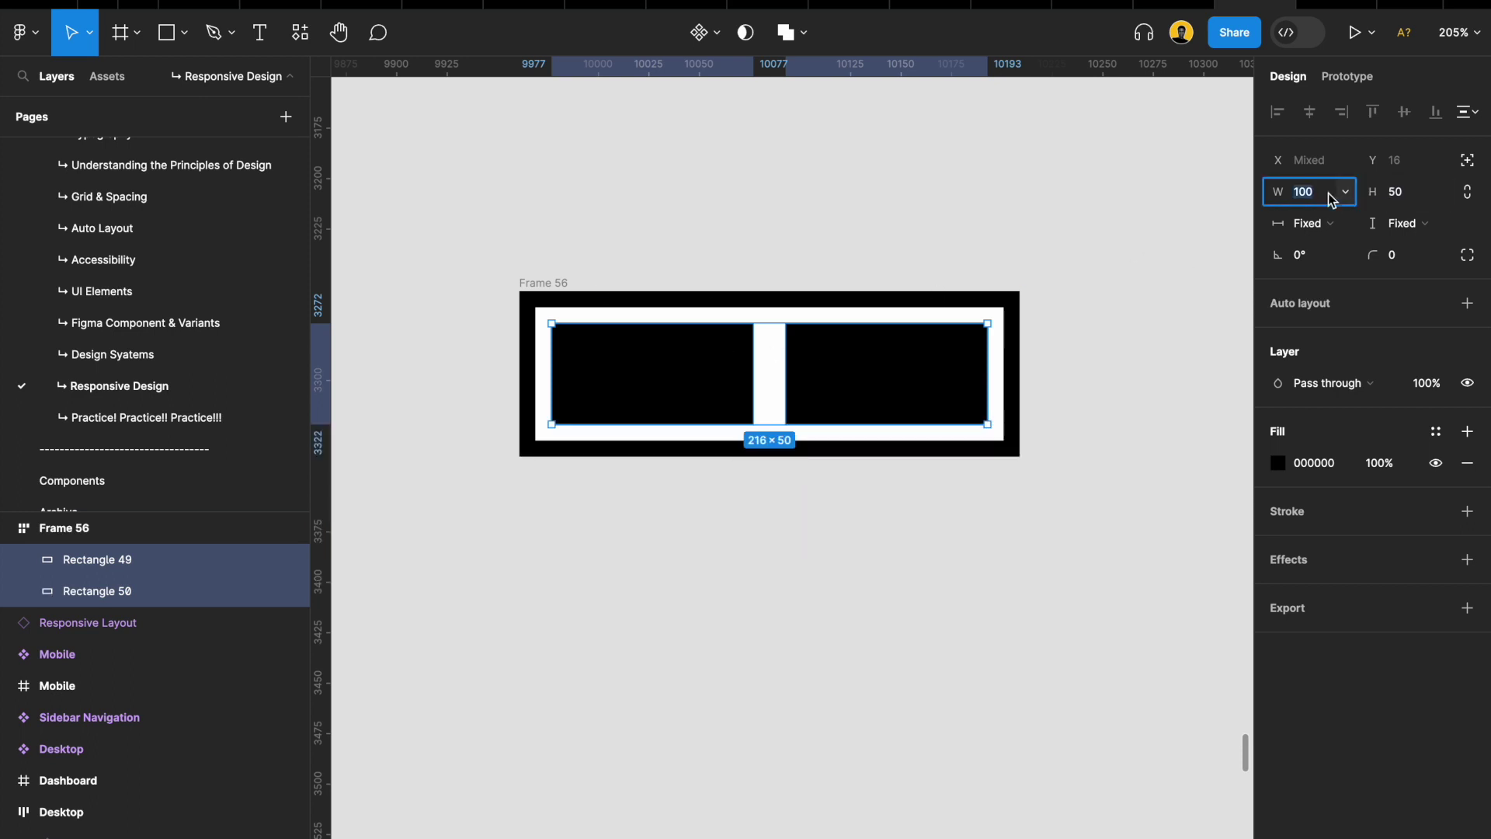
text(50)
key(Return)
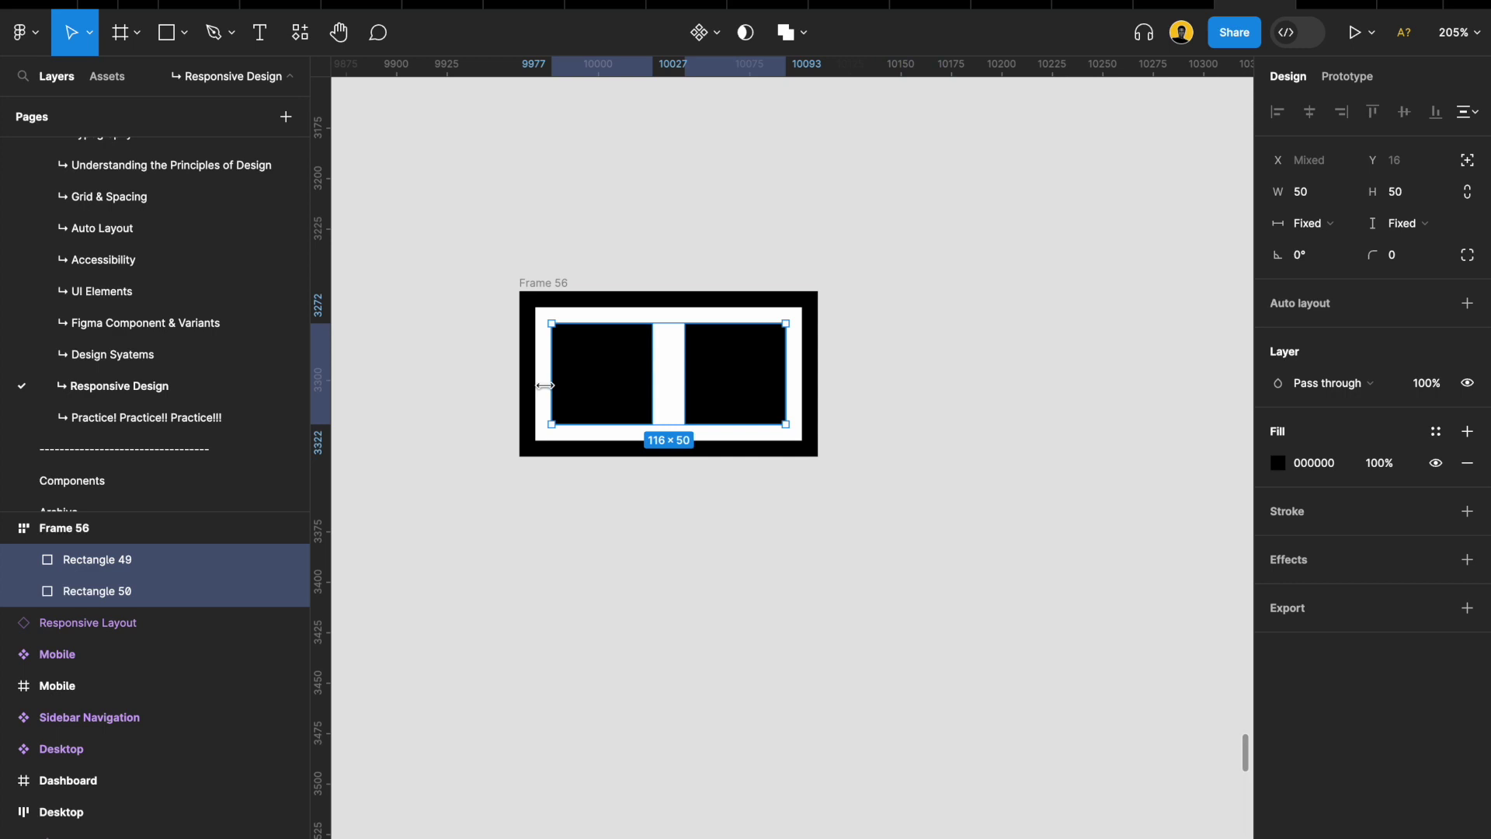
Set Frame 56's strokes to excluded from layout in the advanced auto layout settings
scroll(629, 365, up, 5)
scroll(631, 362, up, 6)
scroll(629, 363, down, 3)
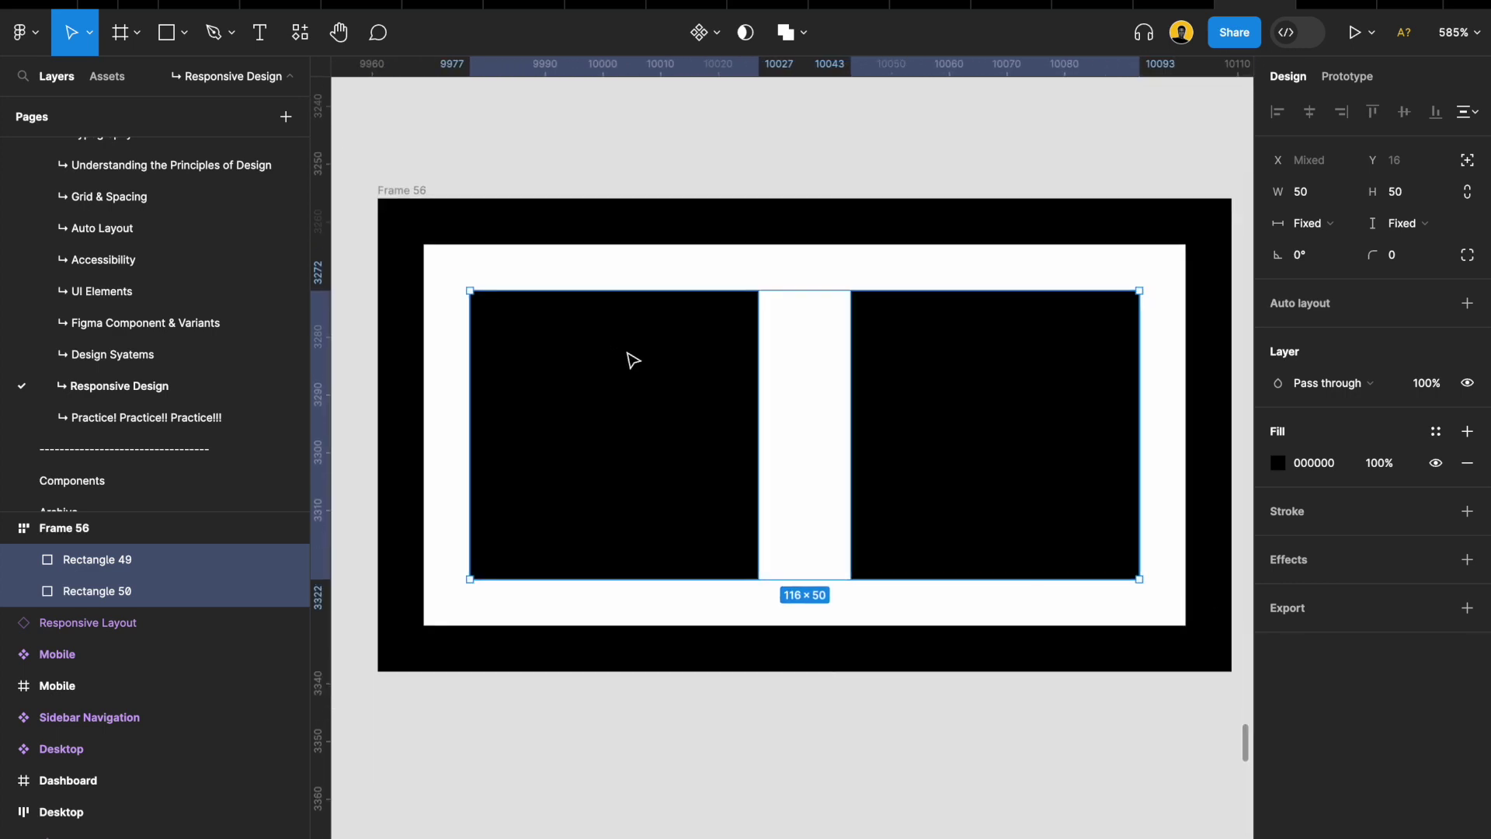
click(533, 106)
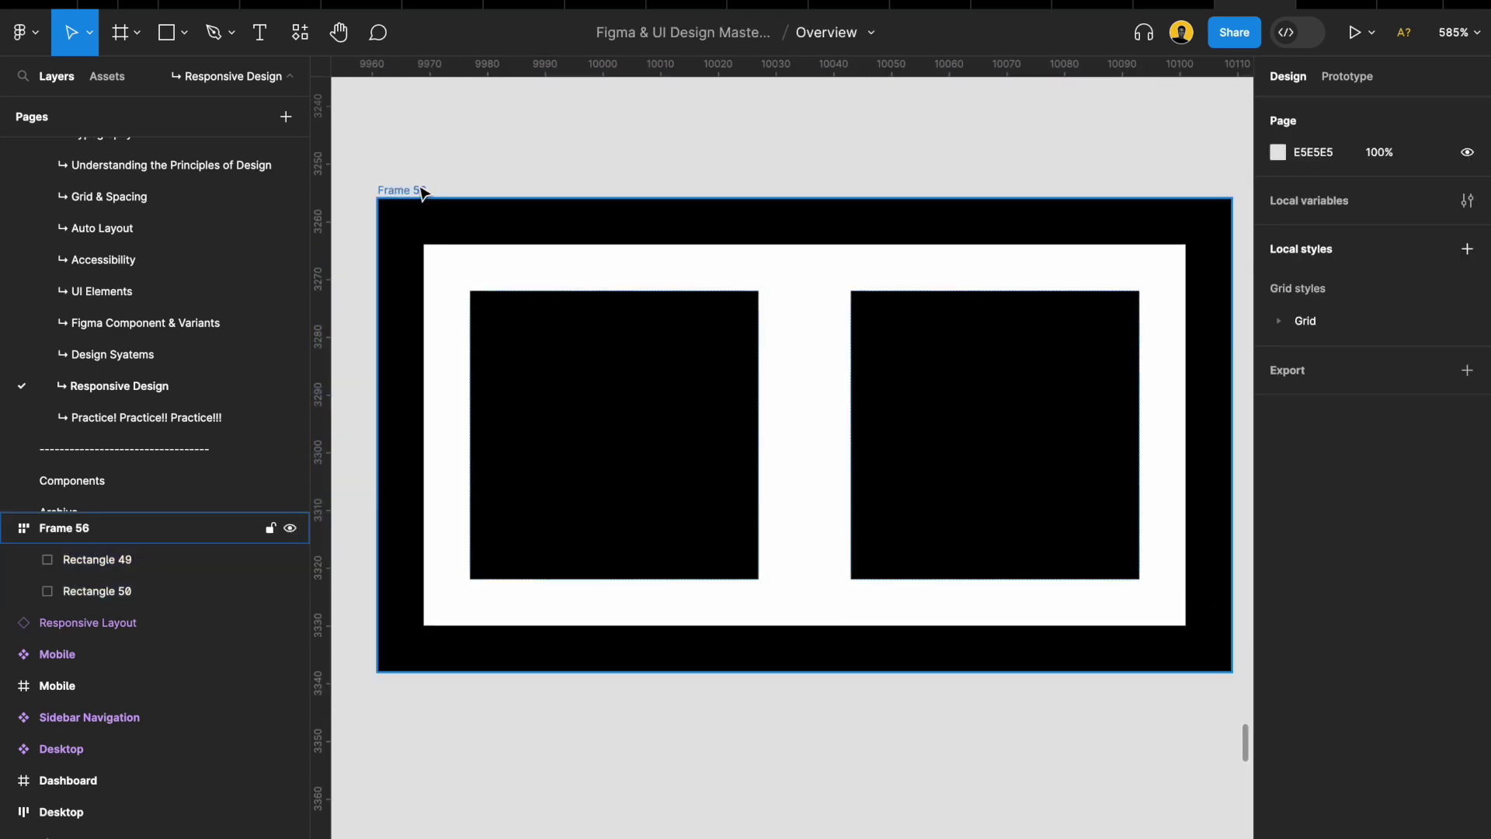
click(415, 190)
click(1467, 401)
click(1204, 570)
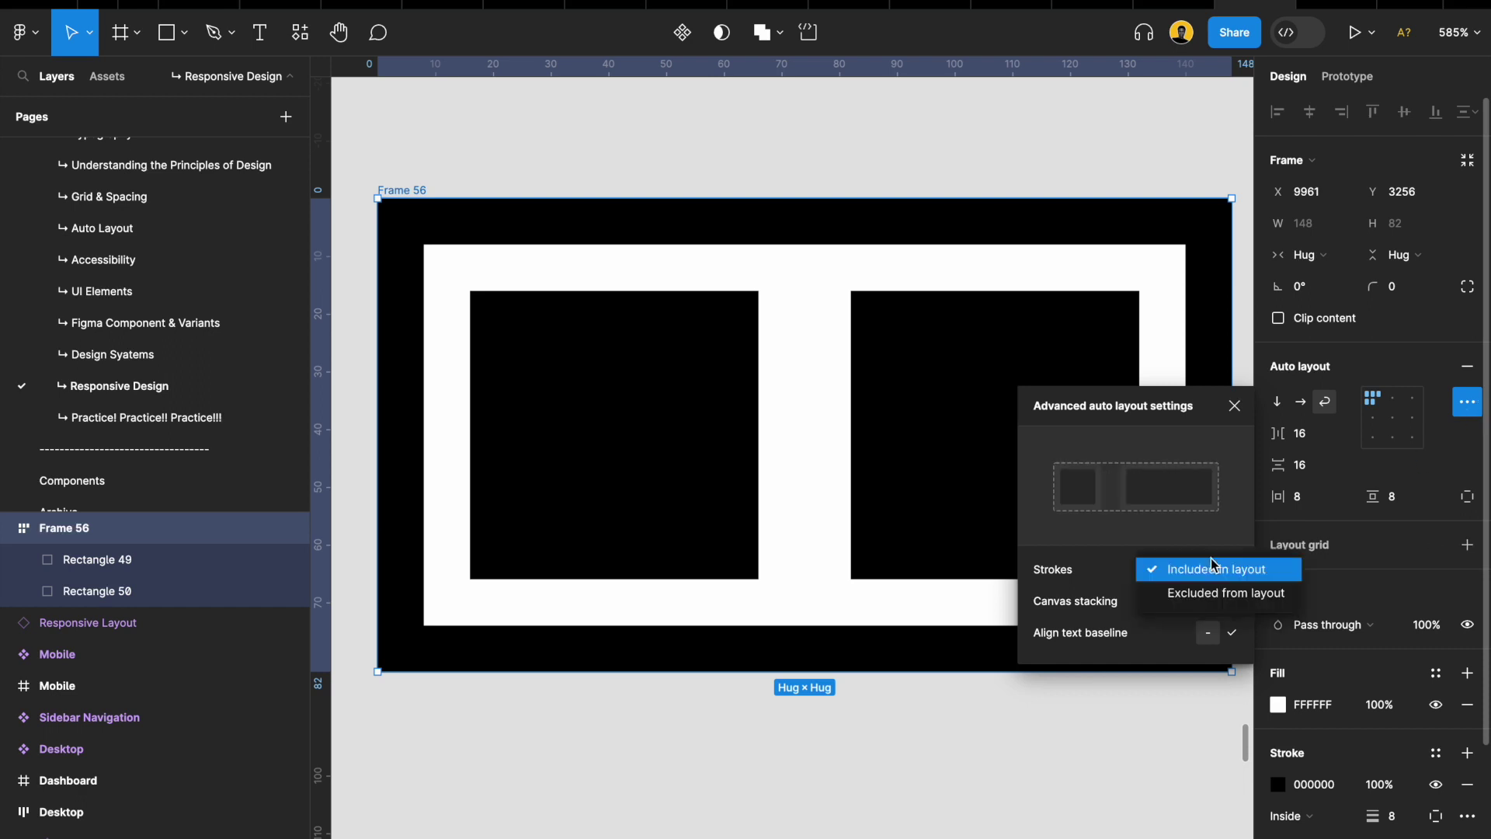
click(1210, 594)
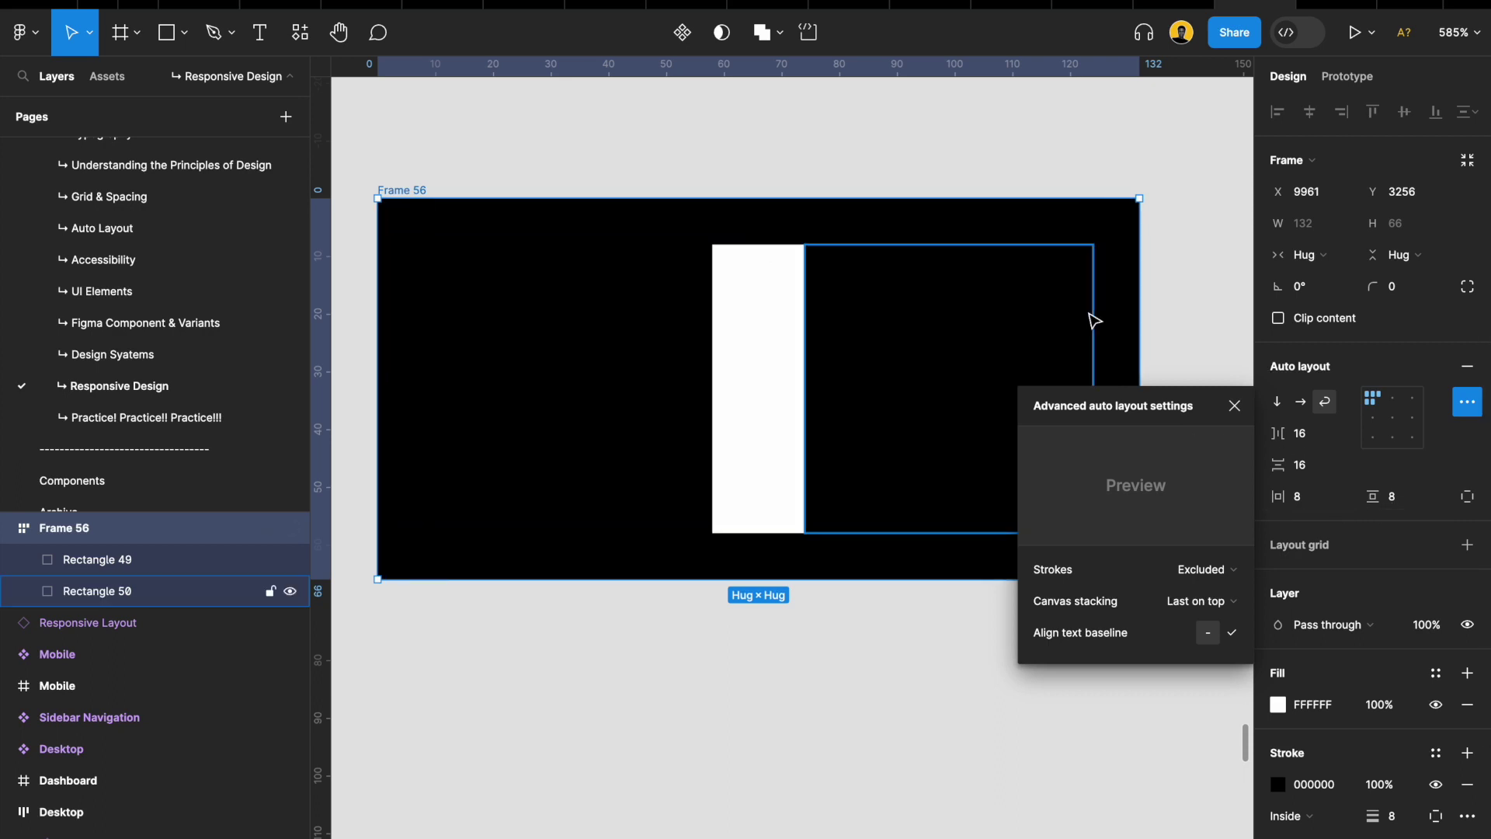
Set Frame 56's horizontal and vertical padding to 10
click(1316, 501)
text(10)
key(Tab)
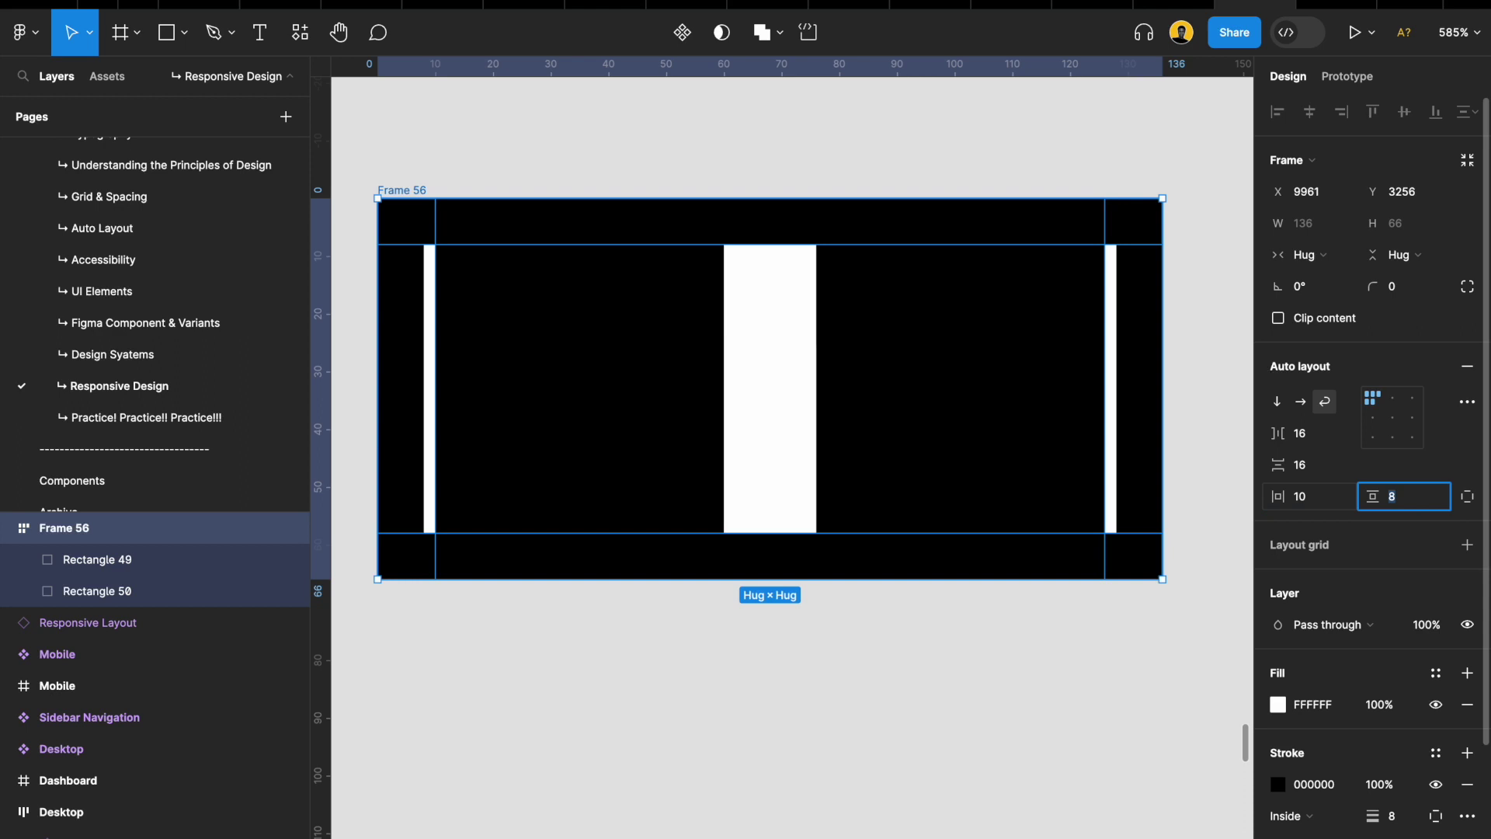
key(Return)
scroll(906, 424, left, 2)
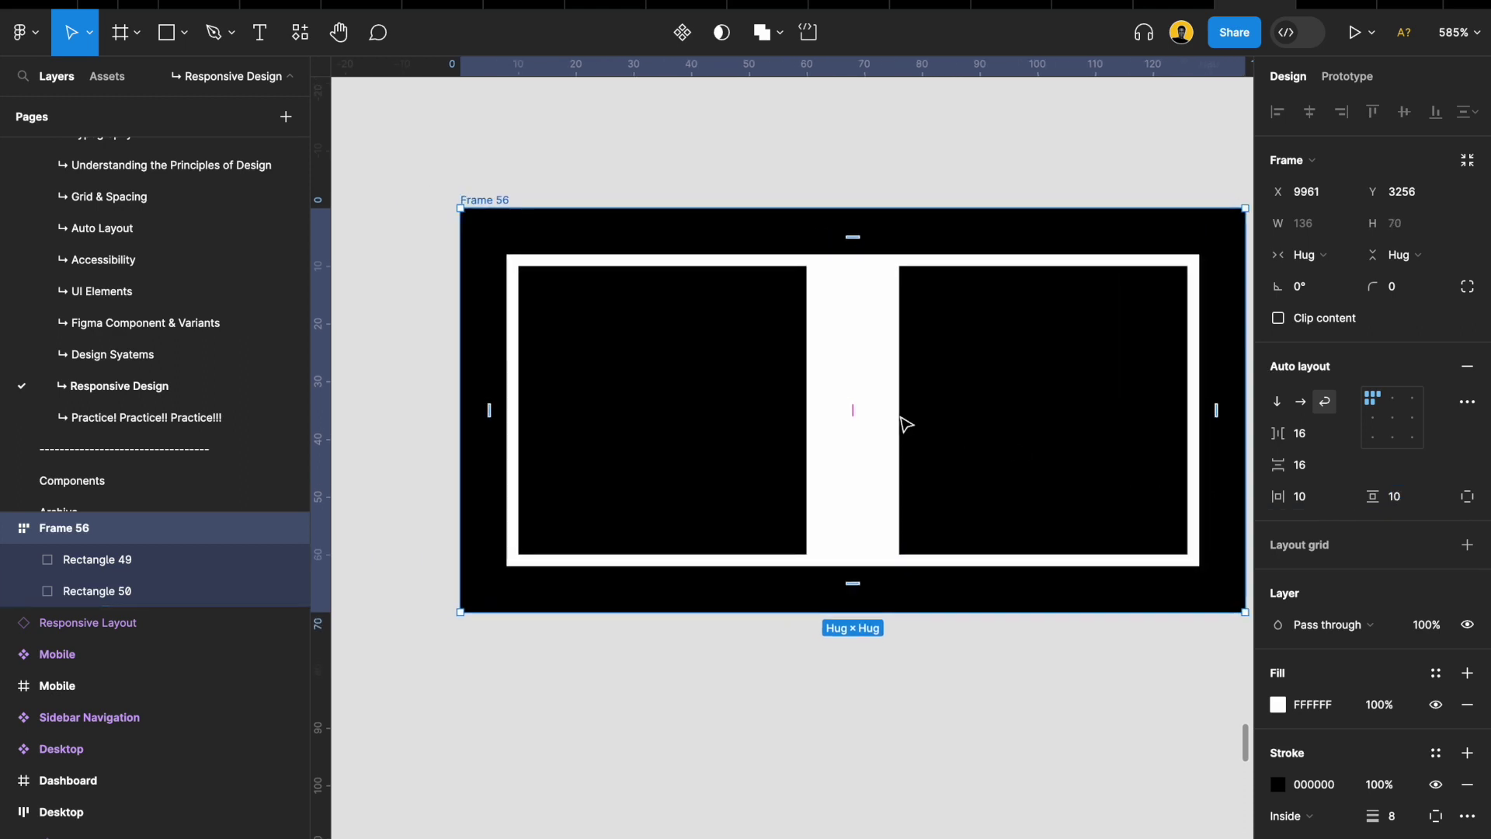
scroll(688, 328, right, 2)
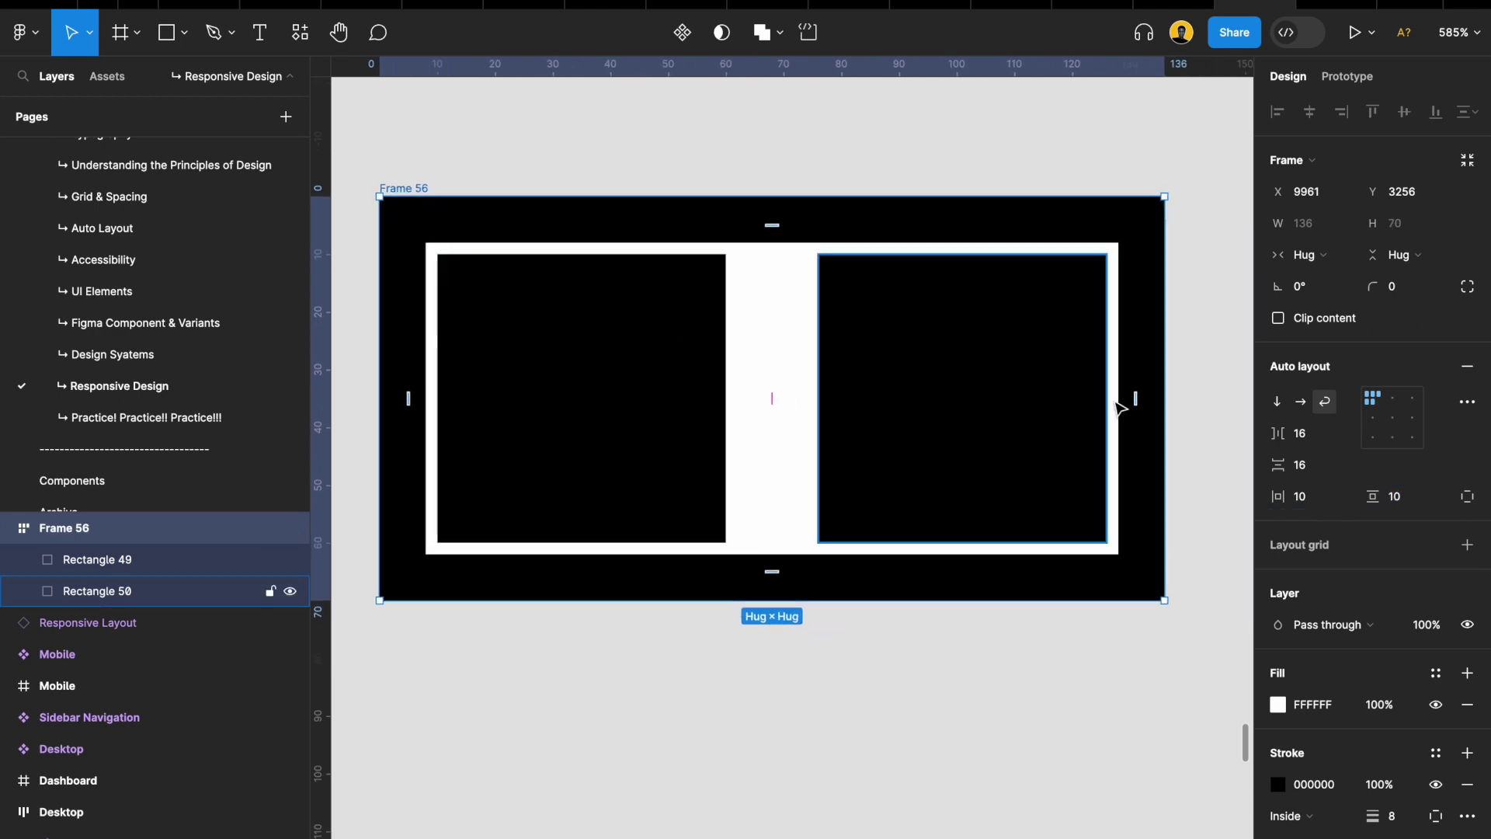
Set Frame 56's strokes to included in layout in the advanced auto layout settings
click(1467, 402)
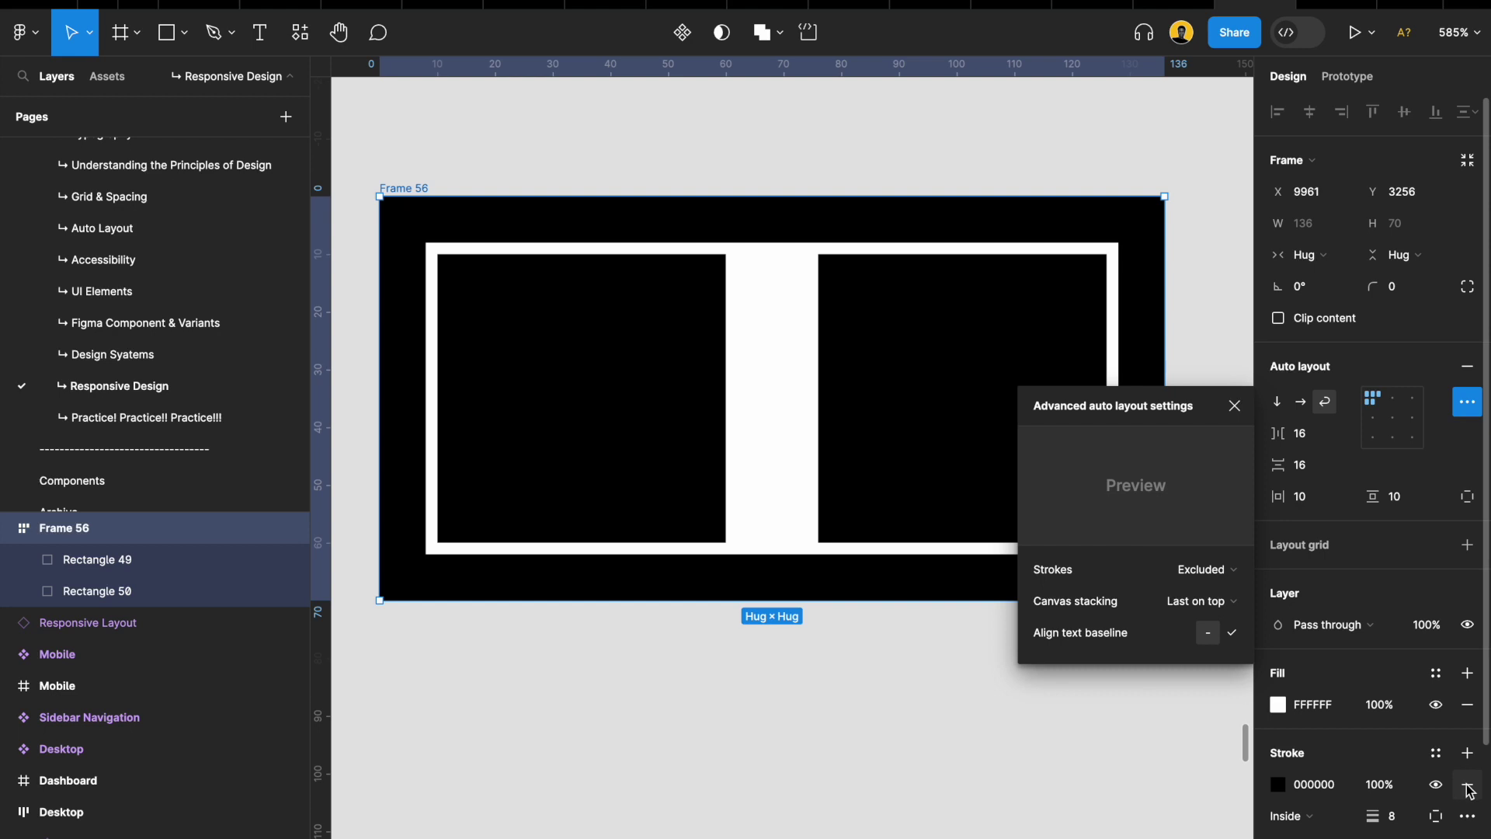
mouse_move(1058, 574)
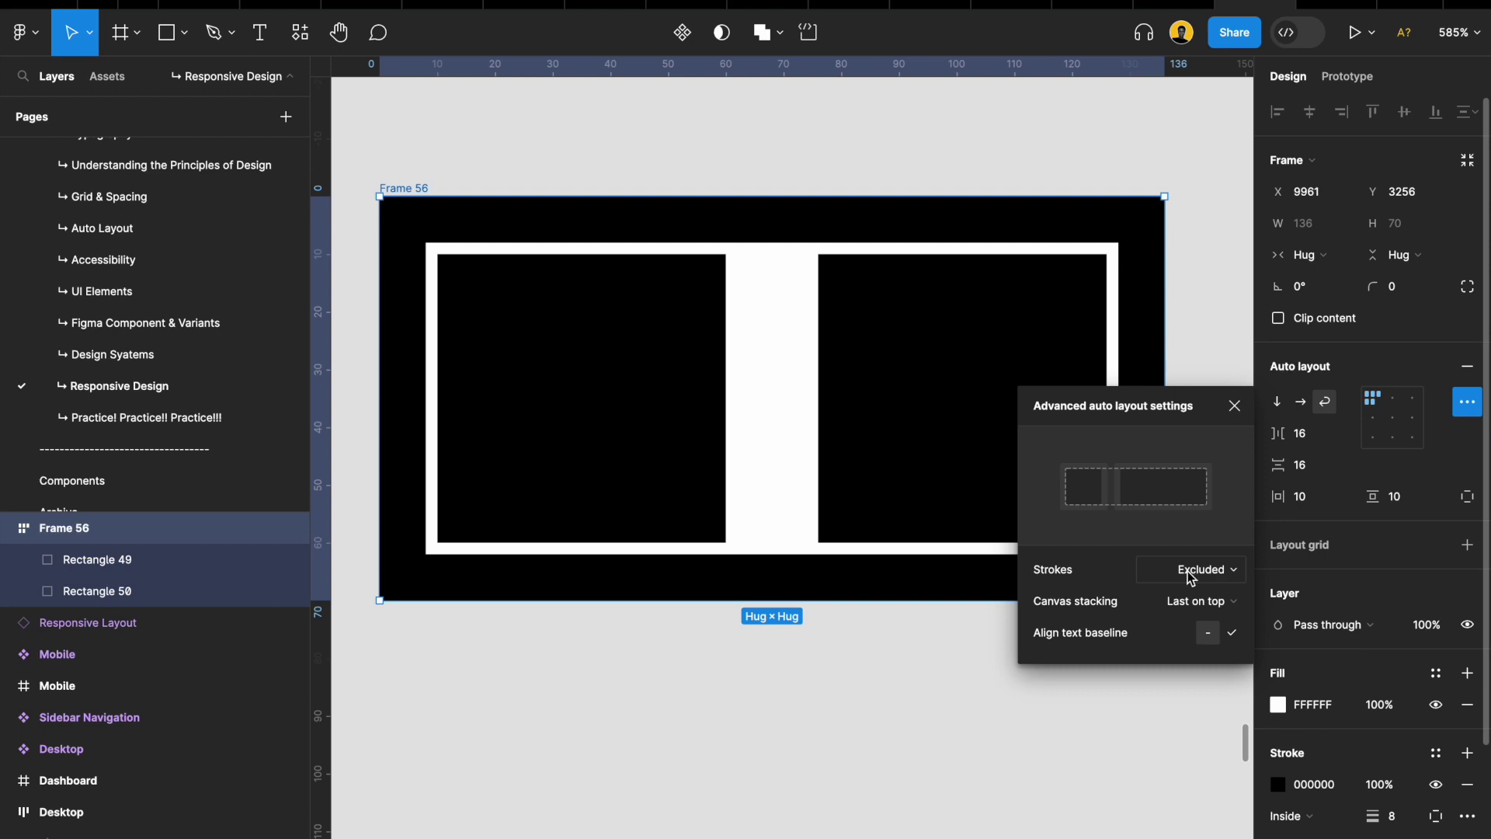
click(1224, 576)
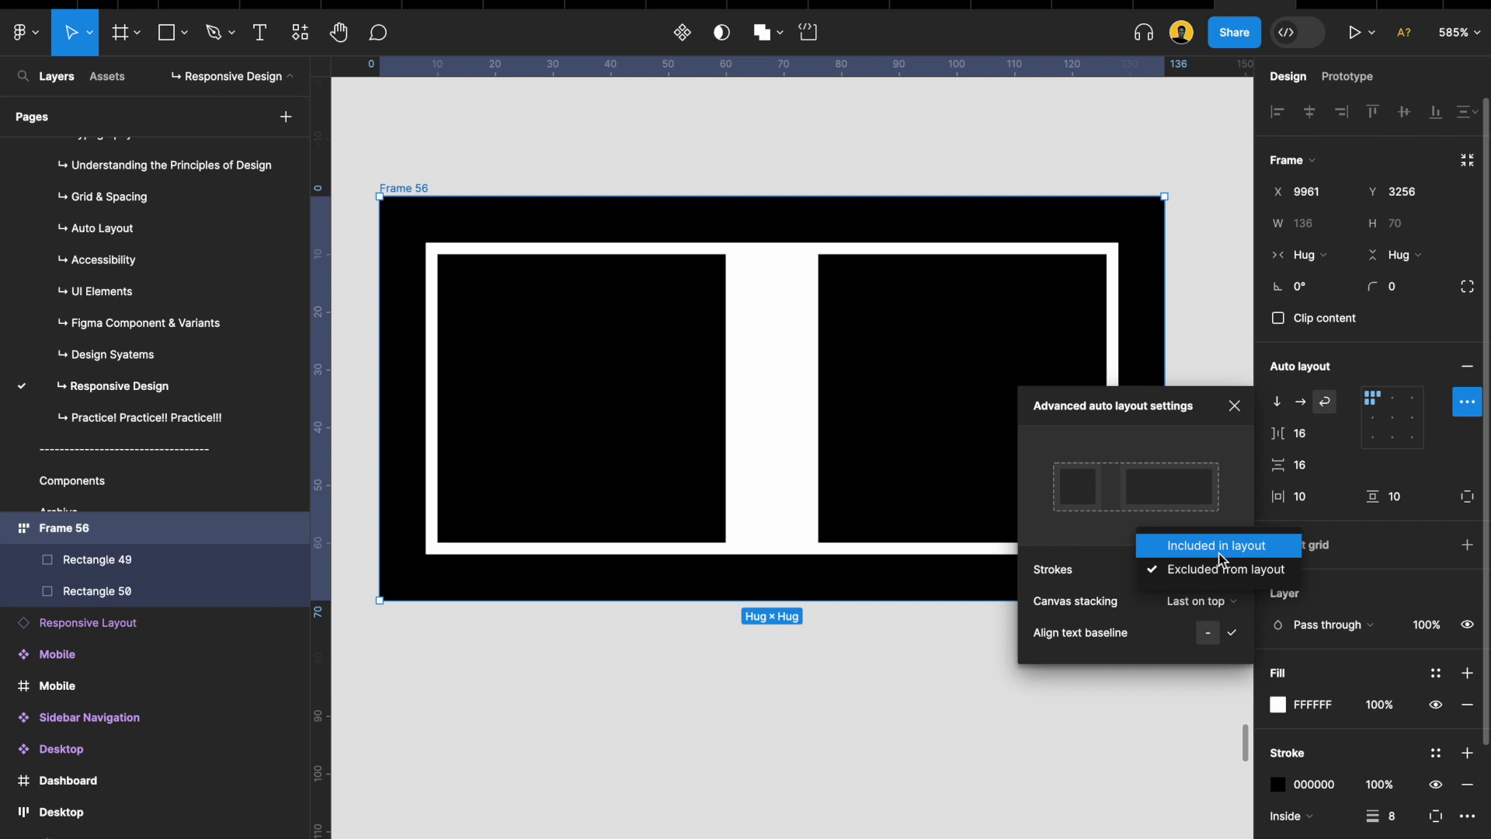
click(1219, 545)
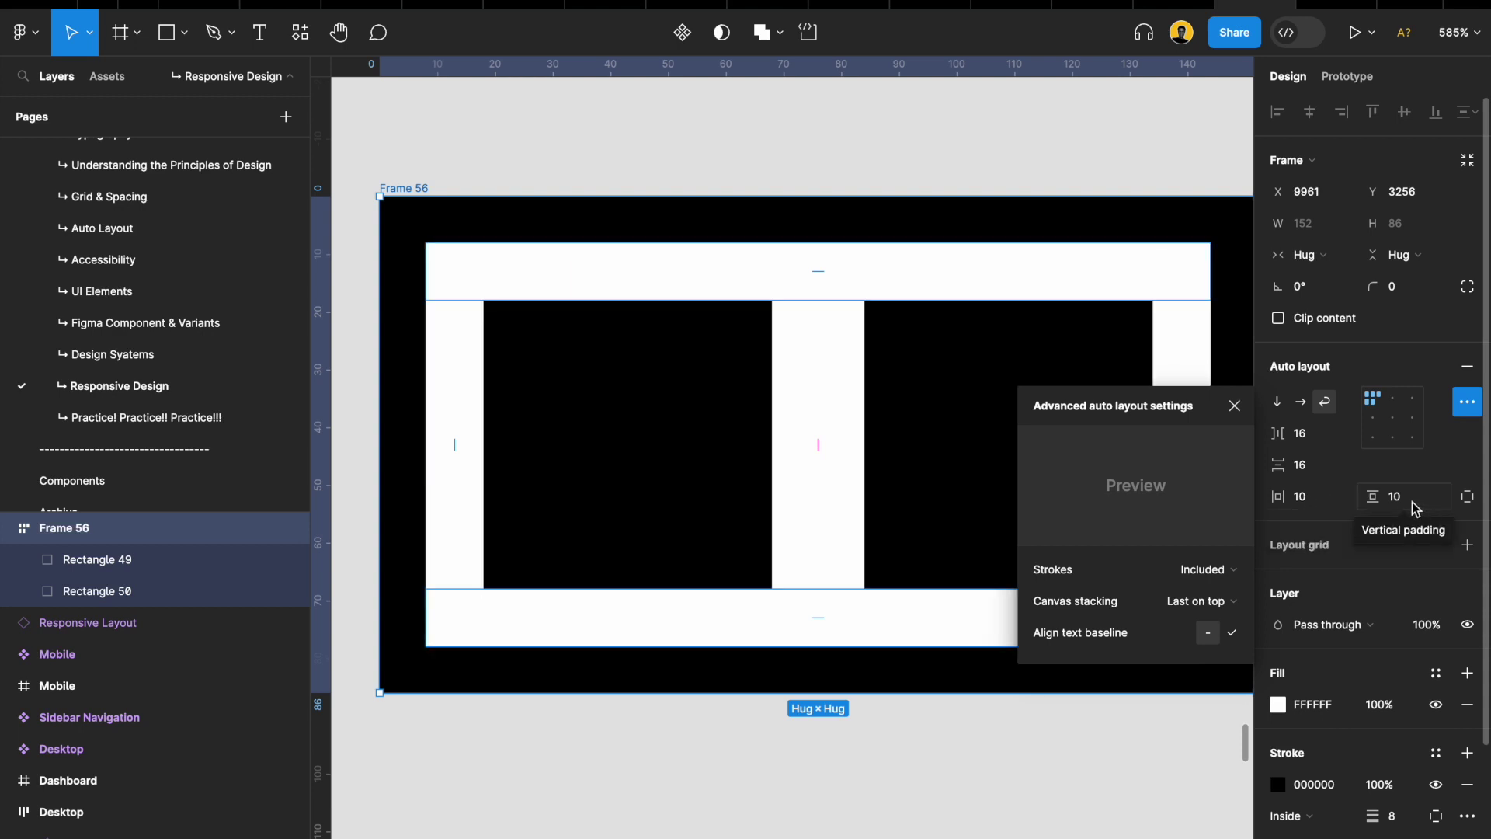
Review Frame 56's strokes-in-layout option and examine the stroke and padding at its upper-left corner up close
click(523, 326)
scroll(466, 254, down, 1)
scroll(466, 254, left, 1)
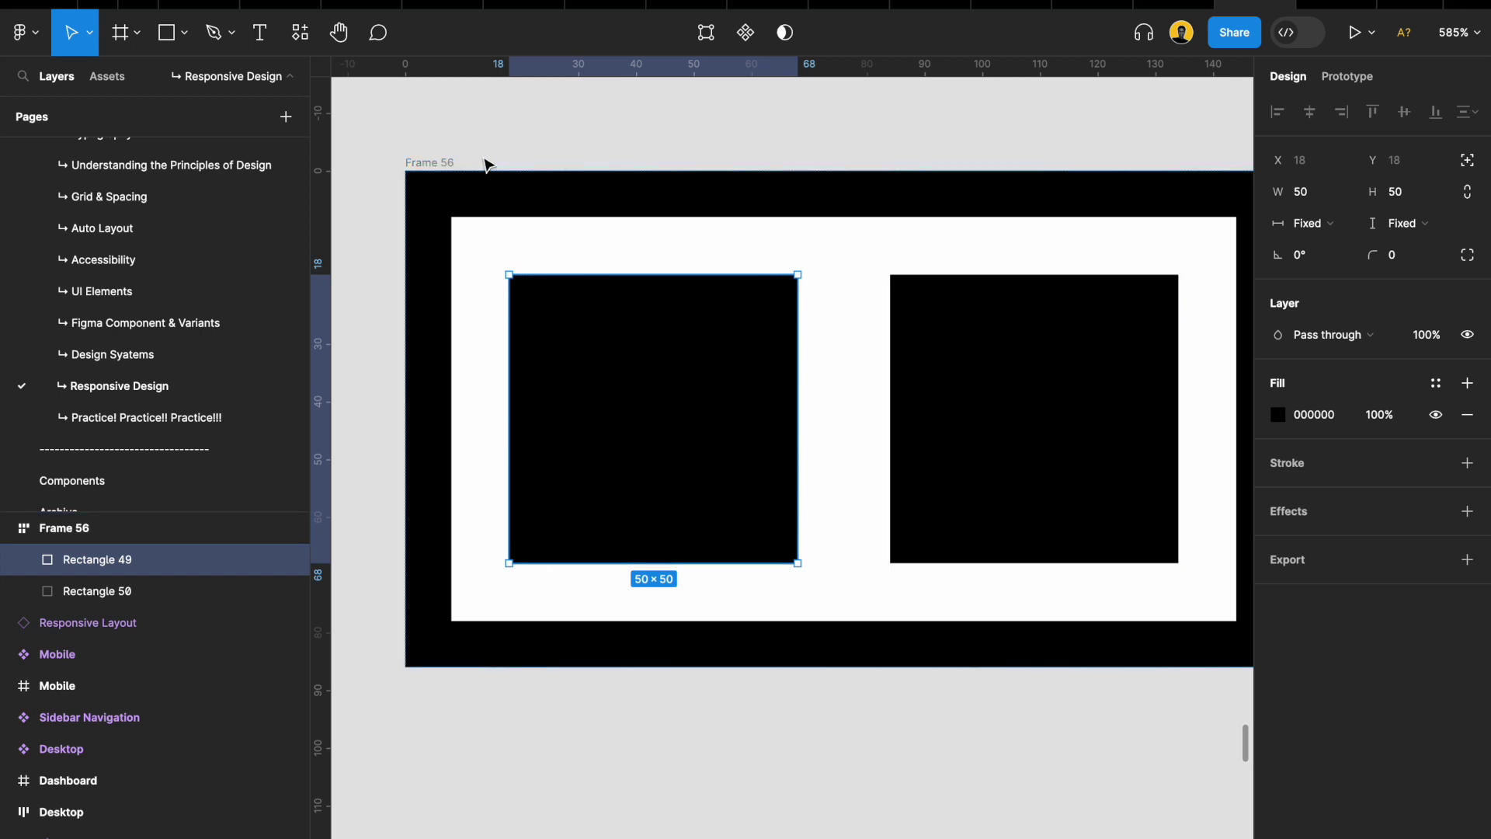
click(428, 162)
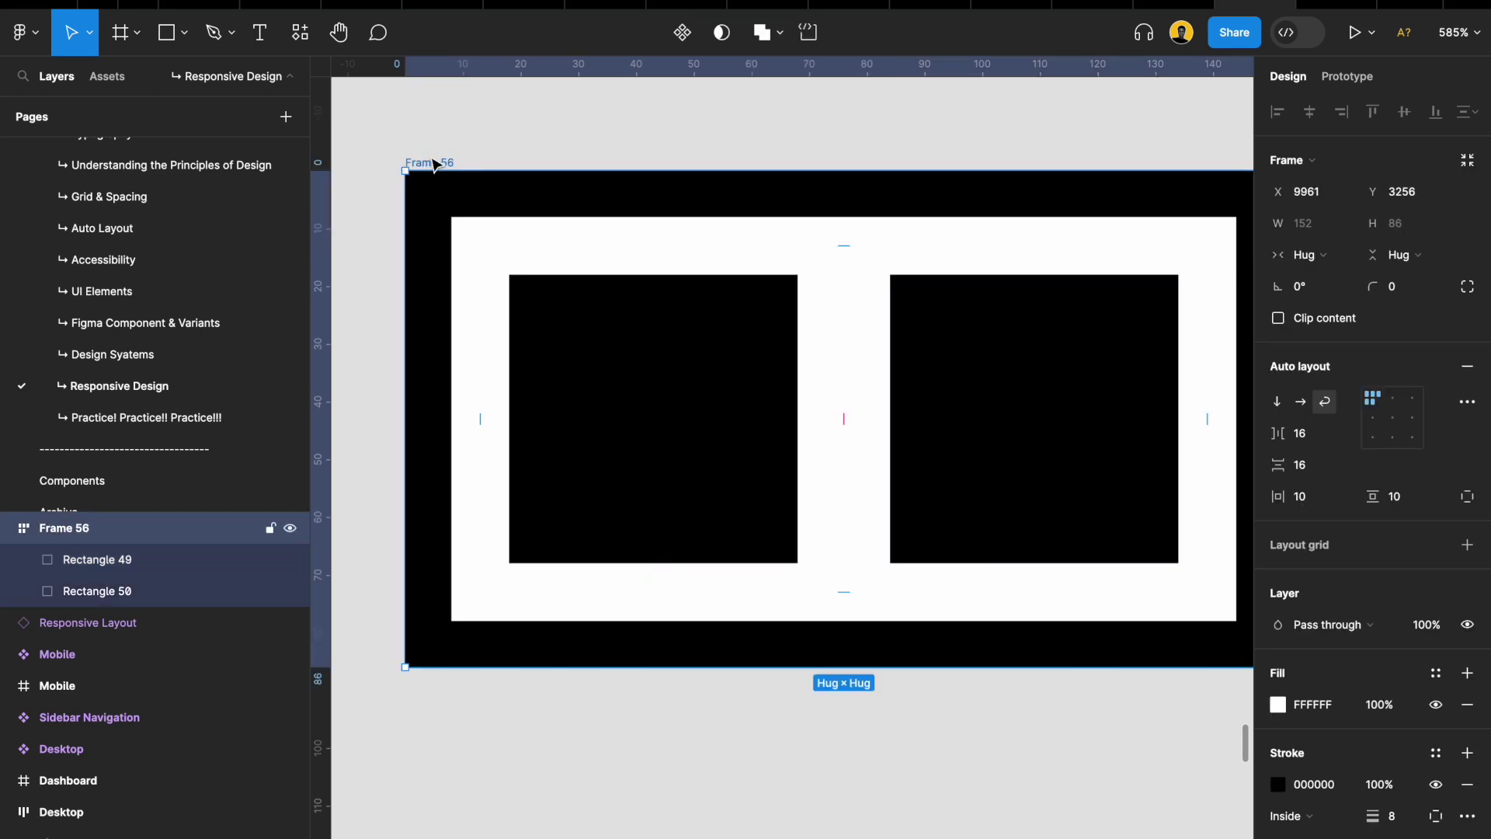
click(1467, 401)
click(1200, 570)
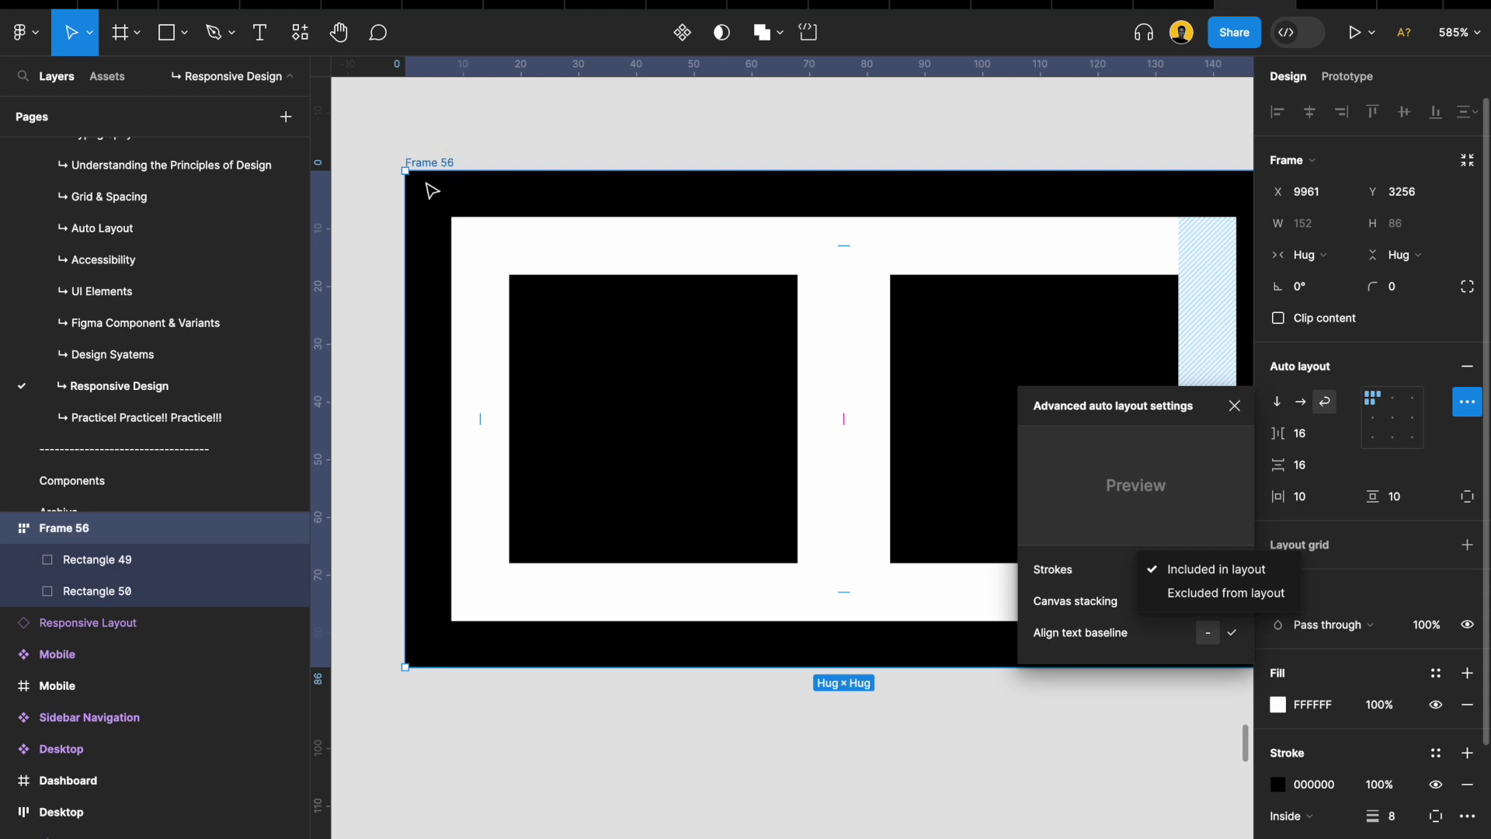
scroll(432, 191, up, 5)
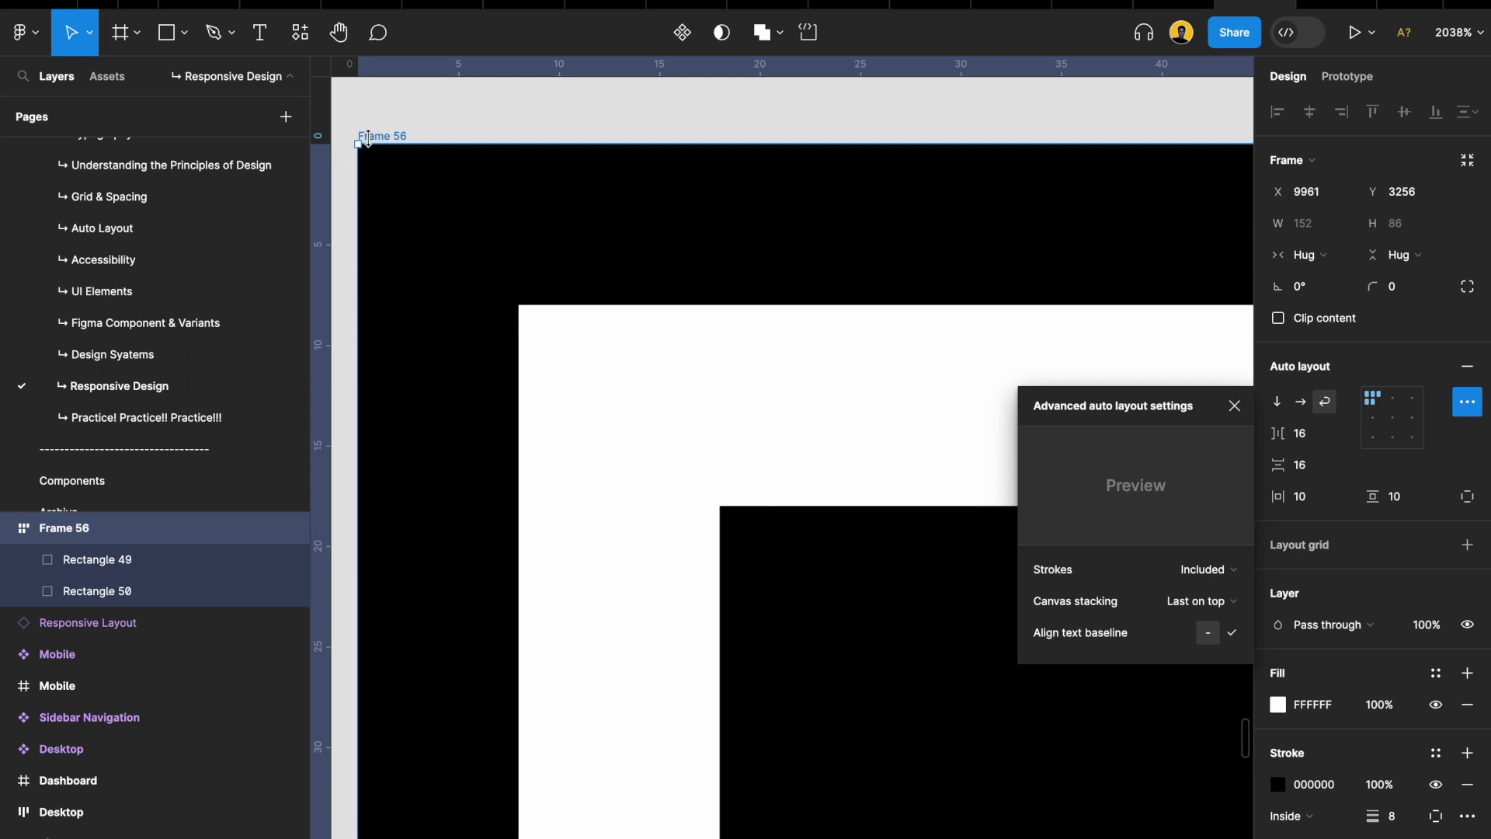
Set Frame 56's strokes to excluded from layout in the advanced auto layout settings
scroll(585, 349, down, 3)
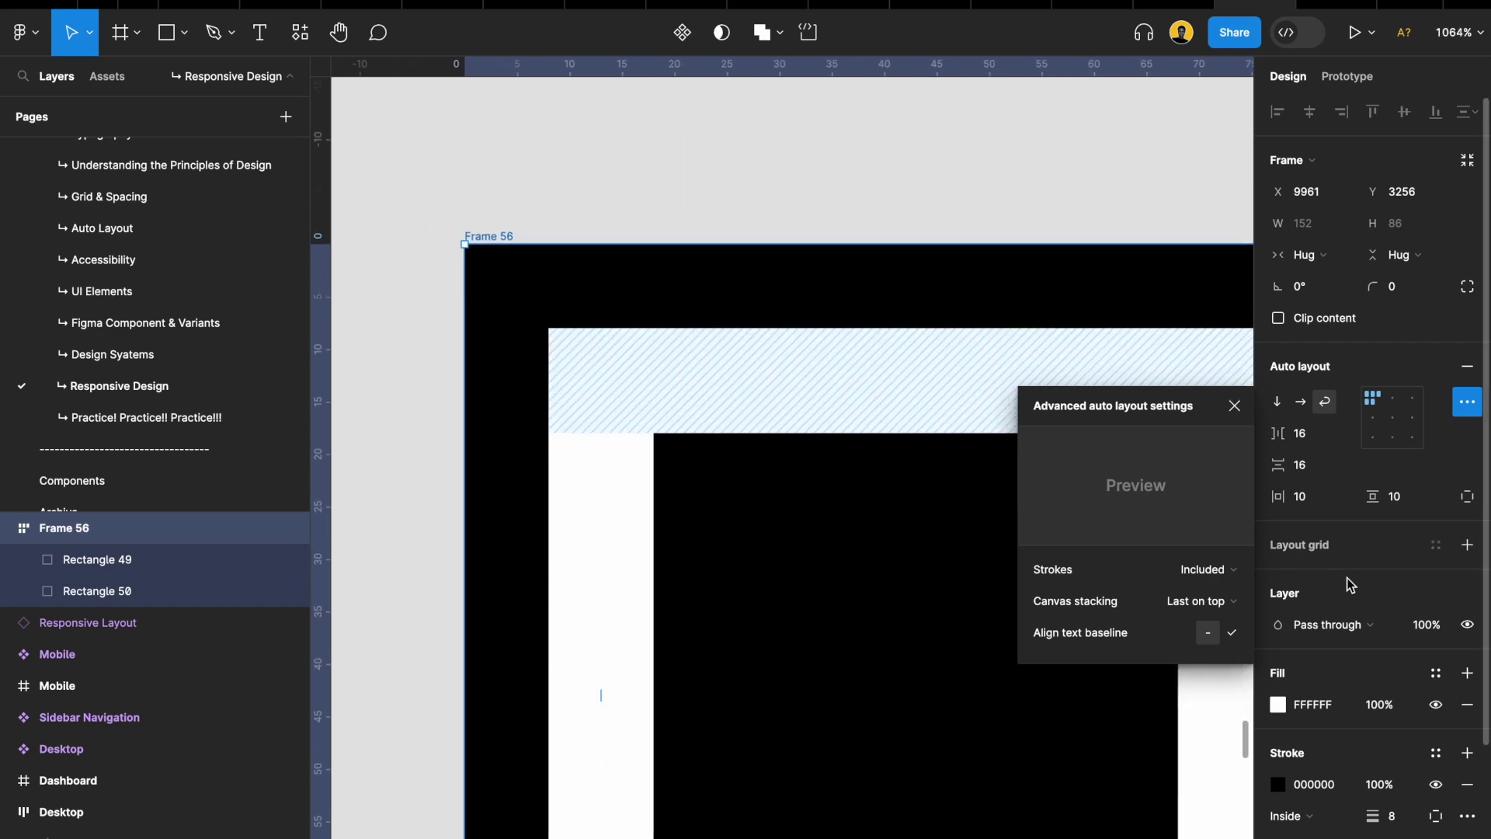
click(1208, 570)
click(1213, 594)
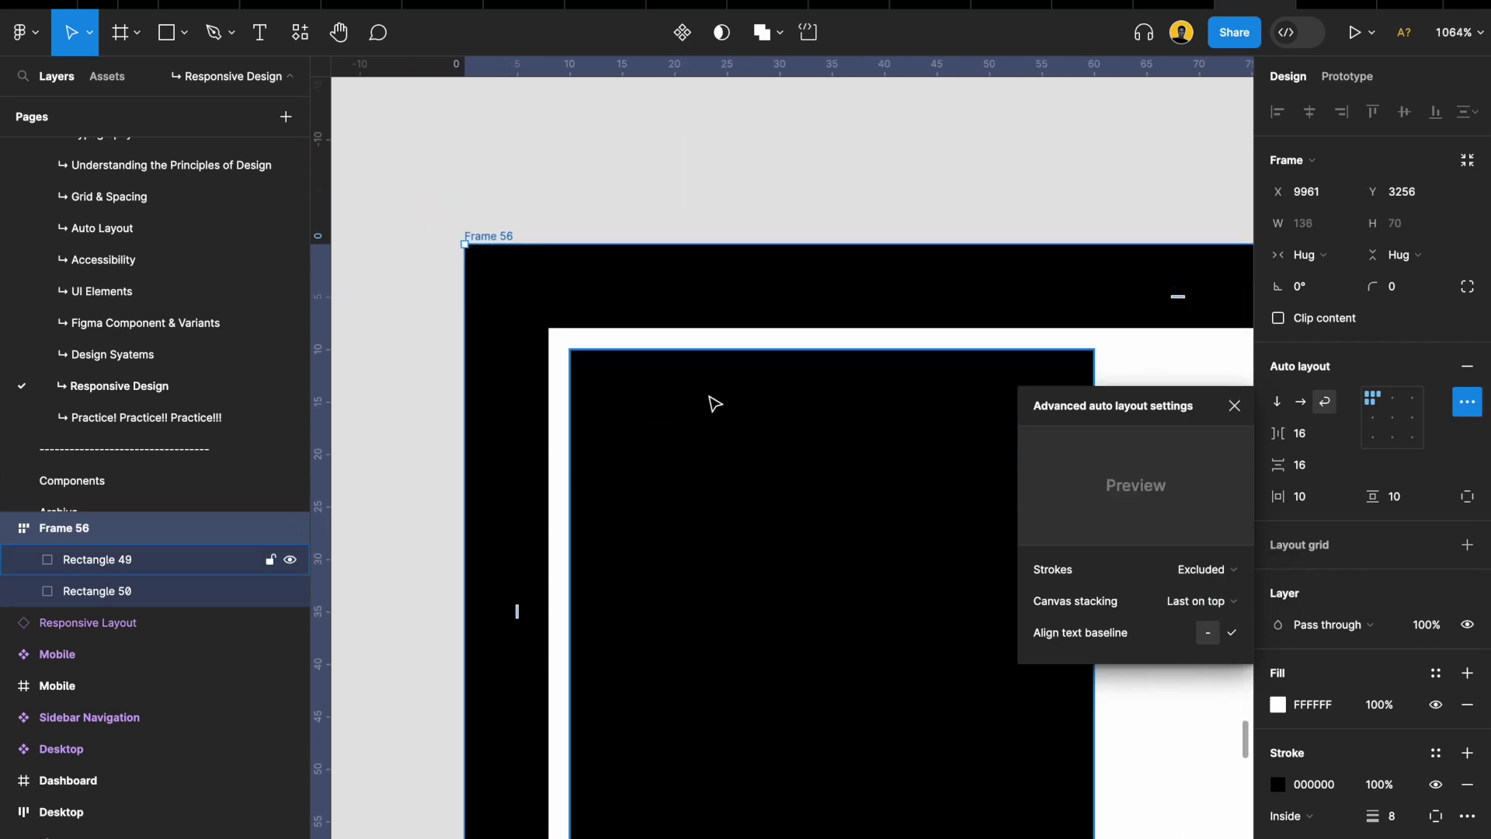
Measure the distance from Rectangle 49 to Frame 56's edges with strokes excluded, and examine the padding overlapping the stroke at the upper-left corner
scroll(588, 396, up, 3)
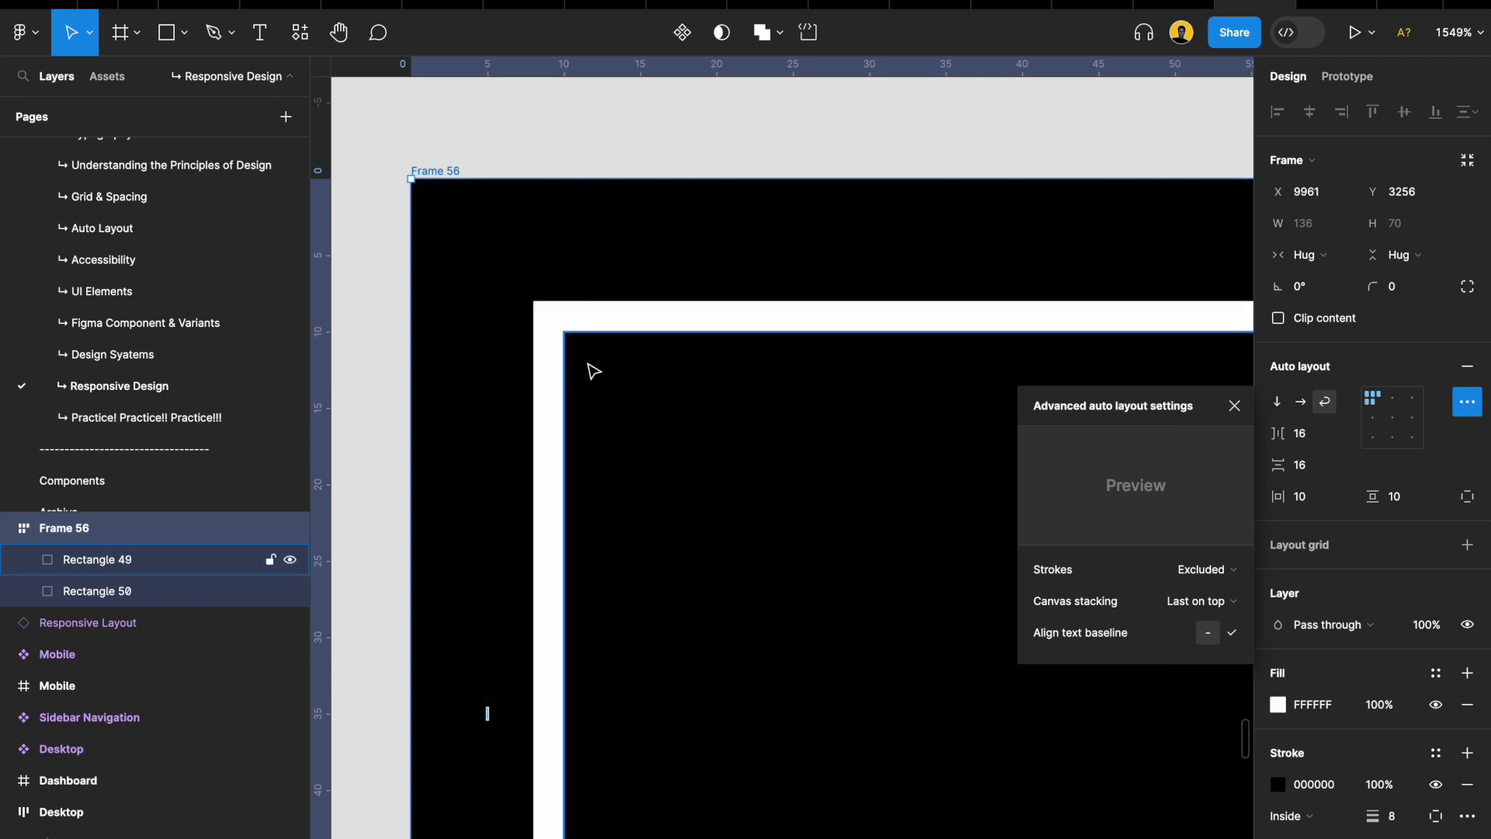
scroll(594, 371, up, 3)
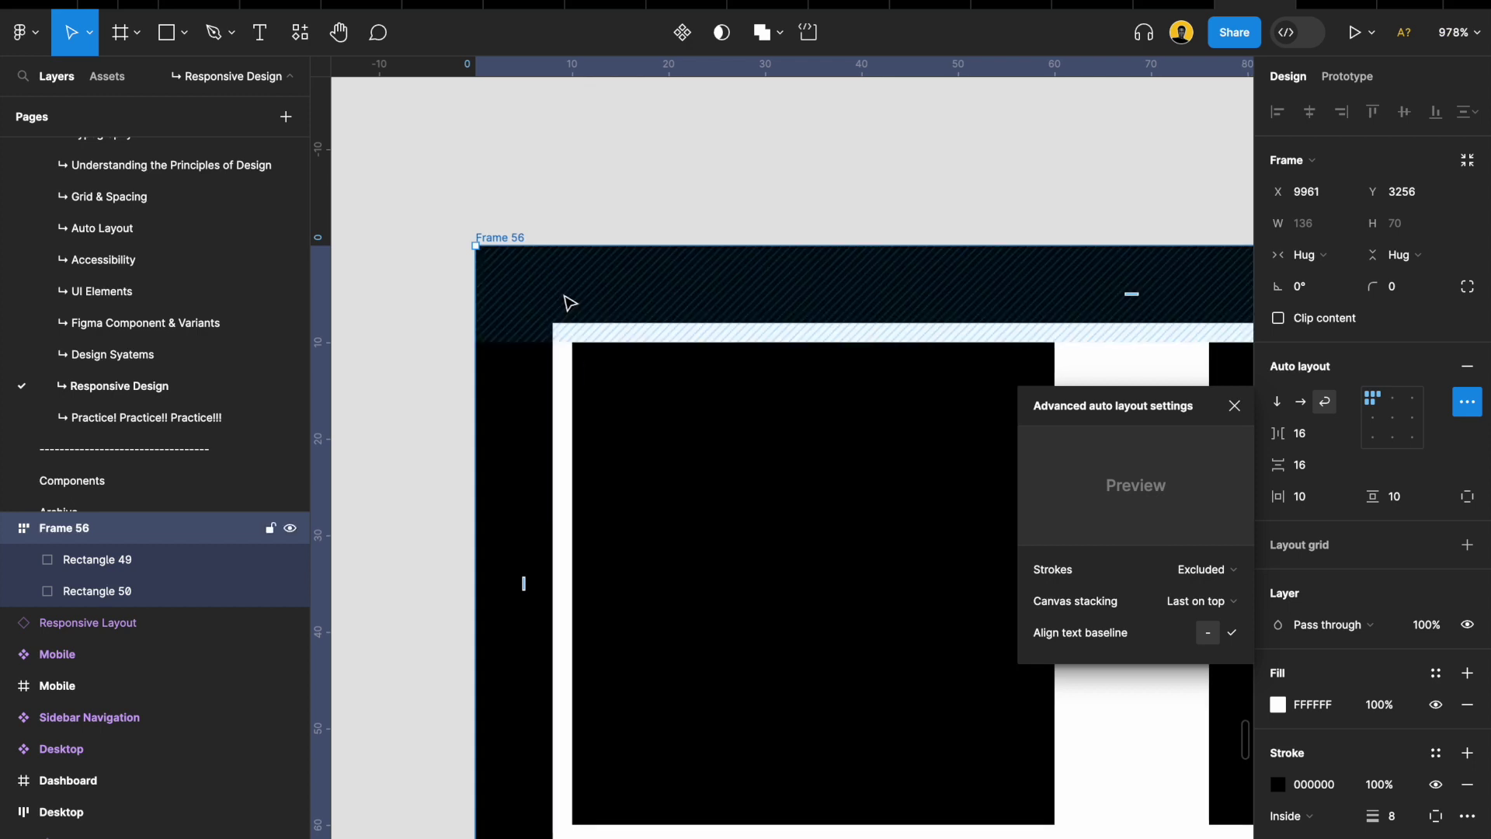
click(596, 412)
key(alt)
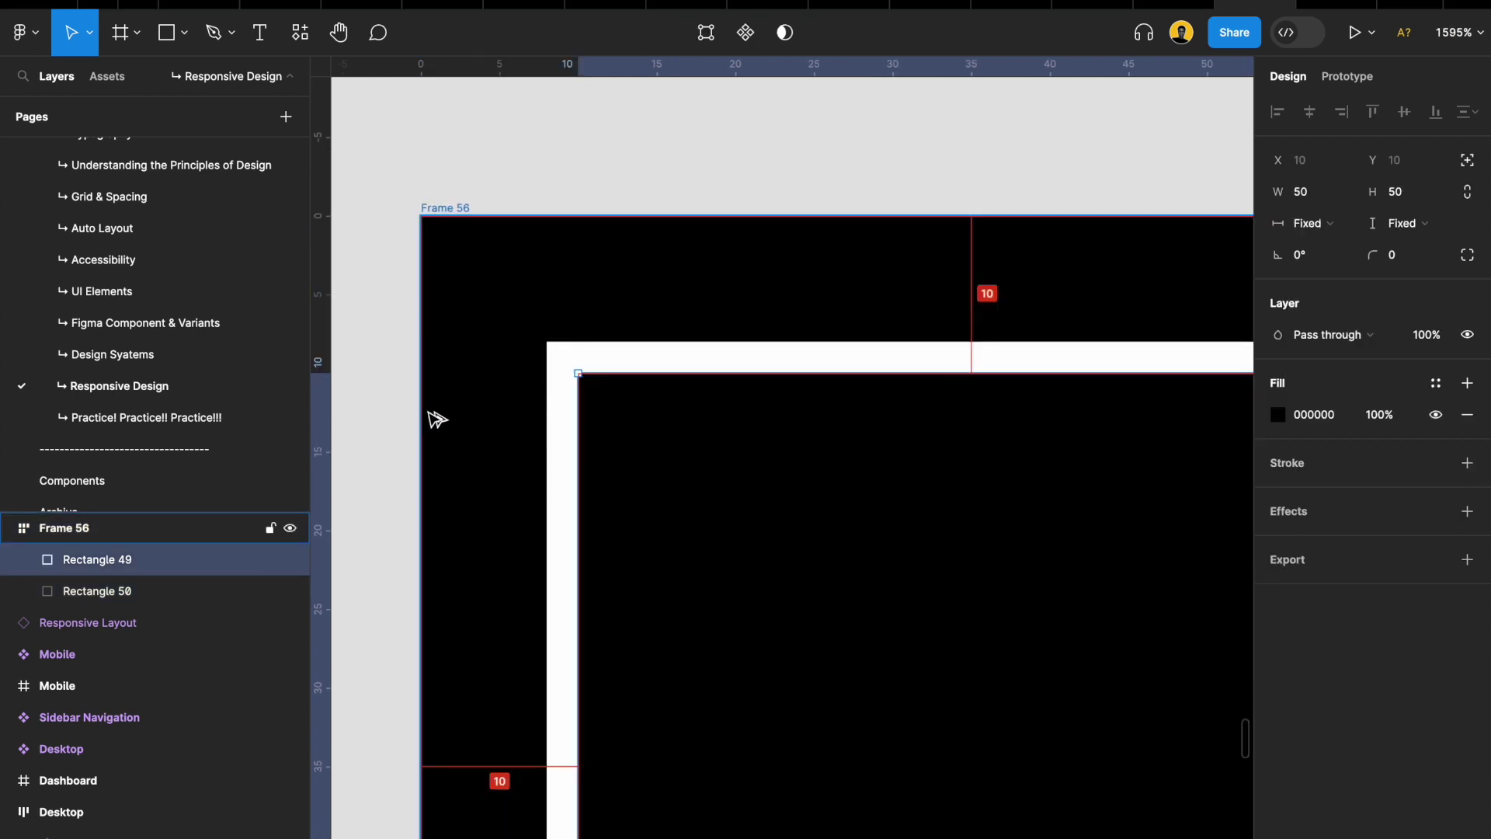
click(435, 208)
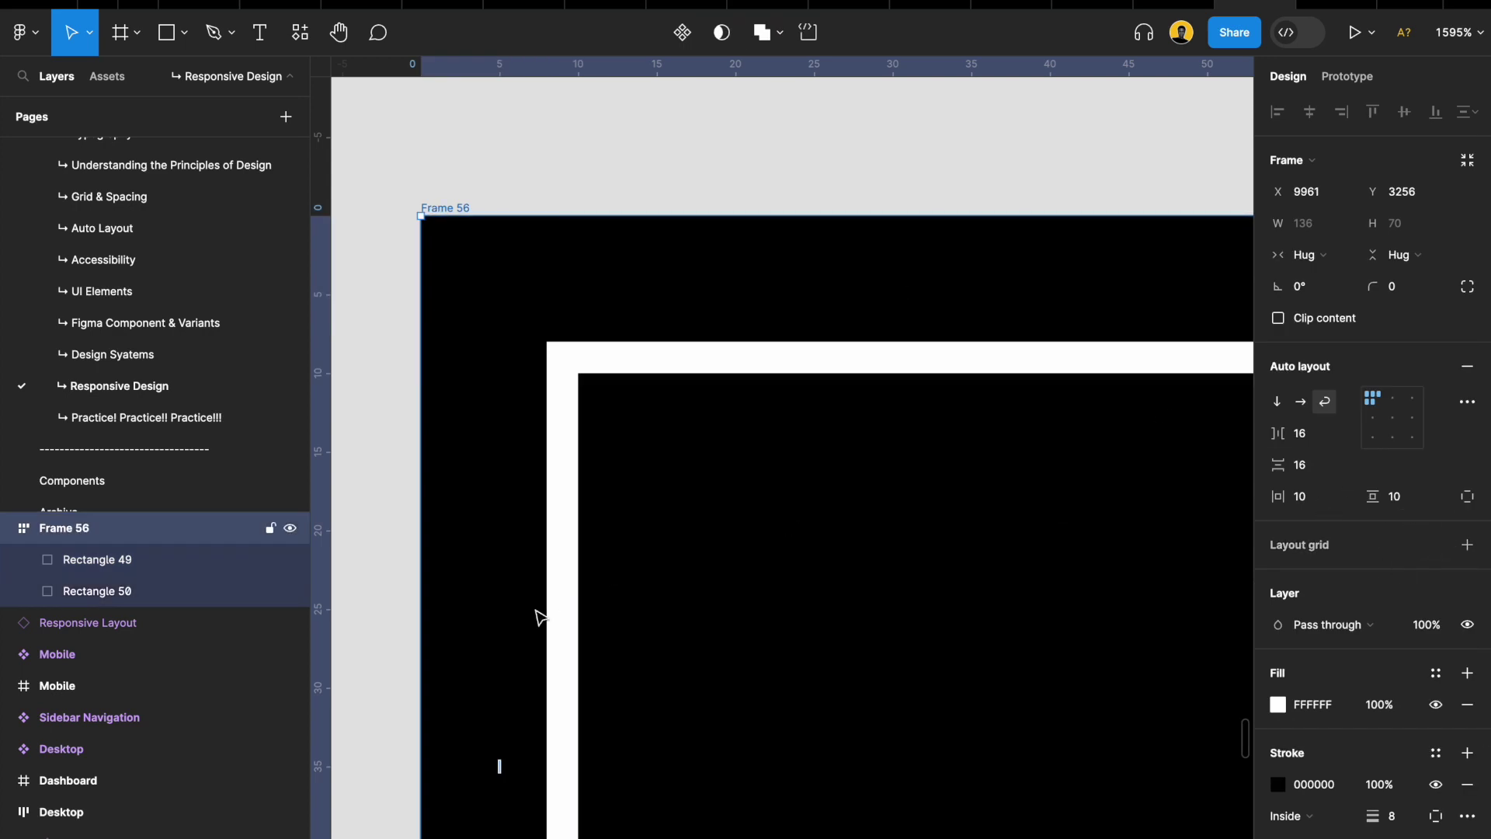
click(609, 553)
click(506, 420)
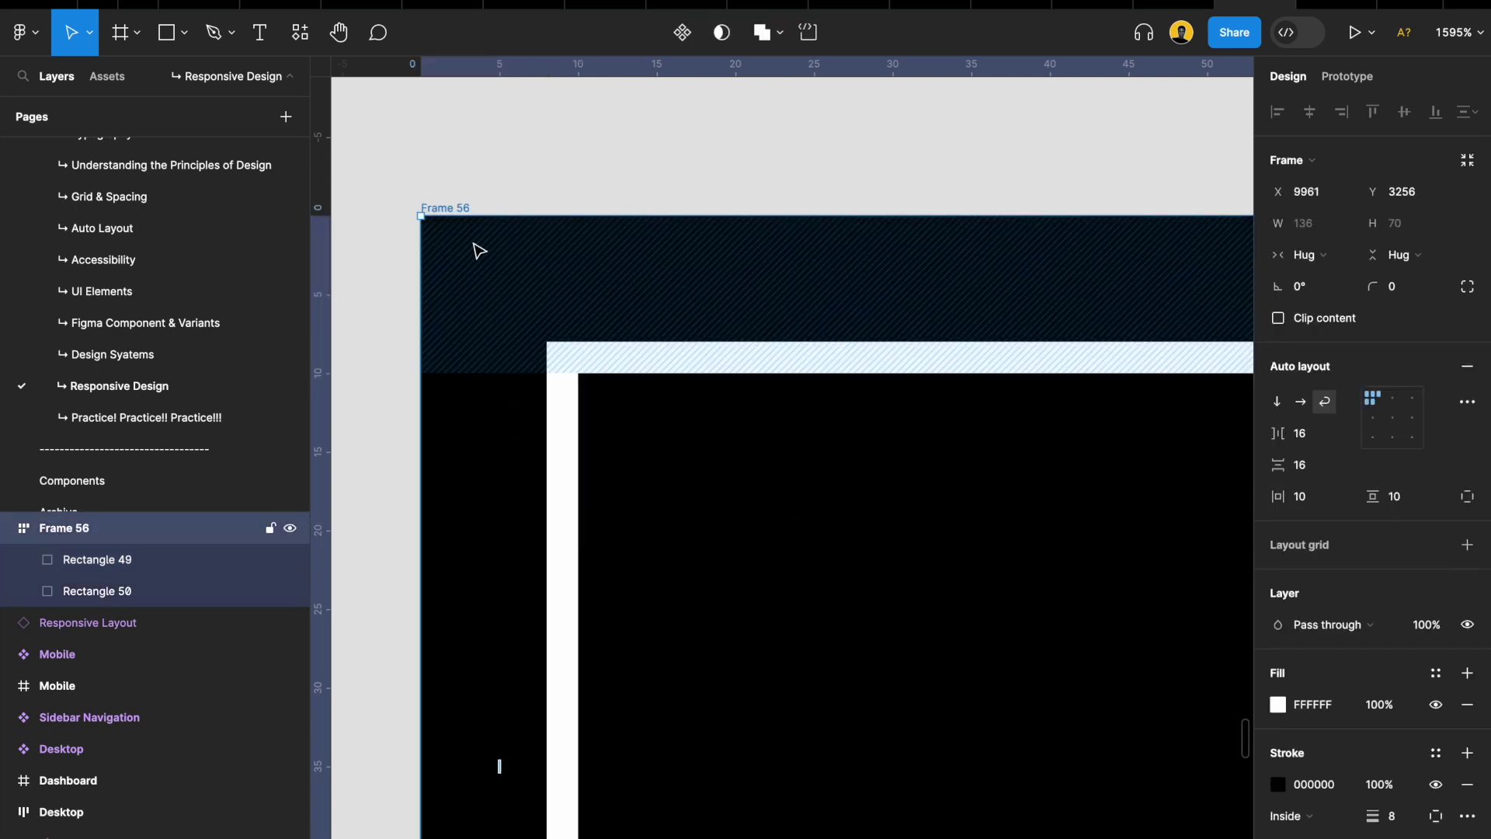
scroll(479, 250, up, 5)
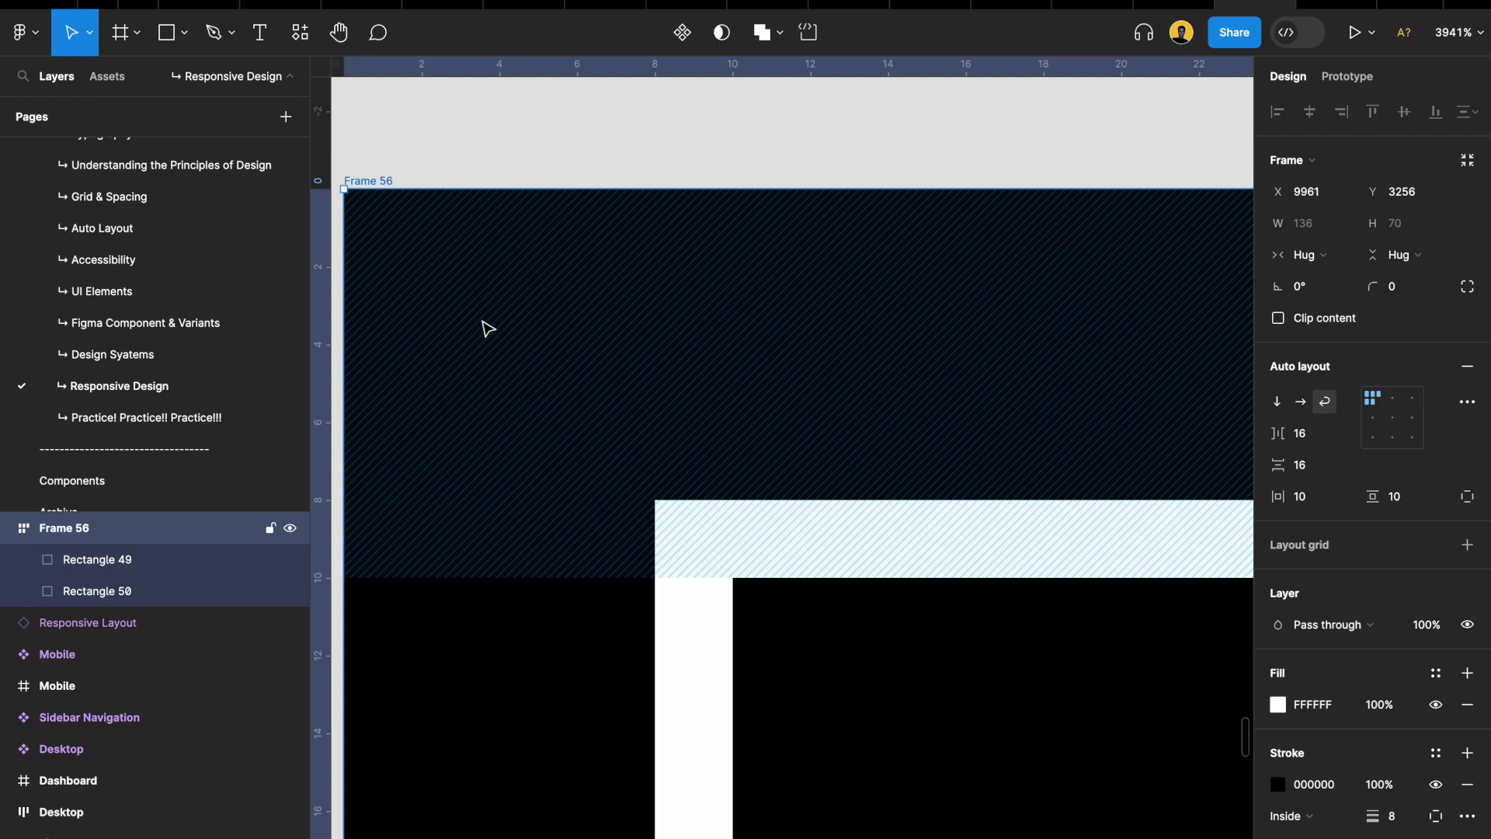
scroll(381, 182, left, 3)
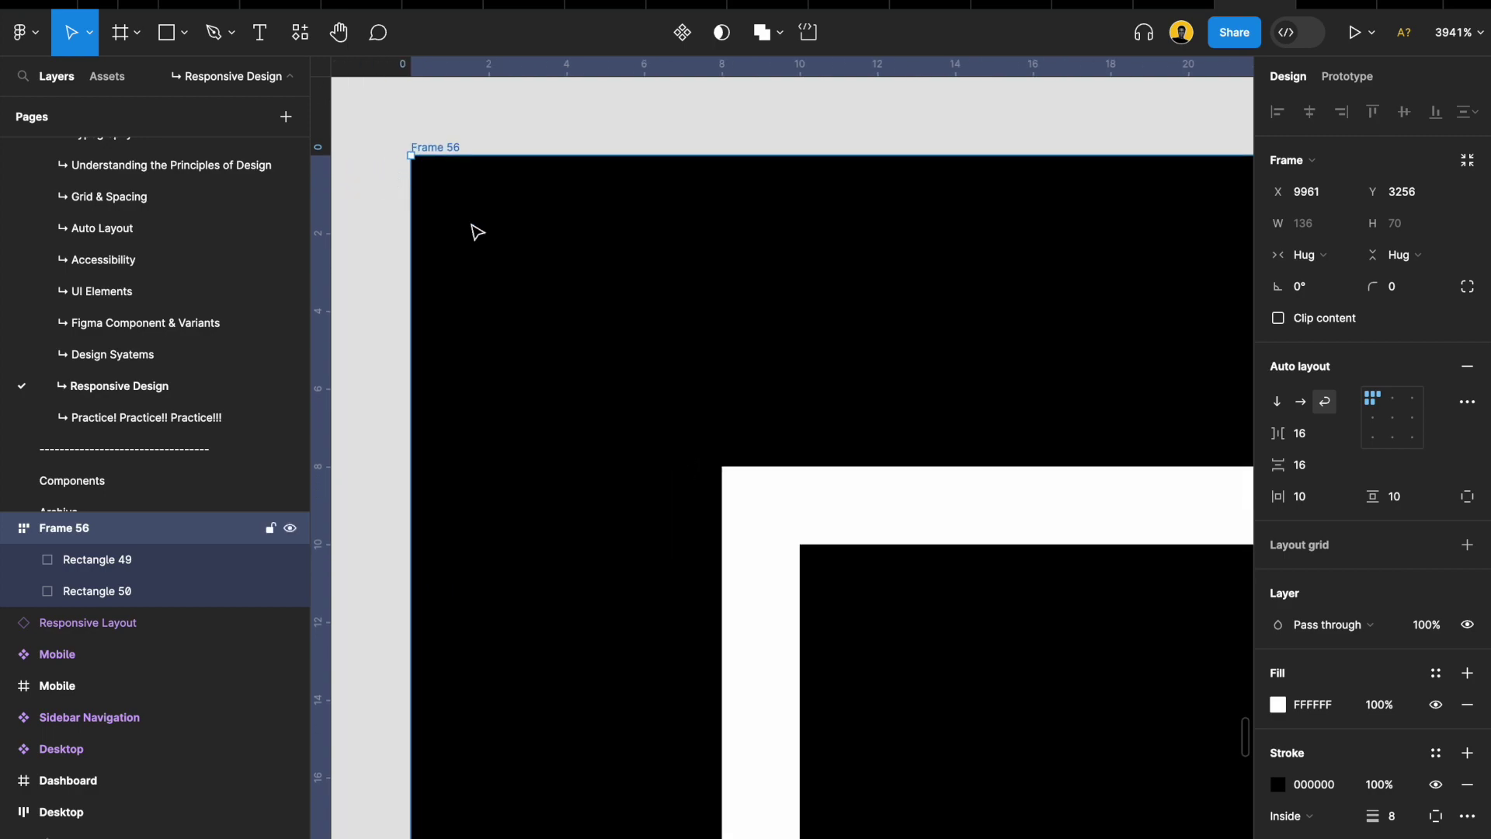
scroll(712, 412, down, 5)
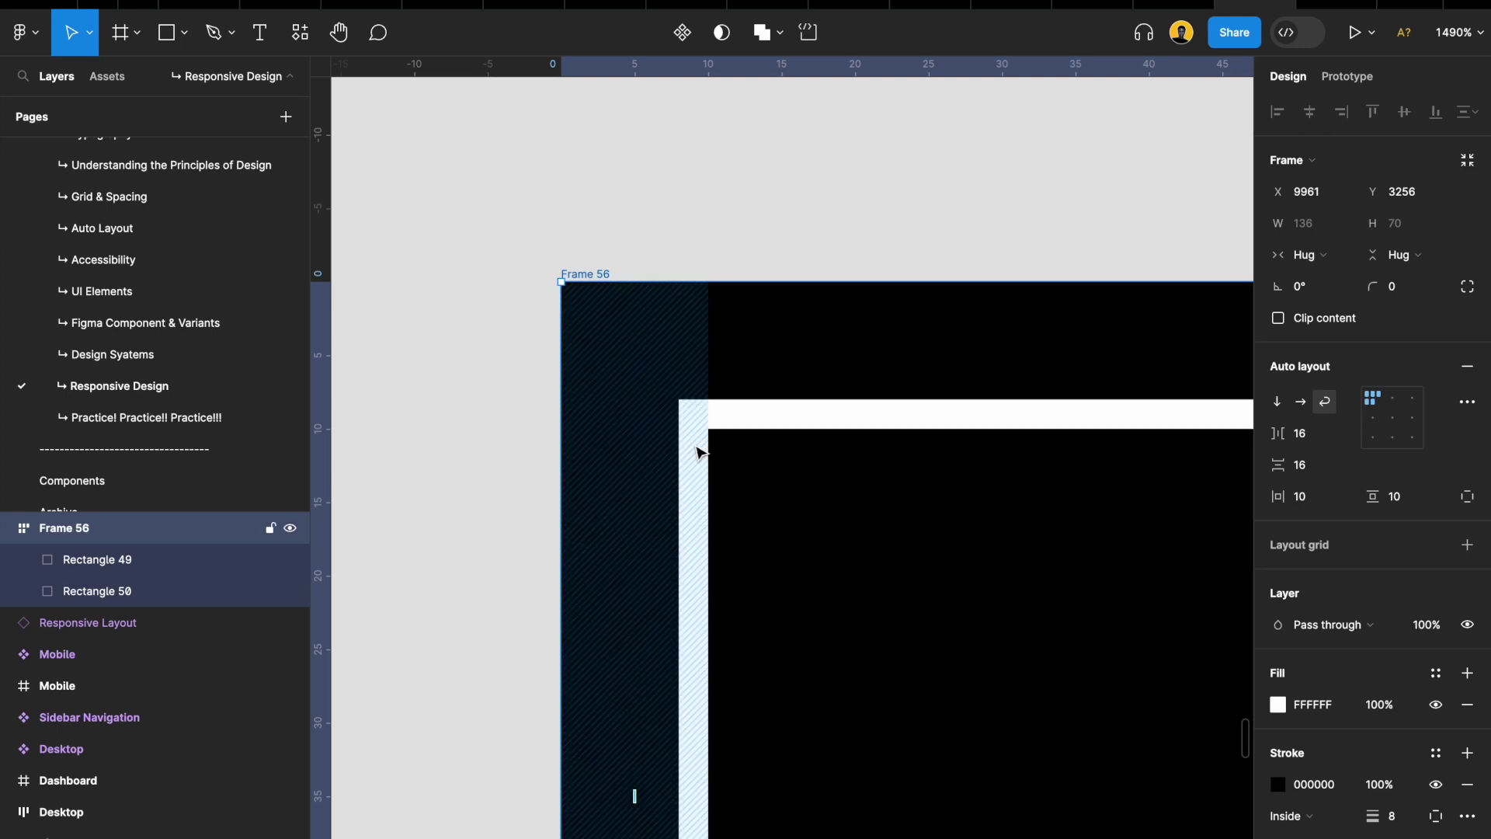
scroll(697, 444, down, 3)
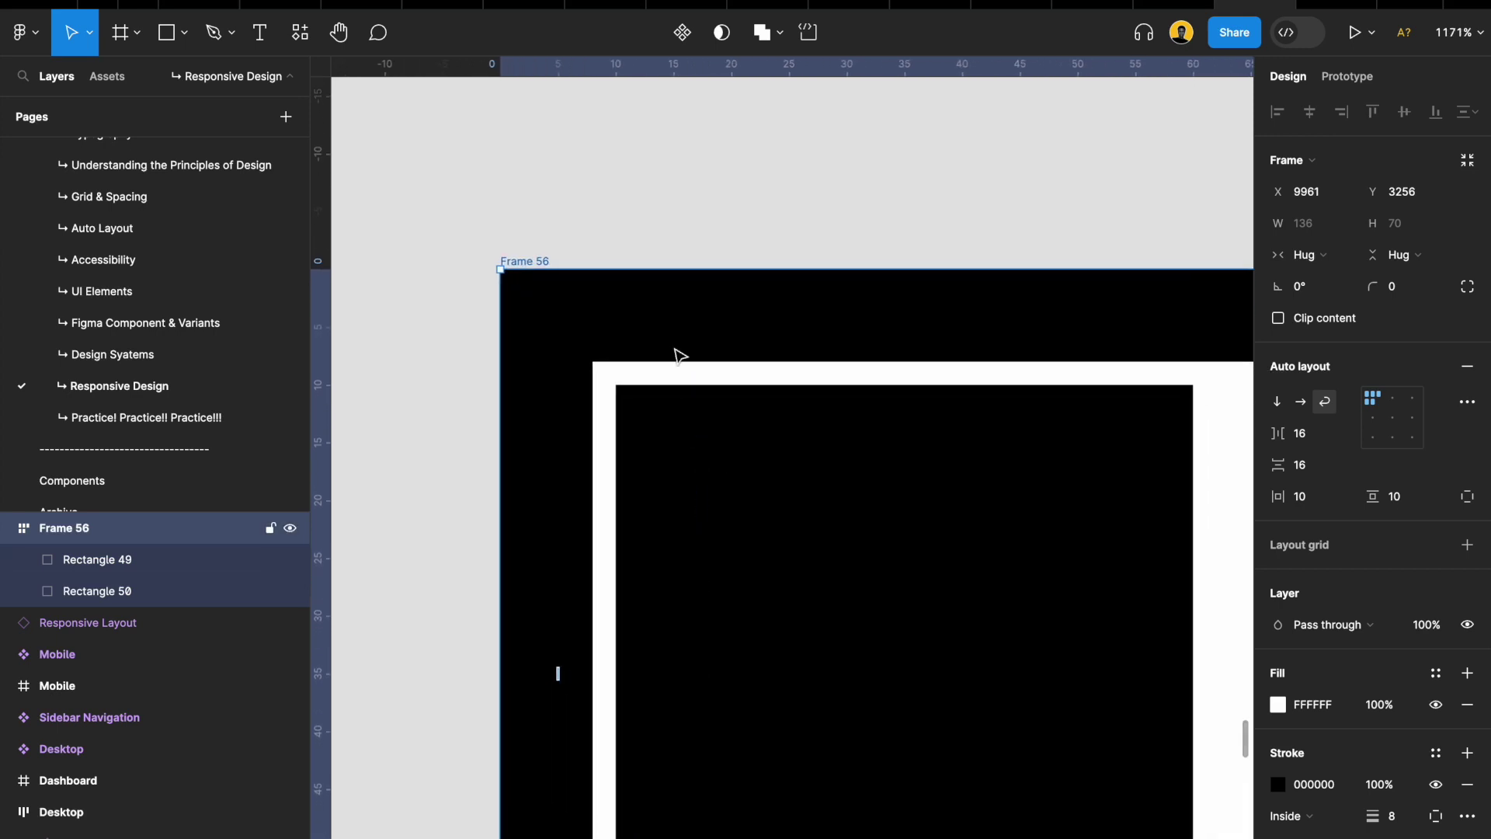
Return Frame 56's strokes to included in layout in the advanced auto layout settings
click(1467, 402)
click(1221, 570)
click(1206, 546)
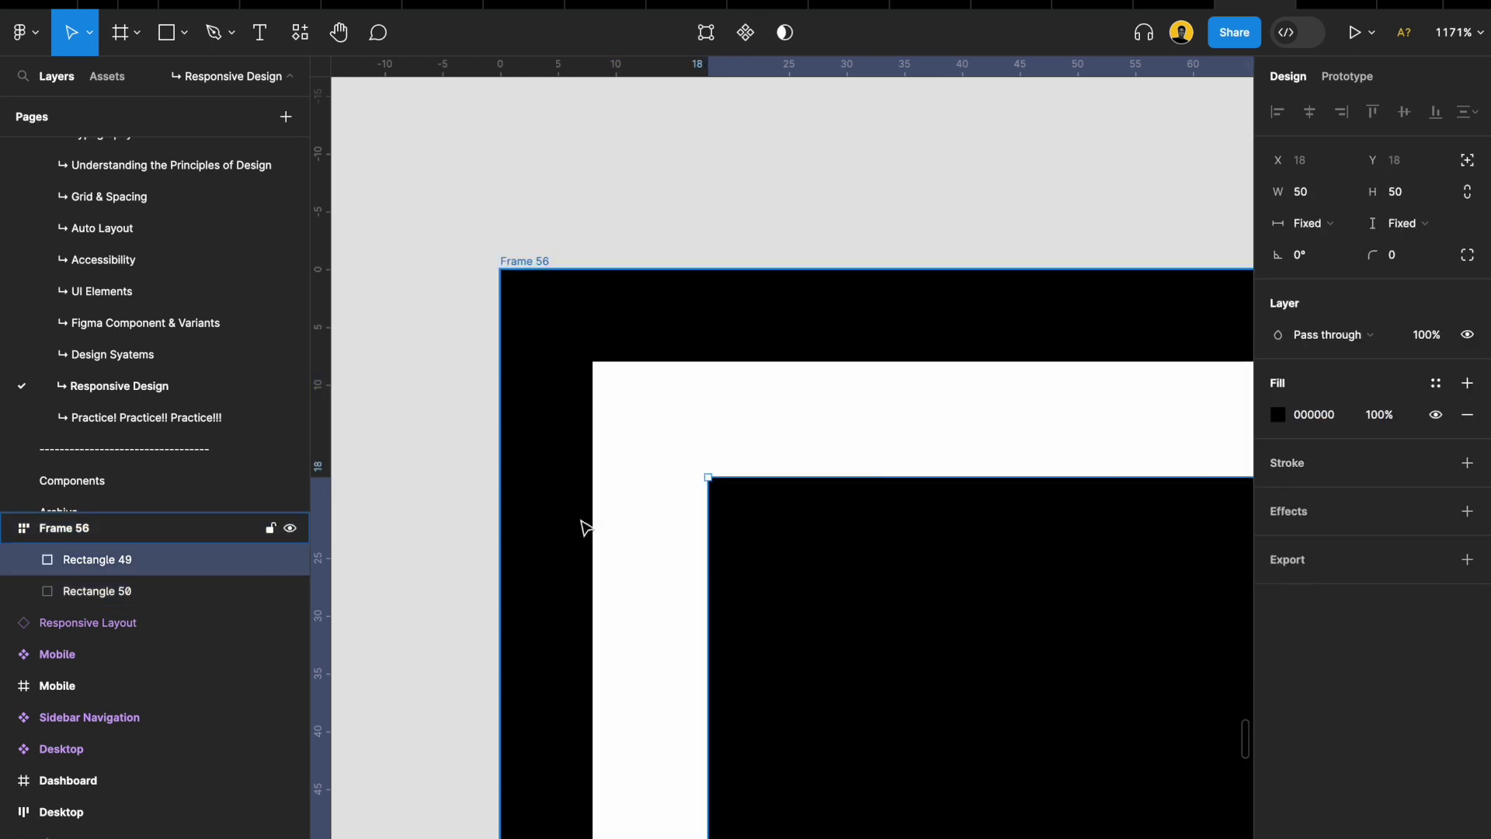
Measure the distance from Rectangle 49 to the inner edge of Frame 56's stroke, and check the whole frame with strokes included
scroll(589, 529, down, 3)
key(alt)
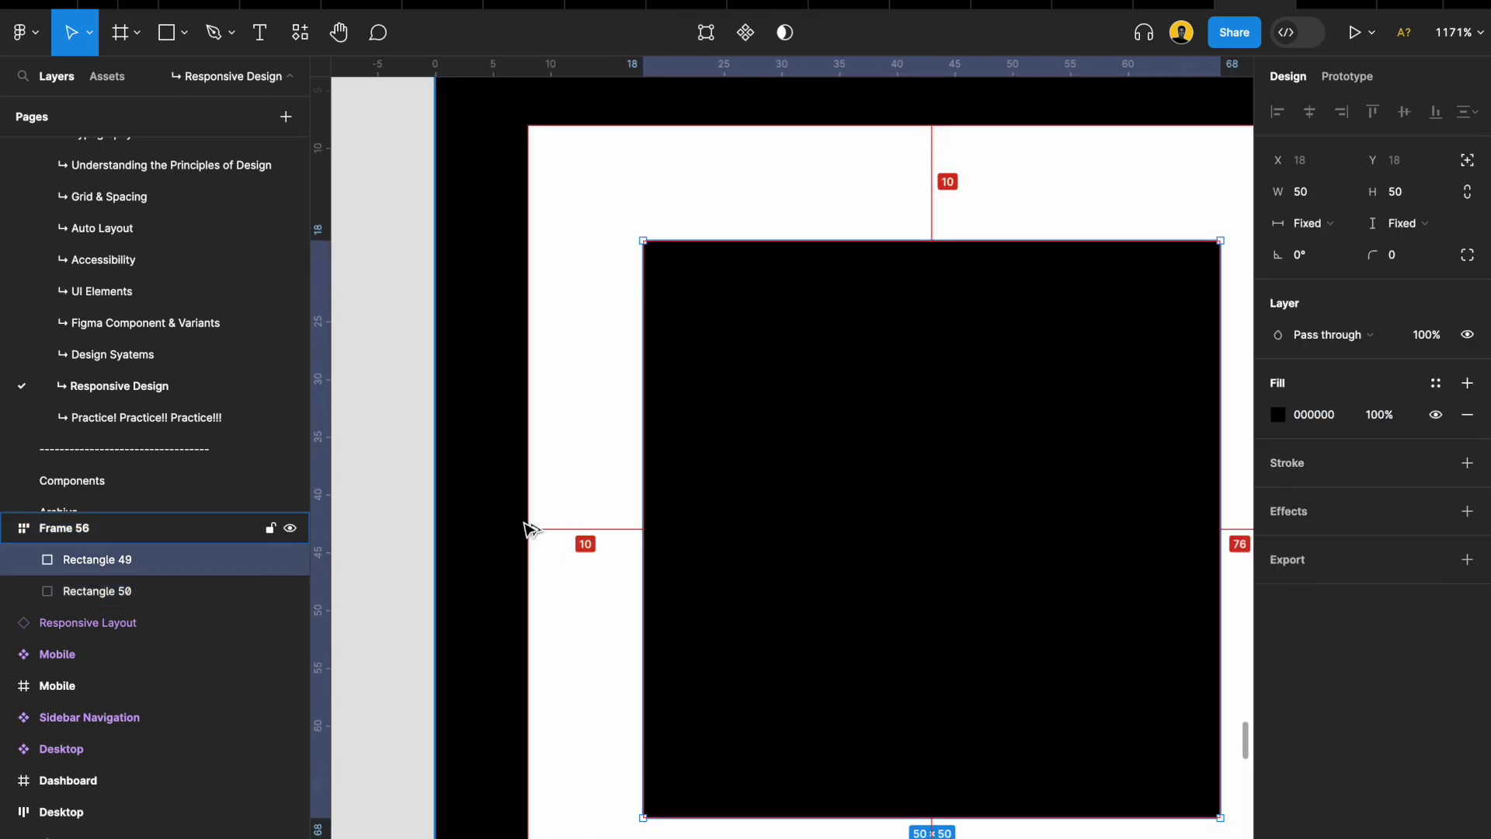
scroll(532, 529, down, 3)
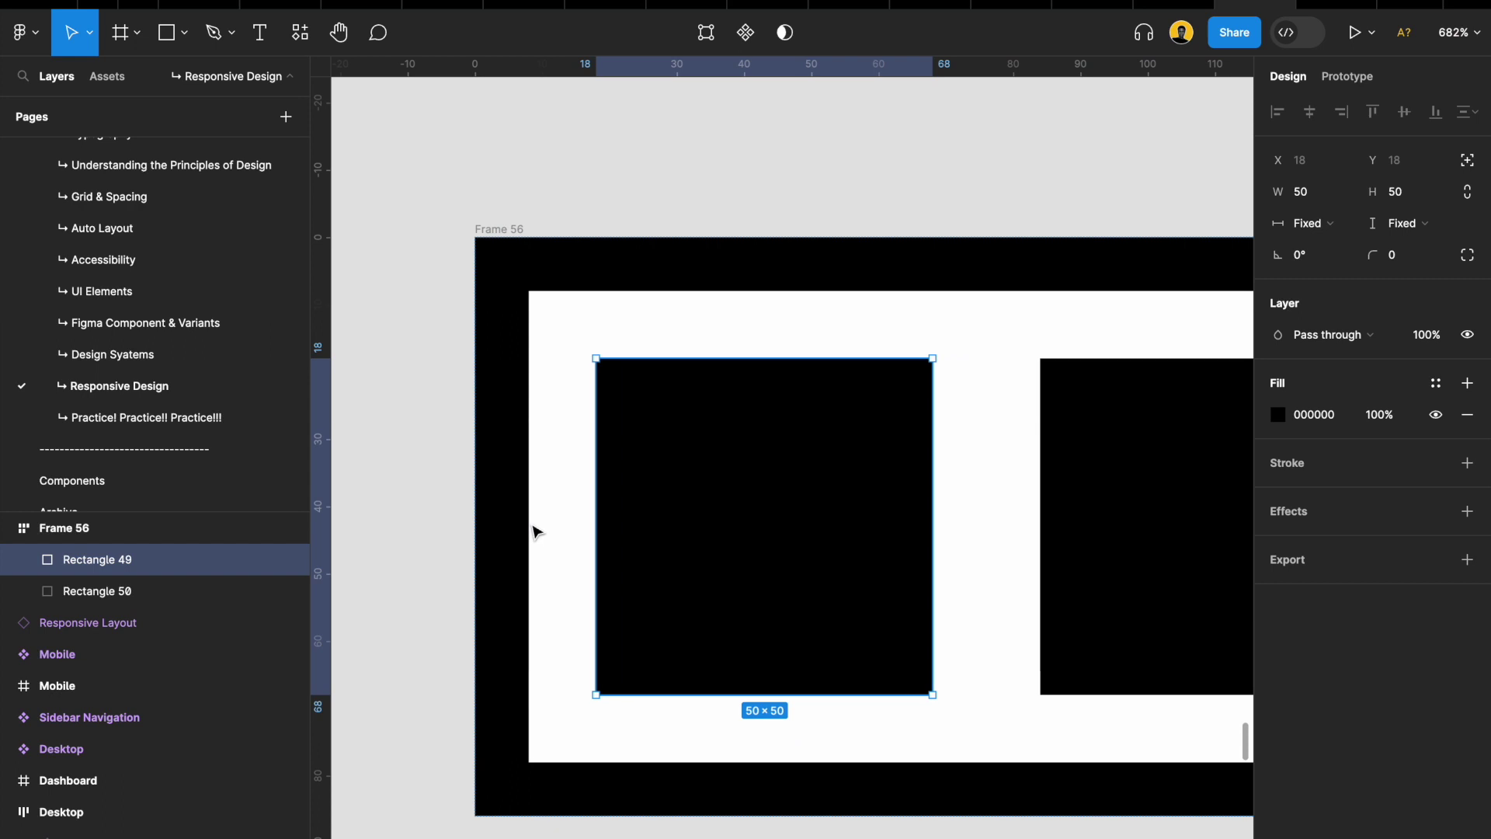
click(509, 247)
scroll(506, 247, down, 3)
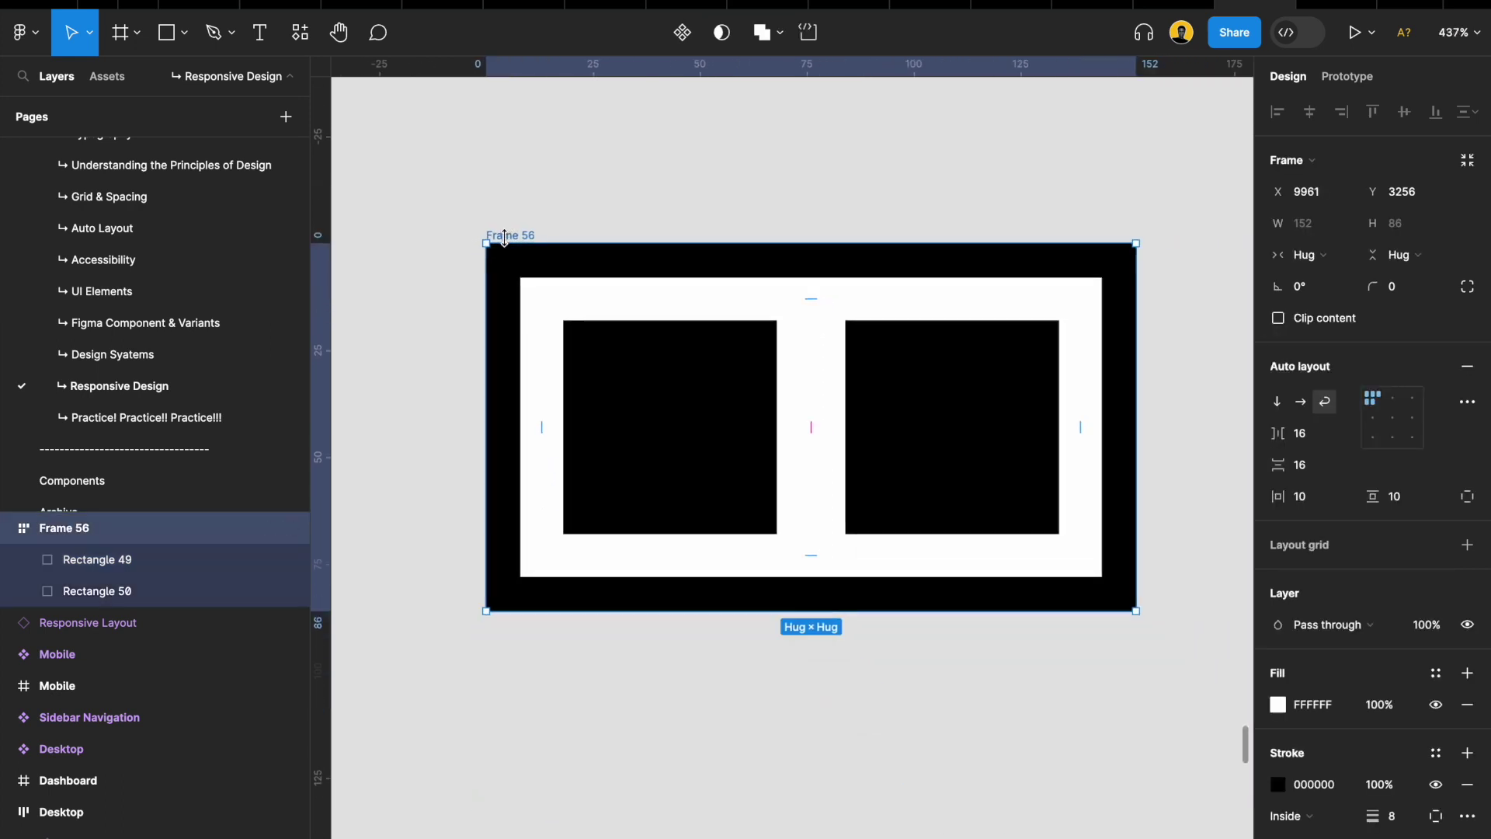
scroll(581, 267, up, 3)
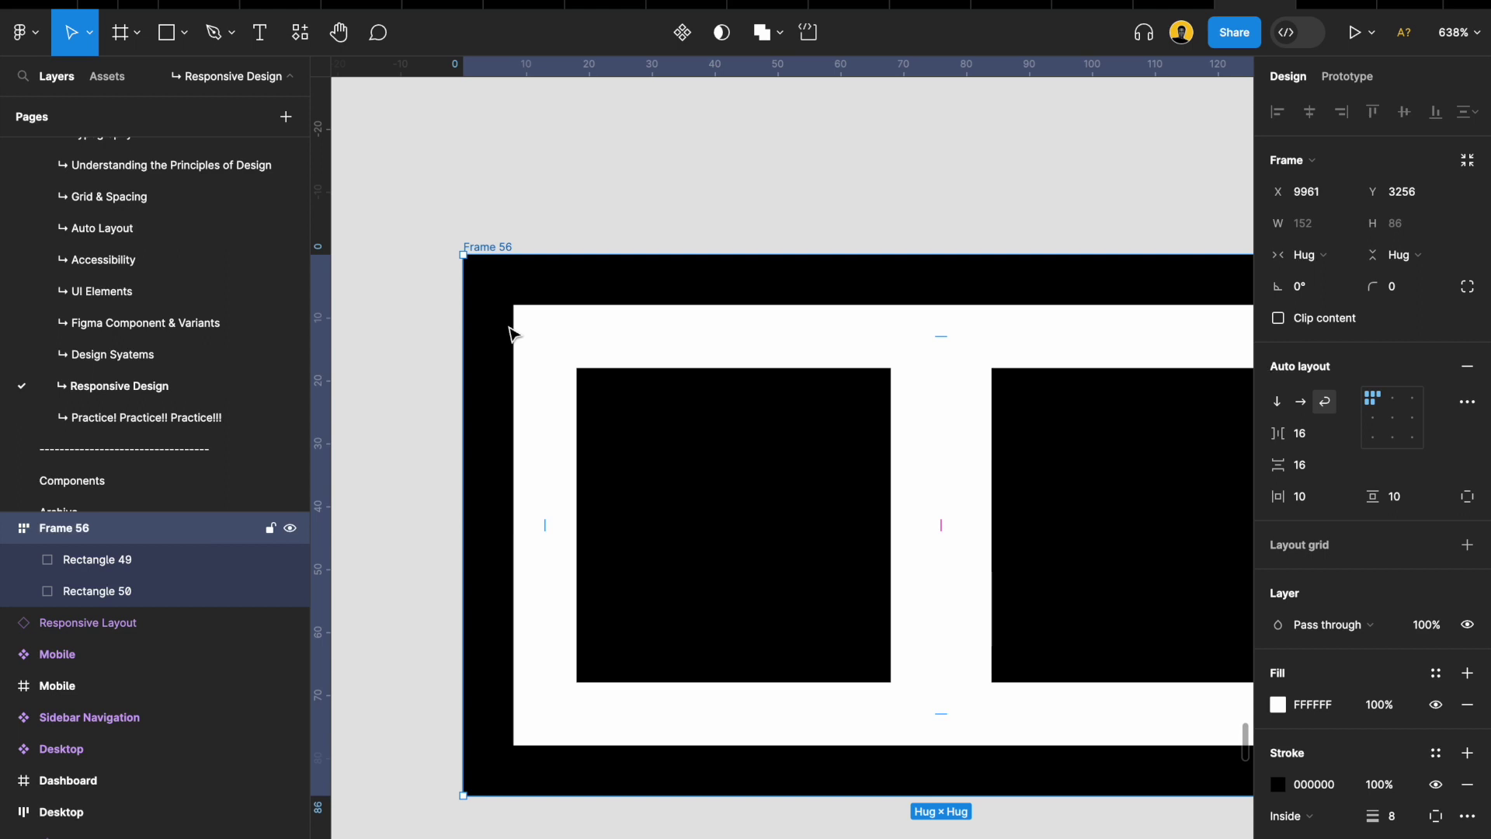
Review Frame 56's advanced auto layout settings alongside its two rectangles, and deselect the frame
click(1467, 401)
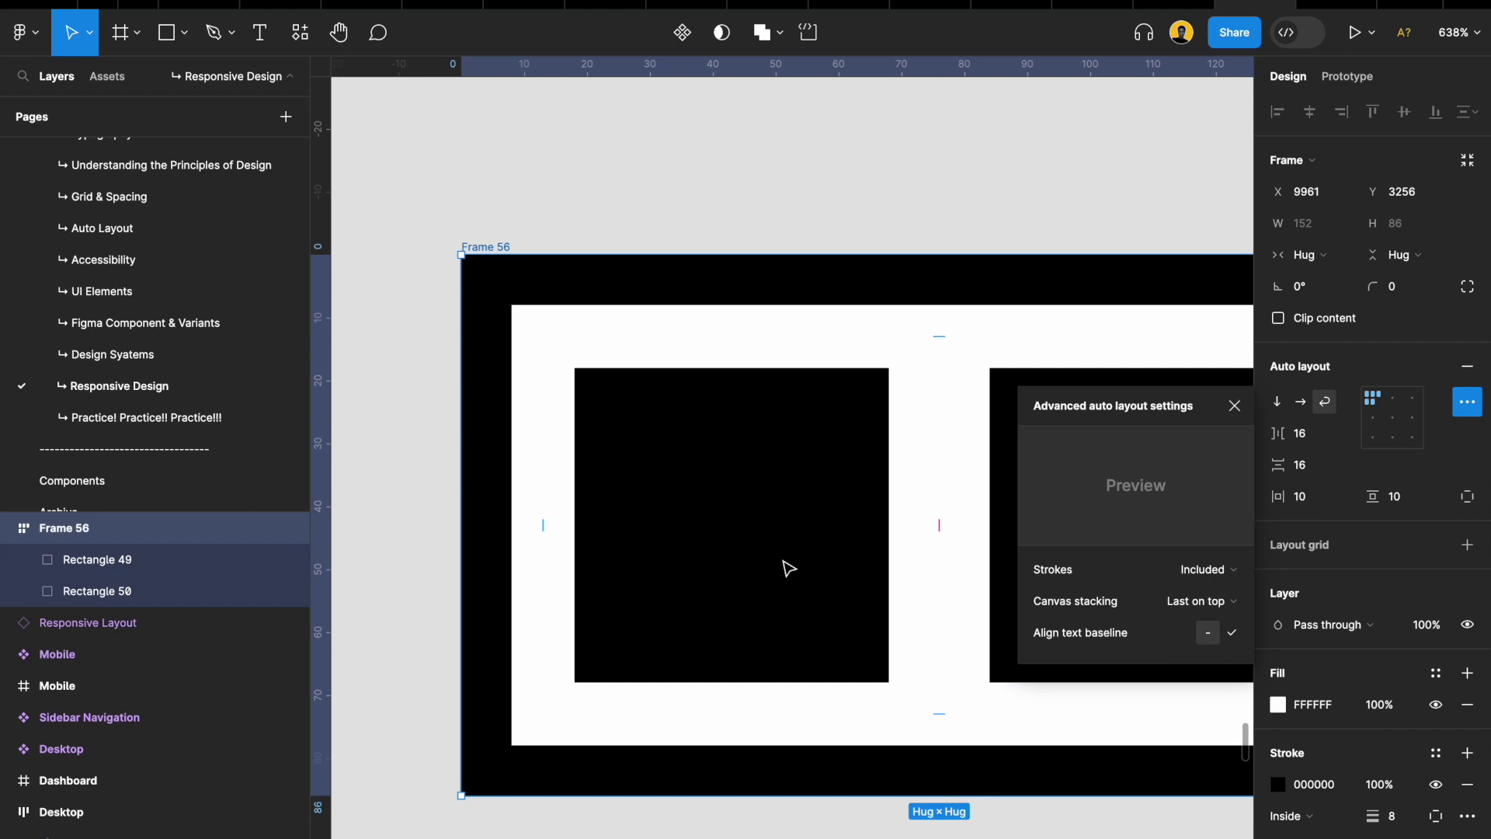
scroll(785, 565, down, 2)
scroll(785, 565, right, 3)
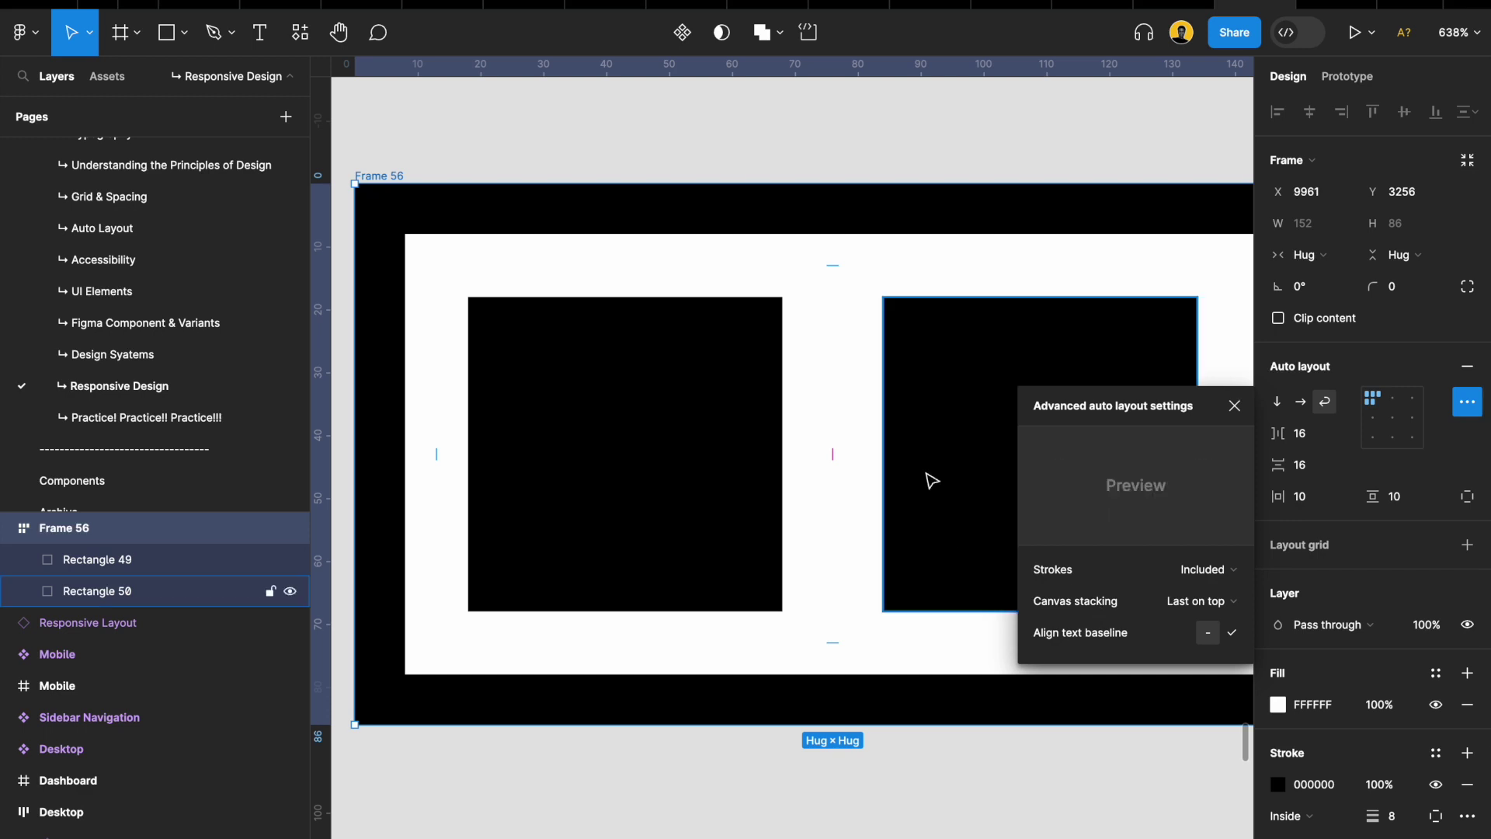
scroll(929, 480, down, 10)
click(774, 483)
Try to copy the Amount cells of the first and third rows in the Recent transactions table onto the empty canvas
scroll(768, 482, right, 5)
scroll(769, 481, down, 1)
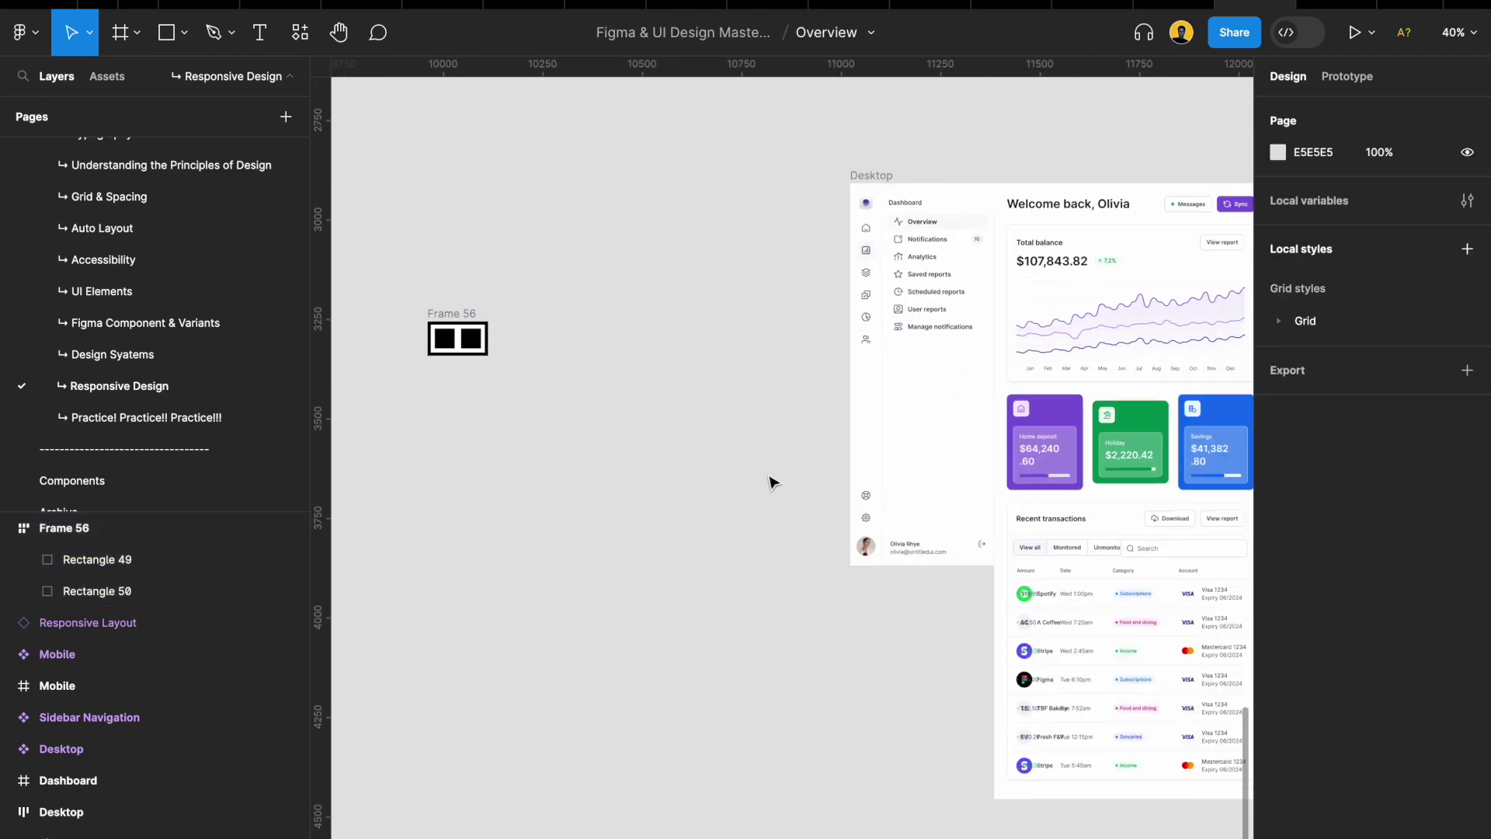
scroll(857, 543, up, 4)
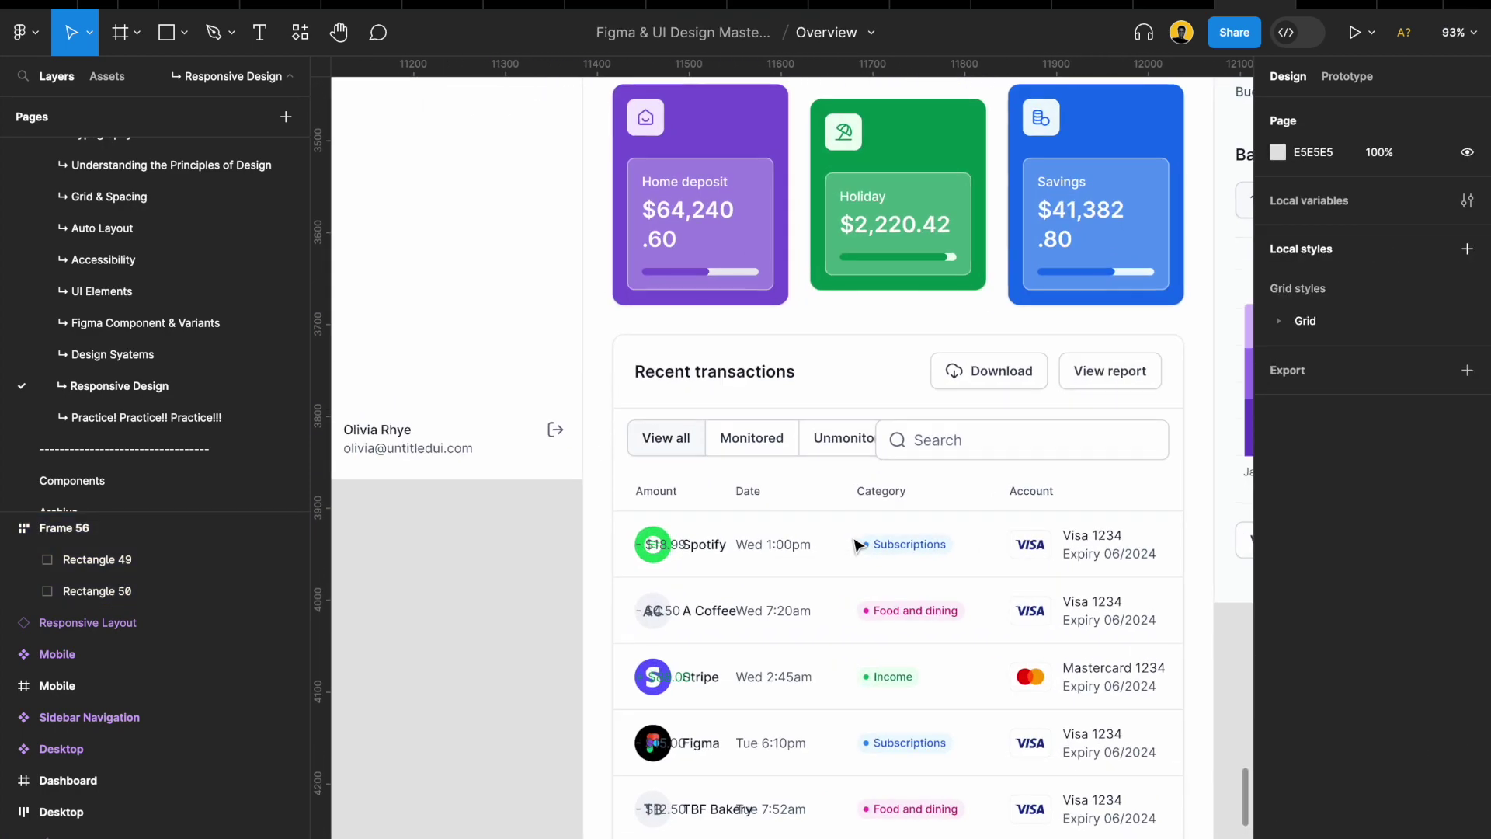
scroll(769, 645, down, 5)
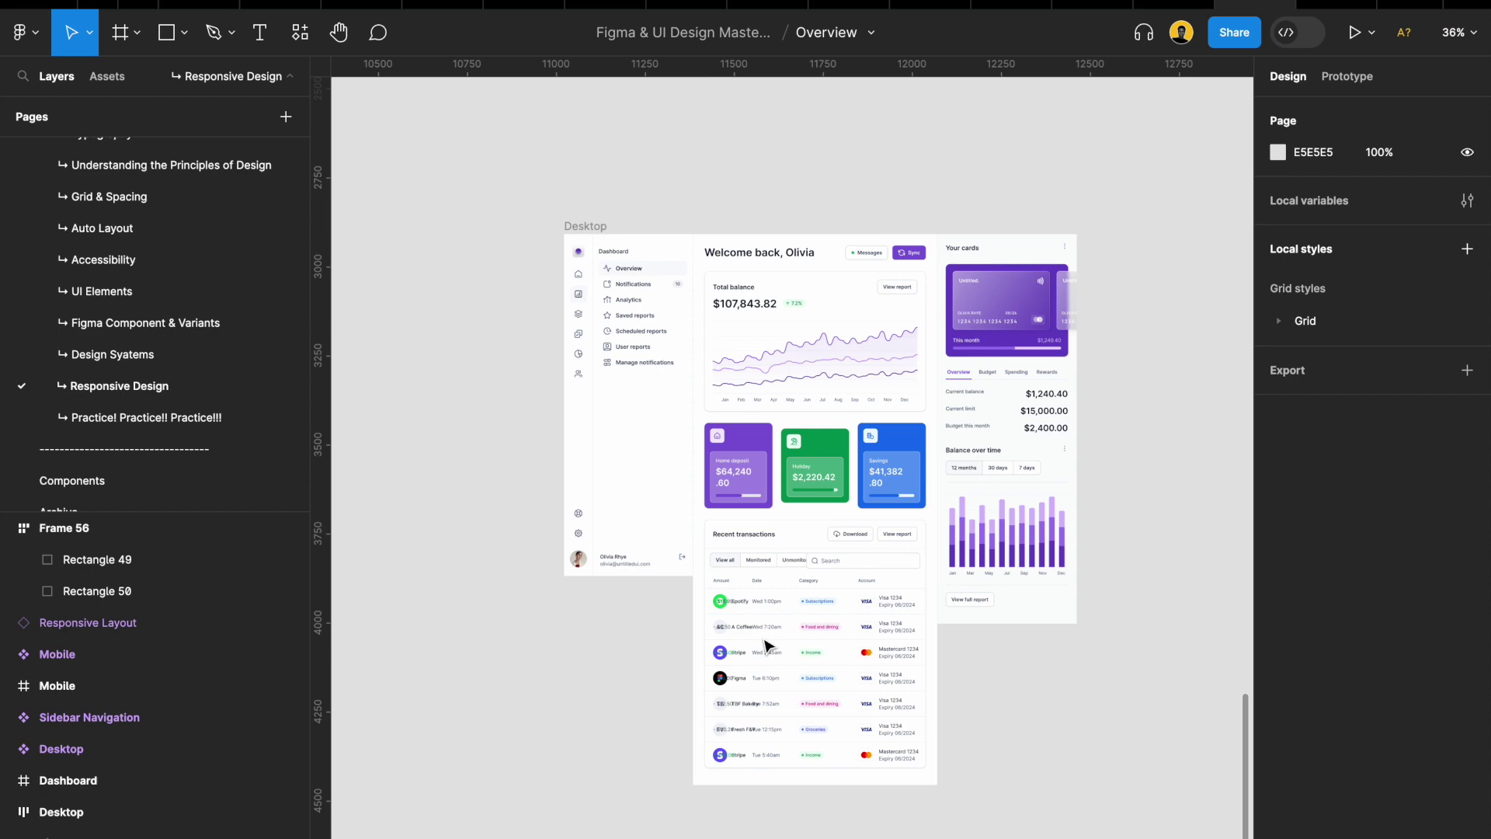
scroll(766, 644, up, 5)
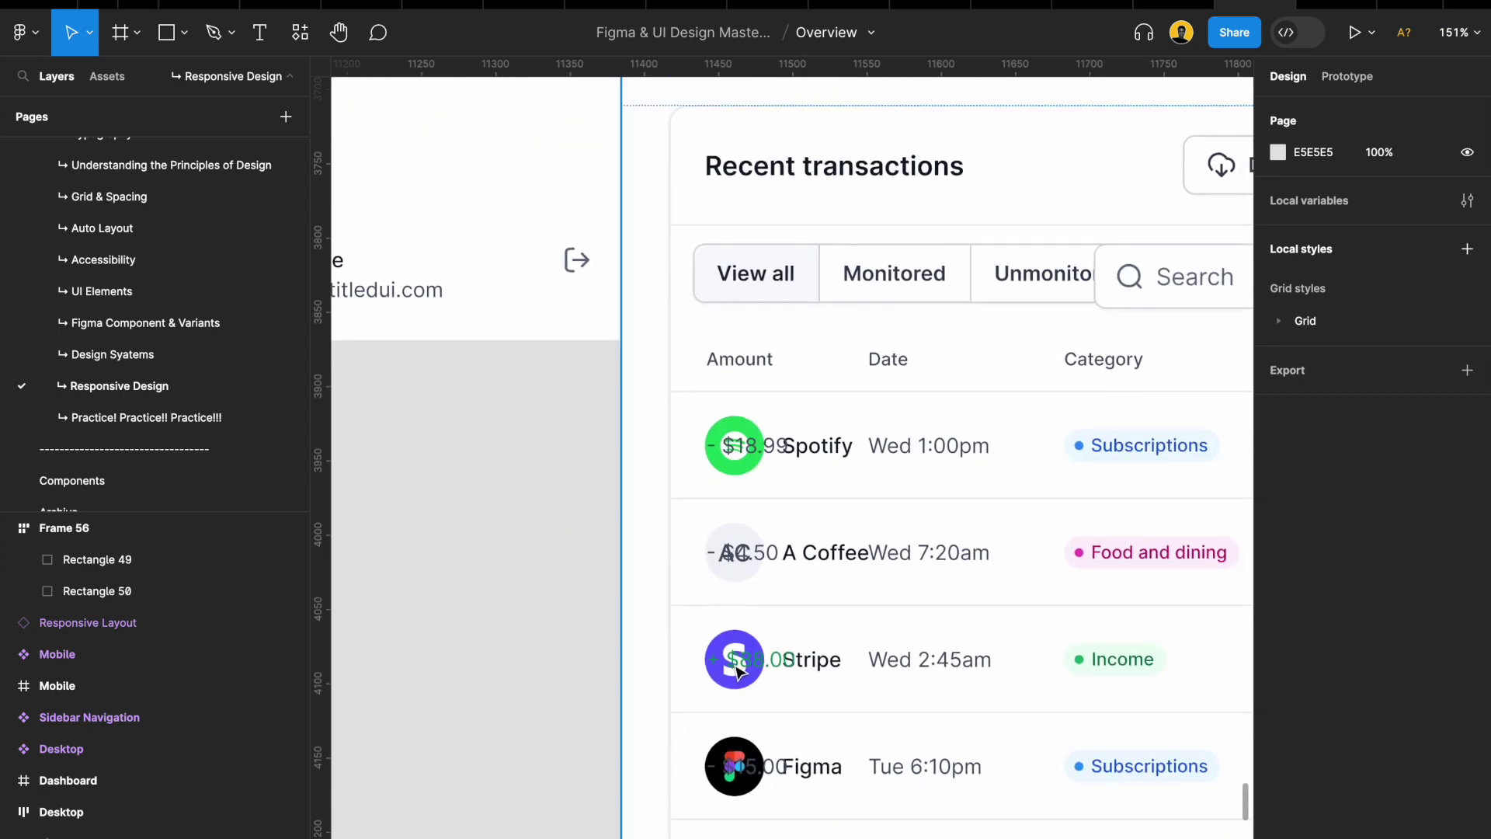
click(738, 642)
double_click(737, 642)
double_click(738, 643)
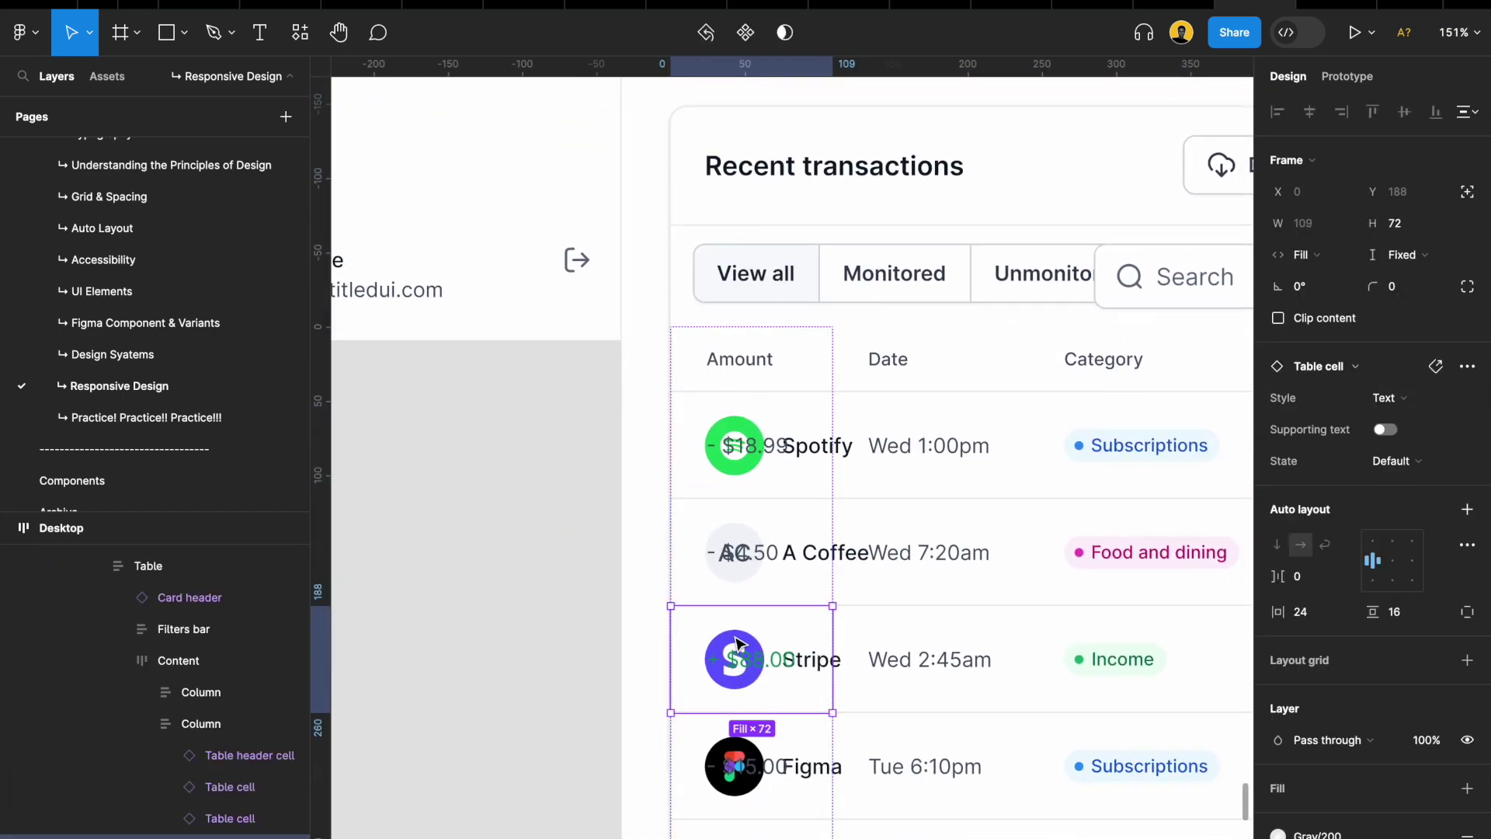
scroll(745, 637, down, 3)
shift+click(741, 520)
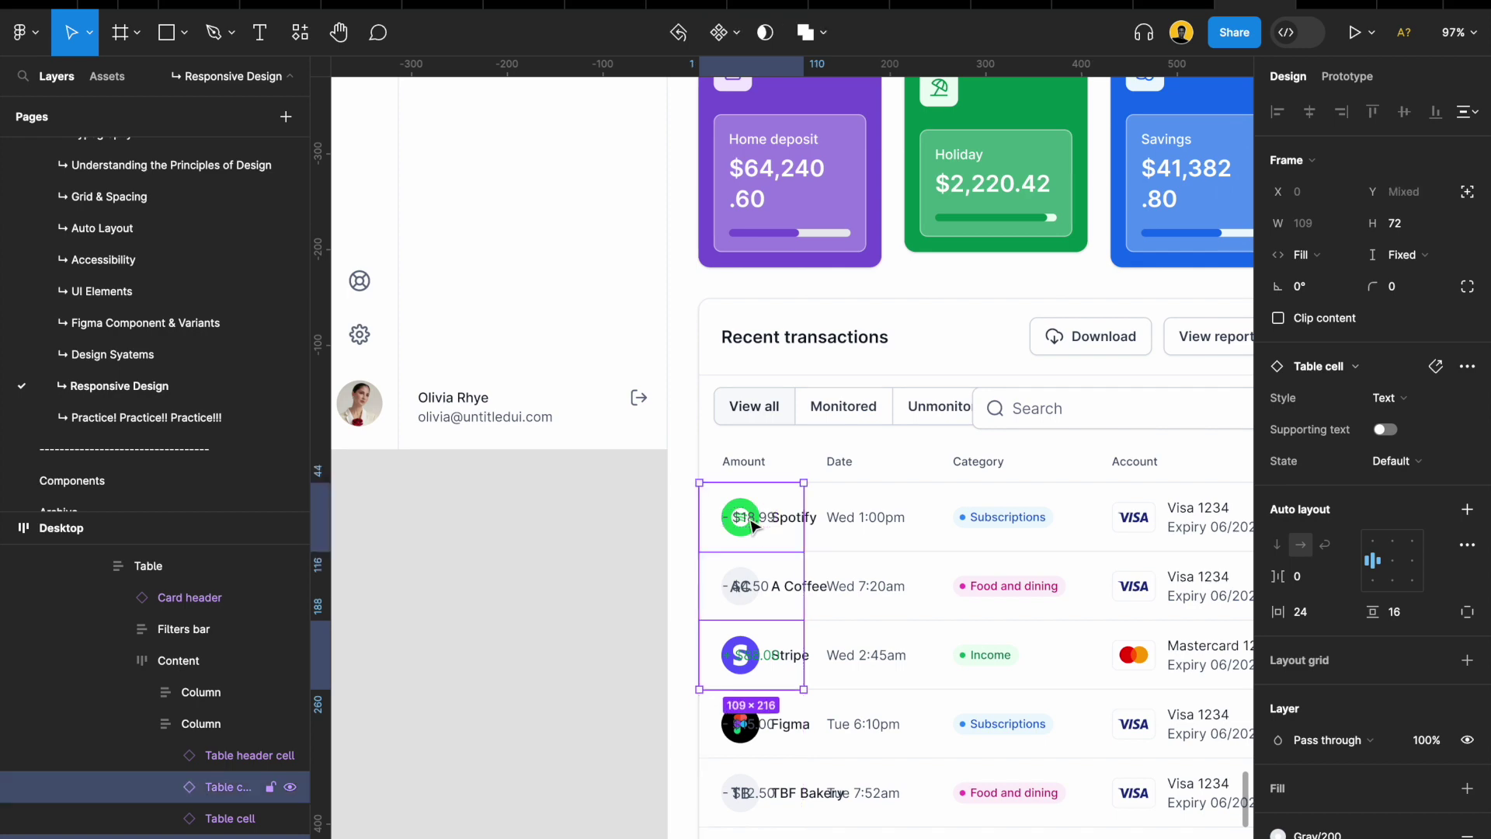
scroll(751, 525, down, 4)
key(ctrl+v)
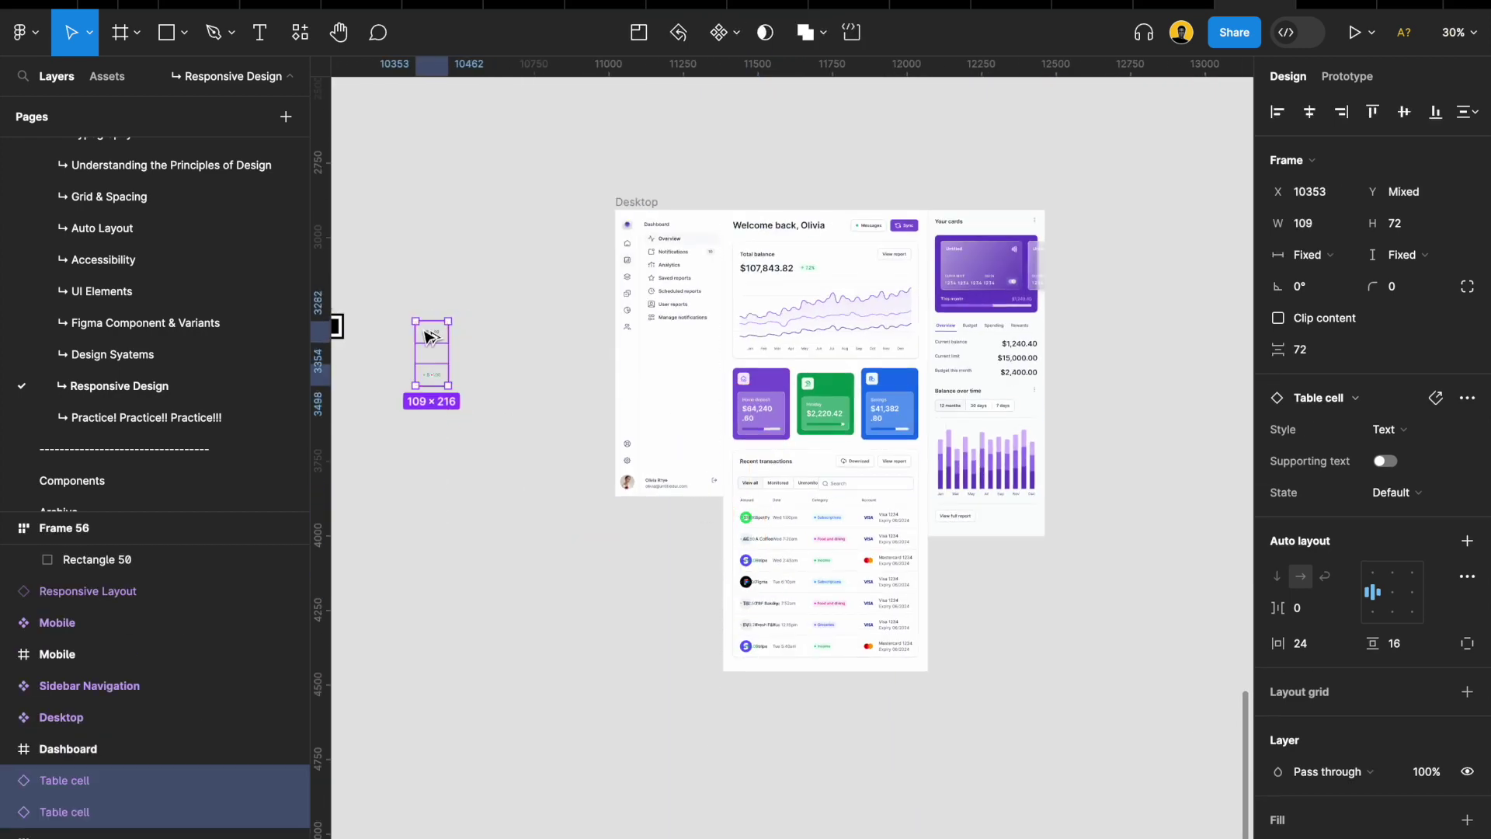
scroll(426, 339, up, 6)
scroll(427, 339, down, 6)
click(426, 334)
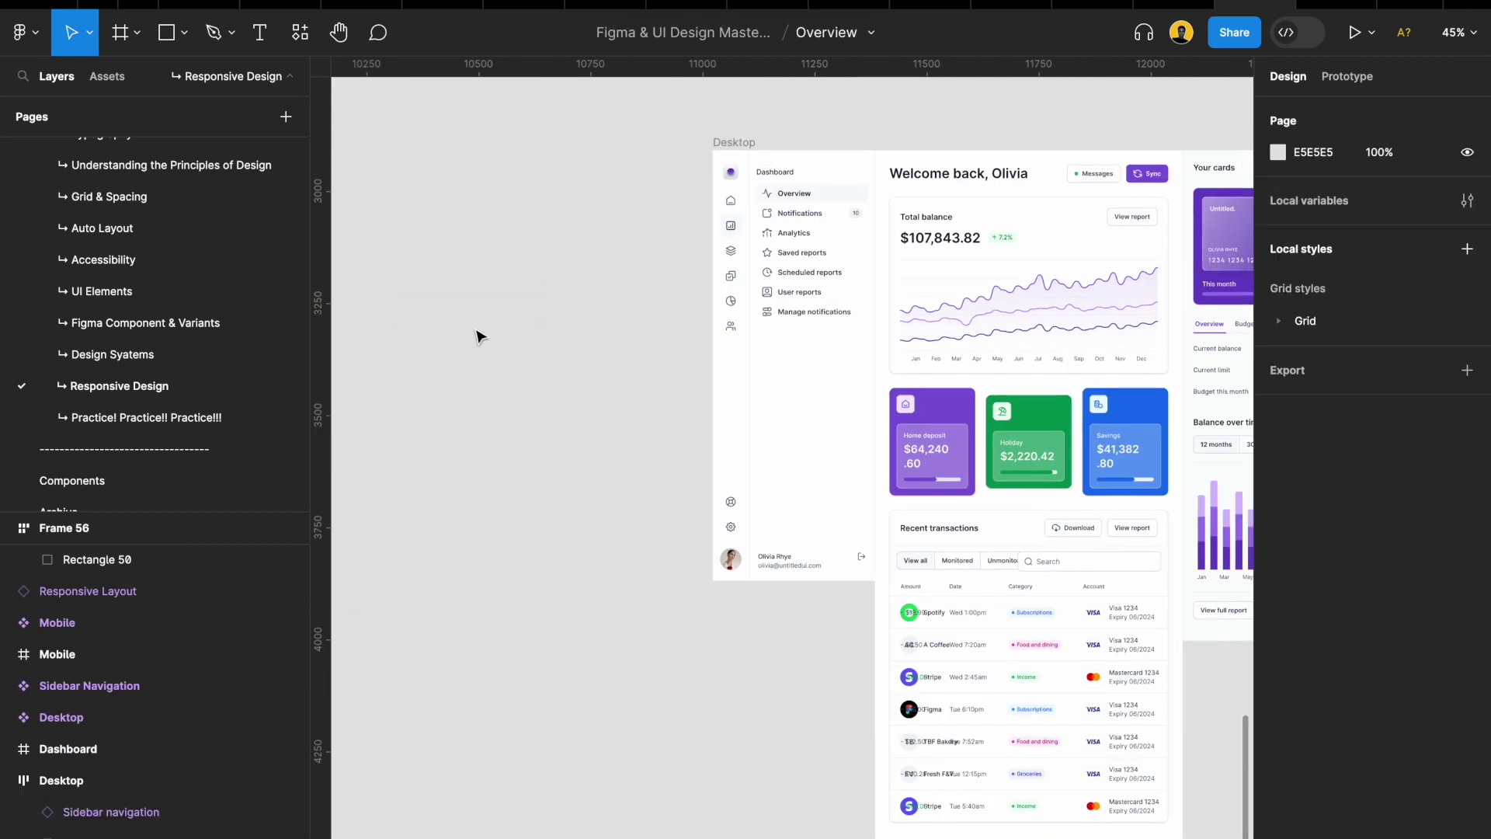
scroll(946, 658, up, 5)
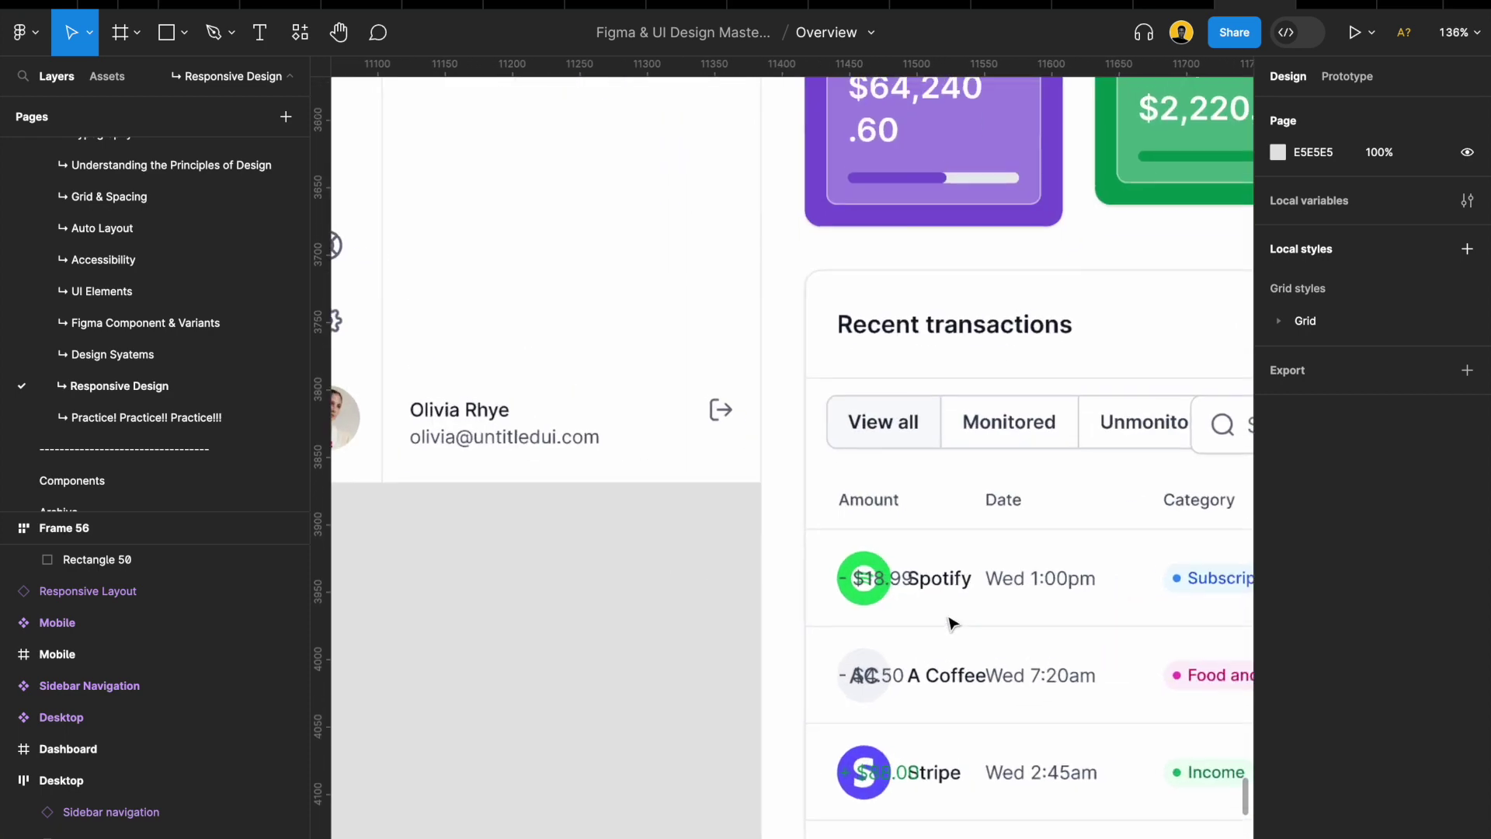
click(787, 475)
double_click(786, 474)
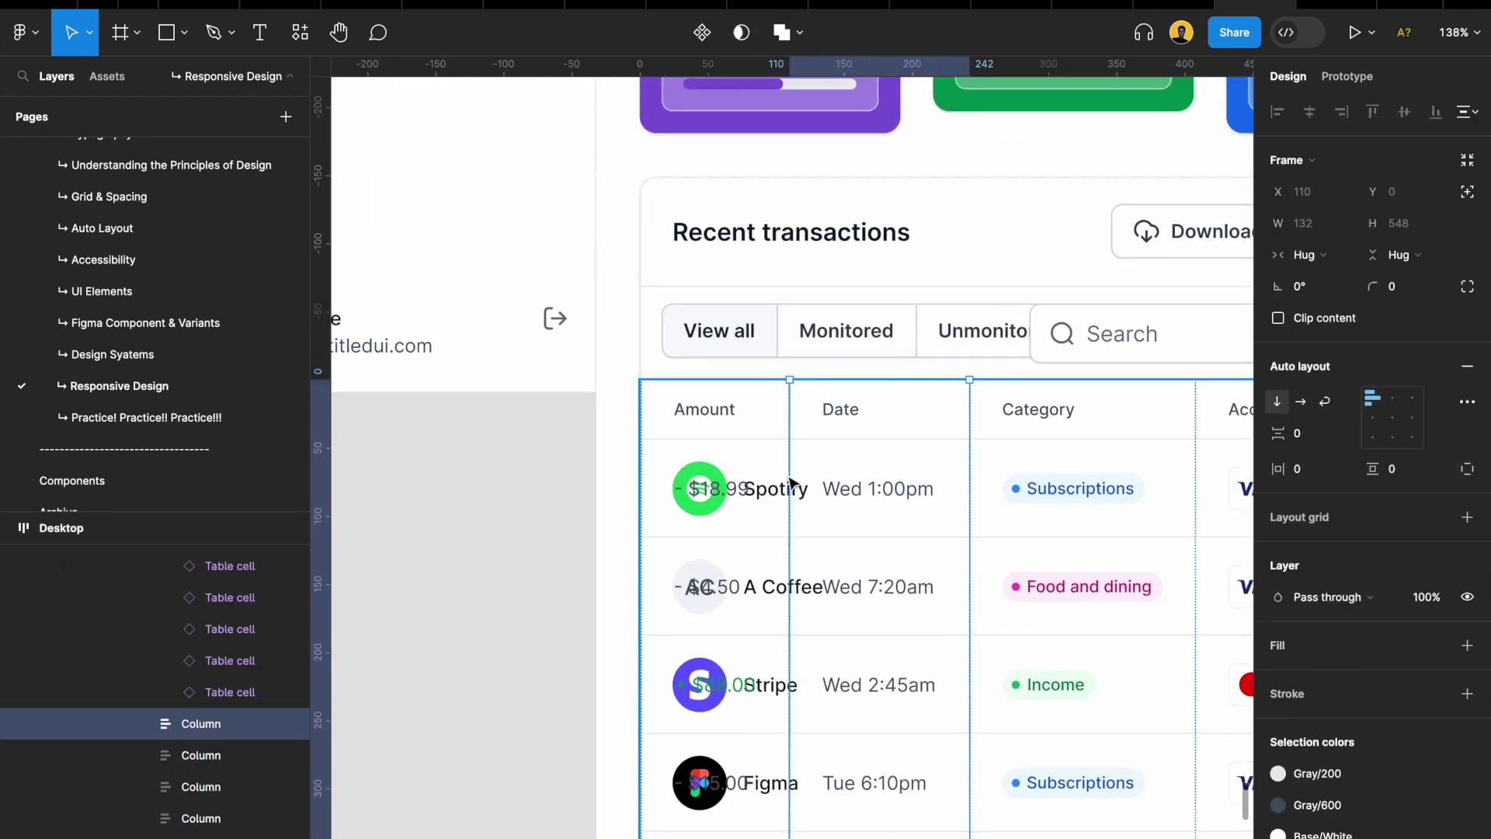
double_click(787, 475)
click(748, 487)
double_click(748, 486)
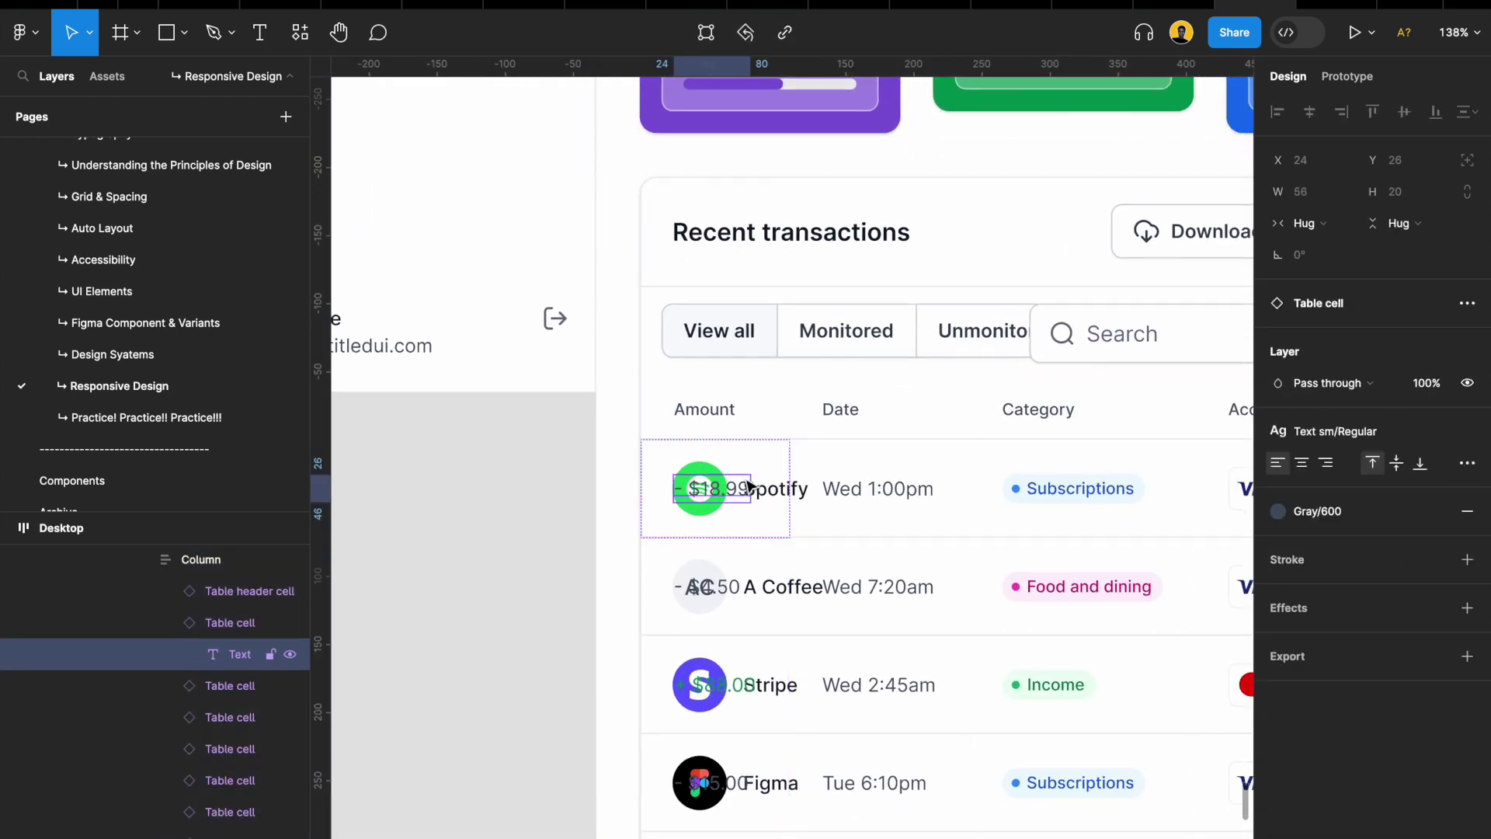
scroll(832, 498, down, 1)
click(830, 493)
double_click(852, 486)
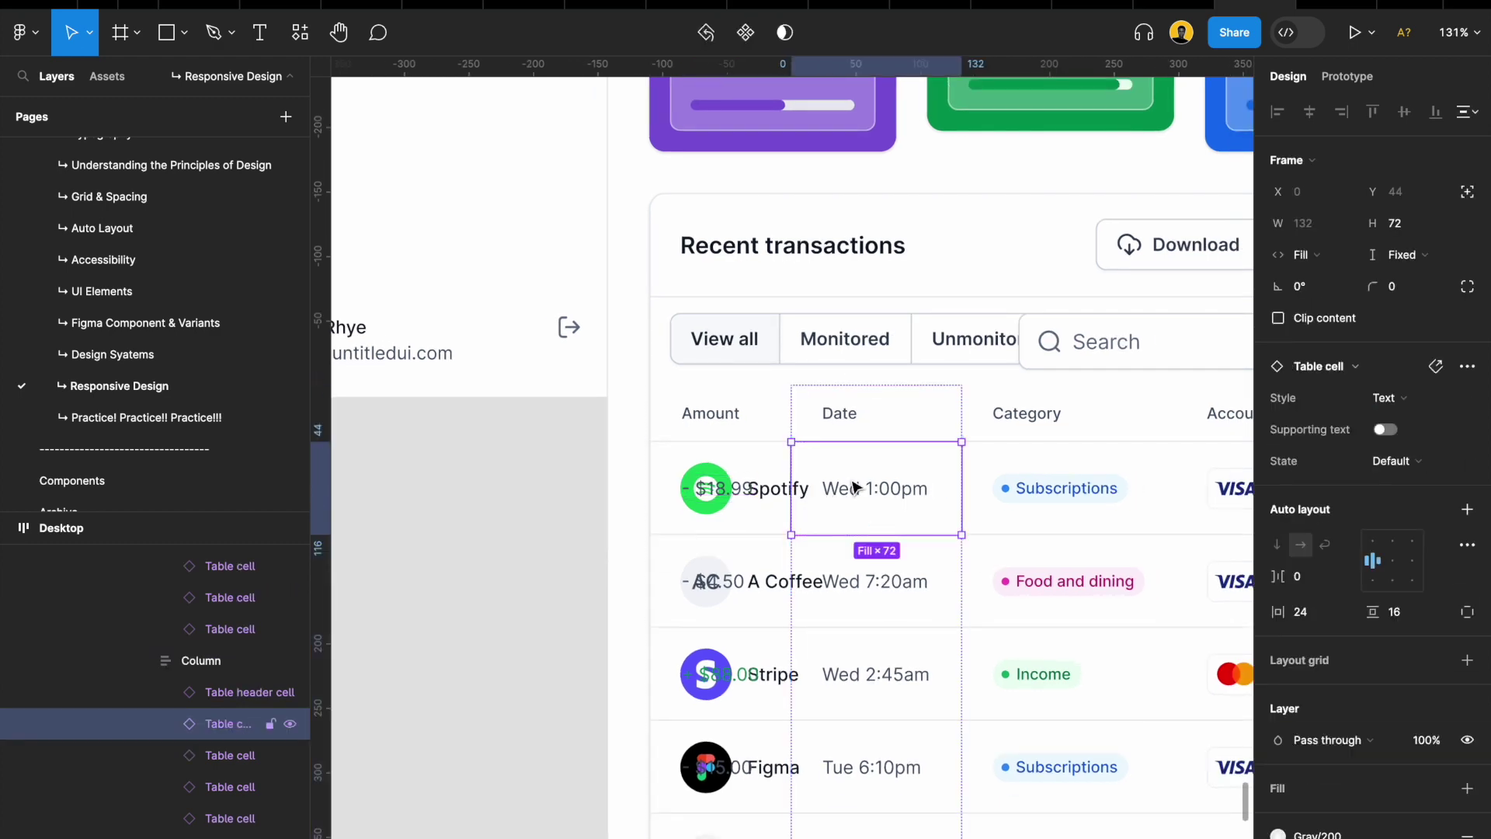
Copy the first three Amount cells of the Recent transactions table and place the copies on the empty canvas beside the table
click(738, 481)
scroll(738, 482, down, 5)
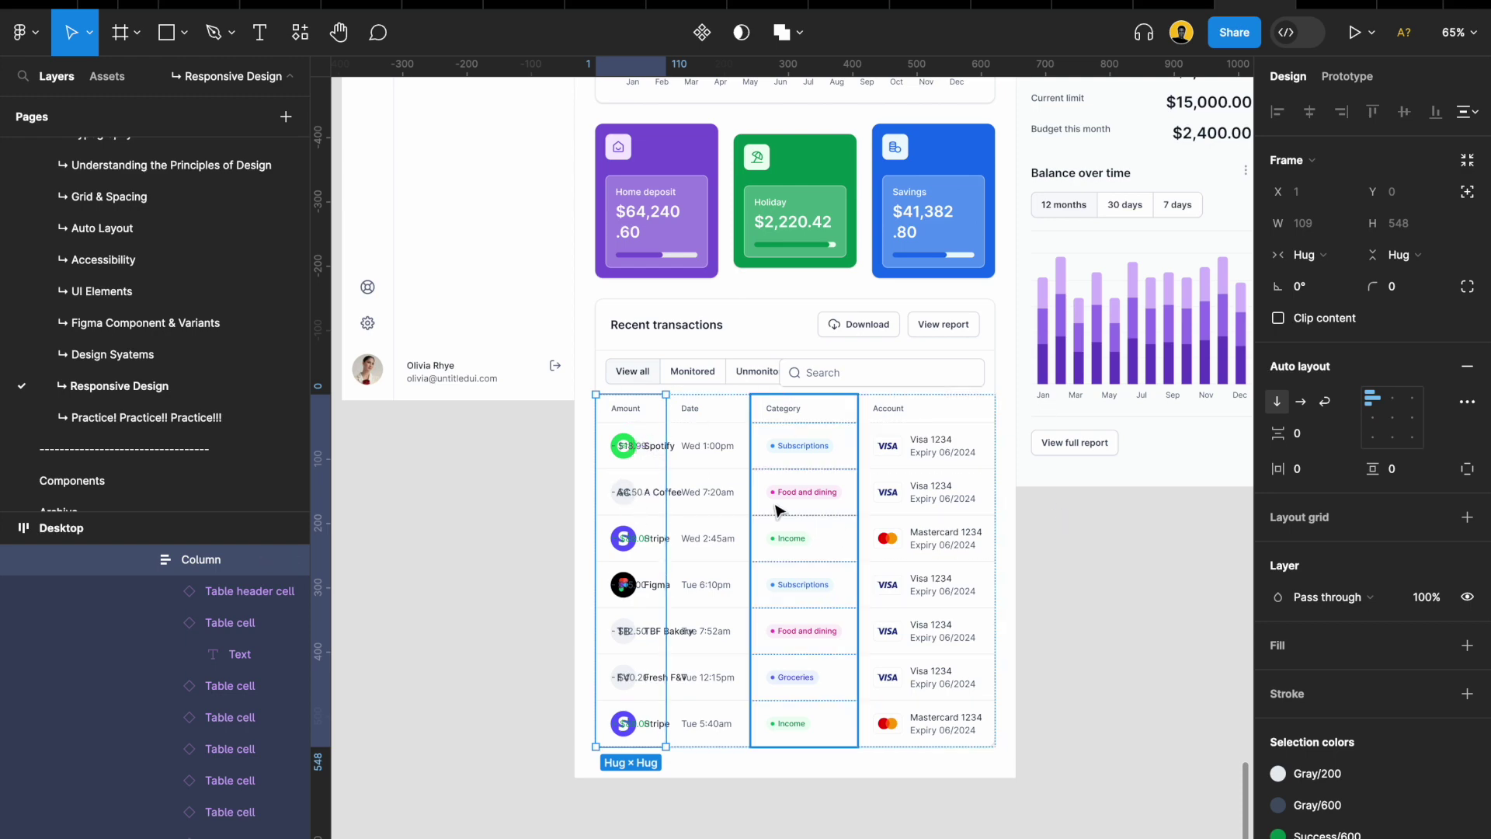
click(614, 448)
scroll(613, 449, up, 5)
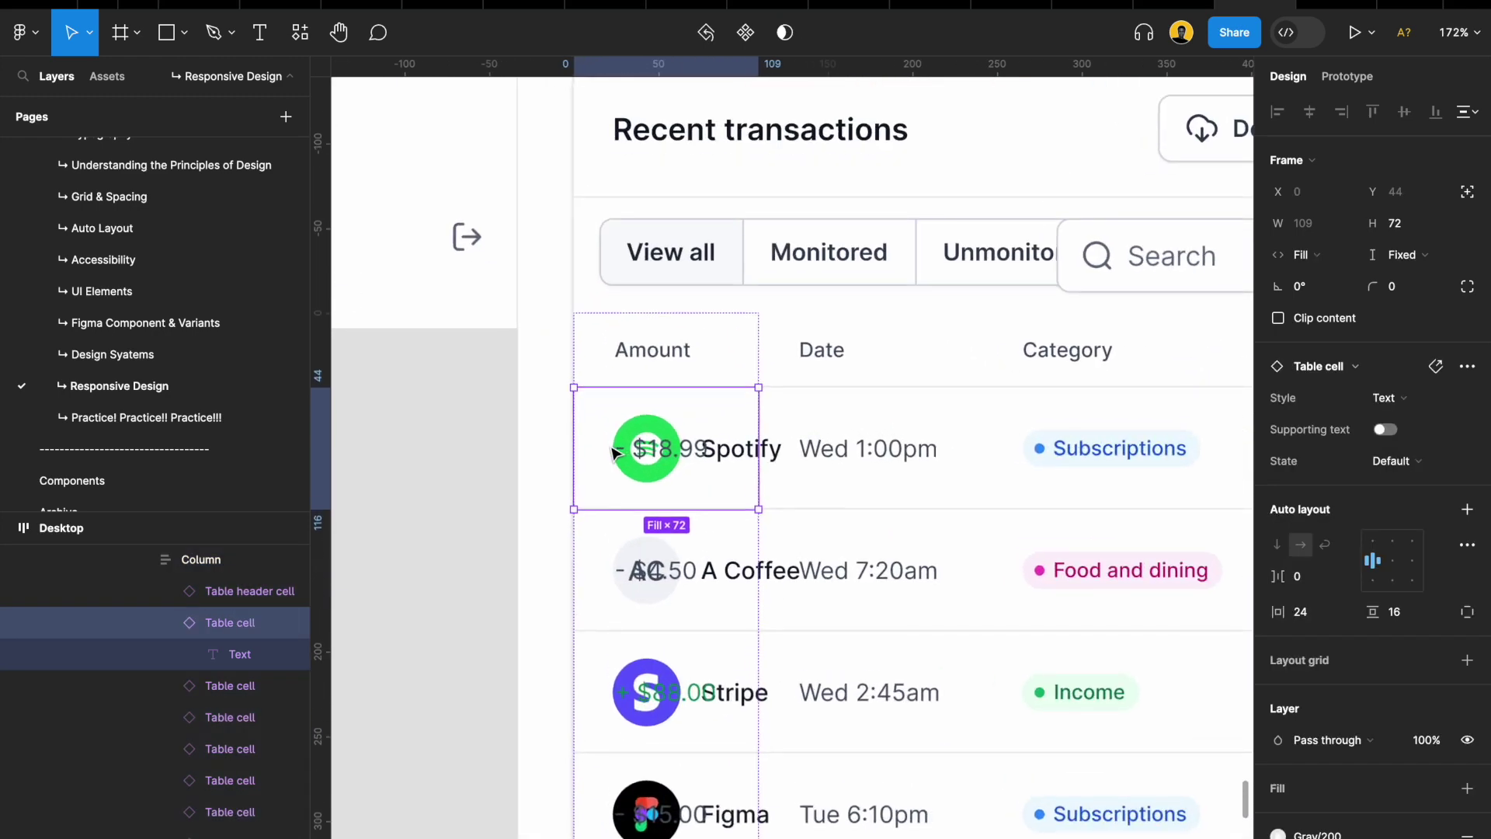
shift+click(626, 570)
scroll(633, 556, down, 3)
shift+click(706, 591)
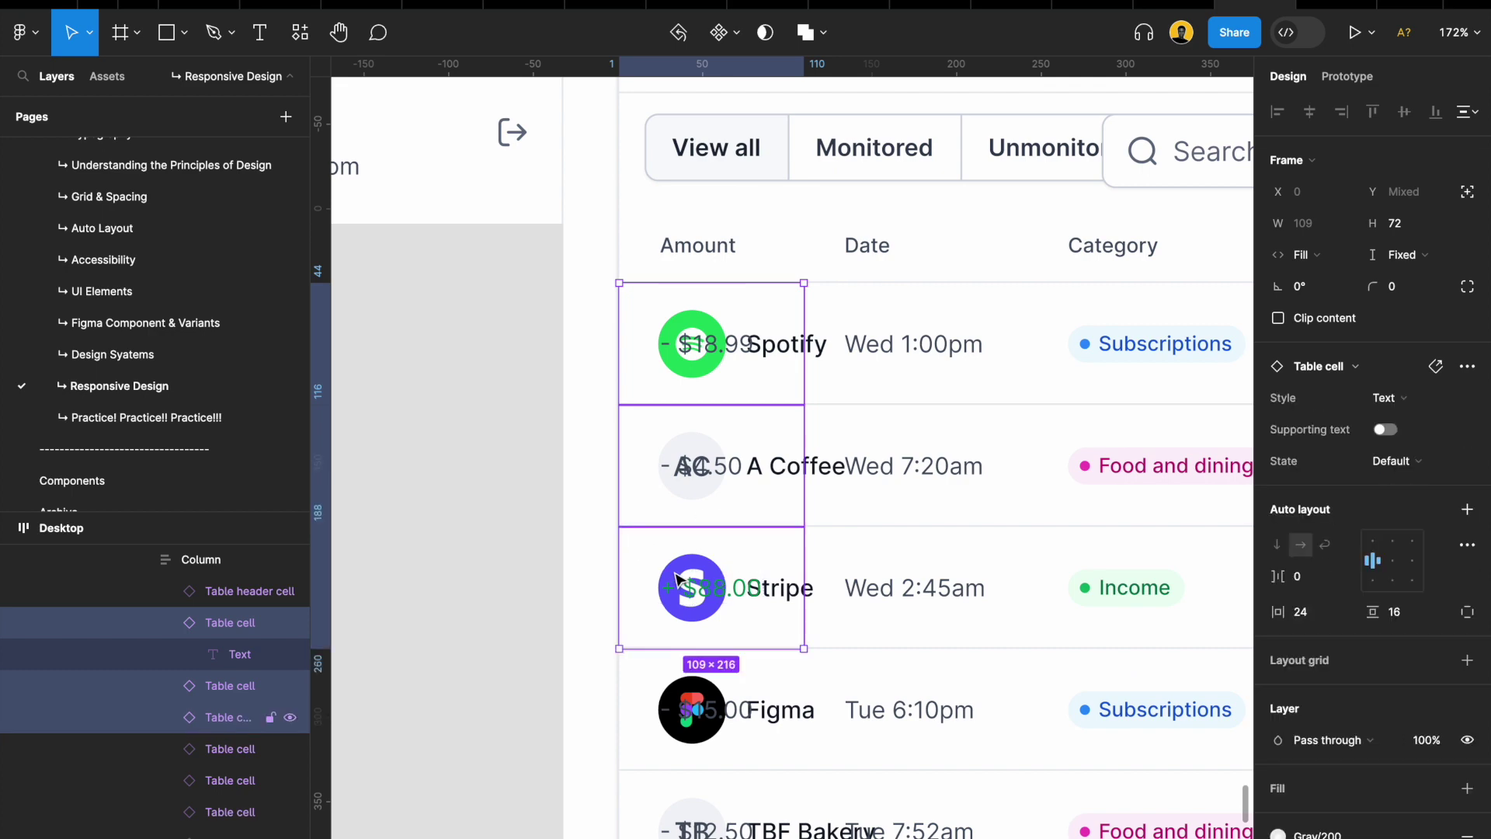
scroll(796, 457, down, 5)
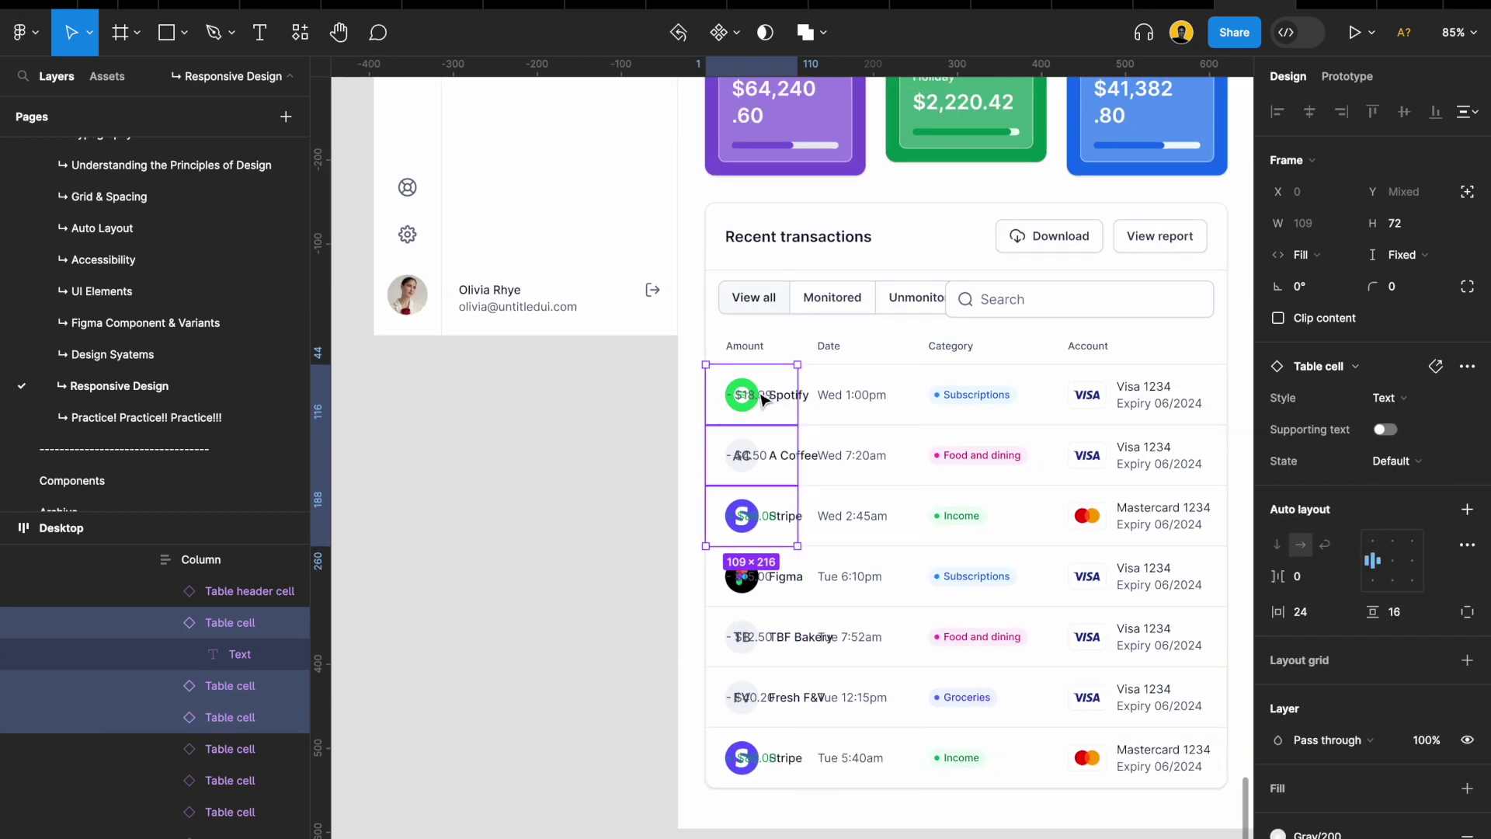
right_click(751, 397)
click(489, 424)
drag(738, 396, 499, 401)
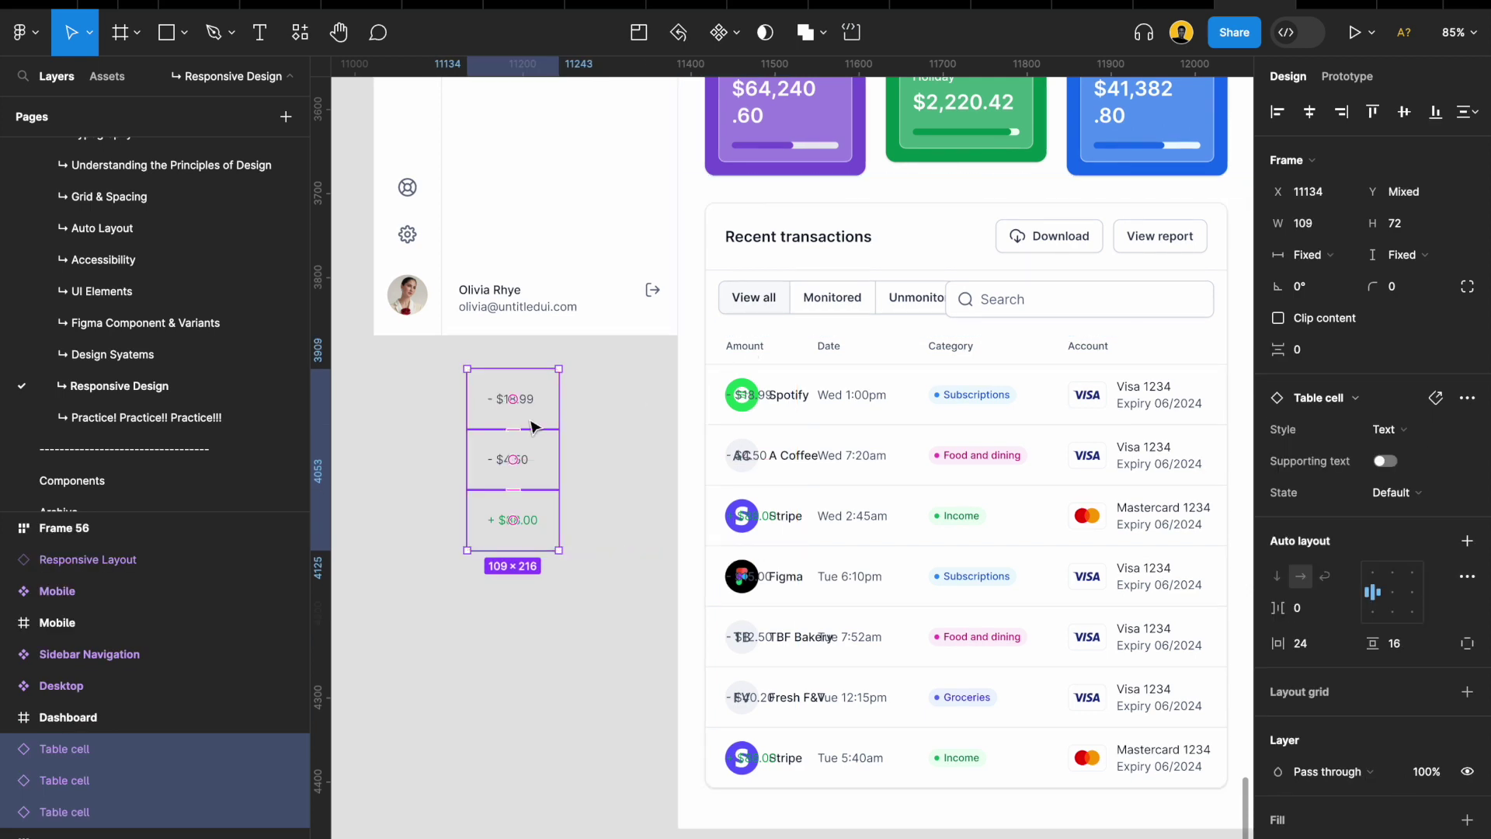
Delete the three copied Amount cells from the canvas and select the first Date cell in the Recent transactions table
key(Delete)
click(795, 398)
click(795, 398)
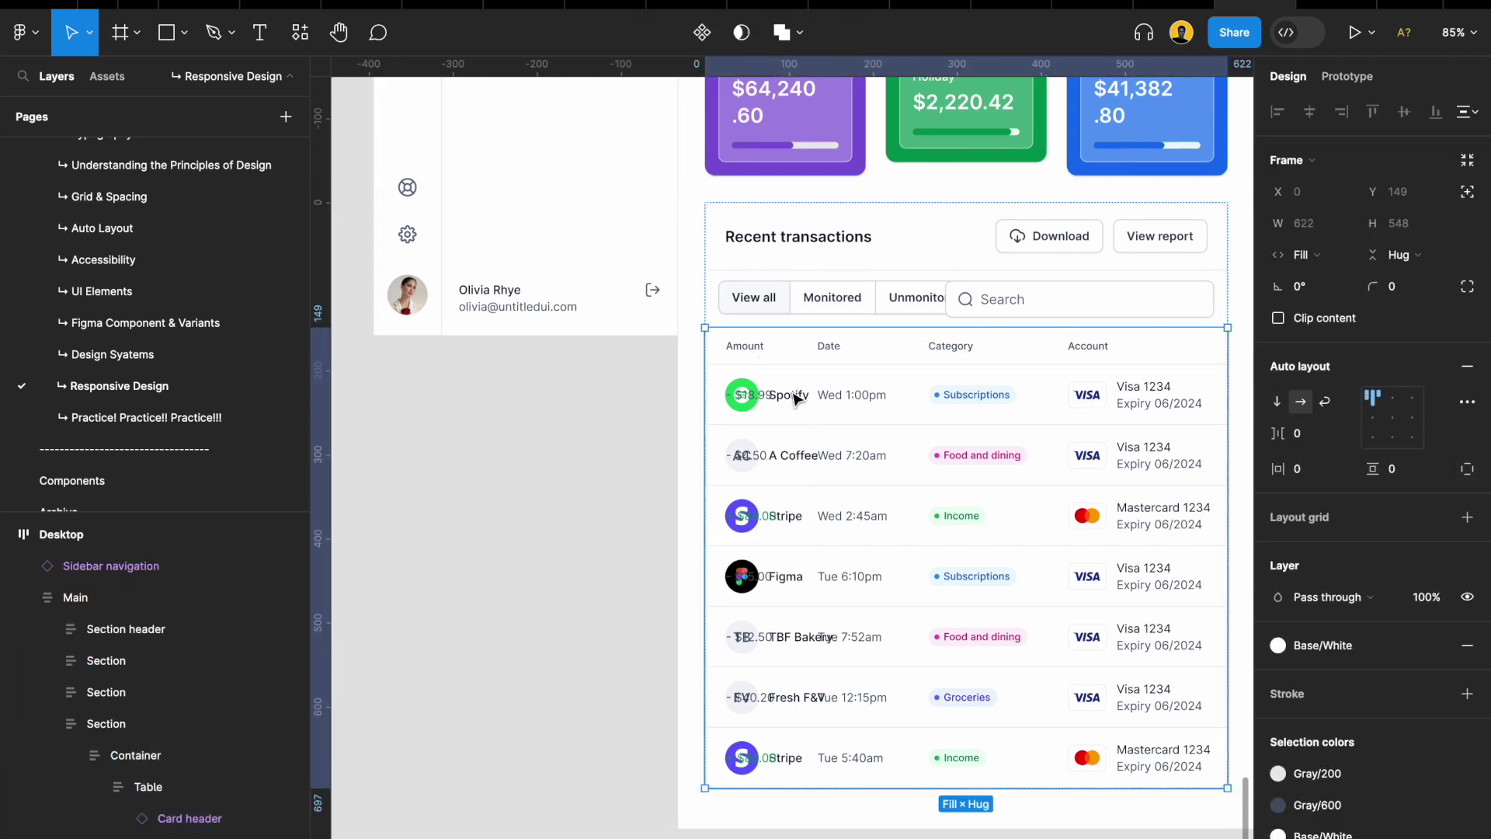
click(796, 398)
click(827, 391)
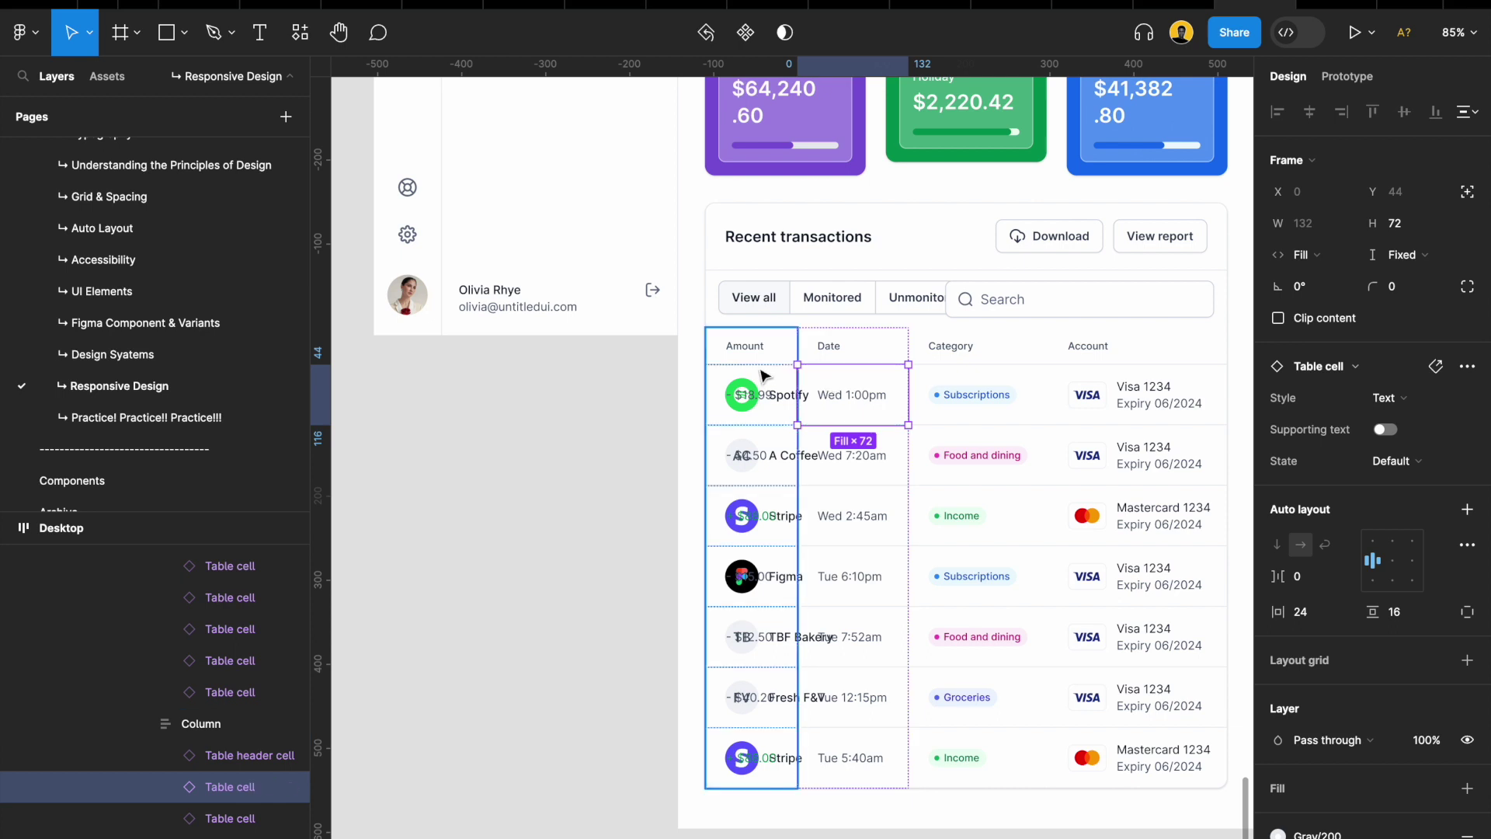
Try the Amount column on the other side of the Date column and return it to its original place
key(shift+Return)
key(Right)
key(Left)
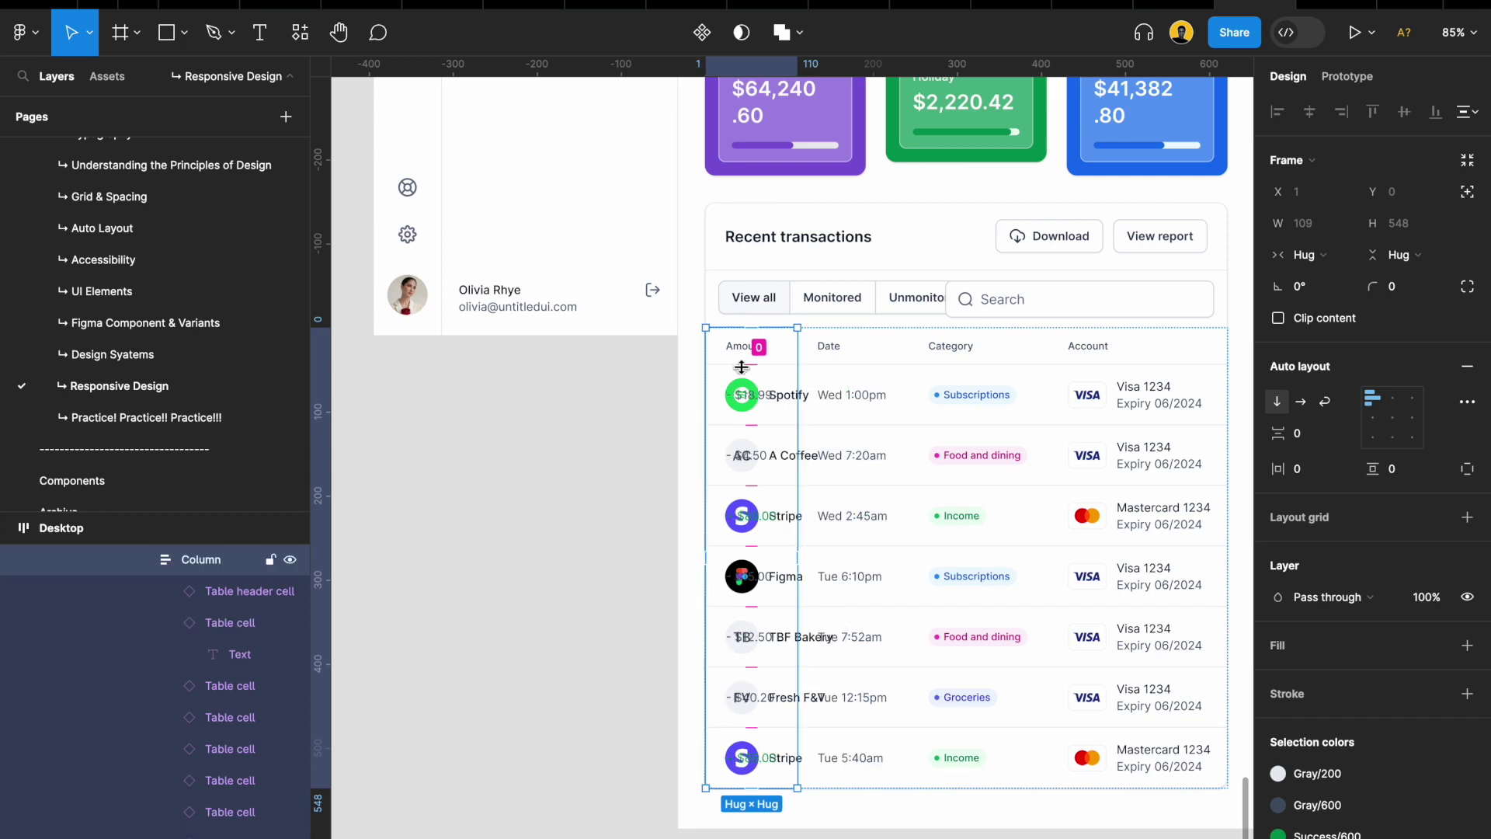
key(Right)
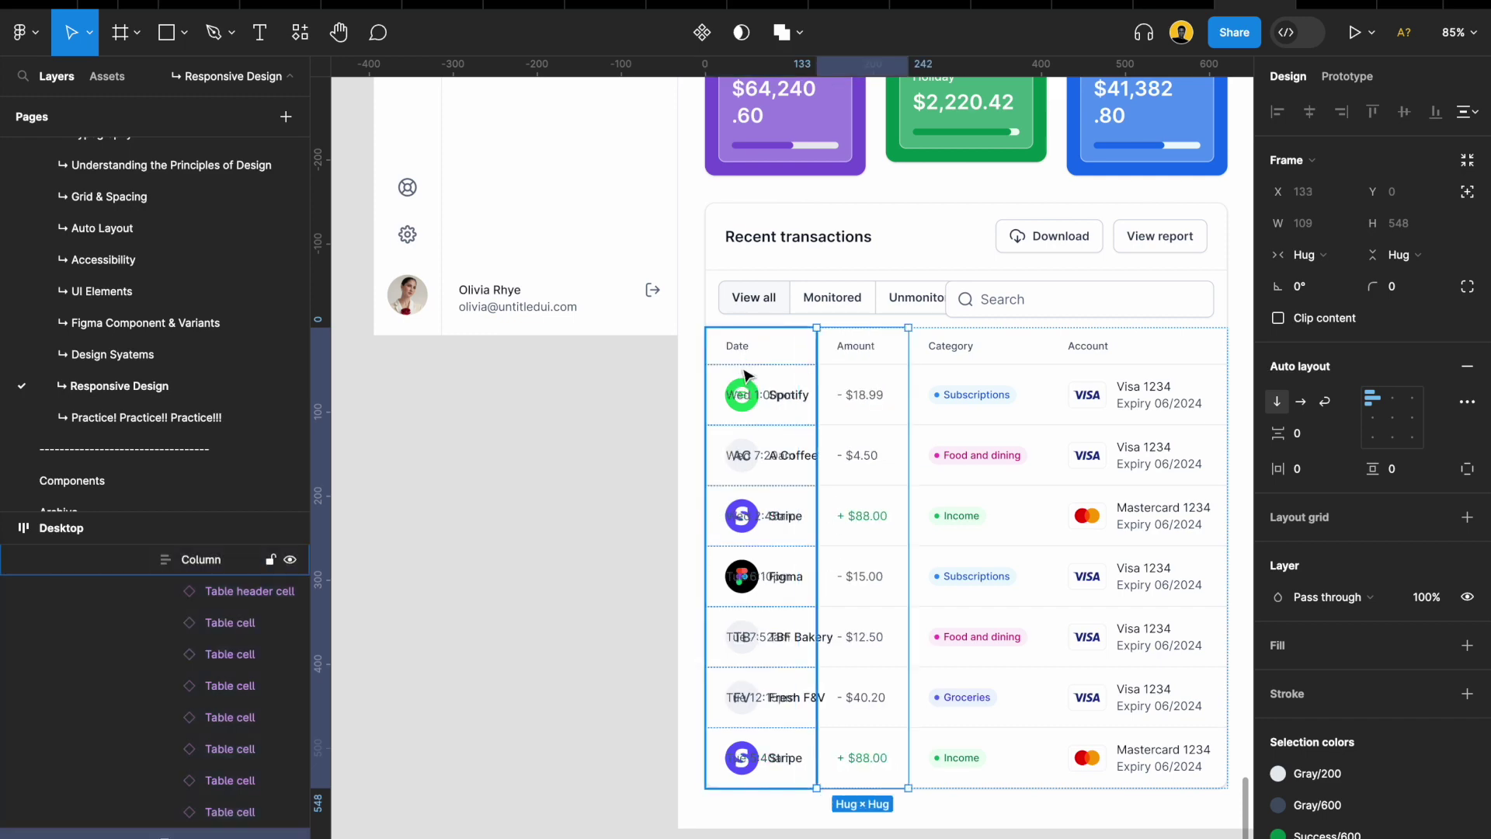
key(Left)
Select the collapsed first column of the Recent transactions table and set its width to Hug contents
click(855, 405)
scroll(858, 400, down, 3)
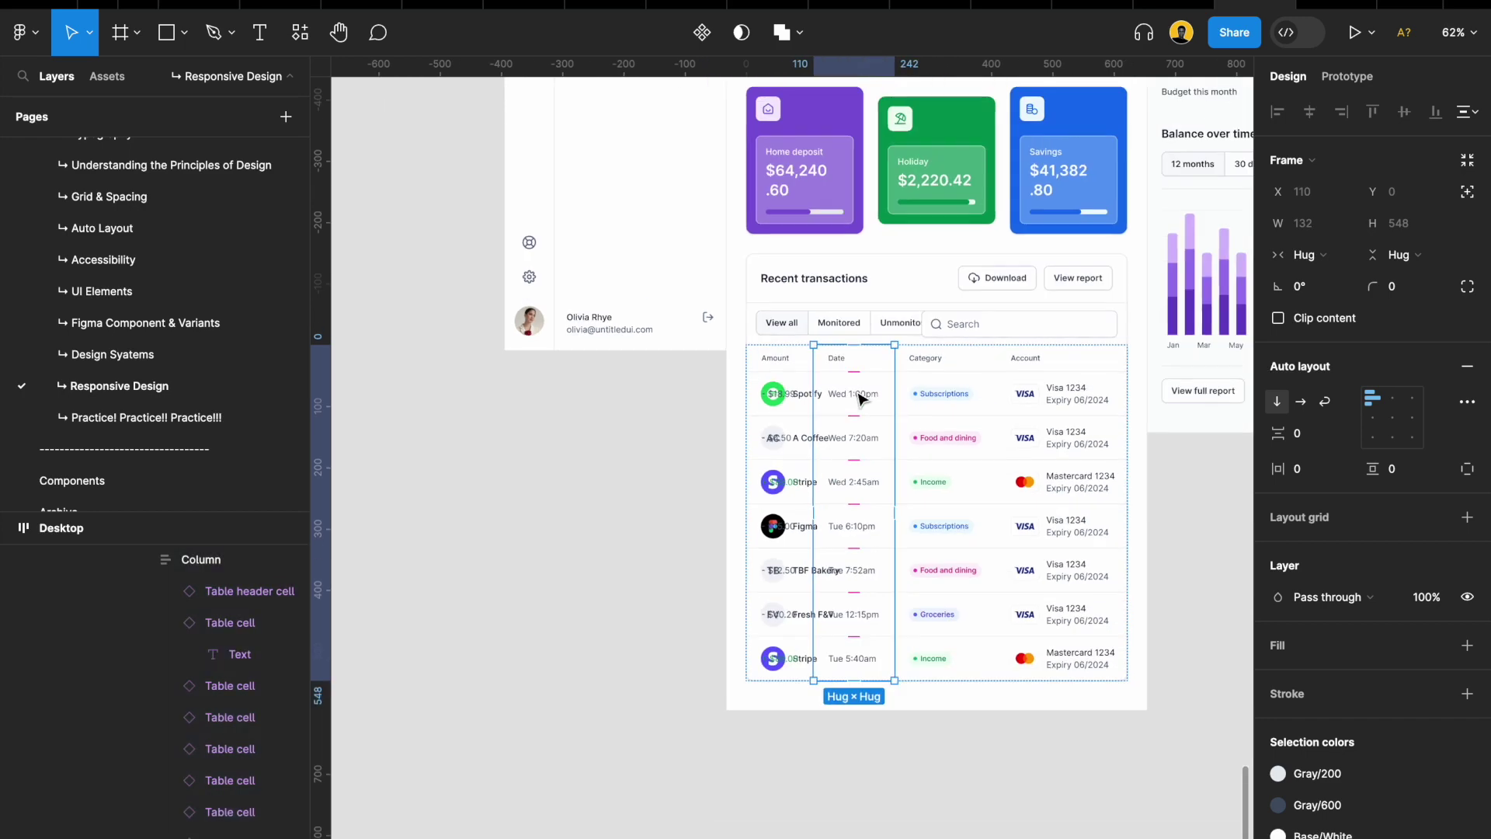
scroll(858, 400, up, 3)
click(746, 424)
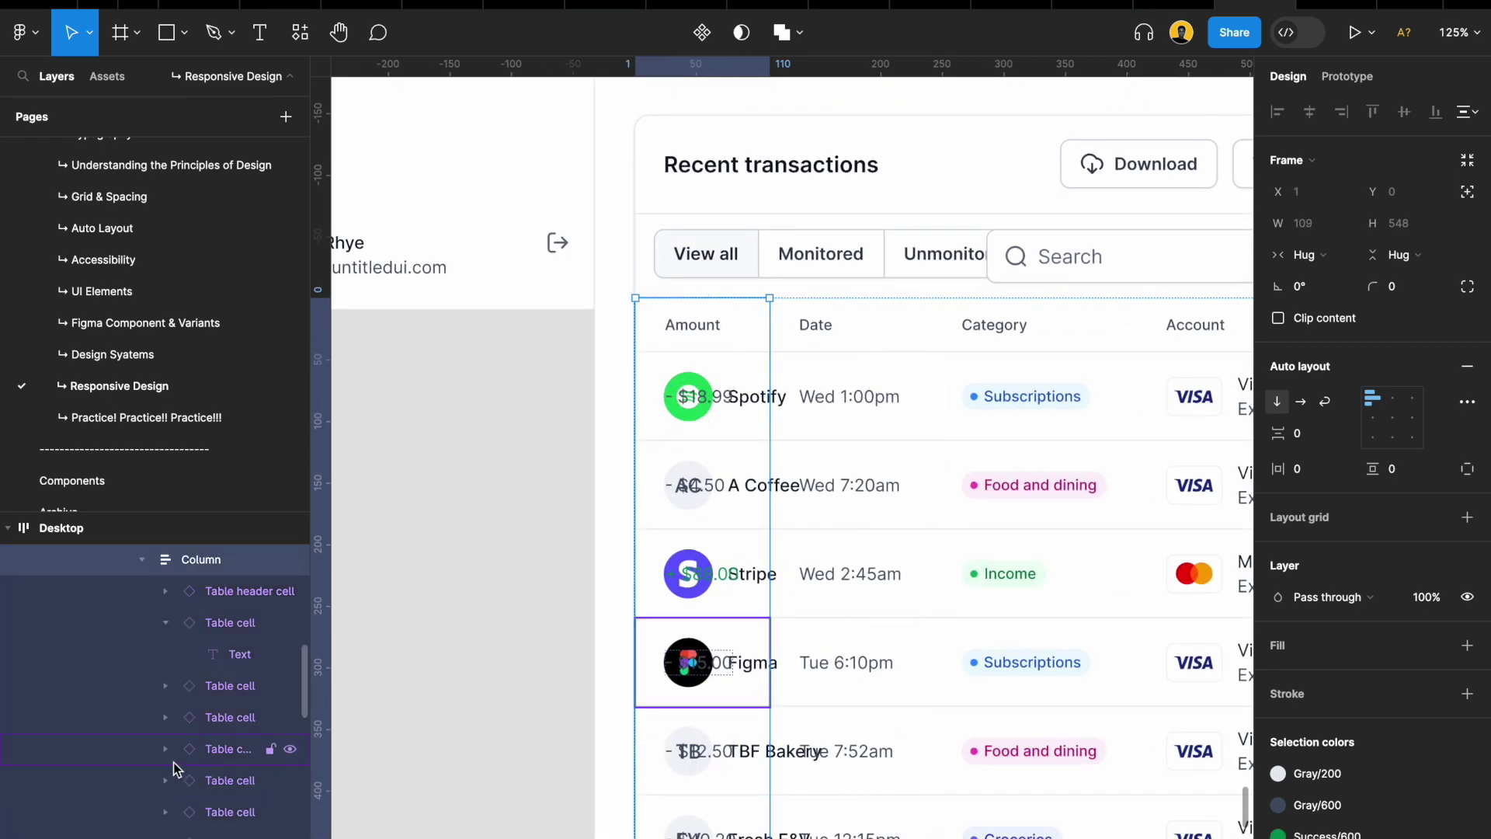
scroll(171, 730, up, 2)
click(207, 613)
scroll(656, 447, down, 3)
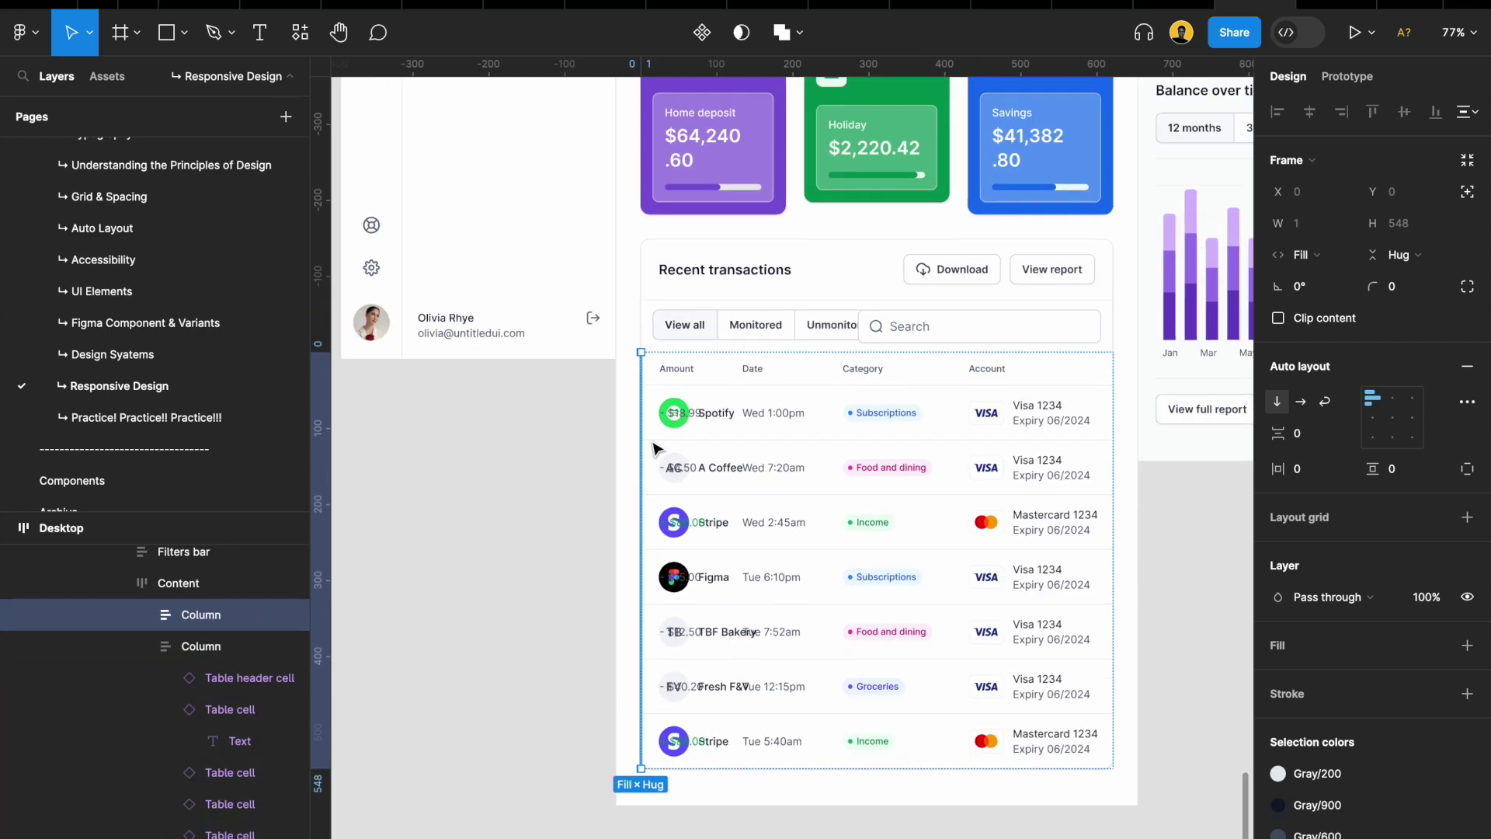
scroll(656, 447, down, 3)
click(1332, 255)
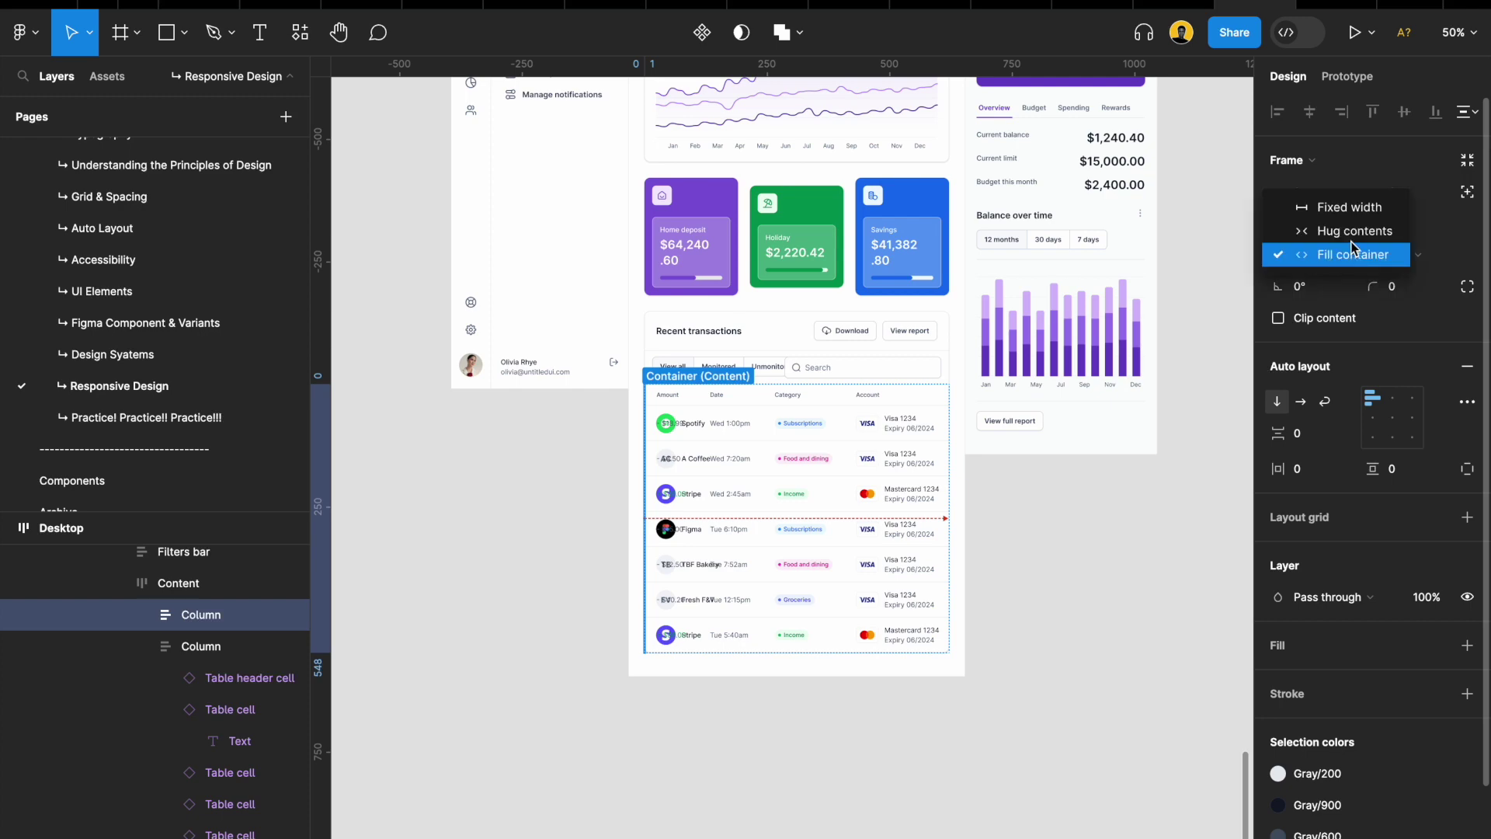
click(1352, 233)
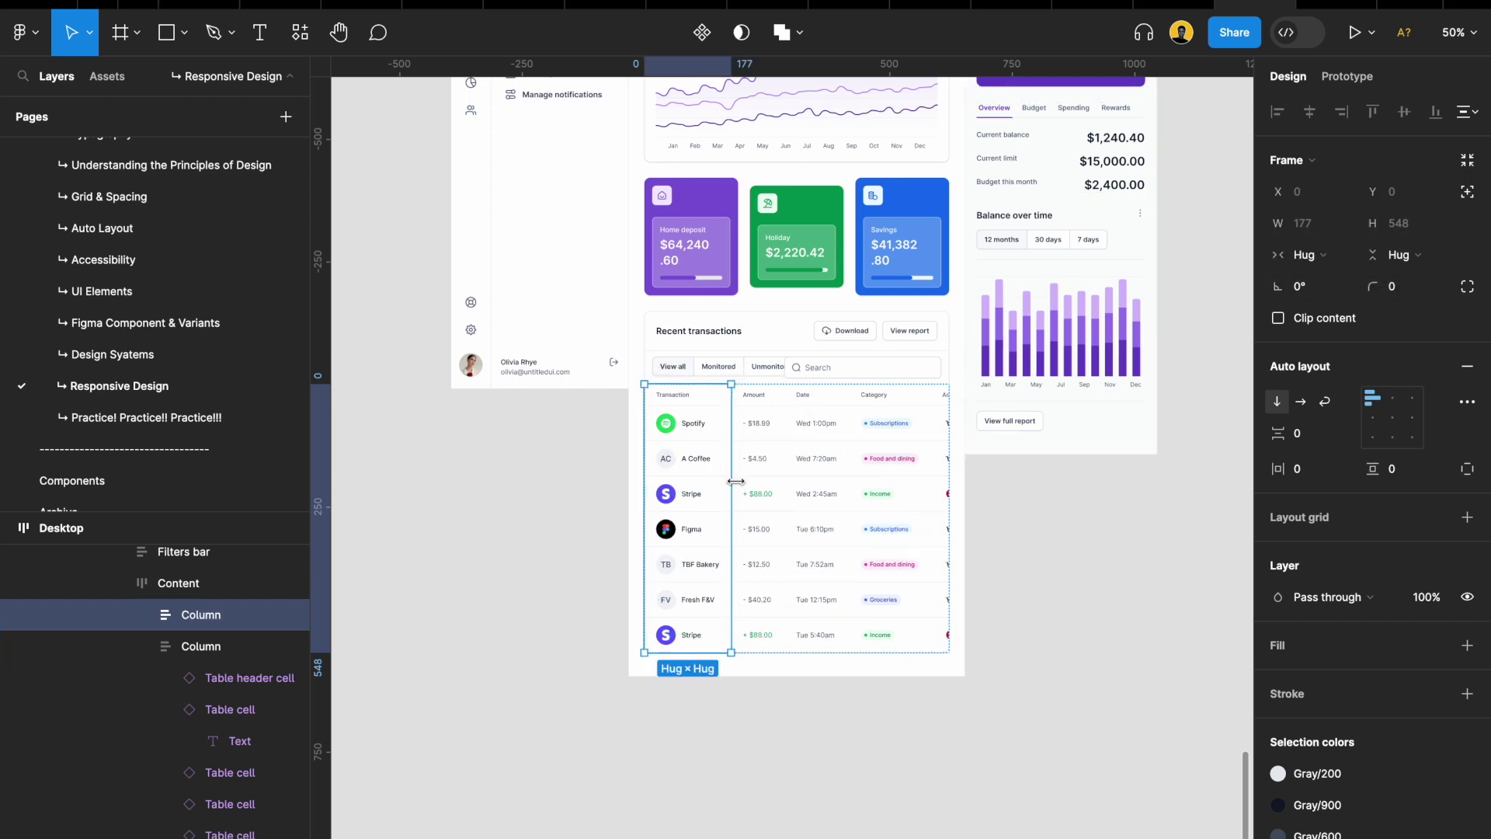
Place a copy of the Transaction column on the empty canvas beside the dashboard
scroll(735, 482, up, 5)
scroll(699, 476, down, 5)
drag(734, 431, 427, 299)
scroll(431, 302, up, 5)
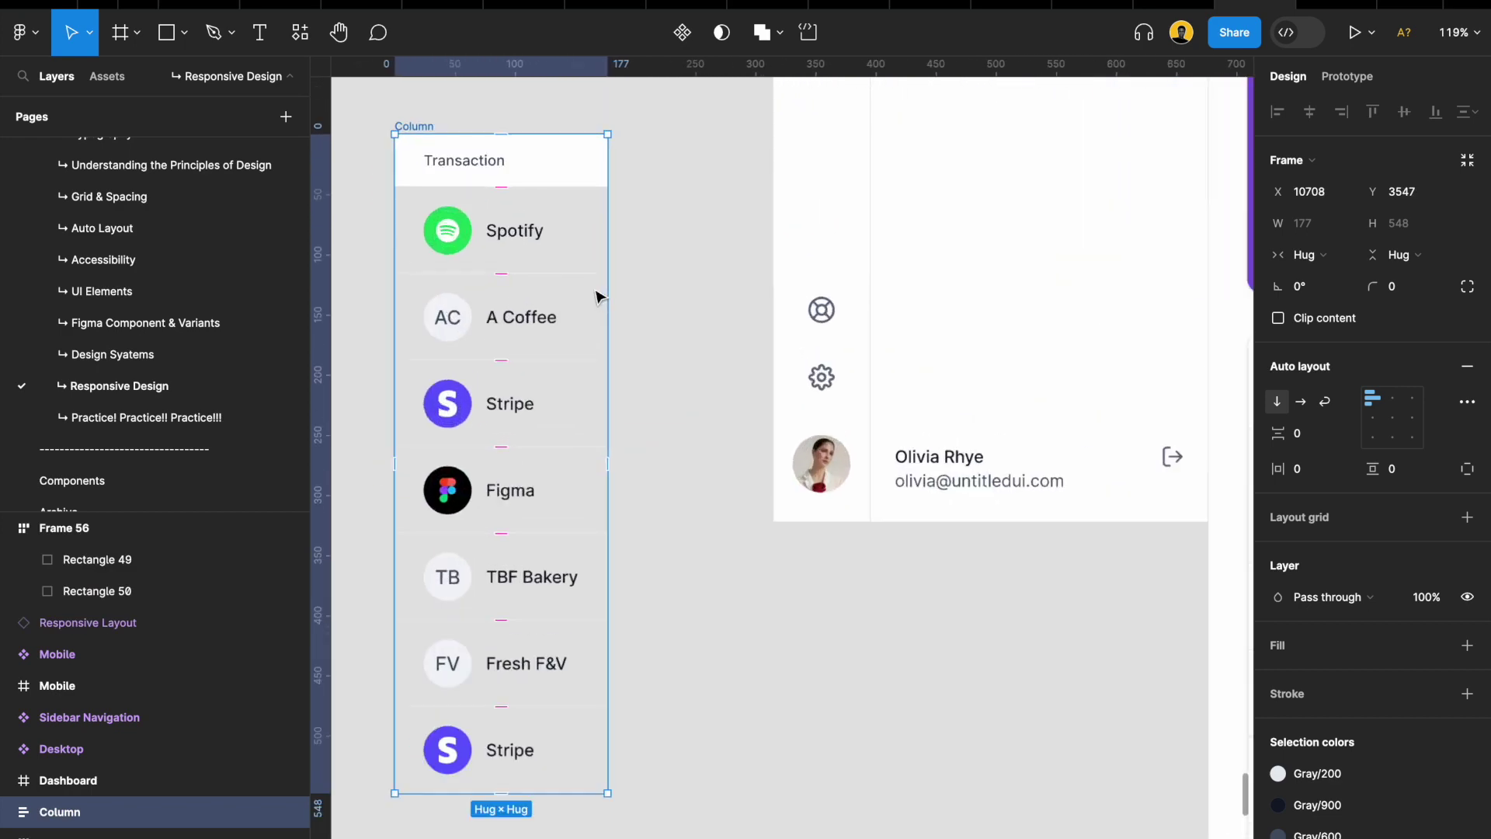
key(shift+2)
Copy the Spotify, Stripe, Figma and TBF Bakery avatars out of the copied column onto the empty canvas beside it
double_click(676, 189)
shift+click(684, 371)
shift+click(683, 372)
shift+click(682, 470)
shift+click(682, 470)
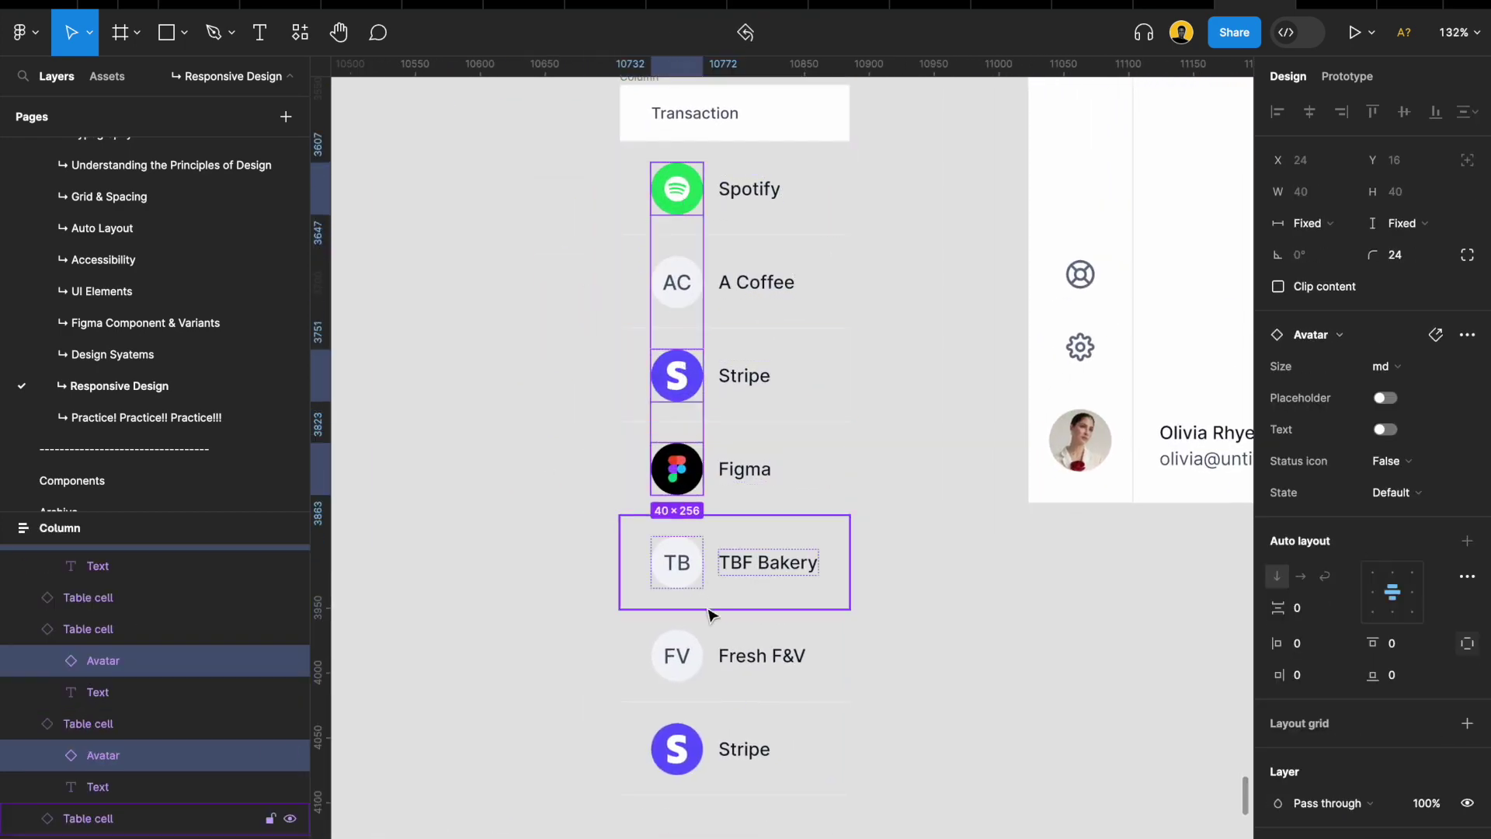
shift+click(685, 565)
drag(677, 458, 451, 381)
scroll(449, 381, up, 1)
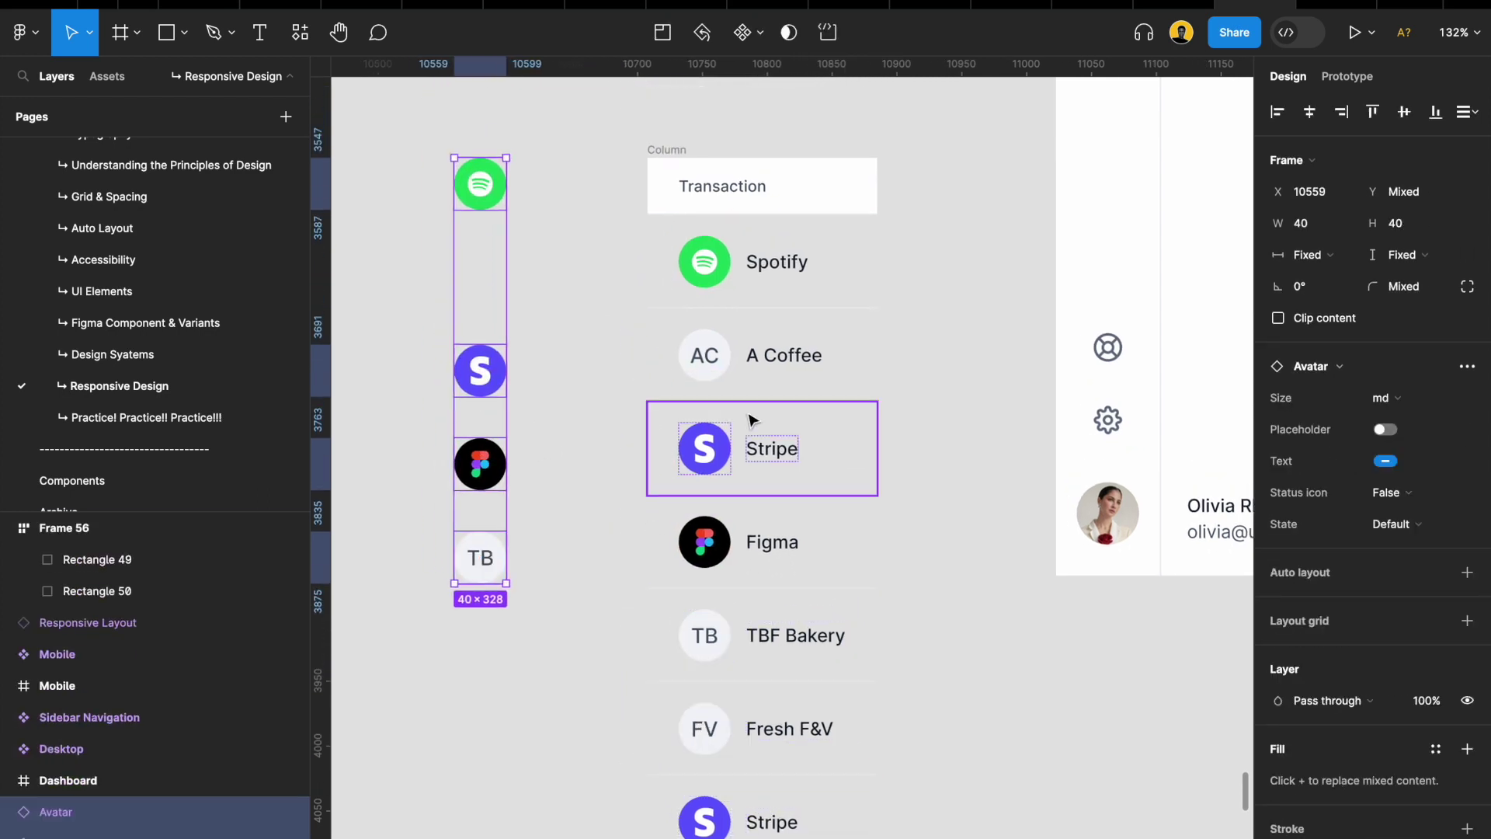
Delete the copied Transaction column from the canvas, keeping the four loose avatars
scroll(727, 357, down, 5)
click(694, 235)
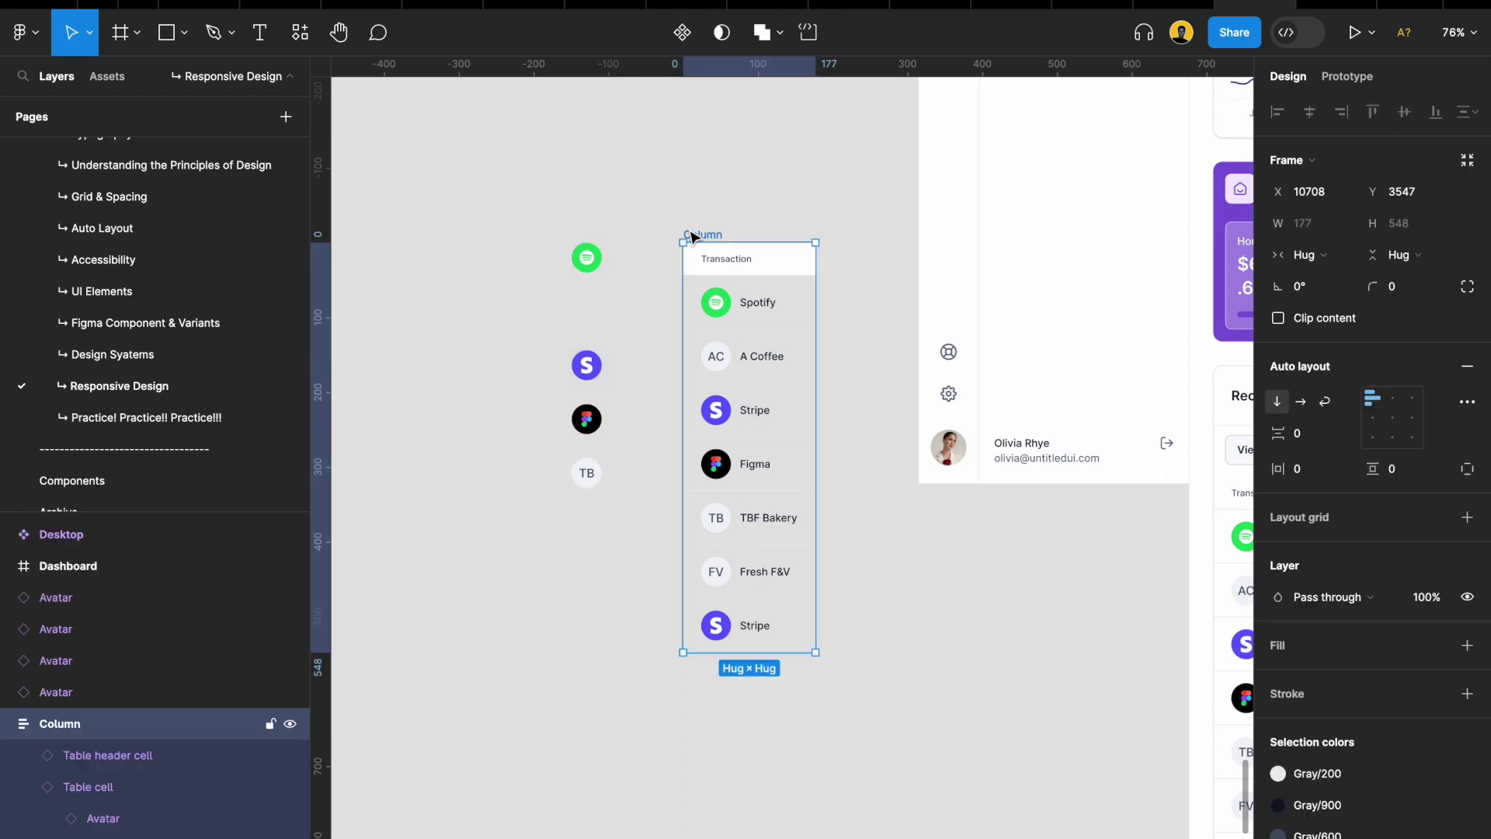
key(Delete)
Wrap the four loose avatars in an auto layout frame with horizontal direction
scroll(559, 250, up, 5)
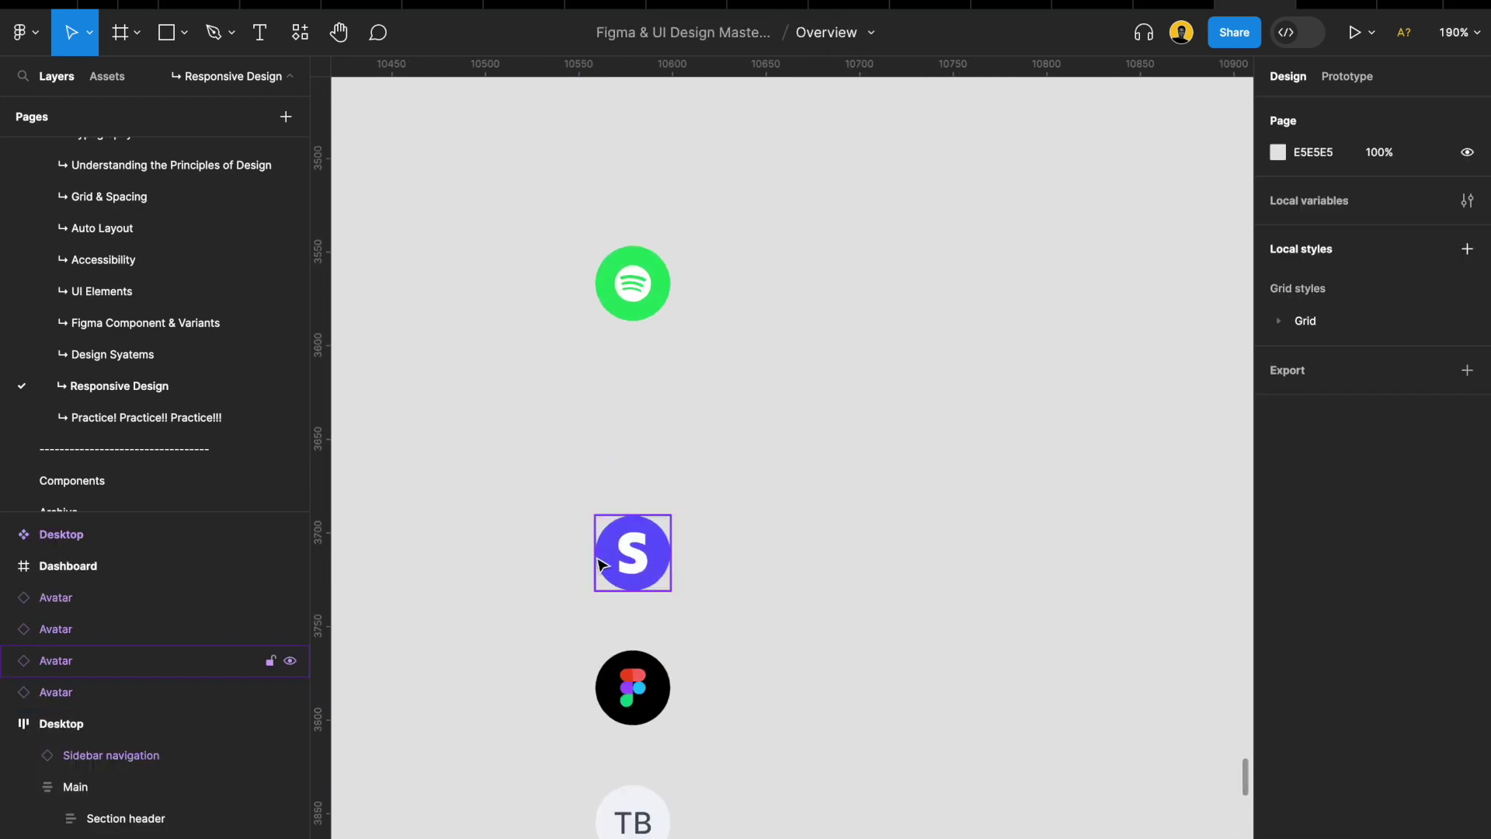
drag(598, 216, 677, 815)
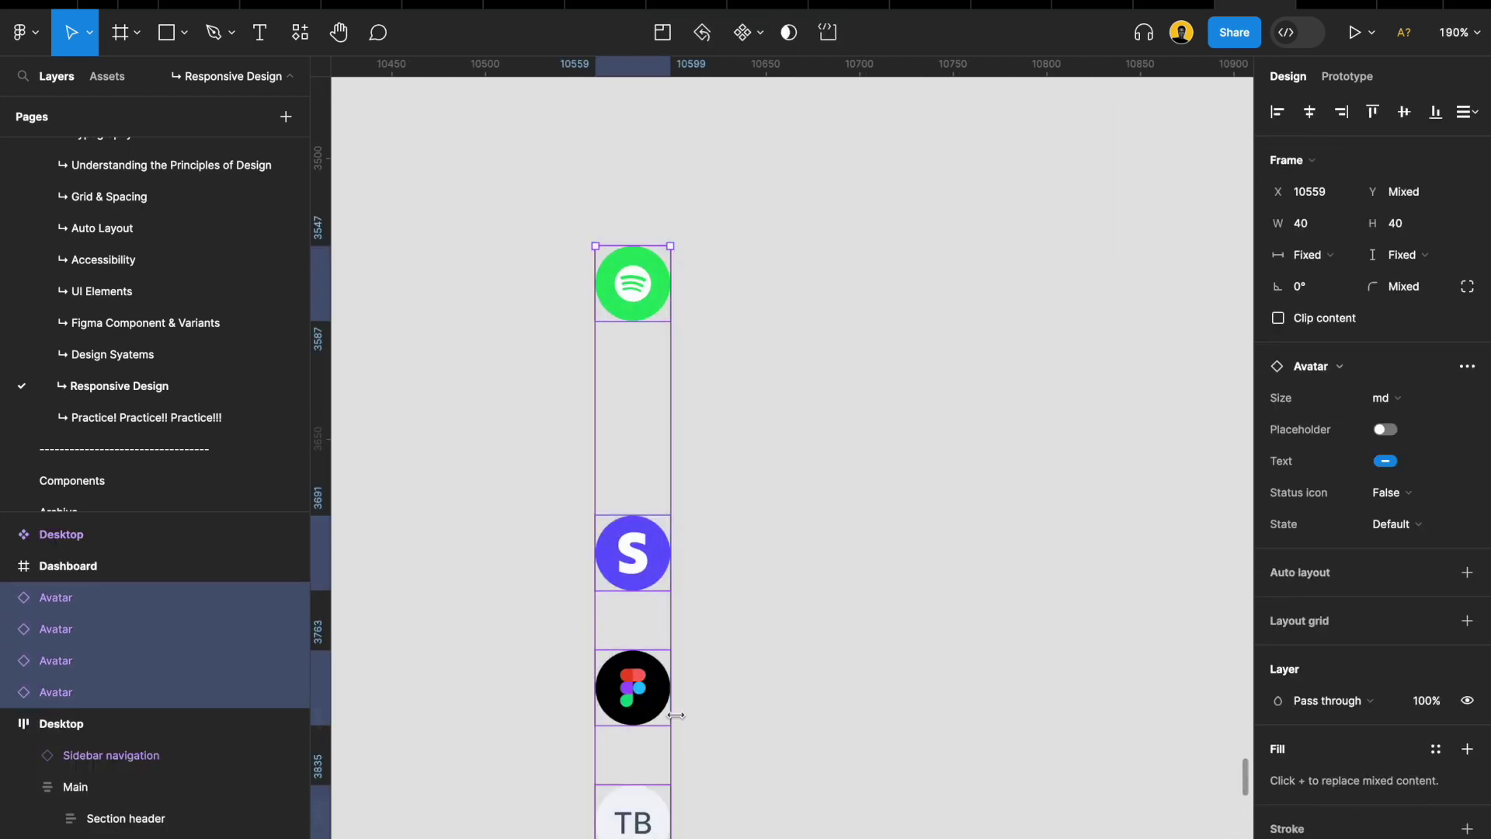
key(shift+a)
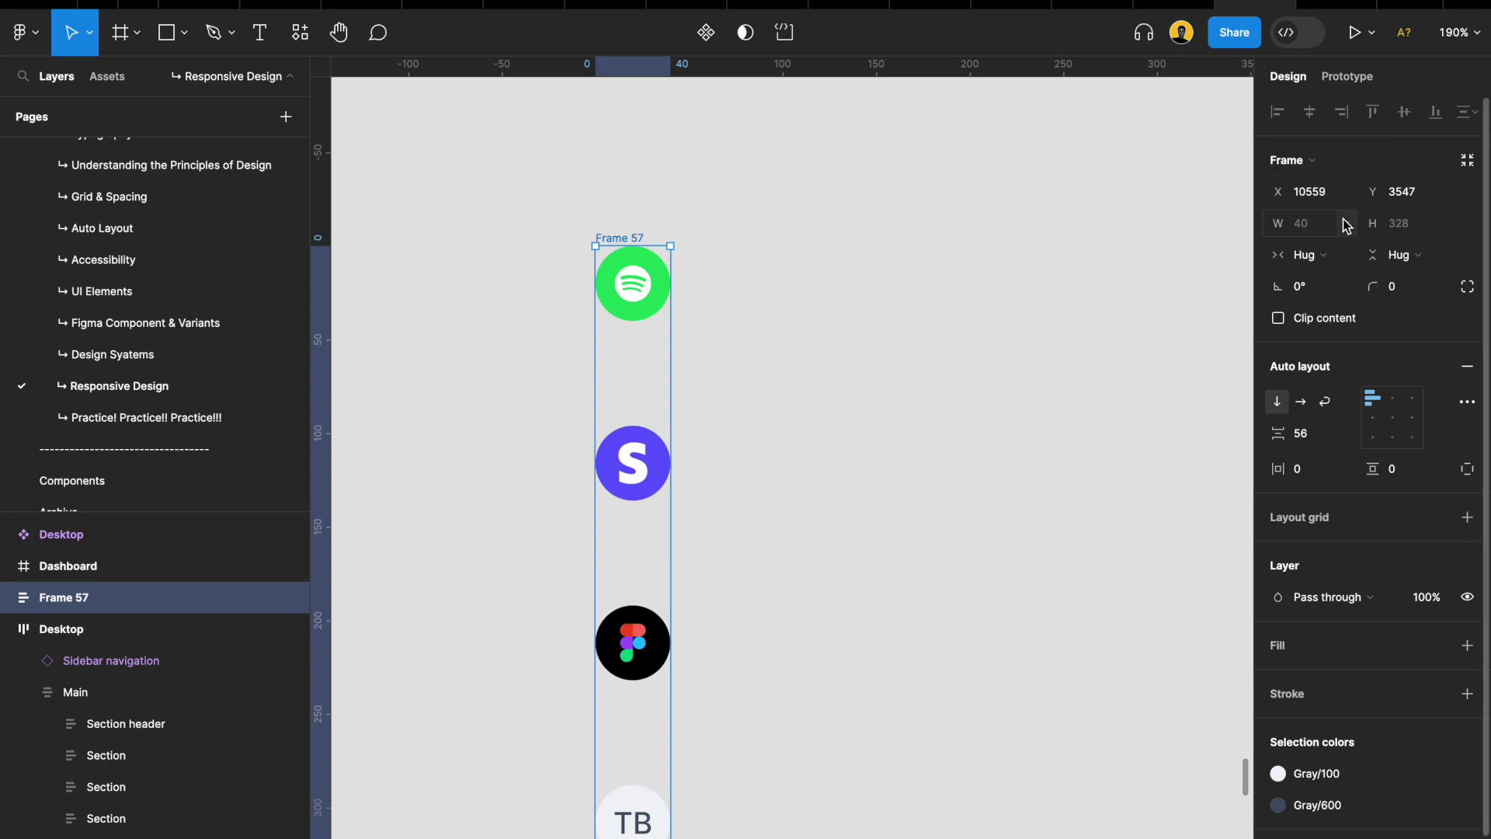
click(1301, 402)
Set the horizontal gap between the four avatars to 40 and reduce it to 4
click(1302, 434)
text(40)
key(Return)
click(1308, 434)
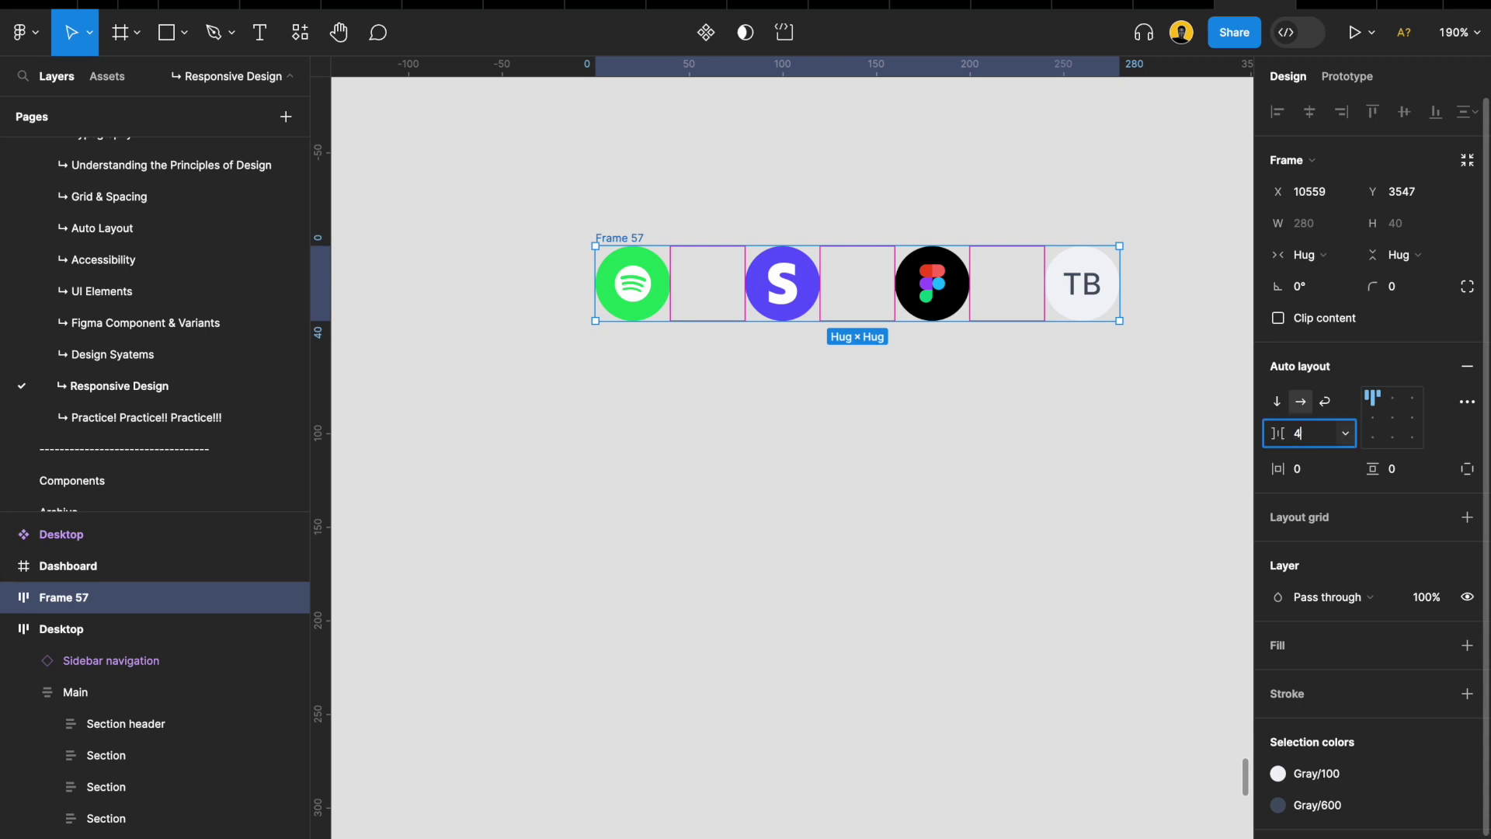
text(4)
key(Return)
Move the avatar frame to X 10344, Y 3315 on the empty canvas, closer to Frame 56
scroll(639, 319, down, 5)
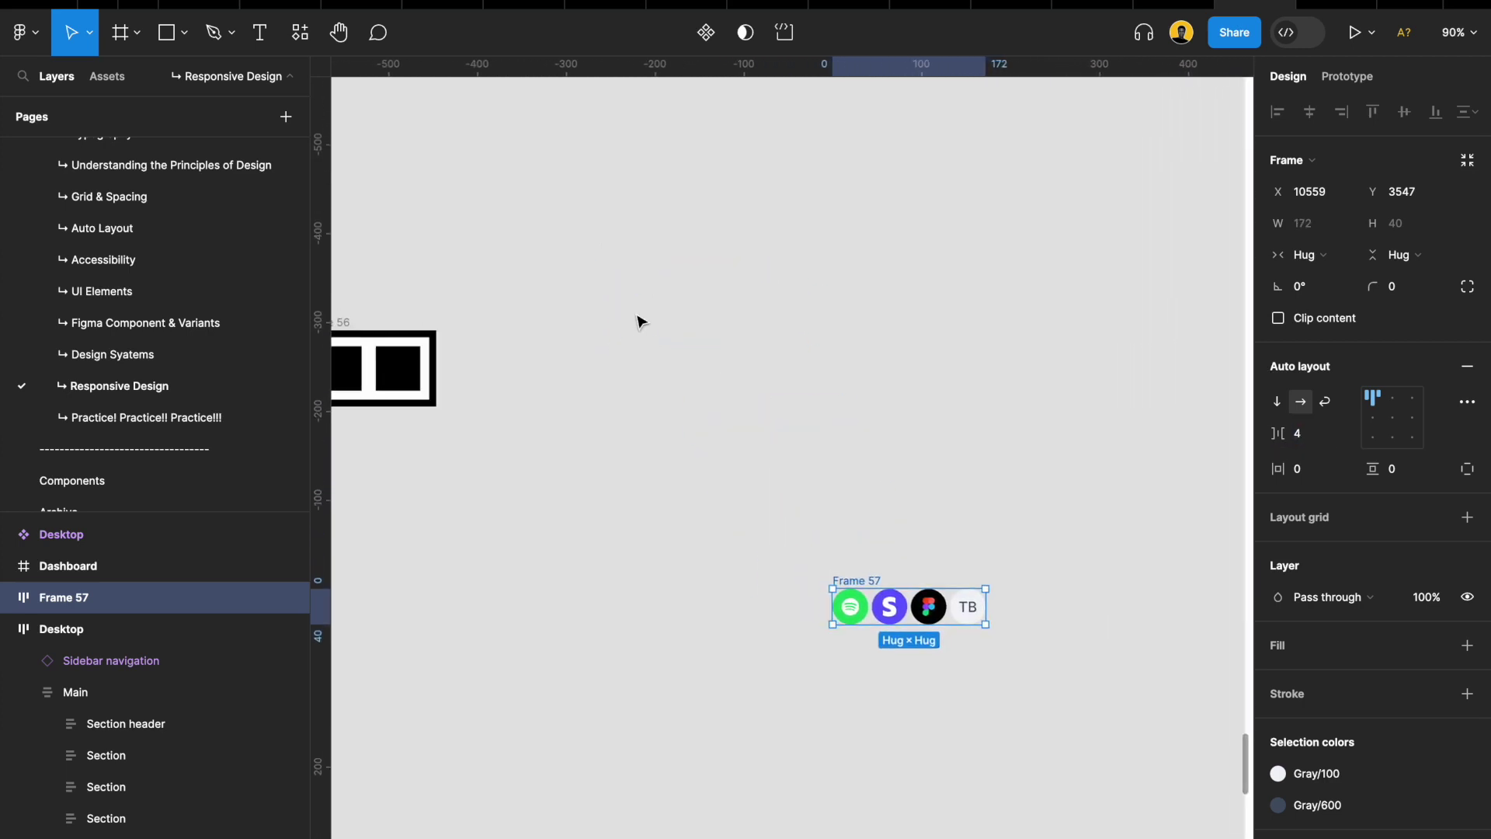
scroll(684, 365, down, 5)
scroll(684, 365, right, 4)
scroll(710, 404, up, 5)
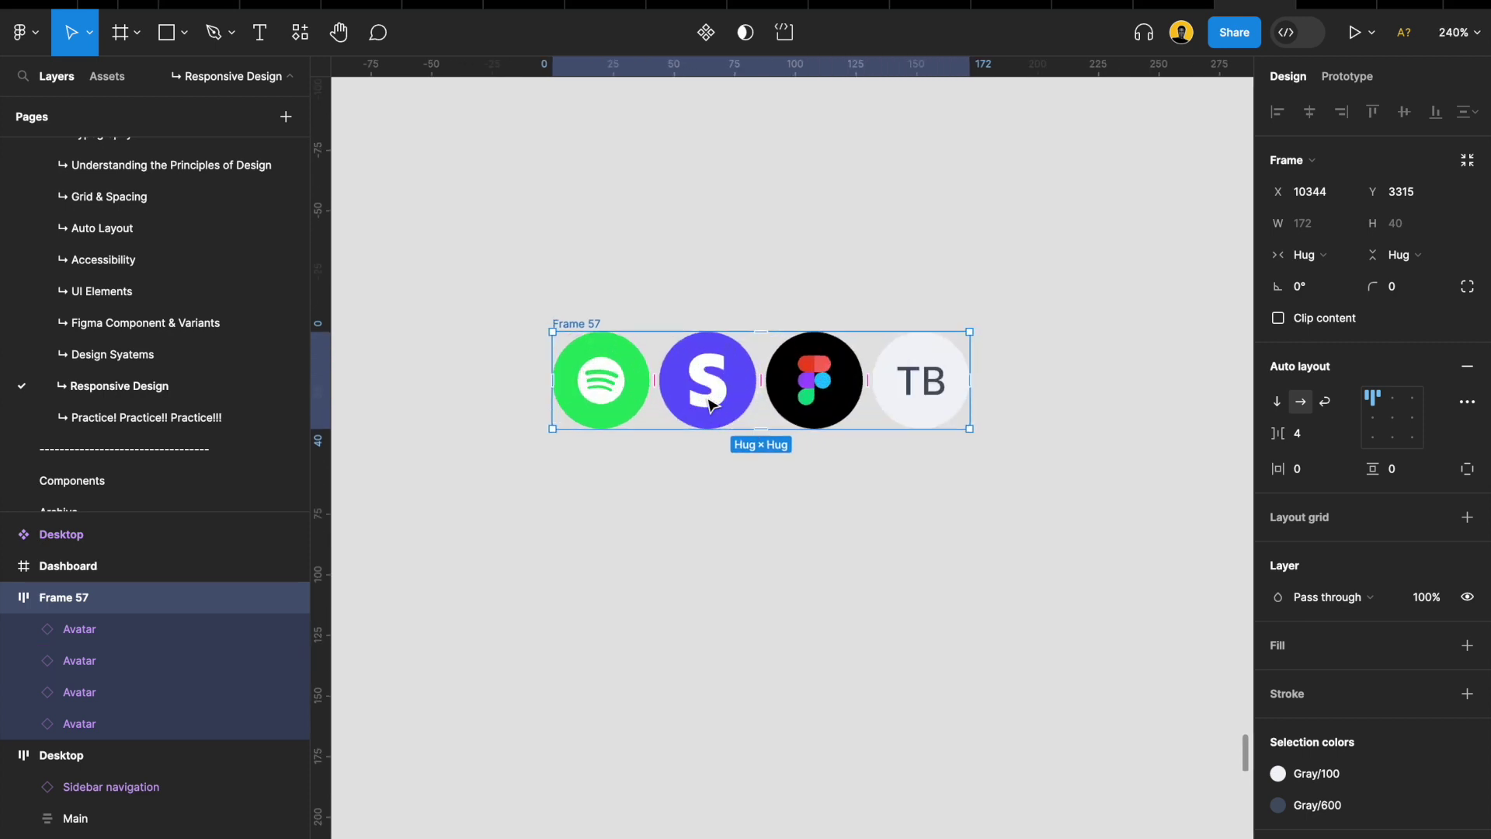
scroll(710, 404, up, 2)
Review the advanced auto layout settings of the avatar frame and close them without changes
click(558, 253)
click(523, 295)
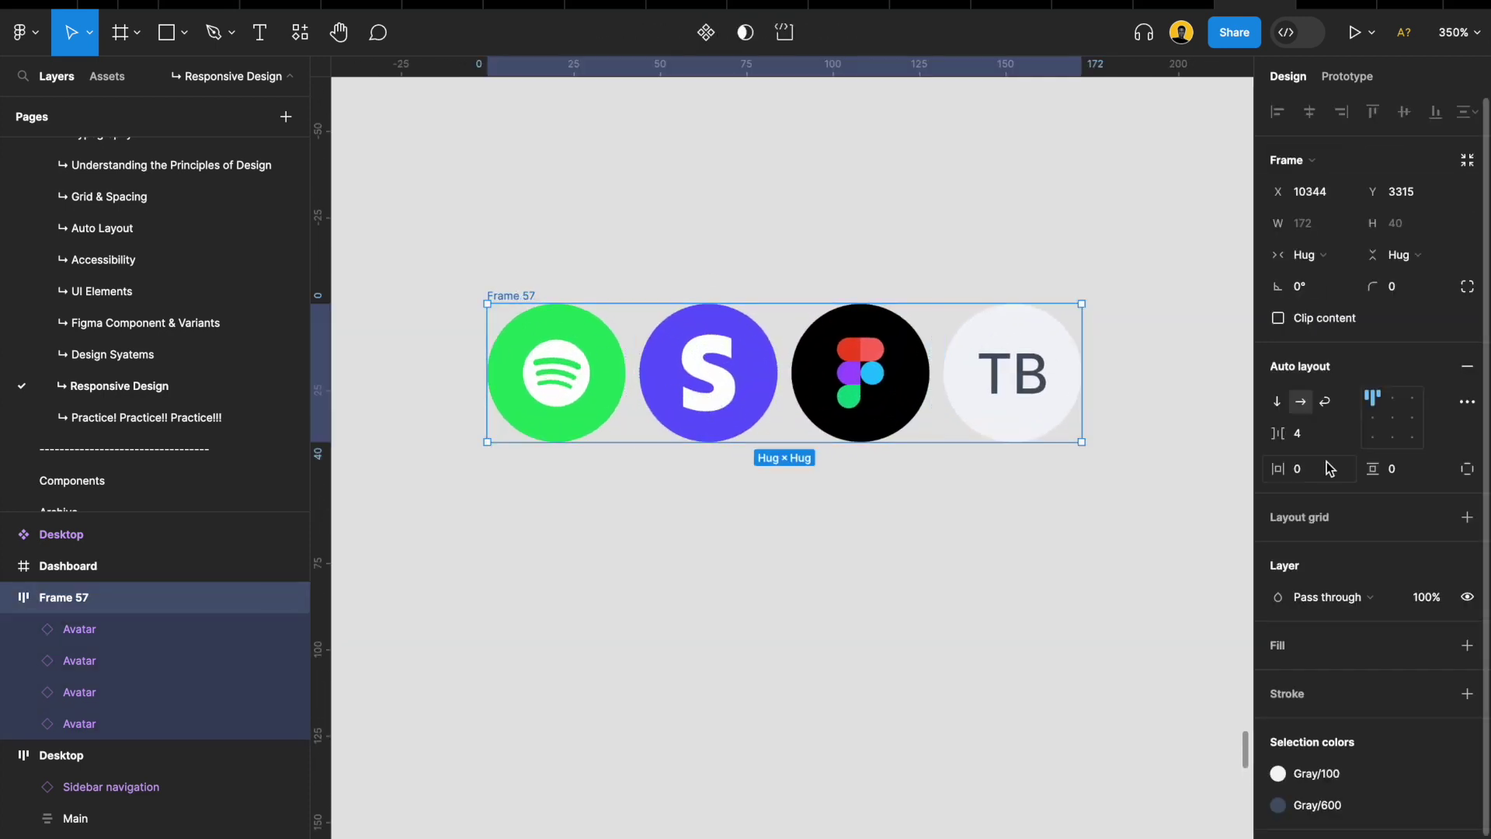
click(1467, 402)
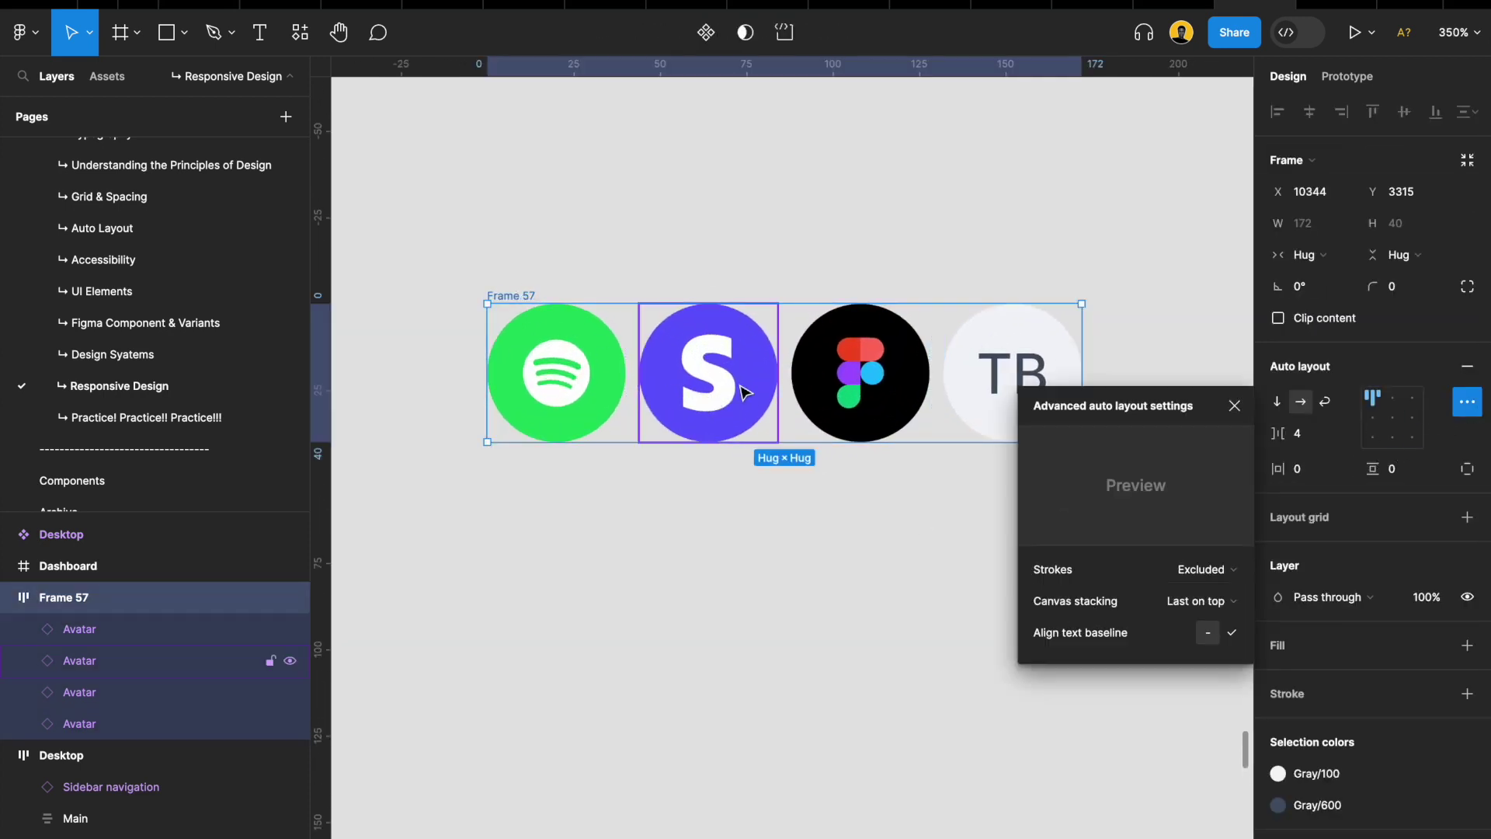
click(650, 256)
click(516, 295)
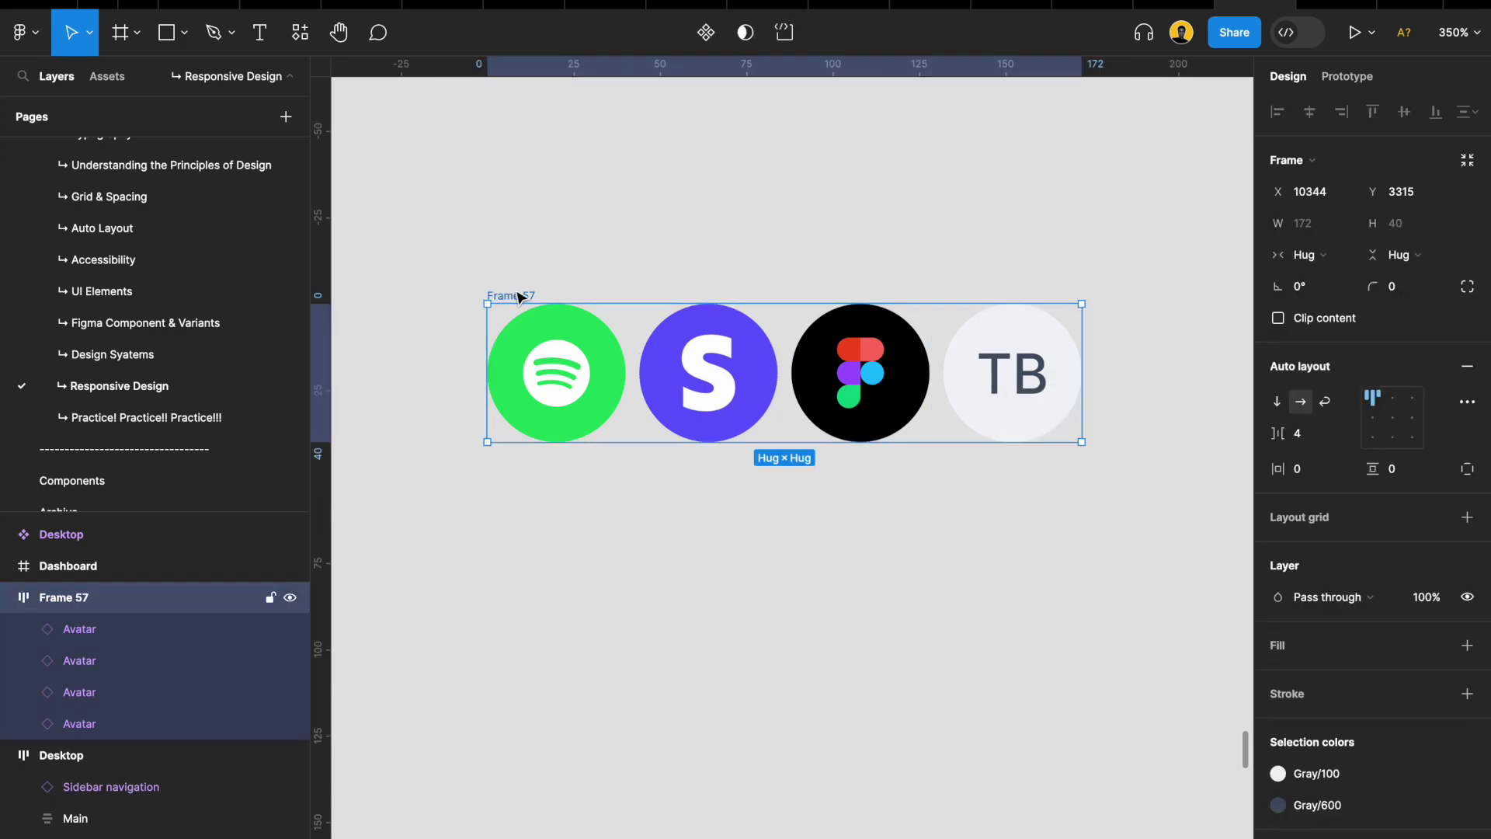
scroll(740, 335, right, 3)
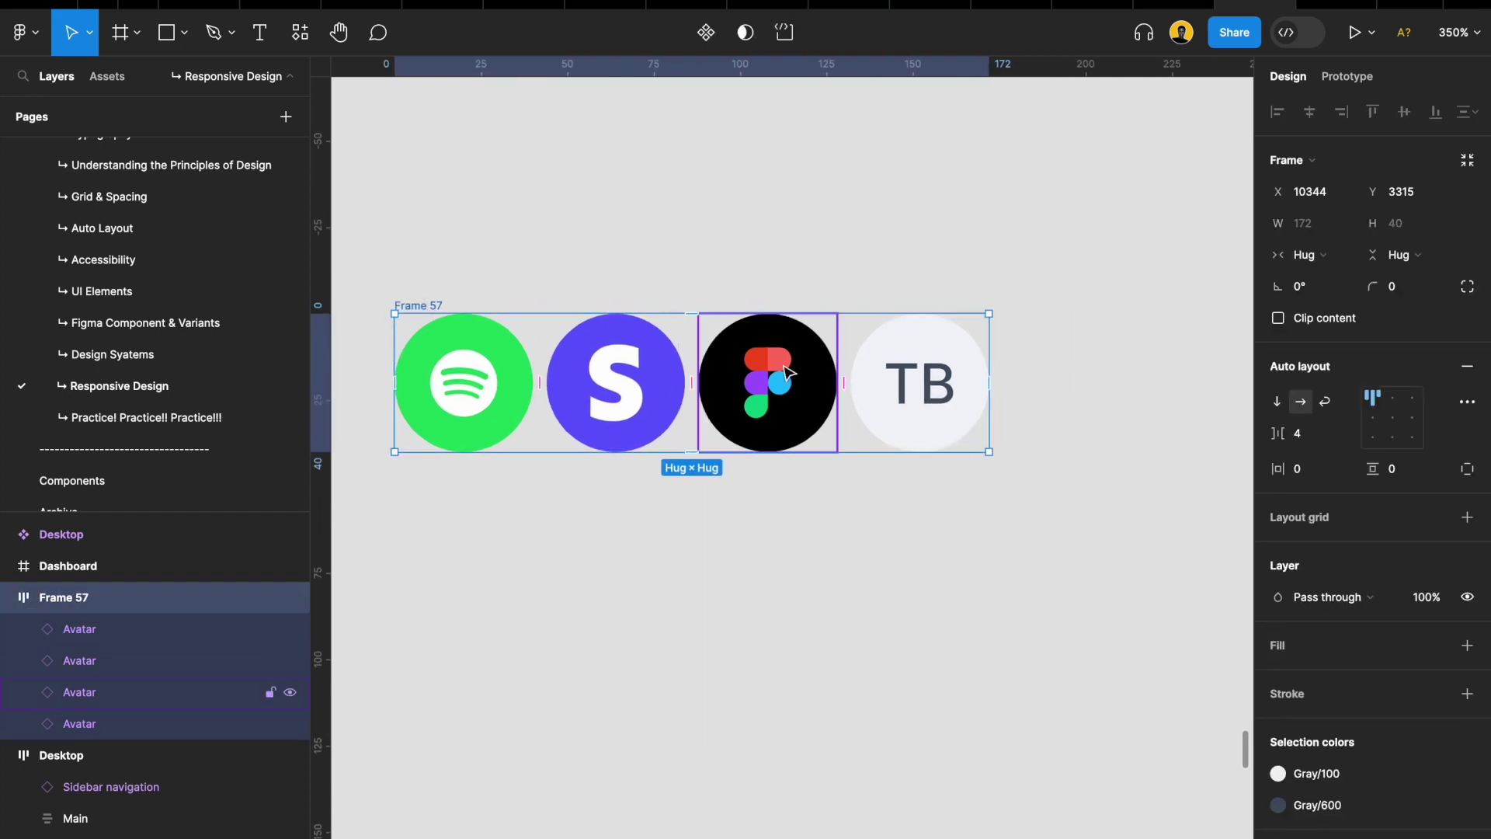
Select the TB avatar and look through its Placeholder, Text, Status icon and State properties
double_click(887, 375)
double_click(941, 378)
click(808, 365)
click(980, 380)
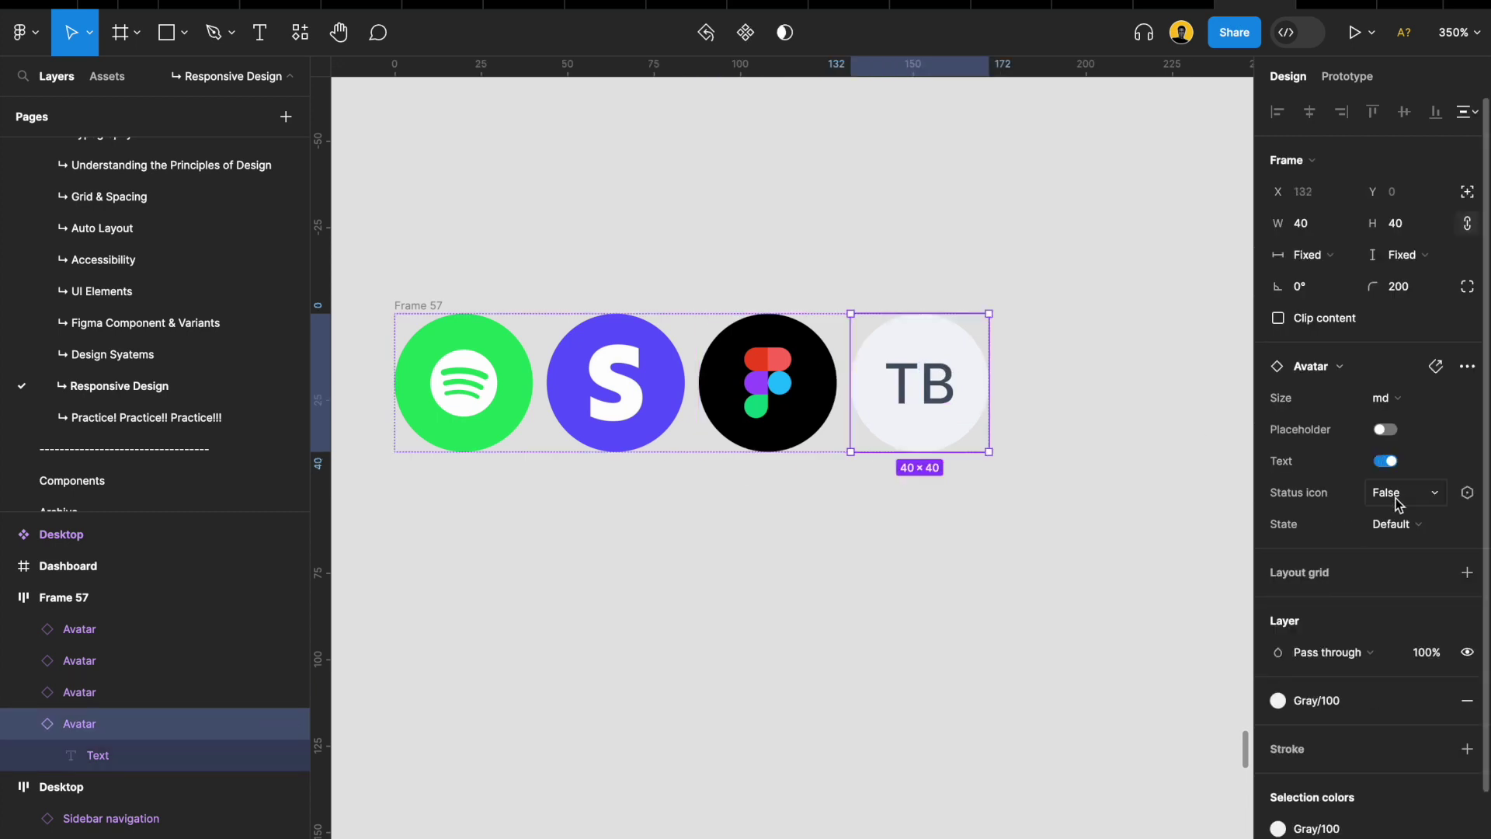
click(1395, 497)
click(1454, 446)
click(1404, 525)
click(1401, 522)
click(1383, 429)
click(1388, 461)
click(1395, 494)
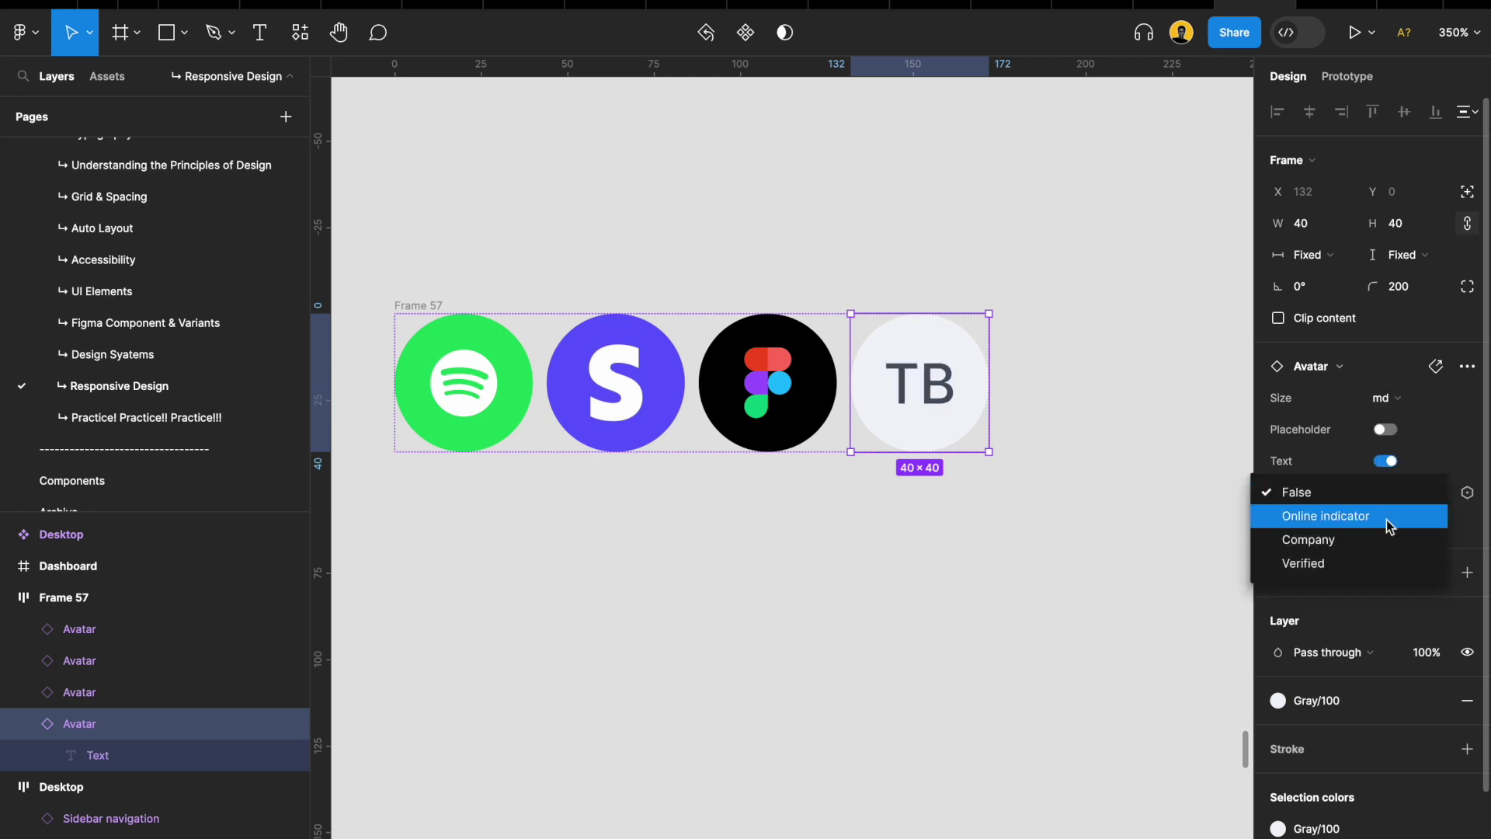
click(1394, 493)
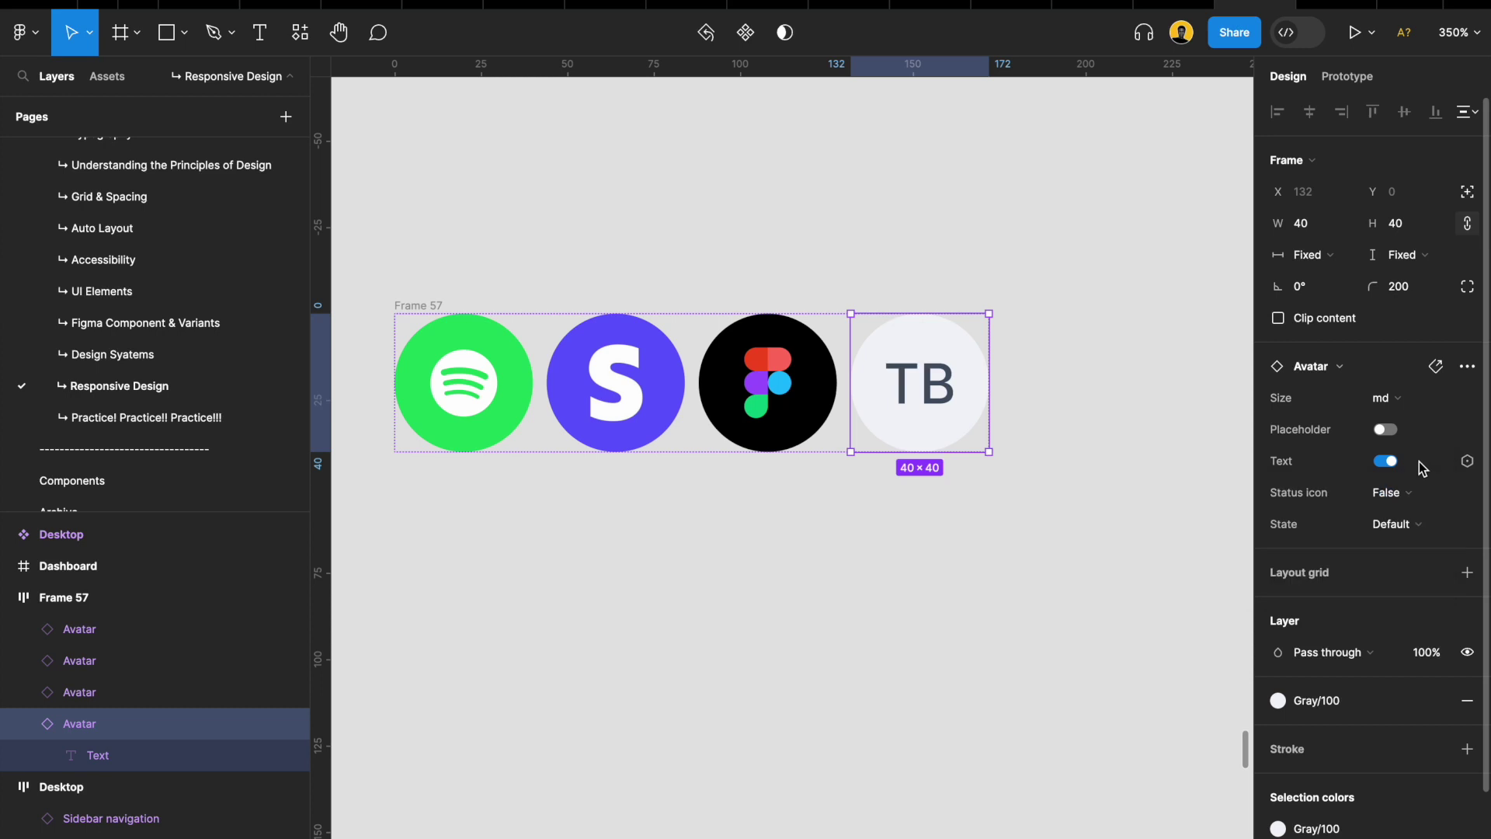
Replace the TB text in the last avatar with "5+" and deselect it
double_click(949, 398)
double_click(948, 392)
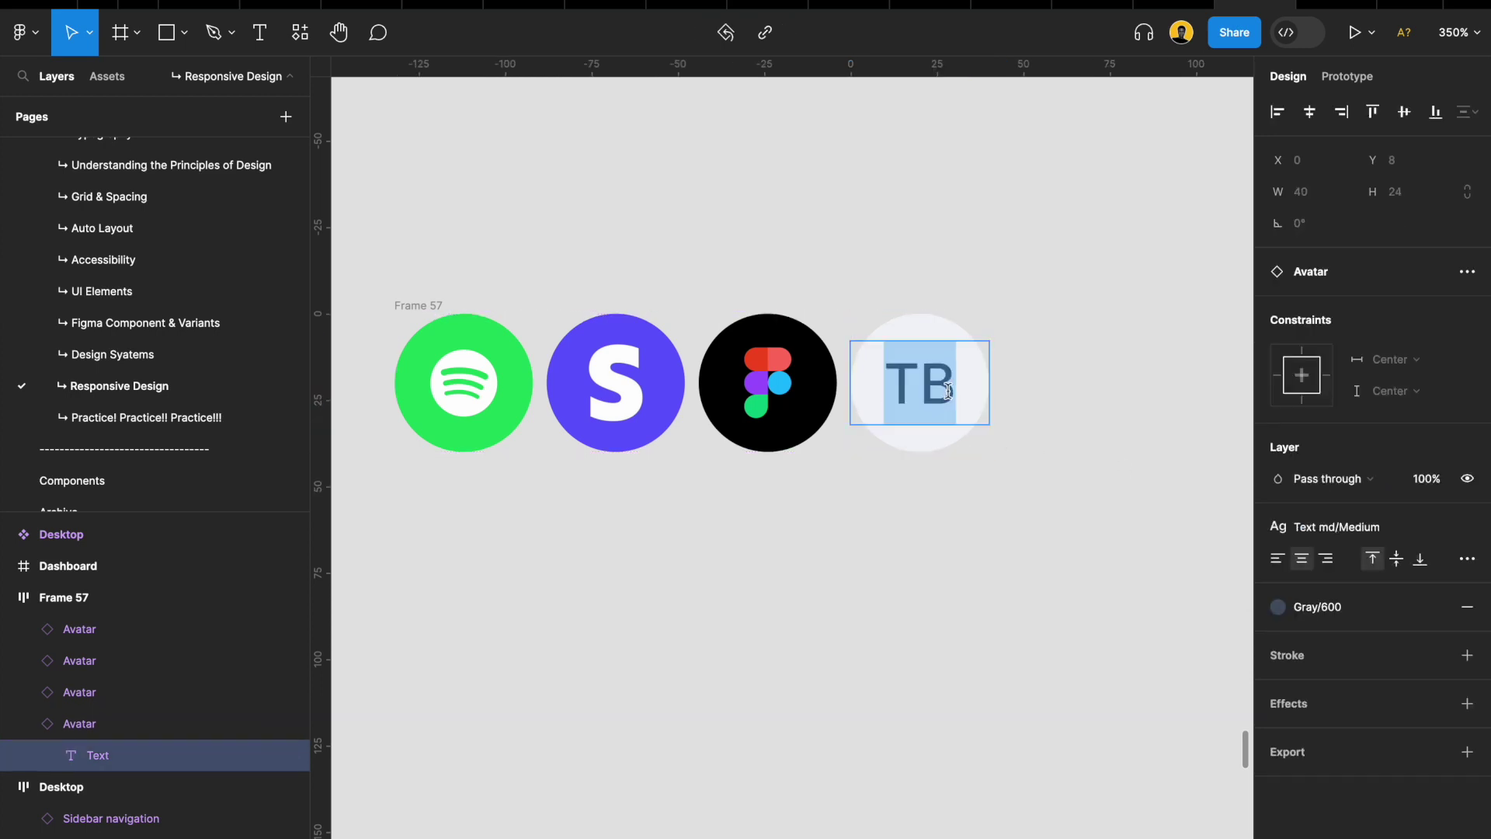
text(+)
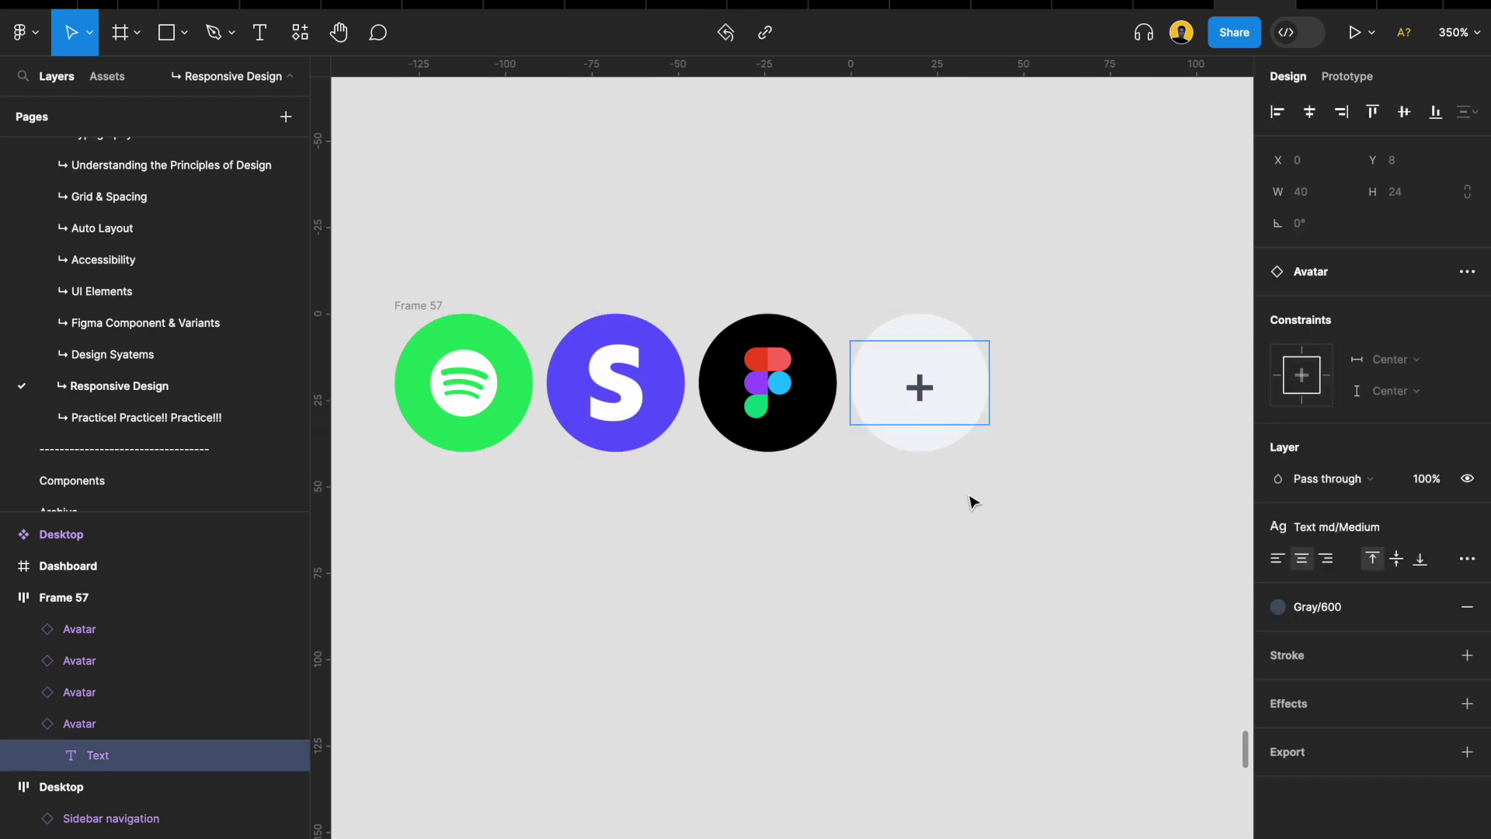
key(Left)
text(5)
click(977, 633)
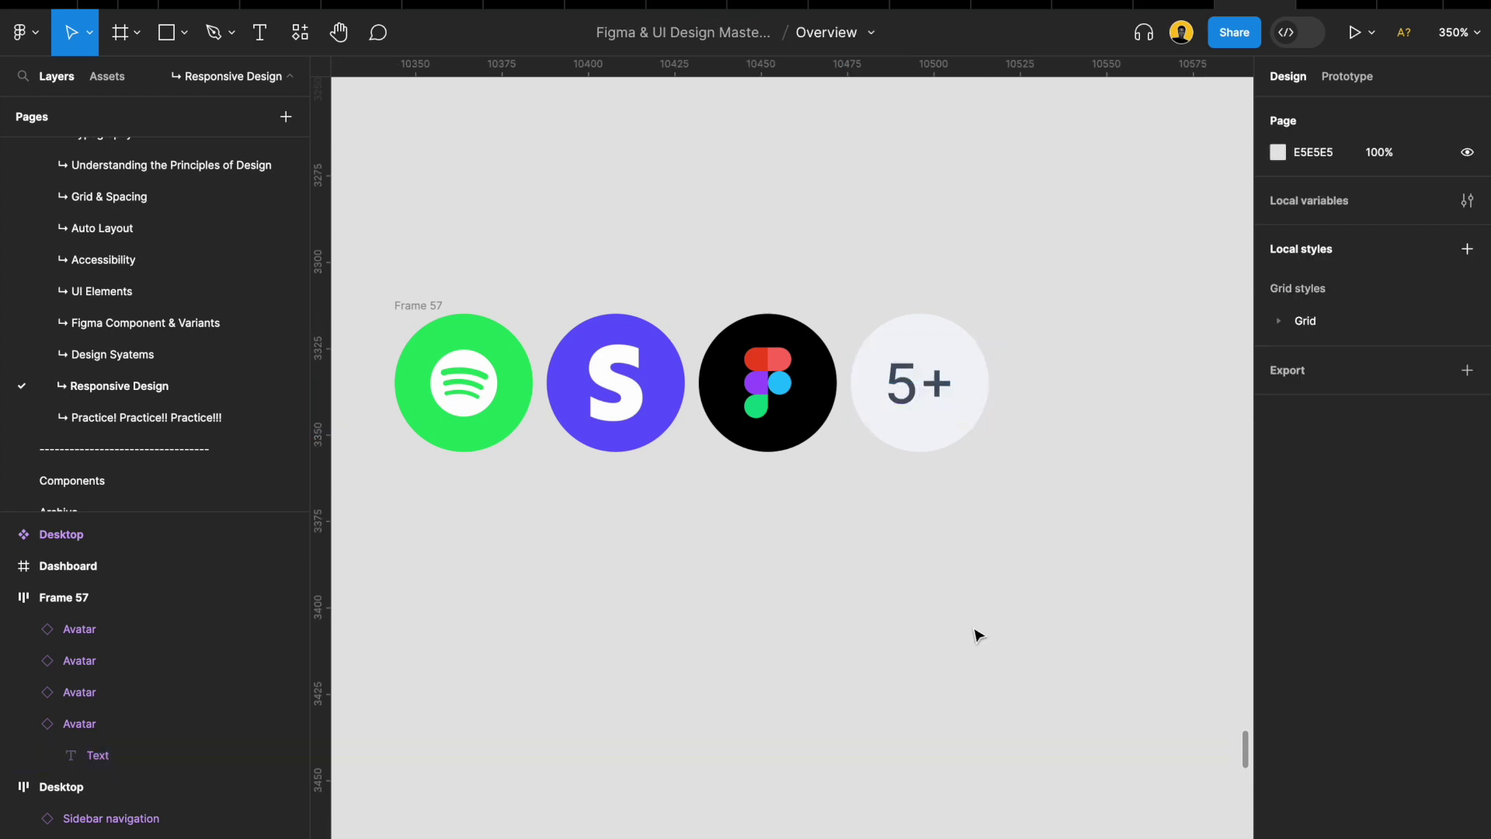
Set the avatar frame's horizontal gap to -24 so that the avatars overlap
click(419, 303)
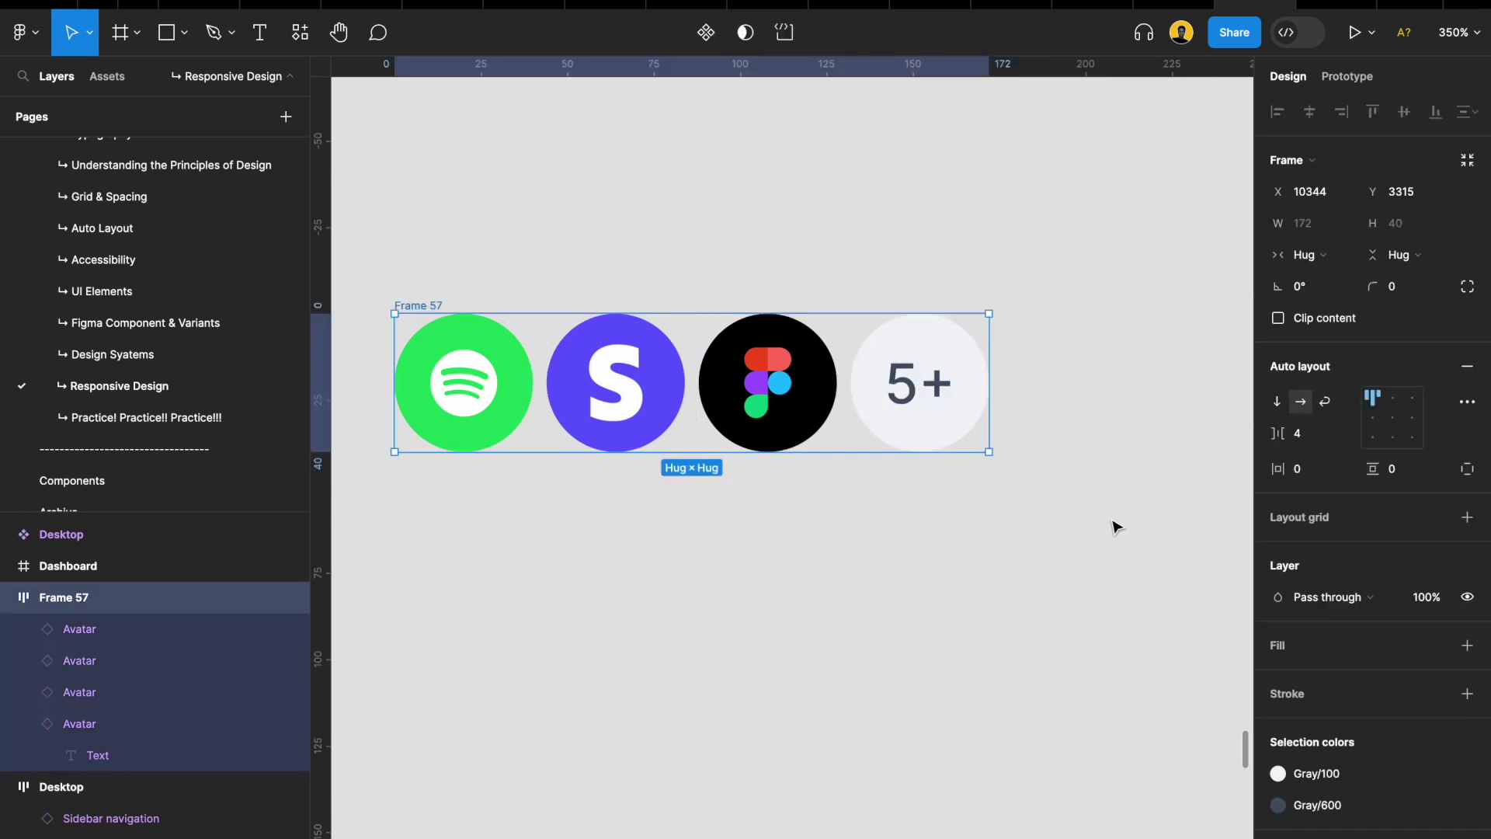
click(1308, 438)
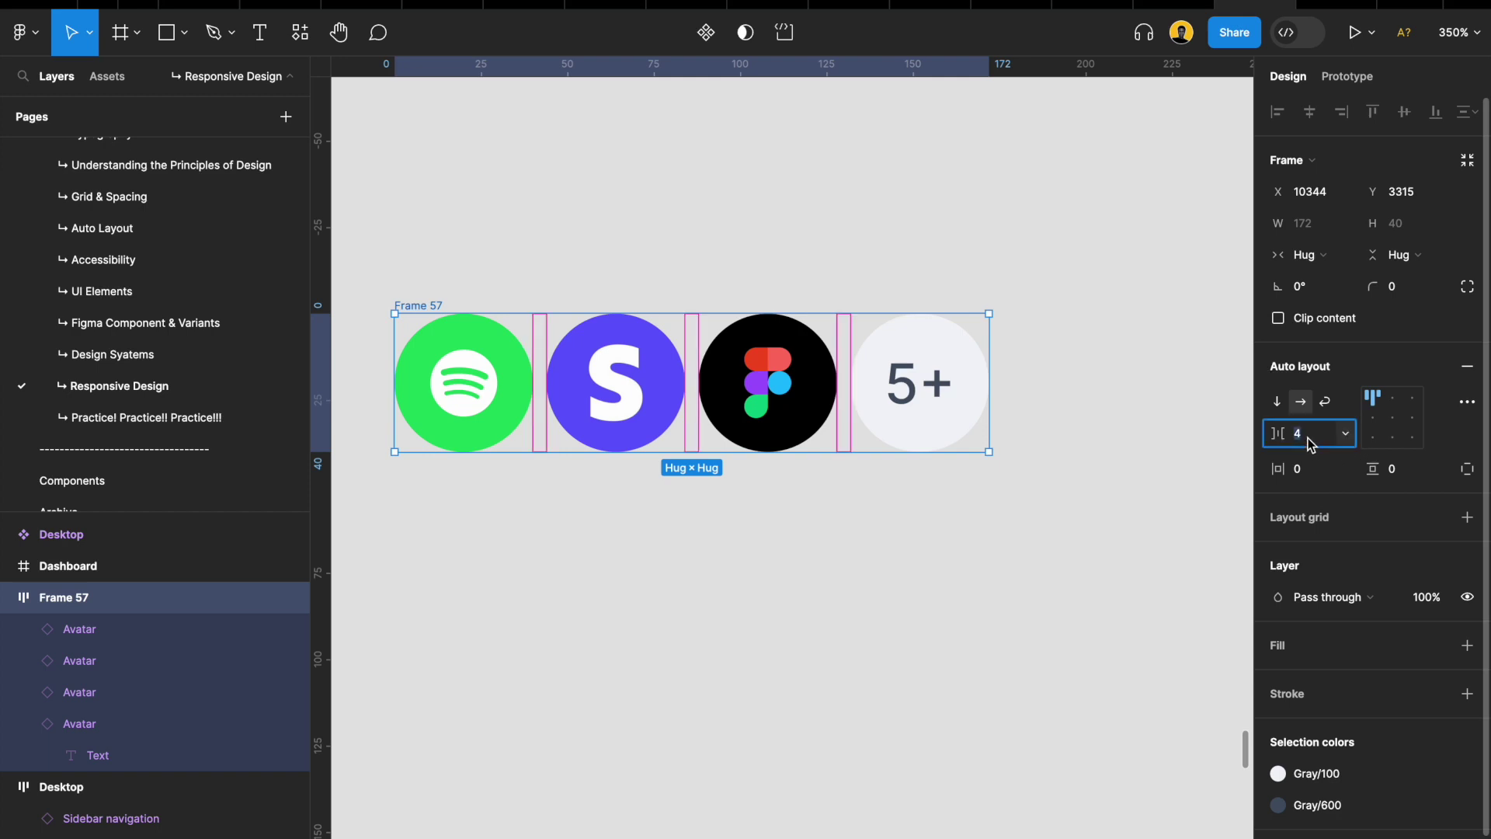
click(1297, 434)
key(Return)
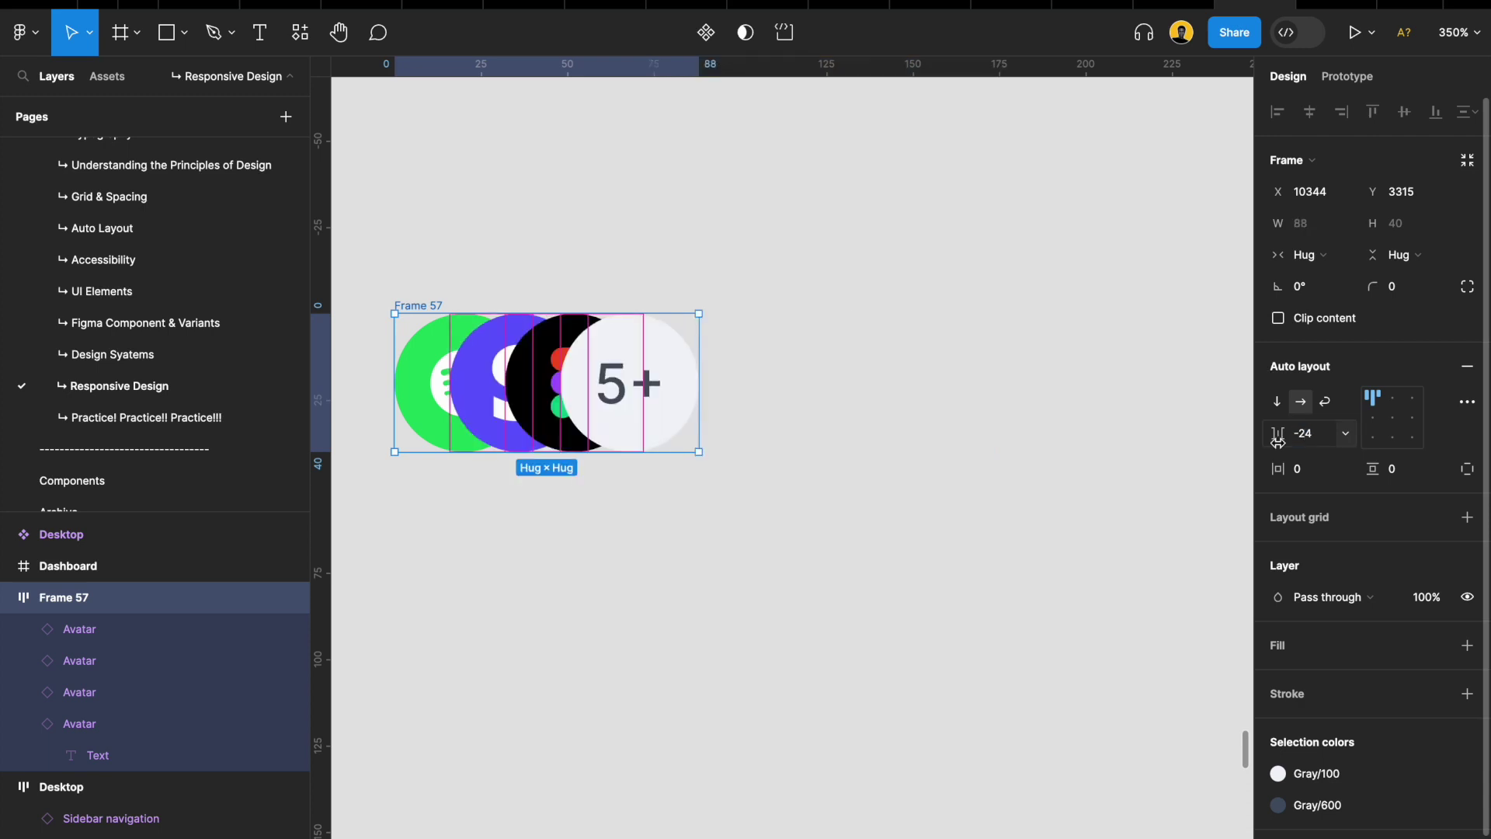
Set the avatar frame's horizontal gap between items to -8
scroll(440, 379, up, 5)
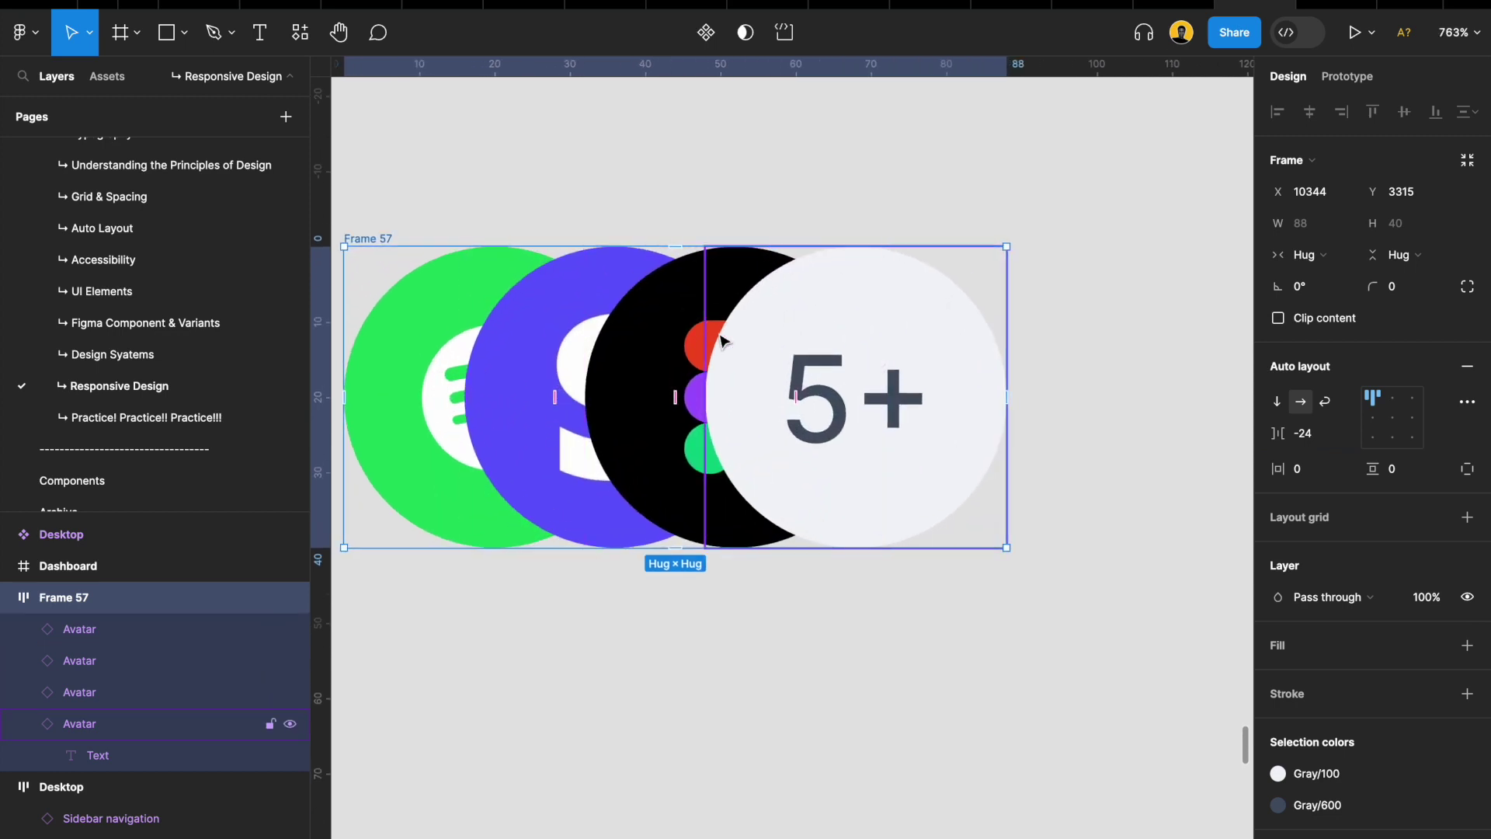
scroll(730, 337, down, 5)
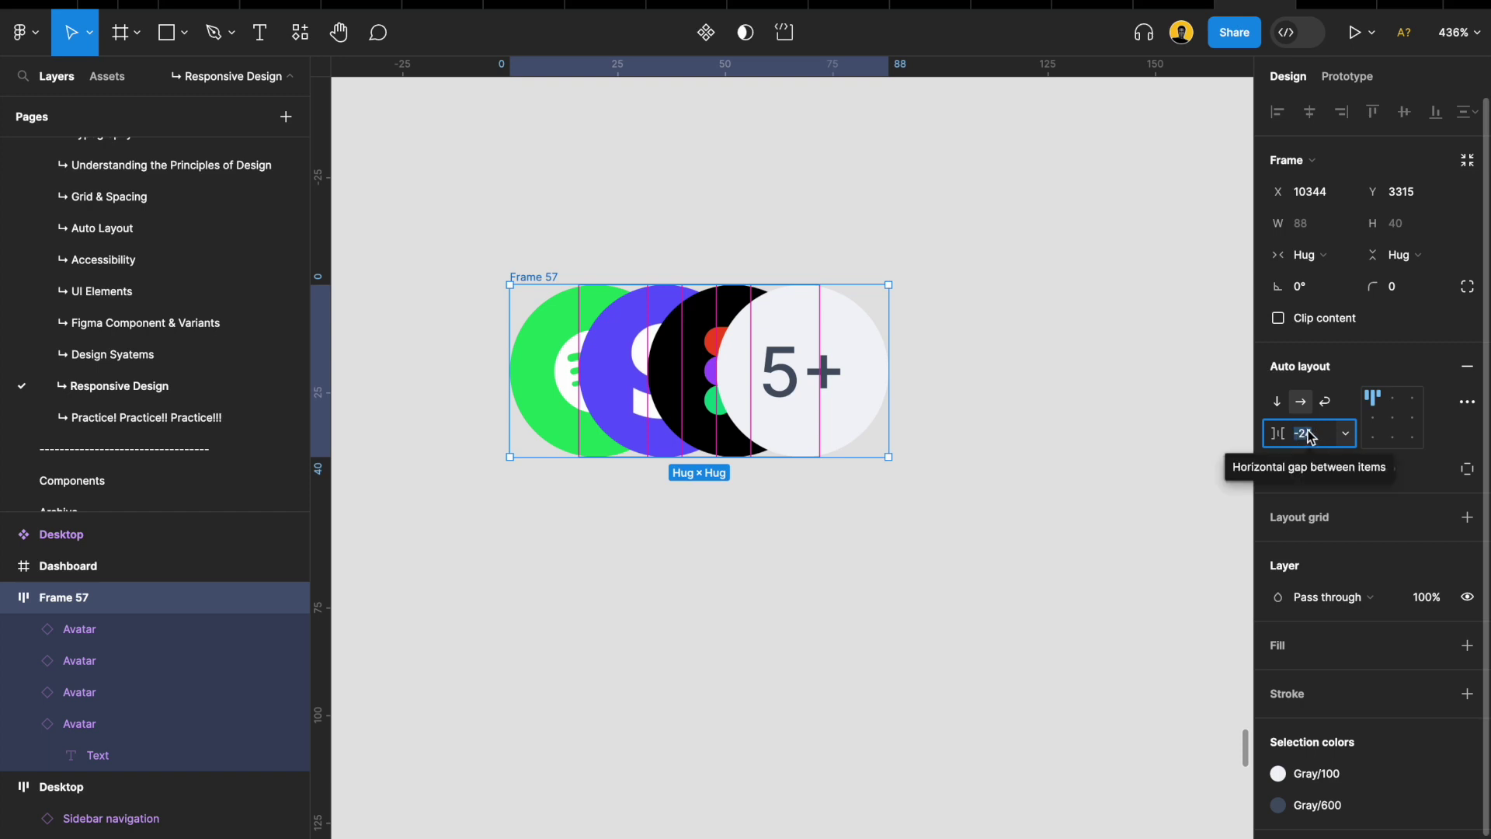
text(-)
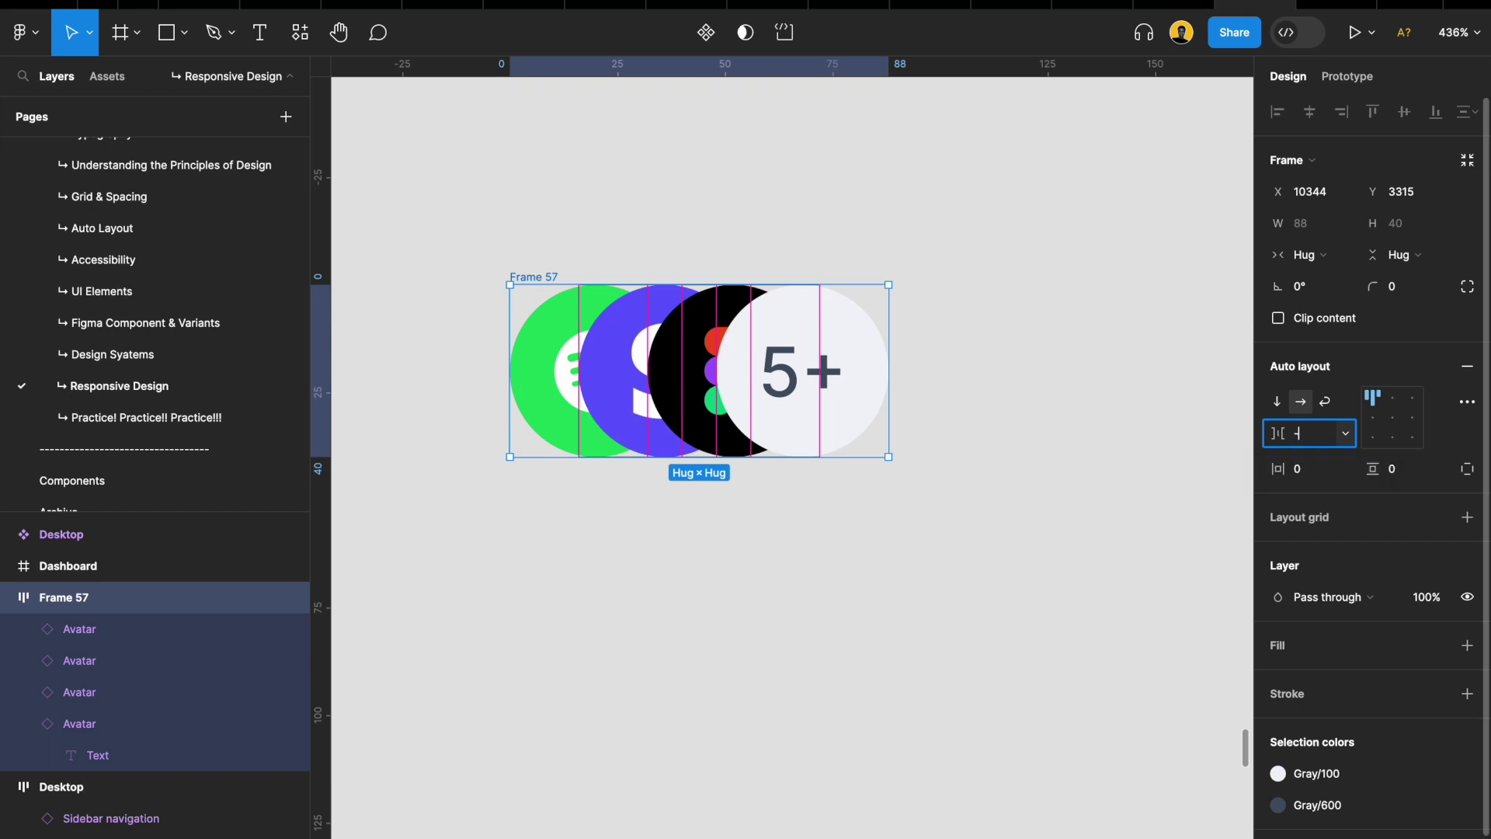
text(8)
key(Return)
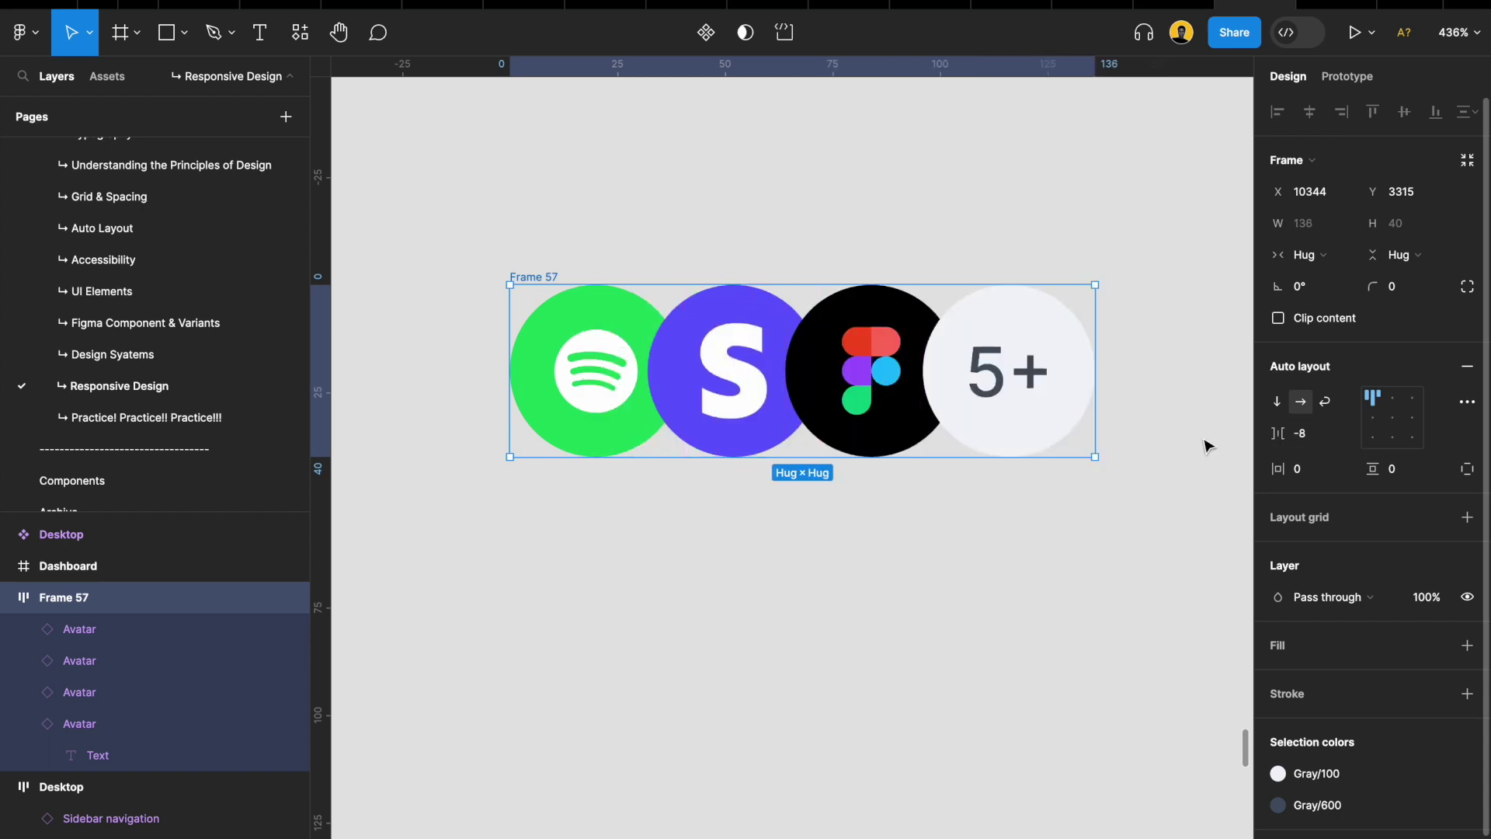
Set the avatar frame's horizontal gap to -12, then deselect and reselect the frame
click(1330, 441)
text(12)
key(Return)
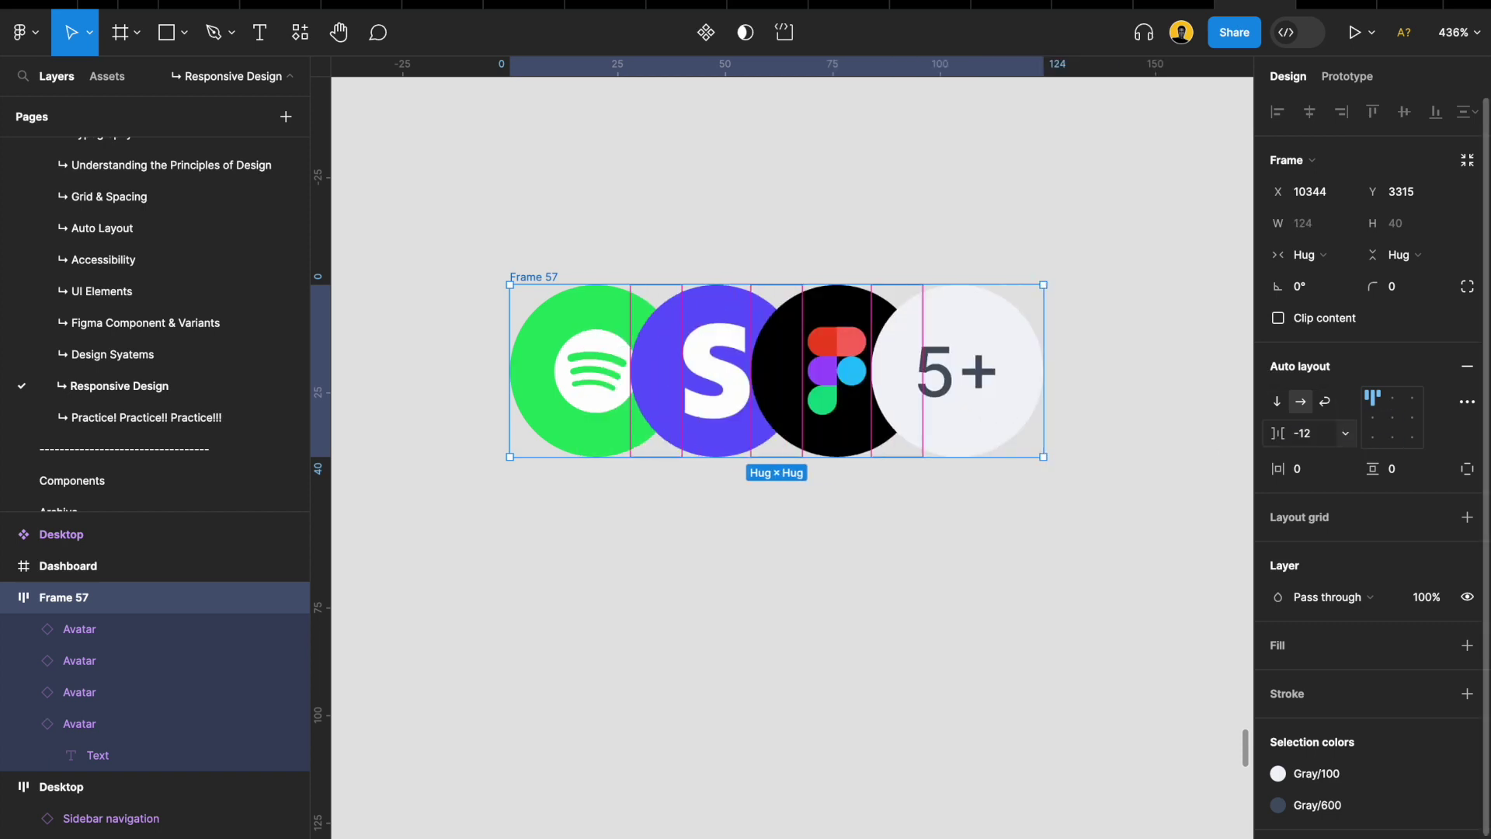
click(896, 553)
click(543, 278)
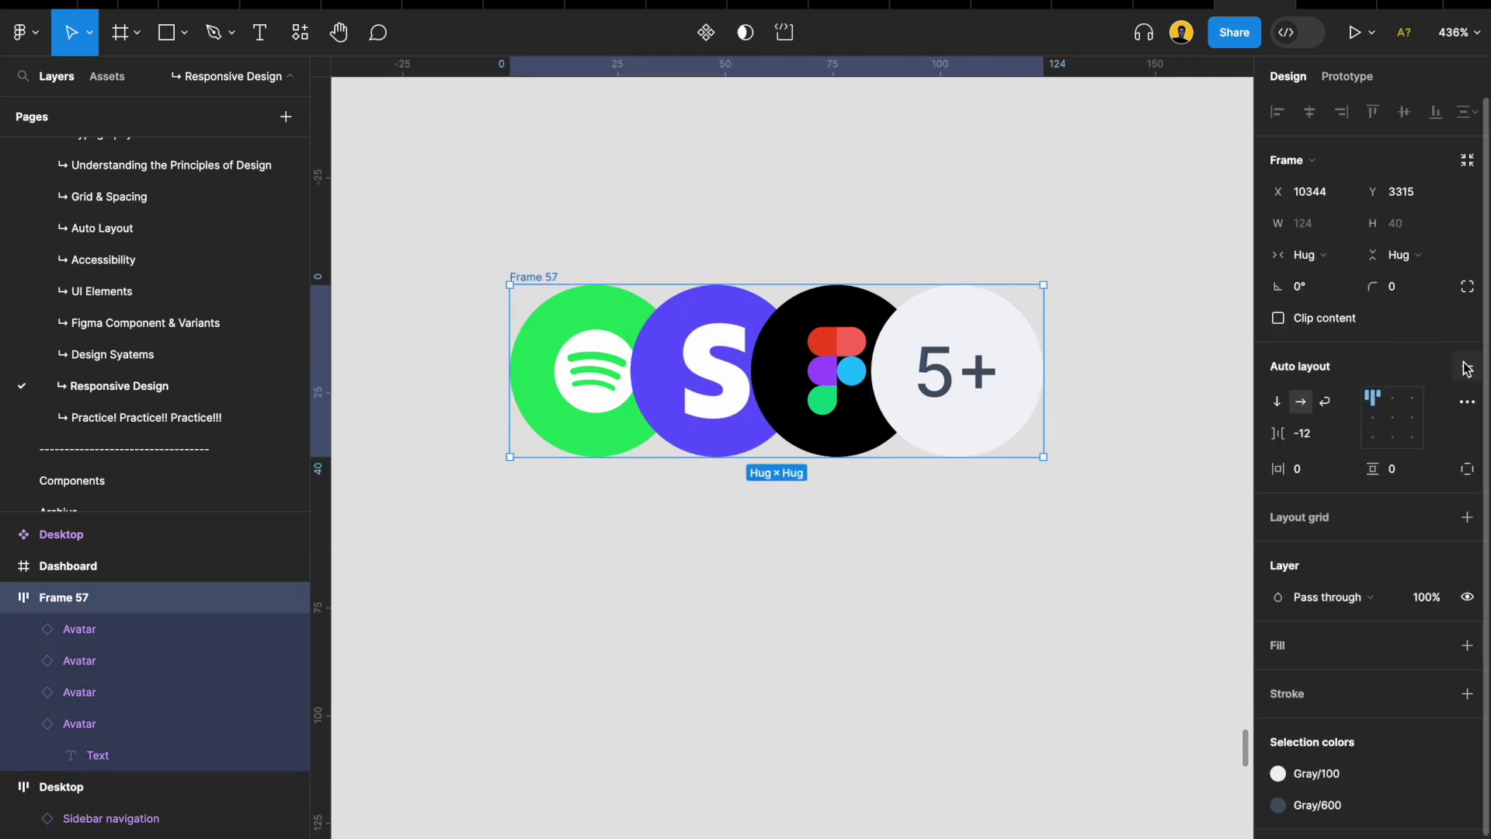
click(612, 225)
click(526, 278)
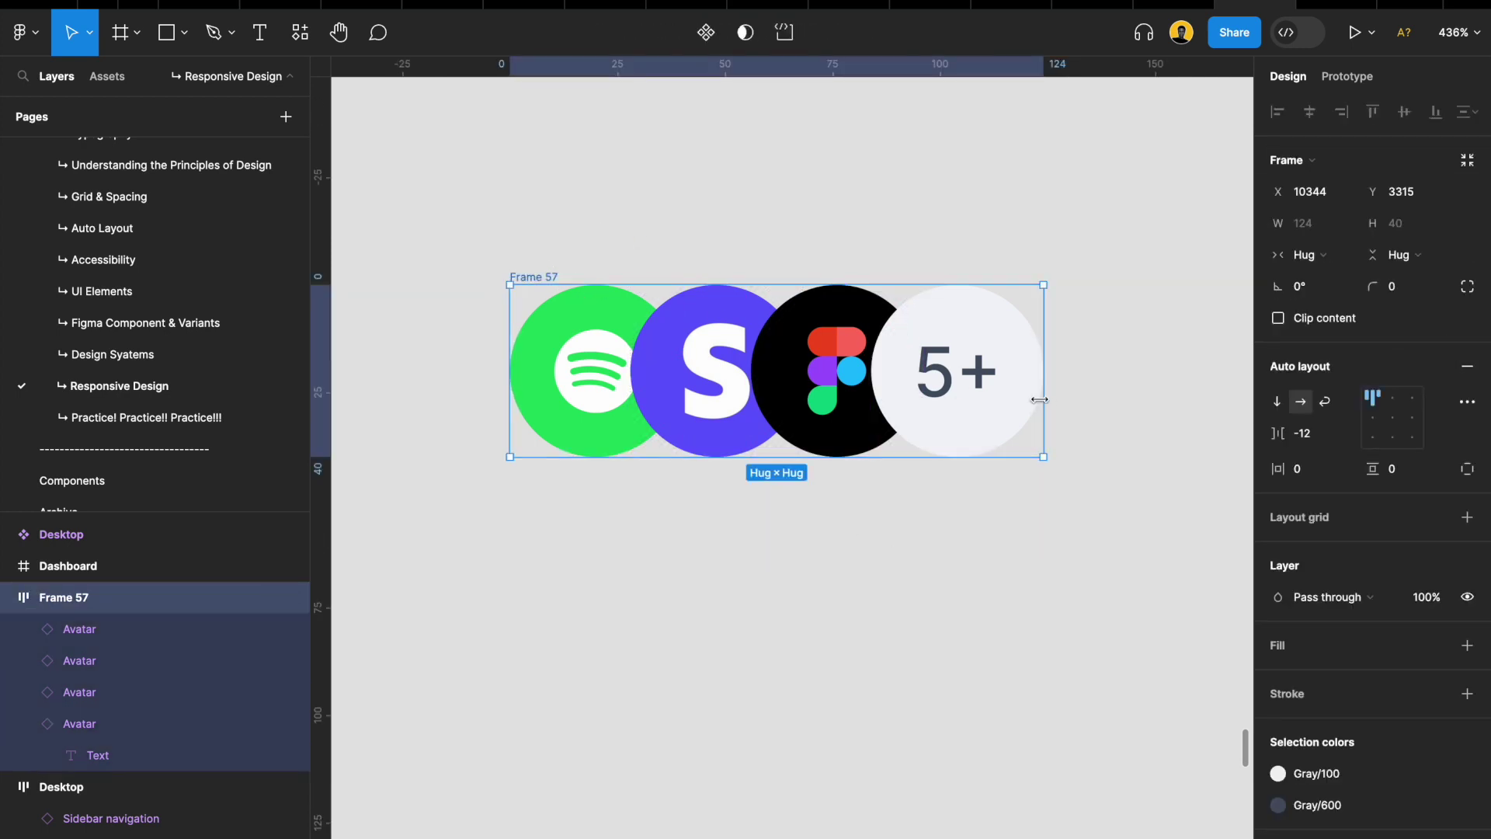
Set the avatar frame's canvas stacking to First on top in the advanced auto layout settings
click(1467, 402)
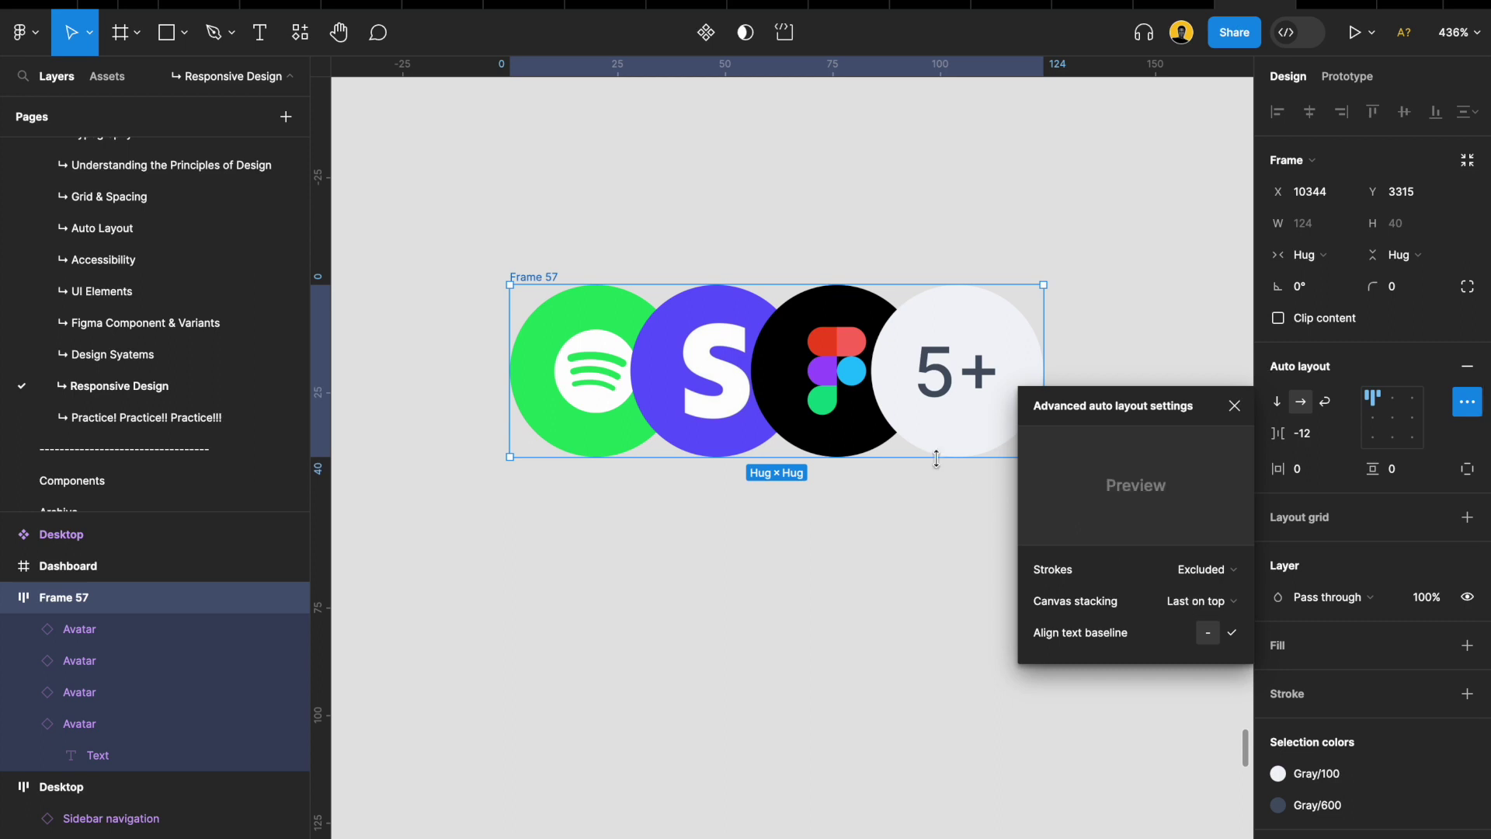
scroll(922, 433, down, 2)
scroll(918, 433, up, 4)
scroll(919, 433, right, 2)
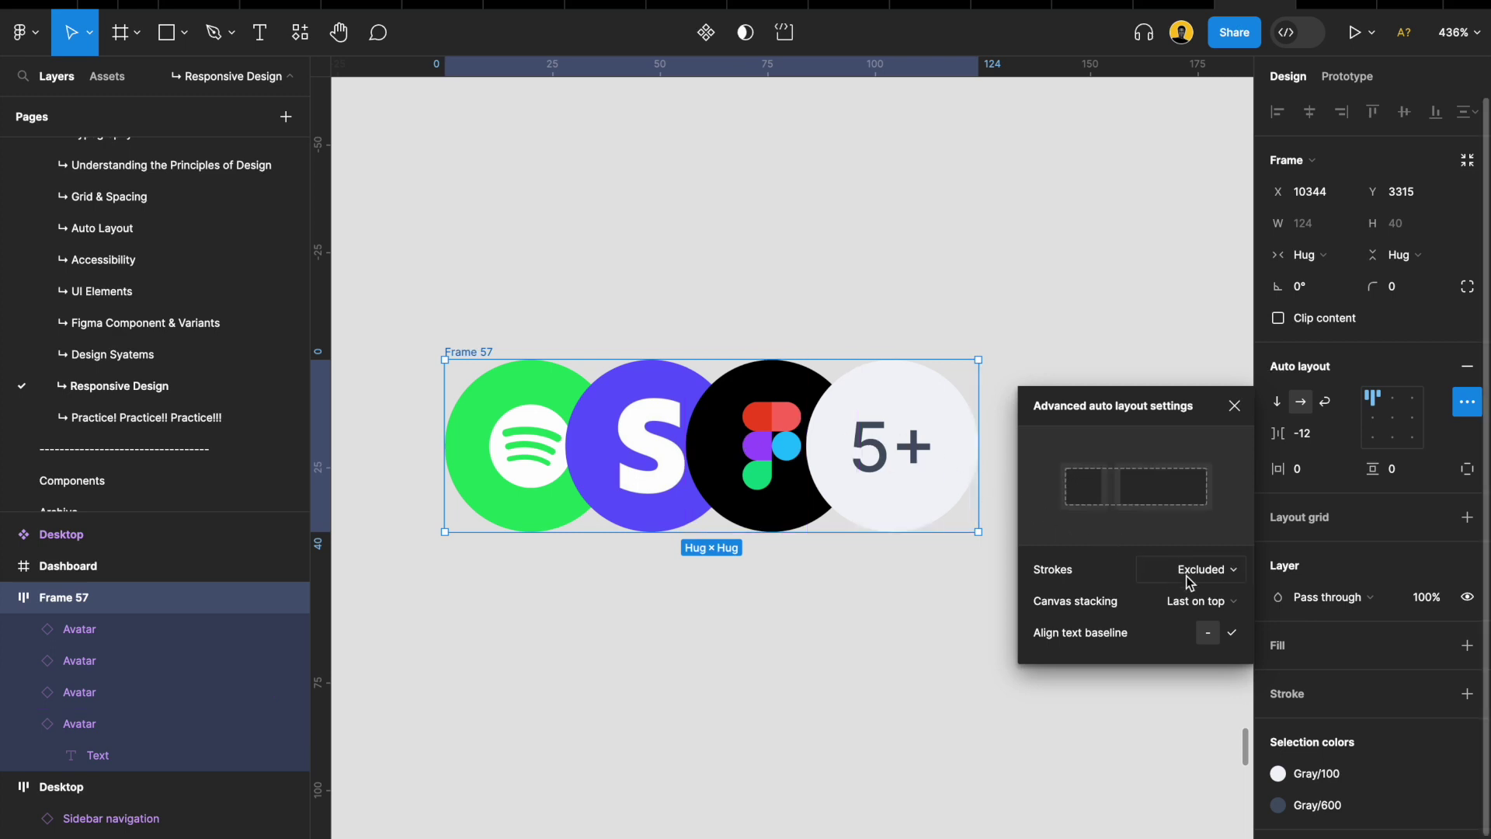
click(1193, 601)
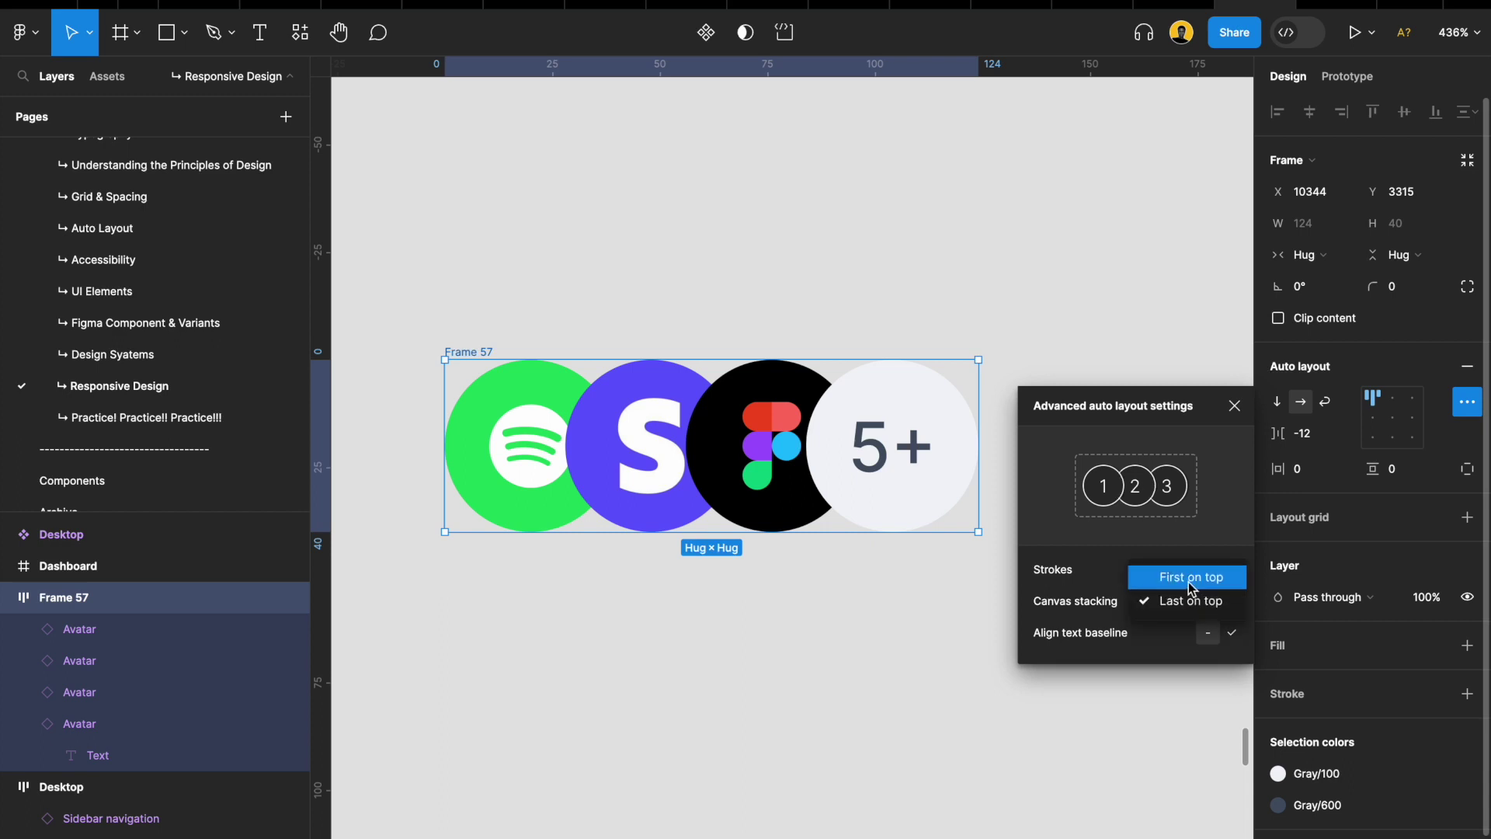
click(1191, 579)
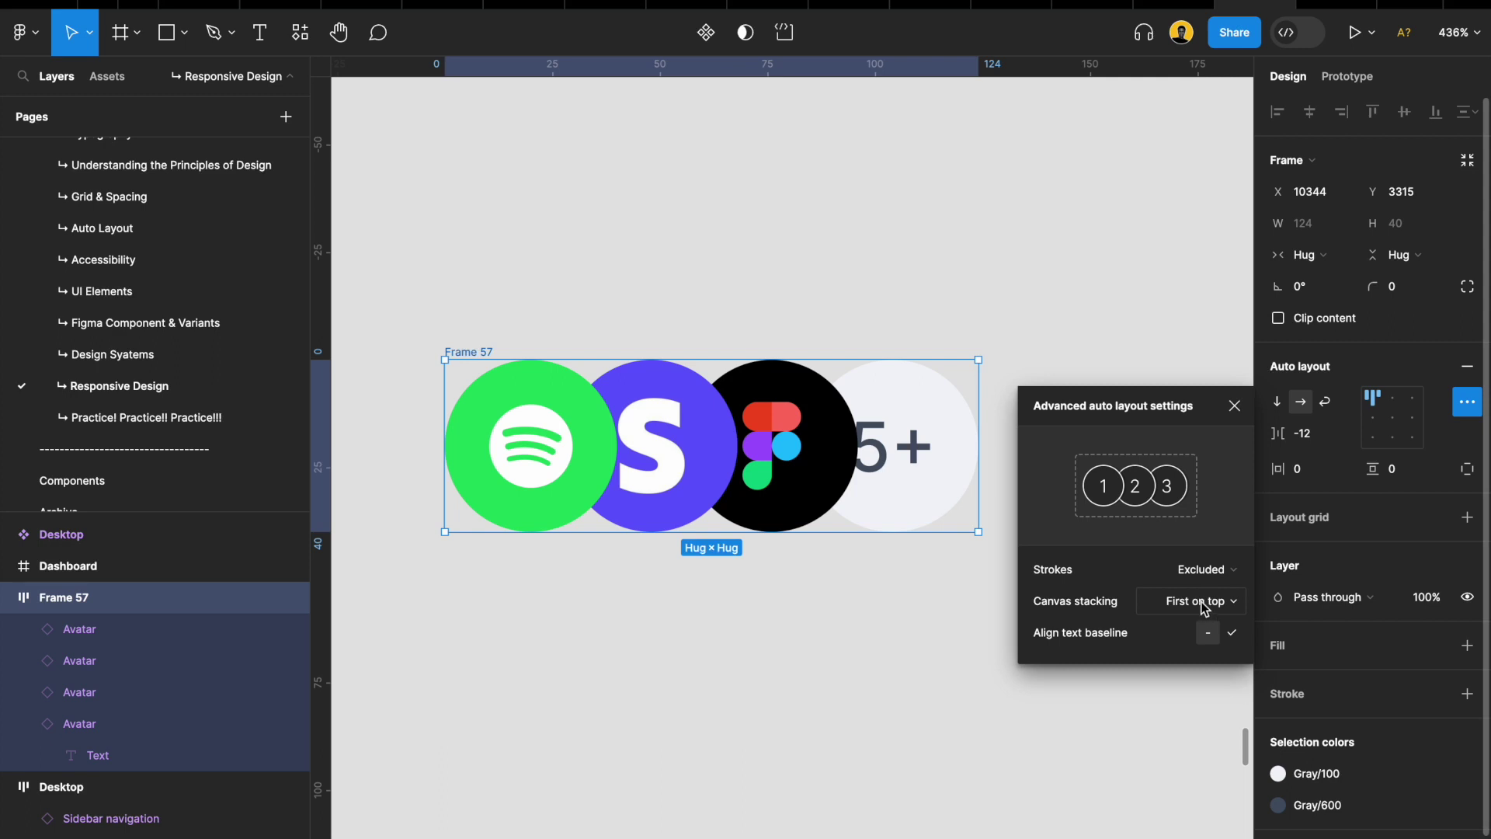
Inspect the overlapping avatars and reopen the avatar frame's advanced auto layout settings
click(567, 443)
click(660, 447)
click(478, 350)
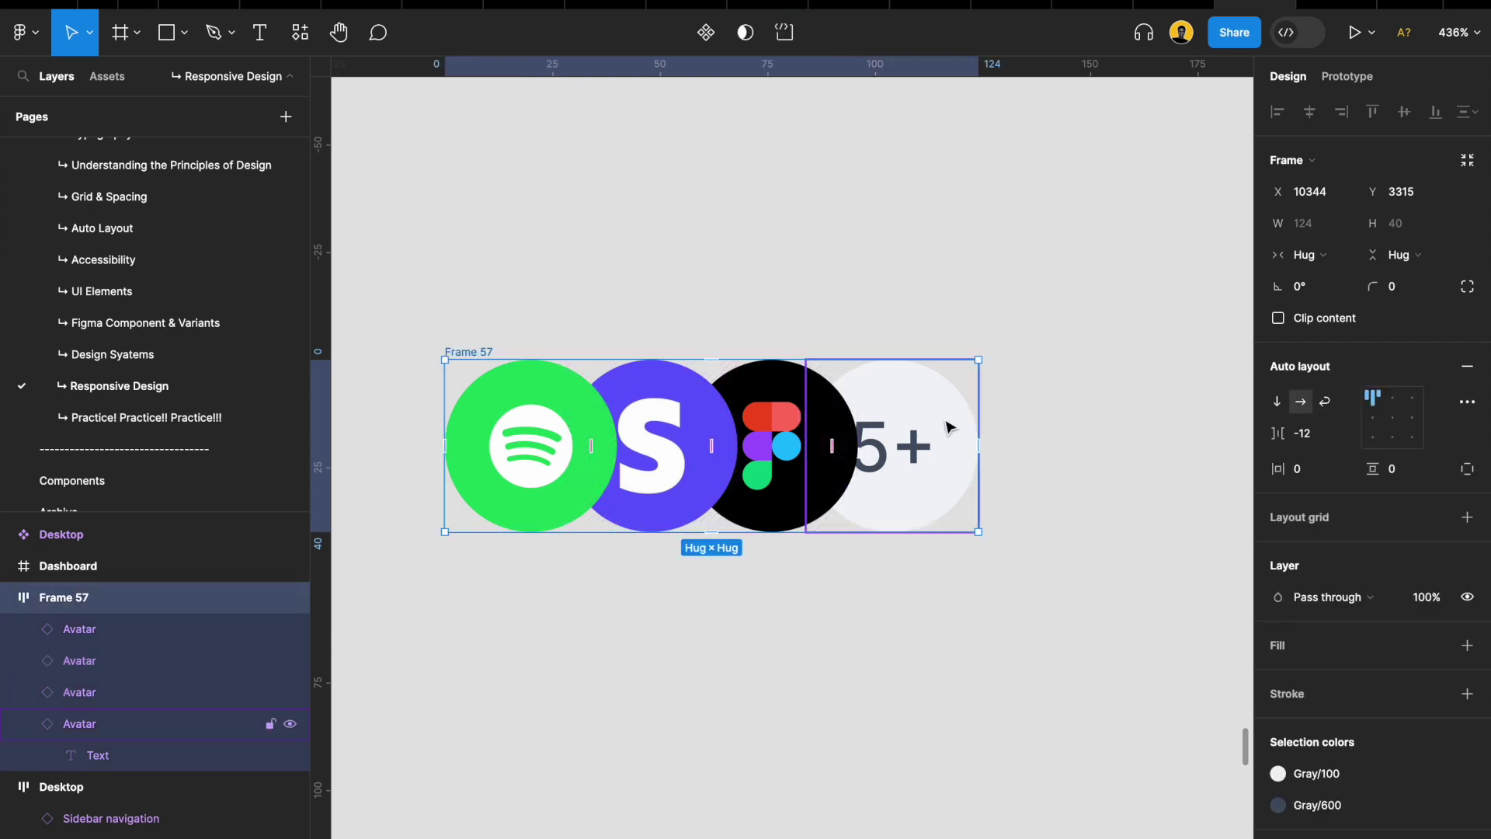
click(1470, 403)
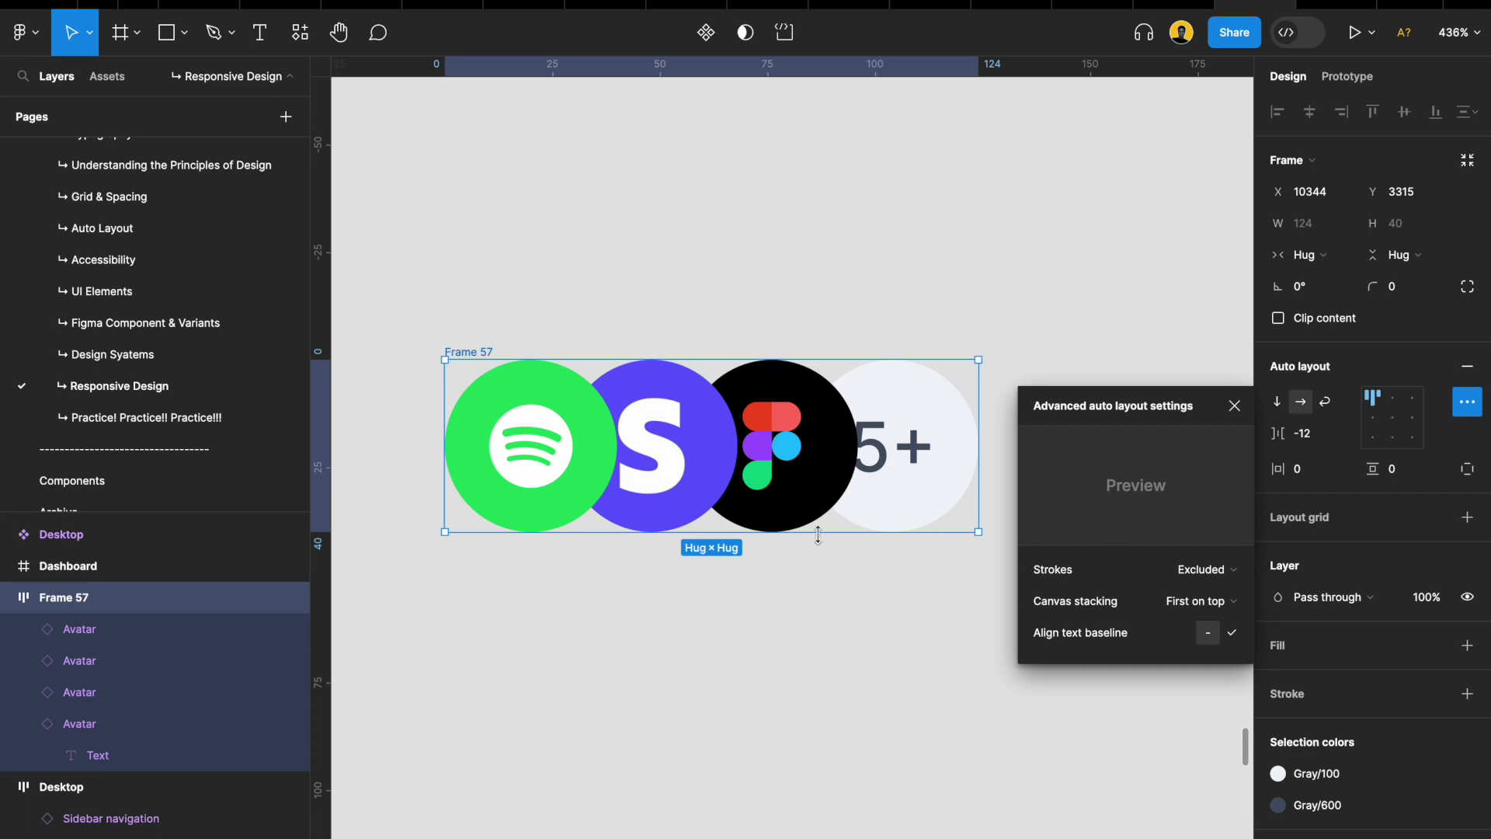
Duplicate the last avatar's 5+ text into a row of three below the avatars and wrap the copies in auto layout
click(905, 451)
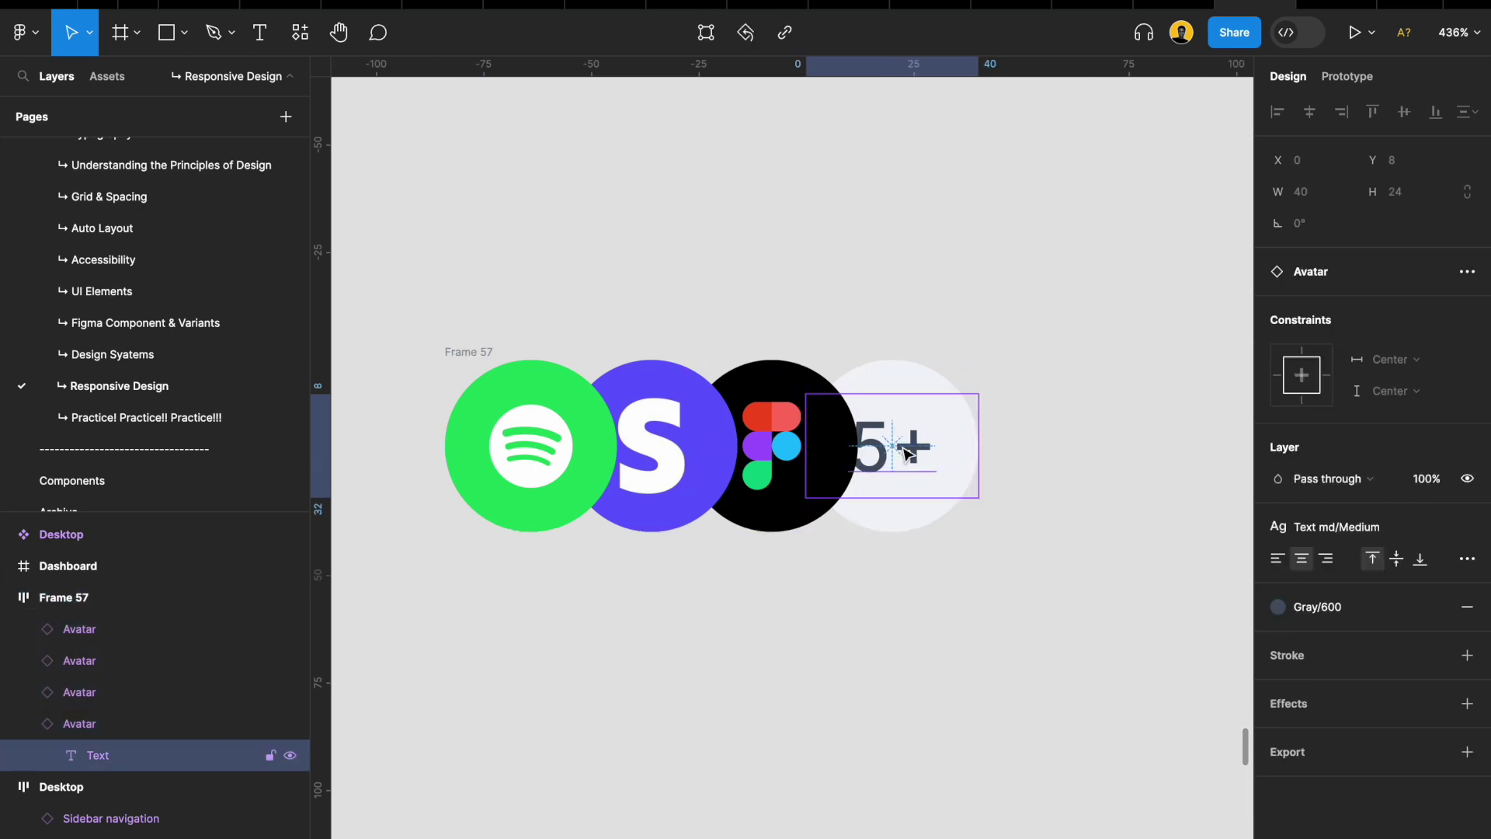
scroll(906, 450, down, 5)
drag(949, 259, 1048, 480)
drag(473, 408, 1136, 631)
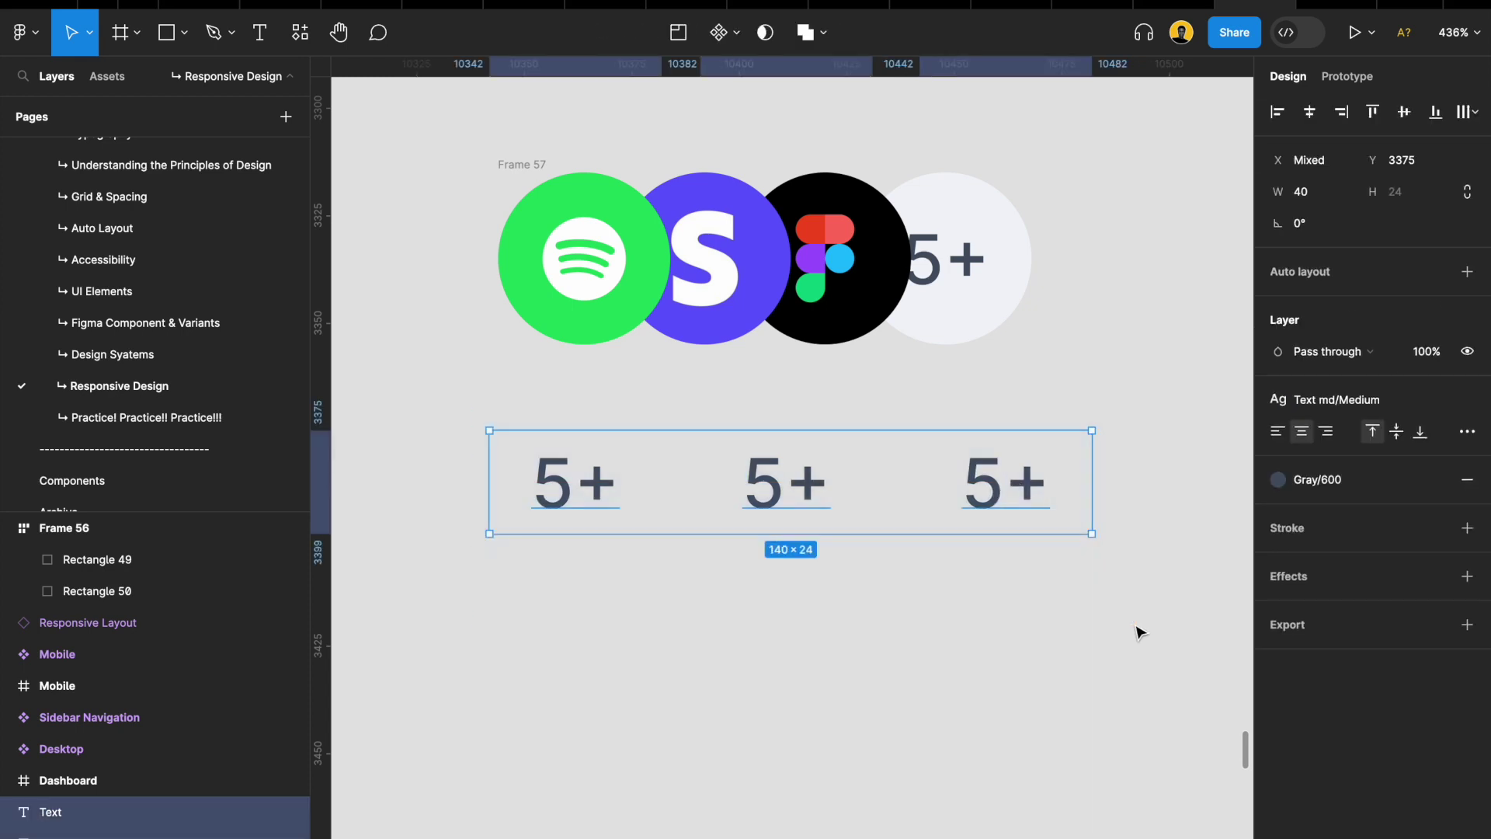
key(shift+a)
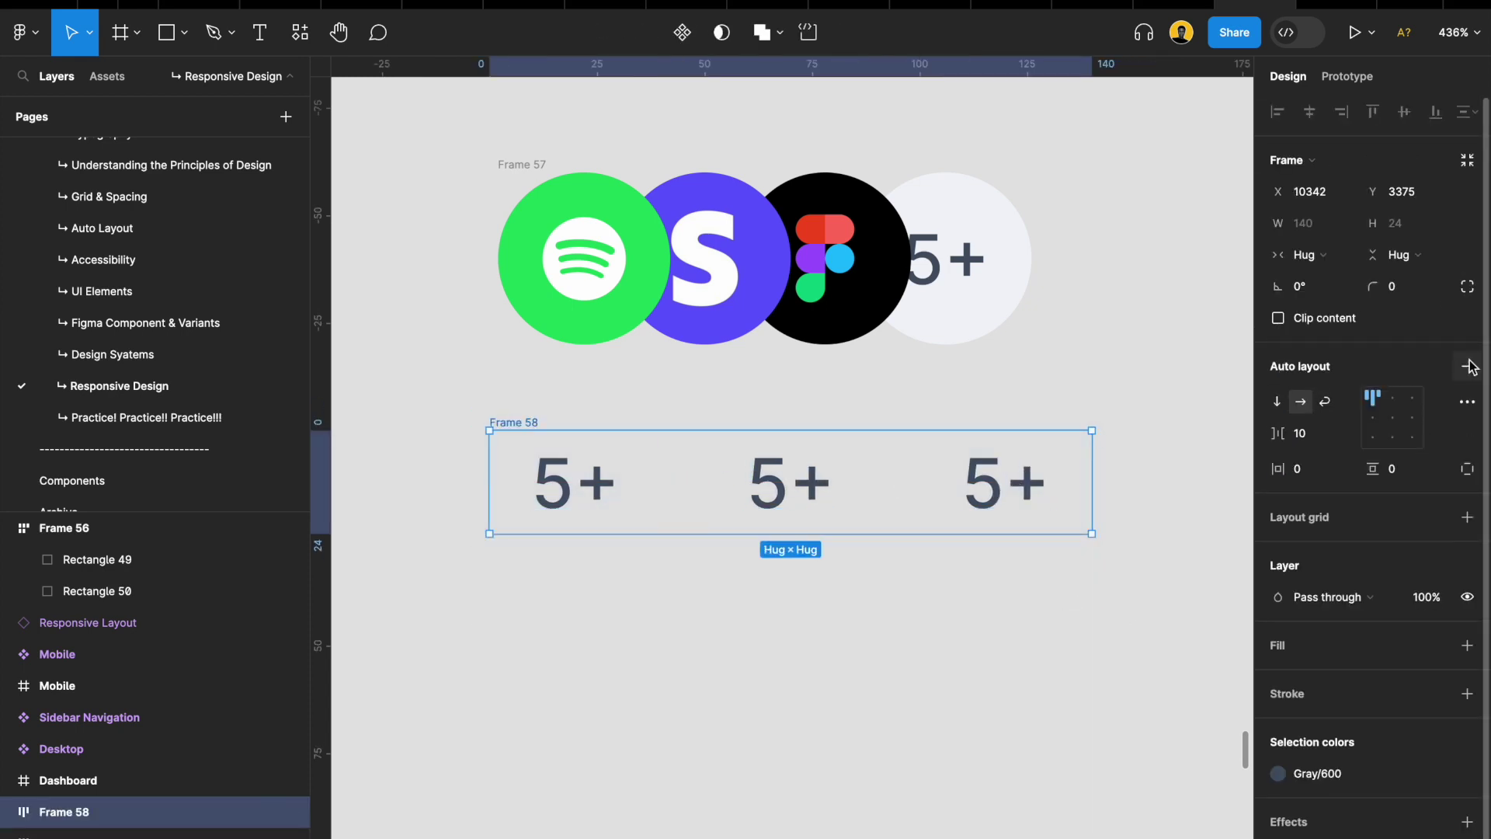
Toggle Align text baseline on and off for the new 5+ text row and close the settings
click(1467, 402)
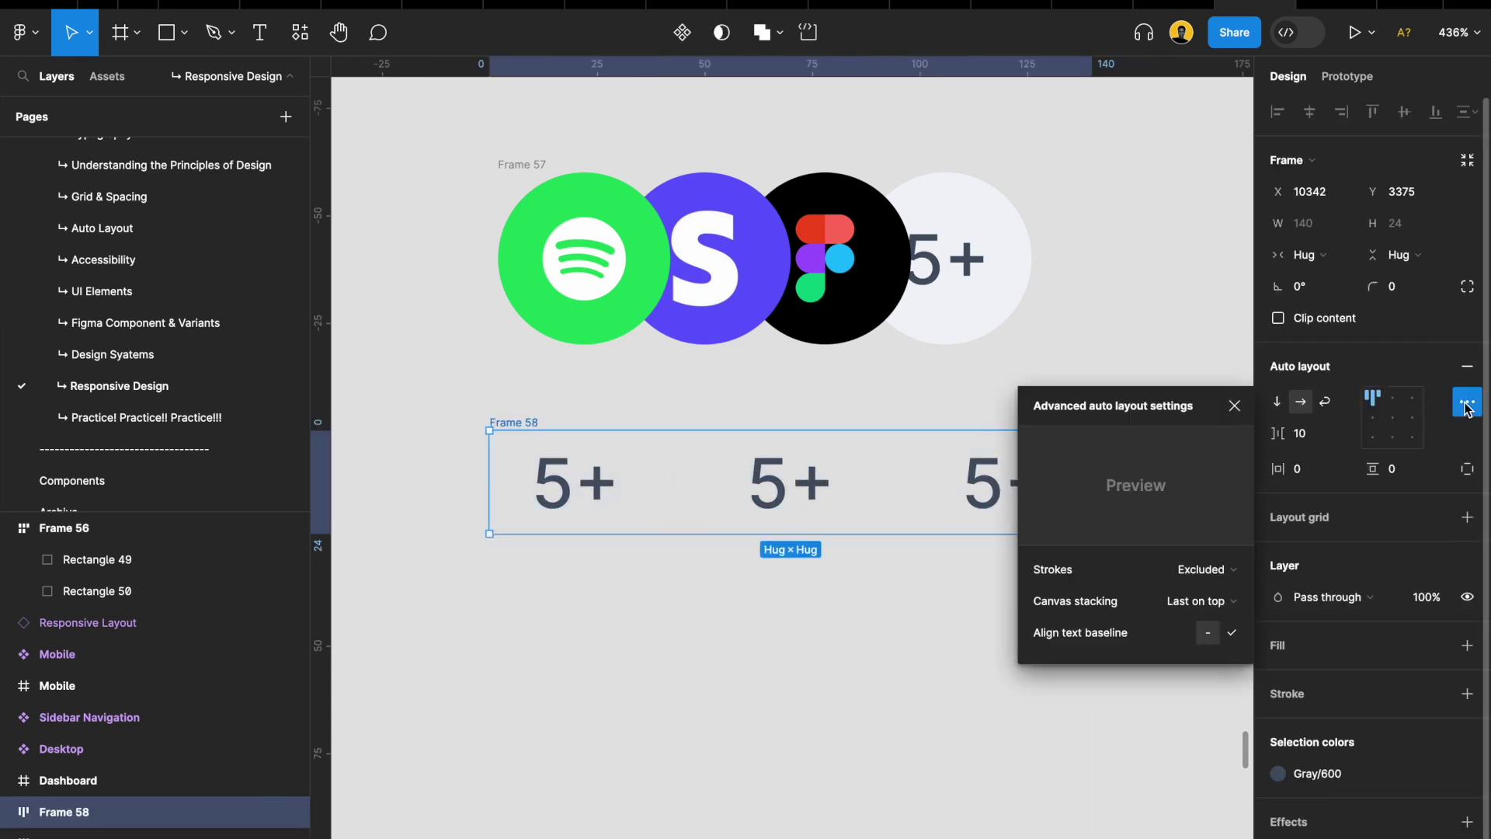
click(1232, 632)
click(1206, 635)
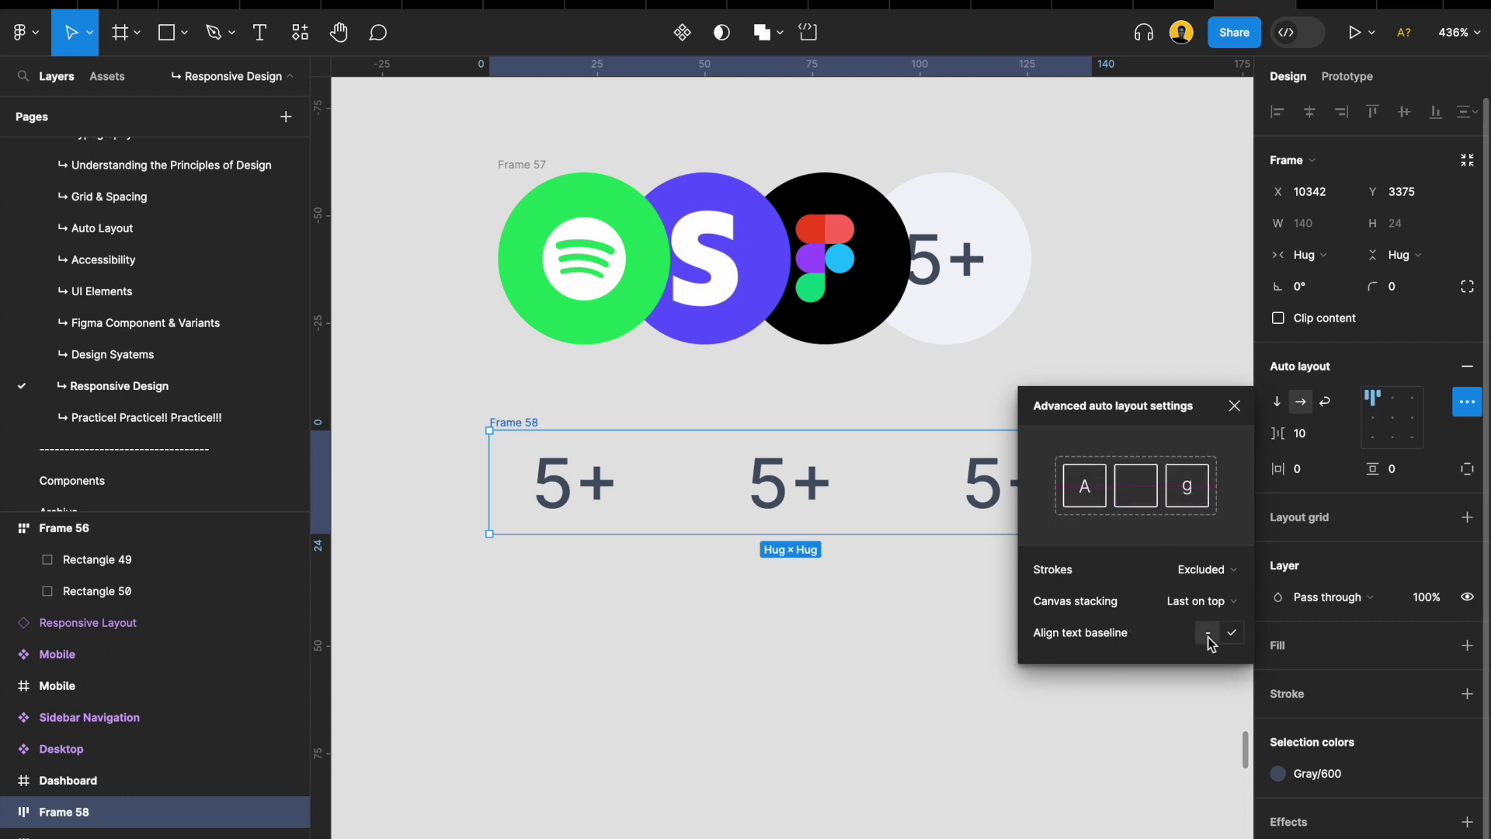
click(824, 598)
Stretch the 5+ text row to a height of 42 and toggle its Align text baseline option on and off
click(529, 423)
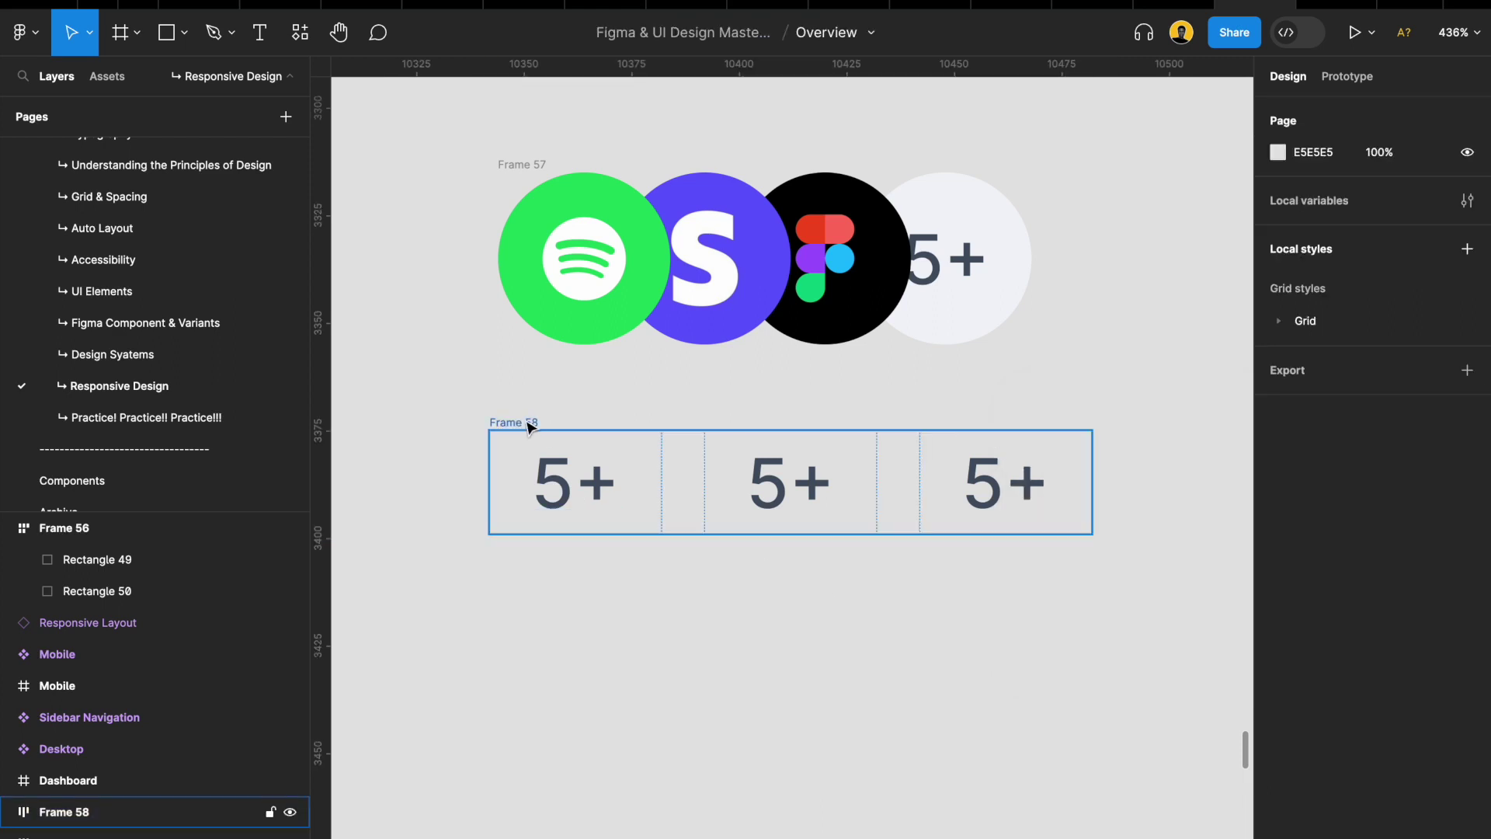
drag(766, 537, 764, 613)
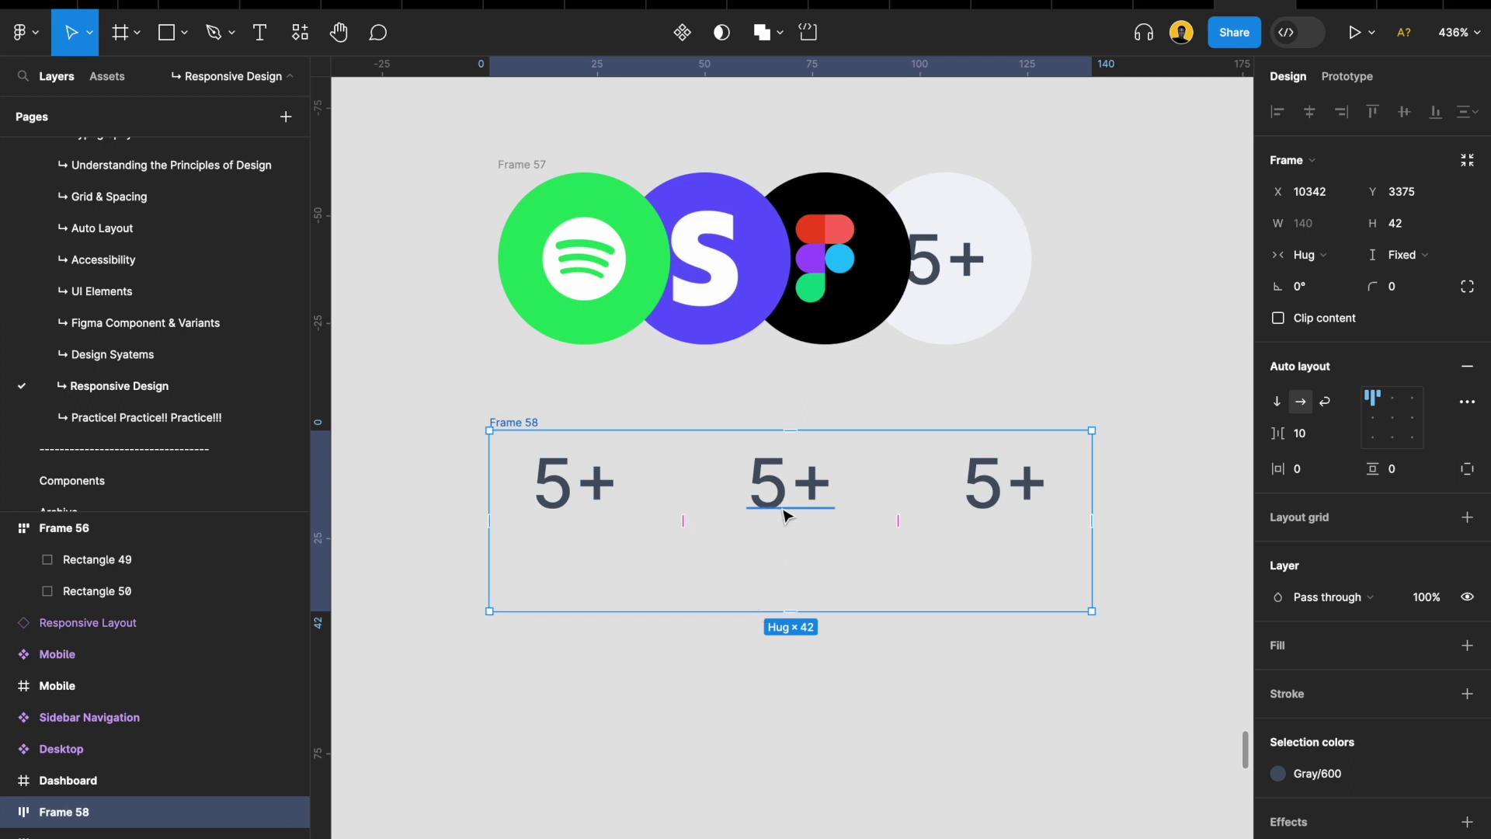
click(1463, 403)
click(1232, 632)
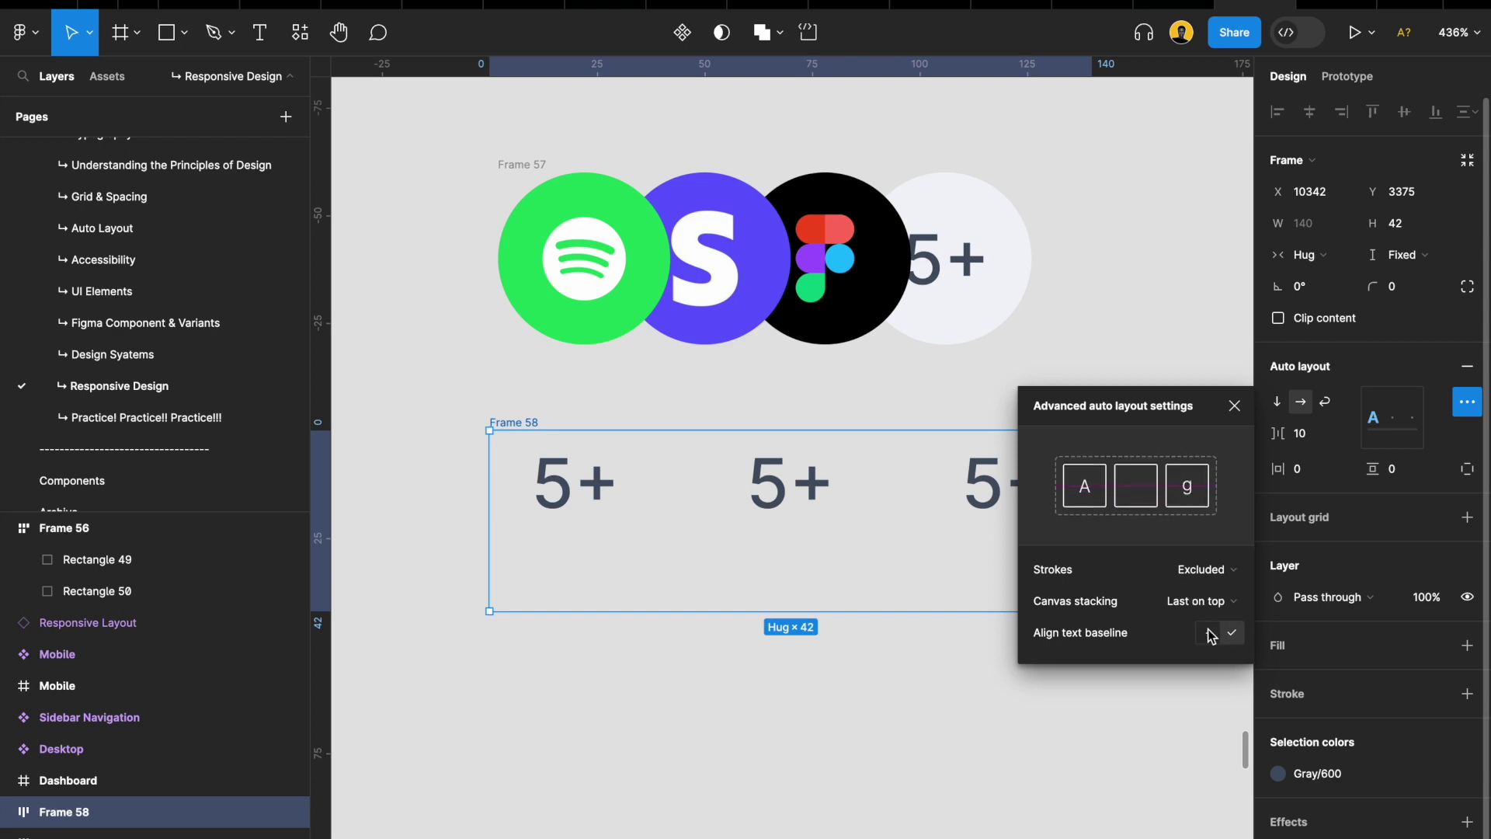
click(1206, 633)
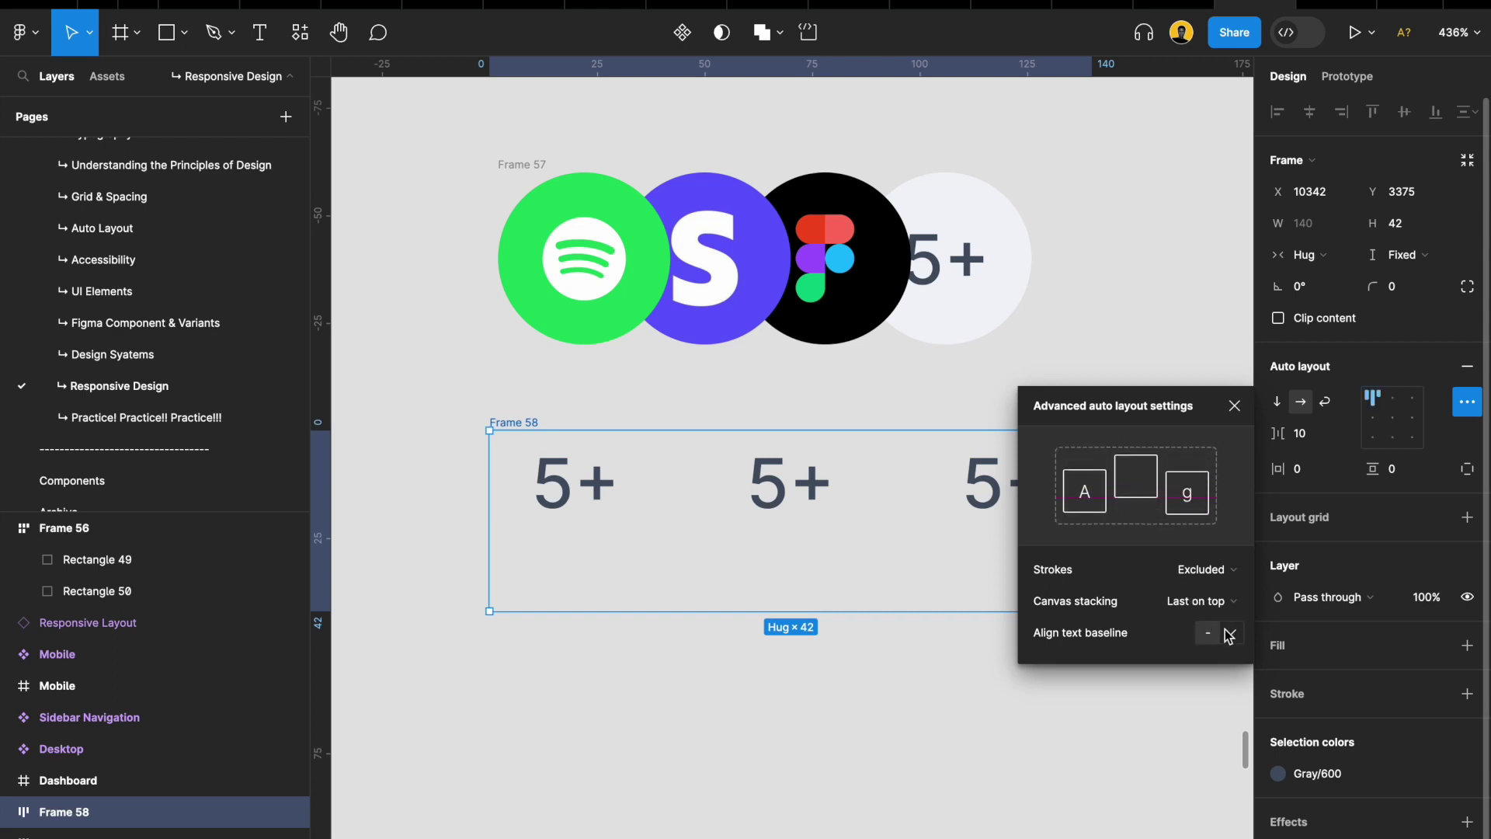
click(872, 665)
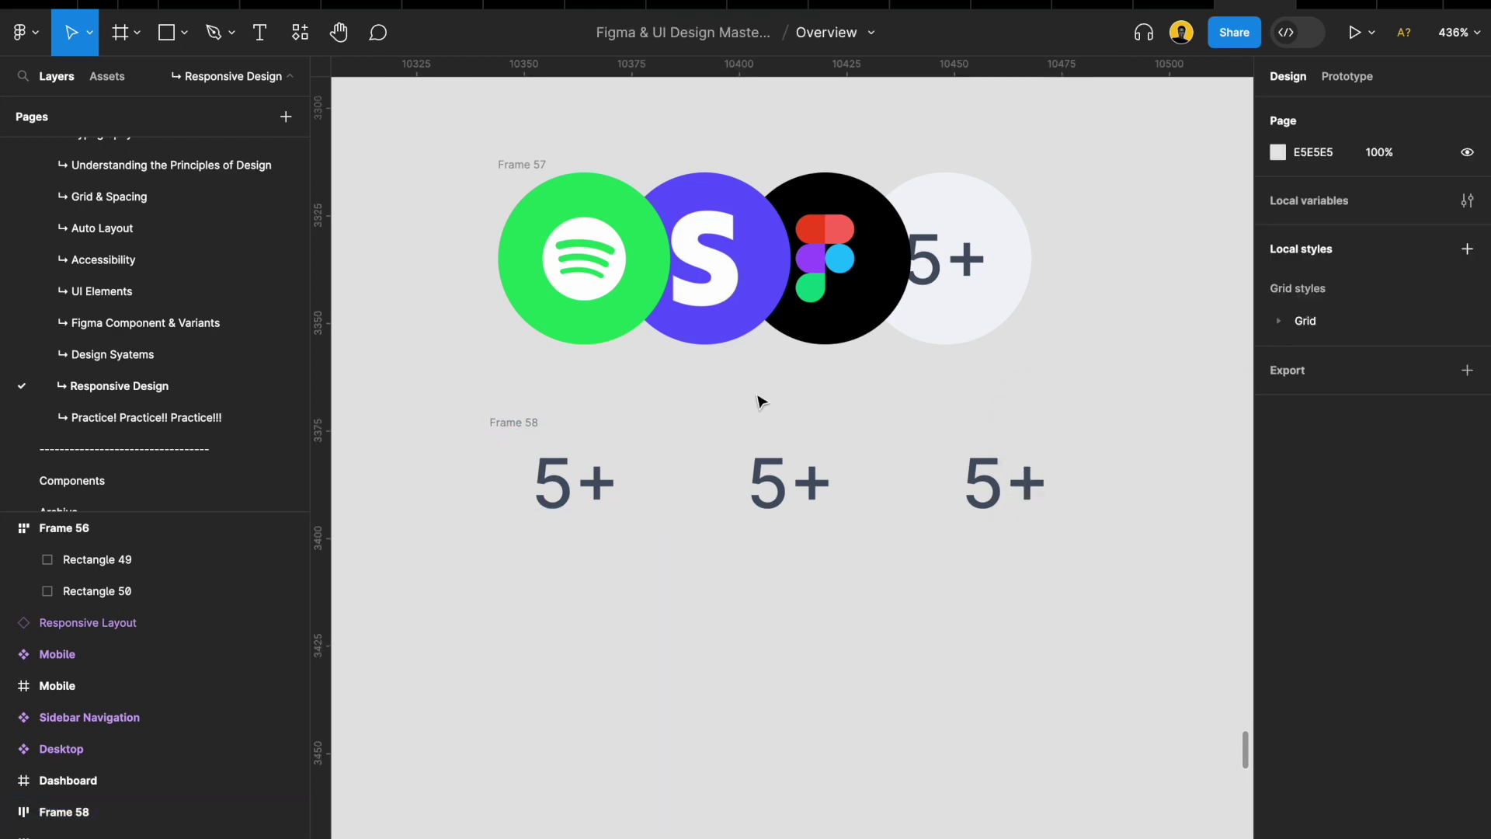
Place a copy of the Figma avatar after the first 5+ text in Frame 58 and select that frame
drag(862, 300, 691, 497)
click(509, 423)
scroll(509, 428, right, 4)
scroll(508, 429, down, 1)
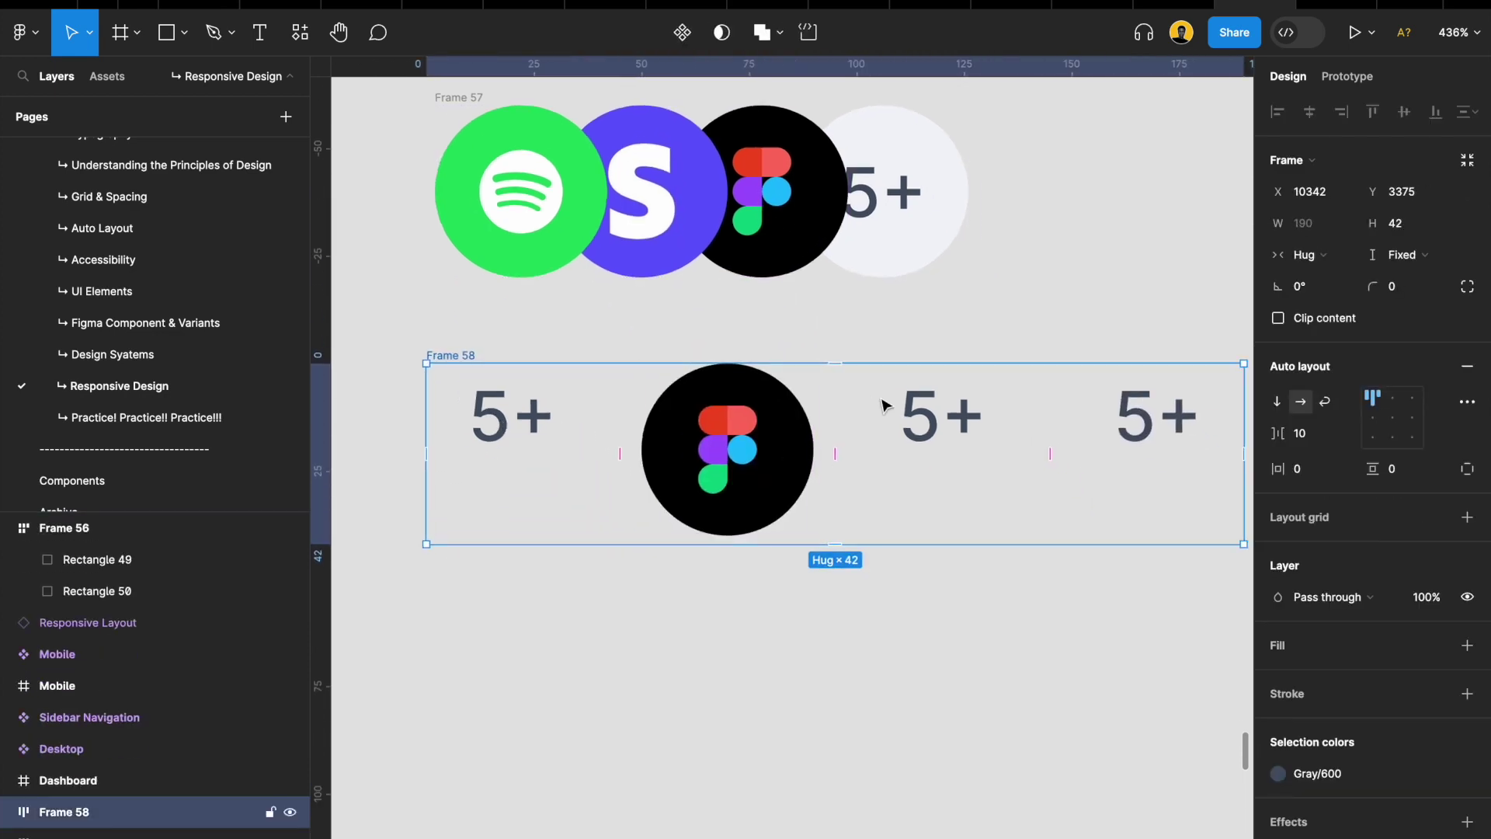
Try Align text baseline on and off for Frame 58, leaving it turned on
click(1467, 402)
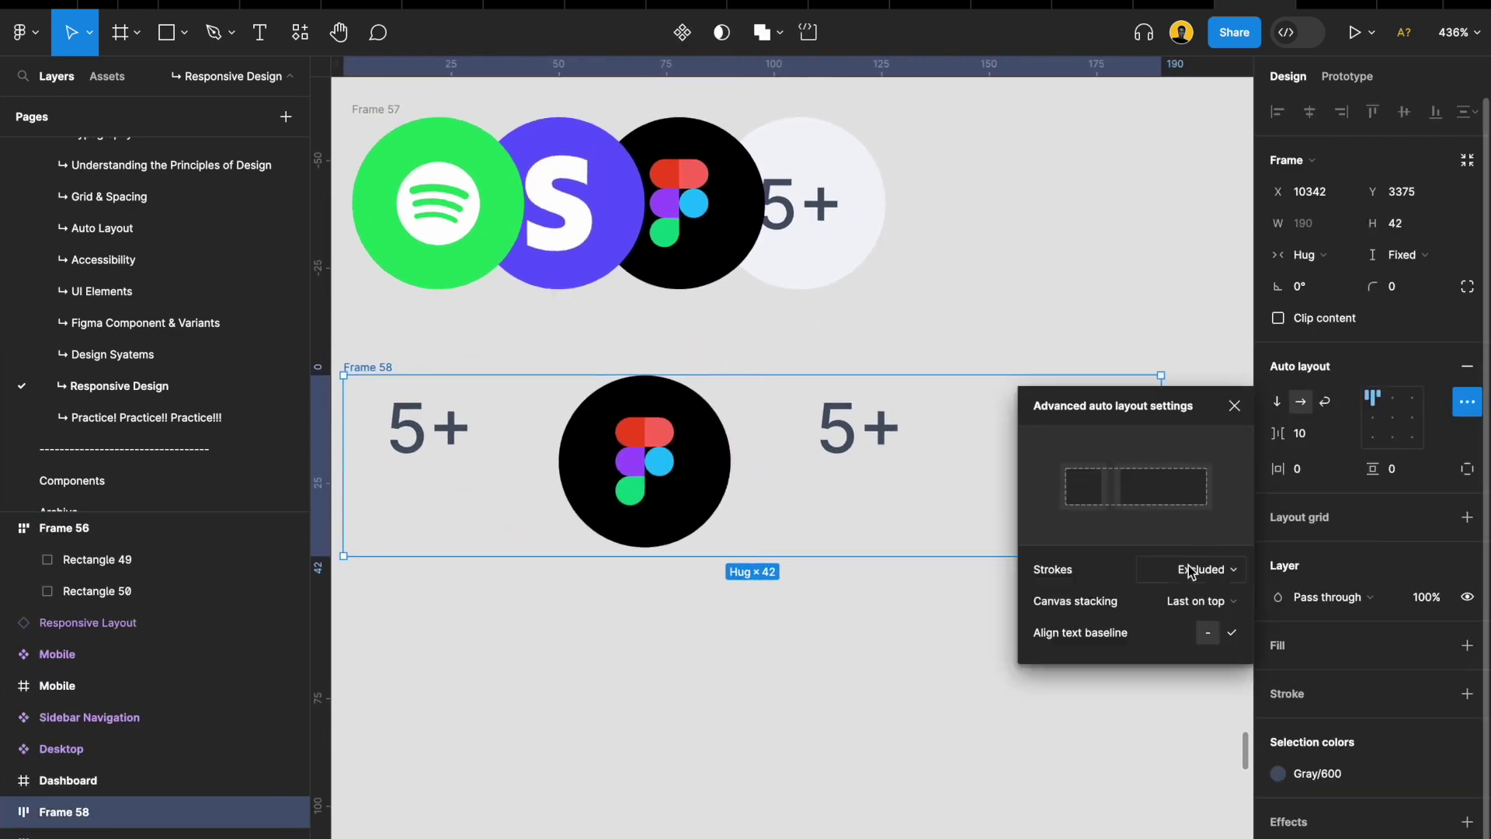
click(1227, 633)
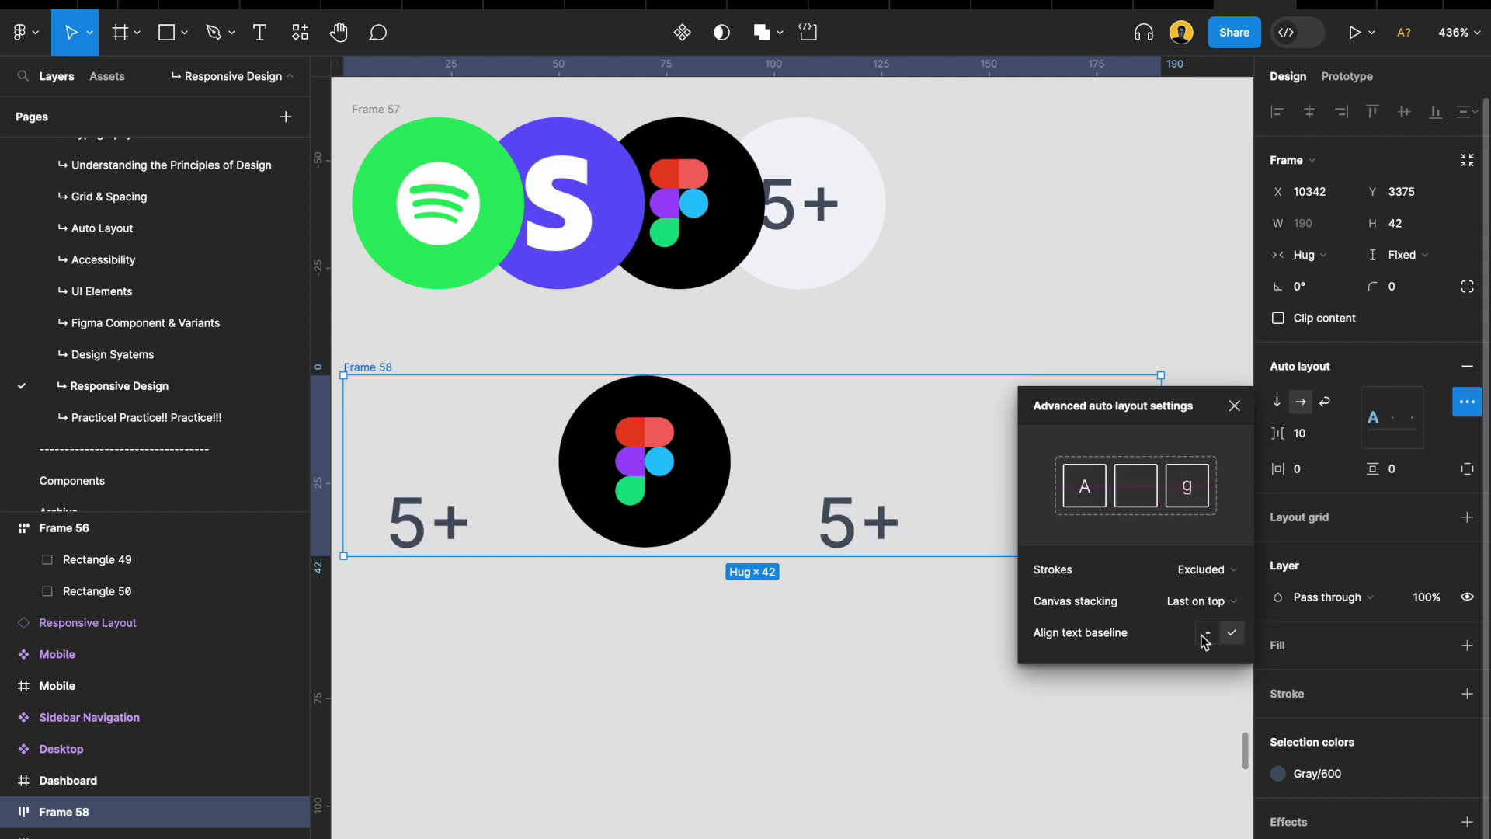
click(1207, 634)
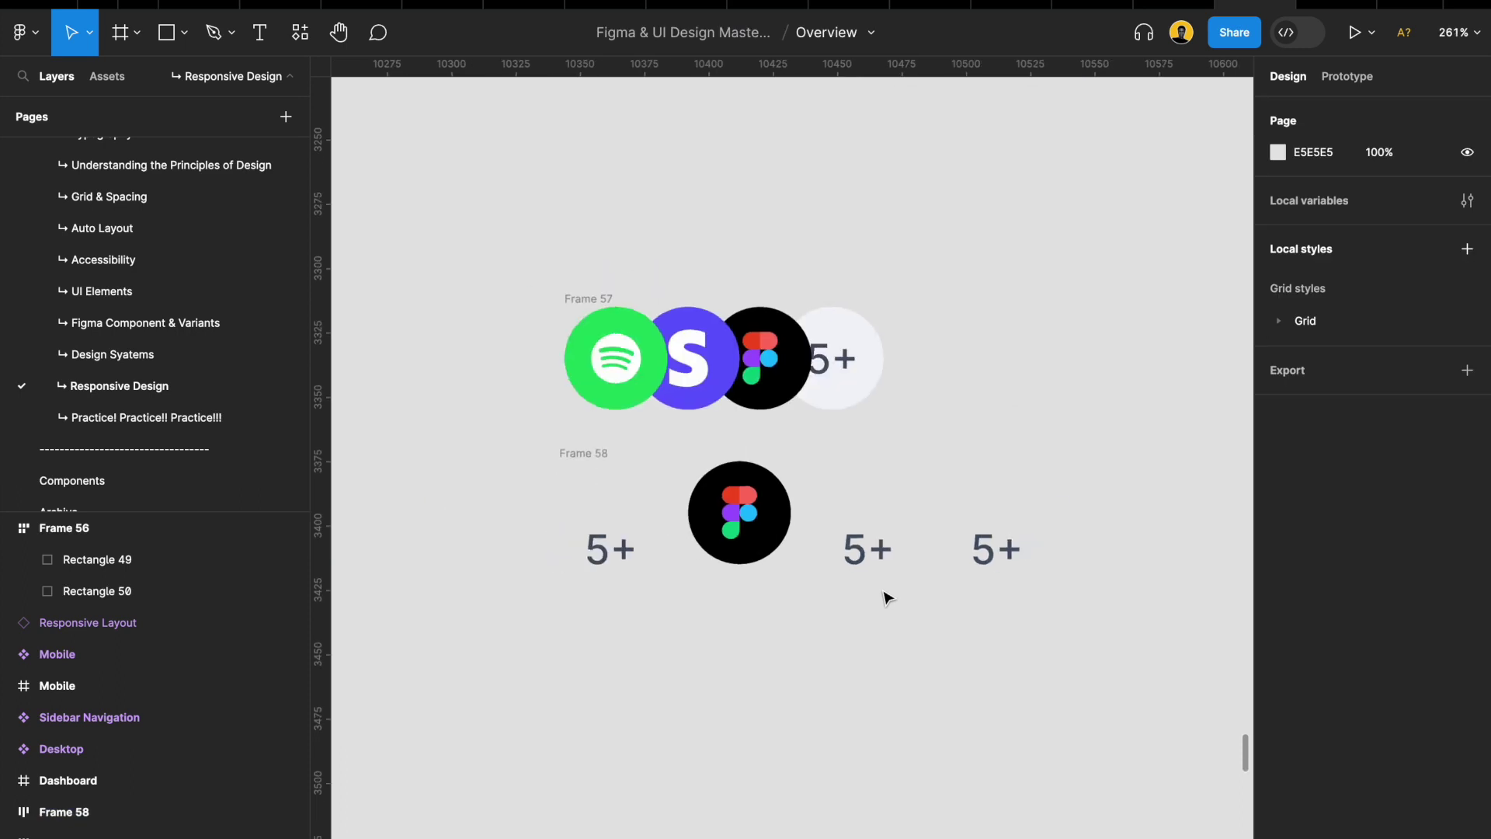
Delete the last 5+ text from Frame 58
scroll(901, 592, left, 5)
scroll(901, 593, down, 3)
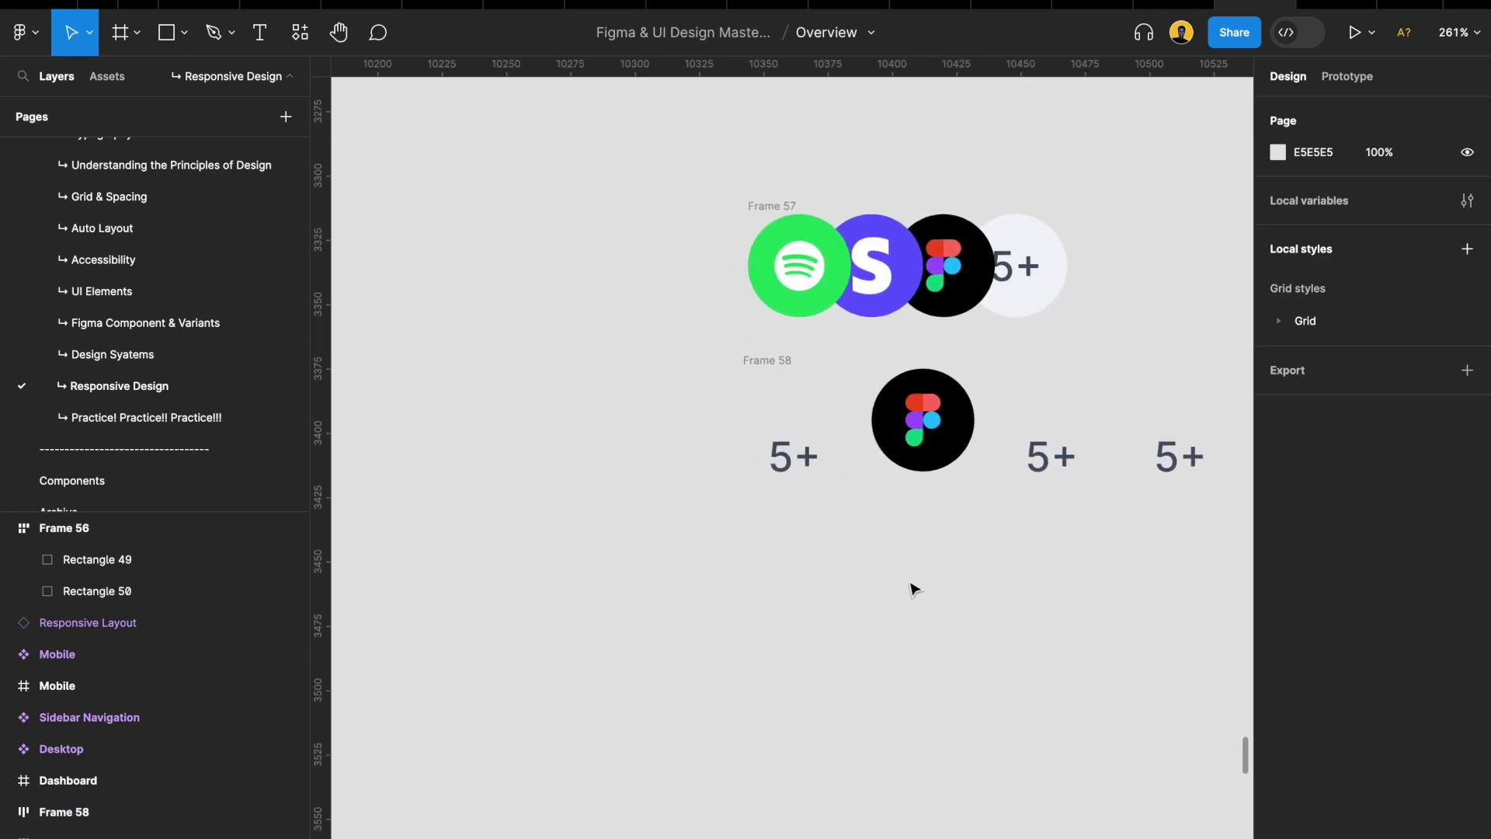
scroll(914, 588, right, 5)
click(984, 437)
key(Delete)
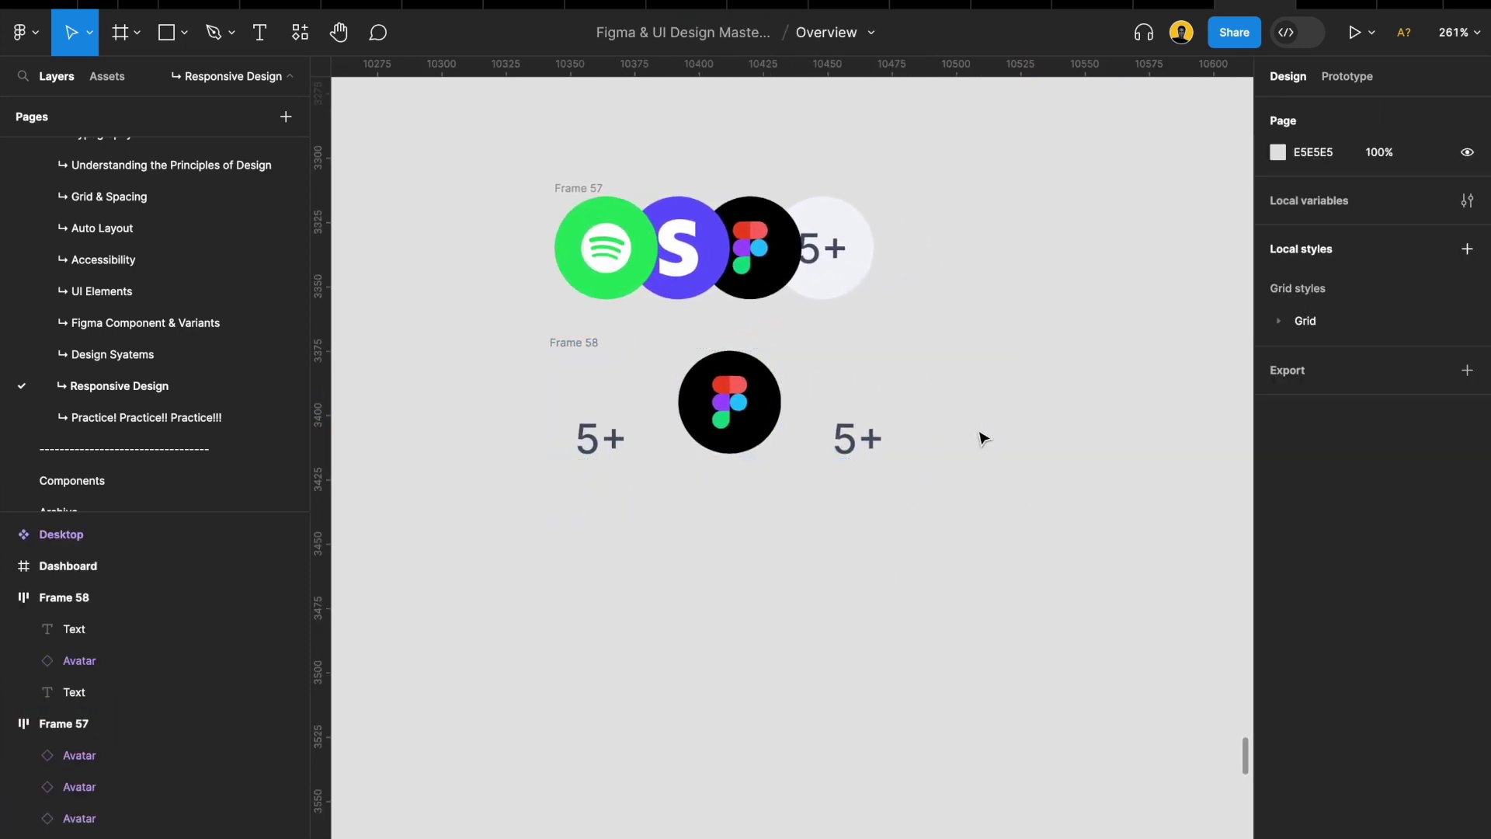
Select Frame 58 and set its vertical resizing to Hug contents
click(581, 343)
key(shift+2)
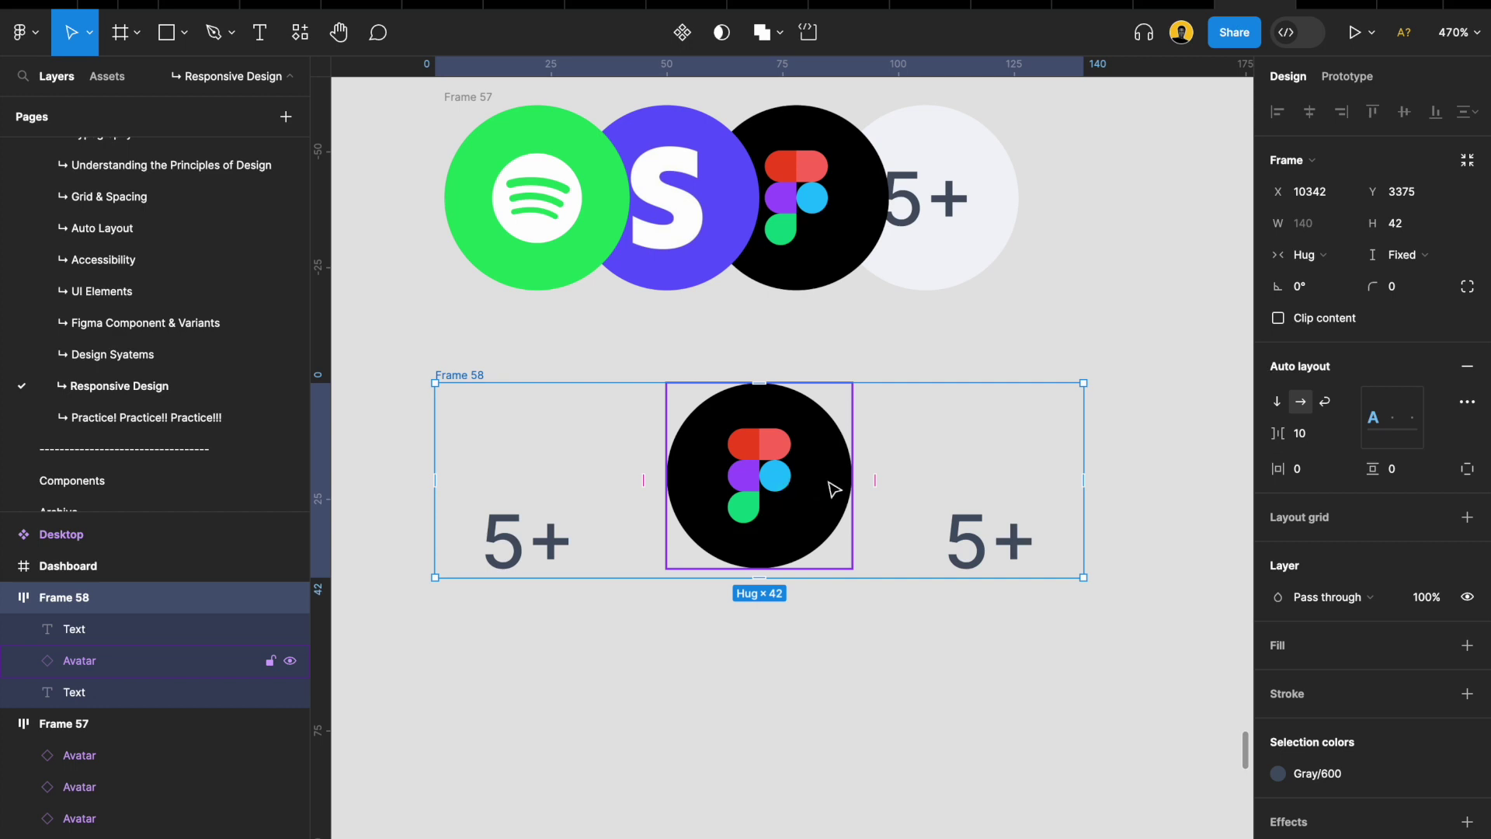
click(1420, 256)
click(1412, 280)
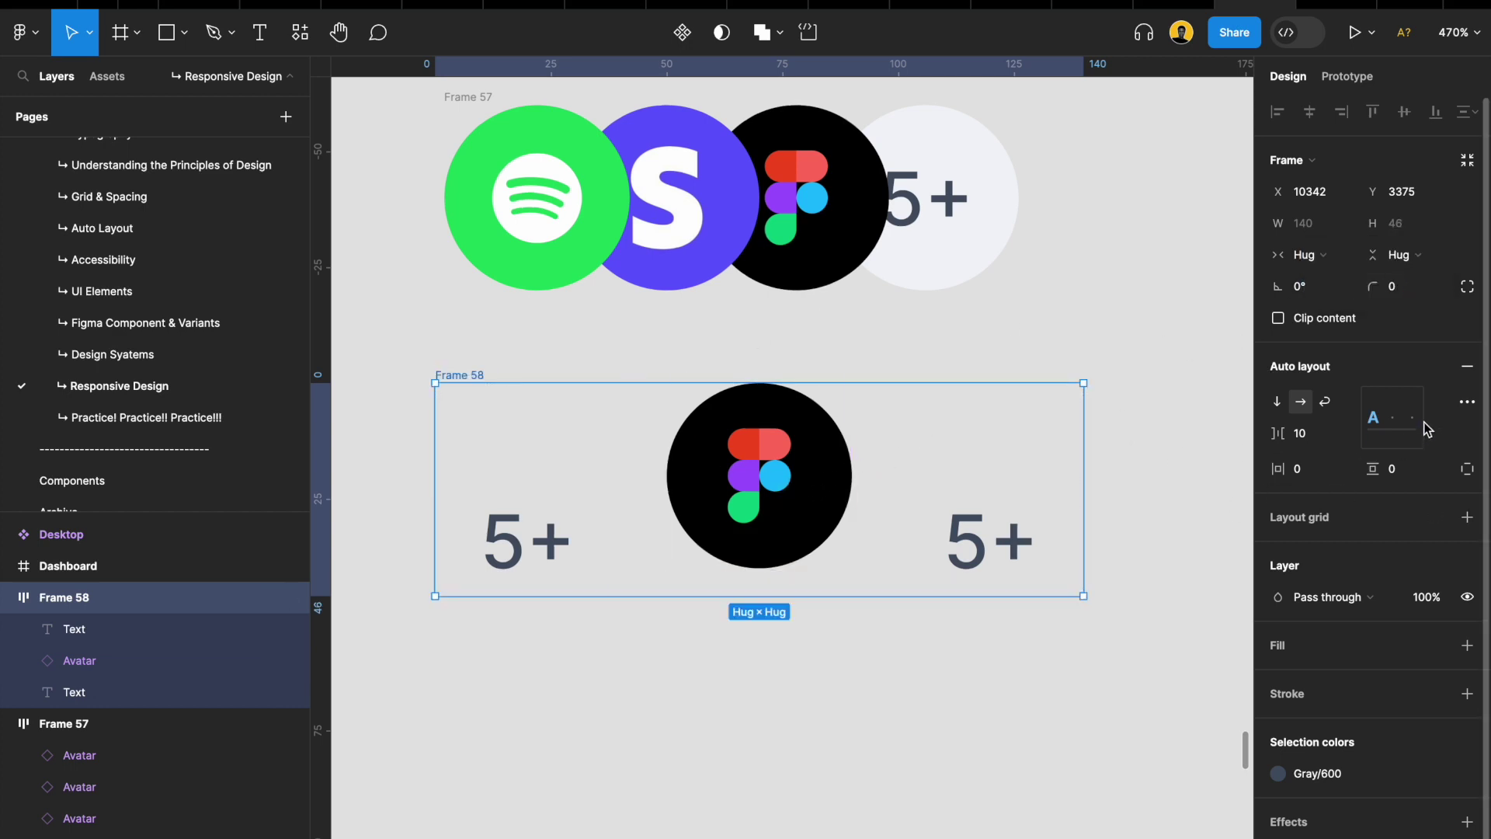
Switch Frame 58's Align text baseline off and back on to compare the 5+ text alignment with the avatar
click(1465, 402)
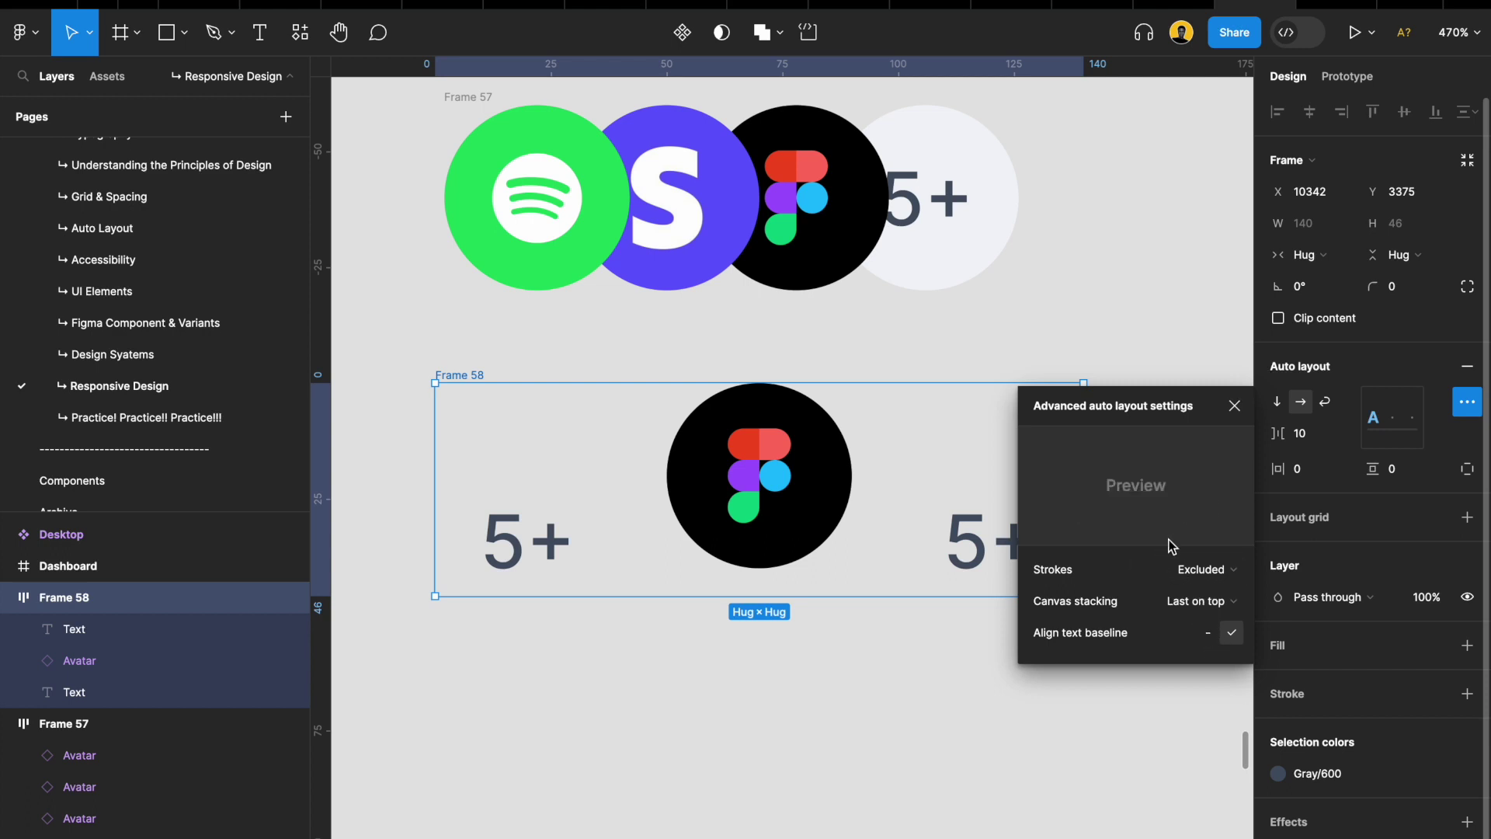
click(1207, 634)
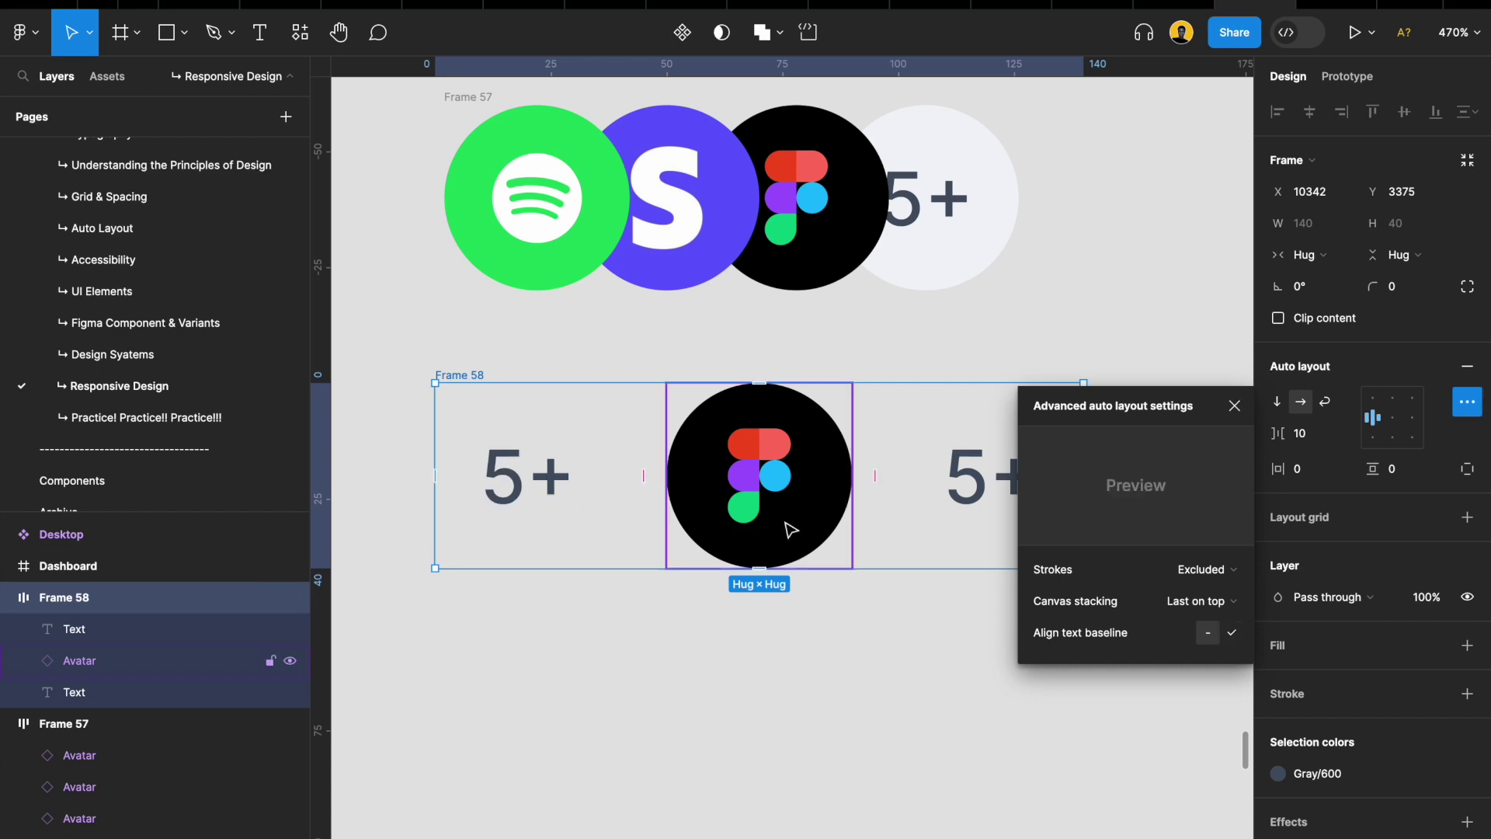
click(1233, 634)
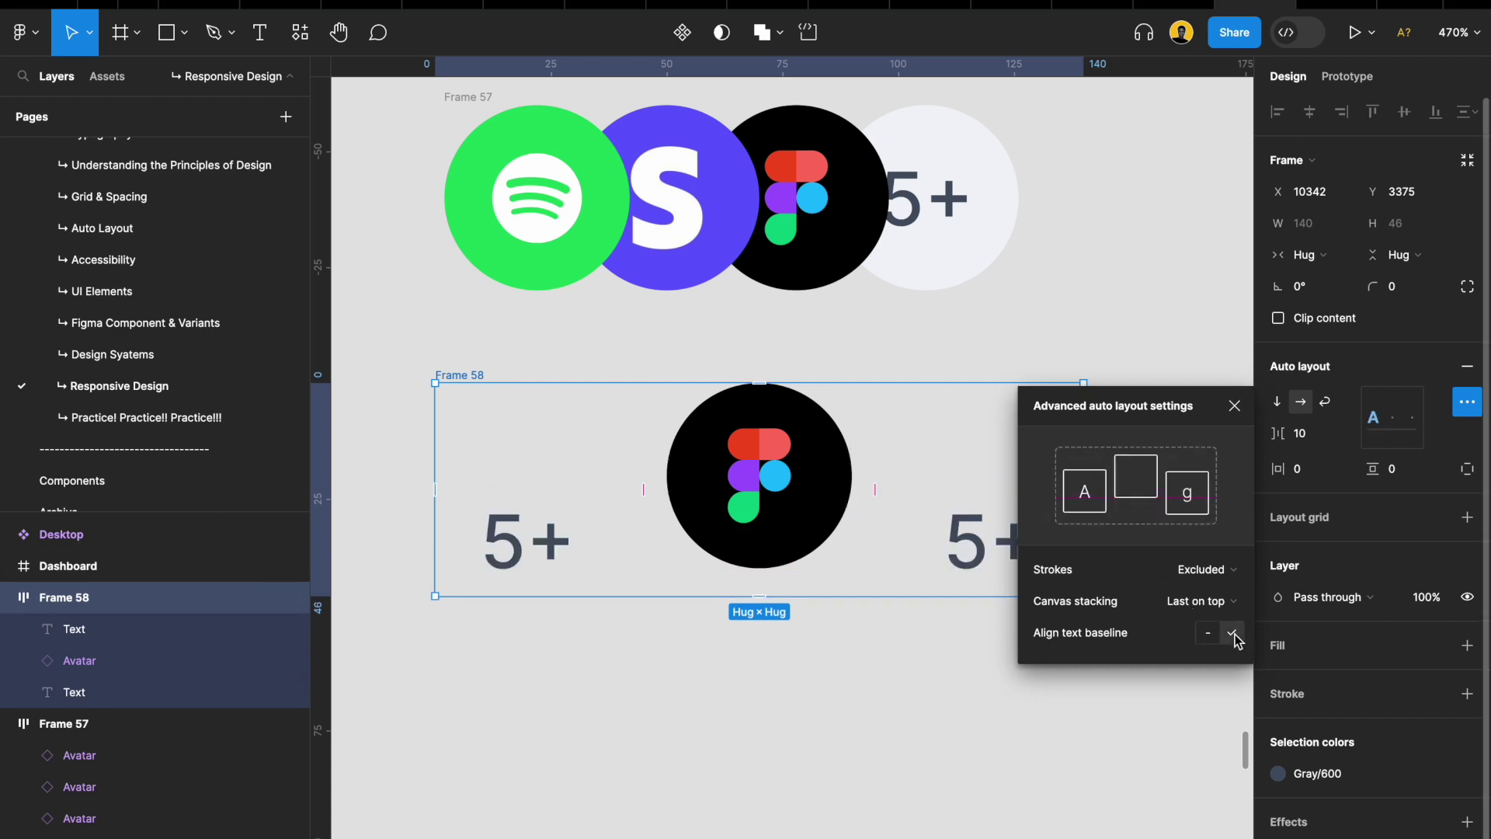
scroll(958, 549, right, 3)
scroll(958, 549, down, 1)
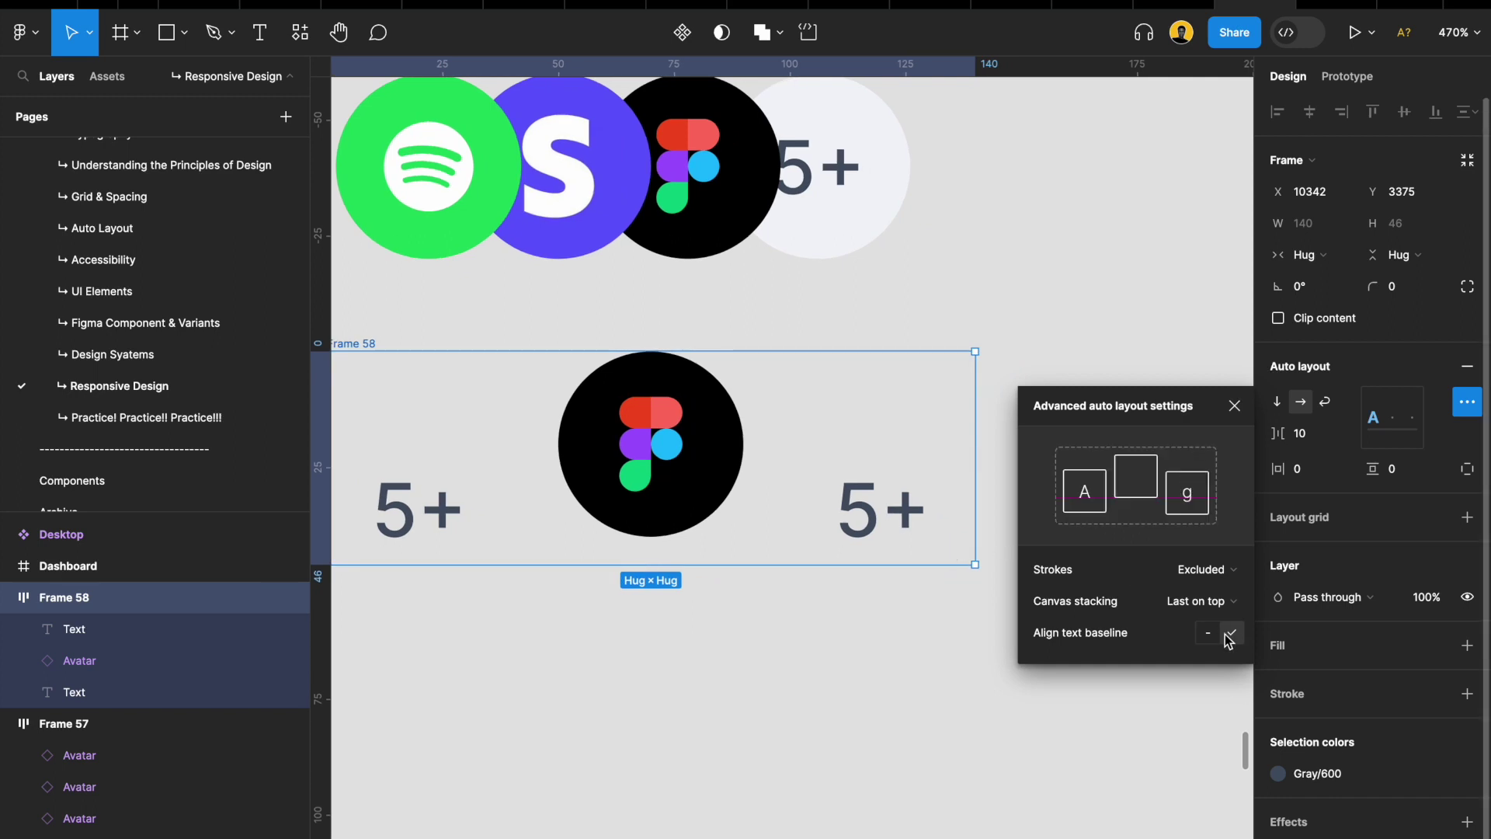
Place a copy of Frame 57's 5+ avatar before the Figma avatar in Frame 58 and delete Frame 58's two 5+ texts
scroll(833, 481, down, 5)
click(830, 569)
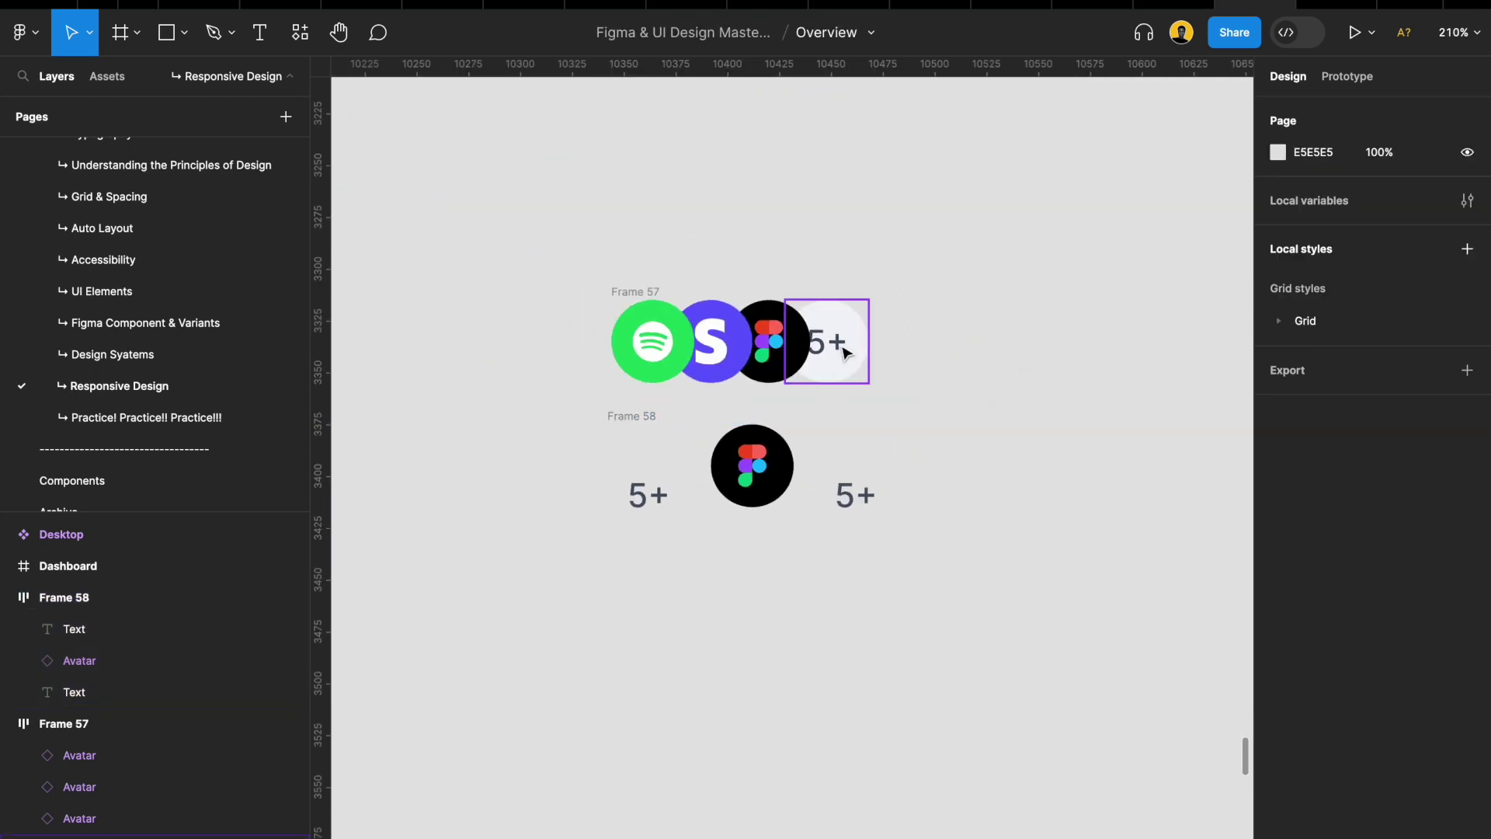
click(842, 344)
drag(827, 341, 726, 482)
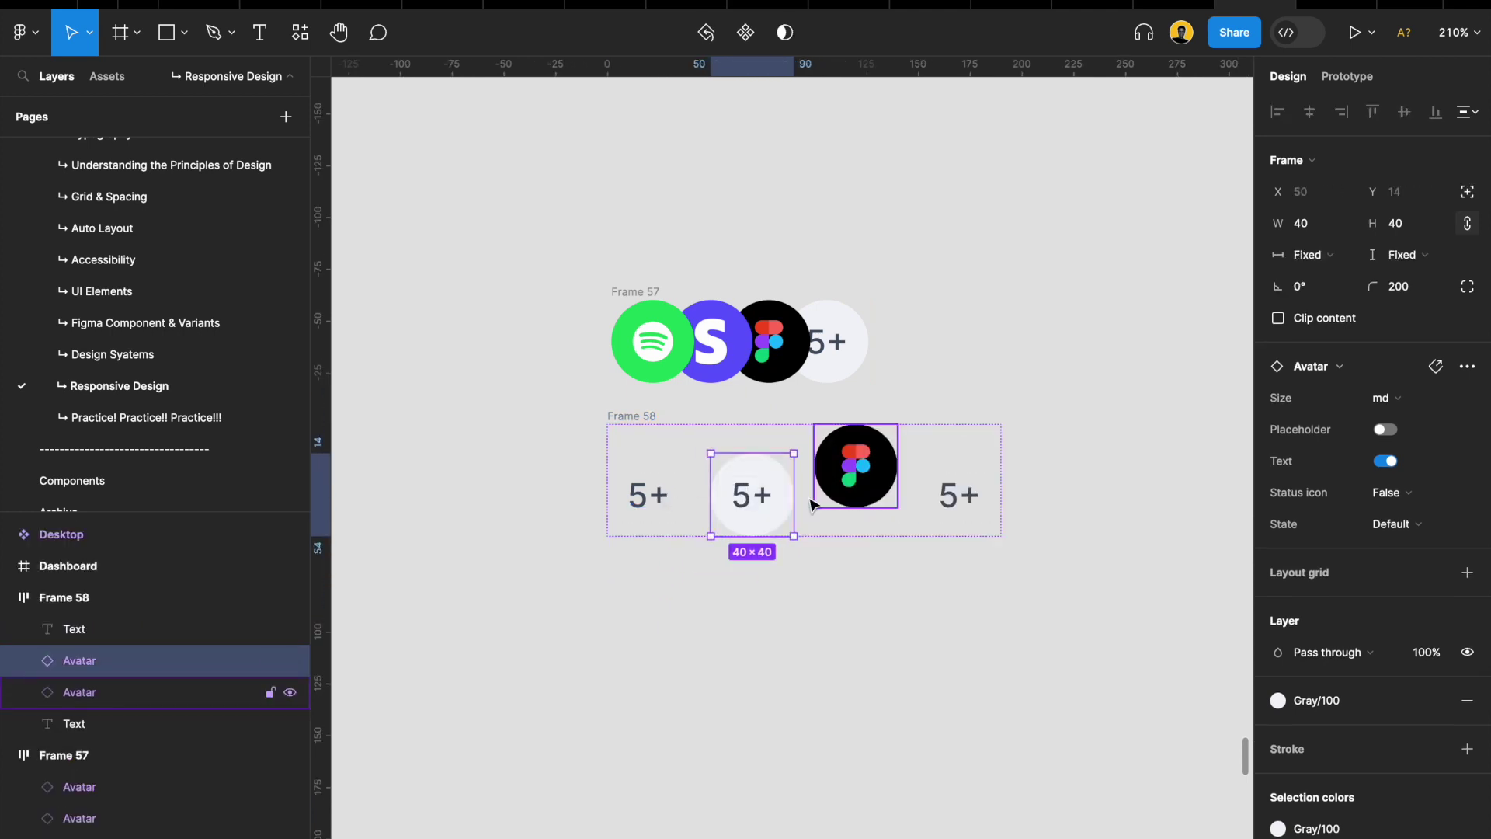
click(654, 497)
shift+click(963, 501)
key(Delete)
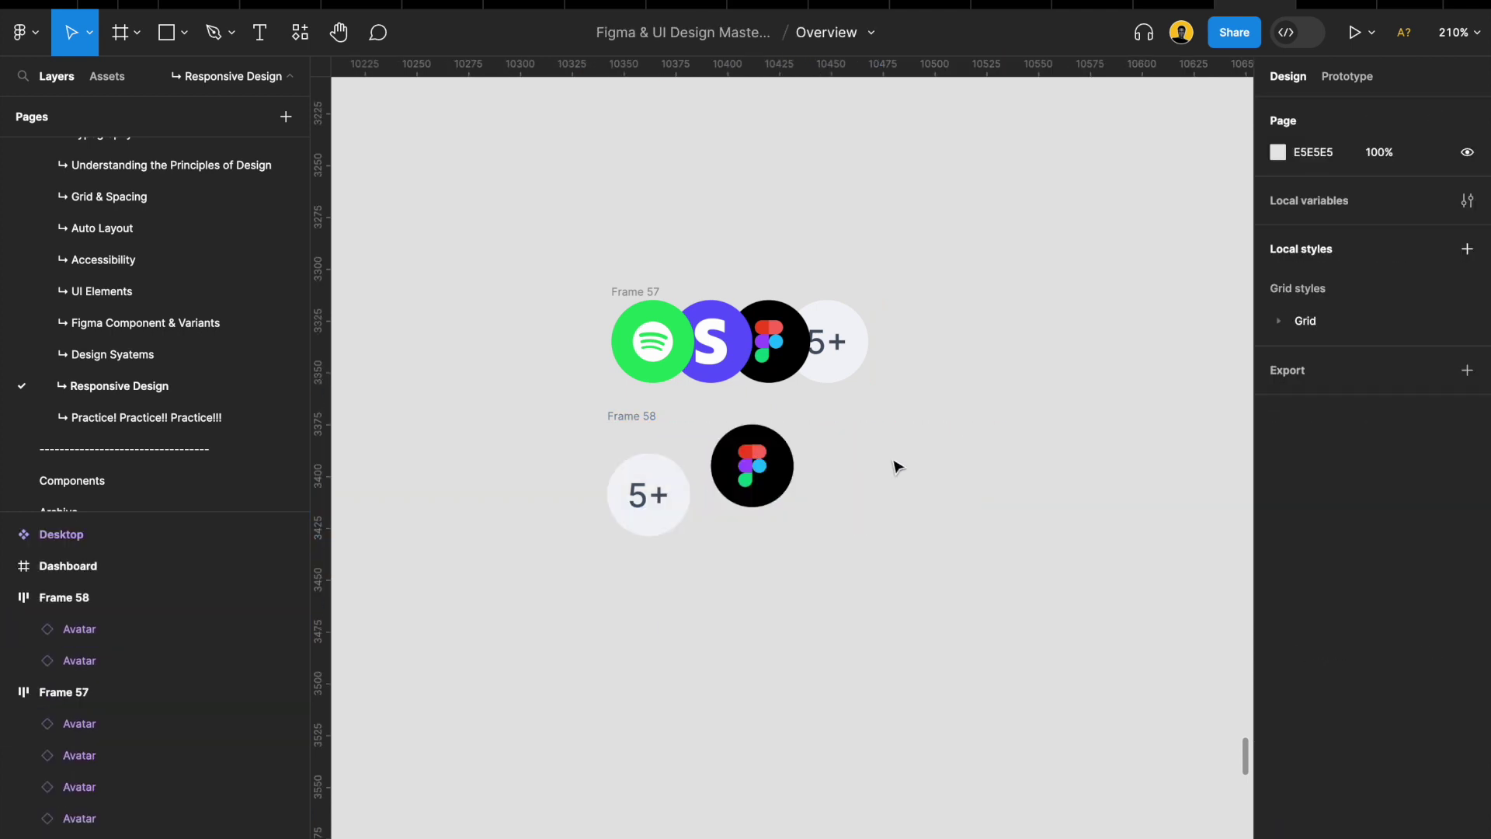
Duplicate the Figma avatar and the 5+ avatar inside Frame 58
click(741, 468)
key(ctrl+d)
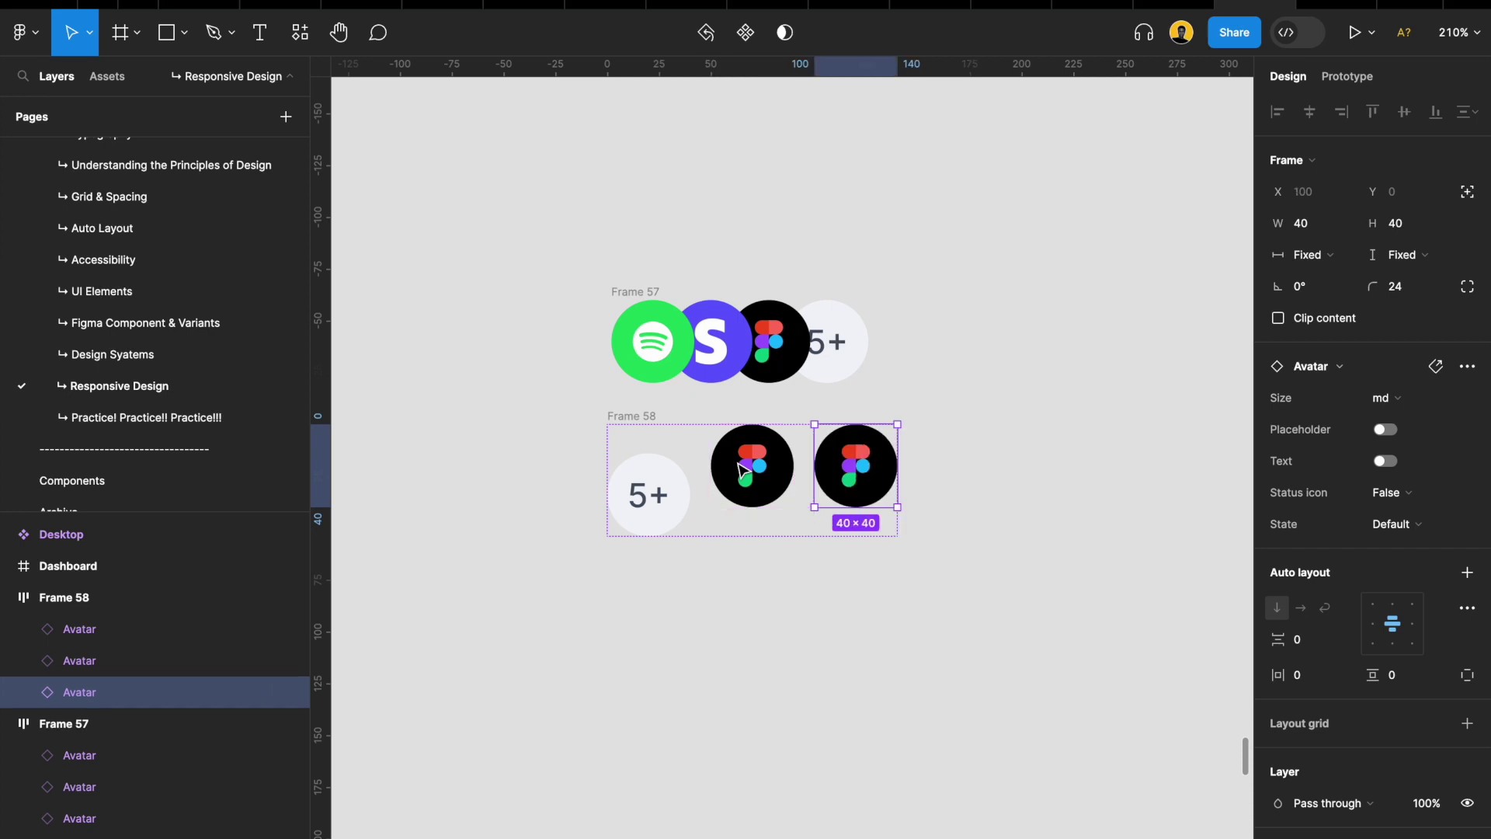
click(660, 485)
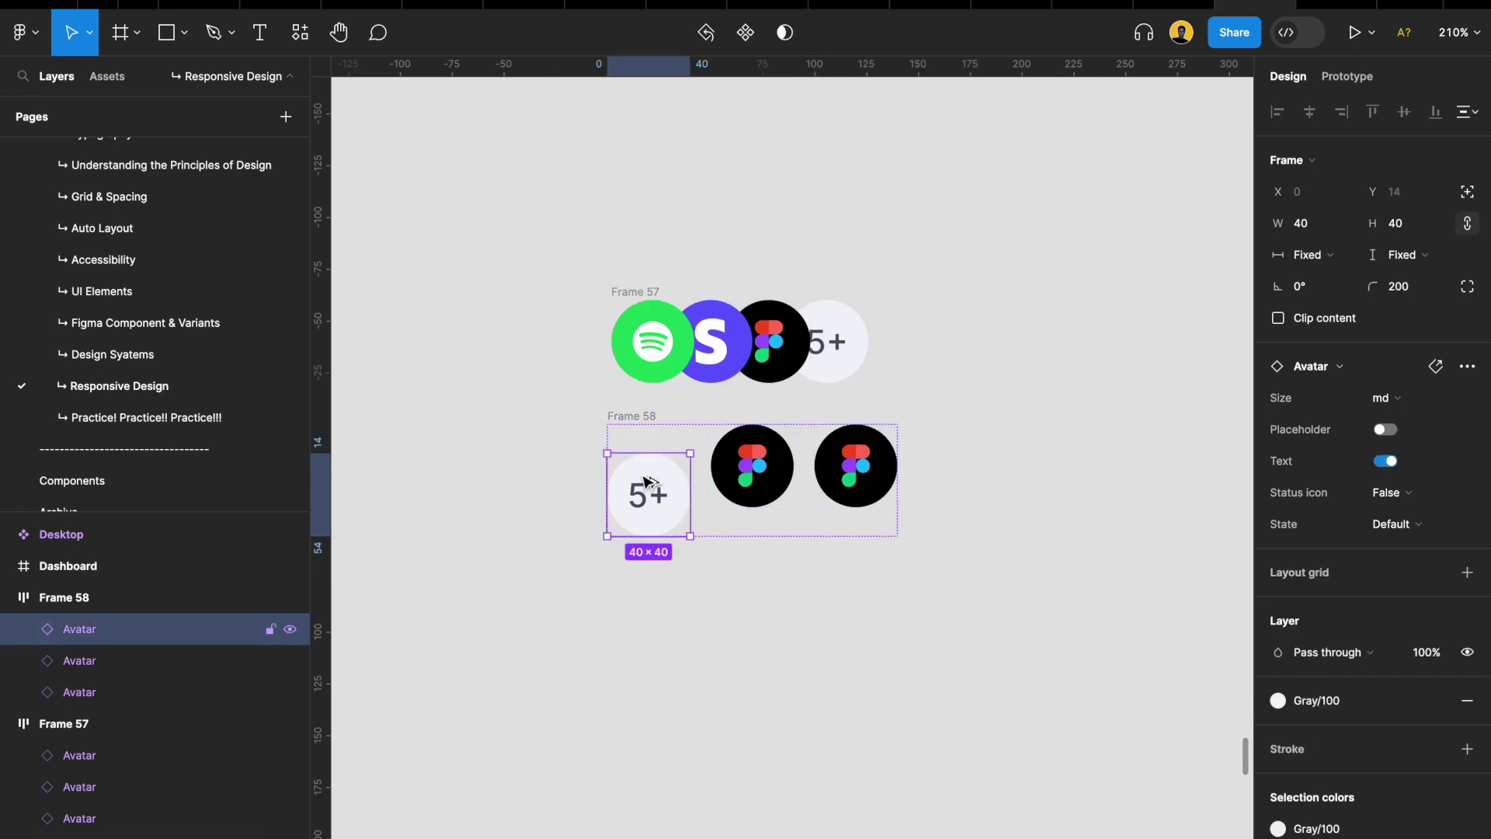
key(ctrl+d)
Delete Frame 58, keeping only the overlapping avatar row in Frame 57
scroll(850, 466, up, 3)
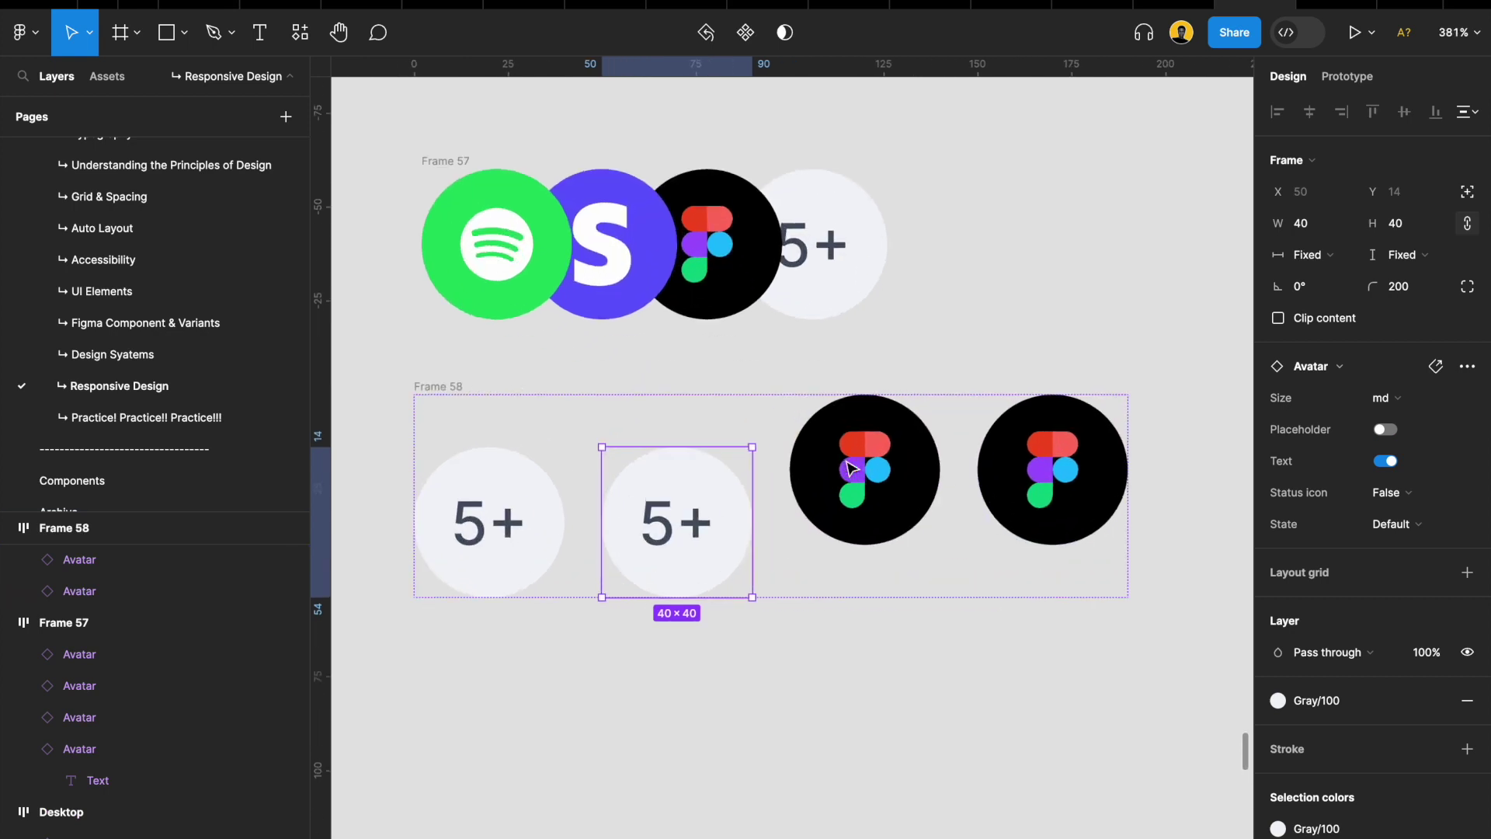
scroll(850, 466, down, 2)
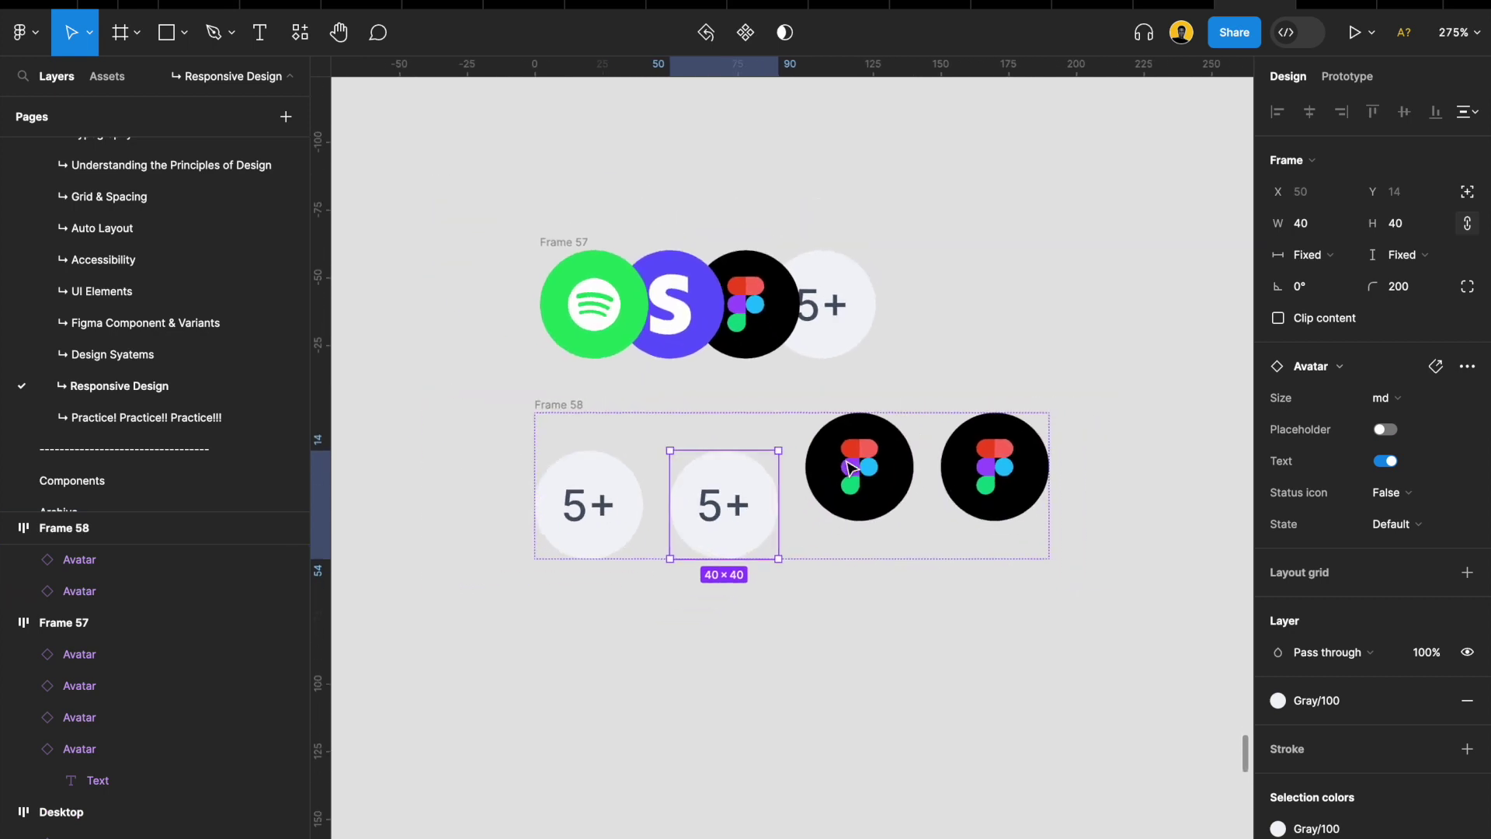
click(565, 412)
key(Delete)
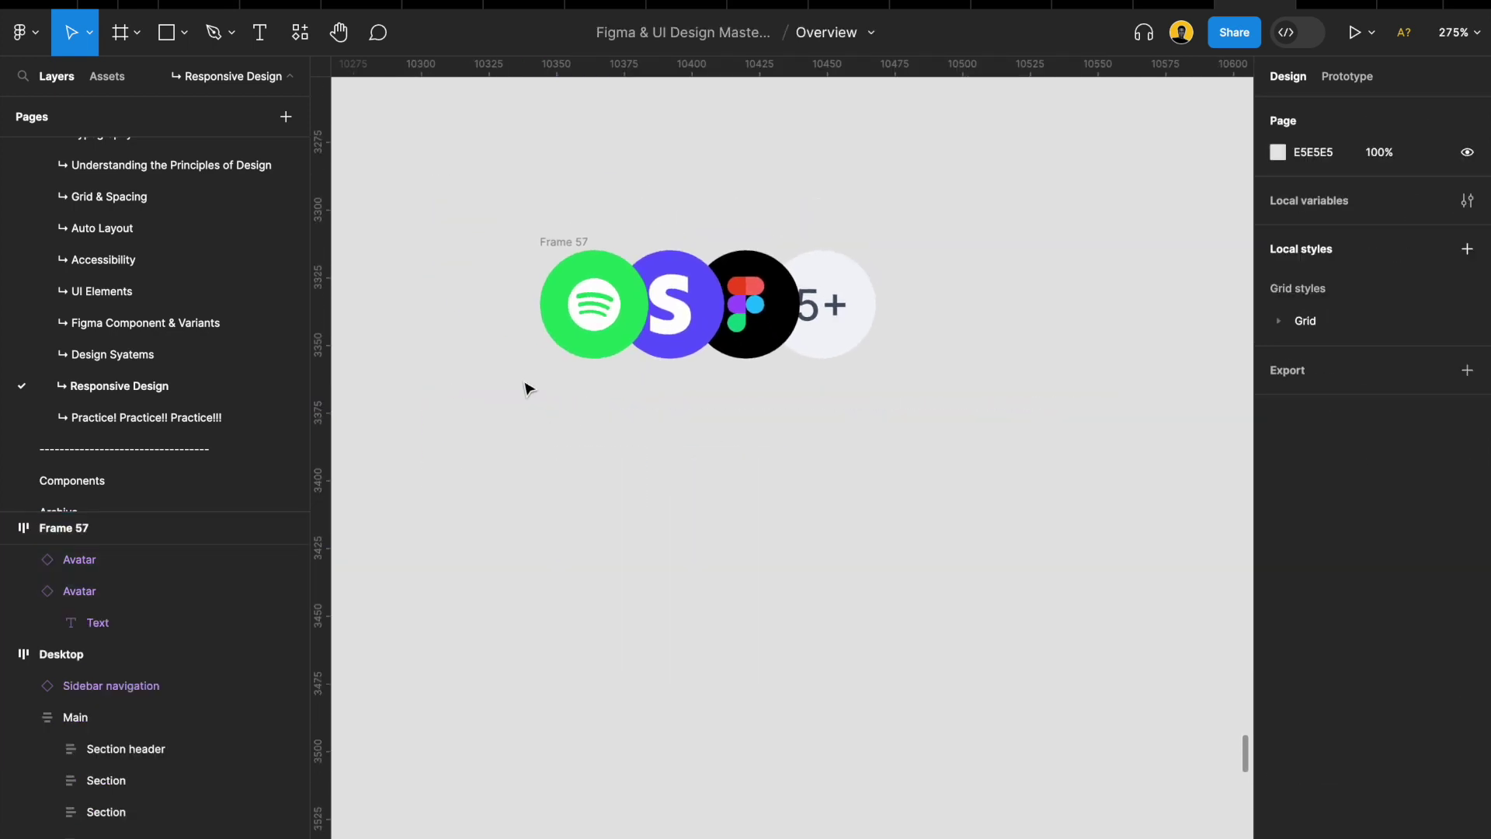
Select Frame 57 and open its advanced auto layout settings
click(579, 244)
scroll(666, 283, up, 3)
scroll(666, 283, down, 2)
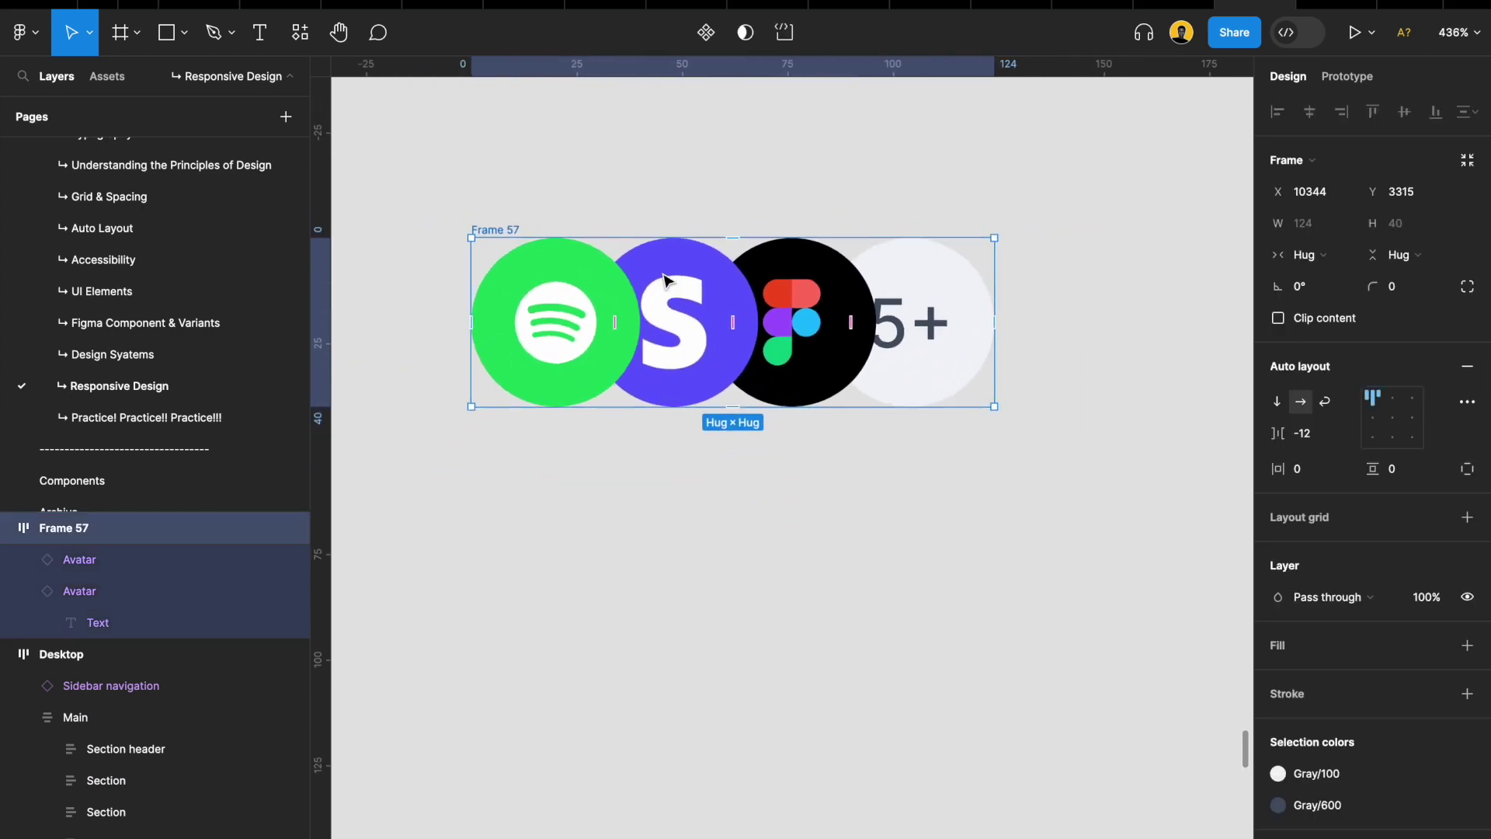
click(931, 318)
click(466, 226)
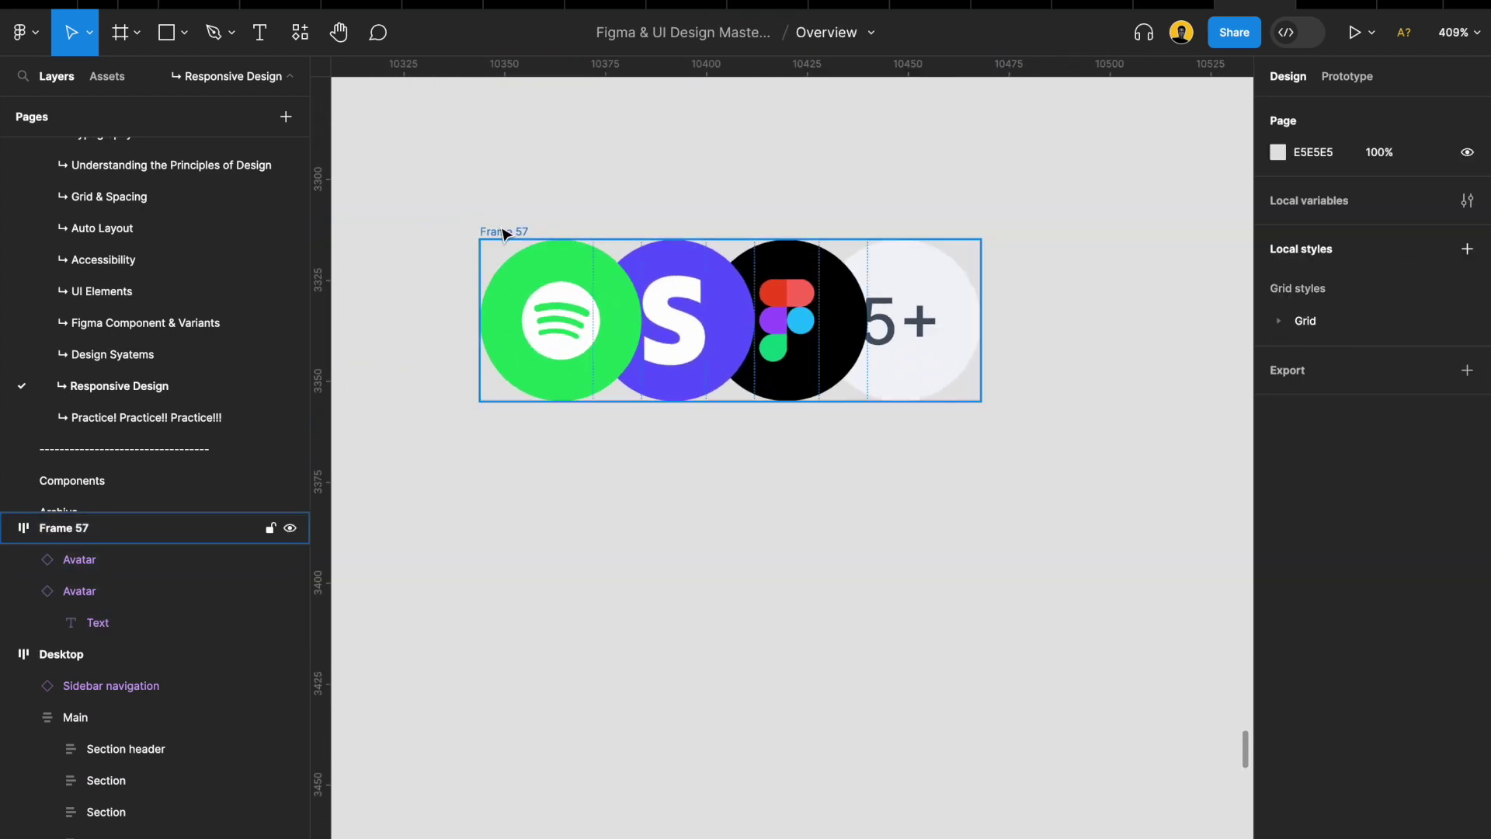
click(506, 233)
click(1467, 401)
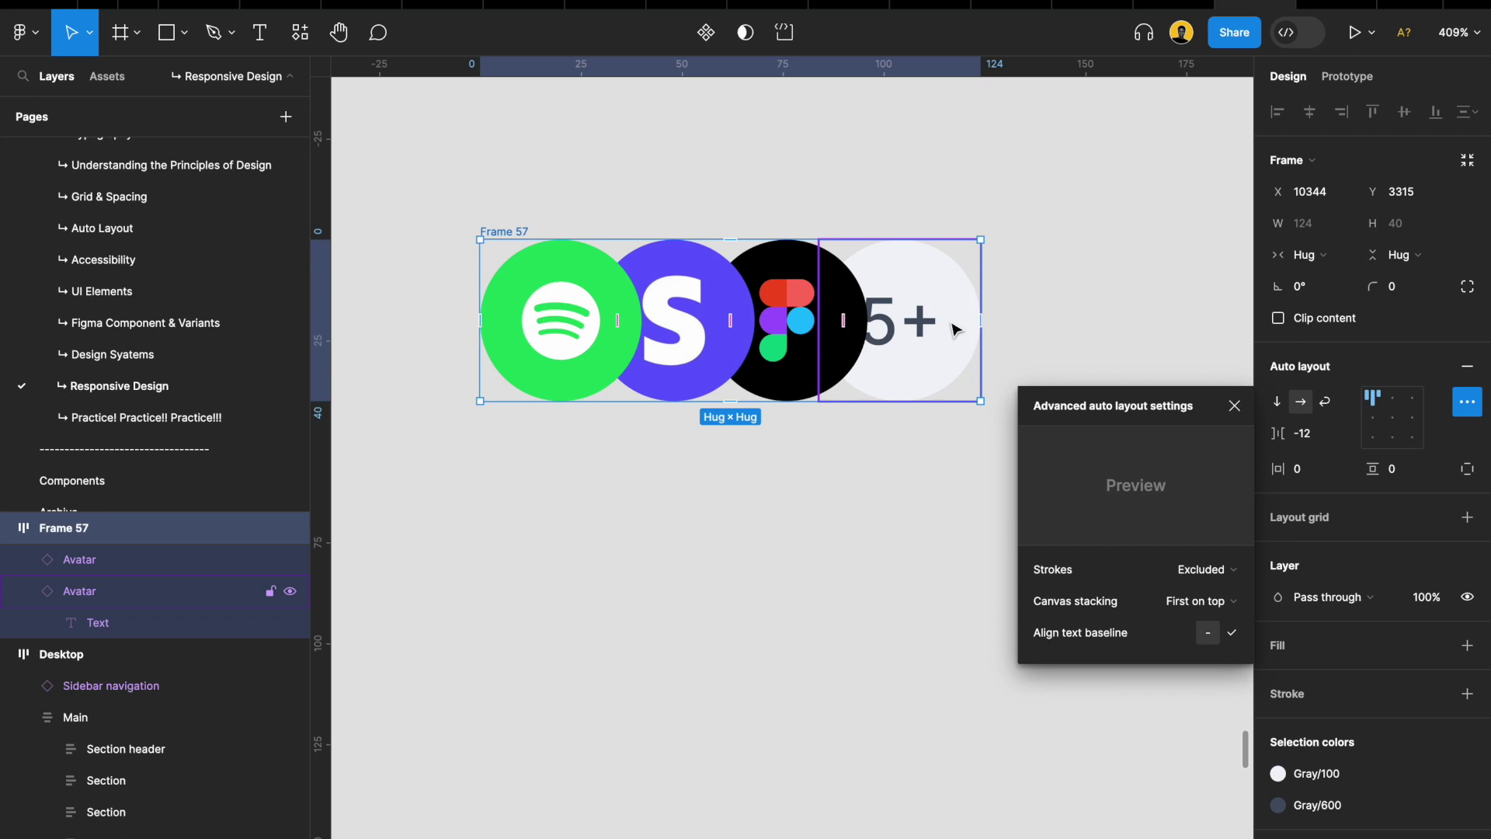
Set Frame 57's vertical resizing to Fixed height and extend the frame downward to a height of 60
click(533, 225)
click(532, 225)
click(1417, 256)
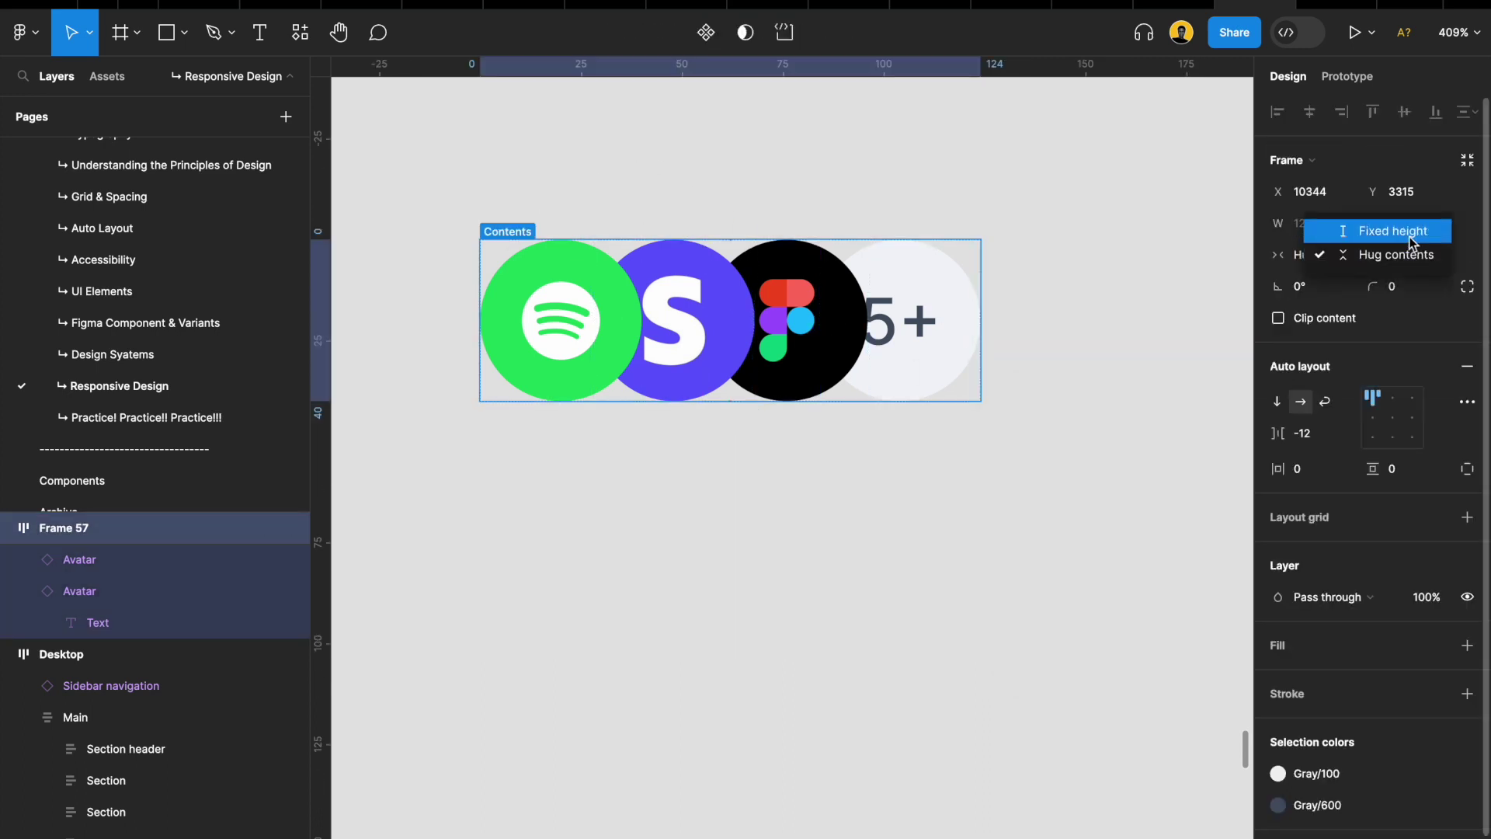
click(1398, 230)
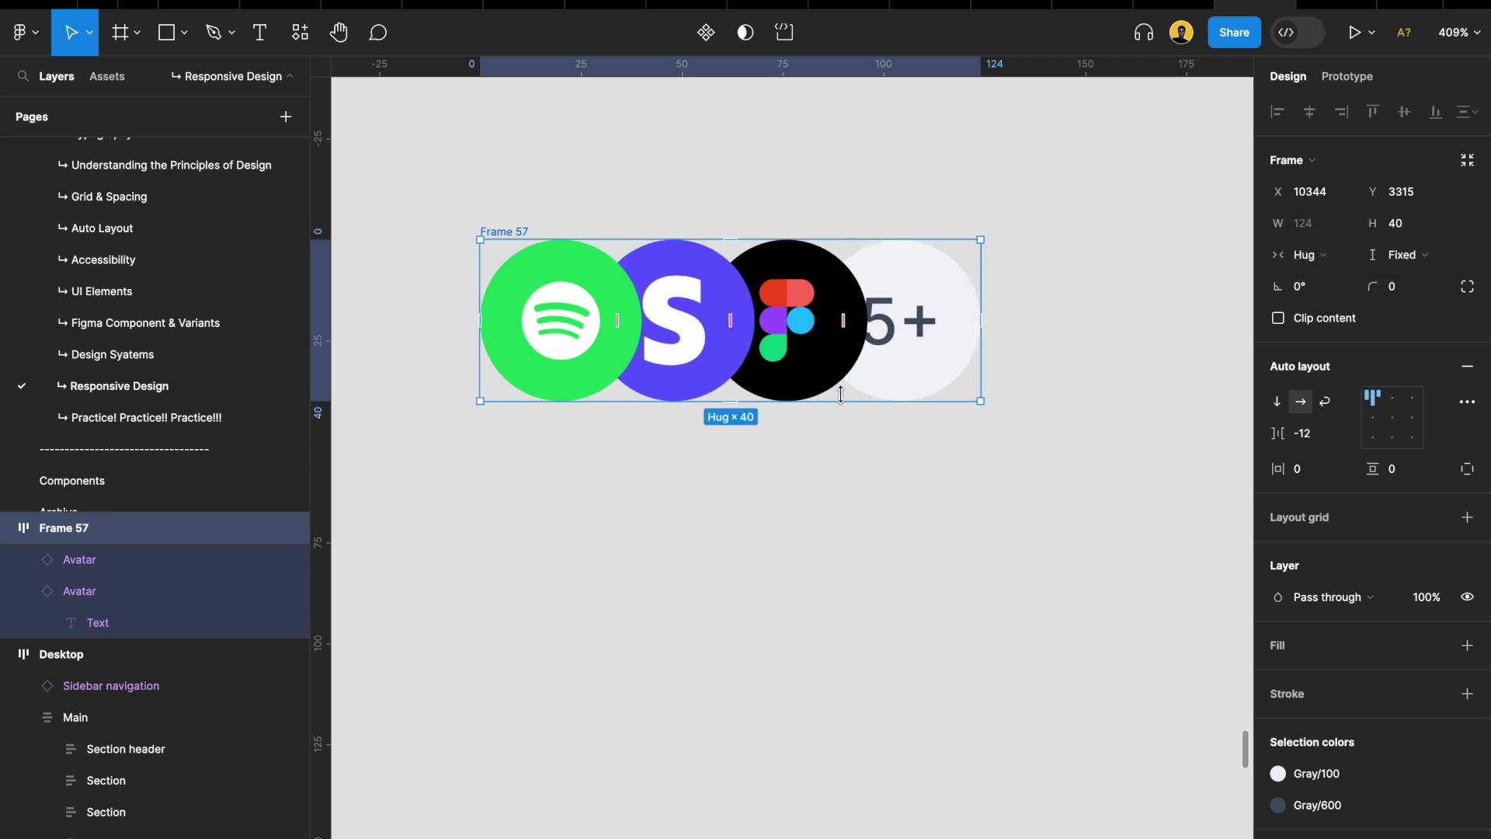
click(633, 300)
click(769, 295)
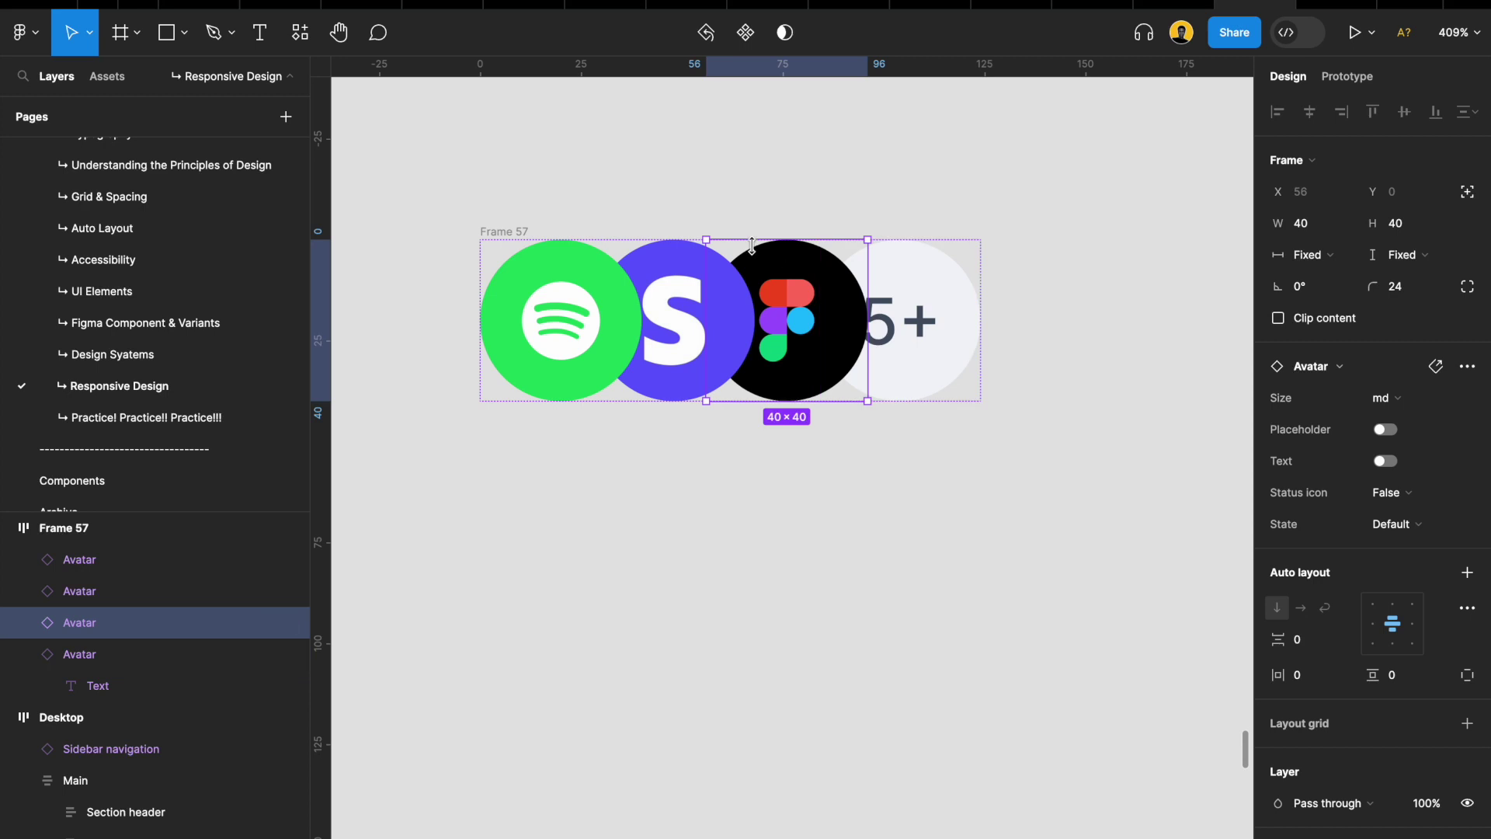
click(536, 217)
click(509, 234)
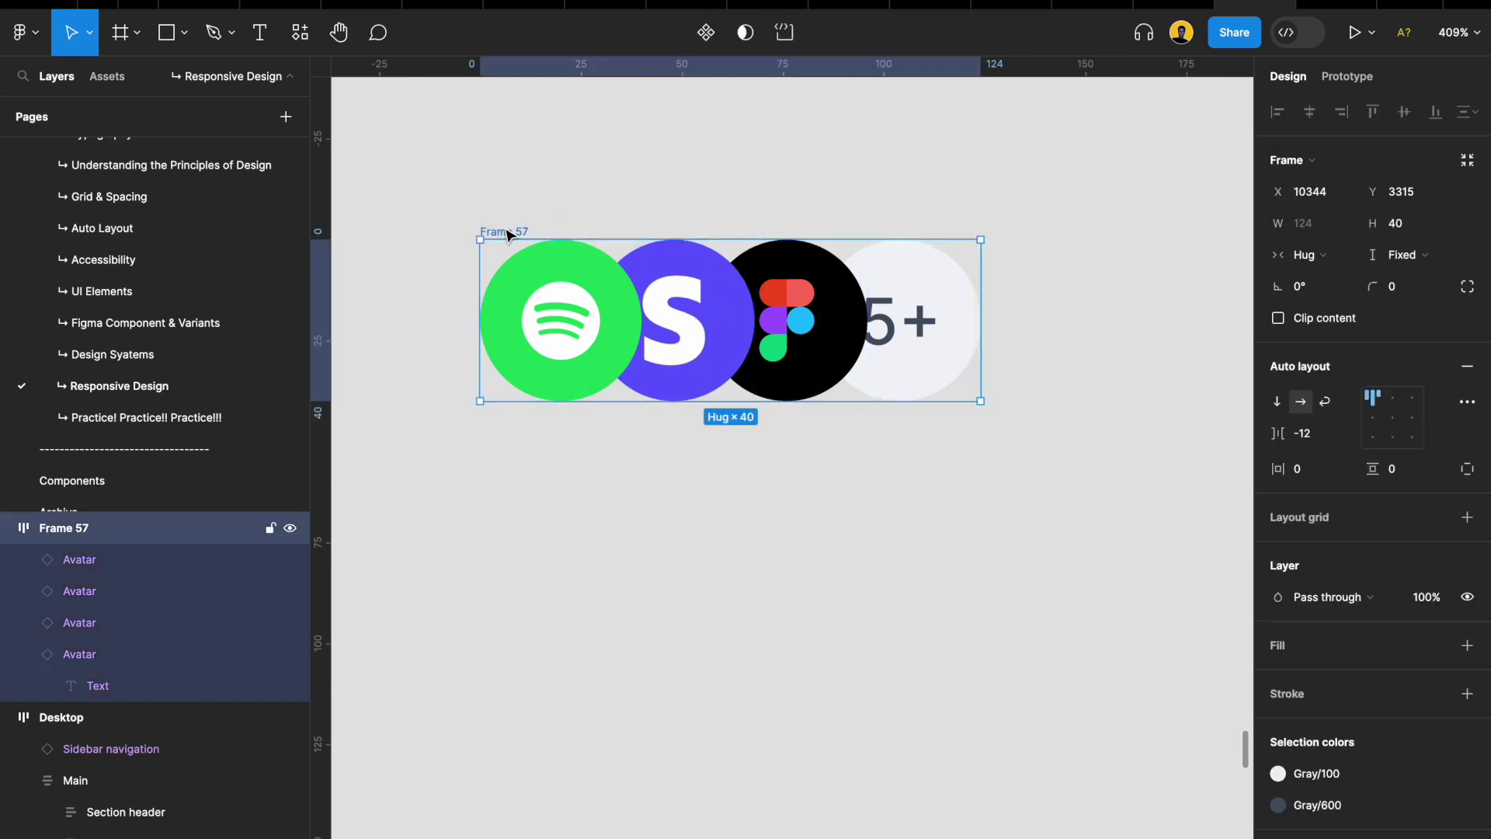
drag(665, 400, 654, 482)
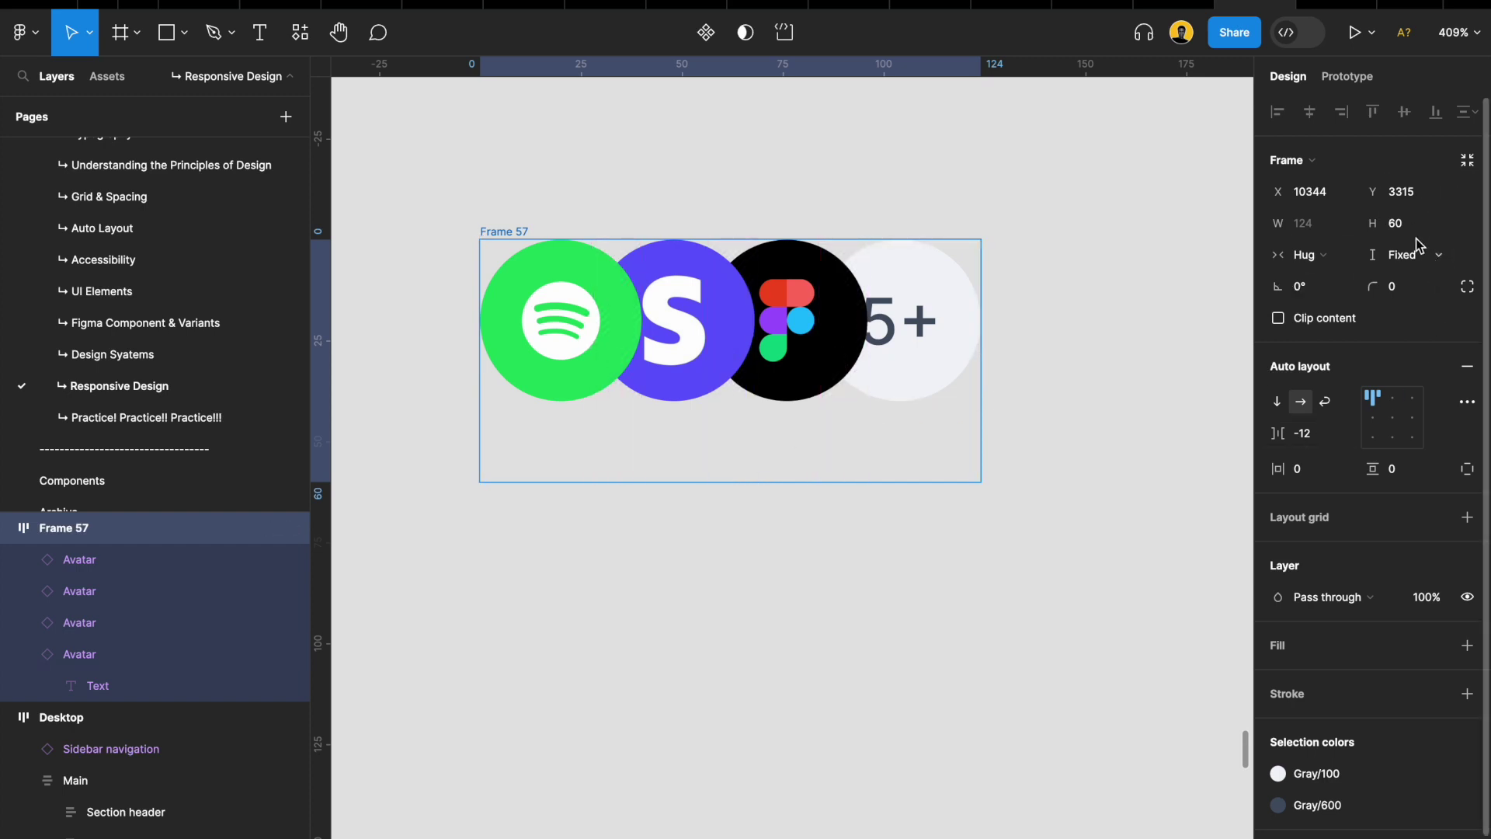
Turn on Align text baseline for Frame 57, leaving canvas stacking at First on top
click(1467, 402)
click(1206, 602)
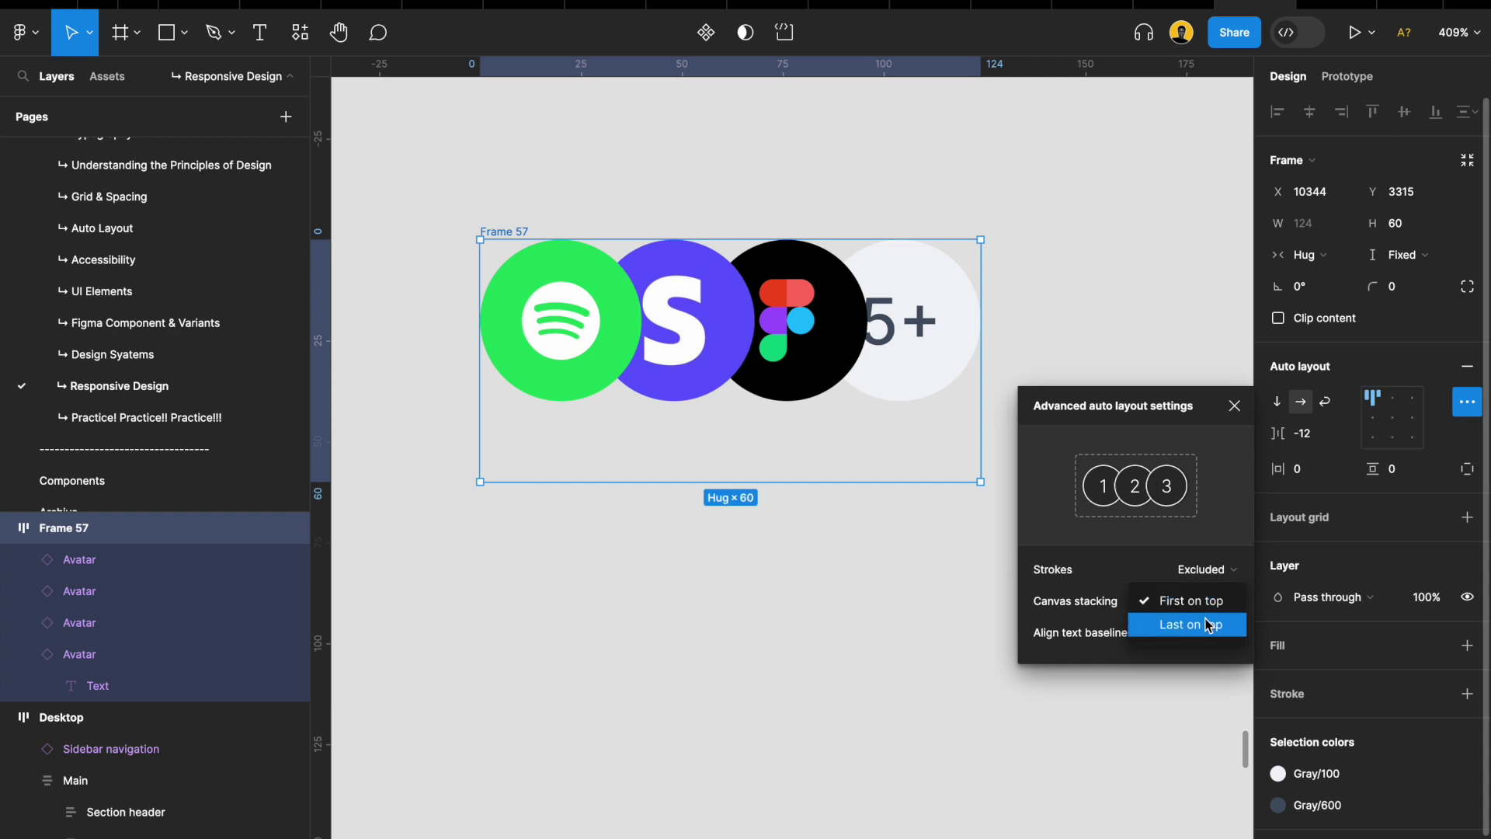
click(1094, 570)
click(1227, 633)
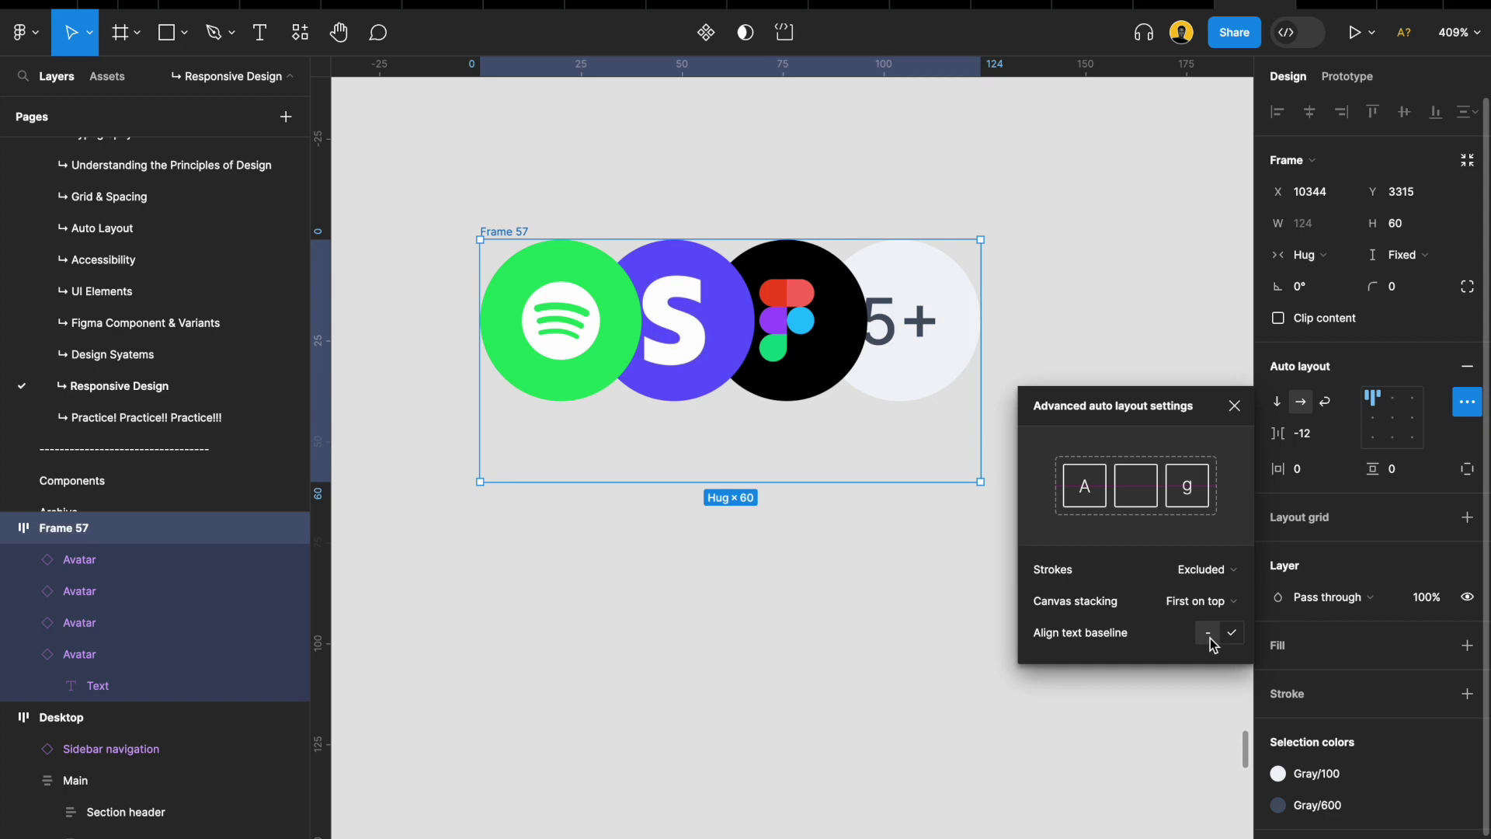
click(1233, 635)
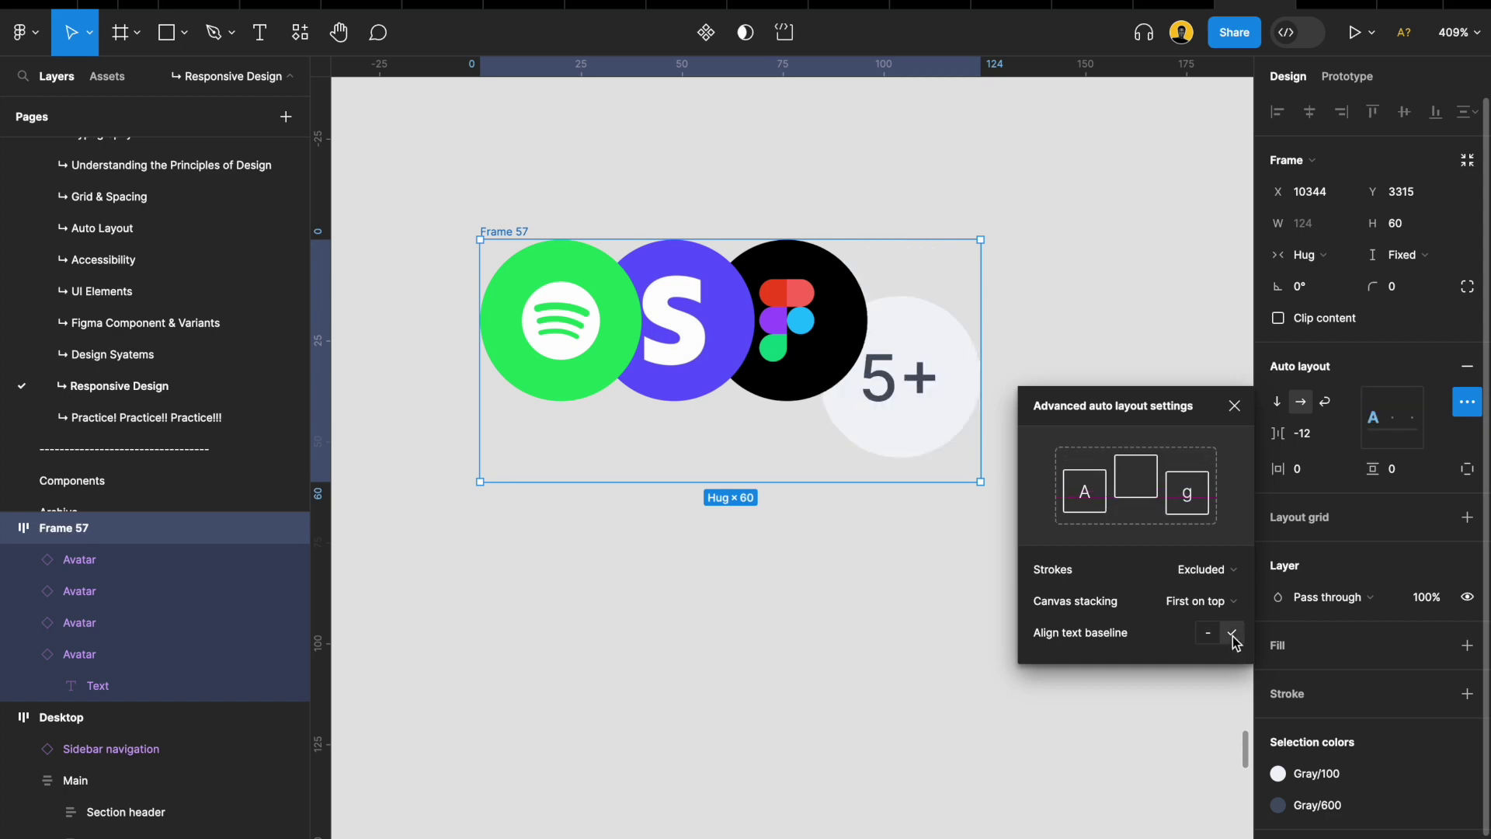
Place a horizontal ruler guide in Frame 57 at 40, along the logo avatars' lower edge, and compare it with the 5+ text baseline
scroll(899, 379, up, 3)
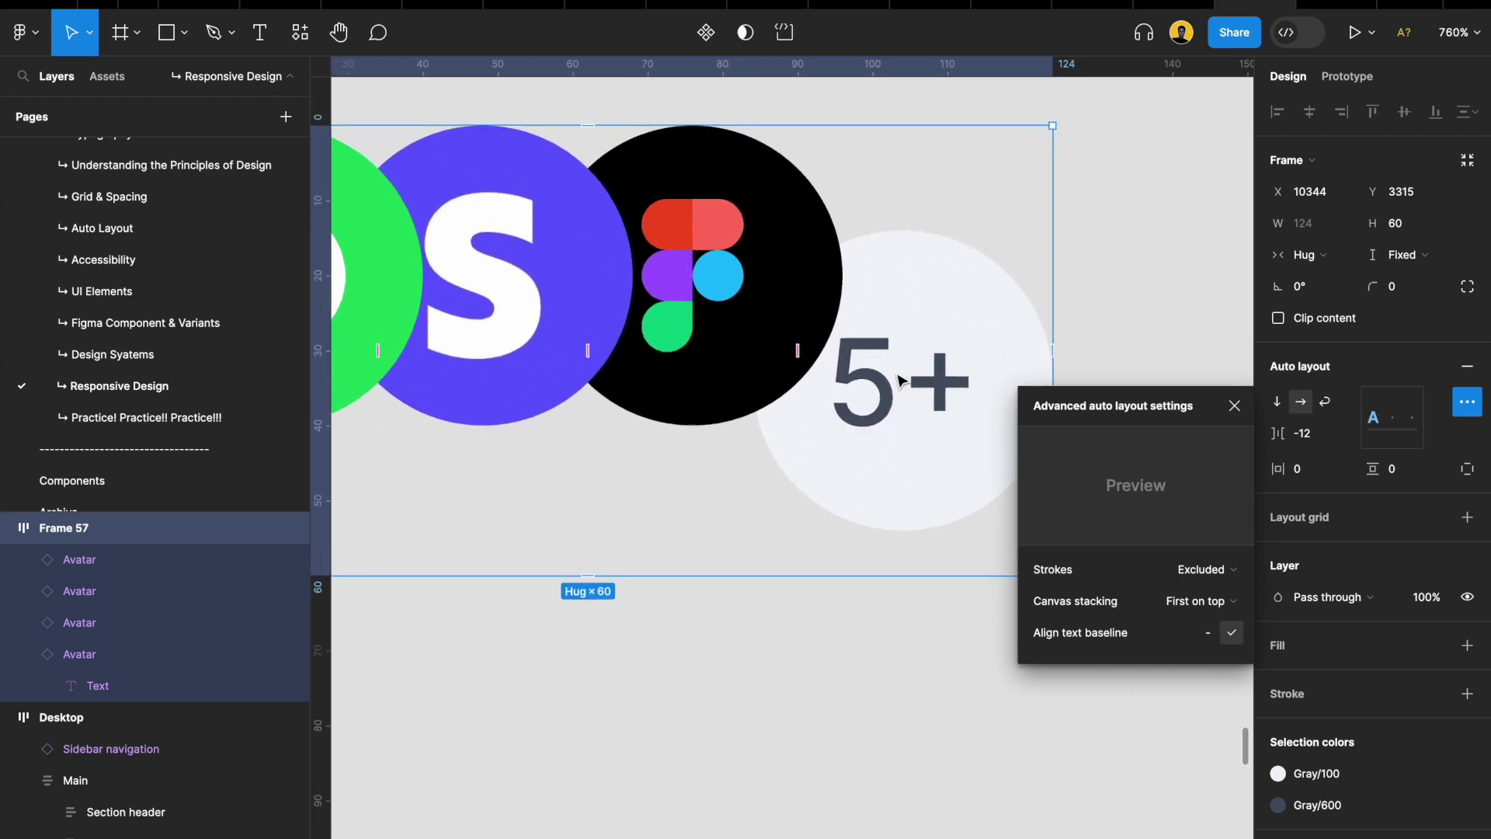
scroll(899, 380, down, 3)
scroll(886, 389, up, 4)
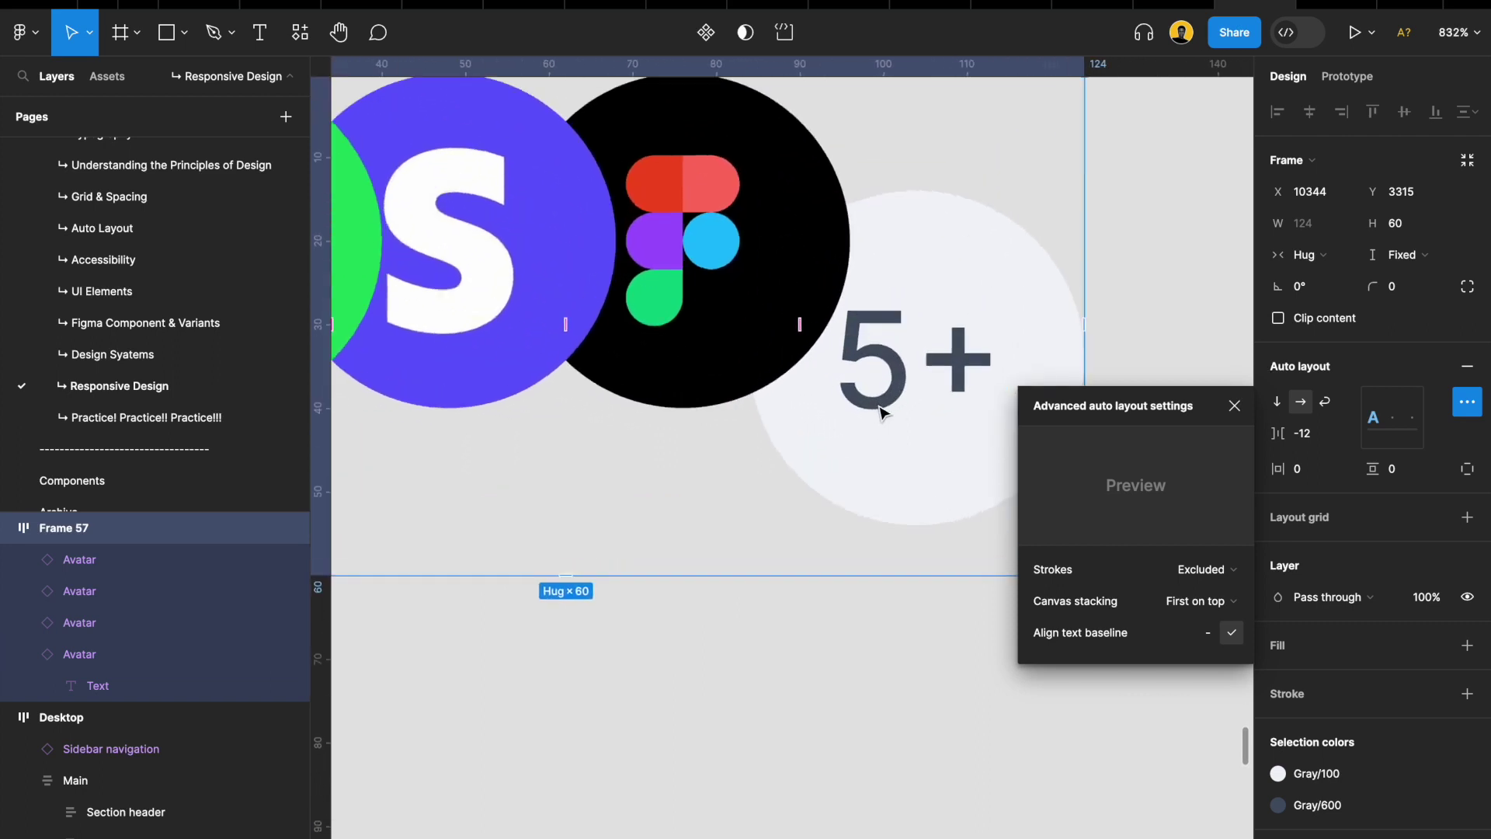
drag(690, 74, 733, 407)
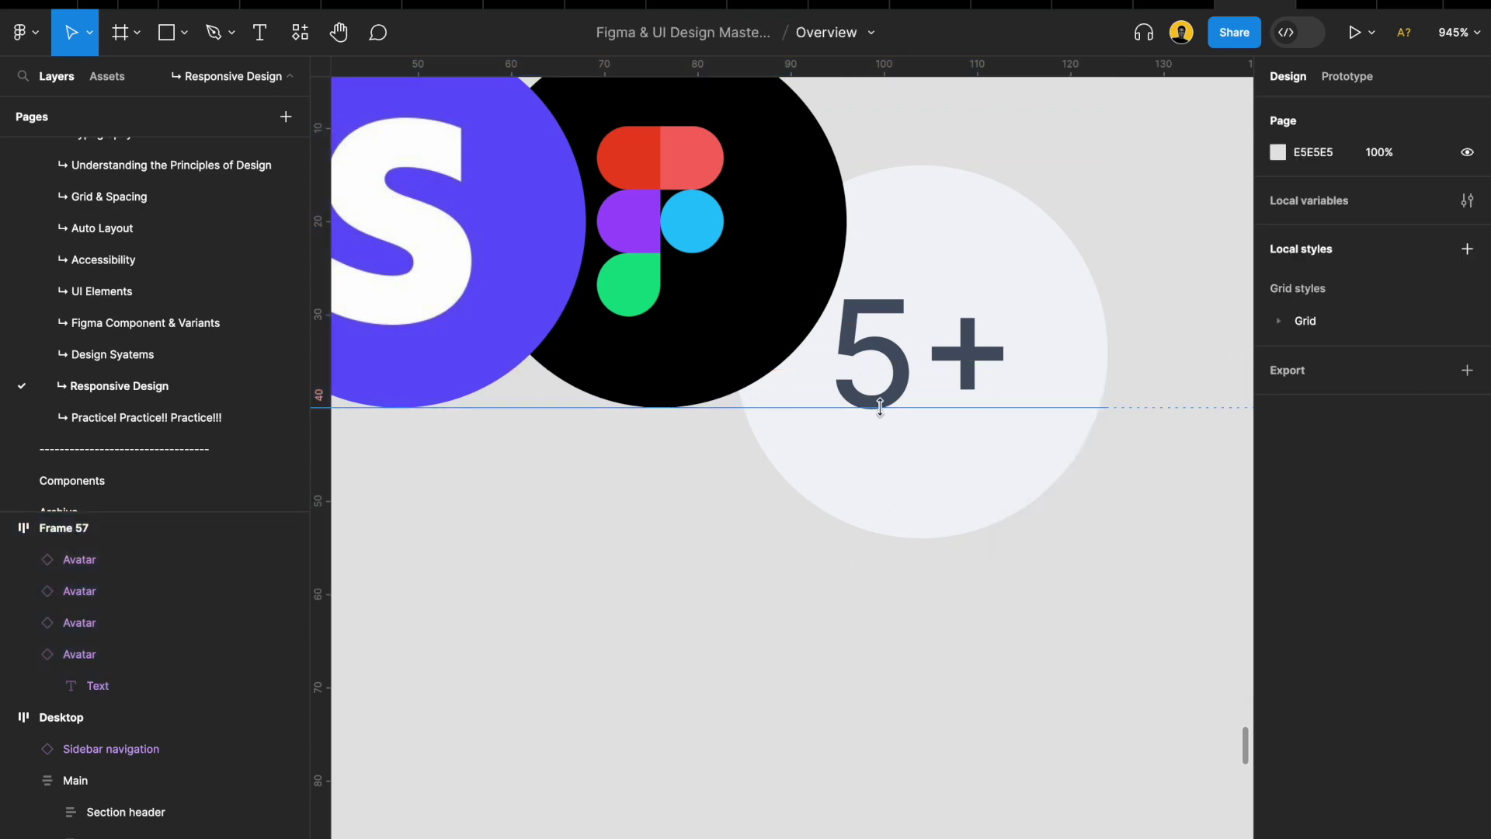
scroll(879, 403, up, 4)
scroll(880, 406, down, 2)
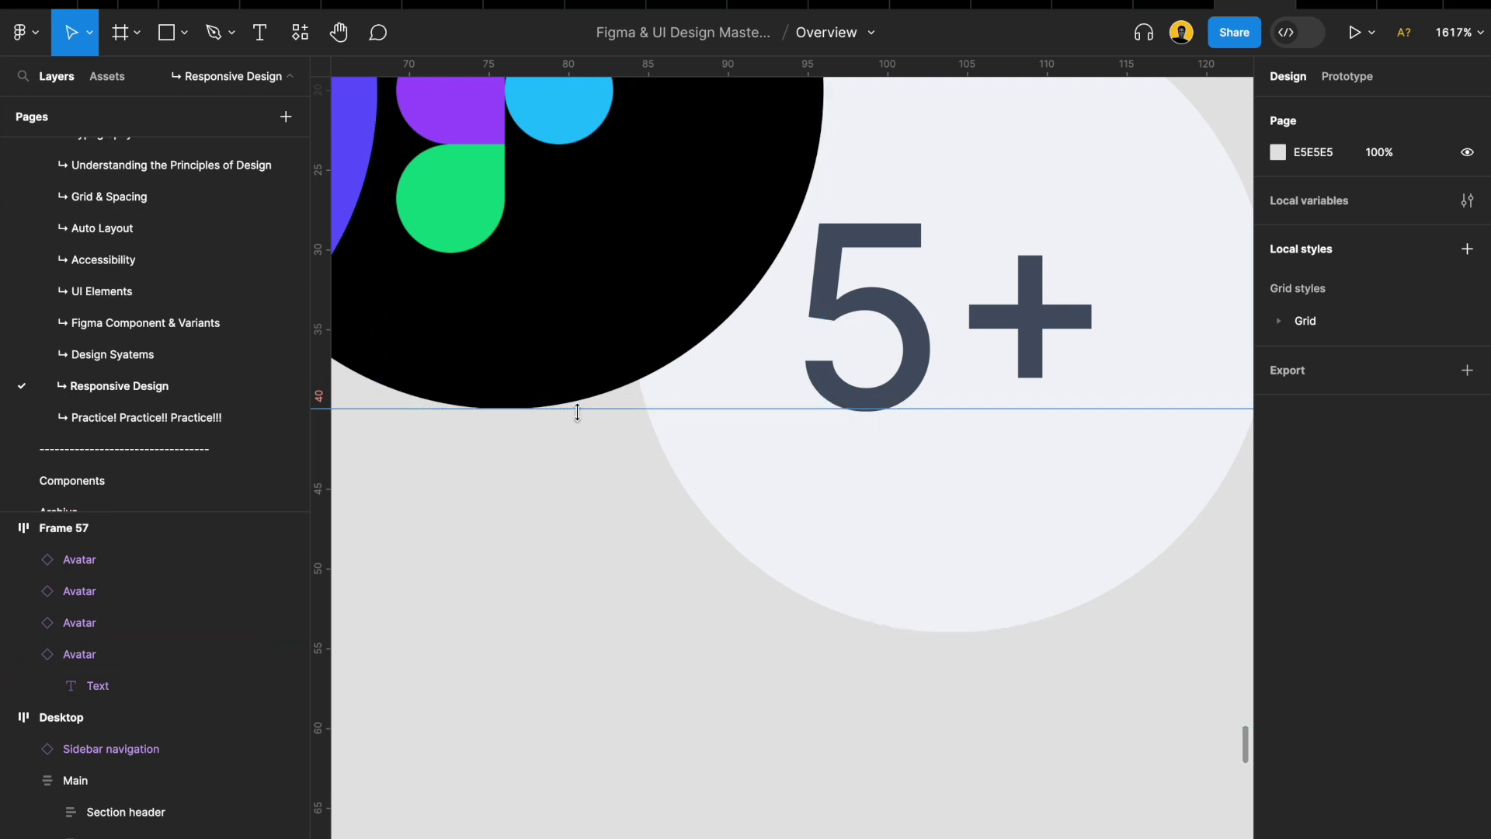
key(minus)
key(minus)
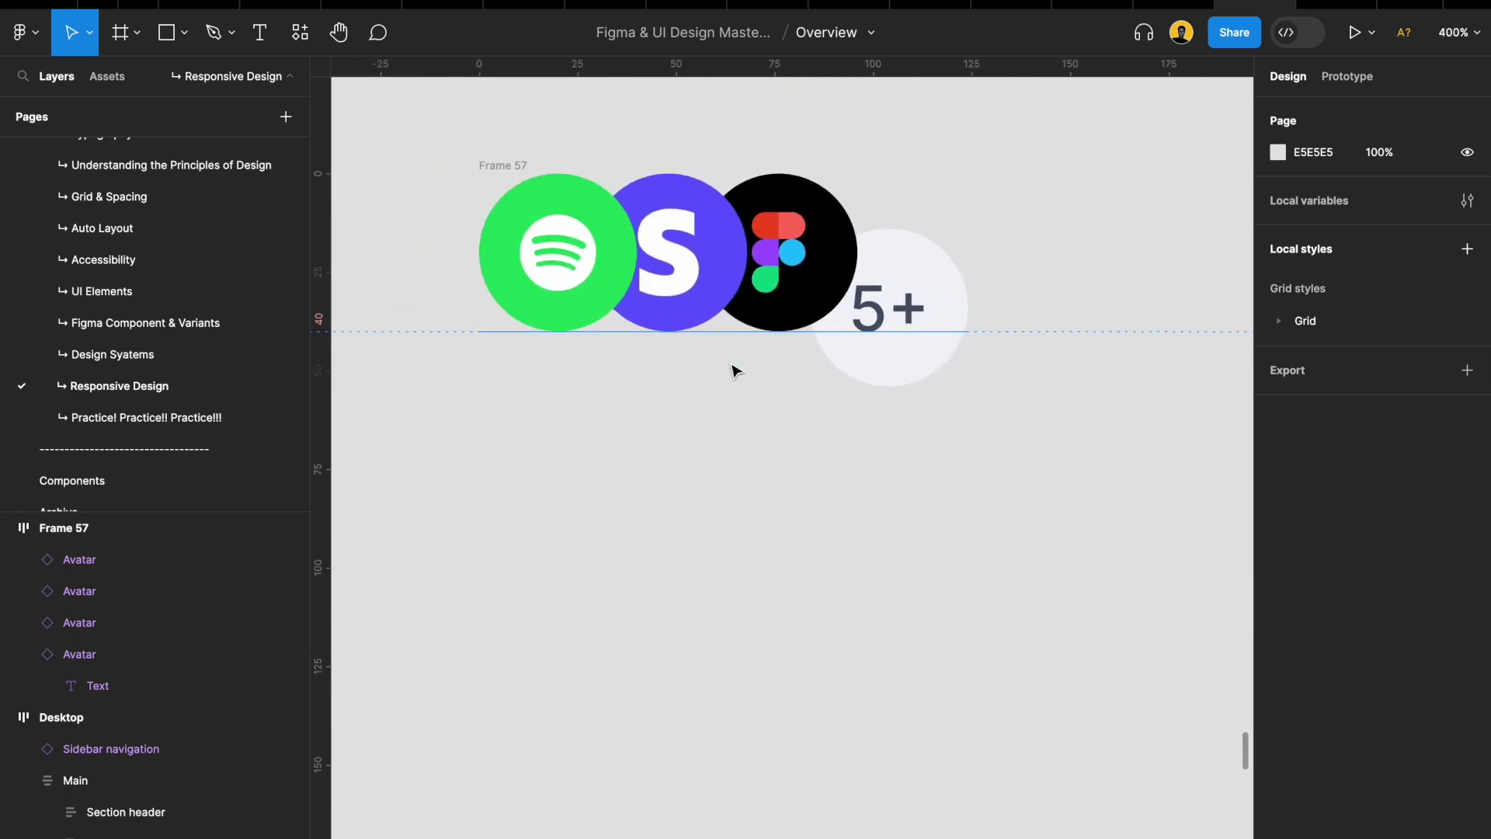
Try extending Frame 57 to a height of 99 and undo the resize
click(491, 167)
drag(613, 413, 614, 563)
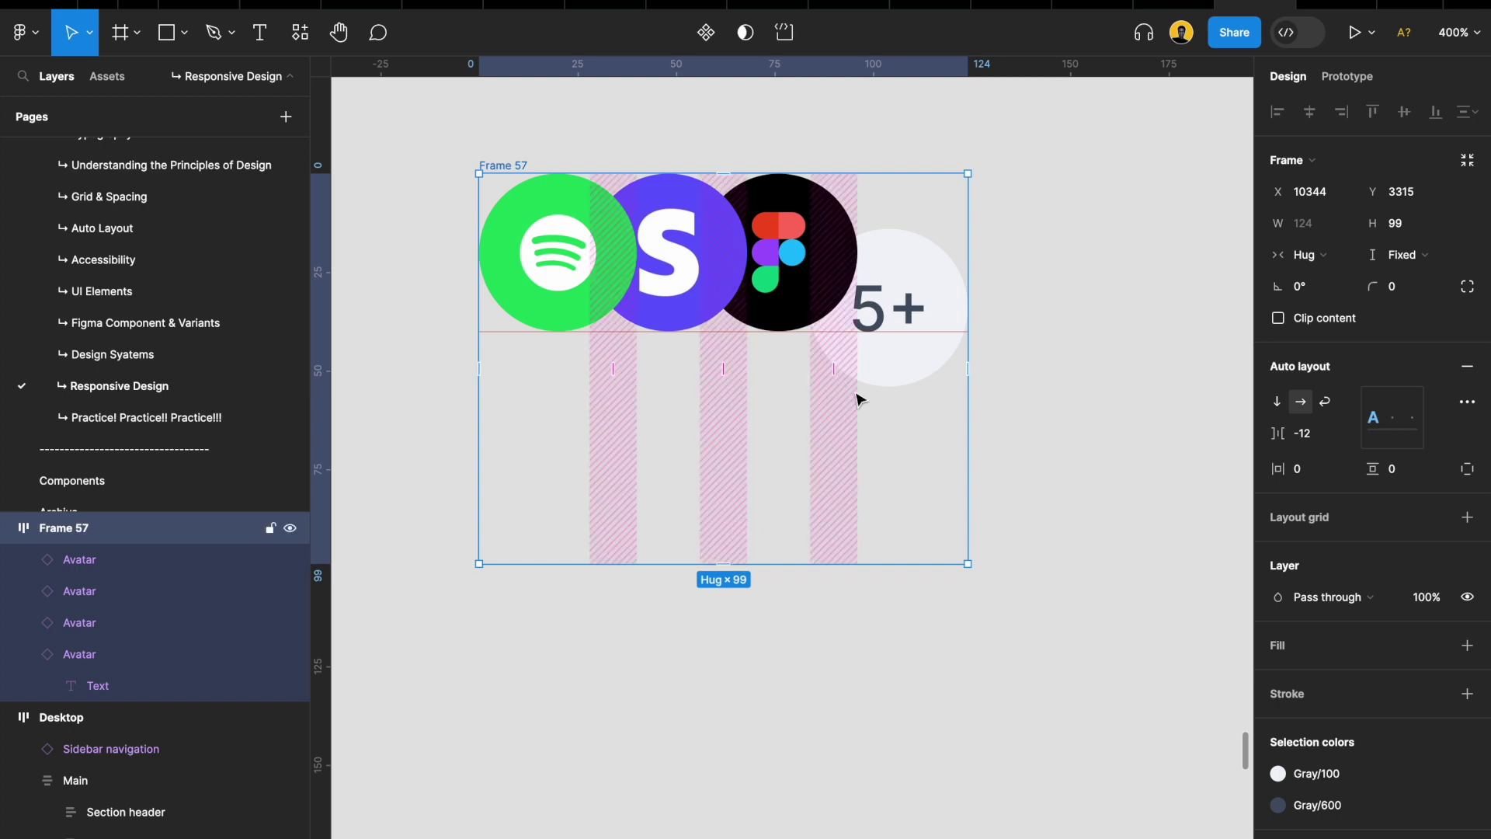
key(ctrl+z)
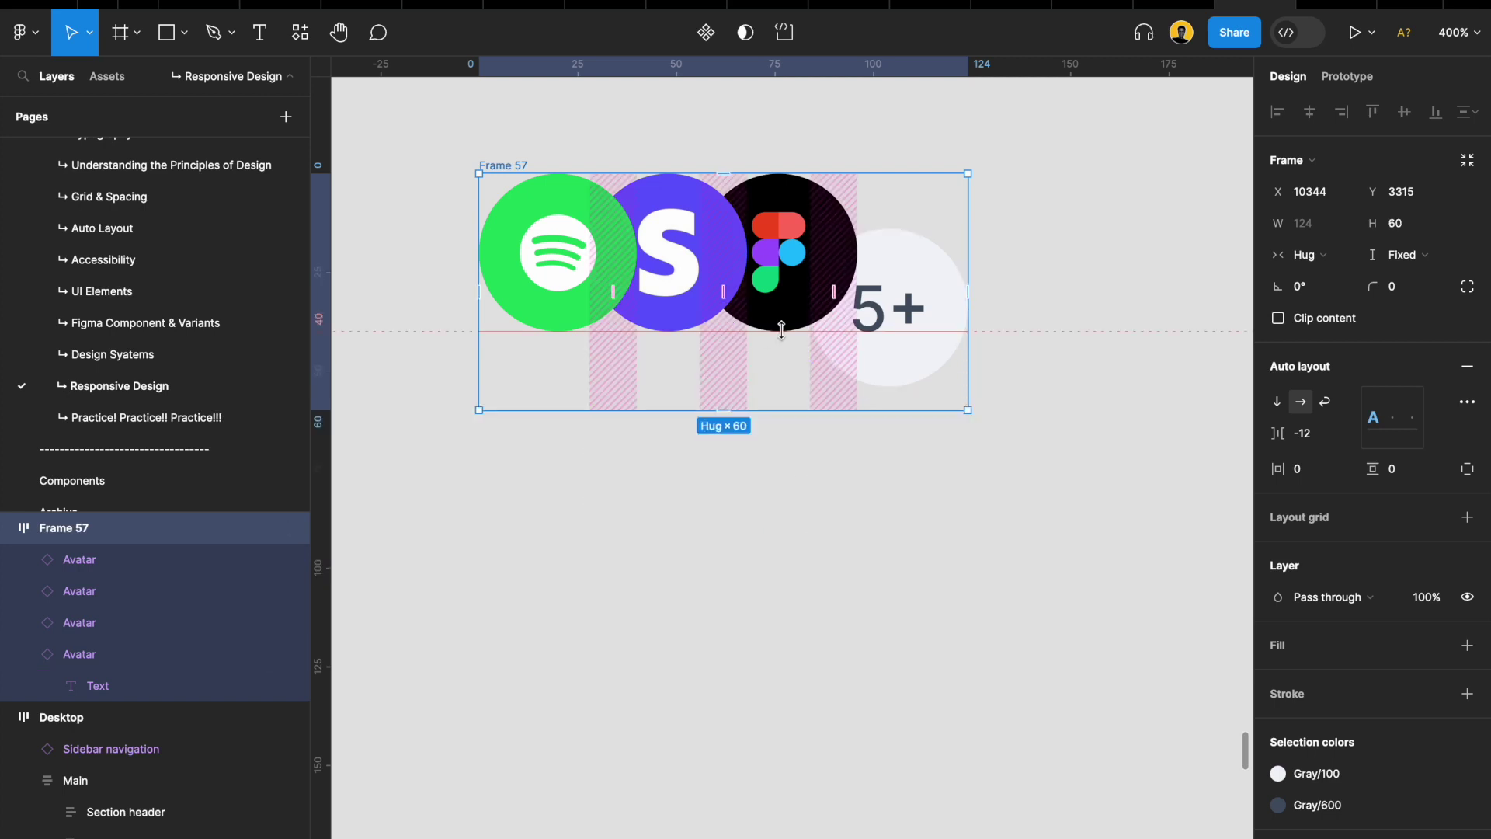
Recheck Frame 57's advanced auto layout settings and delete the frame
click(1462, 411)
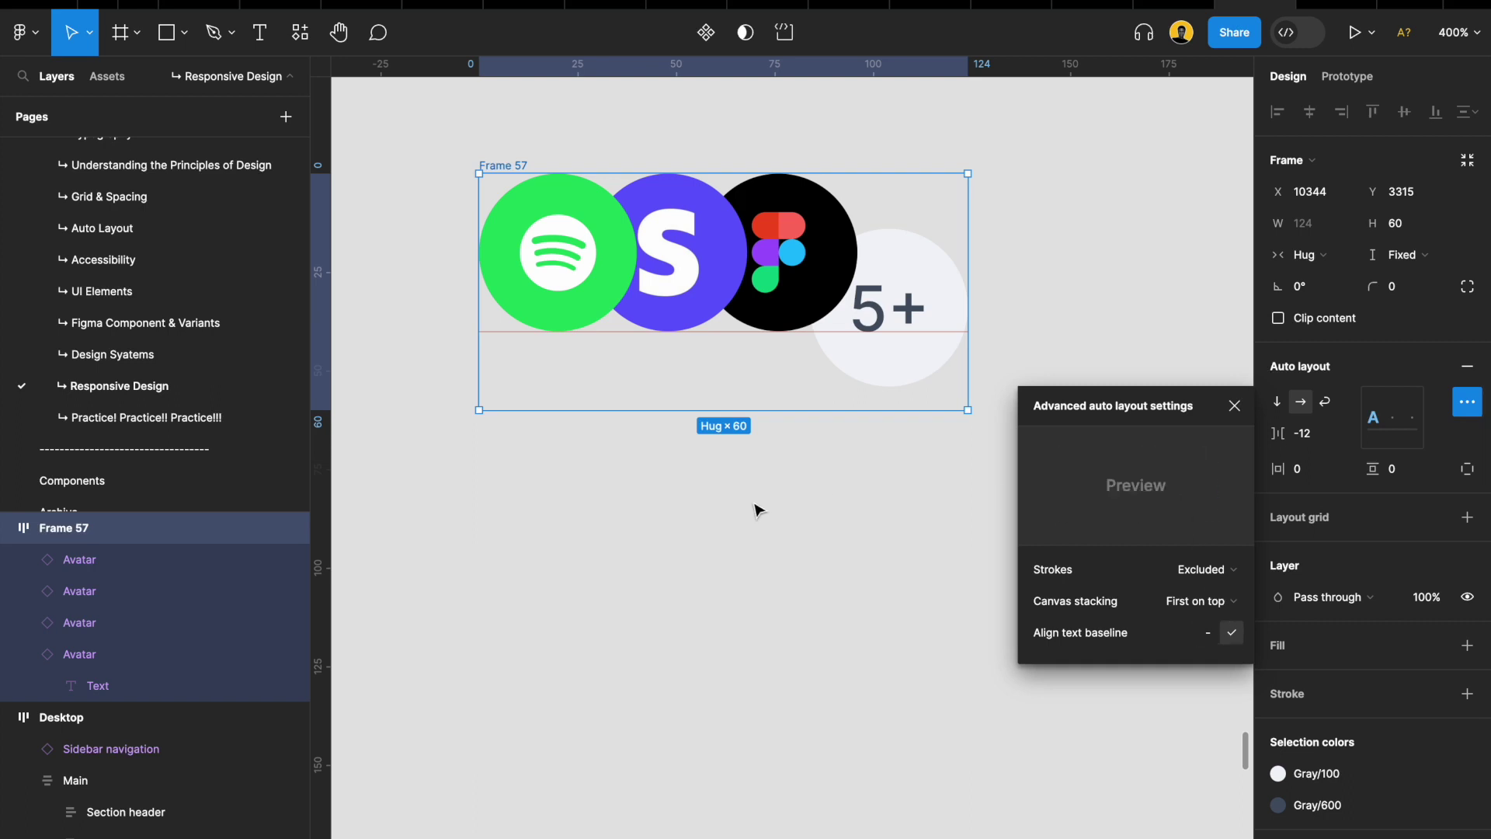
click(722, 515)
click(520, 167)
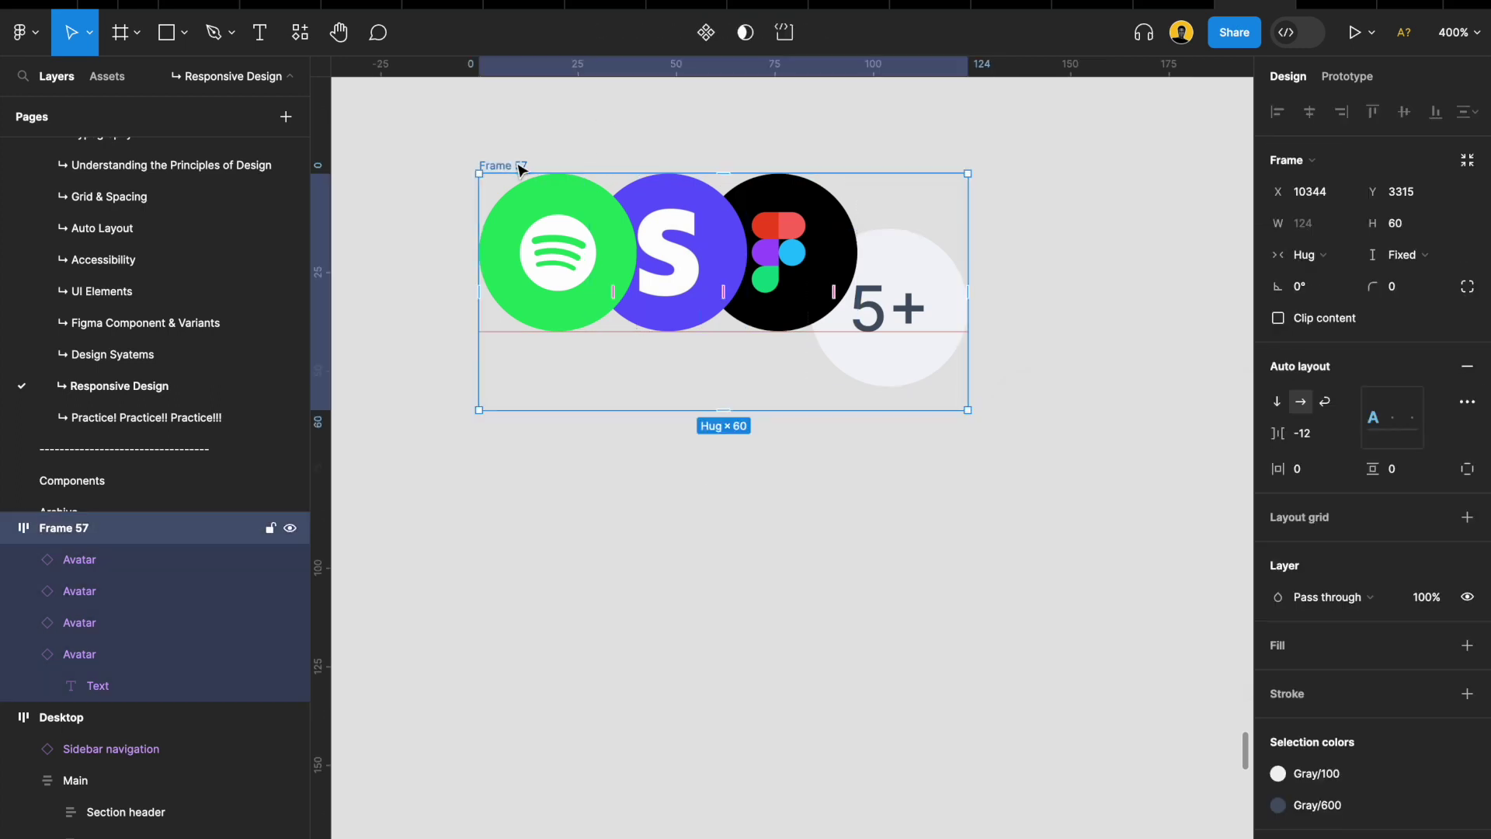
key(Delete)
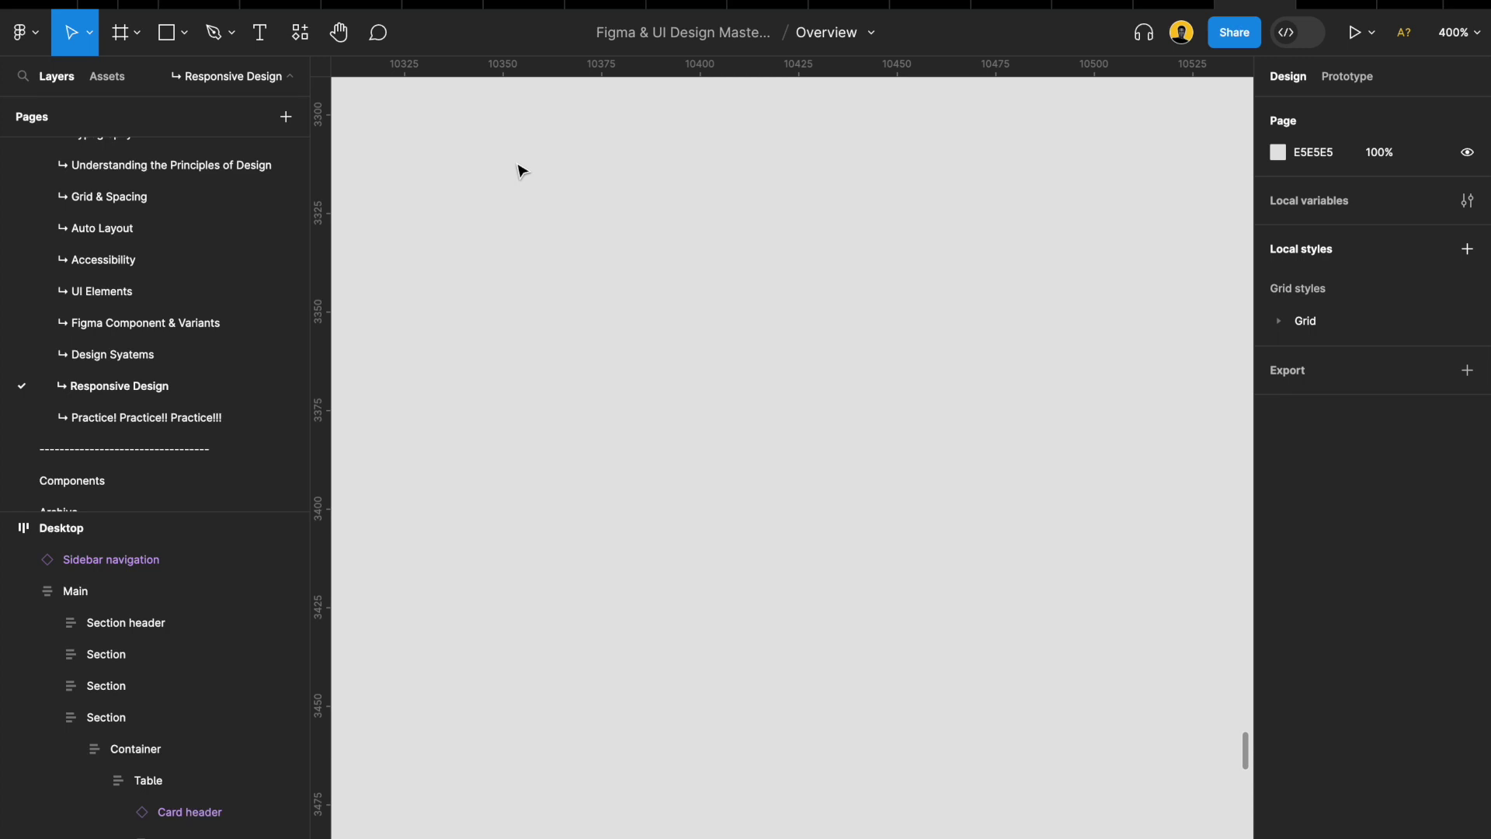
scroll(674, 269, down, 10)
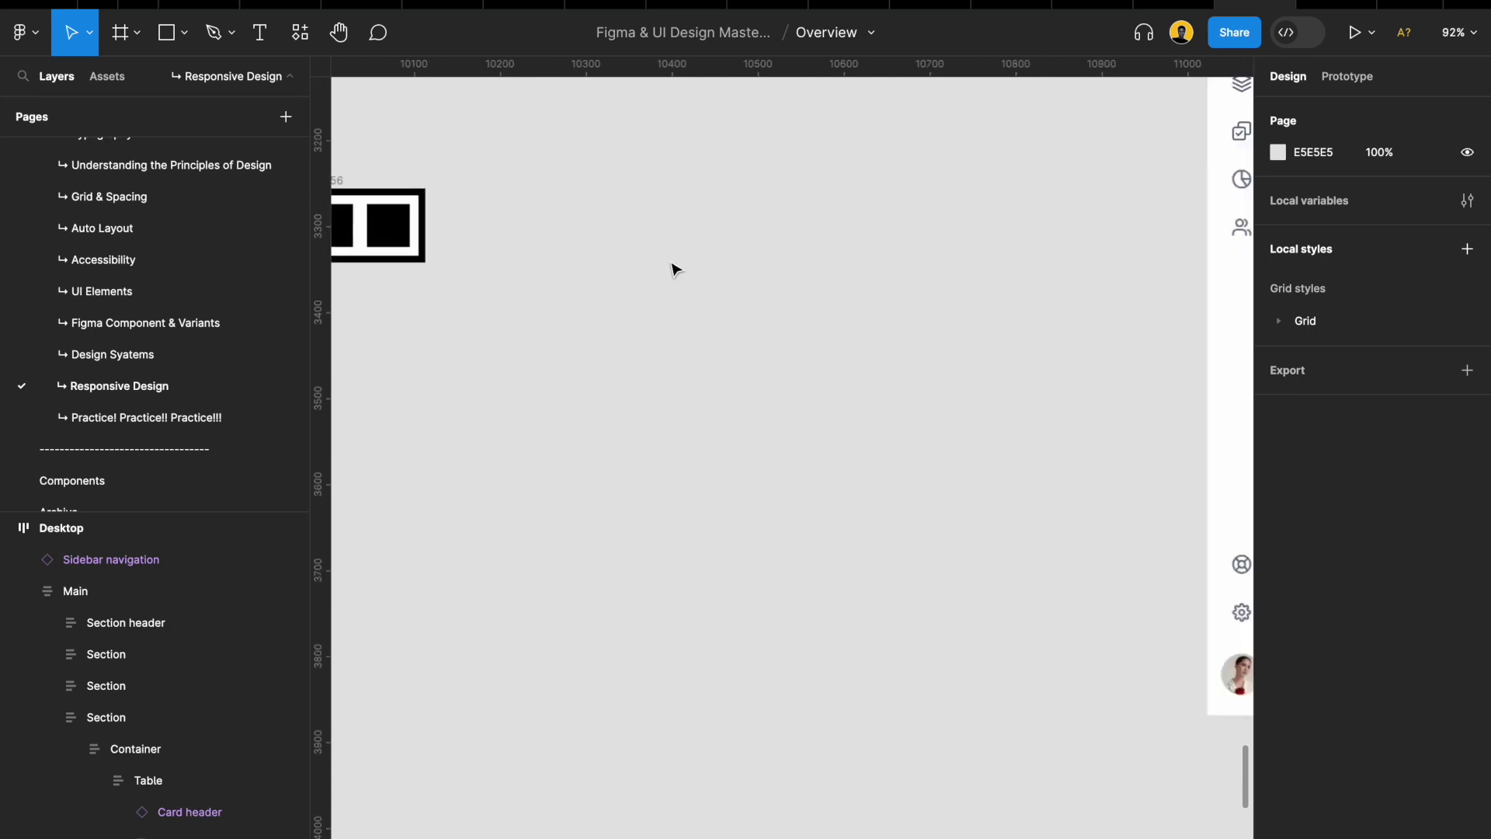
scroll(674, 270, down, 5)
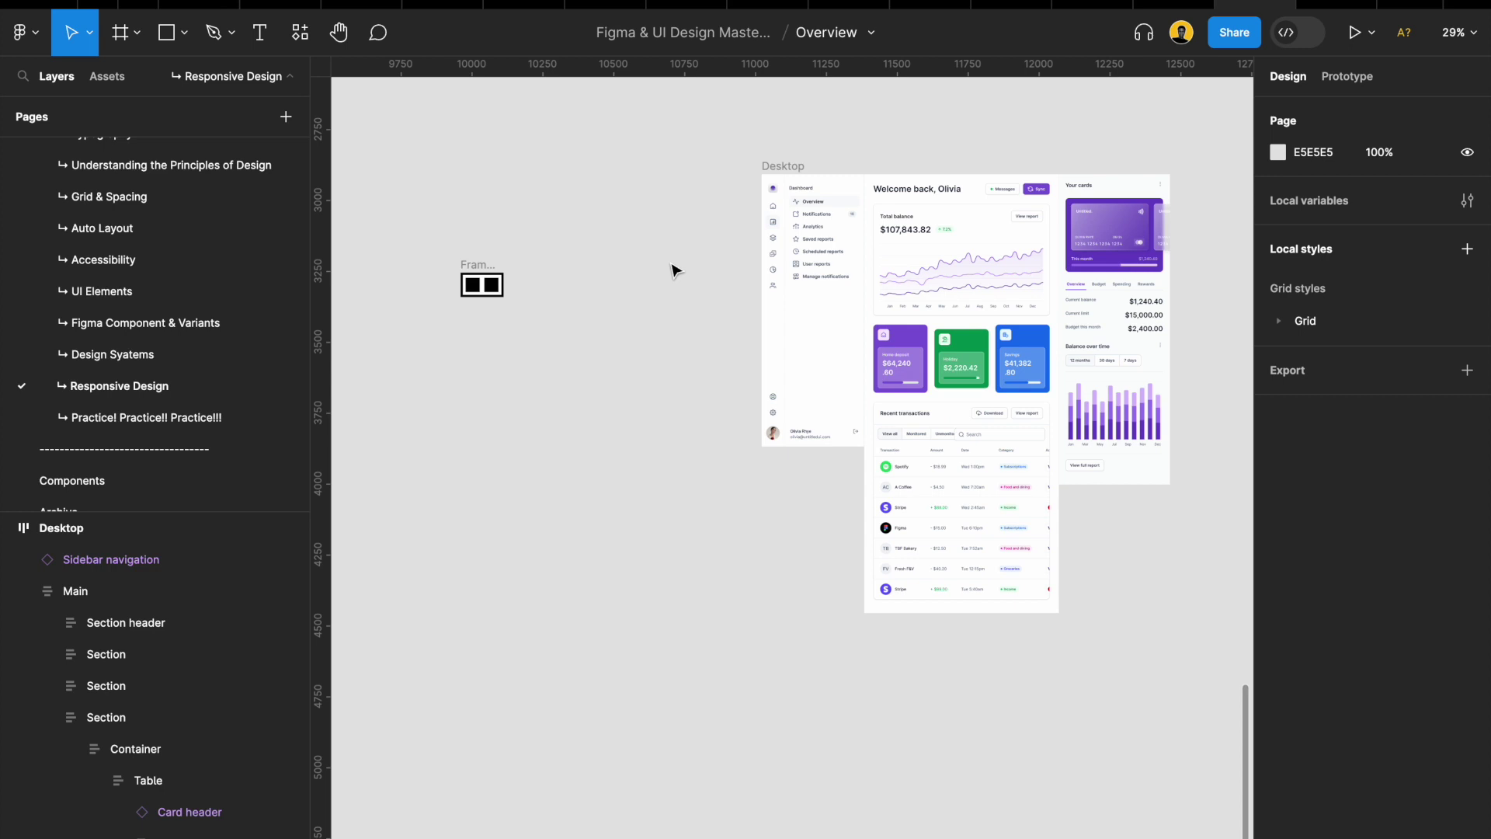
scroll(674, 270, down, 8)
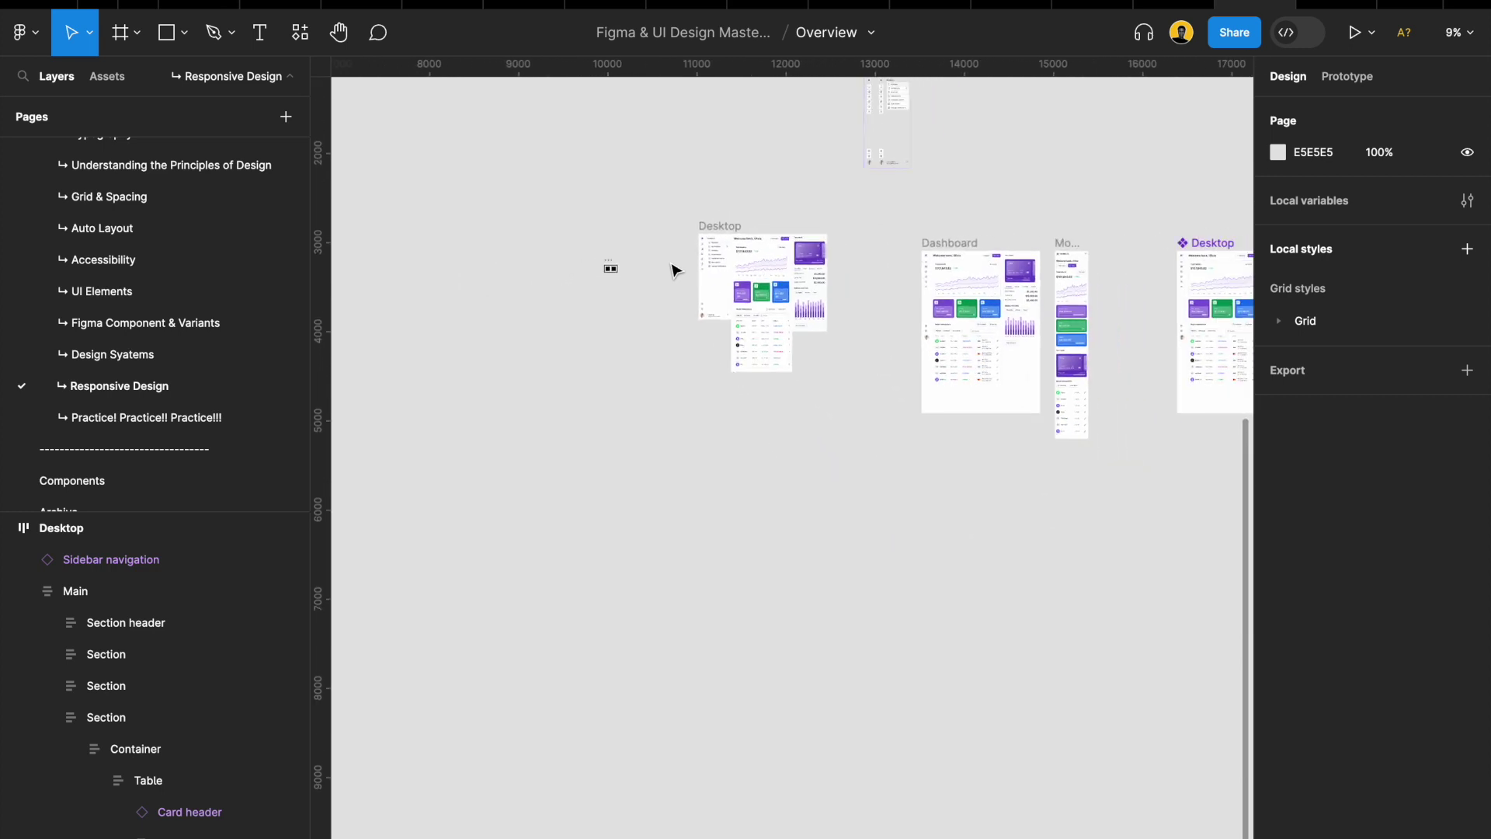
scroll(613, 268, up, 6)
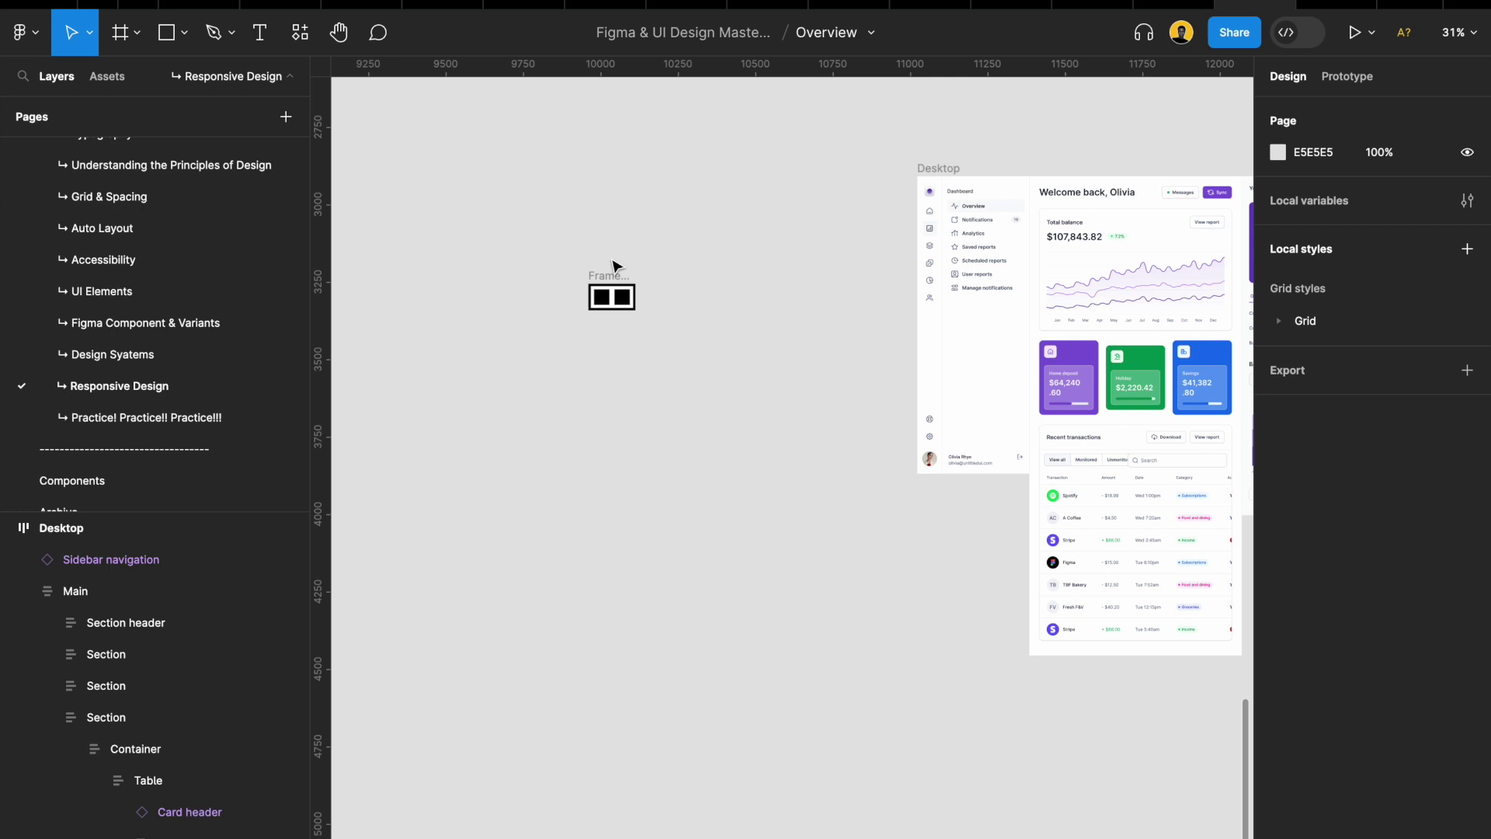
scroll(613, 267, down, 2)
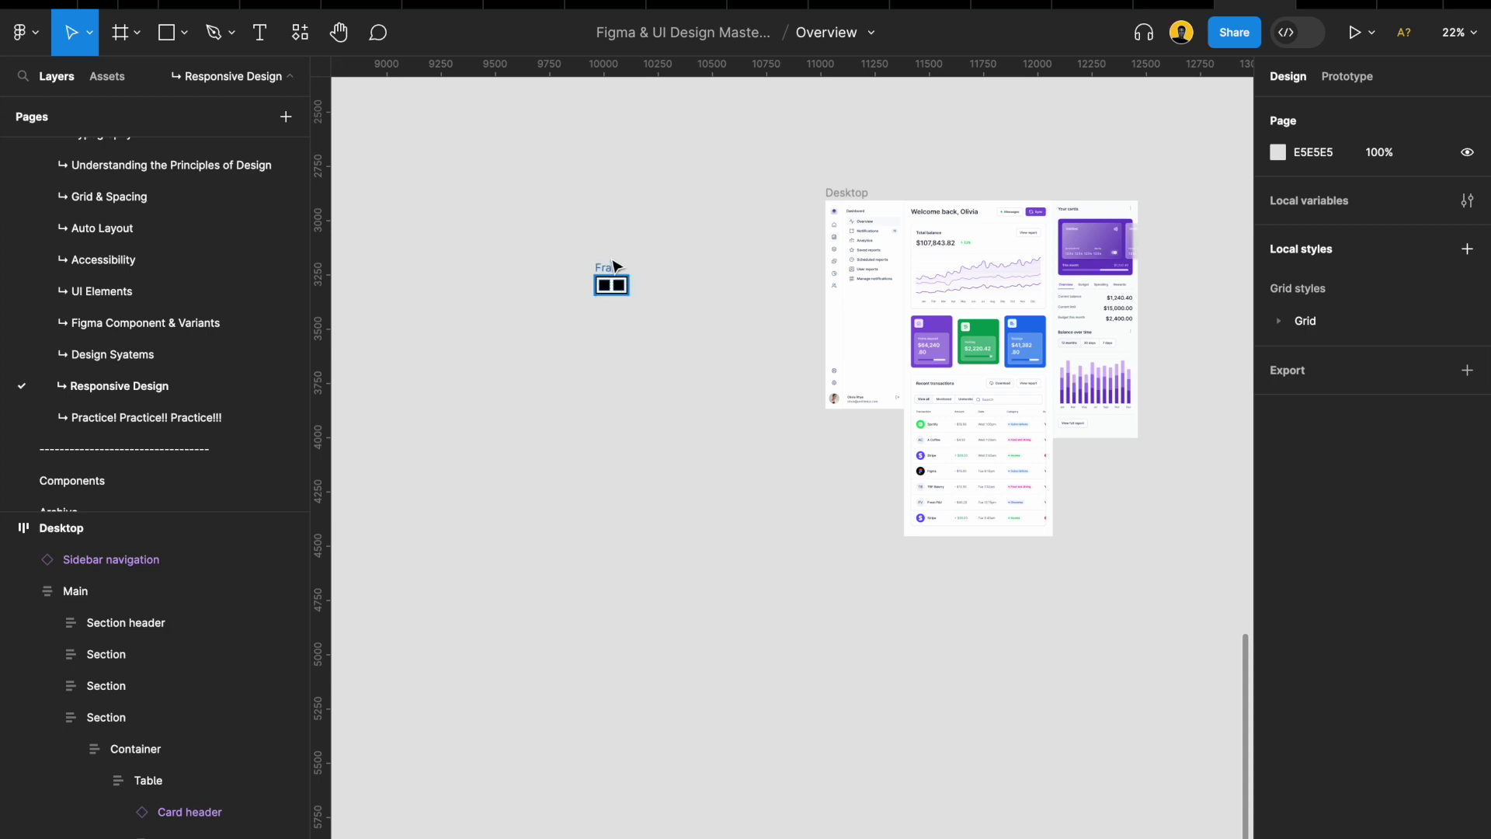
scroll(945, 206, up, 5)
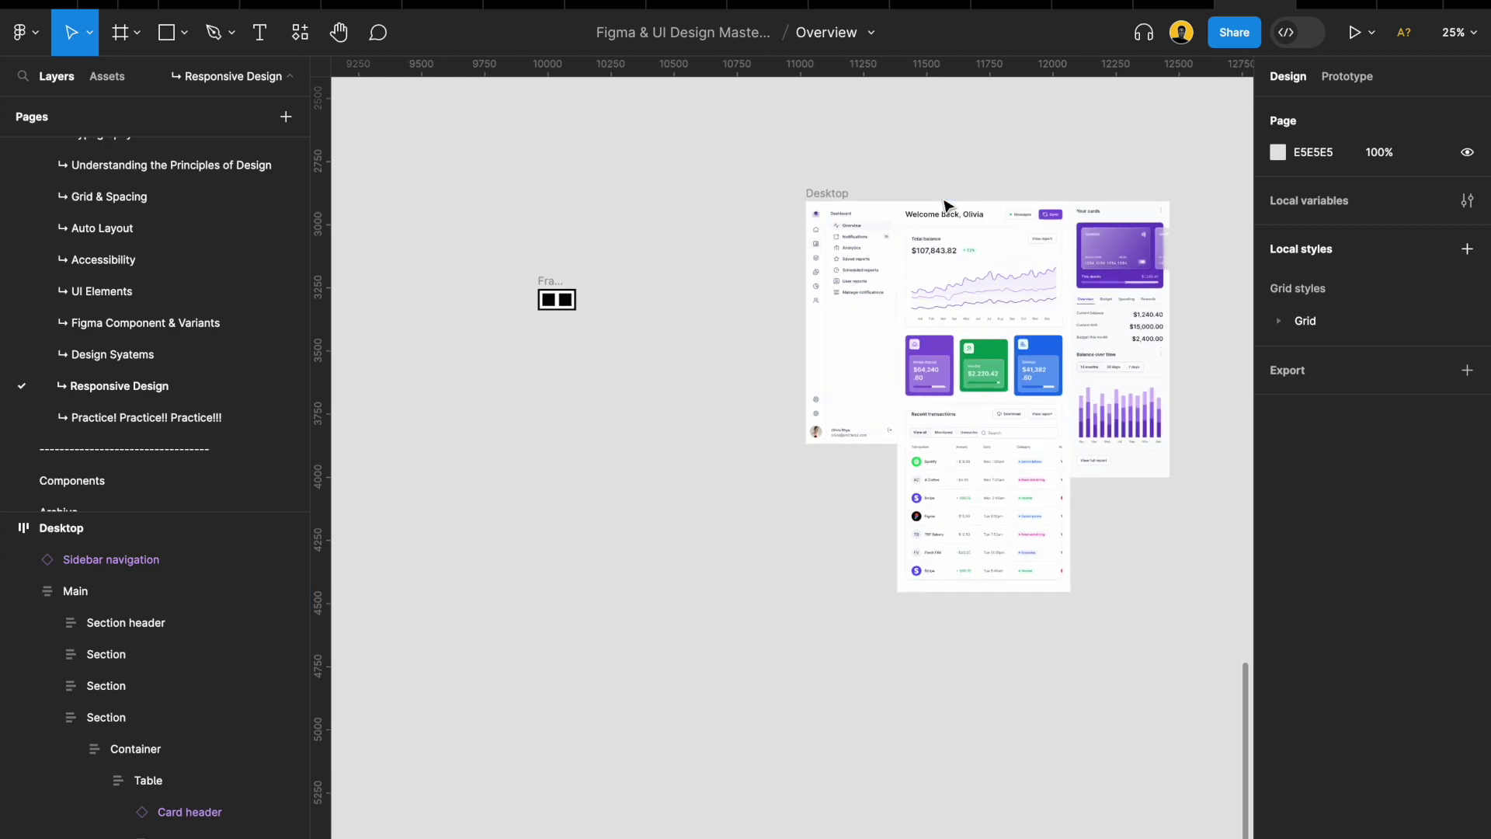
Examine the Desktop dashboard's welcome section header and its nested container layers
scroll(884, 226, up, 5)
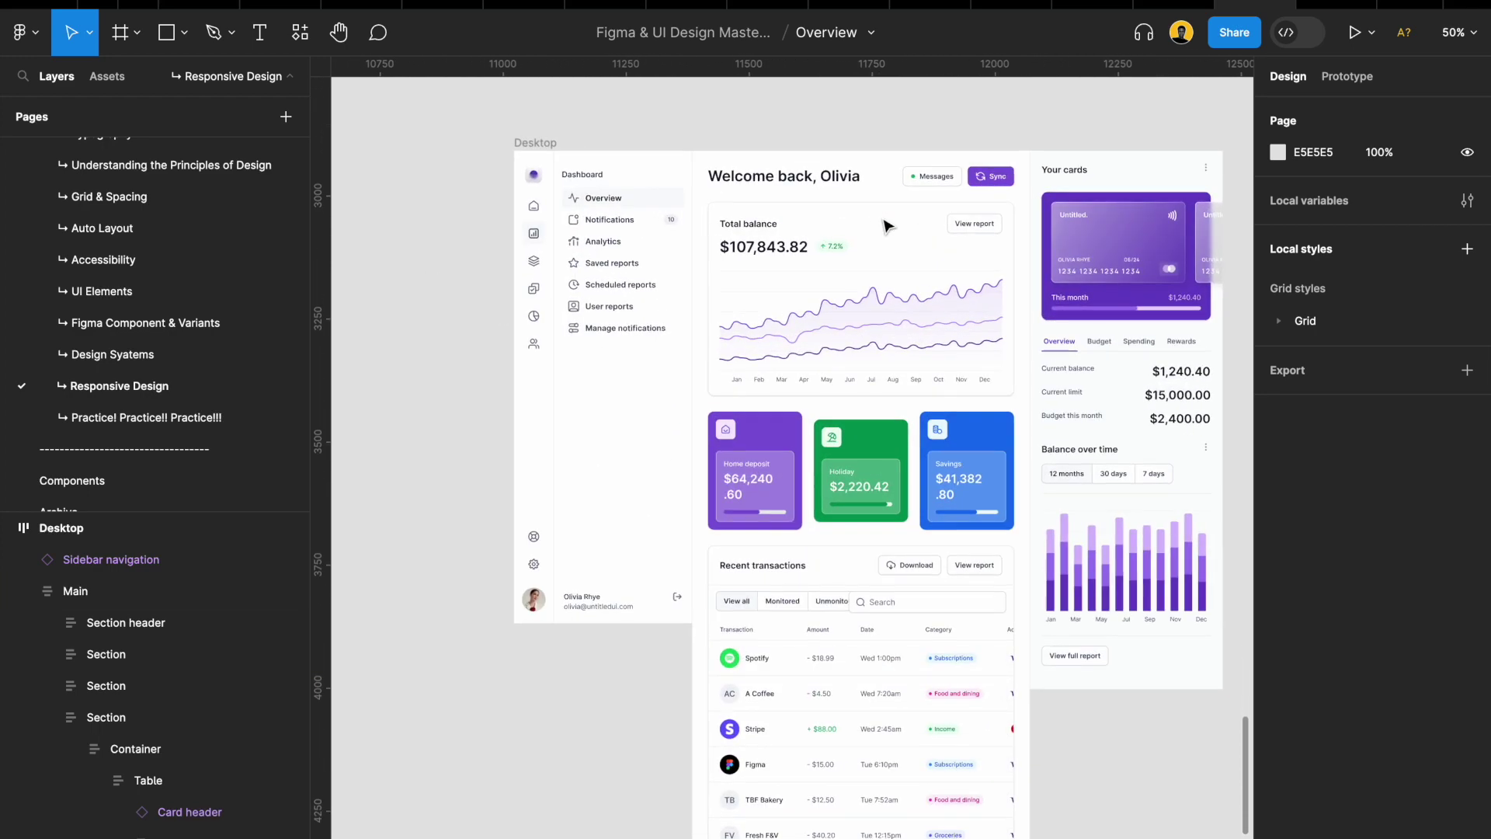
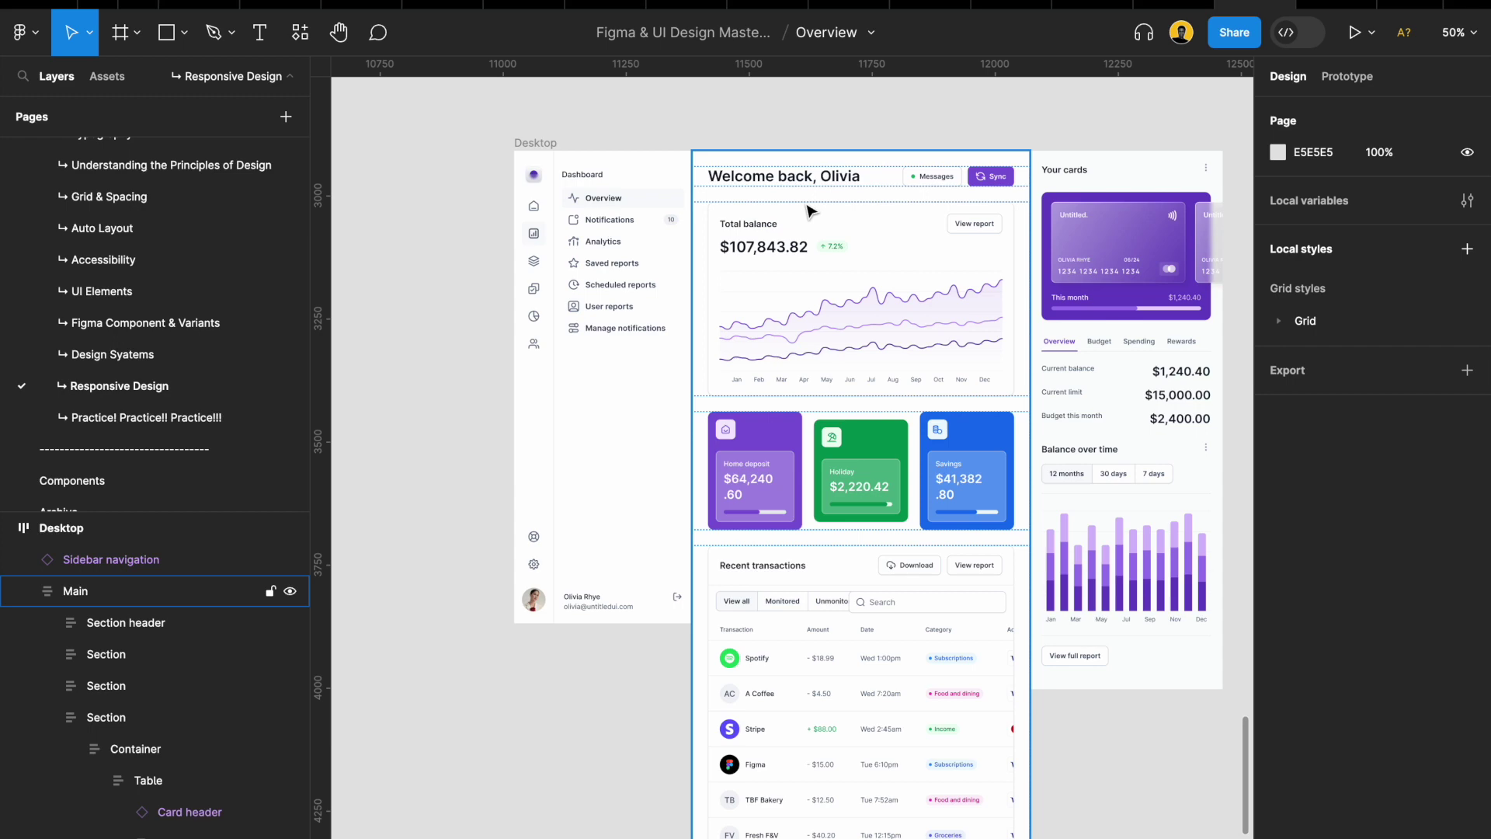
scroll(808, 209, down, 3)
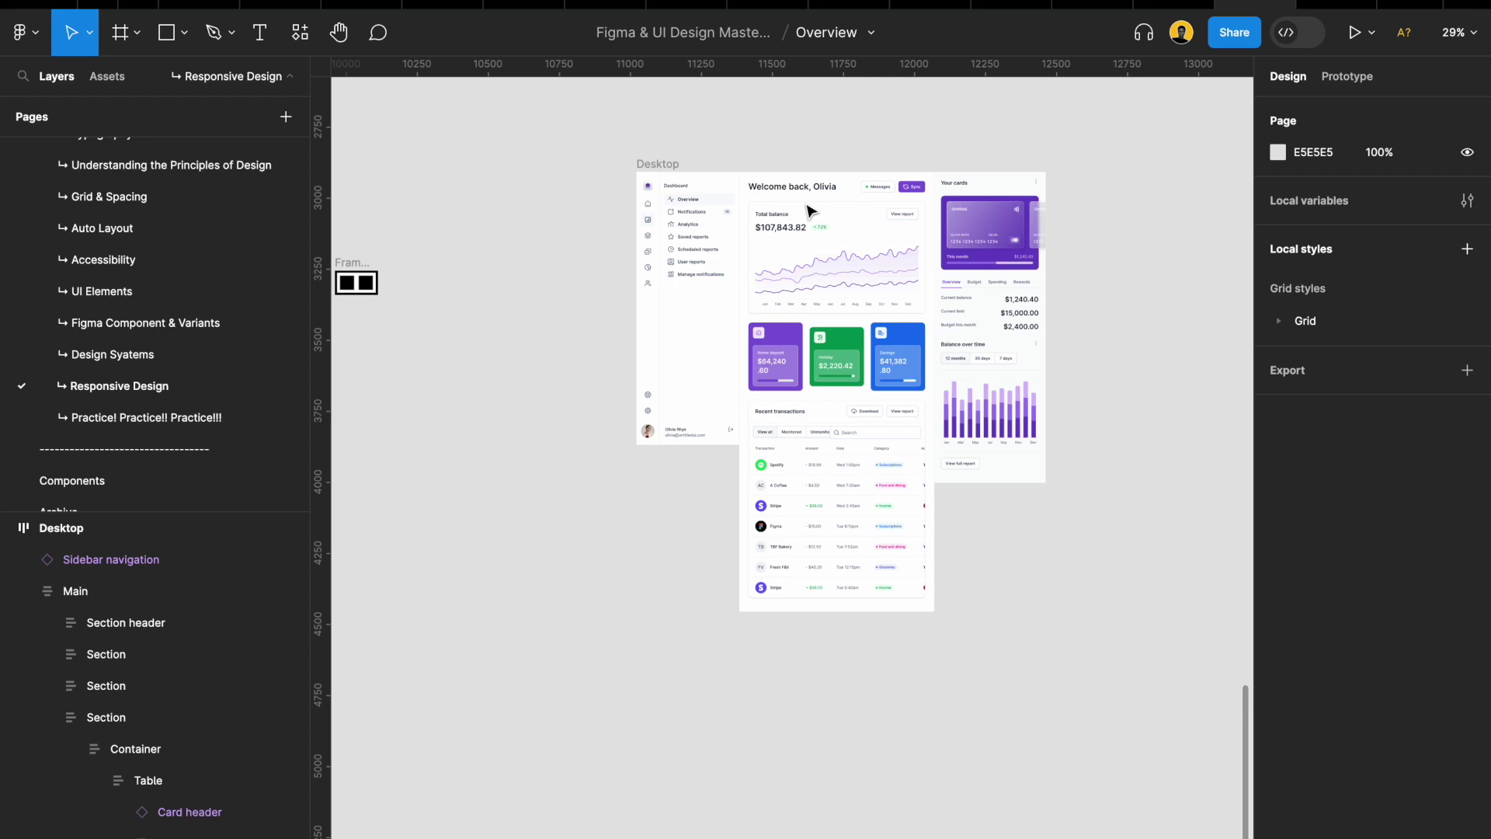
scroll(782, 247, up, 3)
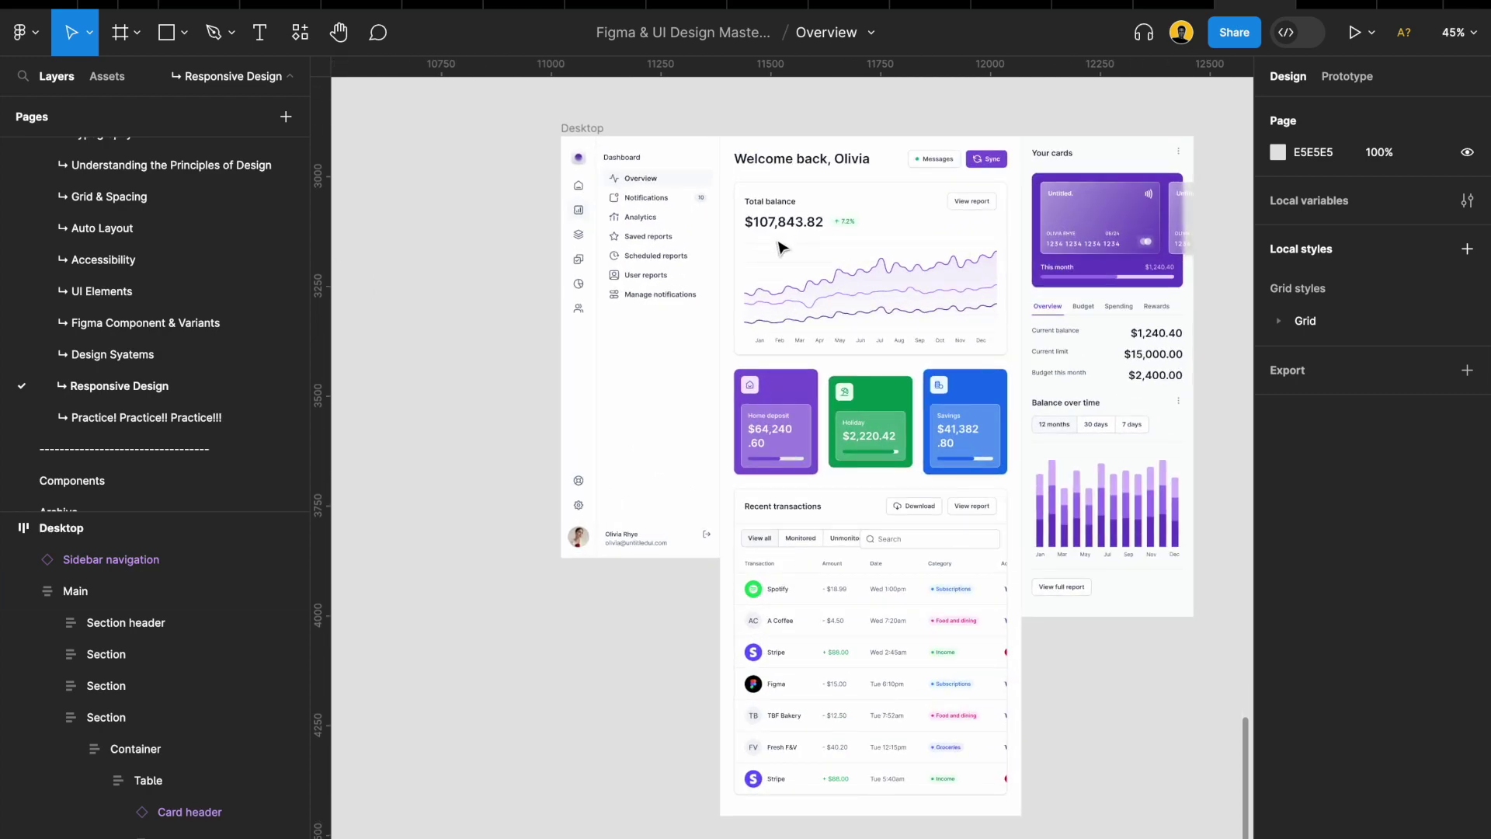
scroll(827, 168, up, 5)
double_click(787, 161)
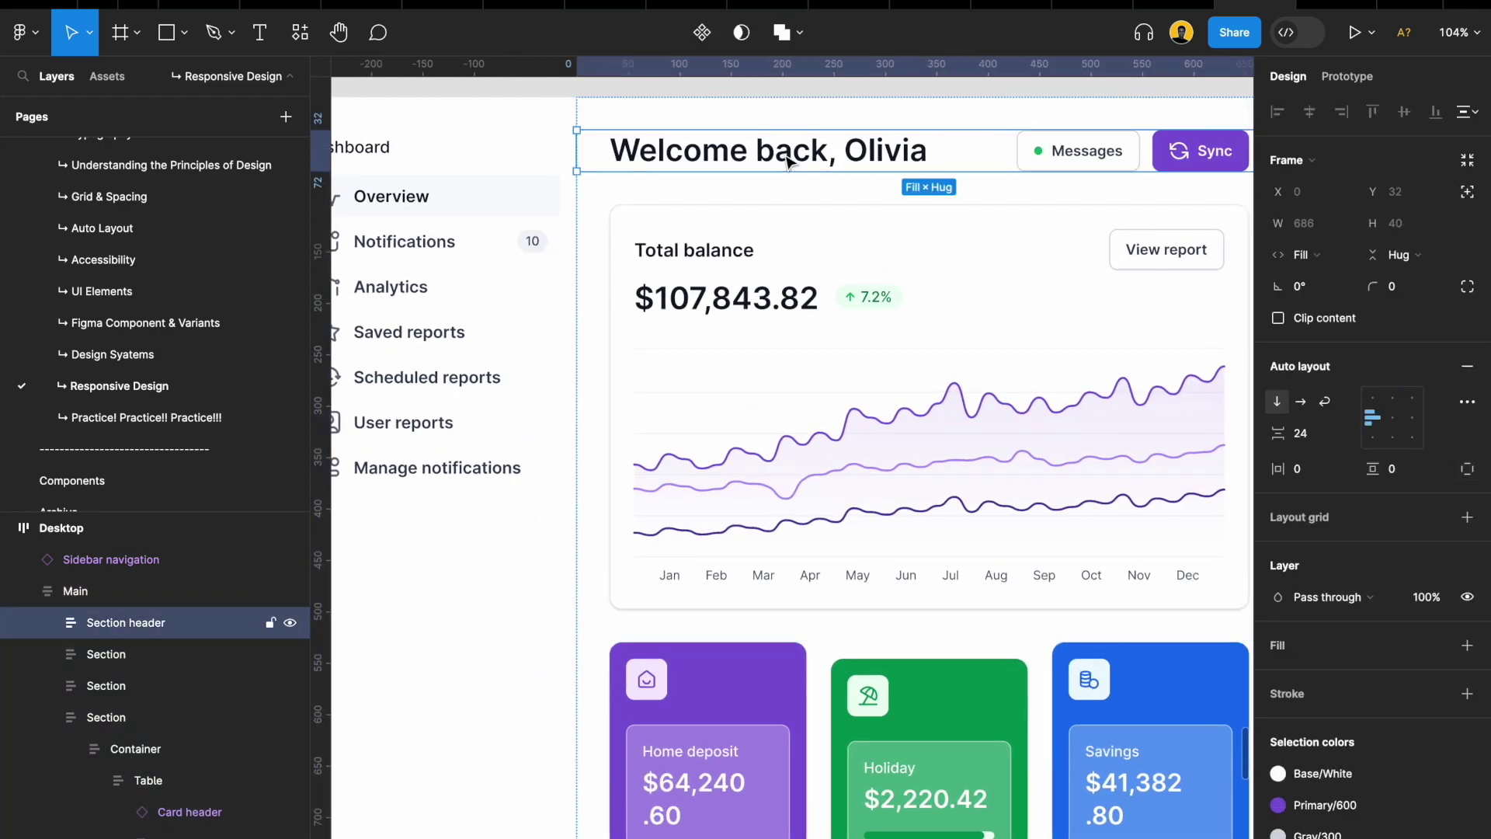
scroll(787, 161, down, 3)
scroll(194, 613, down, 2)
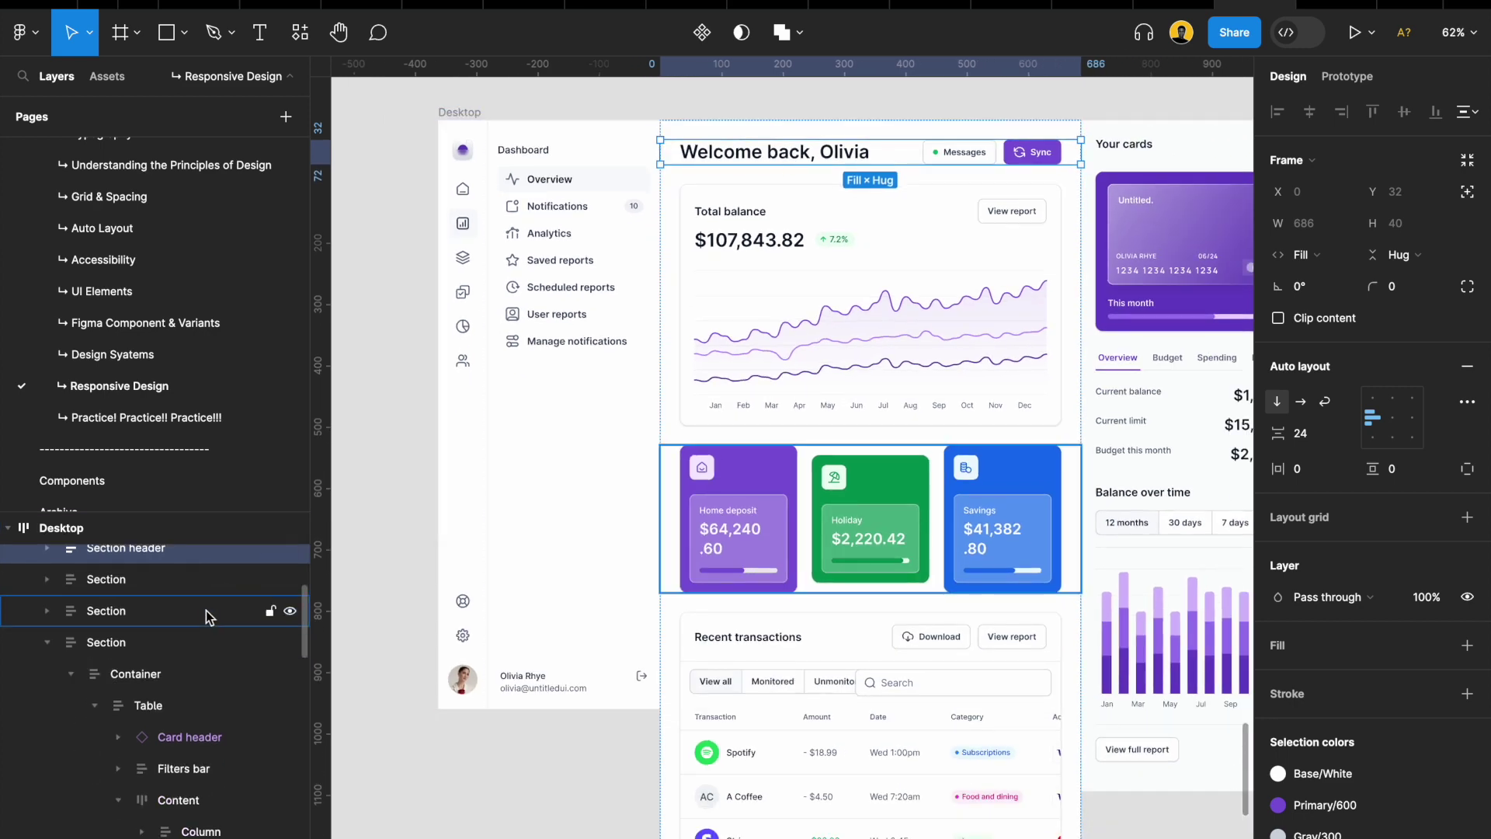
scroll(208, 616, up, 2)
click(47, 629)
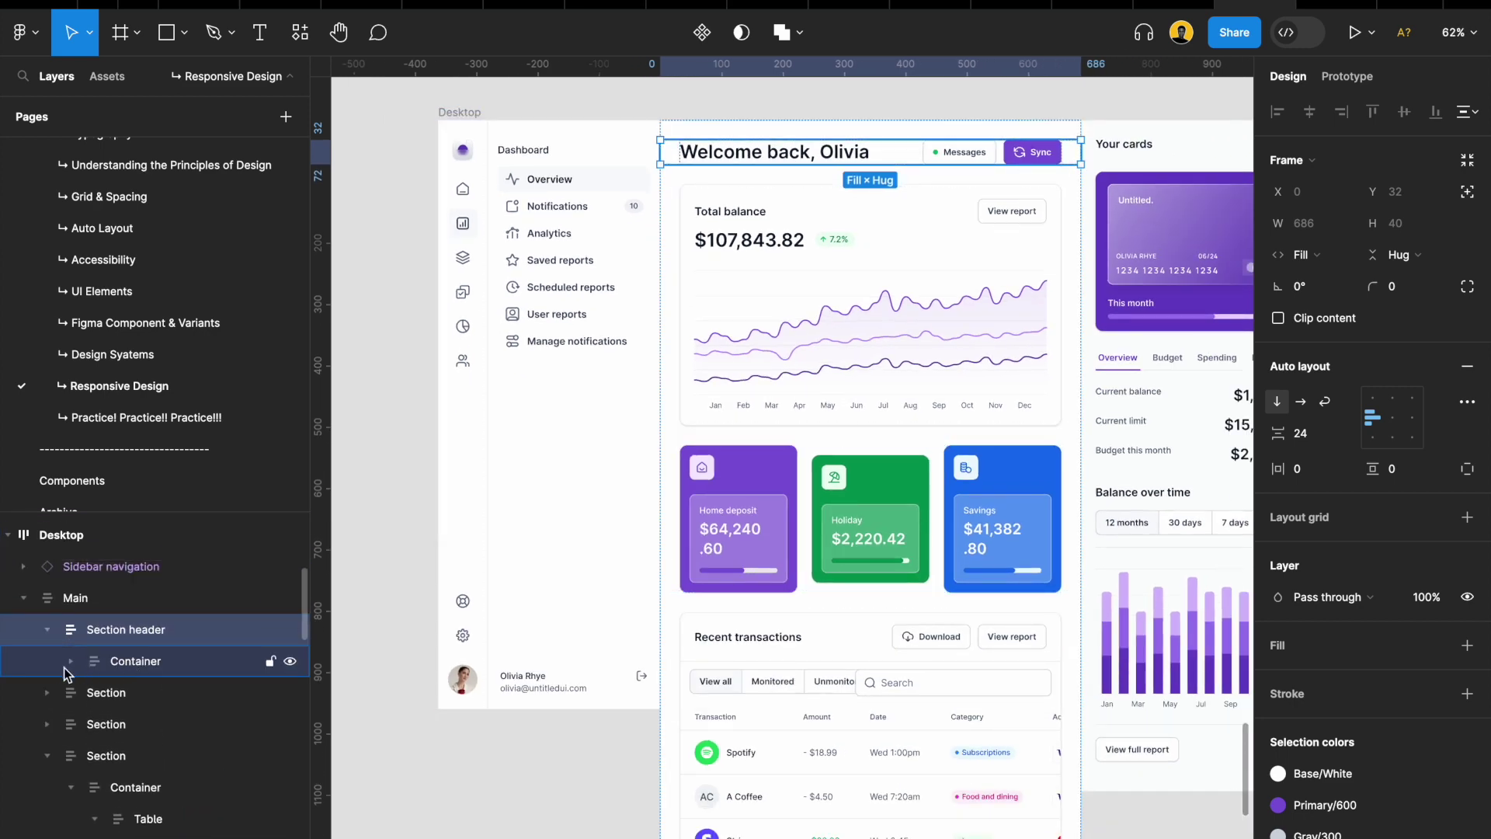
click(71, 661)
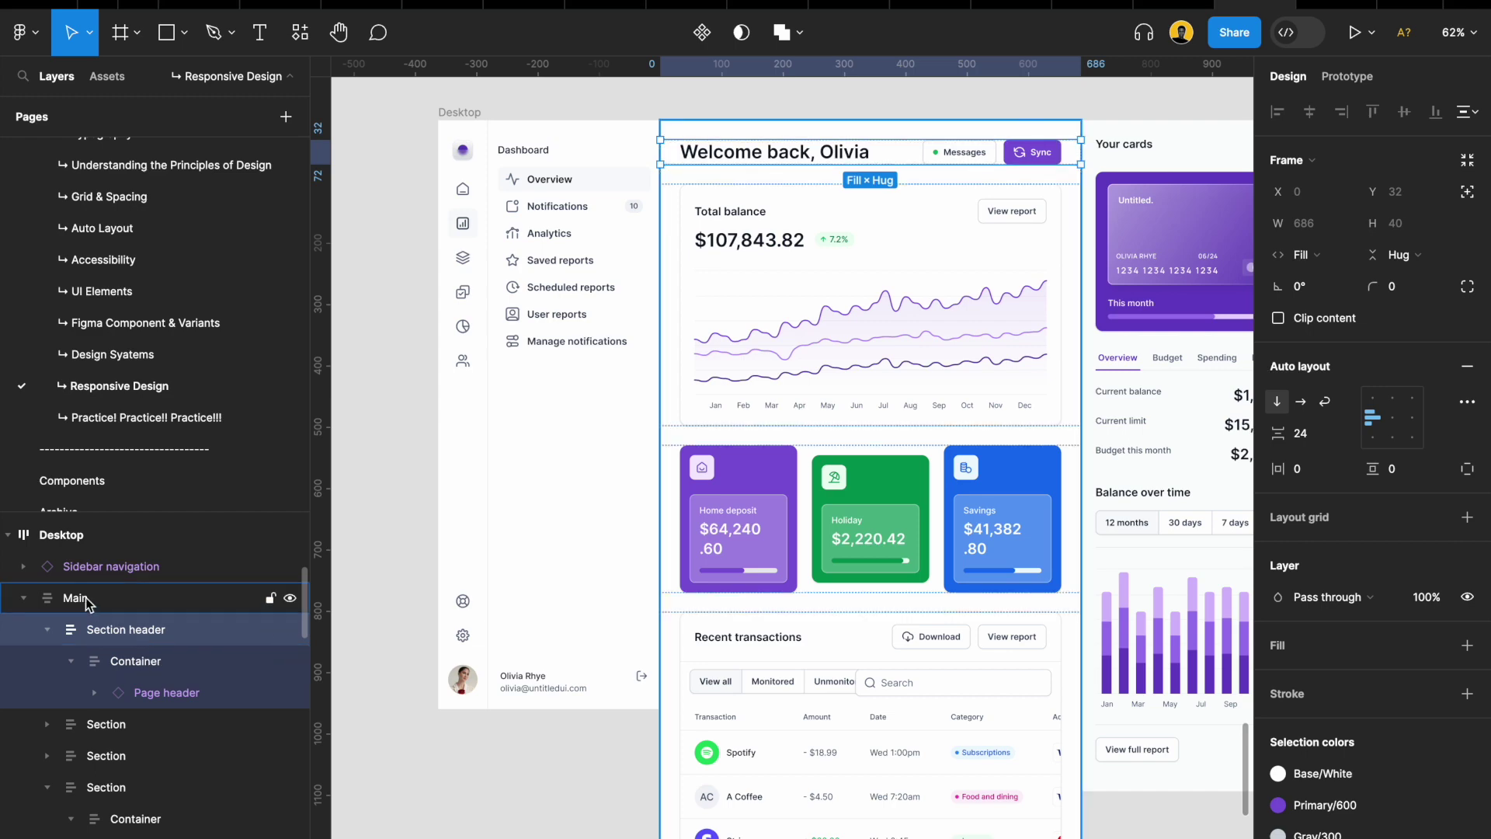
key(minus)
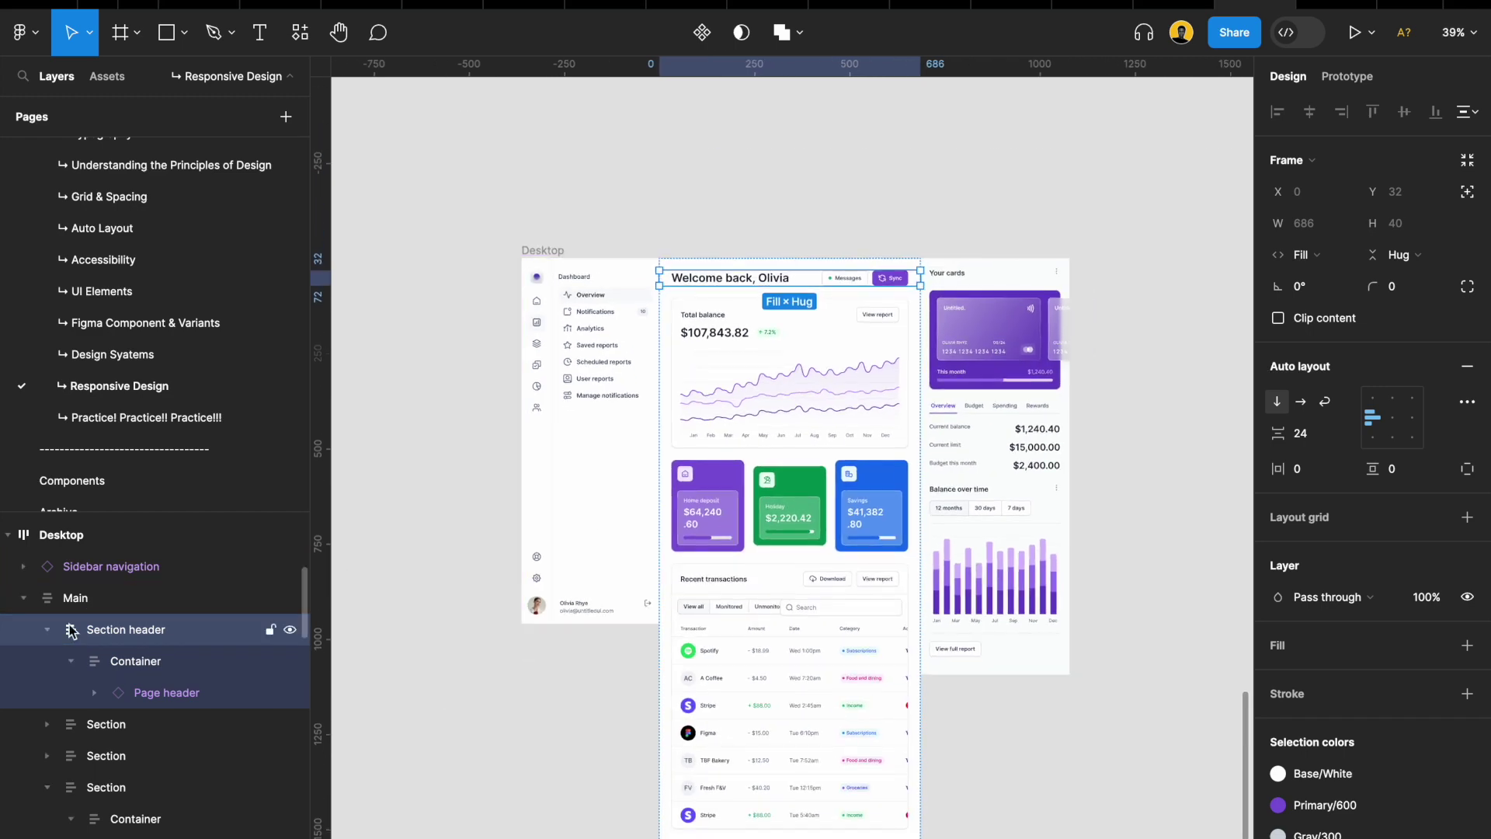
click(23, 598)
Copy the purple Home deposit card out of the Desktop dashboard onto empty canvas at about X 10233, Y 3362
click(845, 372)
scroll(842, 373, down, 3)
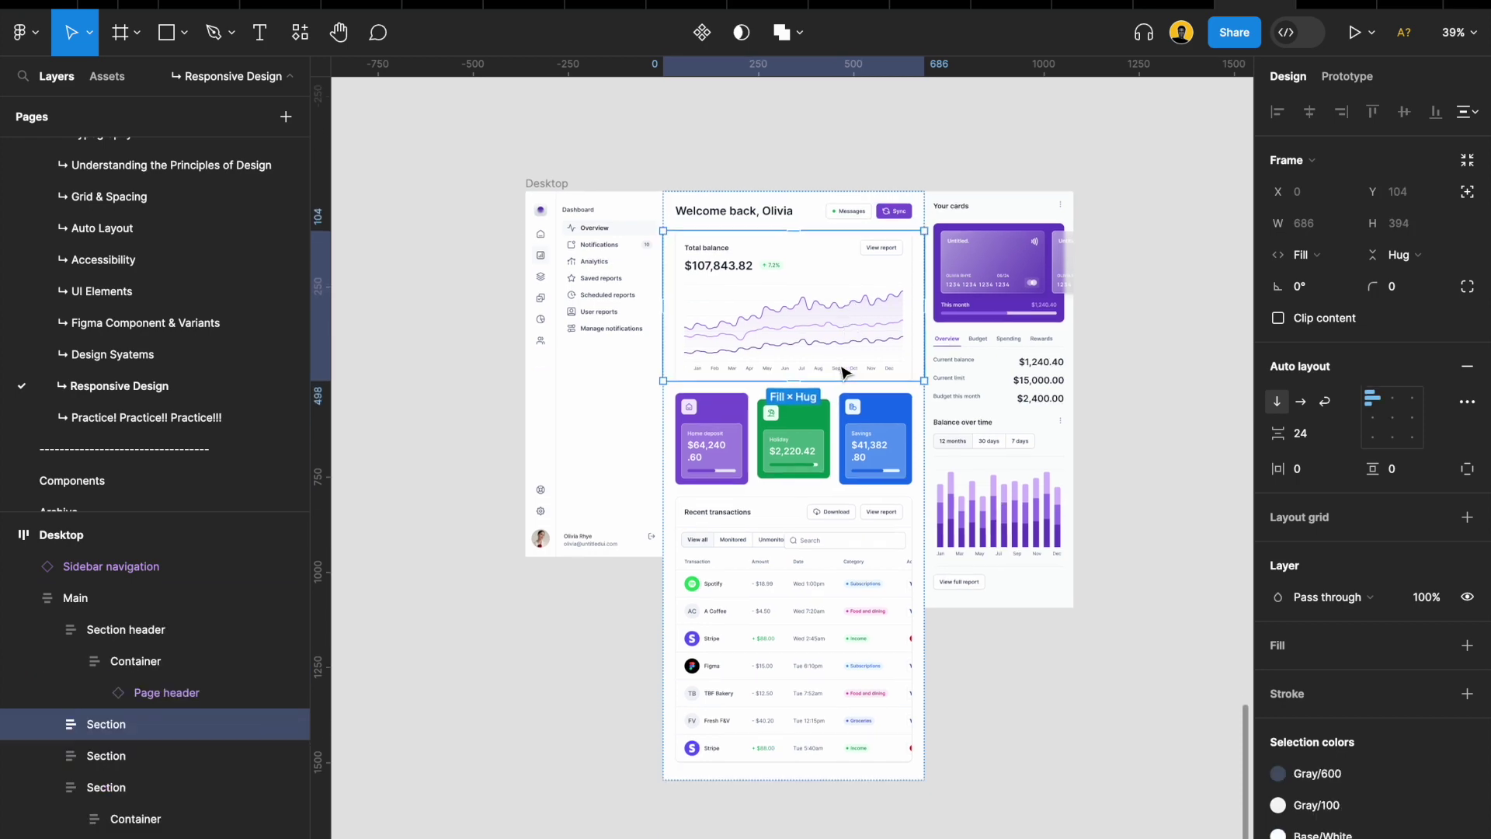
click(798, 400)
scroll(758, 368, up, 5)
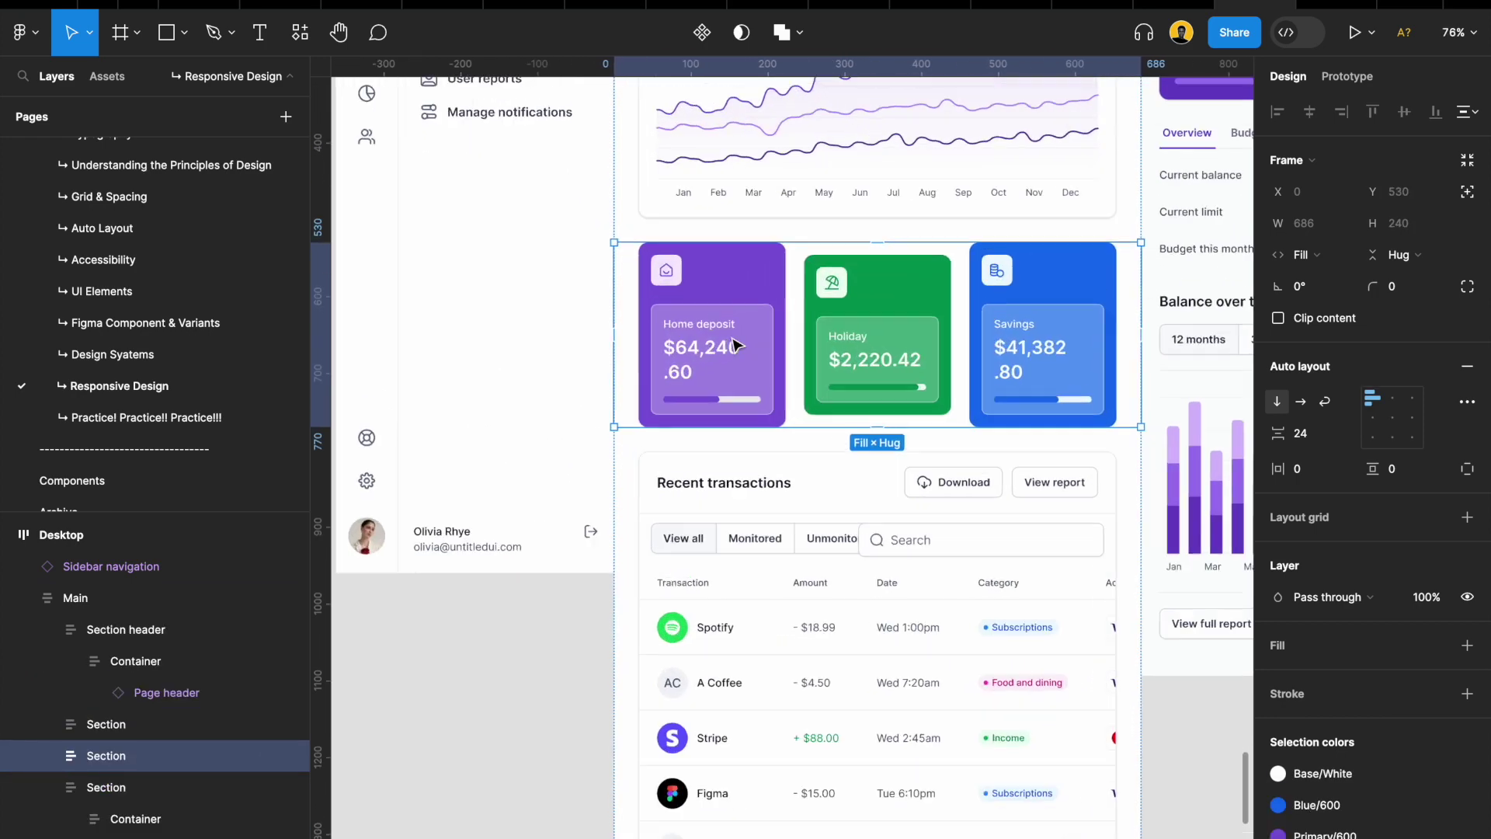
double_click(722, 330)
double_click(722, 330)
double_click(722, 330)
key(minus)
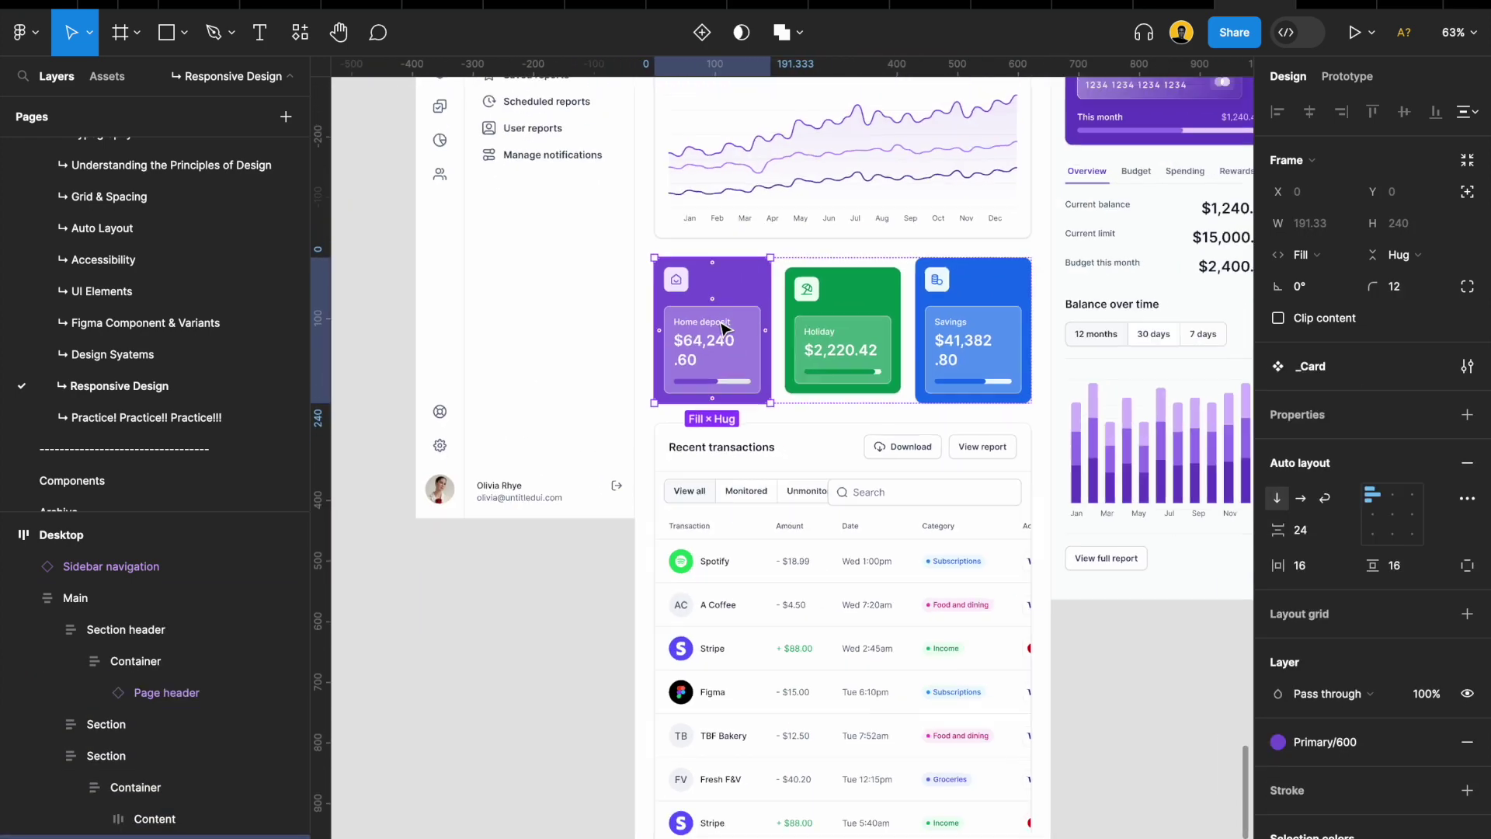
drag(859, 349, 433, 323)
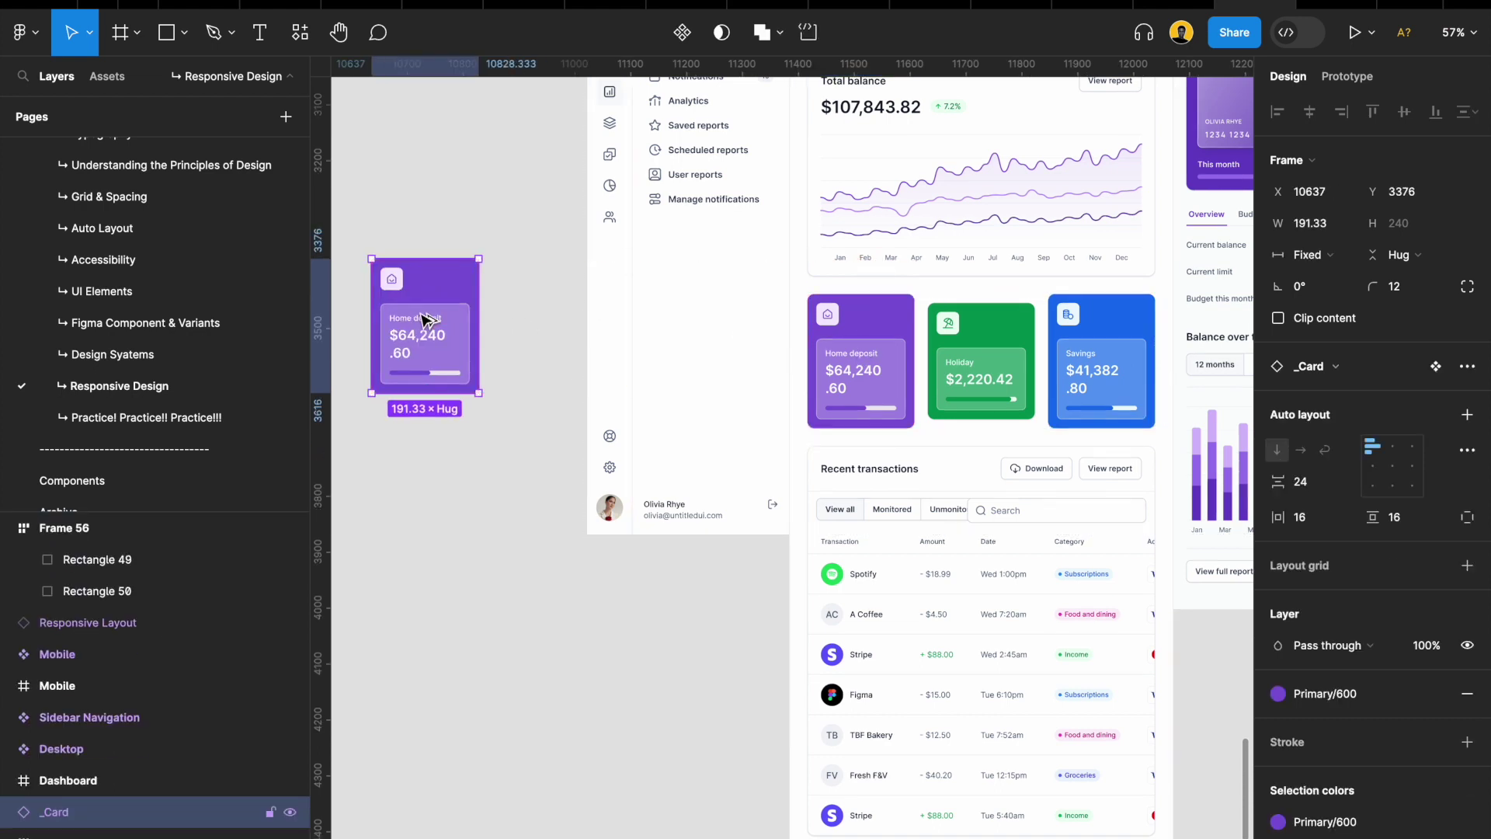
scroll(451, 320, left, 5)
drag(826, 359, 596, 346)
Detach the copied Home deposit card from its component instance
scroll(613, 344, up, 5)
scroll(614, 344, left, 1)
scroll(512, 326, left, 2)
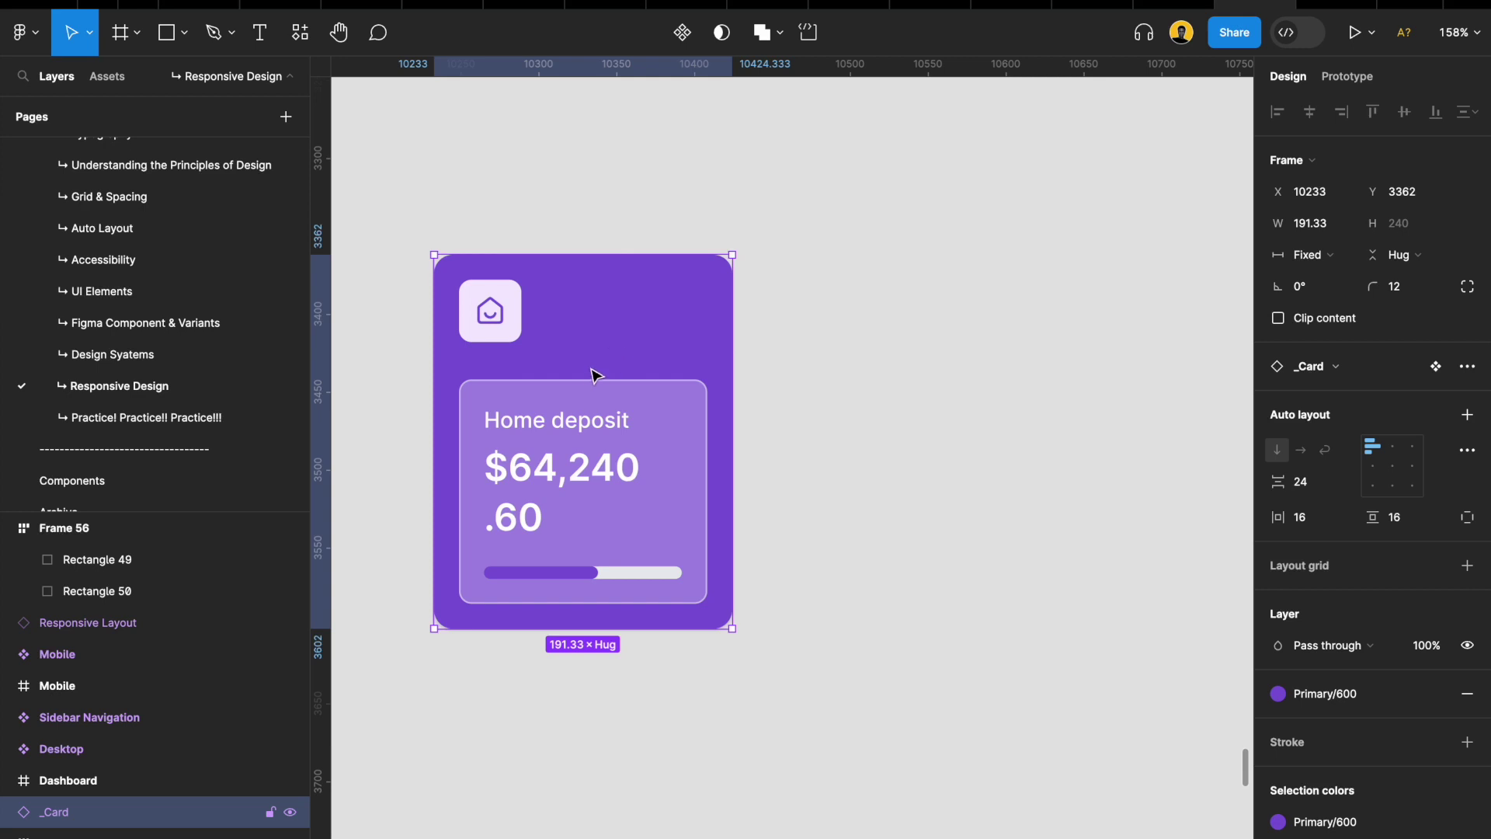
right_click(584, 367)
click(702, 676)
click(902, 472)
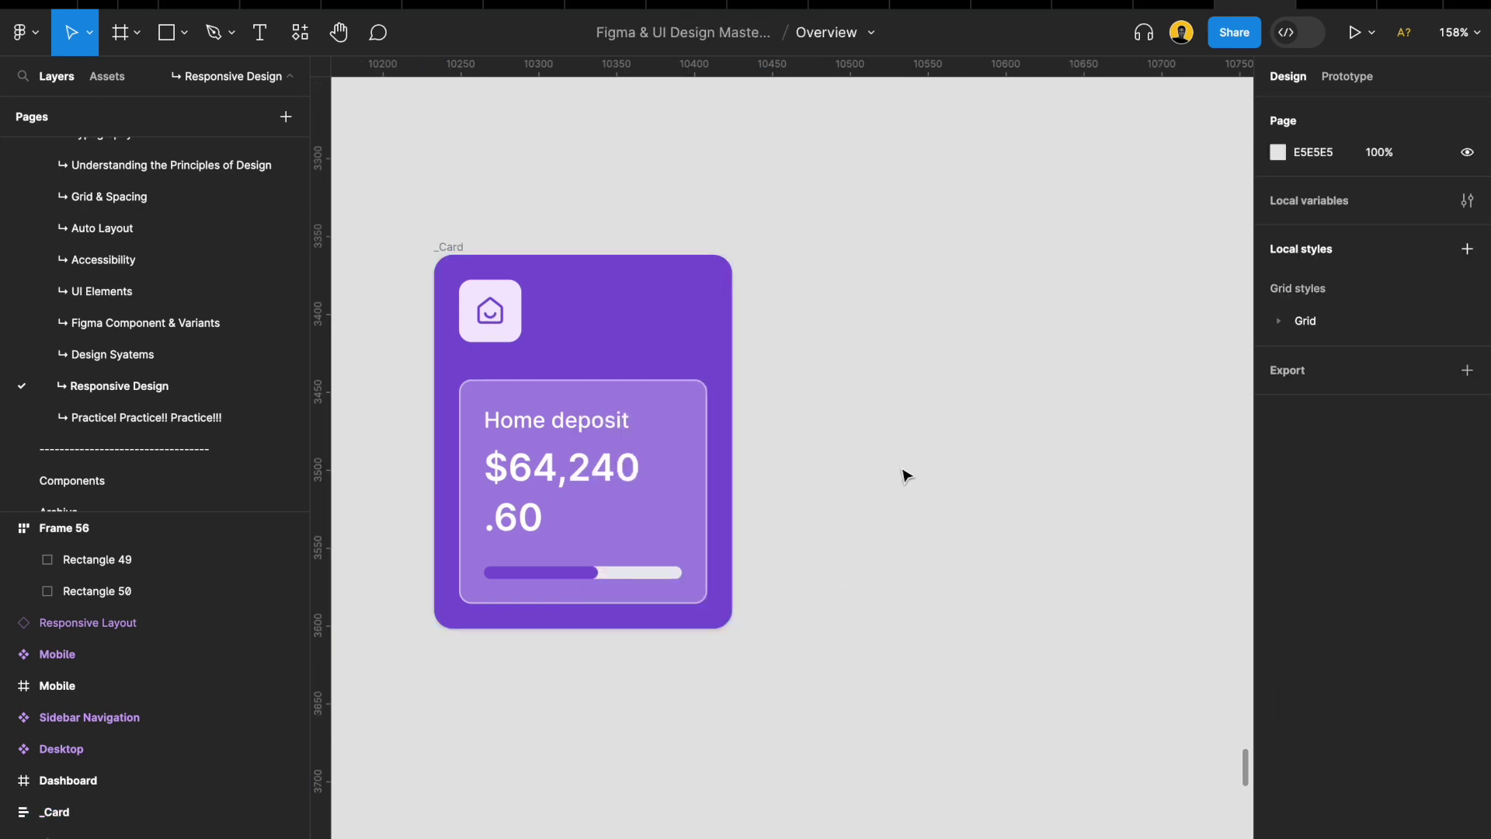
click(513, 311)
drag(490, 308, 833, 309)
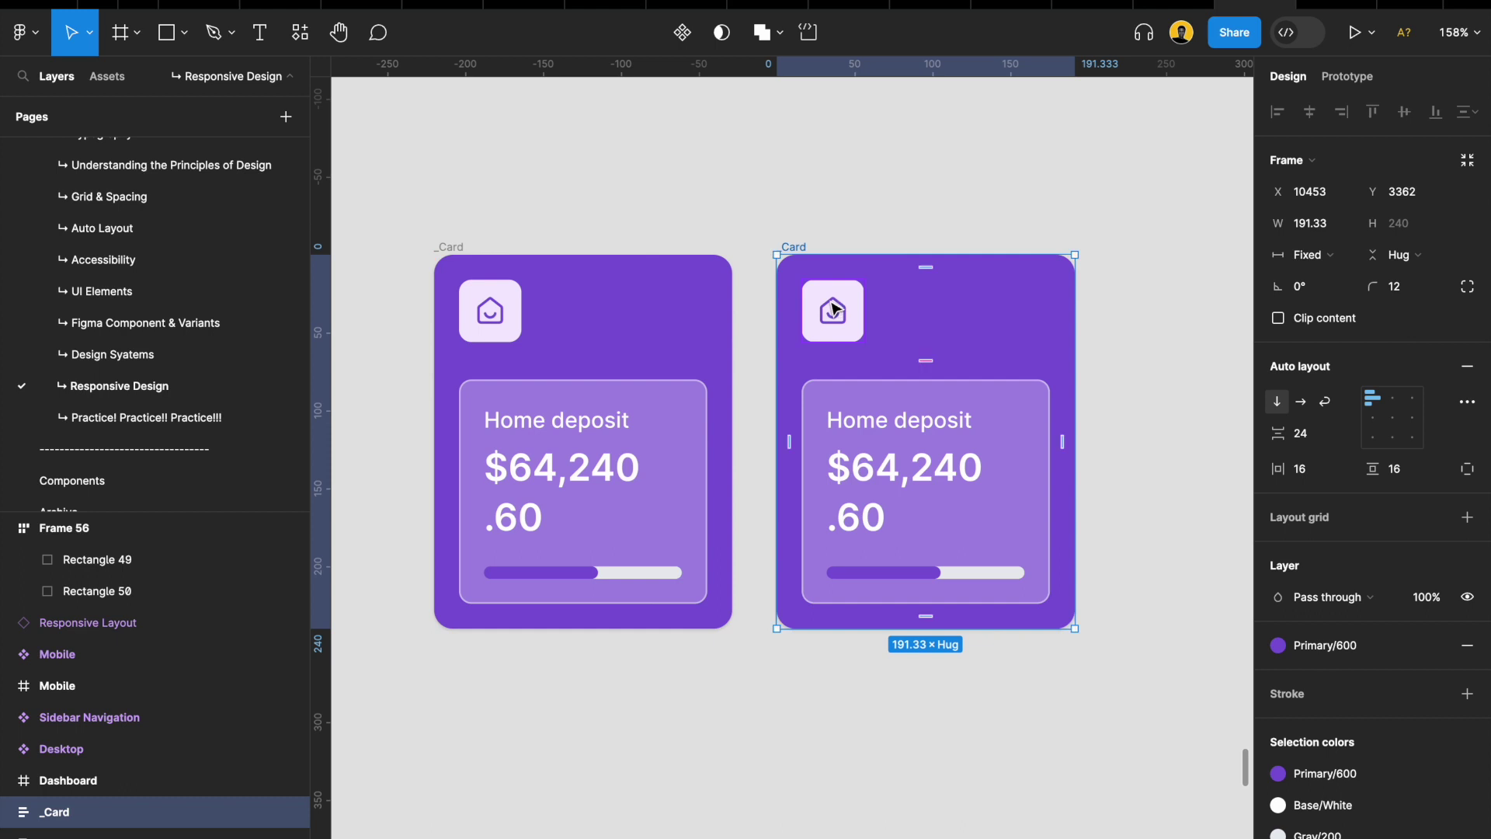
key(Delete)
Copy the card's Featured icon onto the empty canvas beside the card, at about X 10478, Y 3384
scroll(486, 304, up, 5)
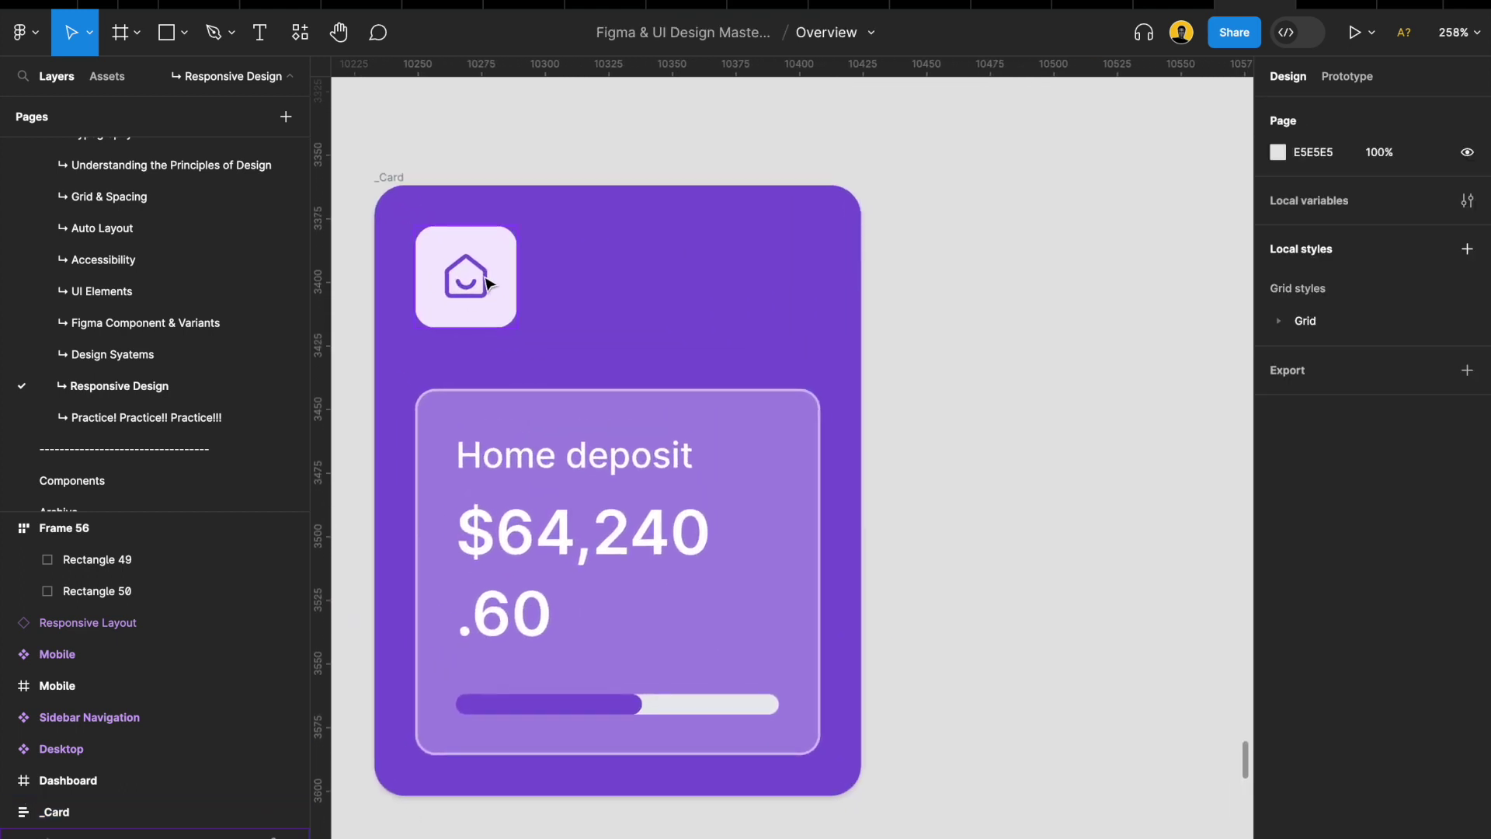
click(485, 287)
drag(491, 279, 1064, 292)
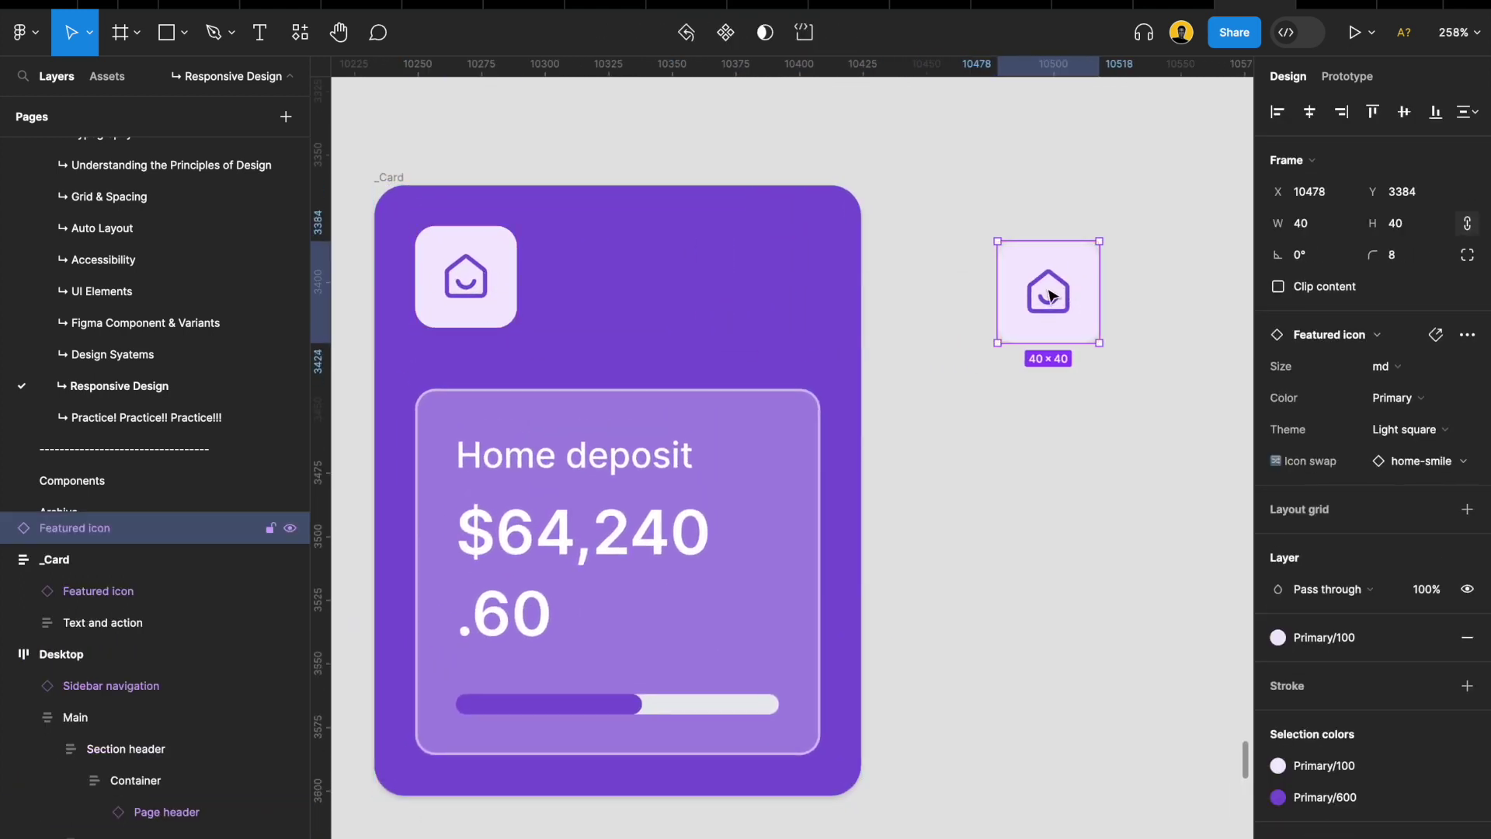
scroll(1002, 294, right, 3)
Copy the home-smile icon out of the Featured icon copy and place it beside it at about X 10536, Y 3395
double_click(912, 305)
drag(905, 309, 1025, 307)
scroll(1025, 307, up, 5)
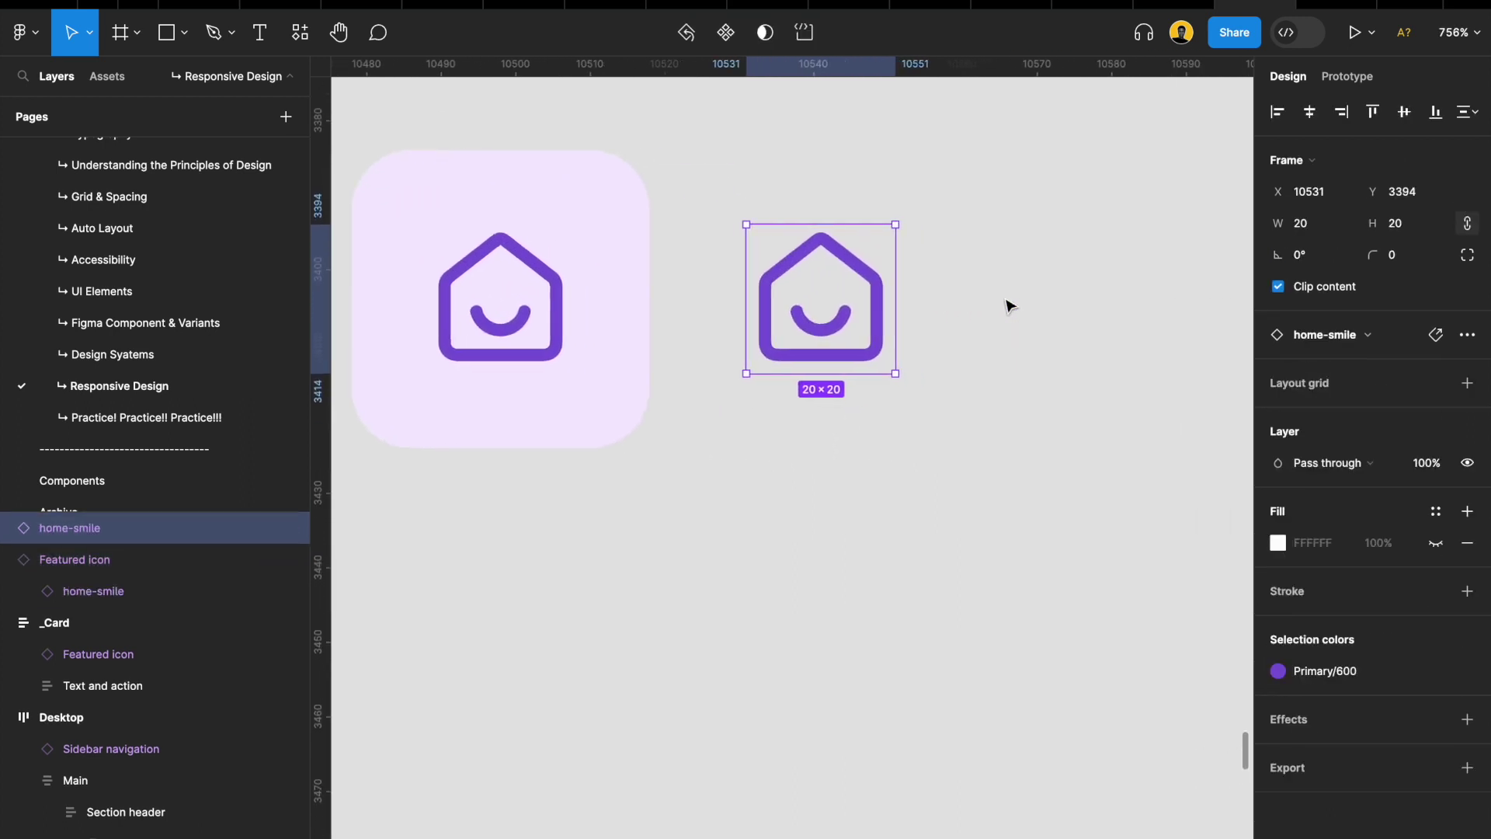
click(980, 296)
click(881, 283)
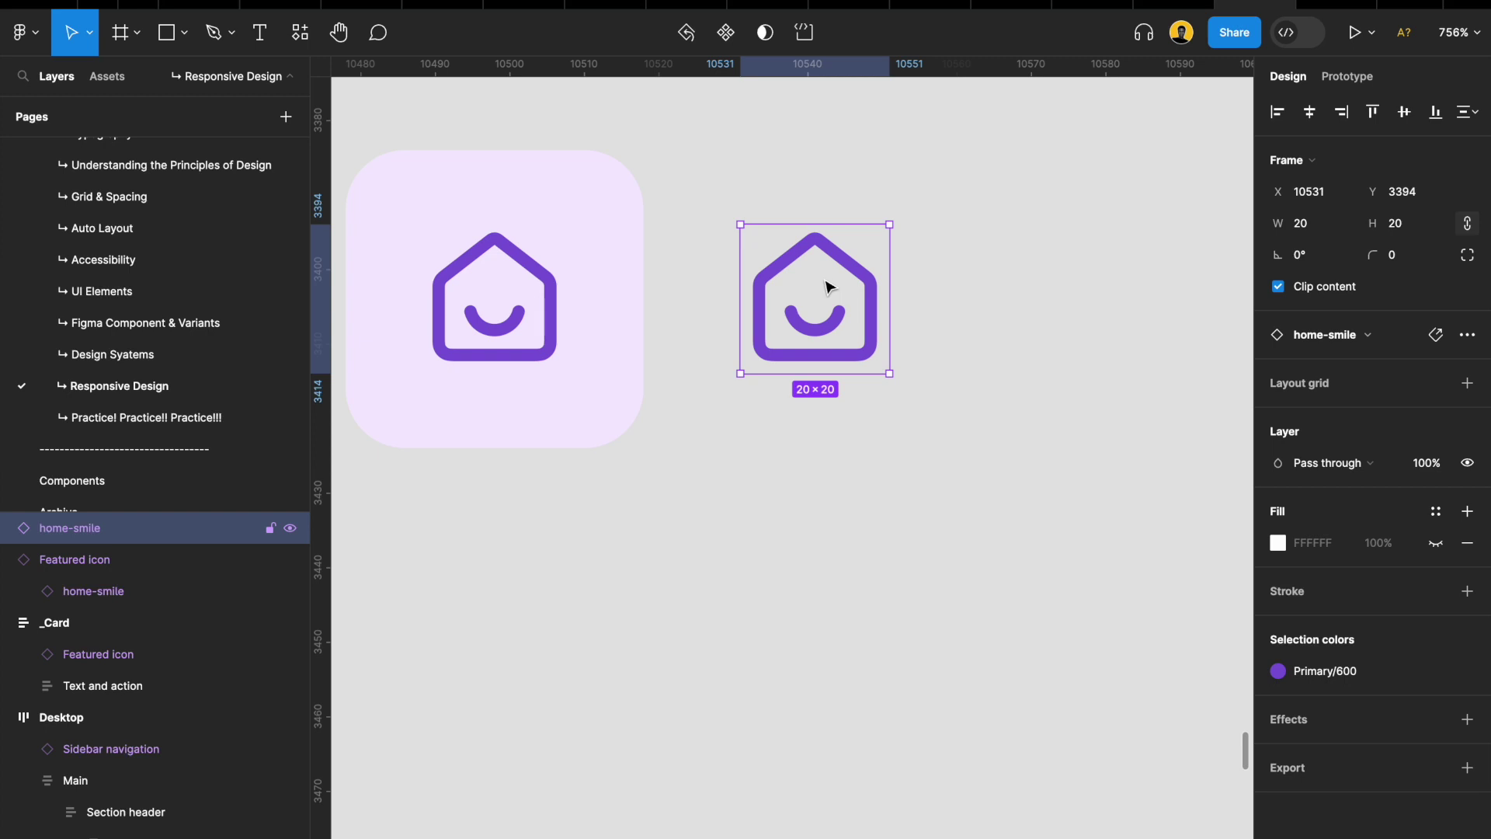
scroll(828, 288, down, 2)
drag(825, 290, 864, 292)
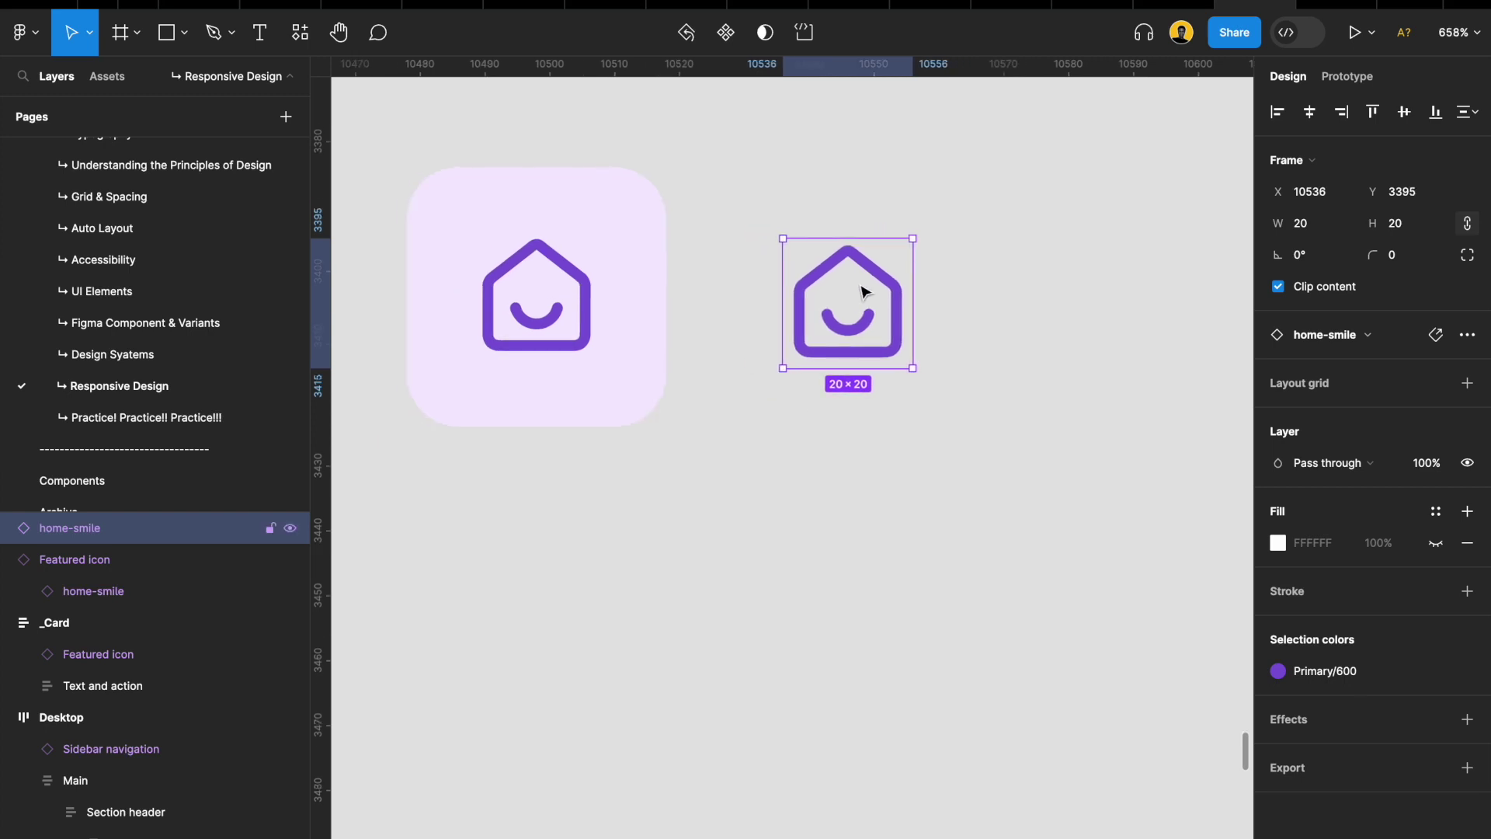
Wrap the loose home-smile icon in an auto layout frame and inspect the matching icon inside the Featured icon
key(shift+a)
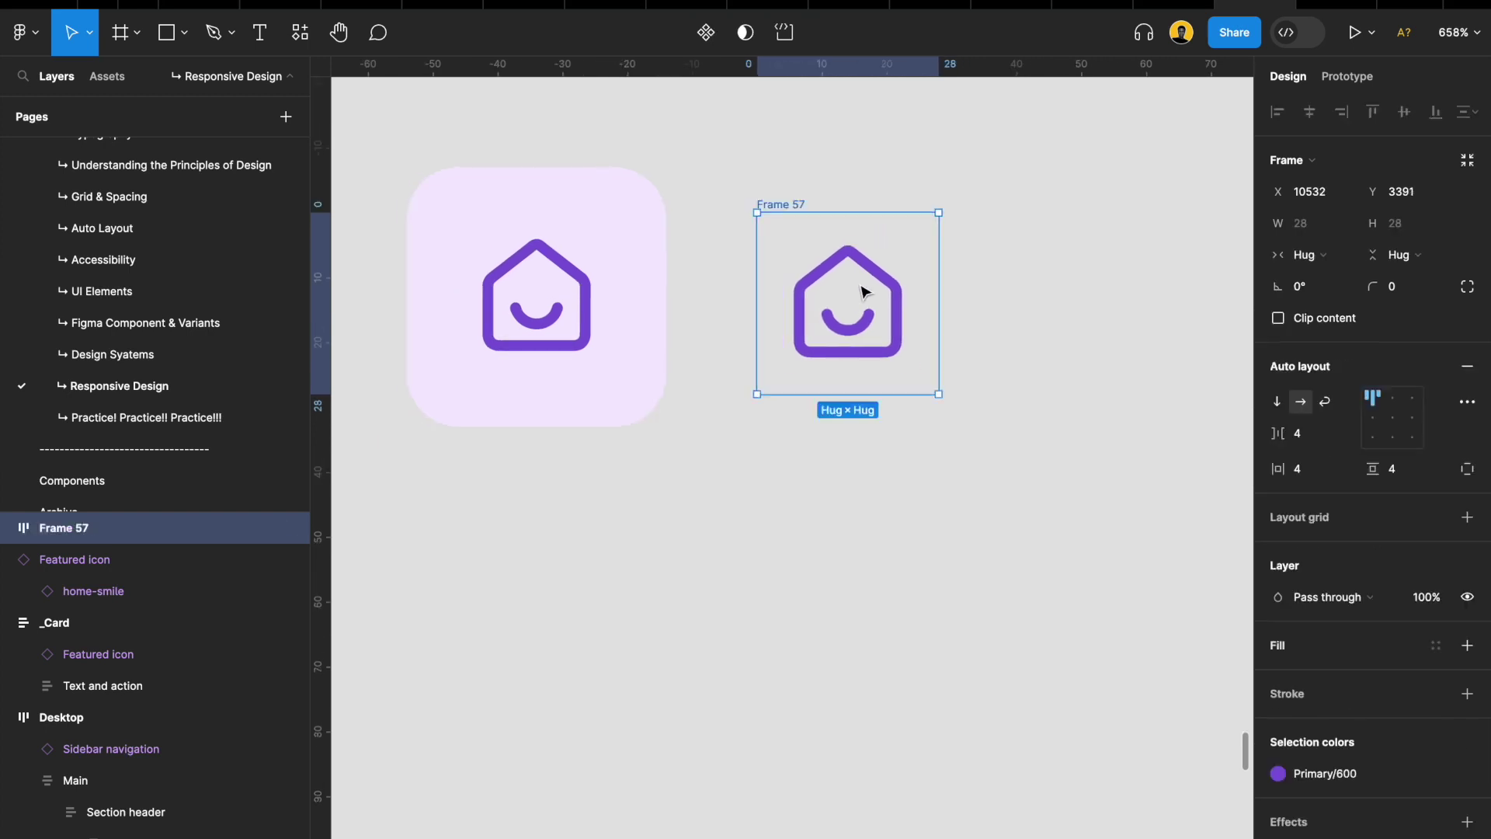
click(621, 298)
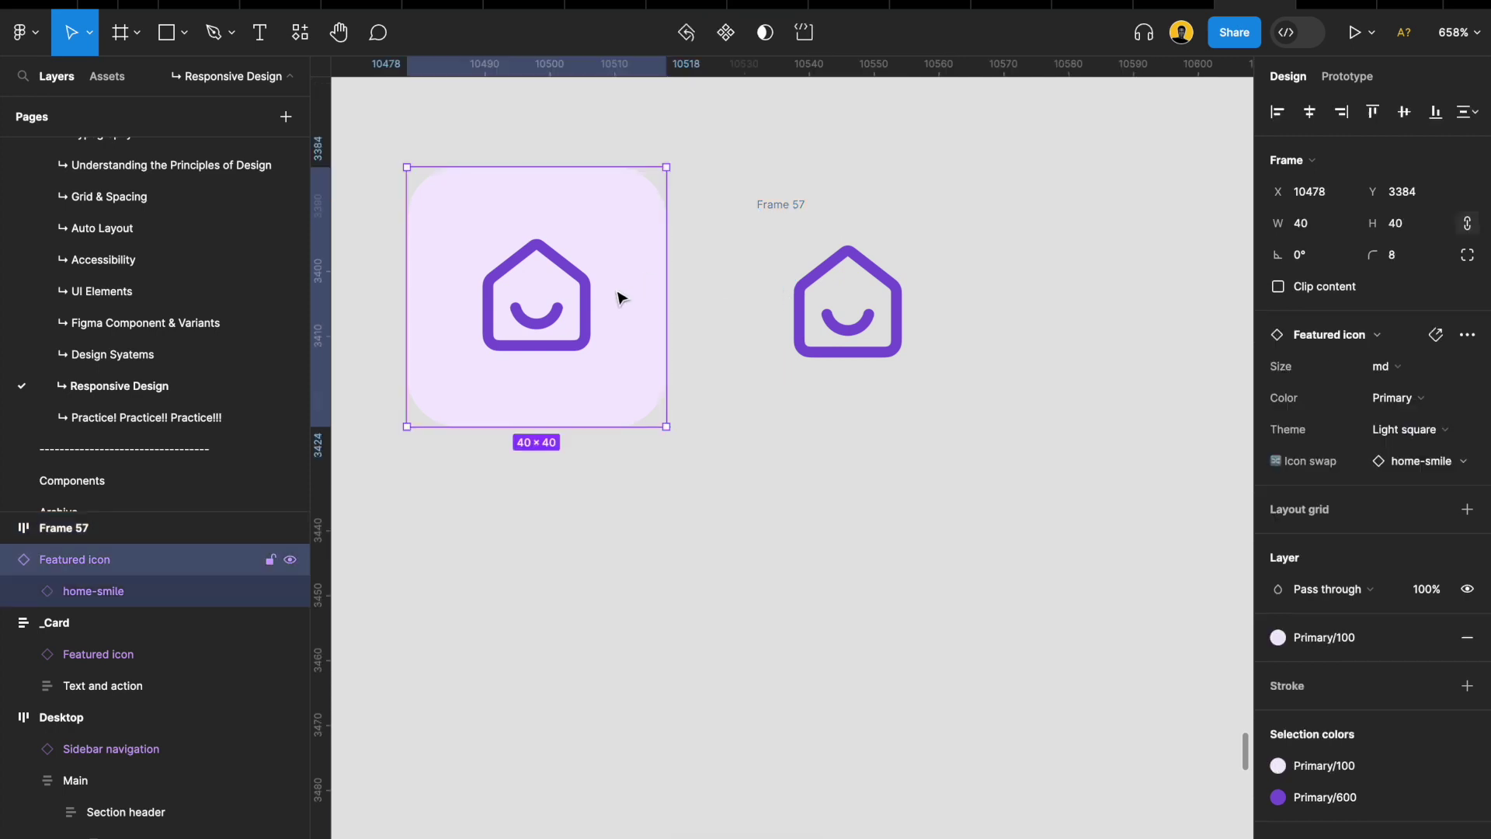
double_click(569, 294)
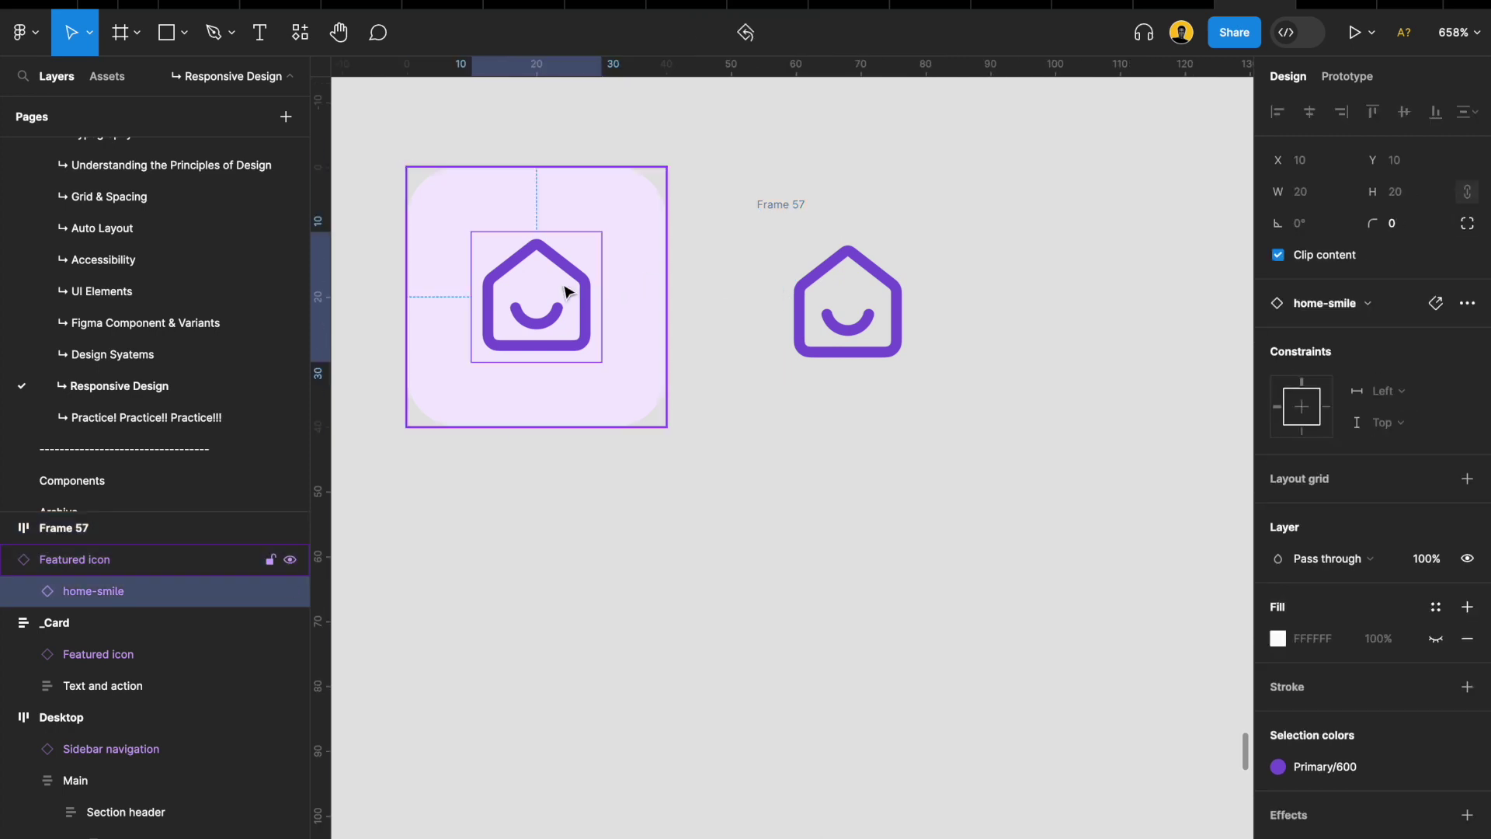
Set Frame 57's horizontal and vertical auto layout padding to 8
click(793, 189)
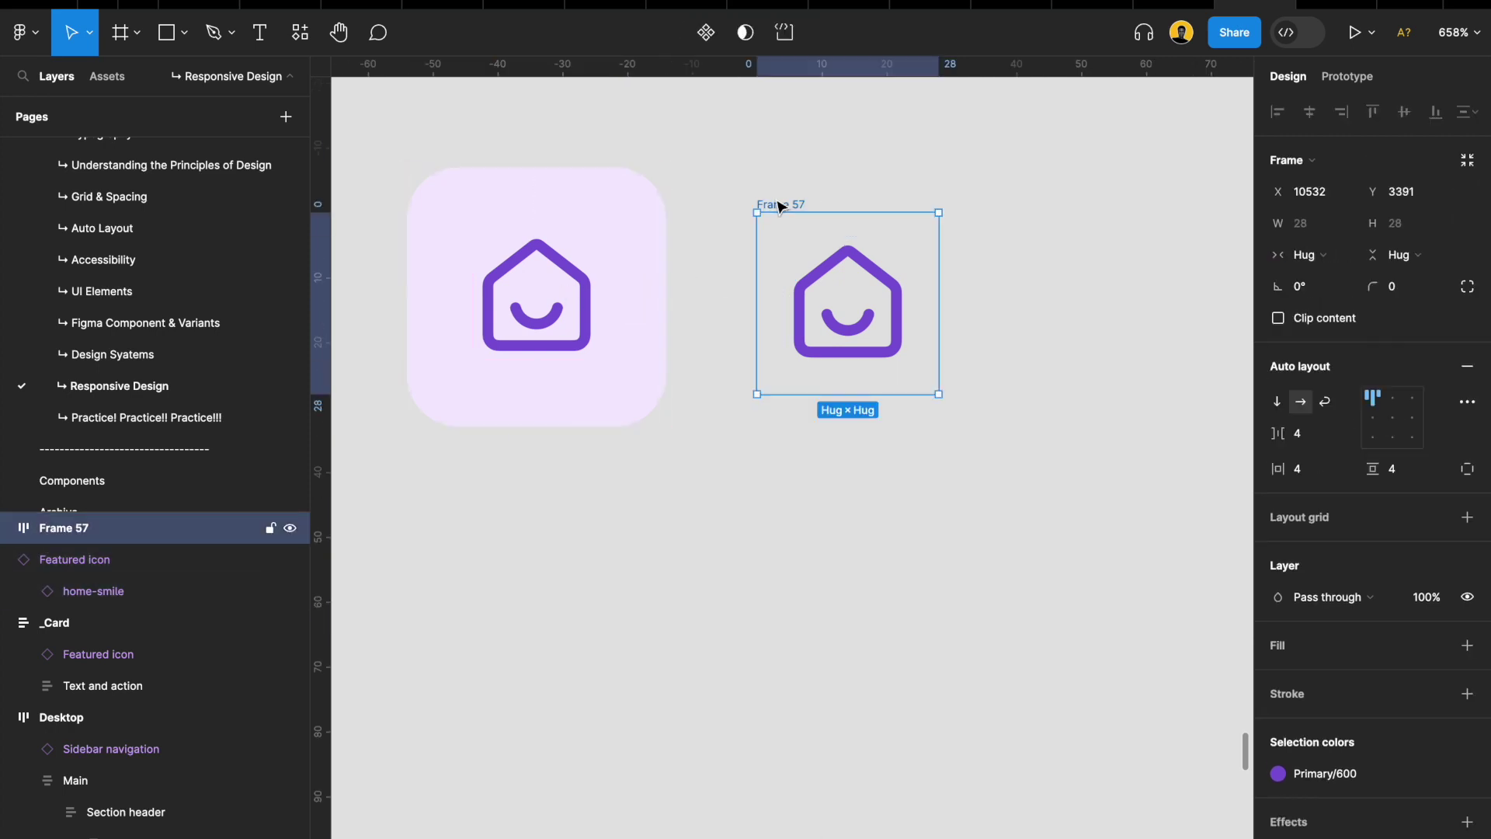
click(1326, 469)
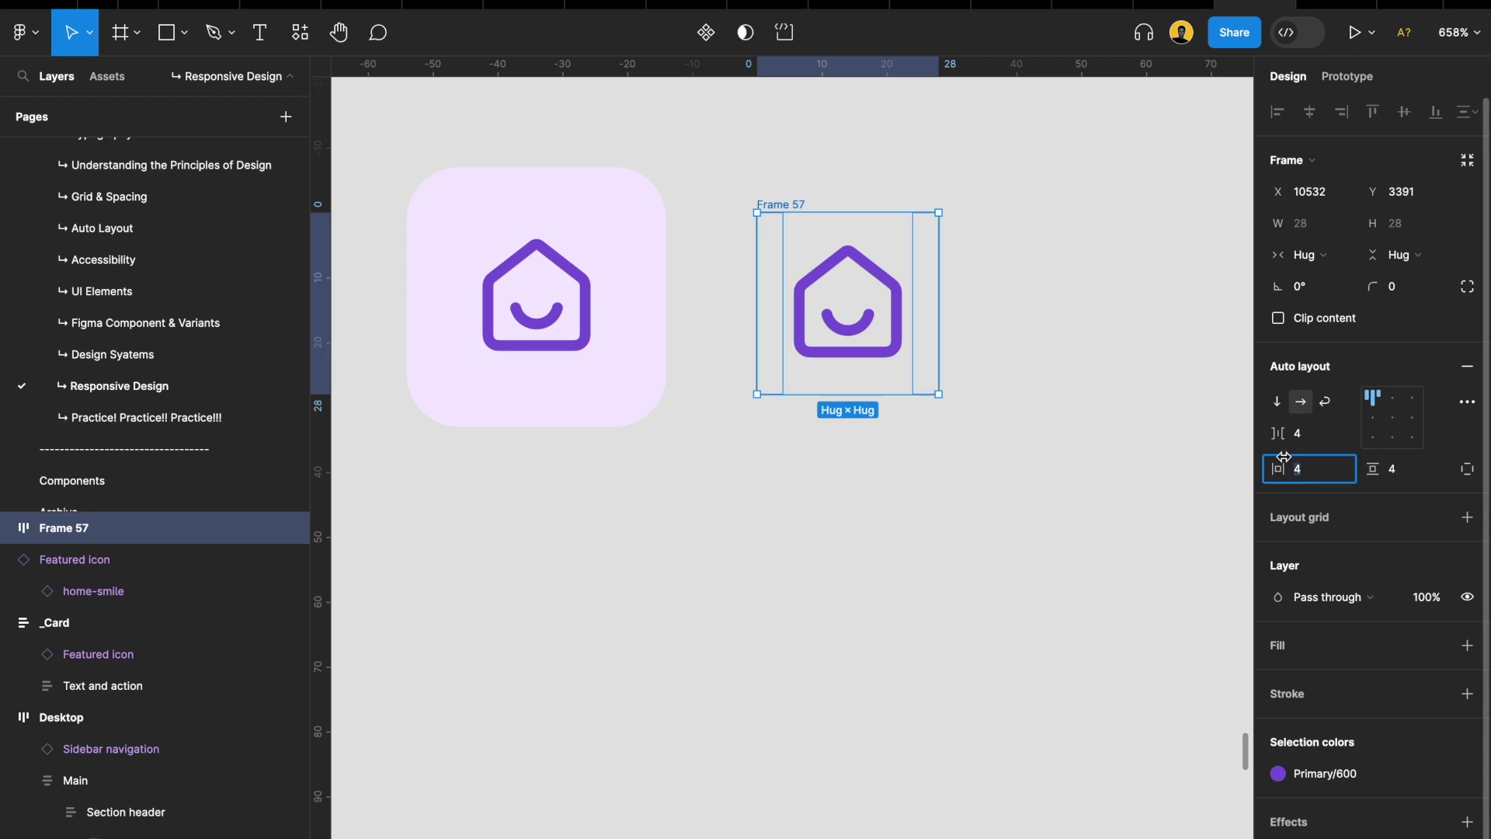
text(8)
key(Tab)
text(8)
key(Return)
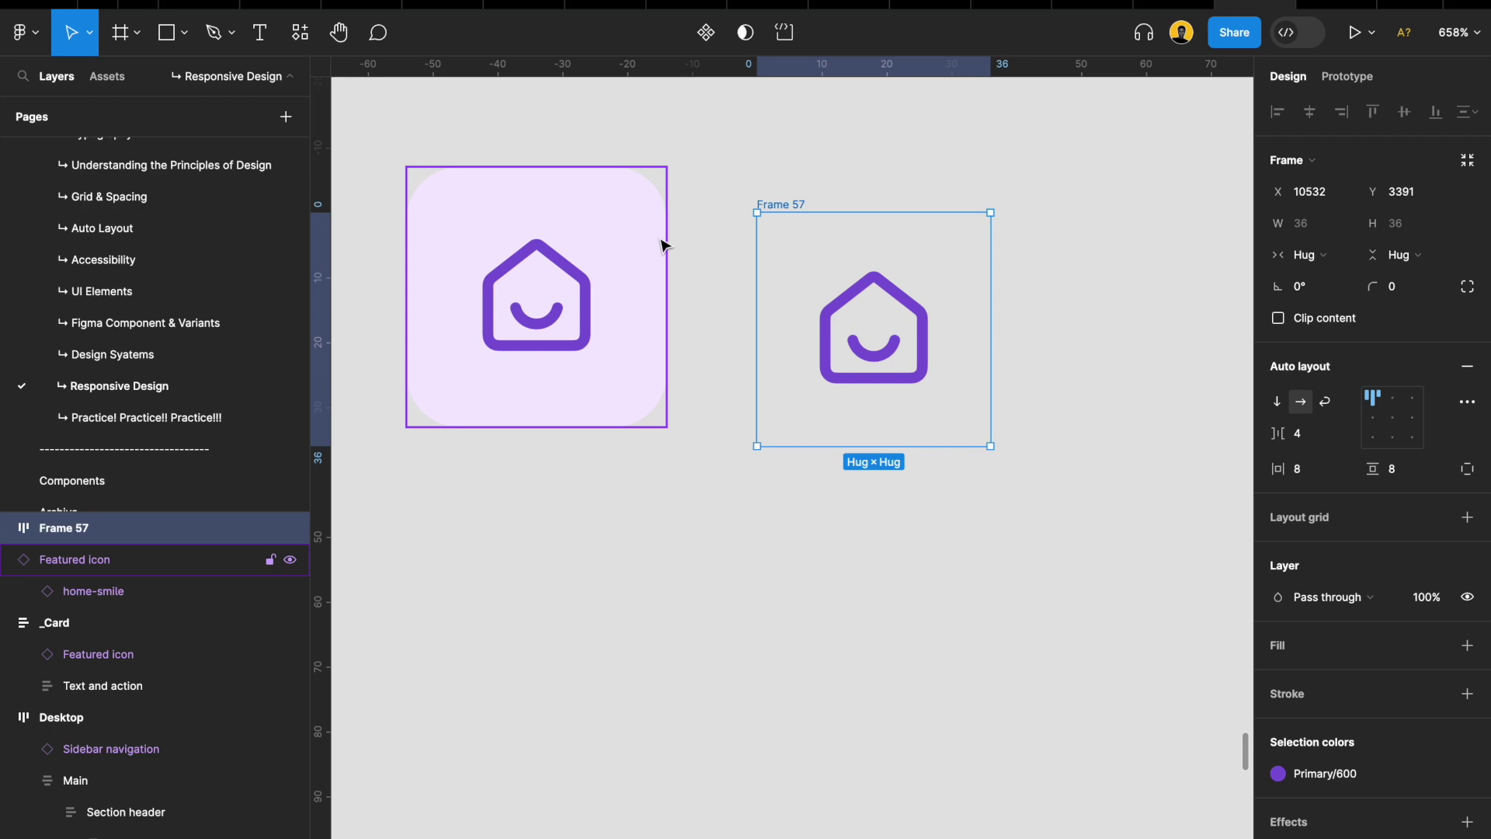
Give Frame 57 a corner radius of 4 and a white FFFFFF fill
click(1403, 301)
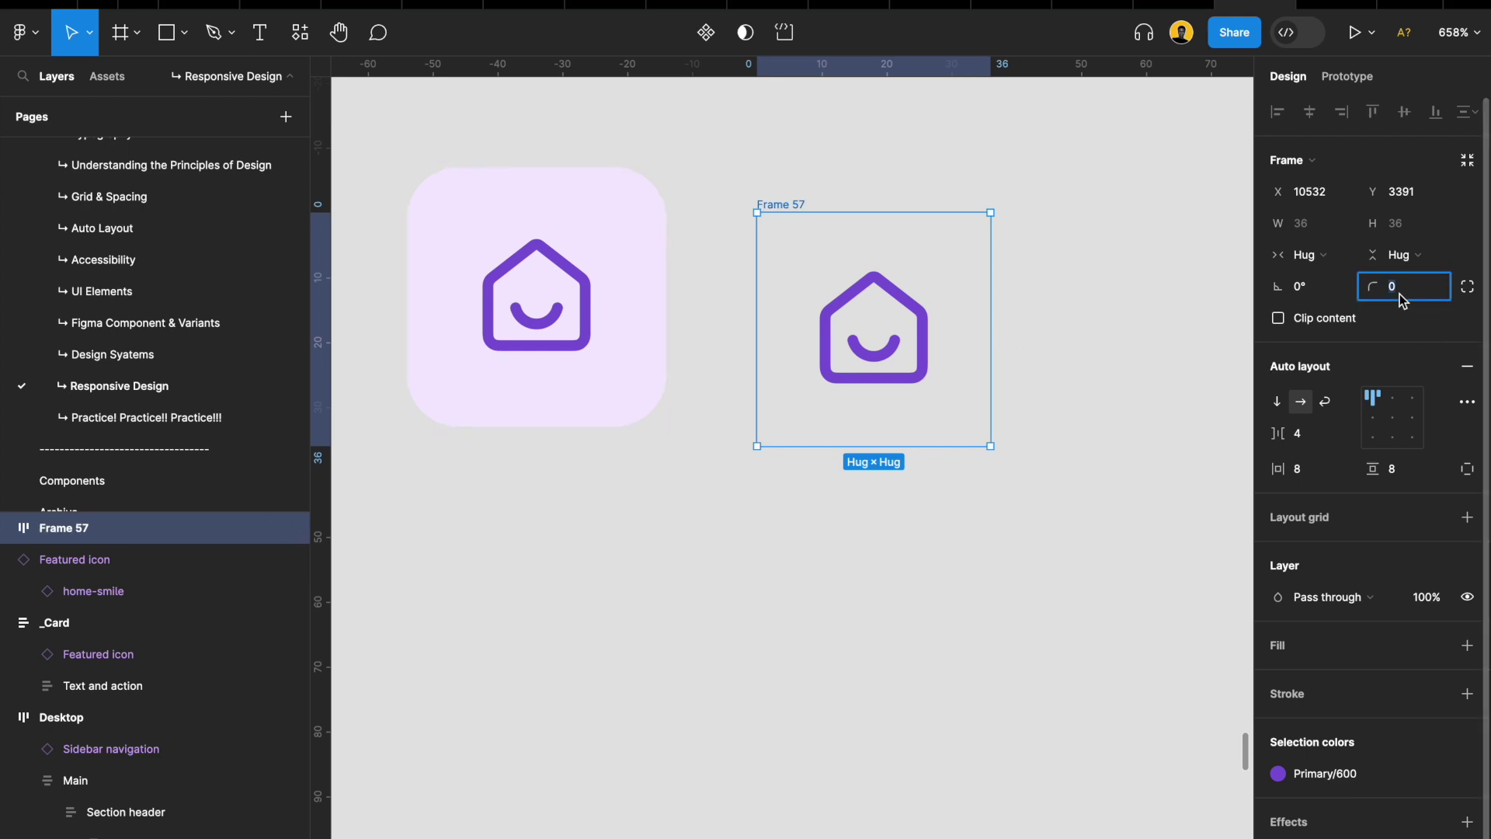
text(4)
key(Return)
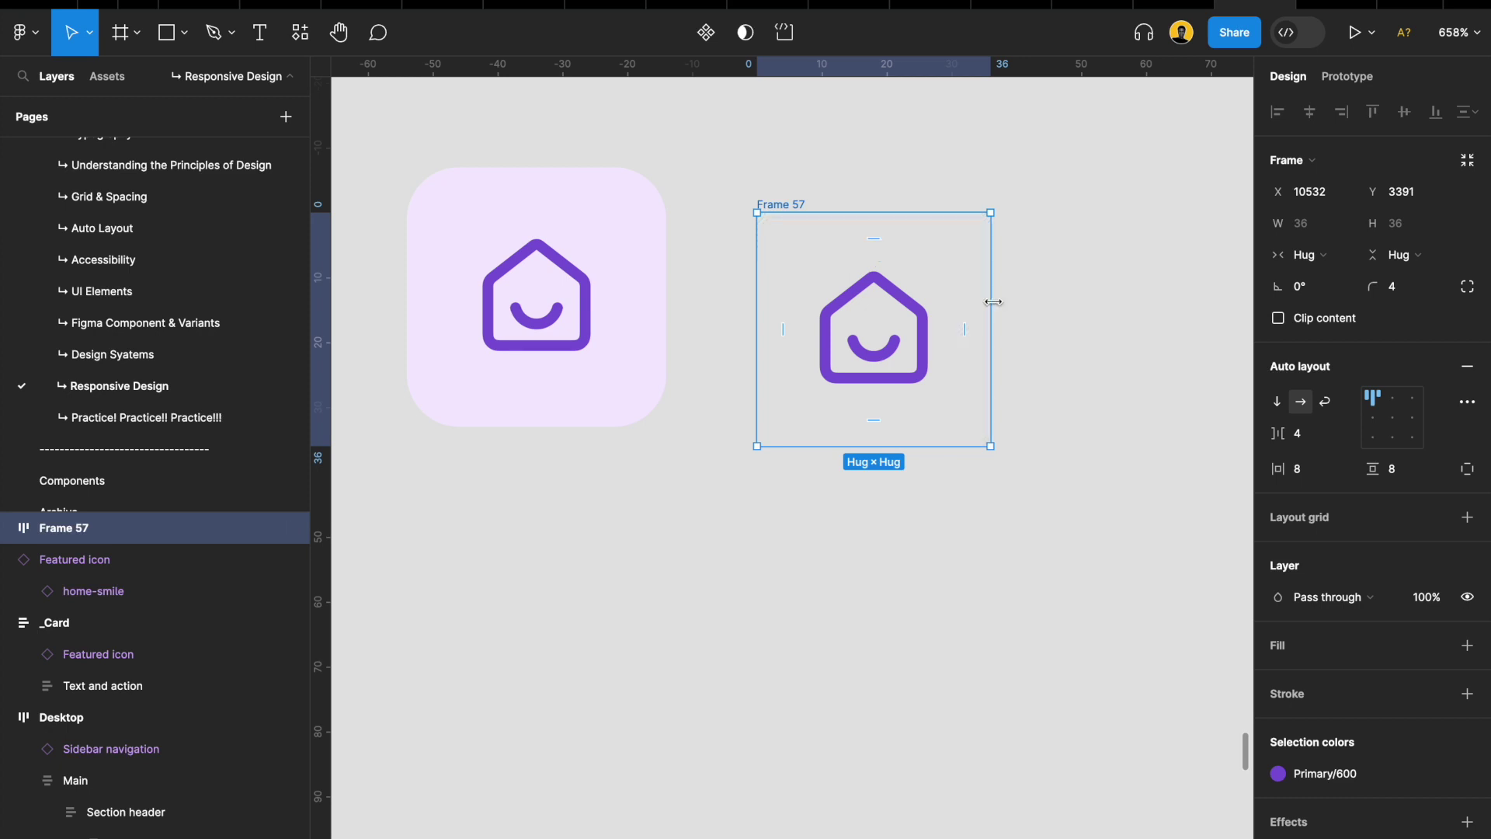
scroll(1441, 542, down, 1)
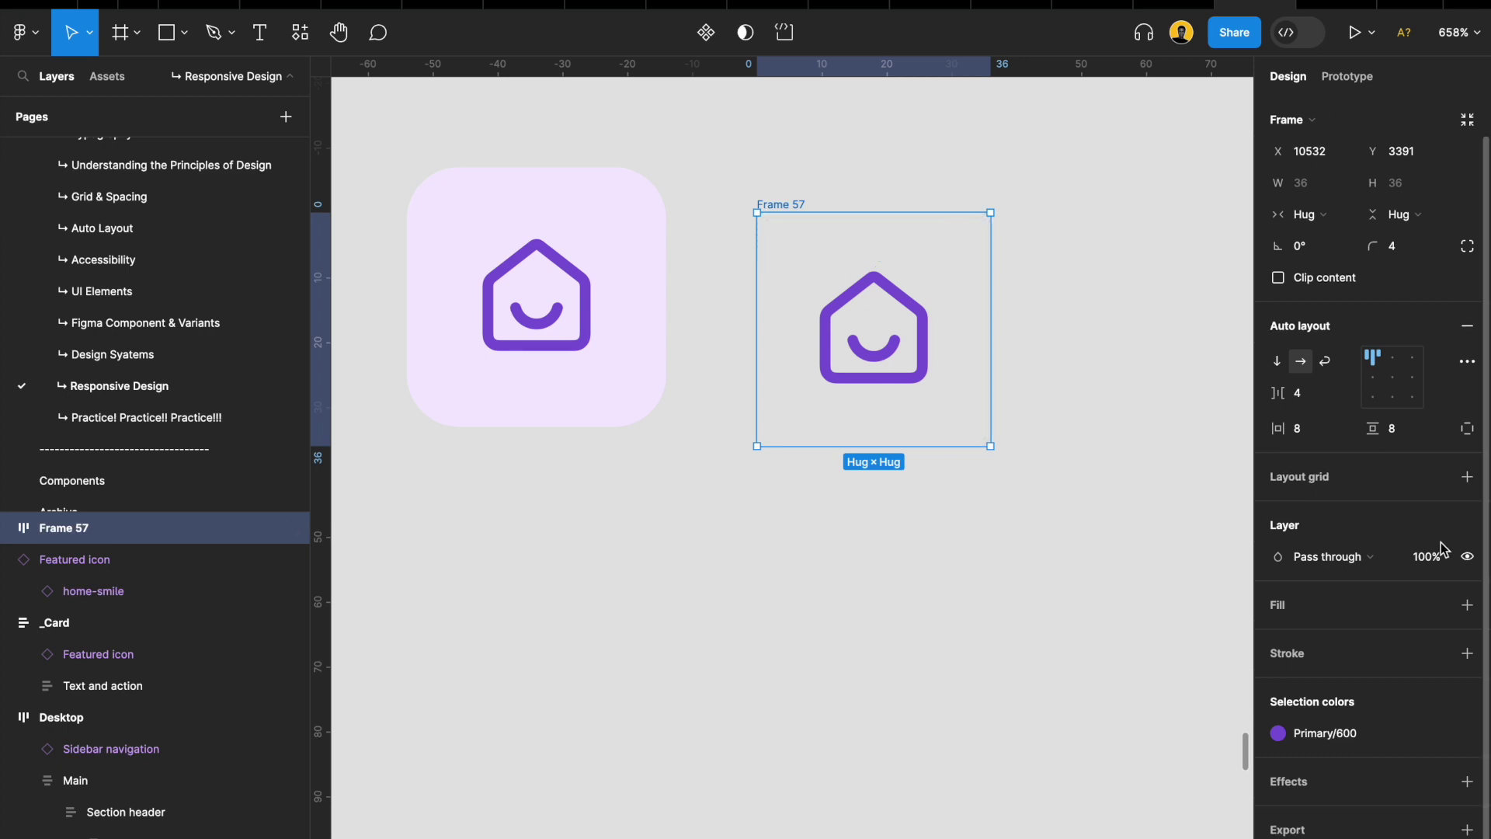
click(1467, 606)
click(1154, 468)
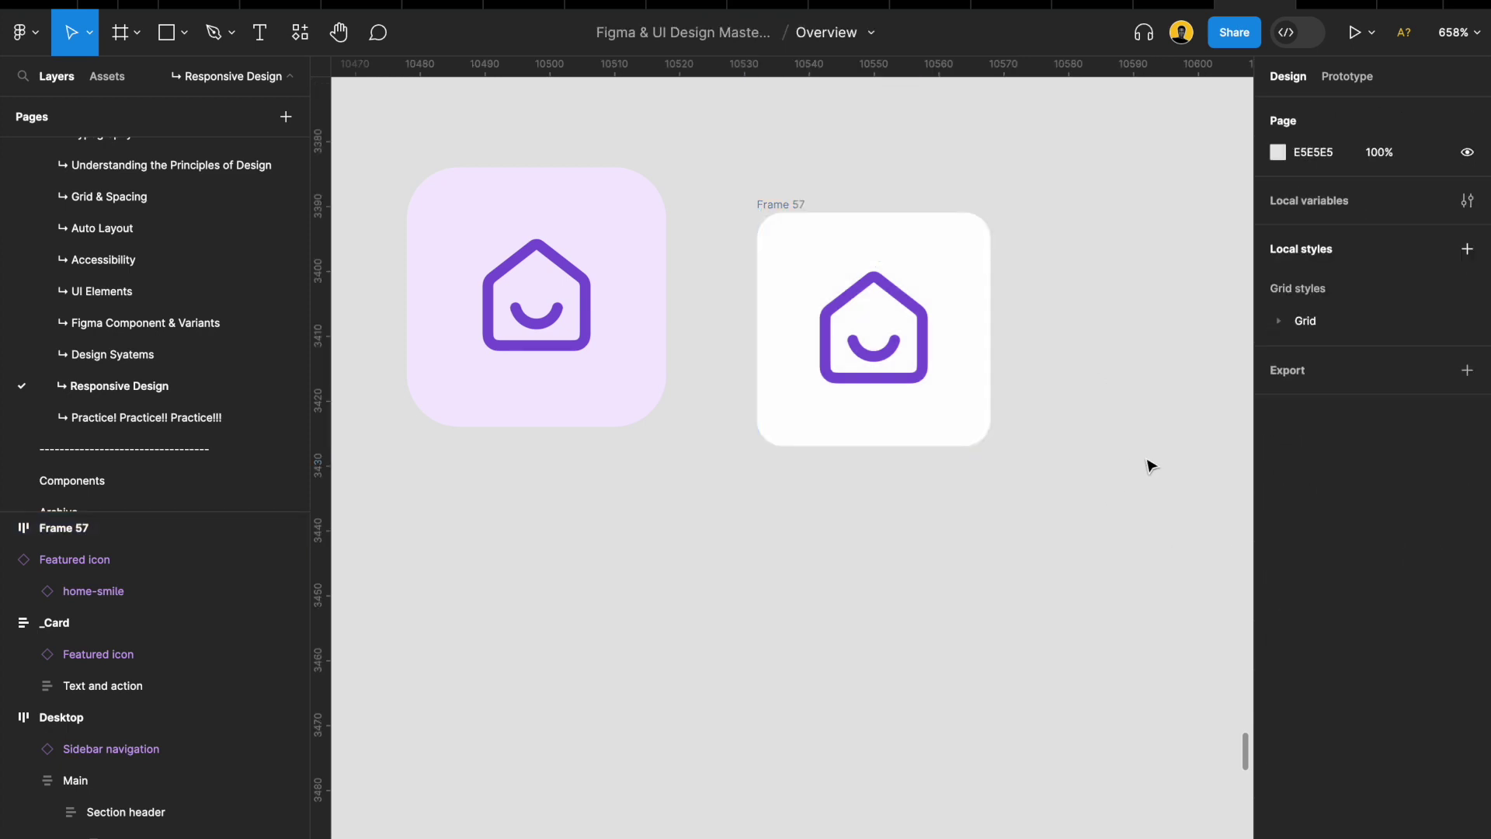
Set Frame 57's corner radius to 8 and move it closer to the Featured icon, at about X 10526, Y 3386
click(799, 205)
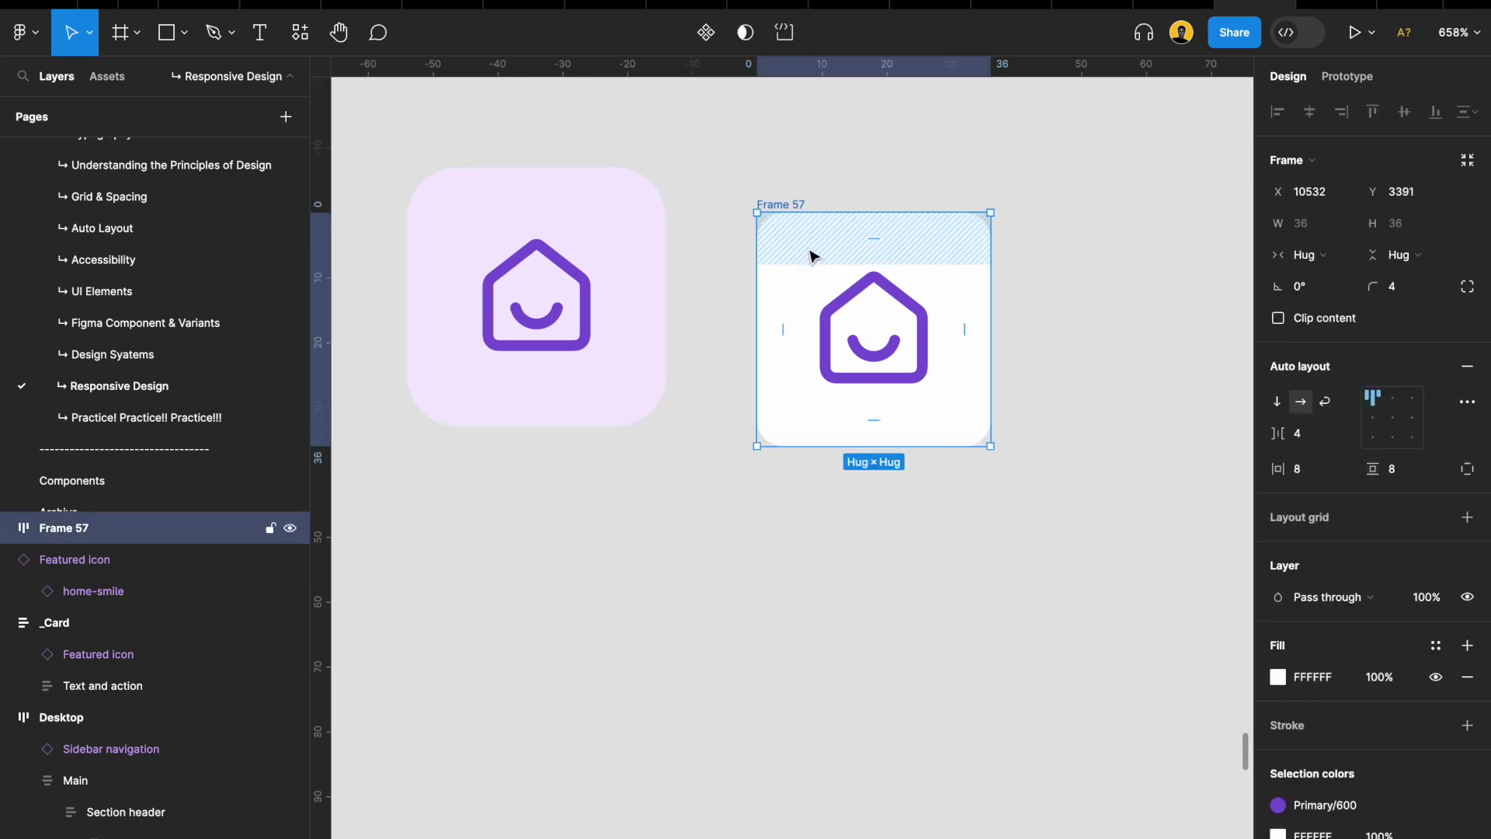
text(10)
key(Return)
click(752, 166)
drag(771, 210, 733, 177)
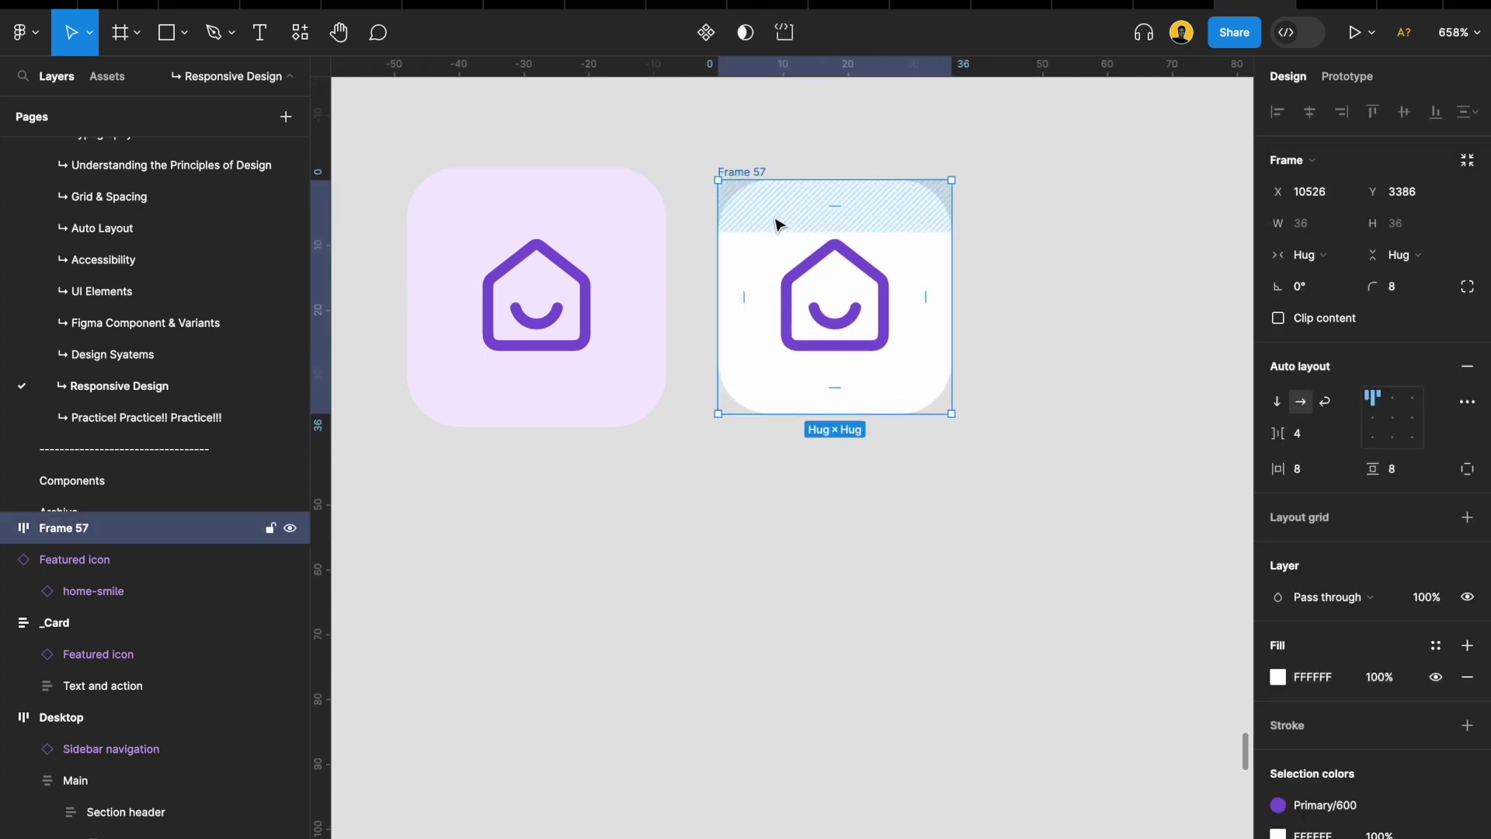
Check the home-smile icon inside the Featured icon, and set Frame 57's horizontal and vertical padding to 10 to match
double_click(585, 266)
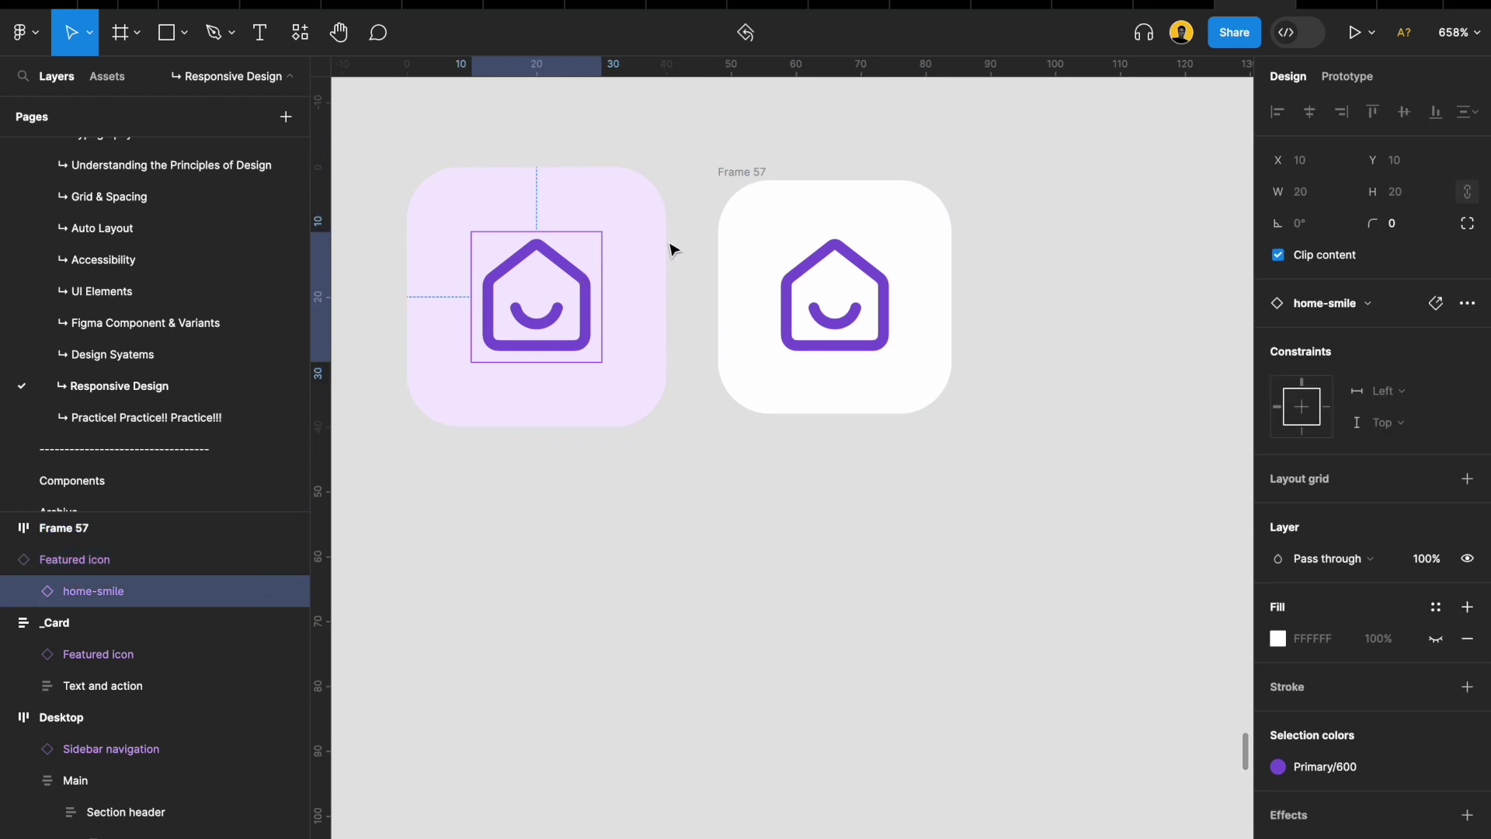
click(739, 172)
key(shift+a)
click(1315, 470)
text(10)
key(Tab)
text(10)
key(Return)
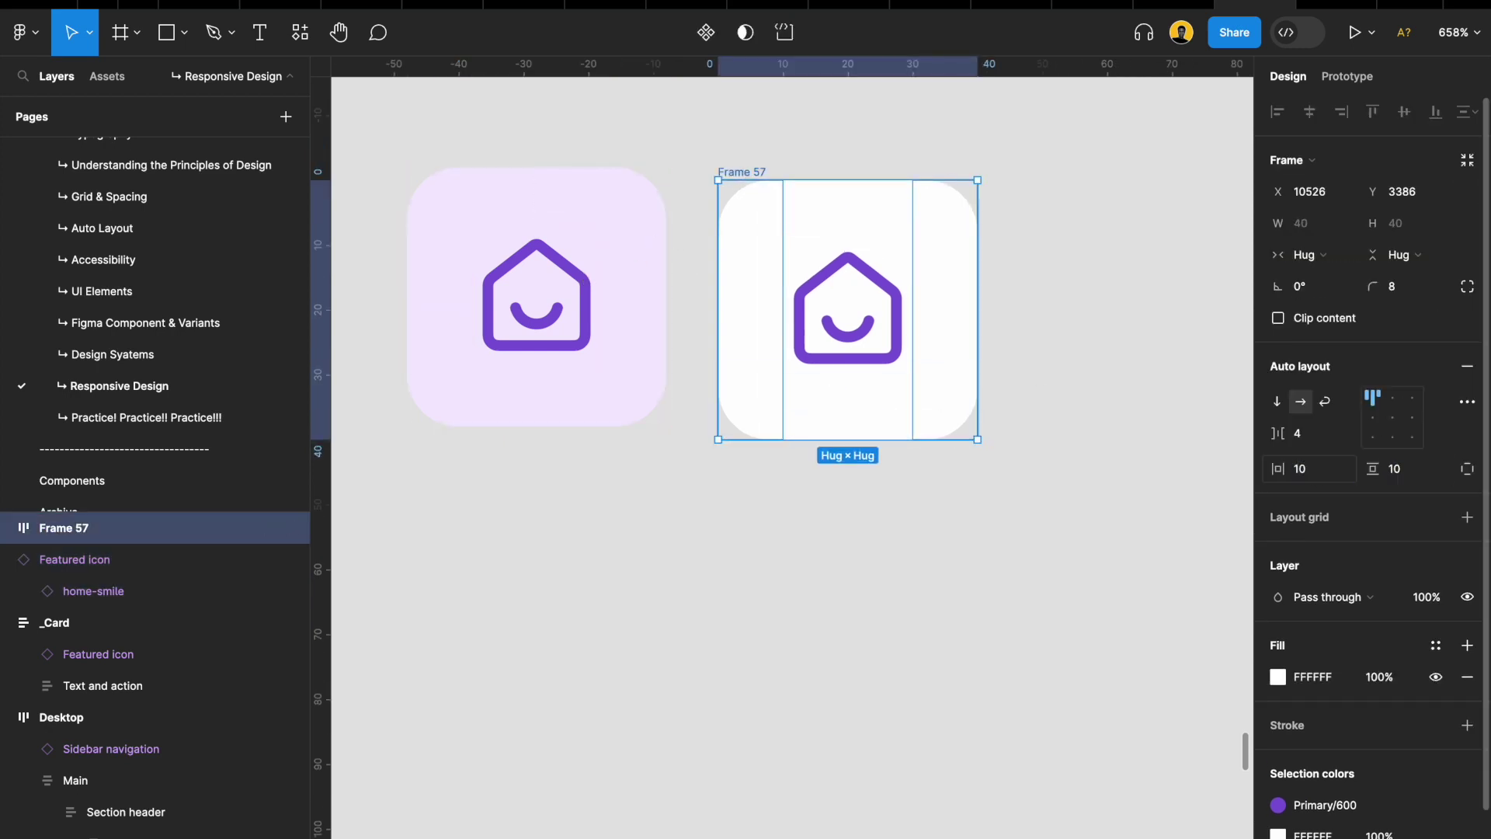
Move Frame 57 level with the Featured icon, at X 10523, Y 3384, and fill it with that icon's sampled background colour, F4EBFF
click(697, 132)
drag(738, 174, 718, 161)
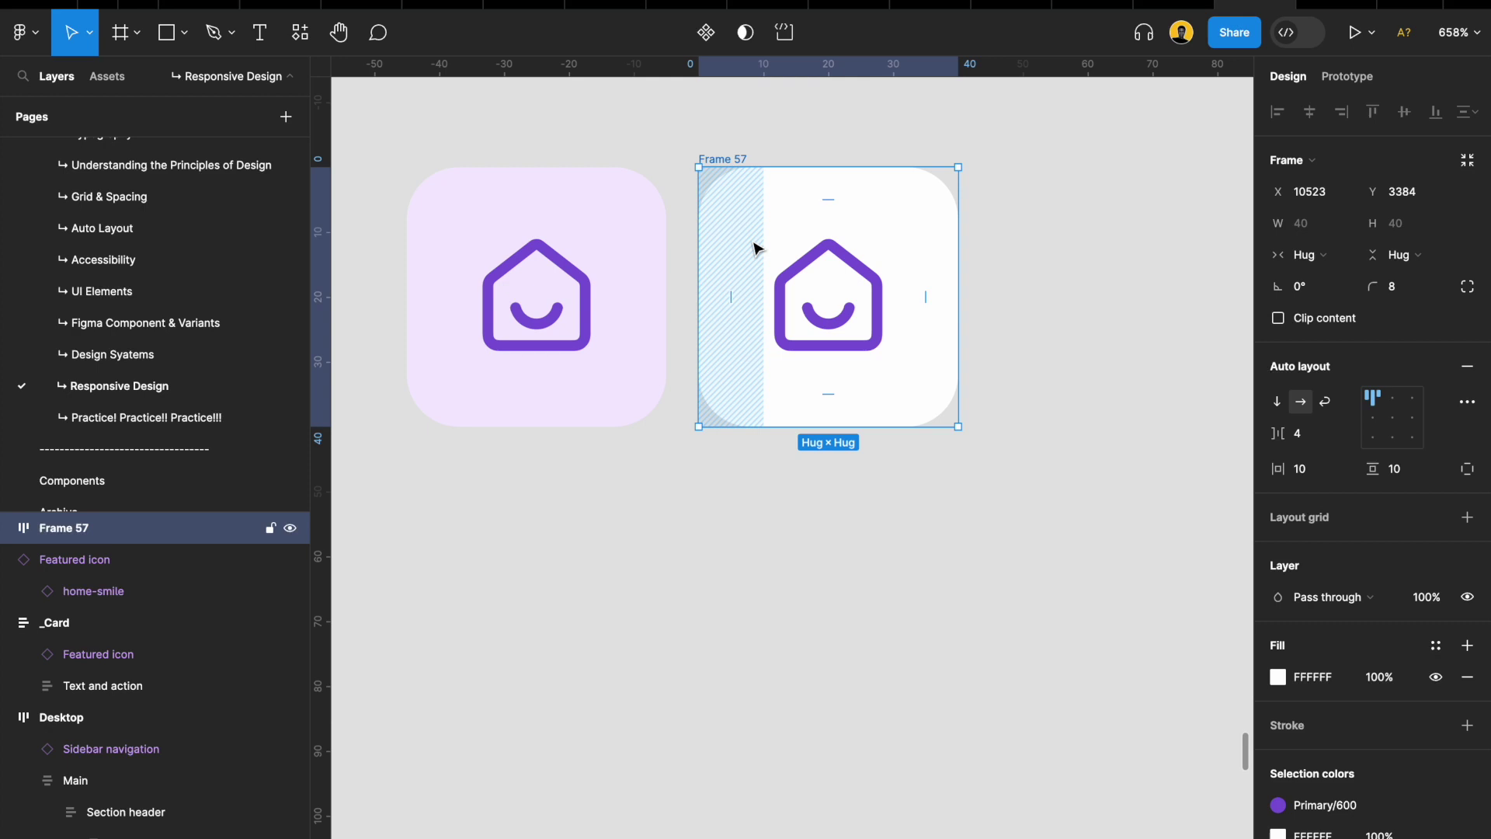
click(1277, 678)
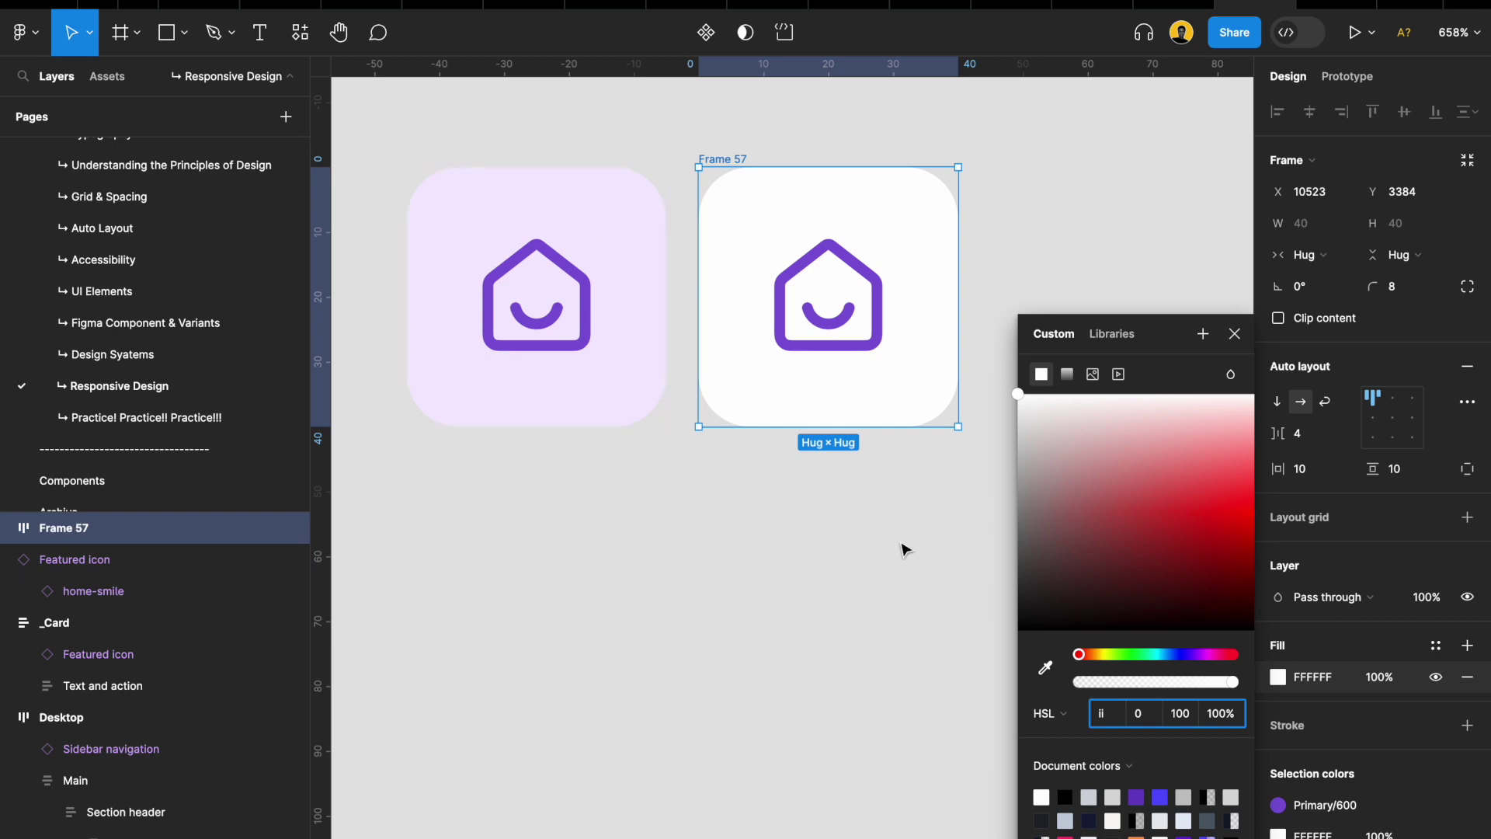
click(1046, 668)
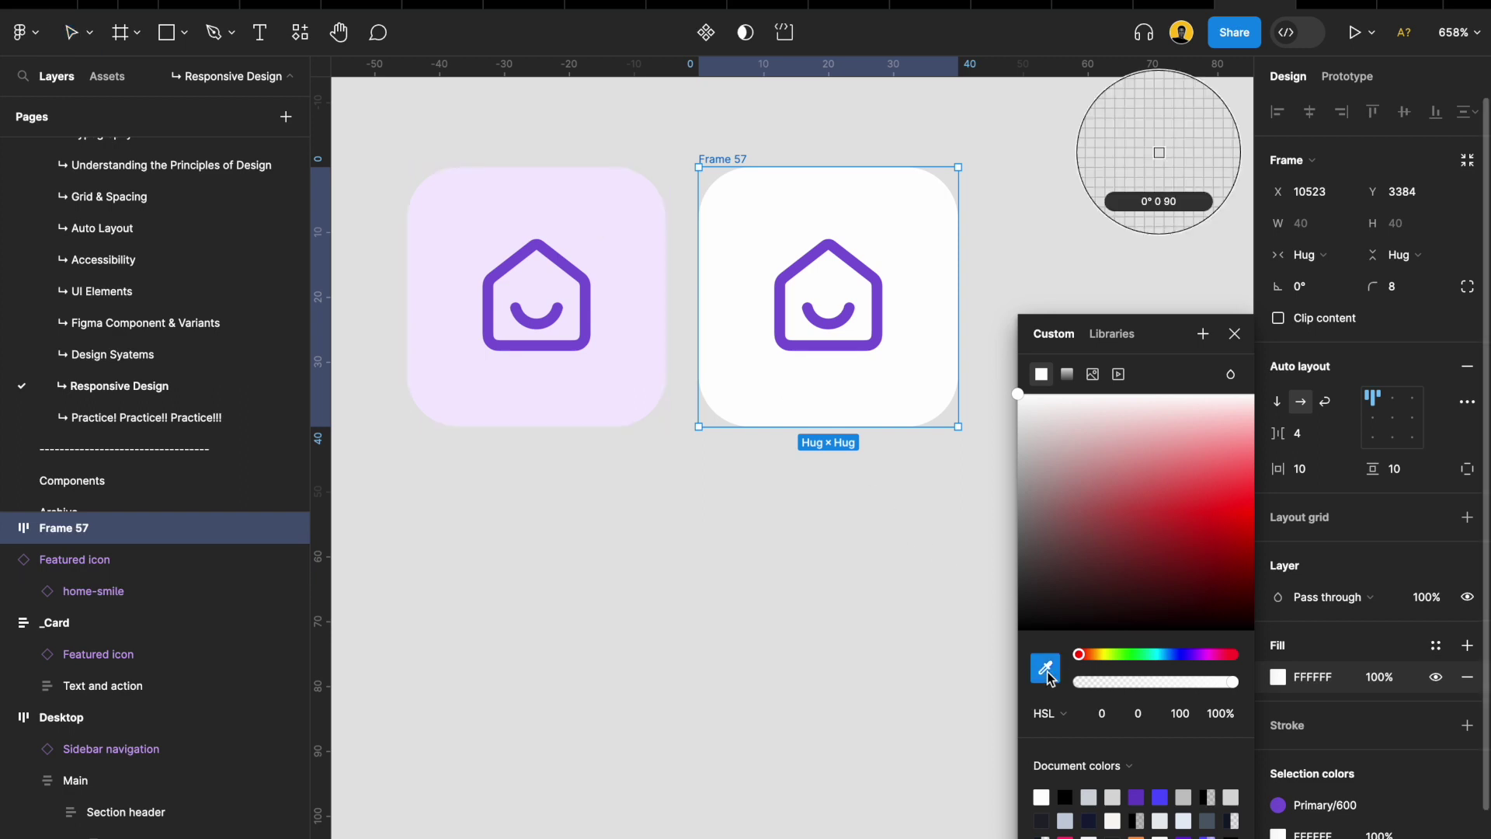
click(598, 233)
click(828, 527)
scroll(827, 526, down, 1)
Rename Frame 57 as Icon
click(738, 189)
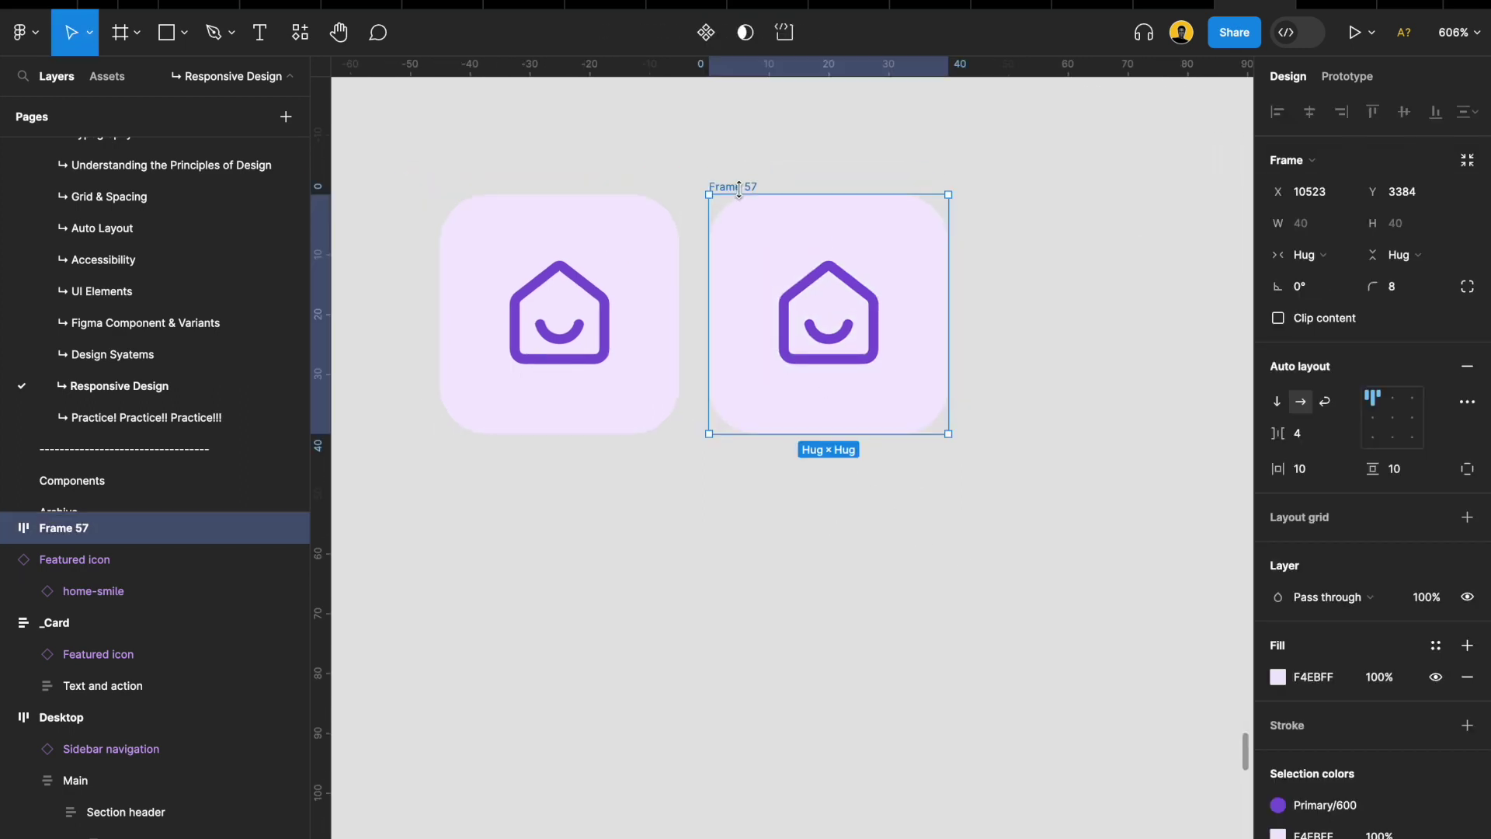
double_click(123, 534)
text(Icon)
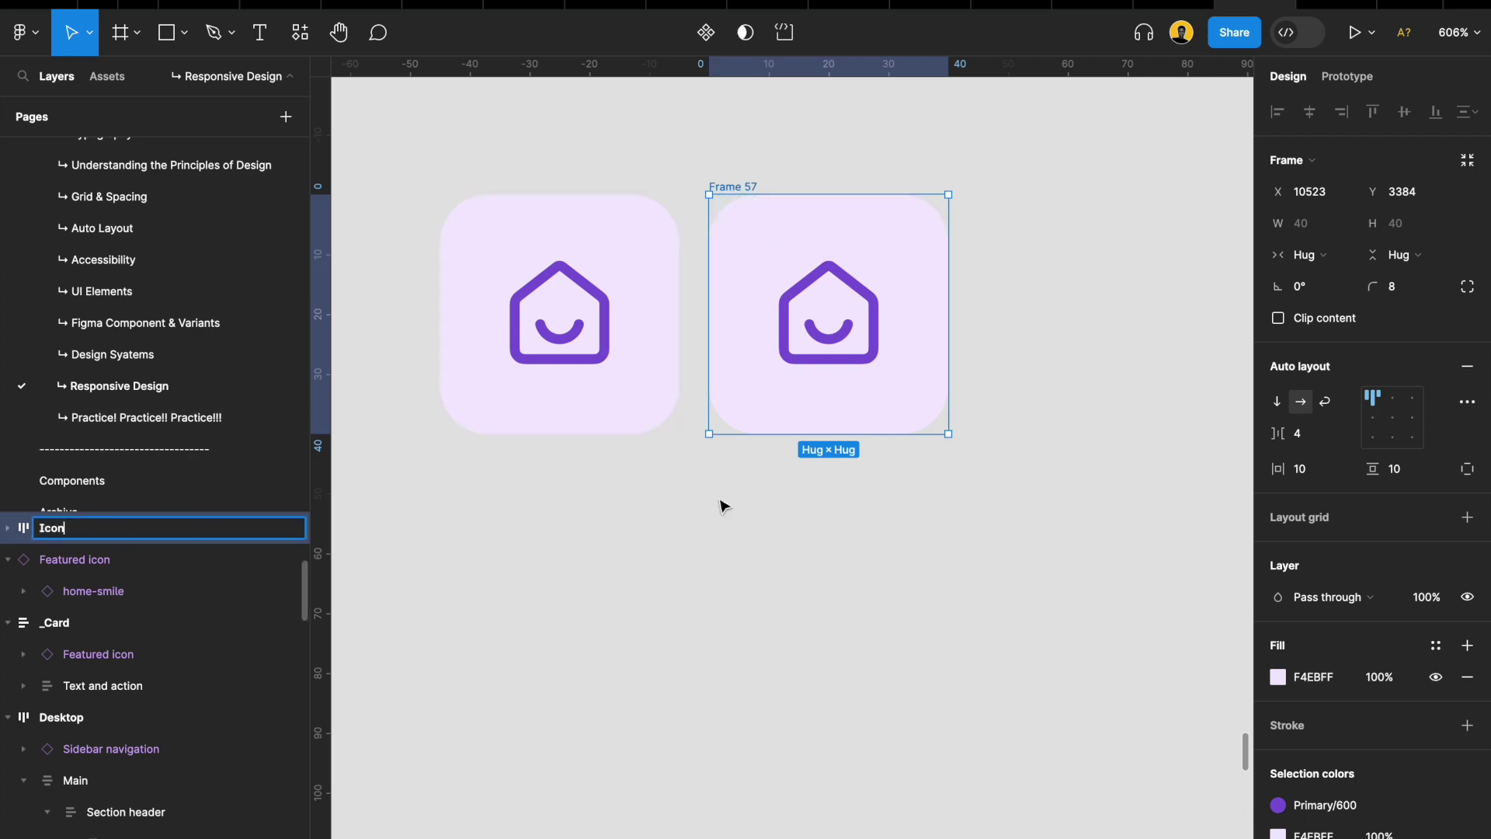
click(846, 579)
scroll(845, 579, down, 2)
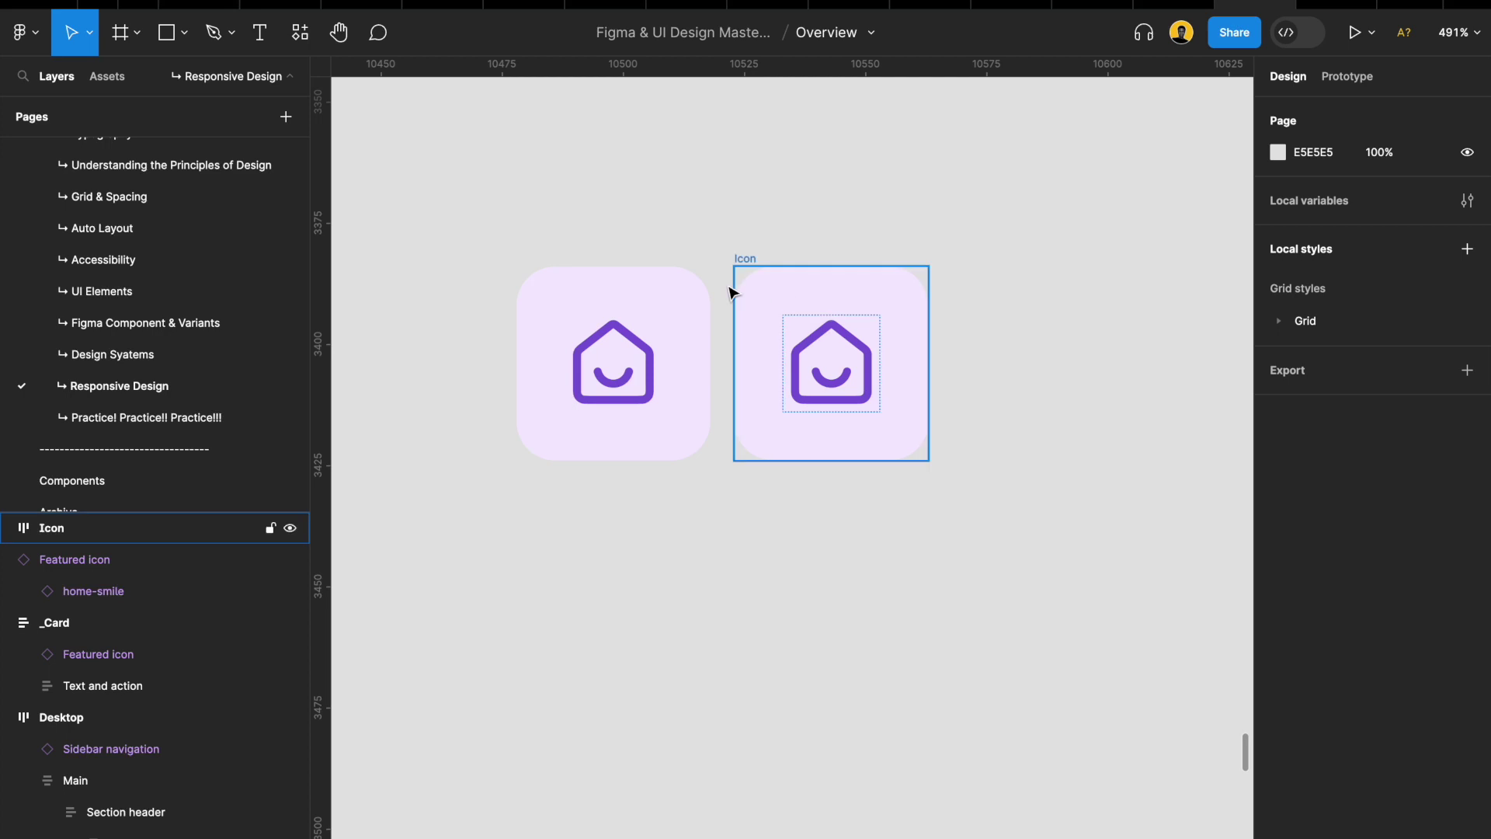
Delete the Featured icon copy beside the Icon frame, and move the Icon frame to about X 10490, Y 3379
click(629, 303)
key(Delete)
scroll(626, 303, down, 3)
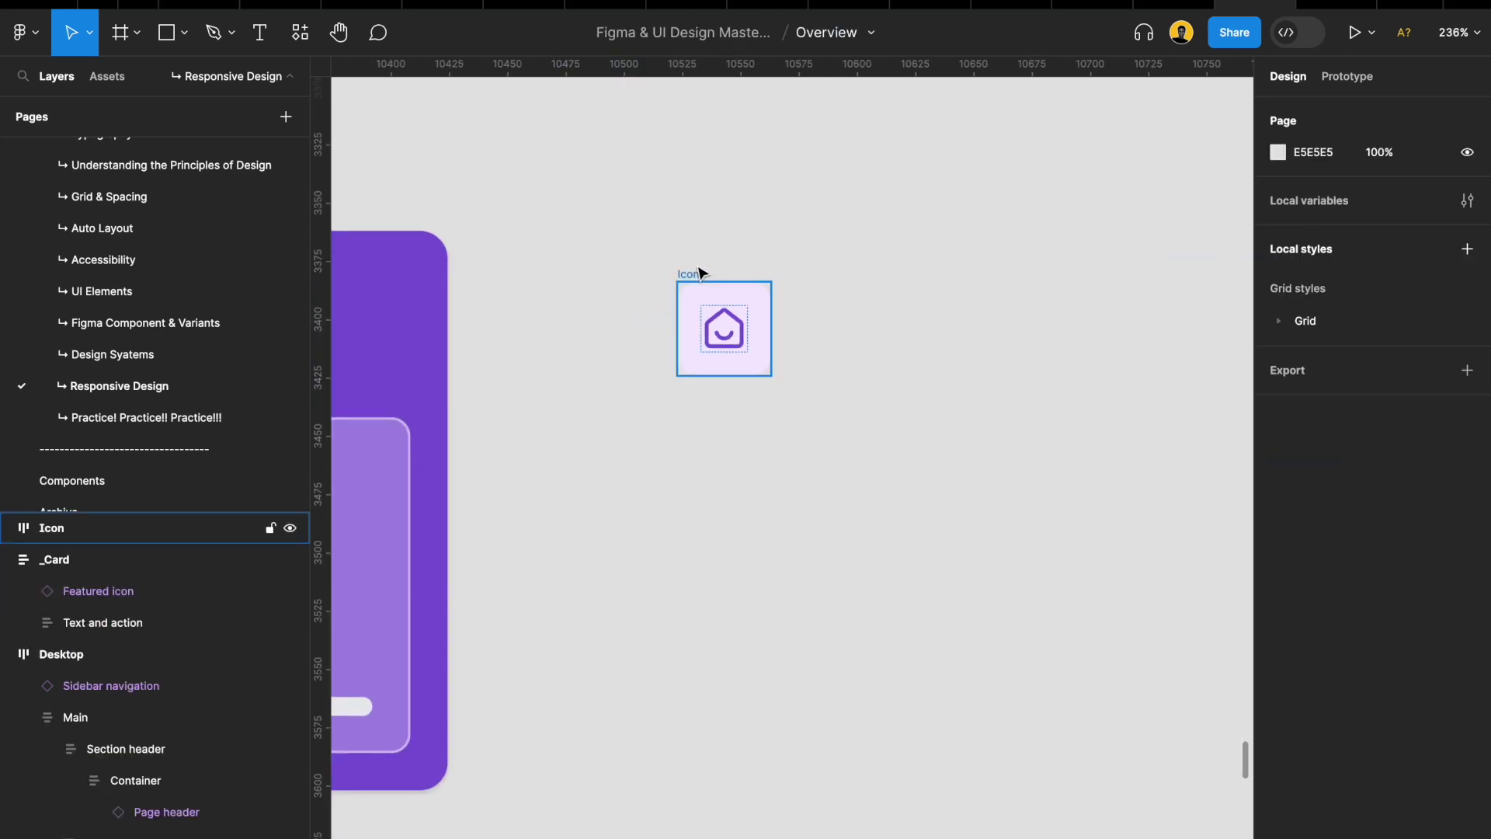
drag(726, 326, 646, 319)
key(shift+a)
Duplicate the card's Home deposit heading and $64,240.60 number onto the empty canvas below the Icon frame
scroll(613, 264, down, 5)
scroll(532, 353, up, 8)
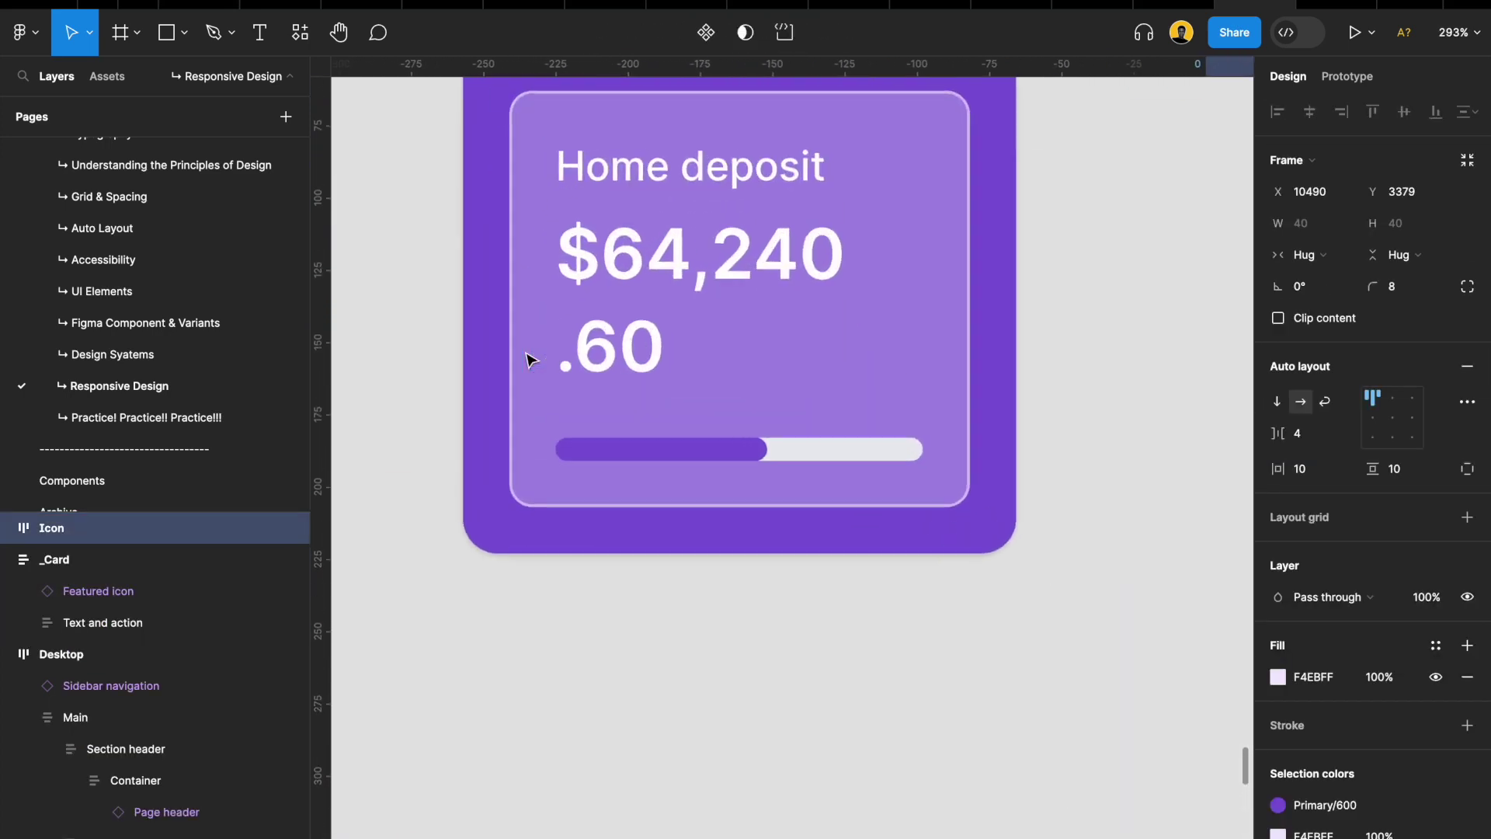
click(563, 257)
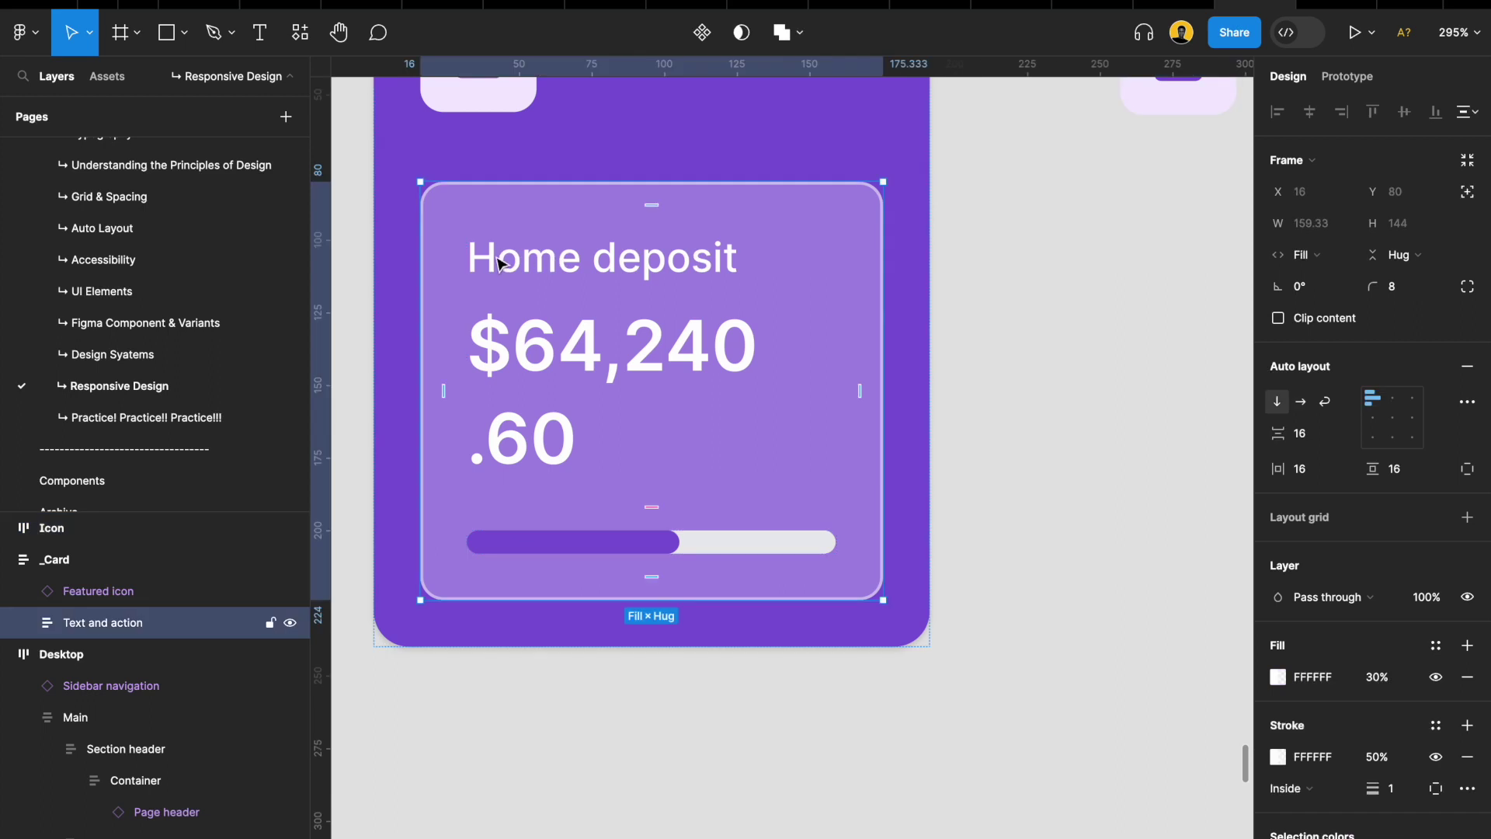
scroll(497, 264, down, 3)
double_click(543, 267)
shift+click(533, 316)
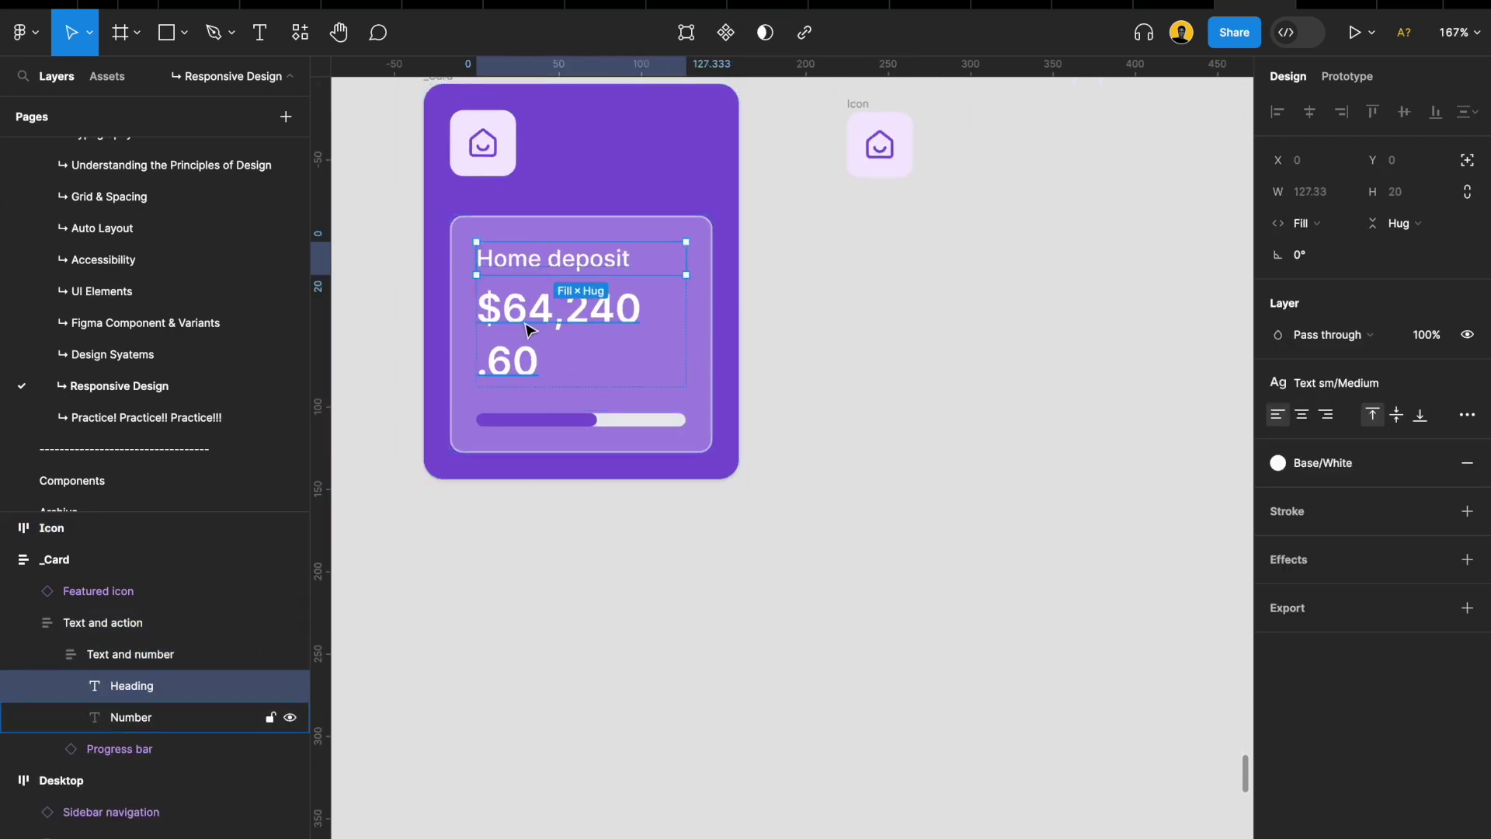
drag(536, 315, 882, 432)
key(Escape)
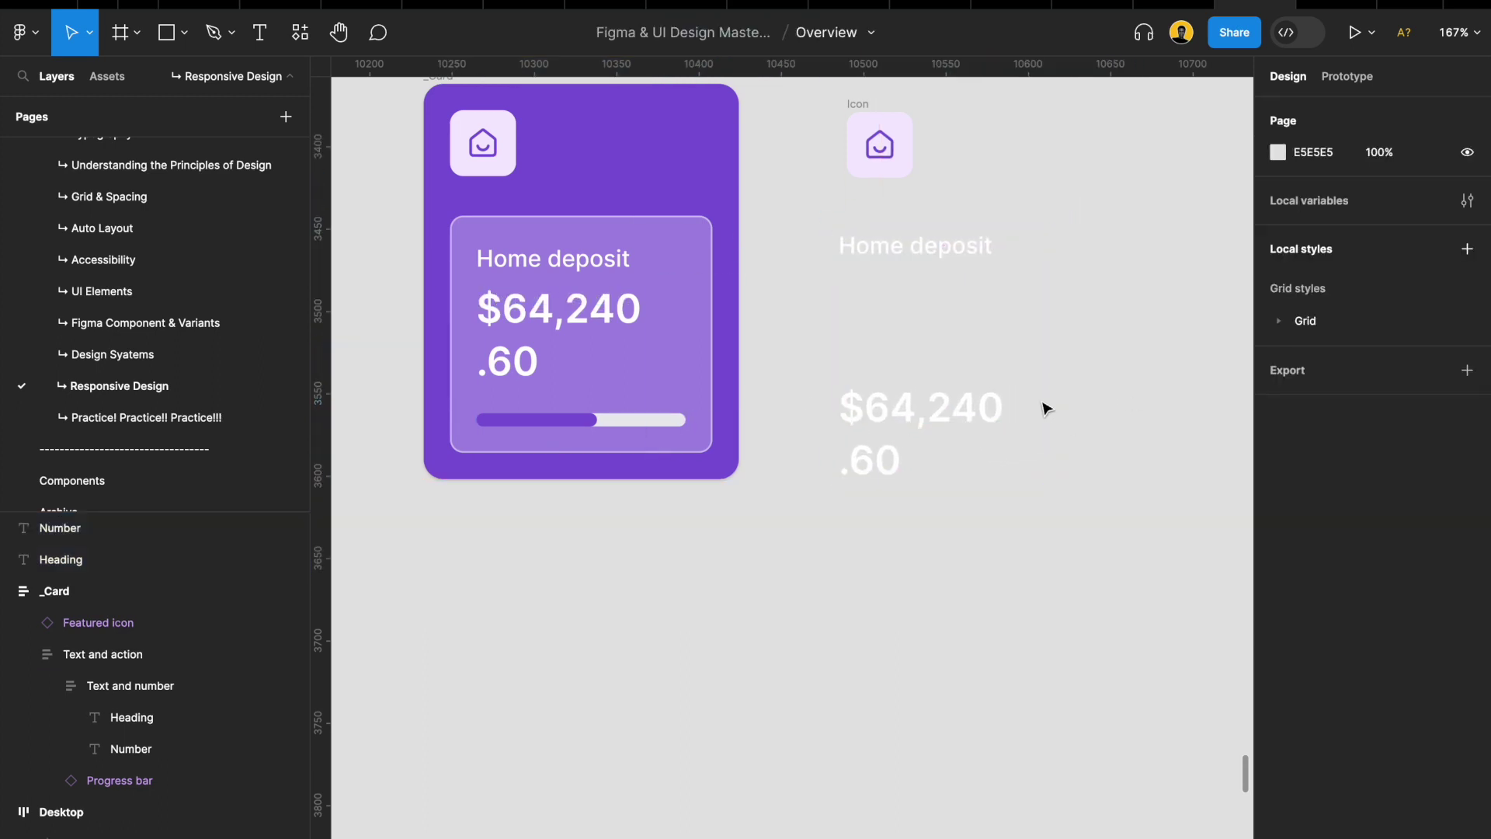
Wrap the copied heading and number in a vertical auto layout frame and rename it Text
click(1046, 406)
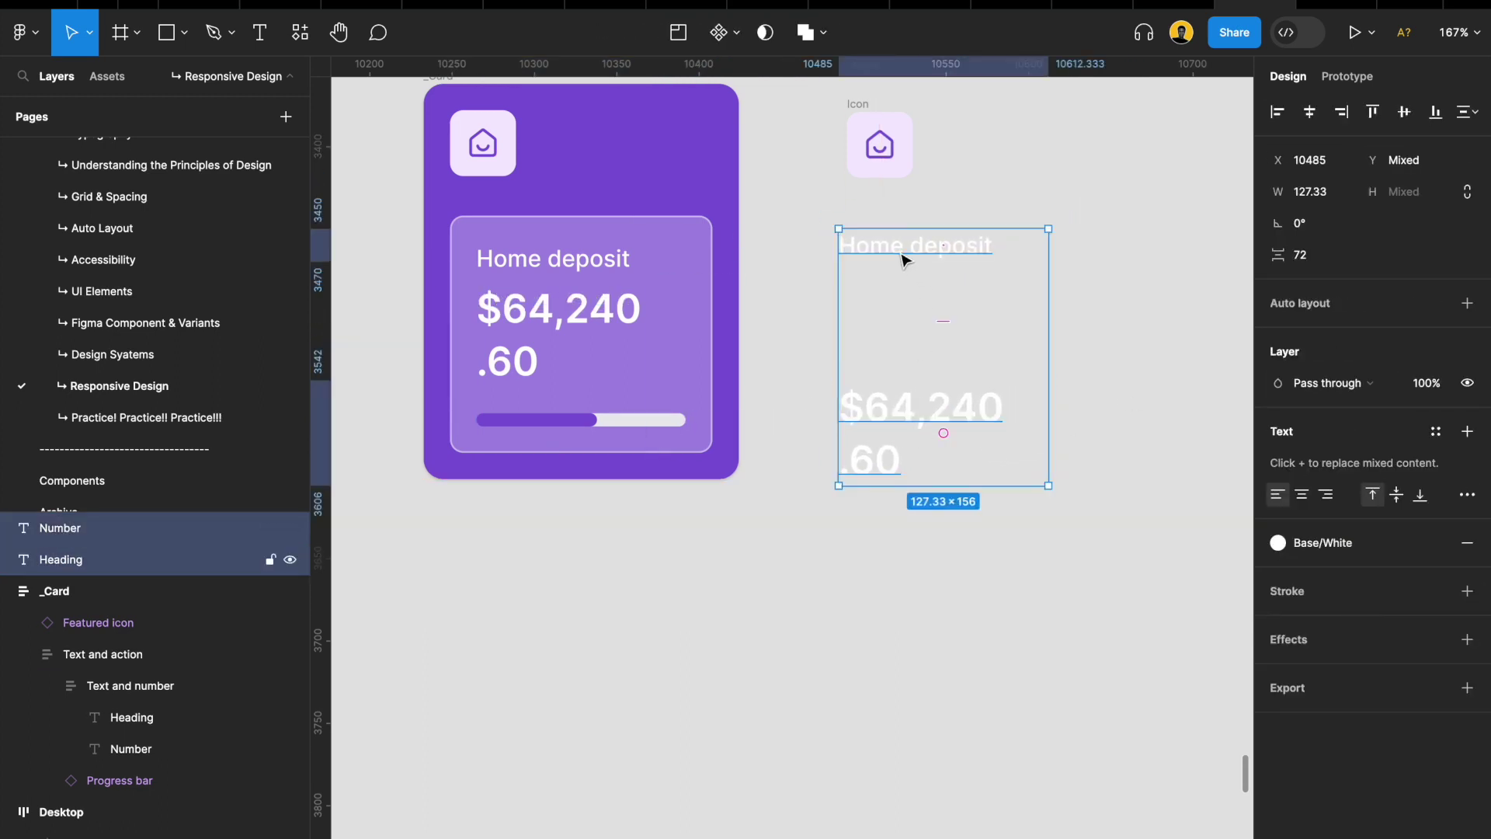
key(shift+a)
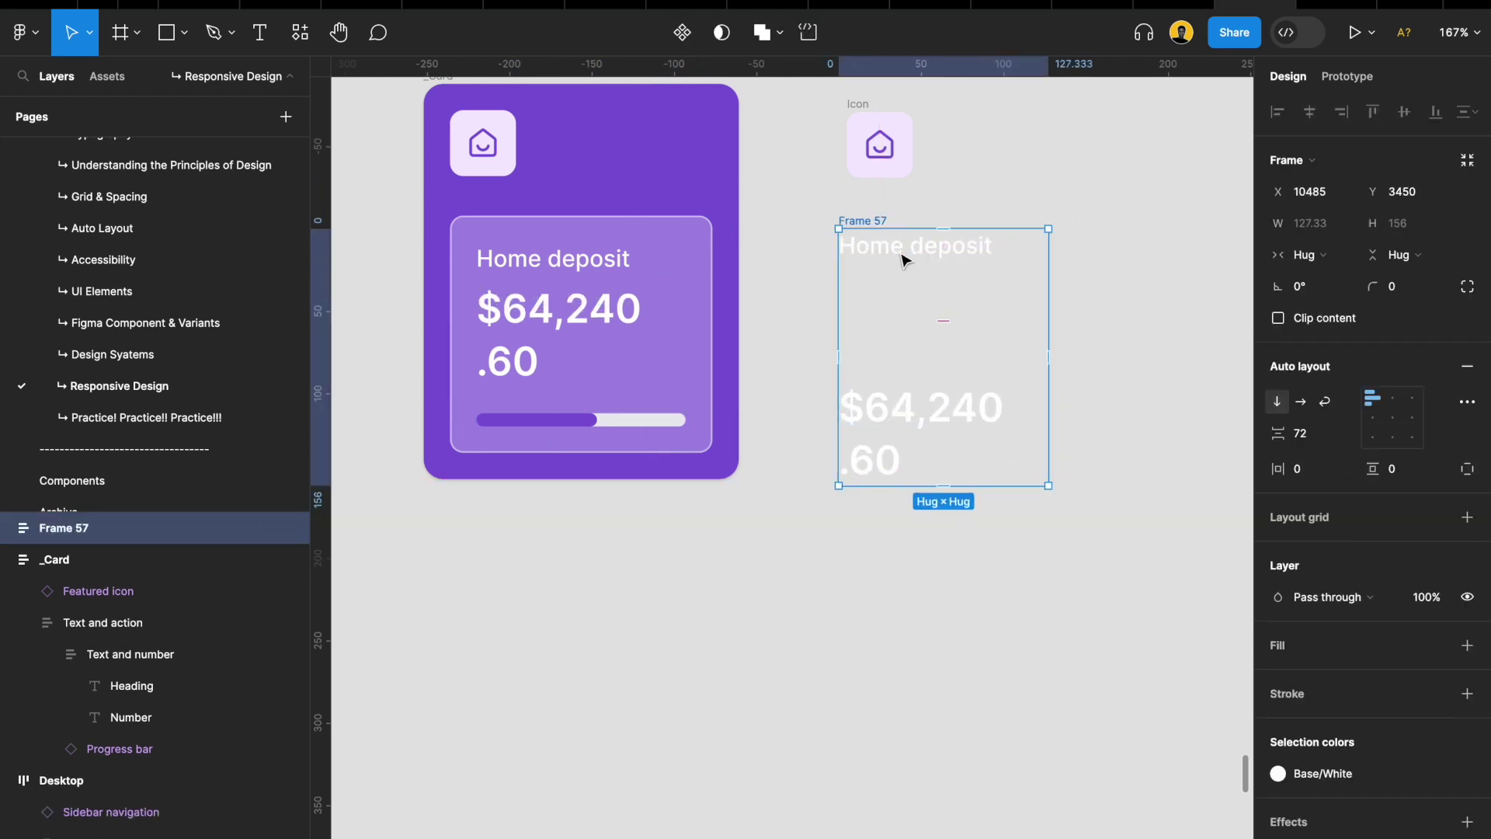
double_click(135, 528)
text(Text)
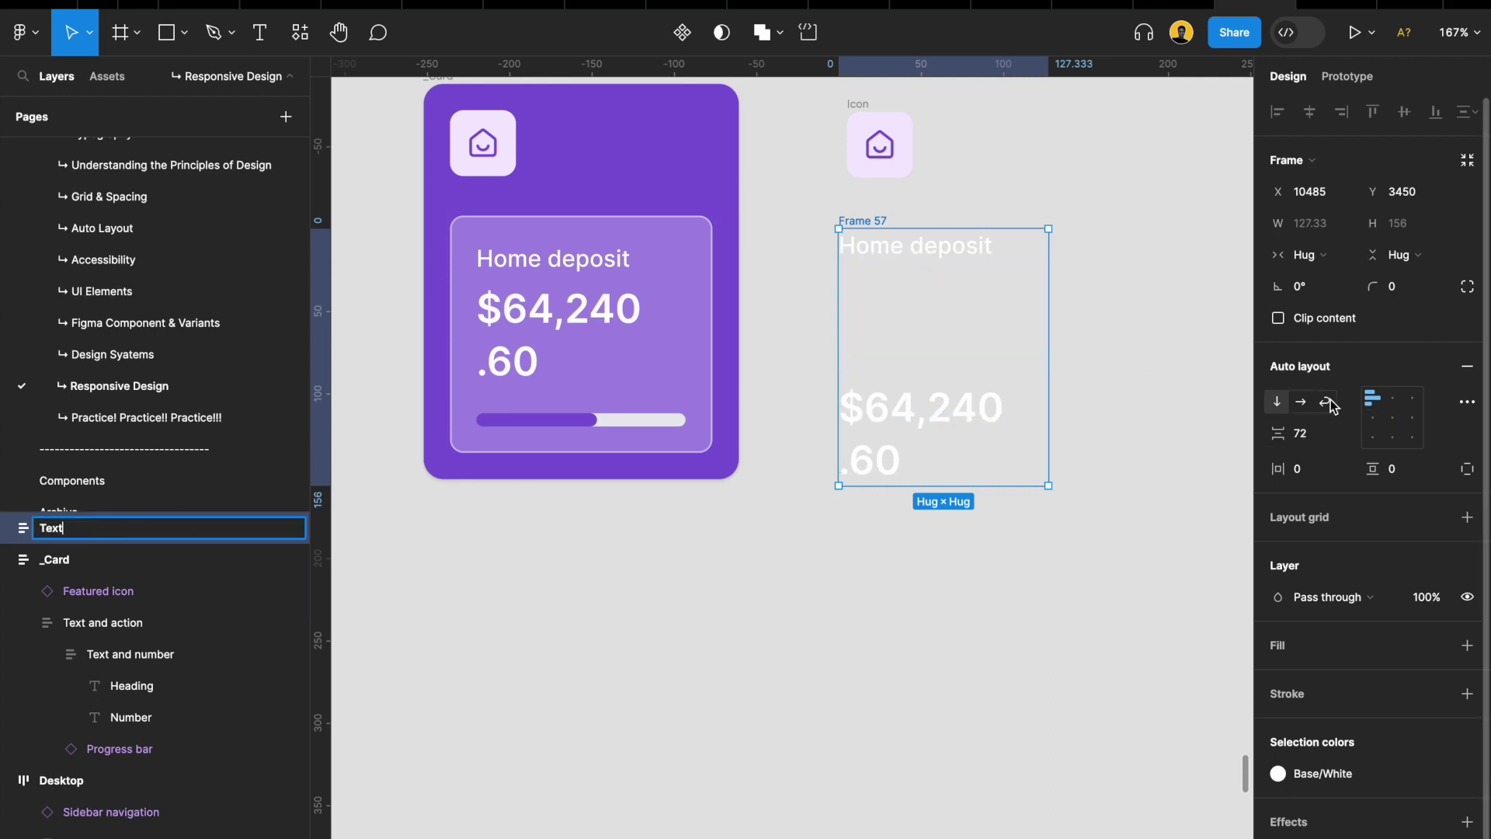
Set the Text frame's vertical gap to 4 and align the frame with the Icon at X 10490
click(1317, 436)
text(16)
key(Return)
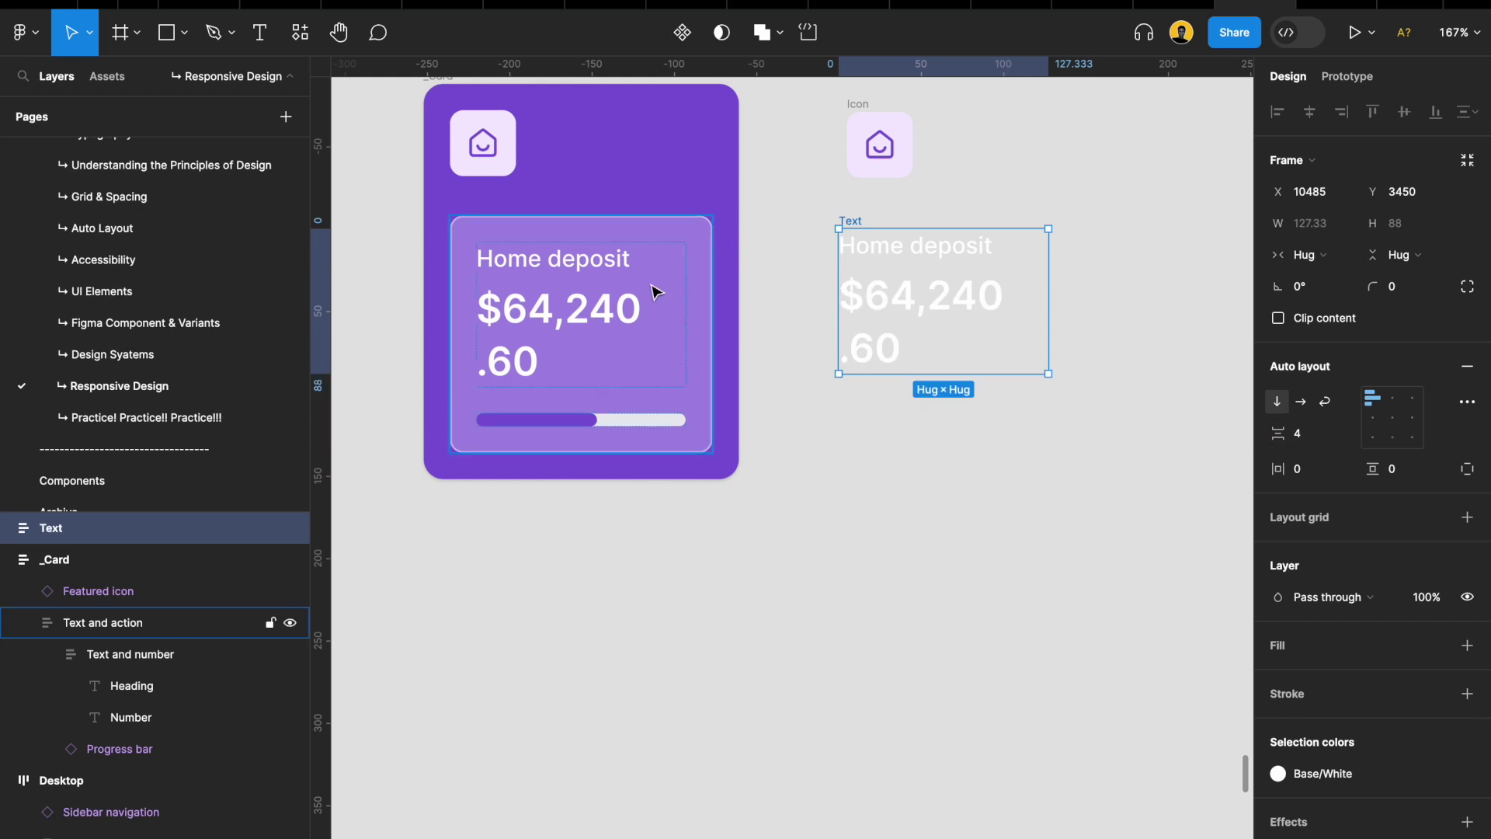
click(506, 340)
double_click(506, 340)
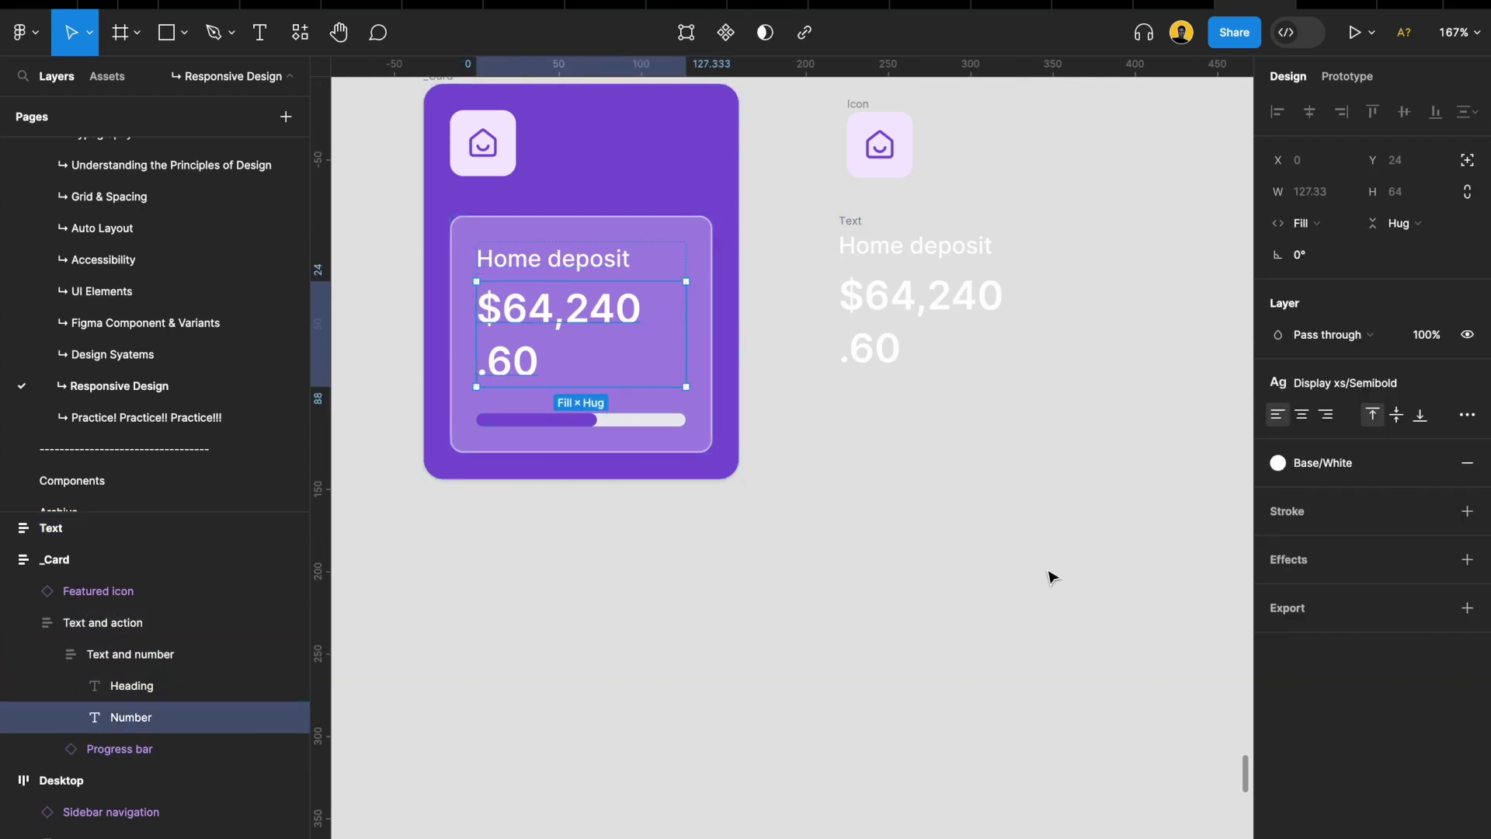
click(864, 224)
drag(865, 226, 873, 226)
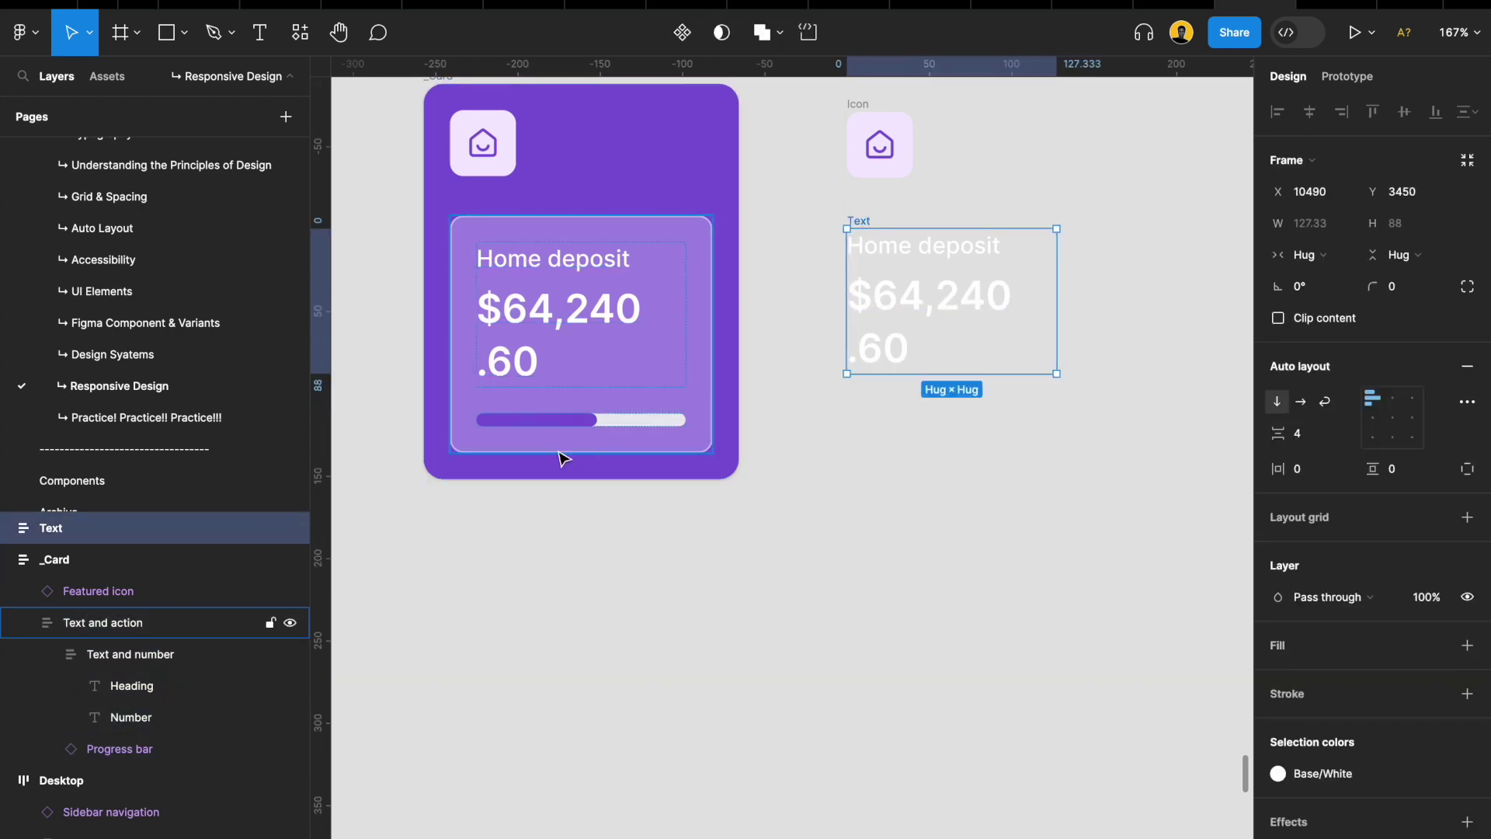
Duplicate the card's progress bar below the Text frame, at about X 10492, Y 3566, and detach the copy from its component
click(570, 423)
double_click(571, 423)
drag(574, 424, 962, 433)
key(shift+2)
scroll(904, 436, down, 3)
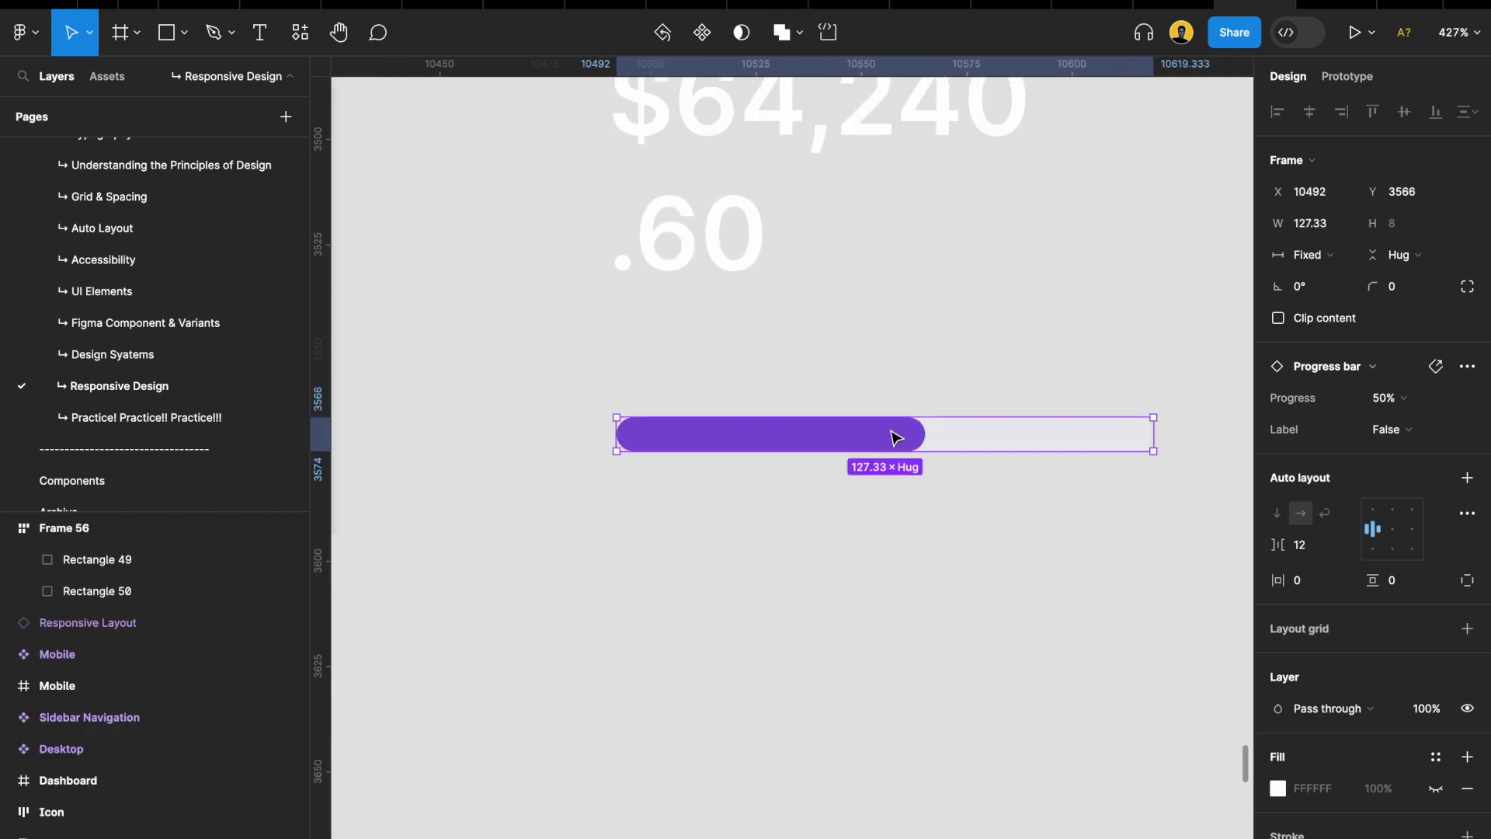
right_click(883, 439)
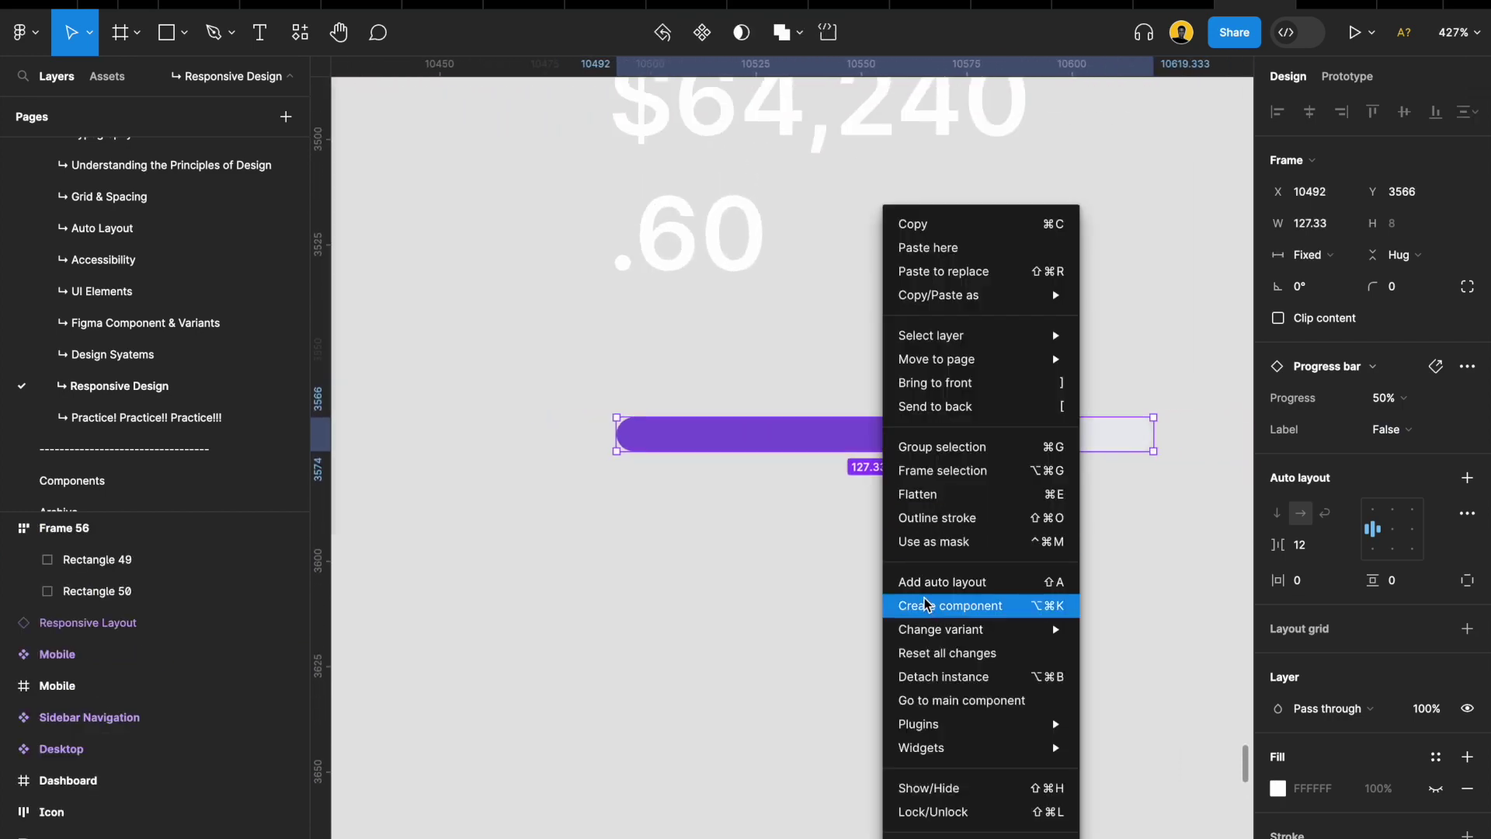
click(952, 688)
click(785, 570)
Inspect the detached Progress bar's nested frame and its Progress and Background layers
click(855, 436)
double_click(854, 434)
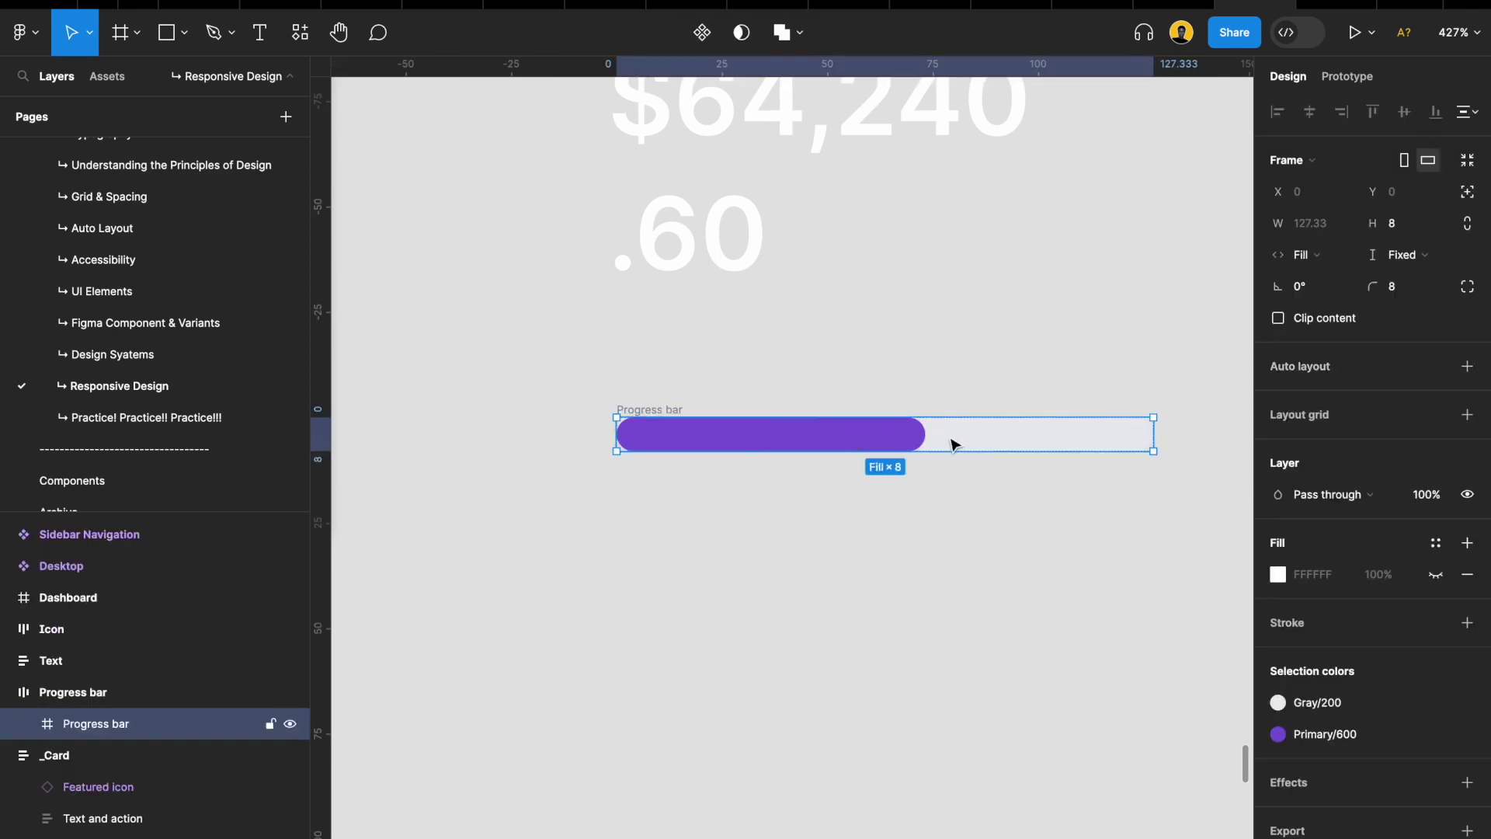
click(976, 446)
click(899, 584)
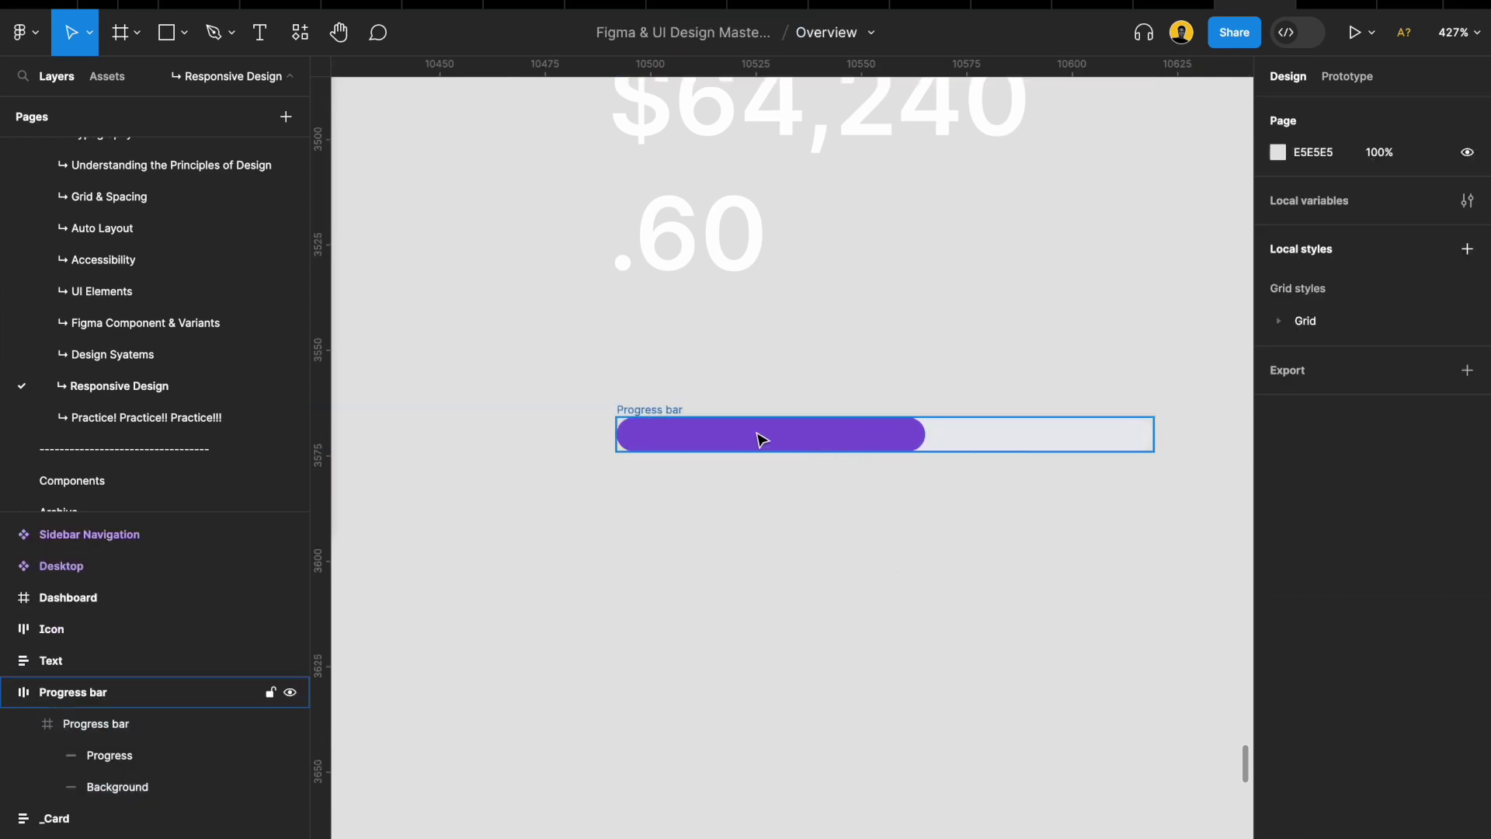
click(651, 418)
click(105, 726)
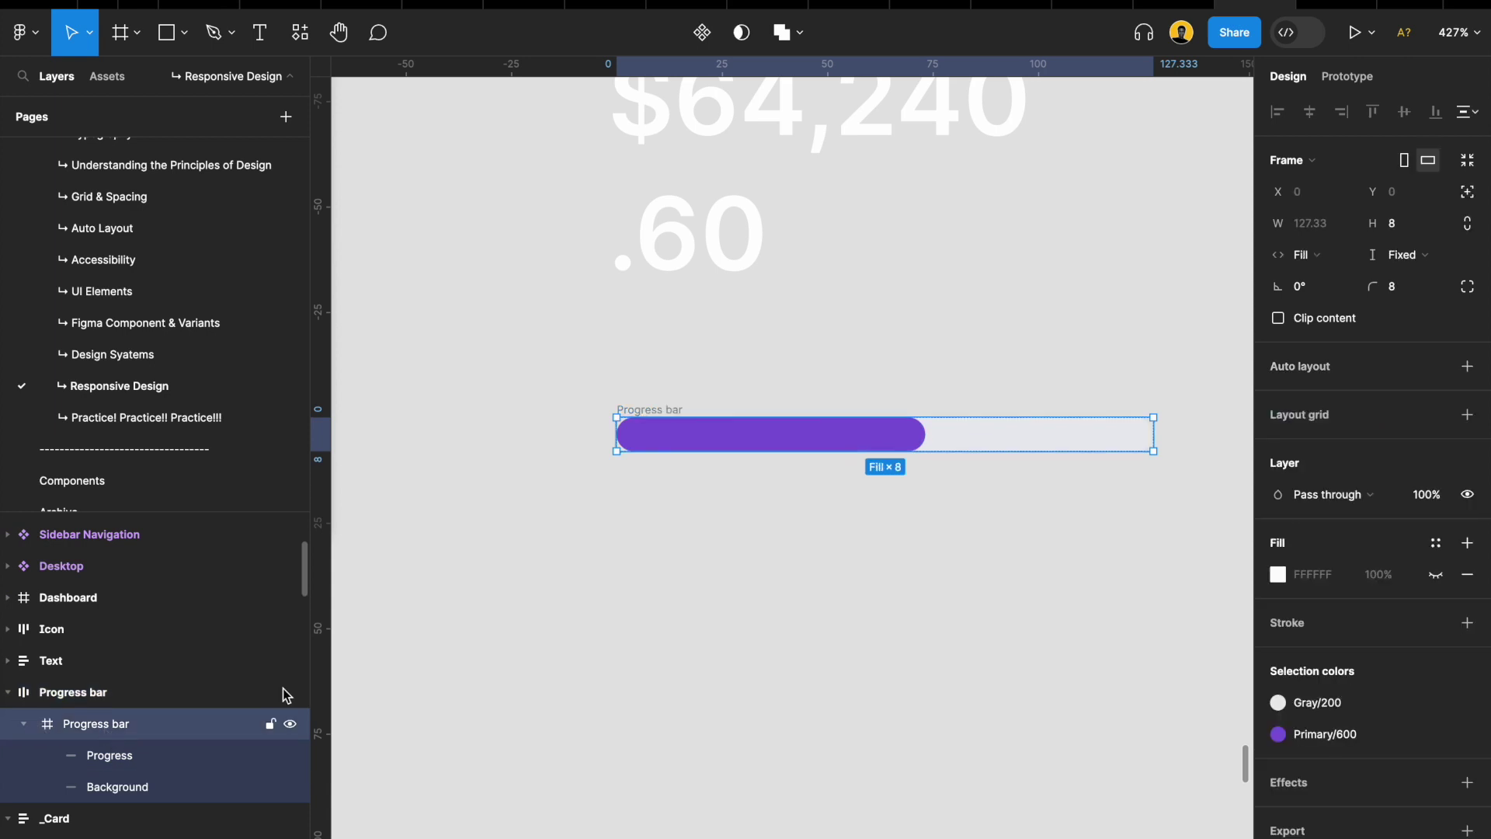
click(680, 501)
Move the detached Progress bar down and to the left, and duplicate its Background and Progress shapes separately above it
click(652, 426)
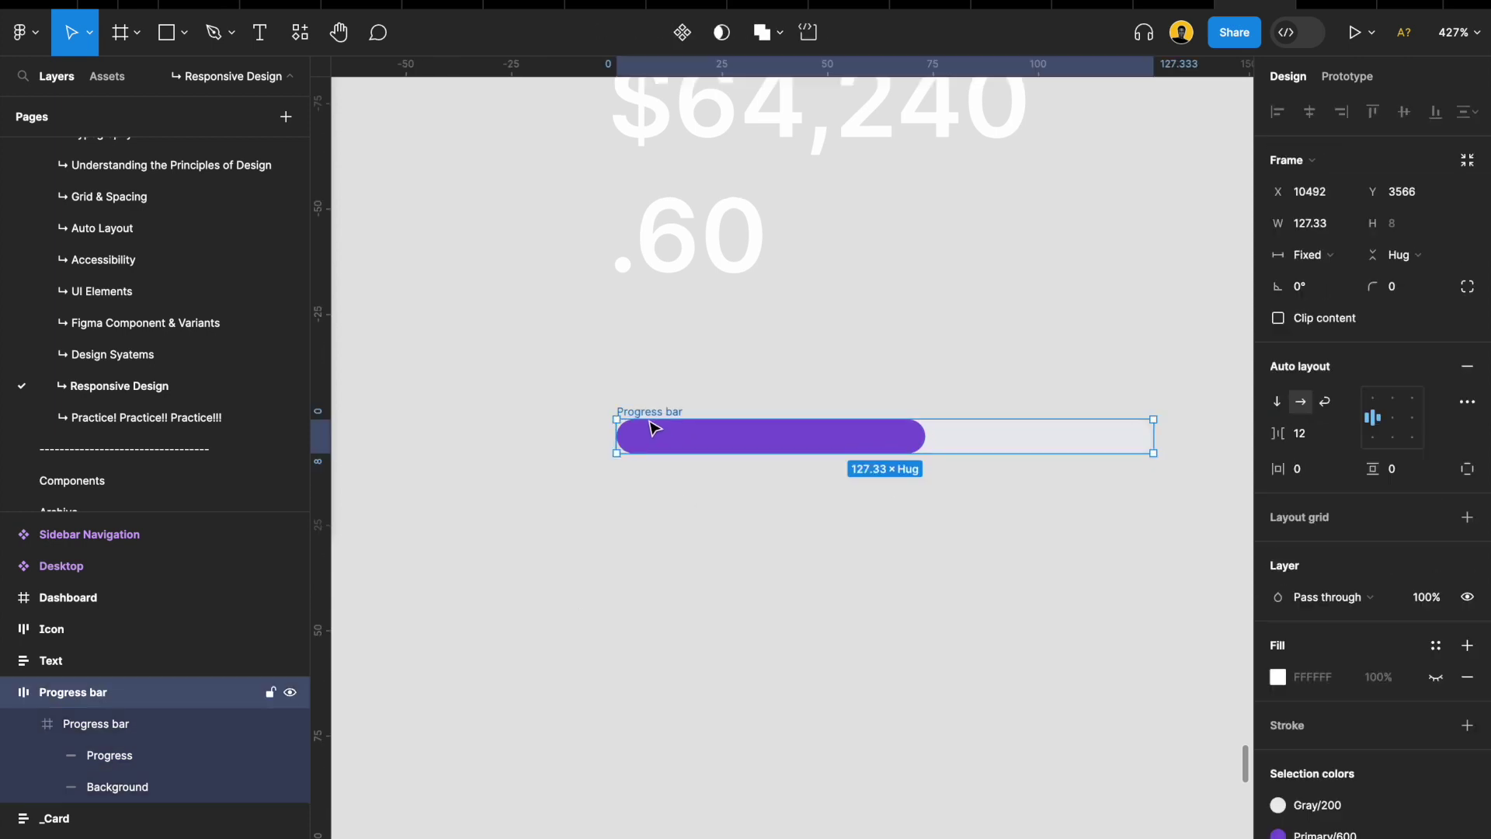
drag(652, 427, 557, 506)
click(613, 522)
click(899, 520)
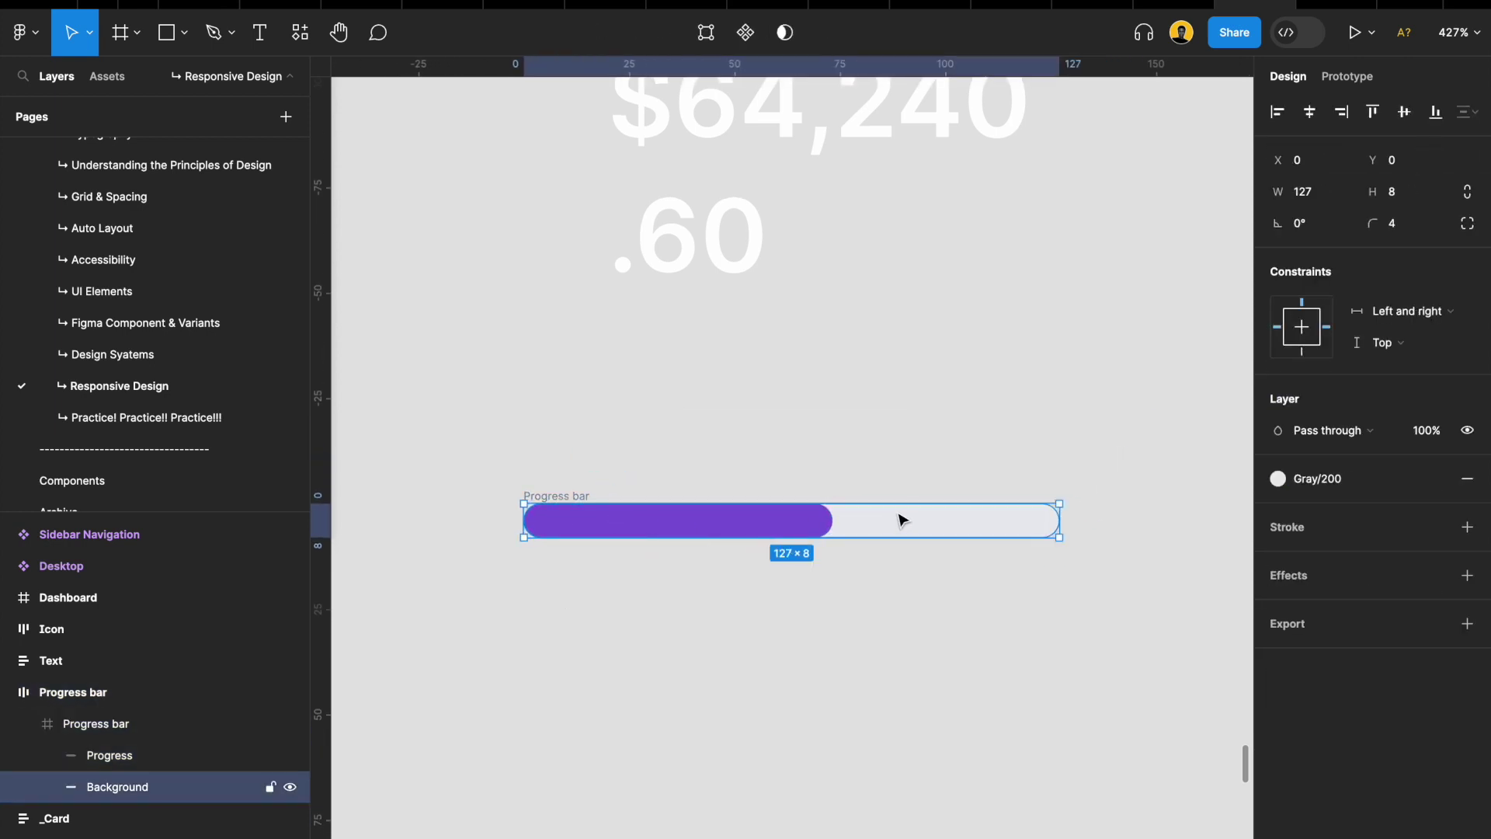
drag(900, 516, 899, 377)
click(800, 520)
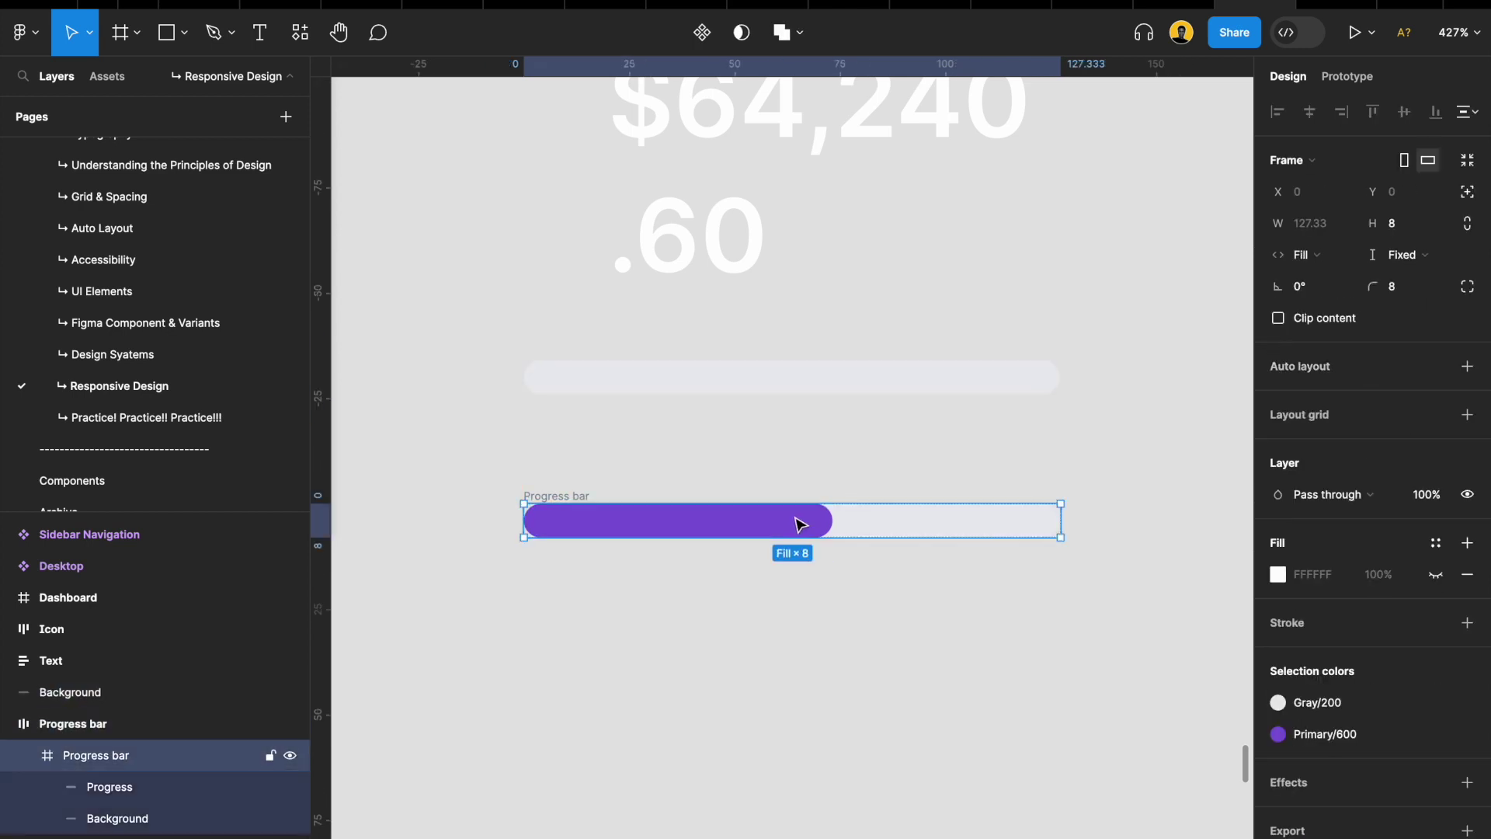
click(801, 523)
drag(801, 523, 805, 433)
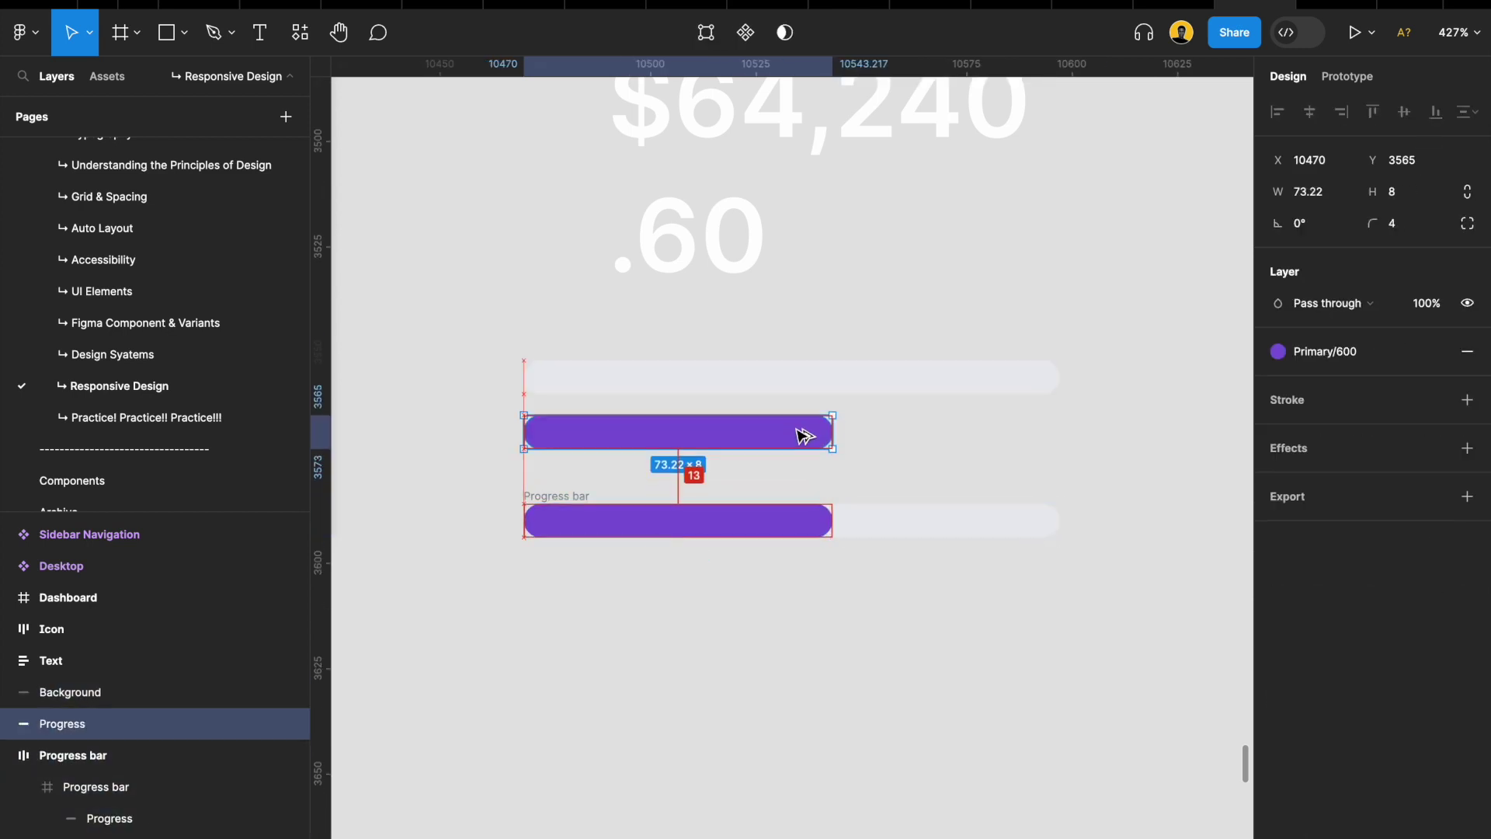
Wrap the duplicated Background and Progress shapes in a vertical auto layout frame and rename it Progress bar
shift+click(880, 380)
key(shift+a)
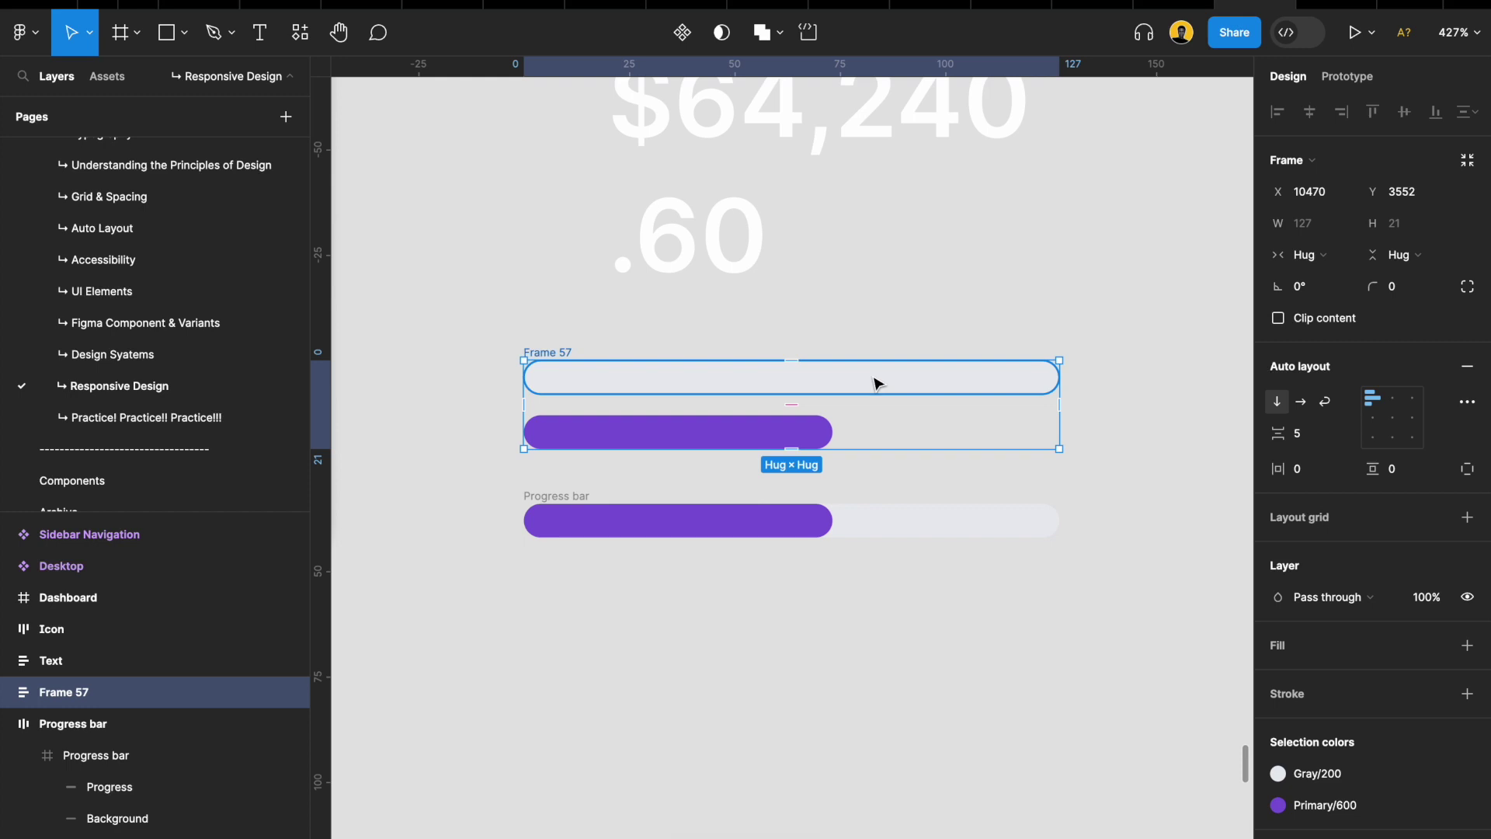
double_click(146, 694)
text(Progress bar)
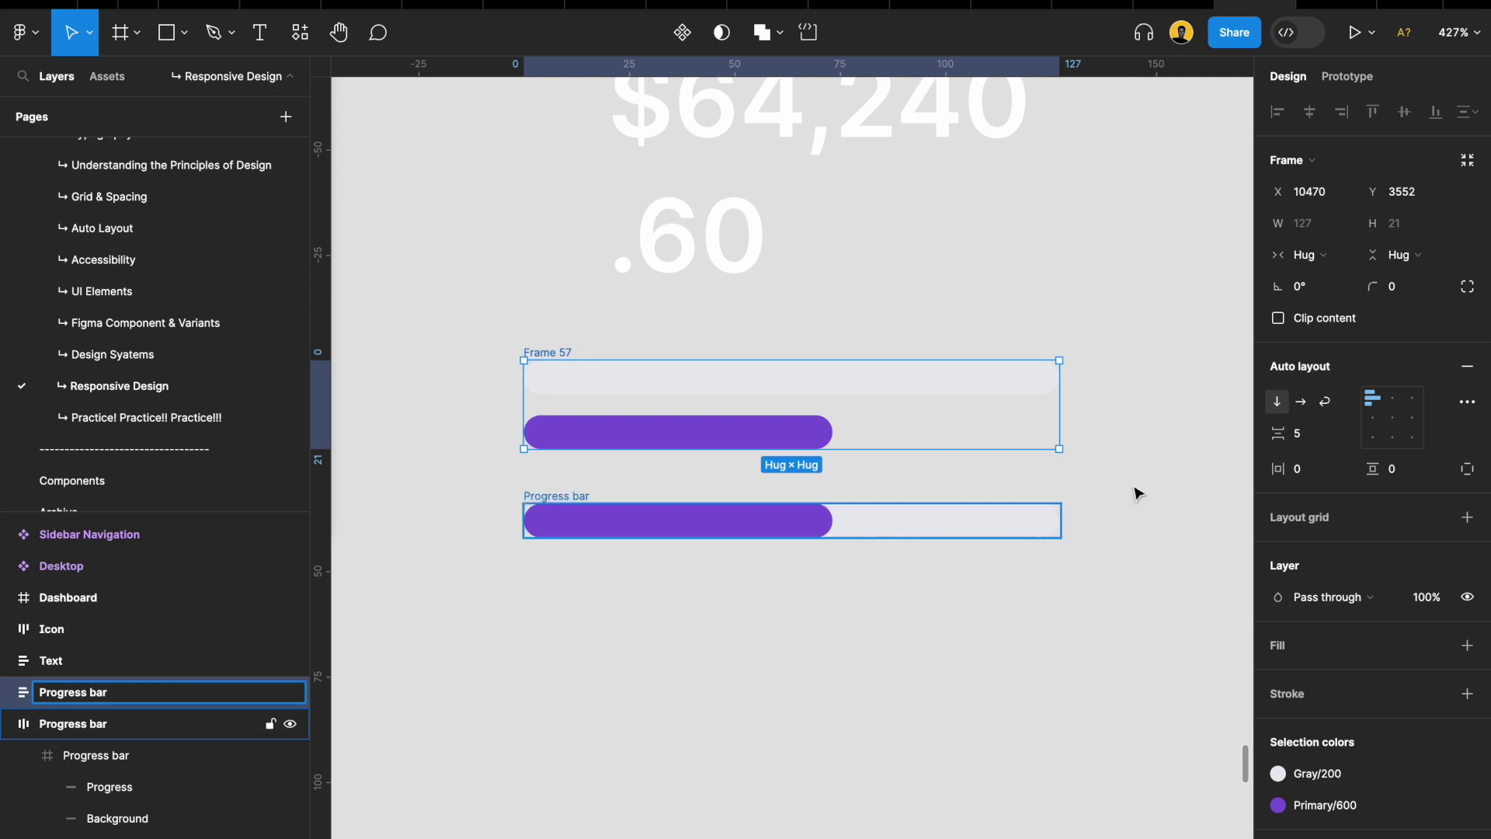
Set the vertical gap of the new Progress bar frame to 0
click(1310, 436)
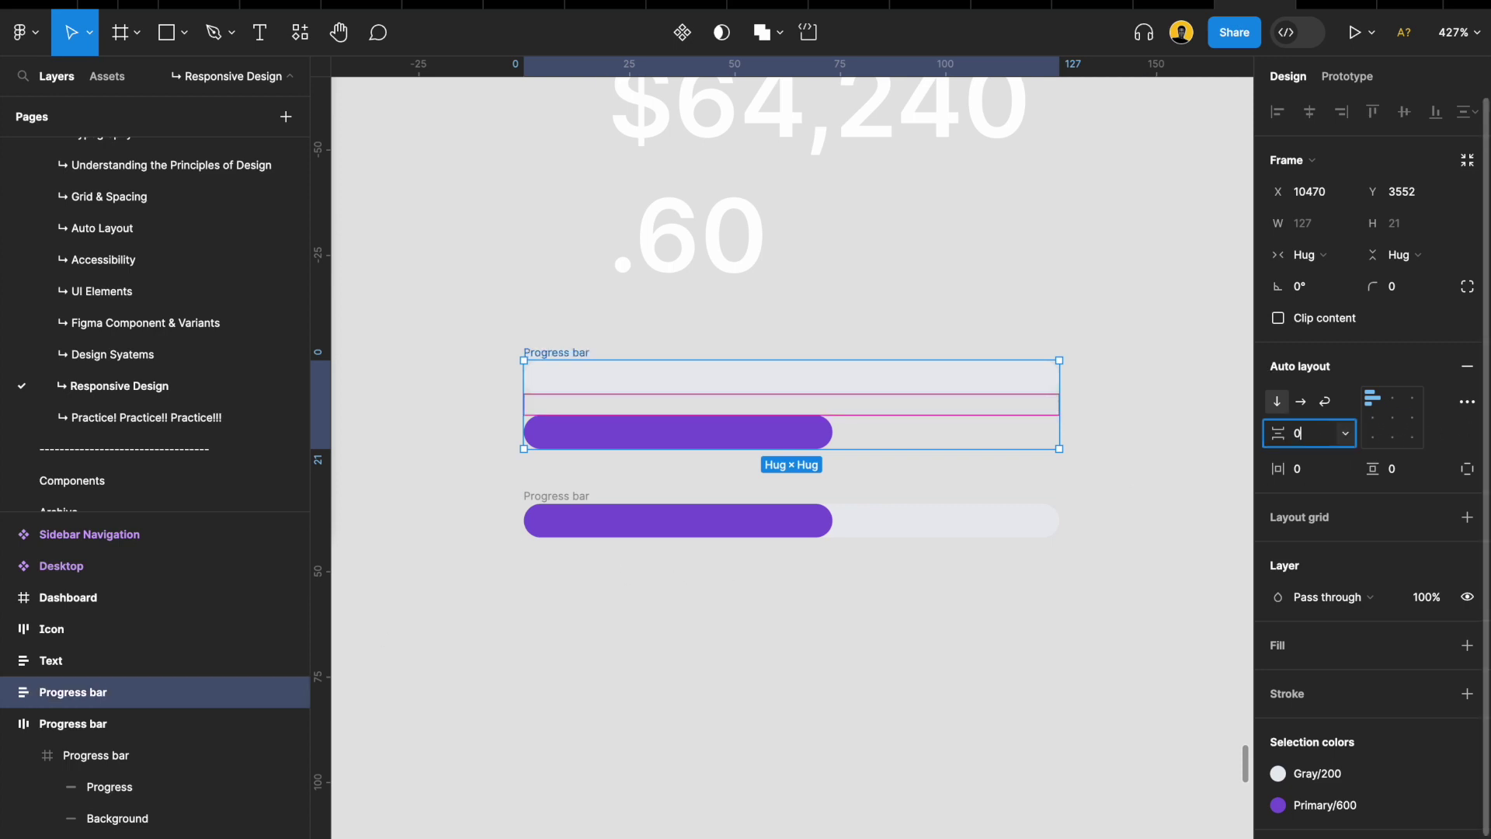
text(0)
key(Return)
Change the new Progress bar frame's vertical sizing to Fixed with a height of 8, matching its Background shape
scroll(782, 459, up, 5)
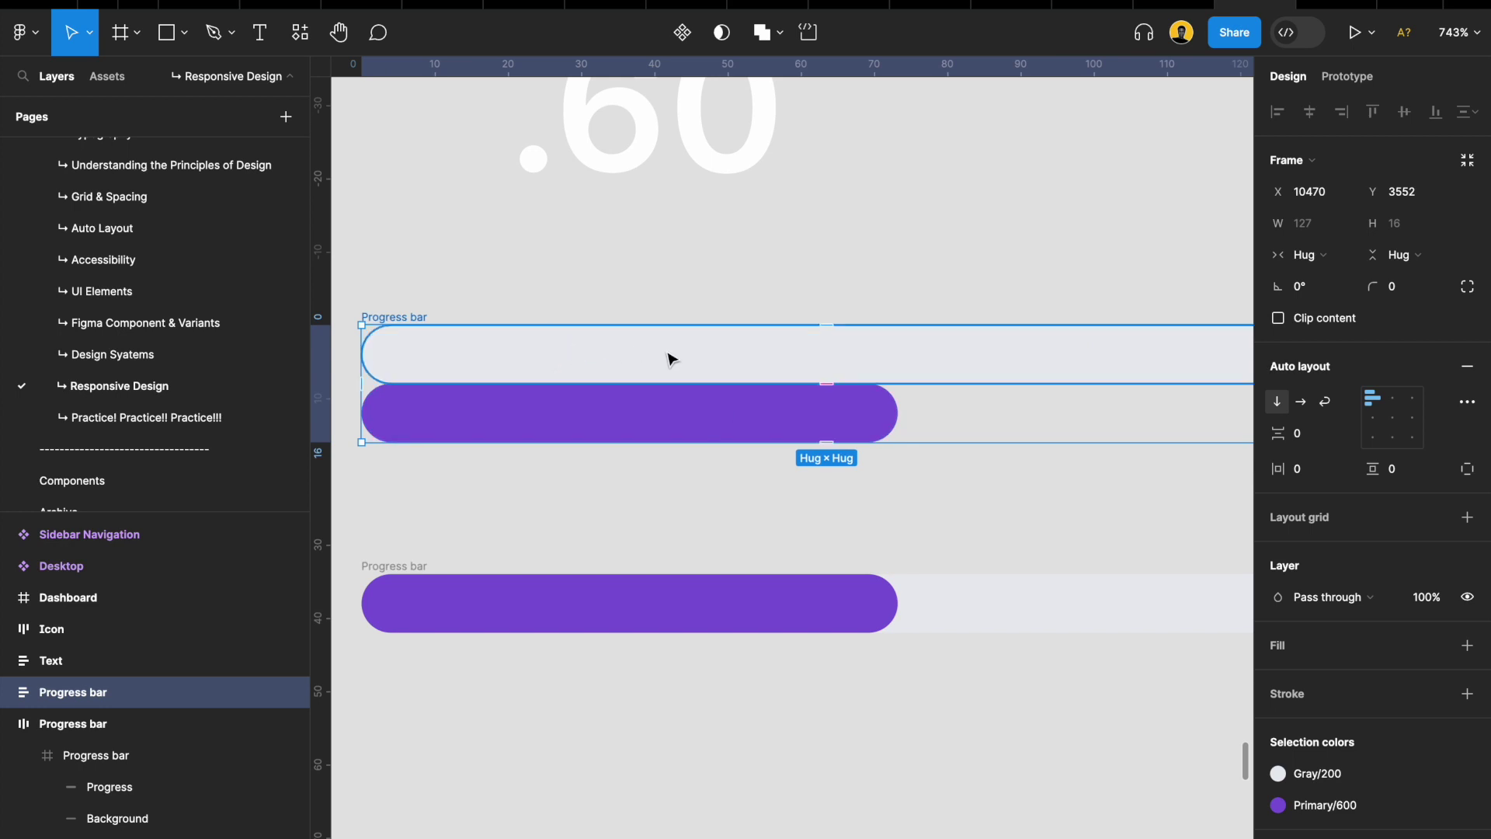
click(771, 364)
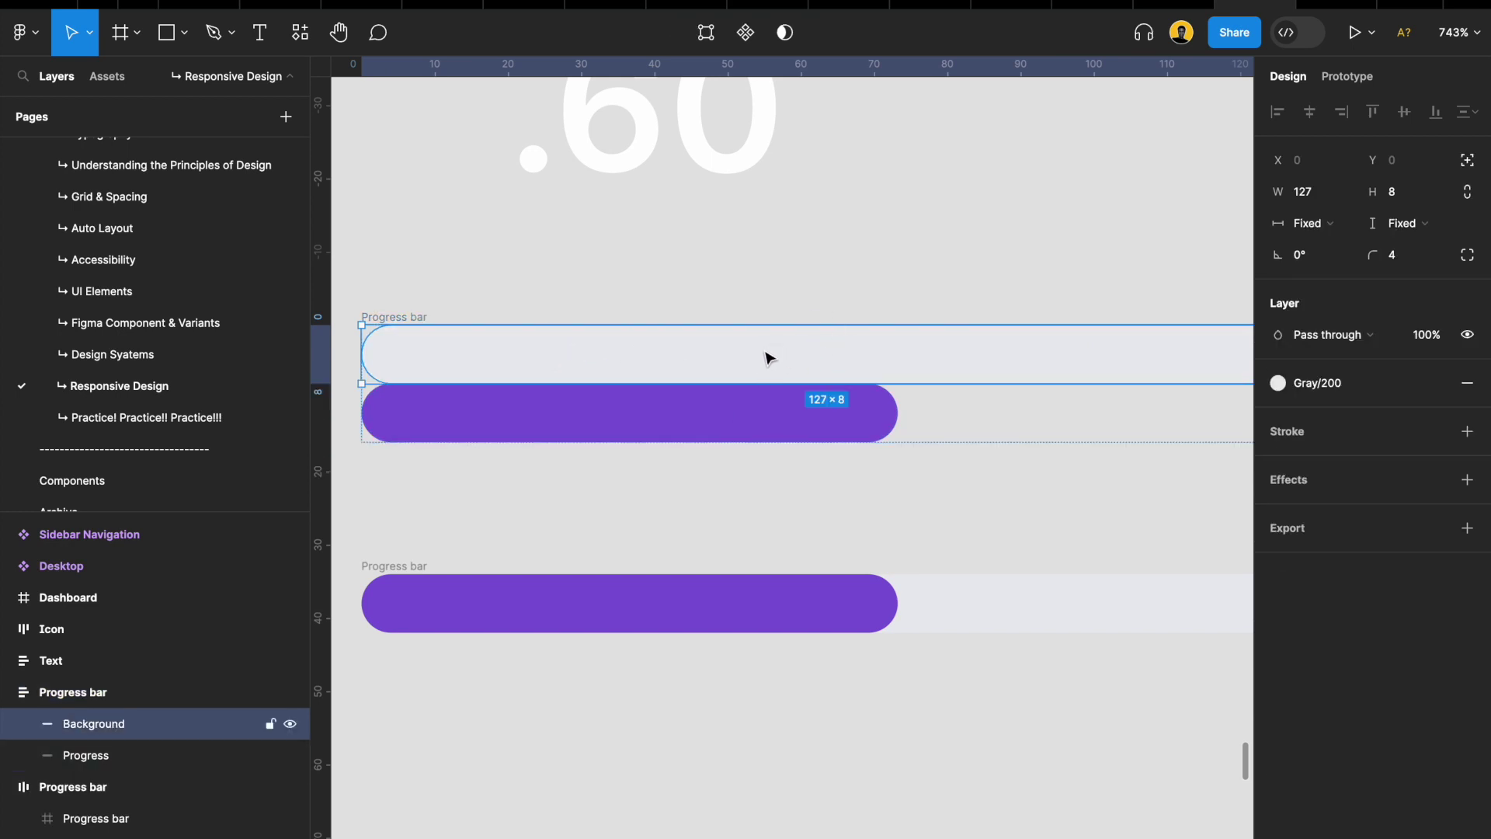
scroll(770, 363, down, 3)
key(Escape)
click(522, 326)
click(1429, 262)
click(1398, 226)
click(1412, 226)
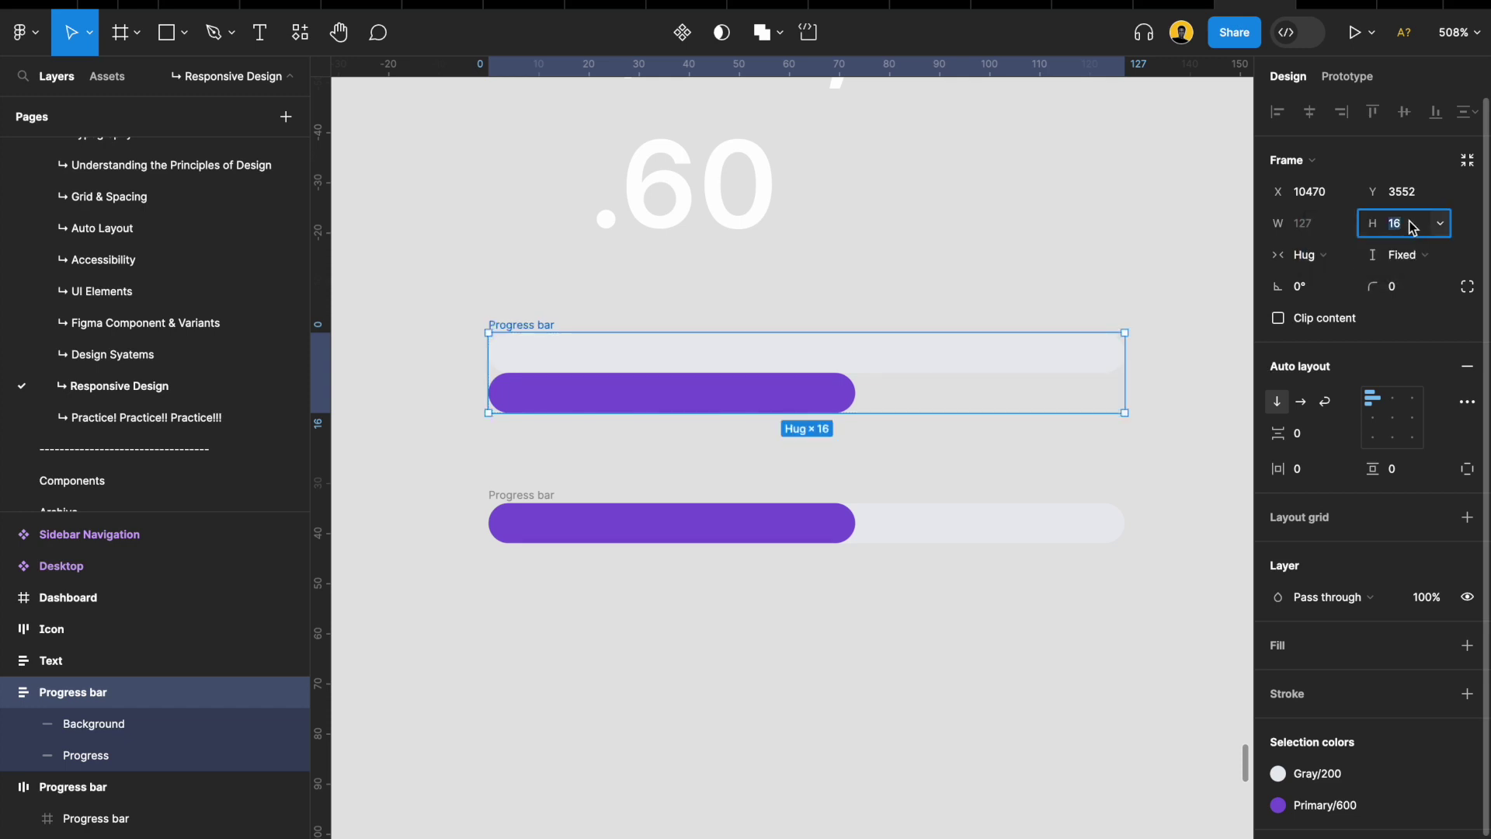
key(Return)
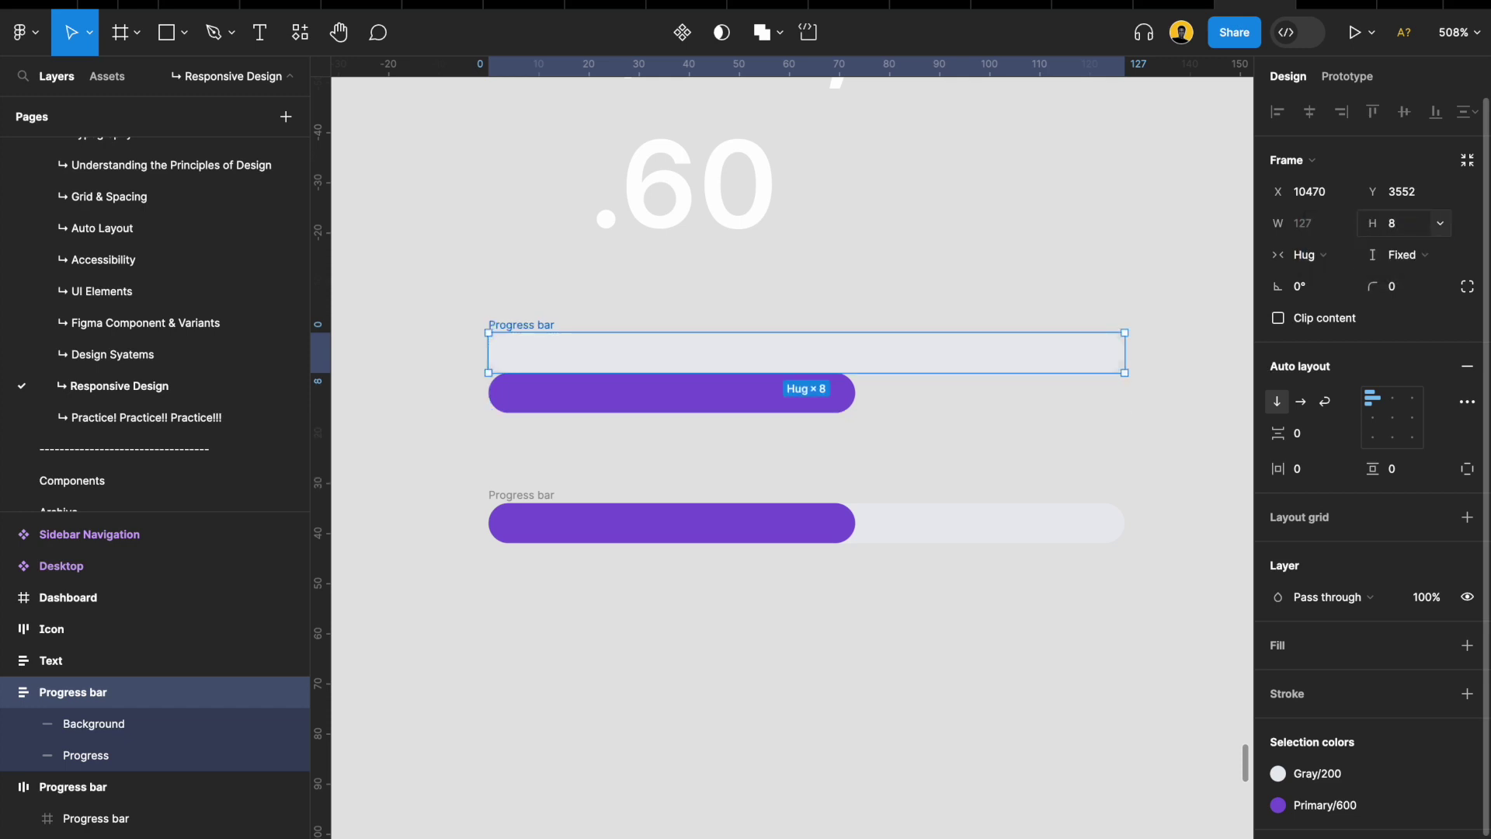
scroll(809, 396, up, 5)
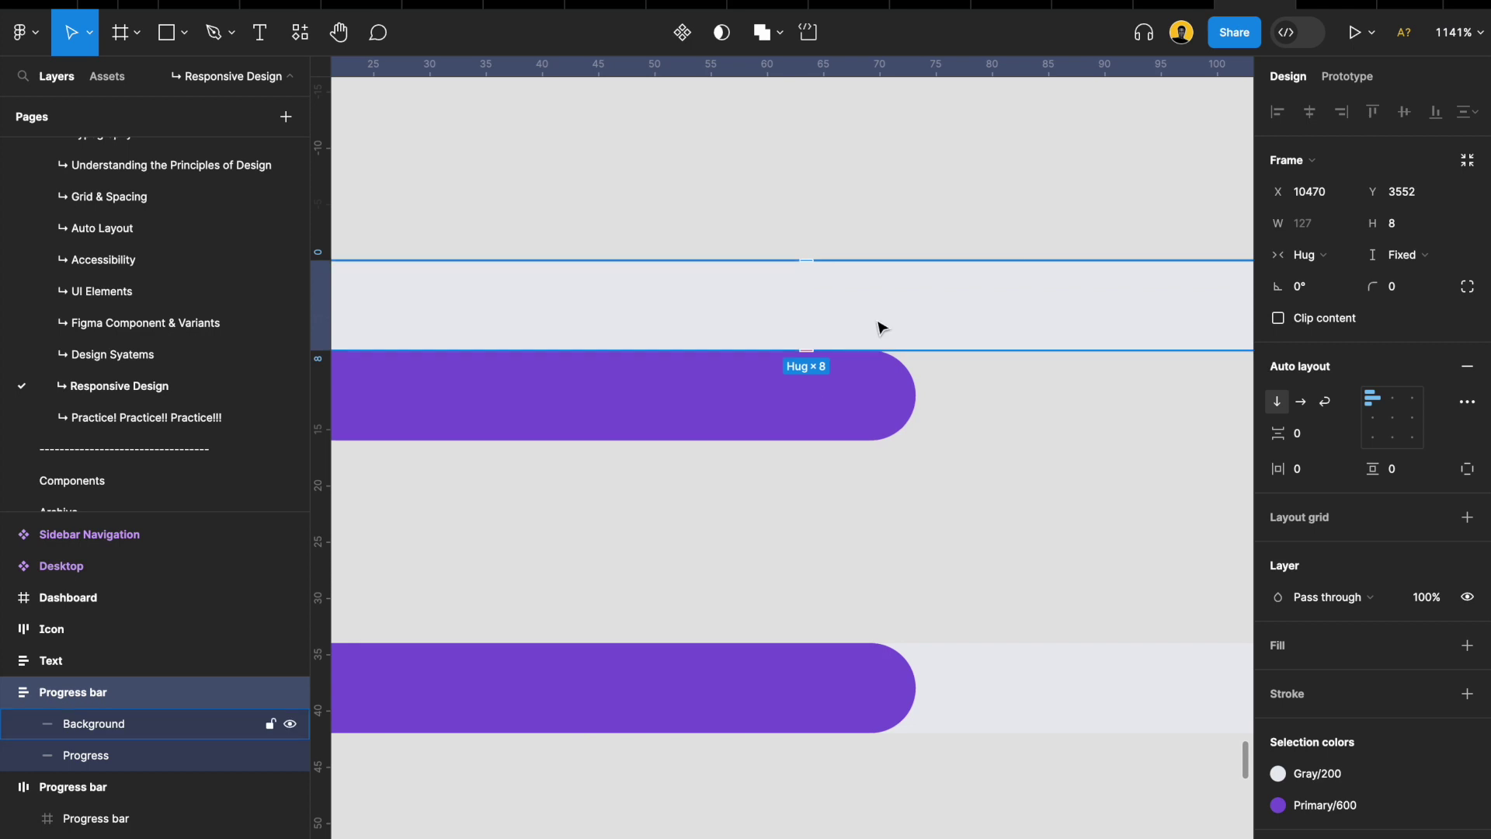
scroll(879, 327, down, 5)
scroll(905, 326, up, 1)
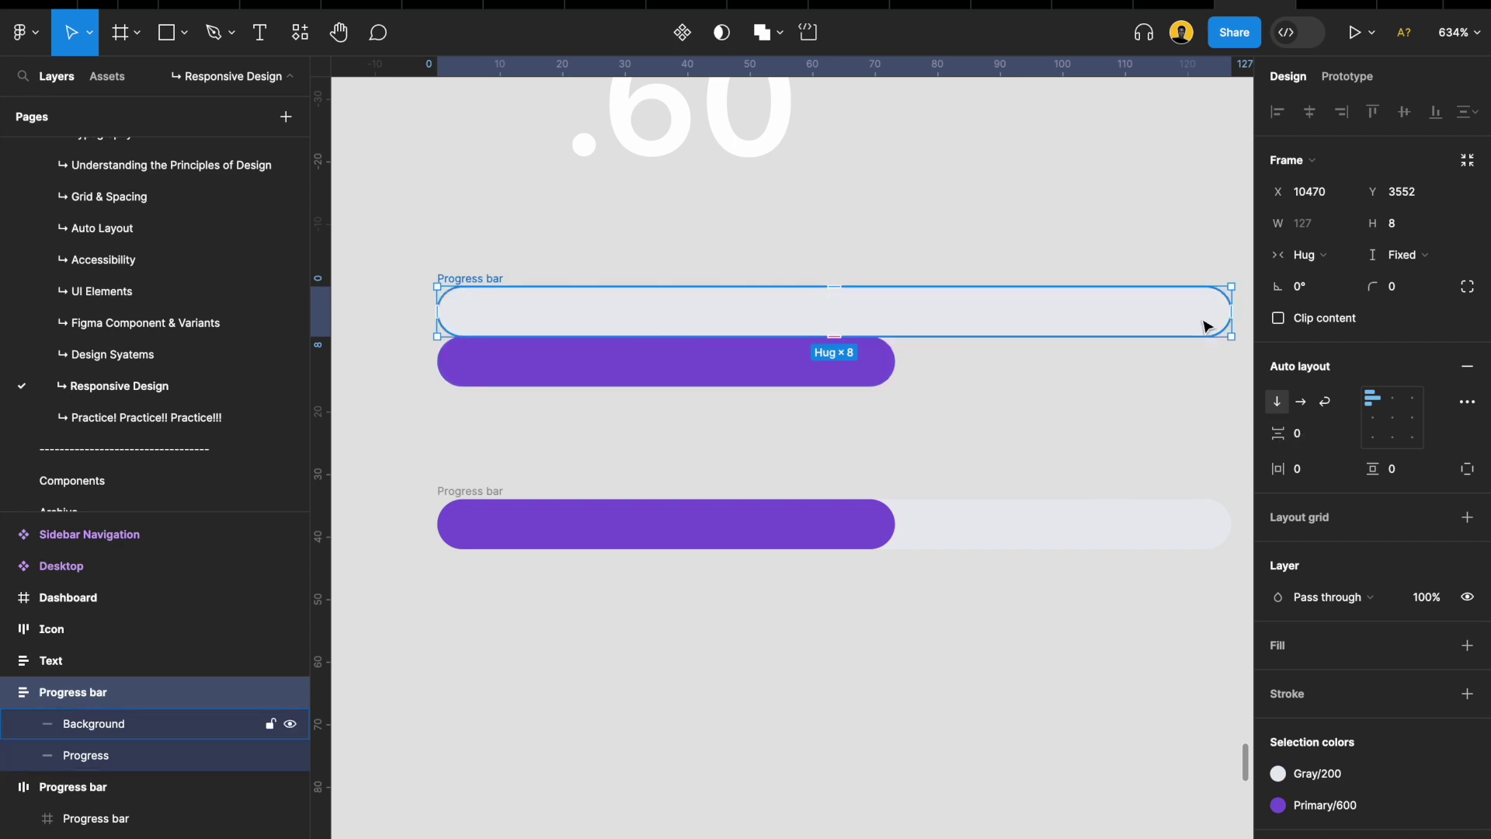
Give the Progress shape absolute position and align it to the vertical centre of its Progress bar frame
click(619, 379)
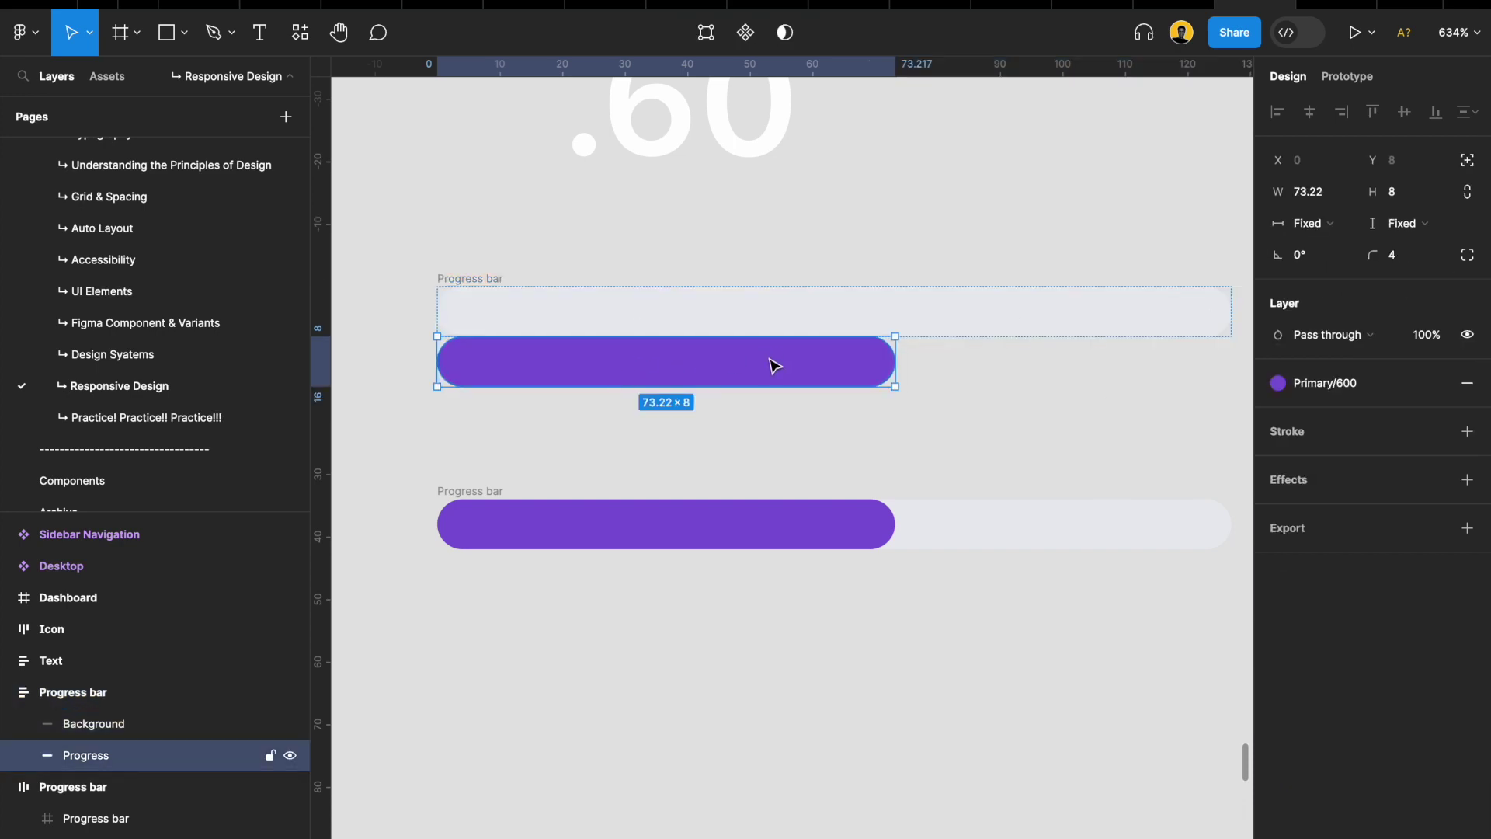
click(1468, 166)
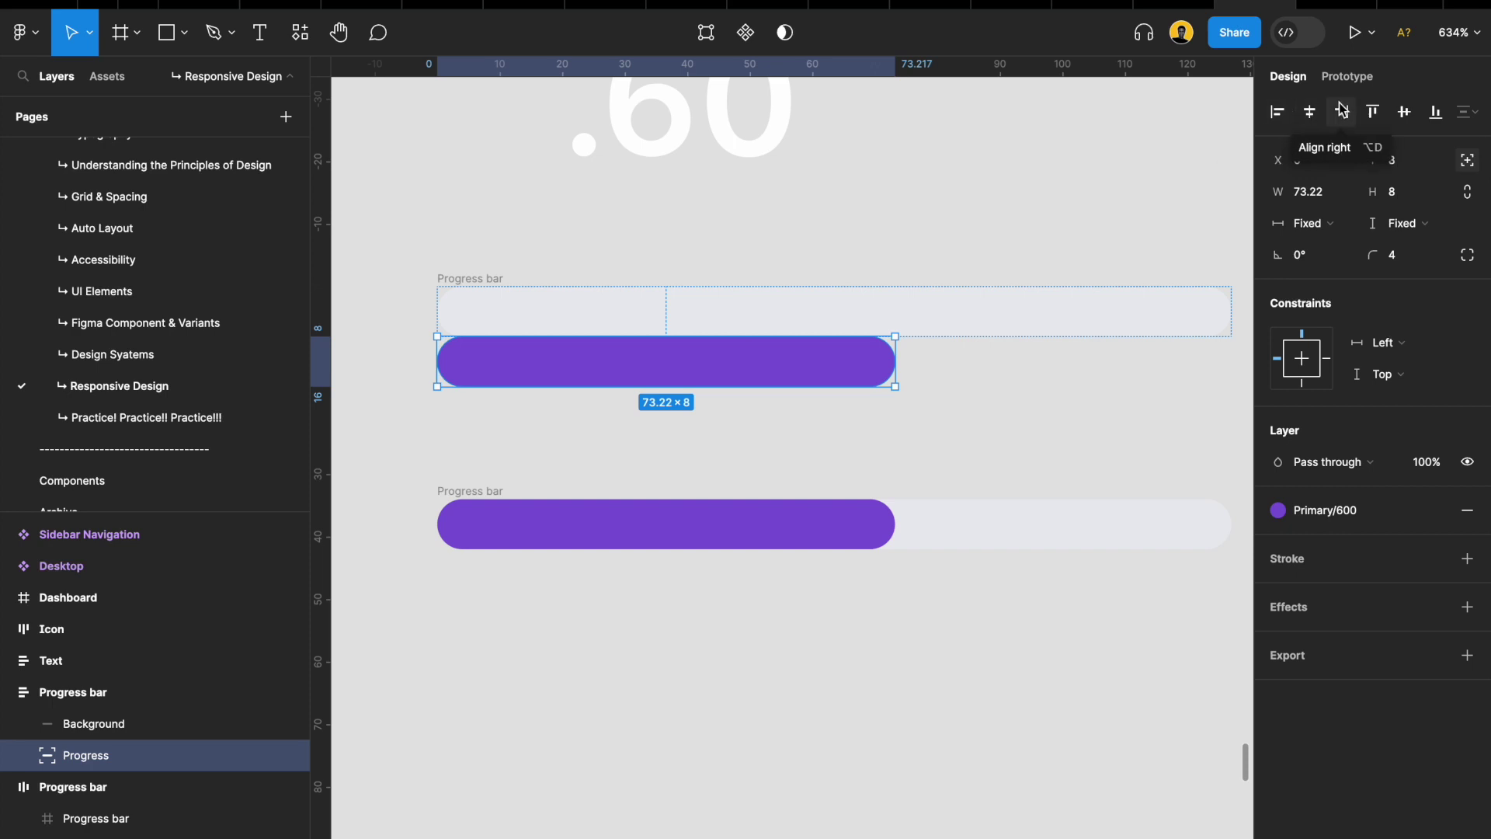
click(1401, 115)
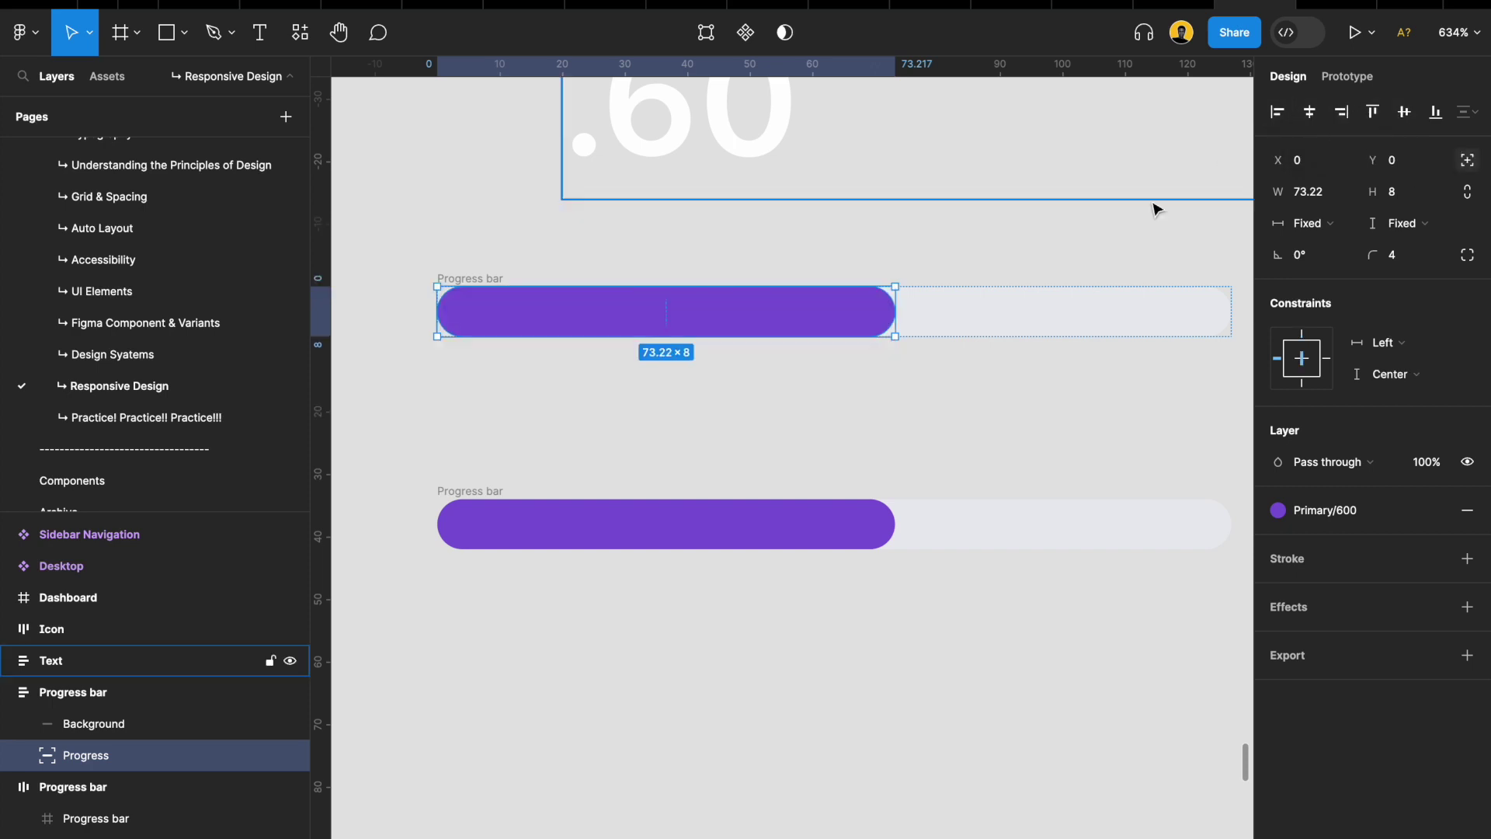
Move the new Progress bar frame slightly right and down to X 10481, Y 3556
click(944, 381)
click(447, 272)
scroll(447, 272, down, 5)
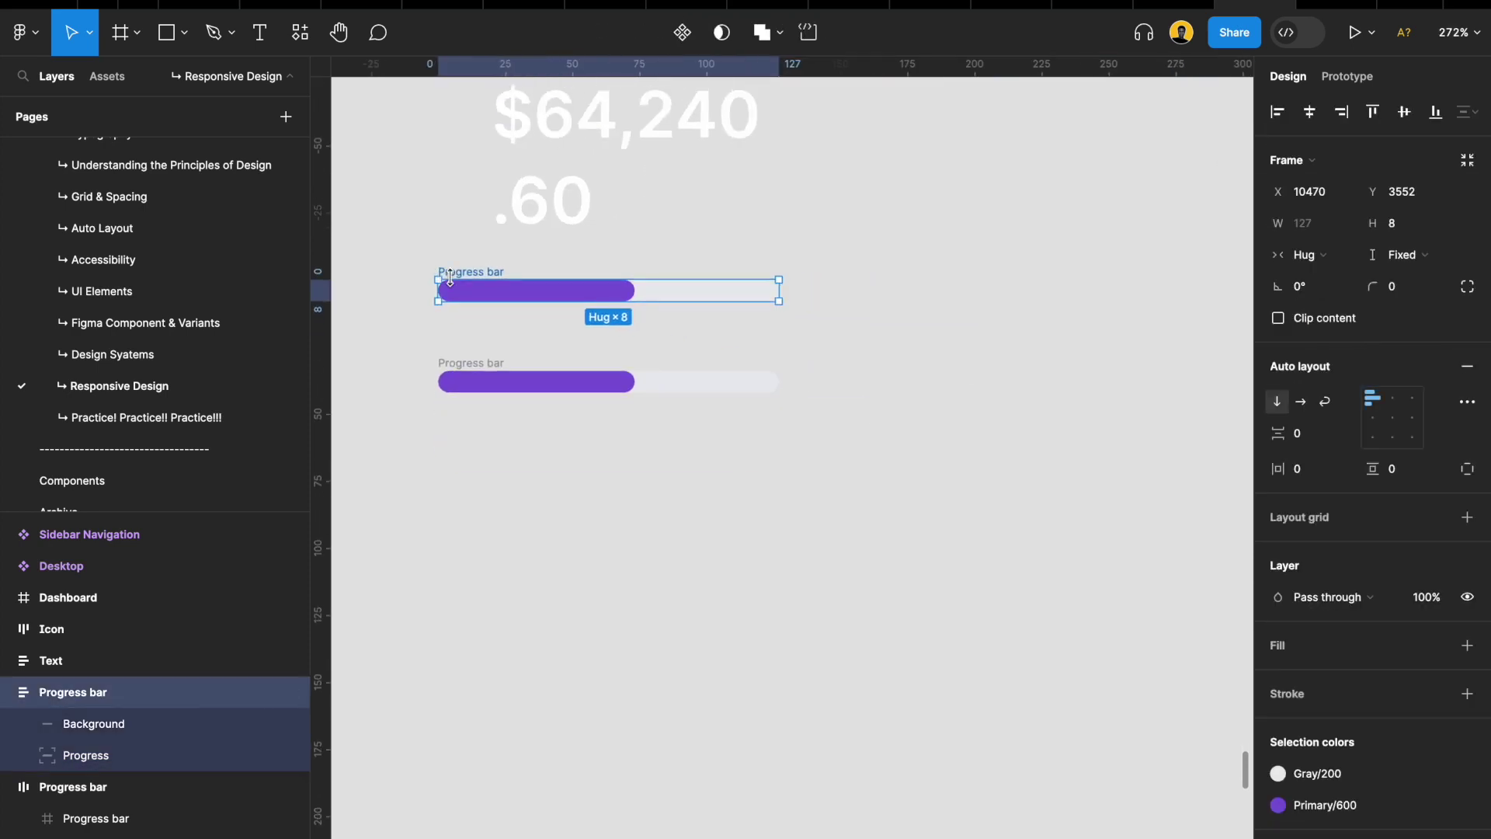
drag(501, 296, 500, 301)
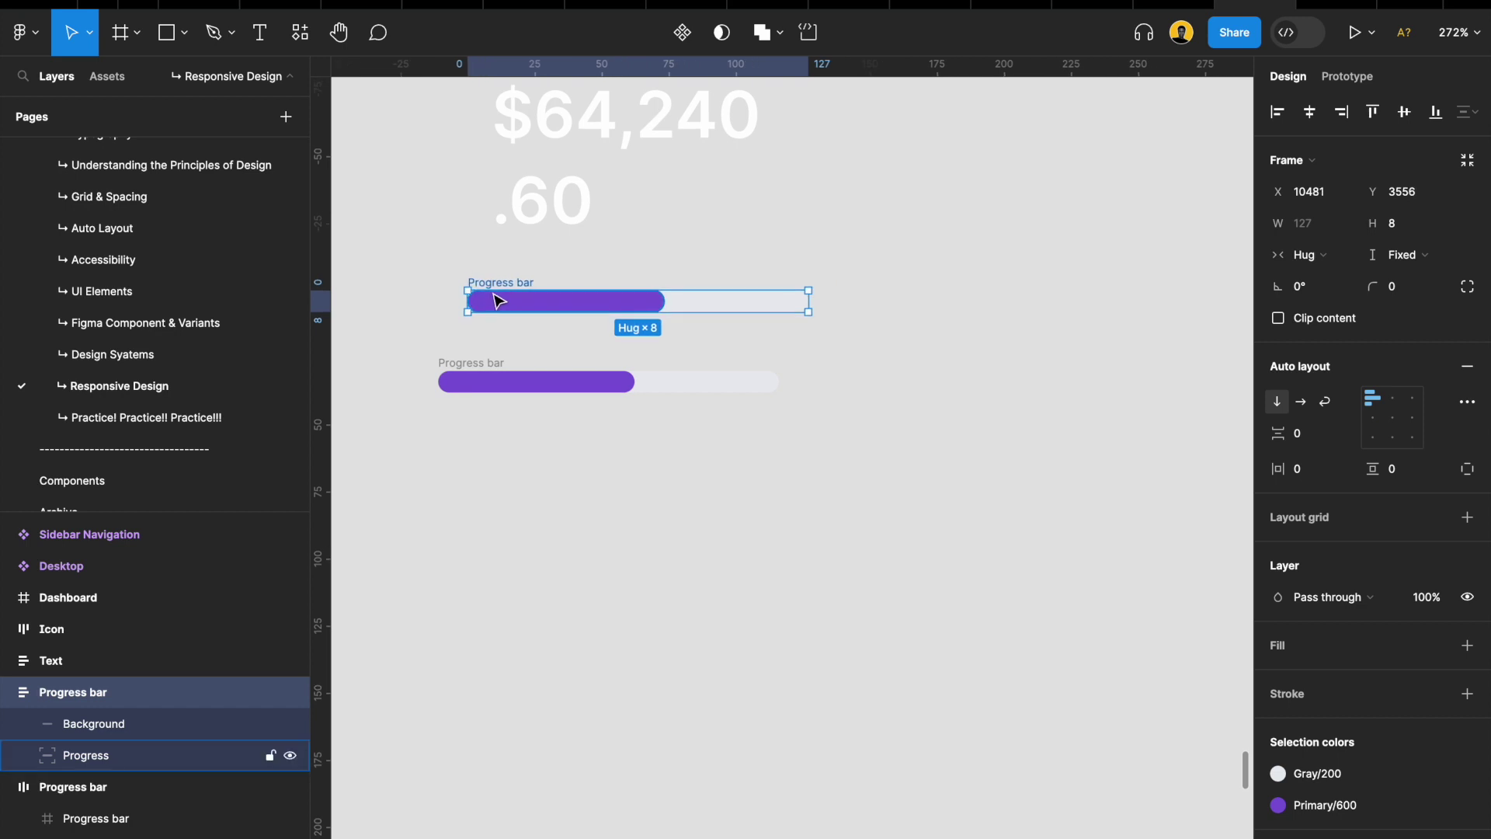
scroll(499, 301, up, 3)
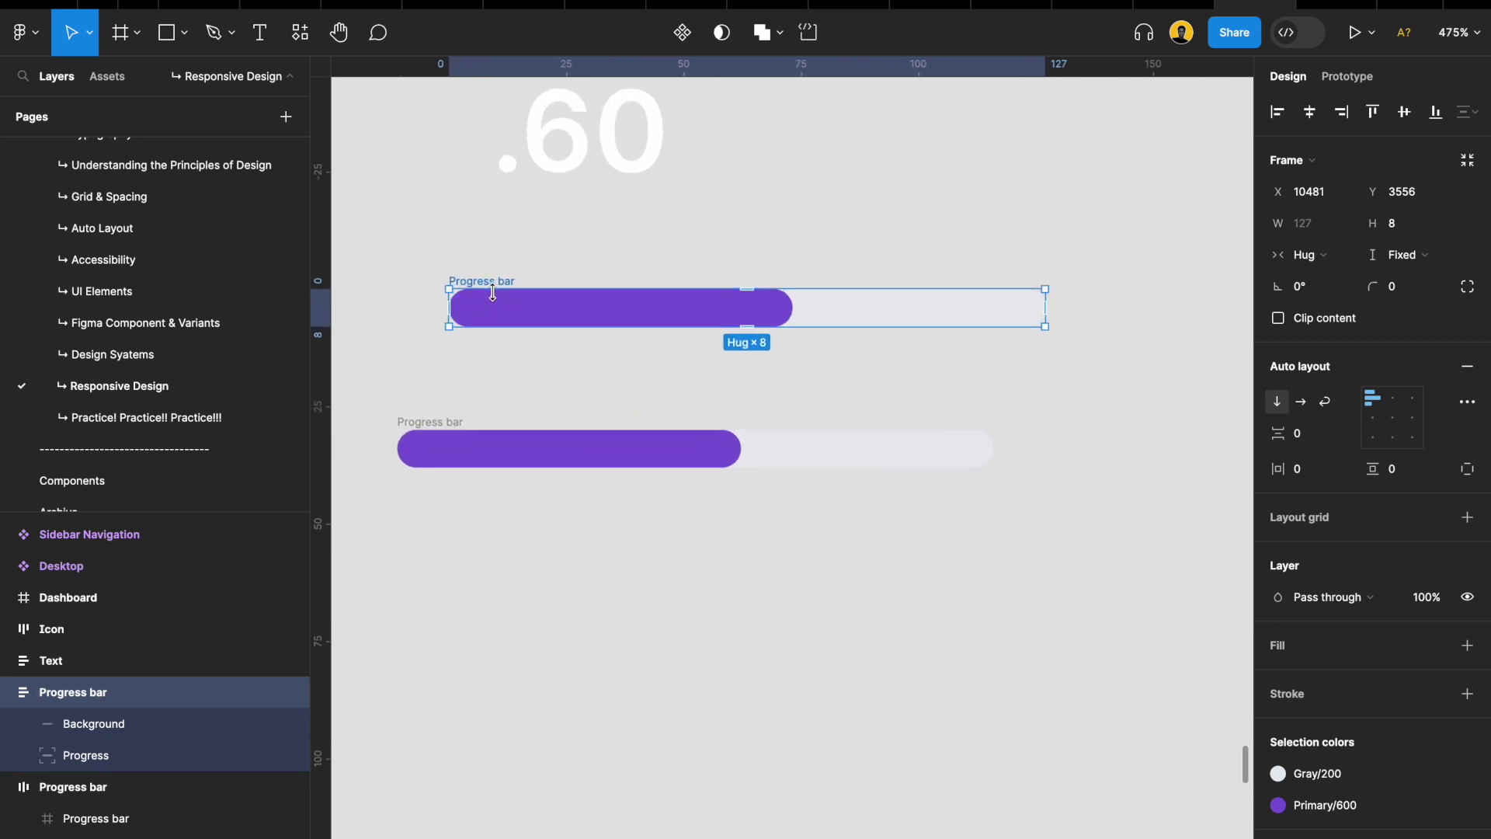
Offset the absolutely positioned Progress shape to X 38, Y -4, and realign it to the left and vertical centre of its frame
click(619, 305)
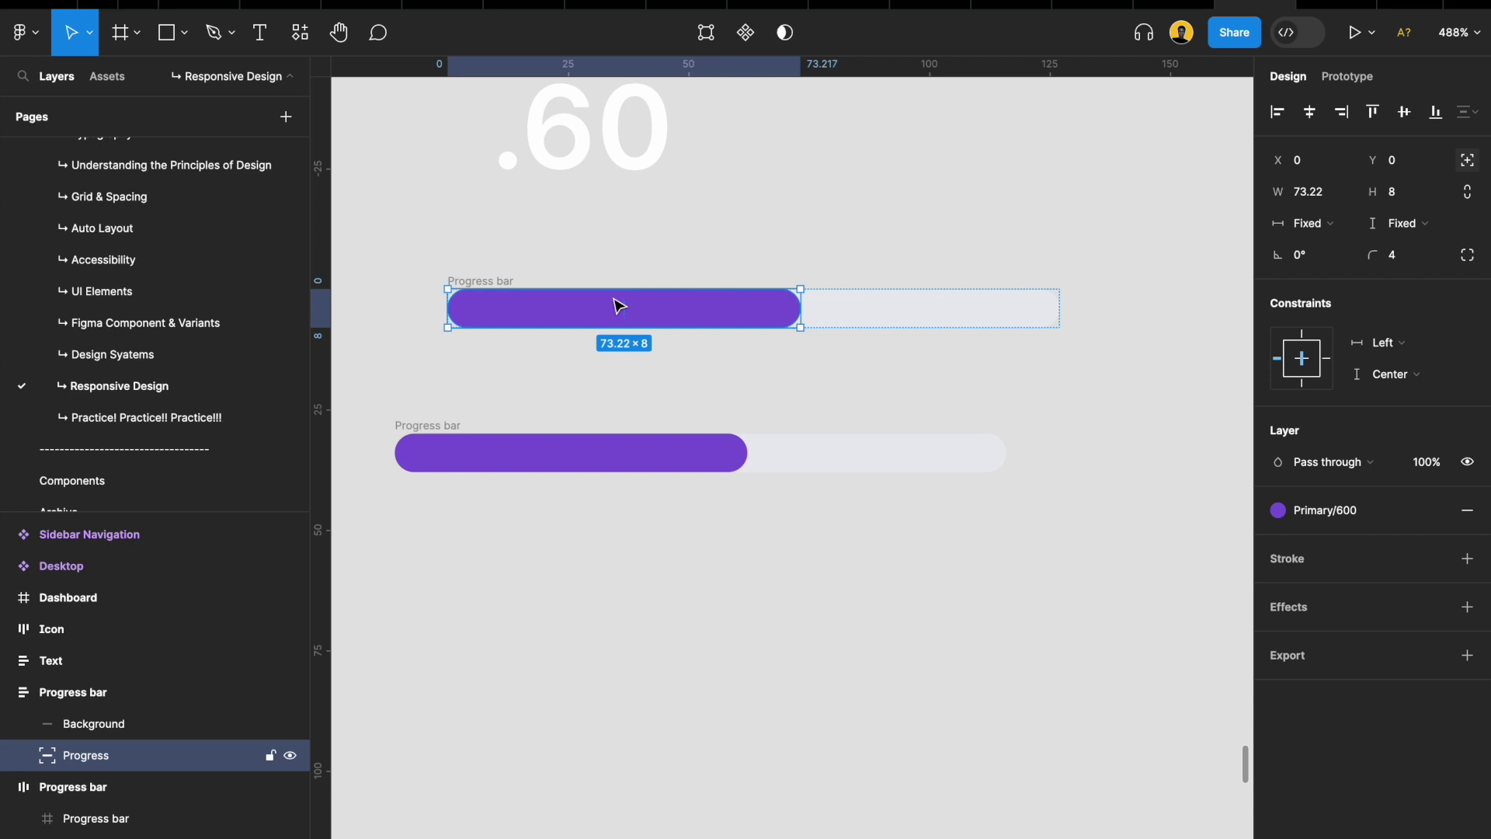
drag(634, 317, 816, 296)
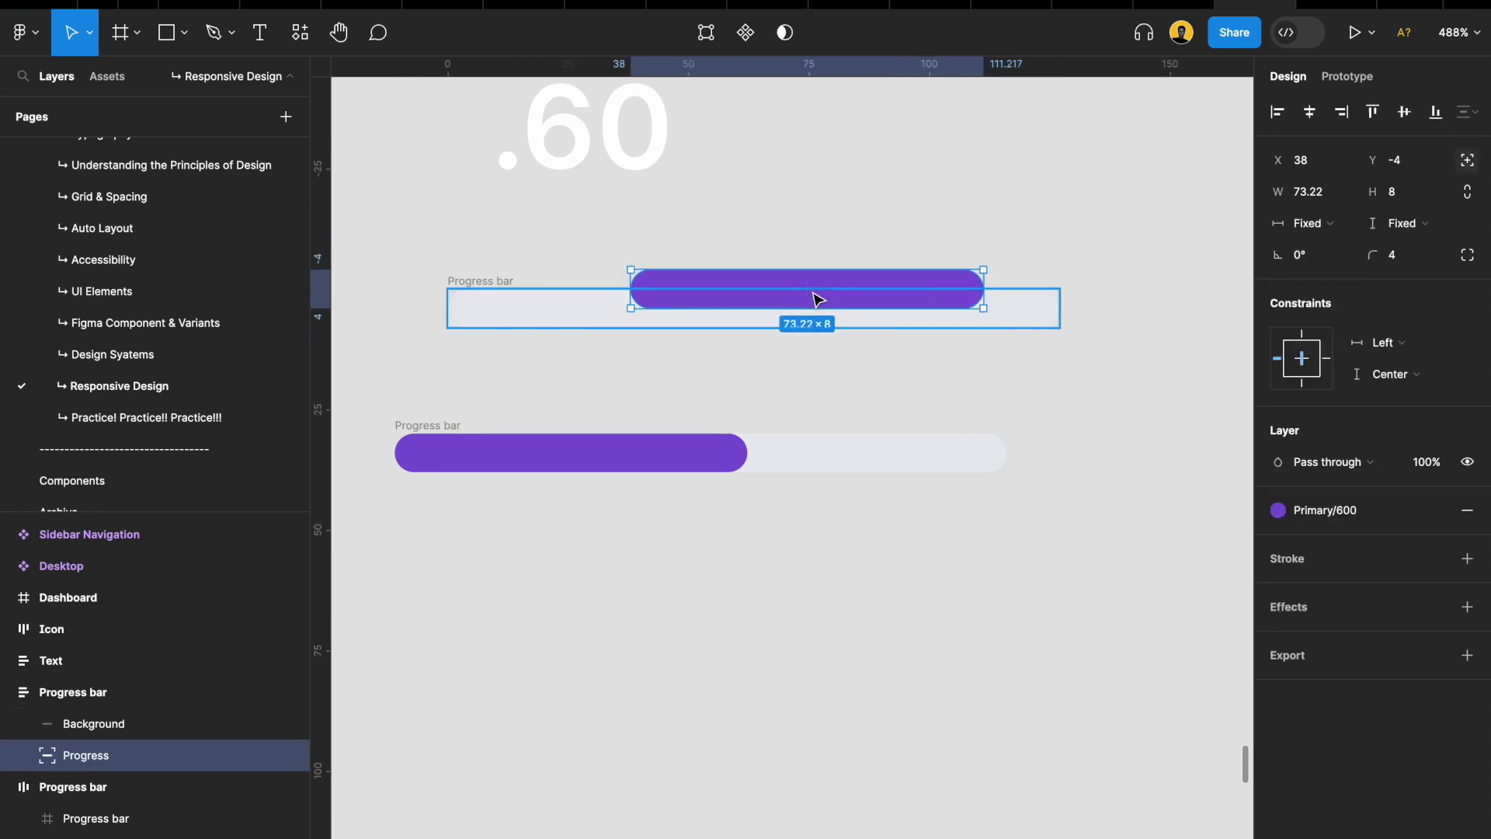
click(472, 273)
mouse_move(477, 287)
mouse_down()
mouse_move(559, 326)
mouse_move(484, 299)
mouse_up()
click(691, 314)
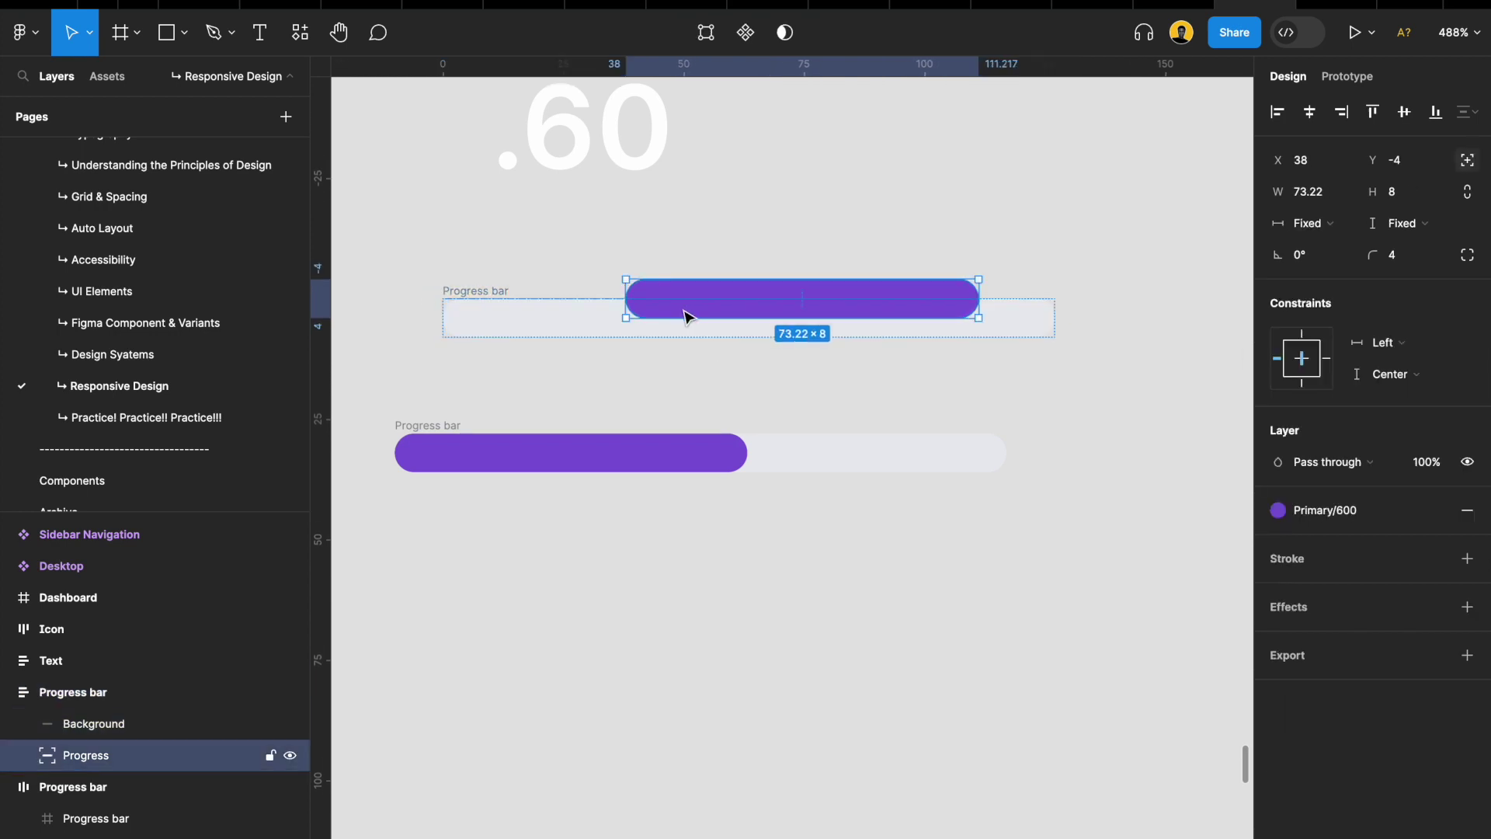
click(1277, 111)
click(1406, 111)
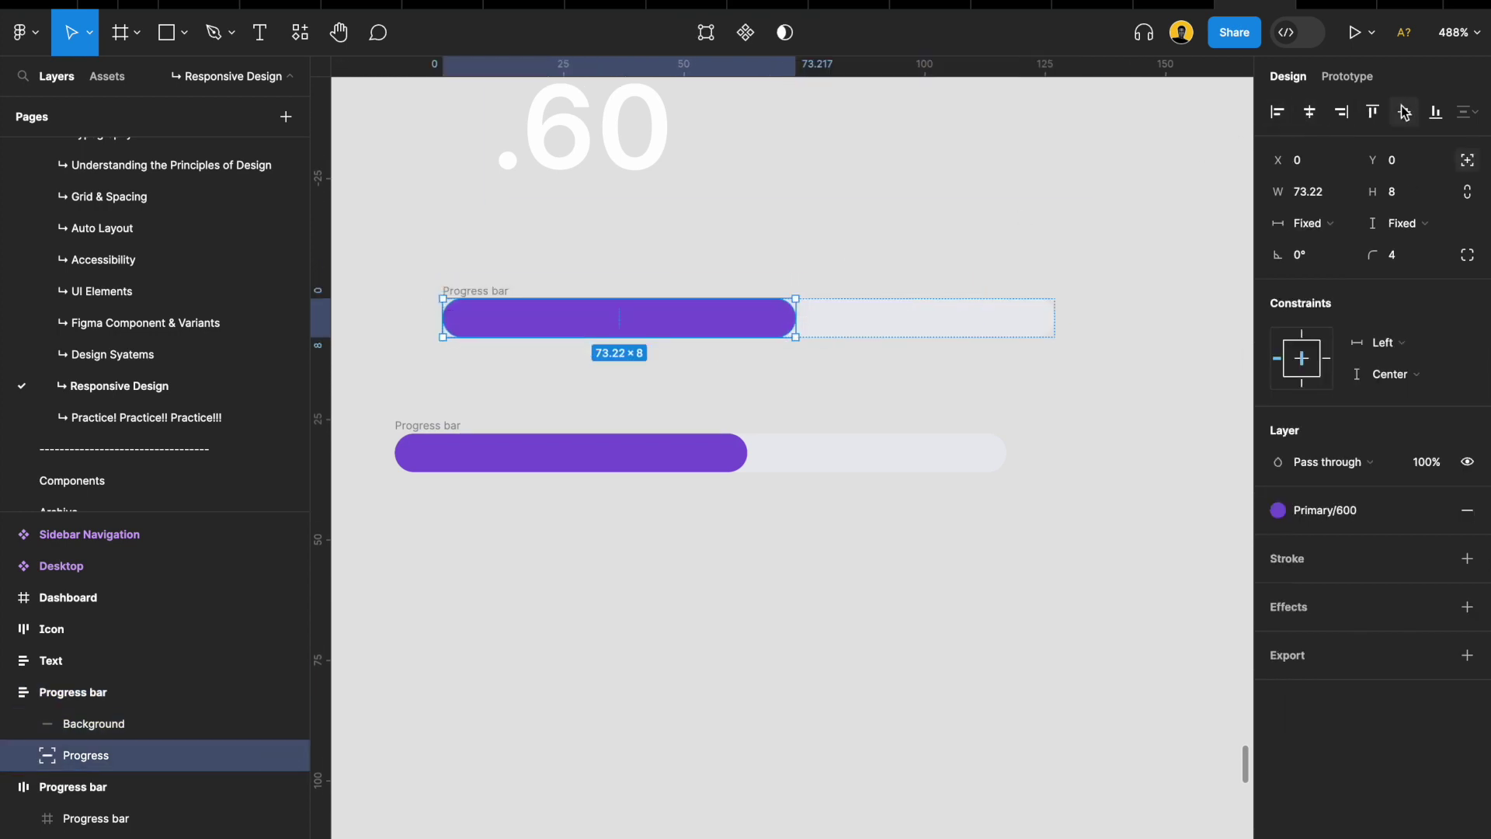
Move the new Progress bar frame to X 10482, Y 3556 and delete the old horizontal Progress bar frame below it
click(724, 383)
mouse_move(456, 292)
mouse_down()
mouse_move(512, 289)
mouse_move(470, 279)
mouse_up()
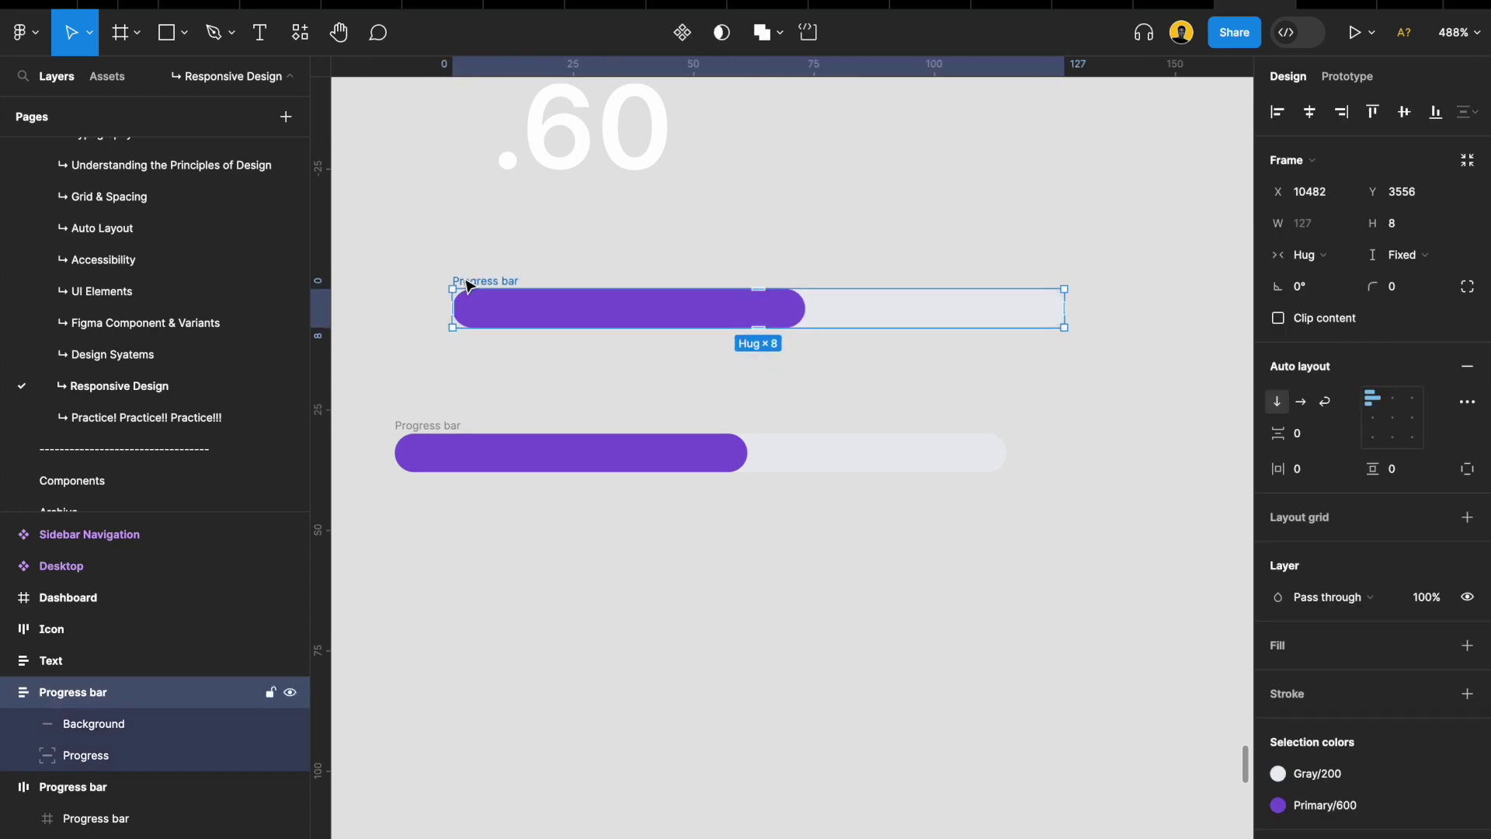
scroll(469, 286, down, 5)
click(466, 336)
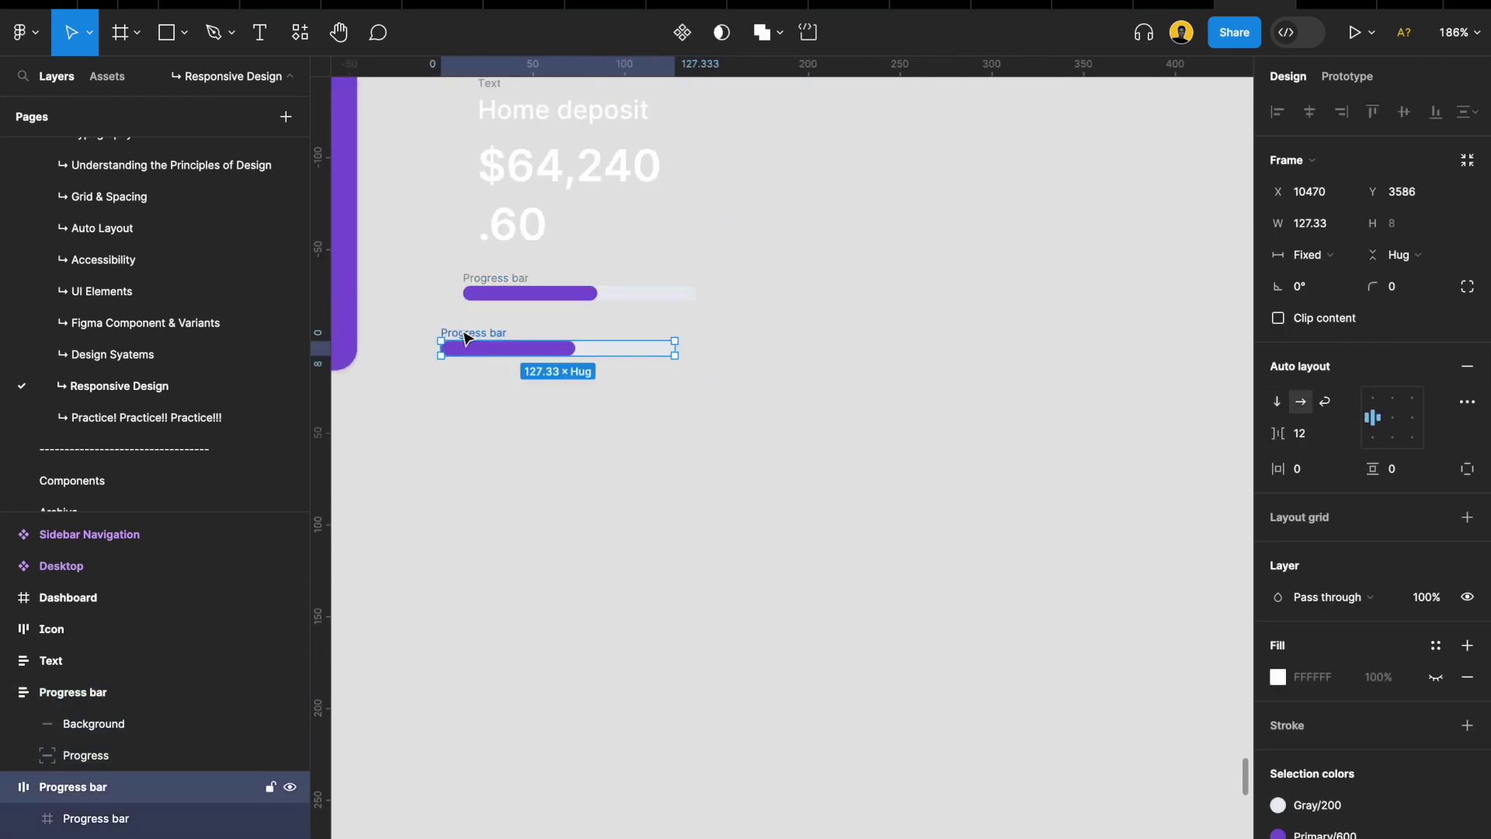
key(Delete)
Wrap the Text group and the new Progress bar frame together in a vertical auto layout frame
scroll(467, 336, up, 3)
drag(514, 232, 877, 633)
key(shift+a)
scroll(879, 633, left, 5)
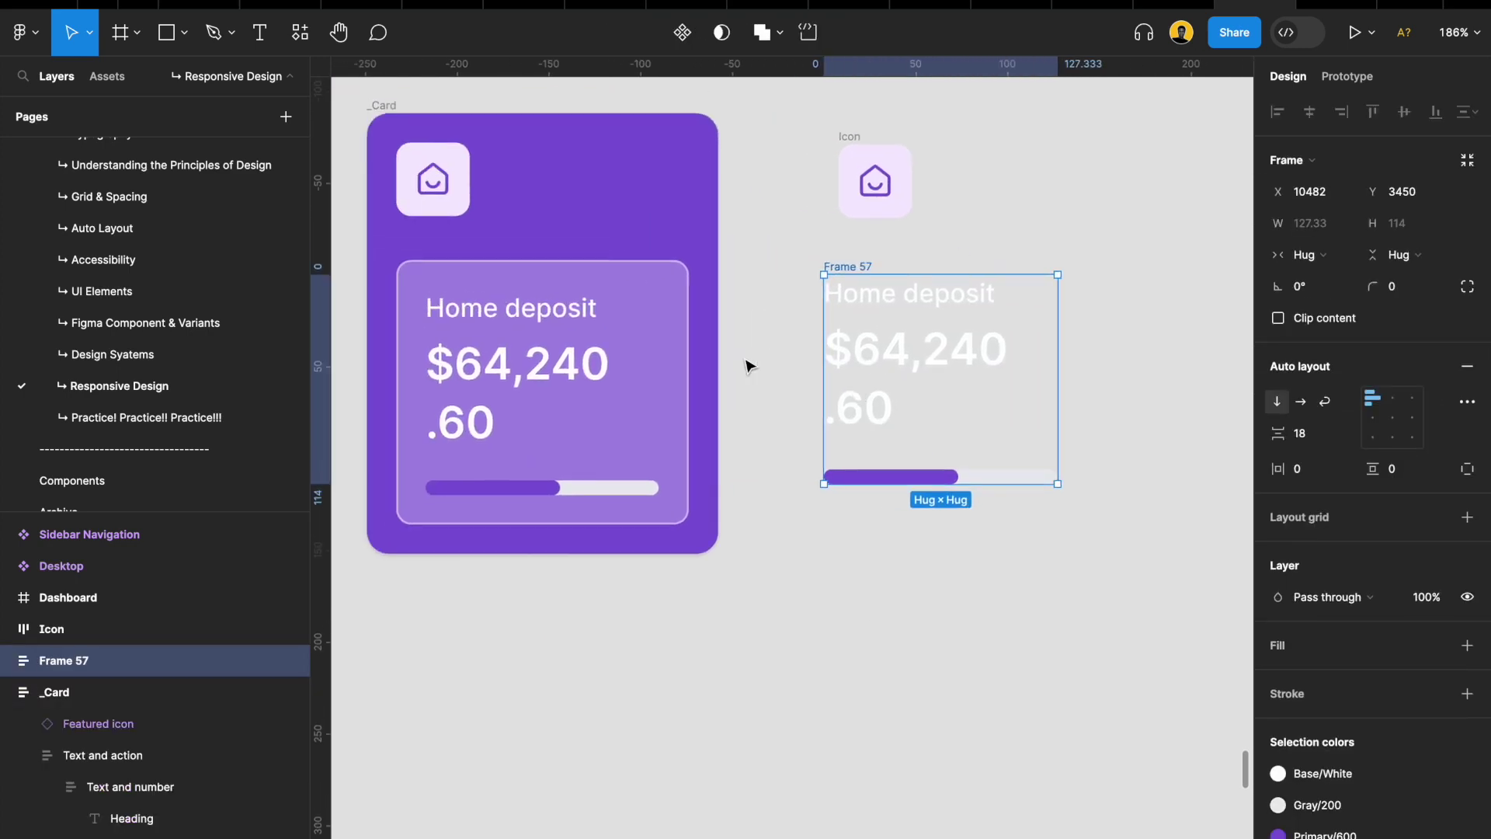
Set the vertical gap between the text group and the progress bar to 16
click(1312, 433)
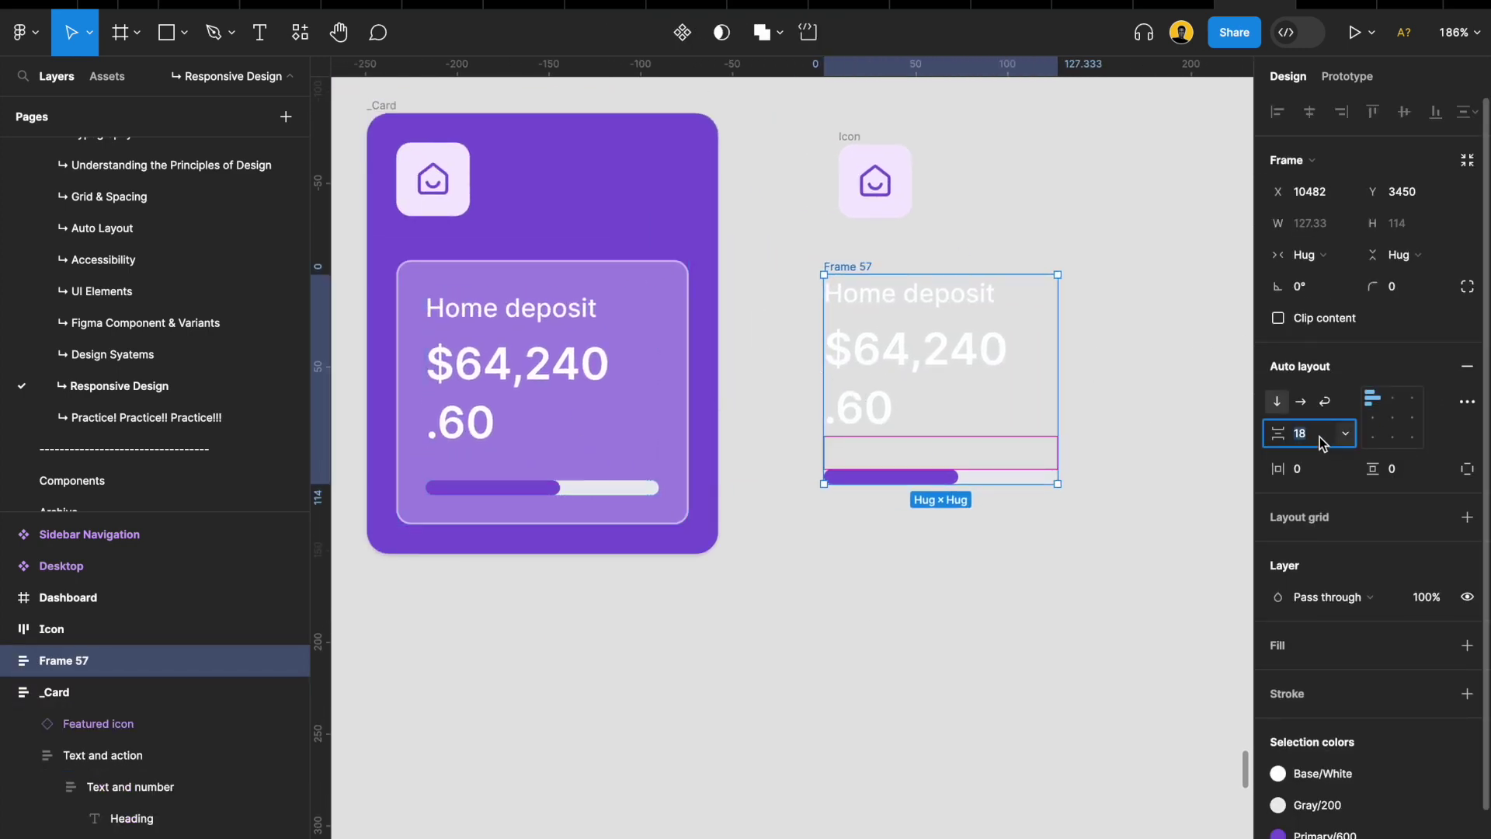
double_click(498, 426)
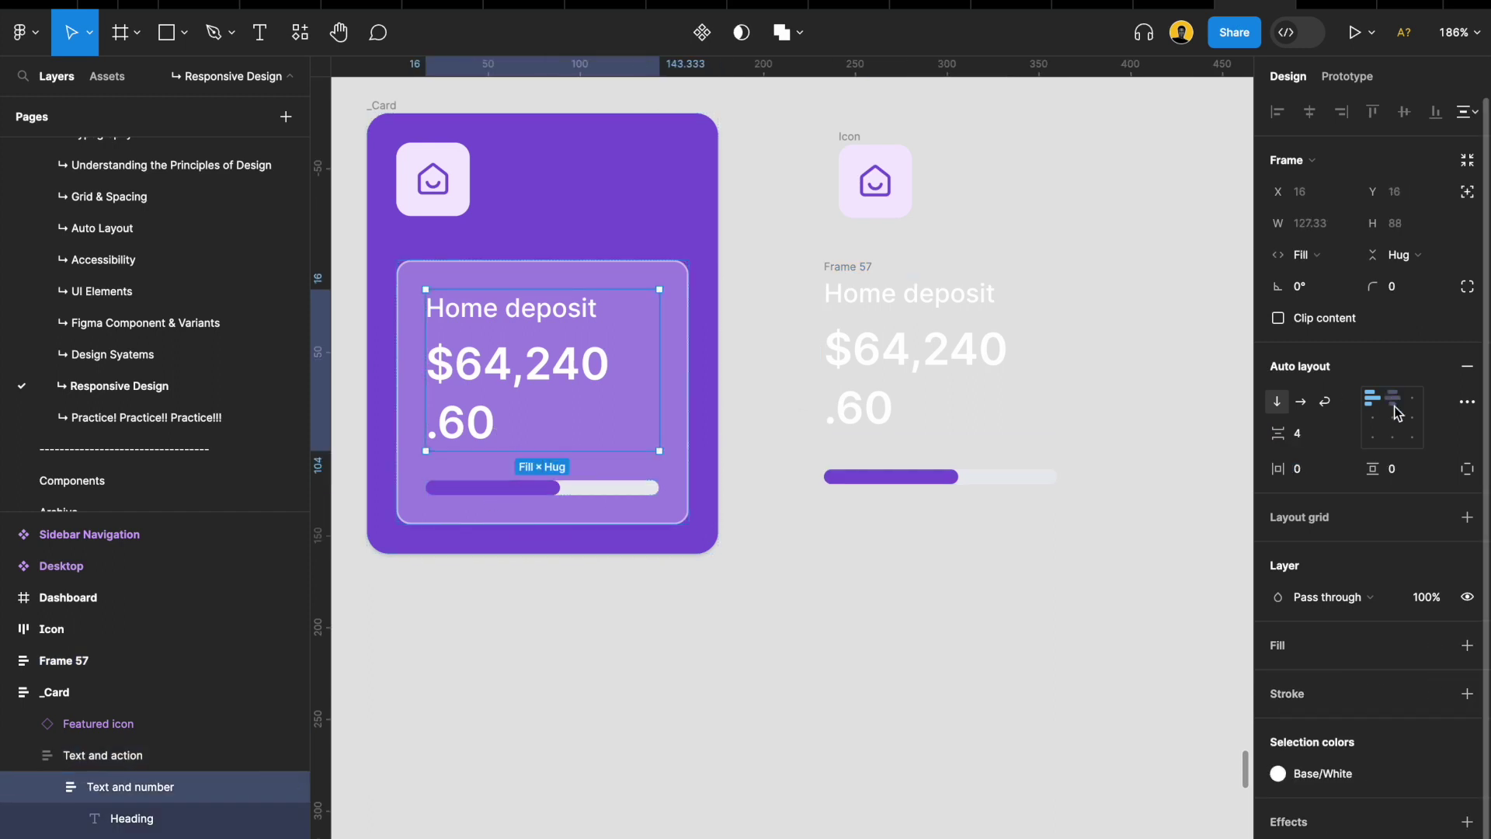
click(853, 271)
click(1317, 443)
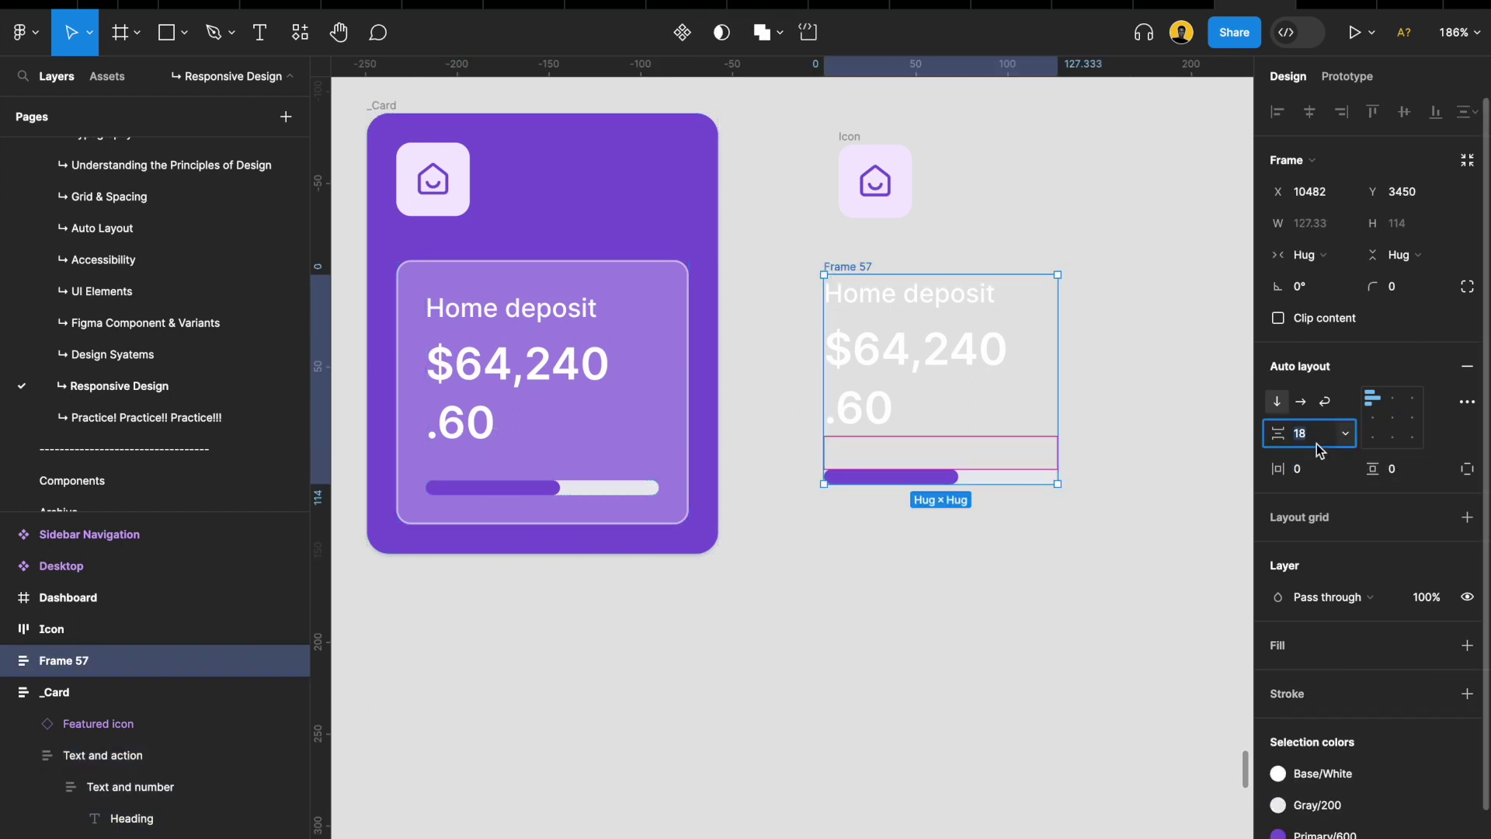
key(Return)
scroll(862, 366, right, 2)
scroll(862, 366, up, 1)
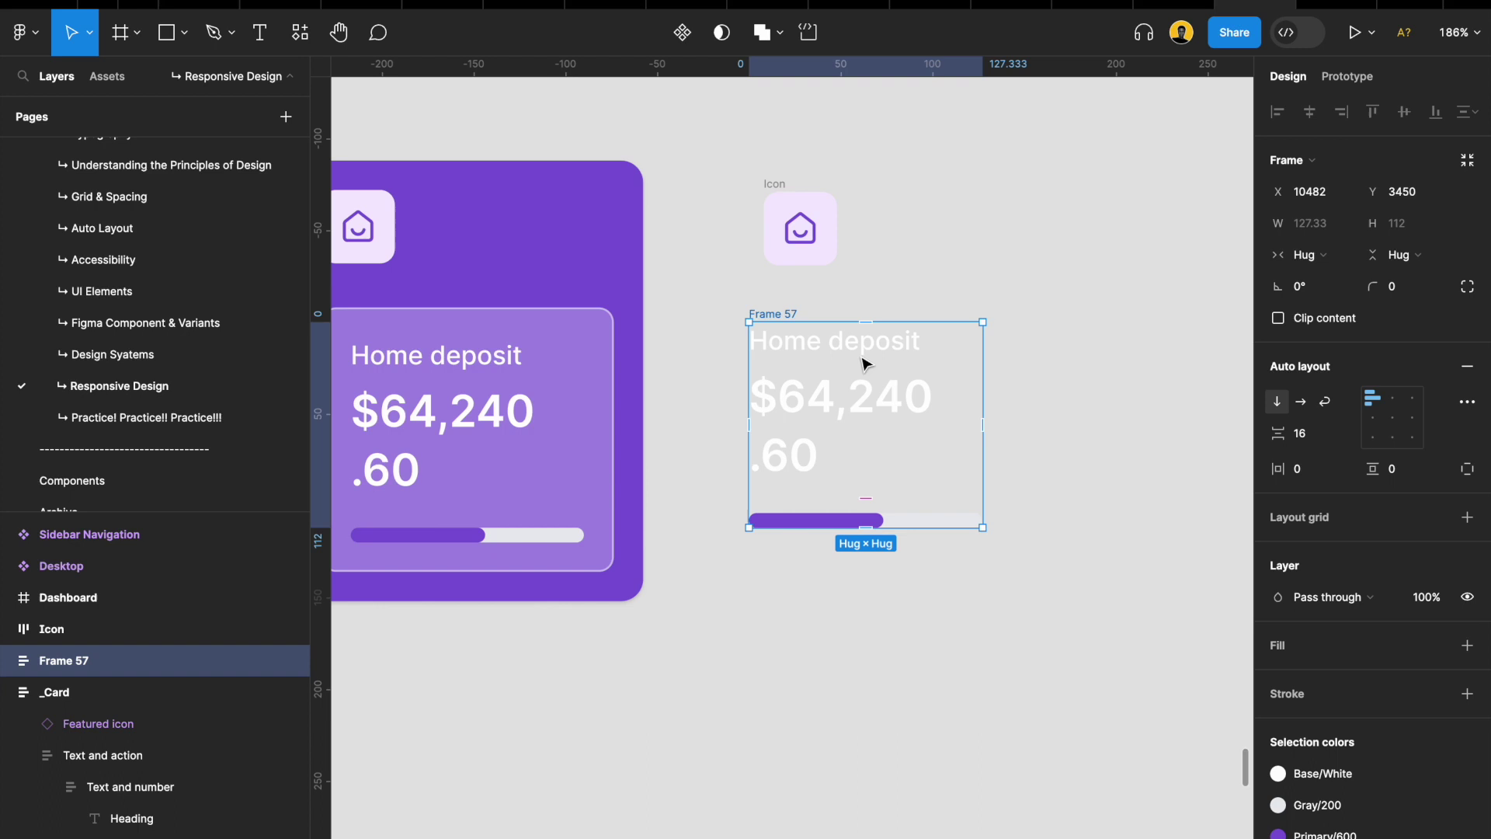
scroll(823, 310, down, 3)
drag(727, 171, 1027, 651)
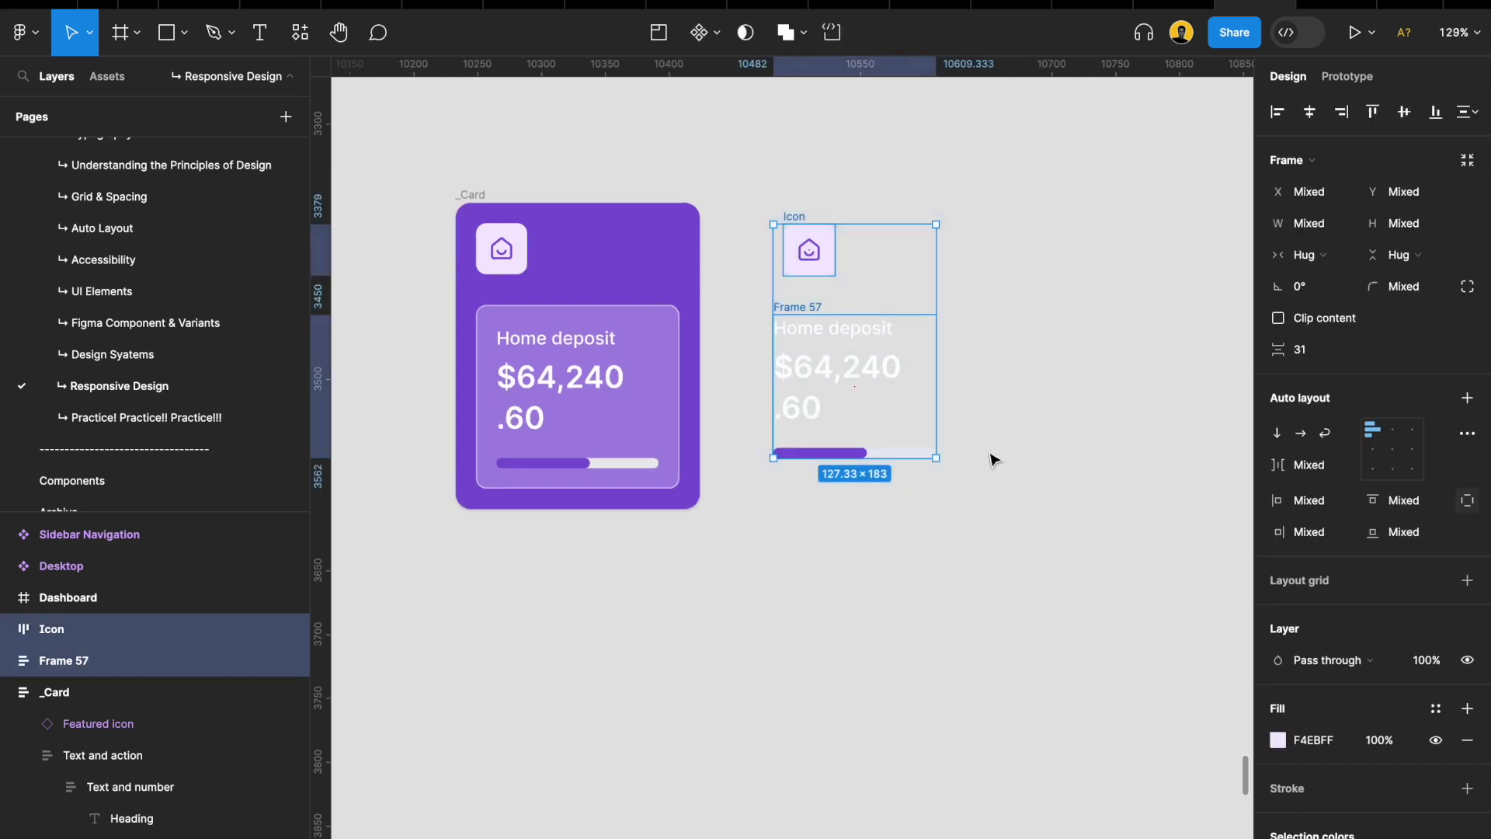
click(1002, 346)
scroll(569, 345, up, 5)
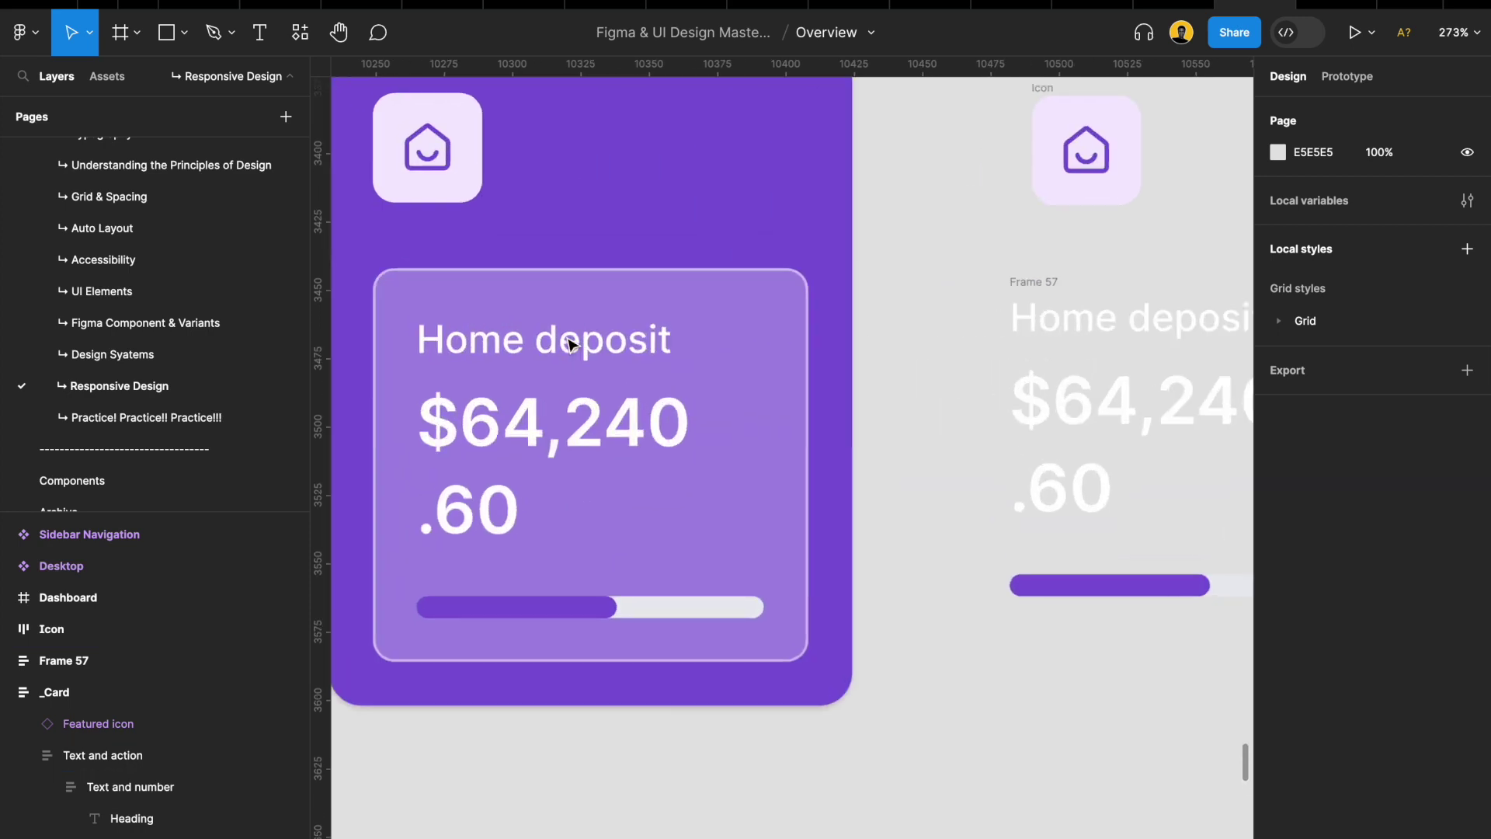
Wrap the combined text and progress bar frame in another vertical auto layout frame
click(1048, 280)
scroll(1044, 280, right, 3)
scroll(1045, 279, down, 1)
scroll(1045, 279, up, 1)
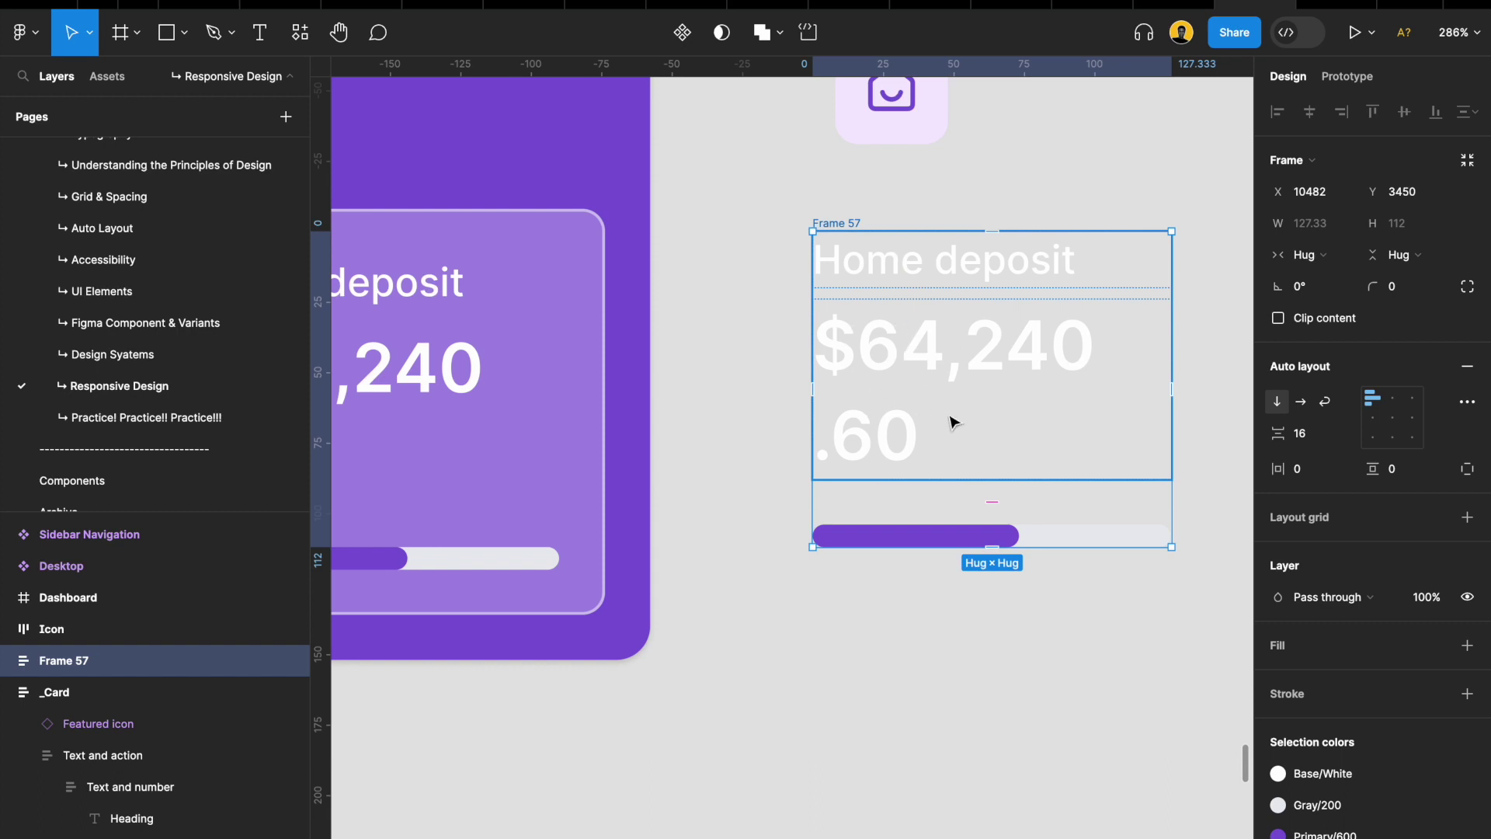
scroll(872, 300, down, 3)
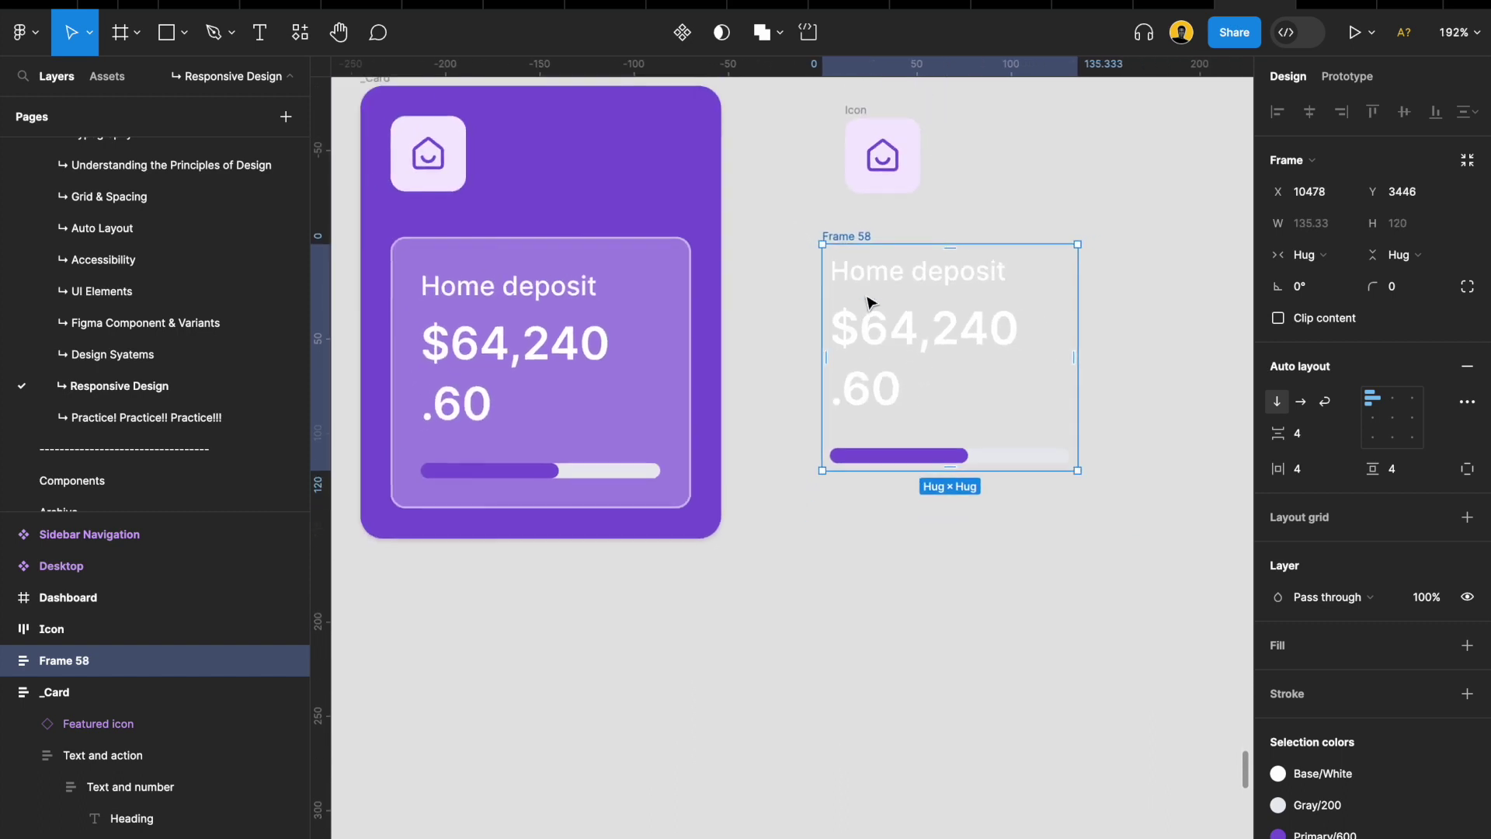
Set the outer frame's horizontal and vertical padding to 16 and its corner radius to 8
double_click(483, 344)
click(846, 236)
click(1327, 481)
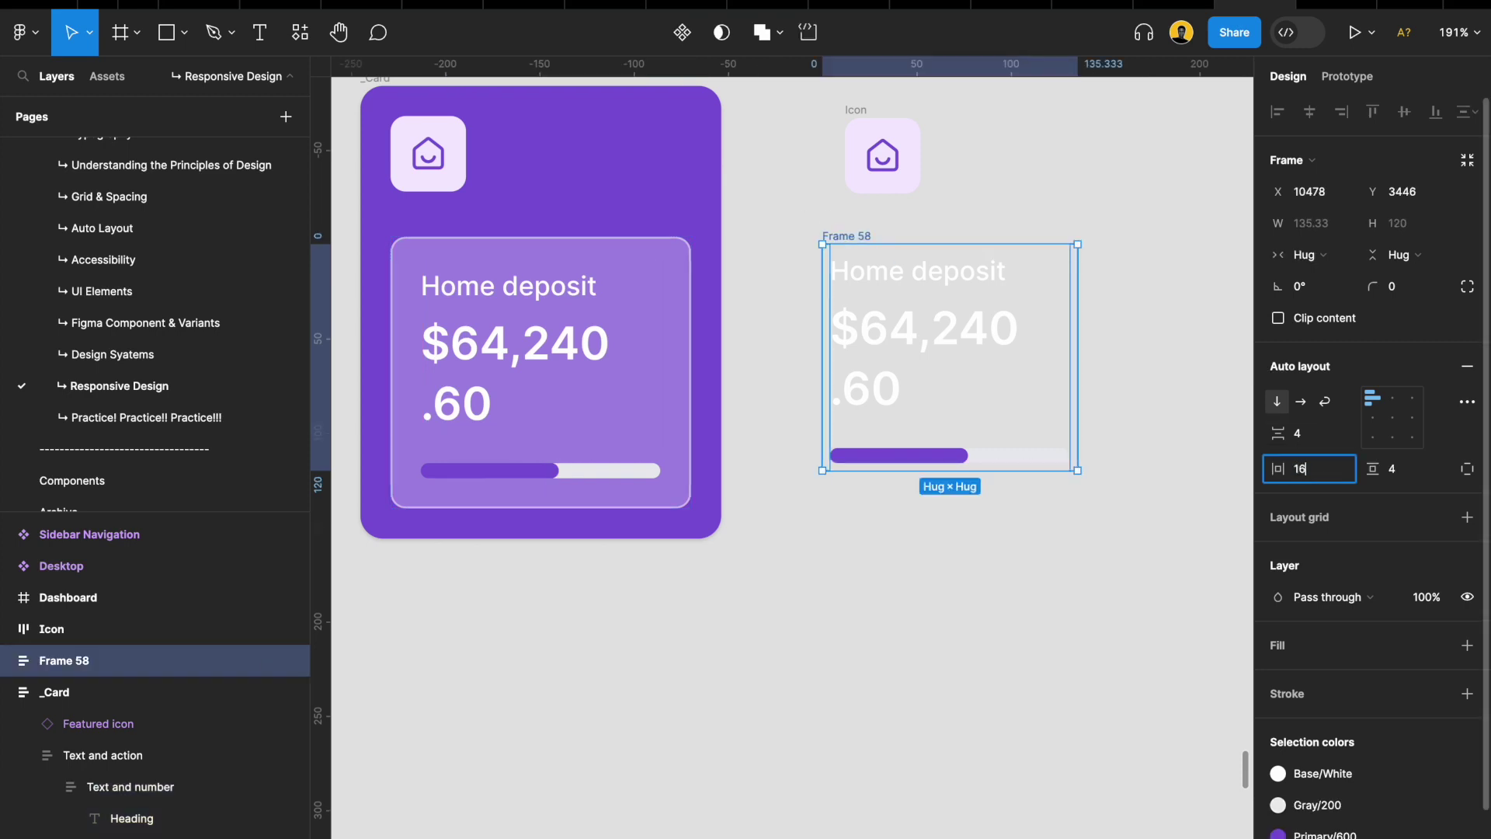
key(Tab)
text(1)
key(Return)
click(1407, 287)
key(Return)
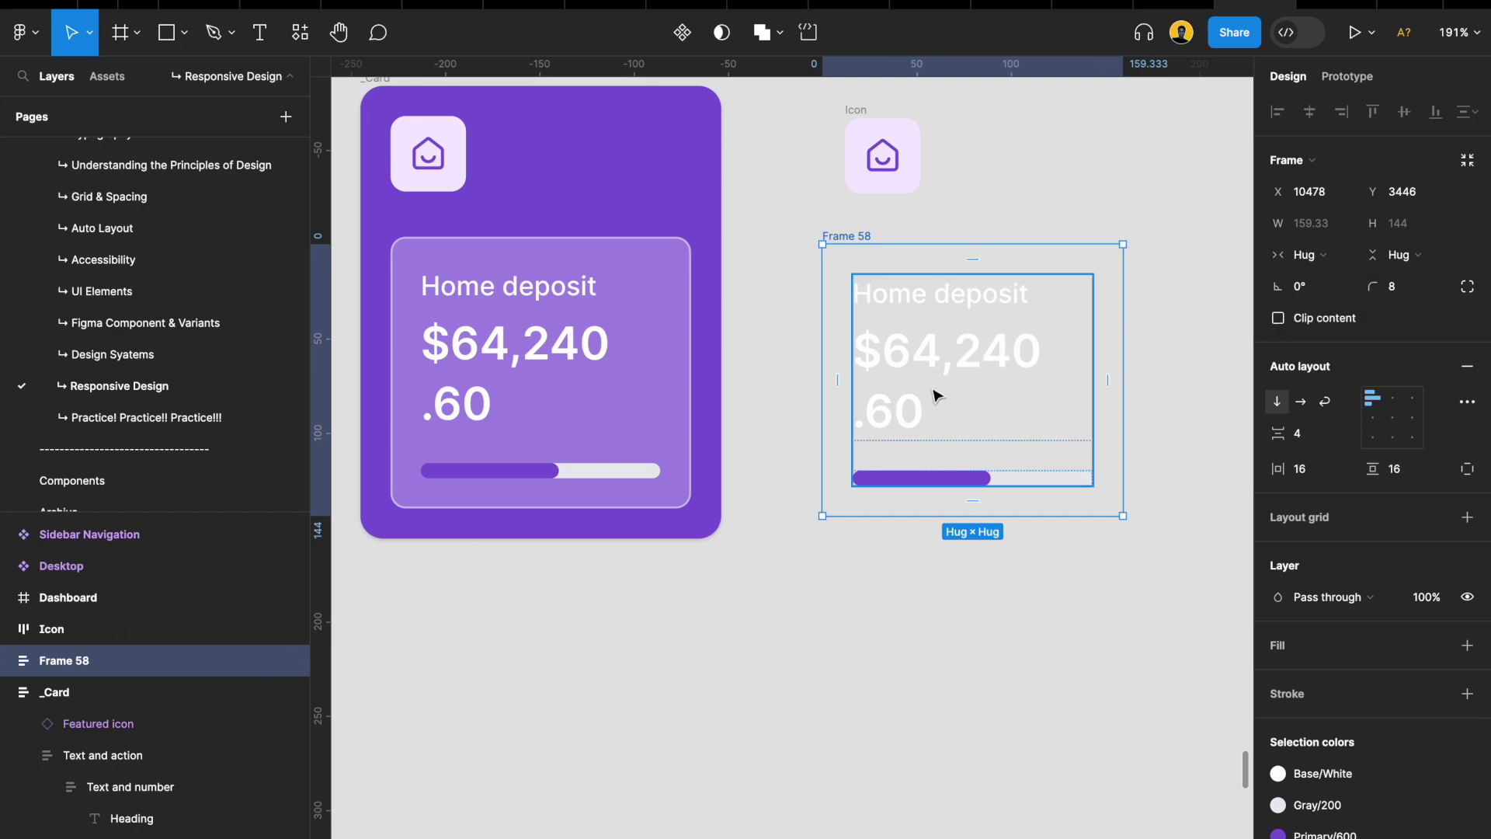
Add a white FFFFFF fill at 30% opacity to the outer frame, matching the card's Text and action frame
click(622, 276)
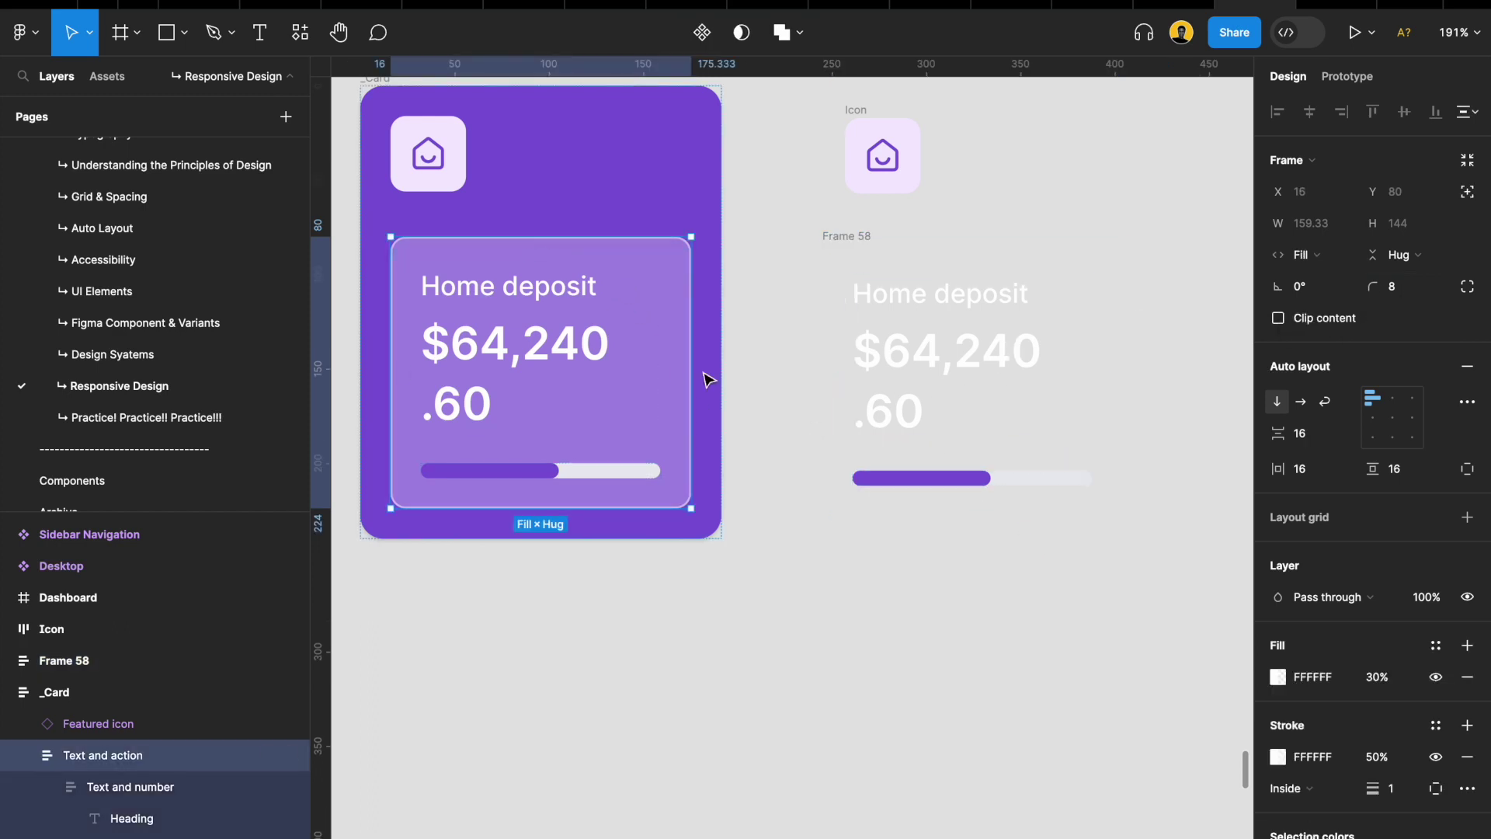
scroll(650, 310, up, 3)
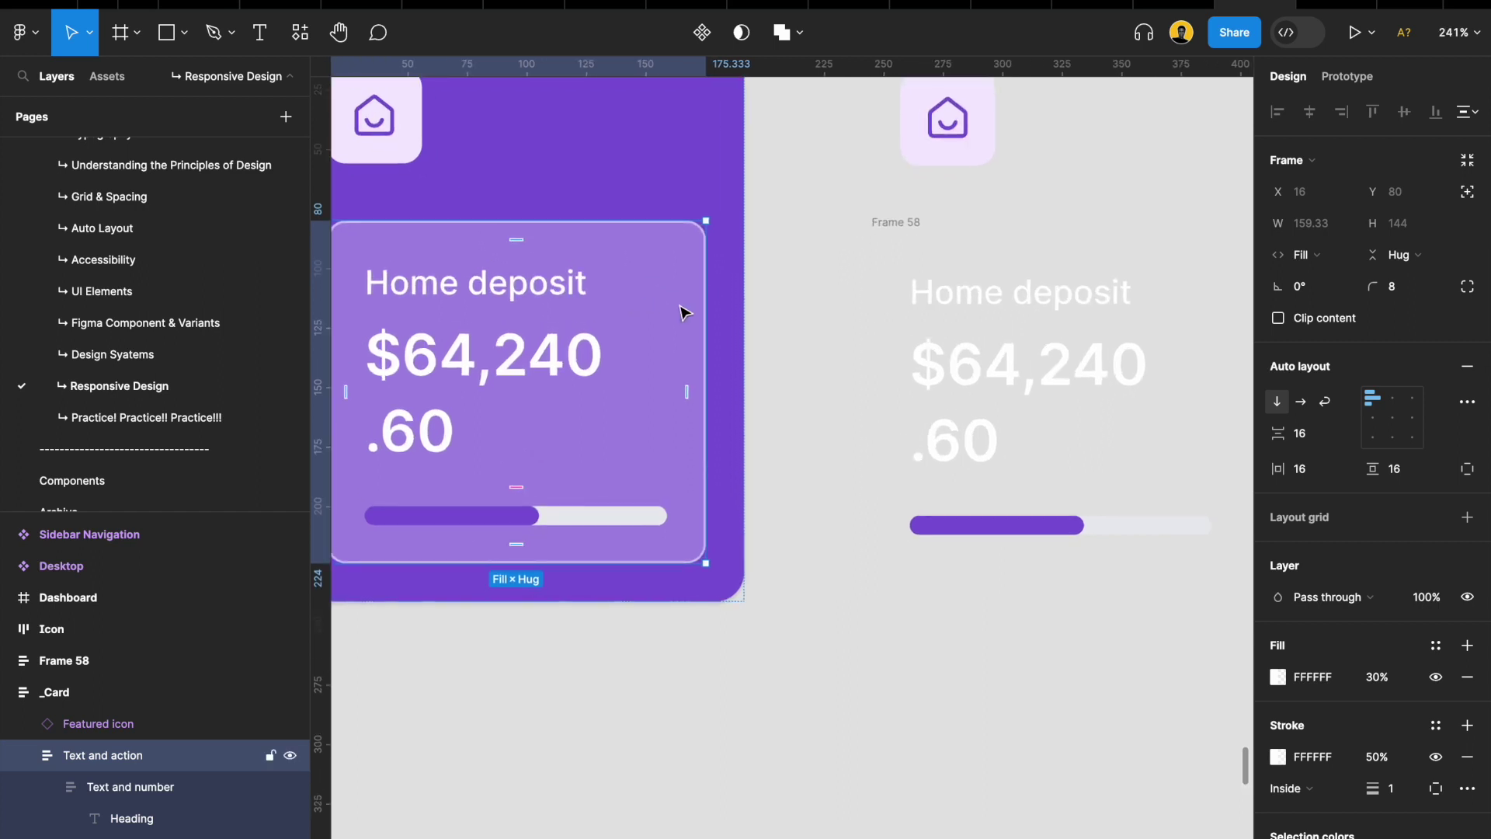
click(903, 225)
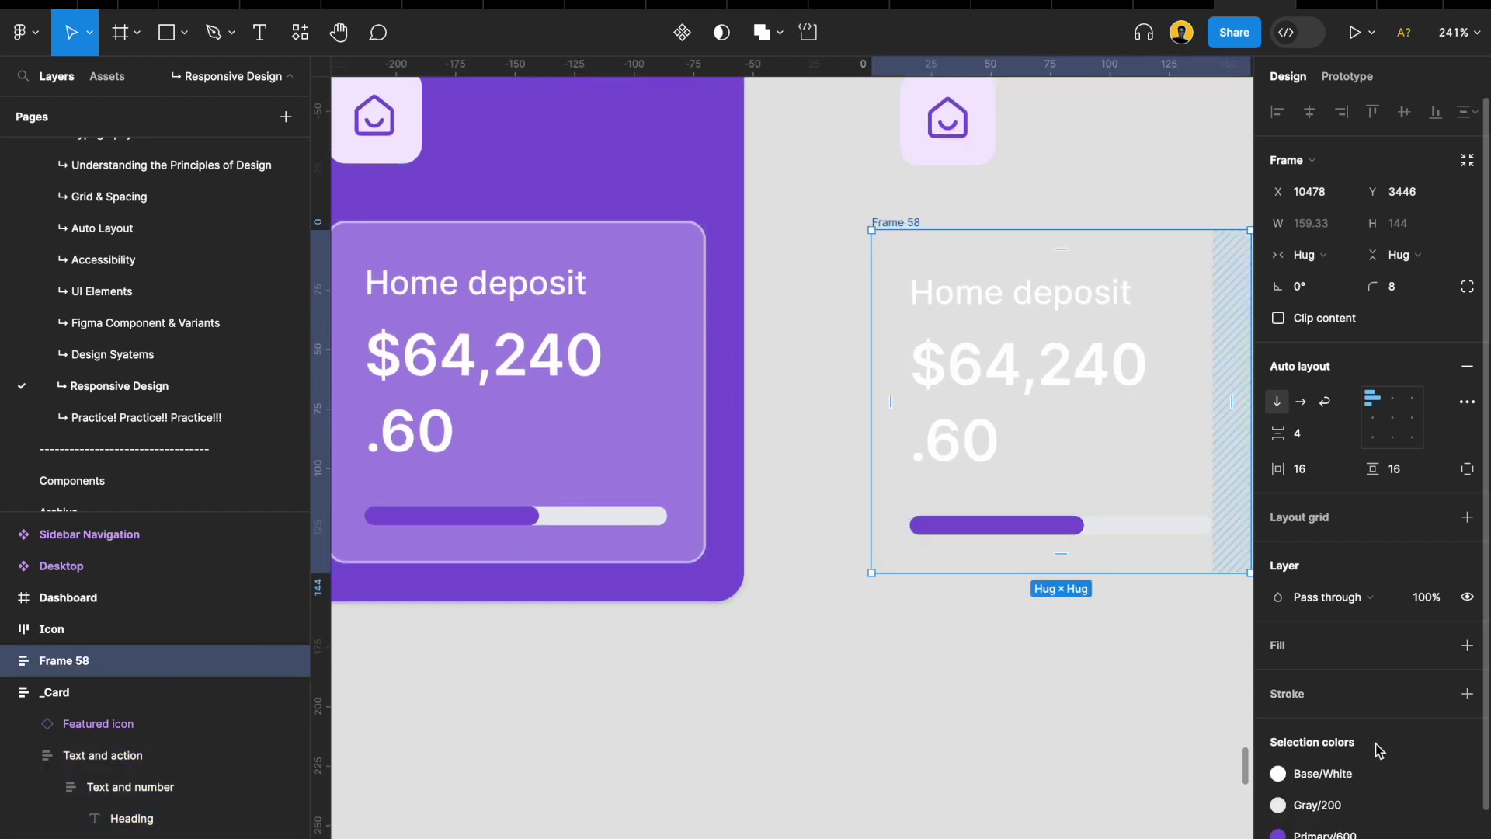
click(1467, 645)
click(1394, 676)
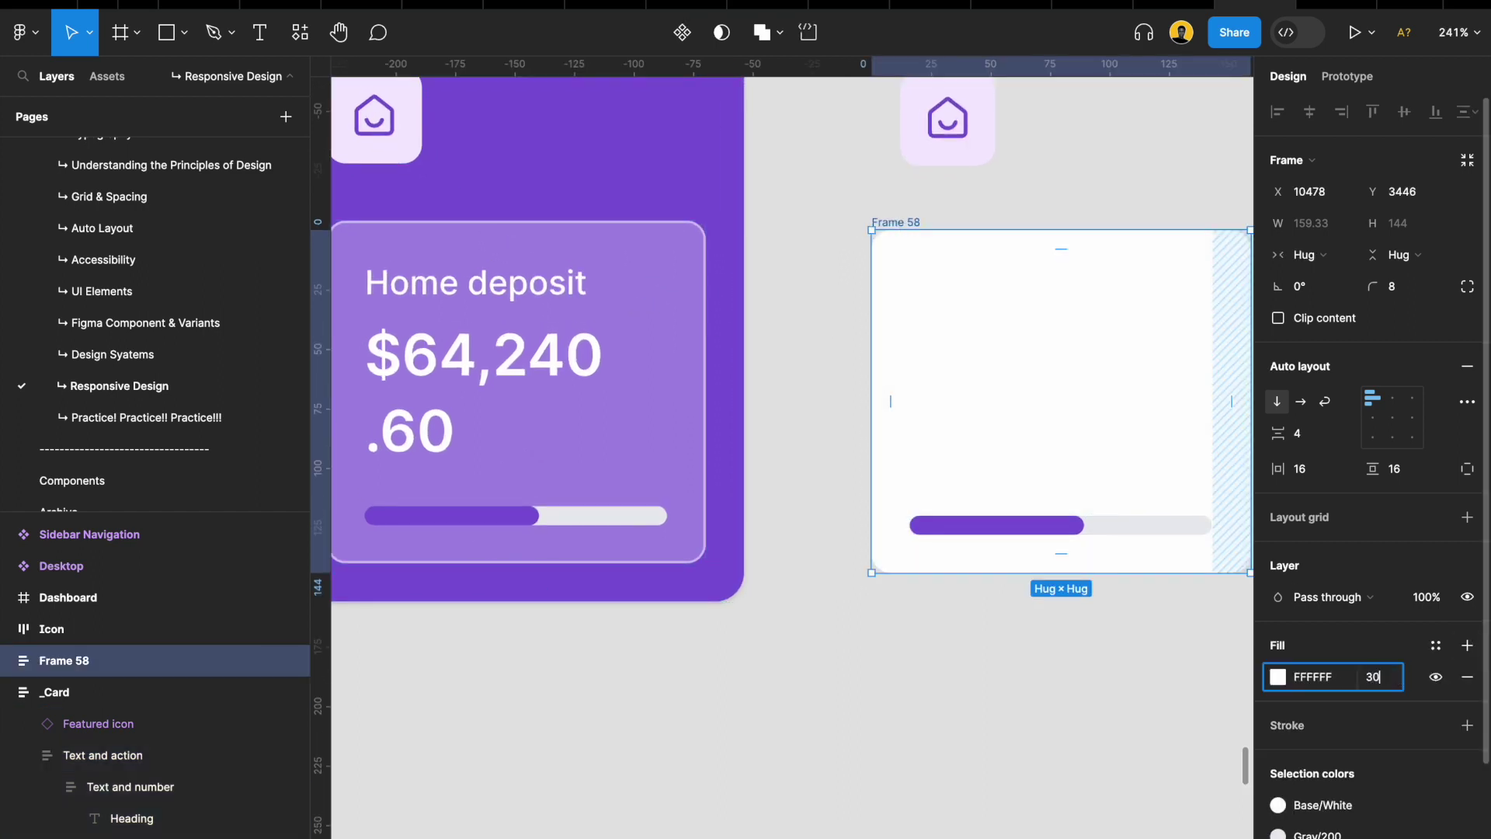
text(30)
key(Return)
scroll(1002, 575, right, 3)
click(1022, 632)
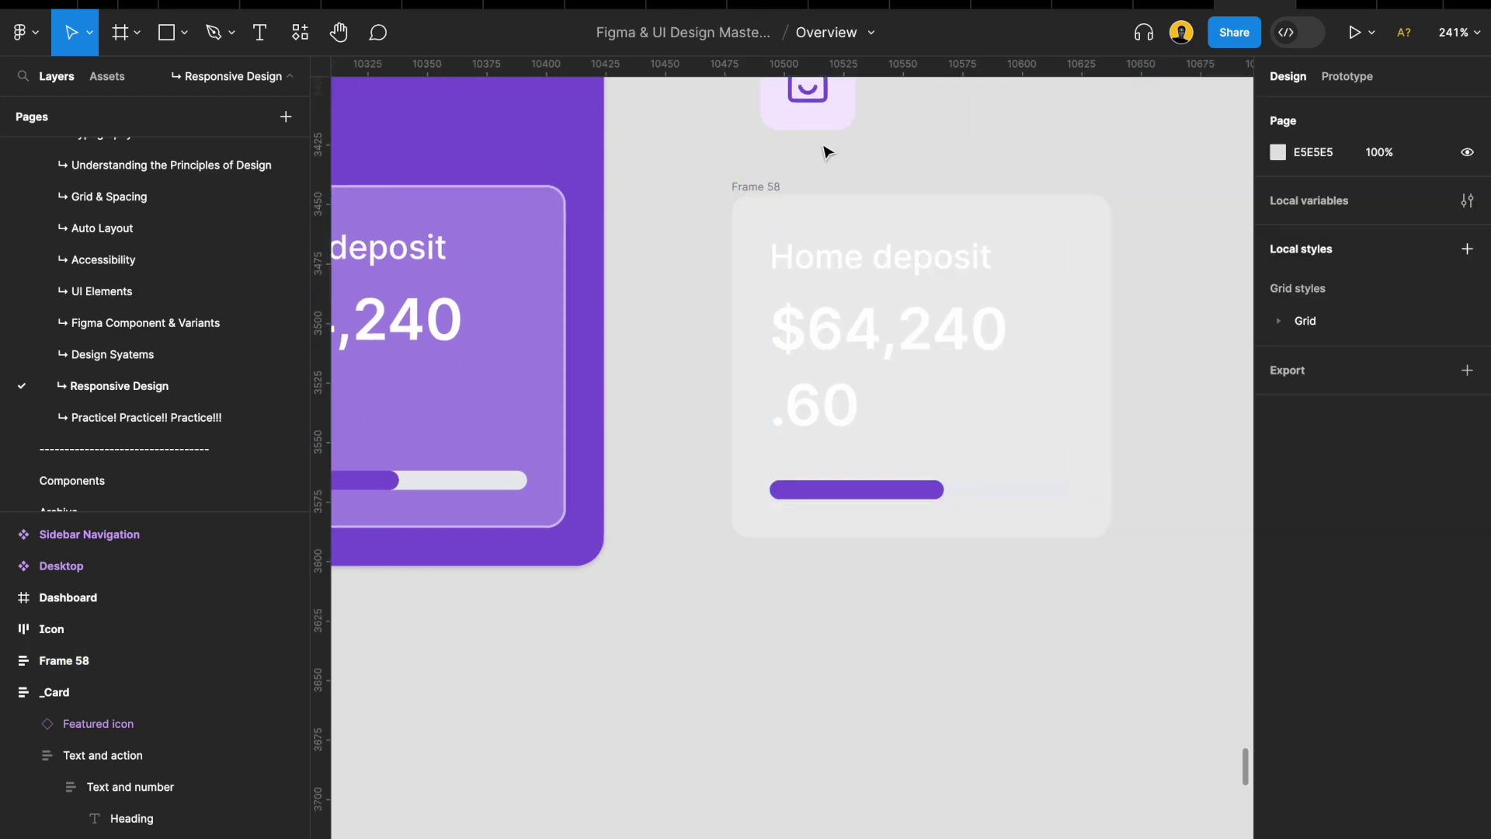
Add an inside stroke of weight 1 to the outer frame, coloured FFFFFF at 50% opacity like the Text and action frame
click(767, 190)
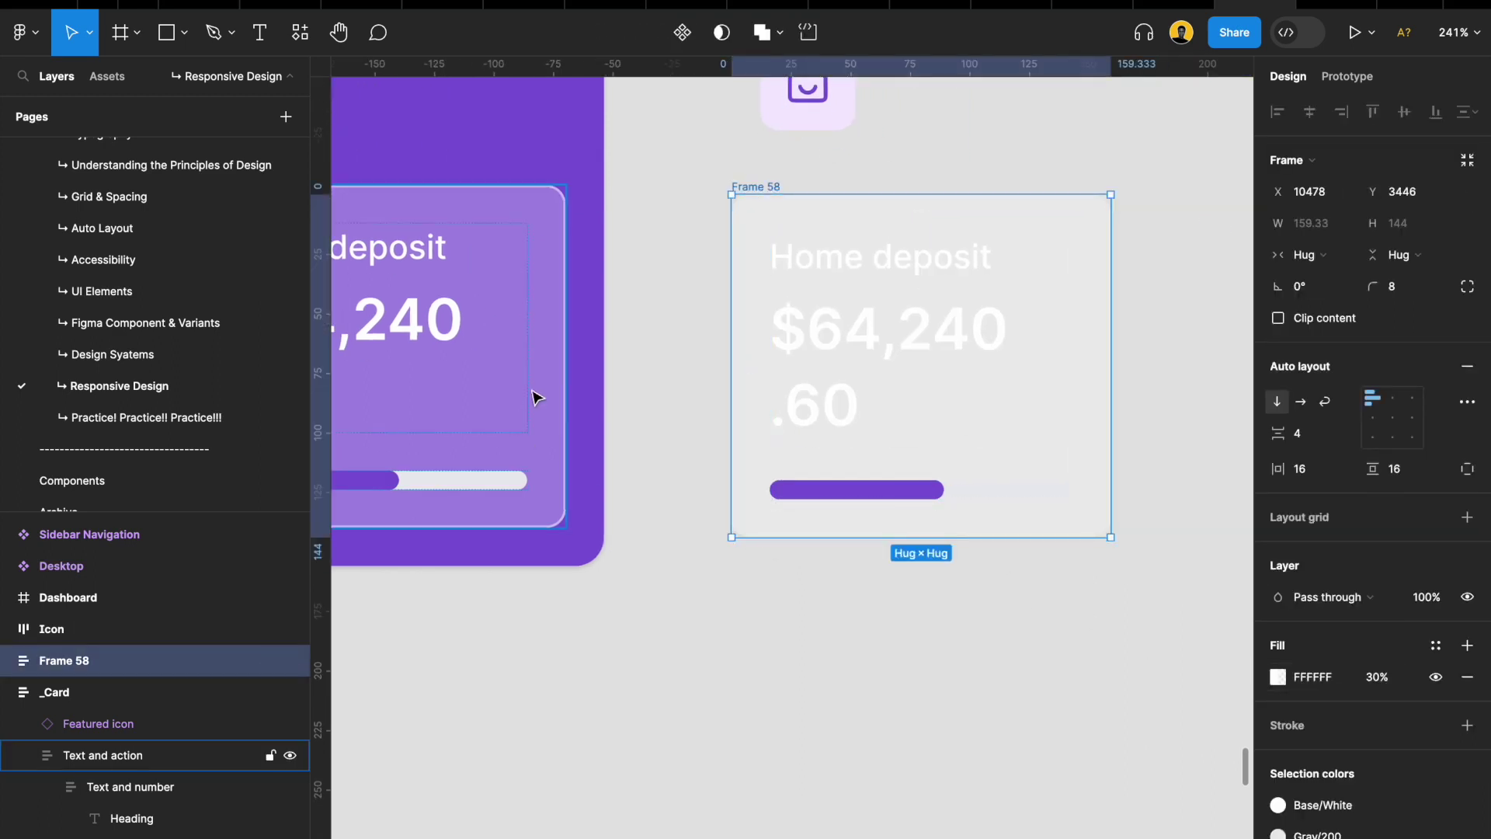
scroll(549, 439, up, 5)
scroll(625, 446, down, 5)
click(1467, 724)
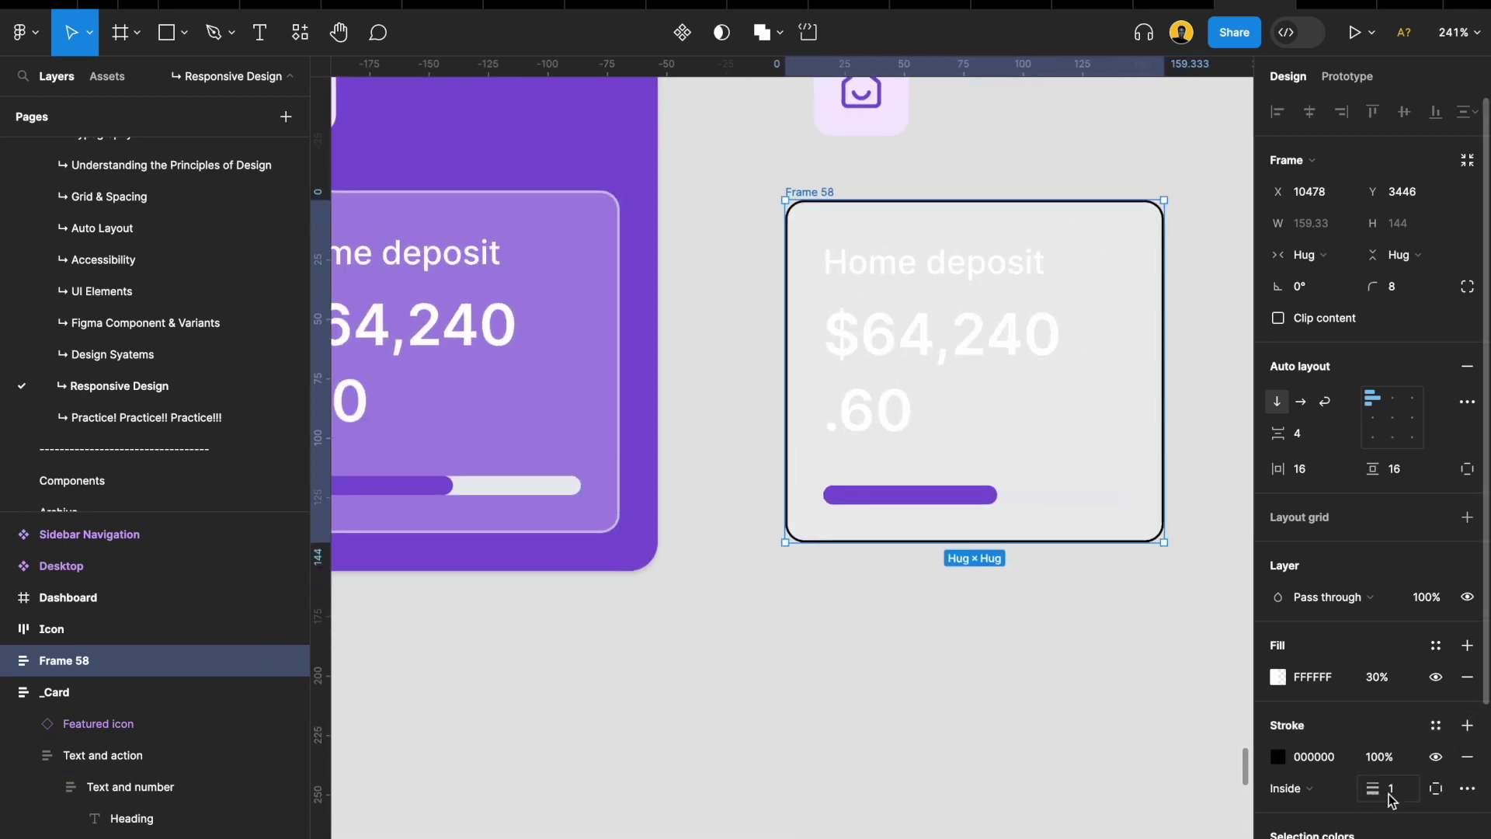
click(607, 336)
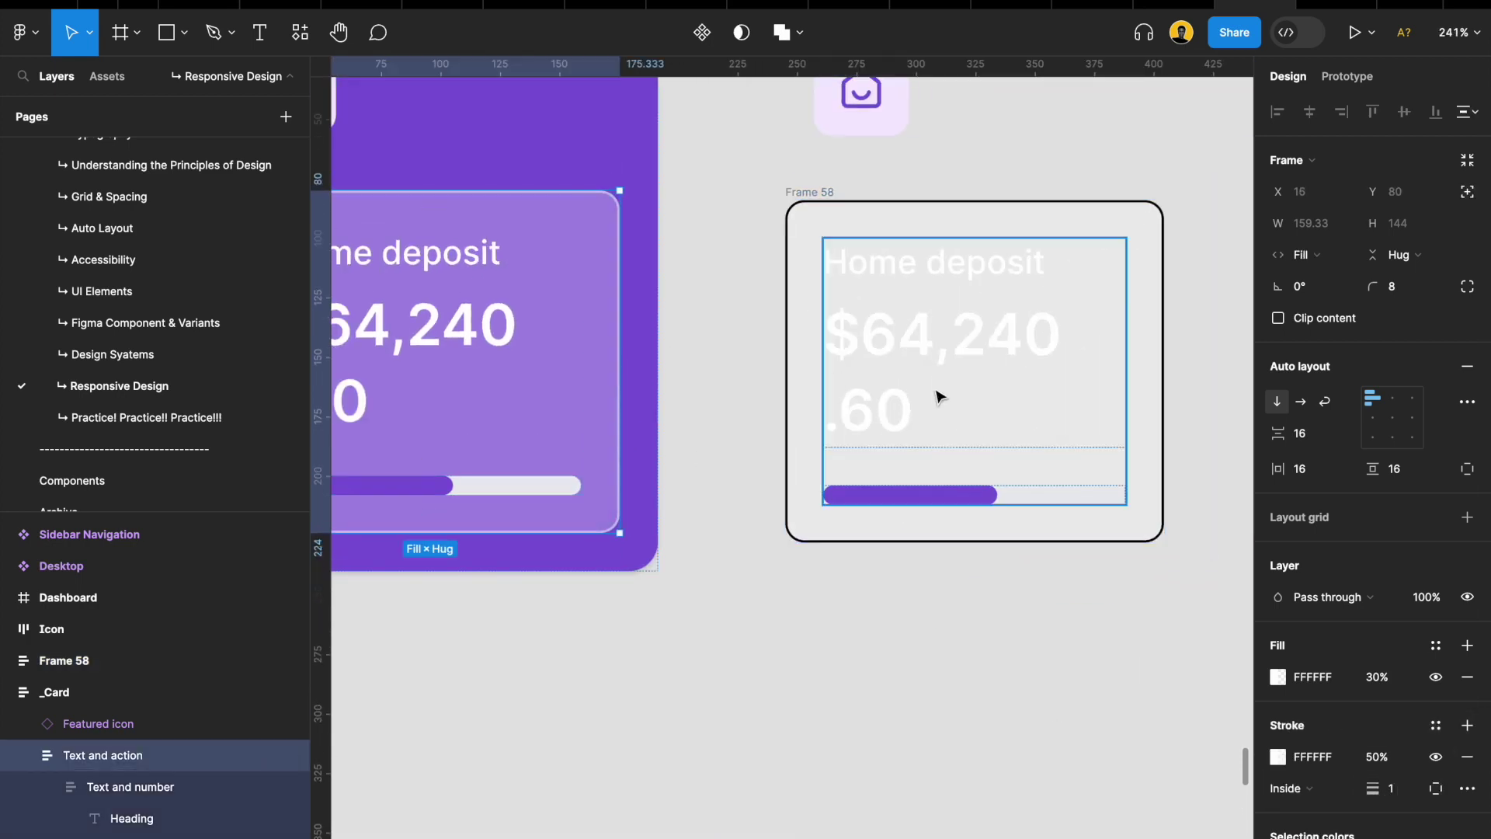
click(800, 192)
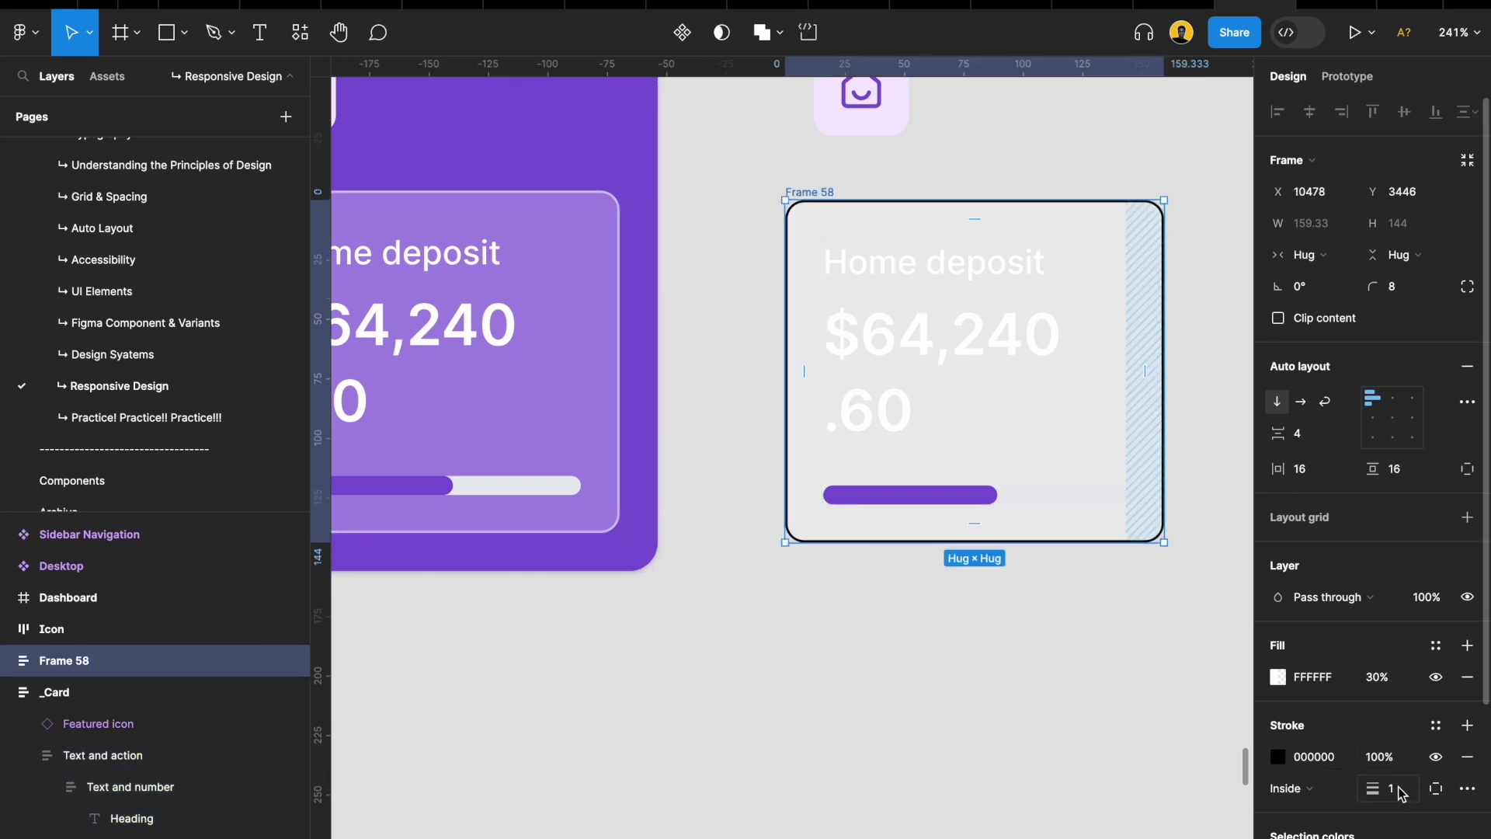
click(1387, 766)
click(1335, 768)
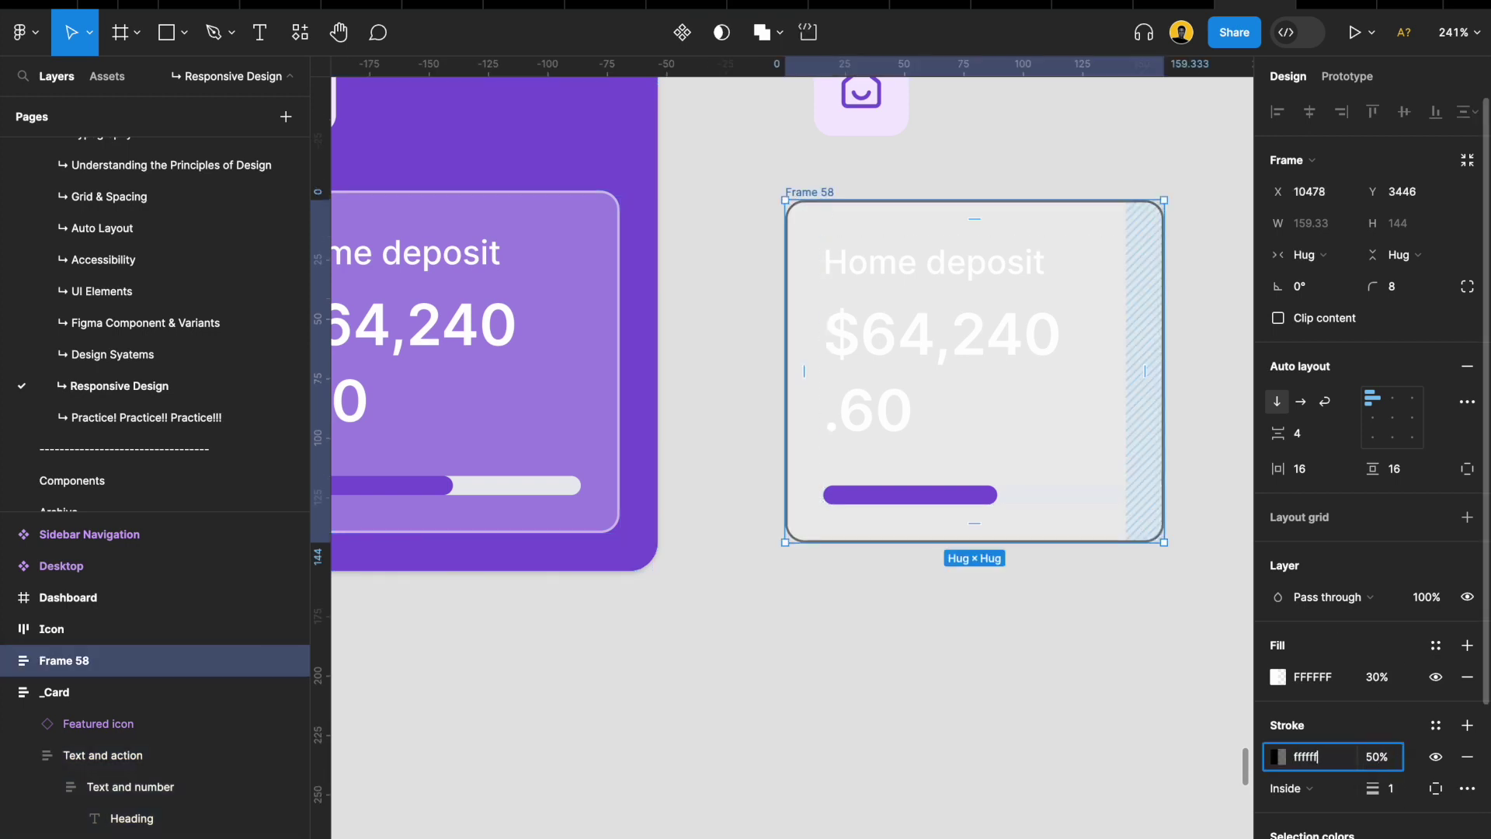
text(ffffff)
key(Return)
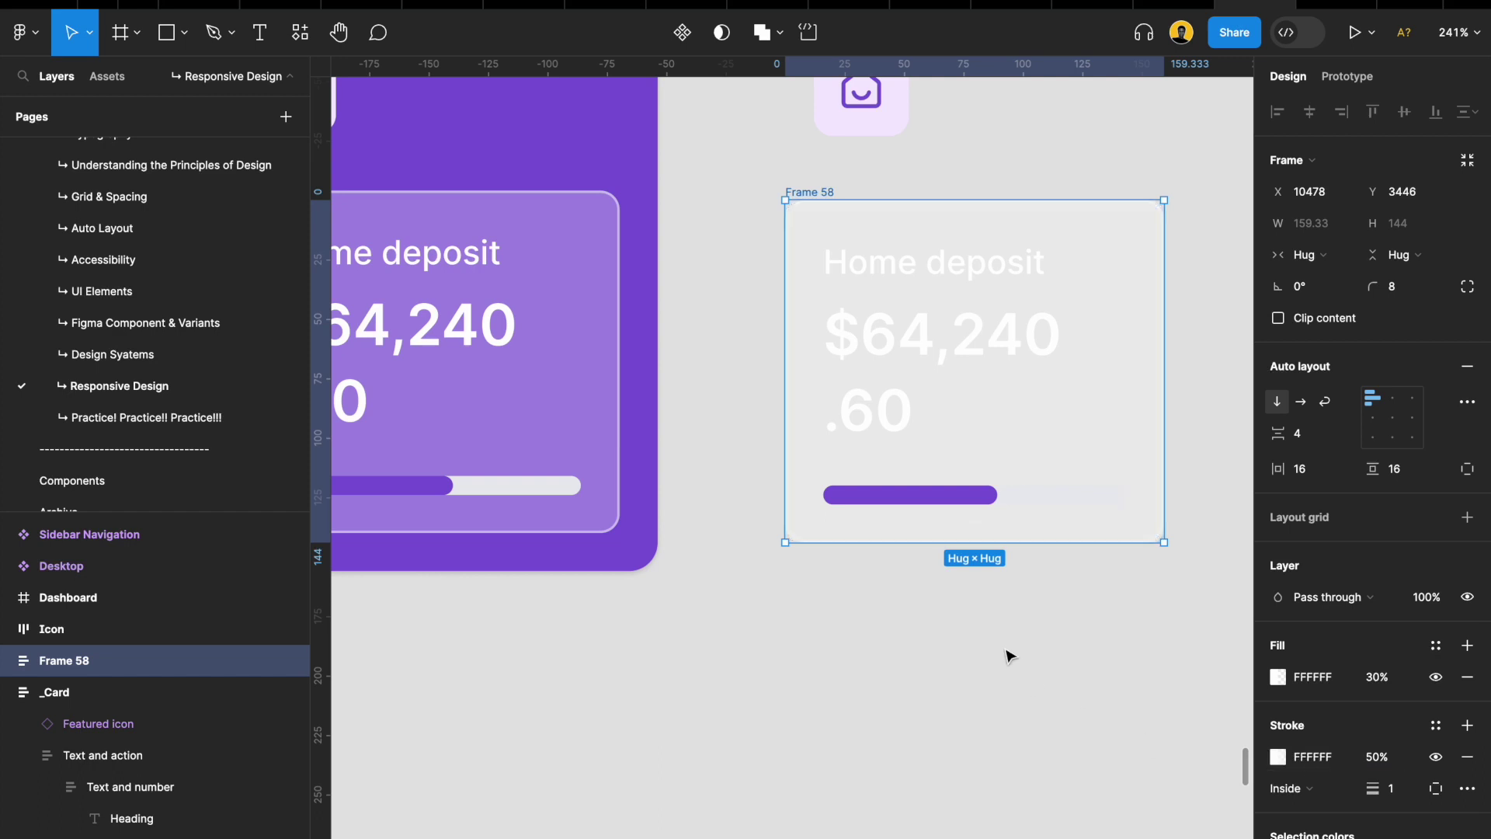
scroll(880, 602, down, 5)
click(1029, 626)
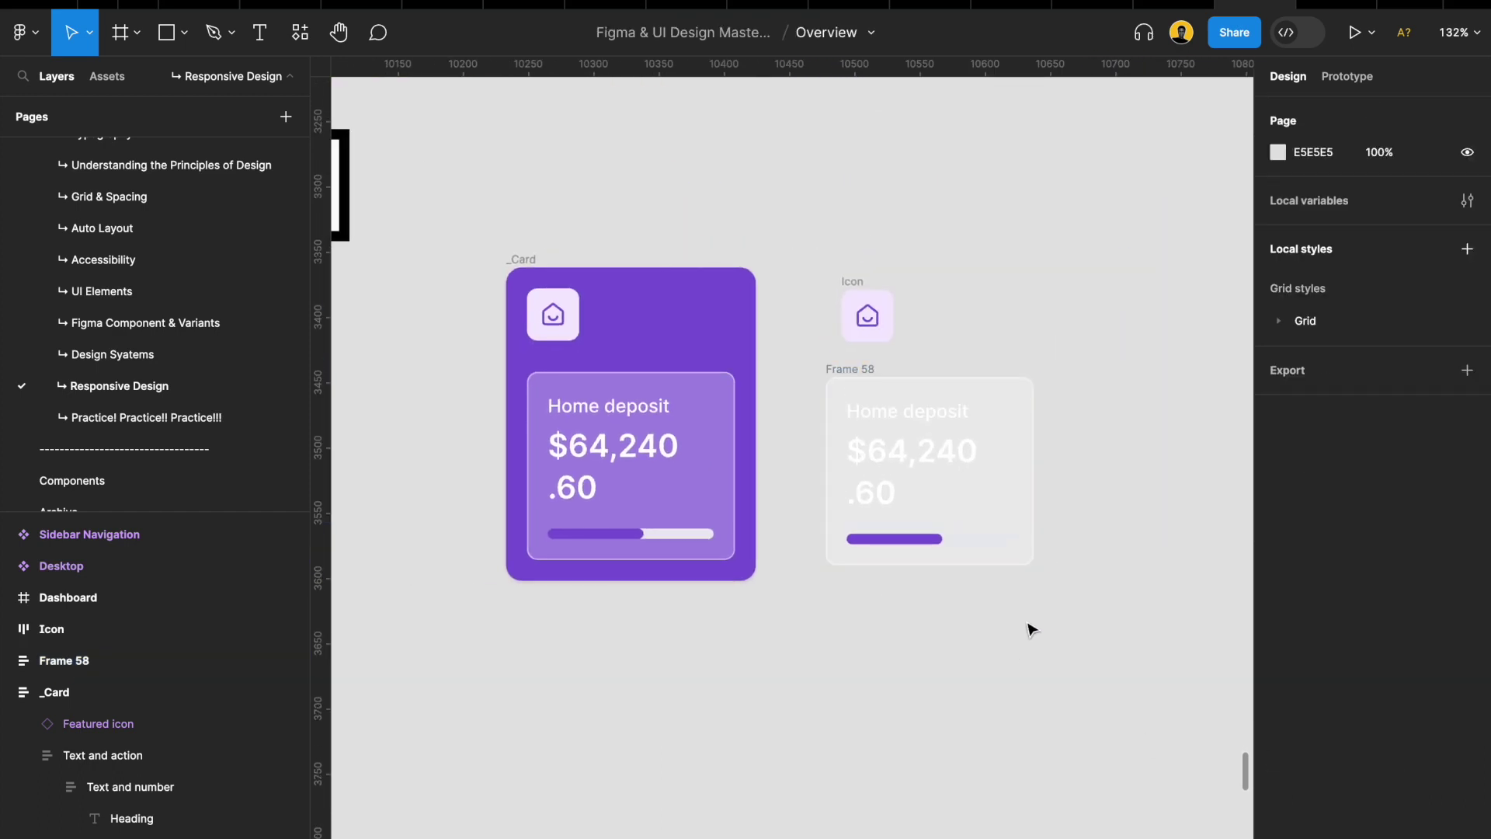
Wrap the icon and the translucent text and progress bar frame together in a vertical auto layout frame
scroll(1028, 626, right, 2)
click(785, 329)
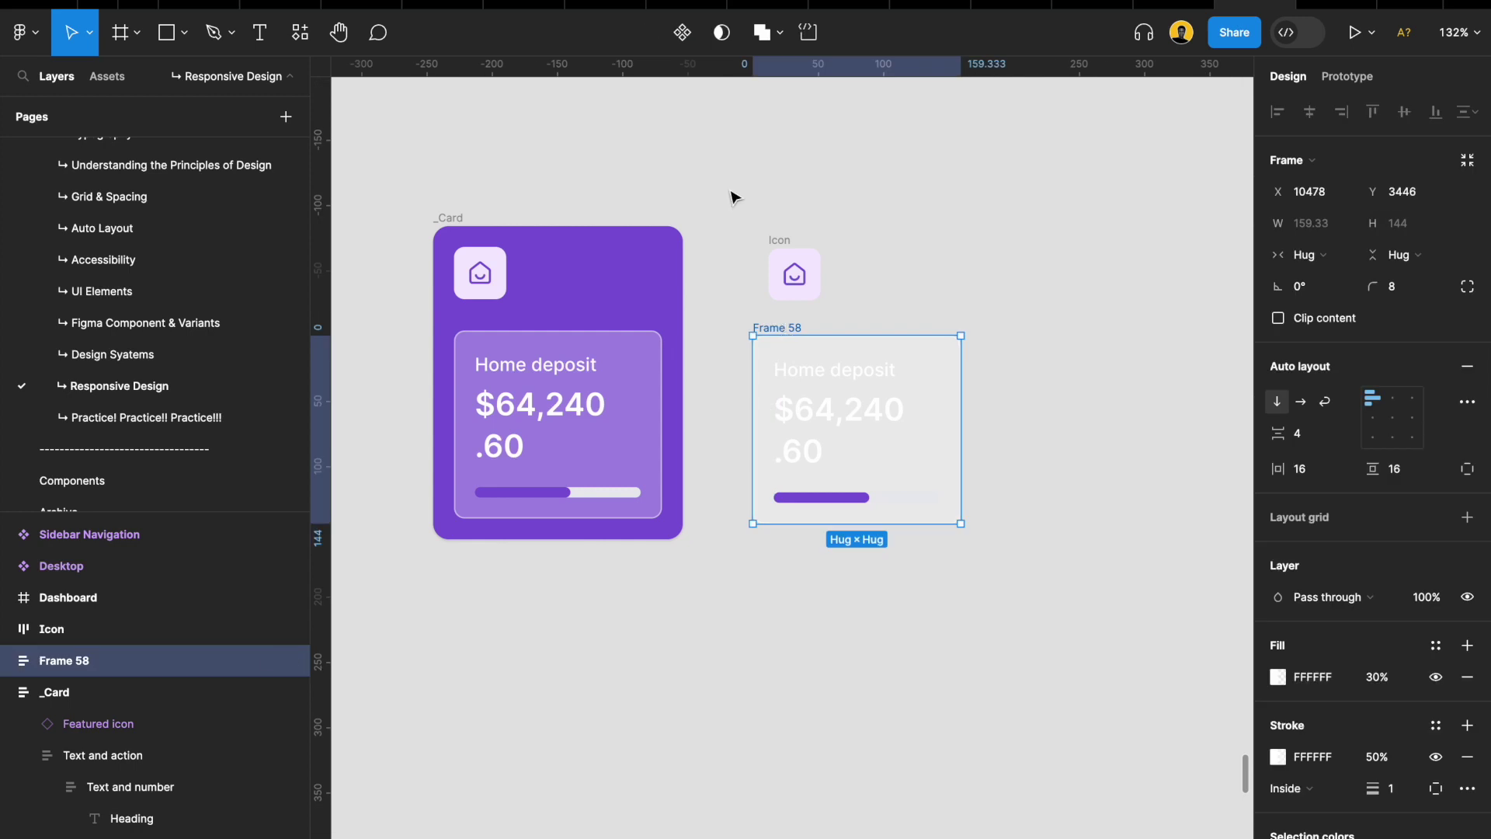
drag(730, 196, 1029, 660)
key(shift+a)
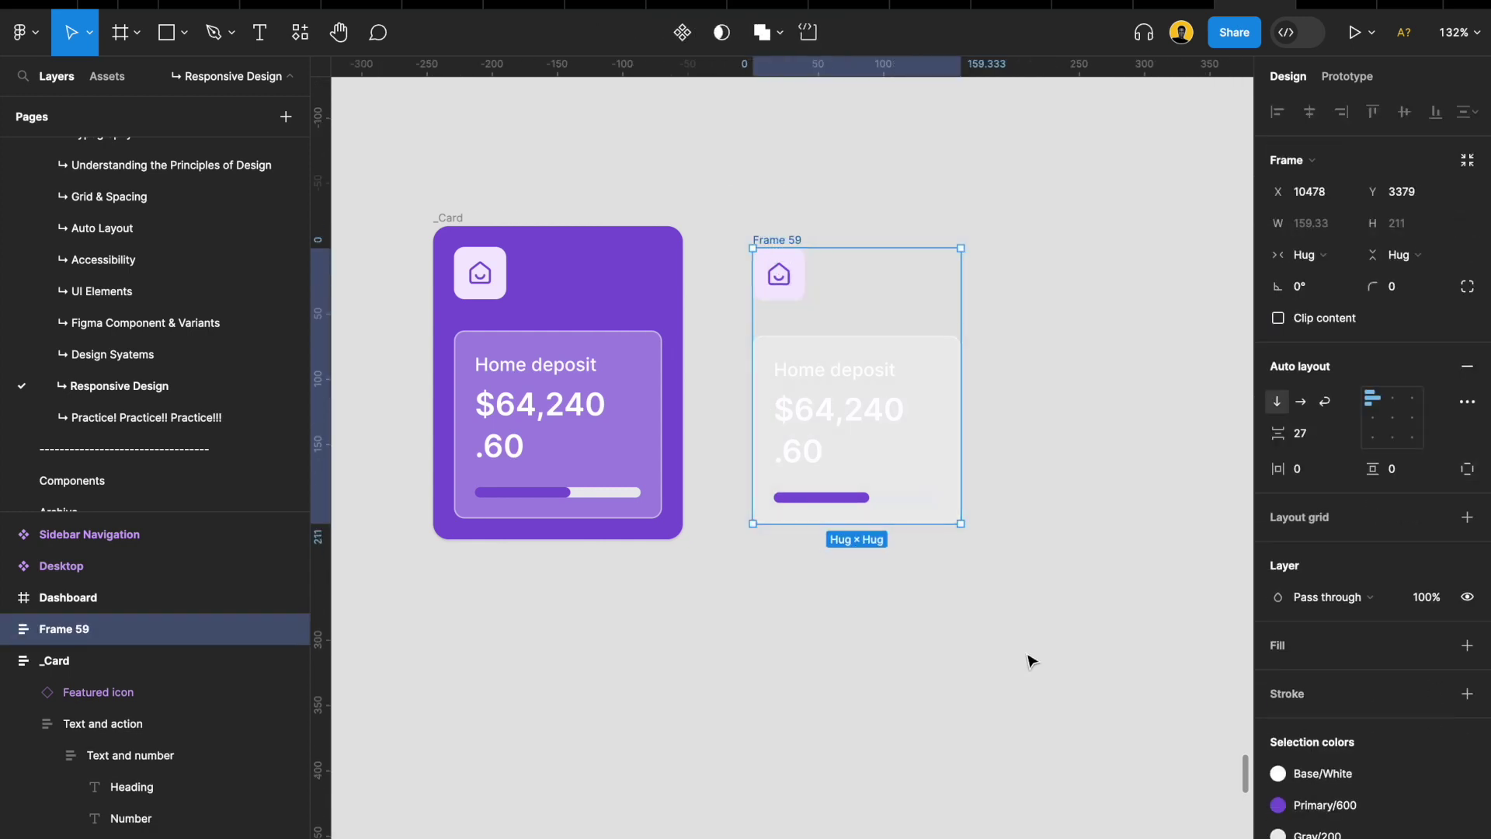
Set the vertical gap between the icon and the translucent frame to 24
click(156, 723)
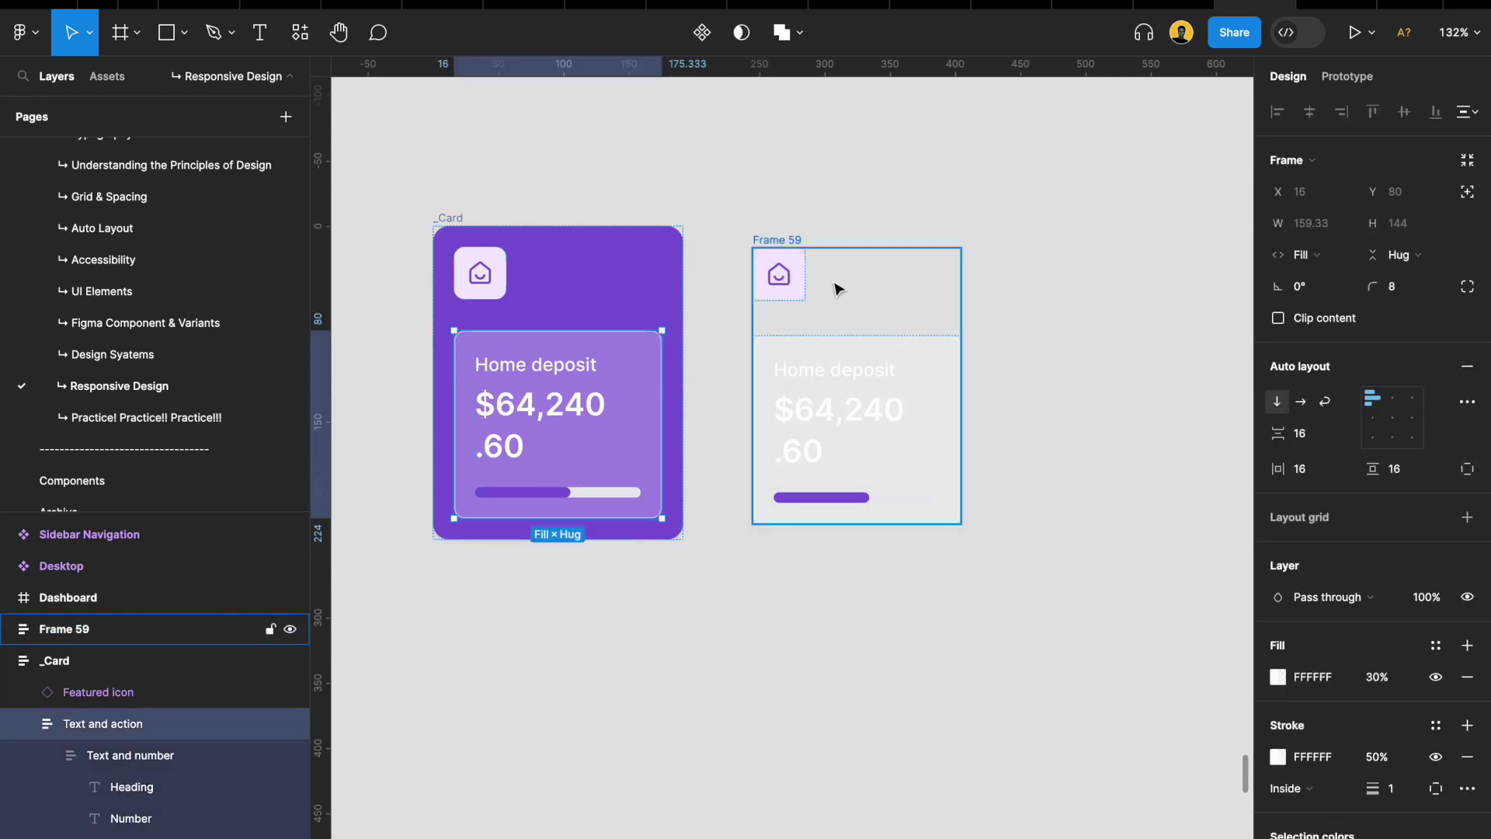
click(815, 302)
click(1314, 433)
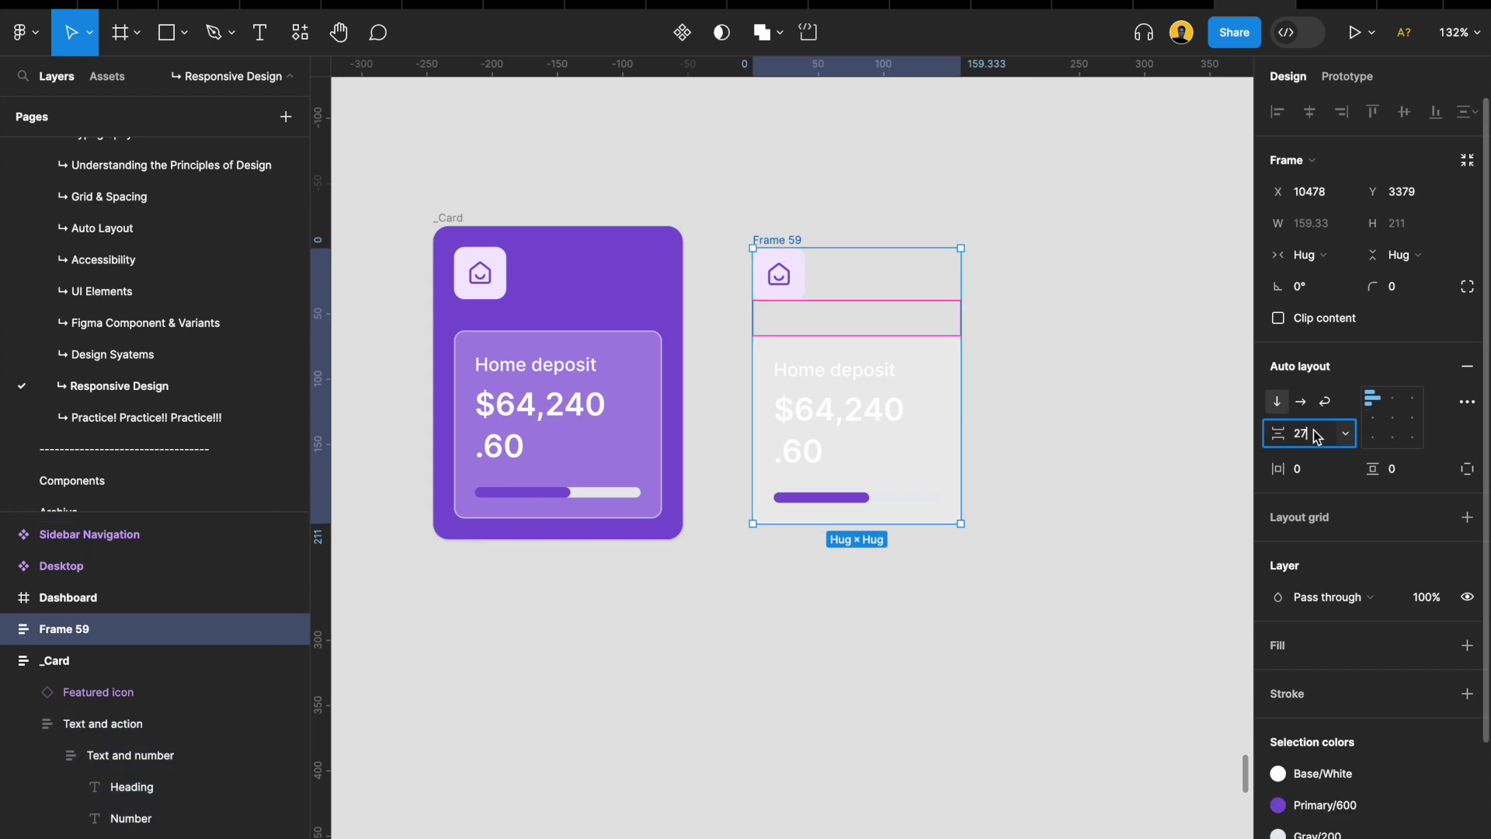
text(4)
key(Return)
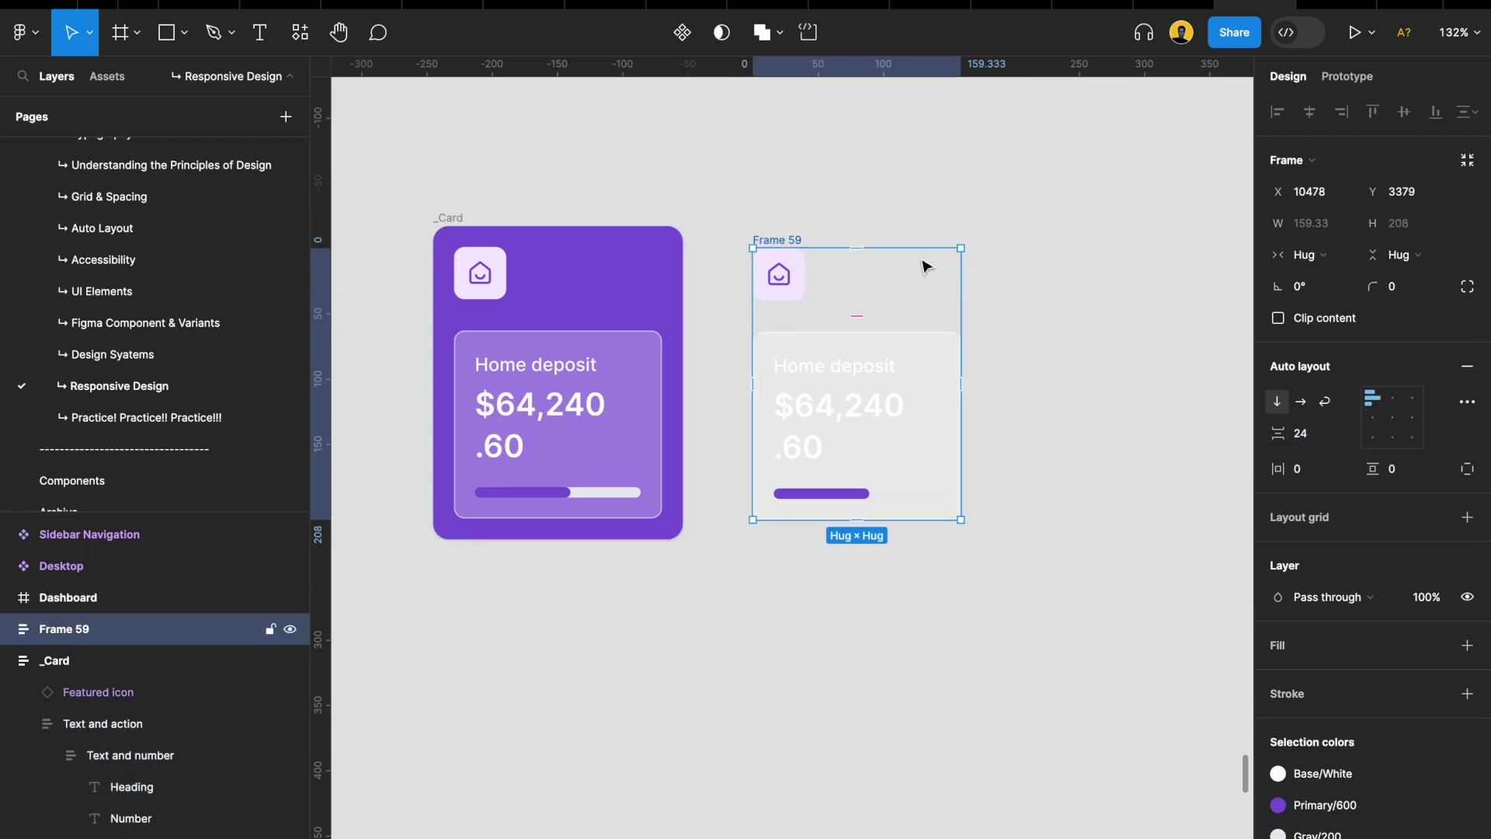
Wrap the stacked icon and text frame in another auto layout frame with horizontal and vertical padding of 16
key(shift+a)
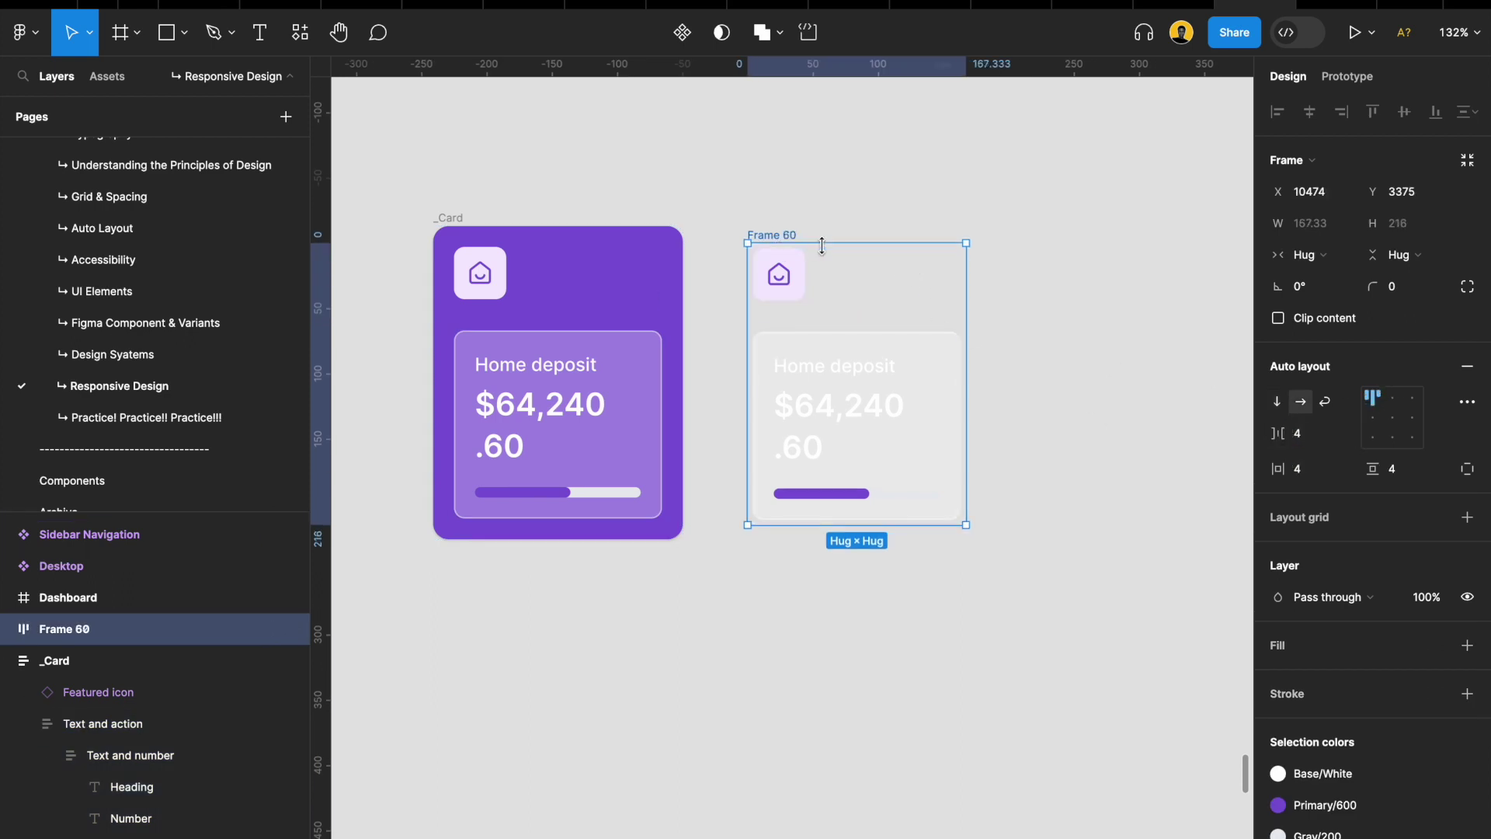
click(490, 336)
double_click(489, 357)
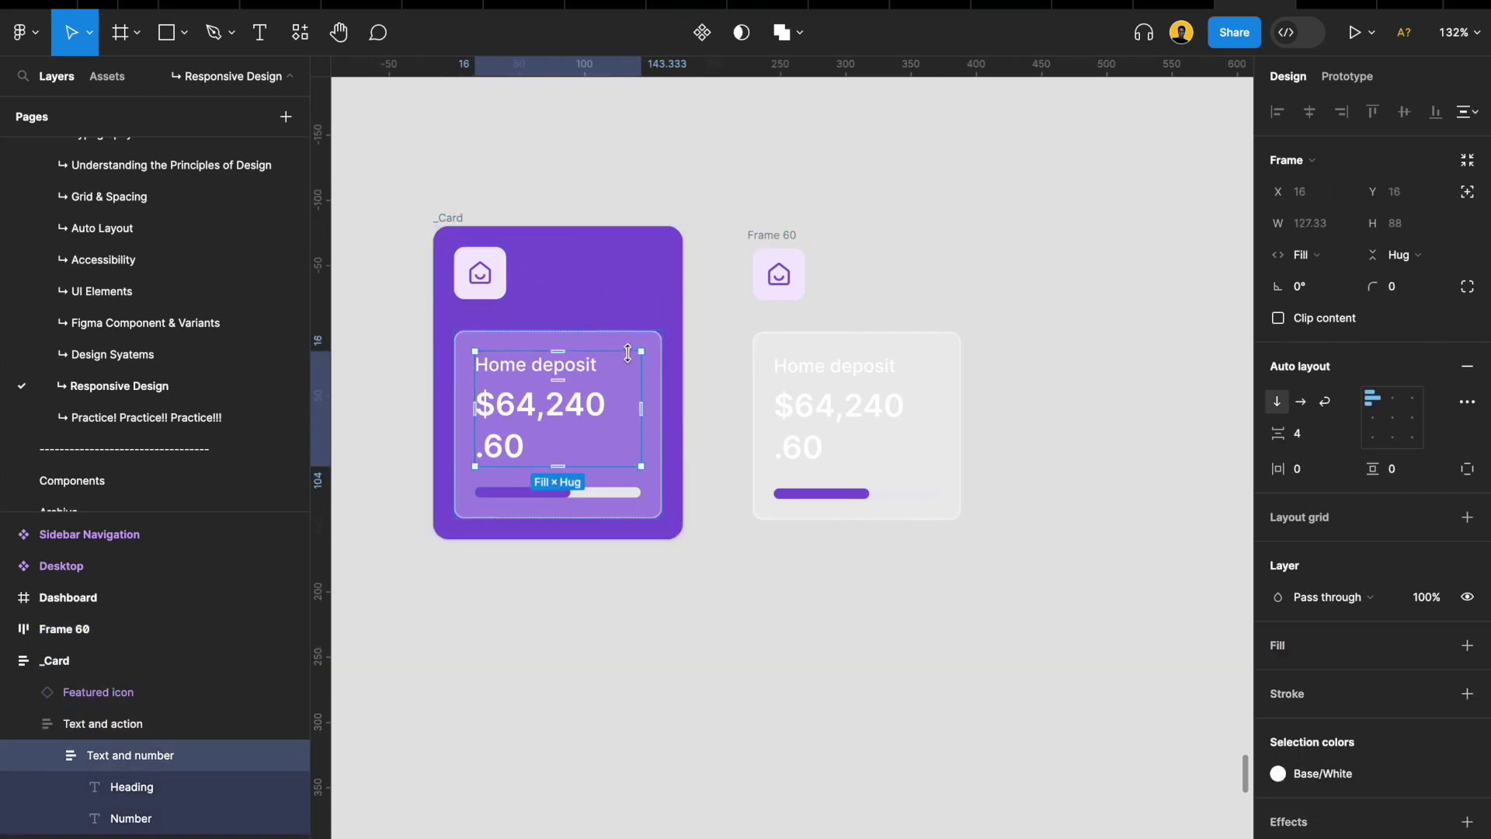
click(656, 335)
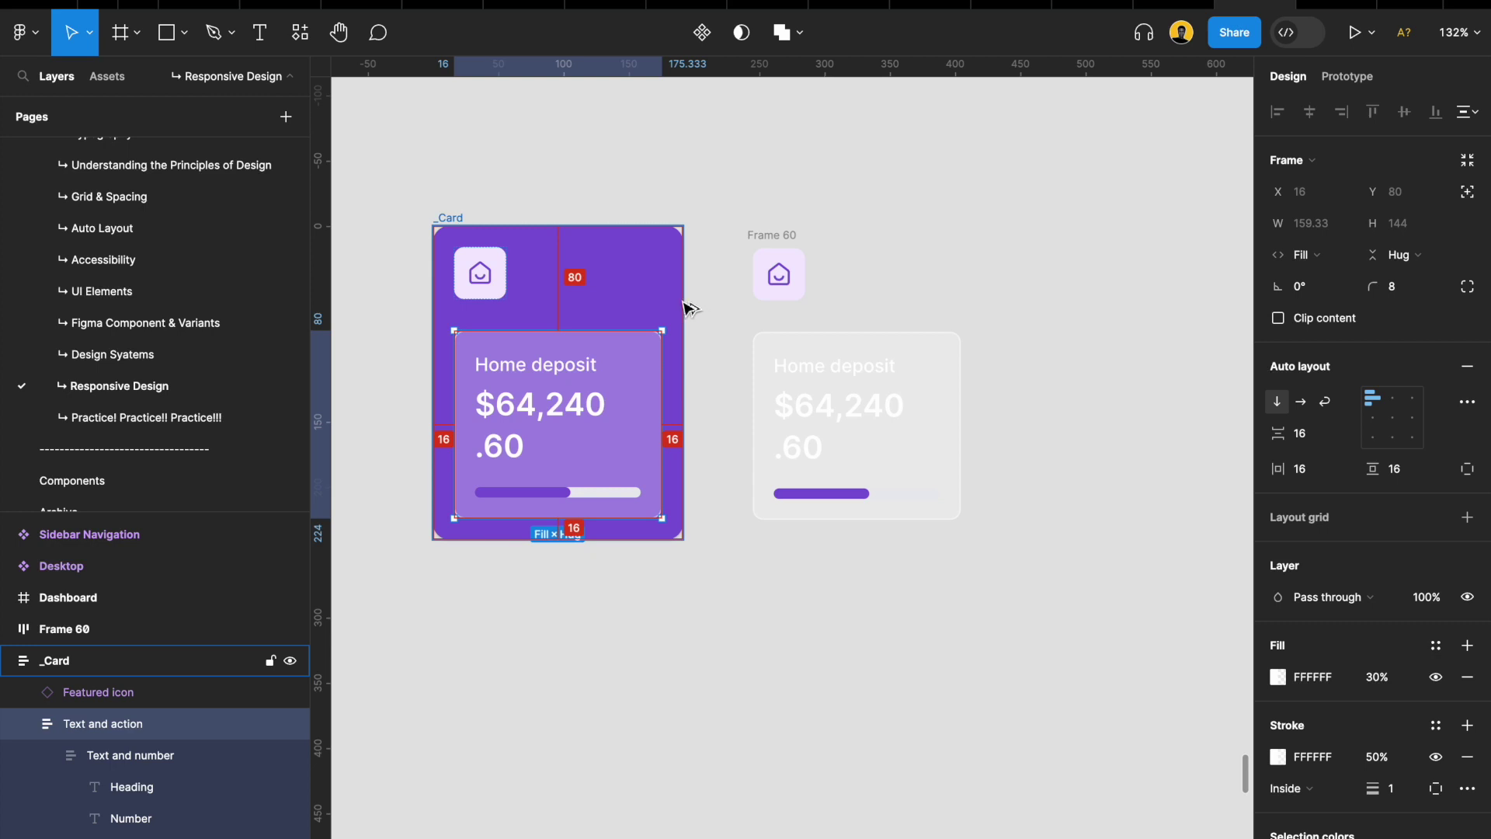
click(765, 235)
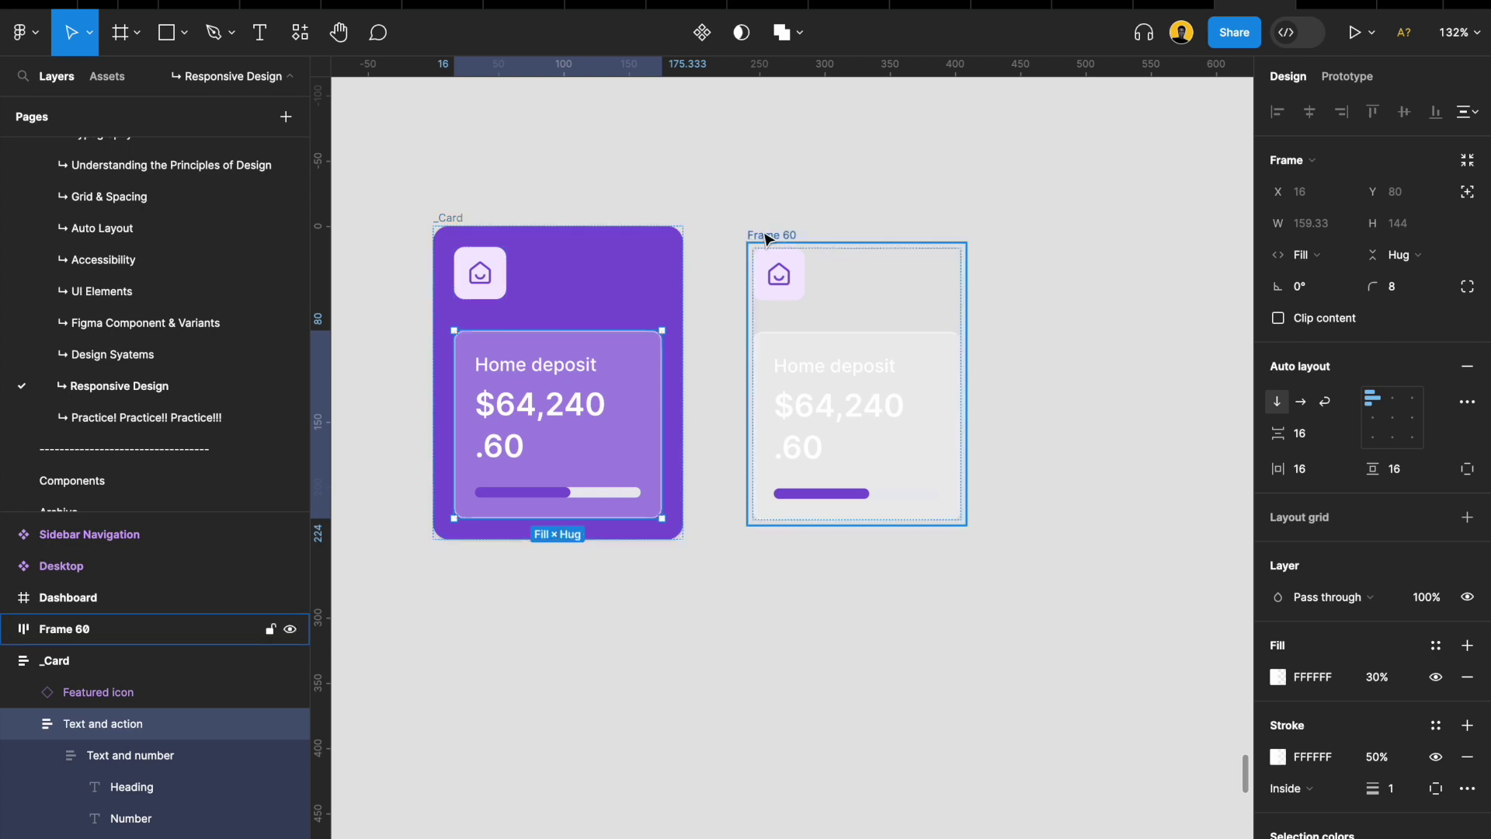
click(1311, 473)
text(16)
key(Tab)
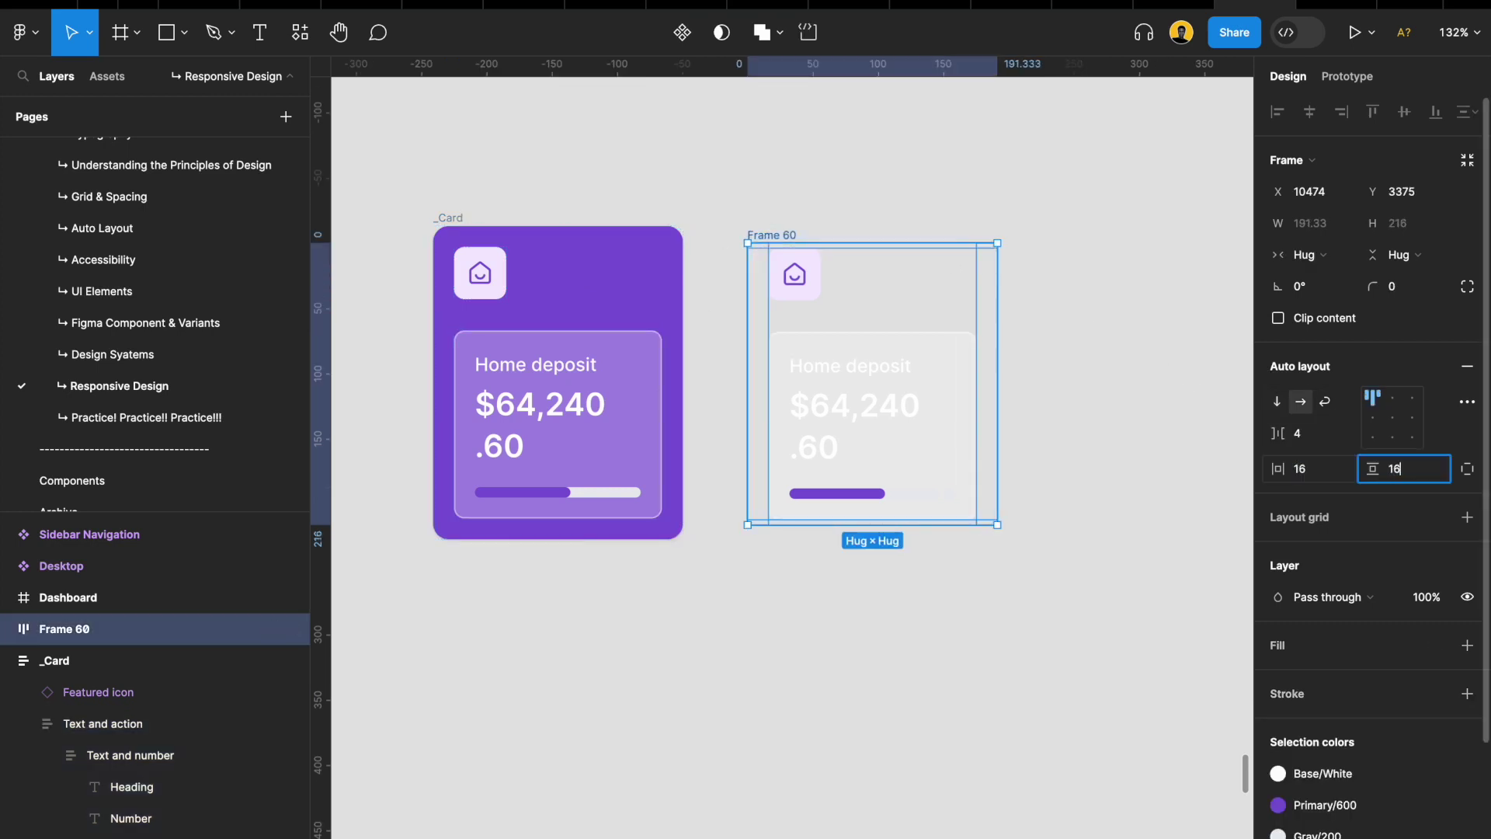
key(Return)
Give the outermost frame a corner radius of 12 and a purple 7F56D9 fill sampled from the original card
ctrl+scroll(687, 237, up, 5)
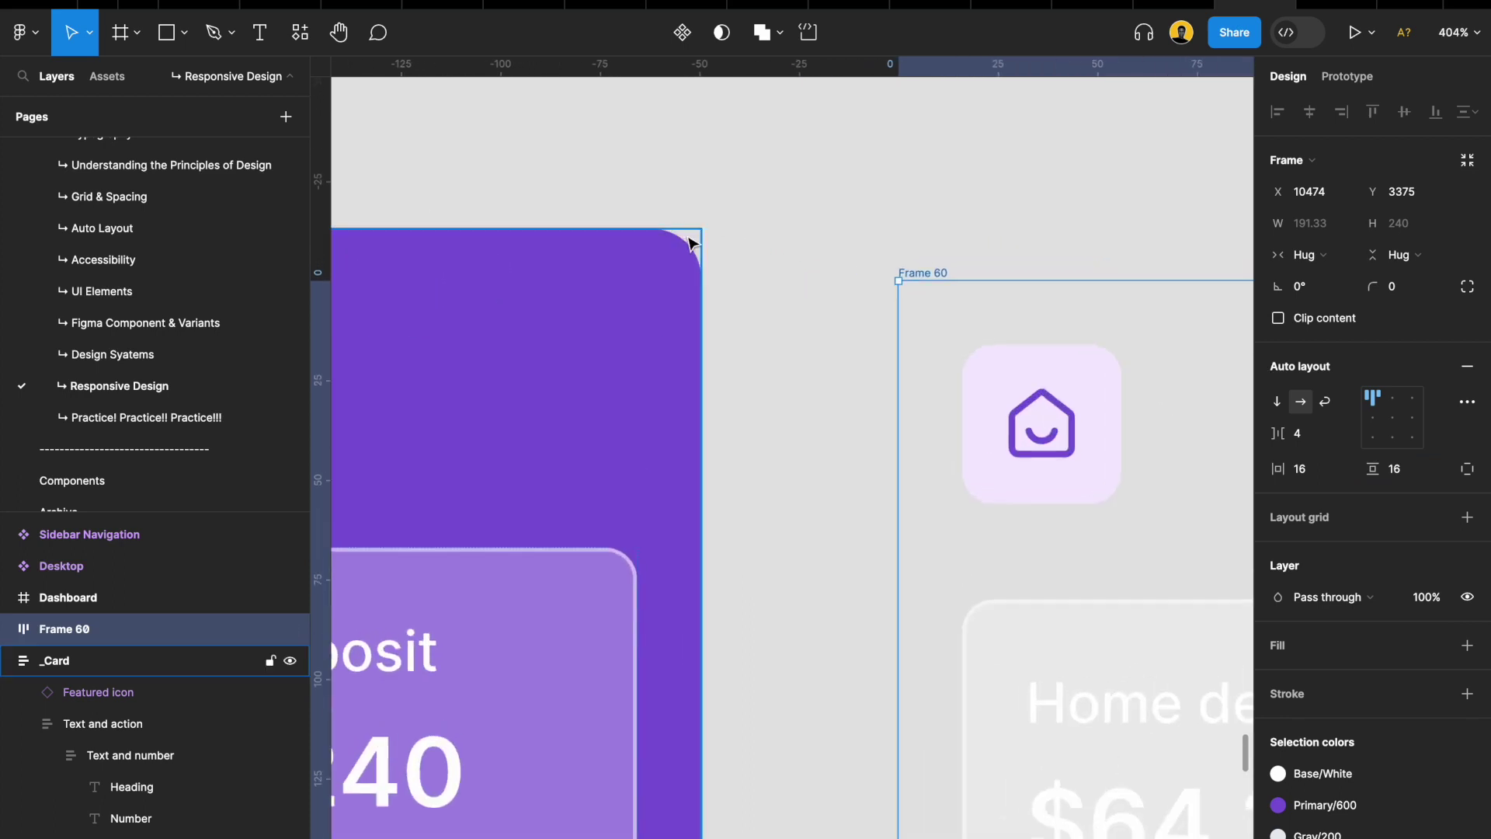
ctrl+scroll(734, 234, down, 5)
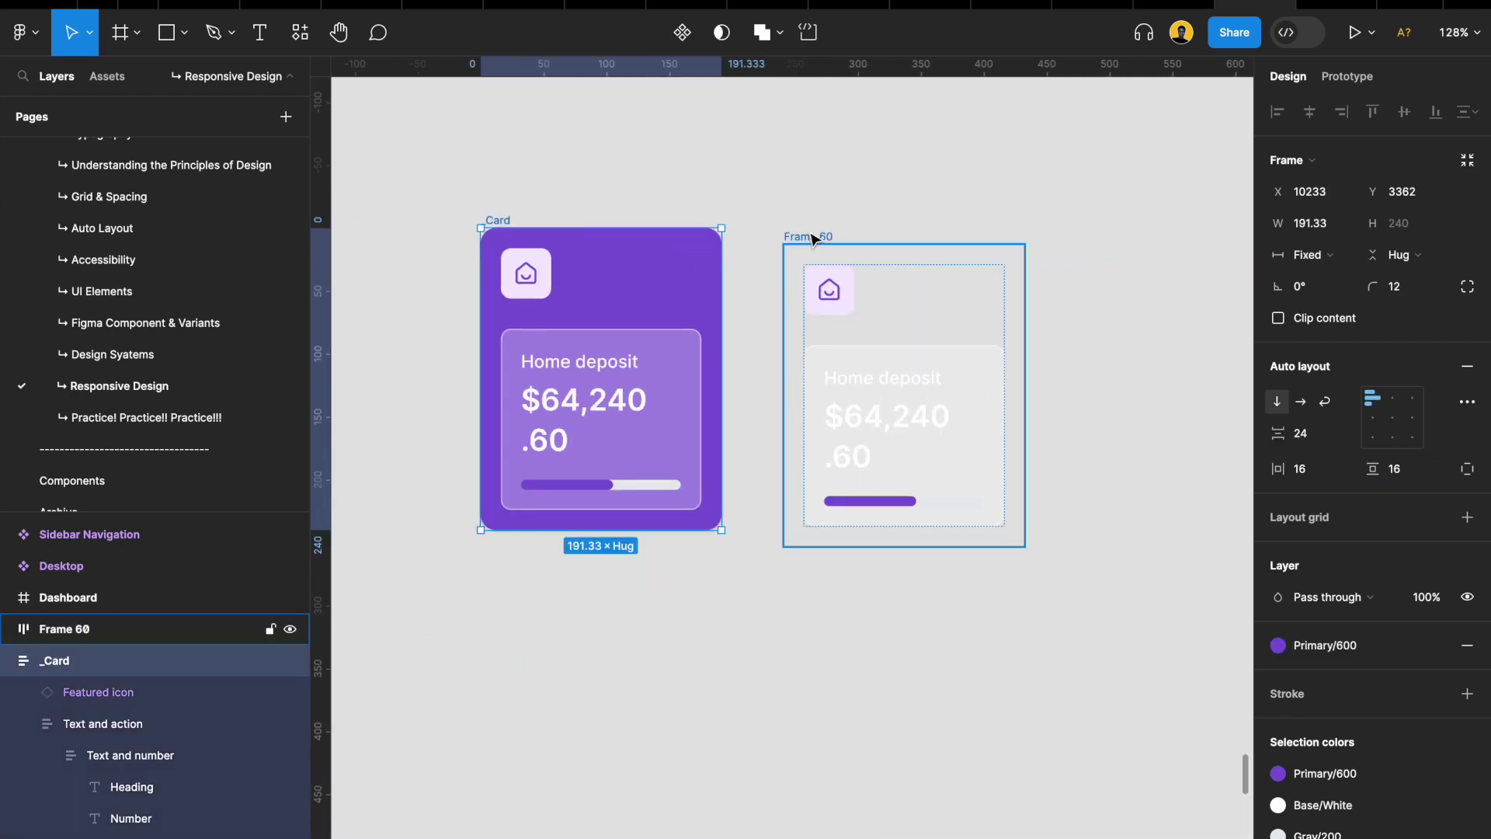
text(12)
key(Return)
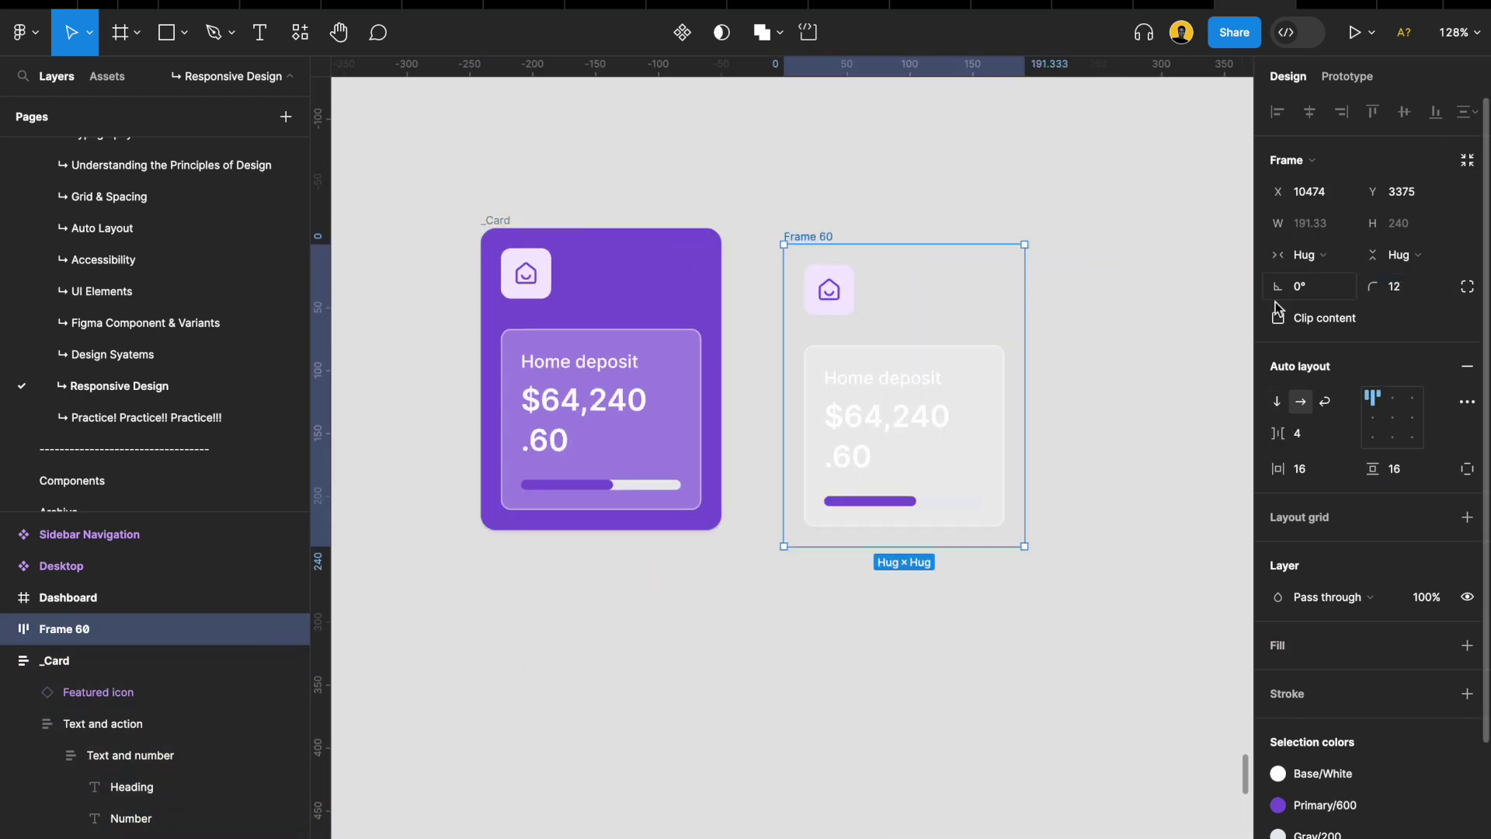
key(i)
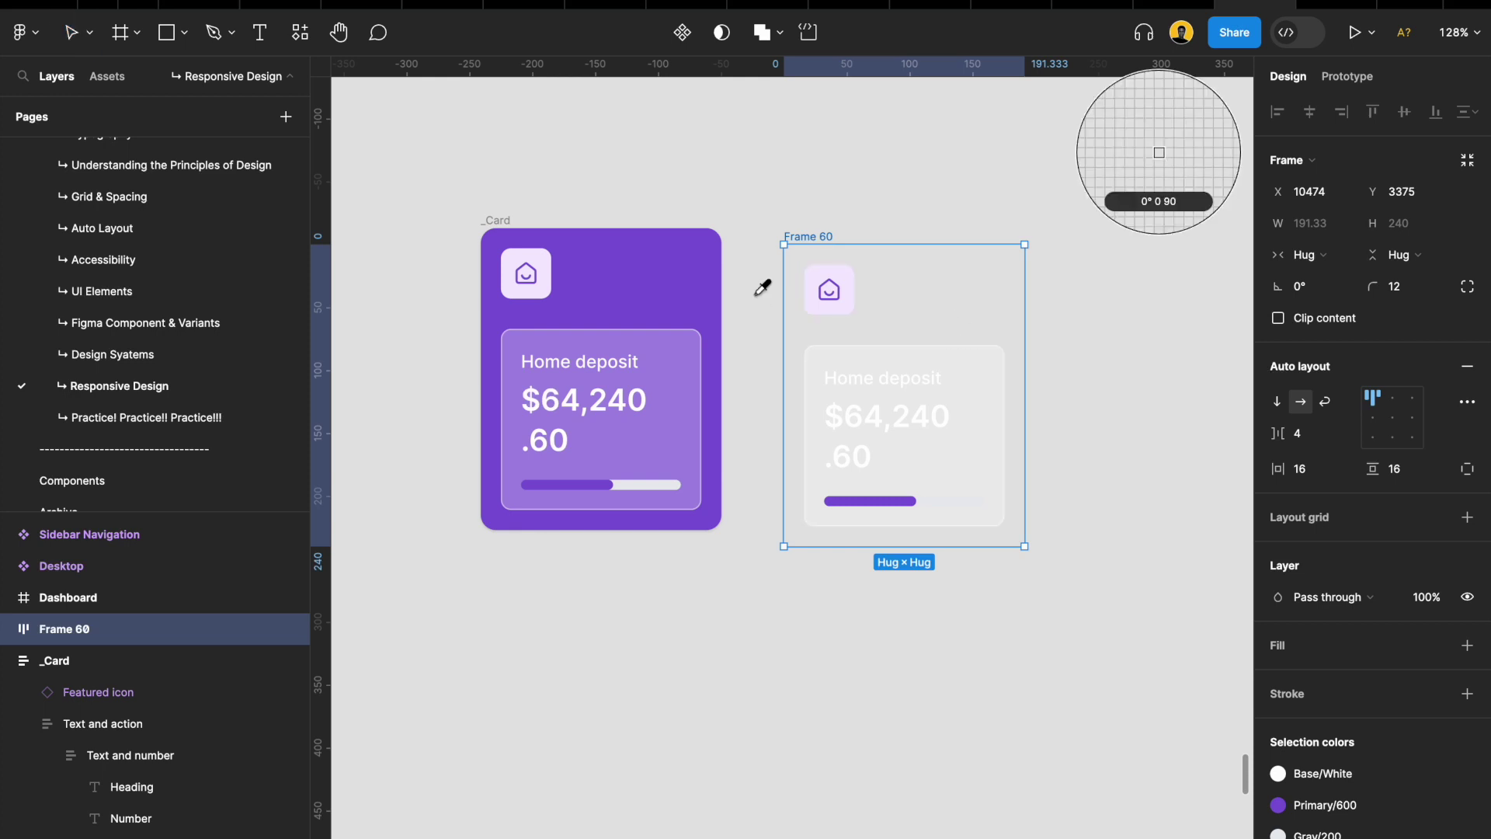
click(689, 240)
click(815, 200)
Move the rebuilt card beside the original _Card at X 10453, Y 3362, with their top edges aligned
ctrl+scroll(873, 294, up, 4)
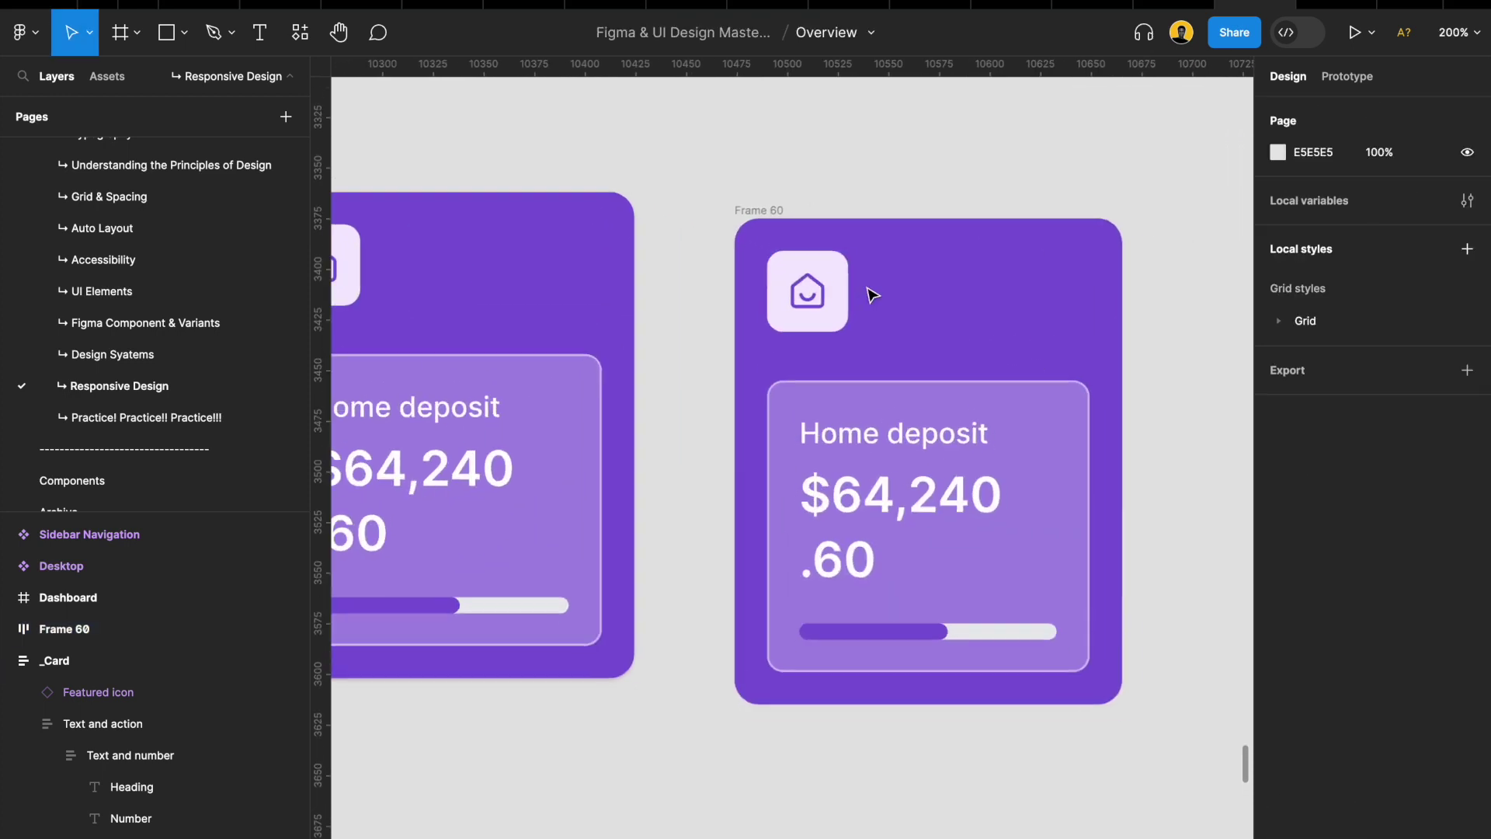
click(747, 204)
drag(722, 184, 724, 183)
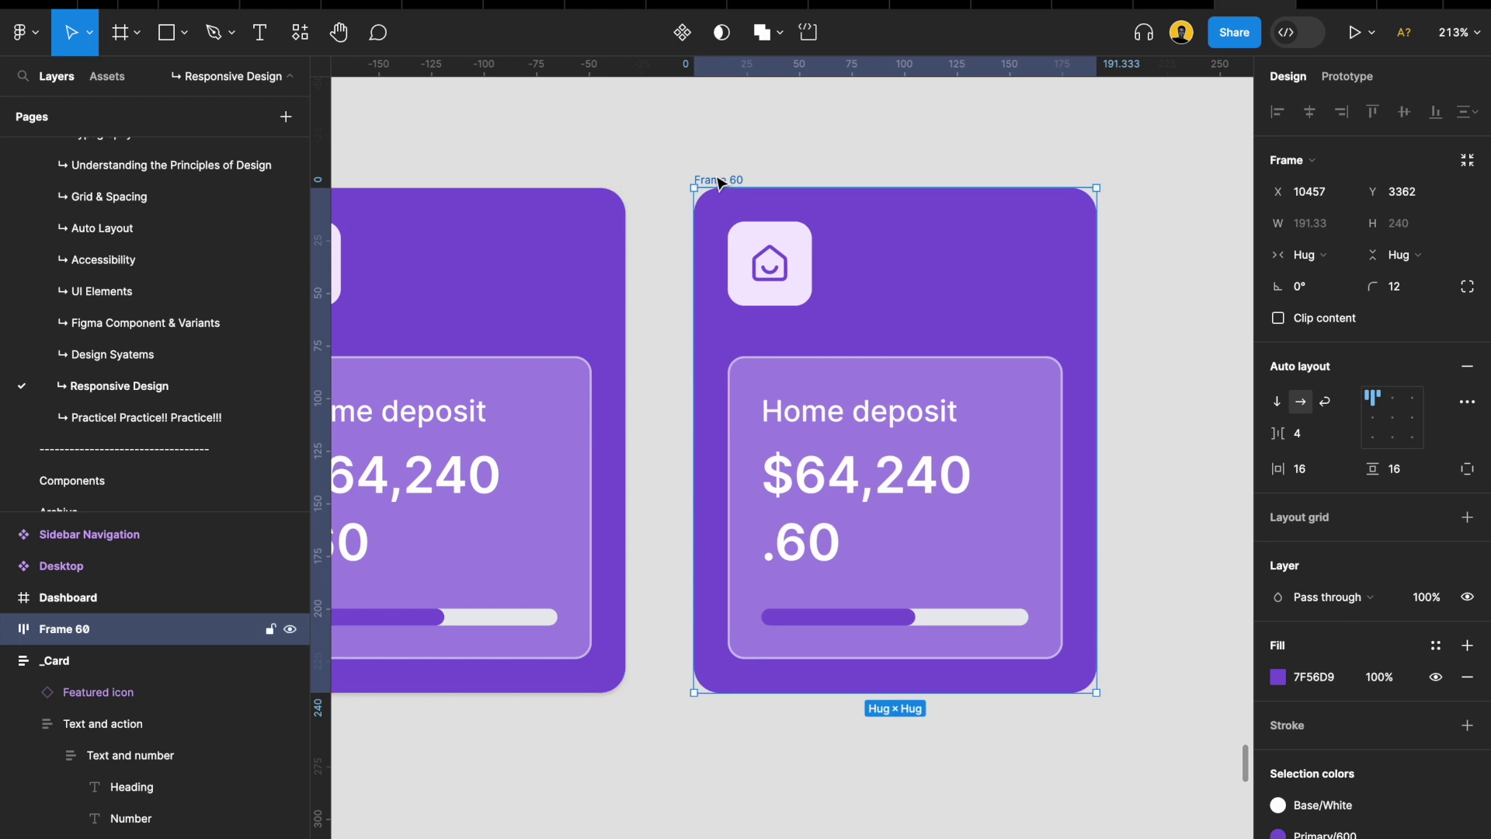
scroll(721, 184, down, 5)
scroll(718, 183, up, 3)
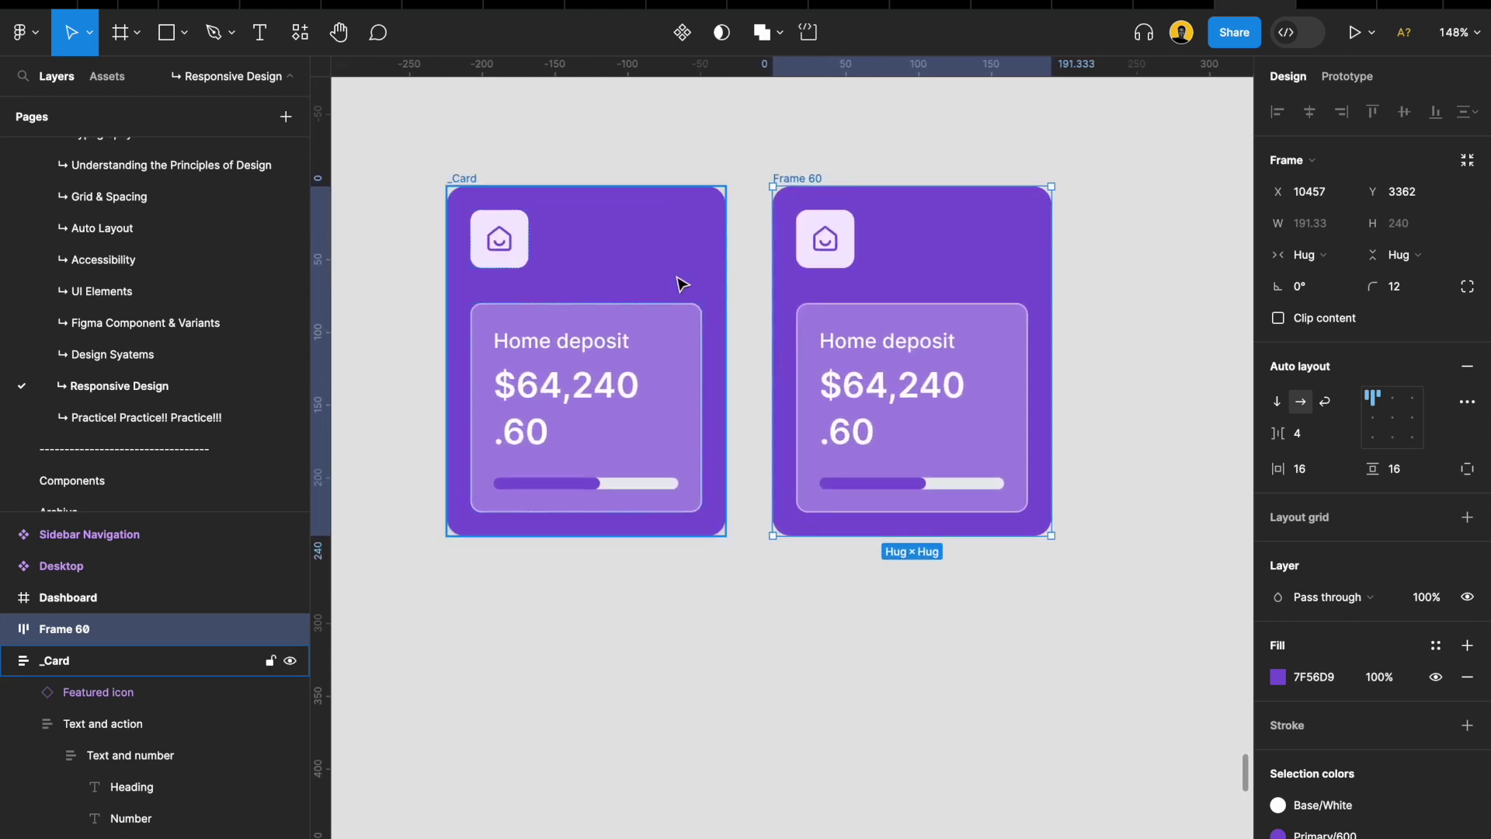
scroll(681, 285, up, 3)
scroll(677, 286, left, 1)
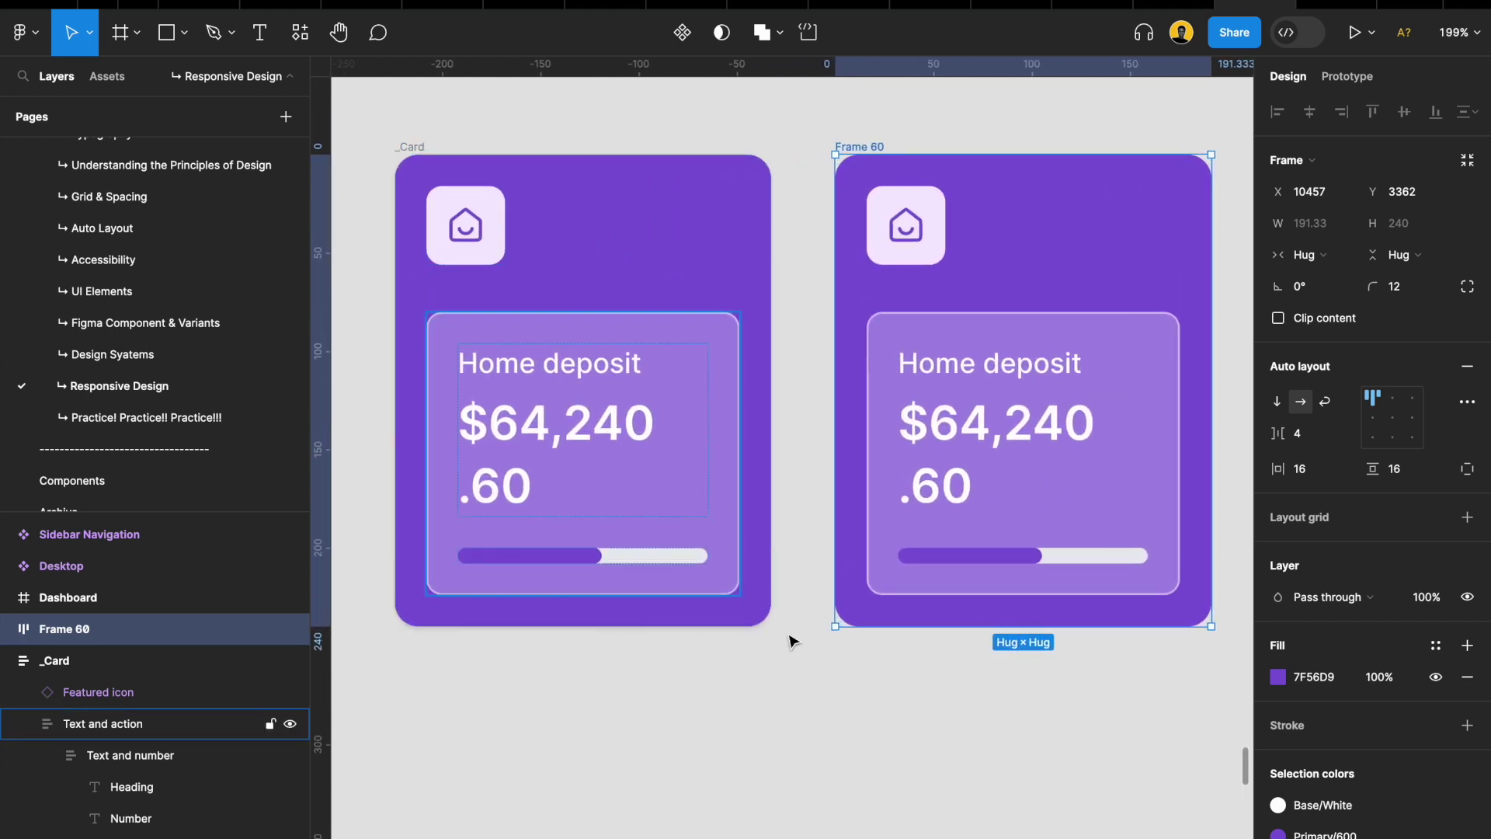
click(802, 707)
click(882, 148)
drag(875, 150, 868, 153)
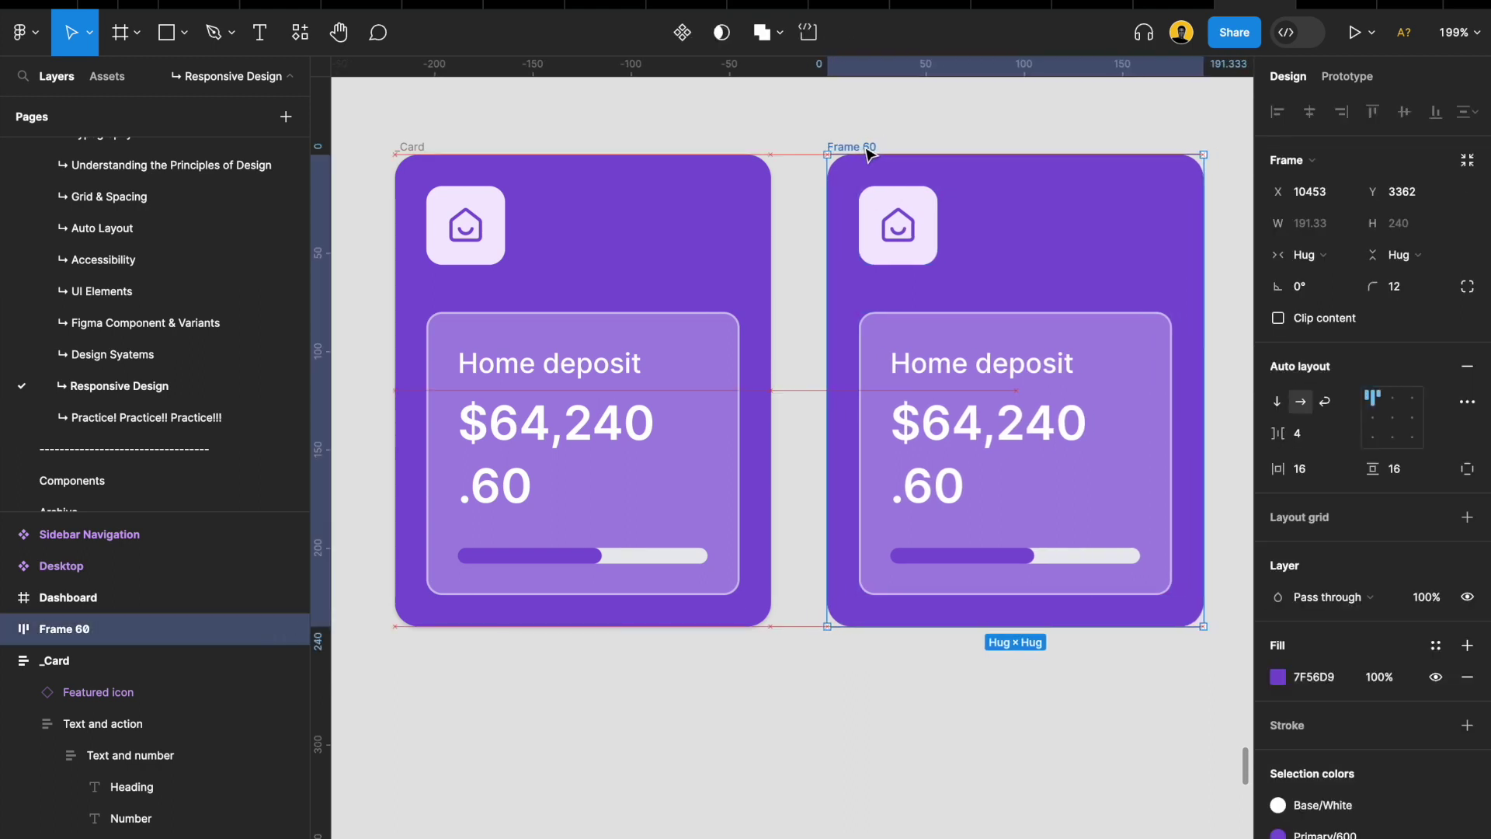
Expand the rebuilt card's nested layers and examine its frame hierarchy down to the text and progress bar
click(8, 629)
click(24, 660)
click(47, 723)
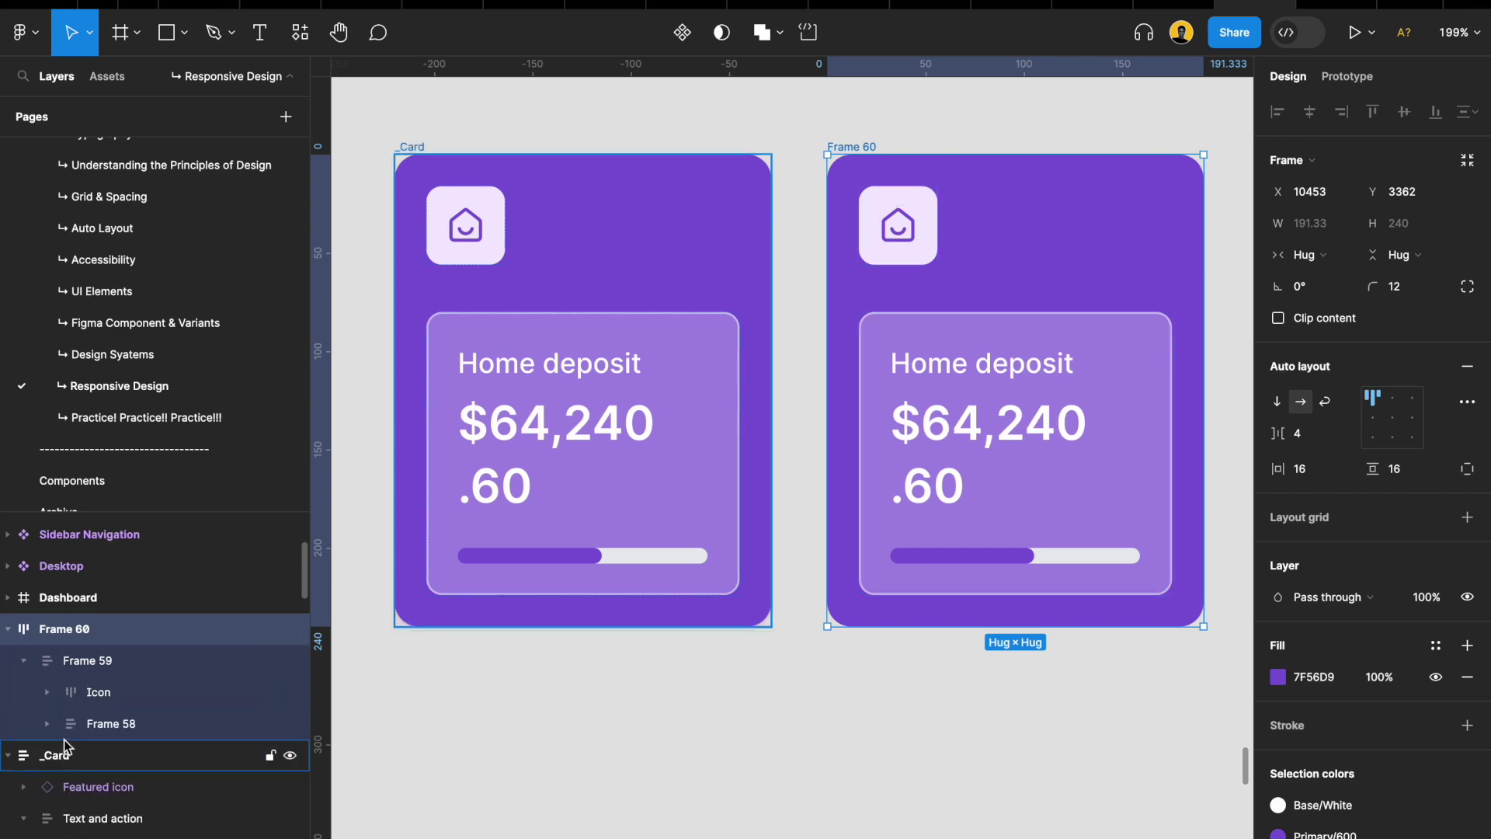
click(47, 692)
scroll(86, 726, down, 1)
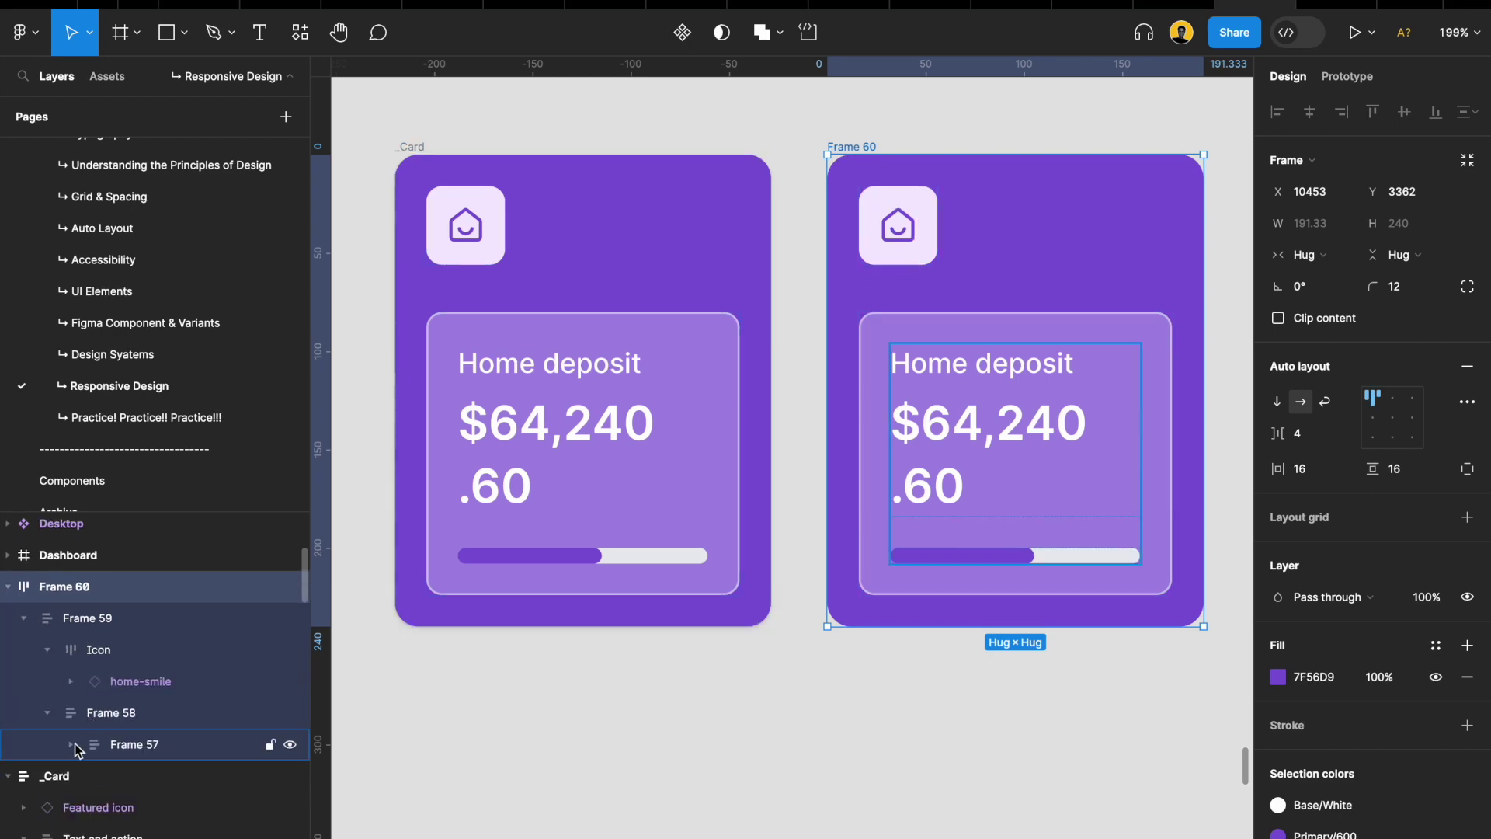
click(72, 744)
scroll(109, 784, down, 1)
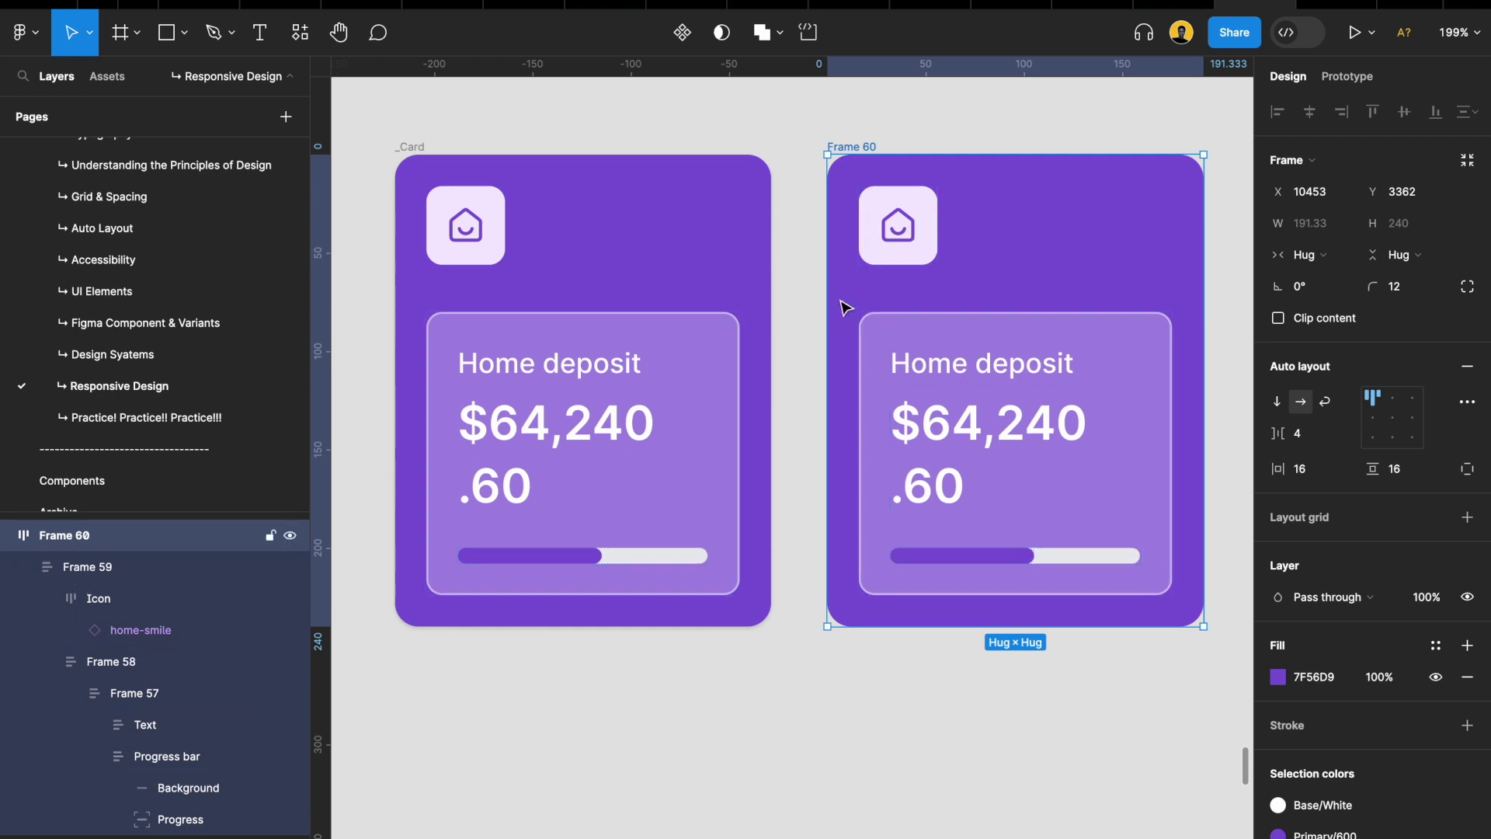
scroll(859, 312, down, 2)
Duplicate the translucent Home deposit frame inside the rebuilt card to test its hugging height, and remove the copies
click(959, 329)
scroll(958, 329, right, 3)
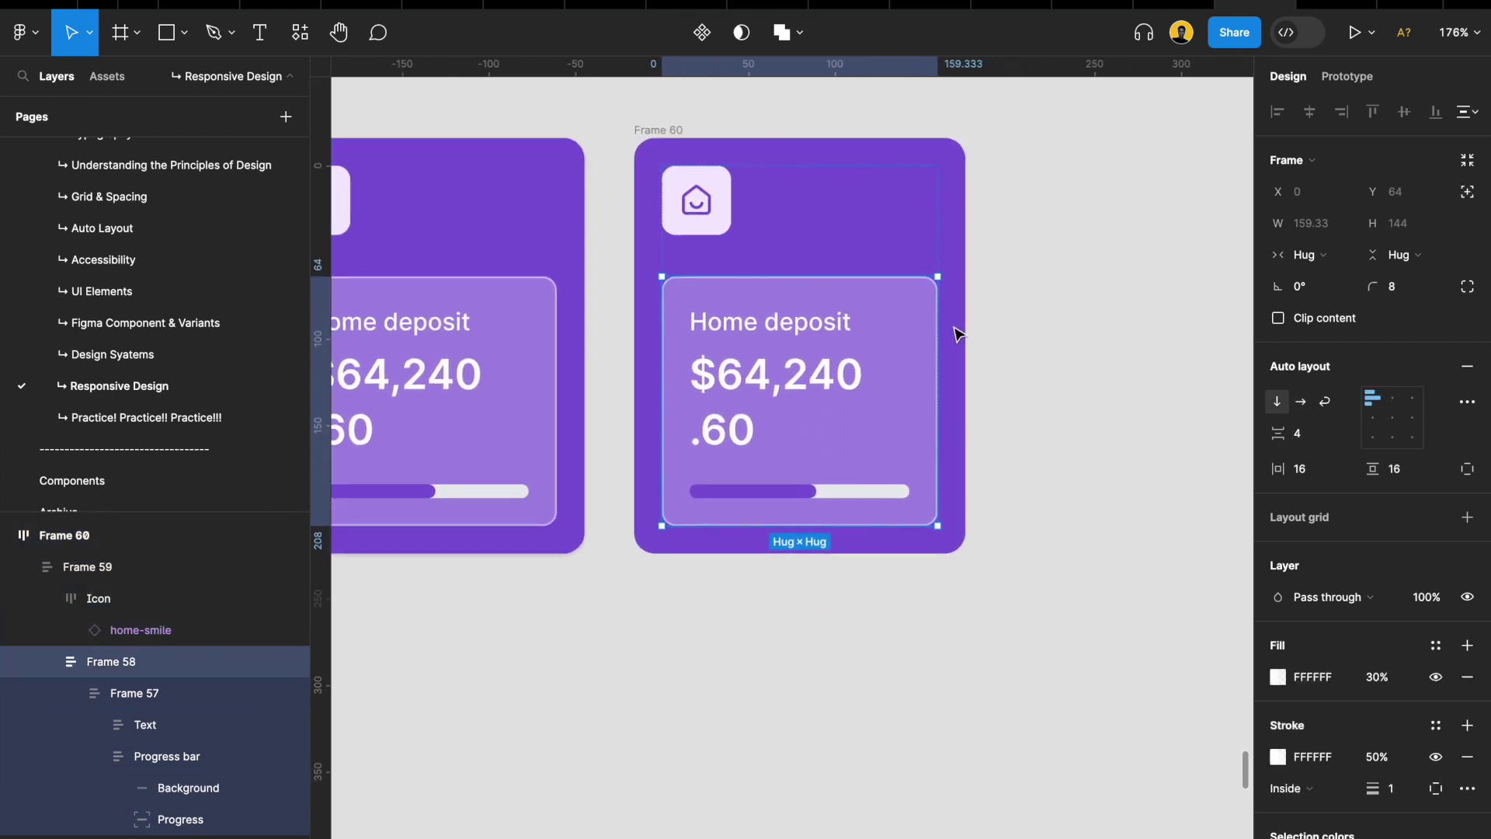
key(ctrl+d)
key(ctrl+d)
scroll(958, 334, down, 5)
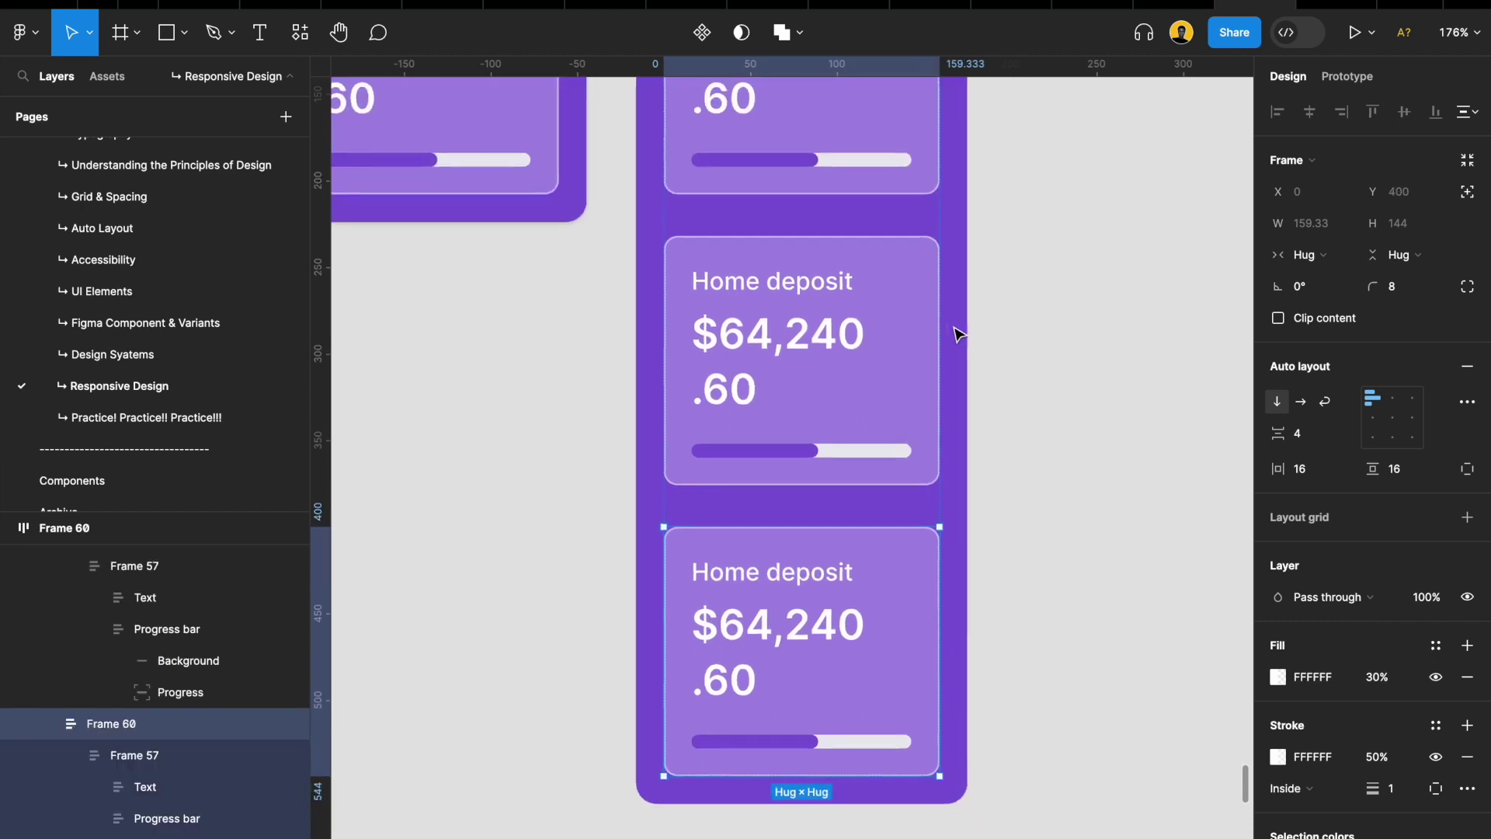
scroll(958, 334, down, 5)
key(ctrl+d)
key(Delete)
key(Delete)
key(Delete)
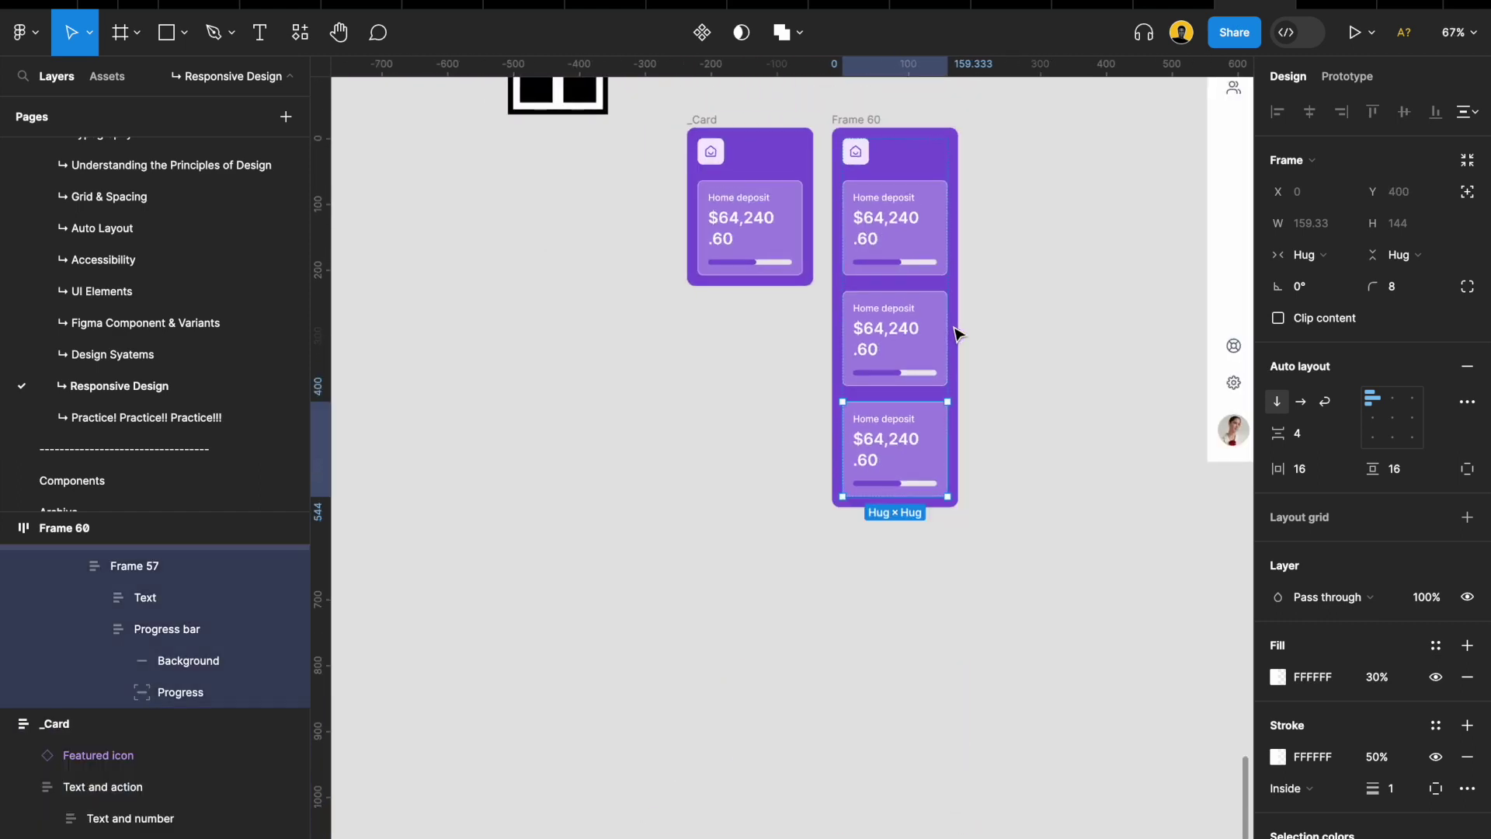
scroll(959, 334, up, 3)
scroll(958, 334, right, 2)
click(942, 259)
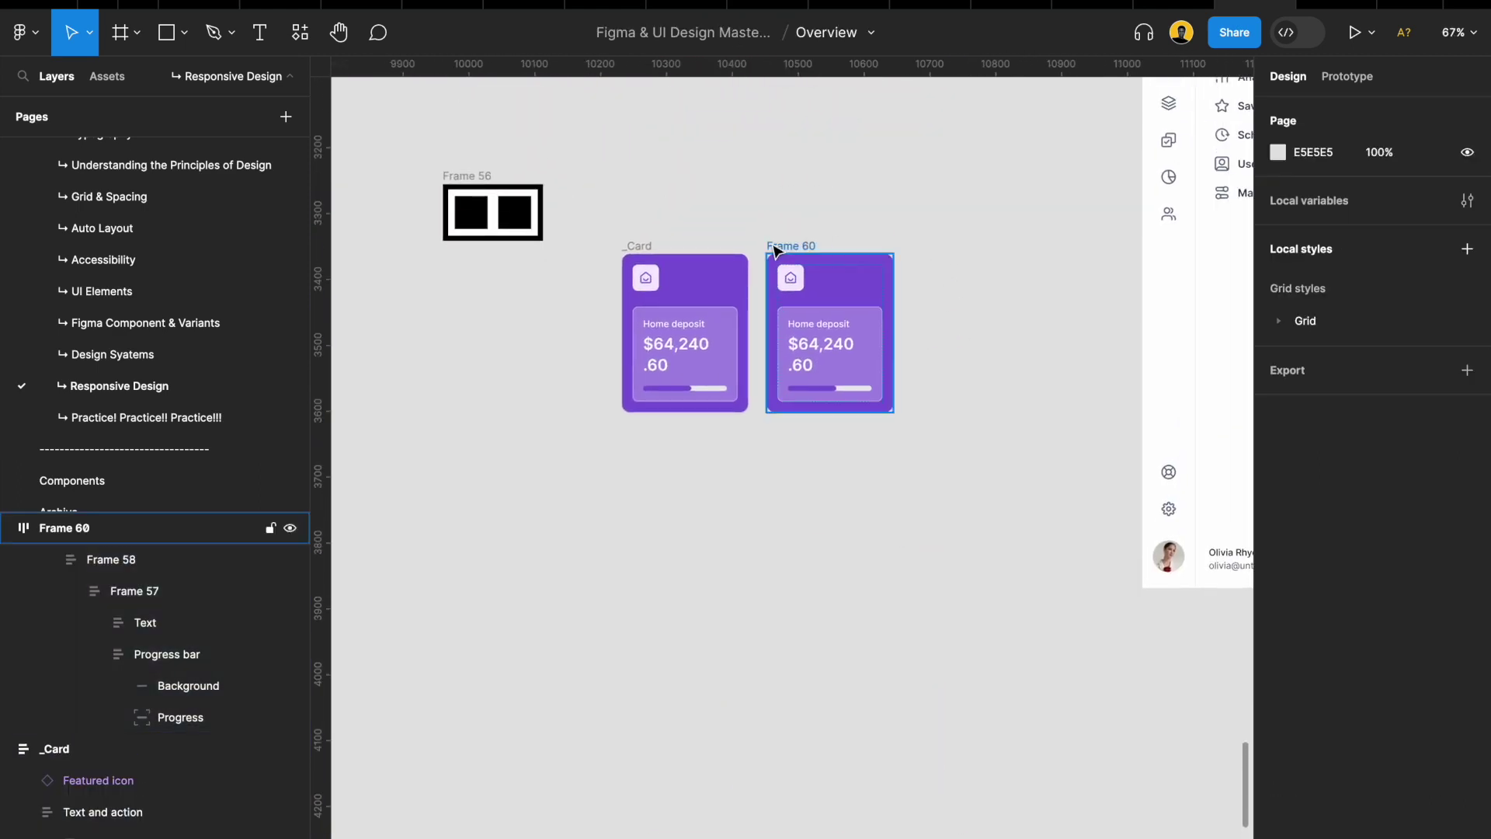
Examine the Desktop dashboard's balance chart, deposit cards, transactions table and Your cards column
click(777, 245)
scroll(777, 246, right, 5)
scroll(777, 245, down, 5)
scroll(777, 252, right, 3)
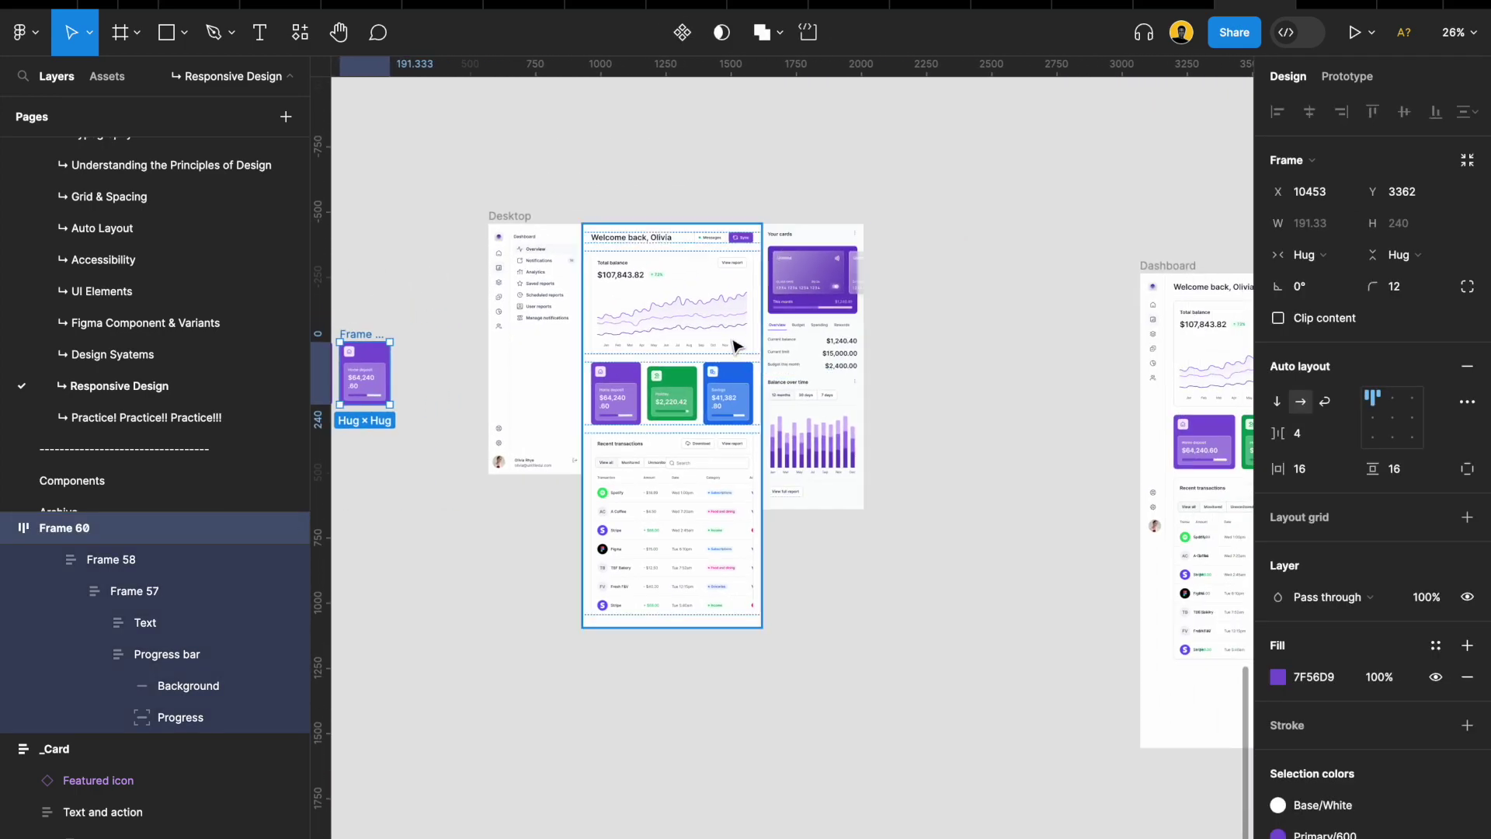
scroll(684, 346, up, 5)
scroll(683, 346, down, 3)
scroll(683, 346, left, 1)
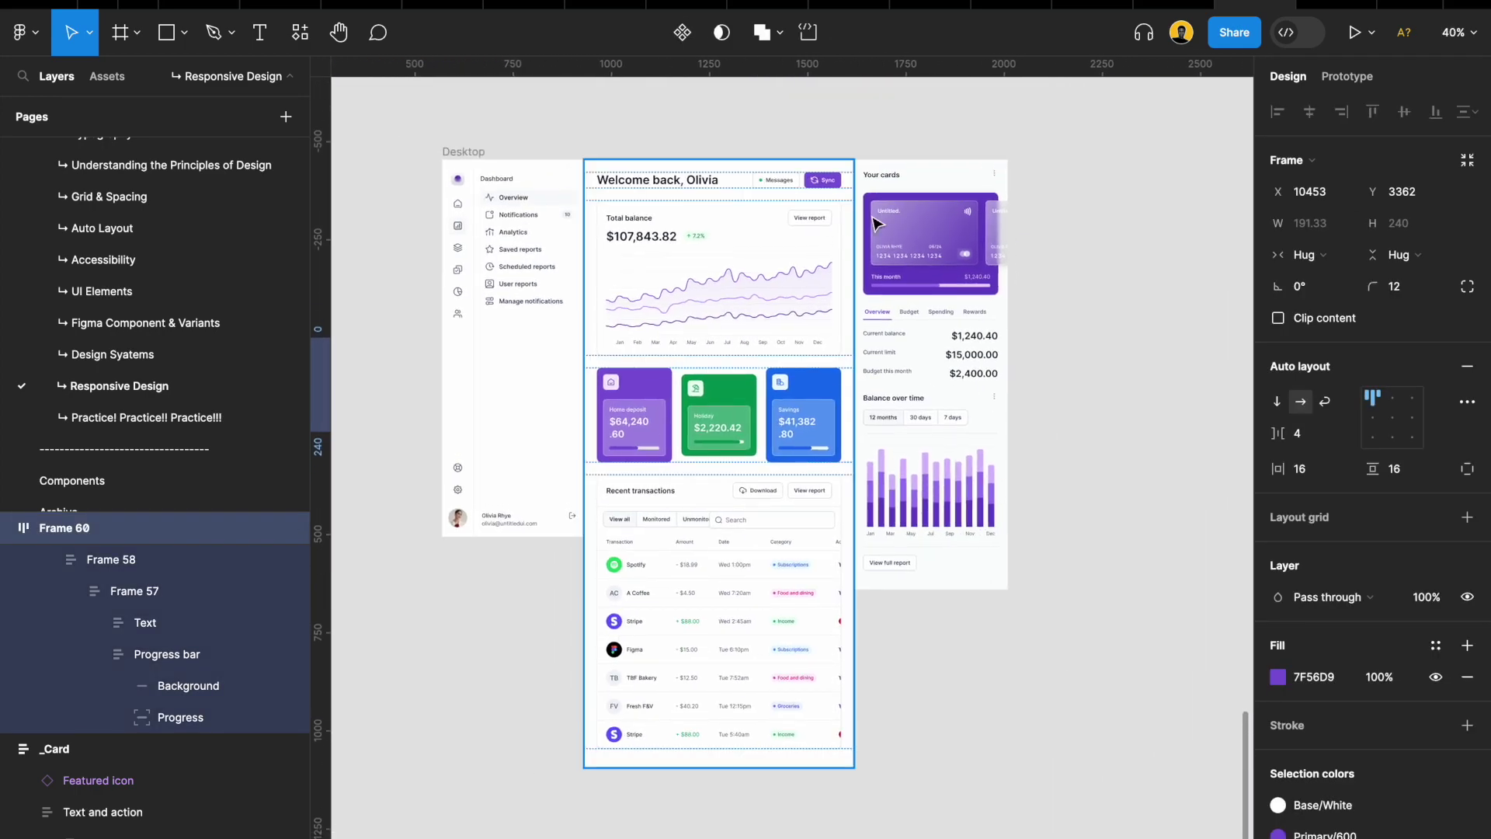
scroll(940, 225, up, 5)
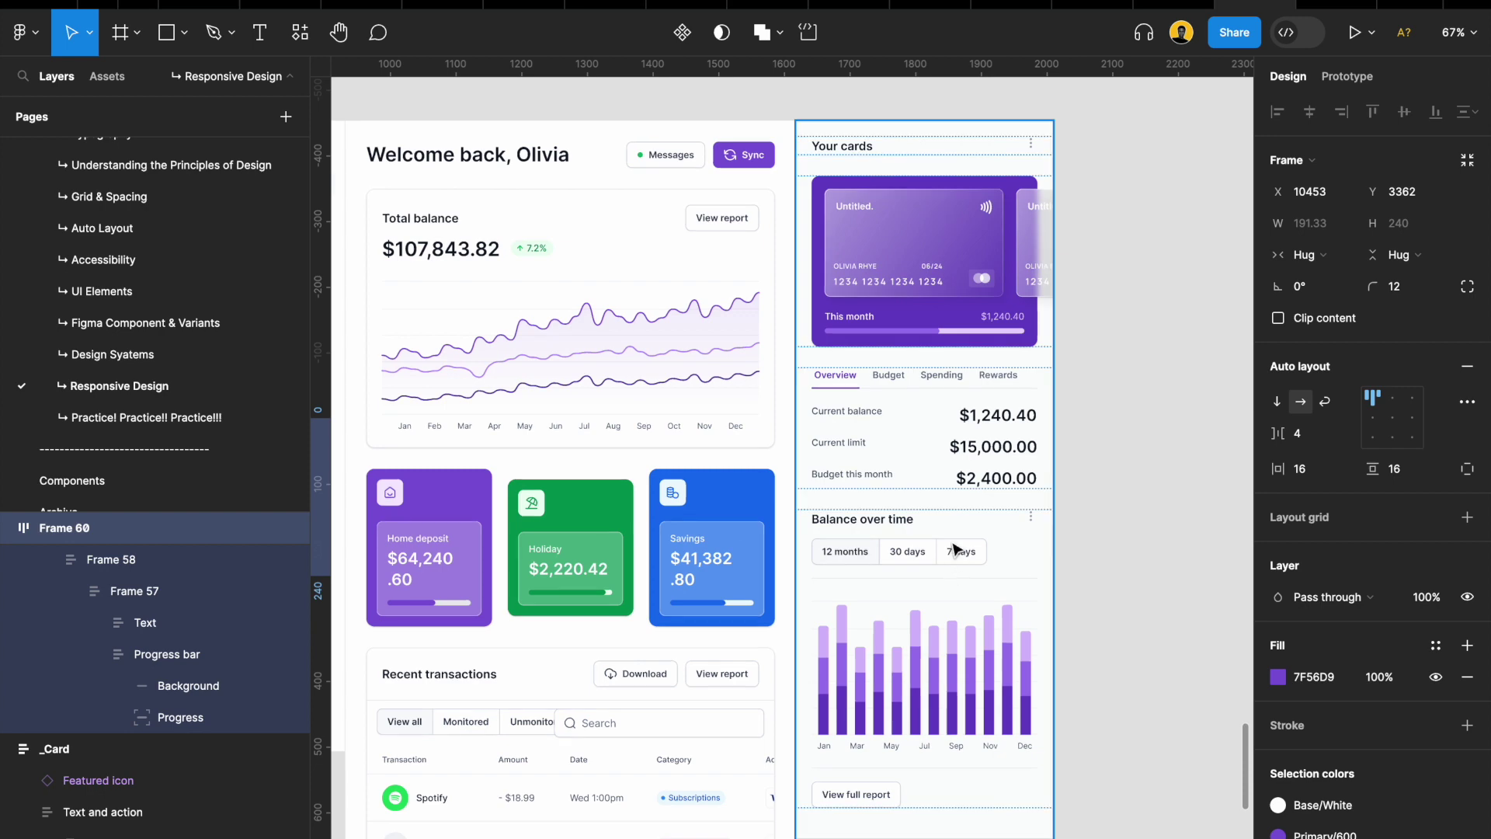
Return to the two Home deposit cards and compare the rebuilt card with the original
scroll(955, 553, down, 5)
scroll(948, 409, left, 5)
scroll(948, 409, up, 3)
scroll(948, 397, up, 2)
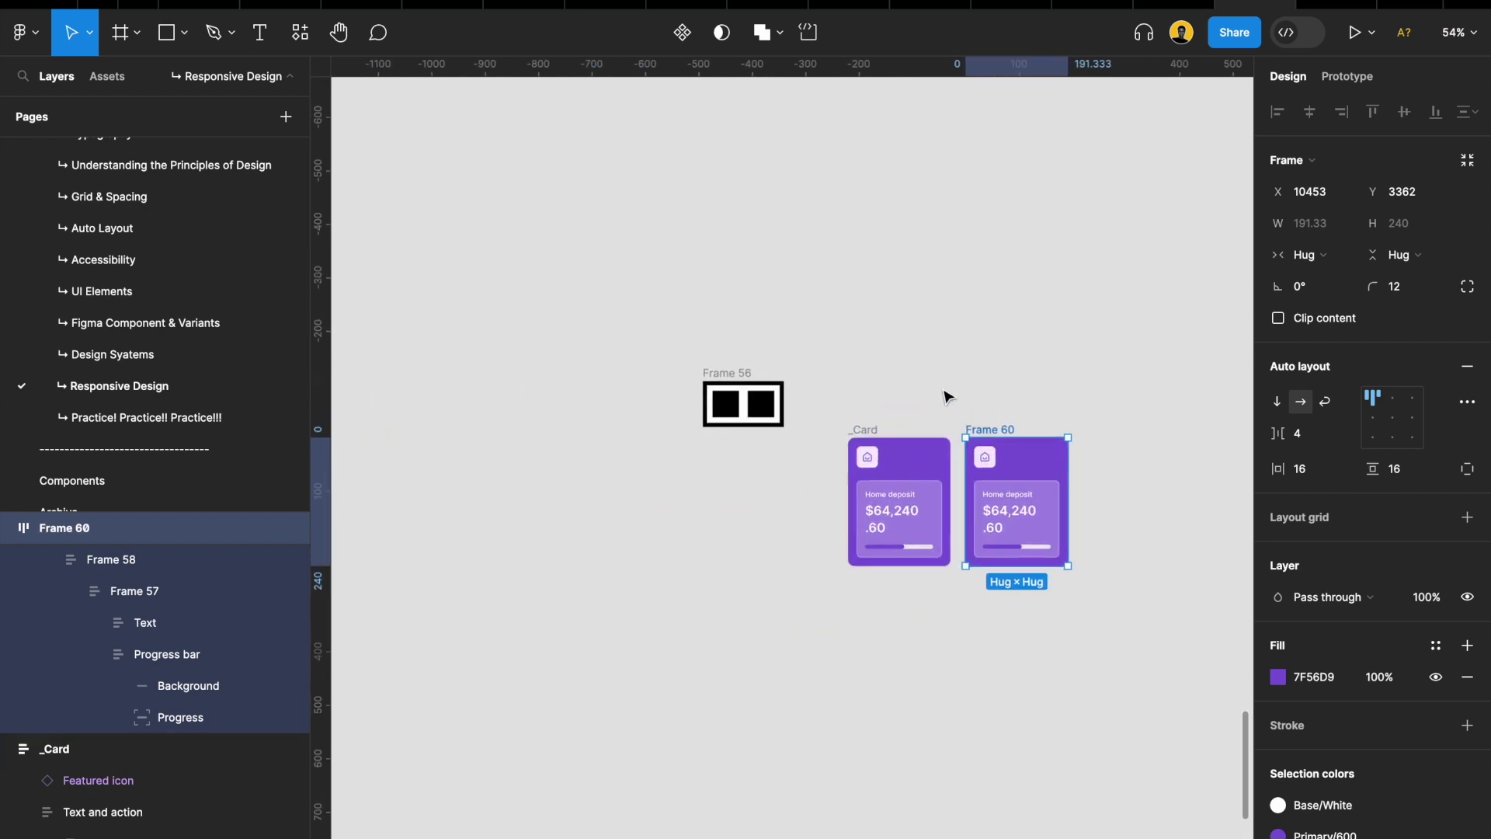
click(897, 411)
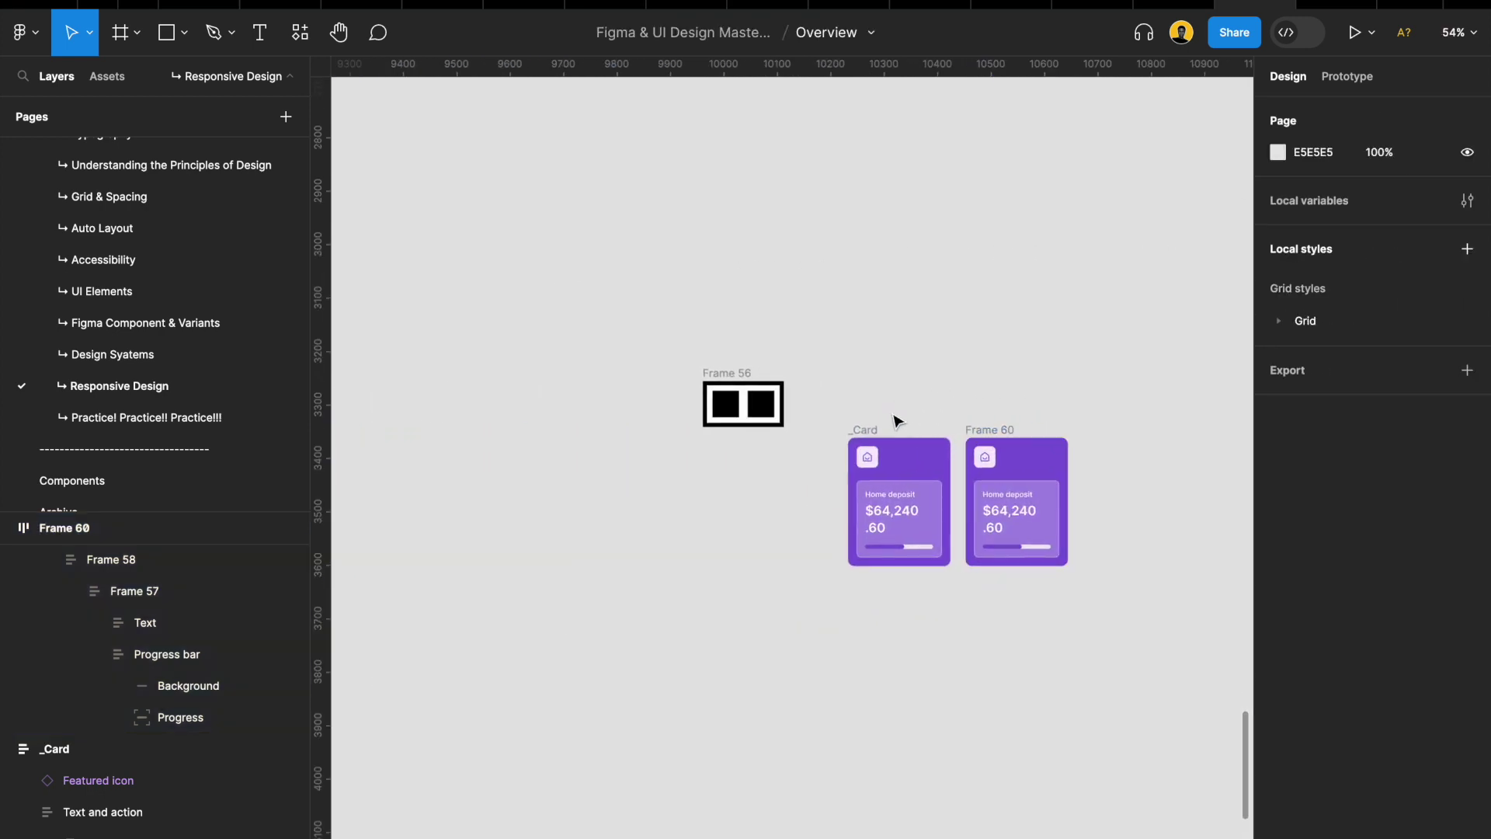
scroll(894, 419, down, 2)
scroll(893, 420, right, 2)
scroll(884, 417, right, 1)
scroll(883, 417, up, 4)
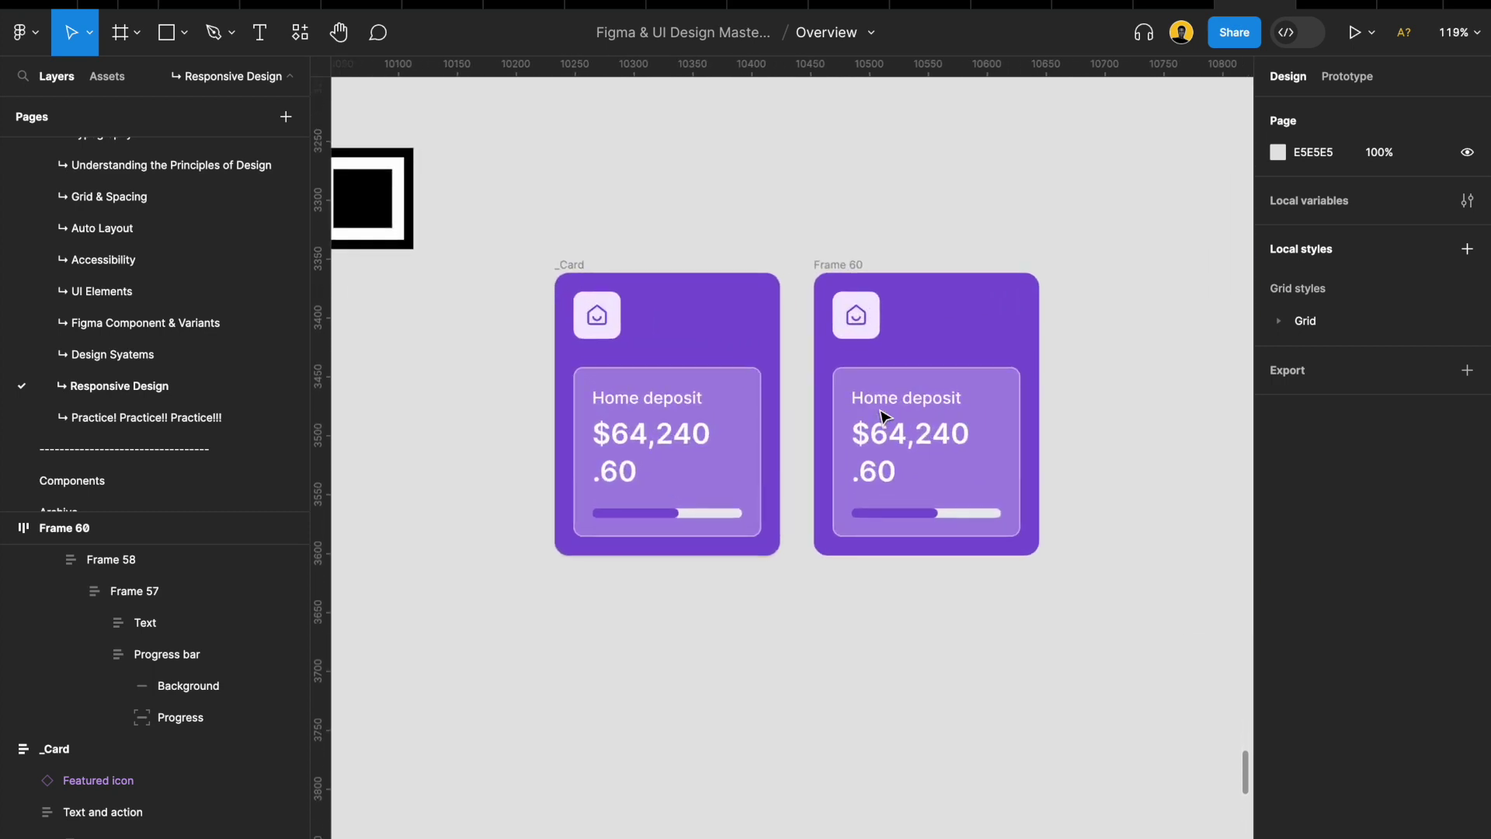
Examine the finished Desktop component's dashboard layout beside its Mobile version
scroll(886, 417, down, 10)
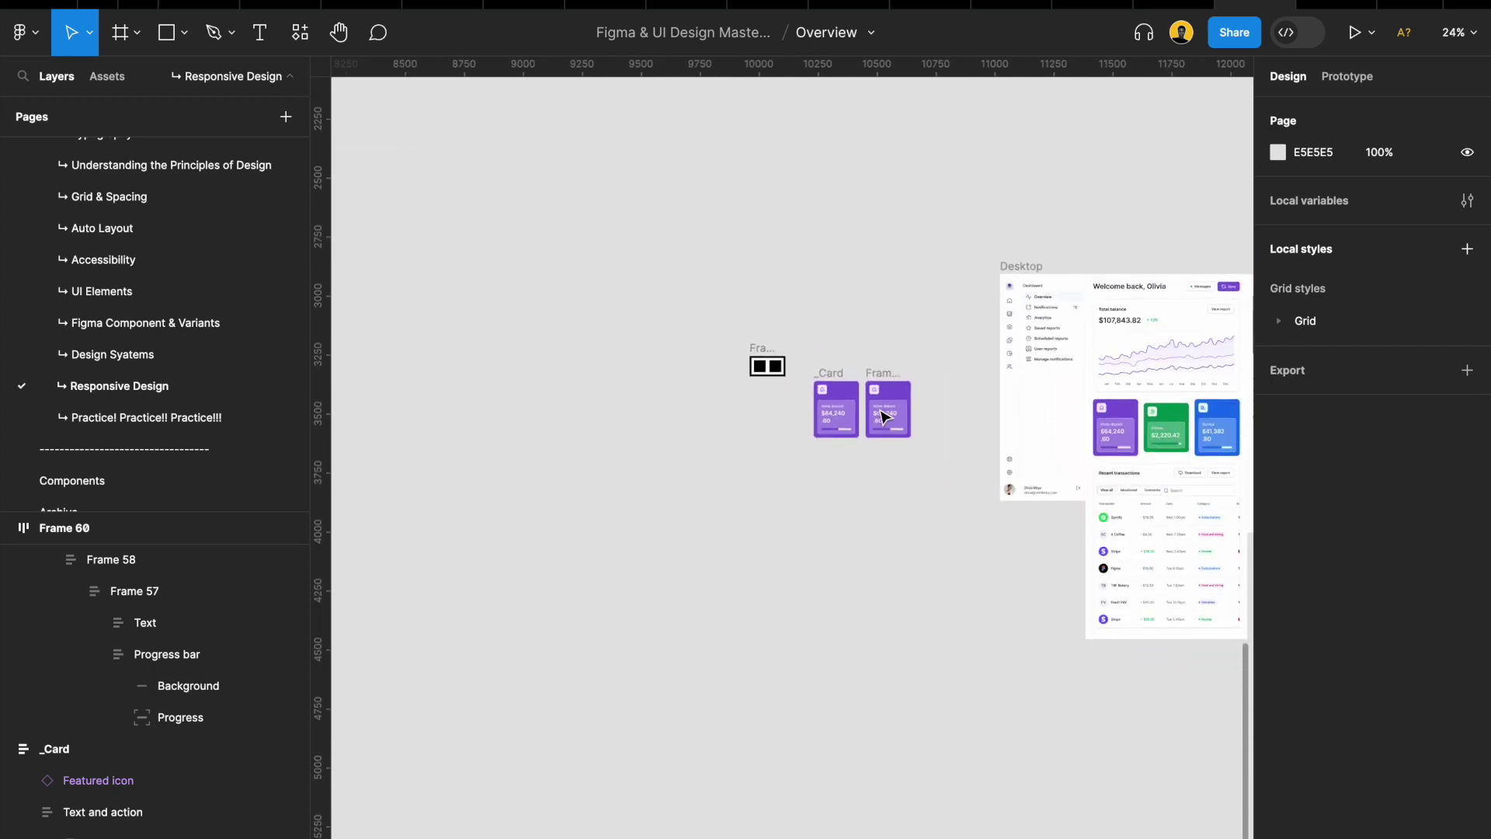
scroll(886, 417, right, 5)
scroll(931, 431, right, 3)
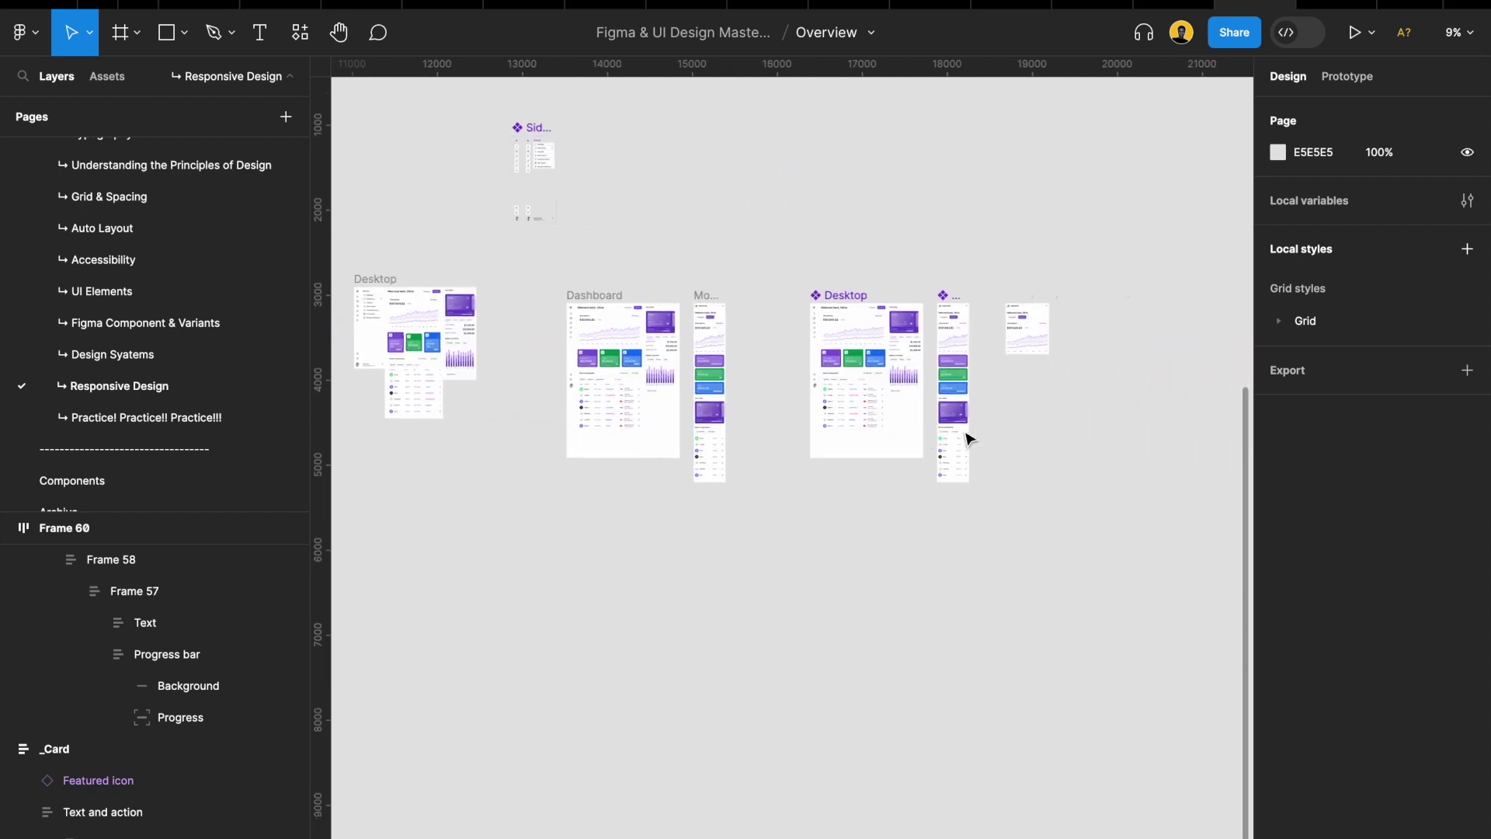
scroll(839, 326, up, 5)
scroll(559, 315, up, 2)
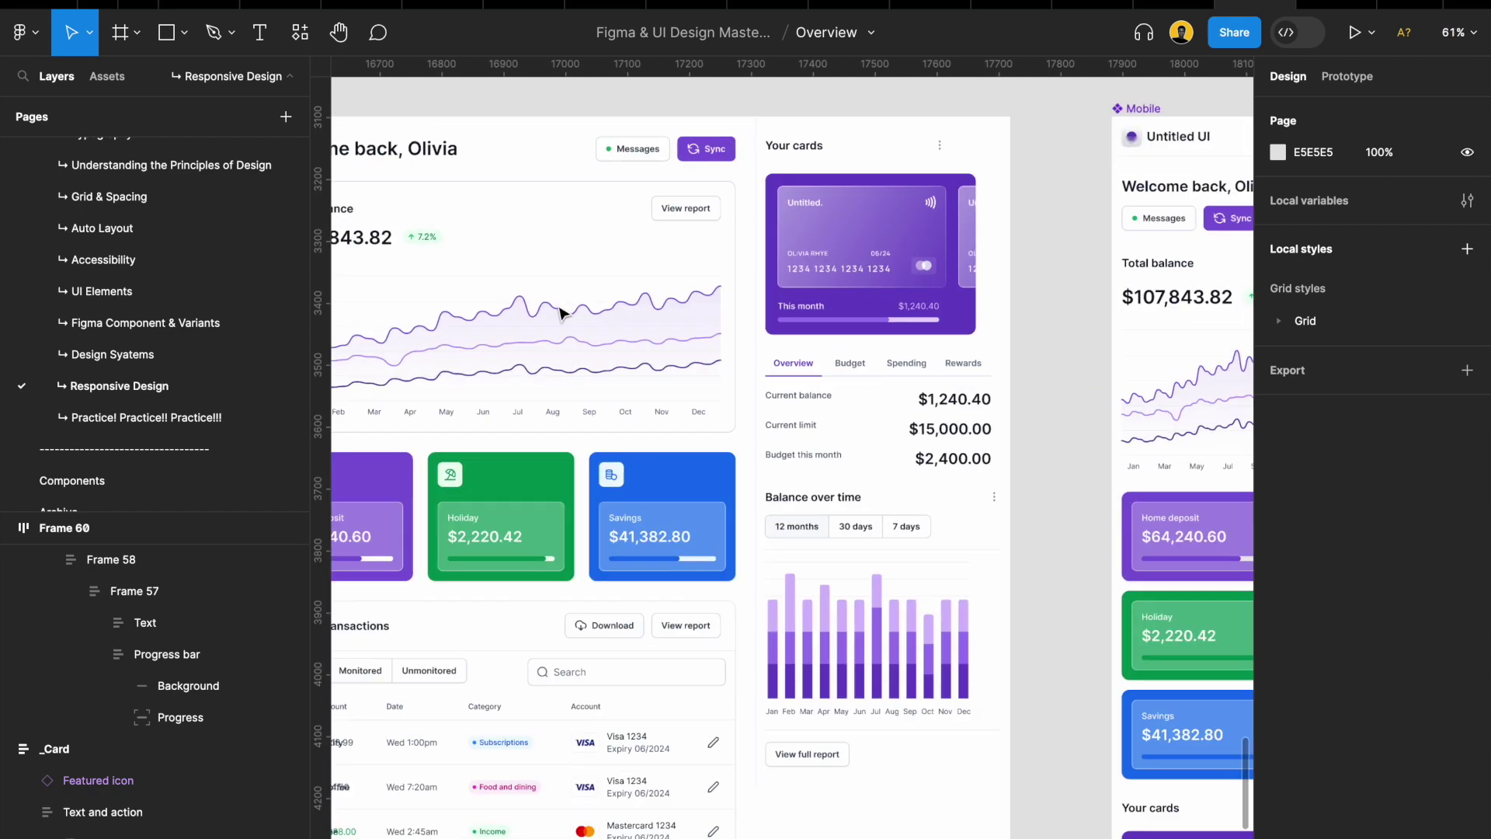
Compare the full Desktop dashboard with the Mobile layout and the partial mobile frame beside it
scroll(559, 313, left, 3)
scroll(561, 313, right, 4)
scroll(561, 313, down, 1)
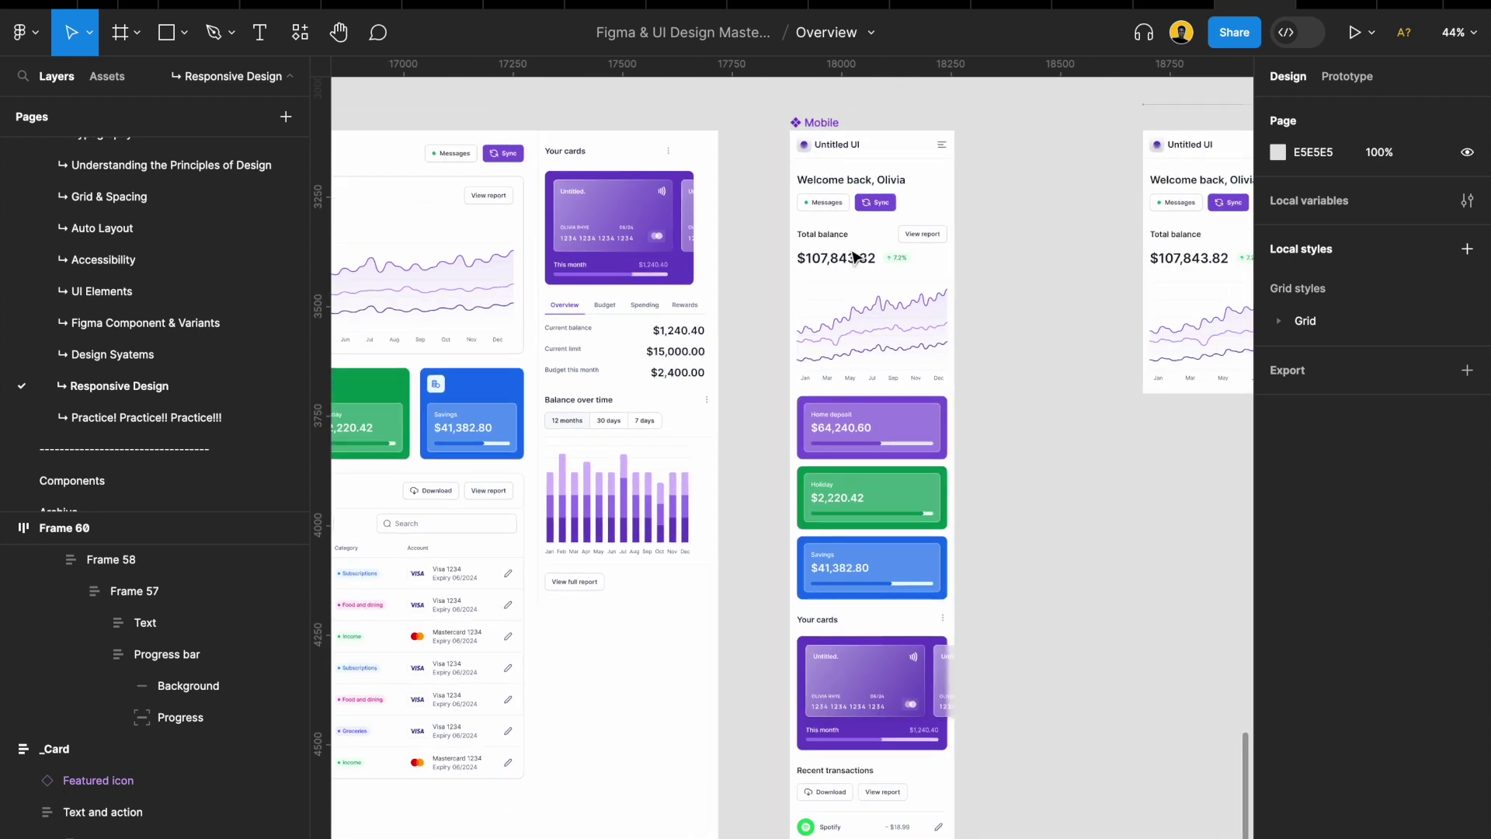
scroll(854, 256, down, 2)
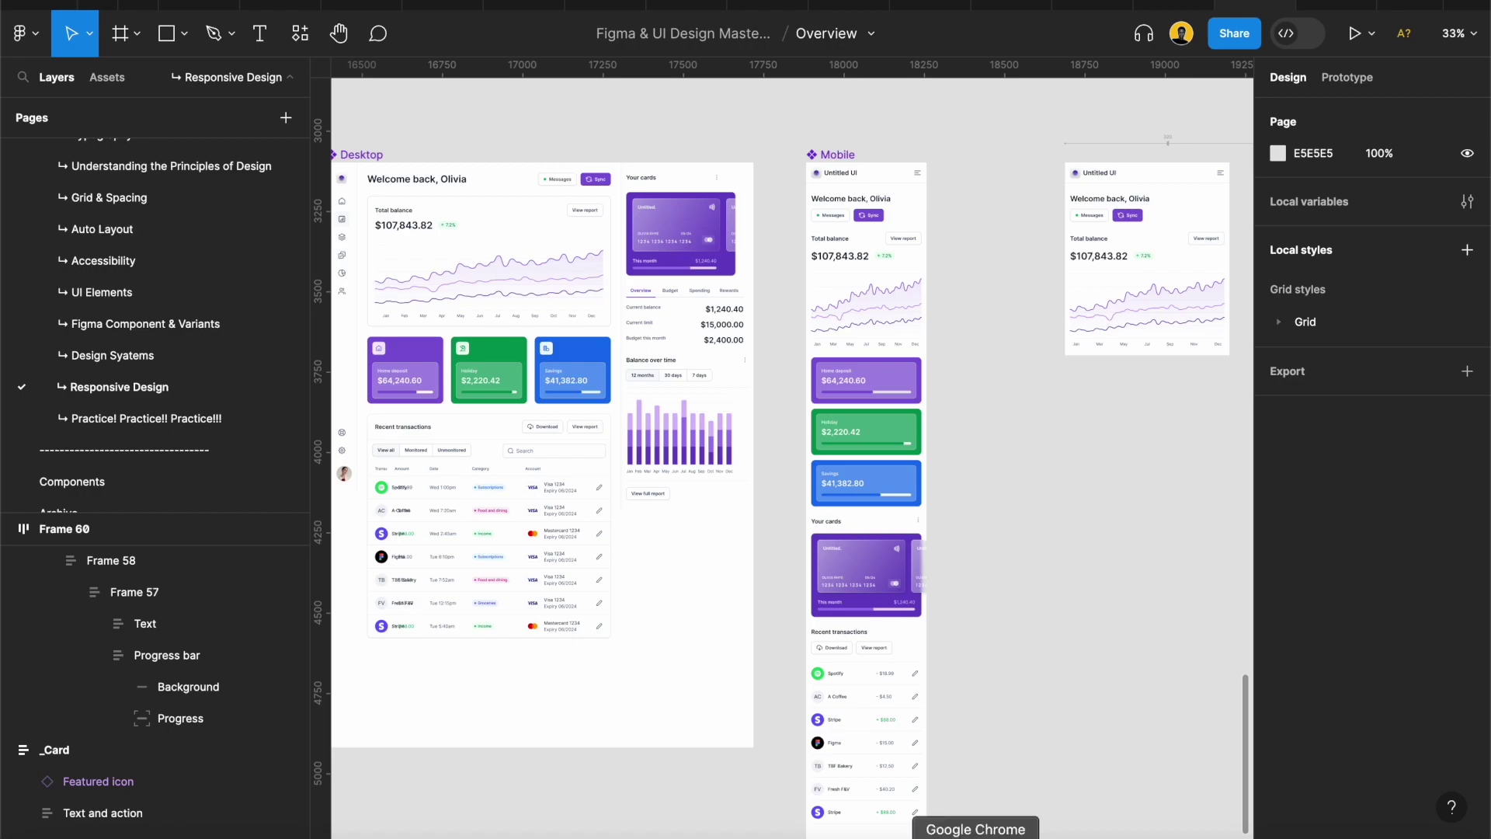
Switch to the PRESENTATION SLIDES prototype showing the "About This Week's Activity" slide
click(975, 835)
click(656, 835)
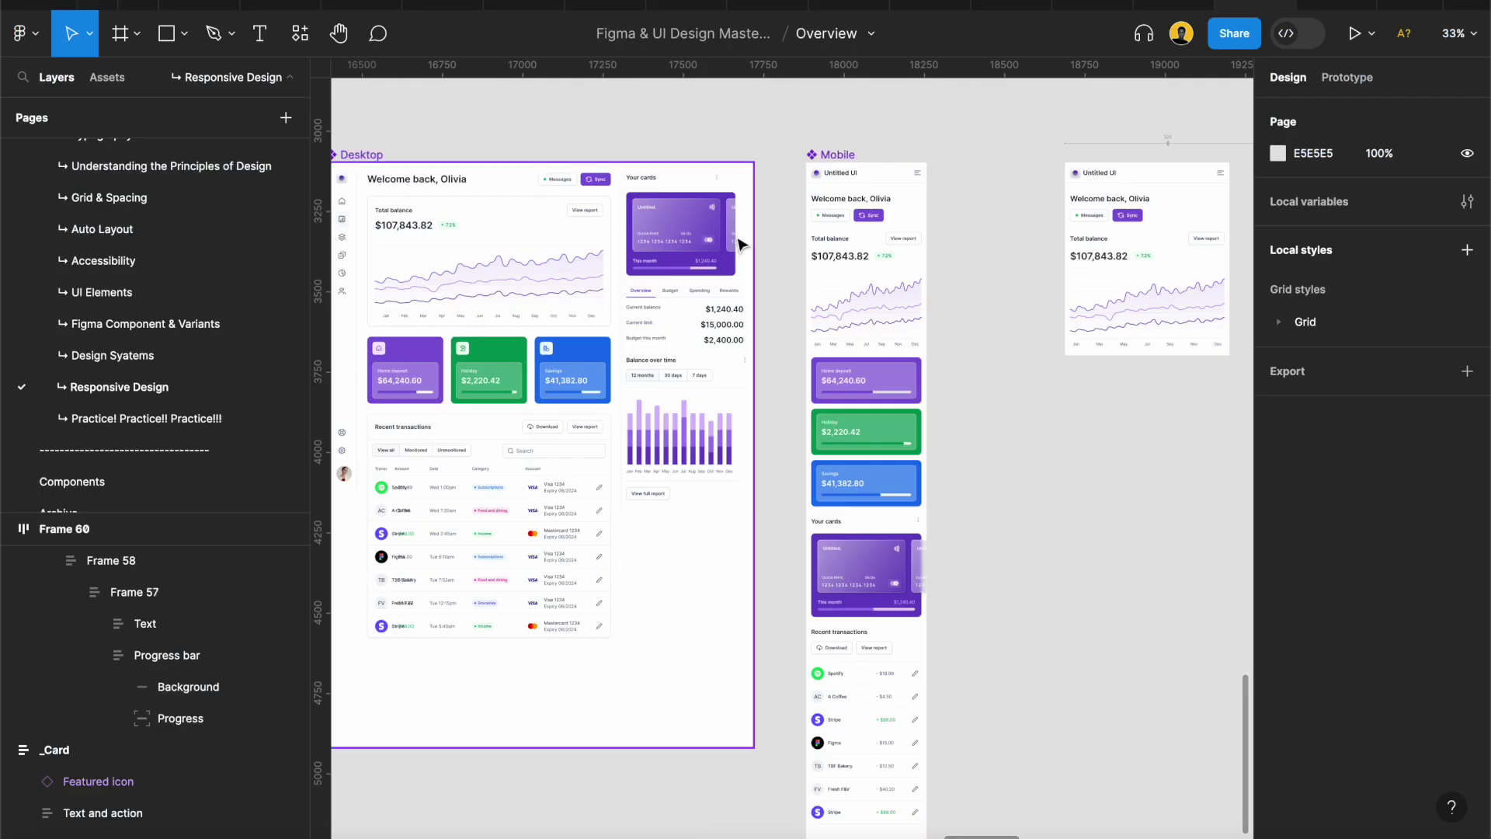
click(439, 4)
click(522, 4)
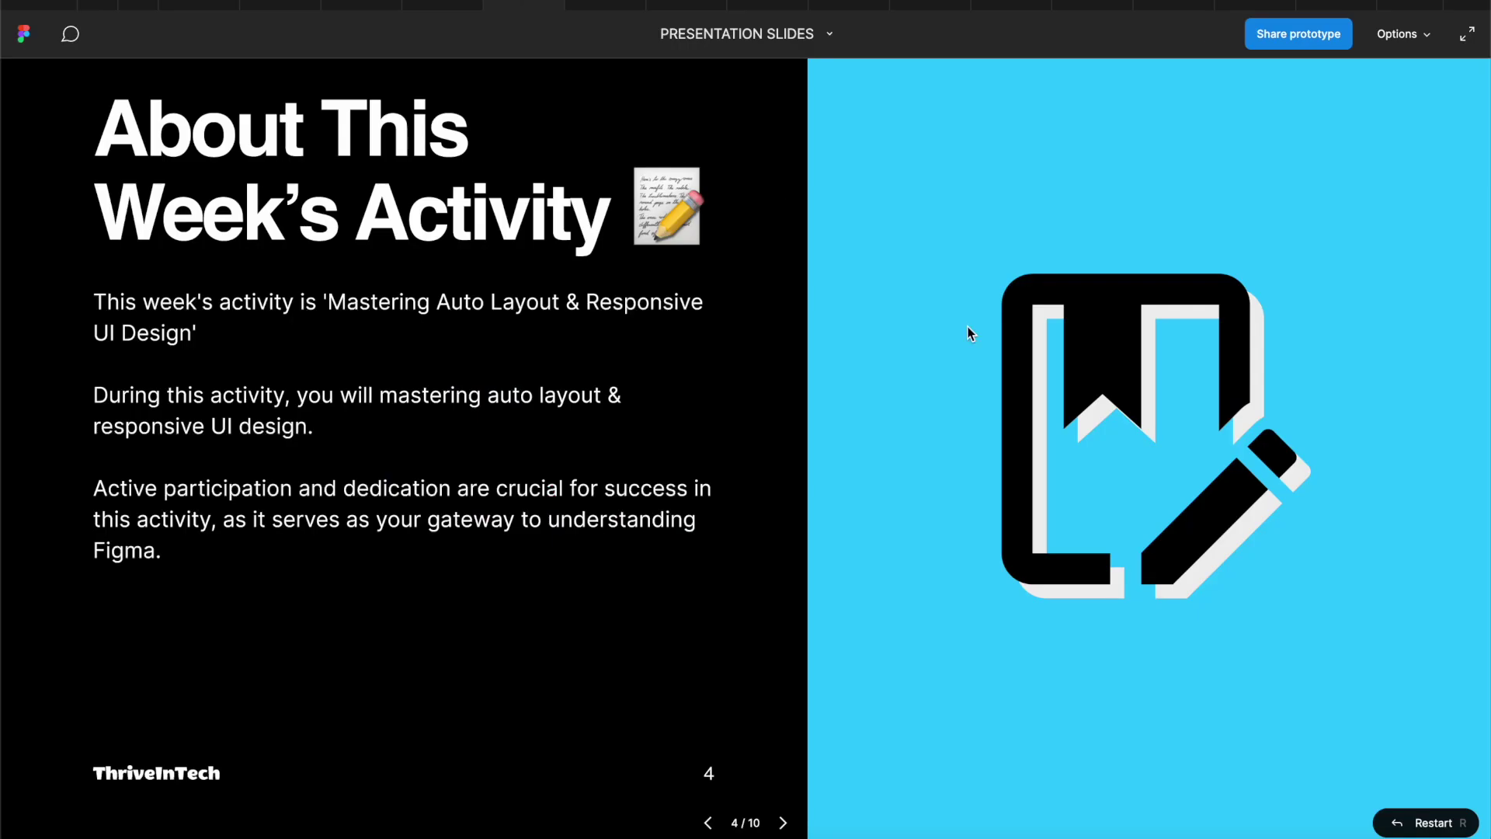
Present the weekly activity slide and advance past Resources to the Q&A Session slide
key(Right)
key(Left)
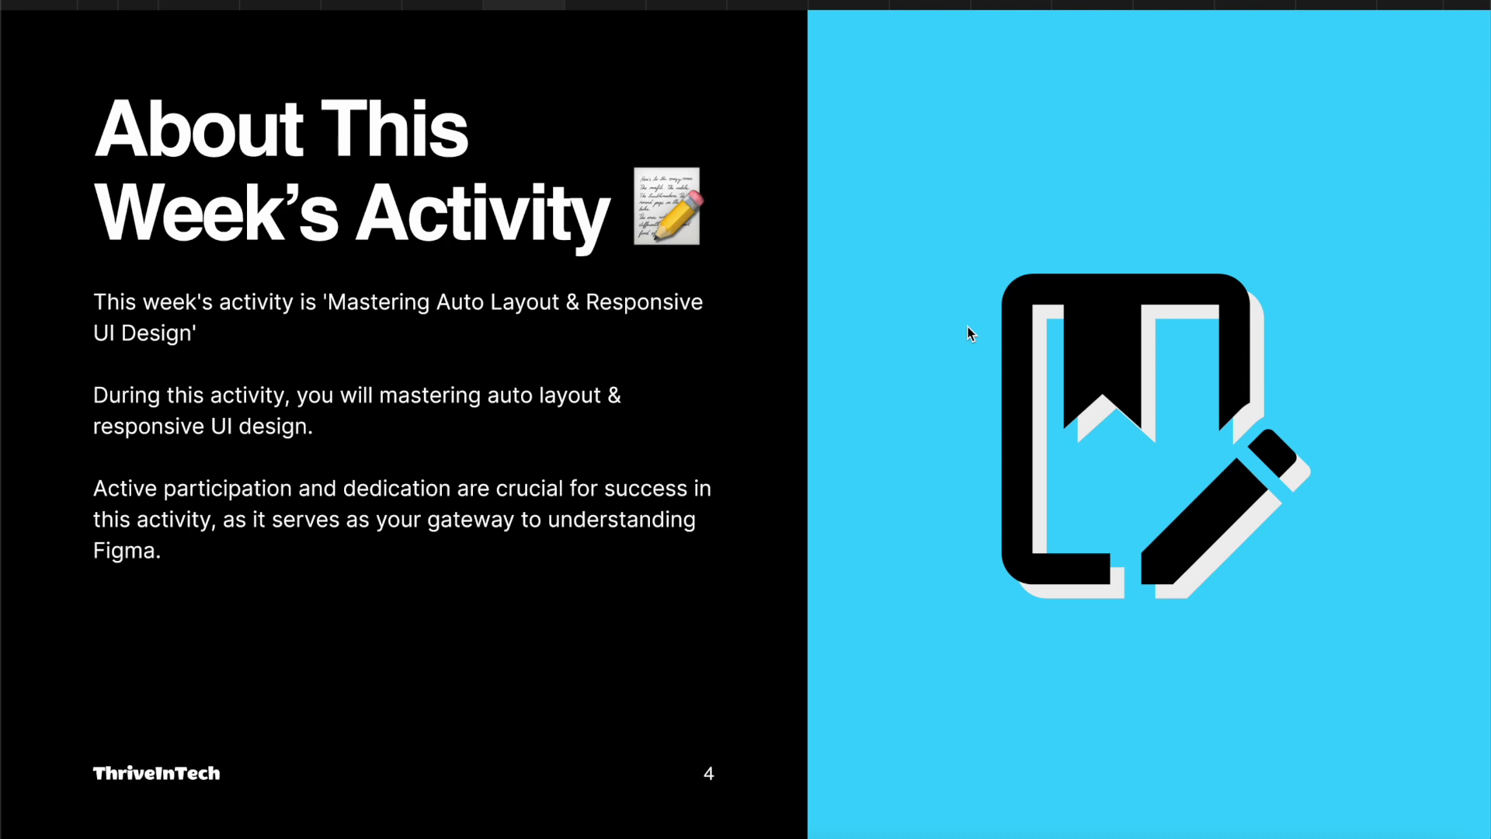
key(Right)
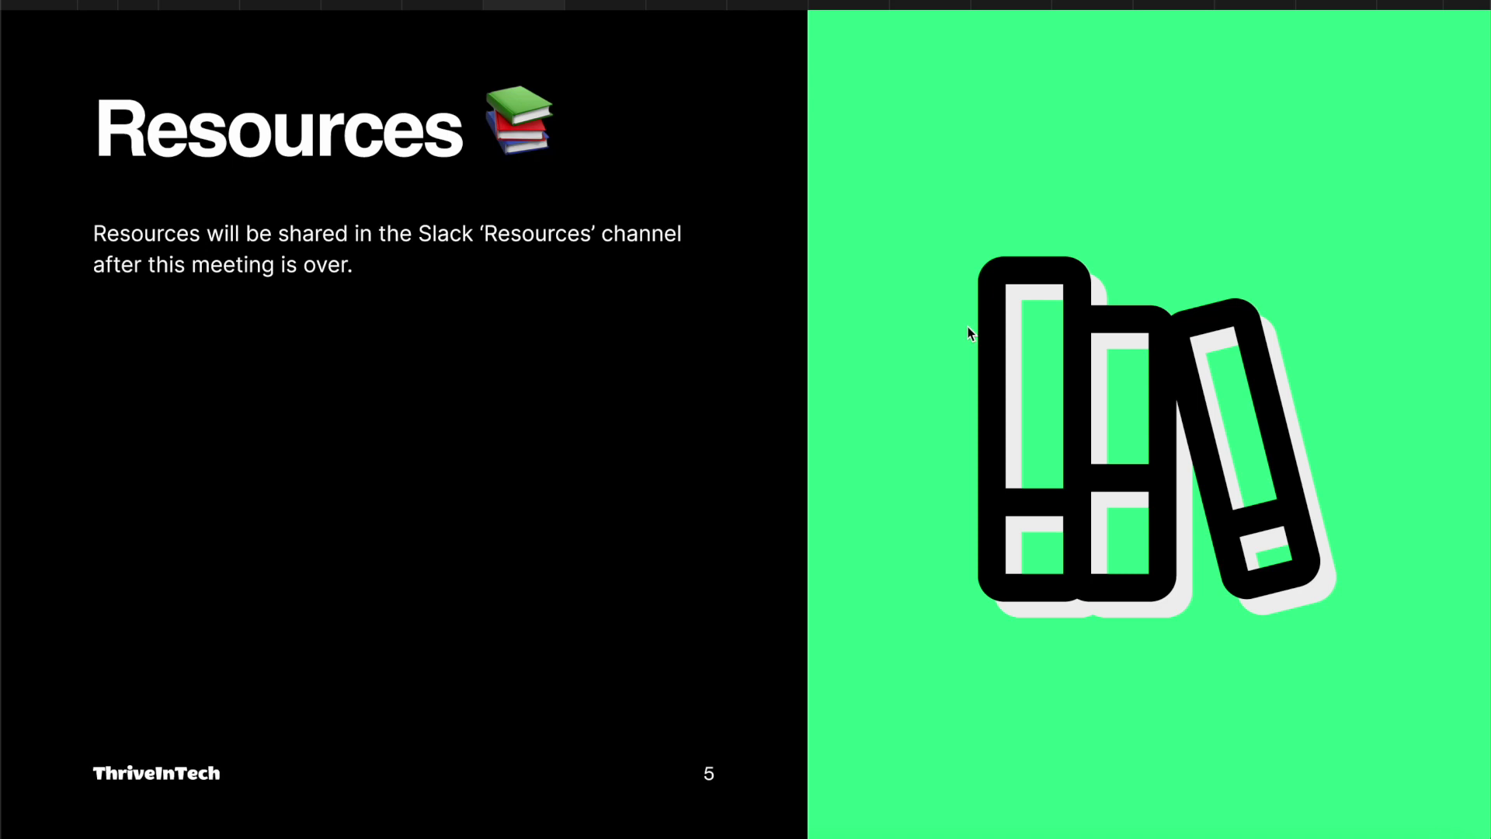
key(Right)
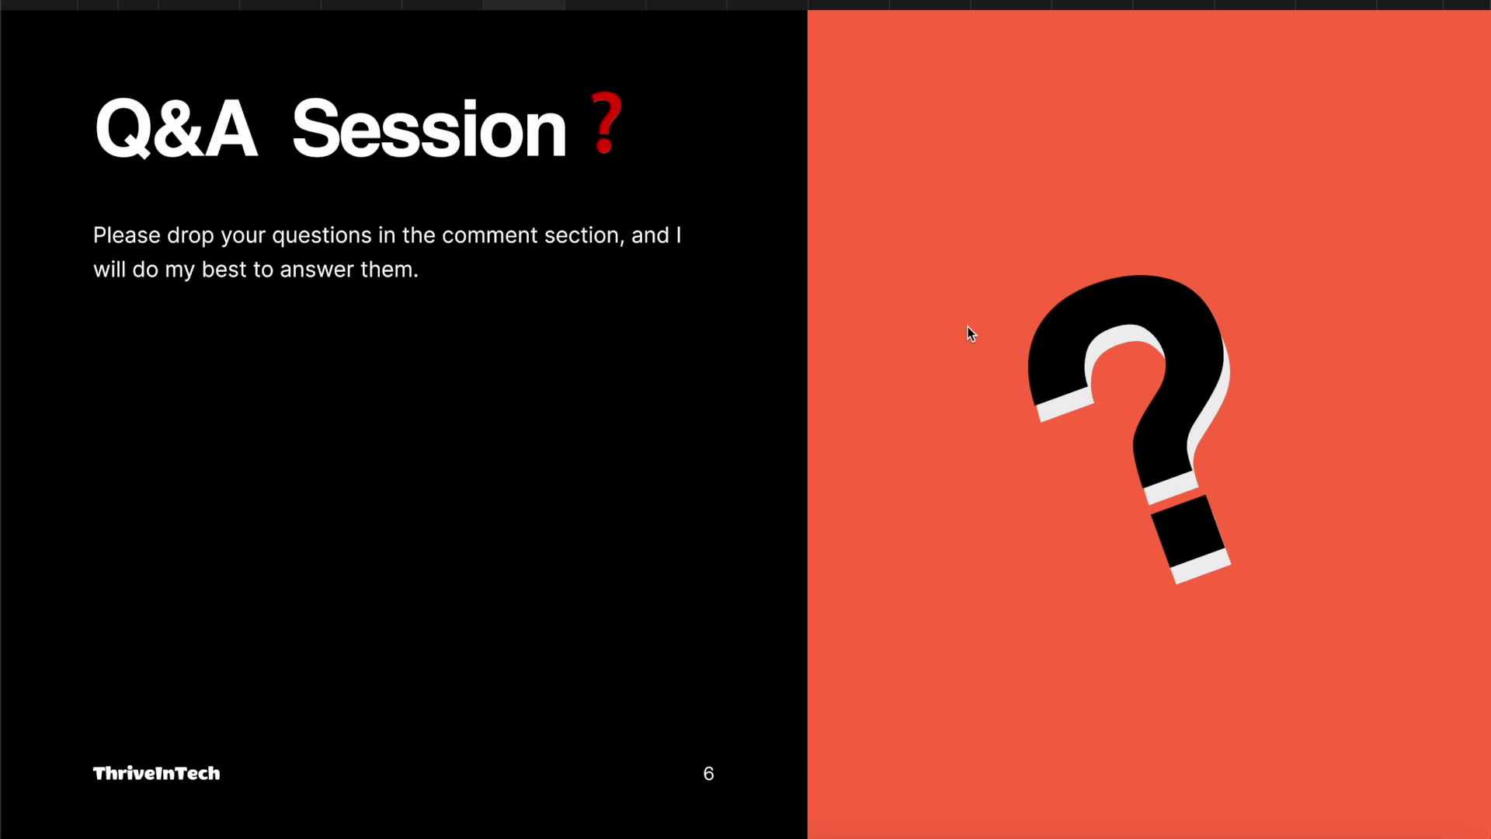